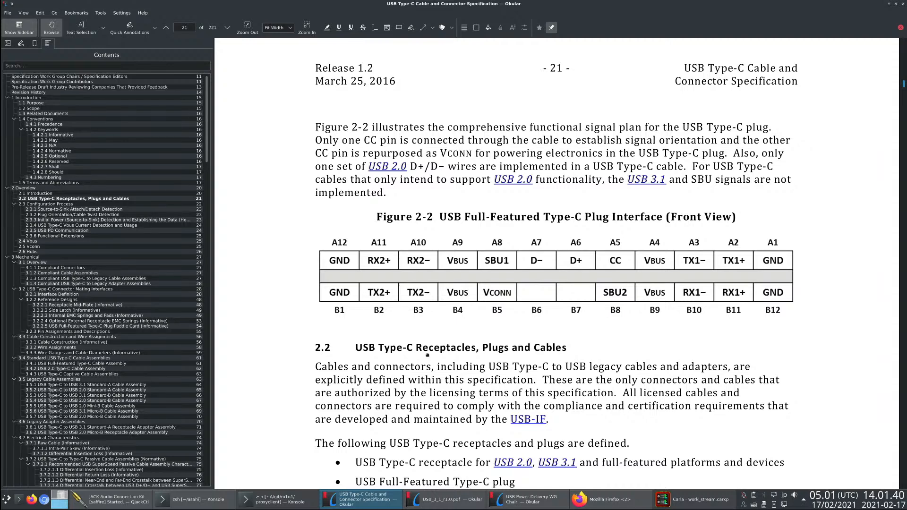
- Return to the USB Type-C specification and activate the Area Selection tool for marking up regions
key(alt+Tab)
key(alt+Tab)
click(103, 28)
click(107, 40)
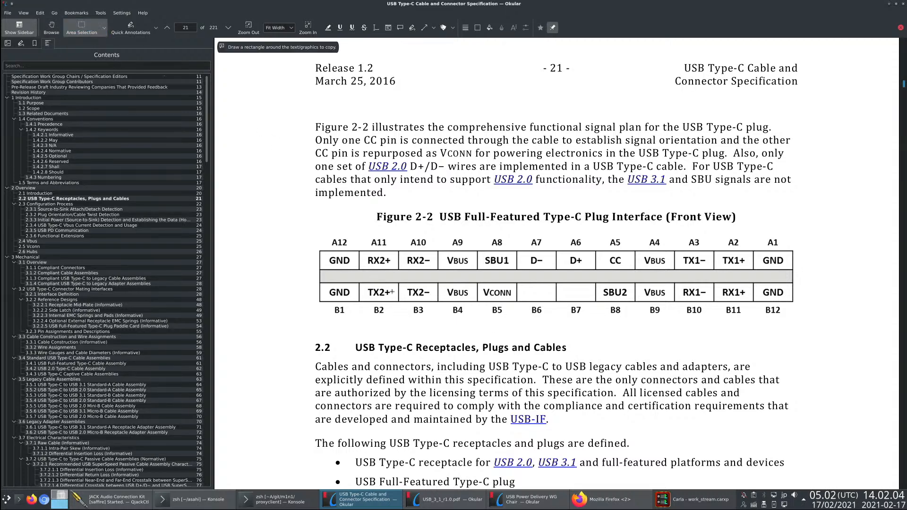
- Outline the RX2/TX2 pin block and the TX1/RX1 pin block in Figure 2-2 with area selections
drag(356, 235, 440, 320)
click(675, 237)
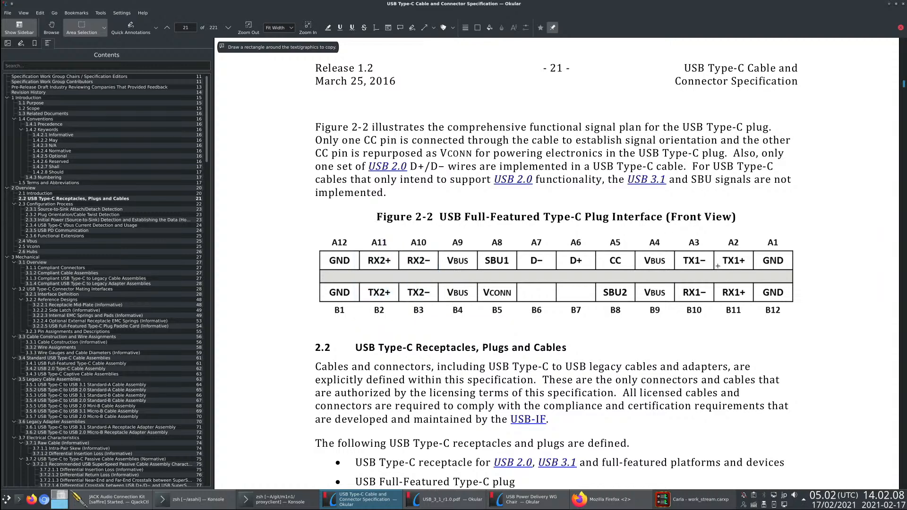
drag(750, 313, 751, 315)
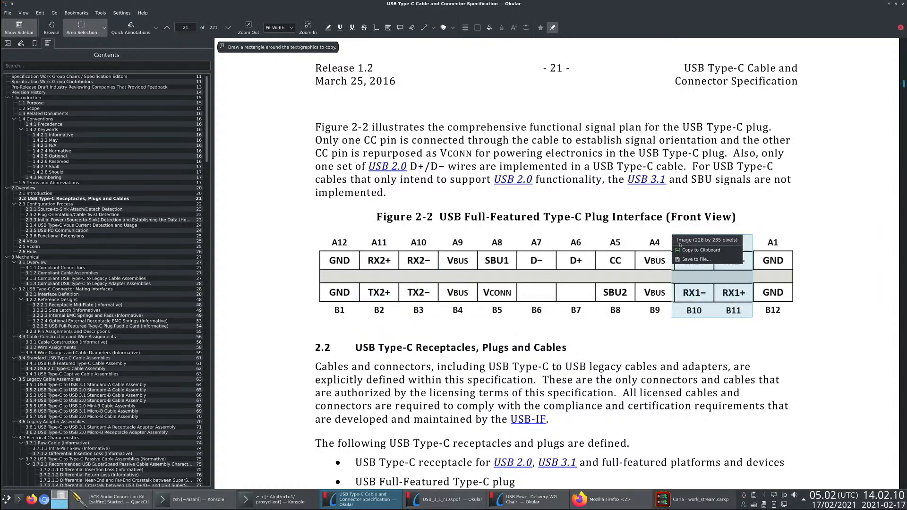
click(602, 319)
- Outline the GND pins at the ends of Figure 2-2 and the VBUS column A4/B9
drag(338, 245, 335, 302)
click(785, 246)
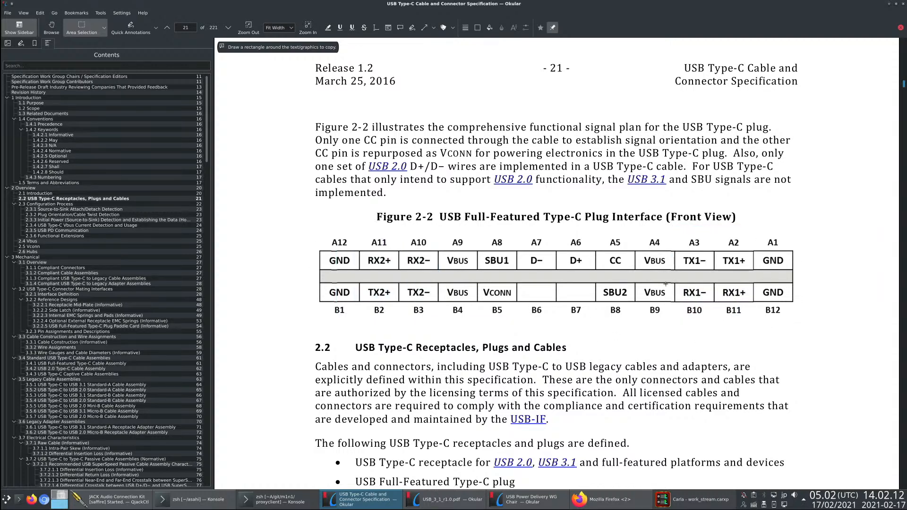
drag(630, 238, 679, 320)
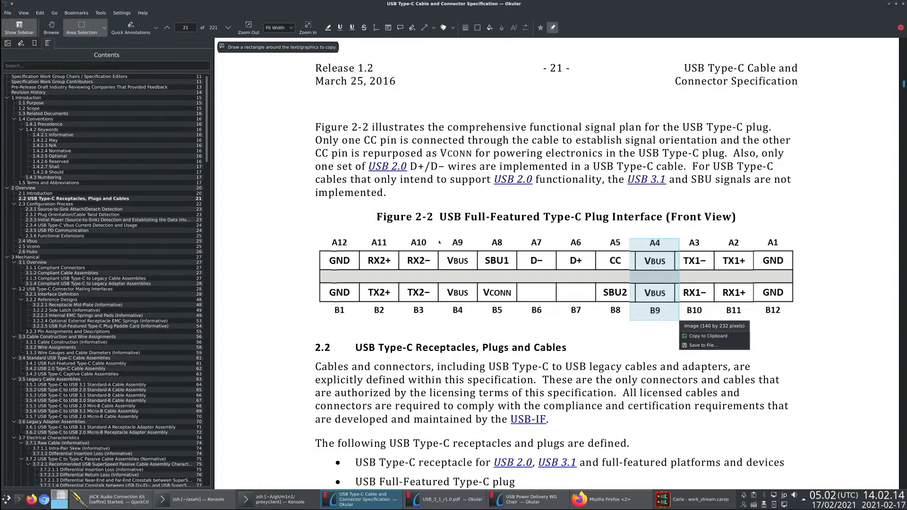
click(490, 355)
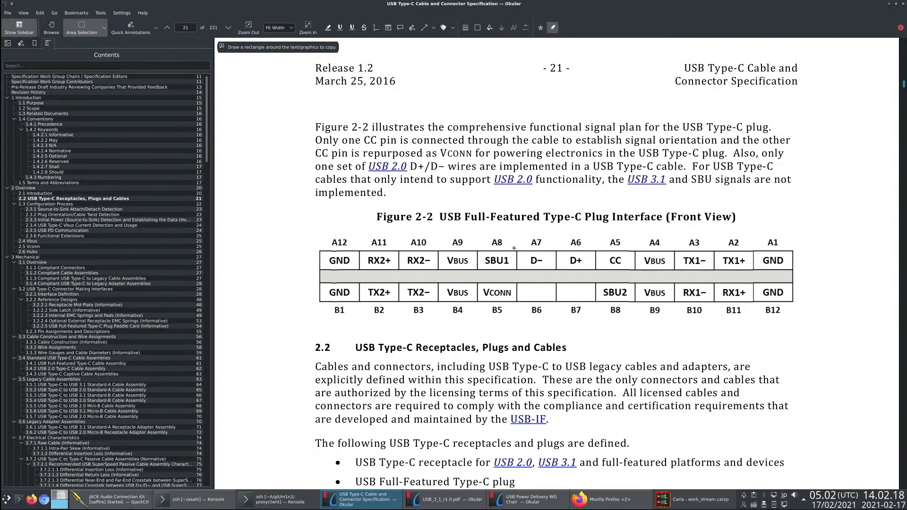
- Outline the D−/D+ cells A7 and A6 and the empty cells B6 and B7 in Figure 2-2, repeatedly comparing them
drag(514, 248, 598, 273)
click(514, 279)
drag(515, 278, 598, 303)
click(514, 248)
drag(515, 249, 599, 272)
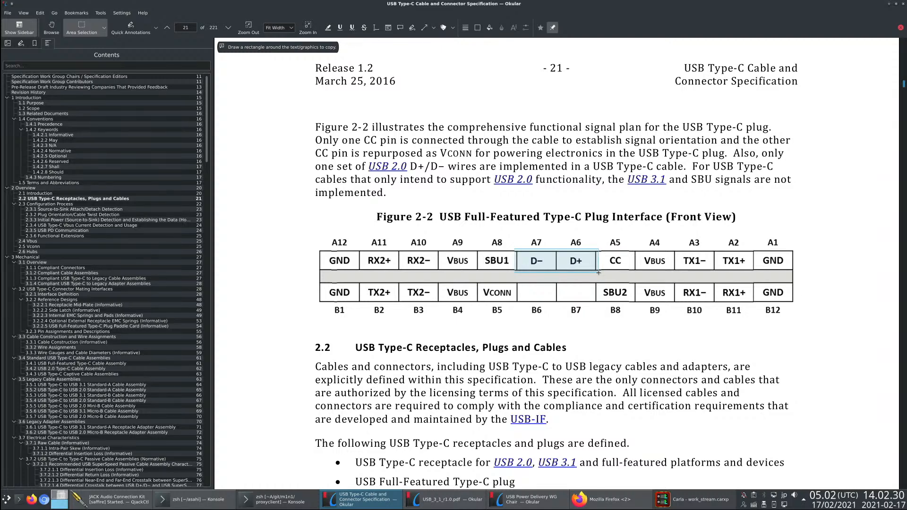
drag(599, 272, 598, 273)
click(554, 320)
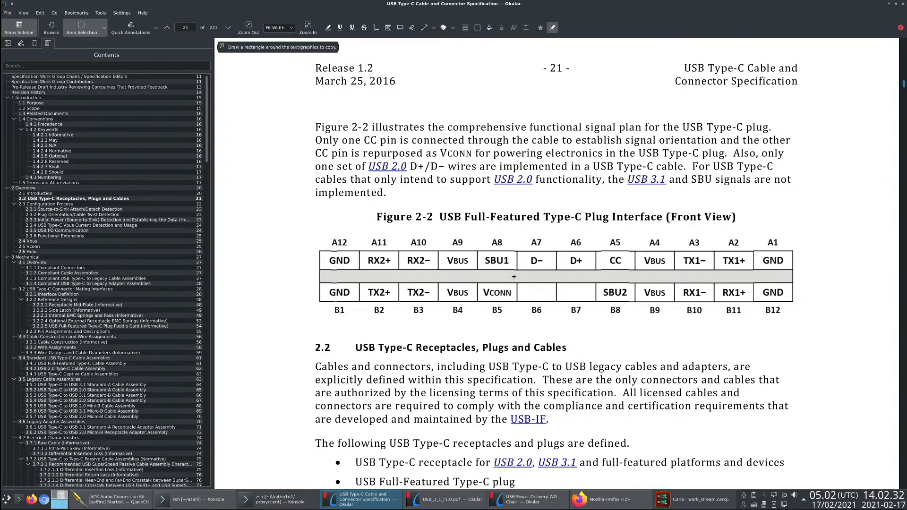
drag(514, 277, 596, 302)
click(552, 323)
drag(515, 282, 598, 304)
click(581, 326)
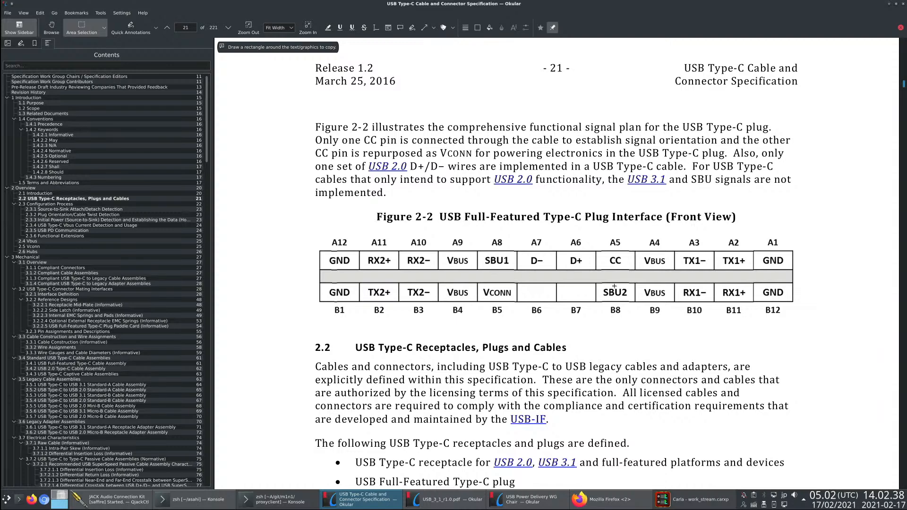
- Outline the SBU1 cell at A8 and the SBU2 cell at B8 in the plug diagram
drag(472, 248, 520, 273)
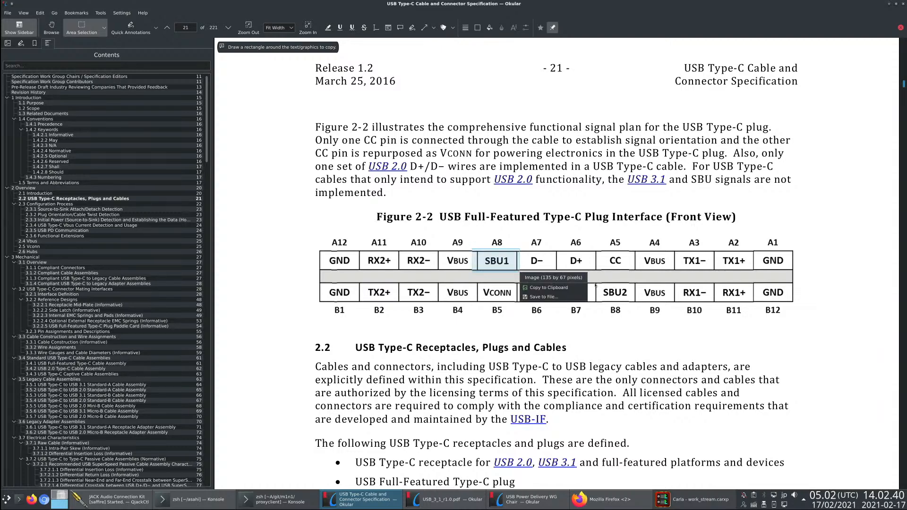
drag(591, 276, 639, 312)
click(600, 333)
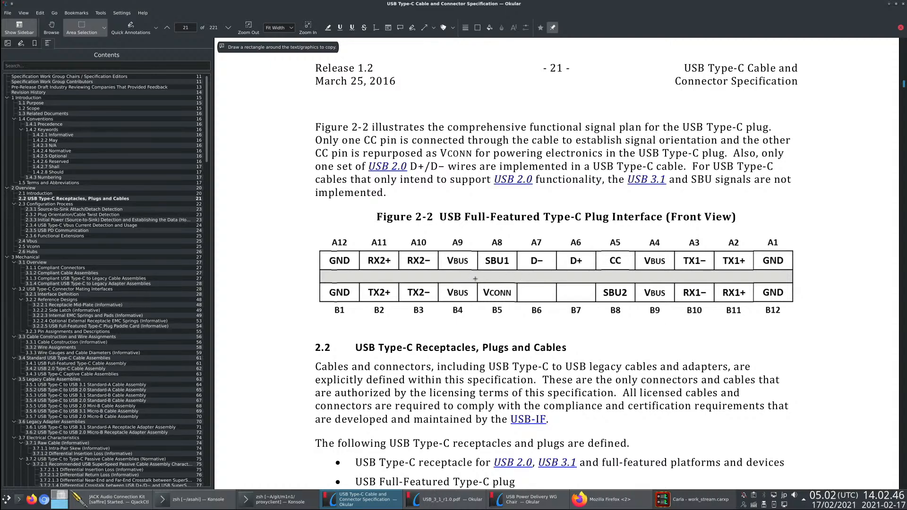
- Outline the CC cell at A5 and the VCONN cell at B5 in the plug diagram
drag(591, 246, 634, 275)
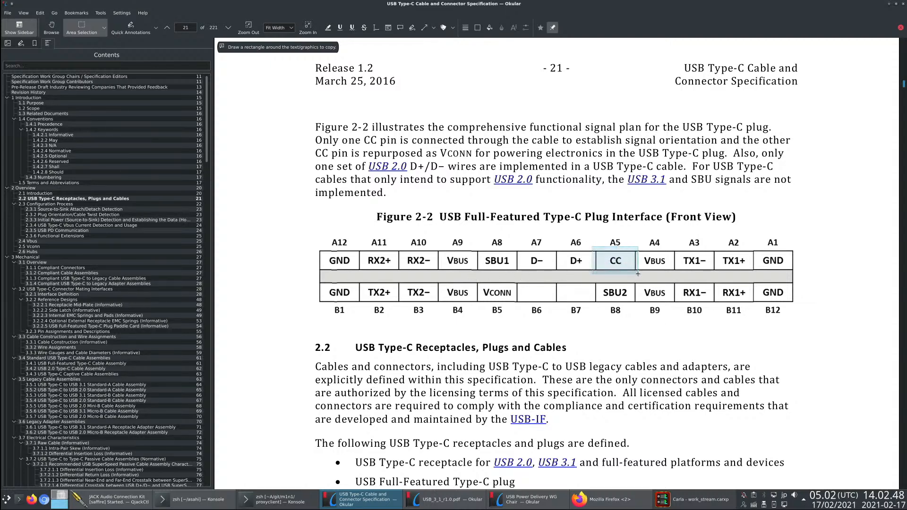
click(474, 278)
drag(473, 277, 519, 305)
click(501, 313)
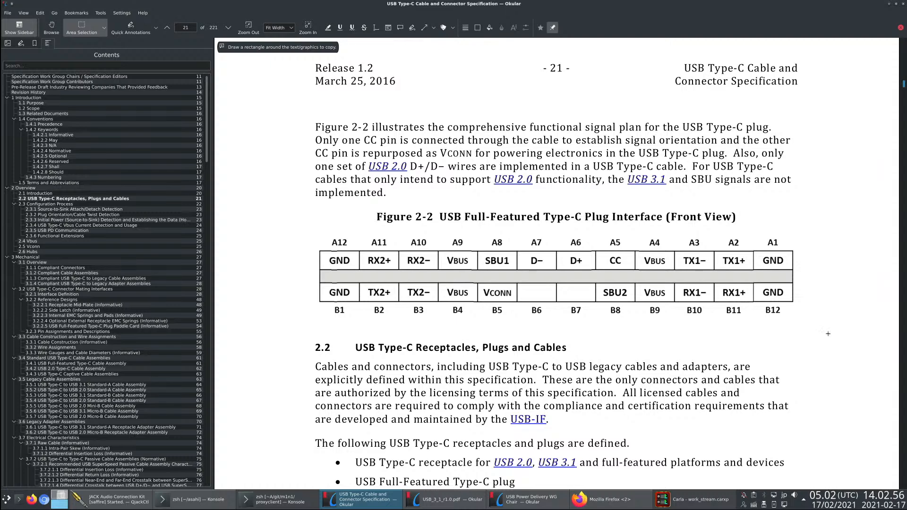
- Outline the high-speed TX/RX blocks again, along with the D−/D+ cells and the empty B6/B7 cells
drag(670, 243, 784, 318)
drag(355, 247, 464, 319)
click(665, 328)
drag(515, 248, 597, 277)
click(525, 293)
drag(514, 276, 600, 314)
click(553, 336)
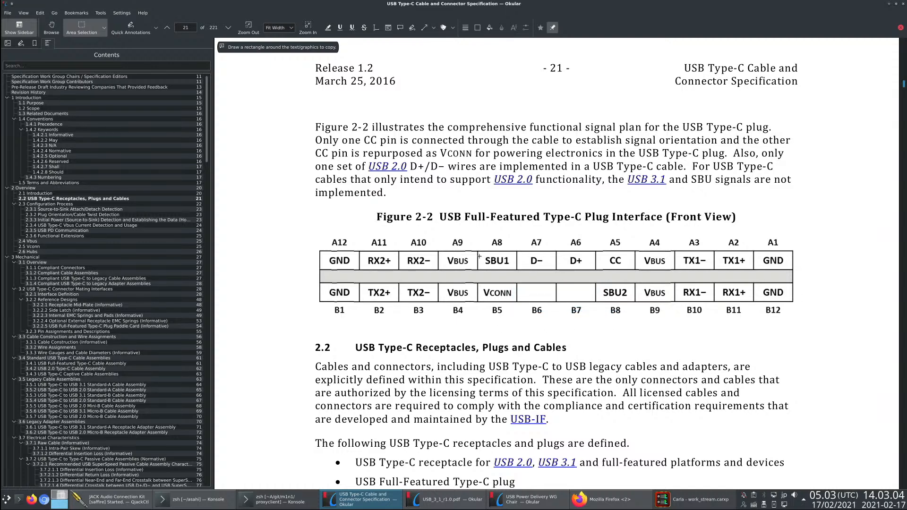
- Outline the SBU1 and SBU2 cells as one pair and the CC and VCONN cells as another
drag(473, 251, 520, 275)
click(585, 272)
drag(592, 283, 640, 305)
click(579, 311)
drag(592, 247, 636, 274)
click(477, 283)
drag(477, 283, 517, 303)
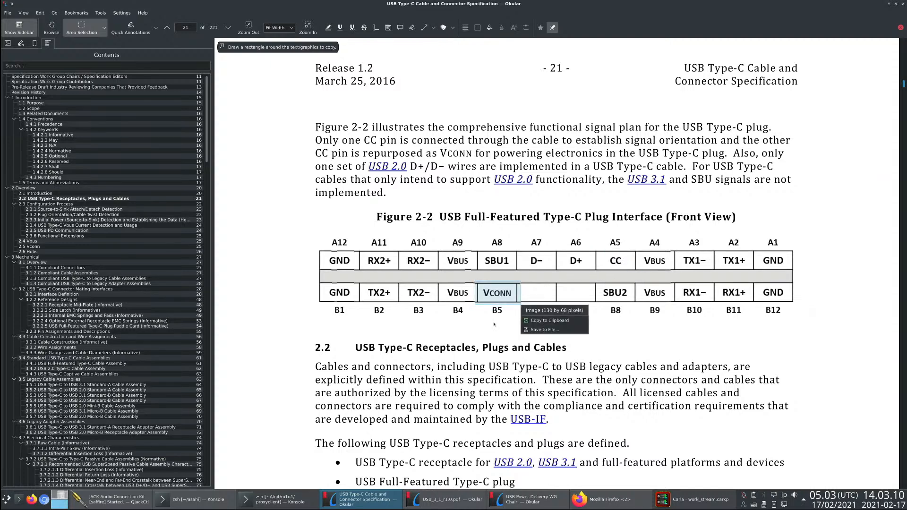
click(494, 323)
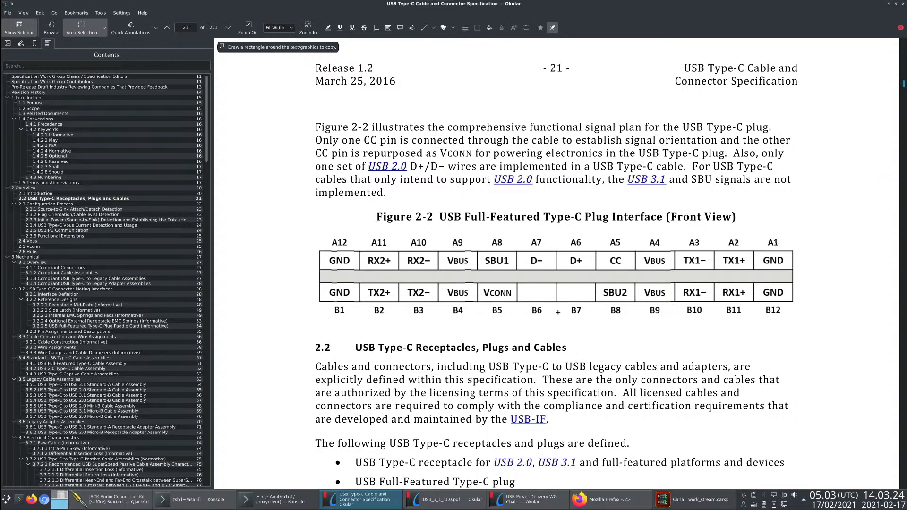
- Mark the CC label at A5 and the VCONN label at B5 alternately in Figure 2-2
drag(608, 256, 622, 265)
click(483, 286)
drag(480, 287, 513, 298)
click(484, 287)
click(507, 290)
mouse_move(608, 255)
mouse_down()
mouse_move(633, 269)
mouse_move(622, 265)
mouse_up()
click(598, 268)
click(609, 263)
drag(478, 285, 514, 302)
click(480, 312)
- Outline the D− and D+ labels at A7 and A6 in the plug diagram
click(585, 287)
drag(527, 255, 586, 265)
click(567, 261)
drag(530, 256, 592, 270)
click(575, 266)
- Outline the RX2/TX2 signals at A11, A10, B2 and B3, and the TX1/RX1 signals at A3, A2, B10 and B11
drag(362, 256, 437, 298)
click(423, 305)
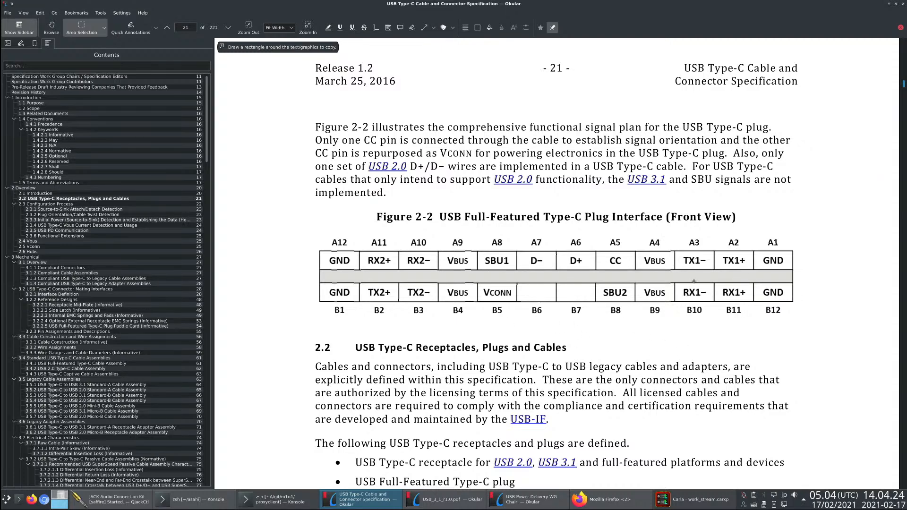
drag(682, 259, 751, 302)
click(747, 307)
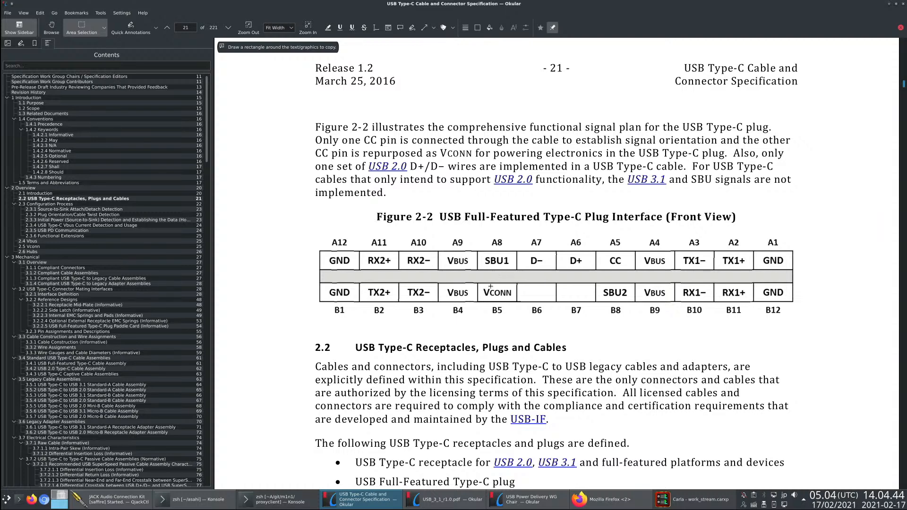
- Mark the VCONN label at B5 and the CC label at A5 in Figure 2-2 again
drag(481, 287, 513, 299)
click(508, 297)
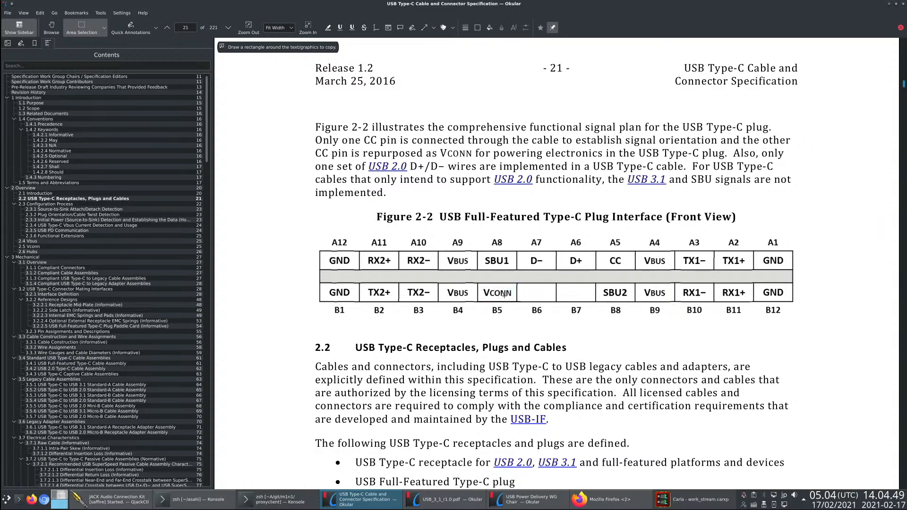
drag(608, 252, 623, 264)
click(616, 255)
drag(606, 252, 625, 268)
click(595, 275)
click(608, 264)
click(591, 275)
- Outline the RX2/TX2 signals at A11, A10, B2 and B3 in the plug diagram
drag(361, 256, 428, 294)
click(419, 297)
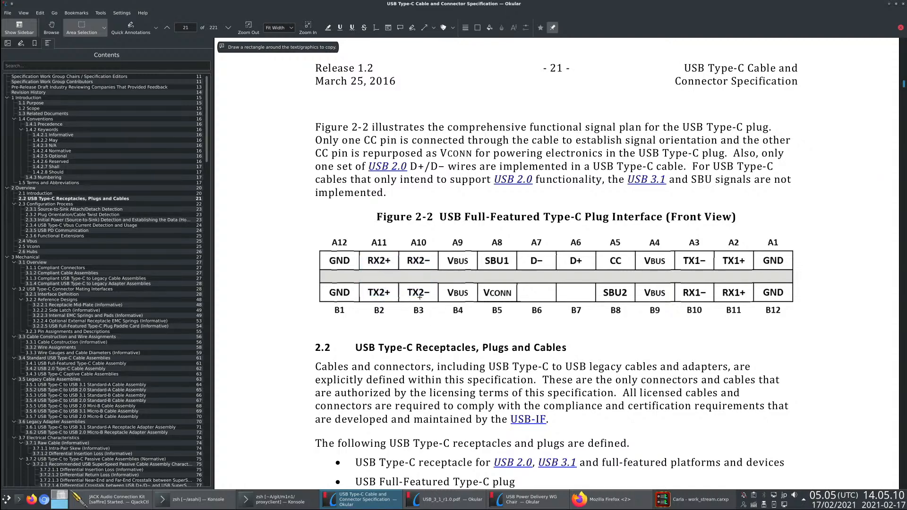
drag(360, 253, 432, 296)
click(408, 296)
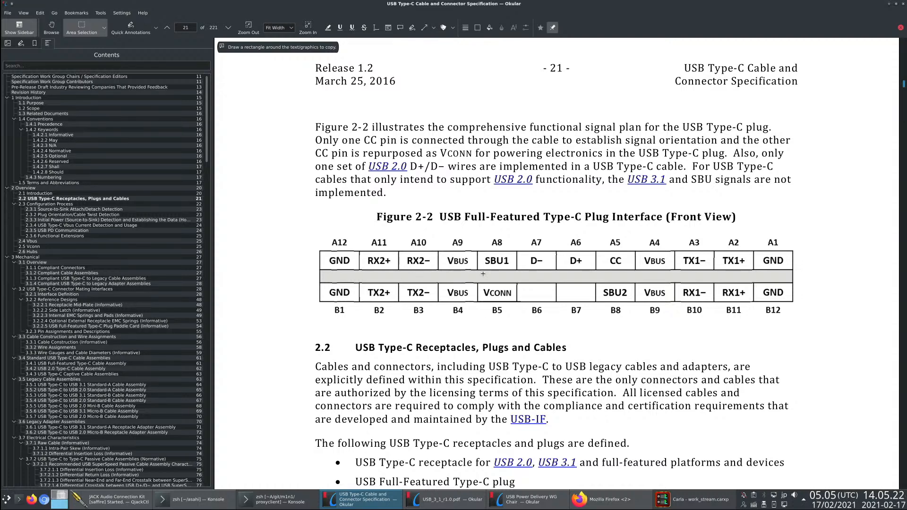
- Mark the VCONN label at B5 and the VBUS column A4/B9, clearing each selection
drag(481, 286, 514, 299)
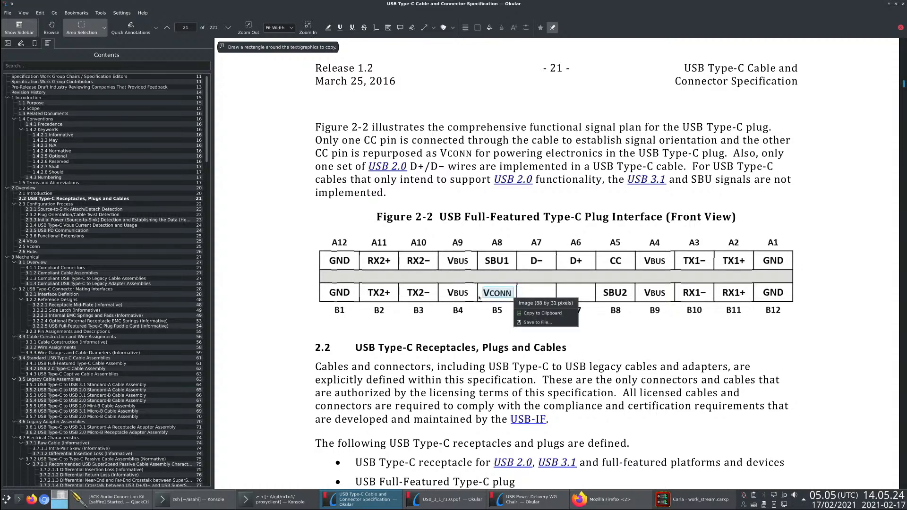
click(478, 296)
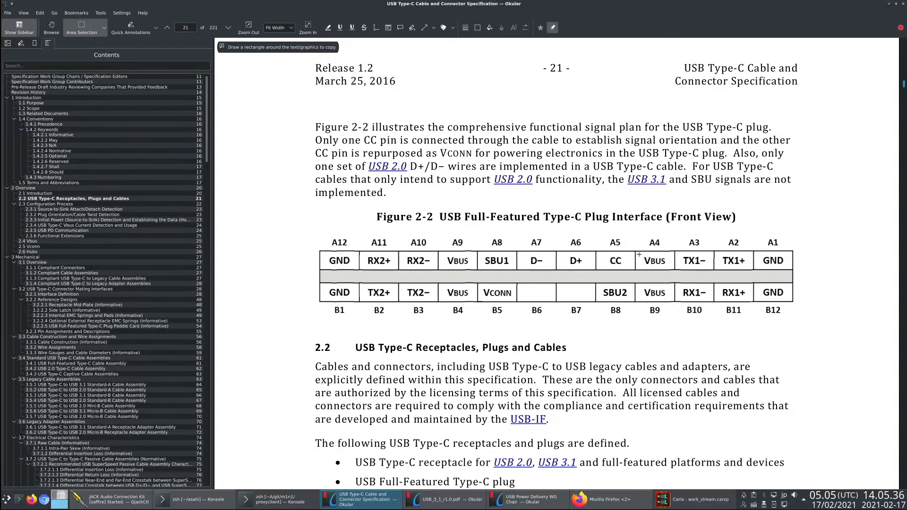
drag(639, 255, 671, 300)
key(Escape)
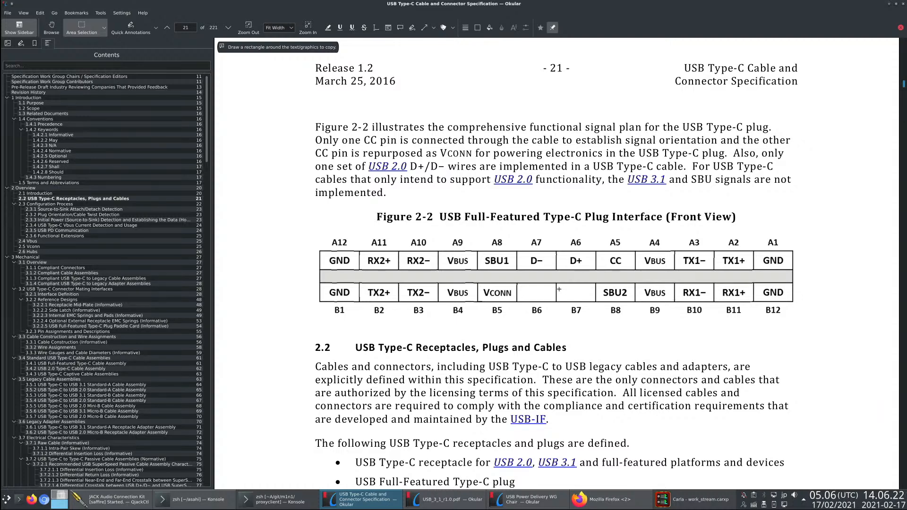
- Outline the D−/D+ labels from A7 to A6 and the empty B6/B7 cells in Figure 2-2
drag(526, 252, 613, 265)
click(602, 258)
click(503, 290)
drag(523, 288, 588, 297)
click(542, 311)
drag(518, 285, 595, 296)
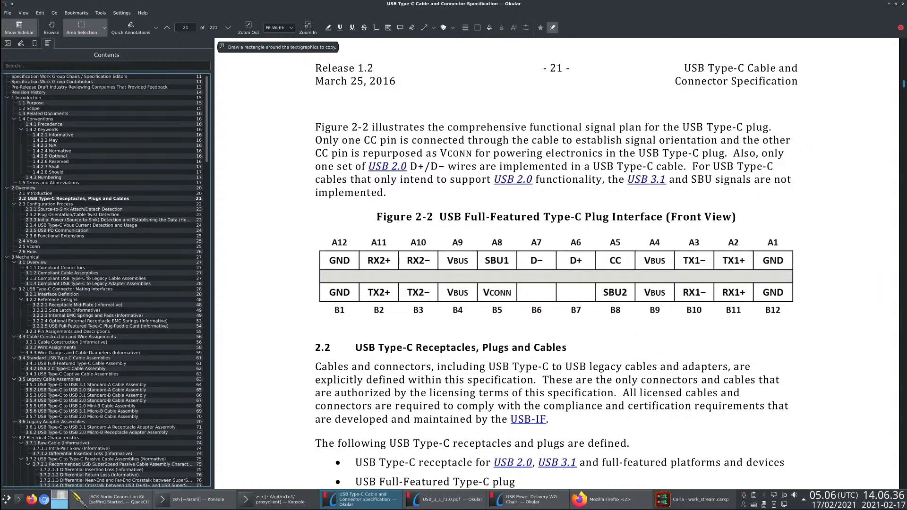
- Go to section 3.1.1 Compliant Connectors and look through the cable and adapter assembly tables that follow
click(59, 268)
scroll(266, 342, down, 5)
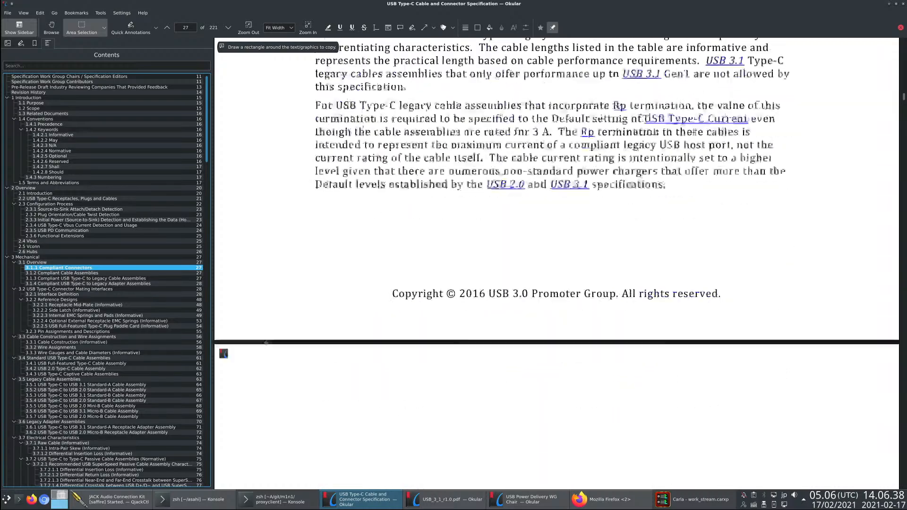
scroll(266, 342, down, 10)
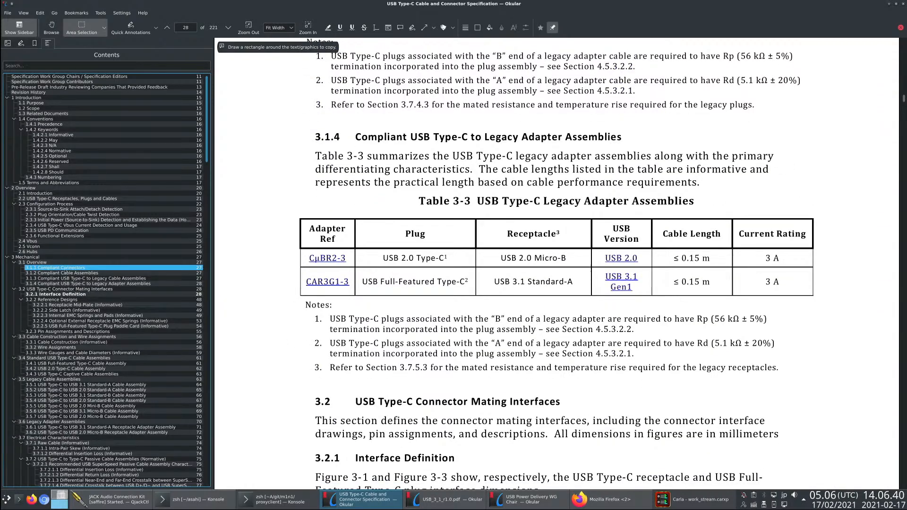
- Go to section 3.4.1 USB Full-Featured Type-C Cable Assembly and examine the wiring in Table 3-10
click(76, 363)
scroll(388, 334, down, 5)
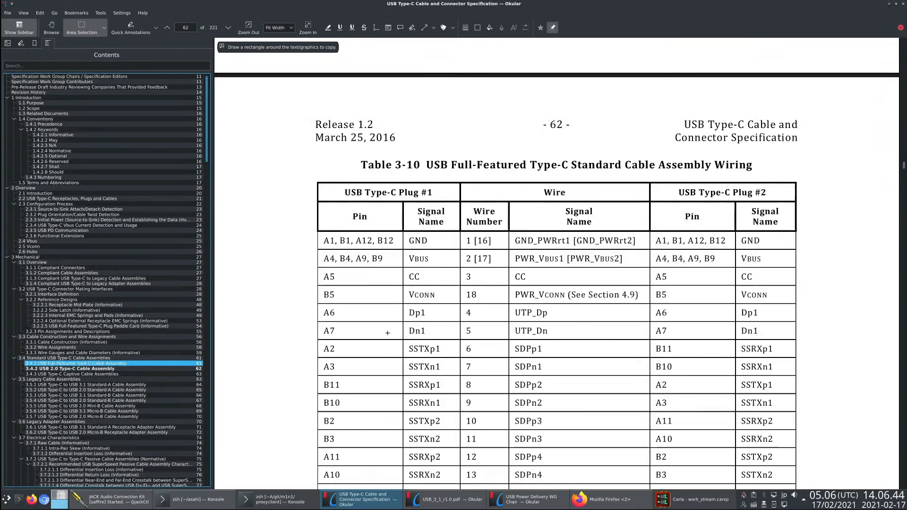
scroll(388, 334, down, 9)
scroll(426, 235, up, 7)
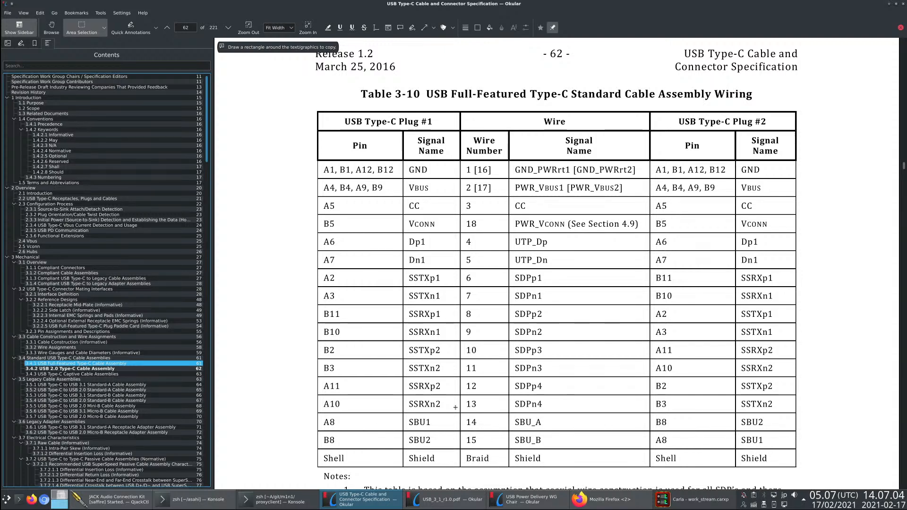
- Outline the Dp1 and Dn1 rows and the CC signal name in Table 3-10
drag(403, 232, 777, 270)
click(689, 265)
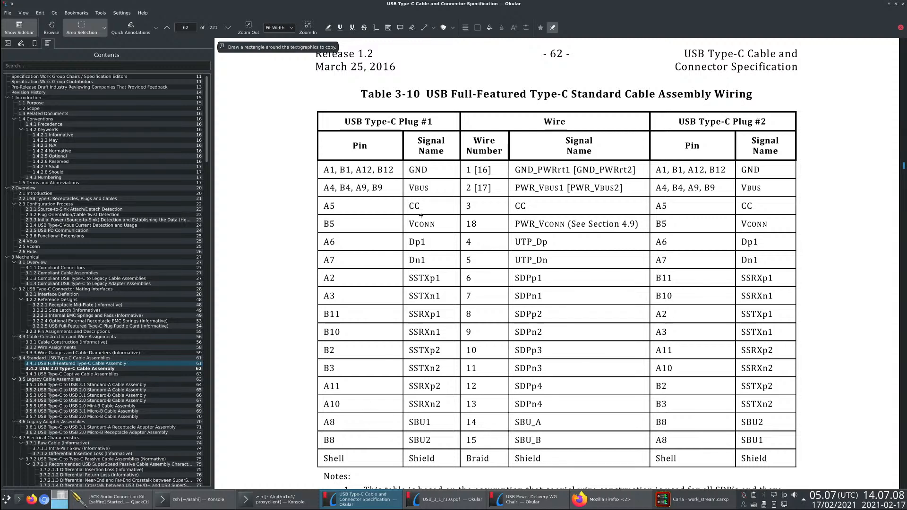
drag(402, 193, 429, 211)
click(413, 200)
- Find Table 3-11, USB 2.0 Type-C Standard Cable Assembly Wiring, on page 63 and outline its rows
scroll(477, 293, down, 3)
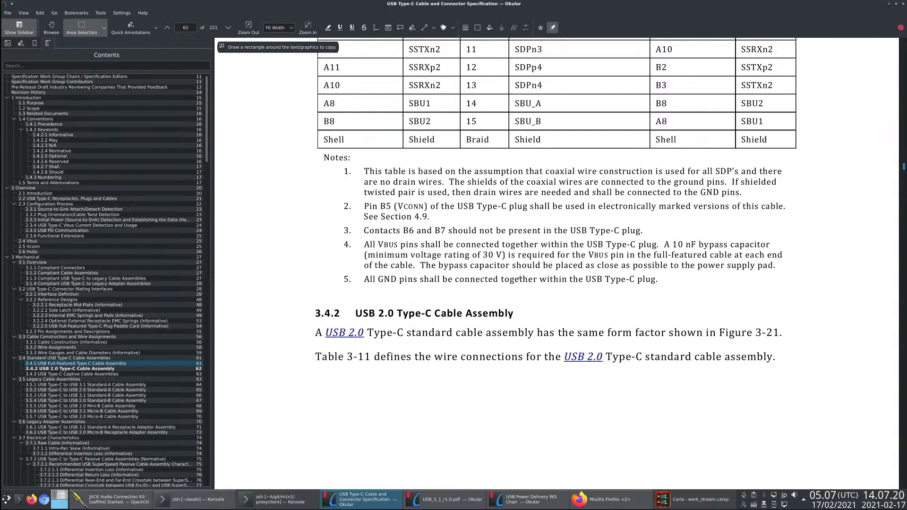
scroll(520, 278, down, 5)
scroll(445, 274, down, 11)
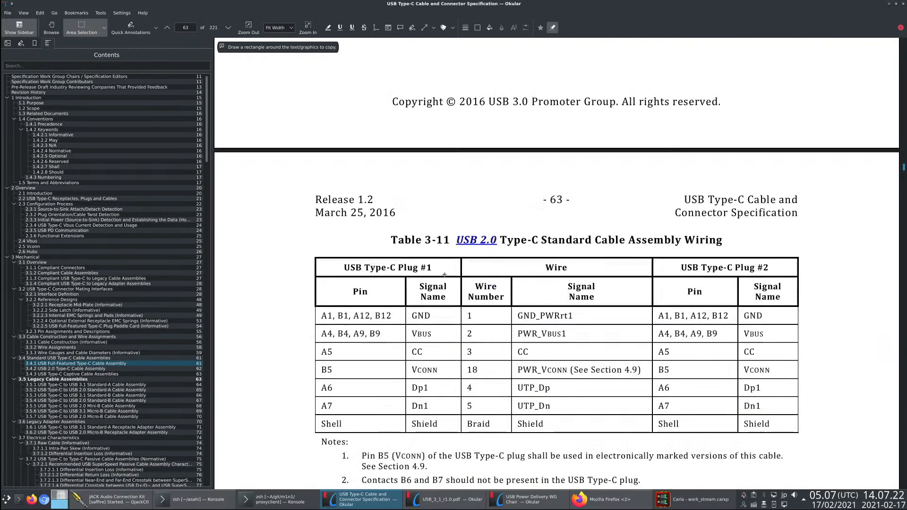
drag(315, 165, 798, 290)
click(656, 265)
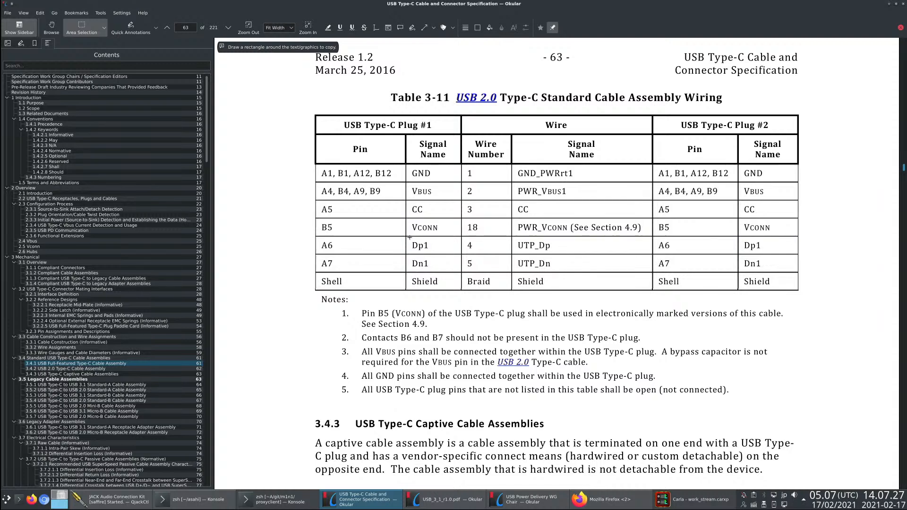
- Outline the Dp1/Dn1 rows and the CC row in Table 3-11
drag(410, 237, 621, 271)
click(542, 267)
drag(784, 221, 408, 199)
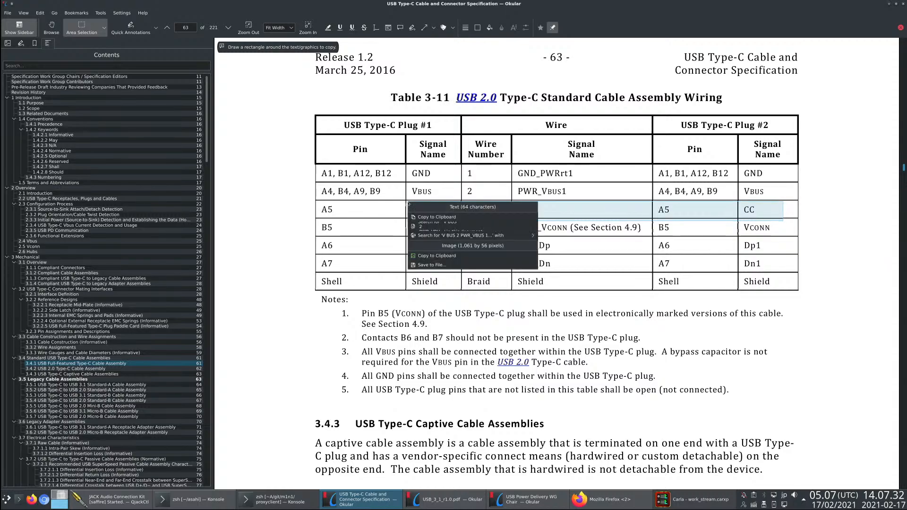
click(411, 198)
- Find Table 3-12, USB Type-C to USB 3.1 Standard-A Cable Assembly Wiring, on page 64
scroll(467, 229, down, 15)
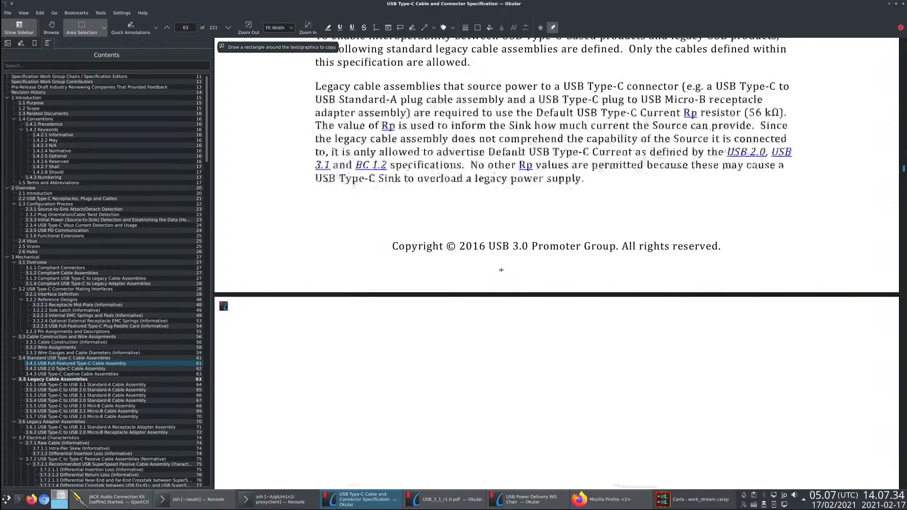
scroll(492, 268, up, 3)
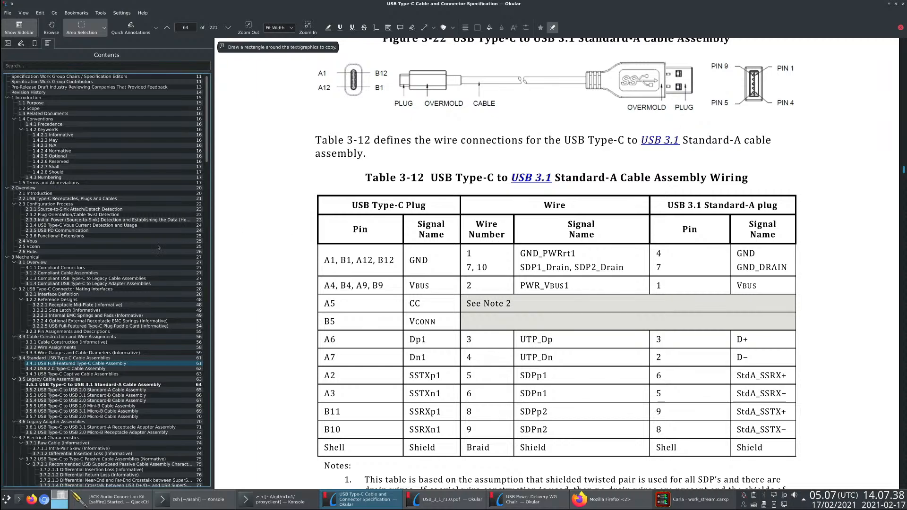
- Compare Table 3-12 with the USB 2.0 wiring in Table 3-11 and the full-featured cable wiring in Table 3-10
scroll(98, 298, down, 3)
scroll(541, 259, up, 12)
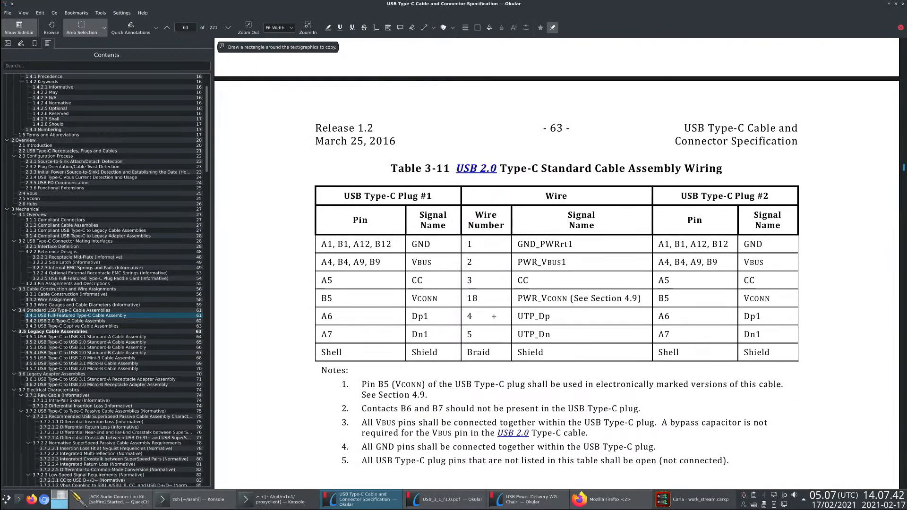
scroll(362, 261, up, 12)
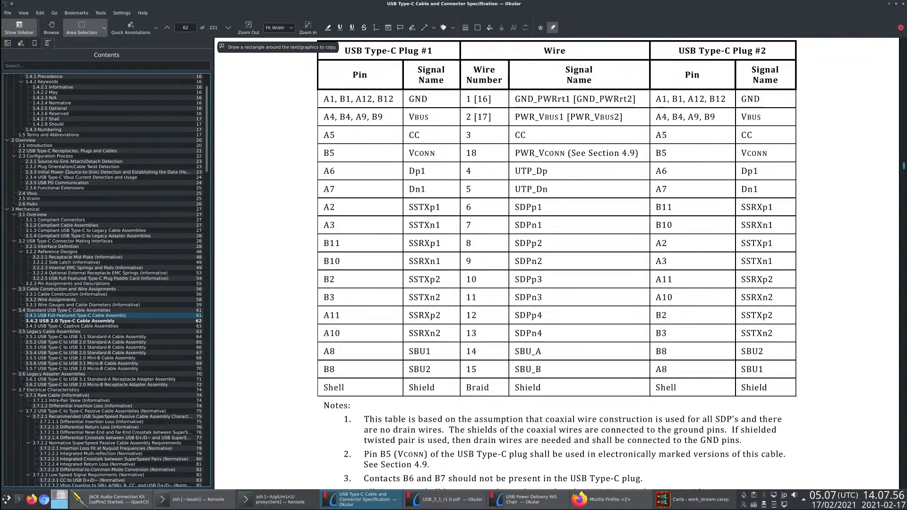
- Look through chapter 3, Mechanical, from the compliant connectors on page 27 to the plug interface dimensions in Figure 3-3
click(103, 211)
right_click(397, 215)
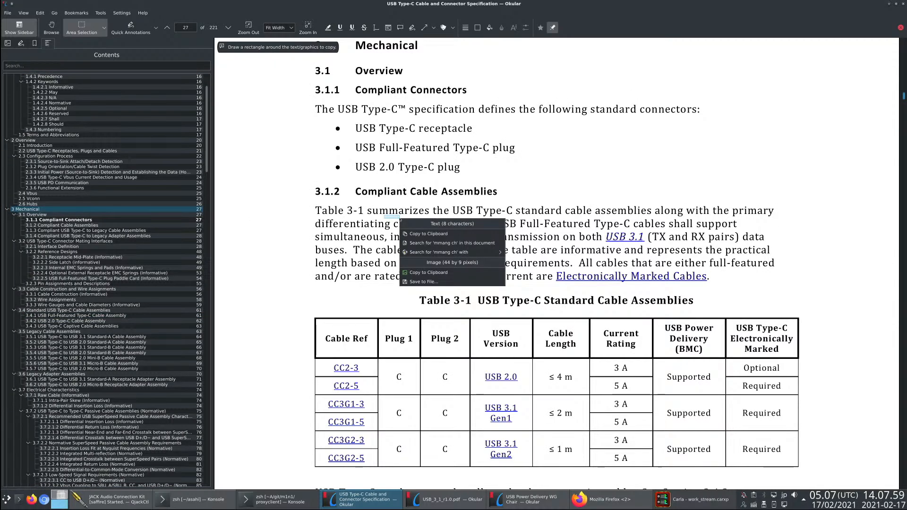
click(331, 199)
scroll(330, 200, down, 3)
scroll(331, 199, down, 20)
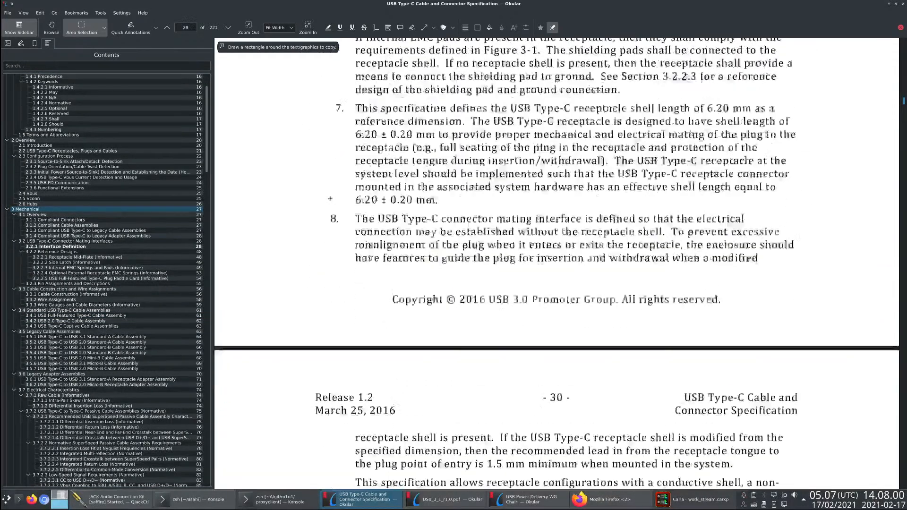
scroll(331, 199, down, 20)
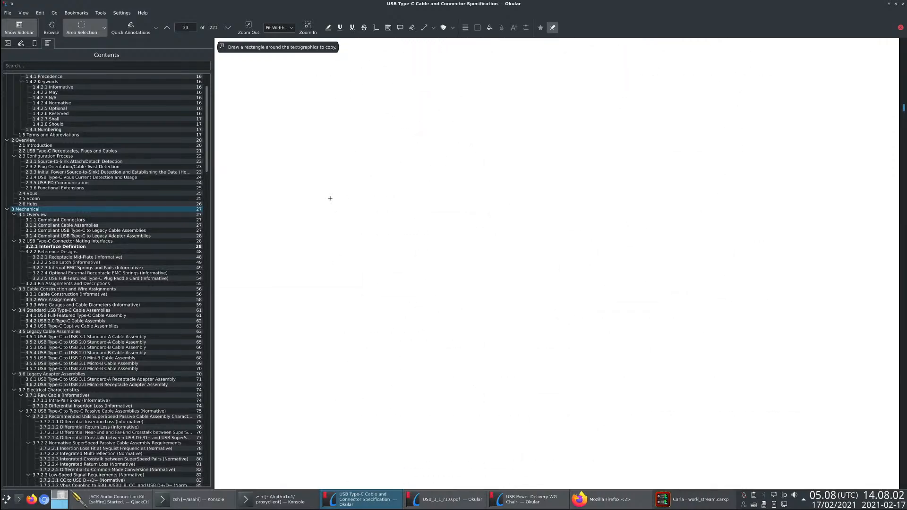
scroll(90, 186, up, 2)
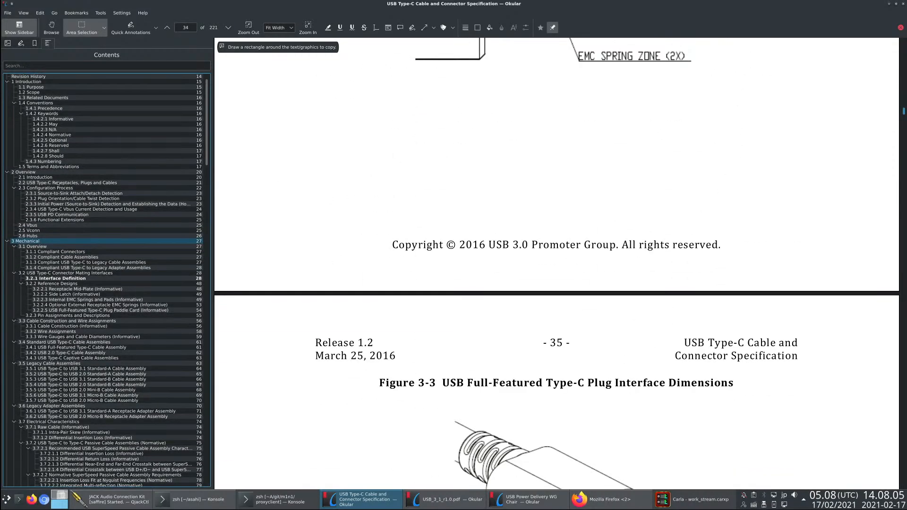
- Look through the overview from section 2.2 past Vbus, Vconn and Hubs to the legacy adapter assemblies in section 3.1.4
click(85, 183)
scroll(297, 223, down, 20)
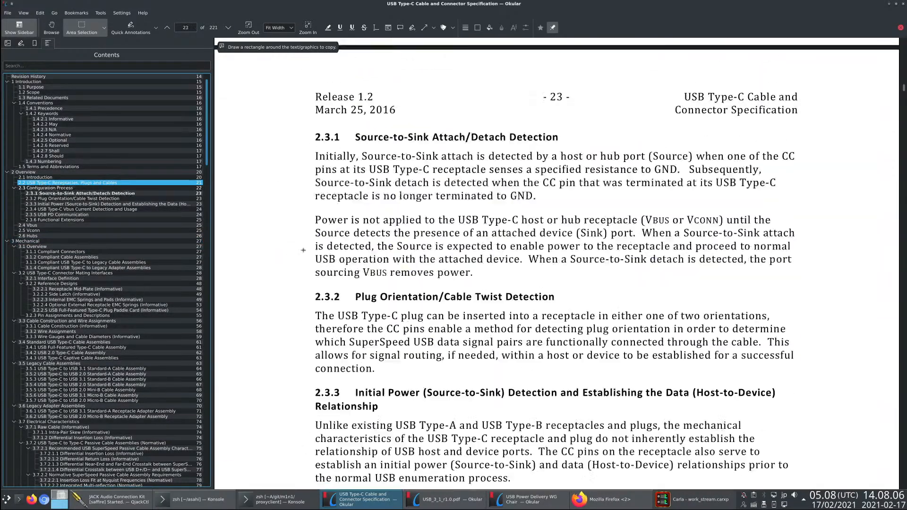
scroll(301, 257, down, 10)
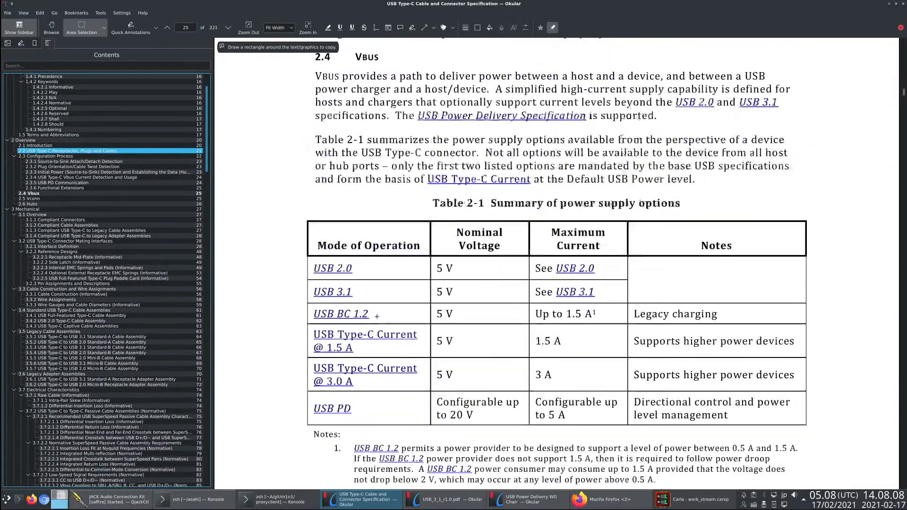
scroll(71, 213, down, 2)
click(37, 204)
scroll(347, 283, down, 12)
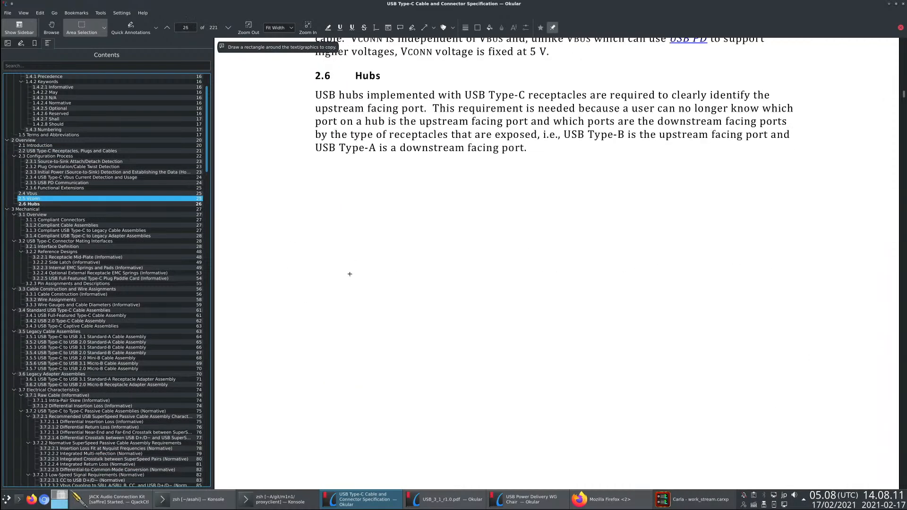
scroll(345, 280, down, 10)
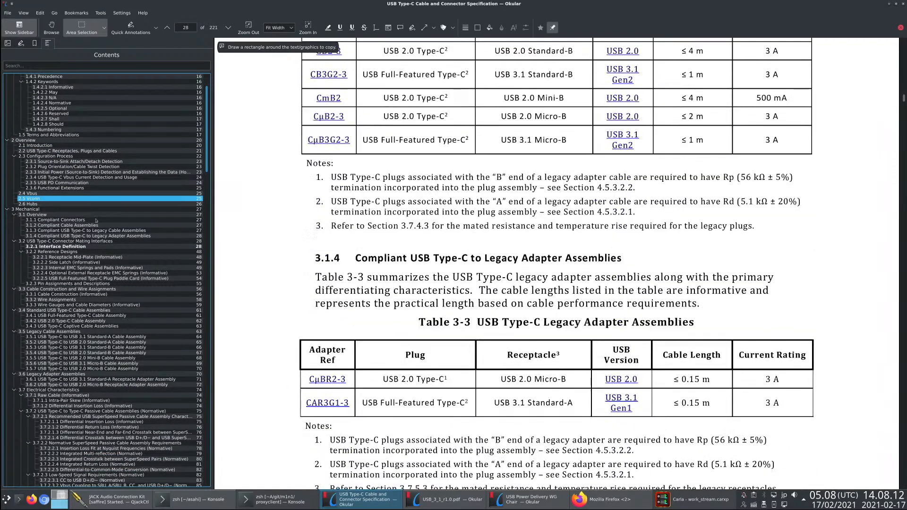
- Go to section 3.2.3, Pin Assignments and Descriptions, and continue to the cable cross section in Figure 3-20
scroll(61, 236, up, 3)
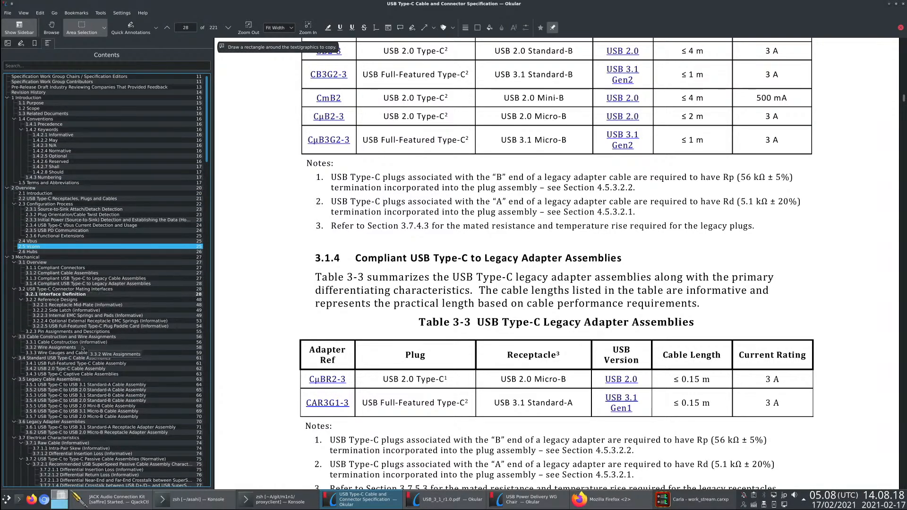
click(108, 331)
scroll(325, 330, down, 15)
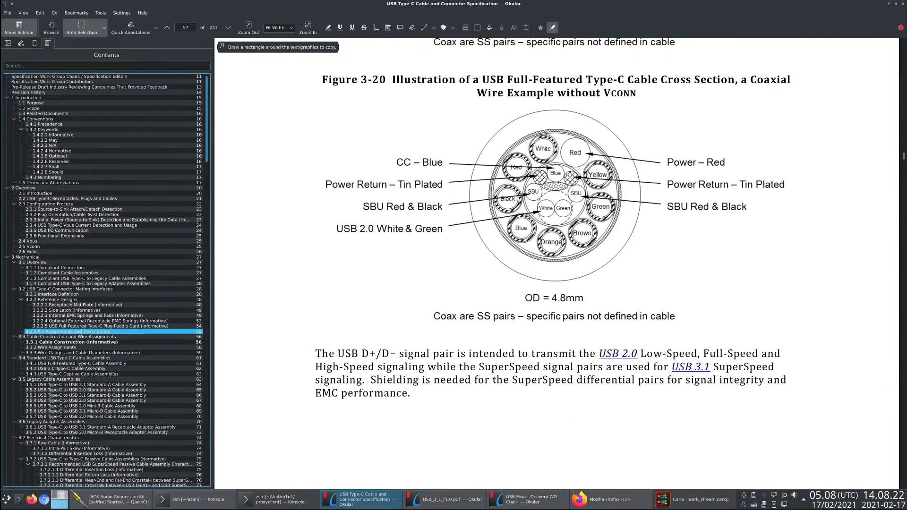
- Search from section 4.2, Signal Pin Descriptions, for Figures 4-5 and 4-6 with the CC pull-up/pull-down models on page 123
scroll(115, 375, down, 20)
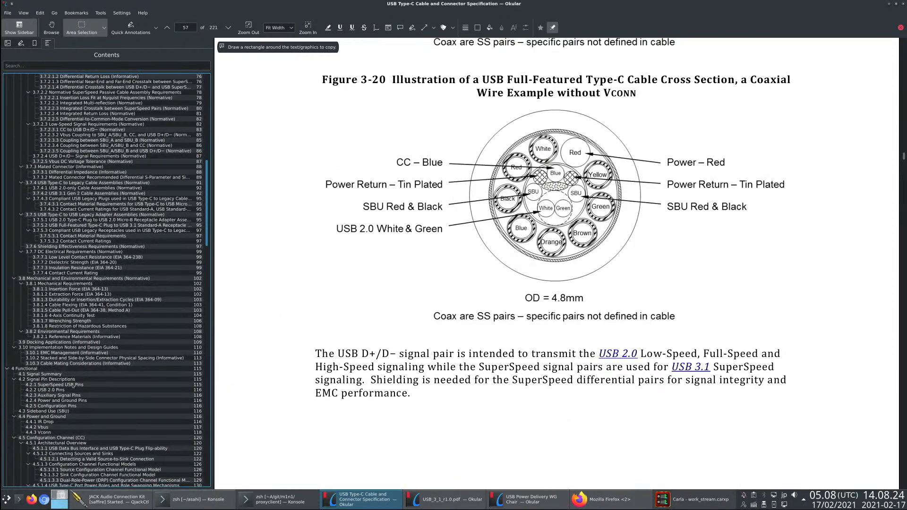
click(47, 380)
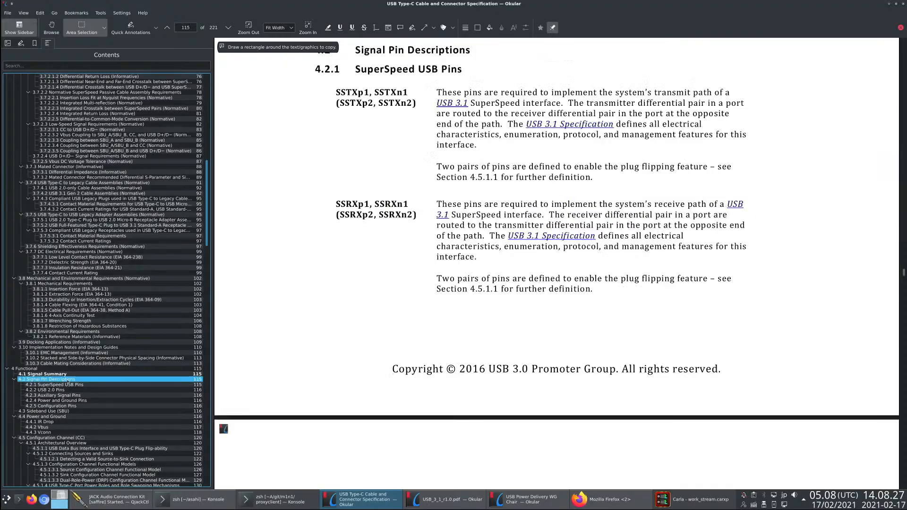
scroll(304, 340, down, 12)
scroll(304, 340, down, 20)
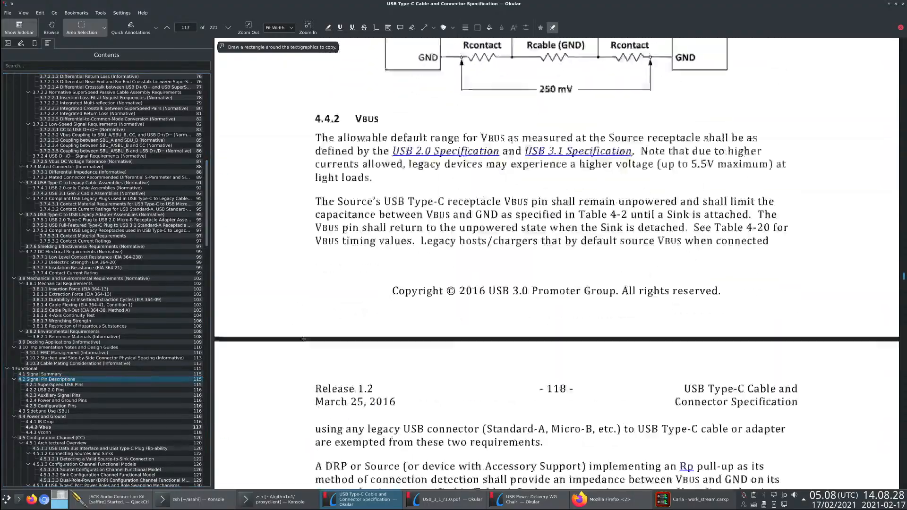
scroll(304, 339, down, 15)
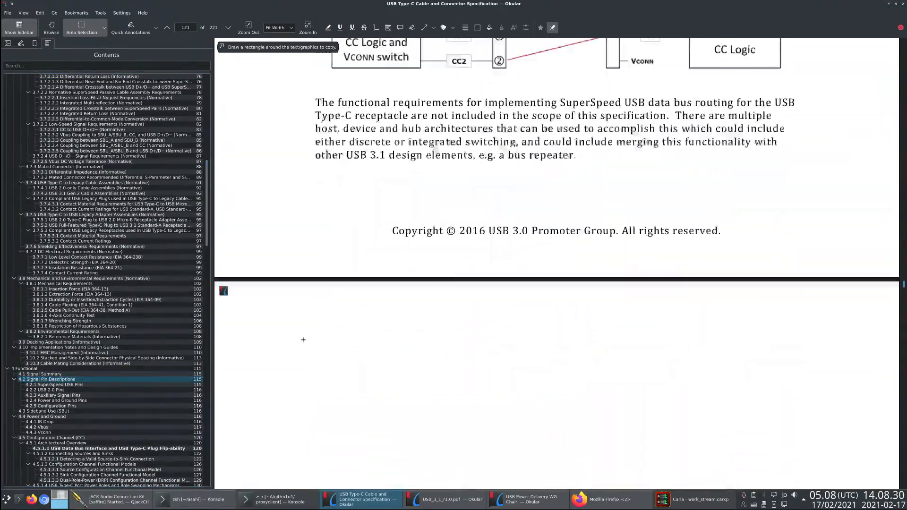
scroll(303, 339, down, 15)
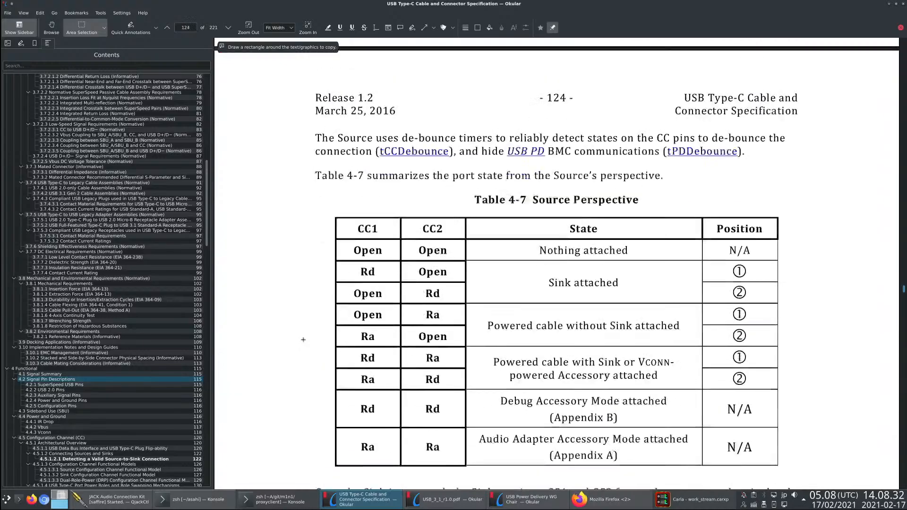
scroll(388, 276, up, 7)
scroll(388, 277, up, 5)
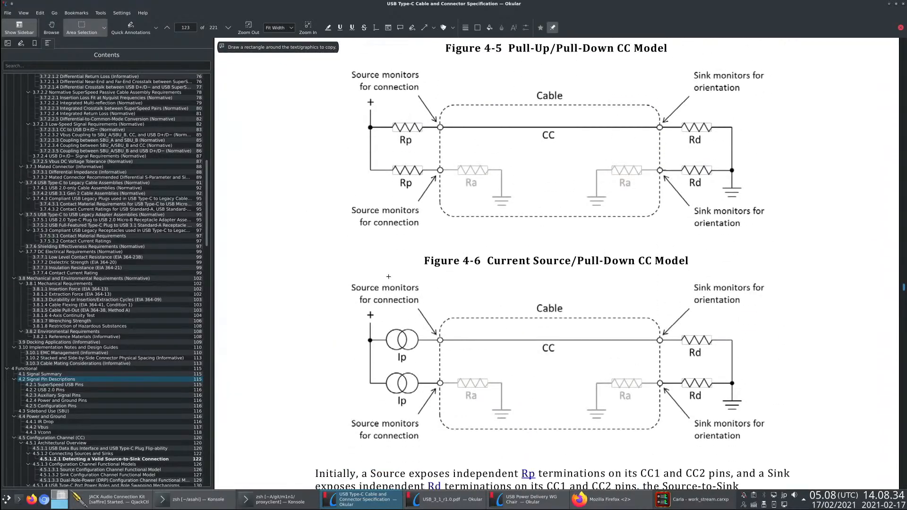
- Examine the CC models on page 123 and look through the functional models and connection state diagrams up to page 136
scroll(508, 212, down, 2)
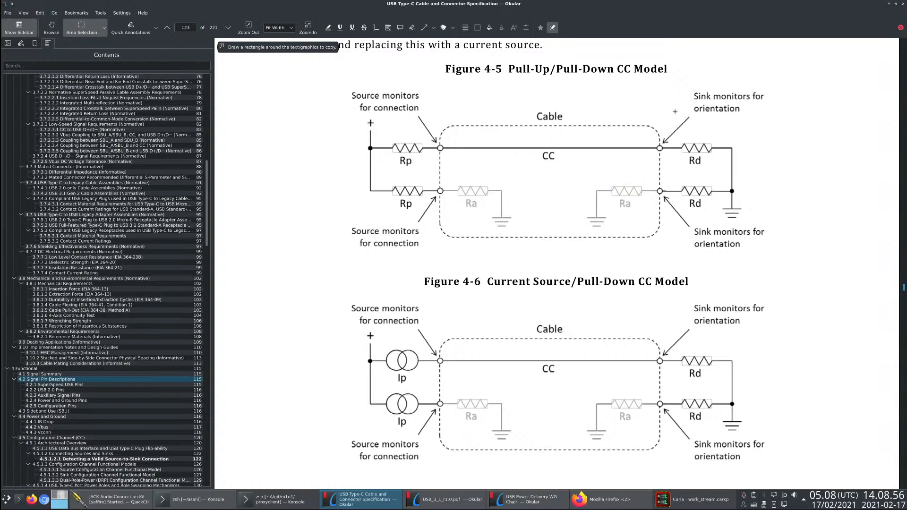
scroll(530, 317, down, 15)
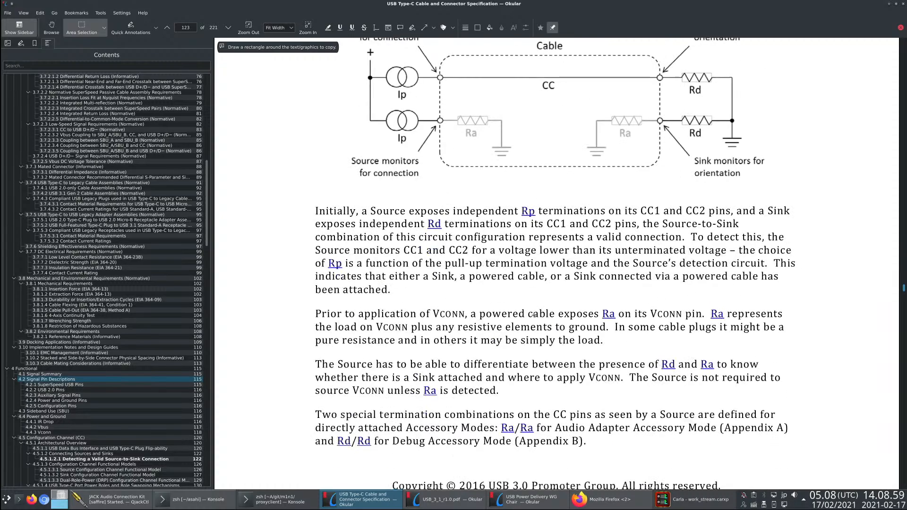
scroll(530, 315, down, 20)
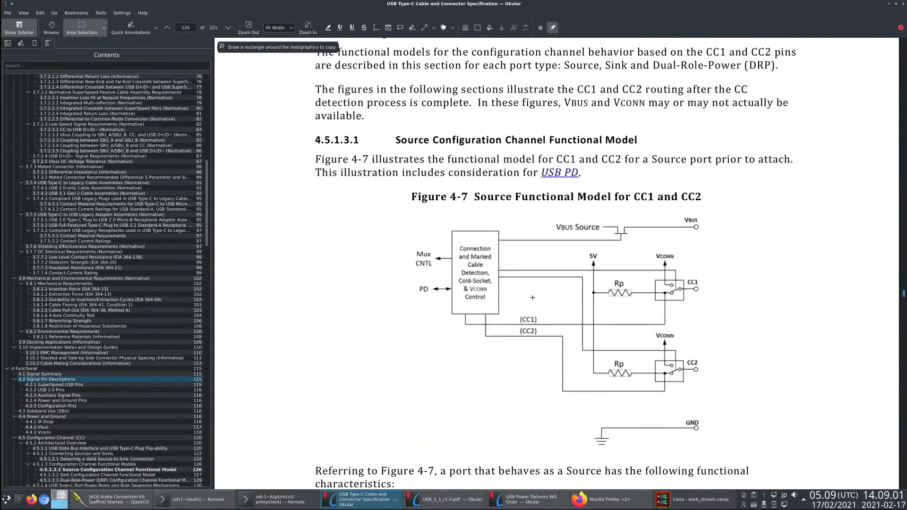
scroll(540, 280, down, 20)
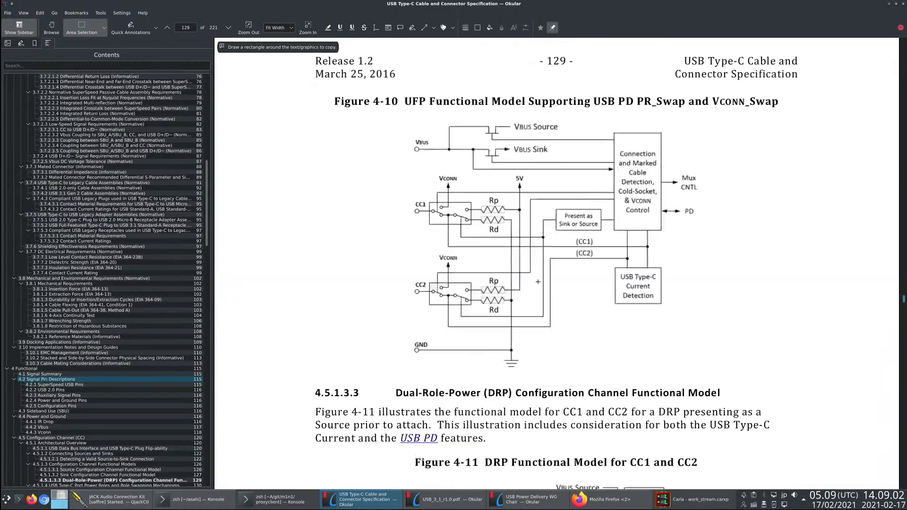
scroll(537, 282, down, 20)
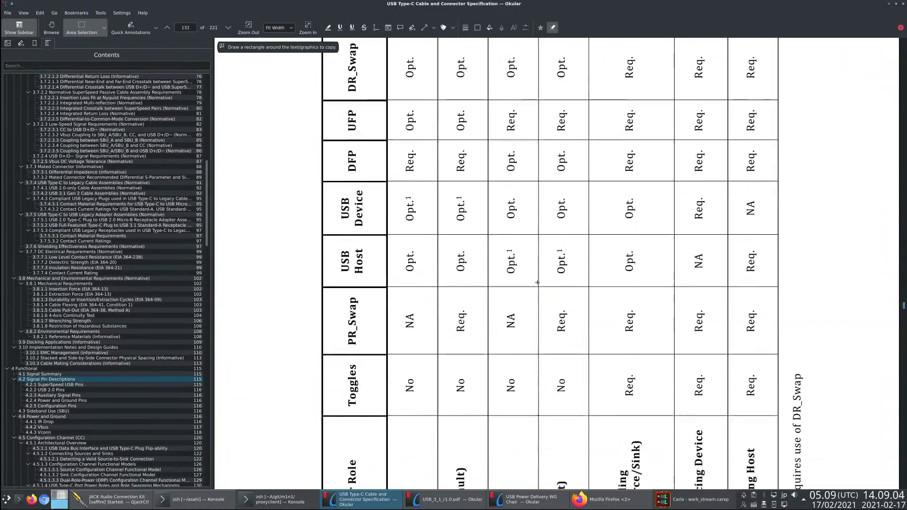
scroll(377, 340, down, 15)
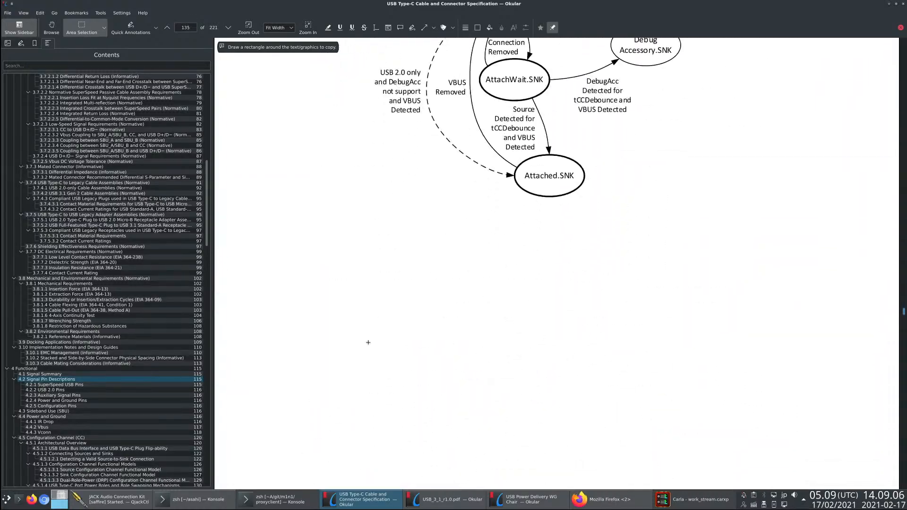
- Find Figure 4-2, Cable IR Drop for powered cables, on page 117 and outline the Iso block on the Source side
click(90, 375)
scroll(378, 321, down, 15)
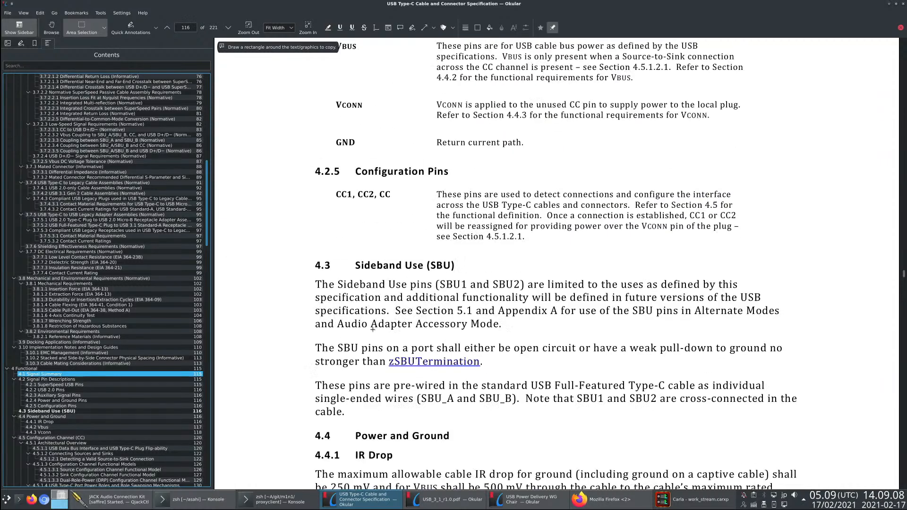
scroll(378, 320, down, 3)
scroll(396, 323, up, 4)
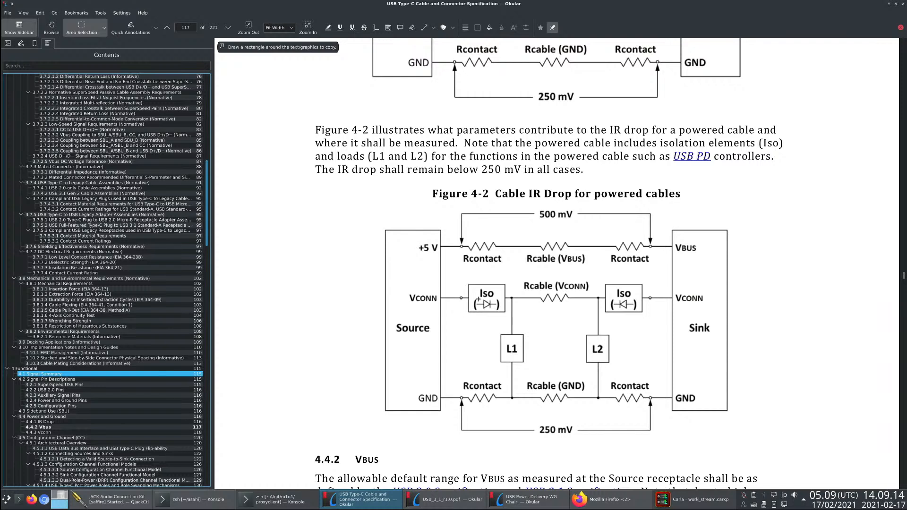
drag(500, 293, 473, 310)
click(596, 299)
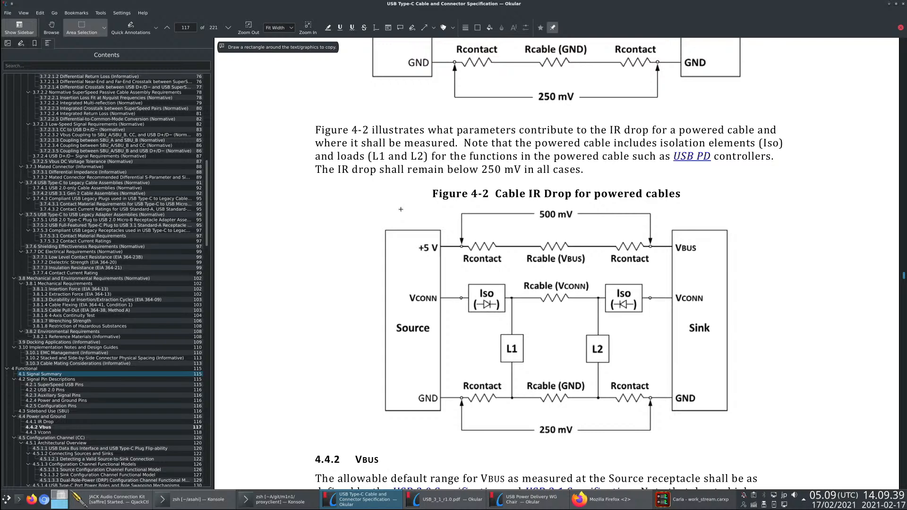
key(alt+Tab)
key(alt+Tab)
key(alt+Tab)
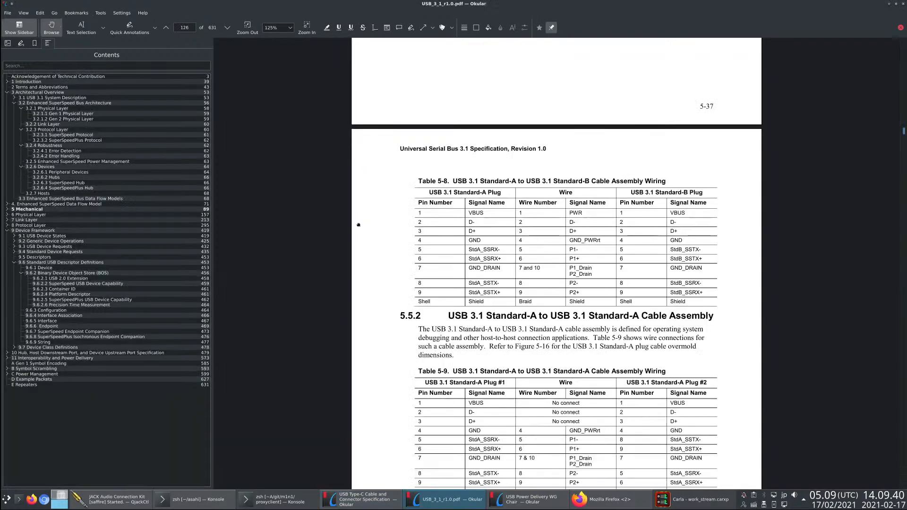
key(alt+Tab)
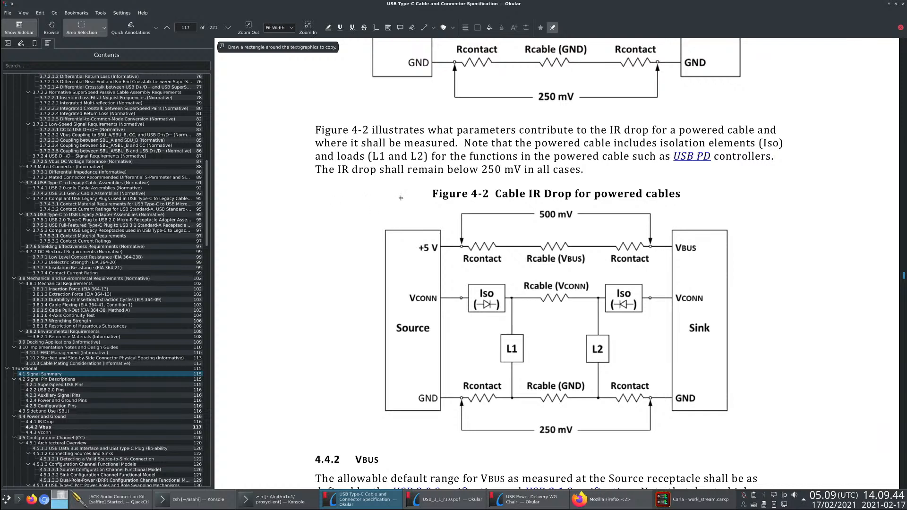
- Launch the Kate text editor, decline changing to the already open m1n1 session's instance, and open a new blank session
key(alt+space)
text(k)
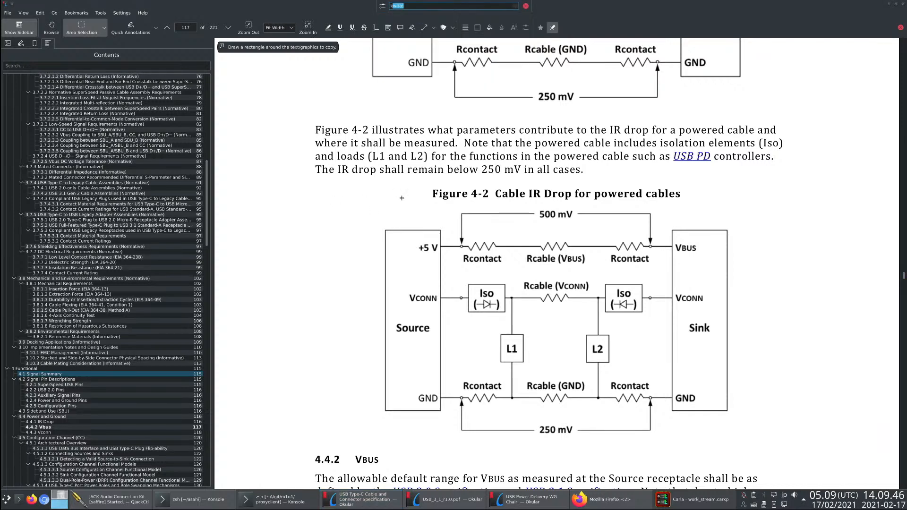
text(ate)
key(Return)
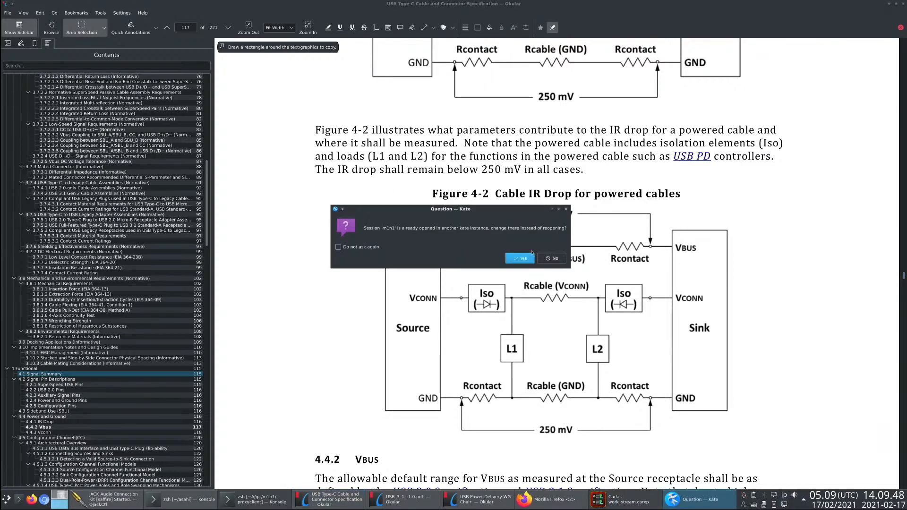
click(552, 259)
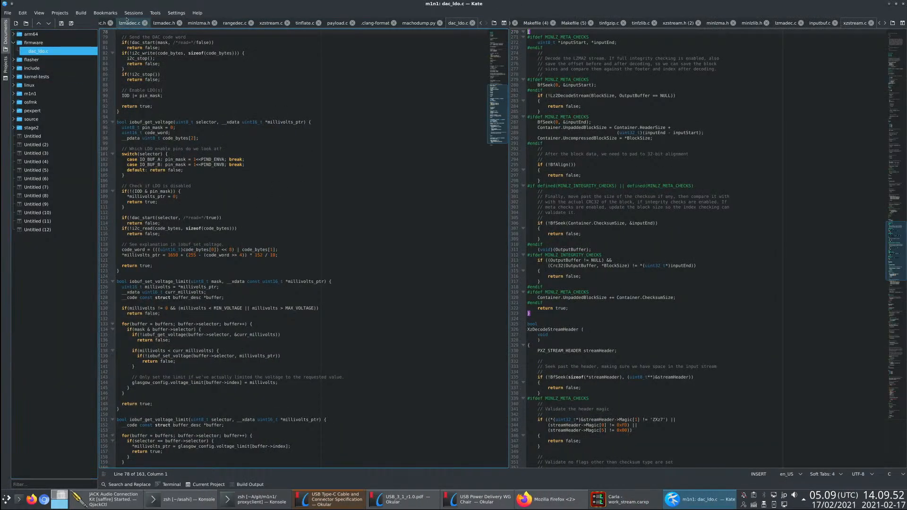
click(129, 14)
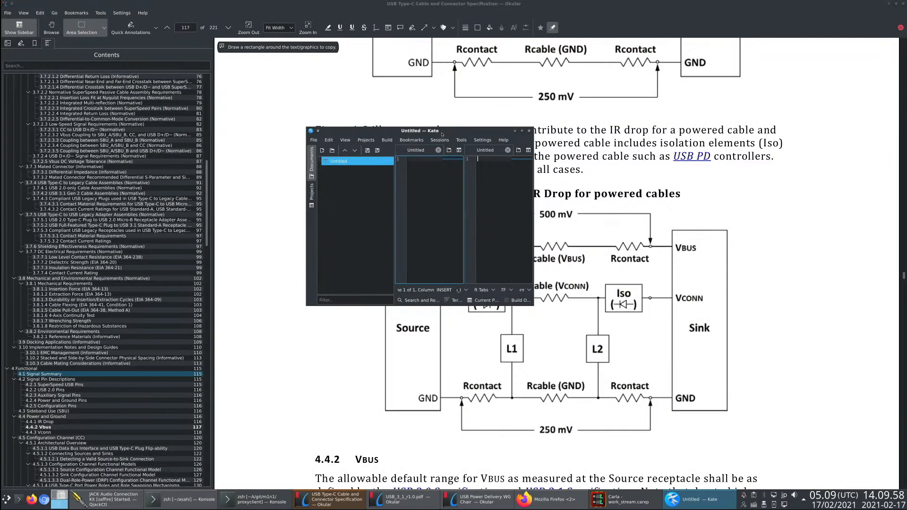
- Maximize the blank Kate window, enlarge the first editor's text to 266% zoom and widen that editor pane
double_click(442, 133)
ctrl+scroll(332, 223, up, 10)
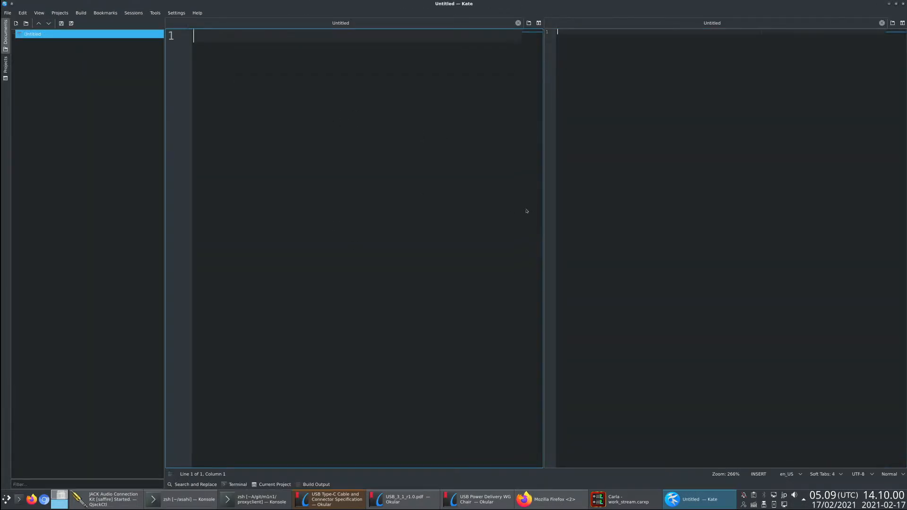
drag(544, 203, 685, 208)
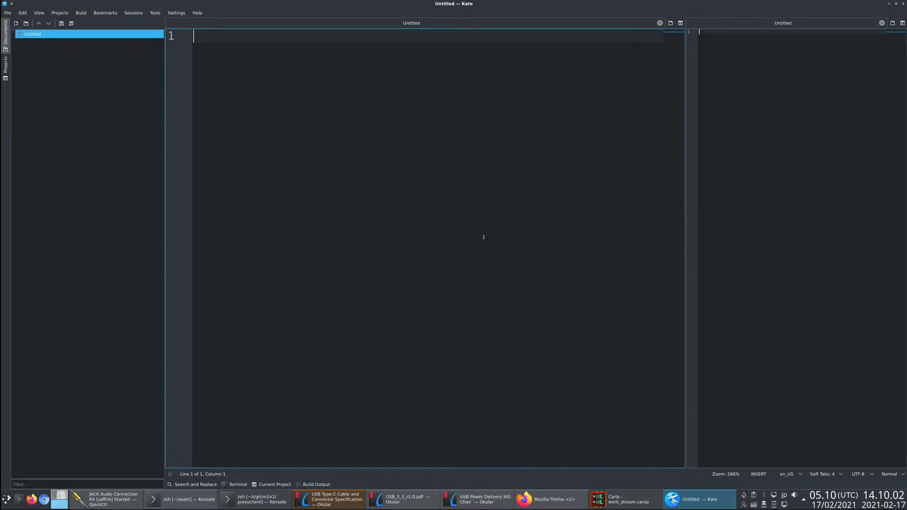
- Enlarge the first editor's text to 411% zoom and start a bullet line with "* " on line 1
ctrl+scroll(253, 121, up, 8)
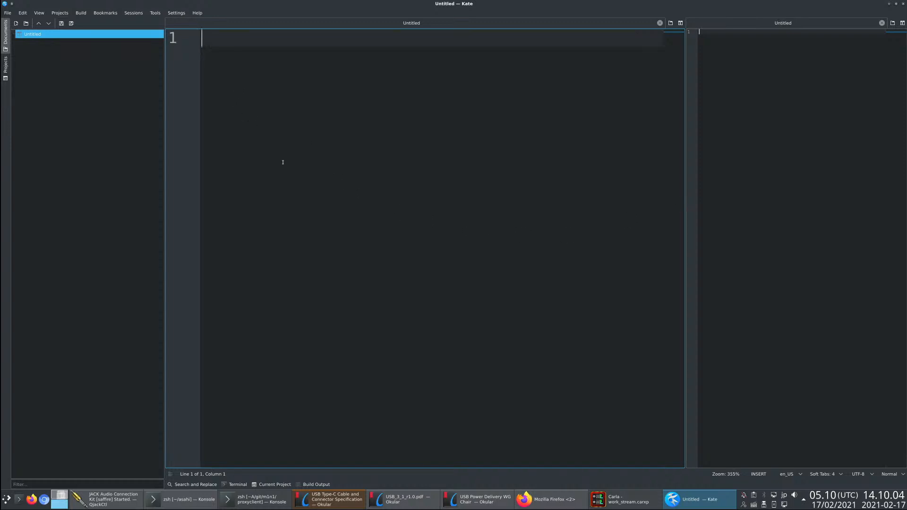
ctrl+scroll(349, 180, down, 2)
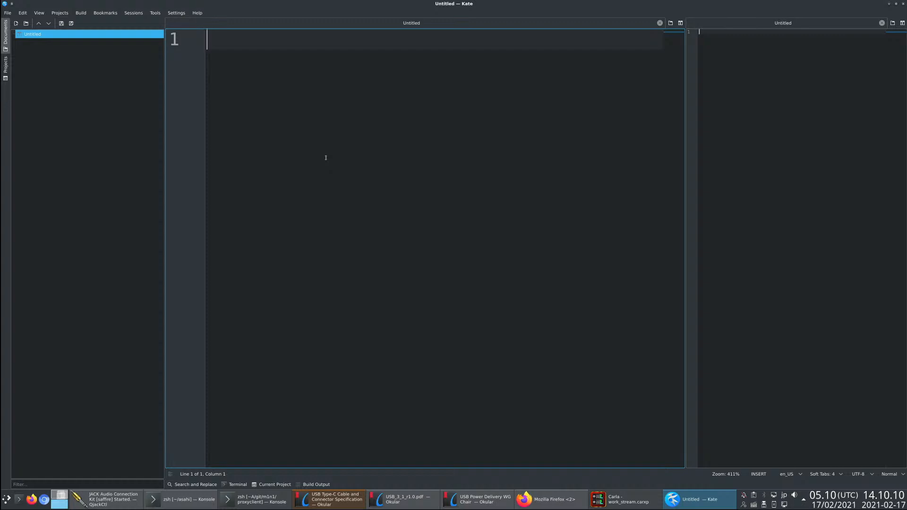
text(*)
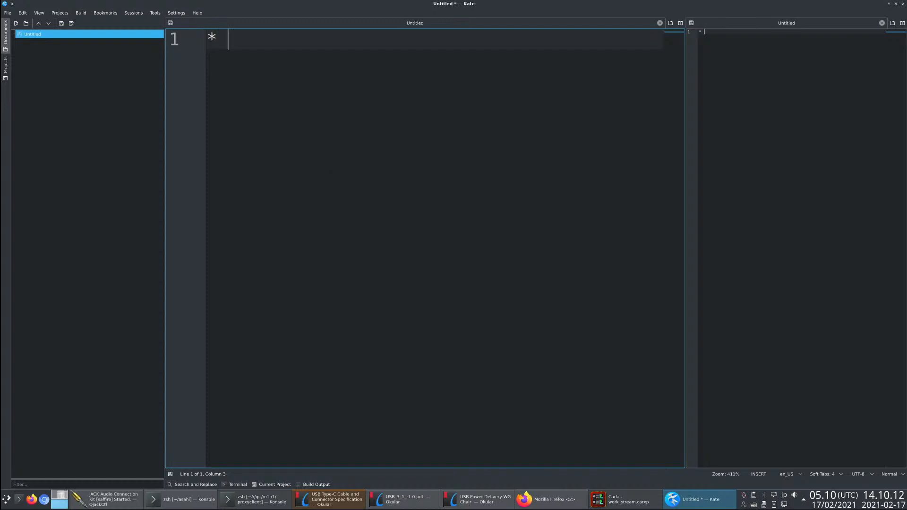
- Switch to the USB Type-C specification and view section 4.4.1 IR Drop on page 116, then return to Kate
key(alt+Tab)
scroll(574, 276, up, 5)
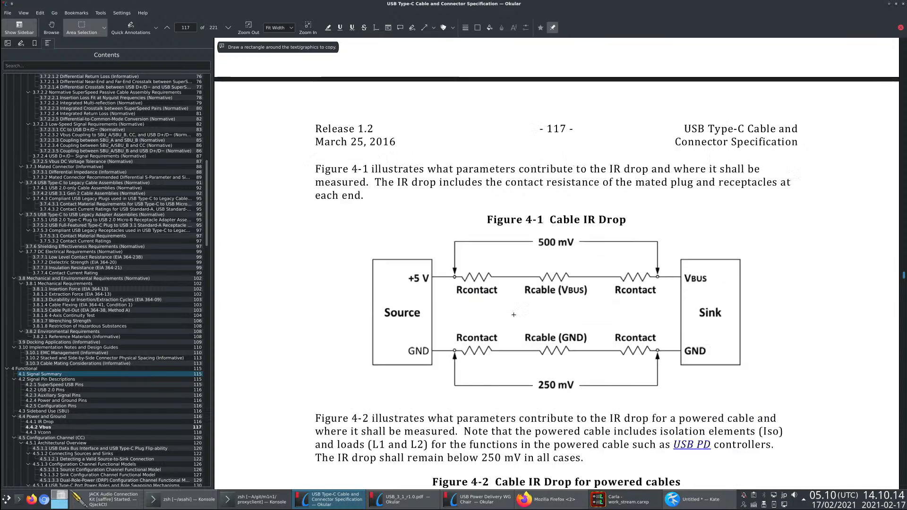
scroll(508, 318, up, 4)
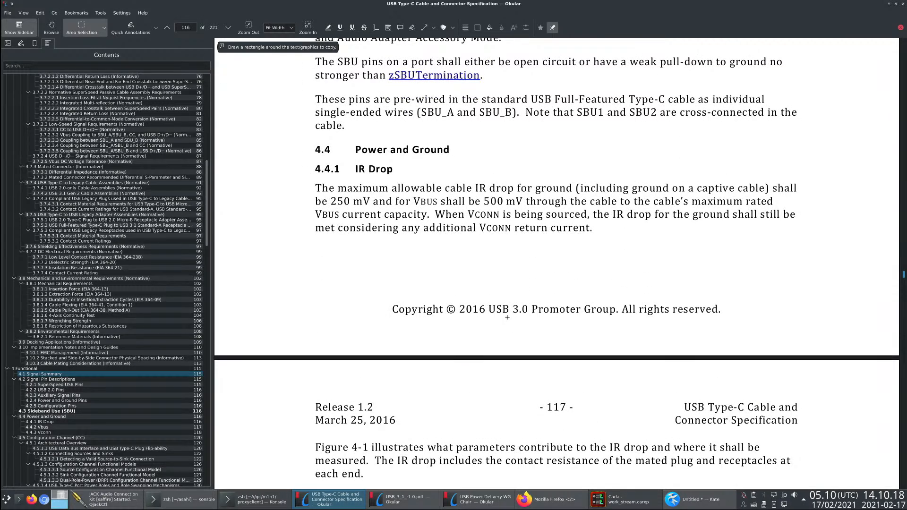
key(alt+Tab)
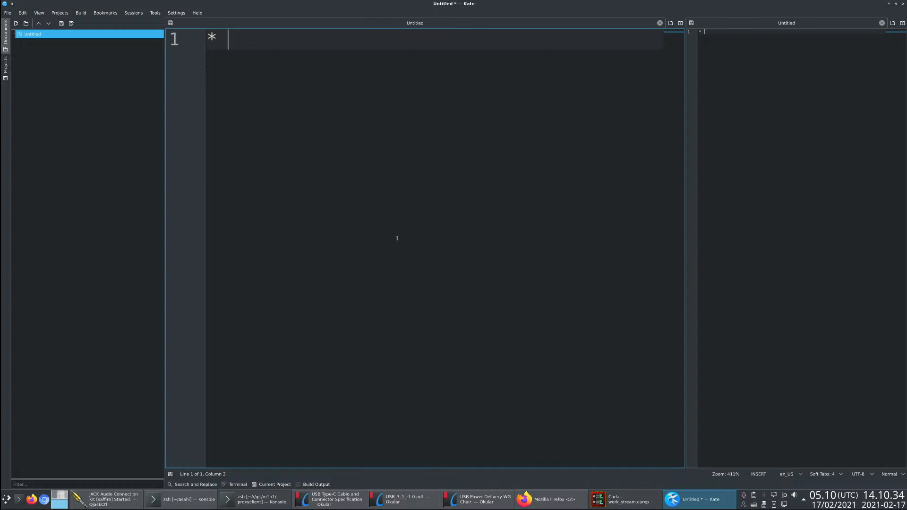
- Switch to Firefox and open the HW:USB PD page of the AsahiLinux docs wiki in a new tab
key(alt+Tab)
key(alt+Tab)
key(alt+Tab)
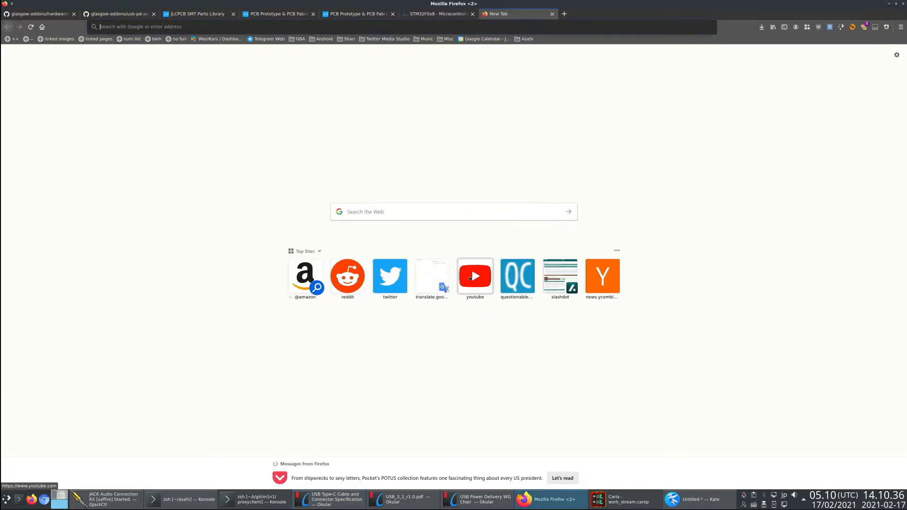
key(ctrl+t)
click(527, 38)
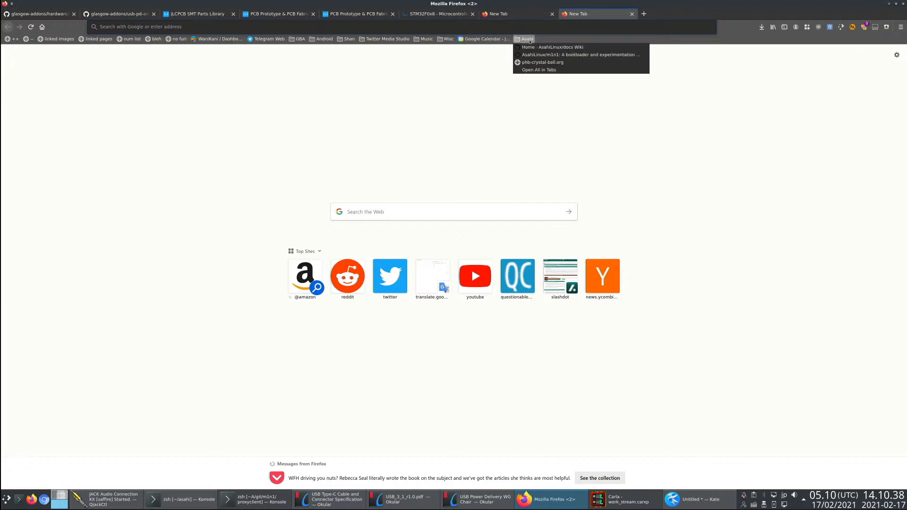
click(539, 46)
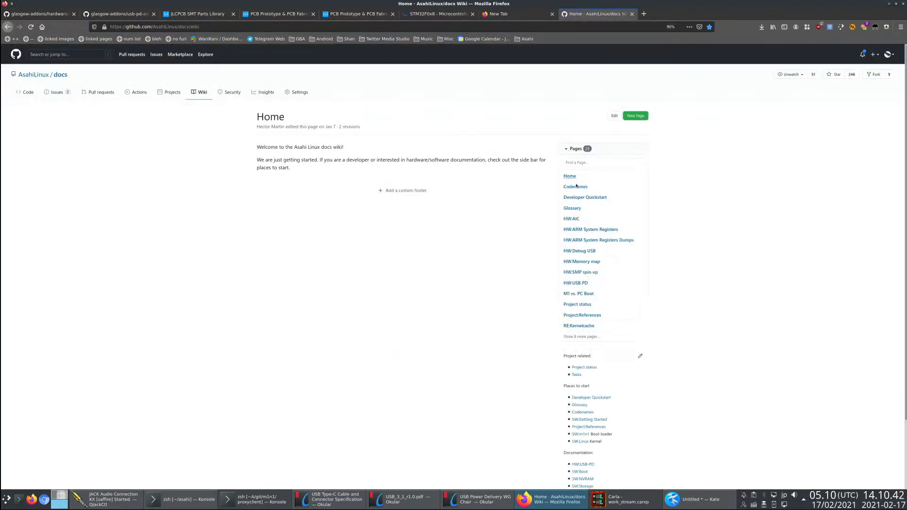
click(579, 284)
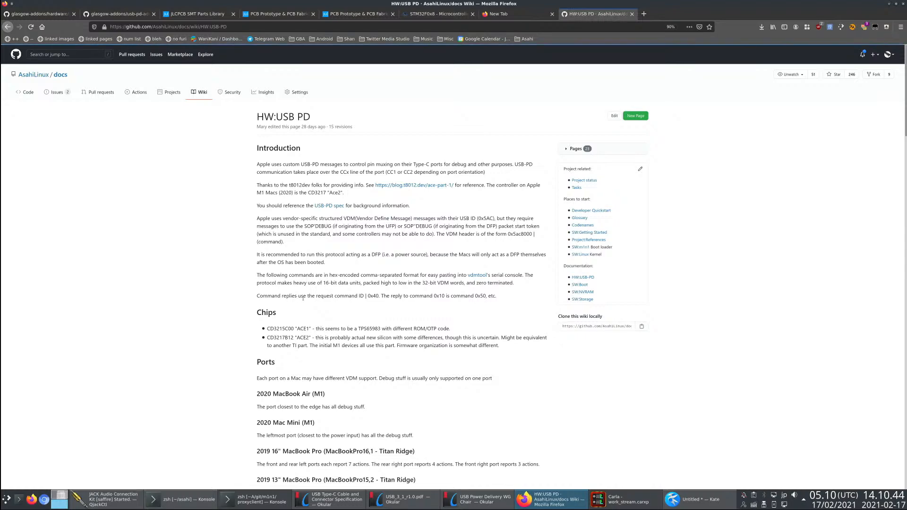
- Enlarge the HW:USB PD wiki page to 150% and look through its Ports and Commands sections
key(ctrl+plus)
key(ctrl+plus)
key(ctrl+plus)
key(ctrl+plus)
key(ctrl+plus)
scroll(338, 307, down, 15)
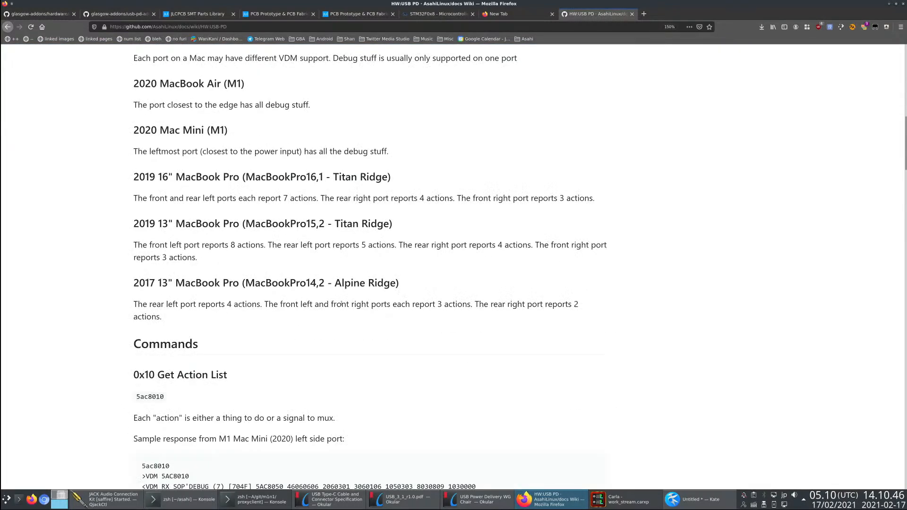
scroll(310, 291, down, 1)
- Return to the USB Type-C Cable and Connector Specification in Okular
key(alt+Tab)
key(alt+Tab)
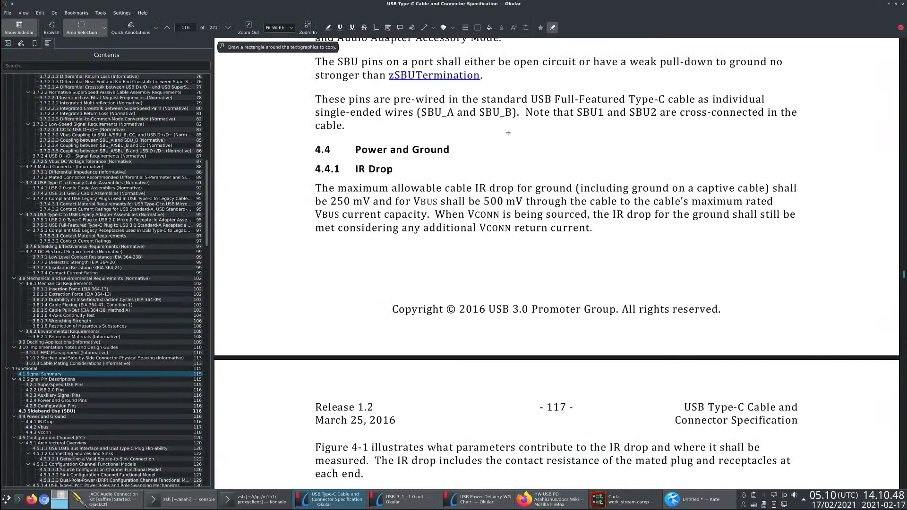
key(alt+Tab)
key(alt+Tab)
key(alt+Tab)
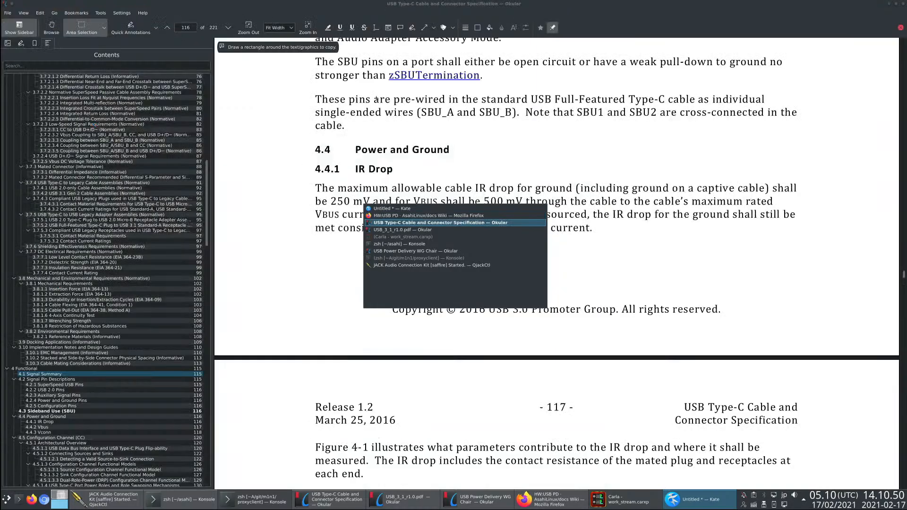
key(alt+shift+Tab)
- Open section 3.2.1 Interface Definition and look through the receptacle dimension drawings around page 31
scroll(89, 265, up, 20)
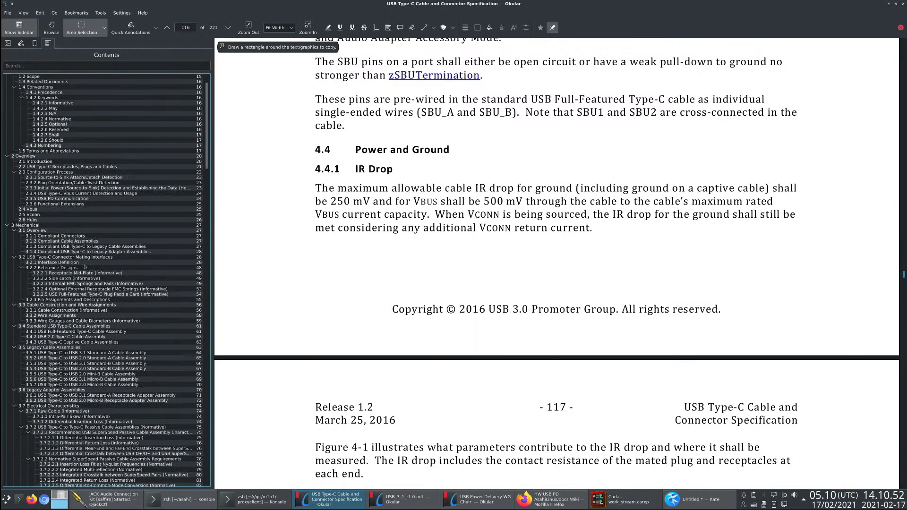
click(71, 236)
click(71, 262)
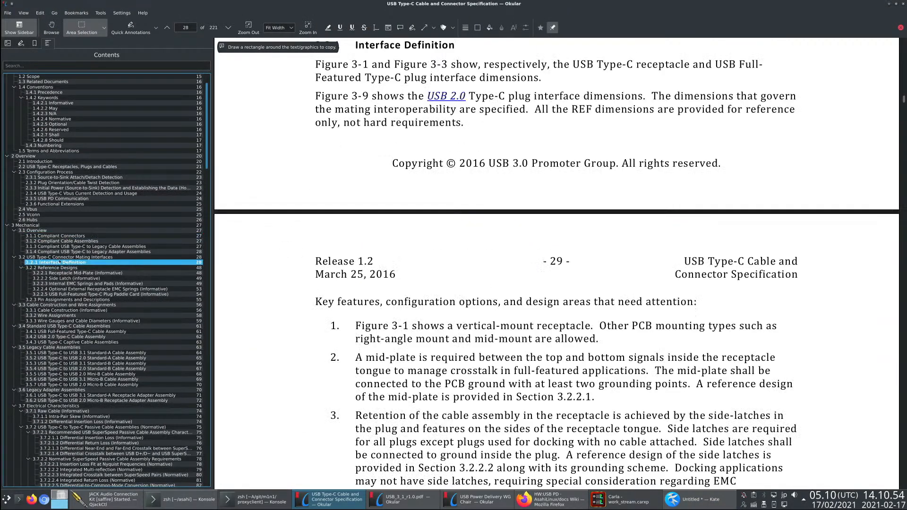
scroll(328, 274, down, 15)
scroll(328, 274, down, 4)
scroll(329, 268, up, 1)
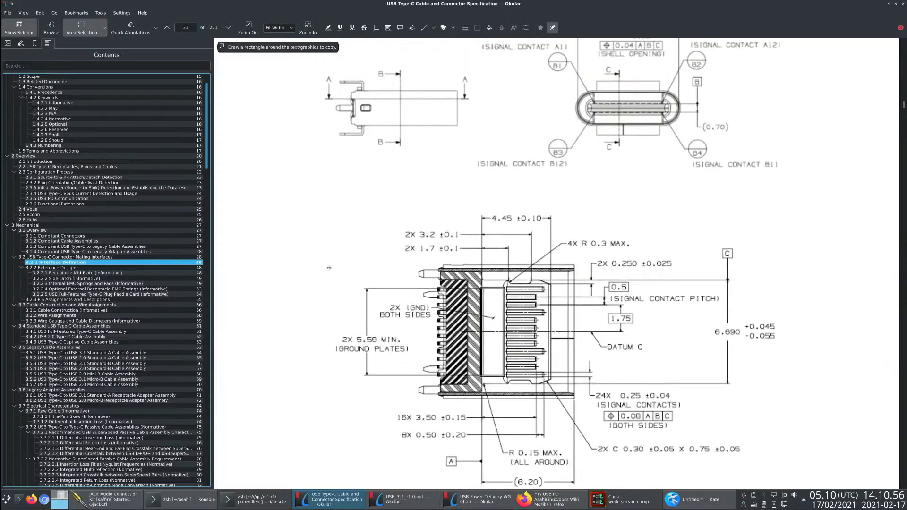
key(Page_Down)
key(Page_Up)
scroll(101, 221, up, 14)
- Go to section 2.2 USB Type-C Receptacles, Plugs and Cables and look for the pinout figure up to page 33
click(81, 199)
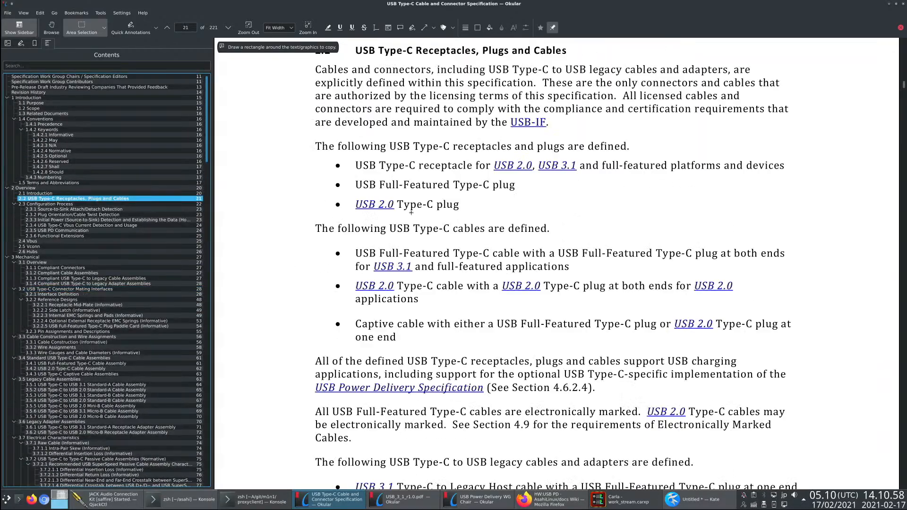
scroll(412, 213, down, 15)
scroll(411, 213, down, 20)
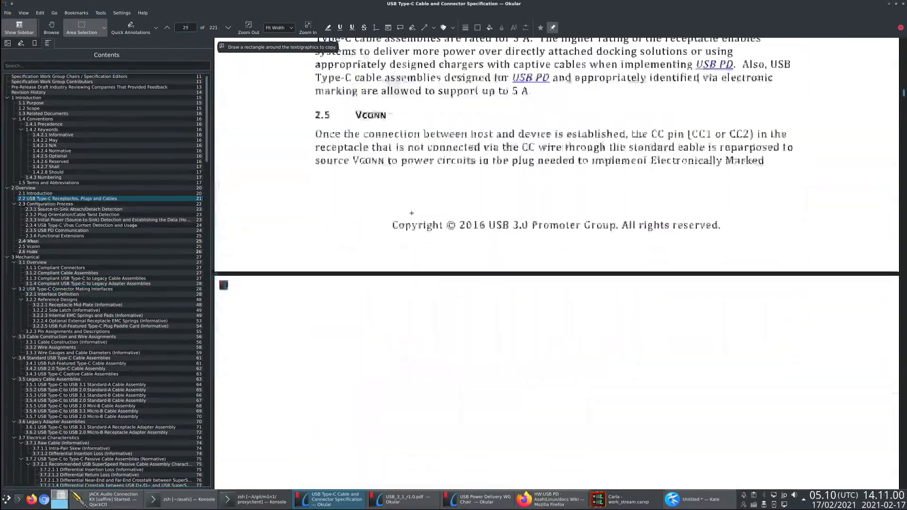
scroll(412, 213, down, 20)
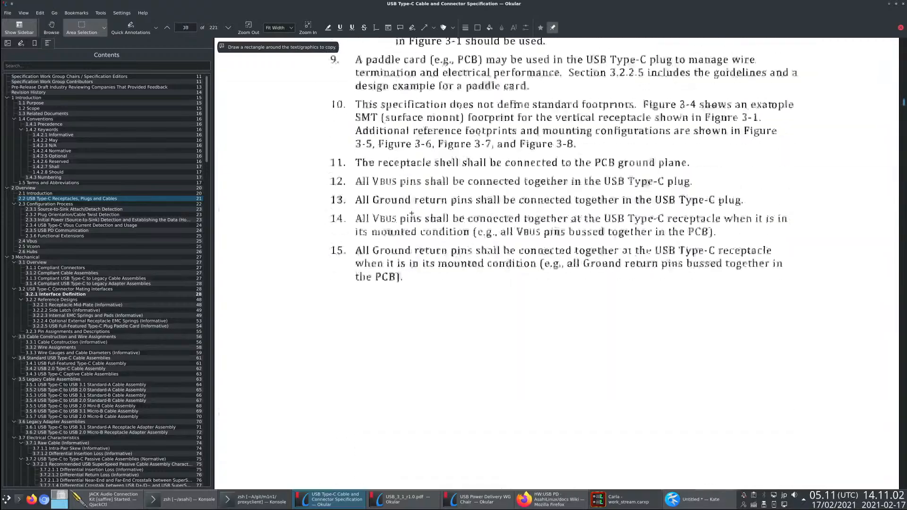
scroll(411, 213, down, 5)
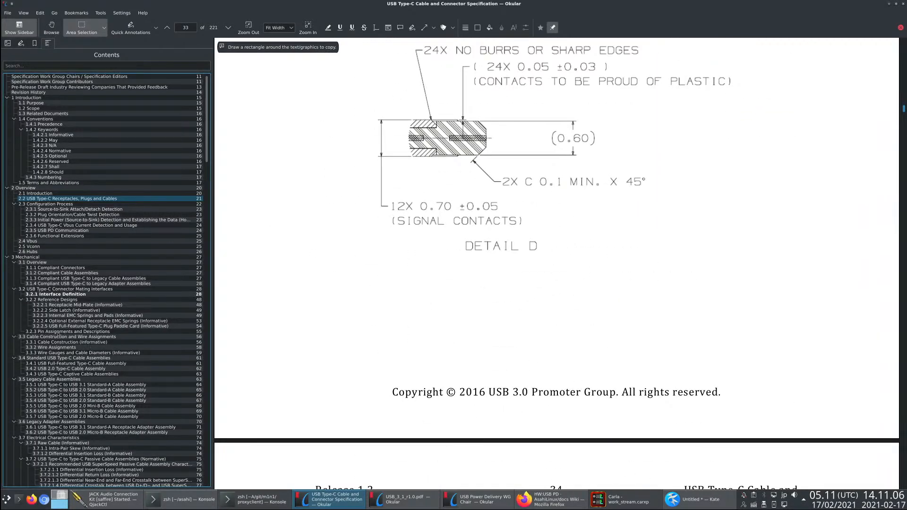
- Search from section 3.2.3 Pin Assignments and Descriptions through the cable assembly wiring tables up to page 67
click(59, 333)
scroll(461, 294, down, 6)
scroll(461, 293, up, 10)
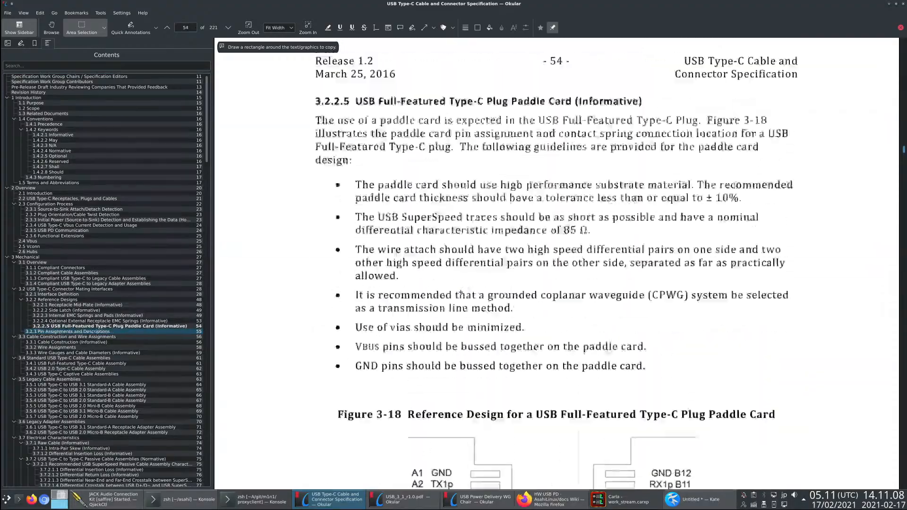
scroll(460, 293, up, 4)
scroll(456, 292, down, 15)
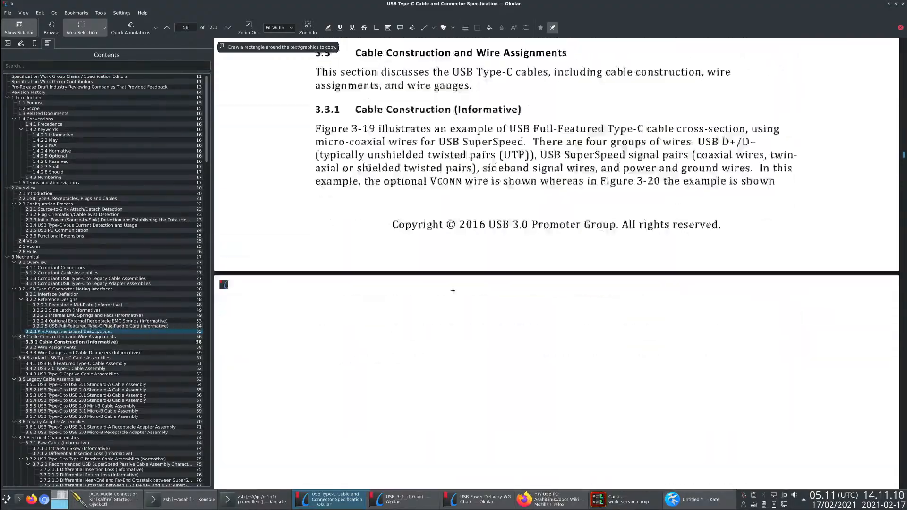
scroll(453, 291, down, 20)
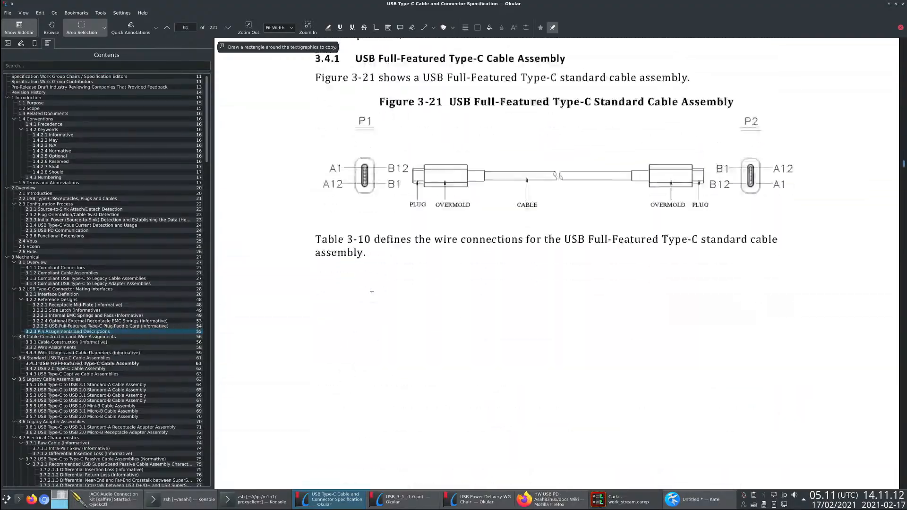
scroll(372, 291, down, 20)
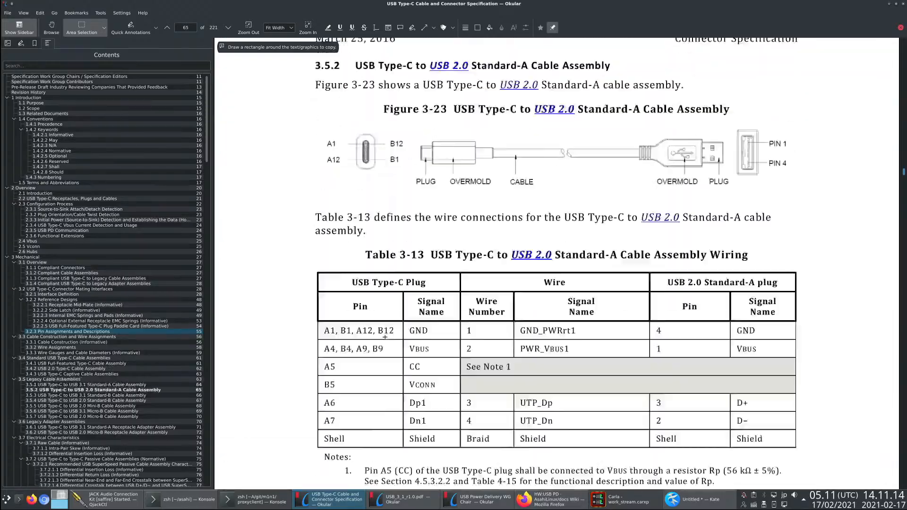
scroll(385, 337, down, 10)
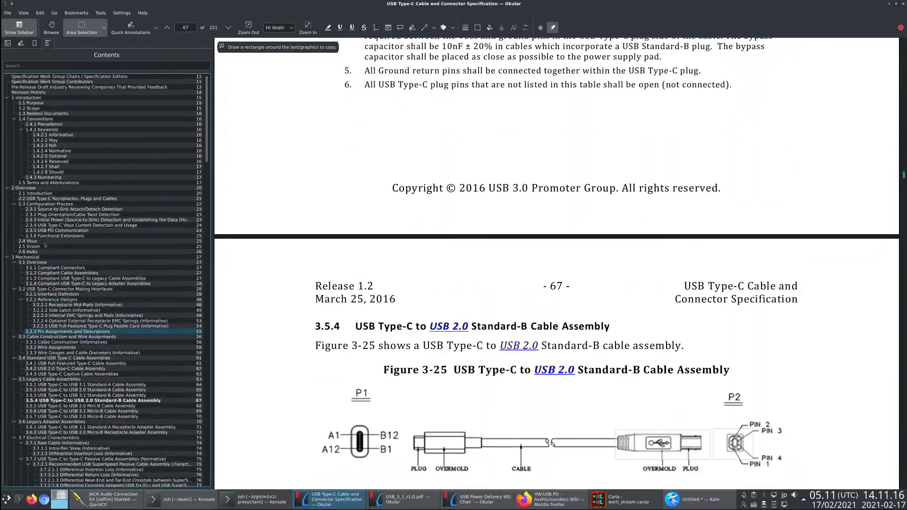
- Go back to section 2.2 and scan the pages again through VCONN, Hubs and the receptacle drawings to page 33
click(50, 199)
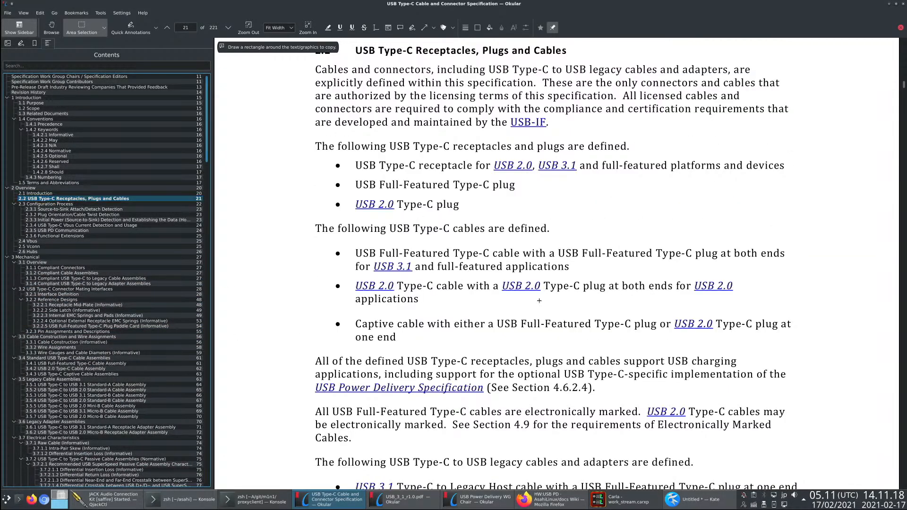
scroll(539, 301, down, 15)
scroll(538, 301, down, 15)
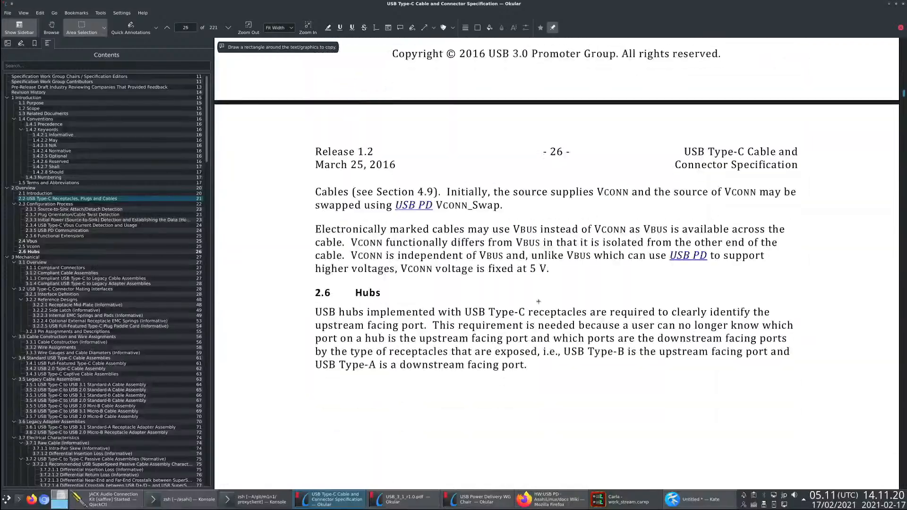
scroll(539, 300, down, 15)
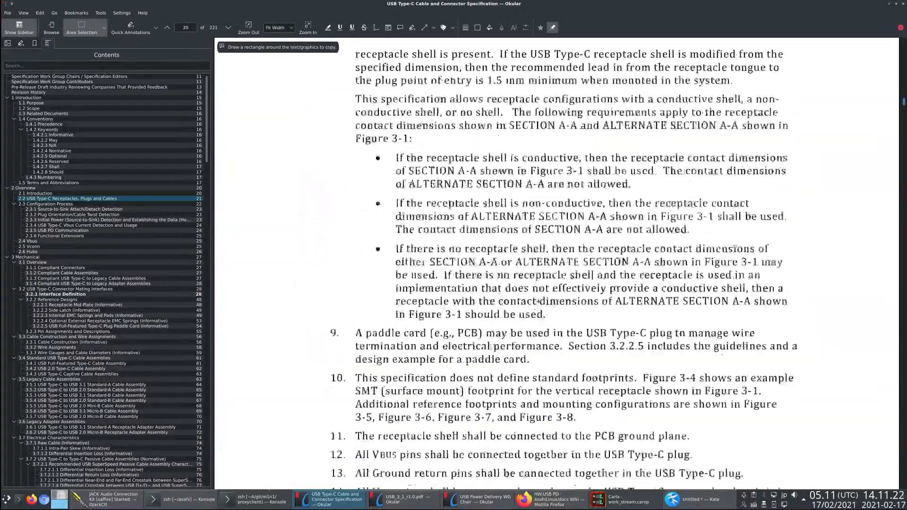
scroll(510, 299, down, 3)
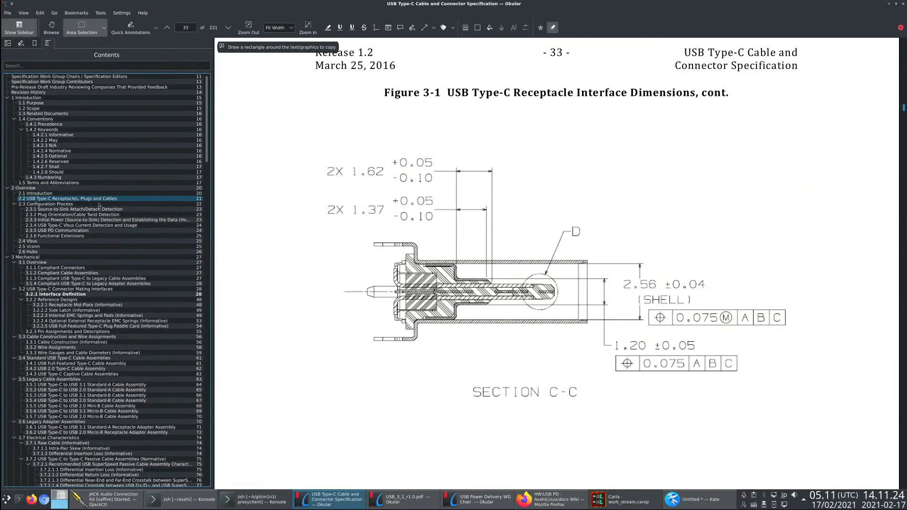
- Open chapter 2 Overview and compare Figure 2-1, the receptacle interface, with Figure 2-2, the full-featured plug interface
click(170, 188)
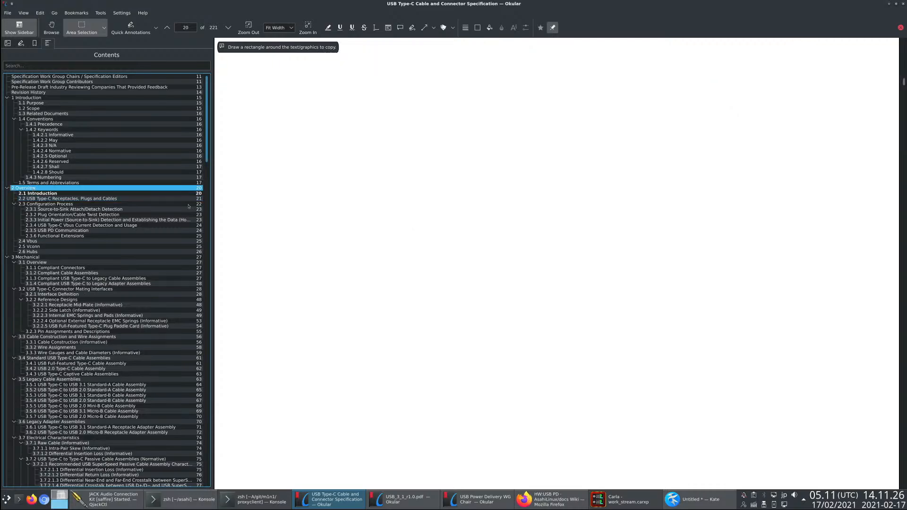
scroll(404, 234, down, 10)
scroll(403, 235, up, 12)
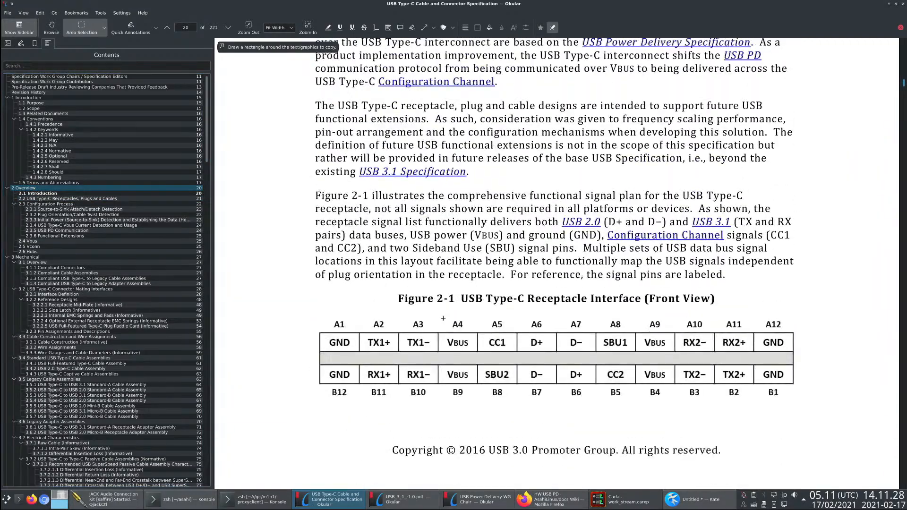
scroll(435, 312, down, 5)
scroll(435, 313, up, 2)
scroll(335, 155, down, 5)
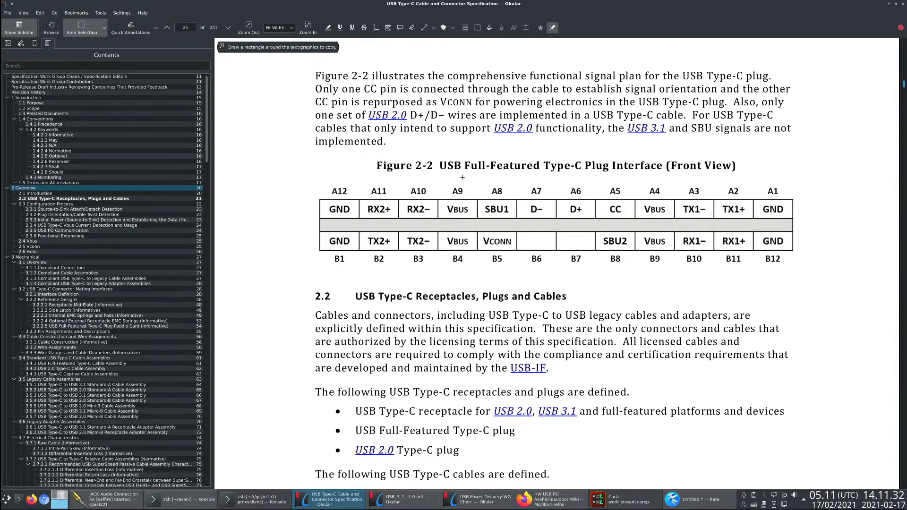
scroll(535, 304, up, 10)
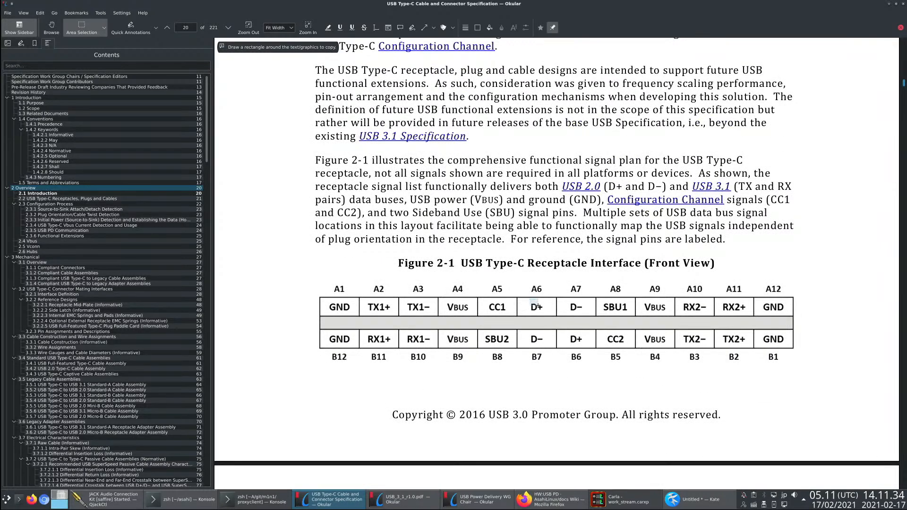
- Outline the A6 and A7 data pins, CC1 and CC2 in turn in Figure 2-1, and check the Kate notes briefly
drag(539, 306, 596, 318)
click(530, 333)
drag(487, 300, 514, 311)
click(603, 330)
drag(604, 330, 633, 341)
click(556, 339)
key(alt+Tab)
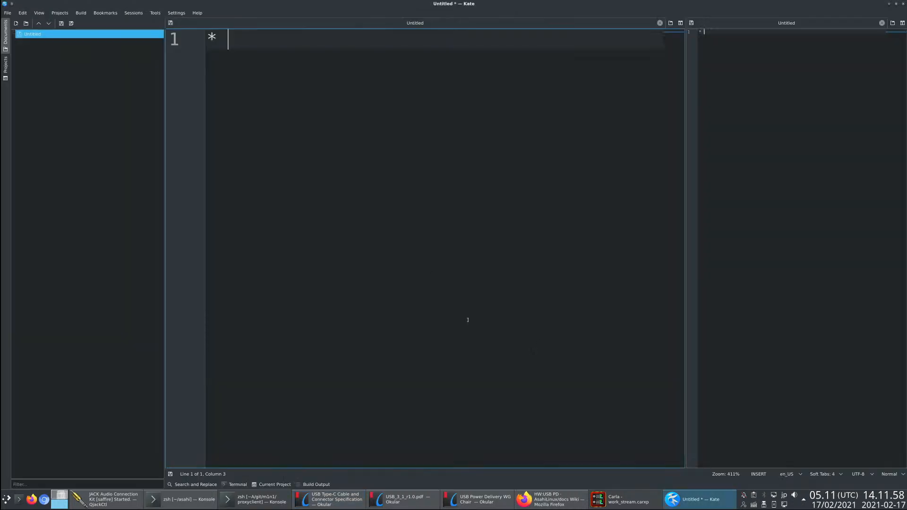
key(alt+Tab)
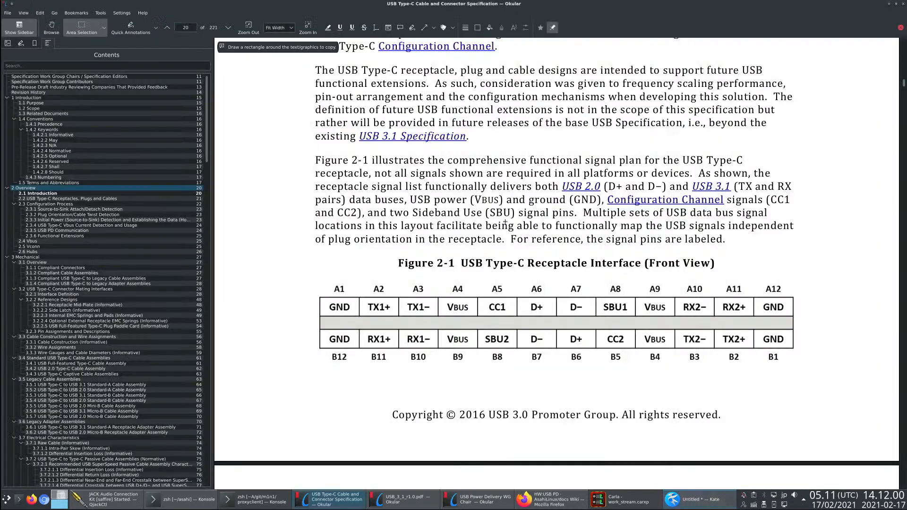
- Switch to the USB Power Delivery specification, expand the Physical Layer and Protocol Layer chapters, and open section 5.8 Biphase Mark Coding (BMC) Signaling Scheme
mouse_move(479, 302)
mouse_down()
mouse_move(534, 333)
mouse_move(480, 303)
mouse_up()
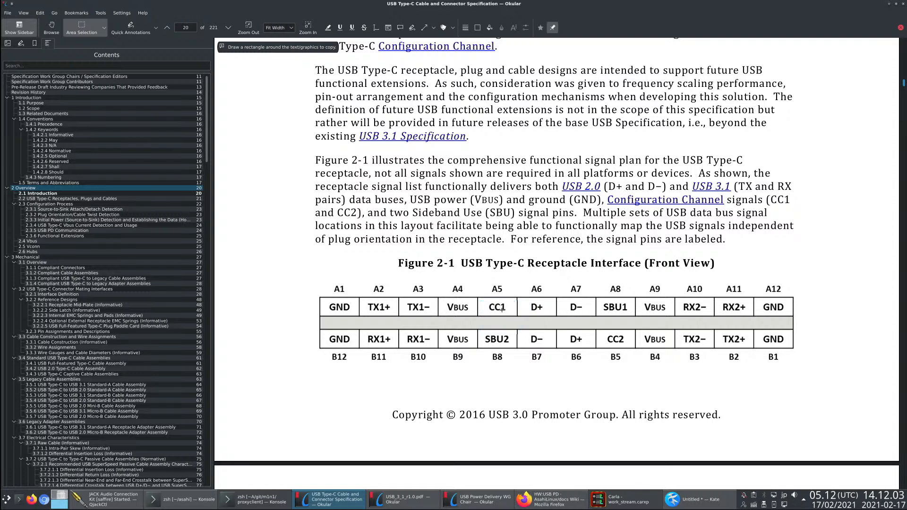
click(481, 503)
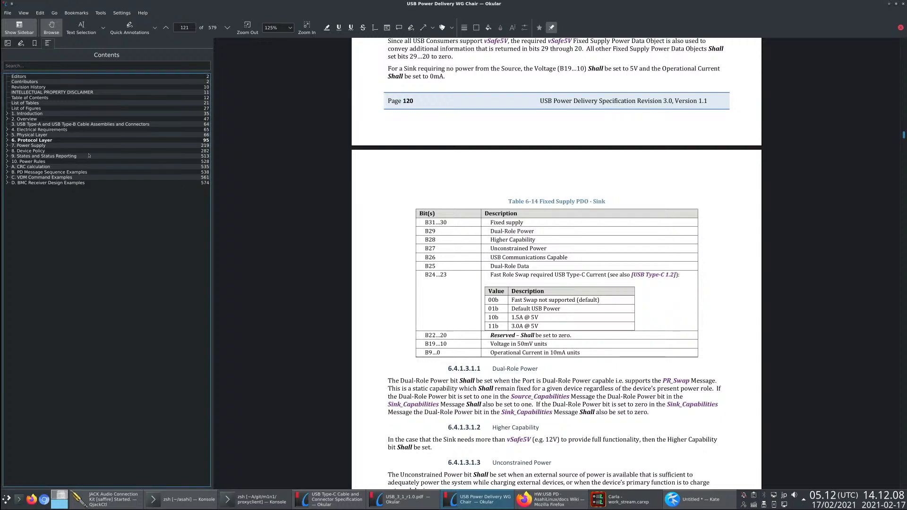
click(7, 135)
click(7, 188)
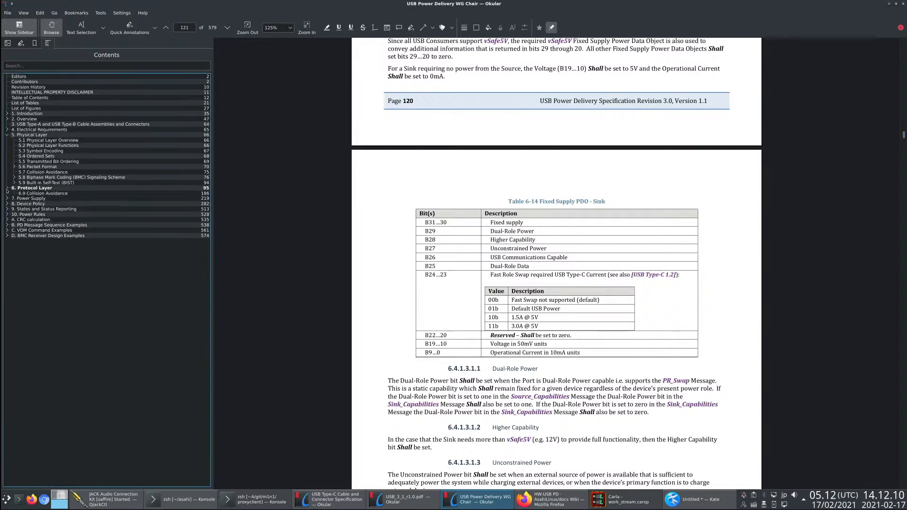
click(58, 170)
click(58, 177)
click(57, 183)
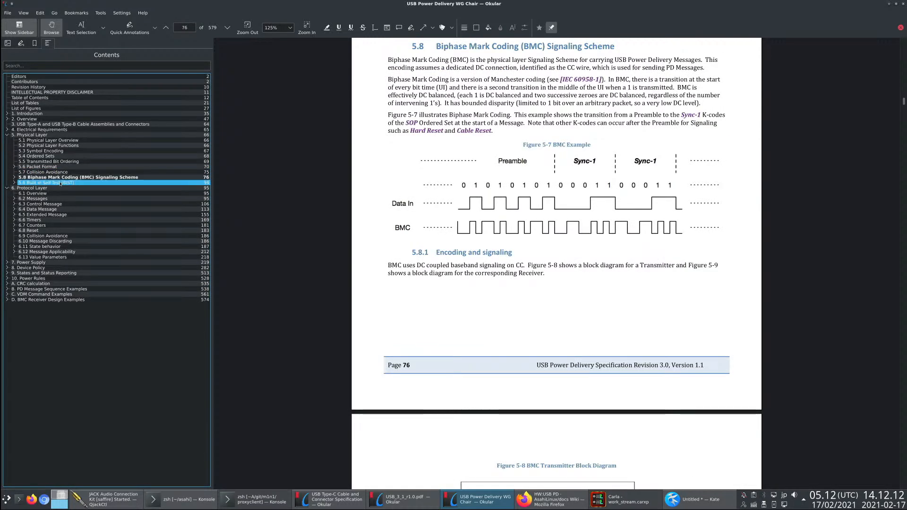
click(55, 177)
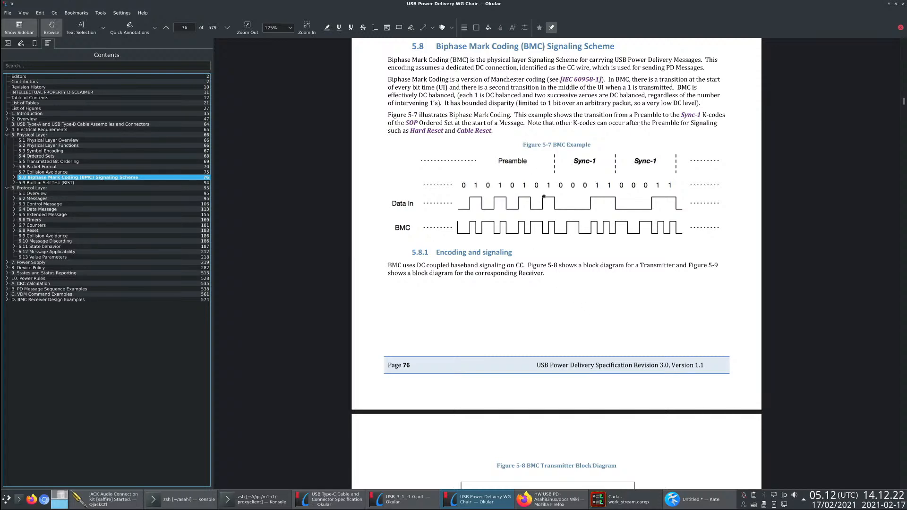
- Open section 6.2 Messages and skim the message header and extended message pages through to page 100
click(34, 198)
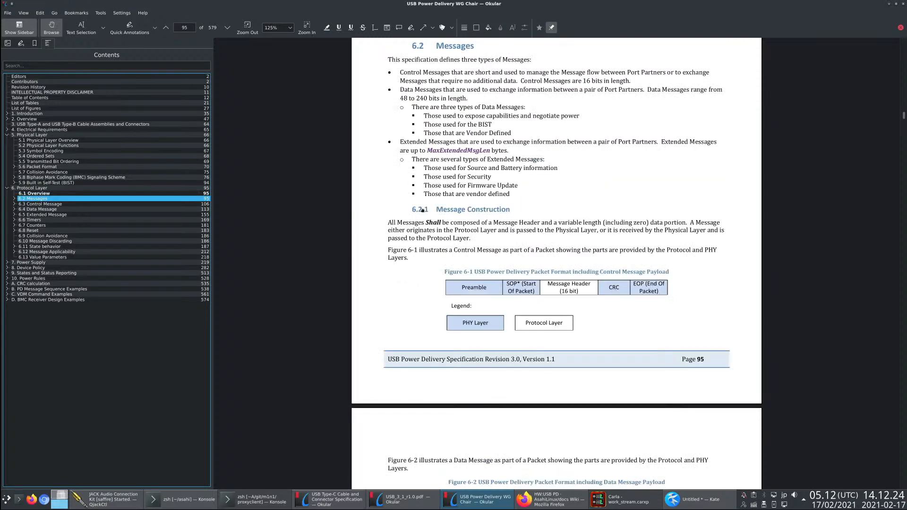
scroll(587, 307, down, 15)
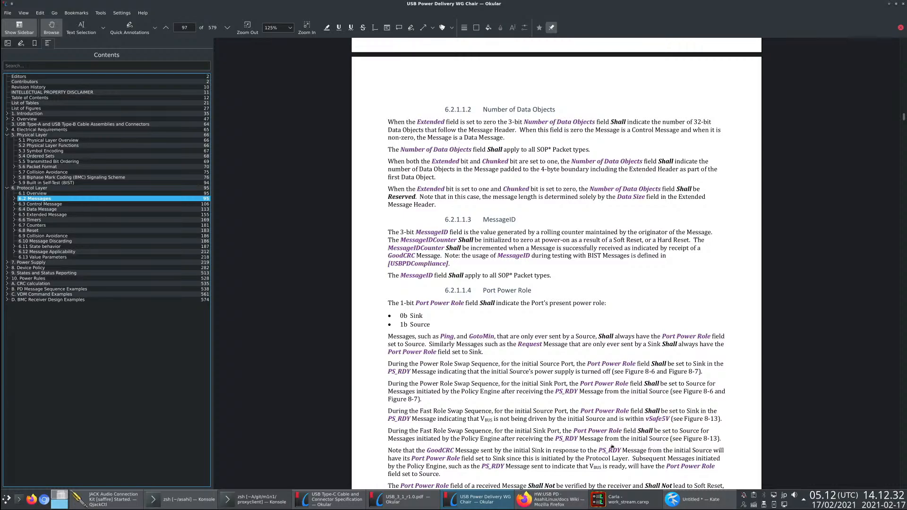
scroll(681, 305, down, 15)
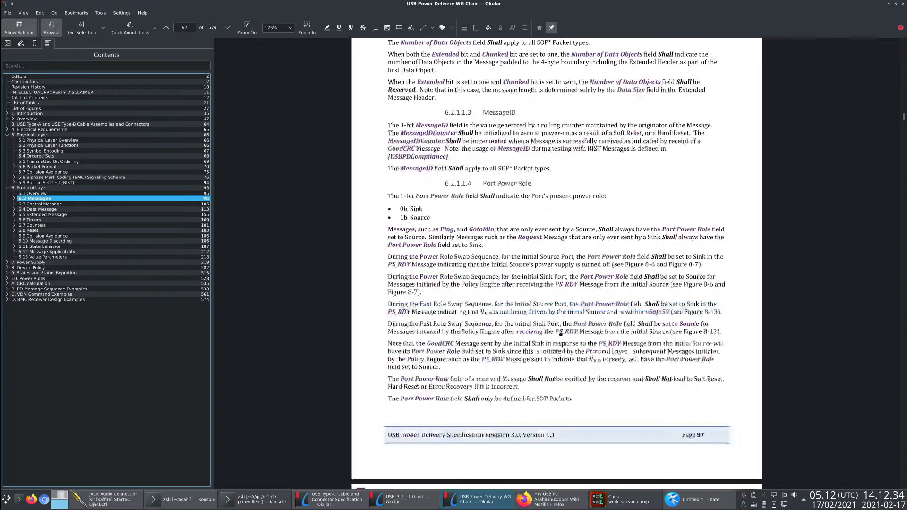
scroll(429, 295, down, 7)
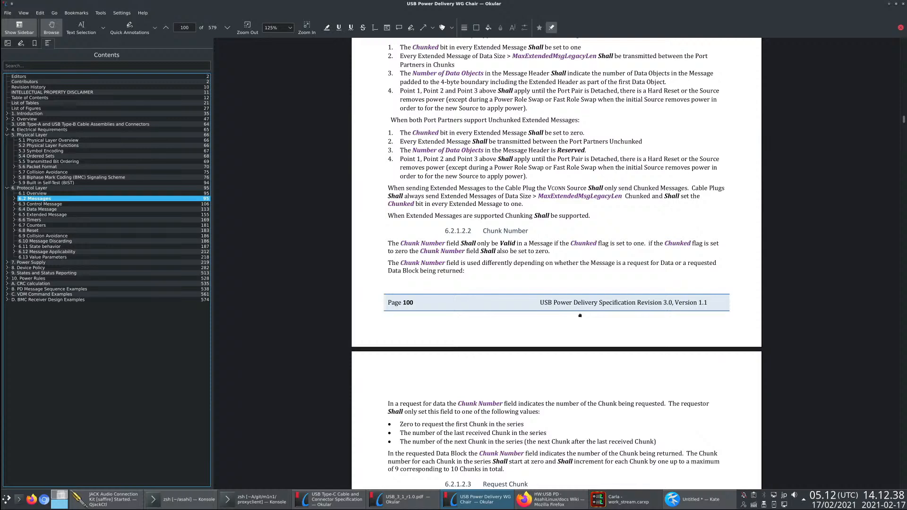
- Return to Figure 2-1 in the Type-C specification, outline the CC1 pin, and bring up the Kate notes
key(alt+Tab)
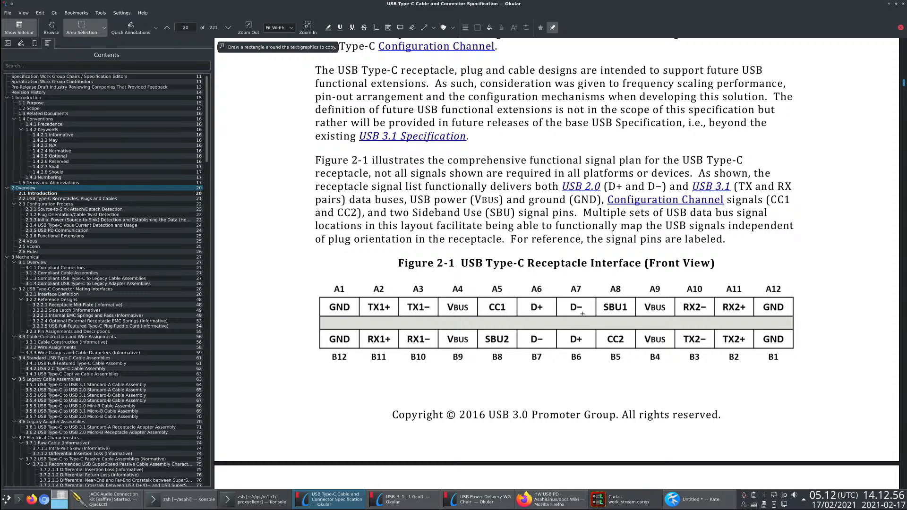
drag(489, 302, 506, 311)
key(Escape)
key(alt+Tab)
key(alt+Tab)
key(alt+Tab)
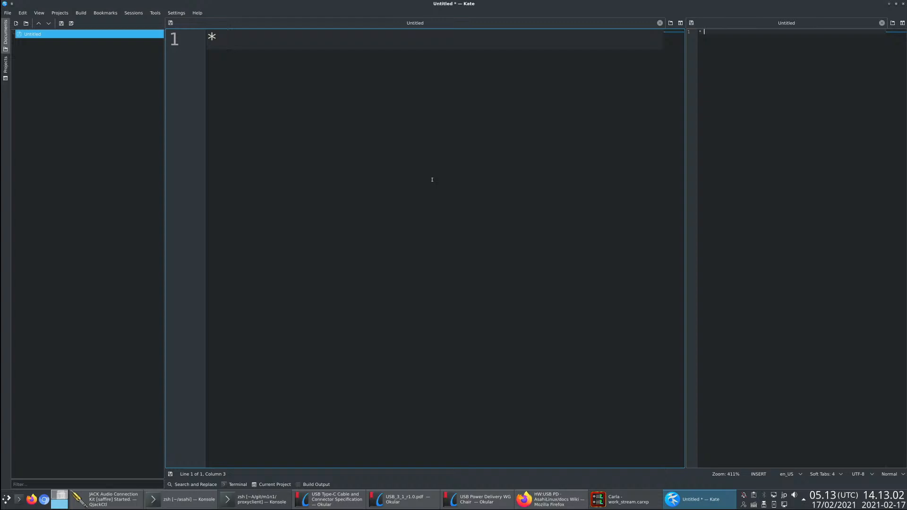
key(alt+Tab)
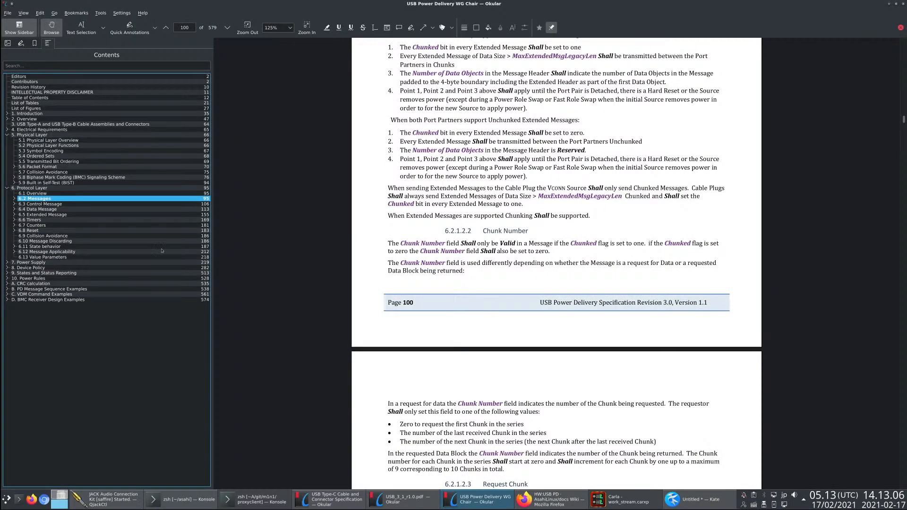
key(alt+Tab)
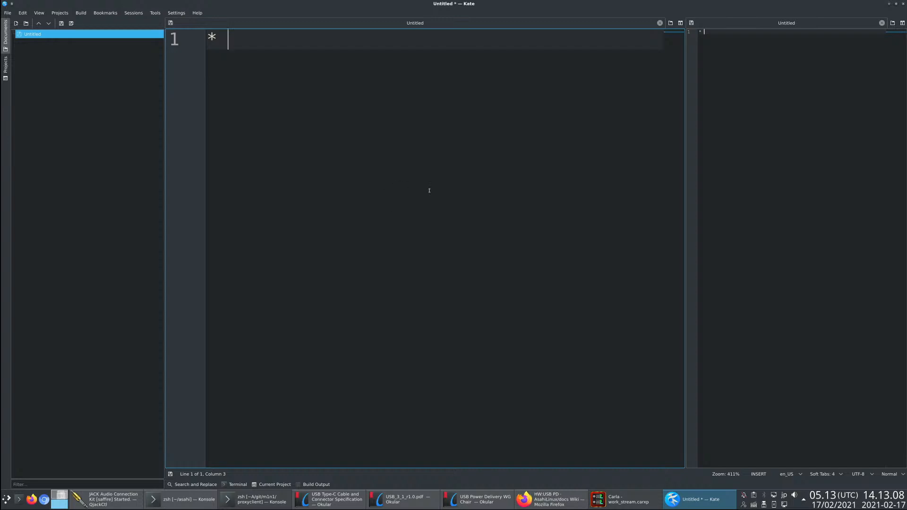
- Enlarge the Kate notes text to 466% and complete the first bullet as "USB-PD over CC"
scroll(381, 209, up, 5)
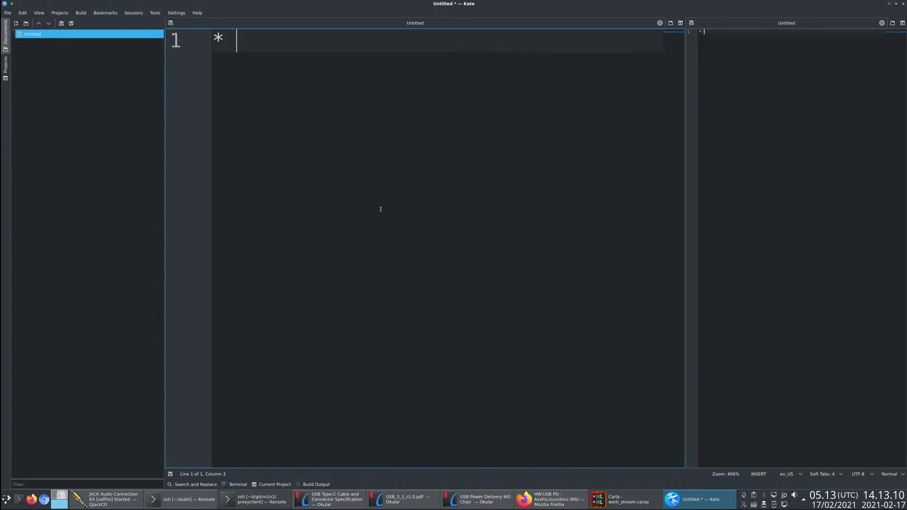
key(alt+Tab)
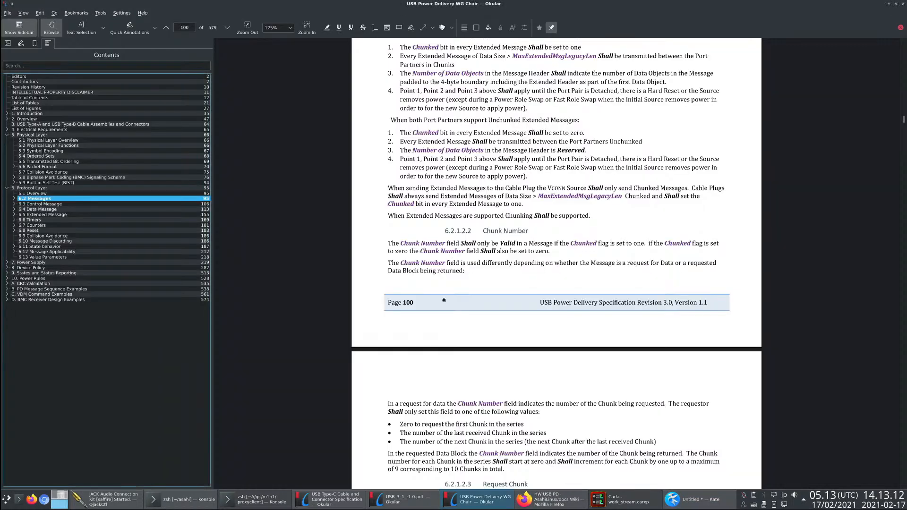
key(alt+Tab)
scroll(437, 304, up, 10)
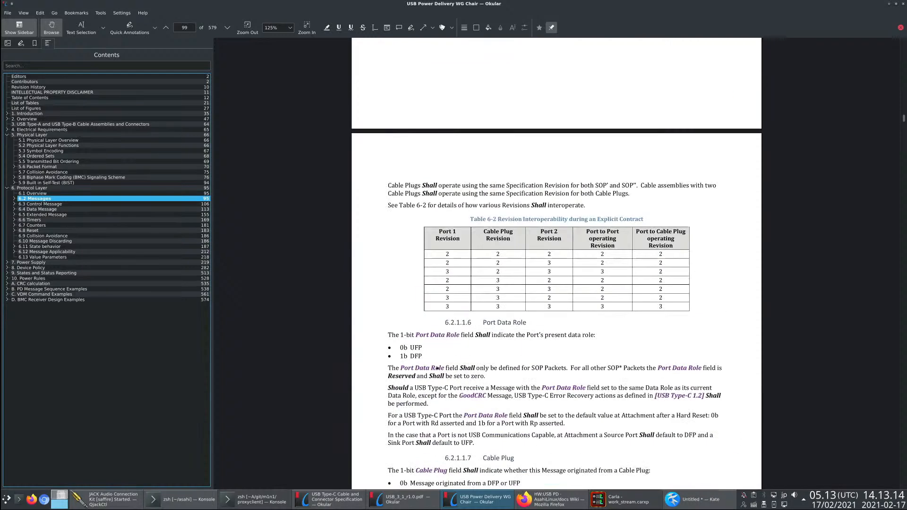
key(alt+Tab)
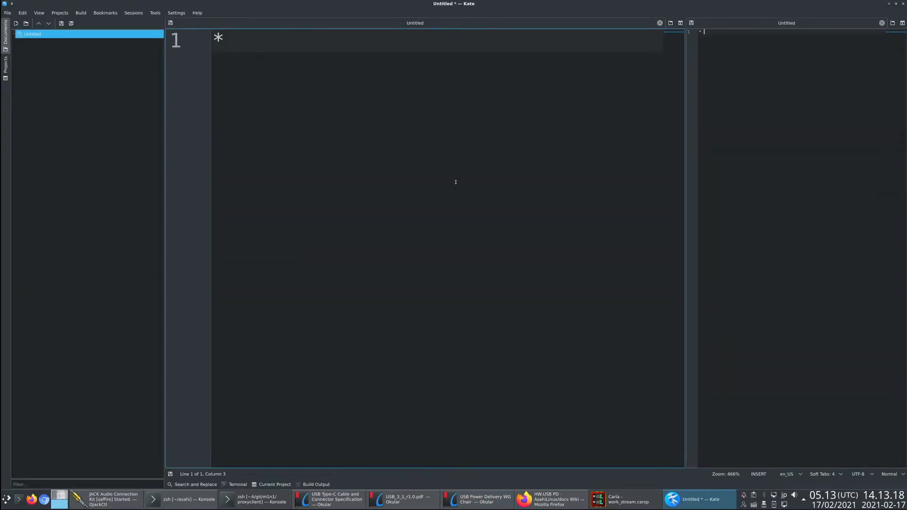
text(USB-PD)
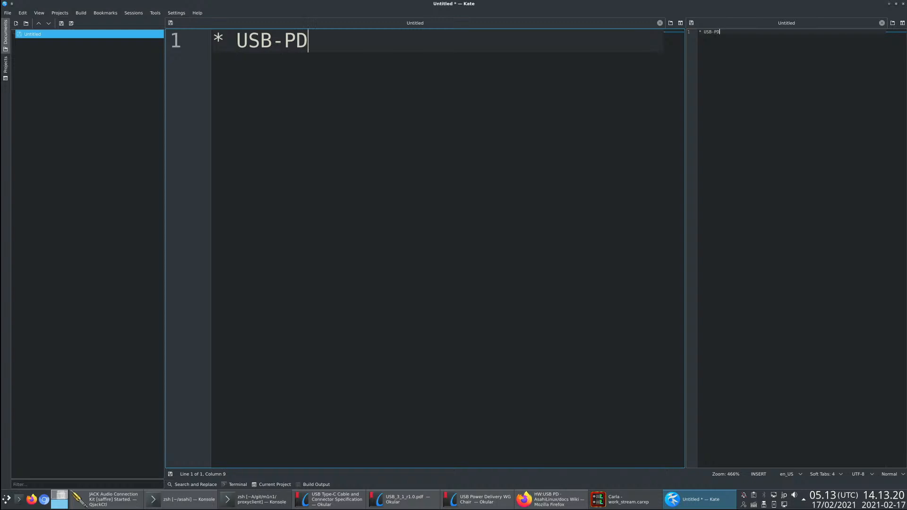
text( over CC)
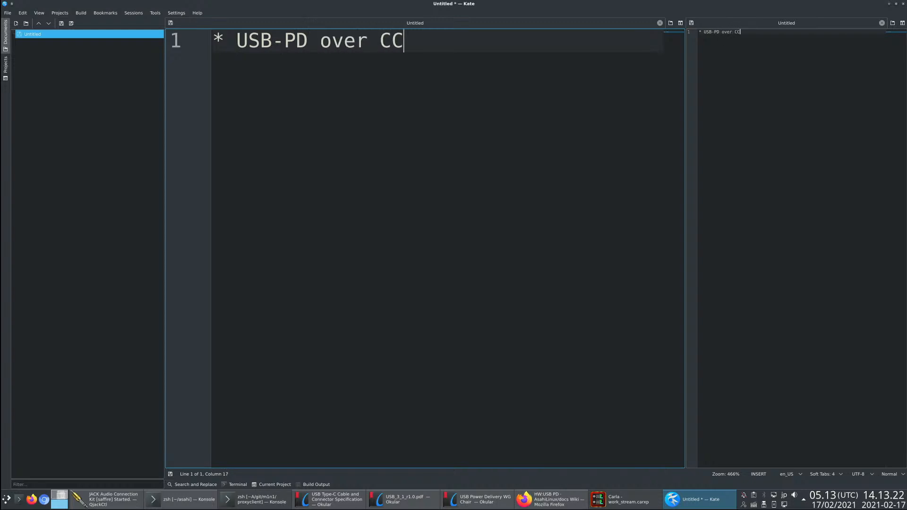
key(Return)
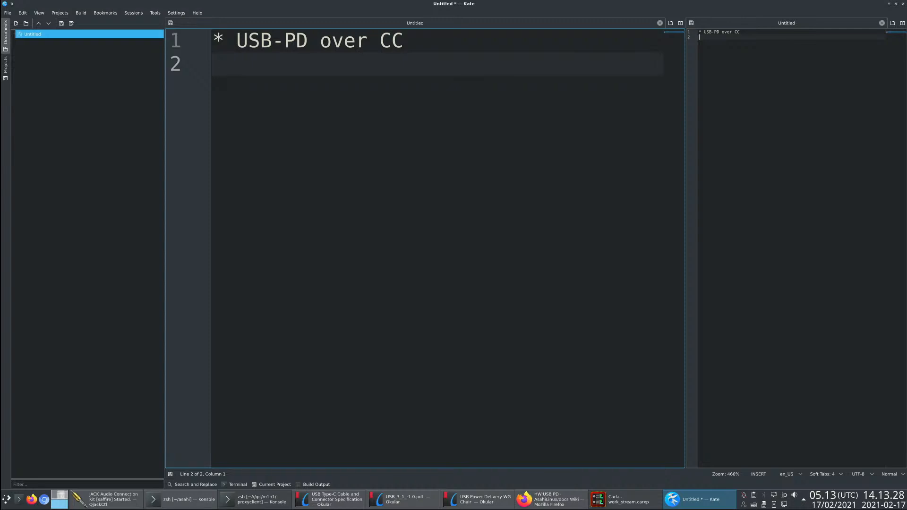
- Add a second bullet reading "Serial port (UART) 1.2V" and start a new line below it
text(* Serial port 1.2V)
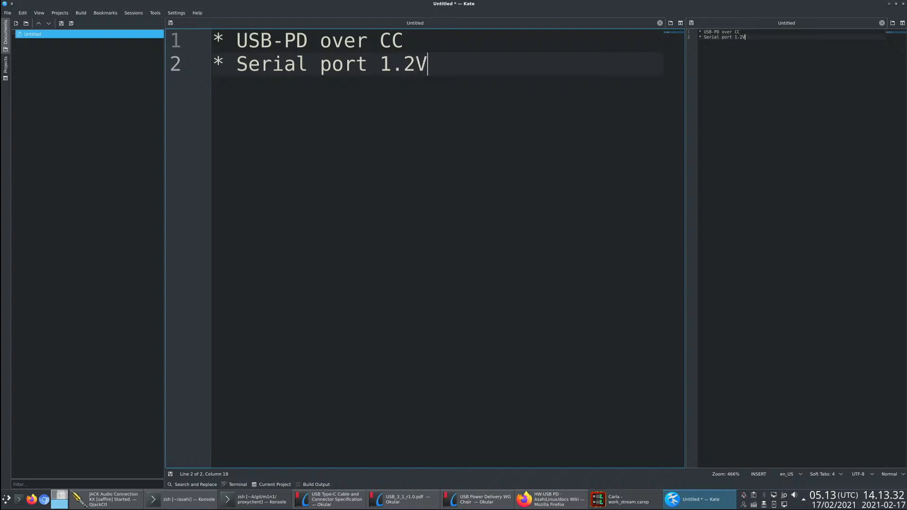
key(Left)
key(Left)
key(Left)
key(Left)
key(Left)
key(Left)
key(Left)
key(Left)
key(Left)
key(Left)
key(Left)
key(Left)
key(Left)
key(Left)
key(Left)
key(Left)
key(End)
key(Left)
key(Left)
key(Left)
key(Left)
key(Left)
text((UART))
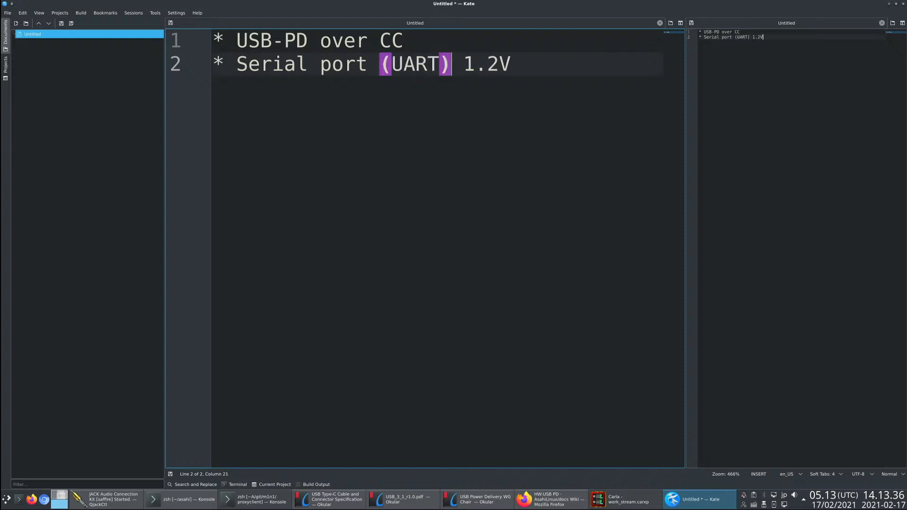
key(End)
key(Return)
- Switch to the Asahi HW:USB-PD wiki in Firefox and read from the 0x10 action list through 0x12 Perform Action to Pin sets
key(alt+Tab)
key(alt+Tab)
key(alt+Tab)
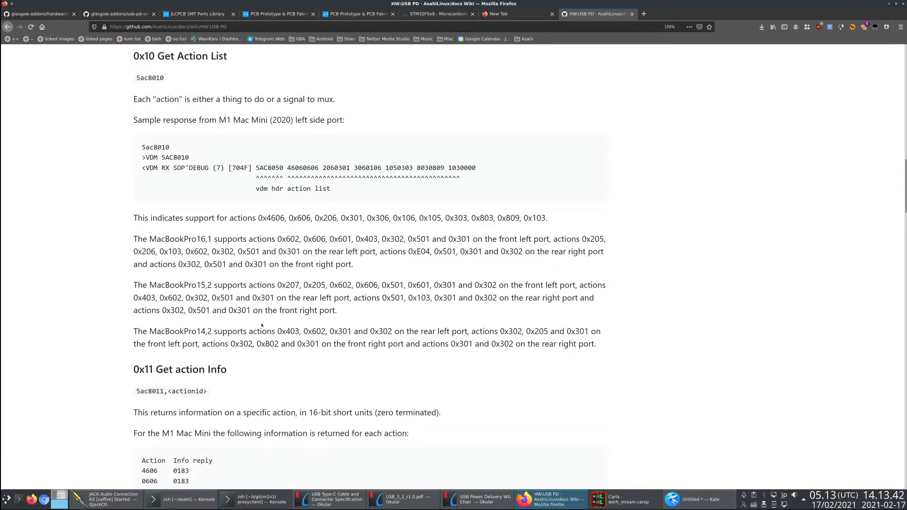
mouse_move(555, 217)
mouse_down()
mouse_move(247, 218)
mouse_move(548, 217)
mouse_up()
click(274, 297)
scroll(273, 297, down, 13)
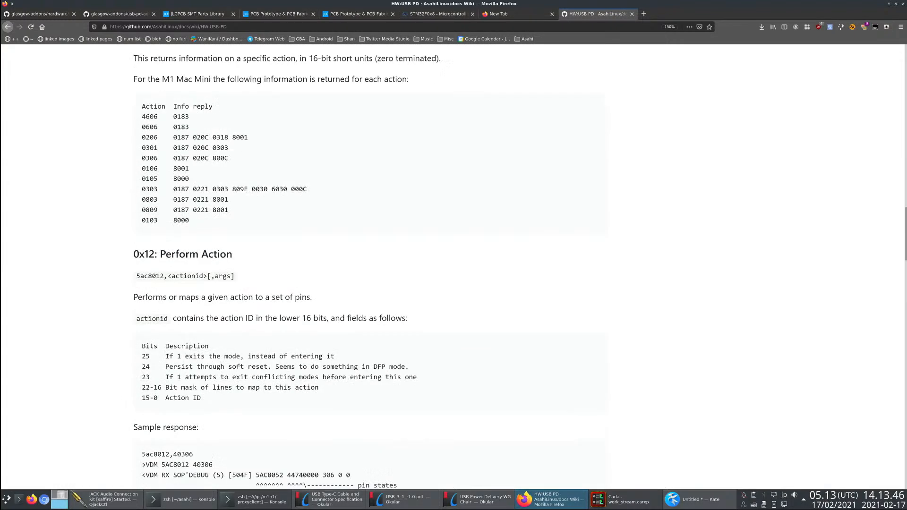
scroll(231, 317, up, 10)
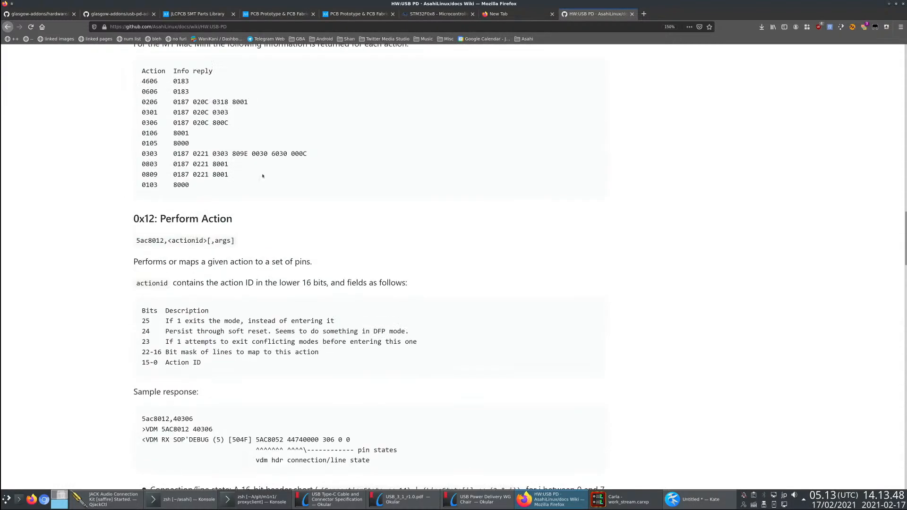
scroll(201, 252, up, 3)
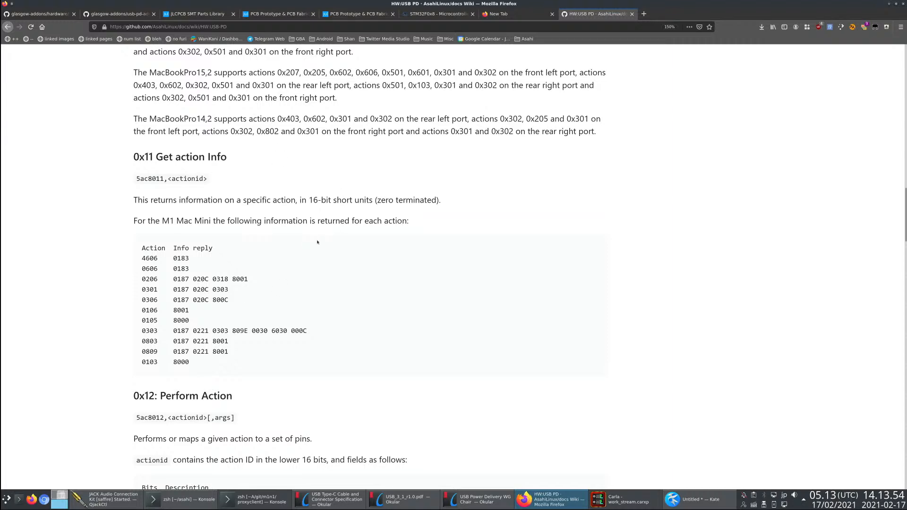
scroll(256, 257, down, 5)
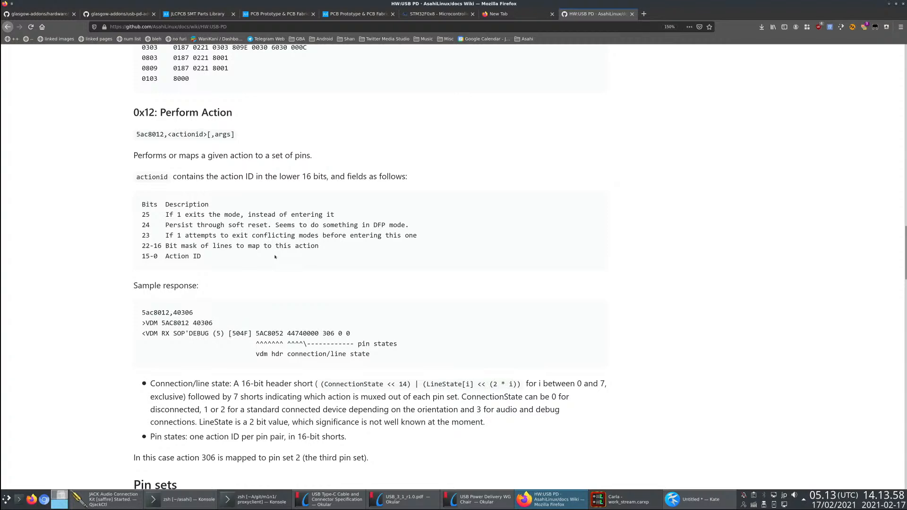
scroll(275, 256, down, 5)
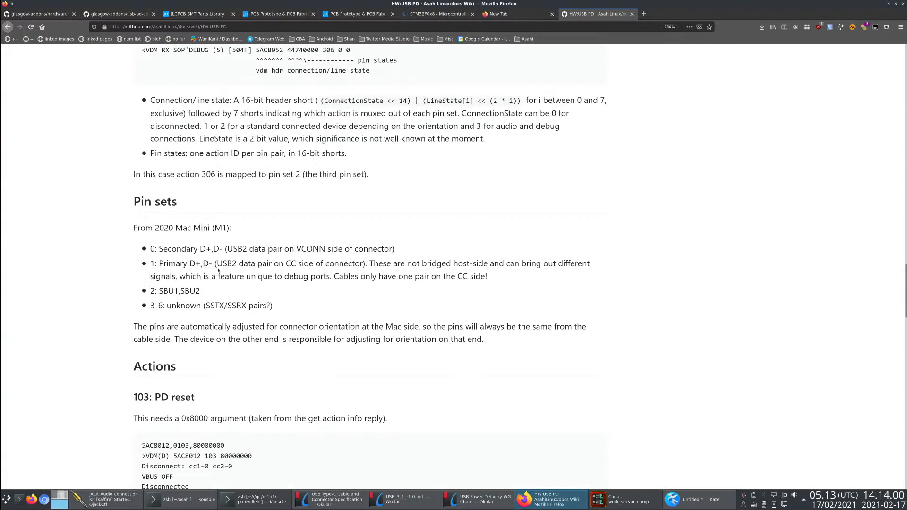
- Highlight pin sets 0 to 2 in the wiki's Pin sets list, covering both D+/D- pairs and SBU1/SBU2
drag(204, 295, 143, 249)
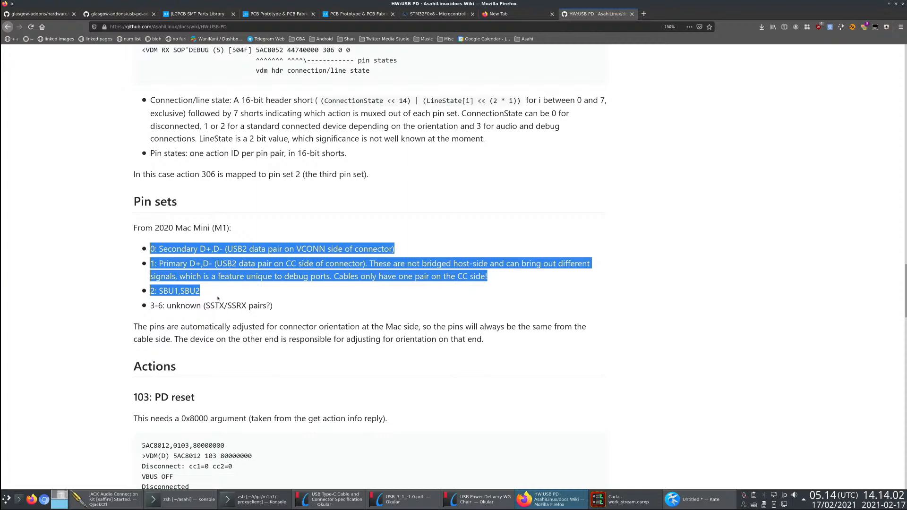
drag(211, 294, 130, 251)
click(202, 288)
scroll(202, 288, down, 1)
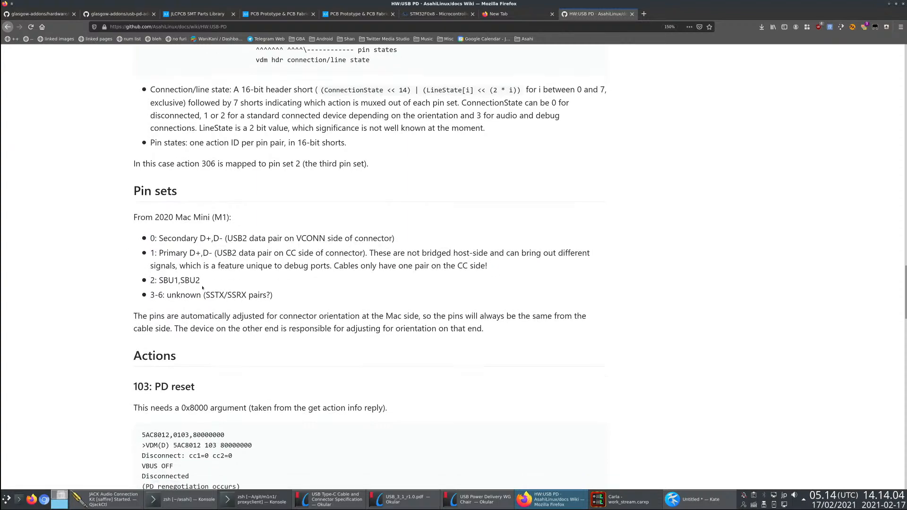
- Return to Figure 2-1 in the Type-C specification and outline the A6/A7 data pair and the B7/B6 data pair in turn
key(alt+Tab)
key(alt+Tab)
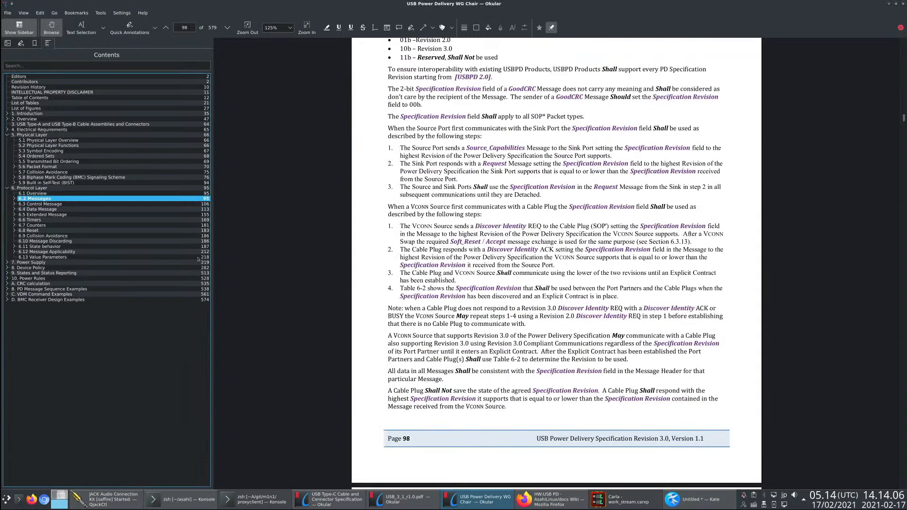
key(alt+Tab)
key(alt+Tab)
key(alt+Tab)
mouse_move(520, 299)
mouse_down()
mouse_move(603, 314)
mouse_move(592, 312)
mouse_up()
click(586, 307)
drag(524, 300, 592, 313)
click(584, 316)
drag(526, 333, 588, 345)
click(572, 345)
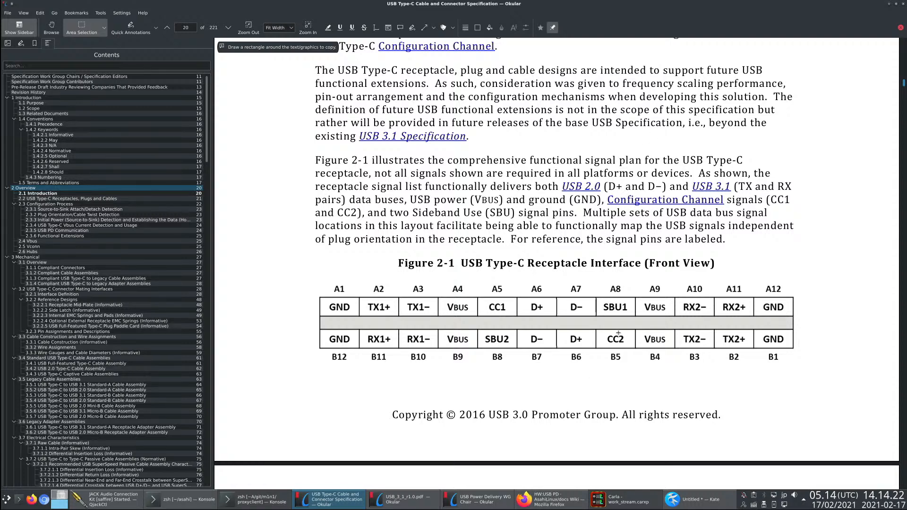
- Outline the SBU1 and SBU2 pins in turn in Figure 2-1, and check the Kate notes
drag(600, 300, 634, 320)
click(623, 317)
drag(480, 332, 515, 348)
click(506, 346)
key(alt+Tab)
- Return to the Asahi wiki, highlight the SSTX/SSRX pin set entry, and read on through the Actions to 606: DFU USB
key(alt+Tab)
key(alt+Tab)
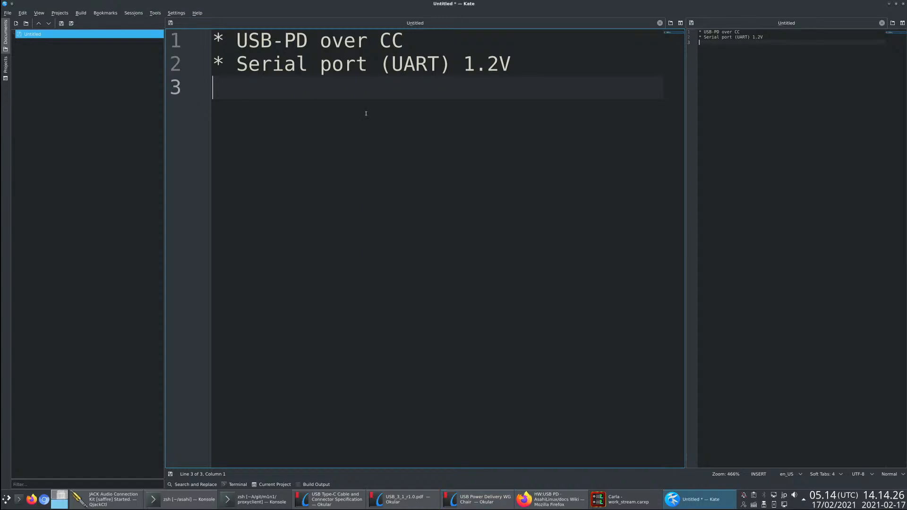
key(alt+Tab)
key(alt+Tab)
key(alt+Tab)
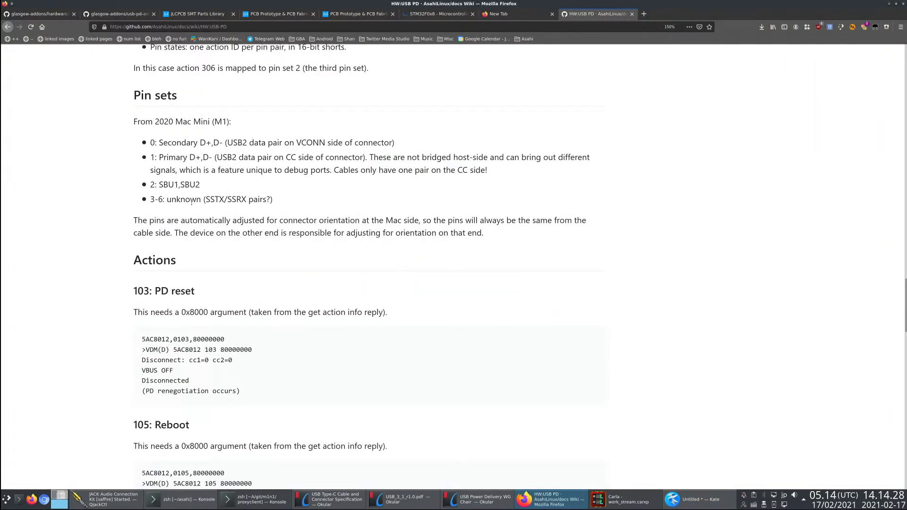
drag(211, 199, 247, 200)
click(231, 209)
scroll(308, 304, down, 15)
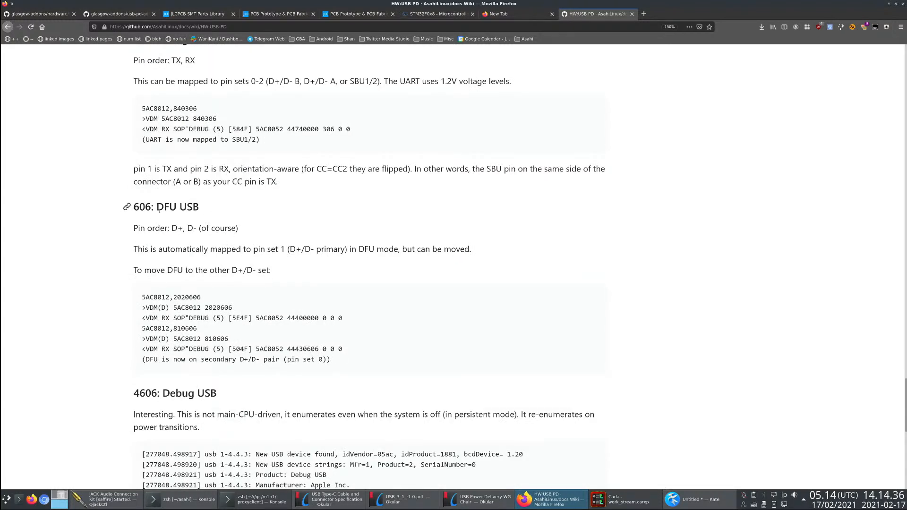
- Review the wiki's Actions between 103: PD reset and 0809, and highlight the 306: Debug UART heading
scroll(203, 267, down, 8)
scroll(147, 135, up, 3)
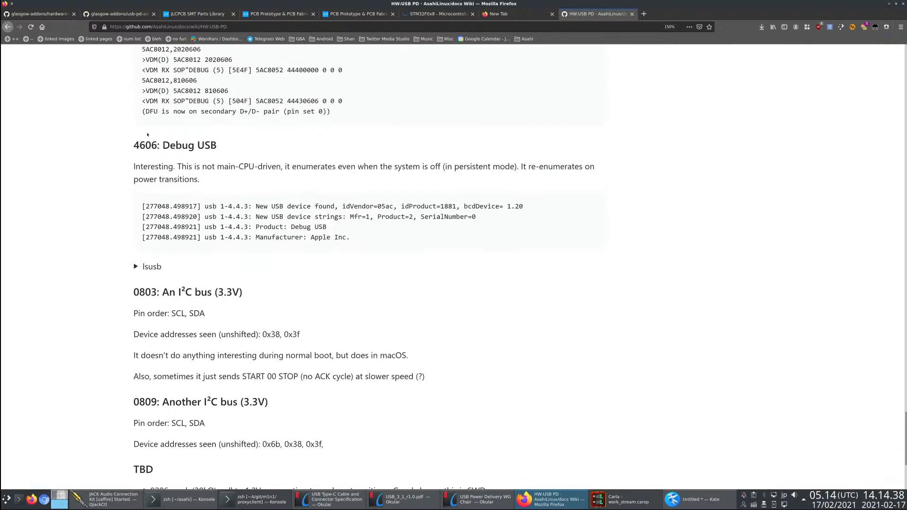
scroll(277, 249, up, 4)
scroll(210, 142, up, 4)
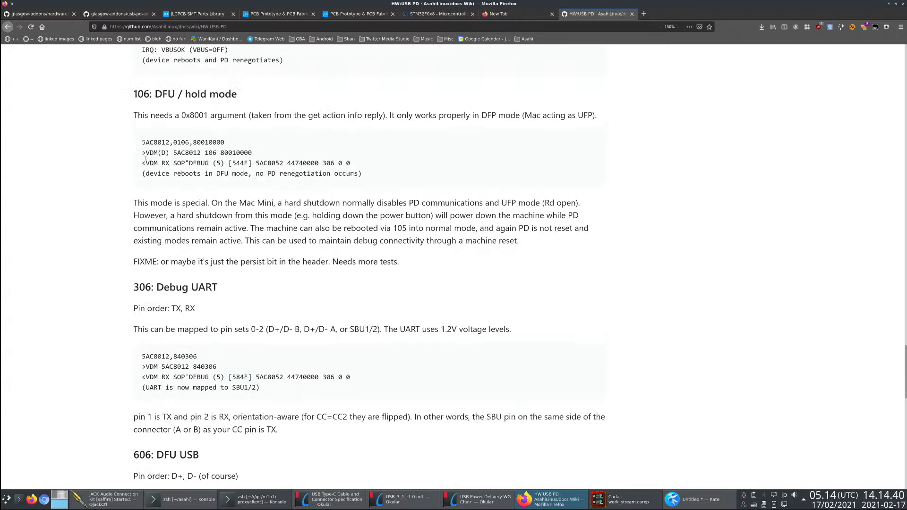
scroll(209, 142, up, 4)
scroll(255, 280, down, 1)
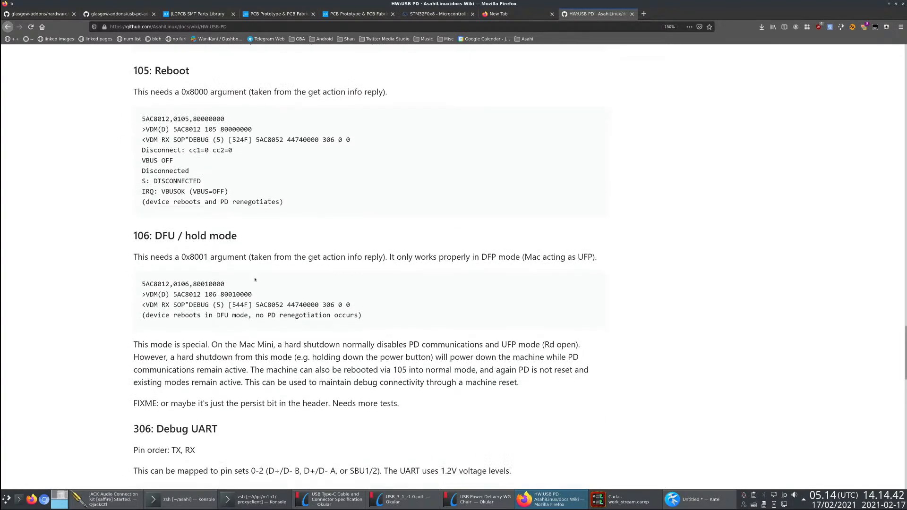
scroll(233, 326, down, 4)
scroll(208, 227, up, 7)
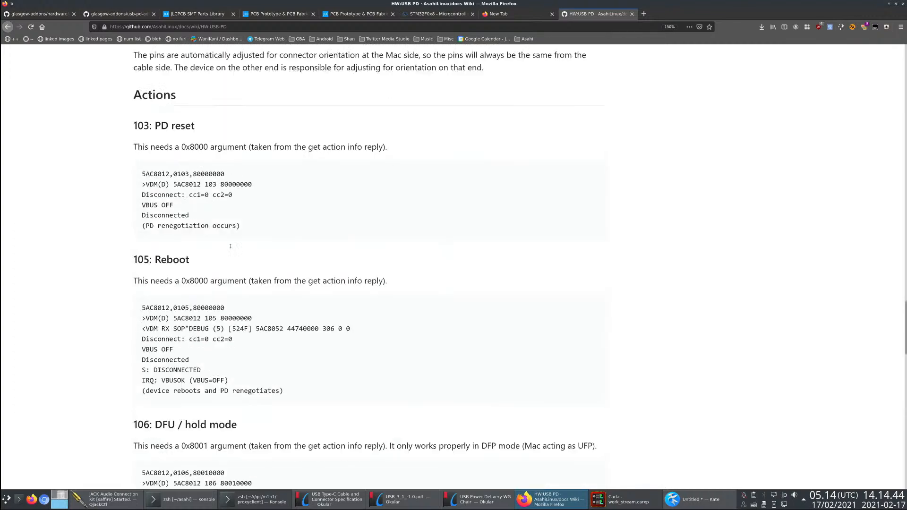
scroll(208, 227, down, 4)
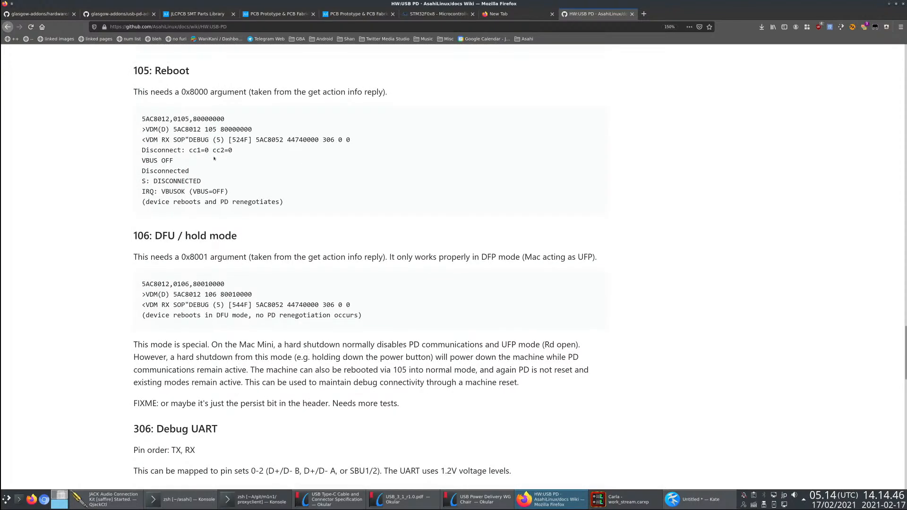
scroll(245, 257, down, 6)
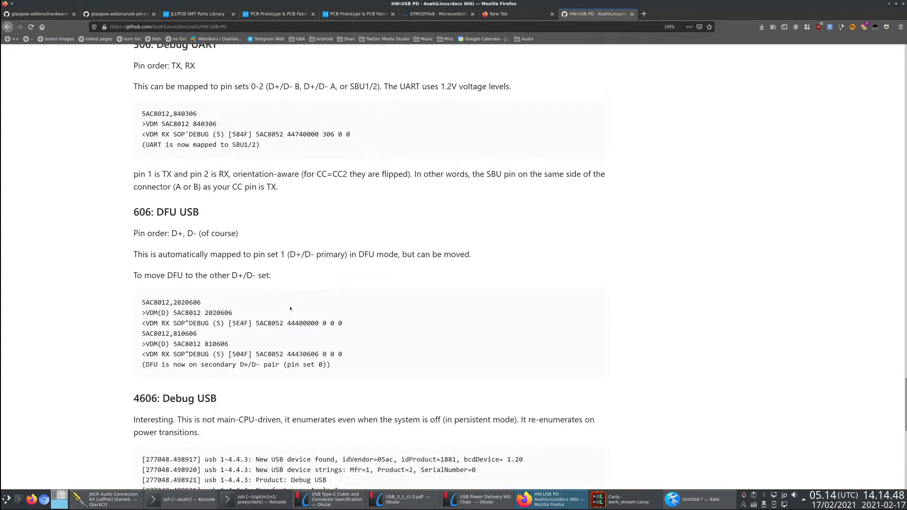
scroll(291, 308, up, 1)
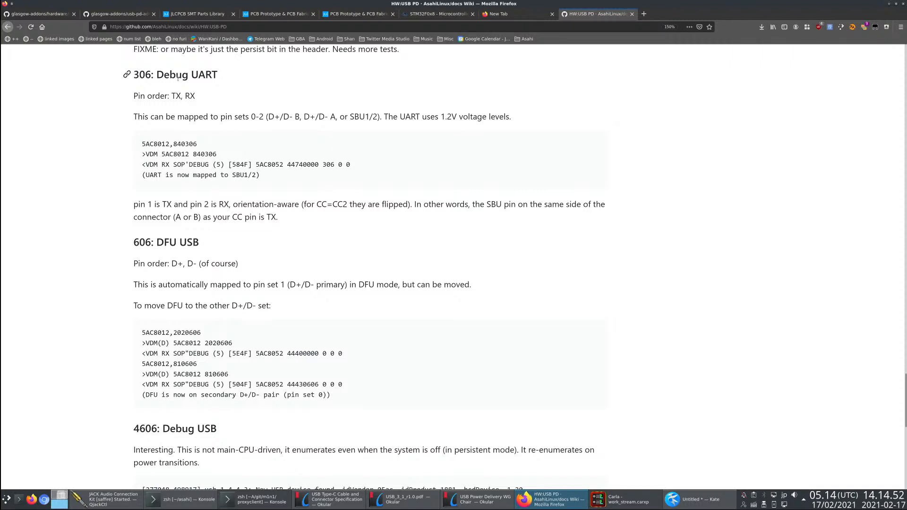
mouse_move(140, 76)
mouse_down()
mouse_move(214, 82)
mouse_move(127, 74)
mouse_up()
key(alt+Tab)
- Switch to Kate and write the third bullet as "DFU USB-2 DFU", inserting the leading DFU last
key(alt+Tab)
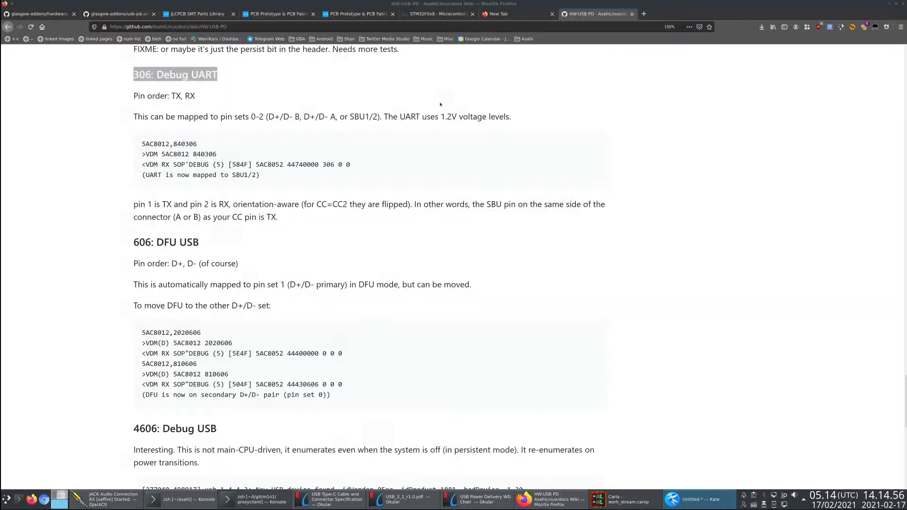
key(alt+Tab)
text(* )
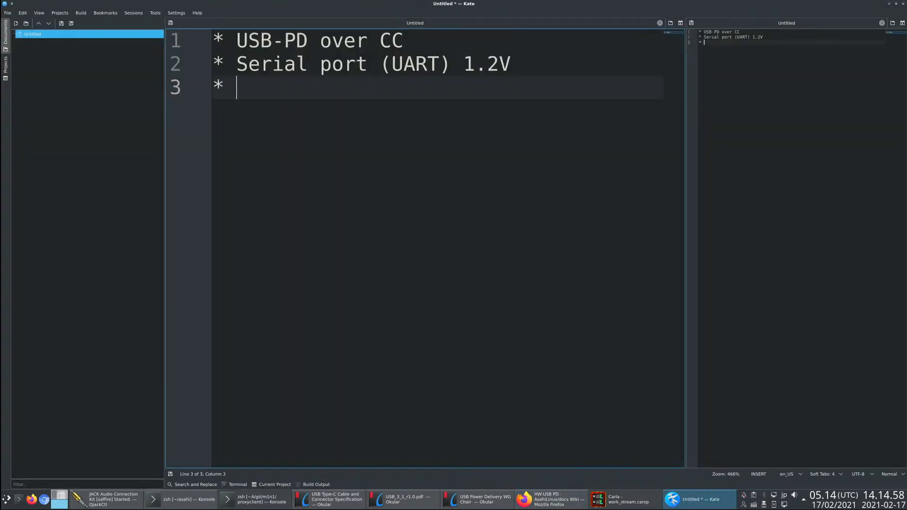
text(DUSB-2)
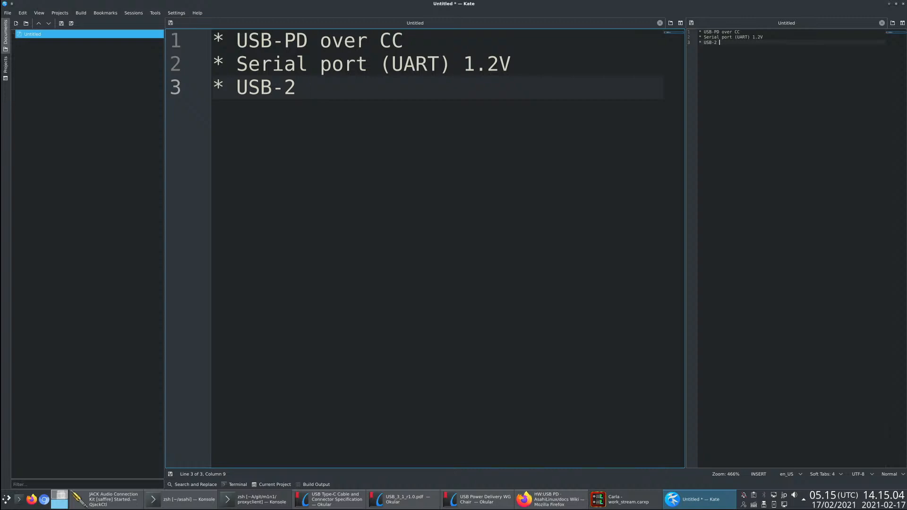
text( DFU)
key(Home)
key(Right)
key(Right)
text(DFU)
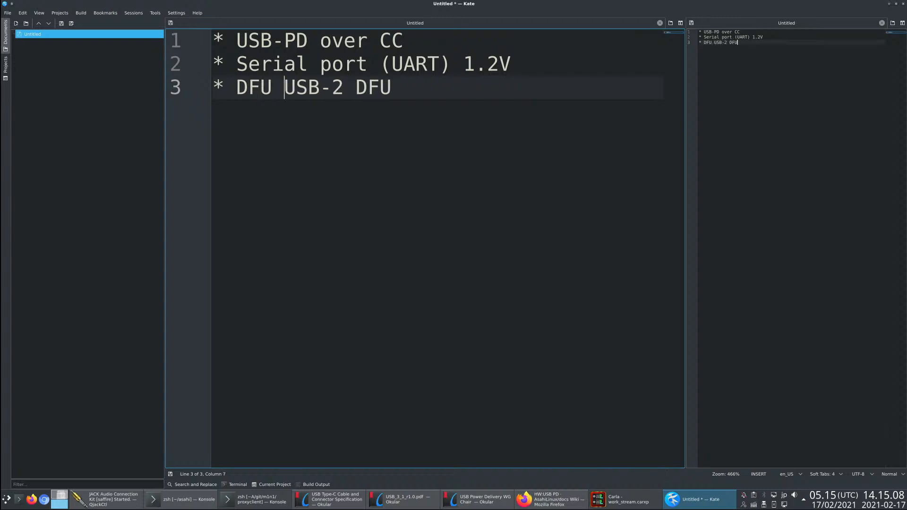
- Replace the trailing DFU in the third bullet with "(dwc3)"
key(End)
key(BackSpace)
key(BackSpace)
key(BackSpace)
text((swc3)
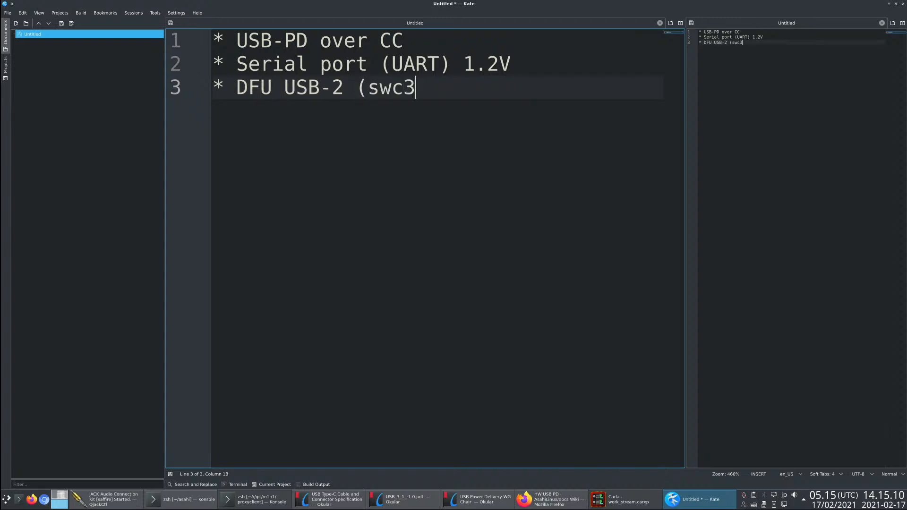
key(BackSpace)
key(BackSpace)
key(BackSpace)
key(BackSpace)
text(dwc3))
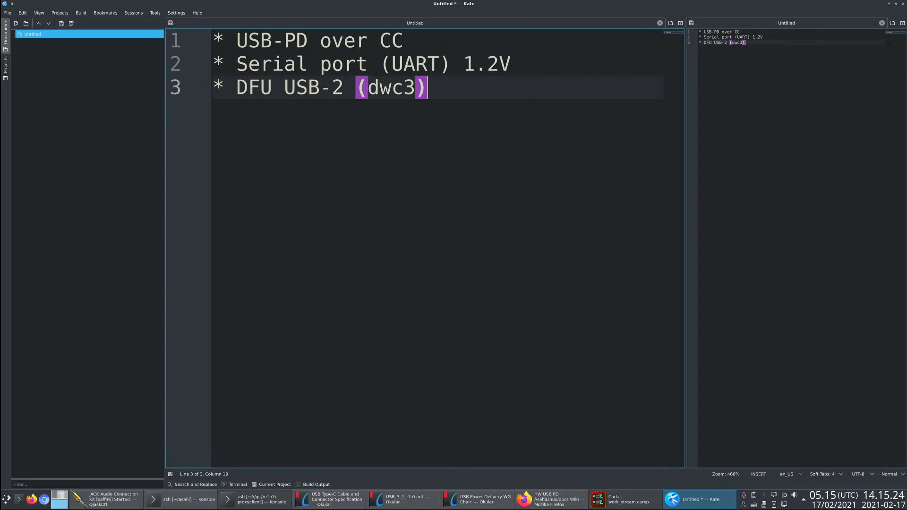
- Add a fourth bullet "Debug USB" to the Kate notes, highlighting the matching 4606: Debug USB heading in the Firefox wiki
key(Return)
text(*)
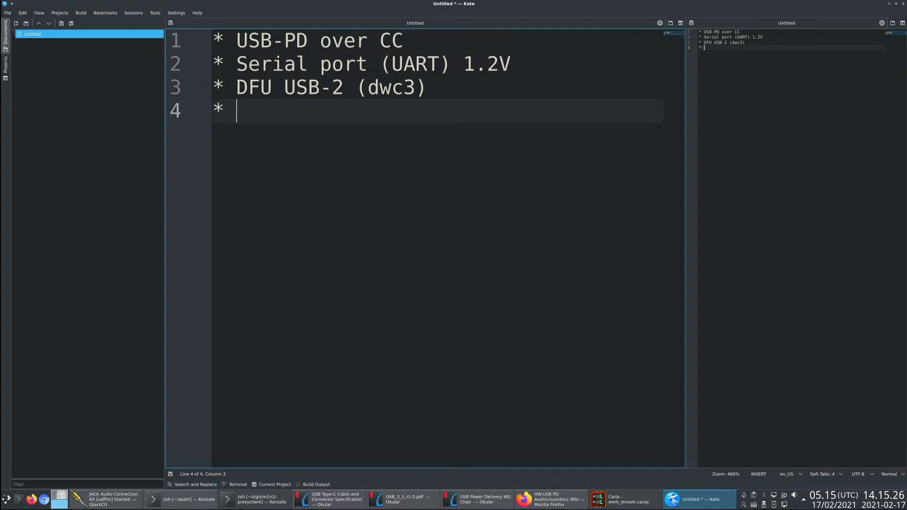
key(alt+Tab)
scroll(323, 285, down, 4)
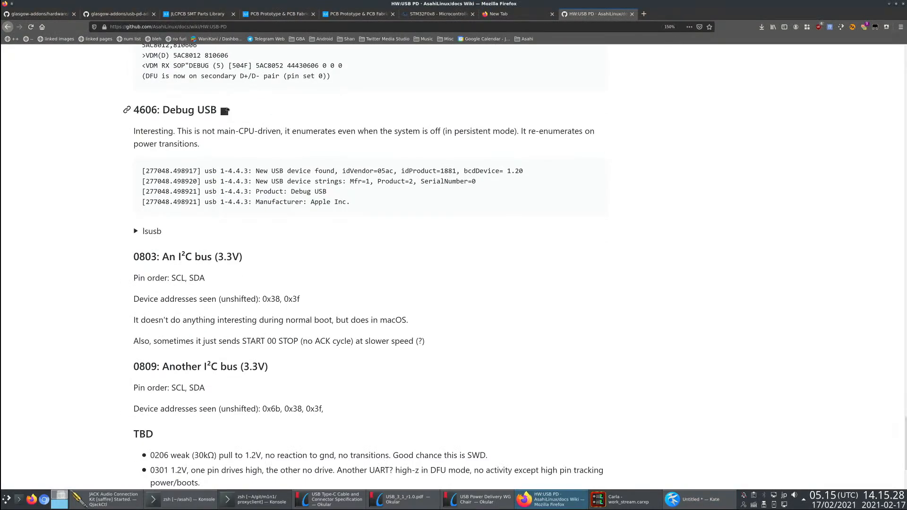
drag(223, 110, 114, 110)
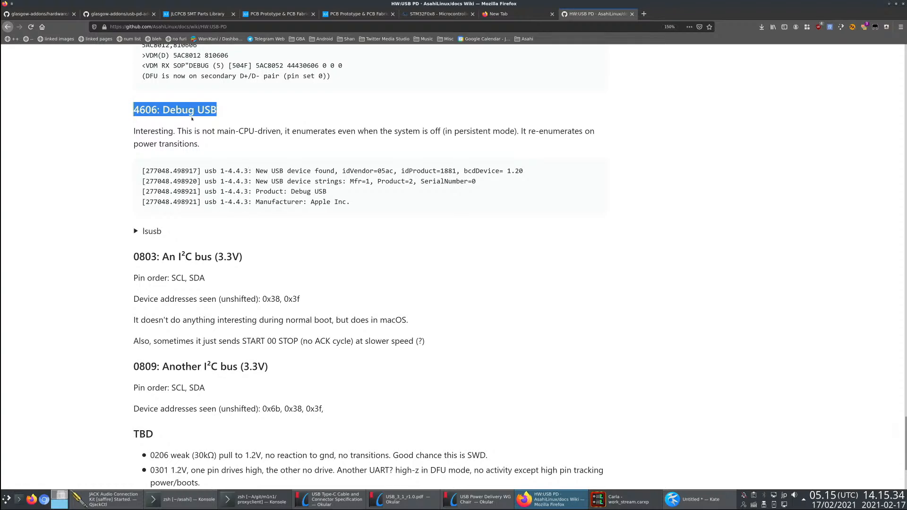
key(alt+Tab)
text(De)
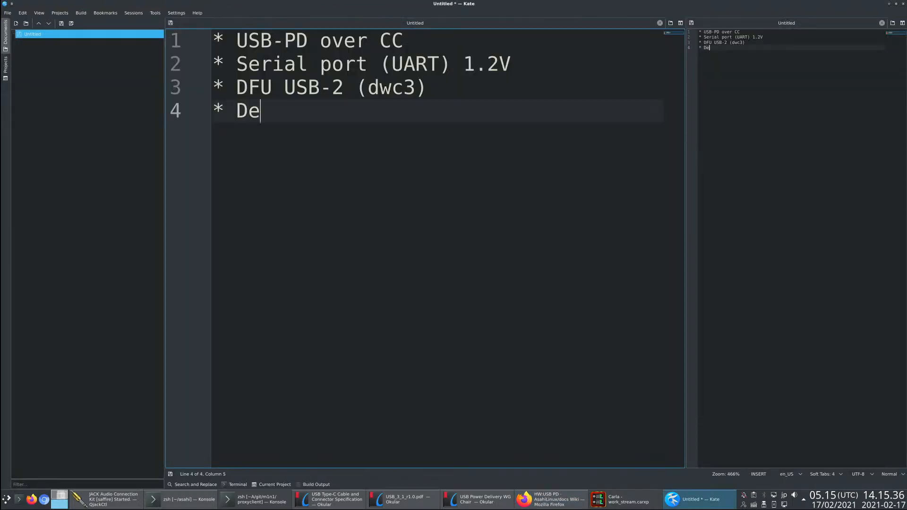
text(bug USB)
- Check the 0803 I²C bus entry in the Firefox wiki and add the bullet "3.3V I²C" to the Kate notes
key(alt+Tab)
scroll(211, 163, up, 3)
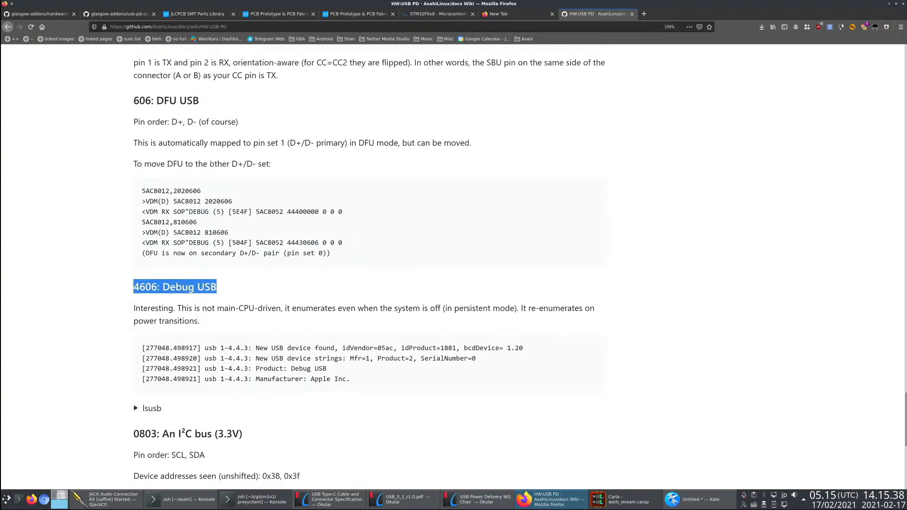
scroll(138, 111, down, 6)
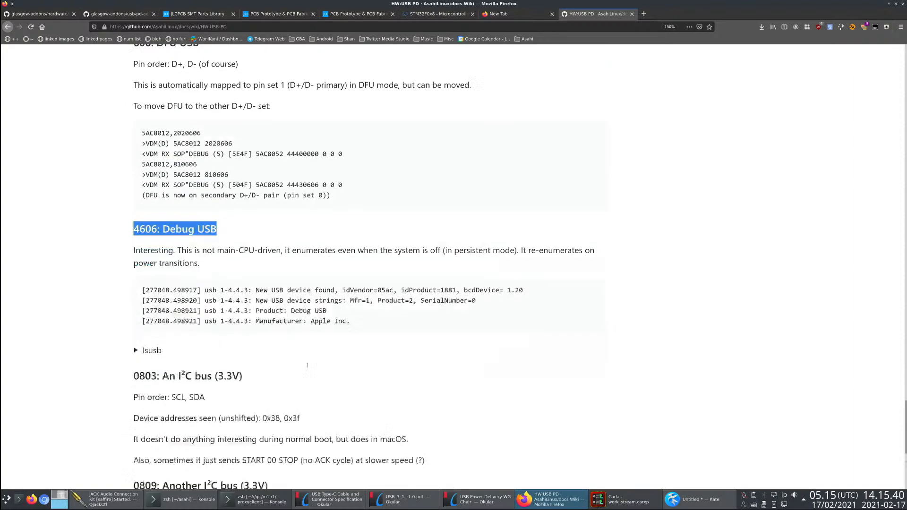
drag(134, 117, 116, 115)
key(alt+Tab)
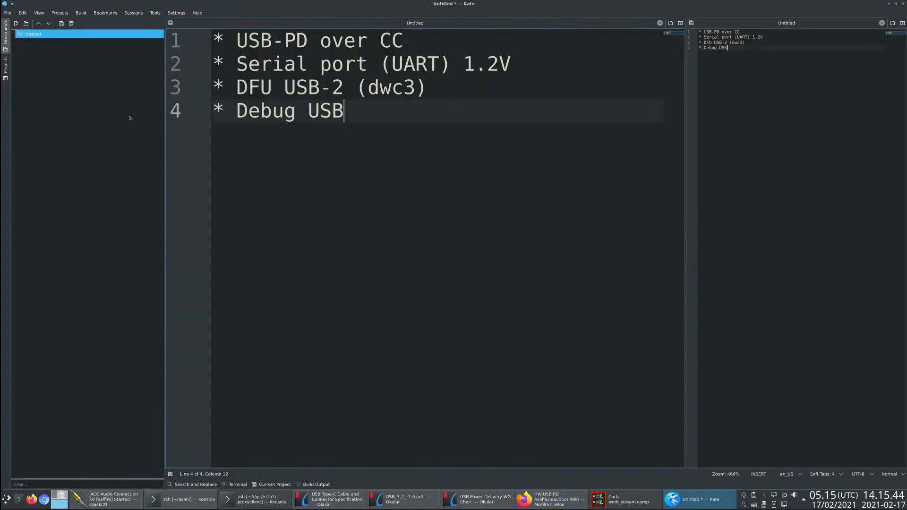
key(Return)
text(* 3.3V I)
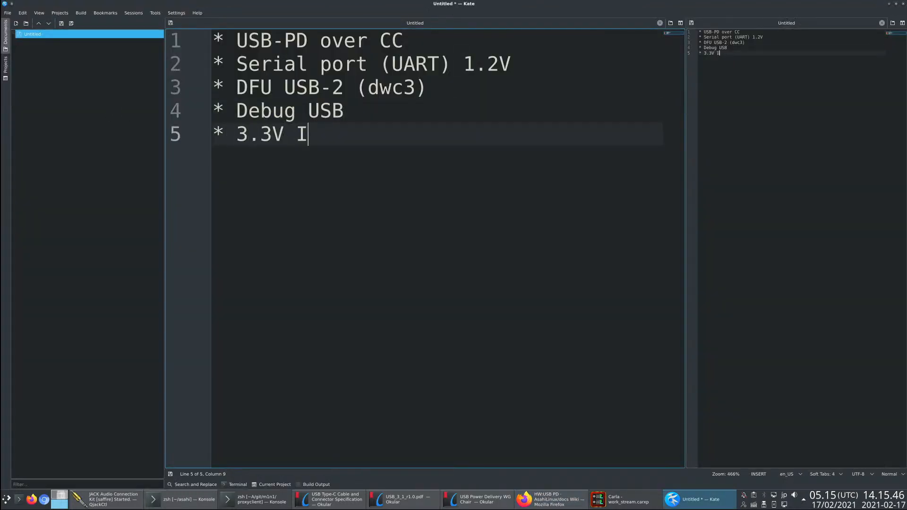
text(²C)
key(Return)
- Return to the Firefox wiki and highlight 0303, 0301, 0206, 1.2V and SWD in turn in the TBD list
key(alt+Tab)
click(240, 335)
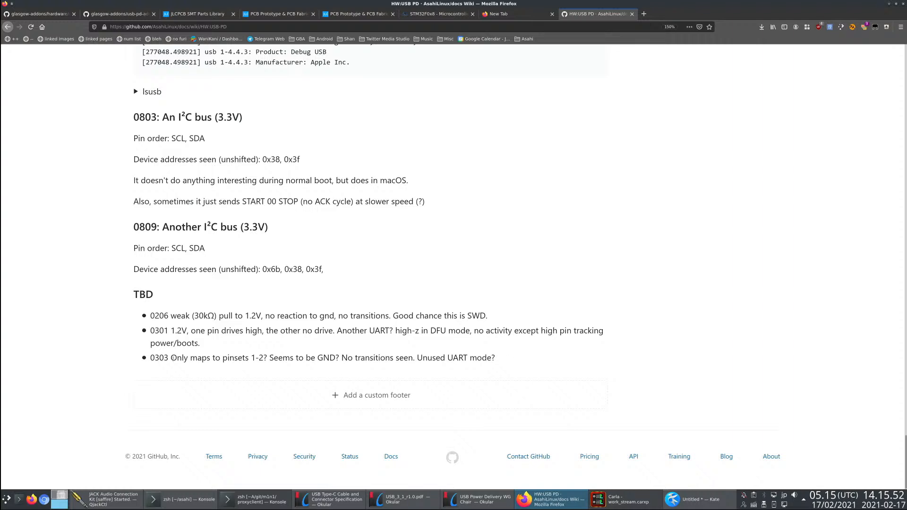
drag(172, 358, 149, 361)
drag(170, 331, 150, 331)
drag(170, 316, 149, 316)
drag(263, 316, 245, 316)
drag(487, 316, 468, 316)
- Switch to Kate and add a sixth bullet reading "miscellaneous 1.2V I/O"
key(alt+Tab)
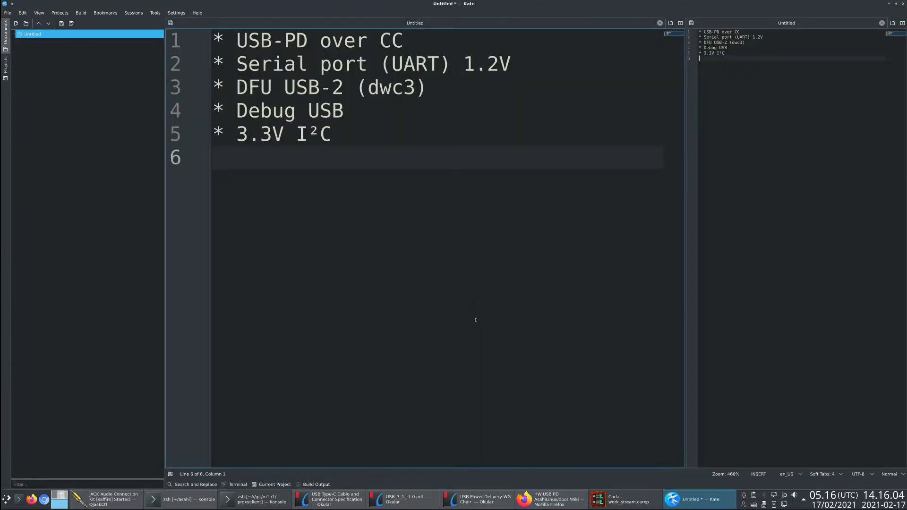
text(* miscellaneous 23)
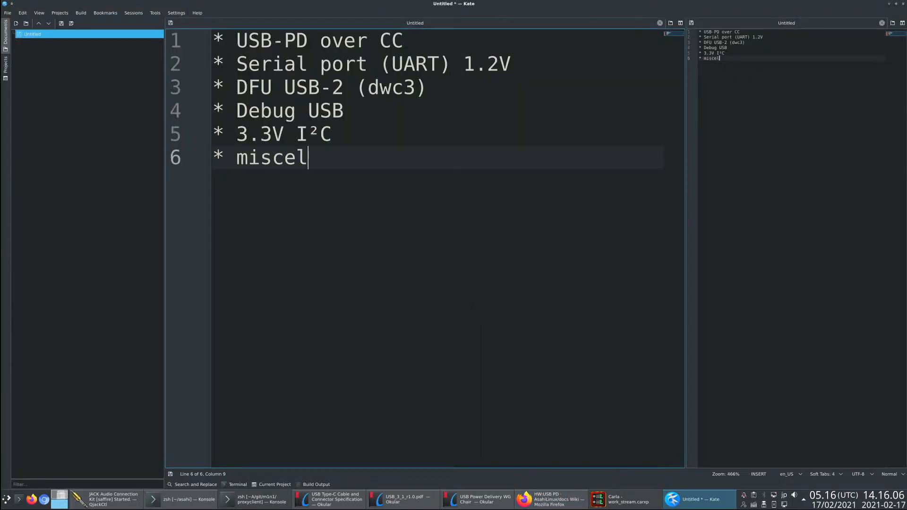
key(BackSpace)
key(BackSpace)
text(3.)
key(BackSpace)
key(BackSpace)
text(1.2)
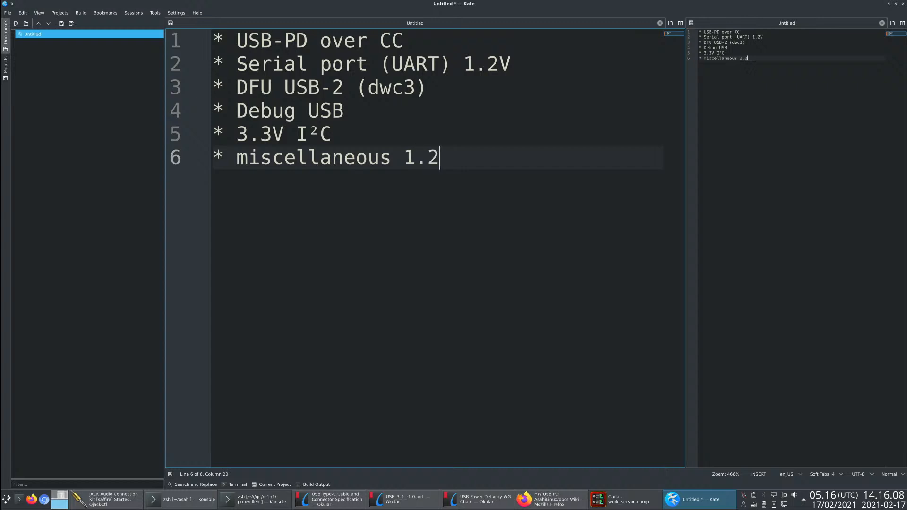
text(V I/O)
- Recheck the last actions and TBD list in the Firefox wiki, and add a blank line below the bullets in Kate
key(alt+Tab)
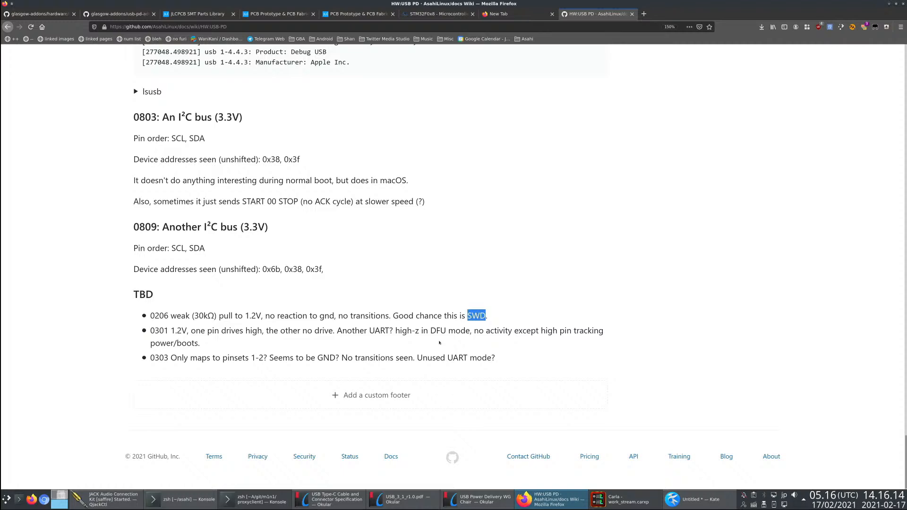
scroll(266, 323, up, 5)
scroll(267, 324, down, 3)
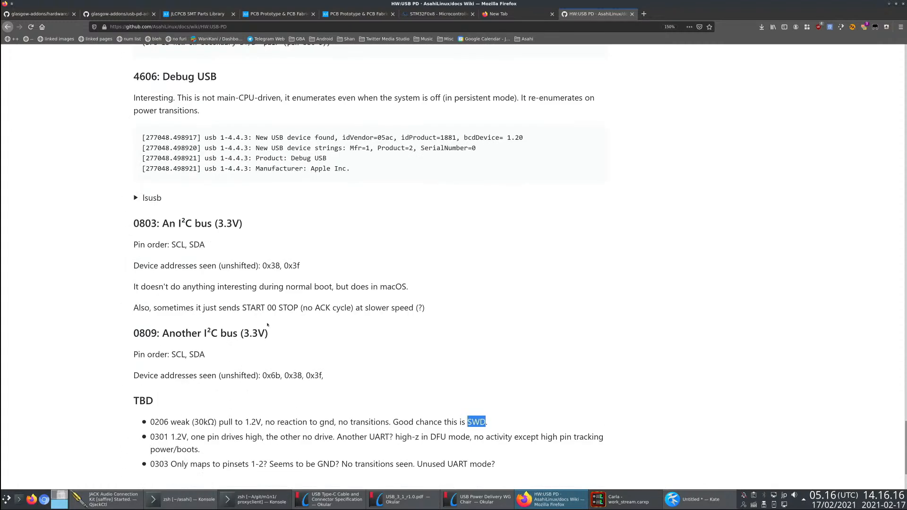
scroll(428, 324, down, 2)
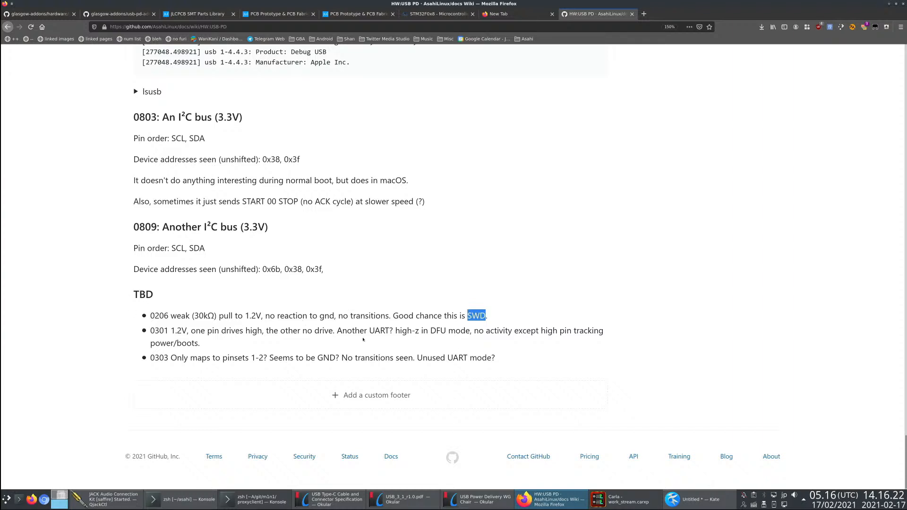
key(alt+Tab)
key(Return)
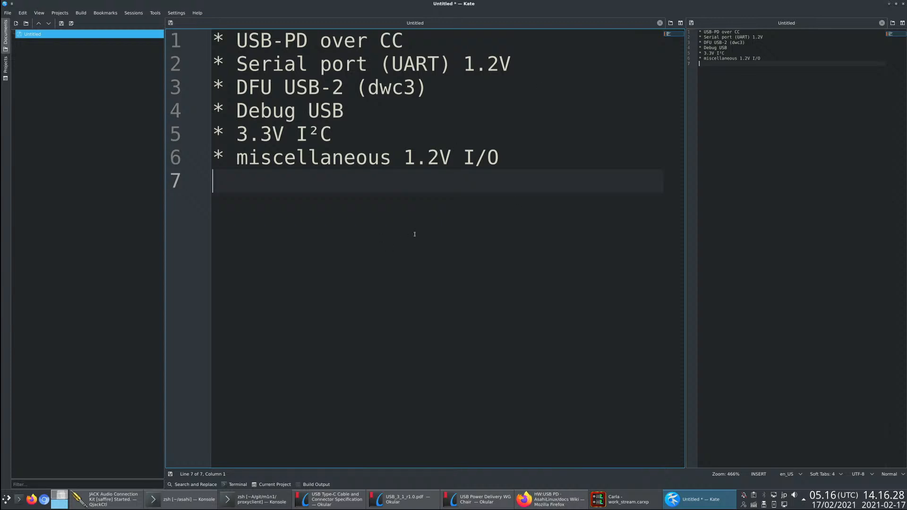
key(Return)
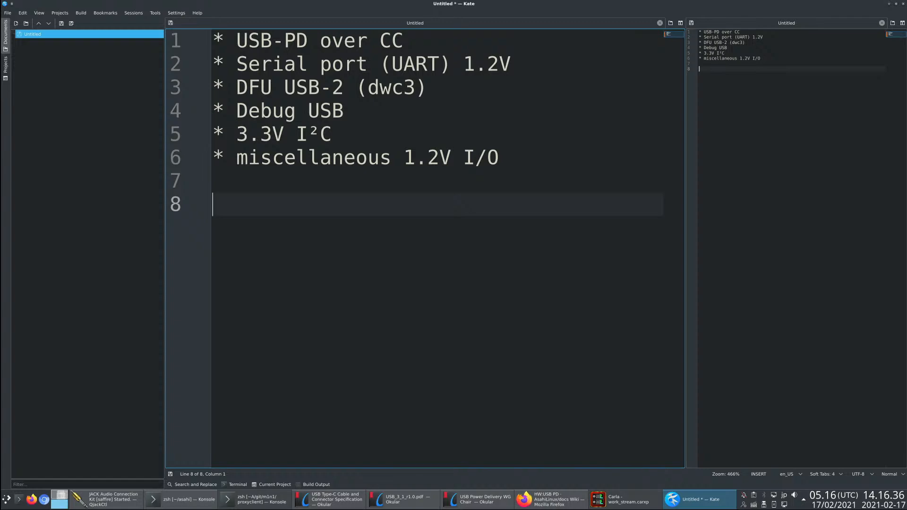
- Switch to the Type-C specification in Okular and outline the A6/A7 and B7/B6 data pairs in turn in Figure 2-1
key(alt+Tab)
key(alt+Tab)
key(alt+Tab)
key(alt+Tab)
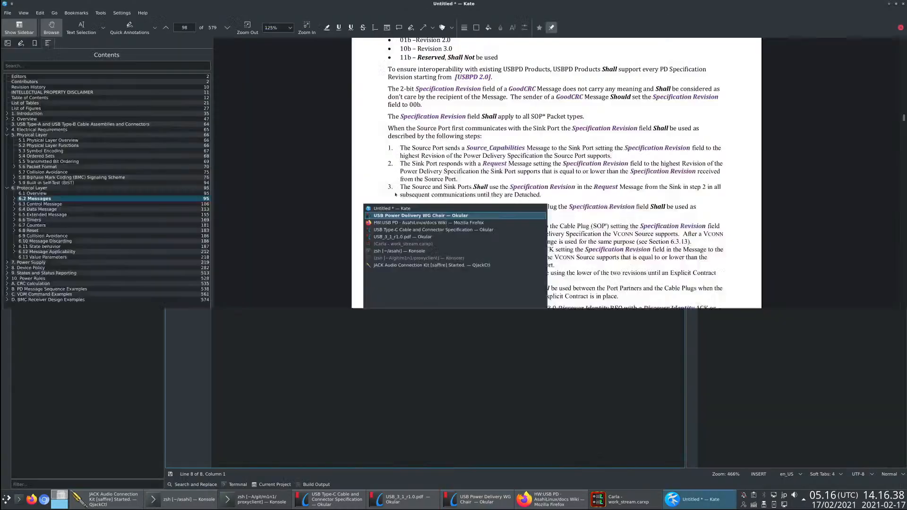
key(alt+Tab)
key(alt+Tab)
drag(528, 302, 587, 319)
click(531, 328)
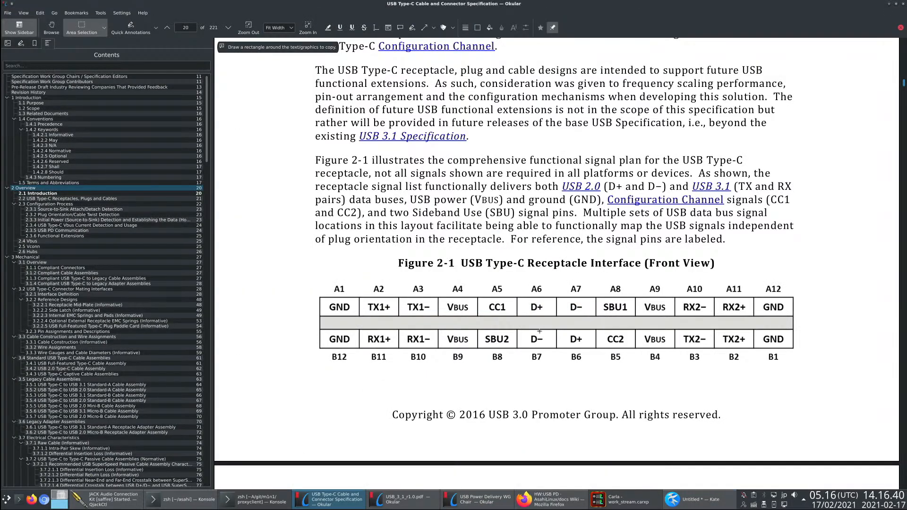
drag(527, 329, 599, 349)
click(549, 354)
- Outline the SBU2 pin and the SBU1 pin in turn in Figure 2-1
drag(482, 332, 532, 354)
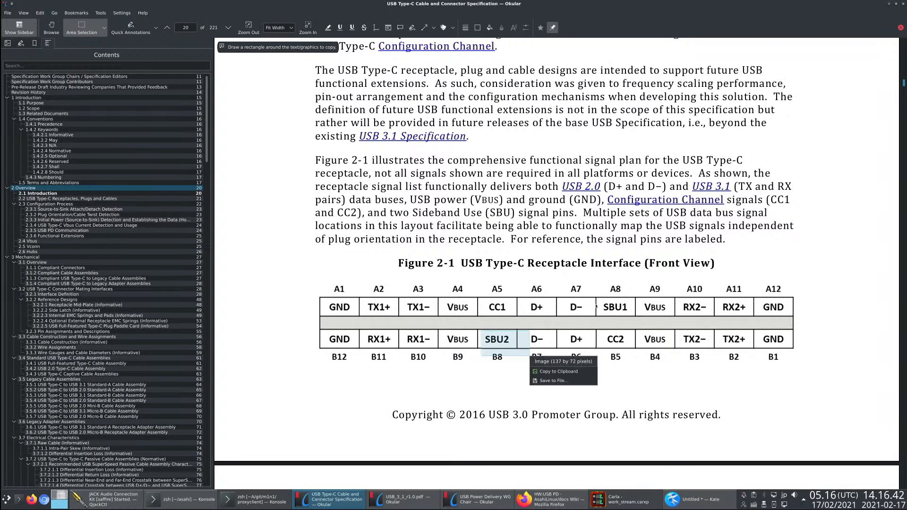
click(598, 300)
drag(598, 300, 638, 319)
click(615, 326)
- Switch to Kate and add three dash items below the bullets: USB2, 1.2V "GPIO" and 3.3V "GPIO"
key(alt+Tab)
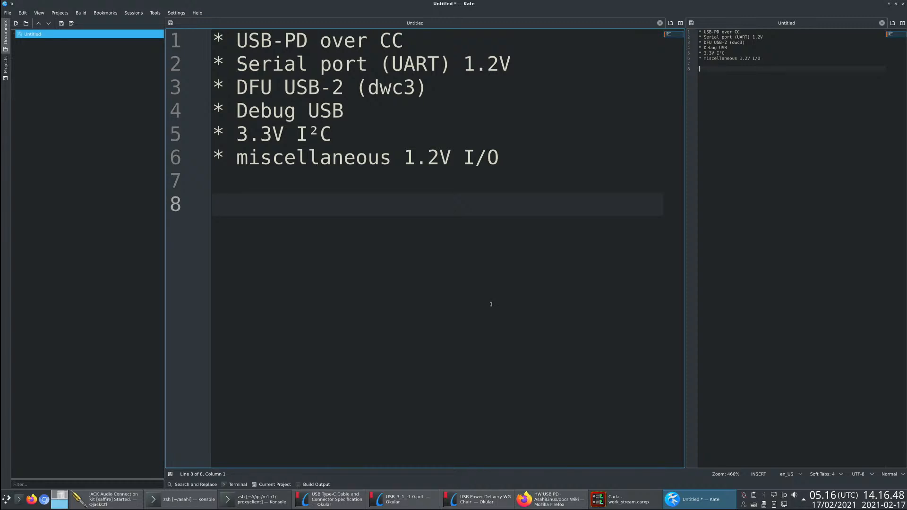
text(- USB2)
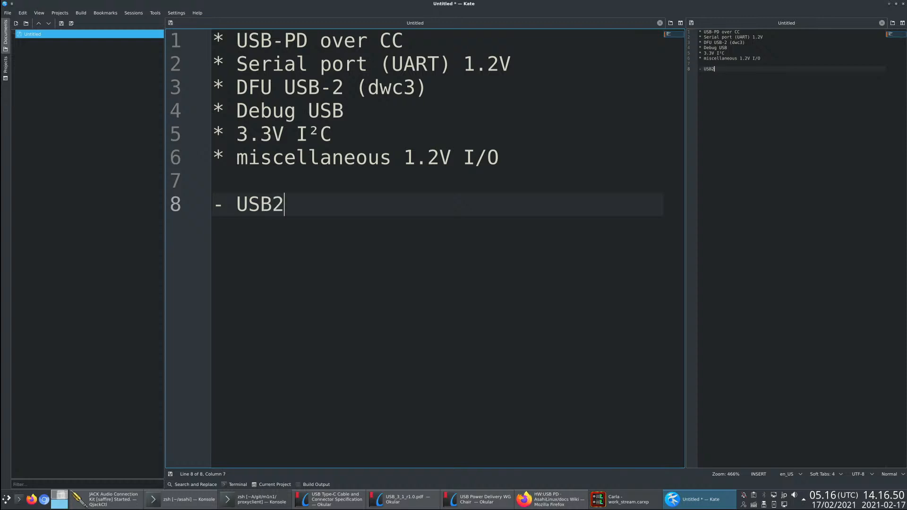
key(Return)
text(- 1.2V "GPIO")
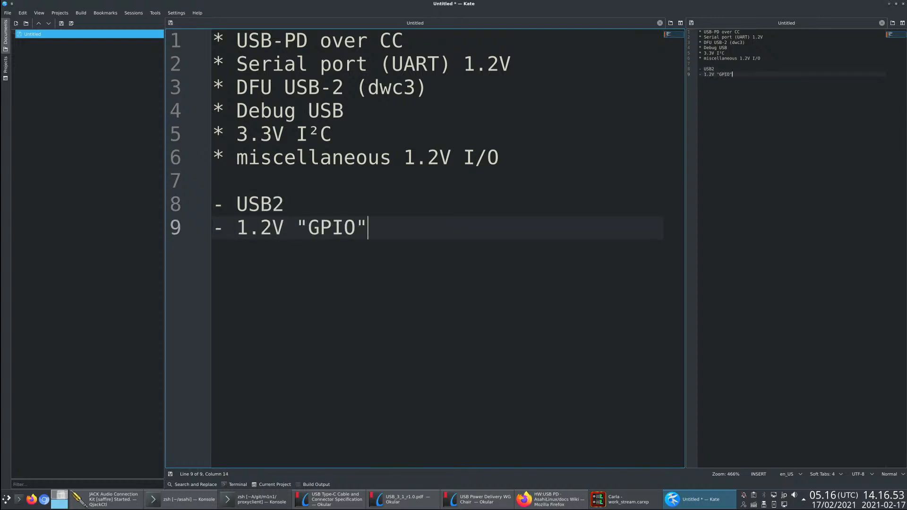
key(Return)
text(- 3.3V "GP)
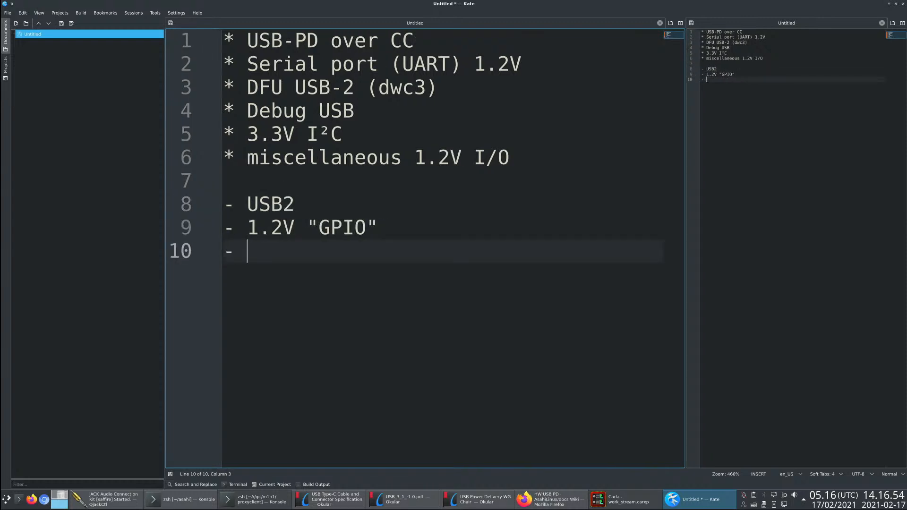
text(IO")
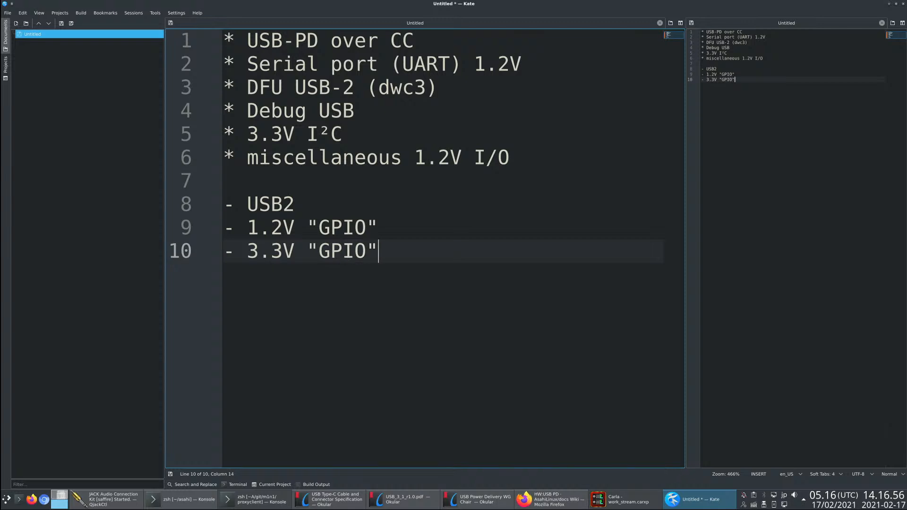
- Duplicate the 1.2V "GPIO" and 3.3V "GPIO" lines directly below themselves
key(Return)
key(Up)
key(Up)
key(shift+Down)
key(shift+Down)
key(ctrl+c)
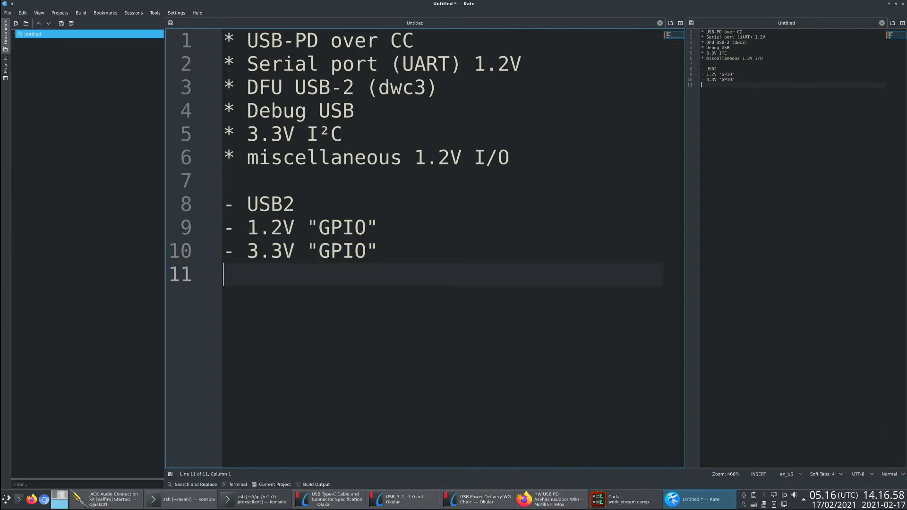
key(ctrl+v)
- Change the two copied lines to "1.2V UART" and "3.3V UART", and add blank lines below them
key(Up)
key(Up)
key(End)
key(BackSpace)
key(BackSpace)
key(BackSpace)
key(BackSpace)
key(BackSpace)
key(BackSpace)
text(UAR)
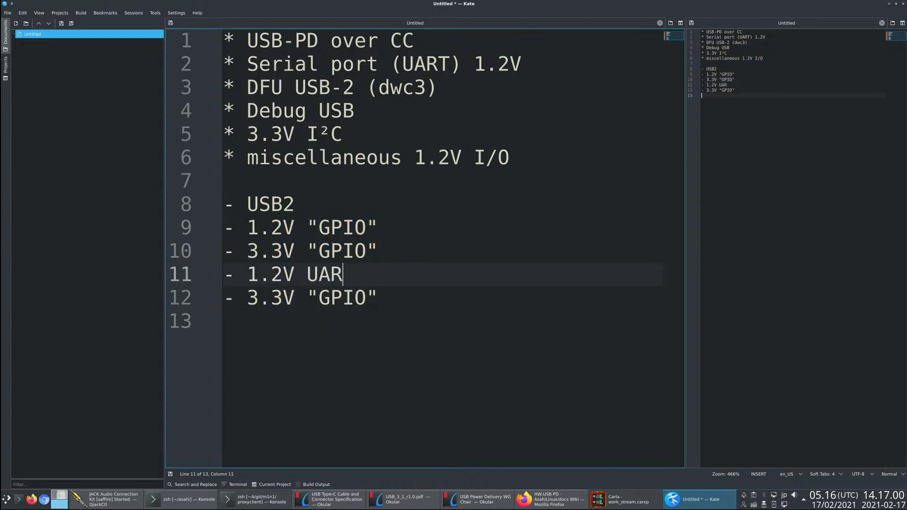
text(T)
key(Down)
key(Left)
key(Left)
key(Left)
key(shift+End)
text(UART)
key(Return)
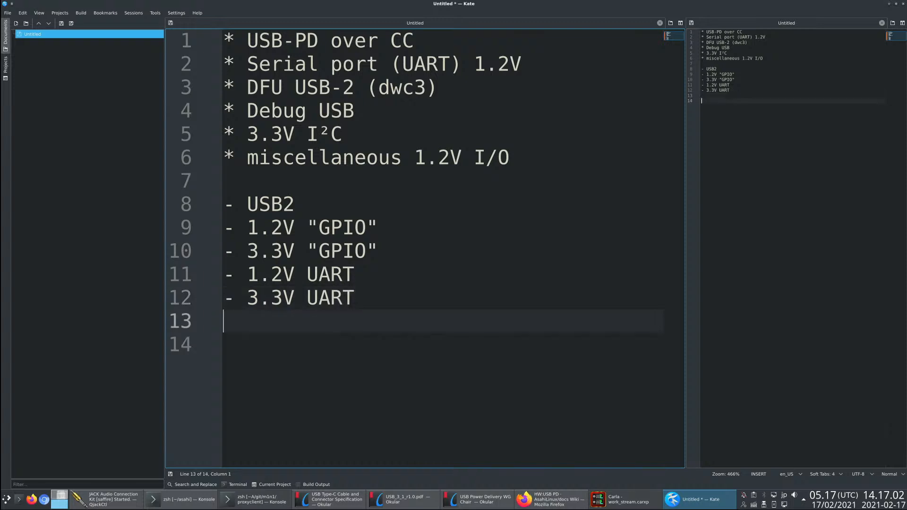
key(Return)
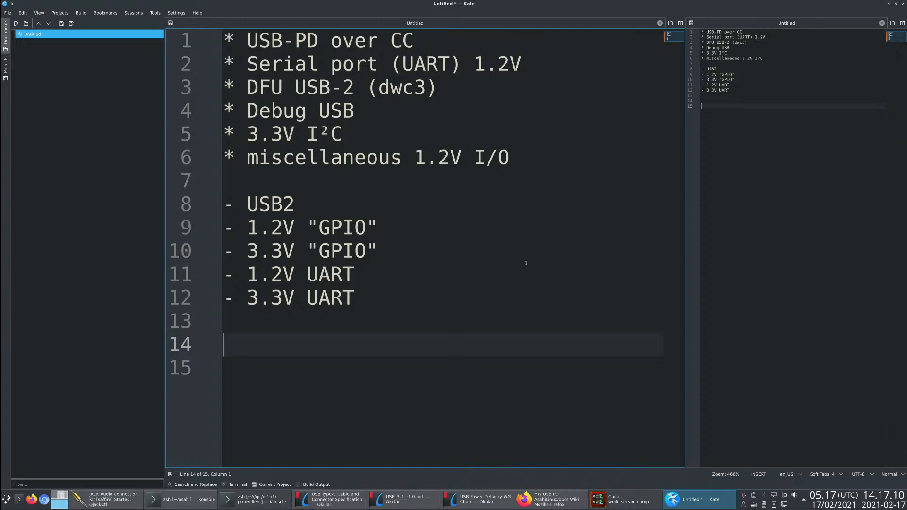
- Highlight the UART entries and the 3.3V "GPIO" entry in turn, and clear the selection
double_click(314, 298)
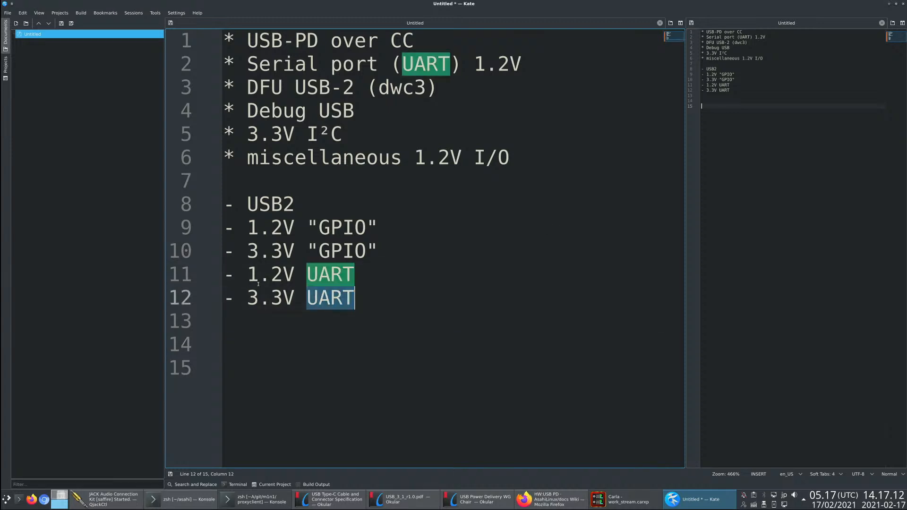
double_click(330, 274)
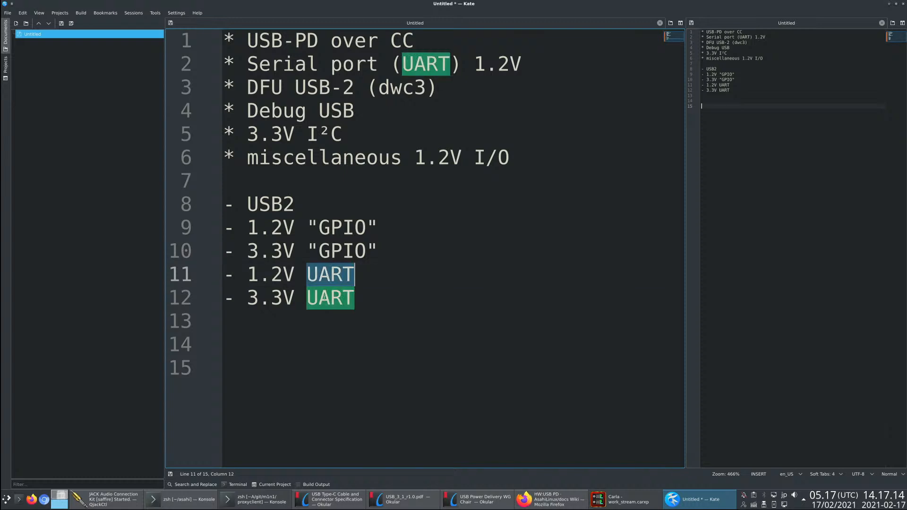
double_click(326, 298)
drag(378, 247, 310, 253)
click(318, 270)
click(384, 269)
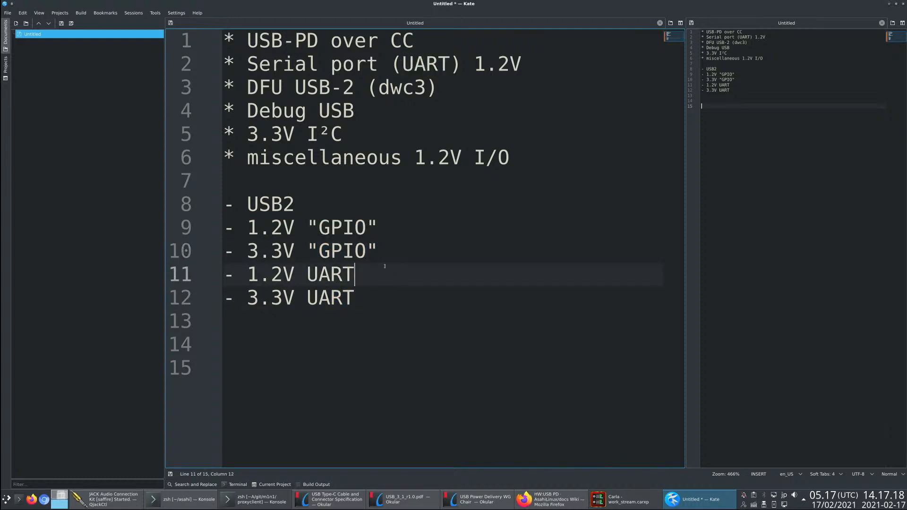
drag(379, 251, 307, 251)
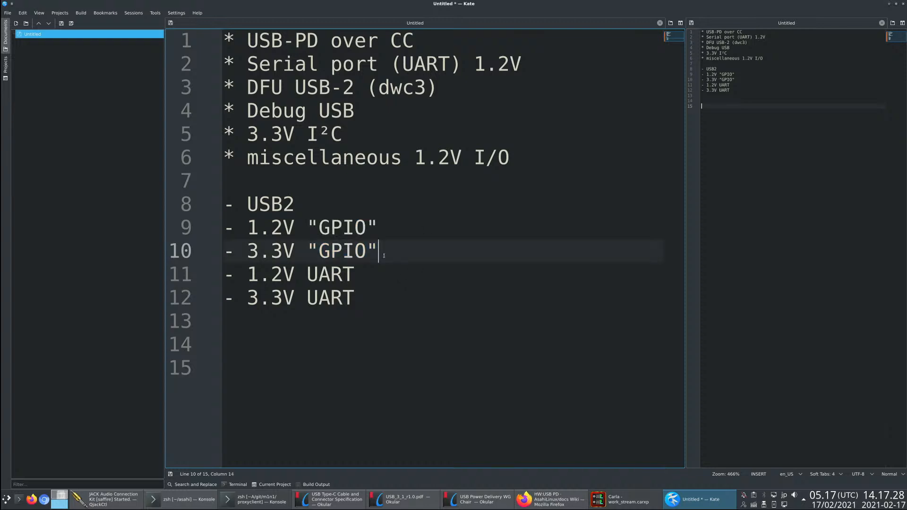
drag(307, 253, 380, 258)
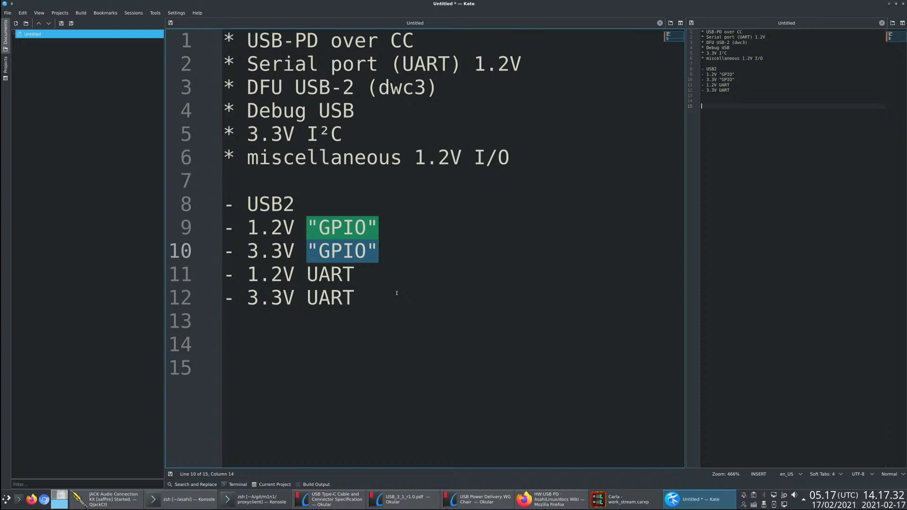
click(370, 337)
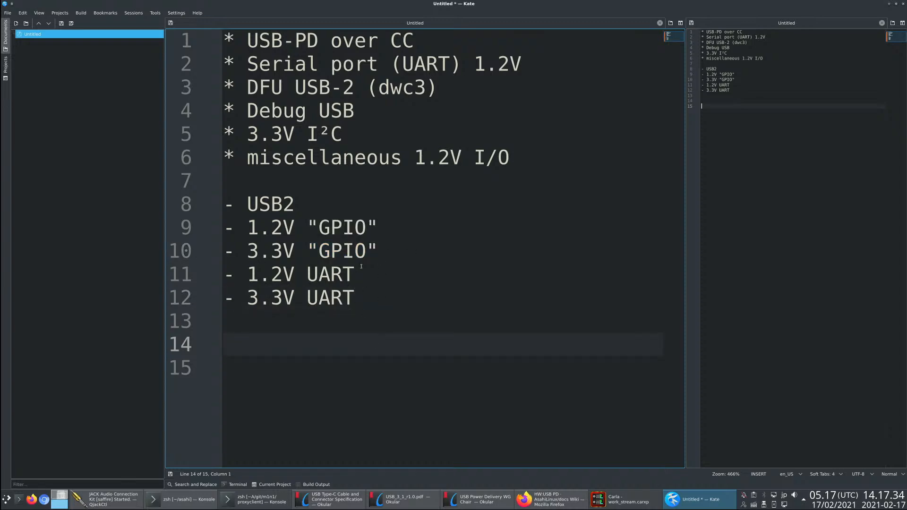
- Compare Figure 2-1 in Okular with the Kate notes, and highlight the whole dash list from USB2 to 3.3V UART
key(alt+Tab)
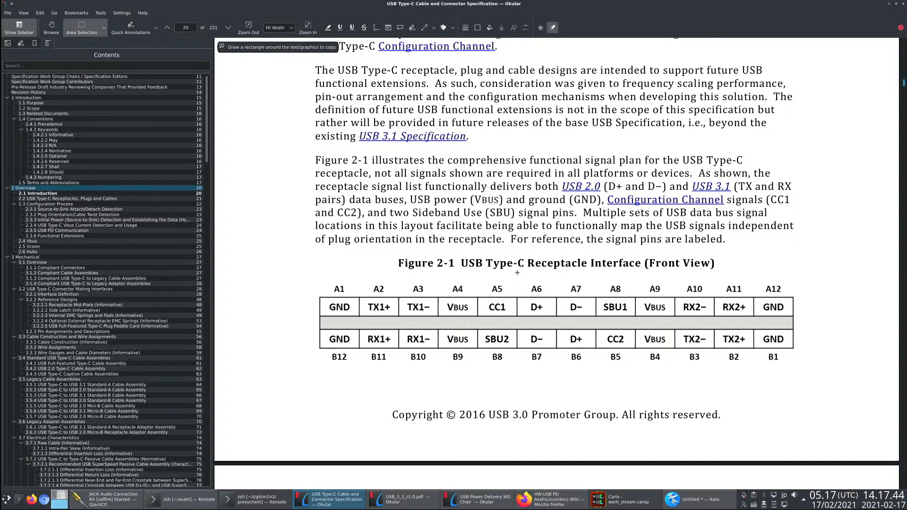
key(alt+Tab)
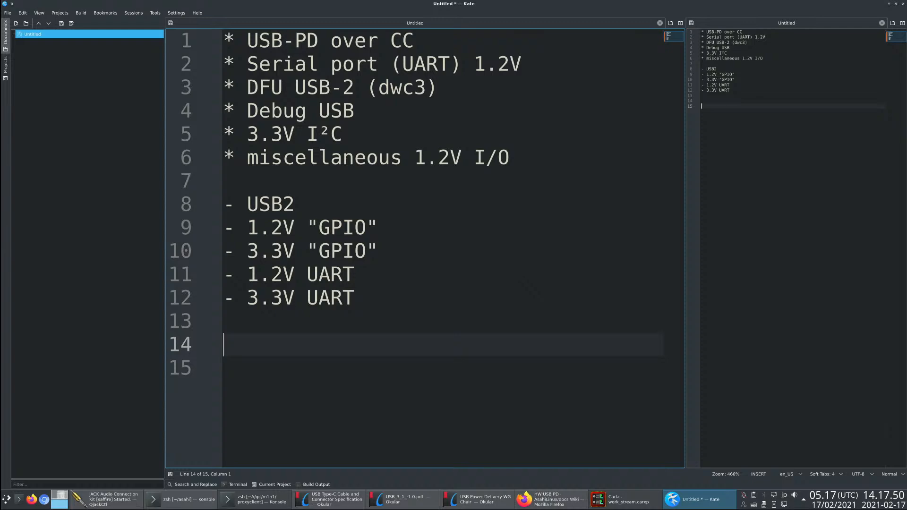
key(alt+Tab)
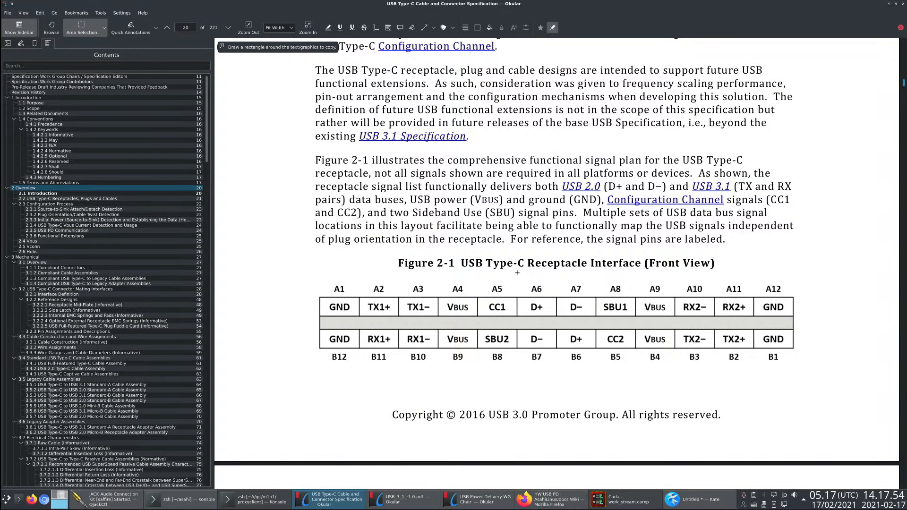
key(alt+Tab)
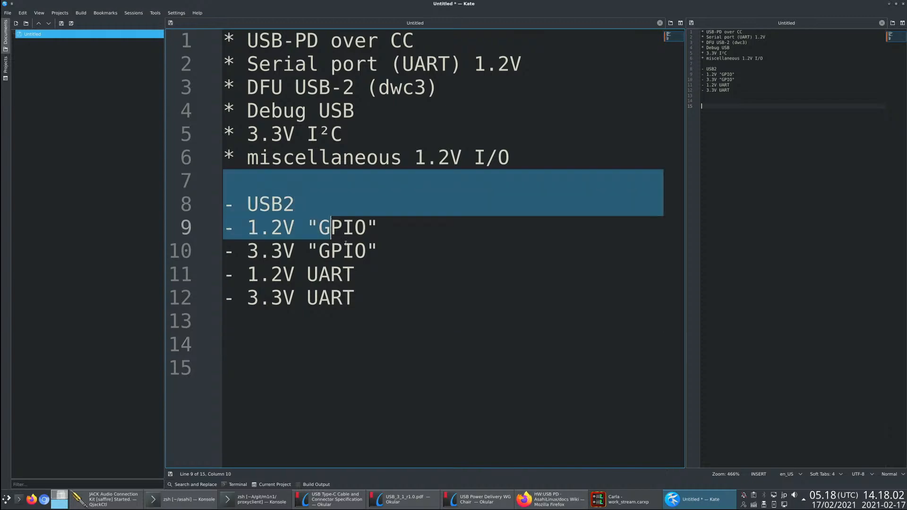
click(378, 291)
drag(379, 291, 212, 208)
click(377, 284)
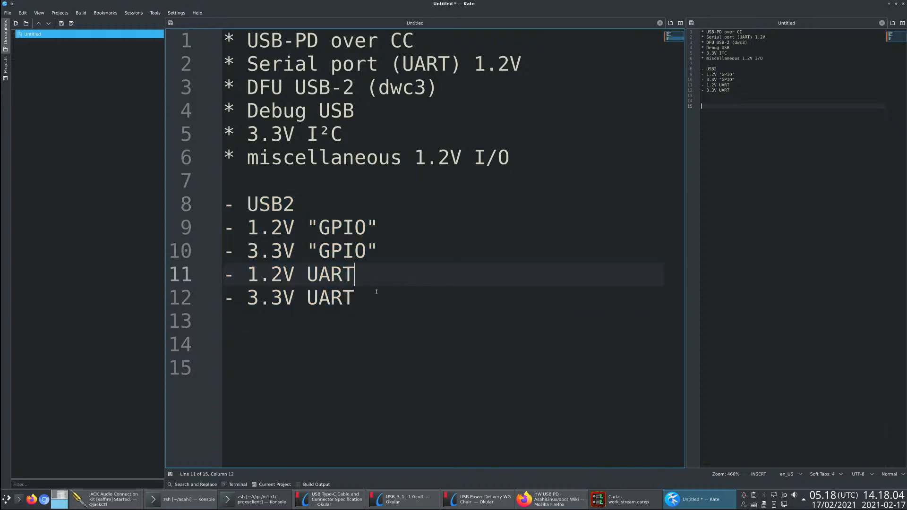
drag(376, 294, 211, 213)
click(396, 322)
- Switch to Okular and outline the central D+/D− block, the SBU2 pin and the SBU1 pin in turn in Figure 2-1
key(alt+Tab)
drag(522, 303, 593, 352)
click(538, 339)
click(549, 352)
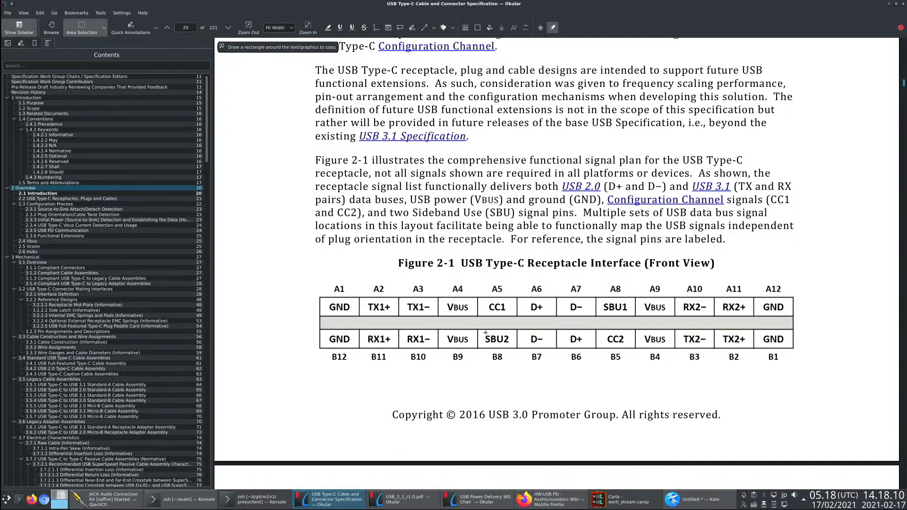
drag(485, 333, 514, 348)
click(590, 318)
drag(598, 301, 633, 317)
click(589, 315)
click(606, 305)
- Switch to Kate and highlight the "1.2V UART" line
key(alt+Tab)
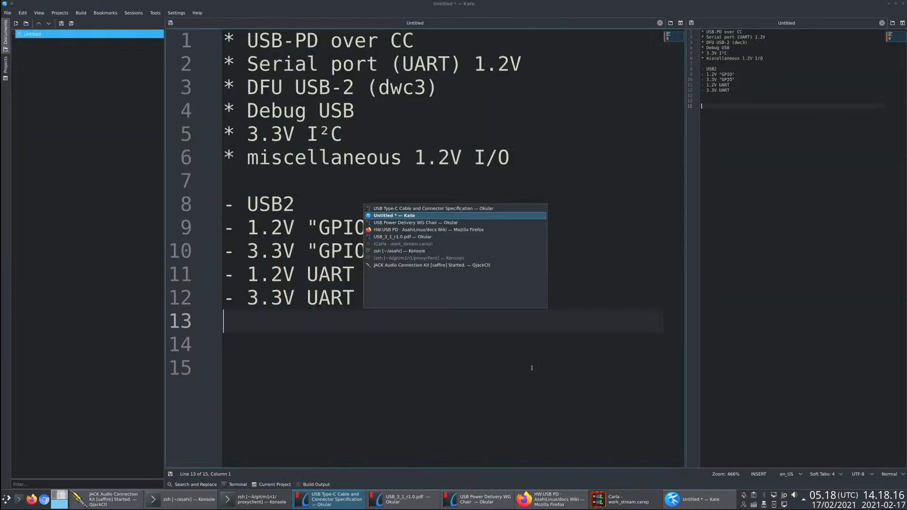
key(alt+Tab)
key(alt+Tab)
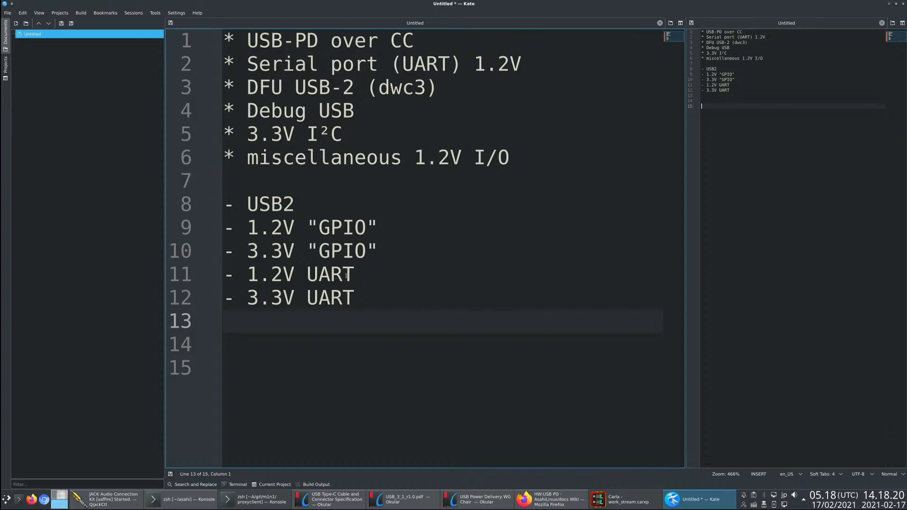
click(348, 348)
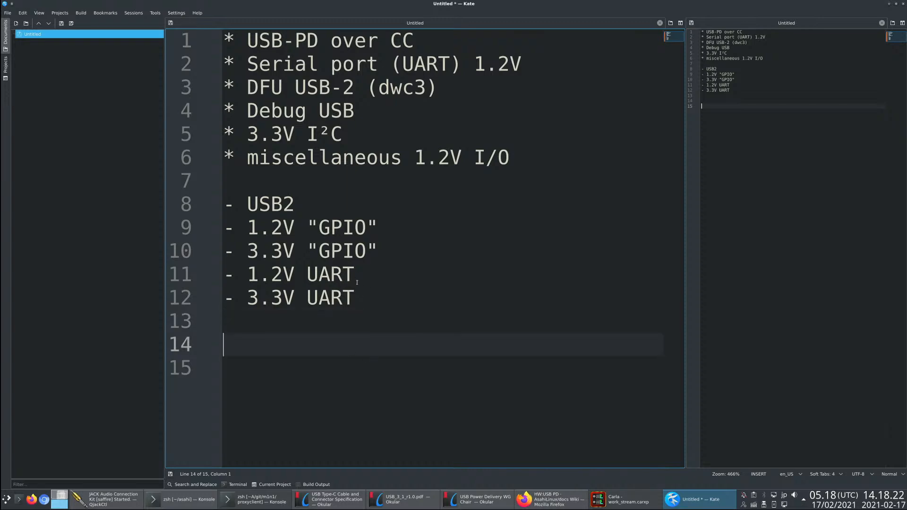
drag(357, 282, 223, 282)
- Switch to Okular, outline the B7/B6 data pair in Figure 2-1, and return to the notes in Kate
key(alt+Tab)
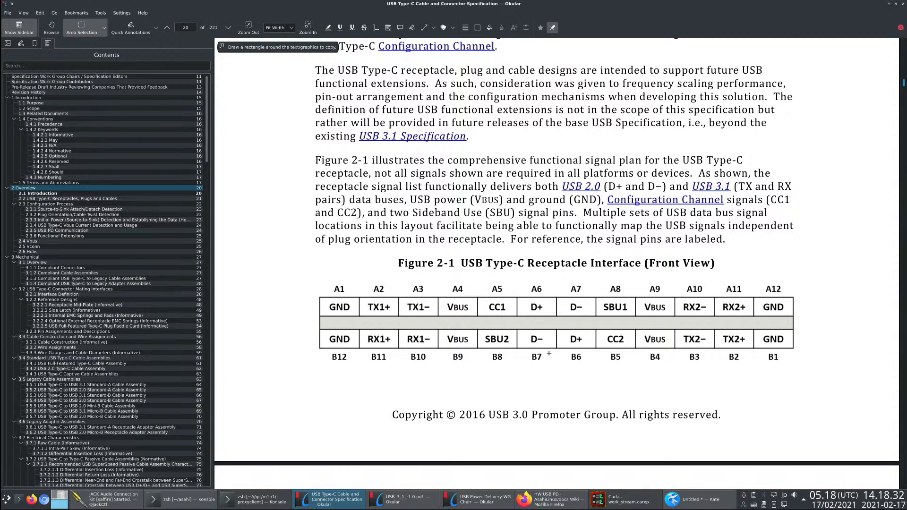
drag(527, 333, 586, 343)
click(572, 347)
key(alt+Tab)
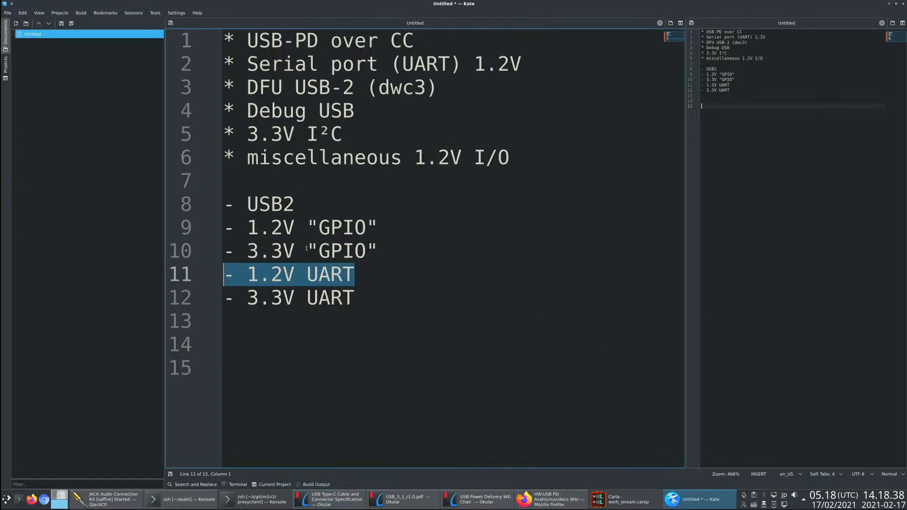
- Switch to Okular and outline all four central data pins, A6/A7 and B7/B6, together in Figure 2-1
key(alt+Tab)
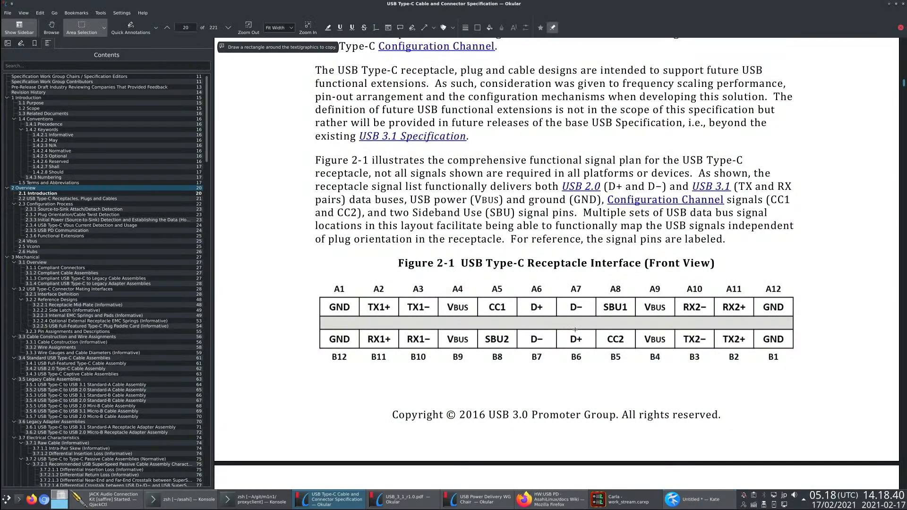
drag(525, 298, 589, 348)
click(568, 355)
drag(524, 299, 591, 349)
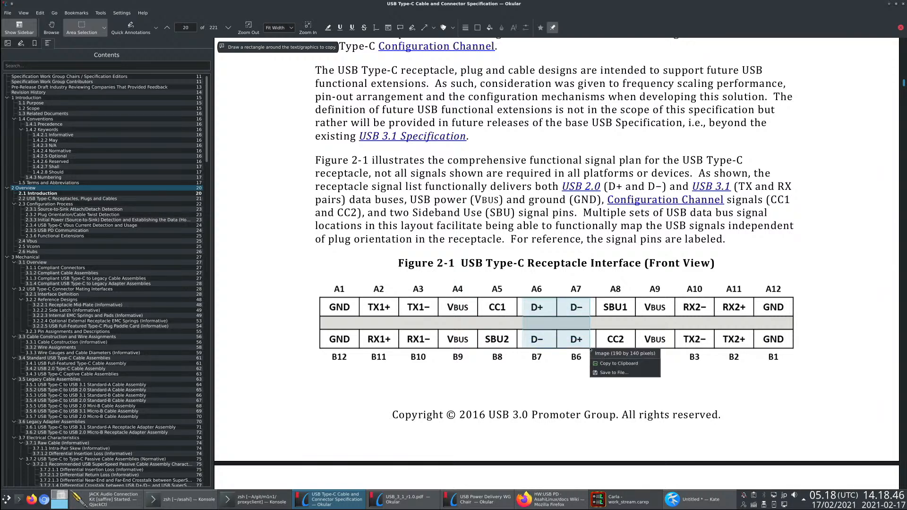
click(585, 350)
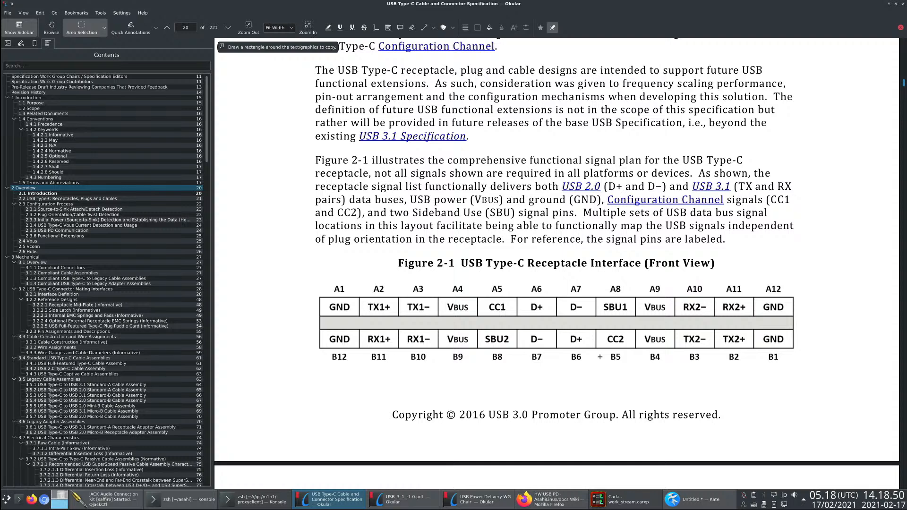
- Compare the Kate notes with the pin figure in Okular, and highlight "DFU USB-2" and "Serial port" in the bullets
key(alt+Tab)
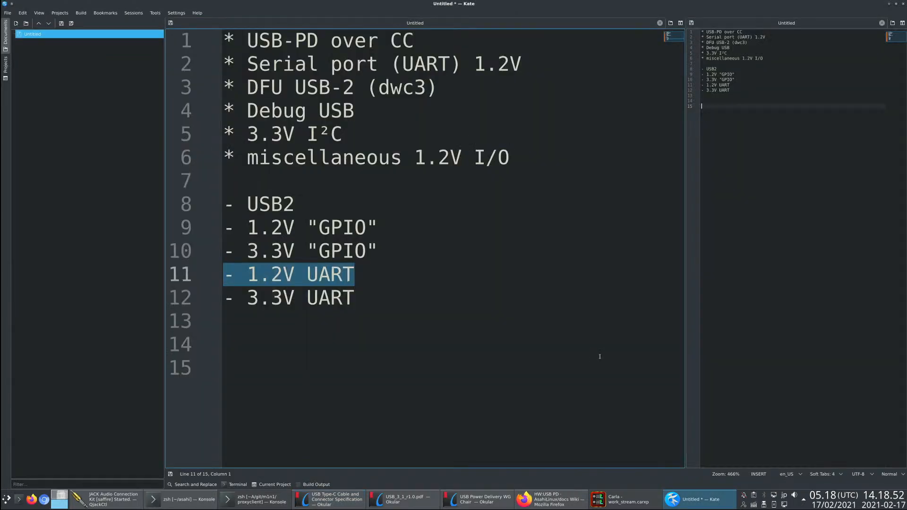
key(alt+Tab)
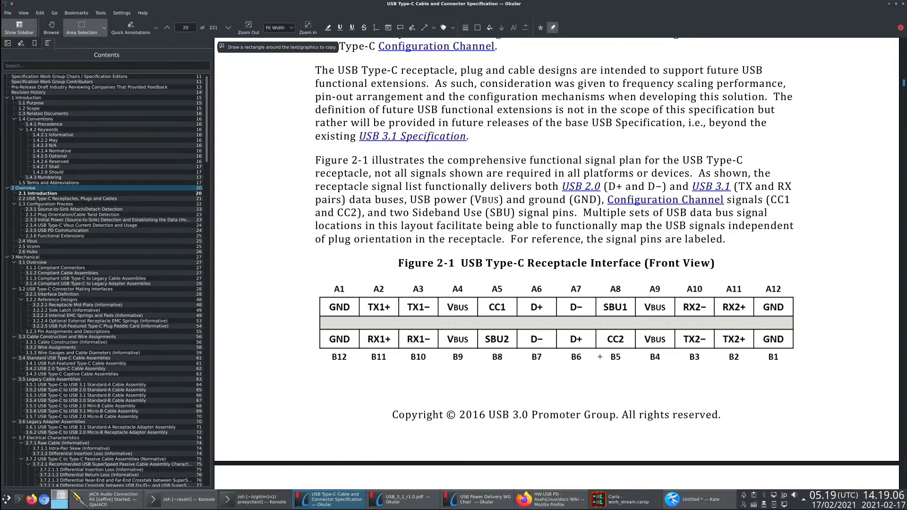
key(alt+Tab)
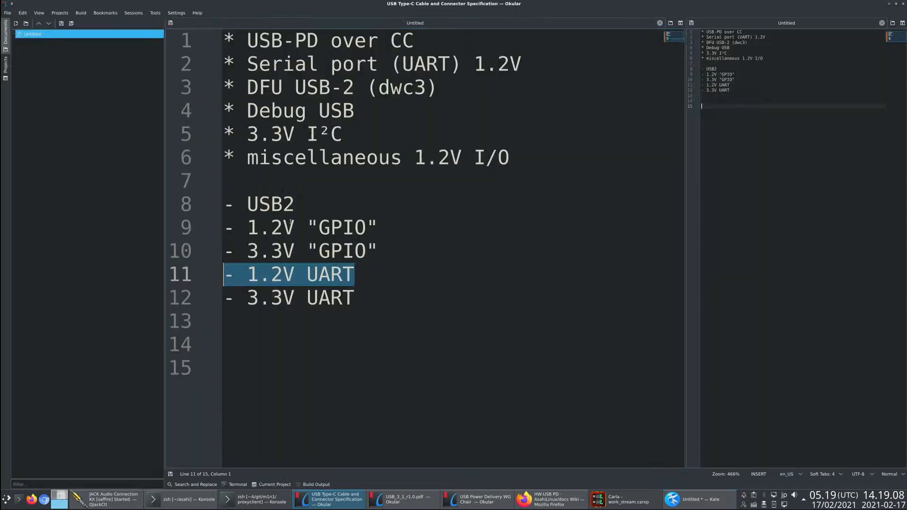
key(alt+Tab)
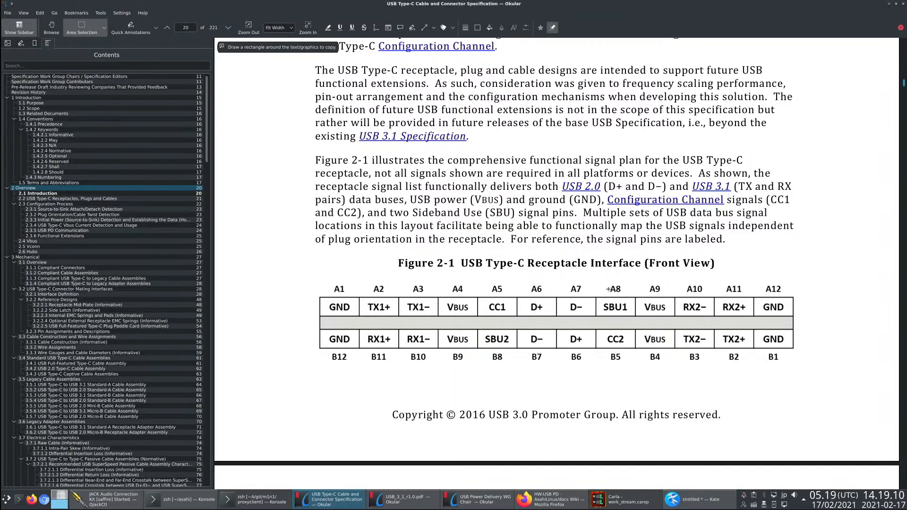
key(alt+Tab)
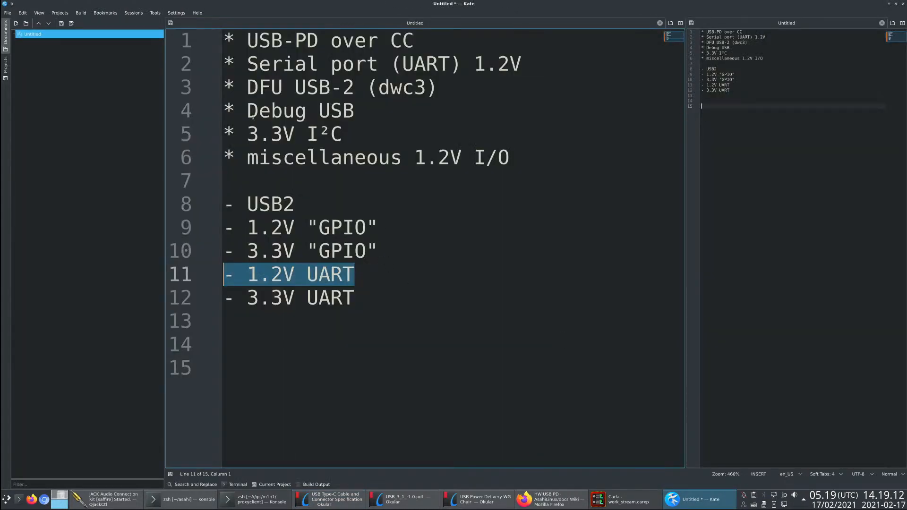
drag(247, 87, 356, 88)
drag(248, 64, 379, 66)
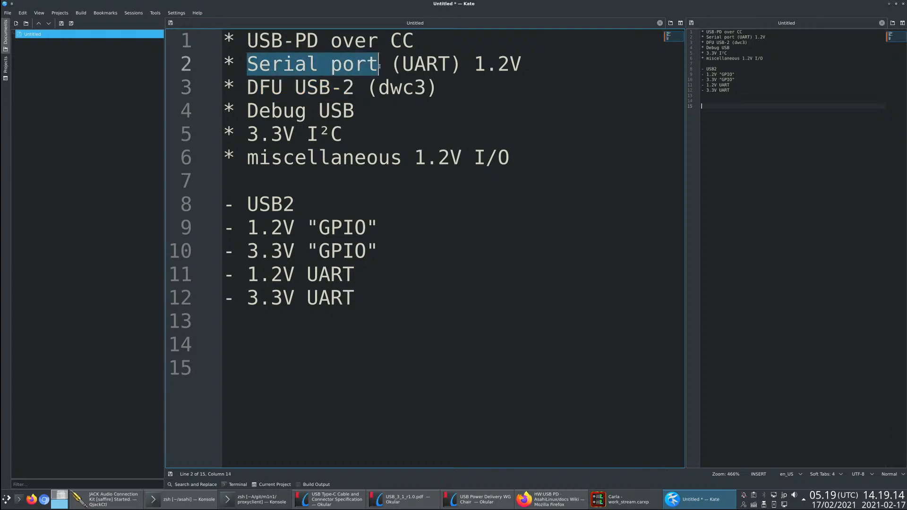
- Place the cursor on line 14 of the notes, check the Figure 2-1 pinout in Okular, and return to Kate
click(405, 350)
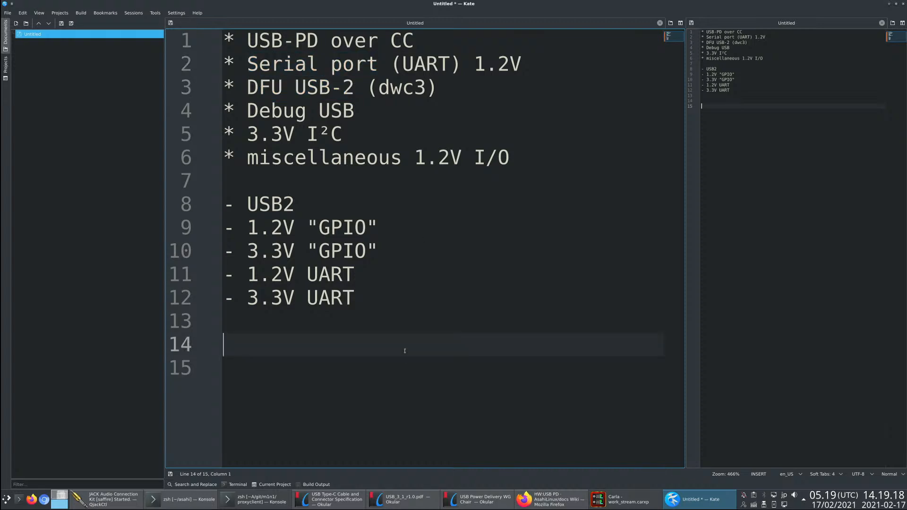
key(alt+Tab)
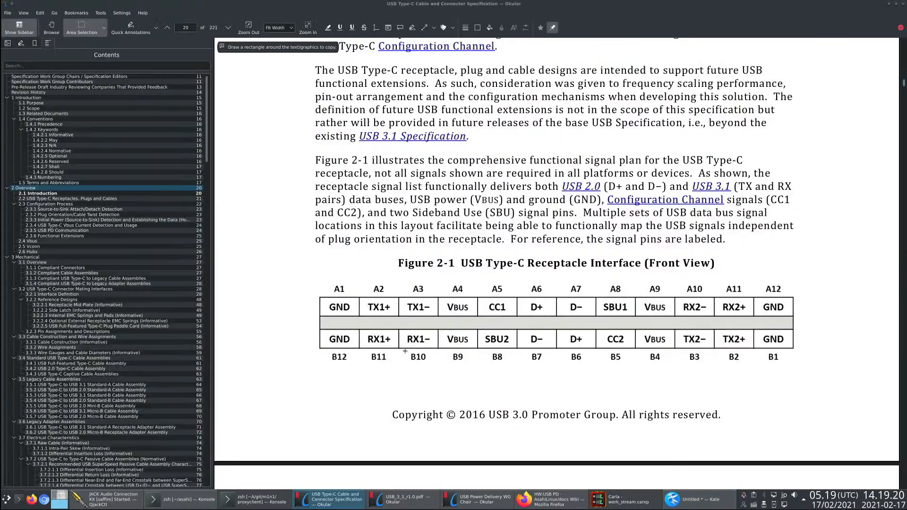
key(alt+Tab)
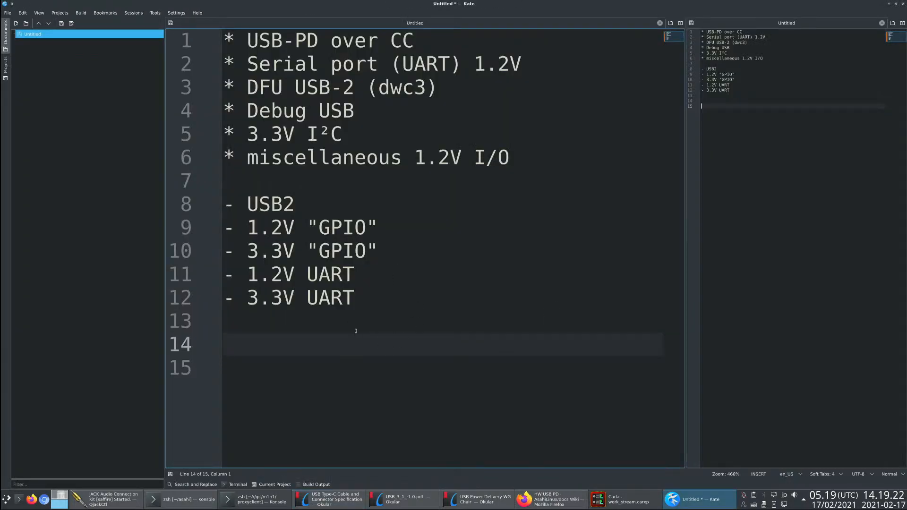
- Switch to Firefox and search the web for "android serial type c" in a new tab
key(alt+Tab)
key(alt+Tab)
key(alt+Tab)
key(alt+Tab)
key(alt+Tab)
key(alt+Tab)
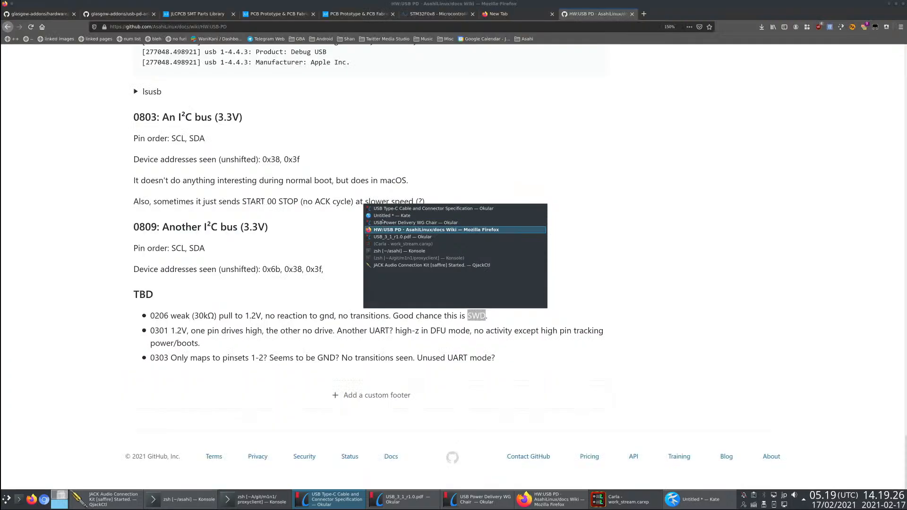
key(ctrl+t)
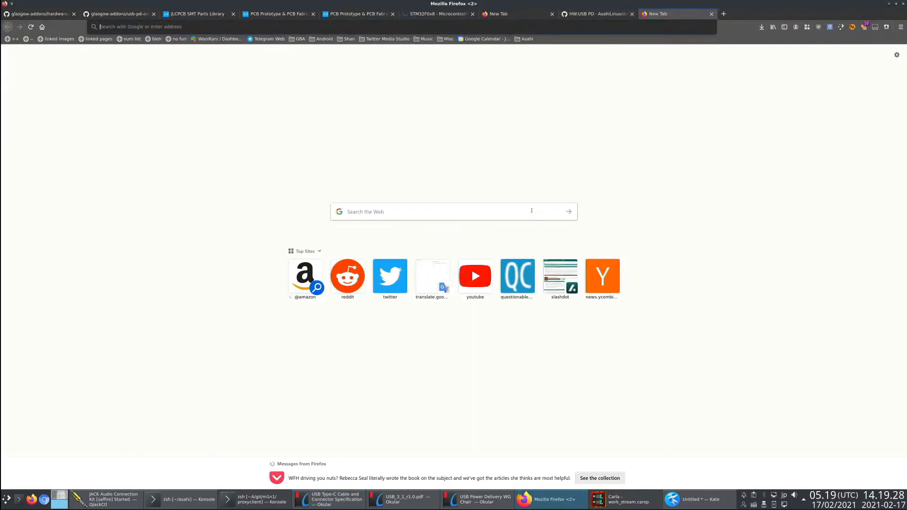
text(android seruia)
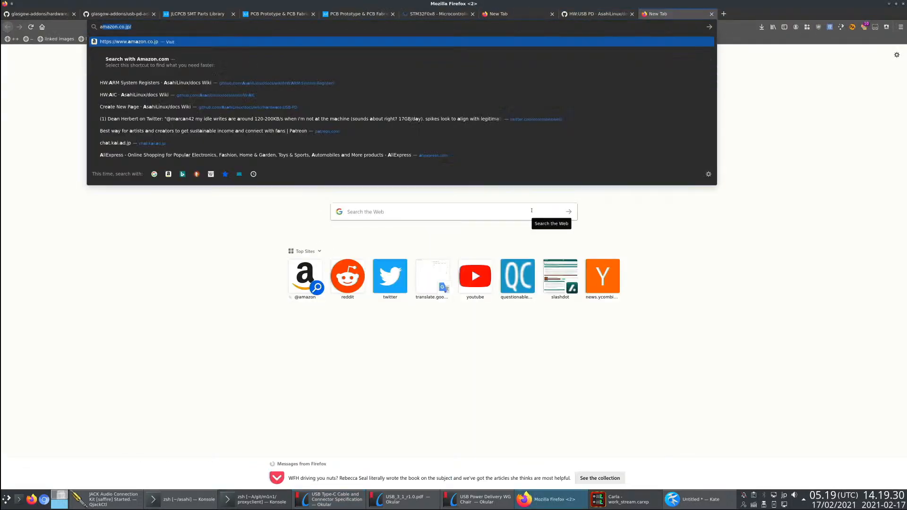
key(BackSpace)
key(BackSpace)
key(BackSpace)
text(ial type c)
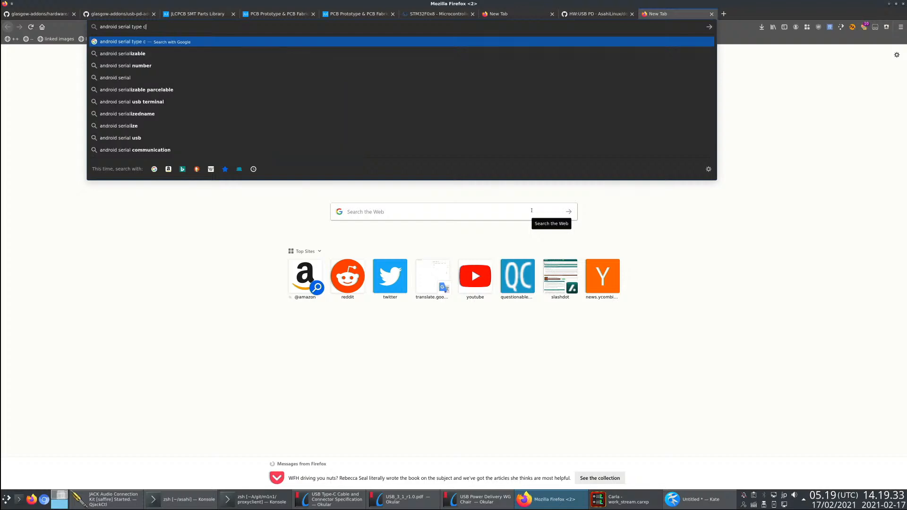
key(Return)
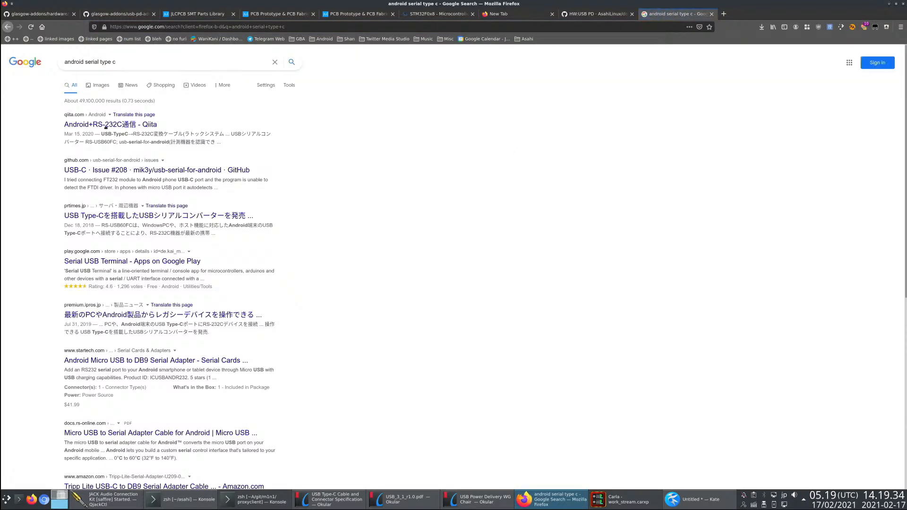
- Refine the search to "android serial type c pixel" and open the GitHub android-debug-cable-howto result at its README in a separate tab
text(pixel)
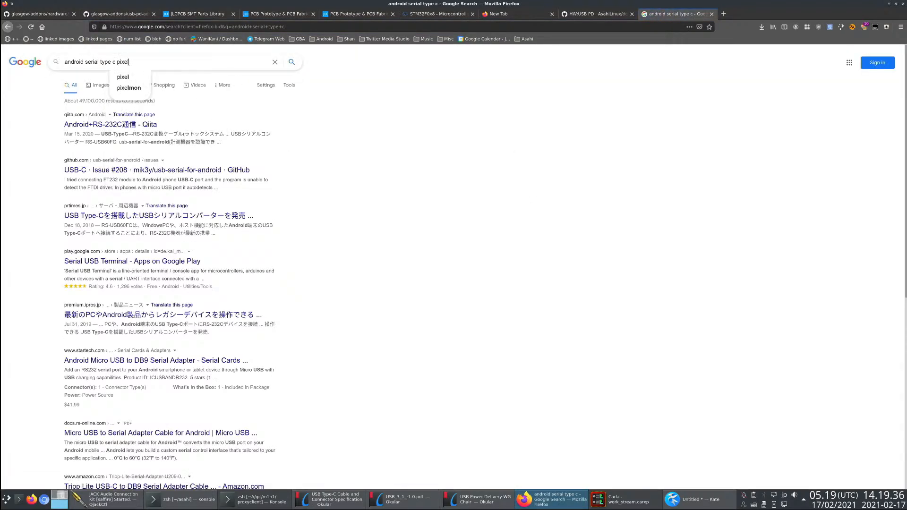
key(Return)
middle_click(141, 127)
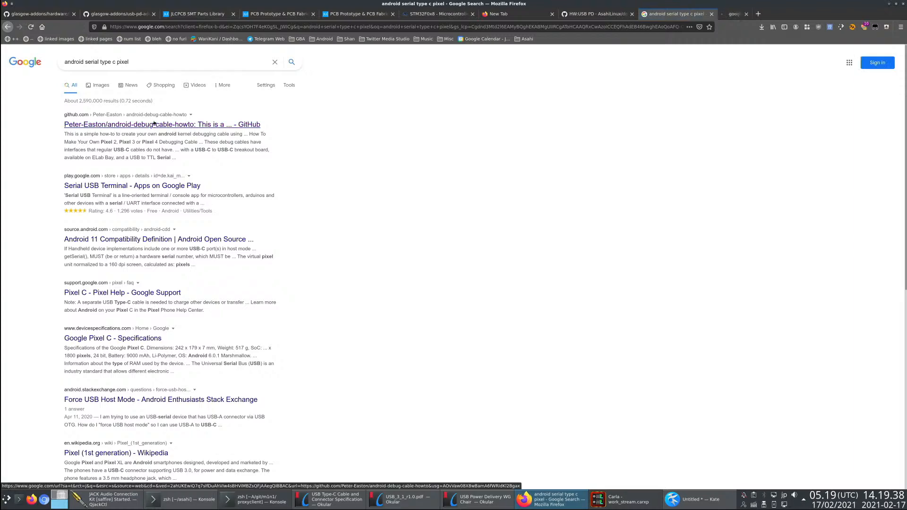
click(738, 15)
scroll(241, 360, down, 15)
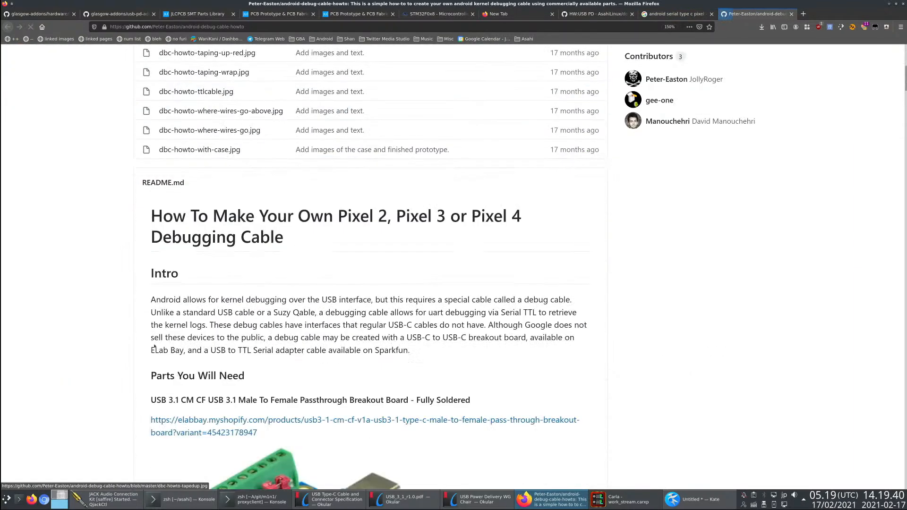
- Return to Kate by way of the Okular pin figure, highlight the "USB-PD over CC" line, and place the cursor on line 14
key(alt+Tab)
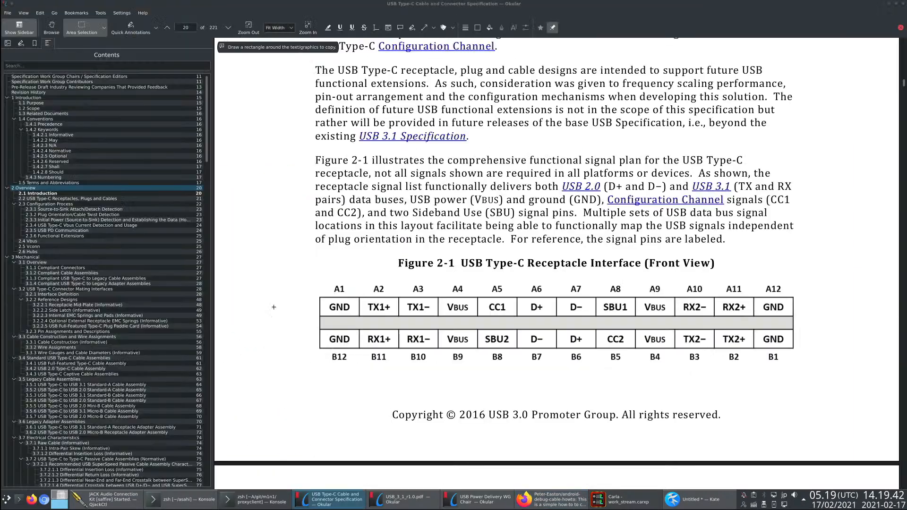
key(alt+Tab)
key(alt+Tab)
click(356, 189)
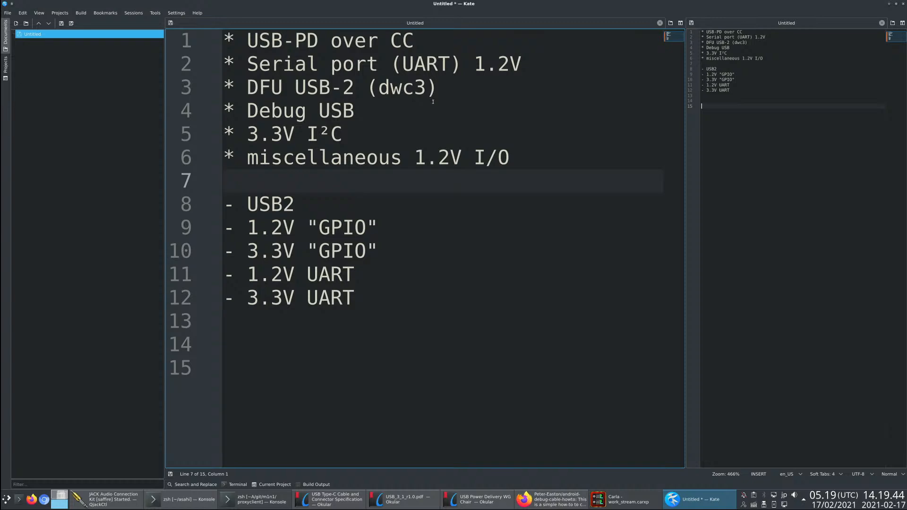
drag(415, 43, 224, 42)
click(373, 300)
click(378, 345)
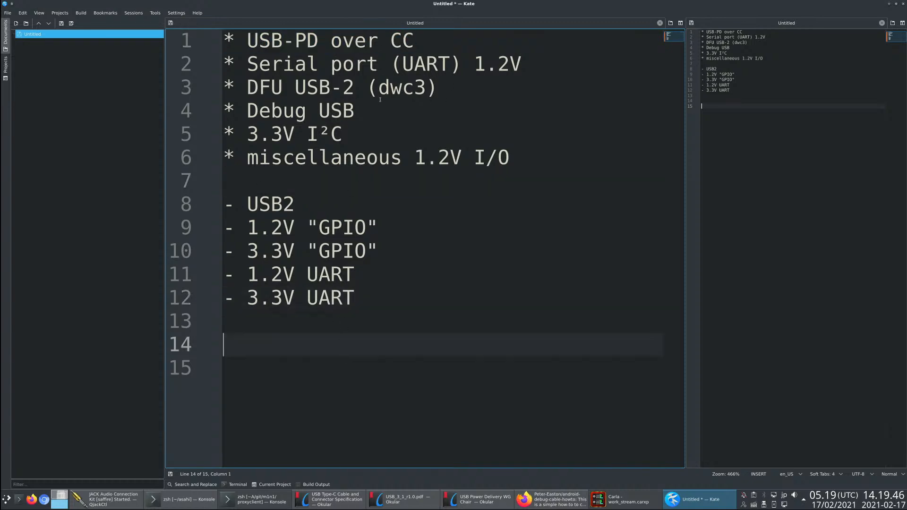
- Switch to Firefox and read the debug cable guide from the required parts through the "Attaching The Wires" section
key(alt+Tab)
key(alt+Tab)
key(alt+Tab)
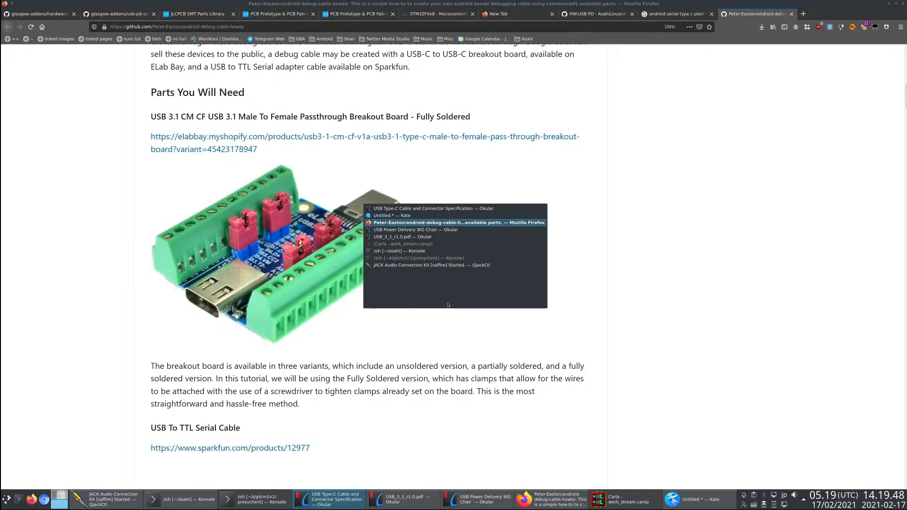
scroll(170, 284, down, 12)
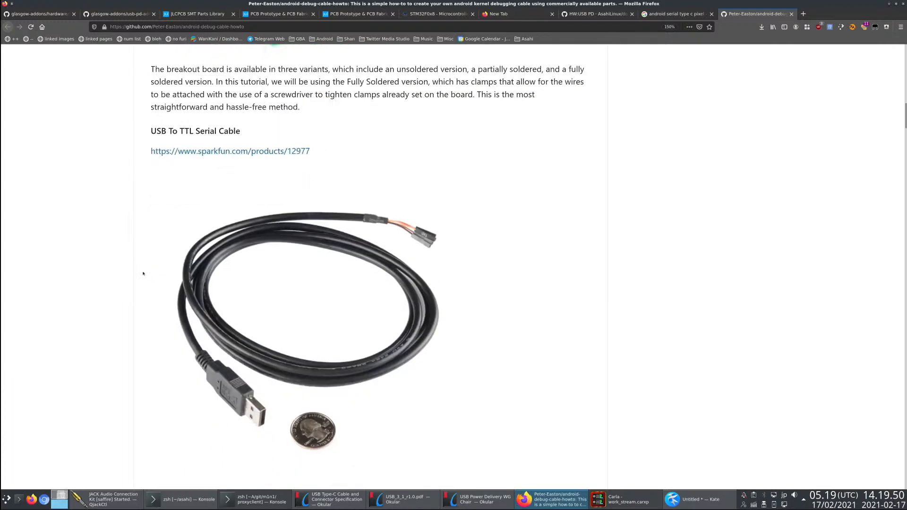
scroll(169, 267, down, 5)
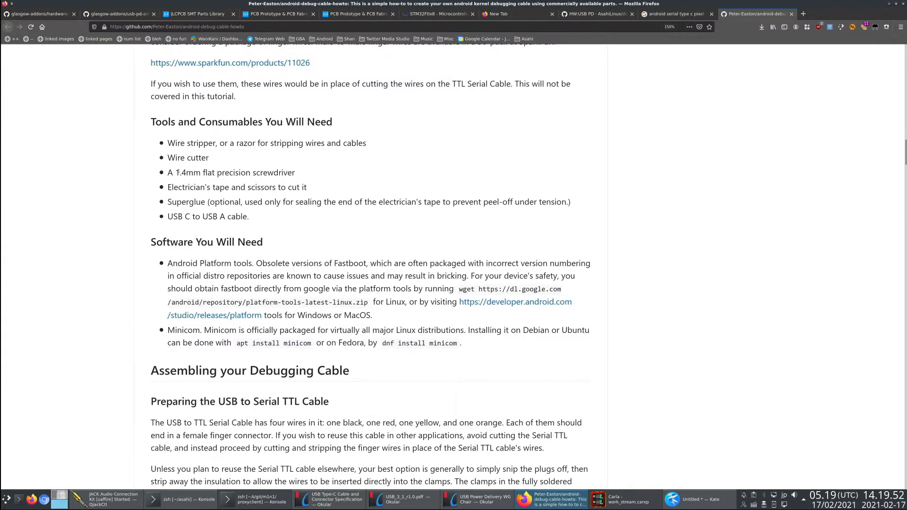
scroll(170, 369, down, 10)
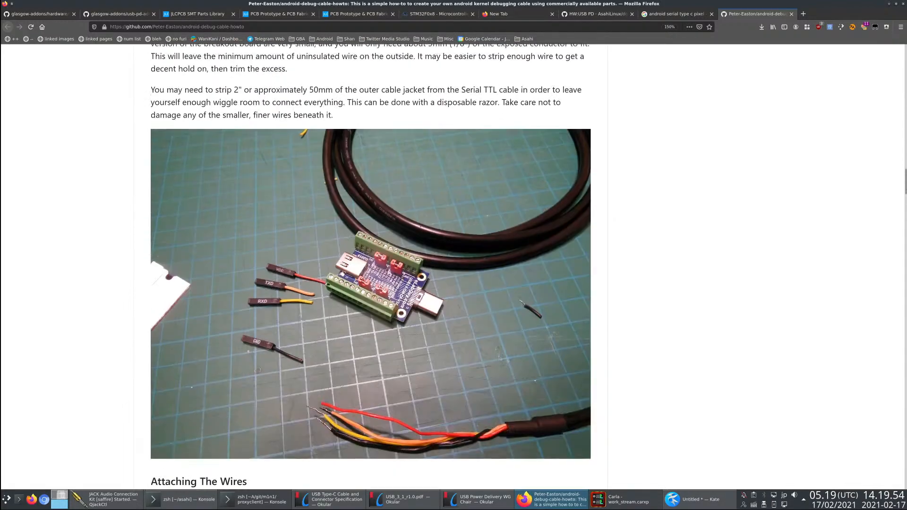
scroll(266, 245, up, 4)
scroll(266, 246, down, 14)
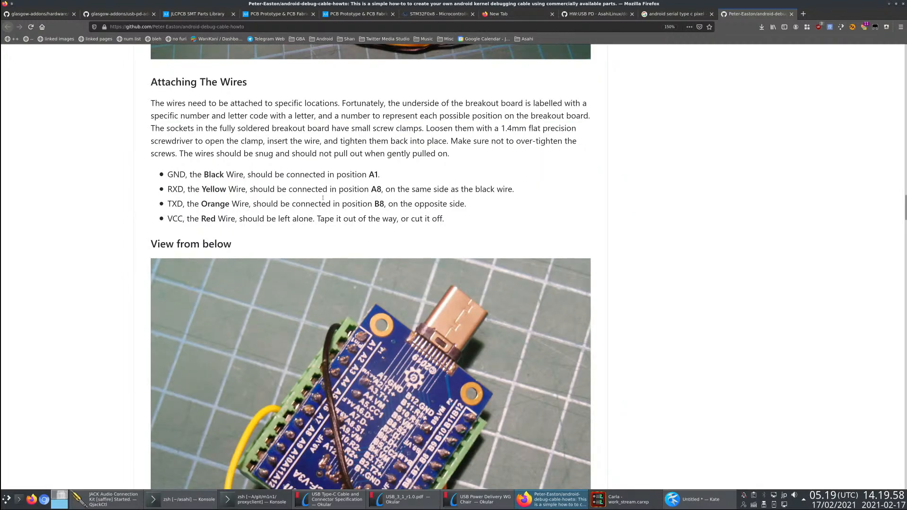
- Compare the guide's wire positions with Figure 2-1 in Okular, and look over its wiring and taping photos in Firefox
key(alt+Tab)
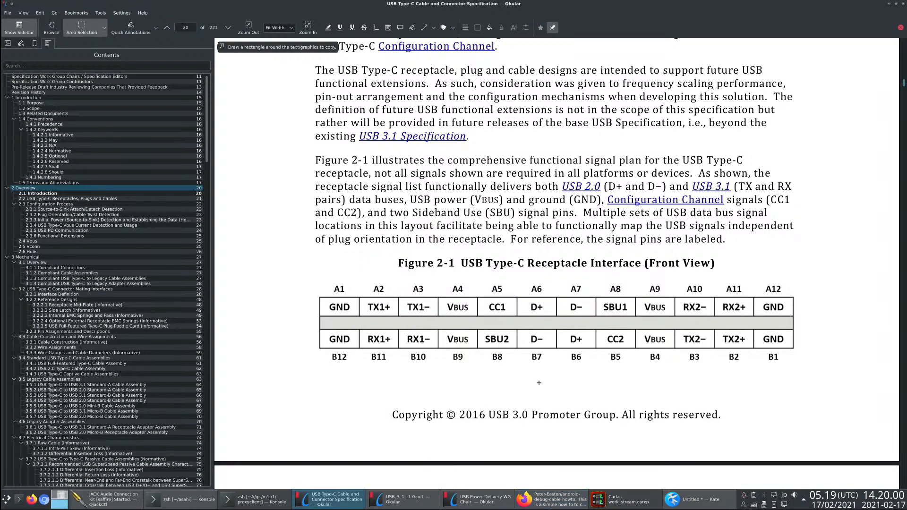
key(alt+Tab)
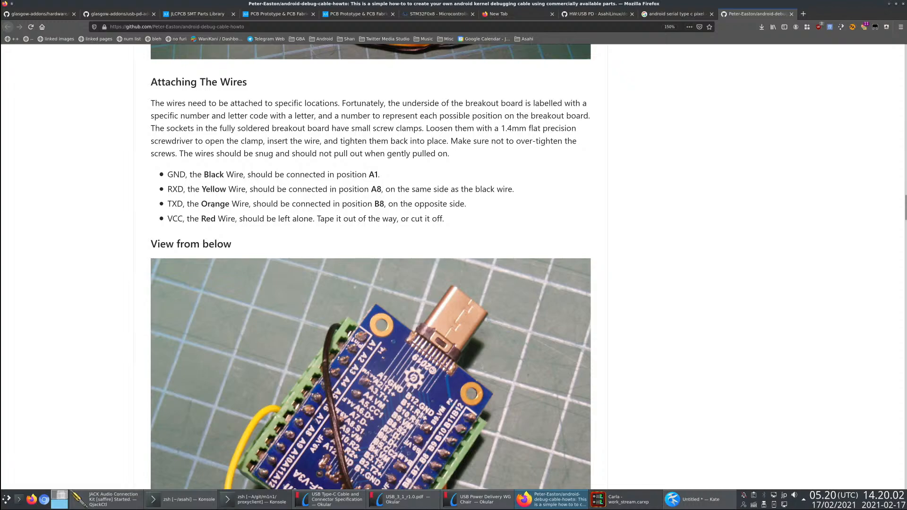
scroll(264, 208, down, 10)
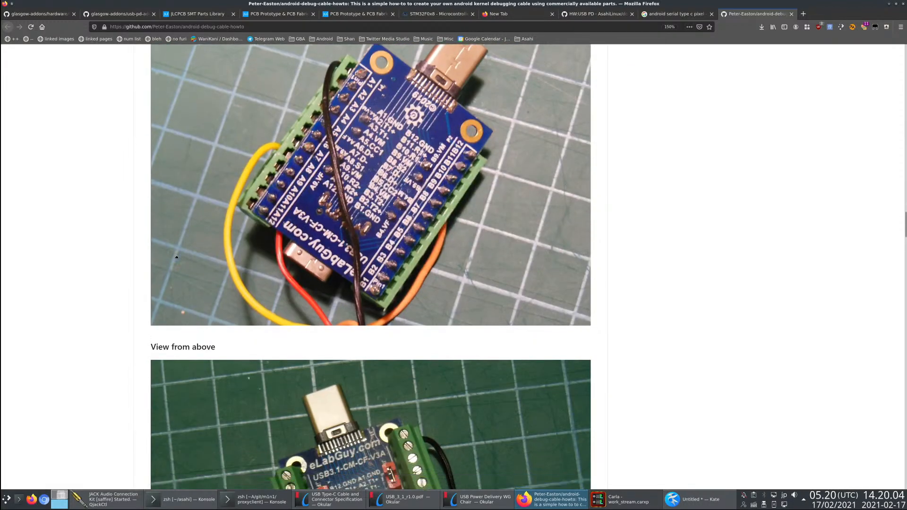
scroll(319, 293, down, 15)
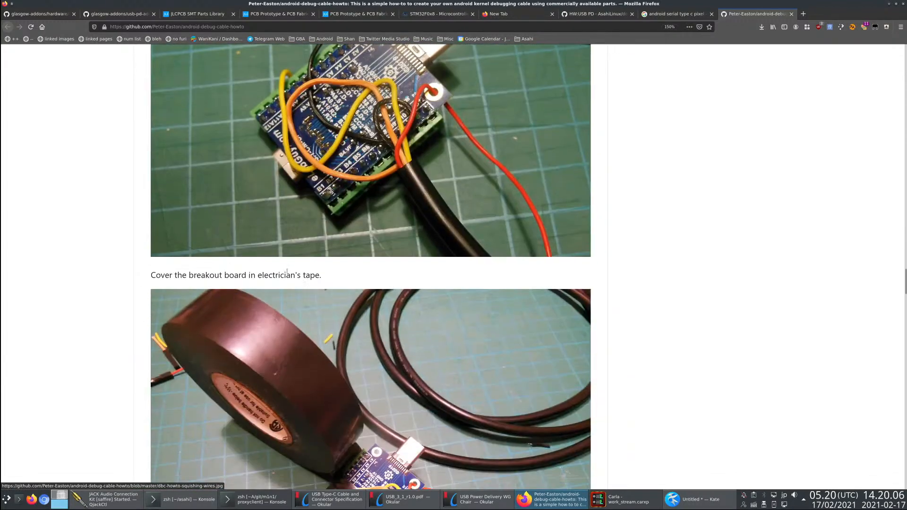
scroll(252, 256, up, 15)
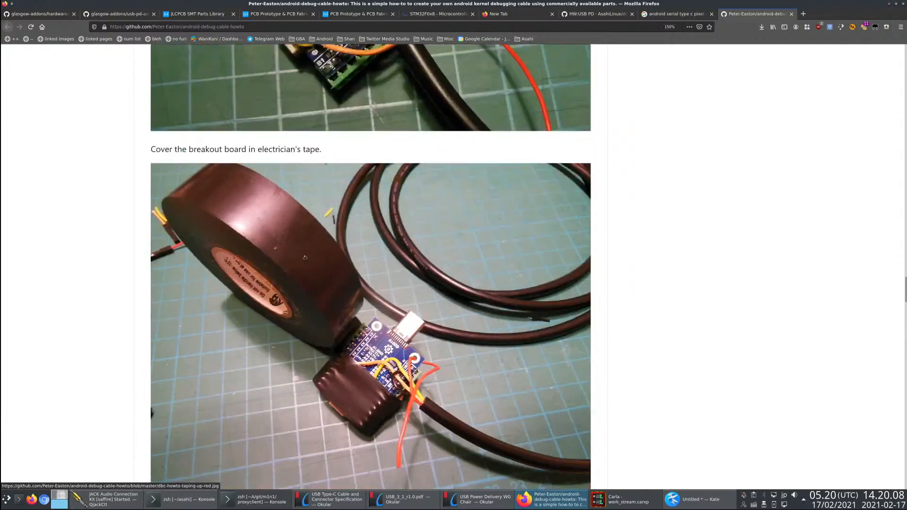
scroll(305, 257, down, 1)
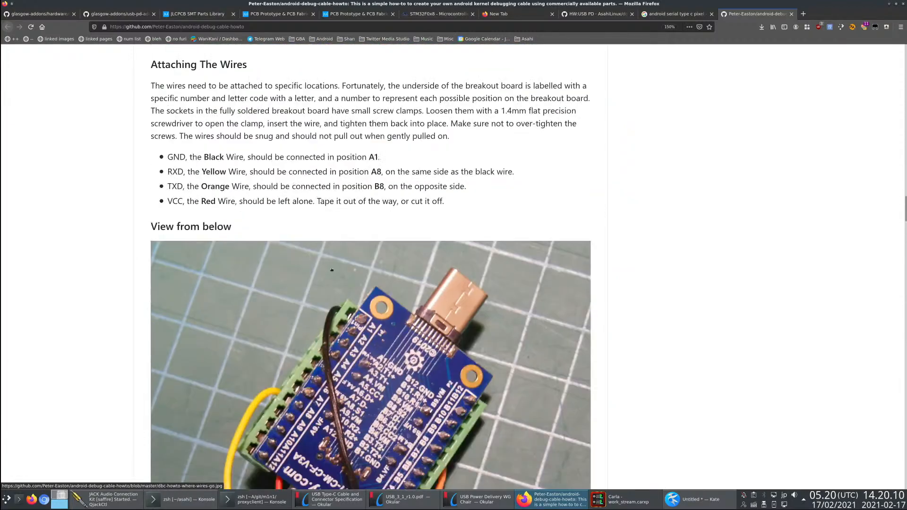
scroll(332, 270, up, 10)
key(ctrl+f)
text(r)
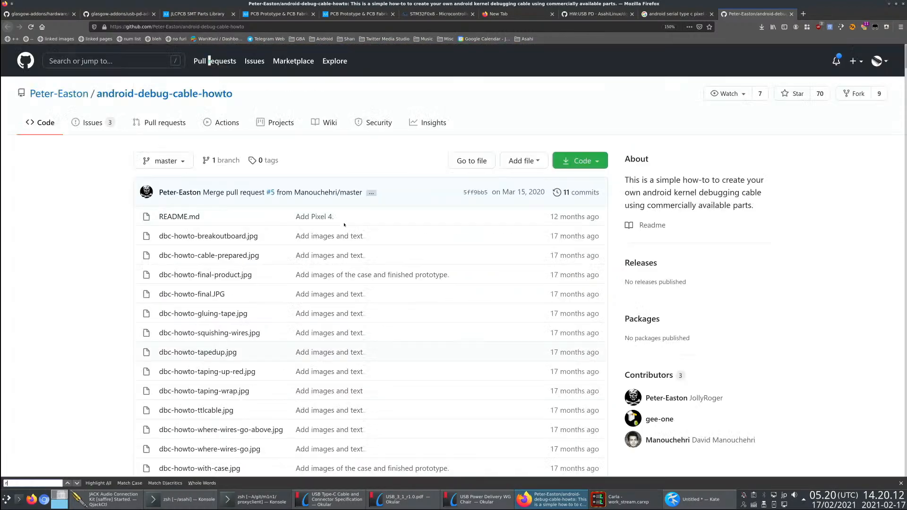
key(Escape)
- Examine the whole debug cable README, from the introduction through assembly, UART usage commands and troubleshooting
scroll(345, 225, down, 12)
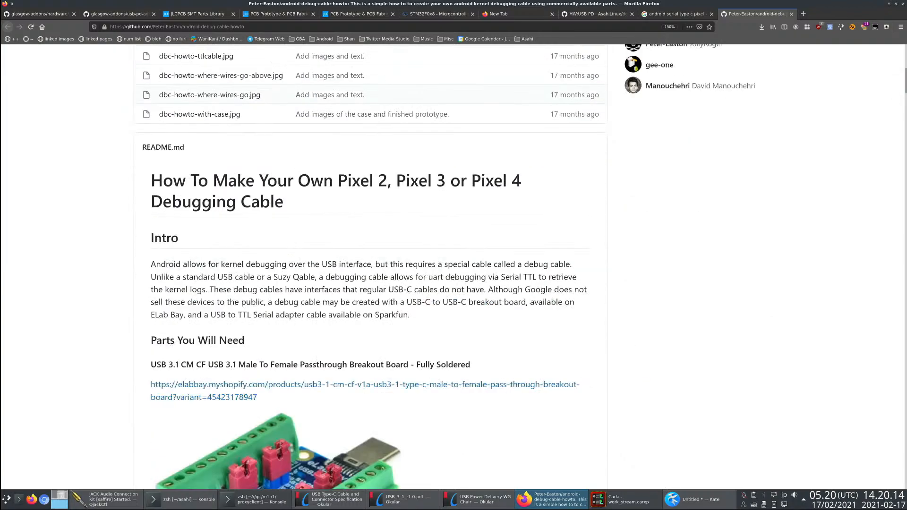
scroll(820, 262, down, 20)
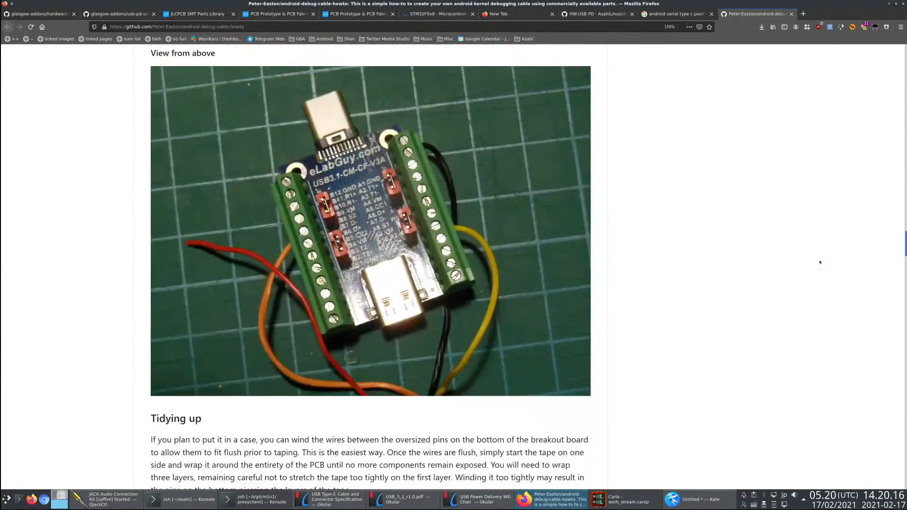
scroll(821, 262, down, 20)
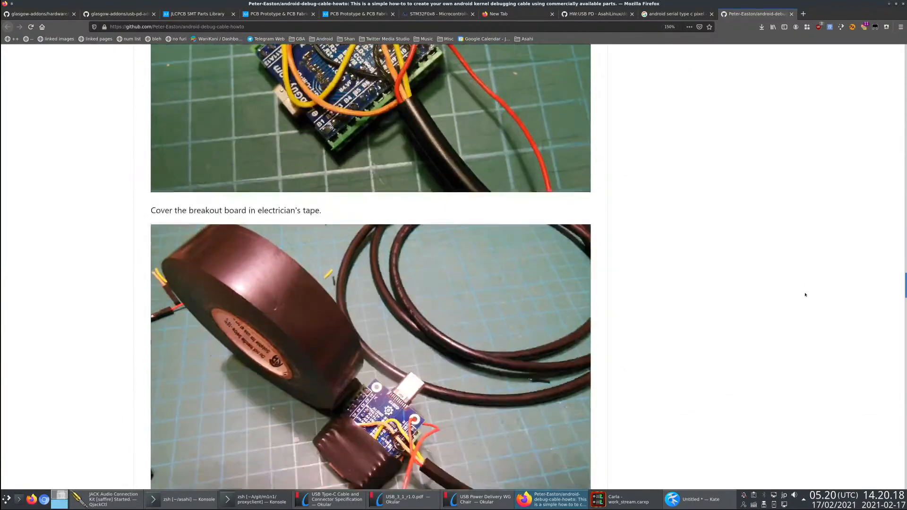
scroll(806, 295, down, 20)
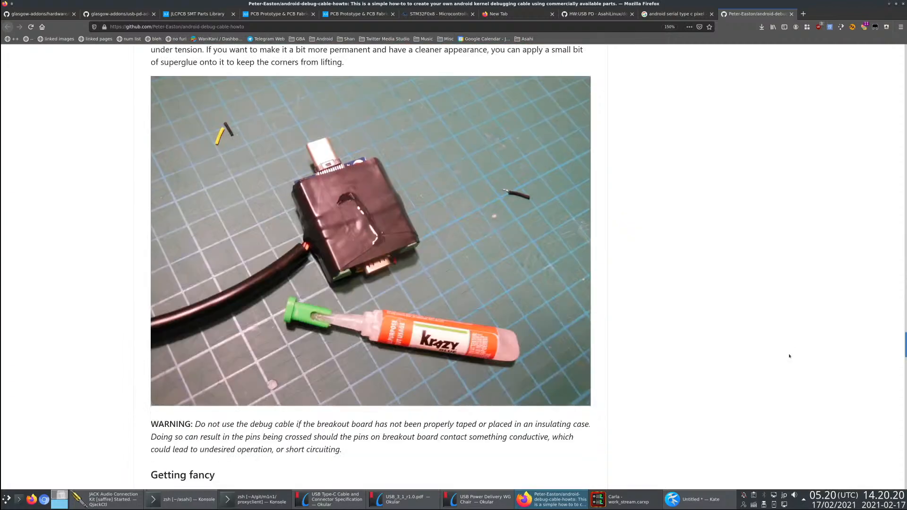
scroll(789, 356, down, 20)
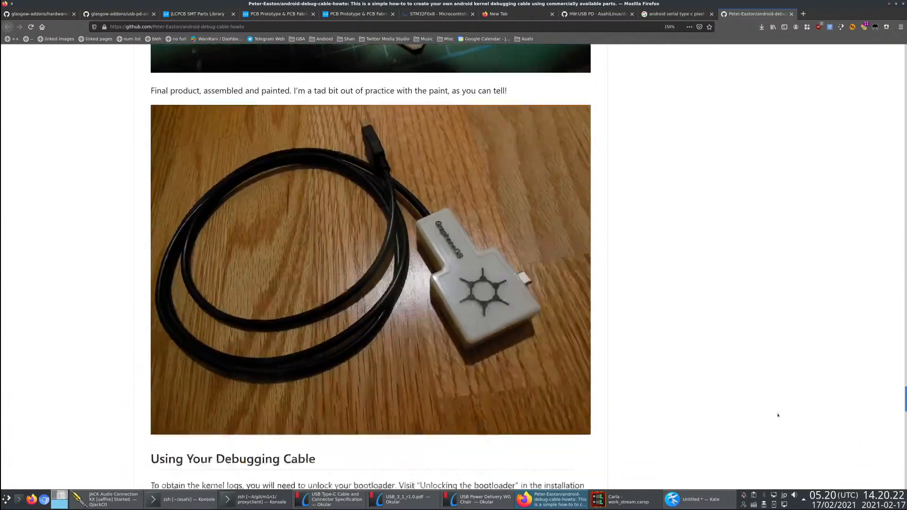
scroll(778, 416, down, 10)
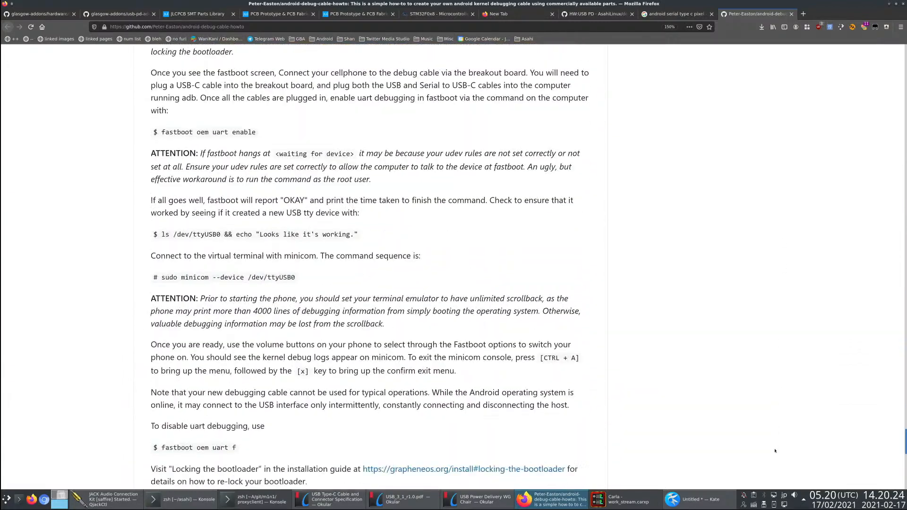
scroll(775, 453, down, 5)
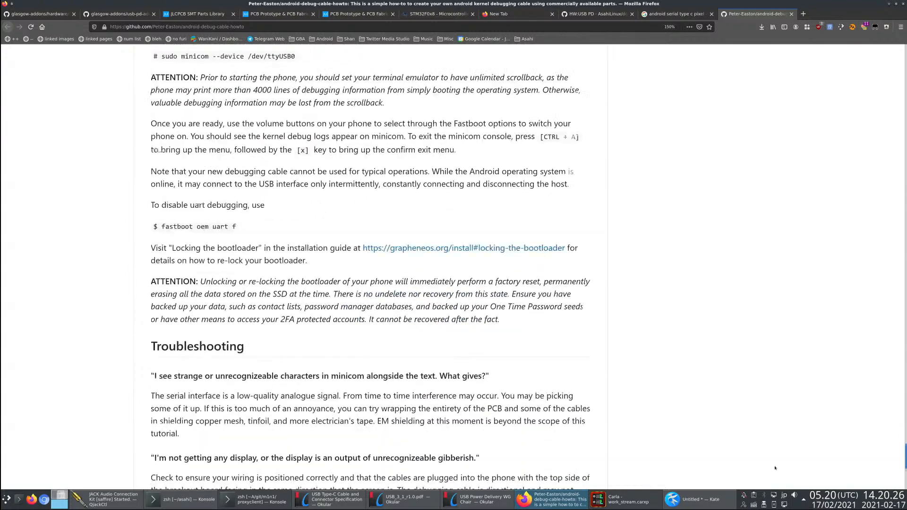
scroll(776, 467, down, 5)
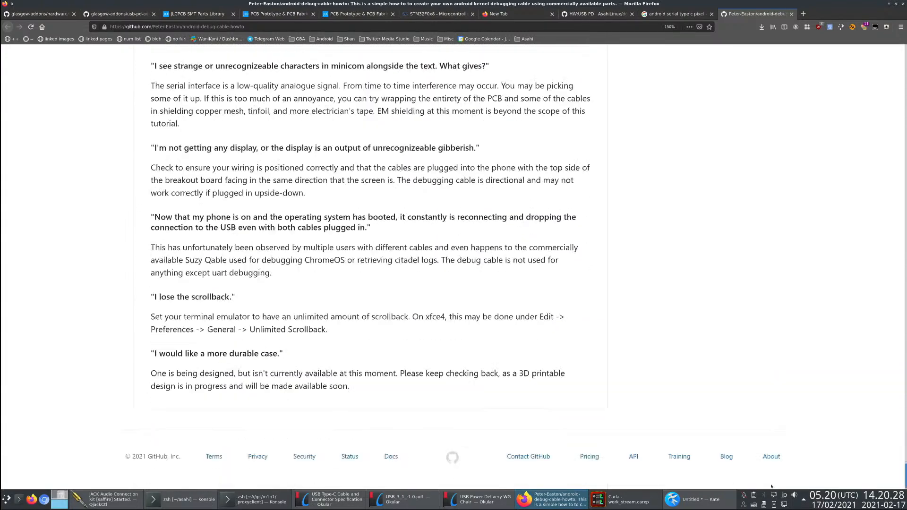
- Search the web for "suzy cable" in a new tab and look over SparkFun's SuzyQable product page
key(alt+Tab)
key(alt+Tab)
key(ctrl+t)
key(ctrl+t)
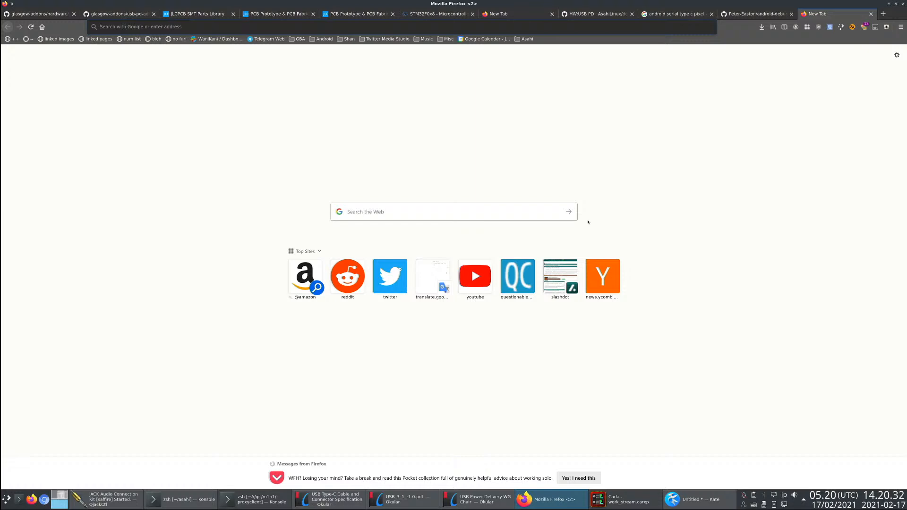
text(suzy)
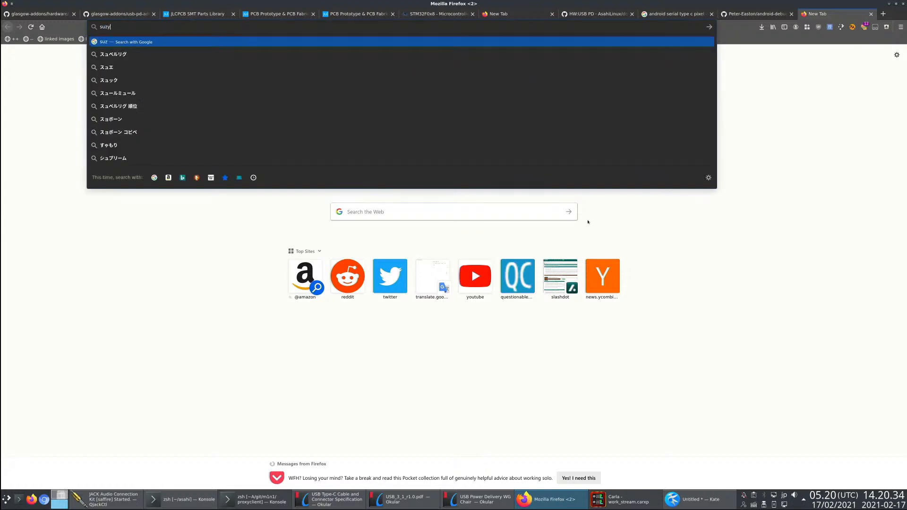
text( cable)
key(Return)
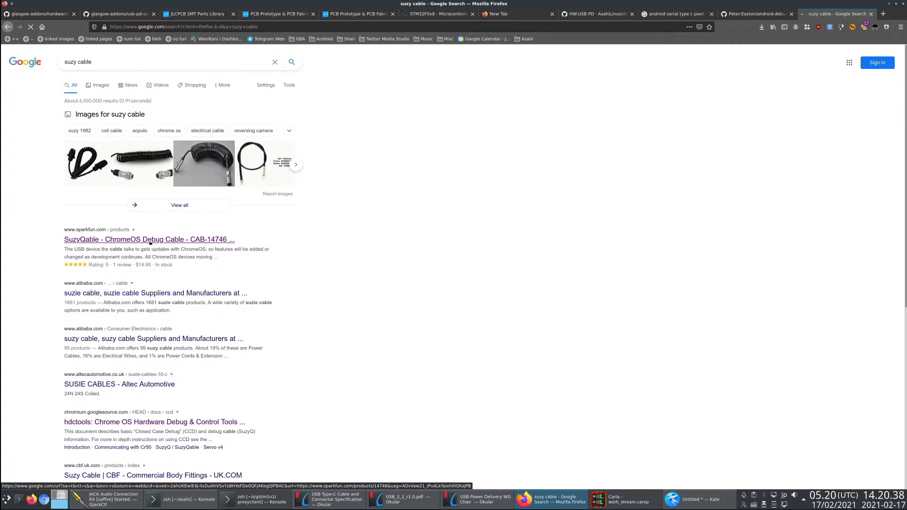
scroll(376, 205, down, 4)
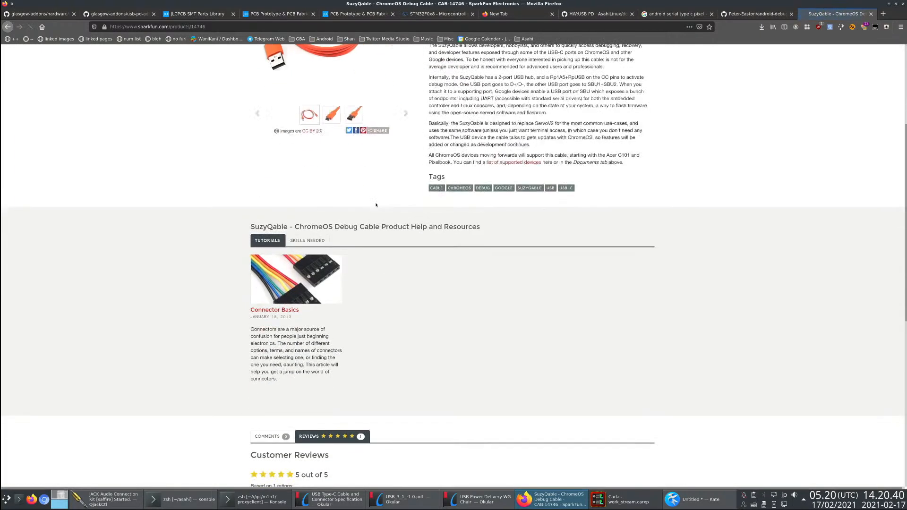
key(alt+Left)
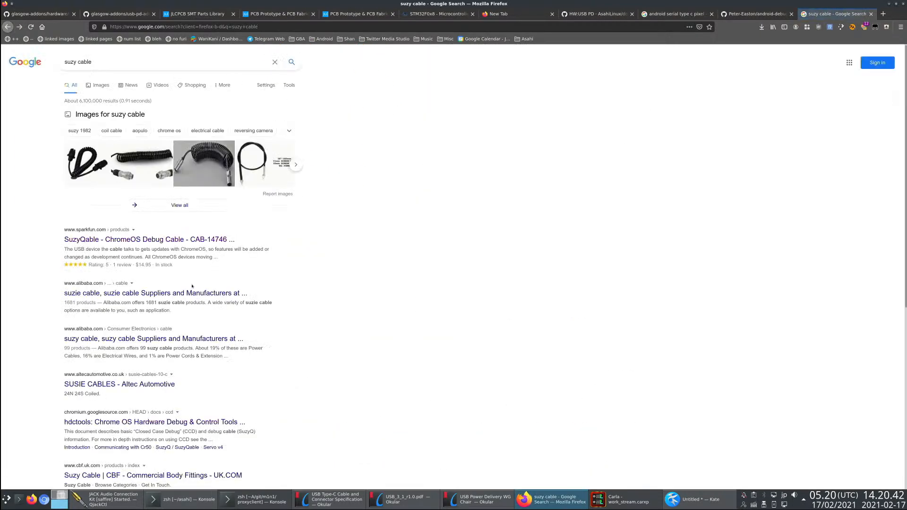
- Open the Chromium hdctools Closed Case Debug document and highlight the SBU1 and SBU2 rows in the "Making your own SuzyQ" table
click(120, 466)
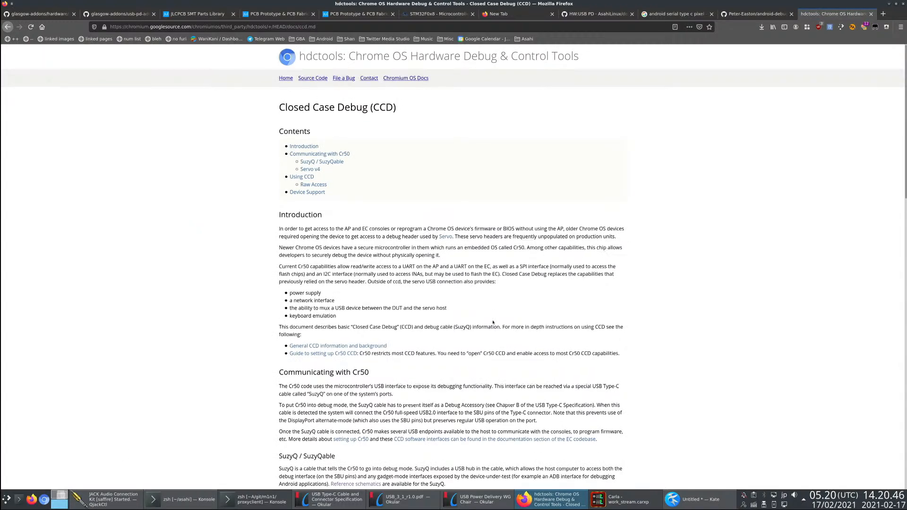
scroll(493, 323, down, 10)
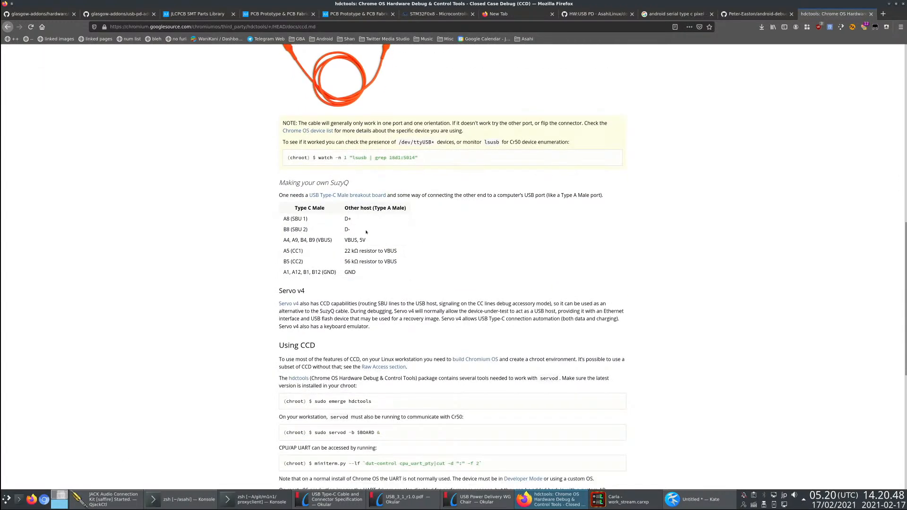
drag(367, 230, 256, 219)
click(254, 219)
drag(360, 230, 275, 221)
- Switch to Kate and add the note "*all three pinsets" at the USB2 line
key(alt+Tab)
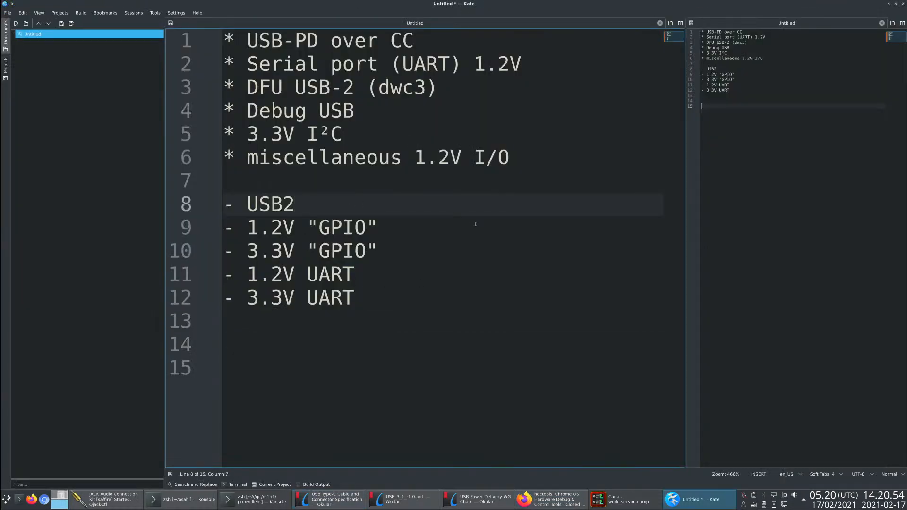
text(*all three pinsets)
- Check Figure 2-1 in Okular, and in Firefox highlight the SuzyQ table rows wiring SBU1 and SBU2 to D+ and D-
key(alt+Tab)
key(Tab)
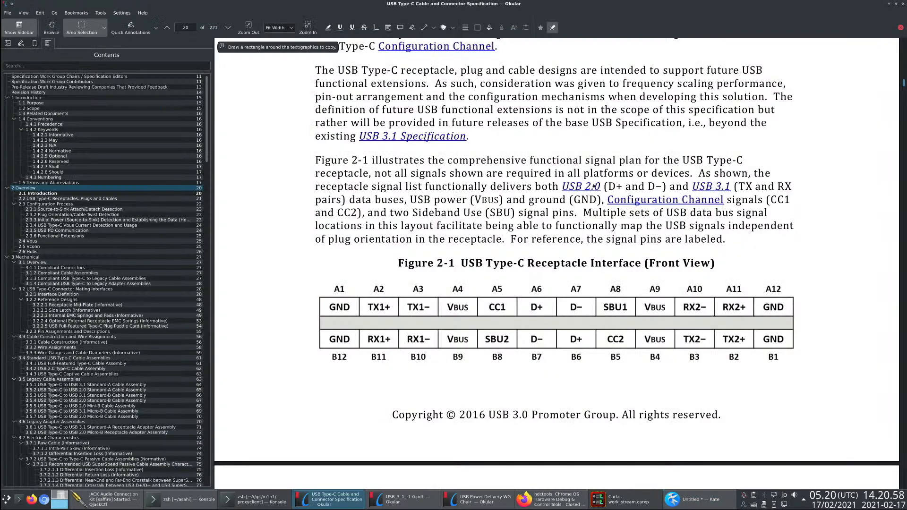
drag(364, 232, 261, 222)
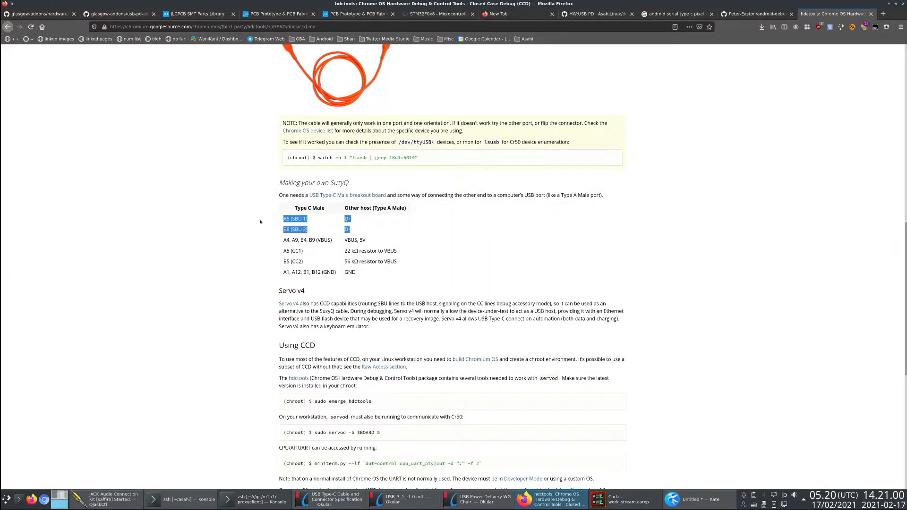
click(274, 229)
drag(367, 233, 338, 222)
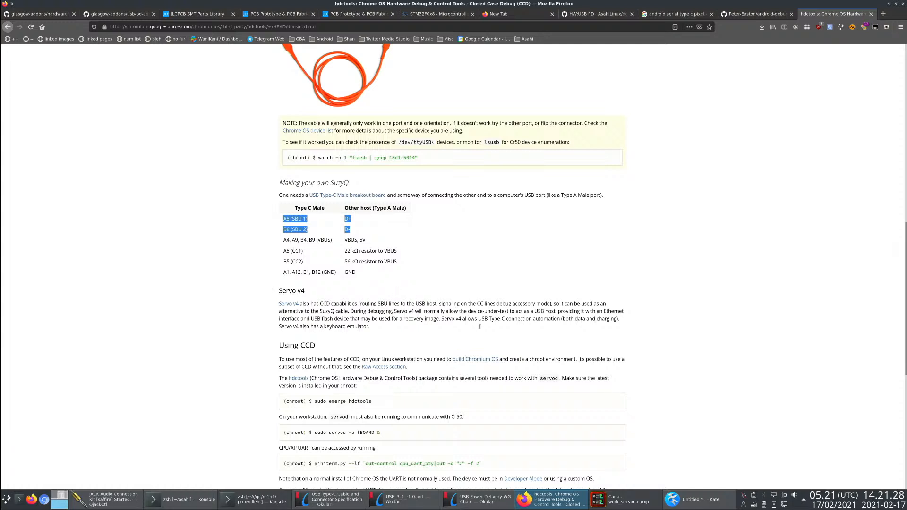
- Highlight the SBU1 and SBU2 rows of the SuzyQ table, followed by the CC1 and CC2 resistor rows and the CC1 label
click(381, 300)
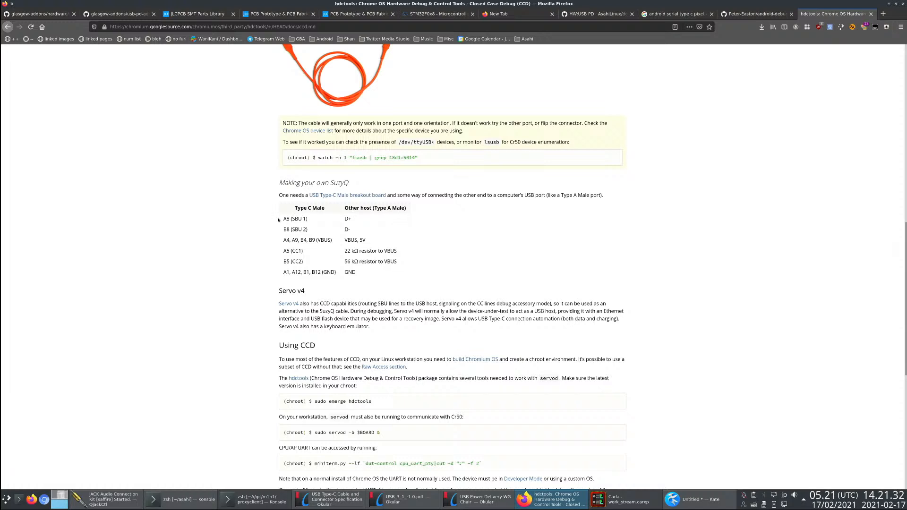
drag(279, 219, 257, 216)
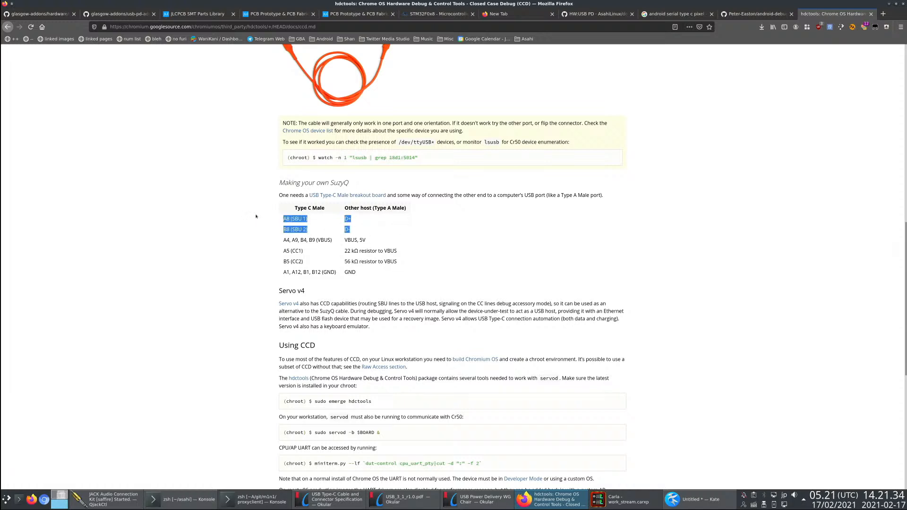
click(398, 236)
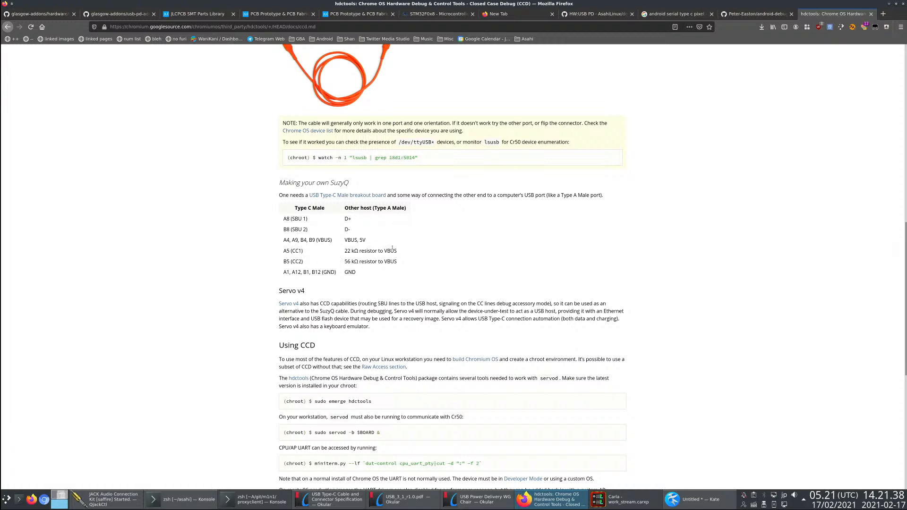
drag(399, 270, 273, 253)
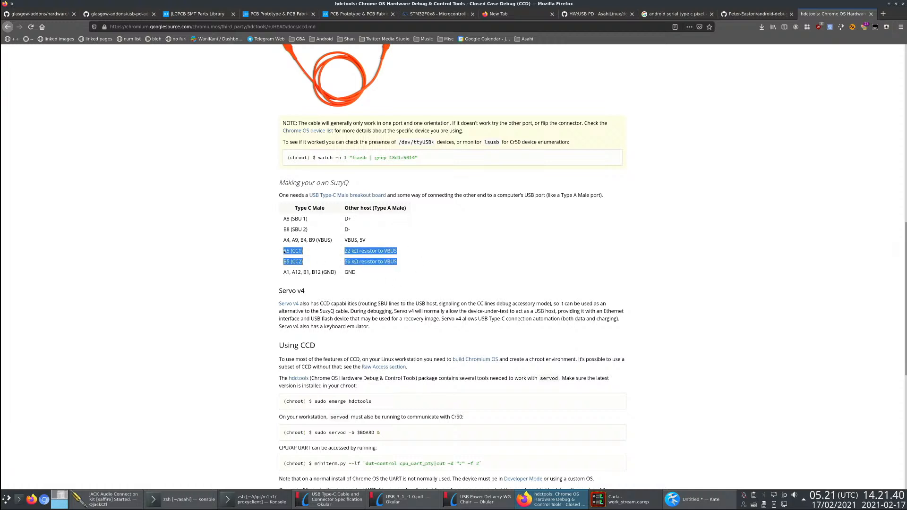
click(297, 260)
double_click(297, 253)
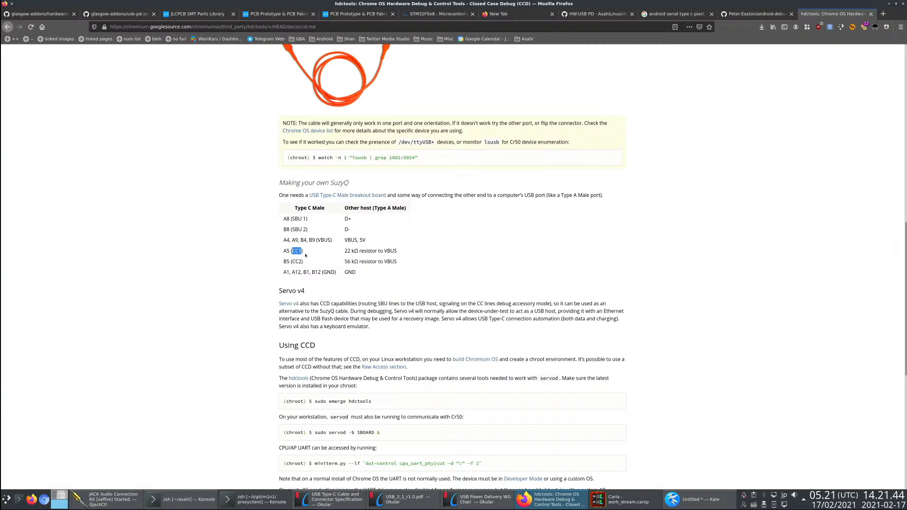
- Switch to Kate and add the list item "- different resistors on CC lines" below the 3.3V UART line
key(alt+Tab)
key(alt+Tab)
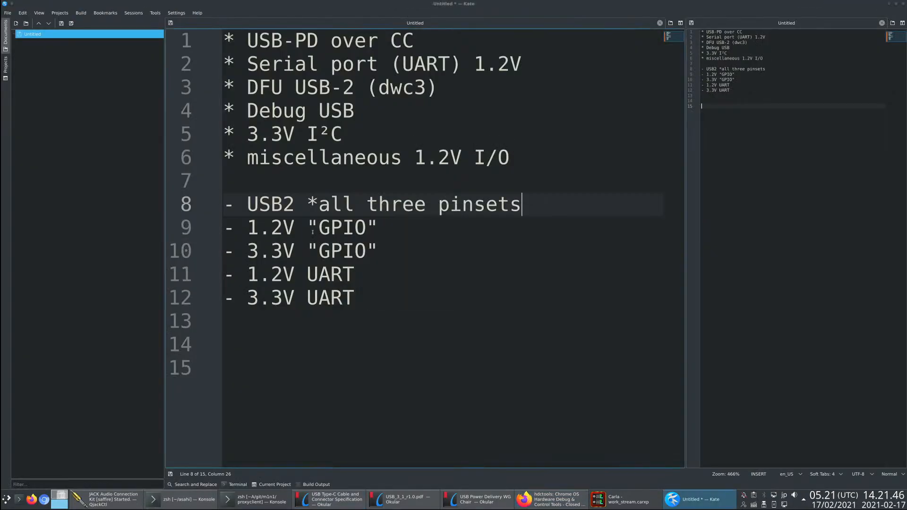
click(474, 324)
key(Tab)
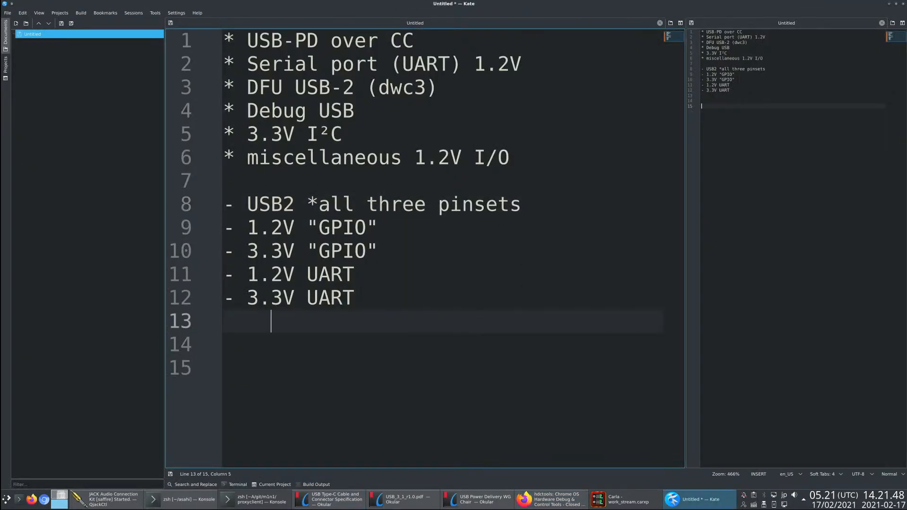
key(alt+Tab)
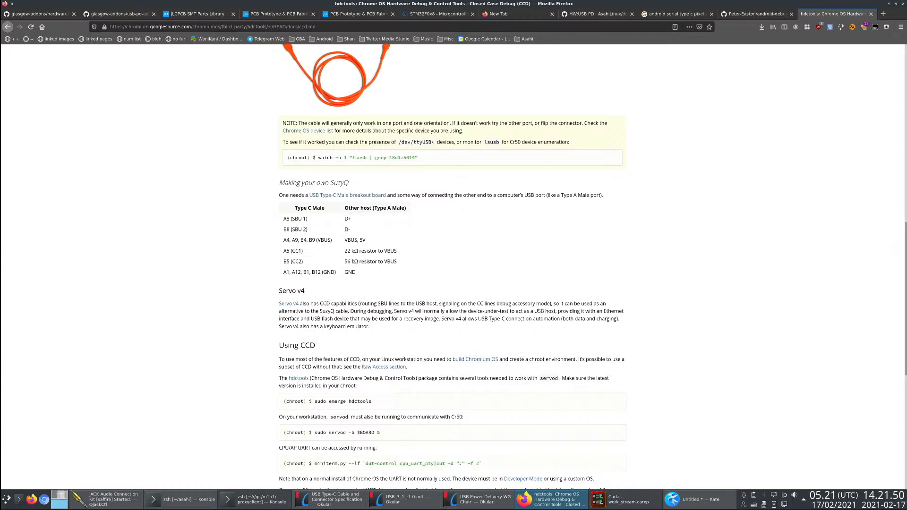
key(alt+Tab)
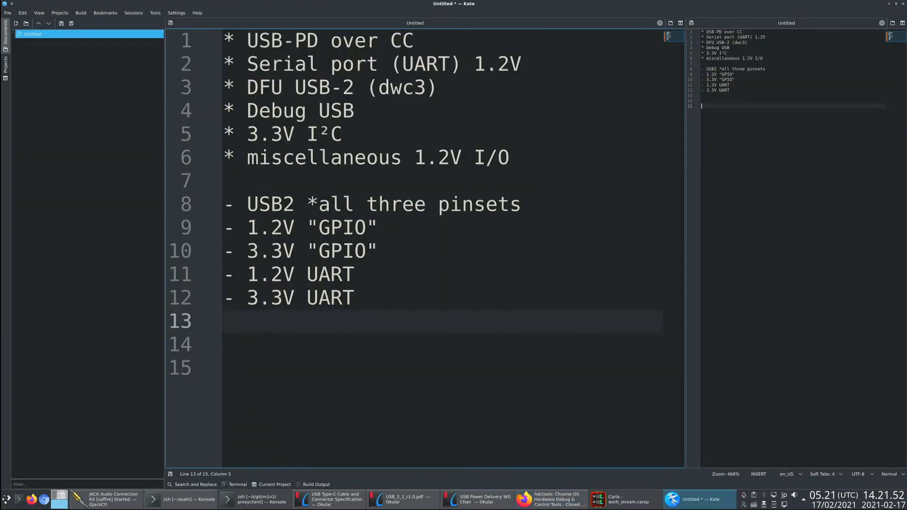
text(- different re)
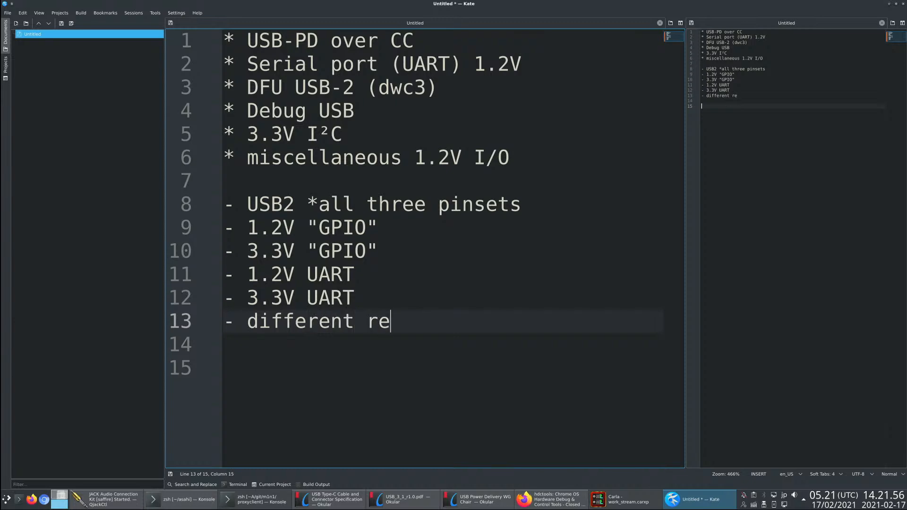
text(sistors on CC line)
key(Return)
- Look over the remaining Closed Case Debug sections around the SuzyQ table in Firefox, and open an empty tab
key(alt+Tab)
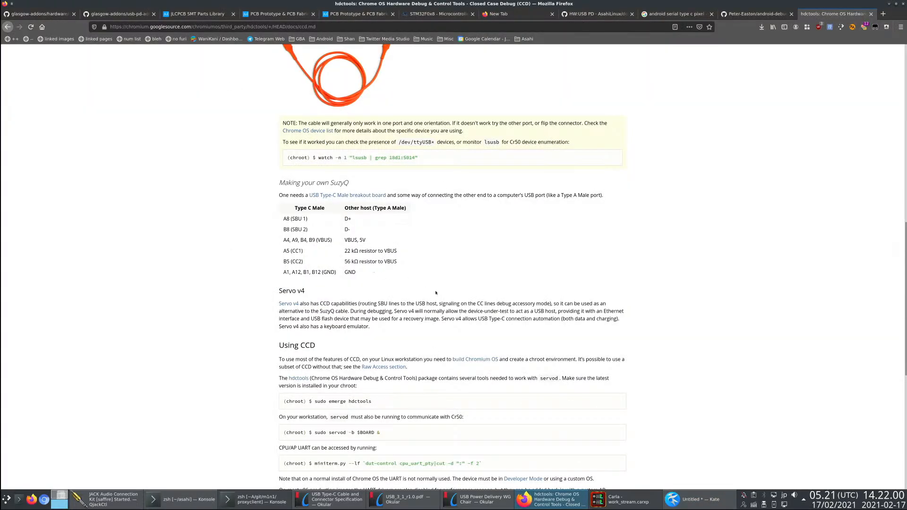
scroll(436, 293, down, 10)
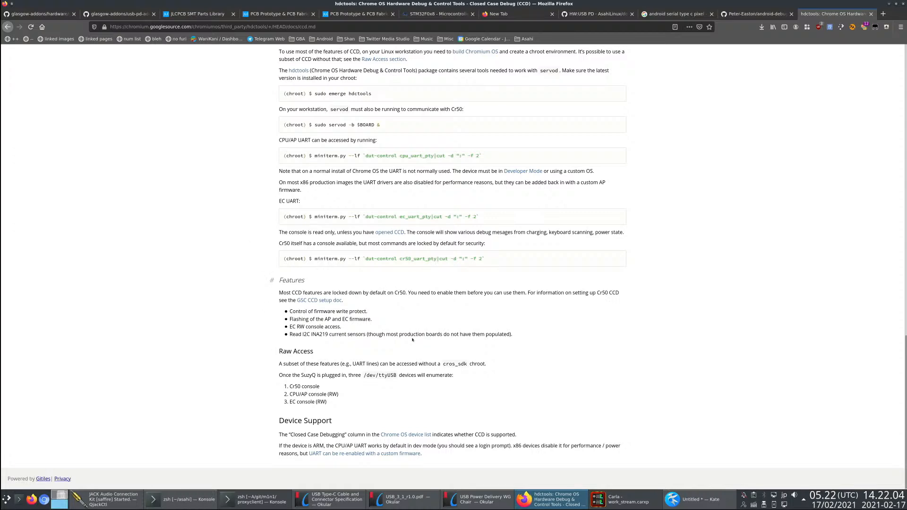
scroll(356, 340, up, 7)
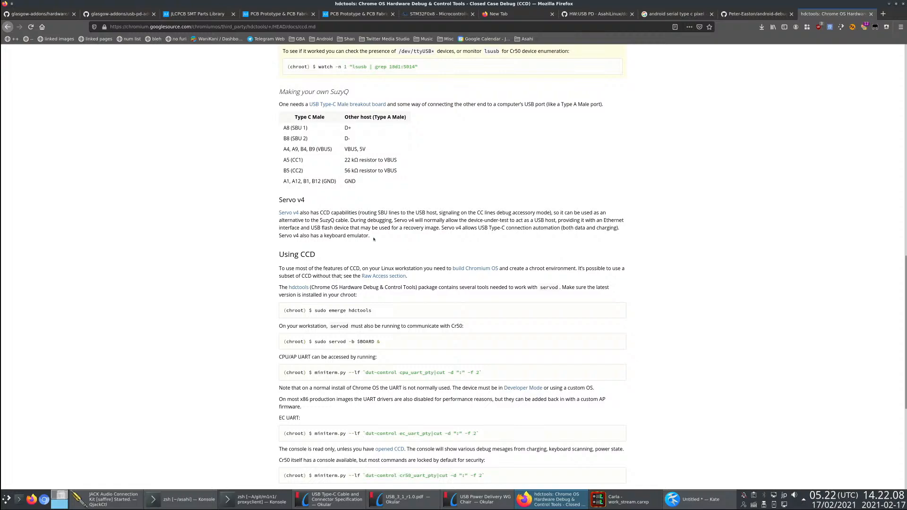
scroll(239, 267, up, 20)
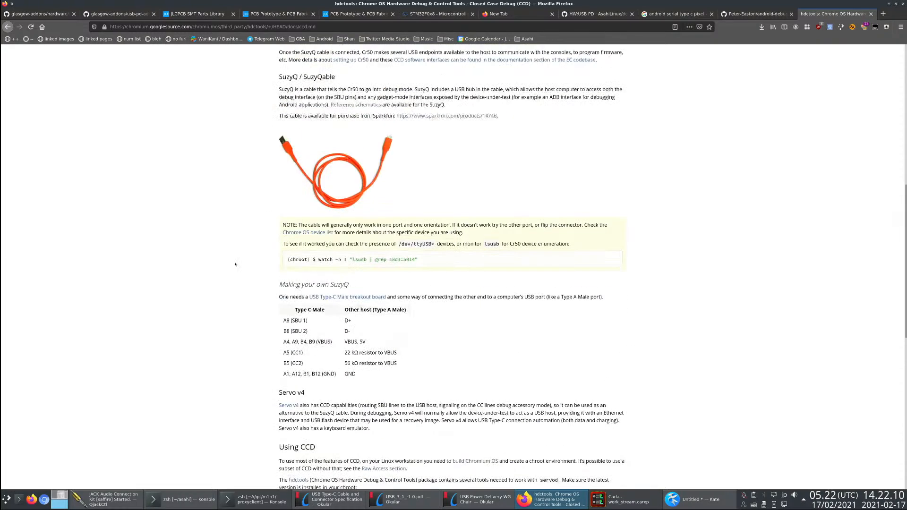
scroll(239, 267, down, 10)
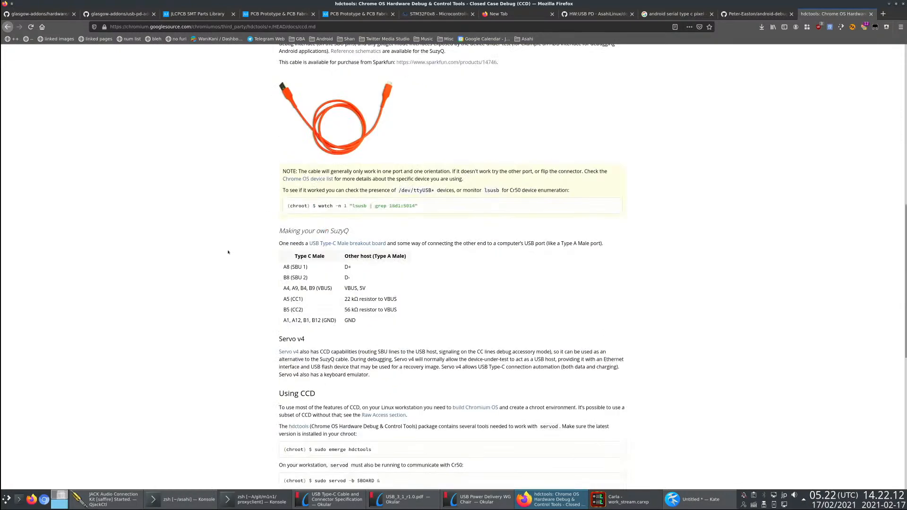
key(ctrl+t)
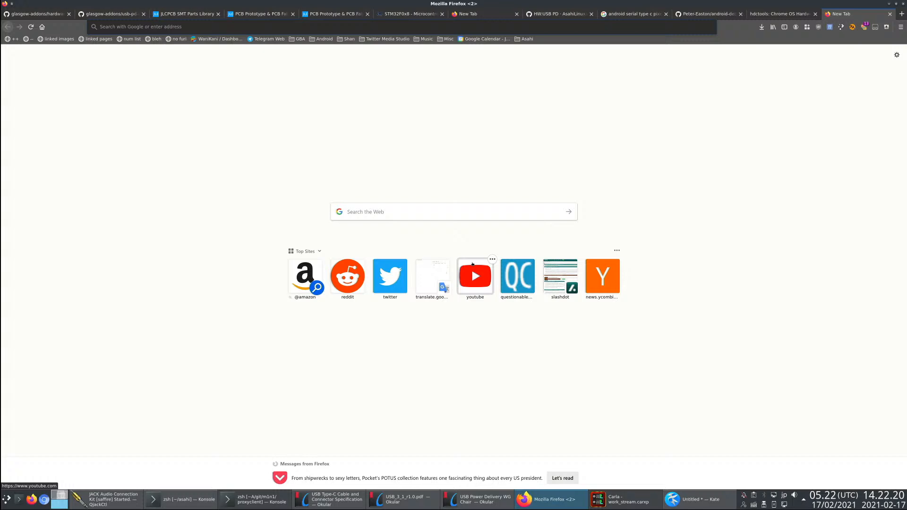
- Return to the Kate notes and highlight the 1.2V UART and 3.3V UART lines and the 1.2V value
key(alt+Tab)
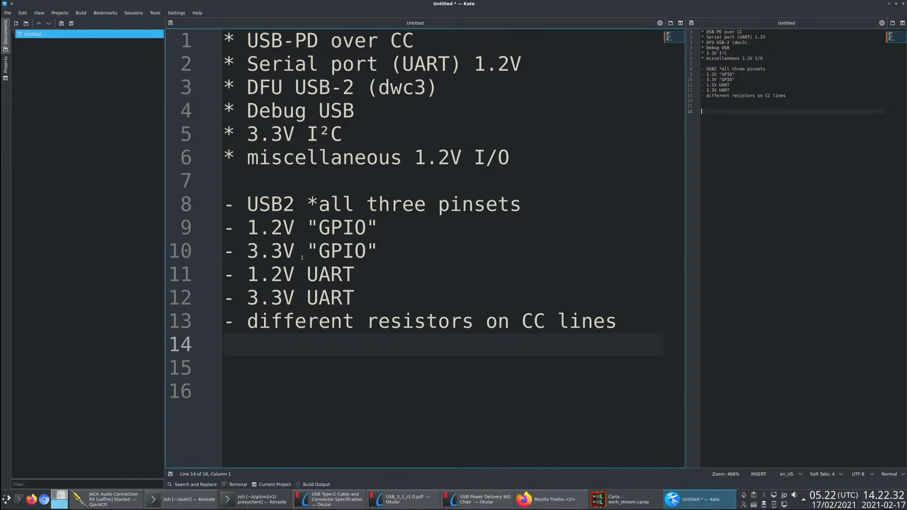
click(383, 293)
key(shift+Up)
key(shift+Home)
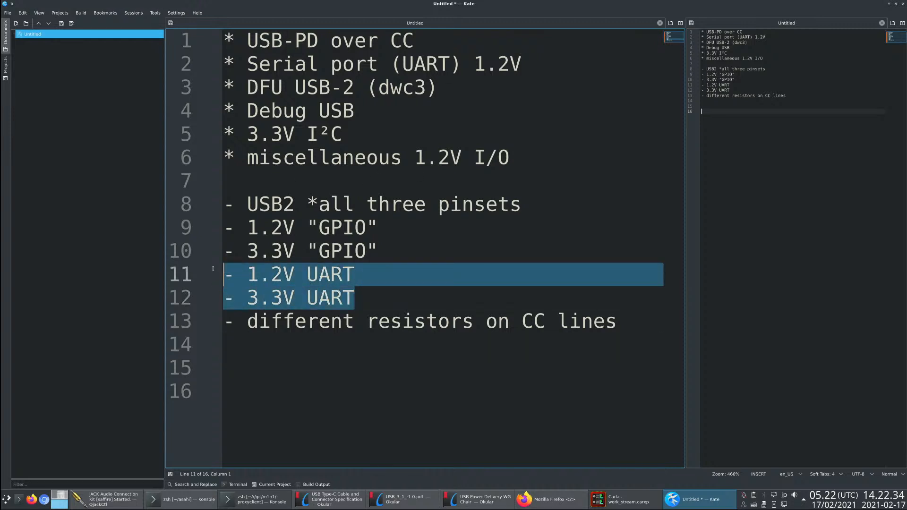
click(387, 255)
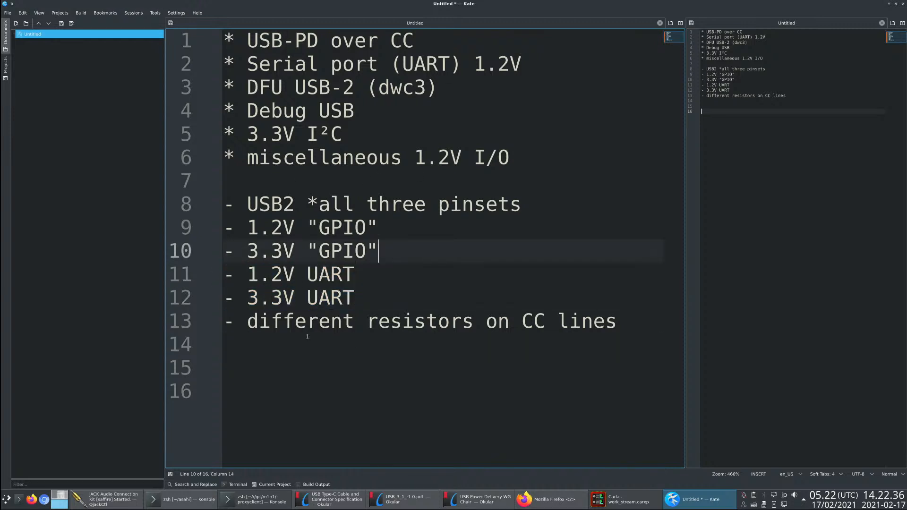
drag(365, 301, 201, 274)
click(355, 298)
click(273, 296)
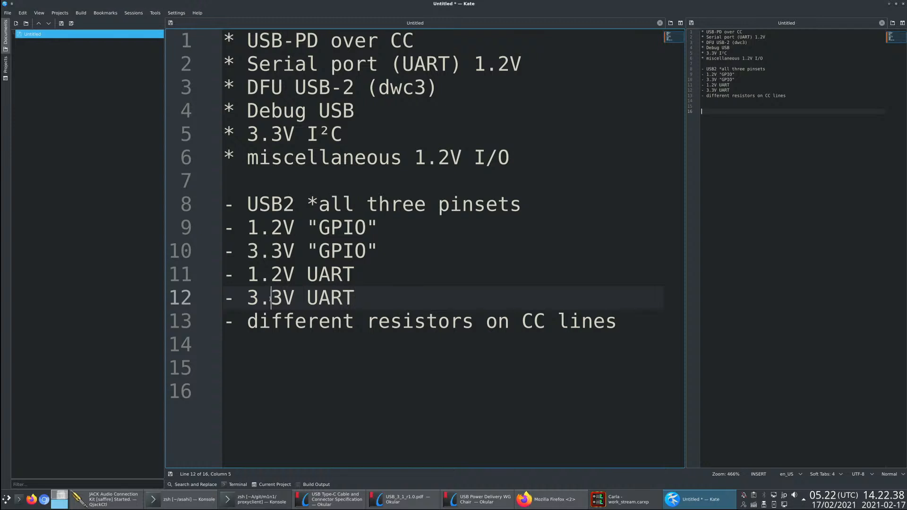
drag(247, 274, 296, 274)
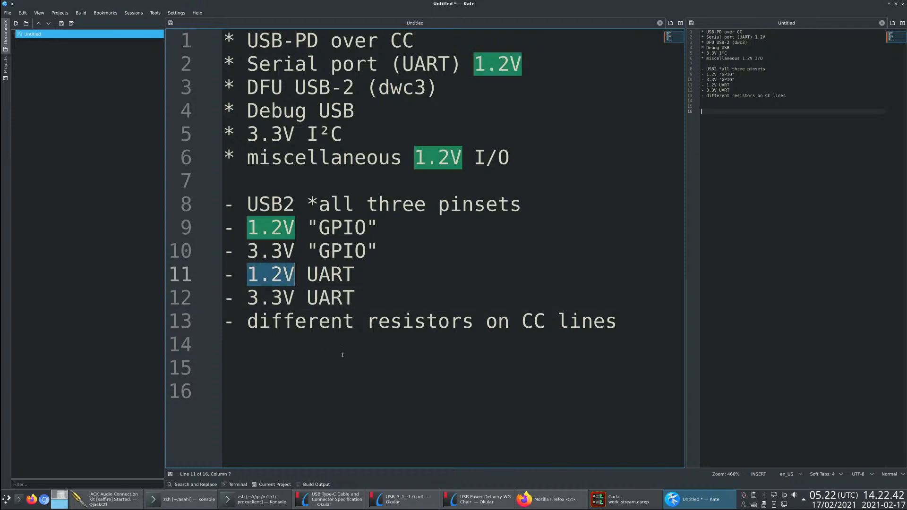
click(385, 354)
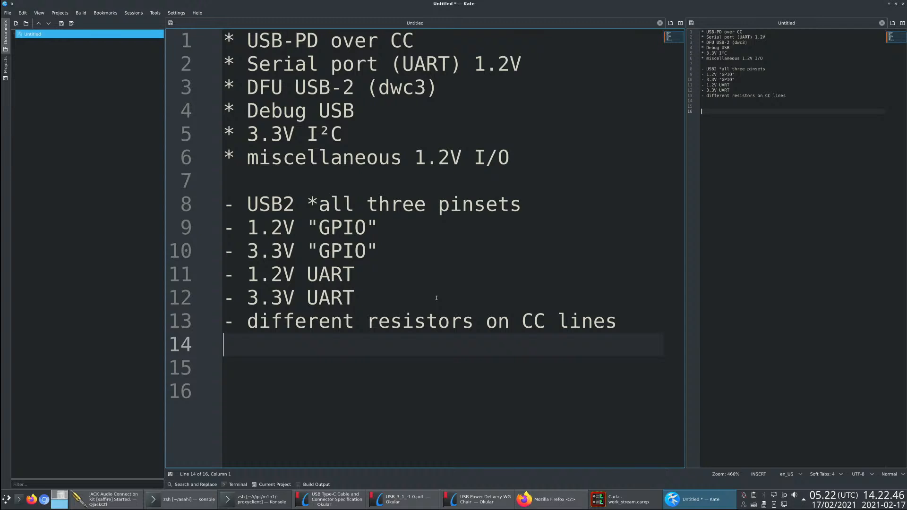
key(alt+Tab)
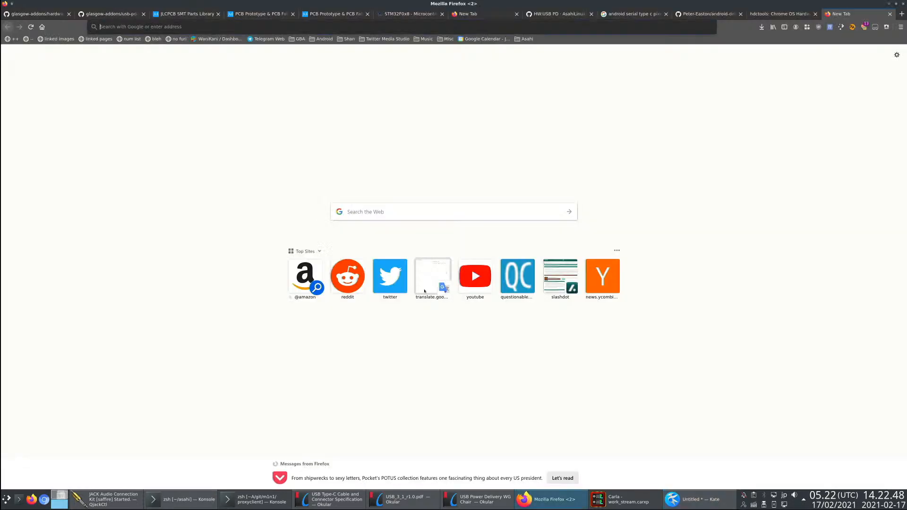
key(alt+Tab)
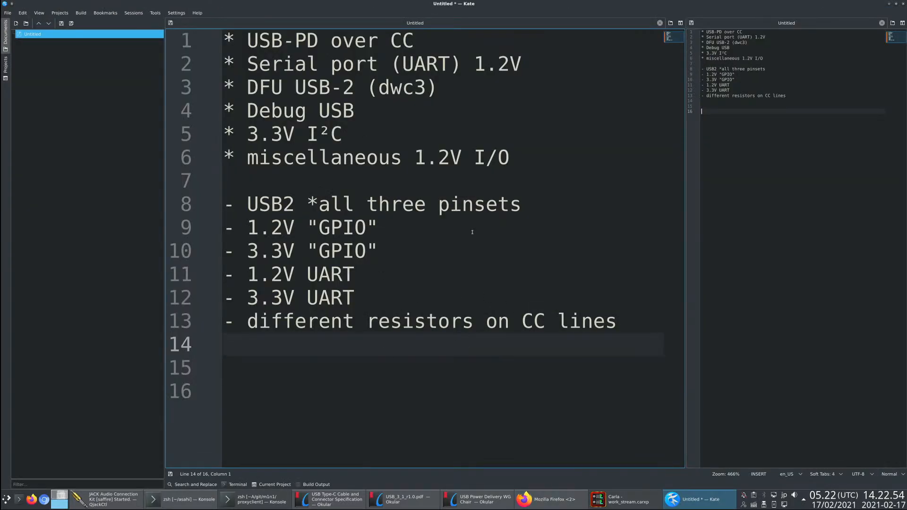
click(411, 391)
mouse_move(415, 41)
mouse_down()
mouse_move(237, 44)
mouse_move(429, 40)
mouse_up()
click(373, 340)
- Reduce the text zoom to 422% and insert the heading "## Mac requirements / pin modes" above the first list
key(ctrl+minus)
key(ctrl+Home)
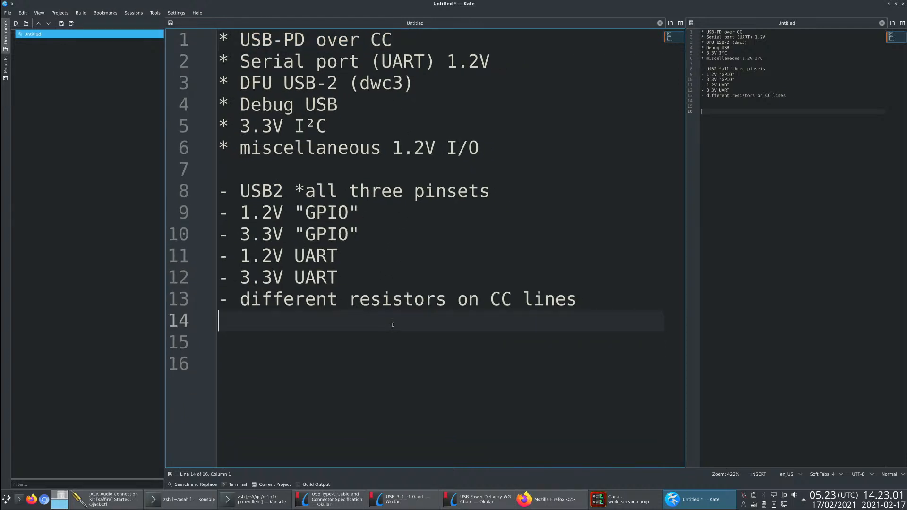
key(Return)
key(Up)
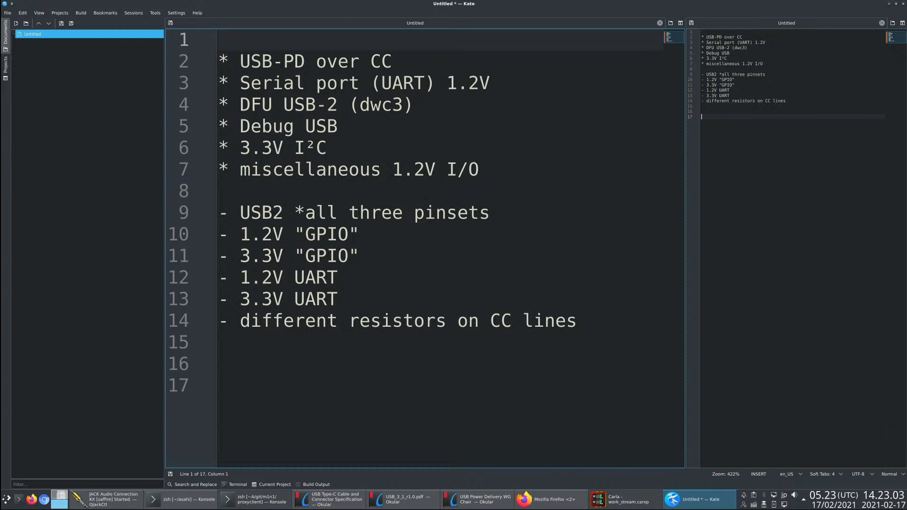
text(## Mac )
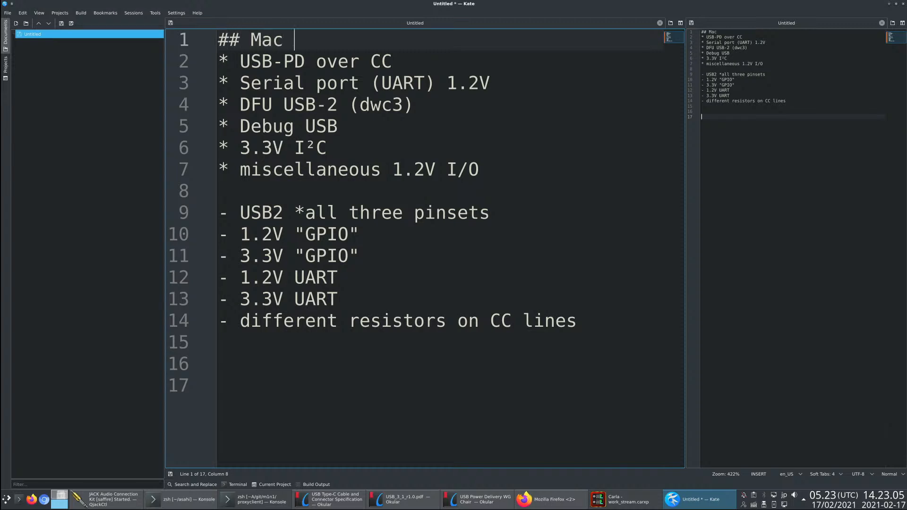
text(requirementrs)
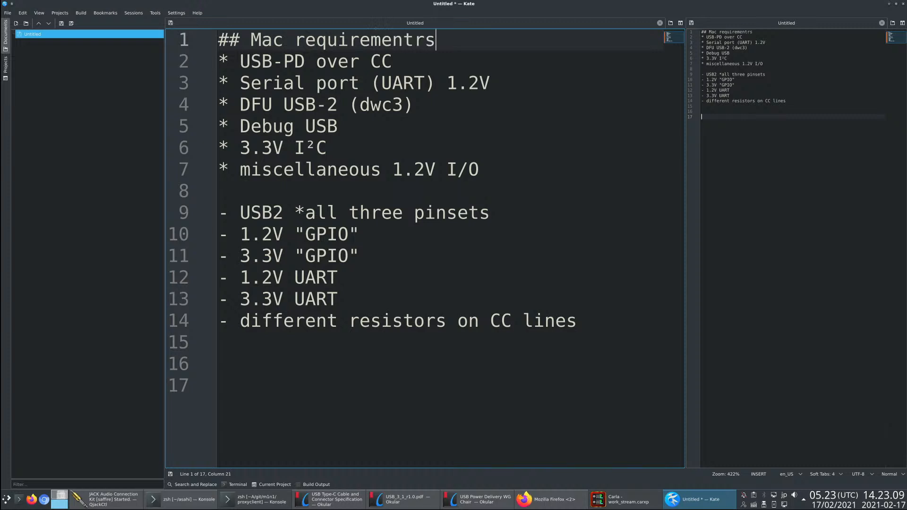
key(BackSpace)
key(BackSpace)
text(s / pin modes)
- Insert the heading "## Pin features" above the USB2 line of the second list
key(Down)
key(Down)
key(Down)
key(Down)
key(Down)
key(Down)
key(Down)
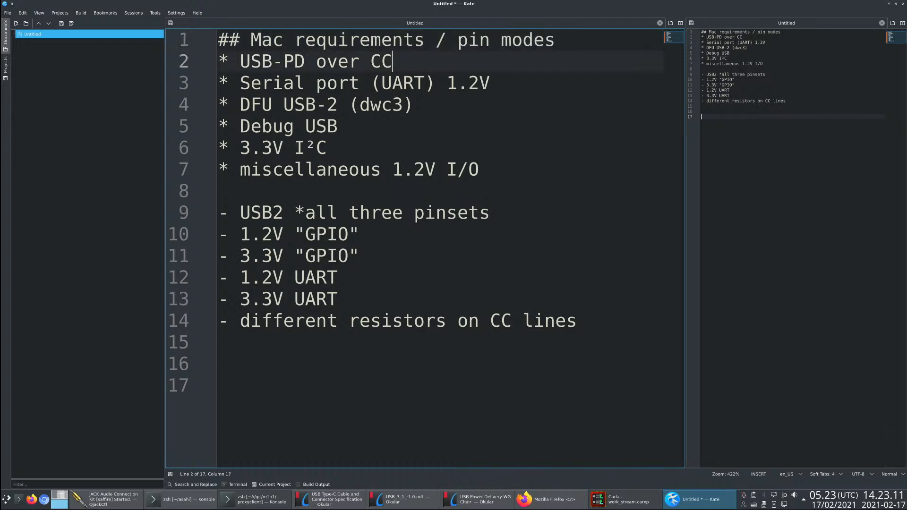
key(Return)
text(## Pin features)
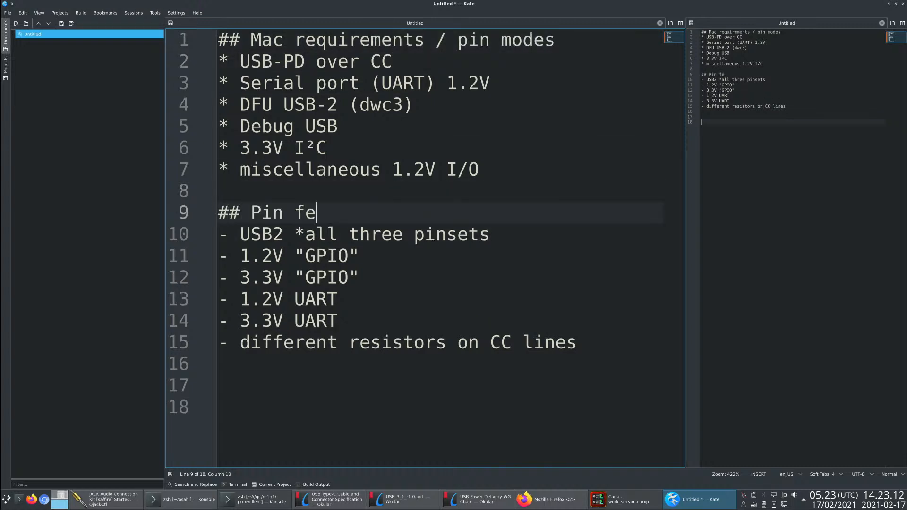
key(Down)
key(Down)
key(Down)
key(Down)
key(Down)
key(Down)
key(Down)
key(Down)
key(Down)
key(Up)
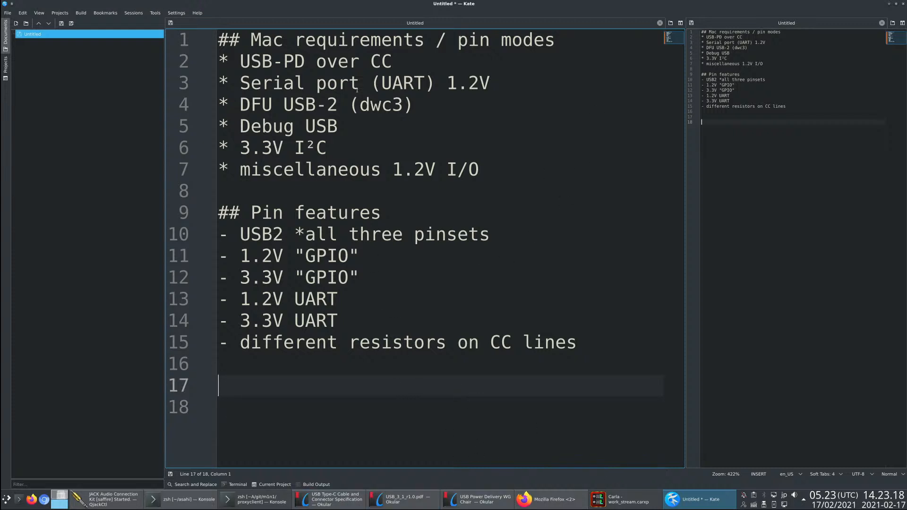
drag(233, 58, 306, 62)
click(359, 299)
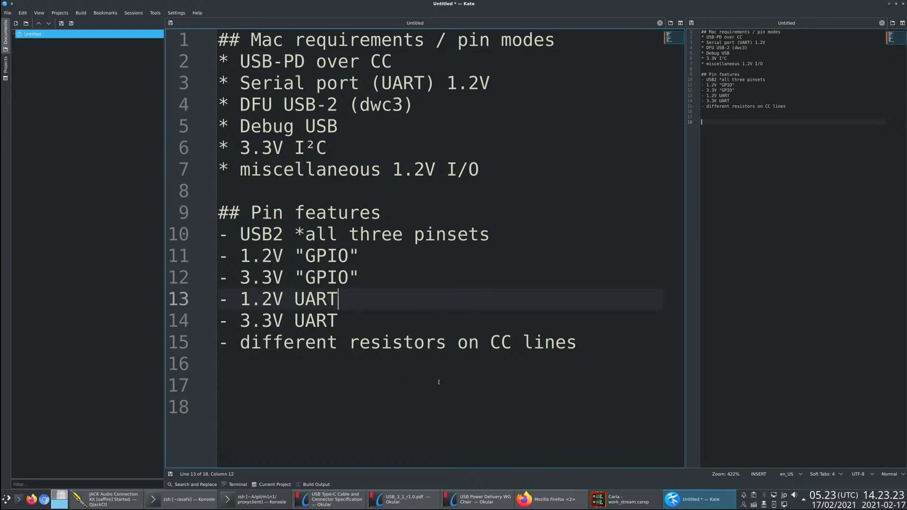
- Switch to the Konsole terminal with the proxyclient session and change into the asahi/hardware/datasheets directory
click(258, 500)
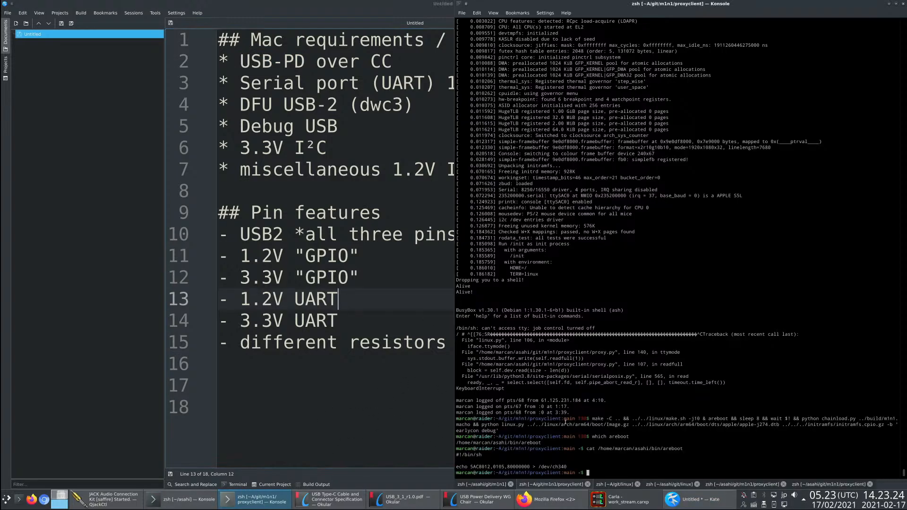
text(cd)
key(Return)
text(cd asahi/)
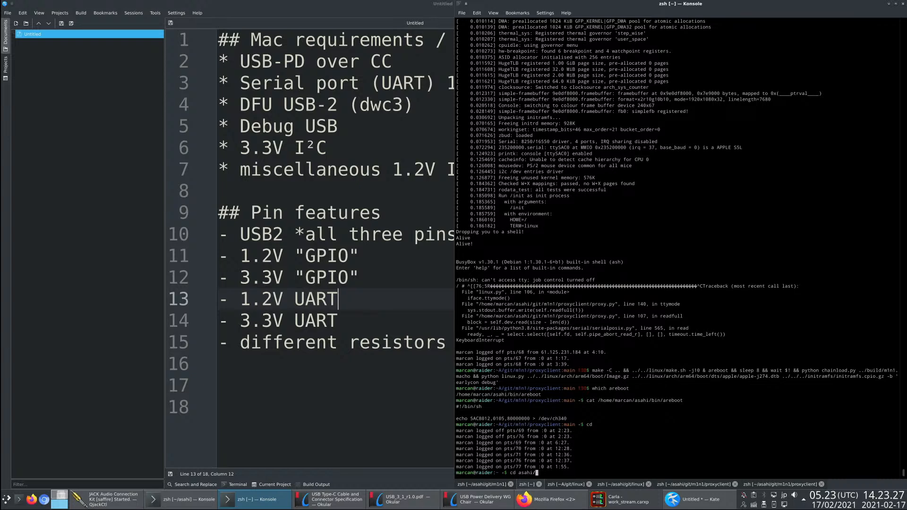
key(Return)
text(cd )
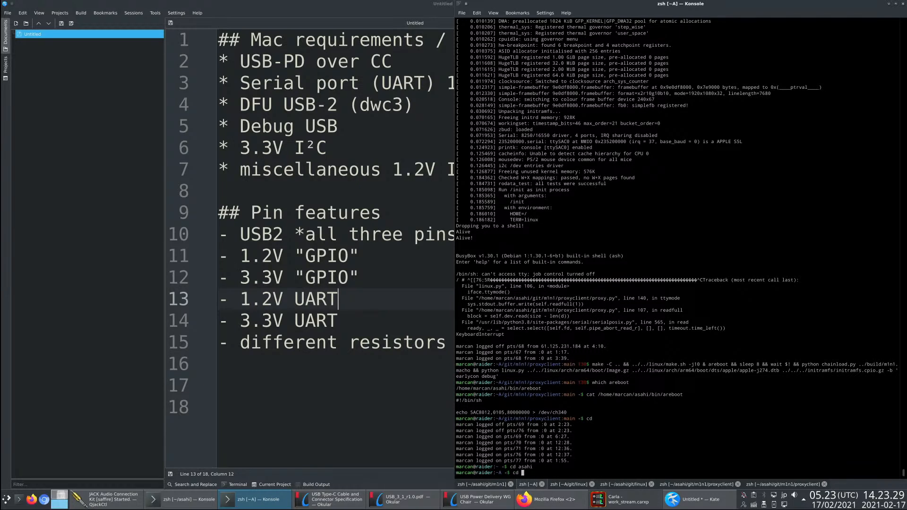
text(hardware/datasheets)
key(Return)
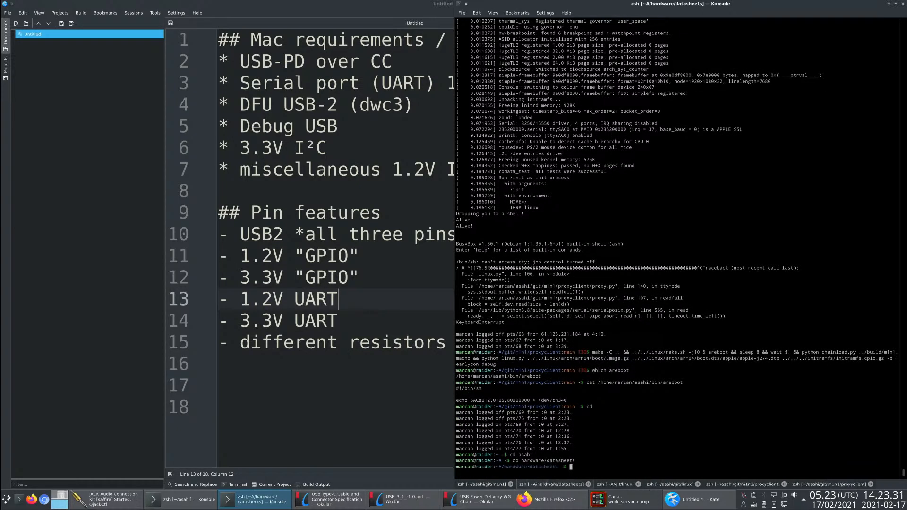
- List the datasheets directory and move FUSB302-D.PDF from its parent folder into it
text(stufu okular)
key(Return)
text(l)
key(Return)
text(mv ../)
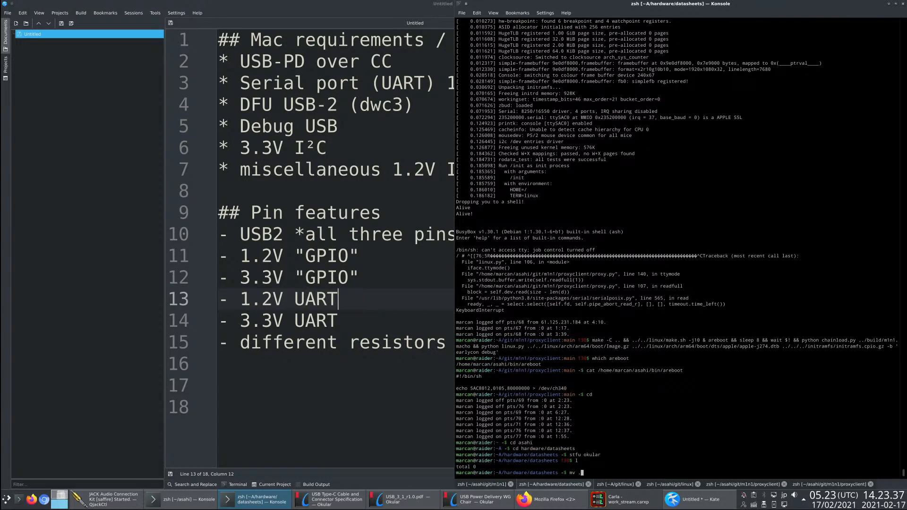
key(Tab)
- Open FUSB302-D.PDF in Okular with the command "stfu okular FUSB302-D.PDF" and go to its first page
key(Tab)
key(Tab)
text(.)
key(Return)
text(stfu)
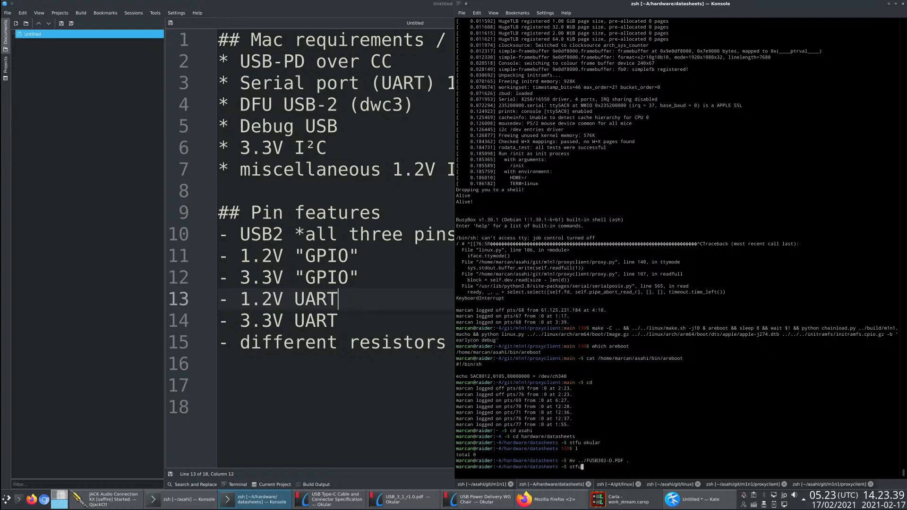
text( okular)
key(Tab)
key(Return)
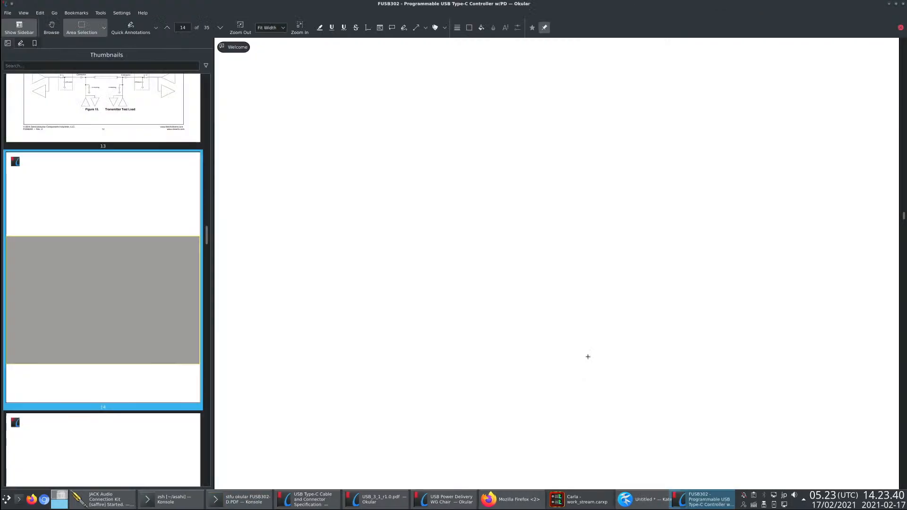
scroll(161, 283, up, 10)
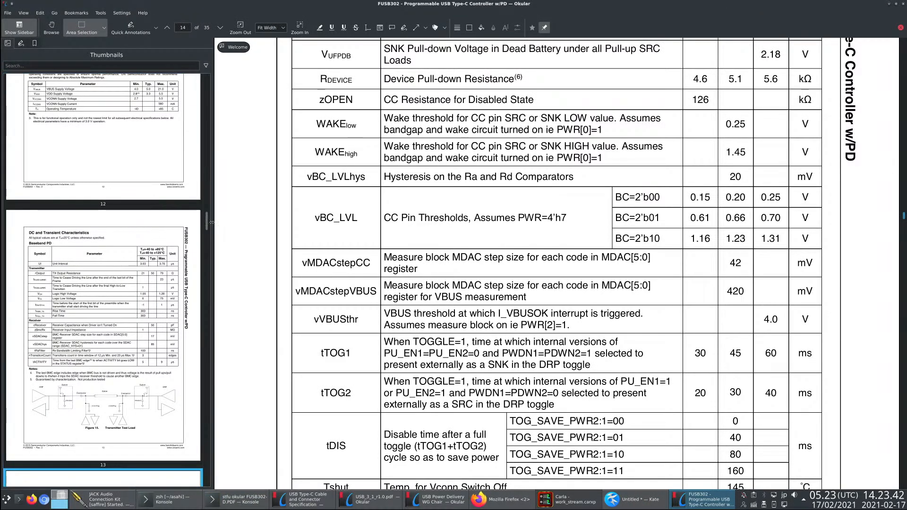
drag(208, 218, 209, 85)
click(161, 160)
scroll(441, 335, up, 5)
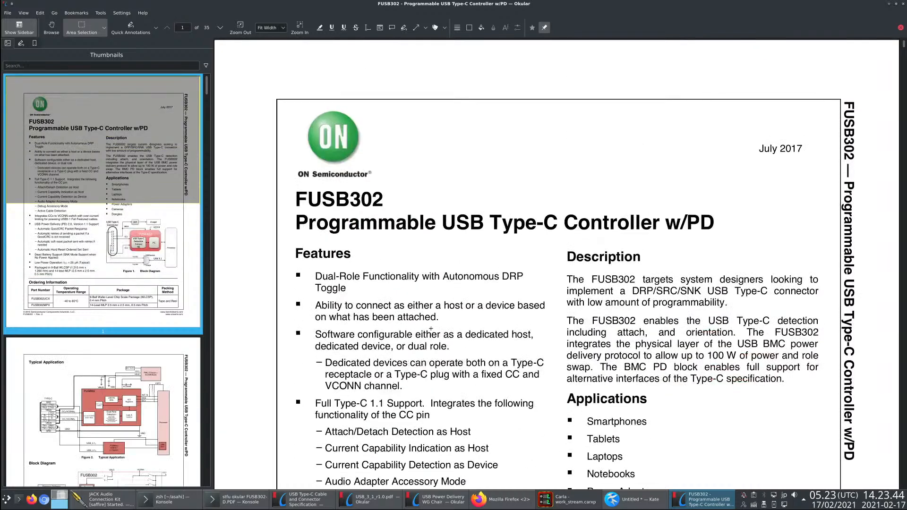
- Look over the FUSB302 feature list, the typical application circuit and the functional block diagram on the first two pages
scroll(441, 334, down, 3)
scroll(441, 335, down, 3)
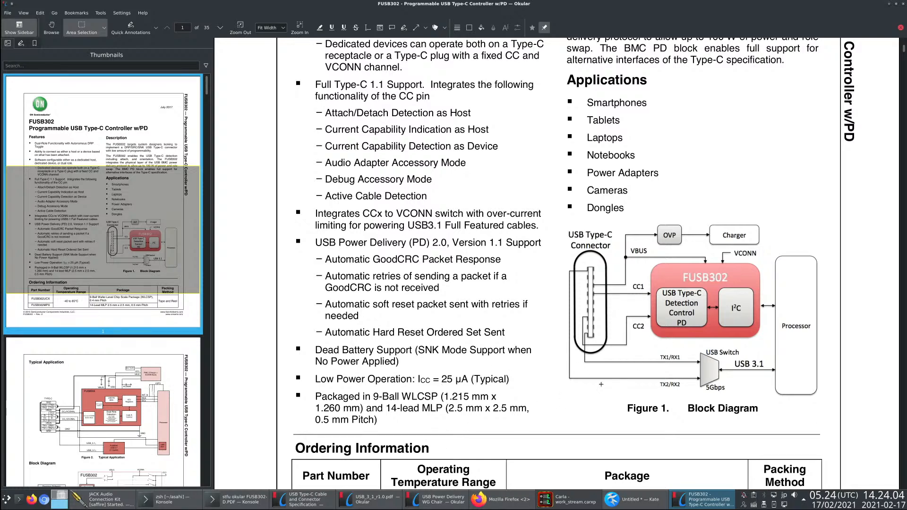
scroll(591, 215, down, 10)
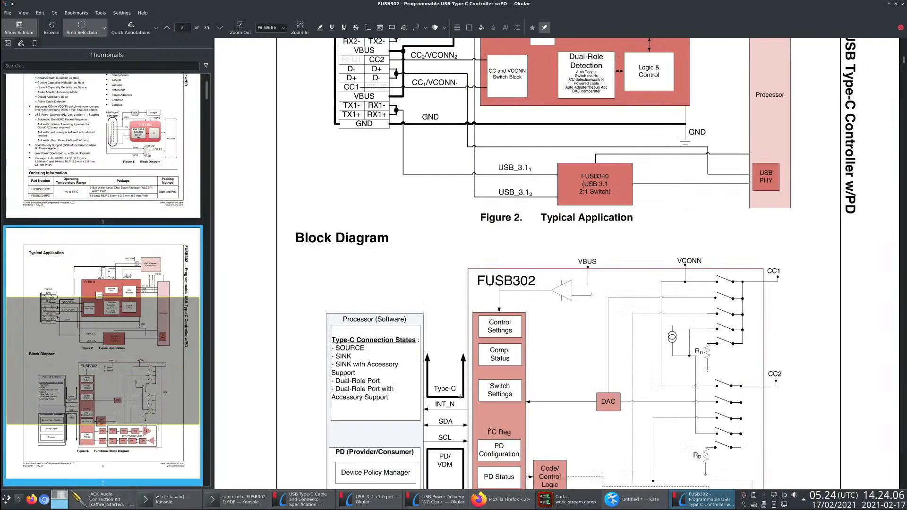
scroll(362, 351, up, 2)
scroll(362, 352, up, 2)
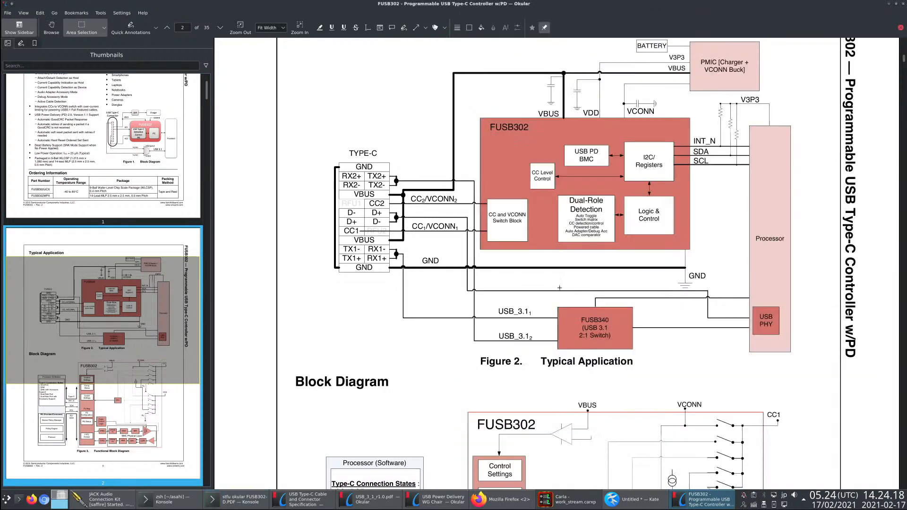
scroll(494, 315, down, 10)
scroll(523, 280, up, 2)
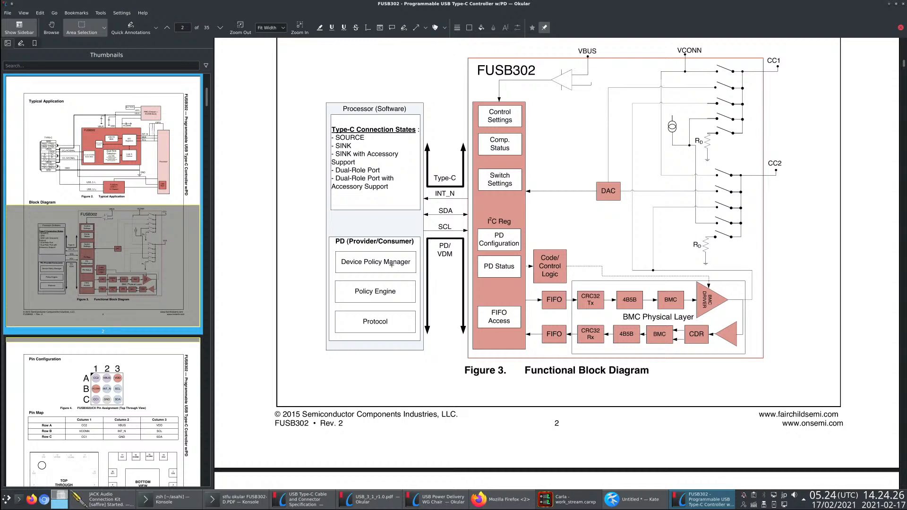
- Switch to Firefox and search the web for FUSB302B in a new tab
key(alt+Tab)
key(alt+Tab)
key(alt+Tab)
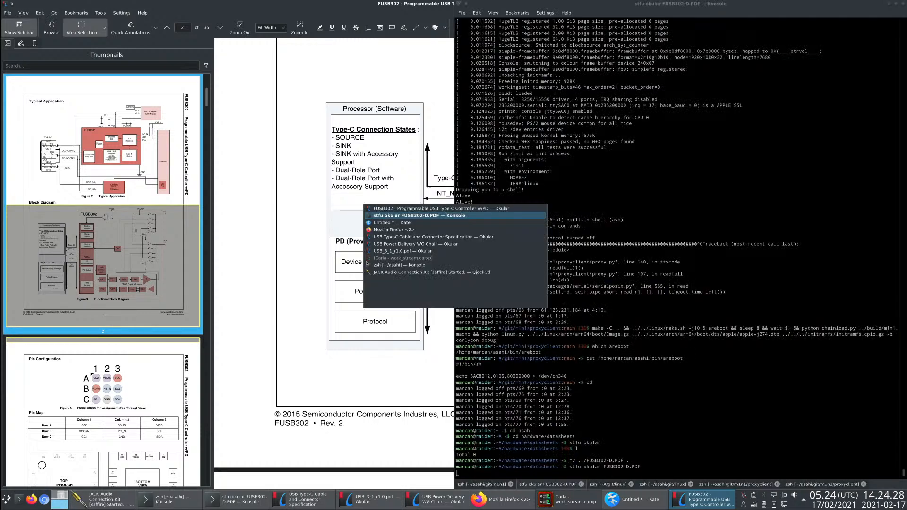
key(ctrl+t)
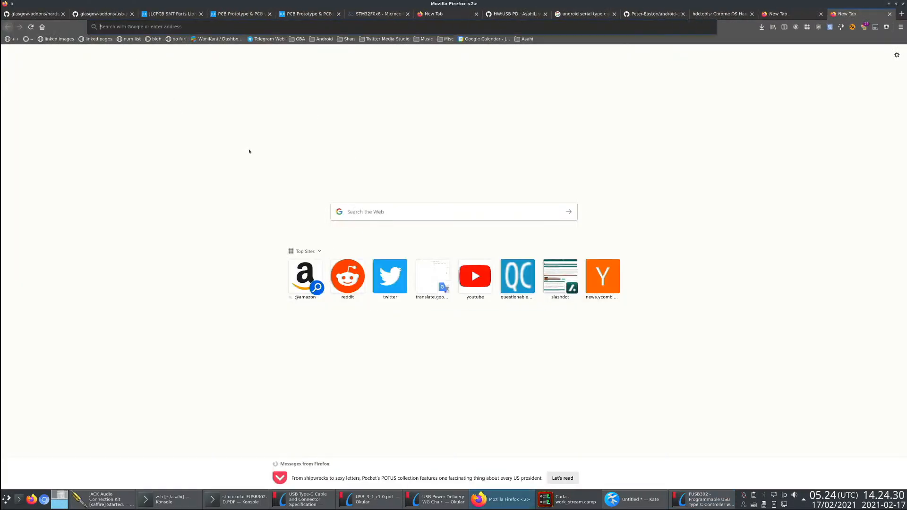
text(FUSB302)
click(250, 150)
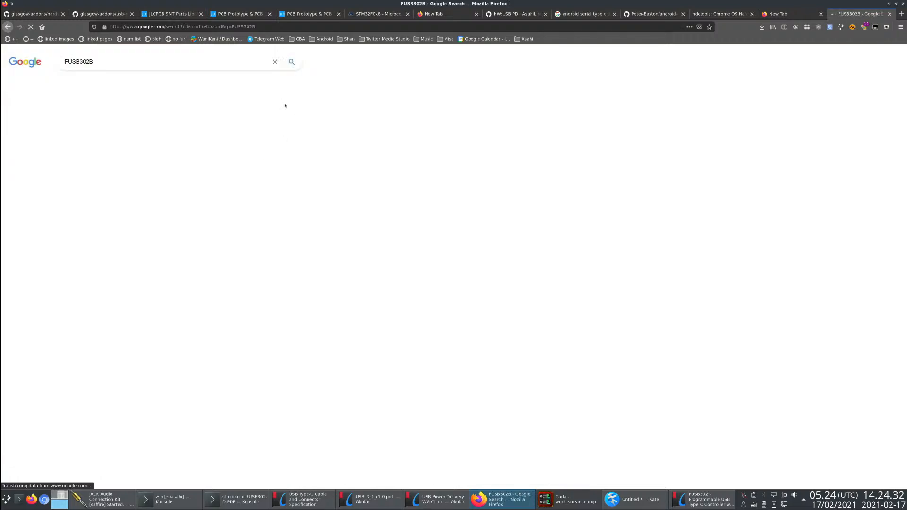
- Open the ON Semiconductor FUSB302B product page, download its datasheet and open FUSB302B-D.PDF
middle_click(147, 279)
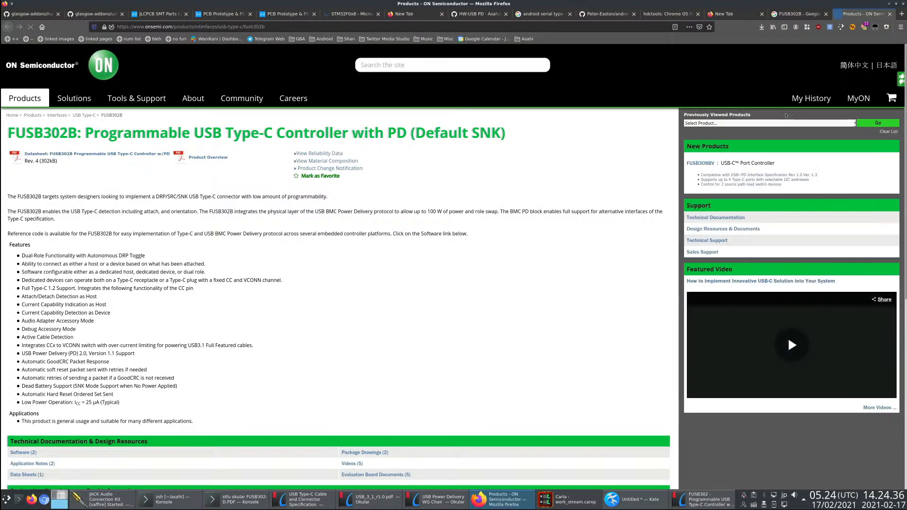
click(109, 154)
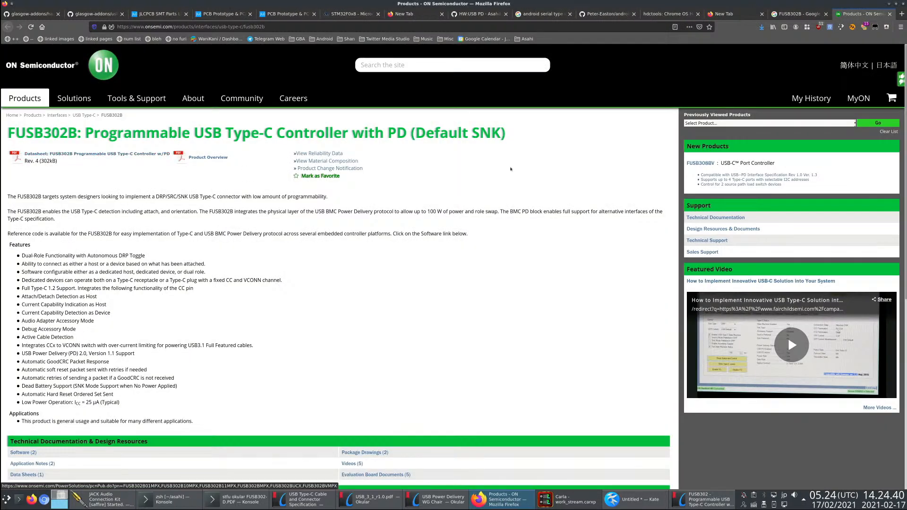
click(762, 27)
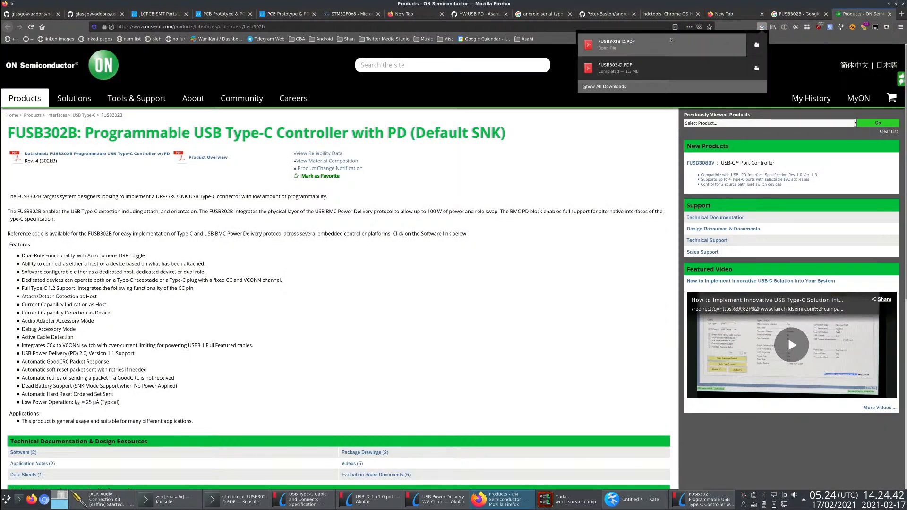
click(704, 38)
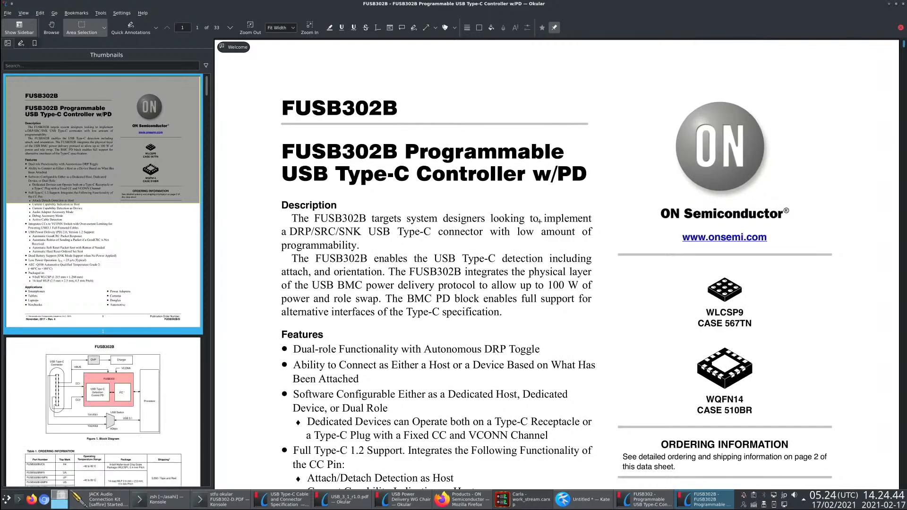
- Return the FUSB302 datasheet to its start and compare its title page with that of the FUSB302B datasheet
key(alt+Tab)
key(alt+Tab)
key(ctrl+Home)
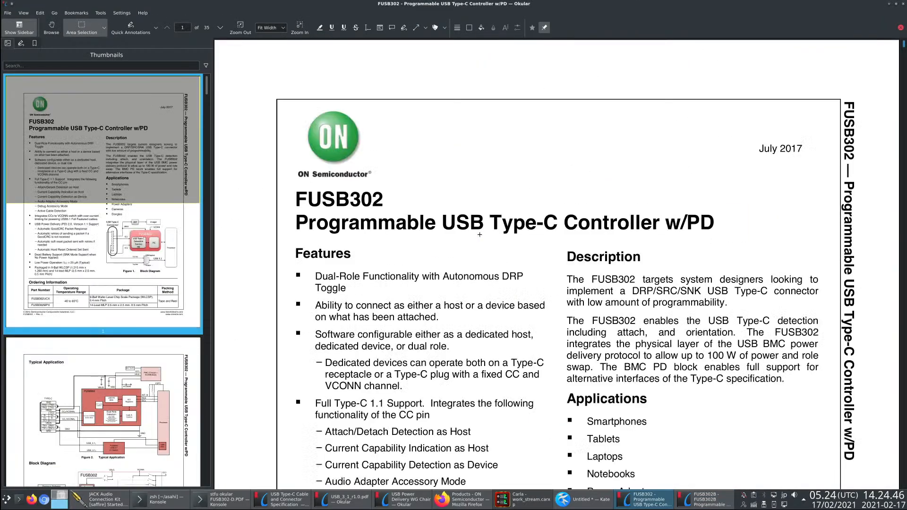
key(alt+Tab)
key(alt+Tab)
key(alt+Tab)
key(alt+Tab)
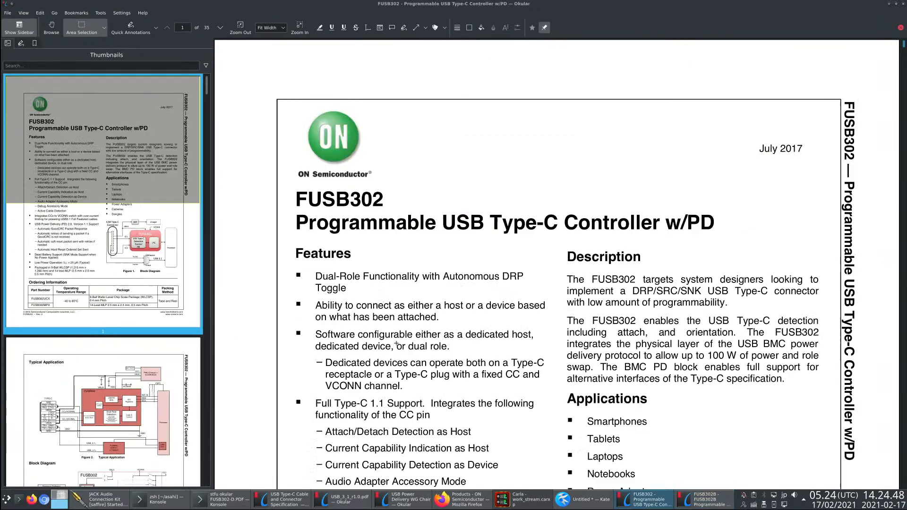
- Compare the Features lists on the first pages of the FUSB302 and FUSB302B datasheets
scroll(398, 358, down, 2)
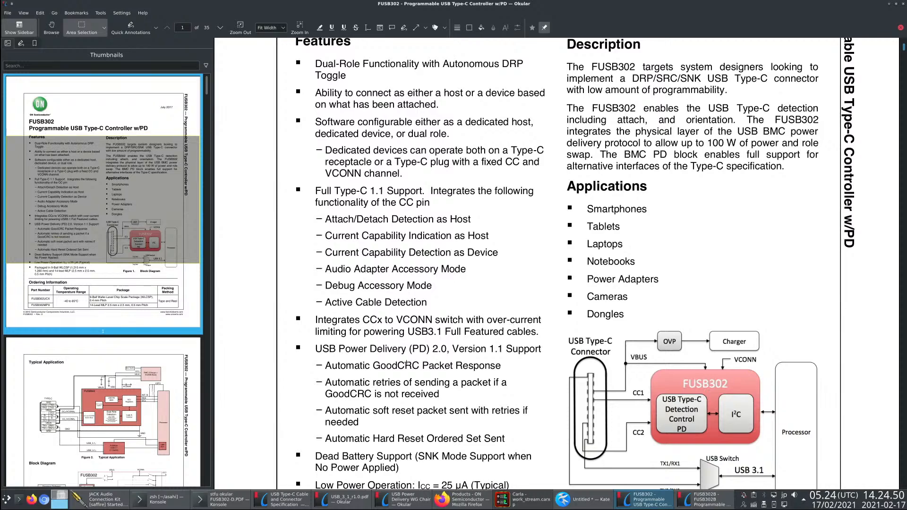
scroll(405, 363, up, 1)
scroll(490, 356, down, 1)
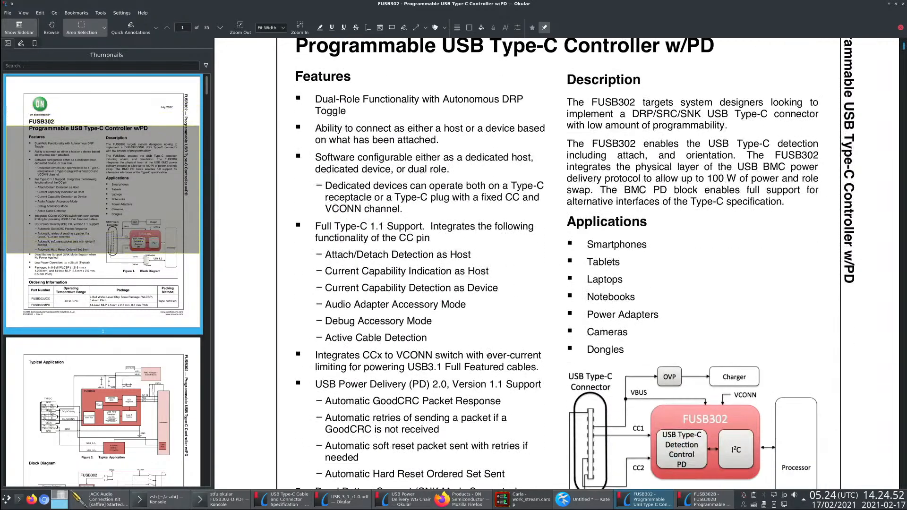
key(alt+Tab)
scroll(433, 353, down, 3)
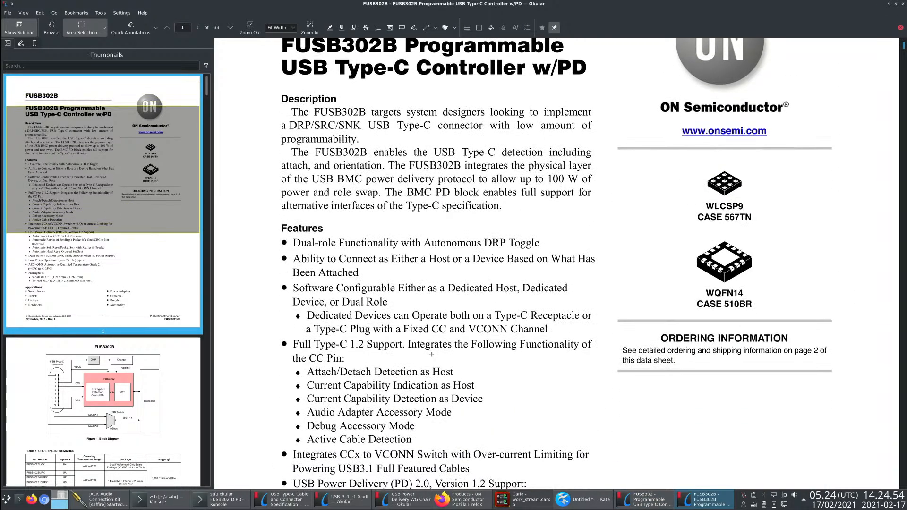
key(alt+Tab)
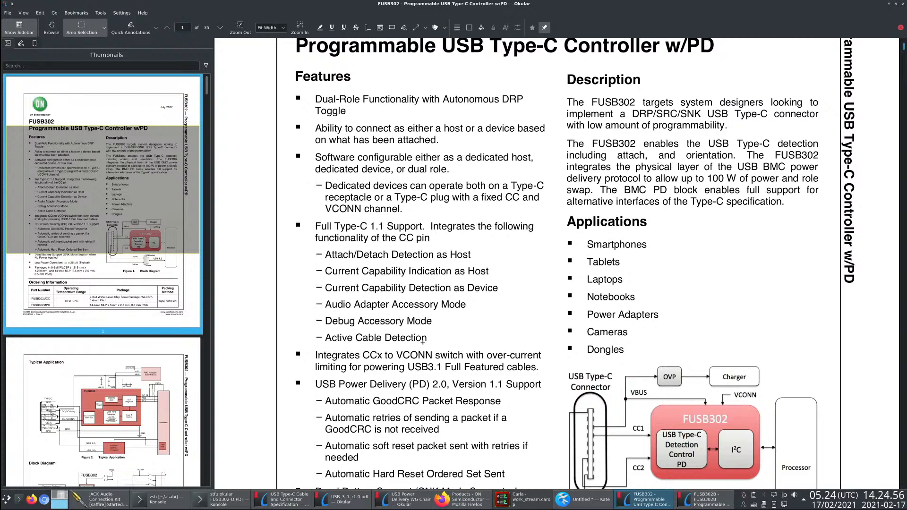
key(alt+Tab)
key(alt+Tab)
key(alt+Tab)
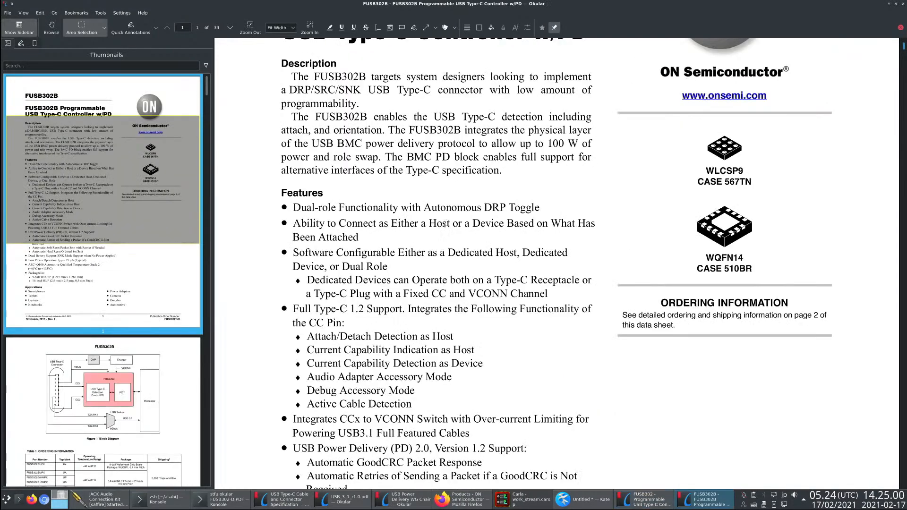
scroll(442, 298, up, 4)
scroll(446, 289, down, 3)
scroll(446, 290, down, 2)
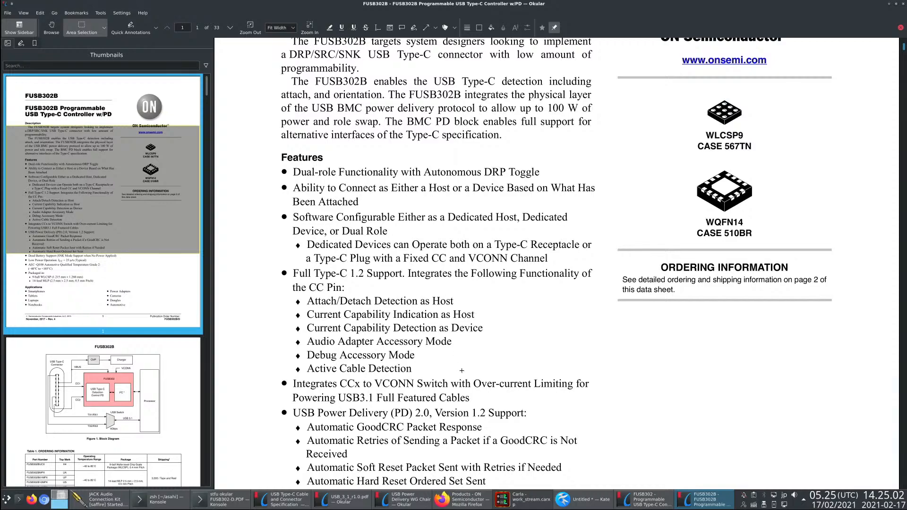
scroll(420, 397, down, 4)
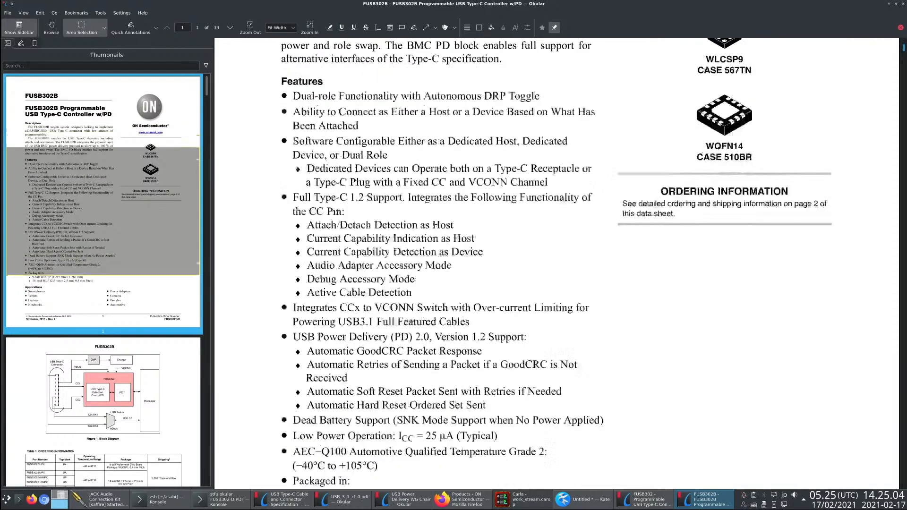
- Compare the power delivery and packaging entries of both datasheets, and examine the FUSB302B ordering table and block diagrams
key(alt+Tab)
scroll(520, 283, down, 8)
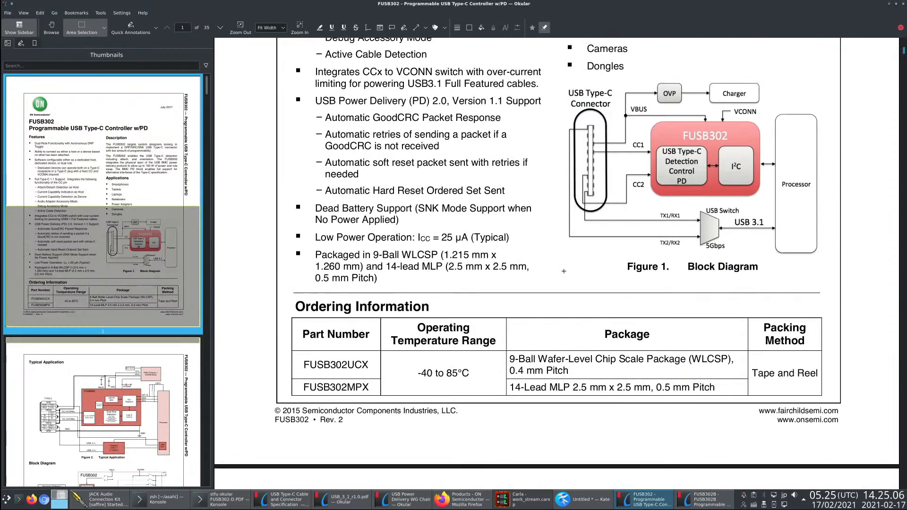
scroll(512, 281, up, 1)
scroll(511, 281, up, 5)
key(alt+Tab)
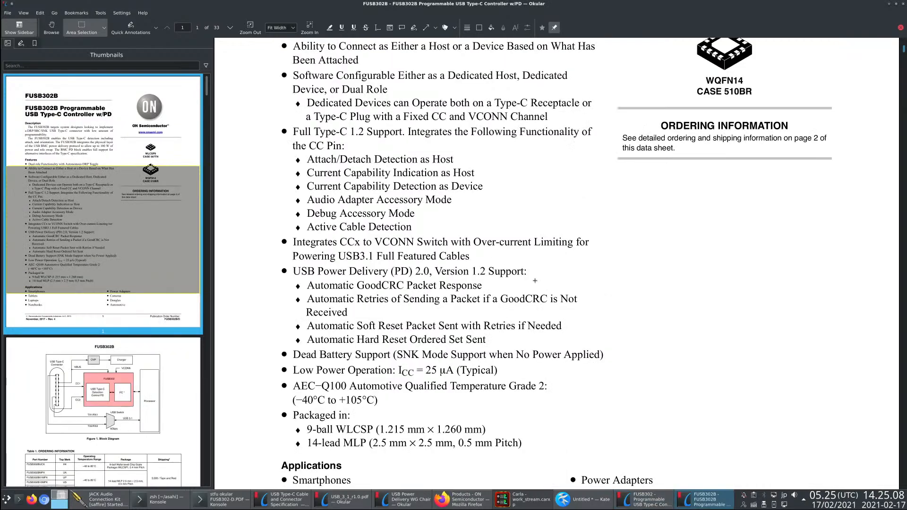
scroll(396, 284, down, 12)
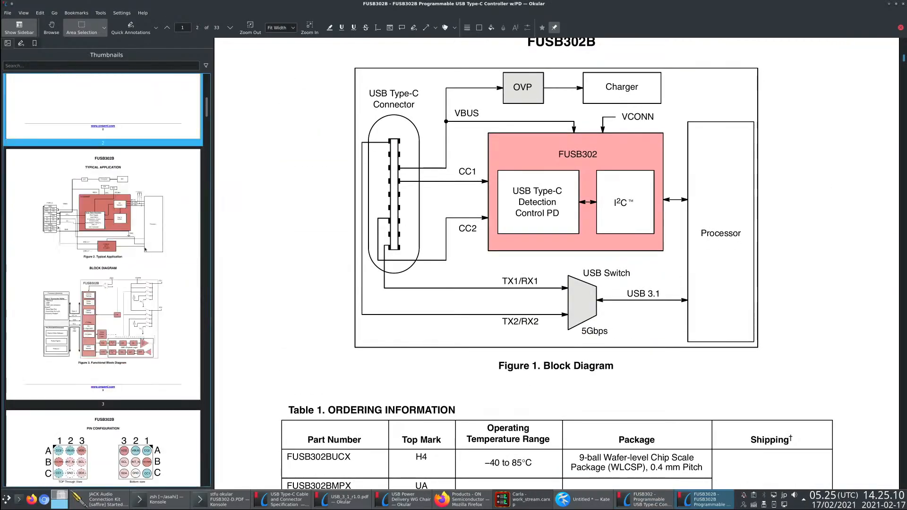
scroll(273, 278, down, 20)
scroll(272, 278, up, 9)
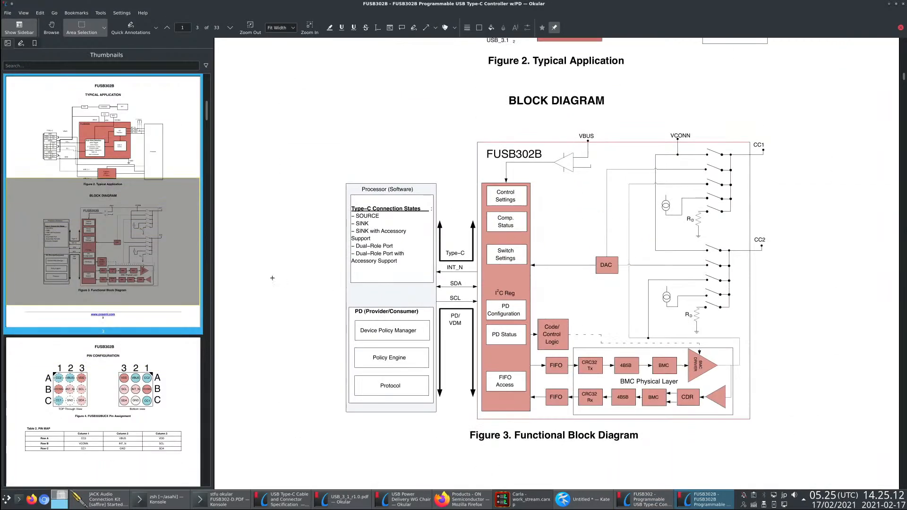
- Return to the Kate notes and place the cursor on empty line 17 below the Pin features list
key(alt+Tab)
key(alt+Tab)
key(alt+Tab)
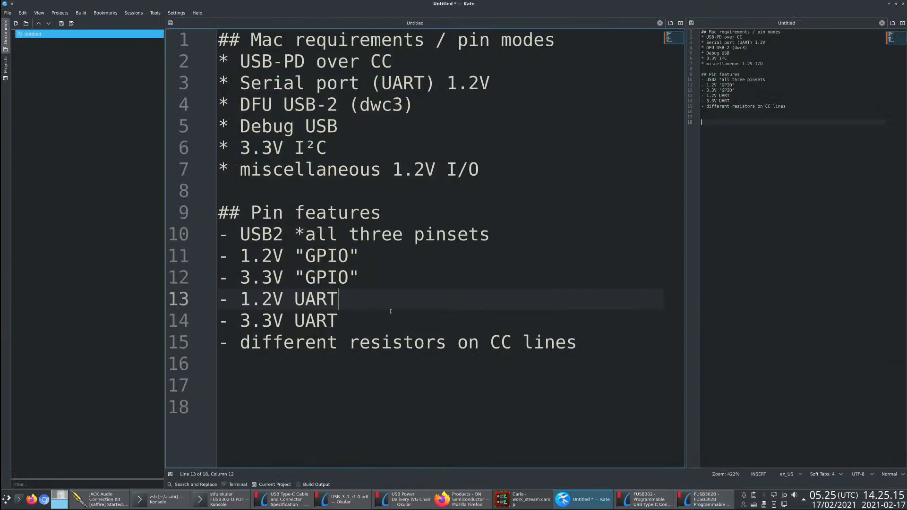
click(275, 384)
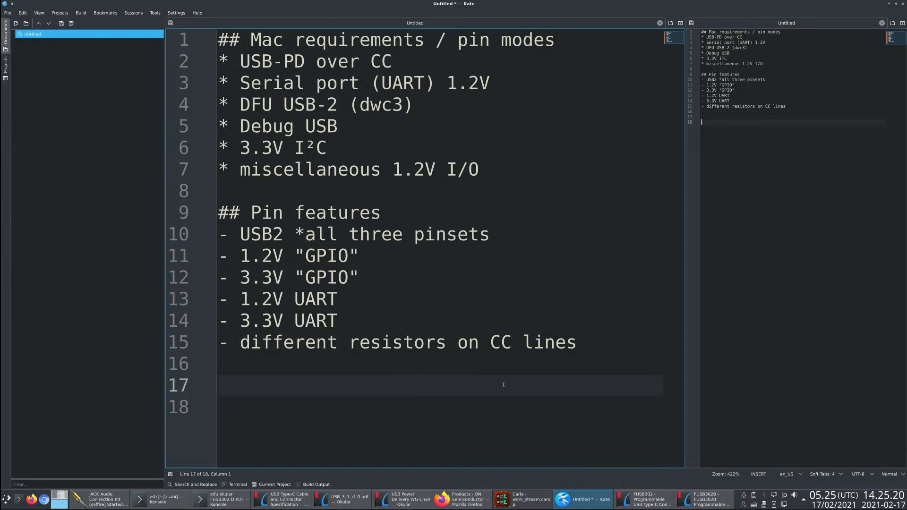
- Highlight the Pin features entry about different resistors on the CC lines and return the cursor to empty line 17
click(704, 499)
click(586, 500)
drag(580, 351, 219, 348)
click(313, 363)
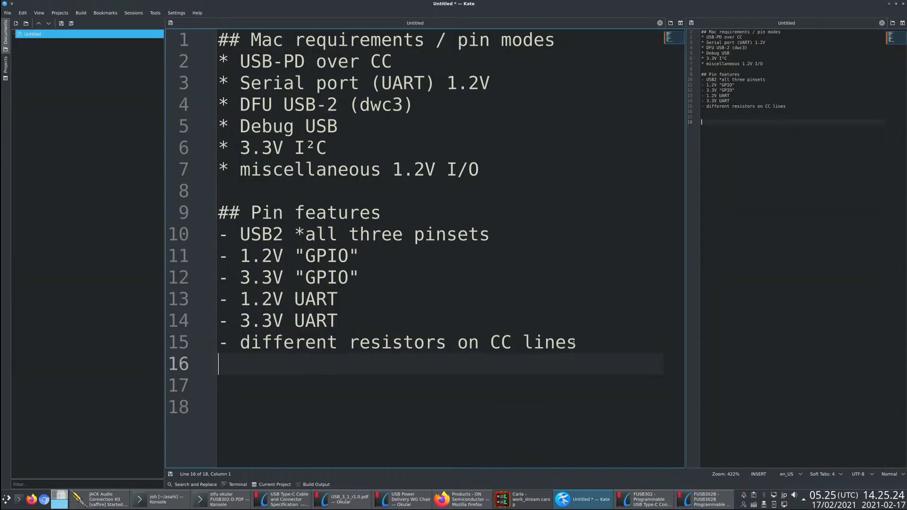
drag(575, 344, 219, 346)
click(399, 387)
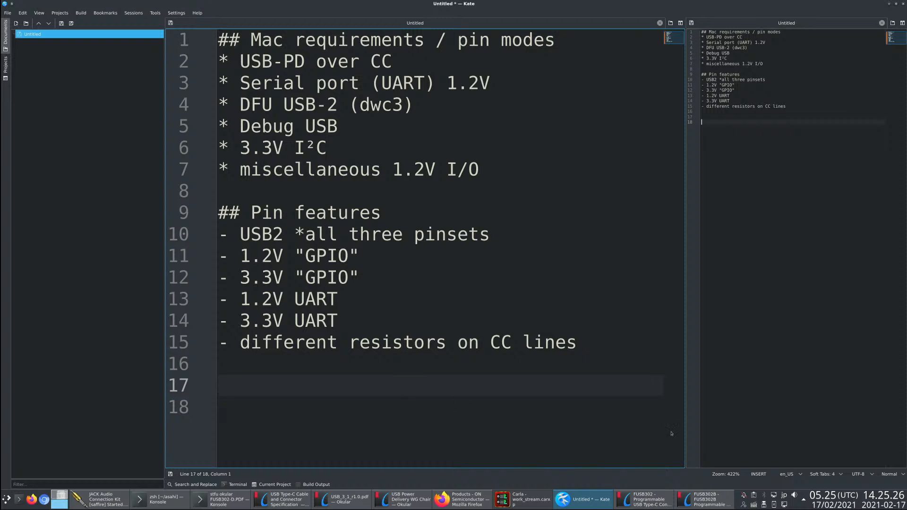
- Switch to the FUSB302B datasheet in Okular and enlarge the functional block diagram around its CC1 and CC2 switches
key(alt+Tab)
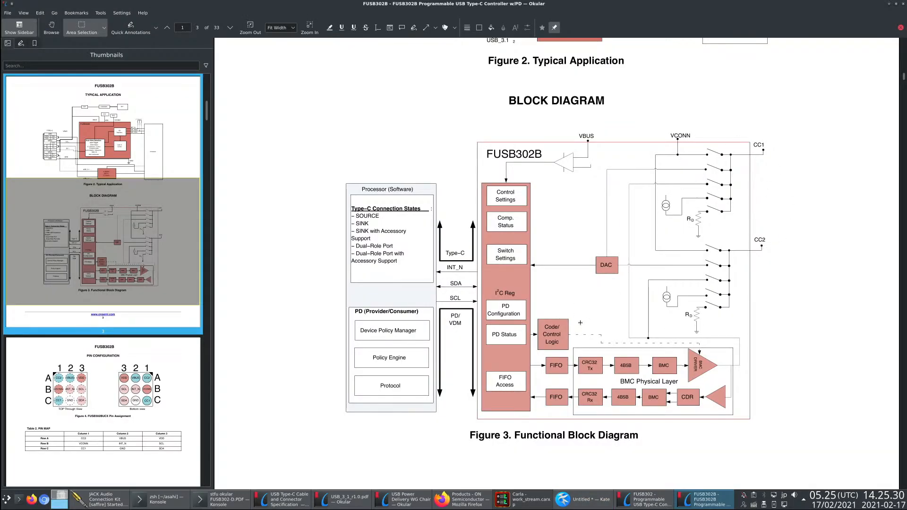
drag(659, 194, 677, 218)
key(Escape)
scroll(610, 225, up, 2)
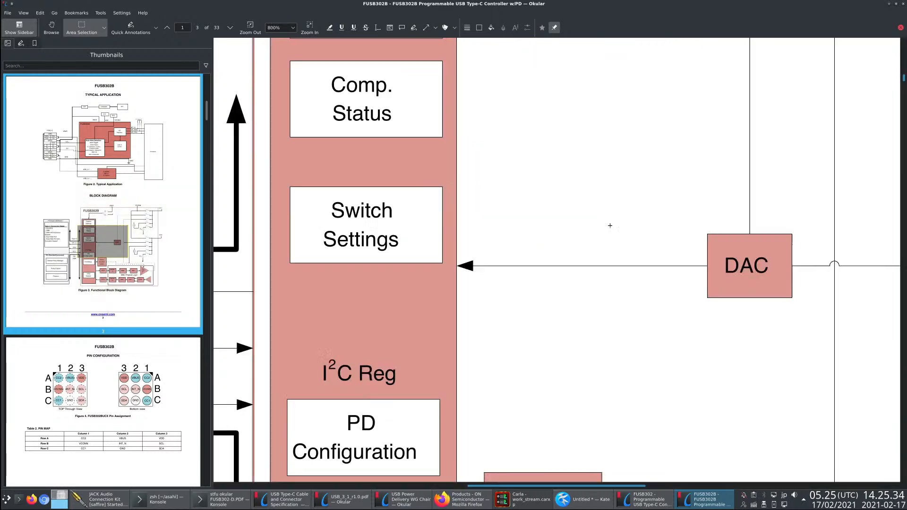
scroll(609, 225, down, 2)
scroll(692, 214, up, 1)
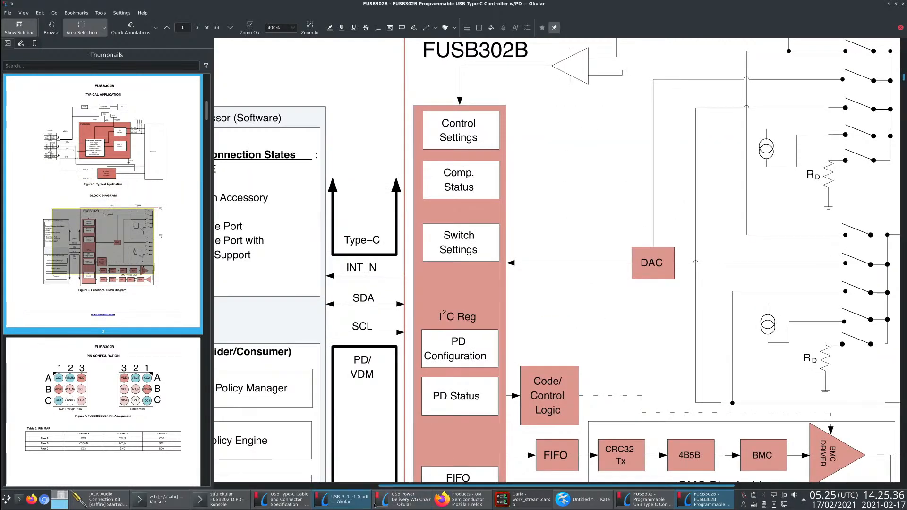
drag(409, 486, 549, 462)
- Examine the CC1 and CC2 switch networks, their Rd resistors, the BMC driver path and the VCONN input in the block diagram
scroll(629, 302, up, 2)
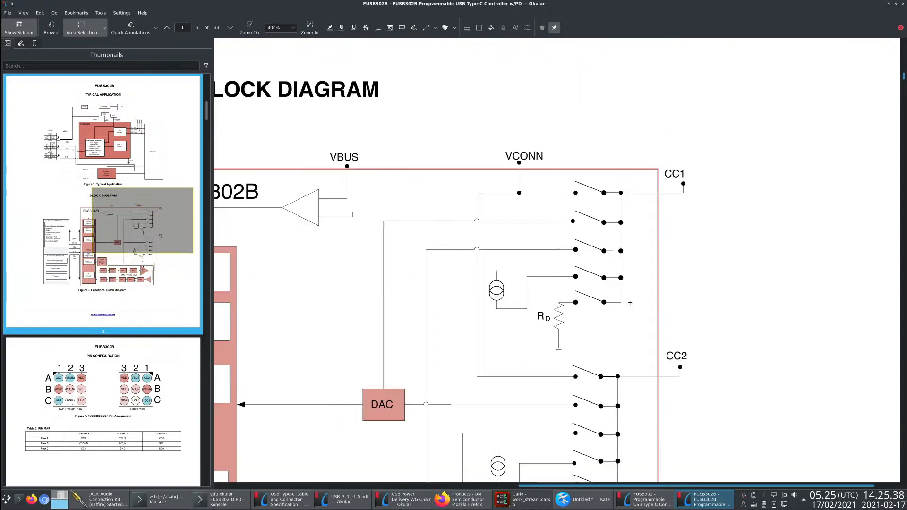
scroll(662, 227, down, 1)
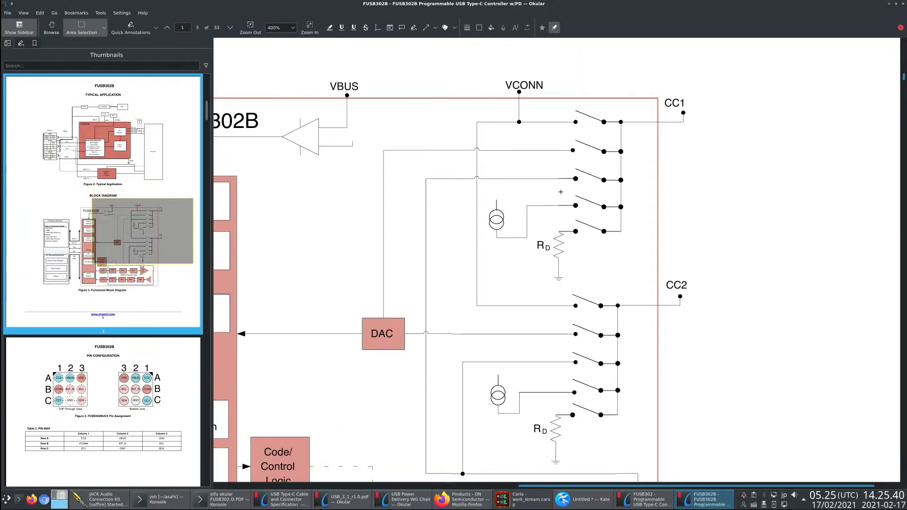
scroll(459, 326, down, 1)
scroll(588, 374, down, 2)
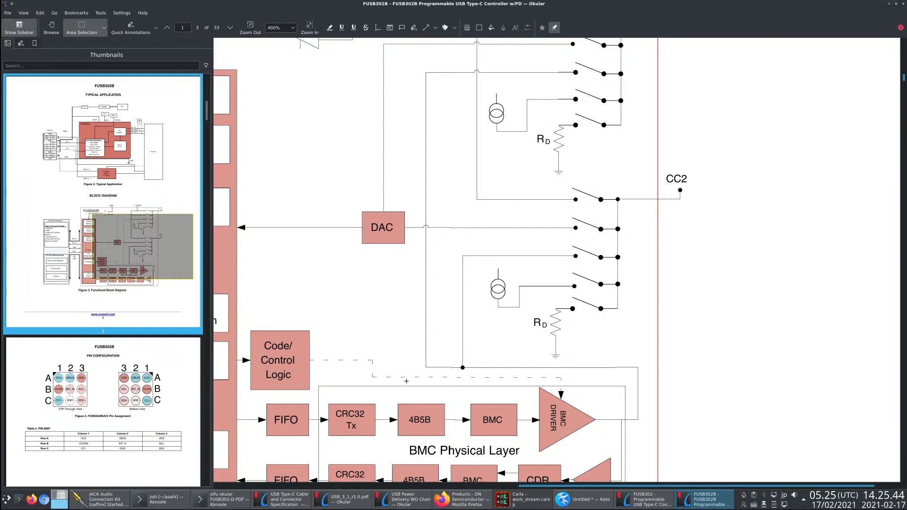
scroll(407, 381, up, 2)
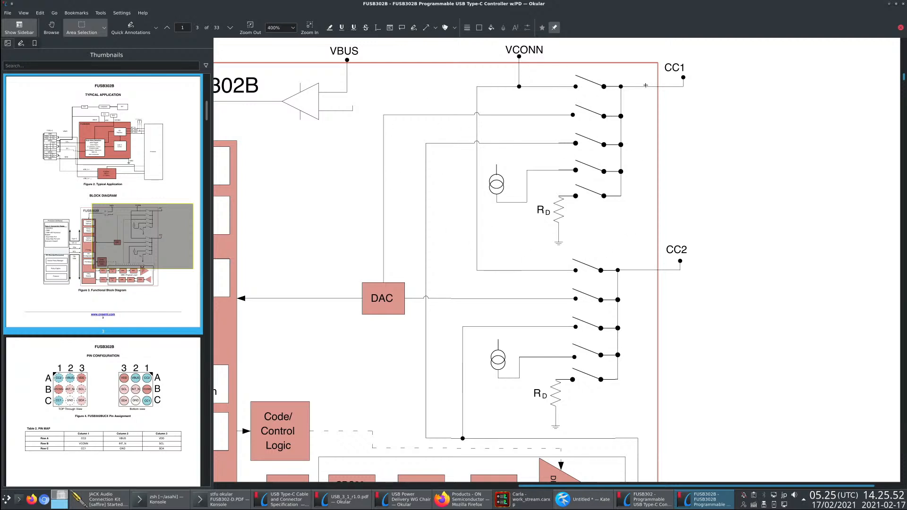
drag(495, 41, 550, 59)
click(513, 74)
- Return to the Kate notes and enter FUSB302B on line 17 below the Pin features list
key(alt+Tab)
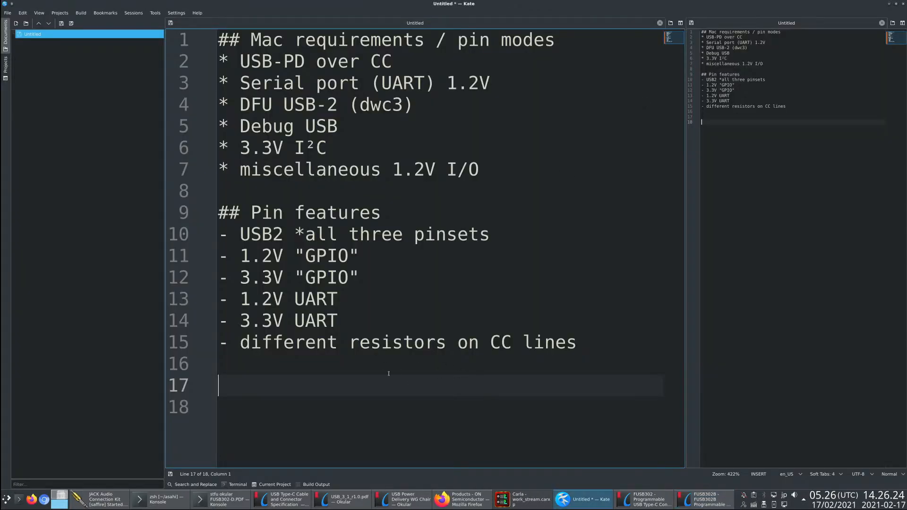
key(alt+Tab)
key(alt+Tab)
key(alt+Tab)
key(alt+Tab)
text(FUSB302)
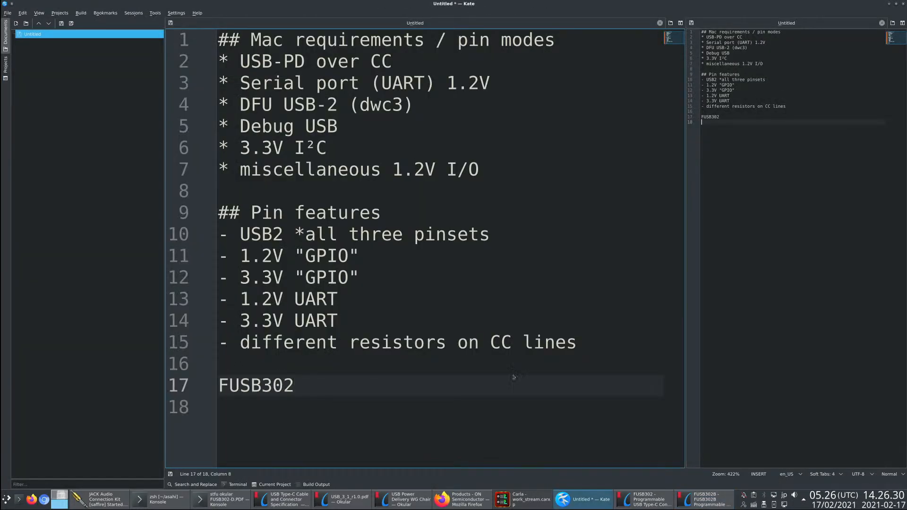
key(alt+Tab)
key(alt+Tab)
text(USB-PD)
key(BackSpace)
key(BackSpace)
key(BackSpace)
key(BackSpace)
key(BackSpace)
key(BackSpace)
text(B)
key(Up)
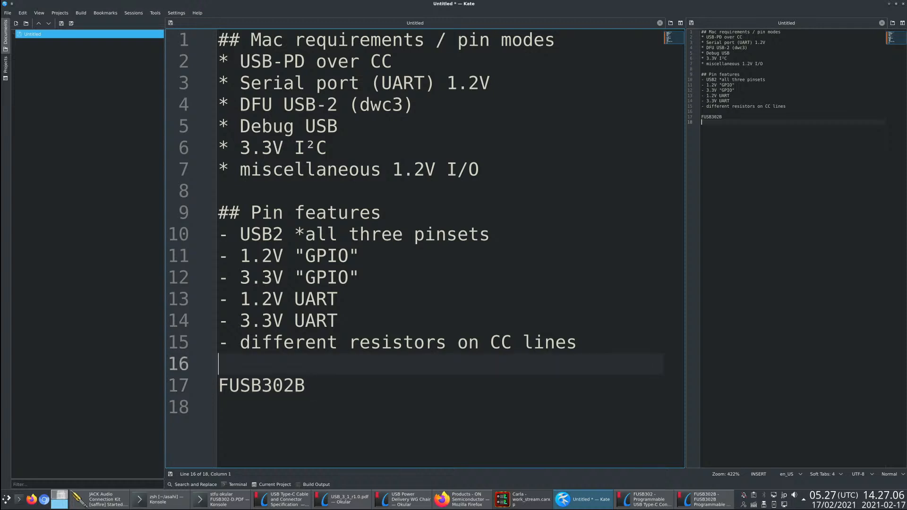
- Turn the FUSB302B line into a heading item marked with an asterisk, keeping one blank line above it
key(Down)
key(Up)
key(Return)
key(Delete)
key(ctrl+z)
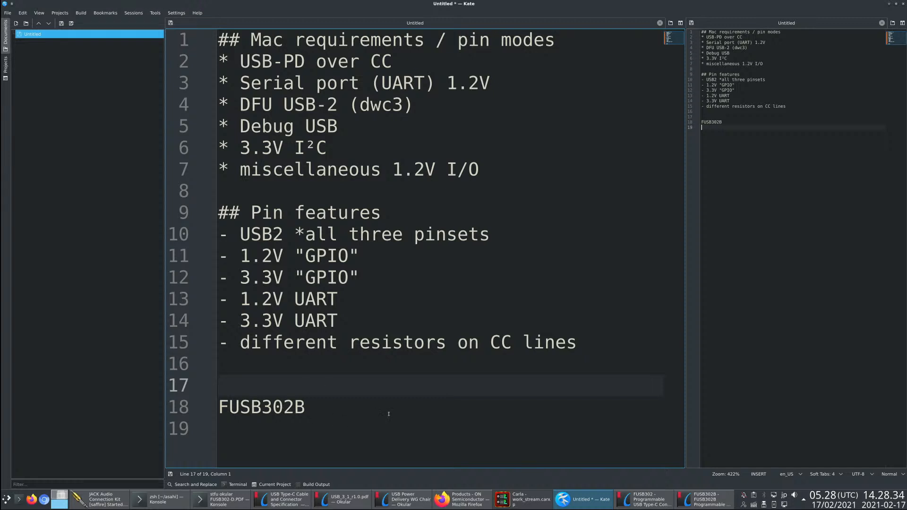
key(Delete)
text(*)
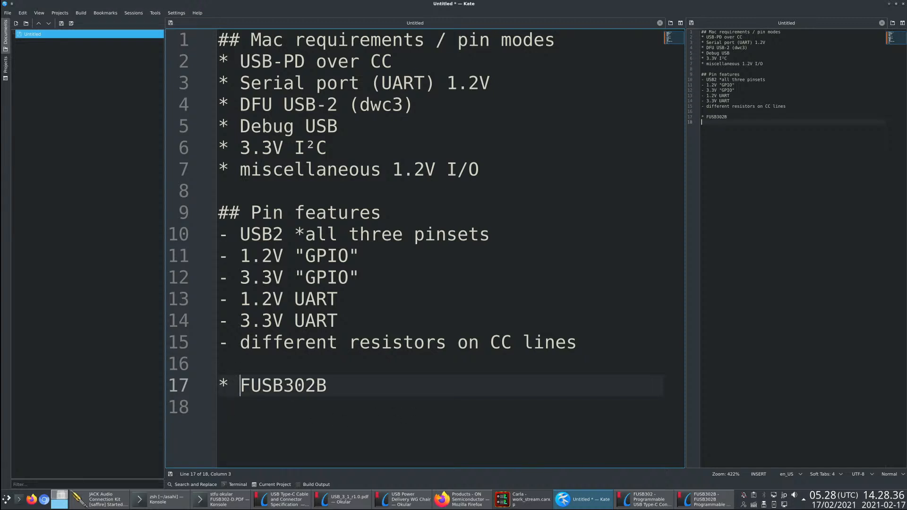
- List "- Sink mode" and "- Source mode" on separate lines under the FUSB302B item
key(End)
key(BackSpace)
key(Return)
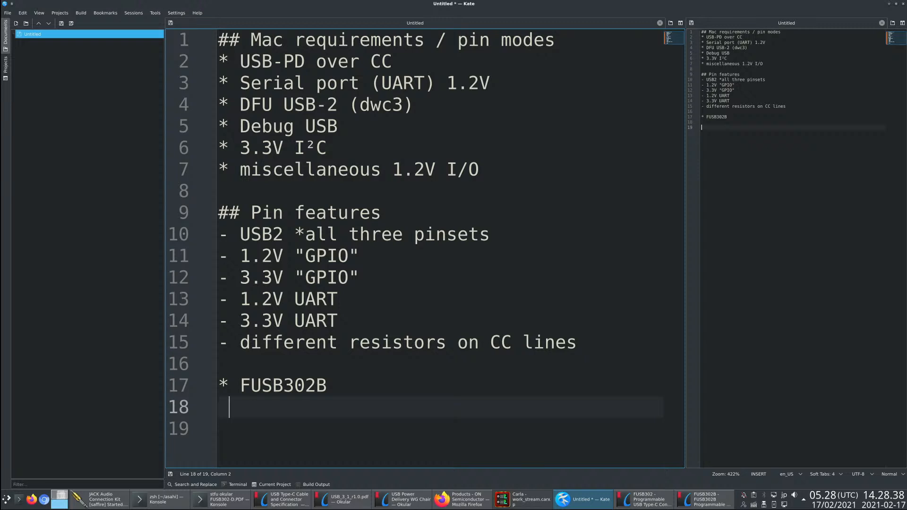
key(BackSpace)
text(- Sink modes)
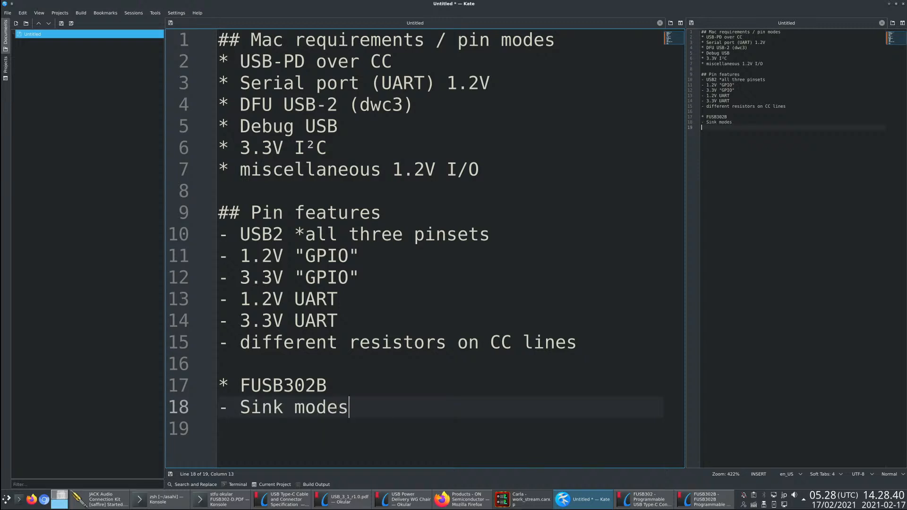
key(BackSpace)
key(Return)
text(- Source mode)
key(Return)
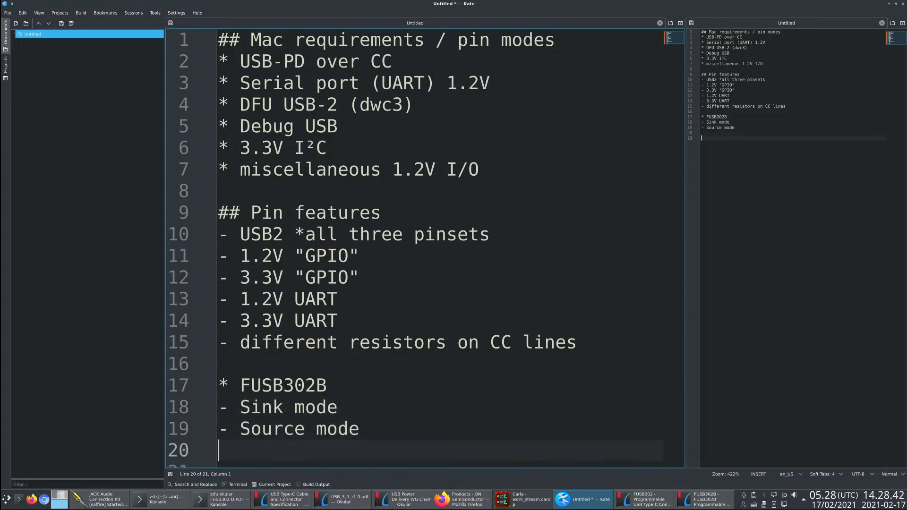
- Add the entry "- CCx line switching" under the FUSB302B item
text(- CC)
key(BackSpace)
text(Cx )
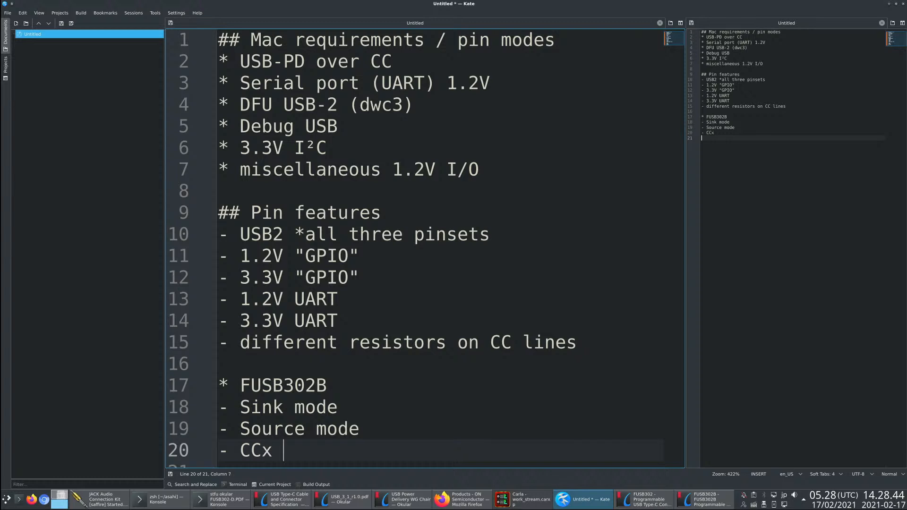
text(line switc)
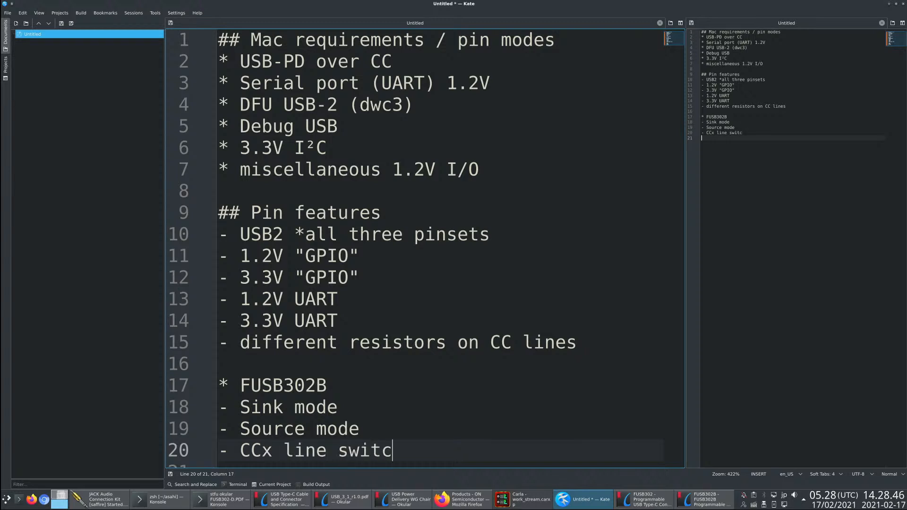
text(hing)
key(Return)
- Add the entries "- Vconn" and "- VBUS" to the FUSB302B list
text(- Vc)
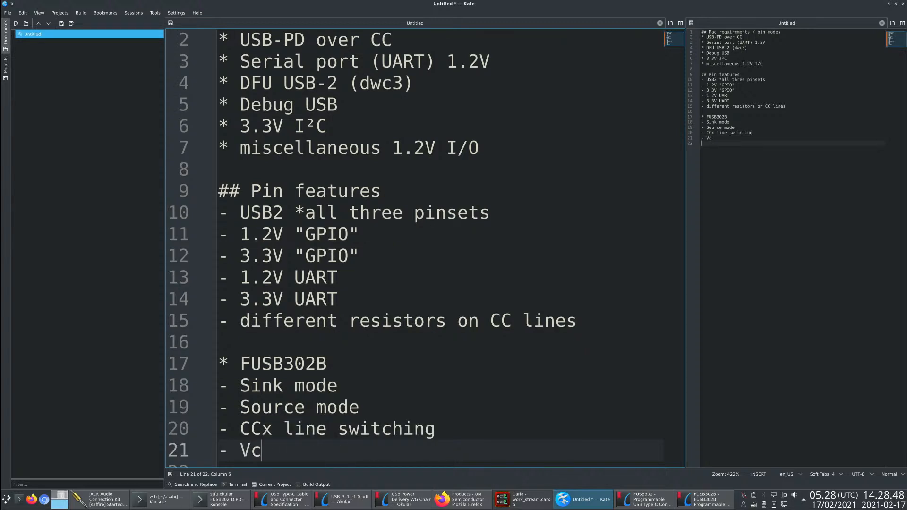
text(onn)
key(Return)
text(- )
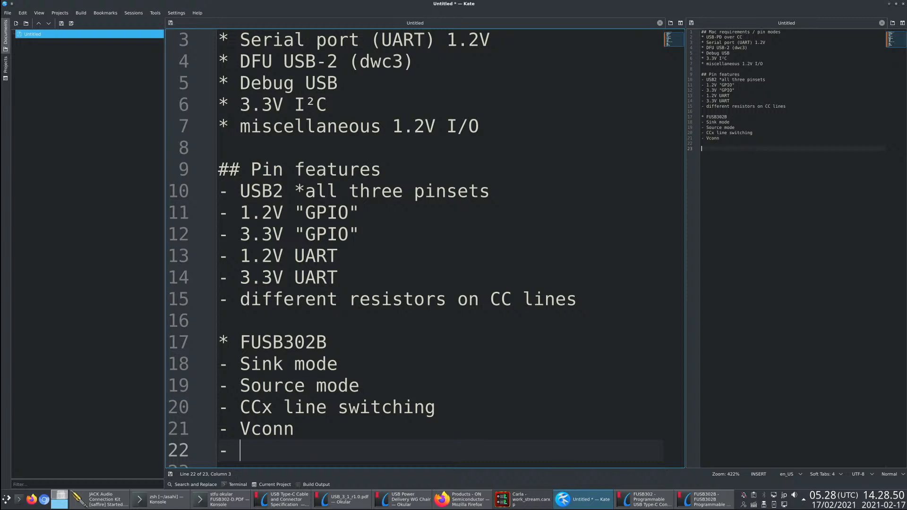
text(VBUS)
key(Return)
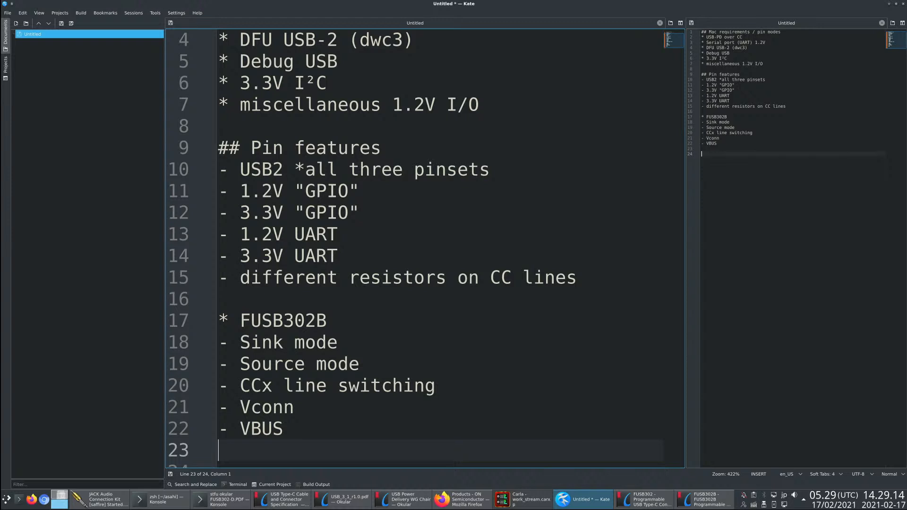
- Start a new item "* USB hub" one blank line below the FUSB302B list, with an empty dash entry under it
scroll(279, 438, down, 1)
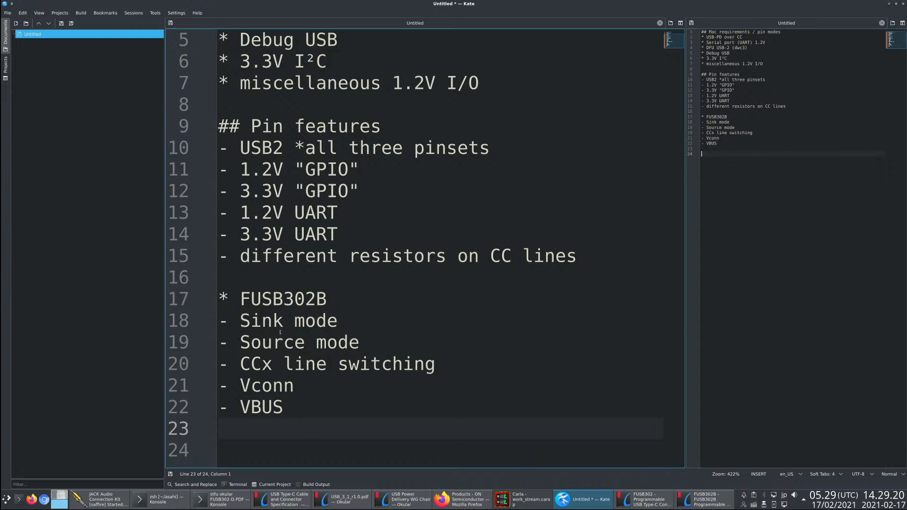
key(Return)
scroll(392, 393, down, 1)
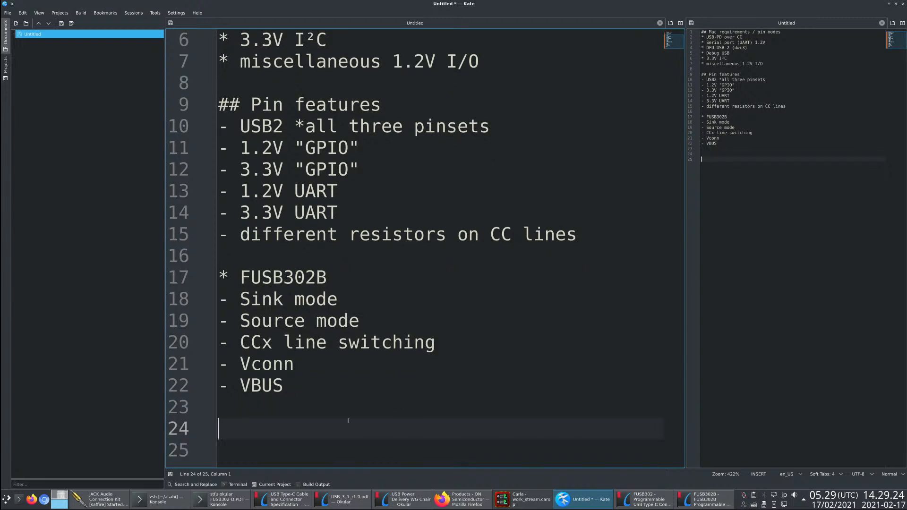
ctrl+scroll(330, 415, up, 1)
scroll(330, 415, down, 1)
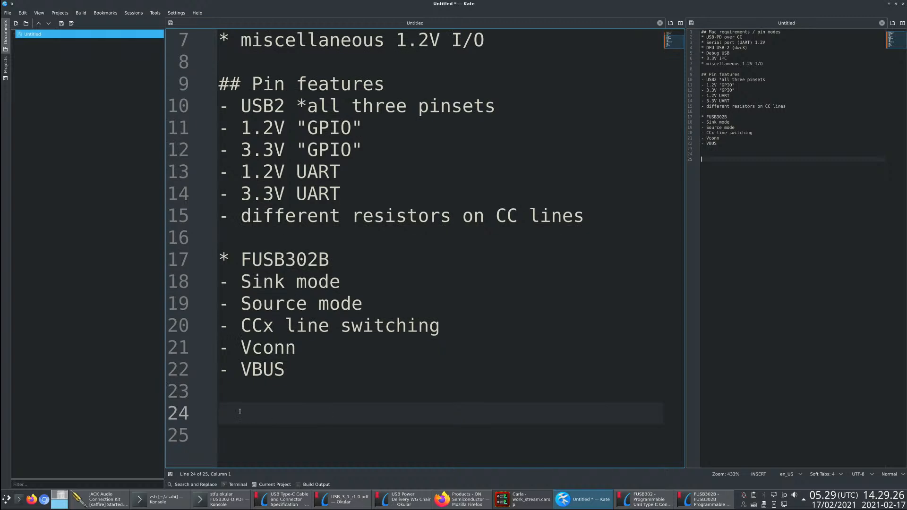
scroll(419, 312, up, 2)
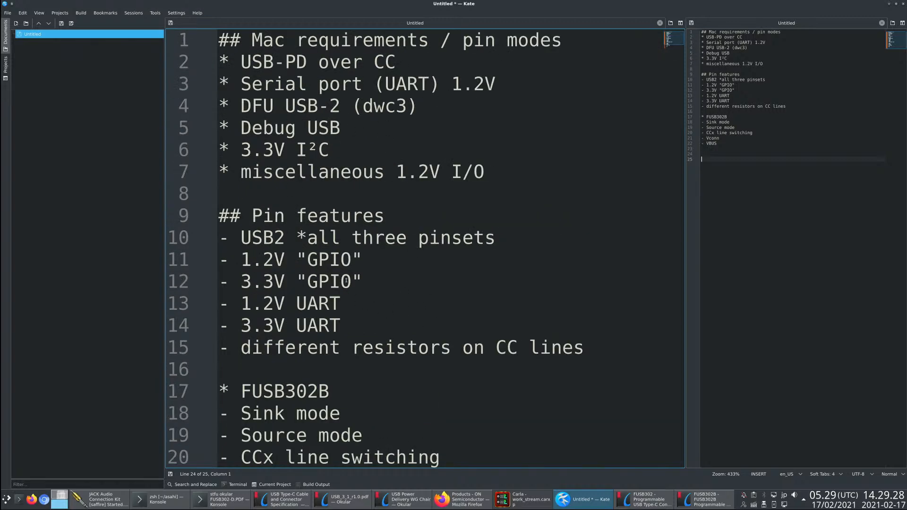
scroll(306, 122, down, 2)
text(* UIS)
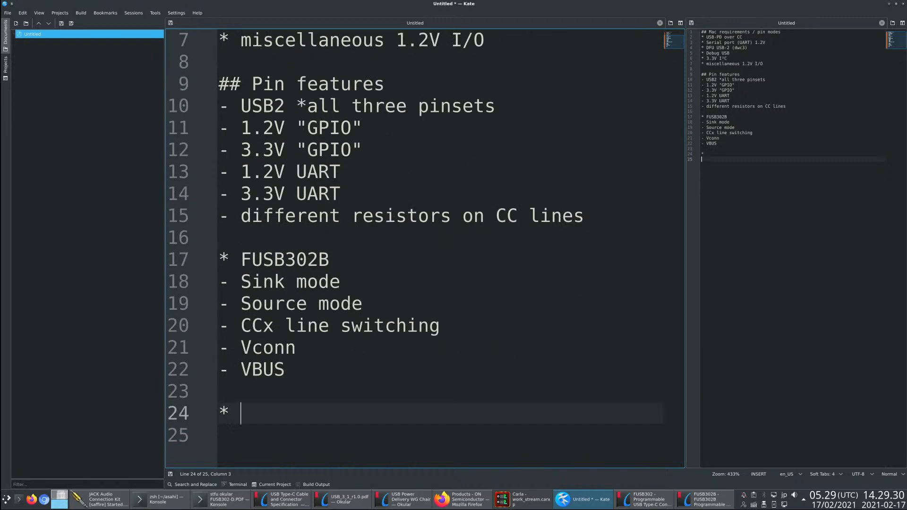
key(BackSpace)
key(BackSpace)
text(SB hub)
key(Return)
text(-)
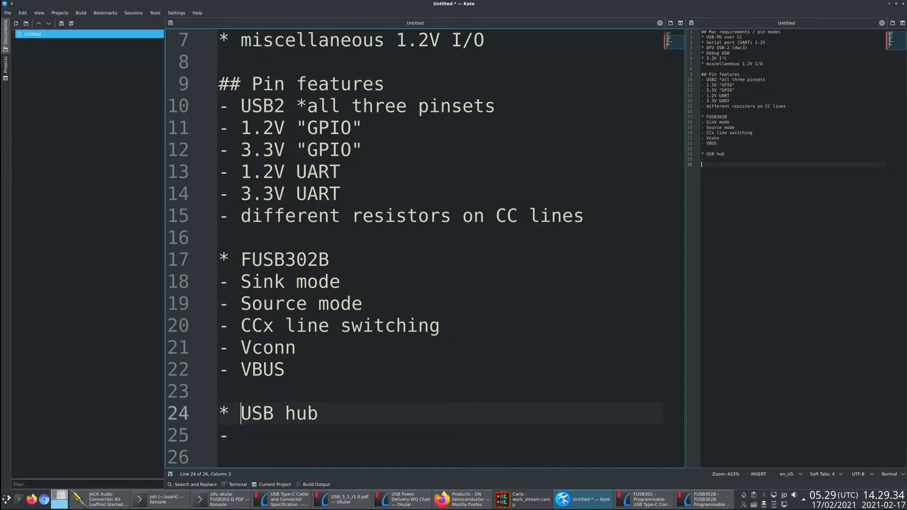
- Insert the item "* µC" between the FUSB302B list and the USB hub item, separated by blank lines
key(Up)
key(Up)
key(Up)
key(Down)
key(Return)
key(Return)
key(Up)
text(* )
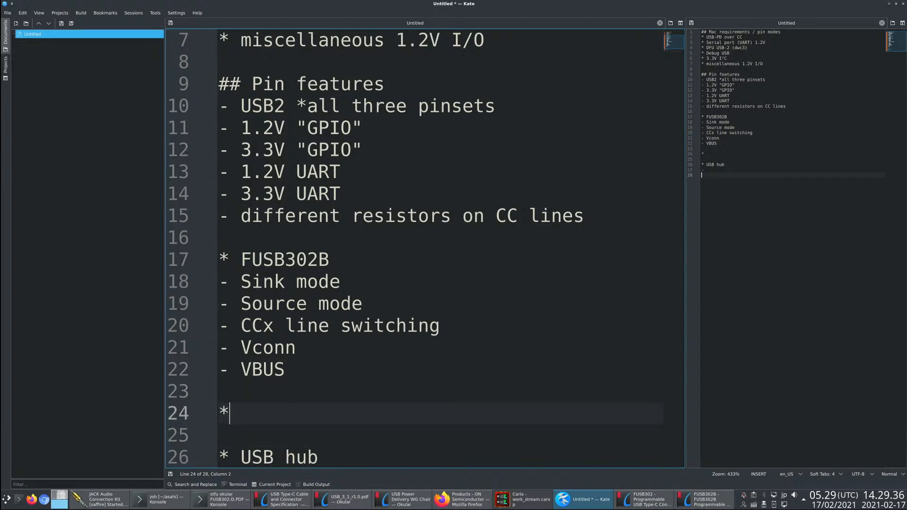
text(Micro)
key(BackSpace)
key(BackSpace)
key(BackSpace)
key(BackSpace)
key(BackSpace)
text(µC)
- Fill in the empty dash entry under USB hub with µC
key(Down)
key(Down)
key(Down)
key(Down)
key(Up)
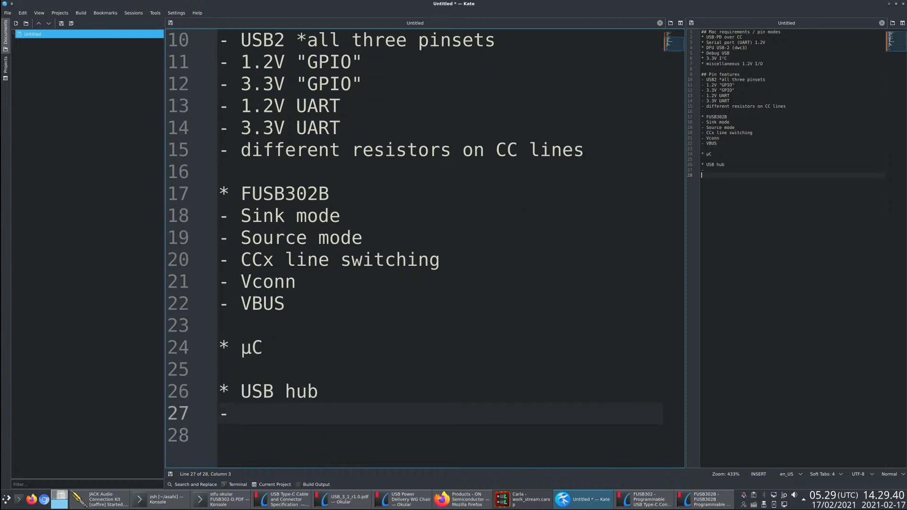
text(µC)
key(Return)
- Add the entry "- (3 D+/D- top/bottom and SBU1/2)" under USB hub and put the cursor before its opening parenthesis
text(- )
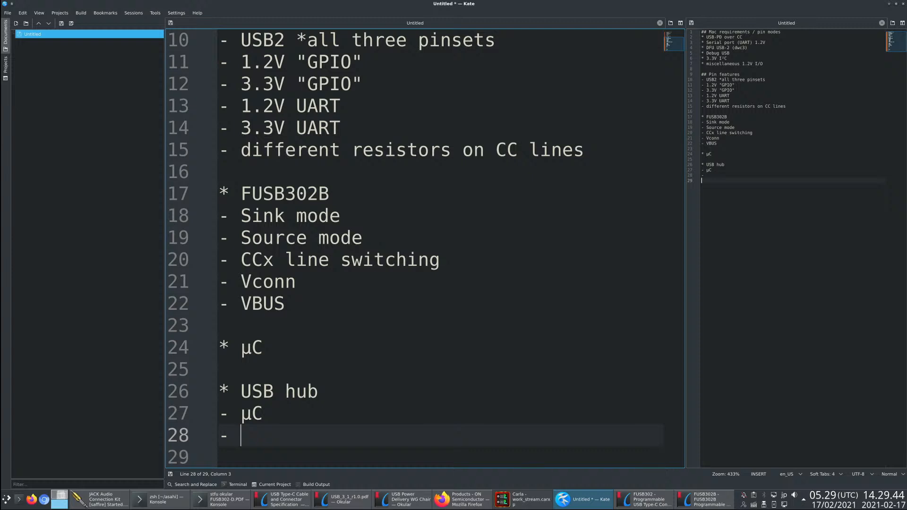
text((2)
key(BackSpace)
text(3 D+/D-)
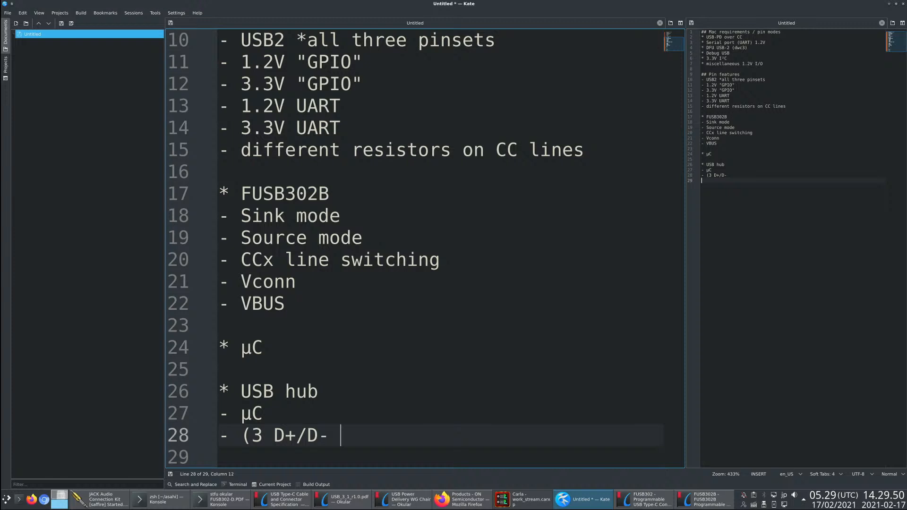
text( top./bo)
key(BackSpace)
key(BackSpace)
key(BackSpace)
key(BackSpace)
text(/bot)
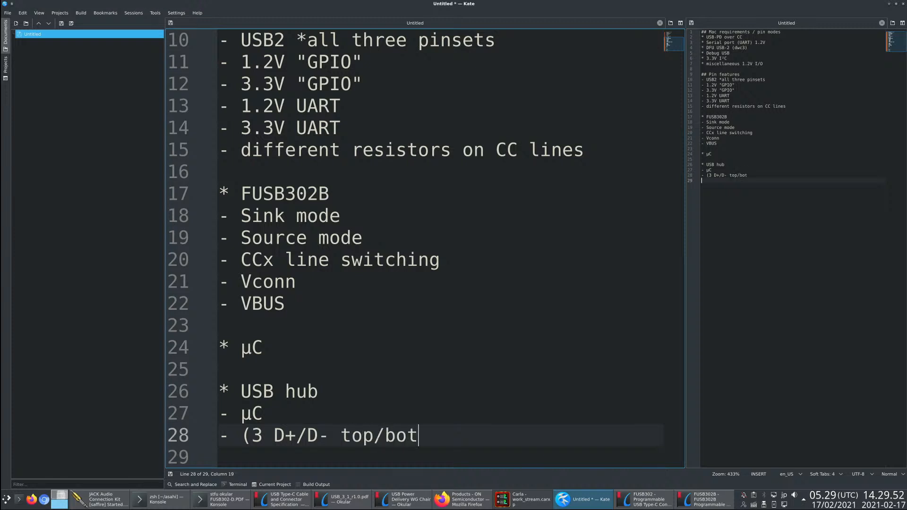
text(tom and SU)
key(BackSpace)
text(B)
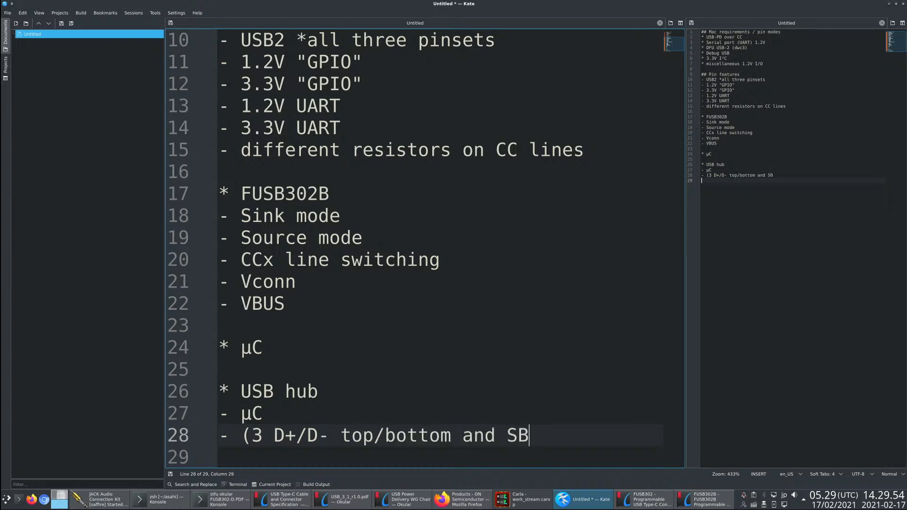
text(U1/2))
key(ctrl+6)
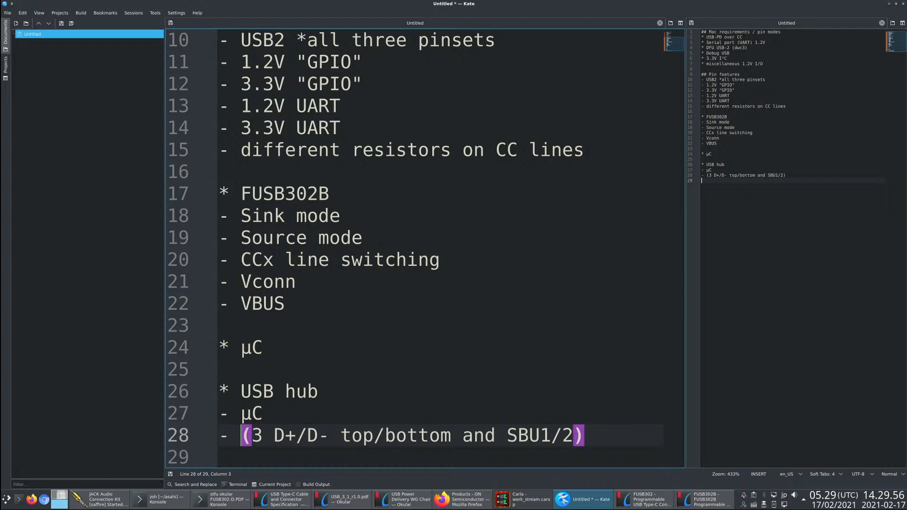
- Add the entry "- USB2 switches" under USB hub, on a new line below the D+/D- and SBU1/2 entry
key(End)
key(Up)
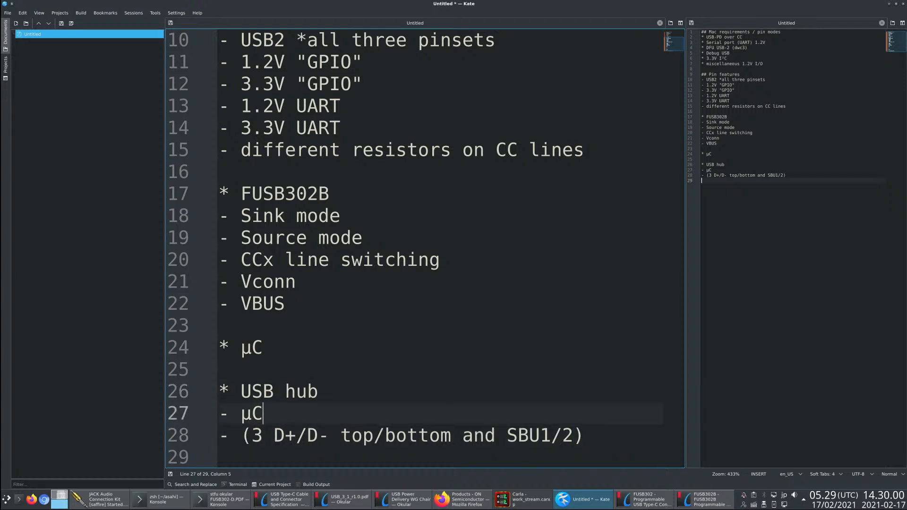
key(Down)
scroll(629, 410, down, 1)
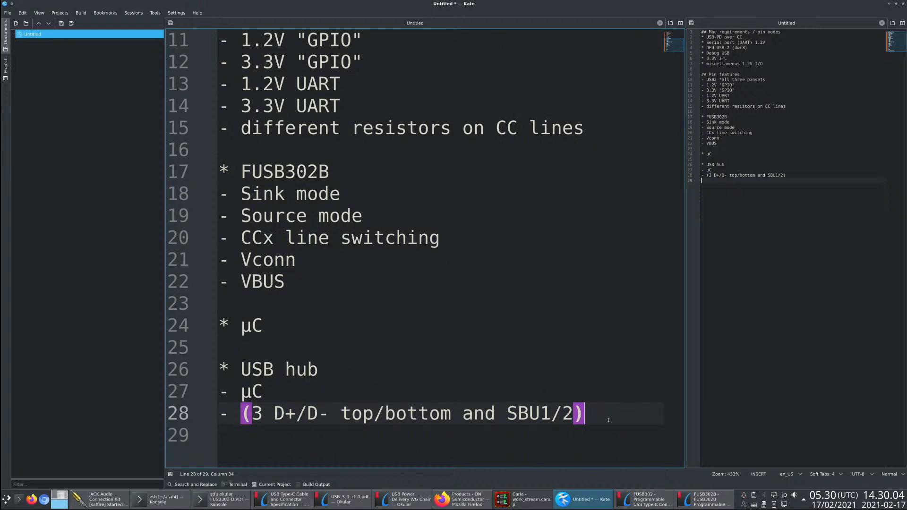
key(Return)
text(- USB2 )
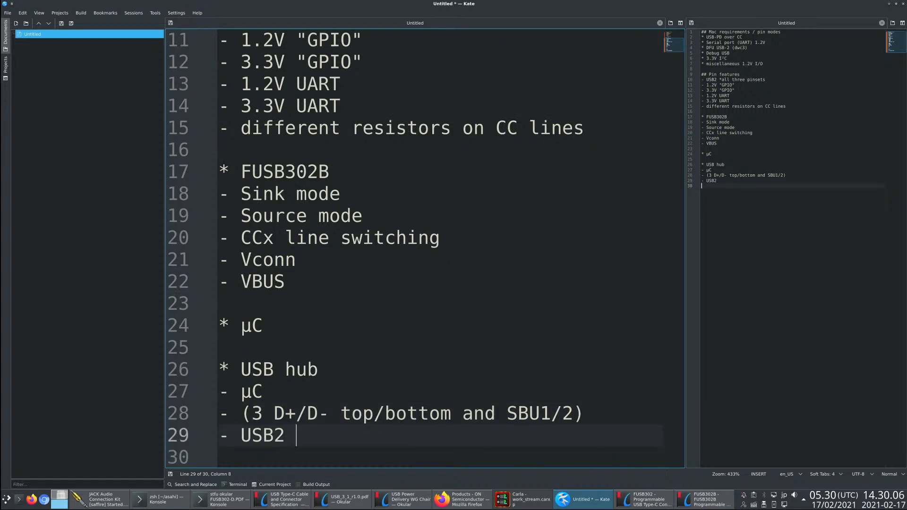
text(switches)
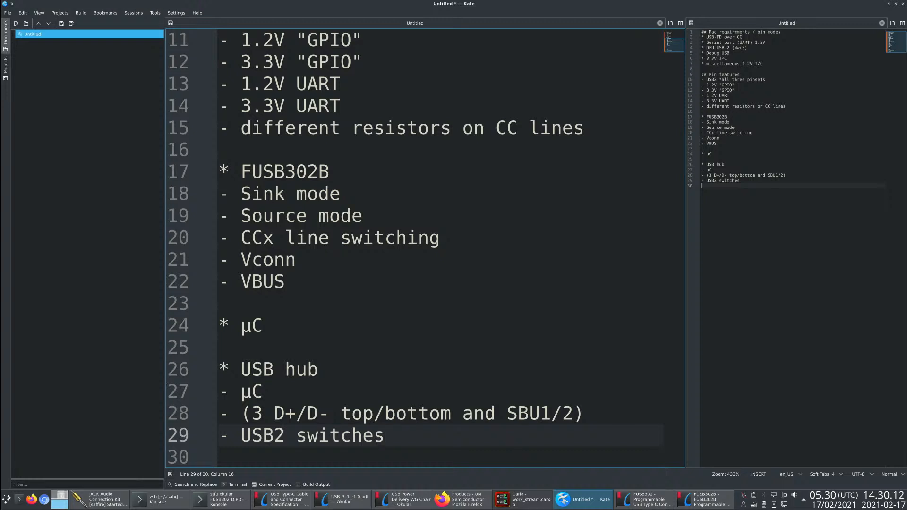
- Add the item "* VBUS switch" one blank line below the USB2 switches entry, followed by a new line
key(Return)
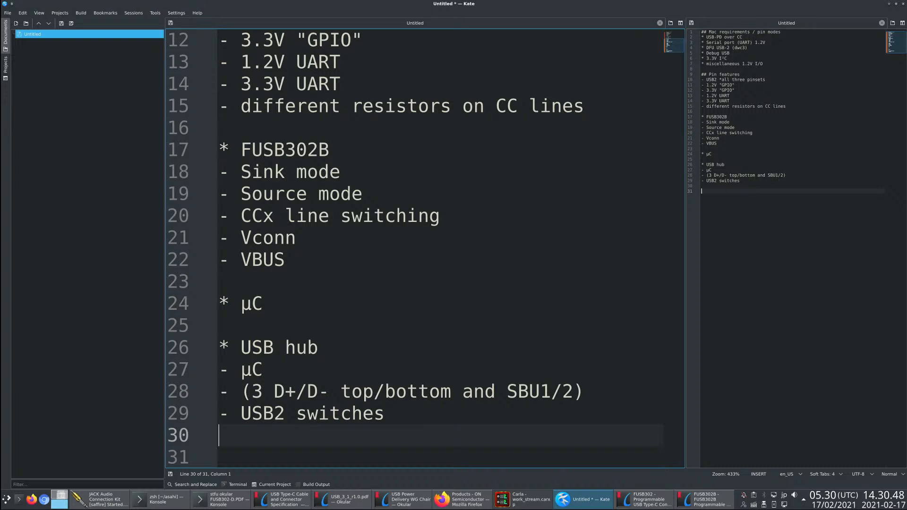
key(Return)
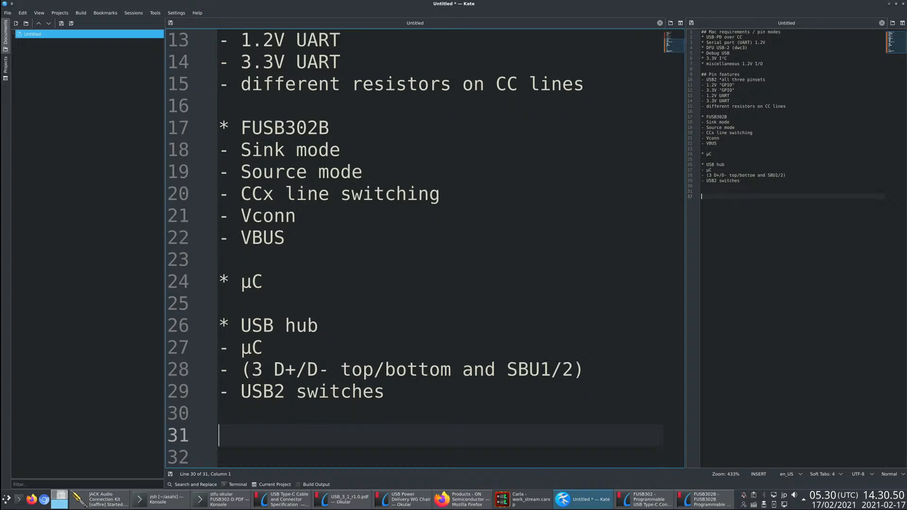
key(ctrl+minus)
key(ctrl+minus)
key(ctrl+minus)
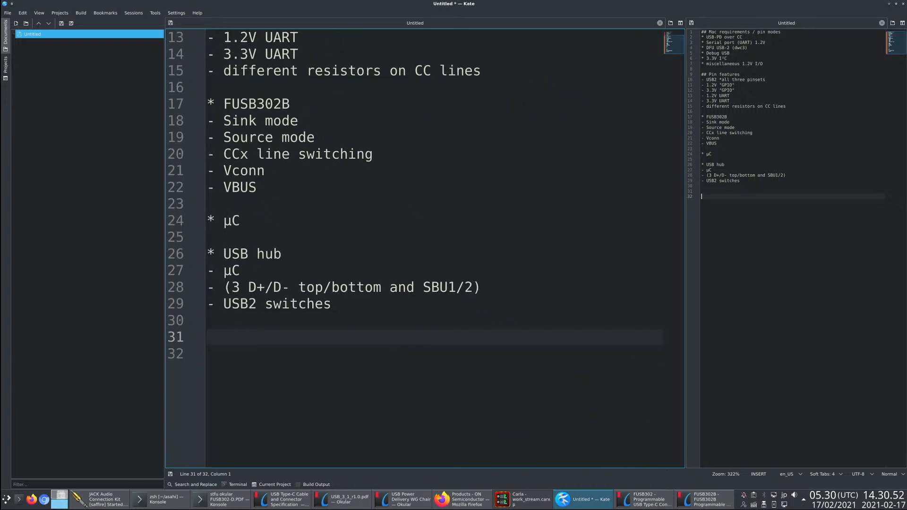
text(* VBUS s)
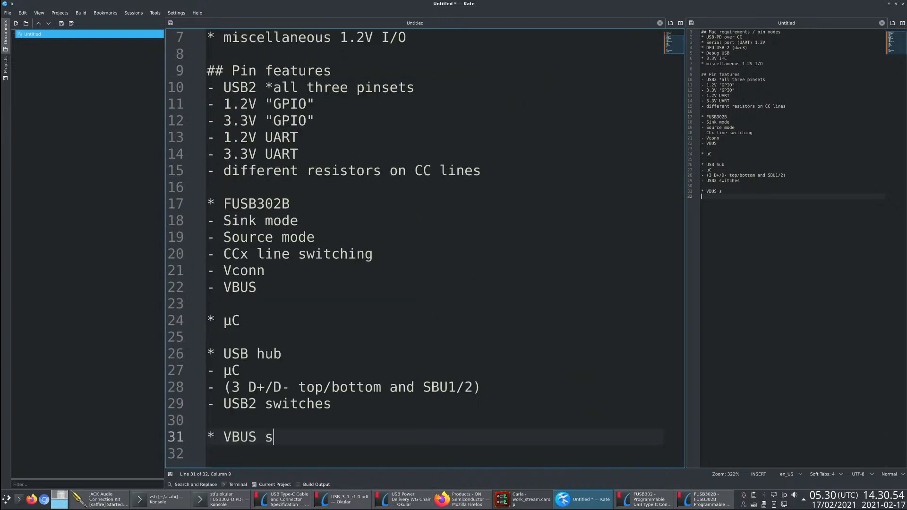
text(witch)
key(Return)
key(BackSpace)
key(BackSpace)
key(Return)
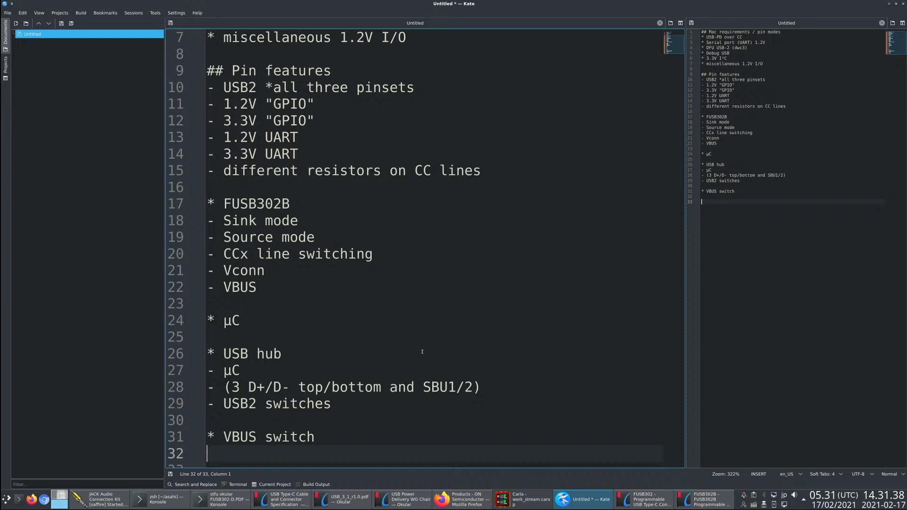
- Add the item "* VBUS in" directly below VBUS switch, followed by a new line
scroll(334, 413, down, 1)
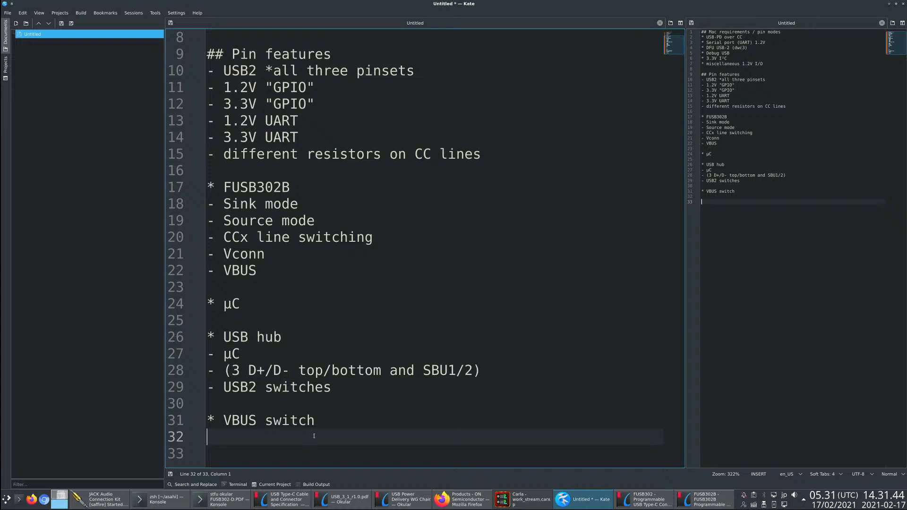
text(=)
key(BackSpace)
key(BackSpace)
text(* VBUS in)
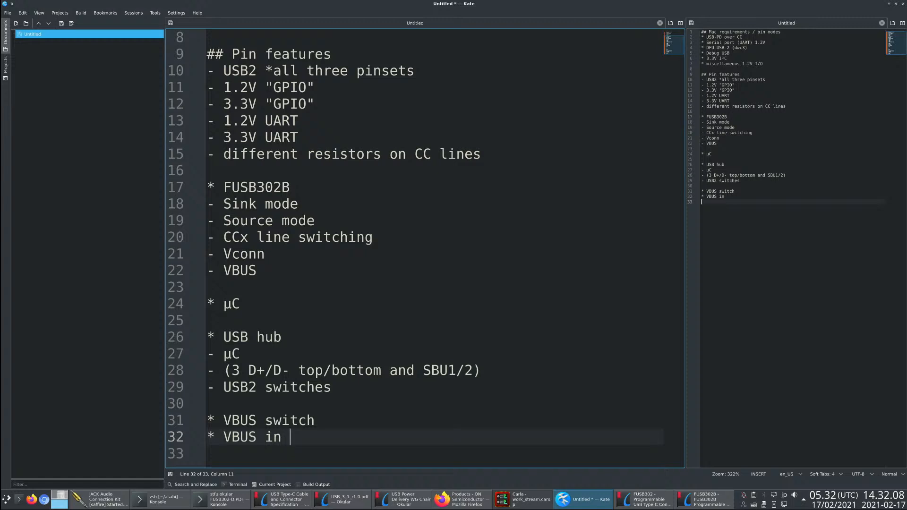
key(BackSpace)
key(Return)
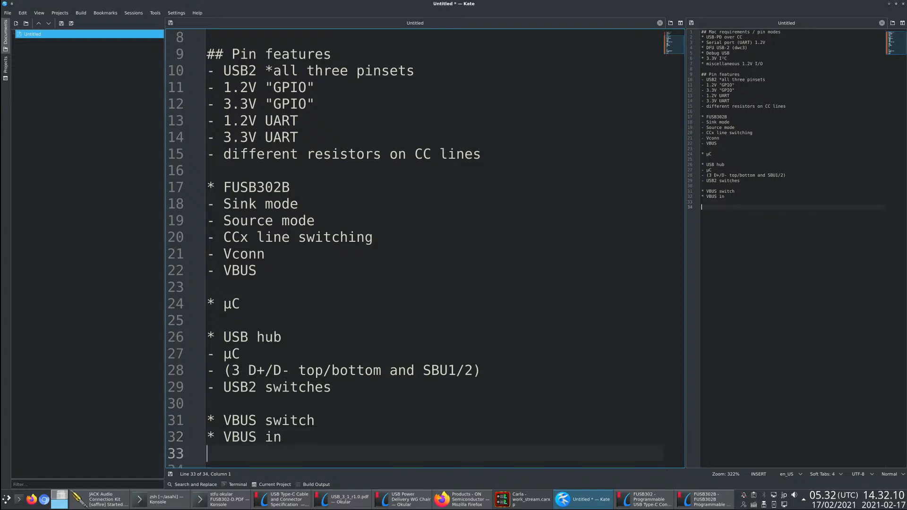
- Add the item "* I²C/something else" directly below VBUS in
text(* I2)
key(BackSpace)
text(²C/some)
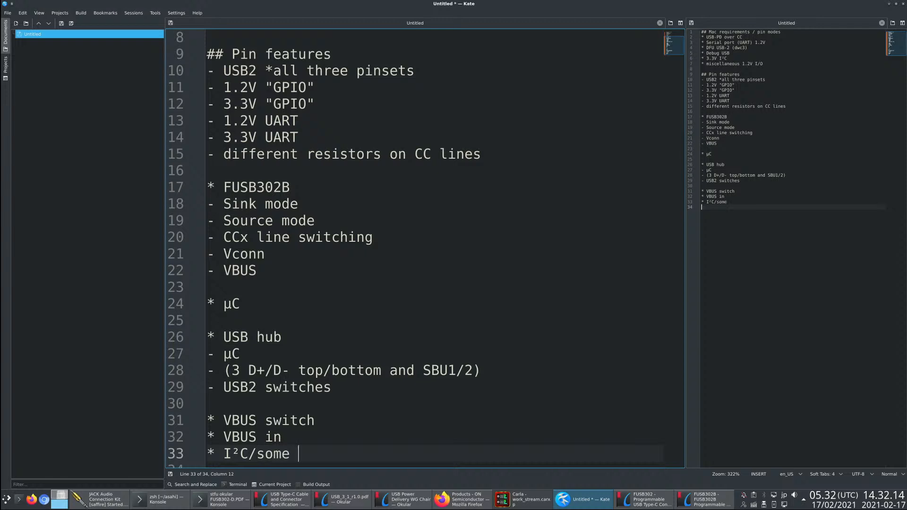
key(BackSpace)
text(thing else)
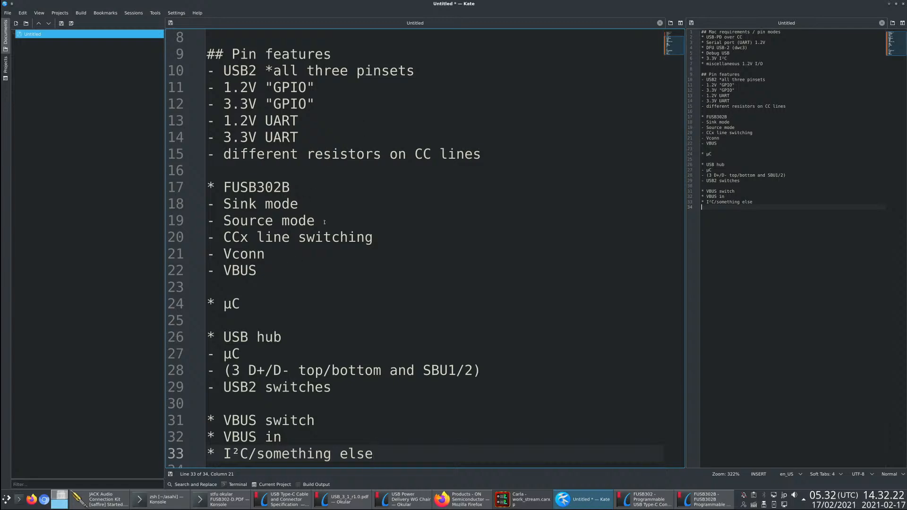
- Indent the I²C/something else item by two spaces as a sub-item of VBUS in and add an empty line below it
scroll(283, 98, up, 3)
scroll(426, 445, down, 3)
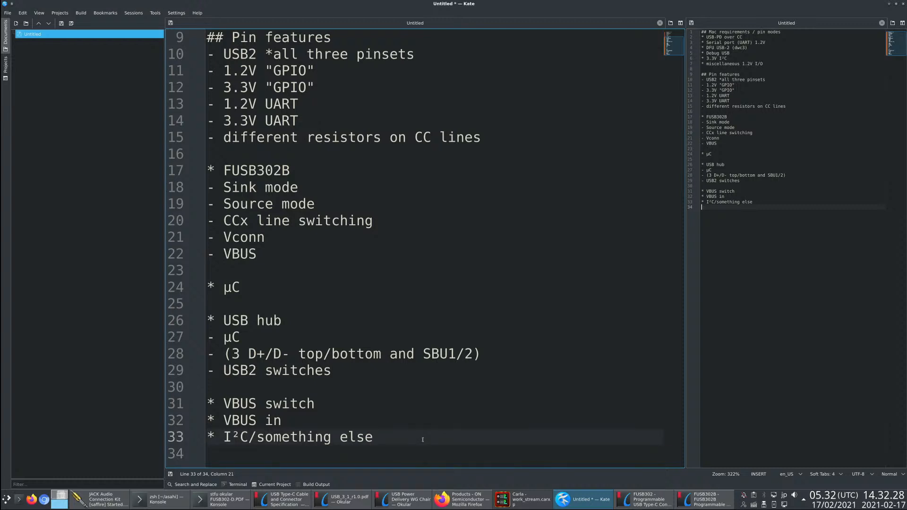
key(Home)
key(End)
key(Return)
key(BackSpace)
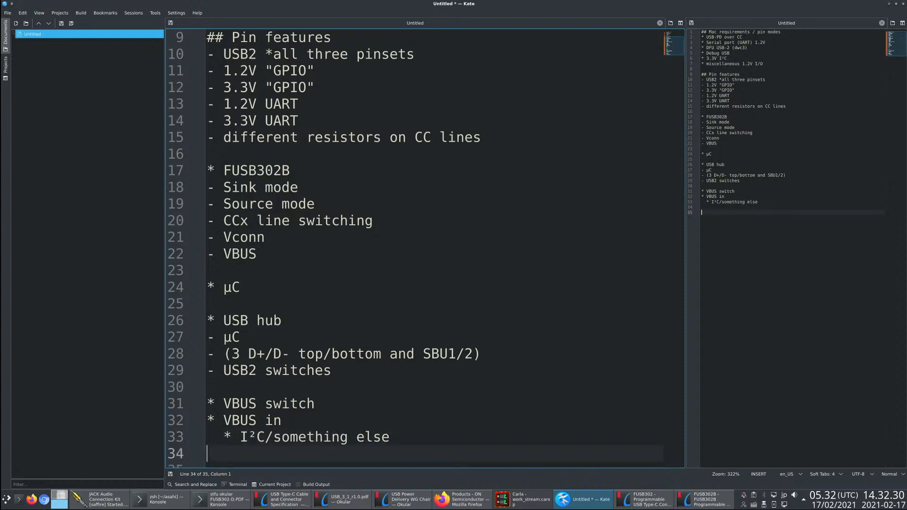
drag(265, 453, 391, 437)
click(232, 448)
- Switch to Firefox and run a Google image search for "fusb302 breakout" in a new tab
key(alt+Tab)
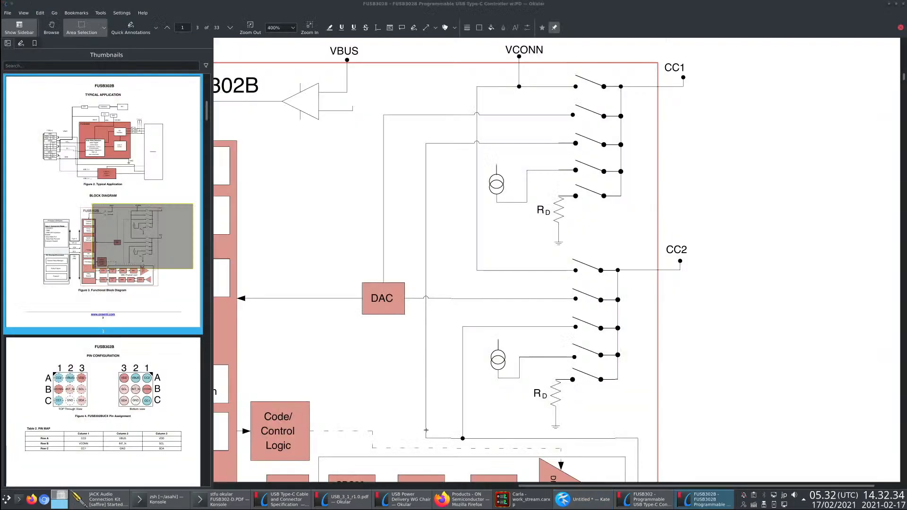
key(alt+Tab)
key(alt+Tab)
key(alt+Tab)
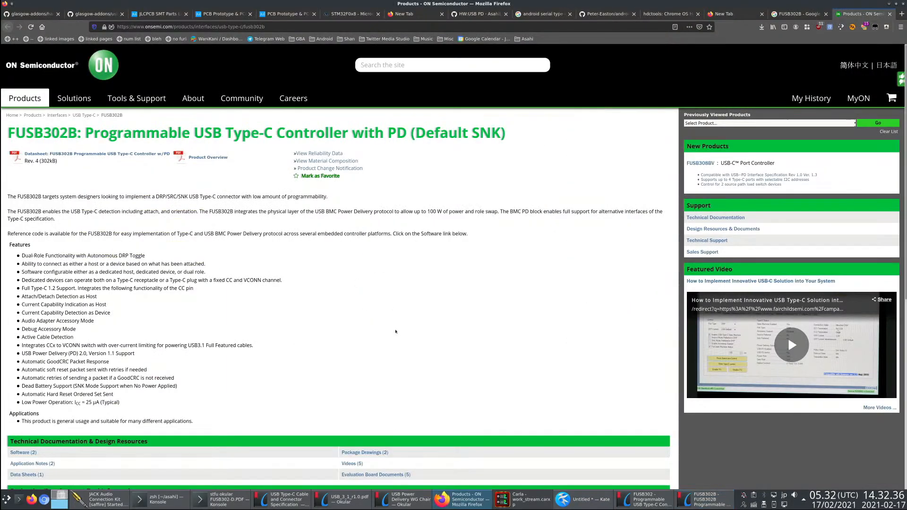
key(ctrl+t)
text(fusb3)
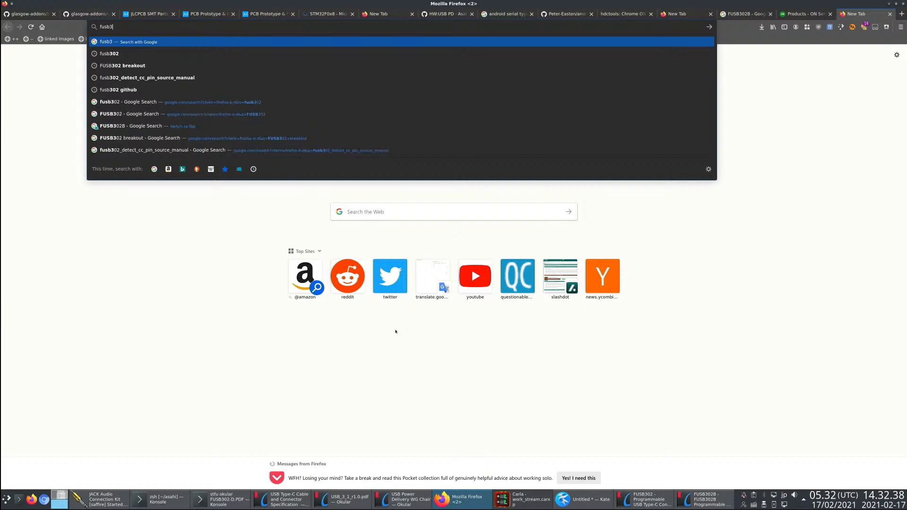
text(02 break)
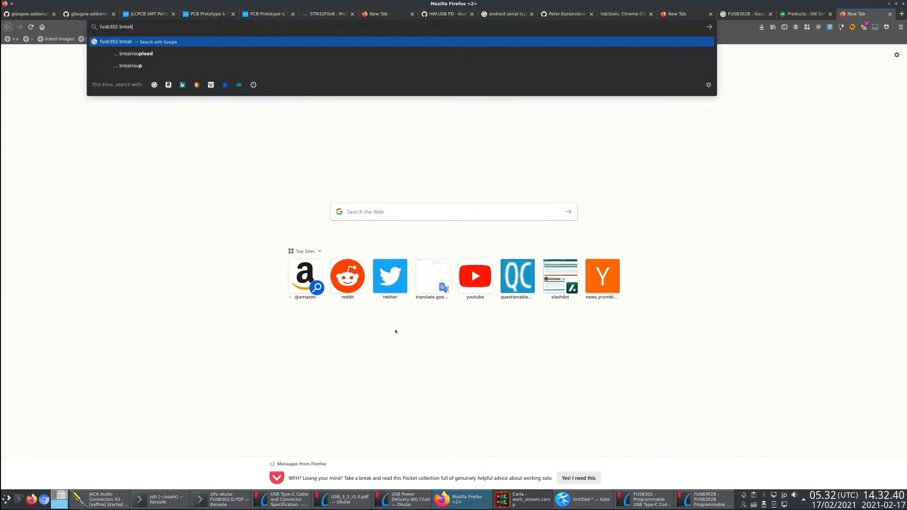
text(out)
key(Return)
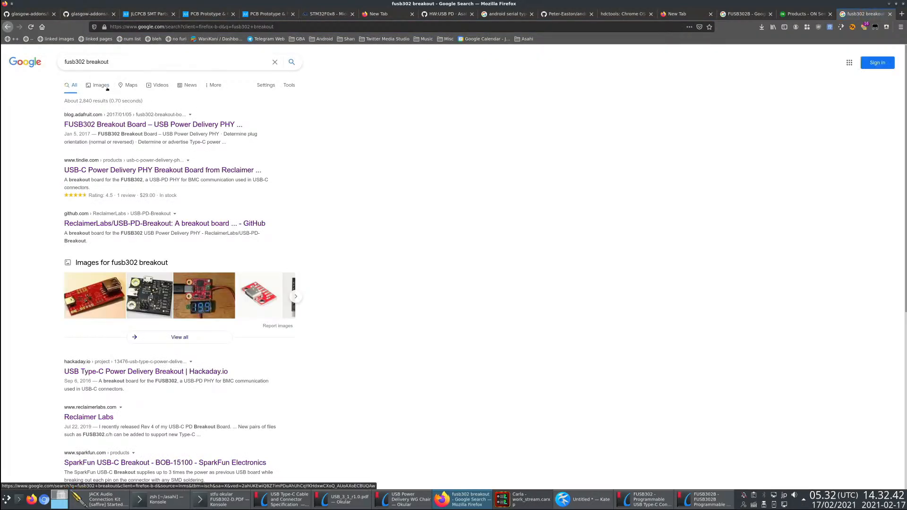
click(107, 88)
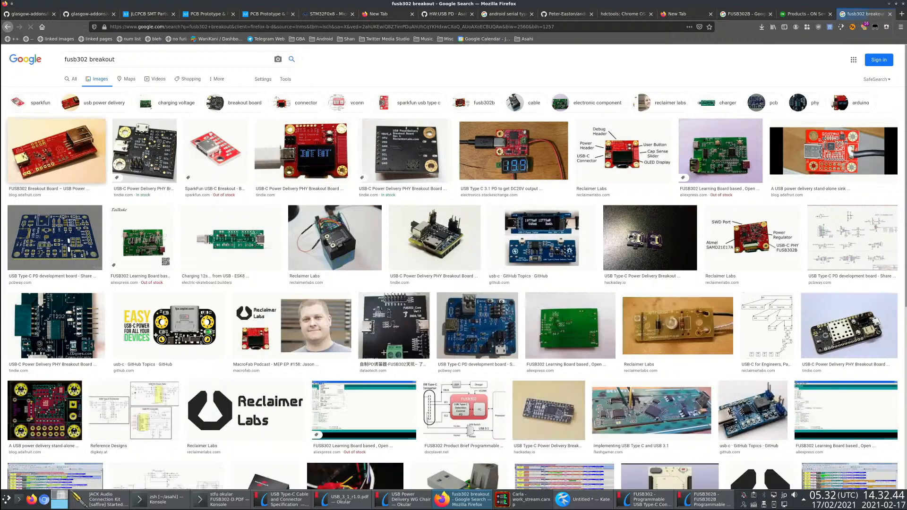
- Preview the images of the FUSB302 Breakout Board, the stand-alone sink controller and the blue USB Type-C PD development board
click(41, 155)
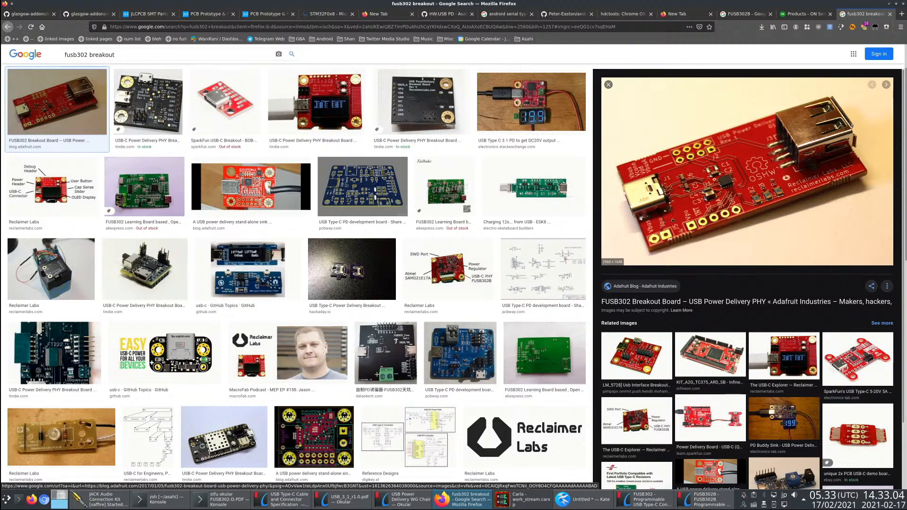
click(284, 195)
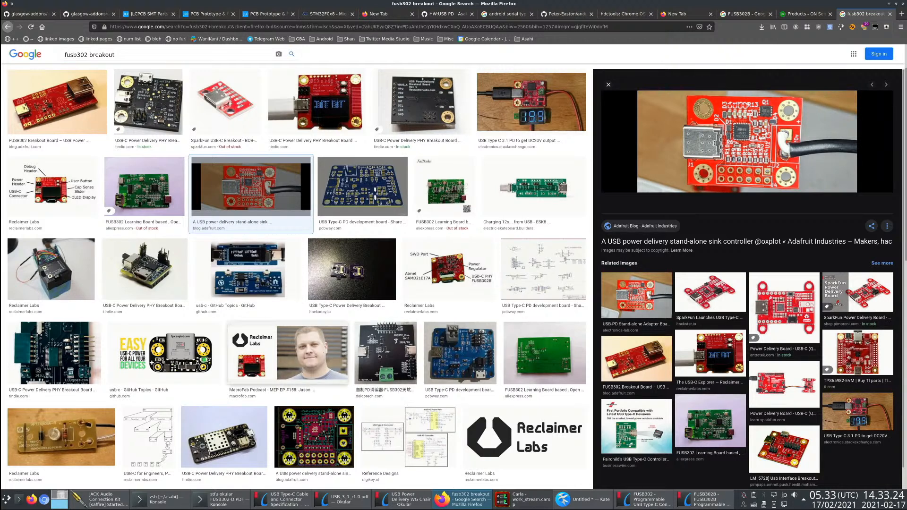
click(460, 353)
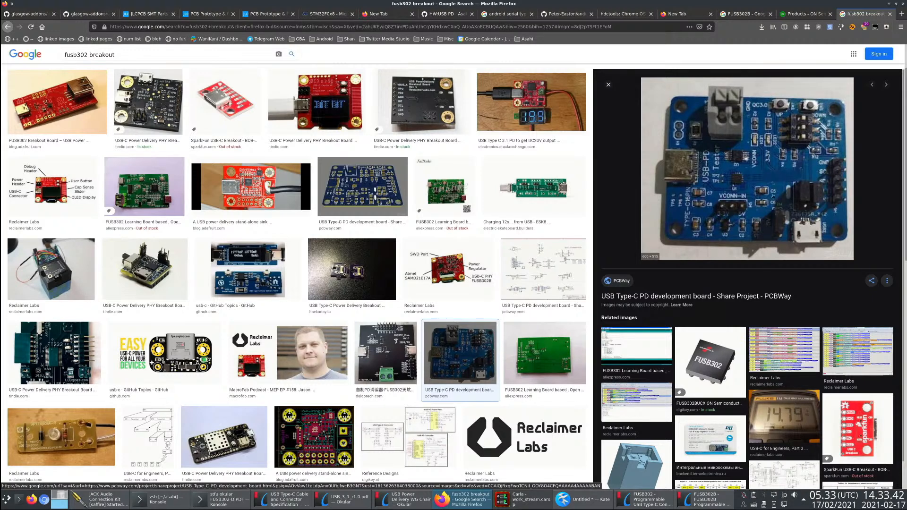
- Switch back to Kate and add the indented sub-item "* VBUS <- upstream" under VBUS switch
key(alt+Tab)
key(alt+Tab)
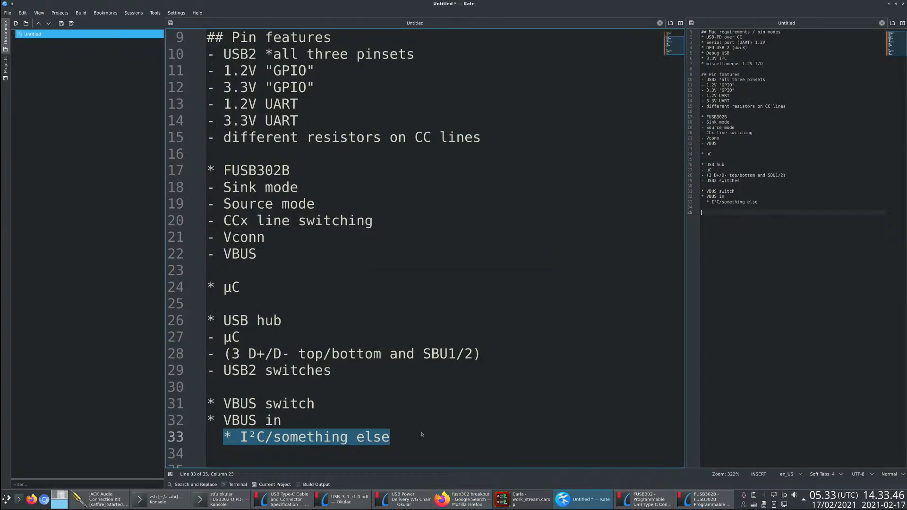
click(430, 435)
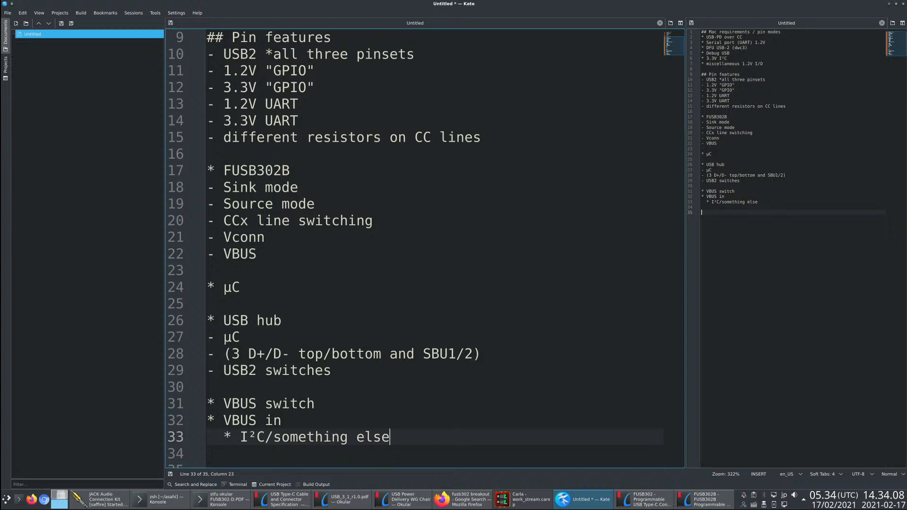
key(Up)
key(Up)
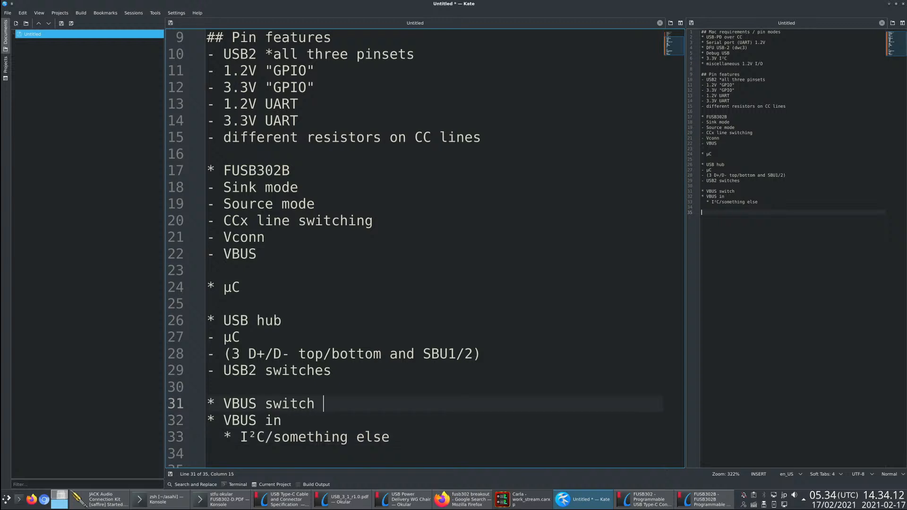
key(BackSpace)
key(Return)
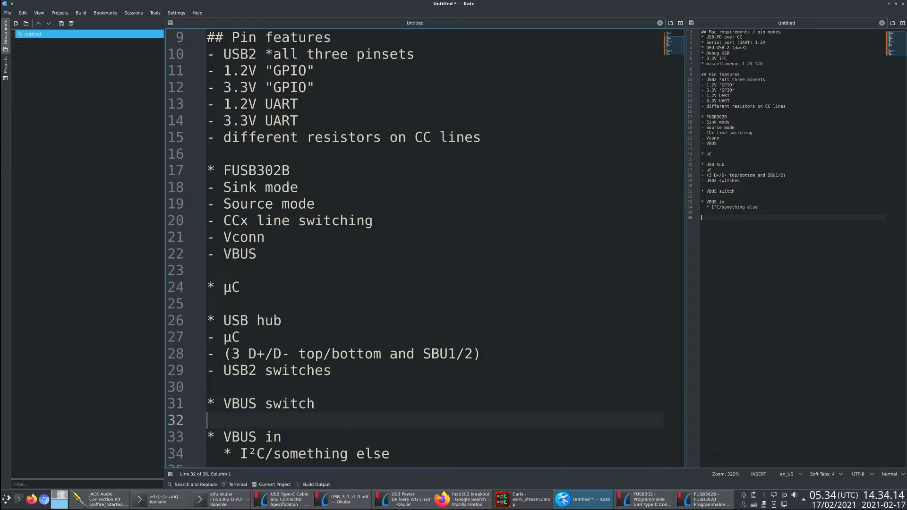
text(* VBUS )
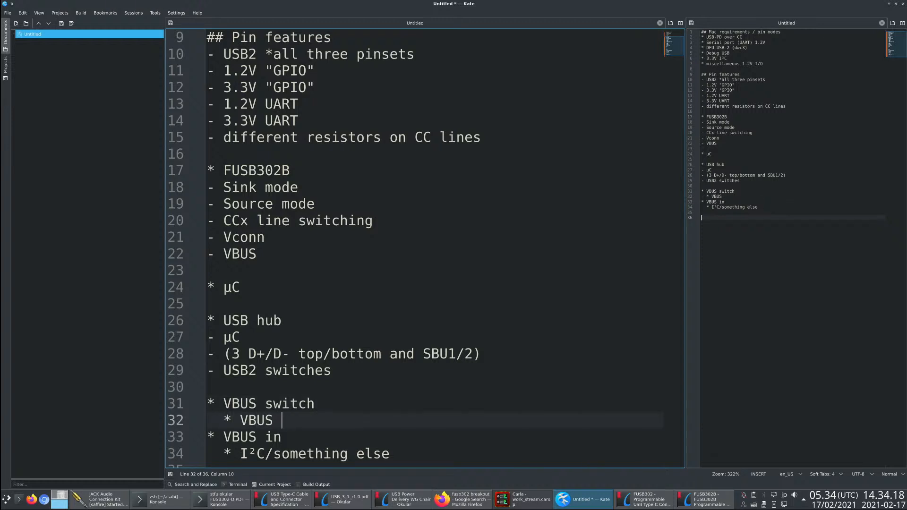
text(<- upstream)
- Add a second sub-item "* VBUS <- VBUS in" under VBUS switch
key(Return)
text(*)
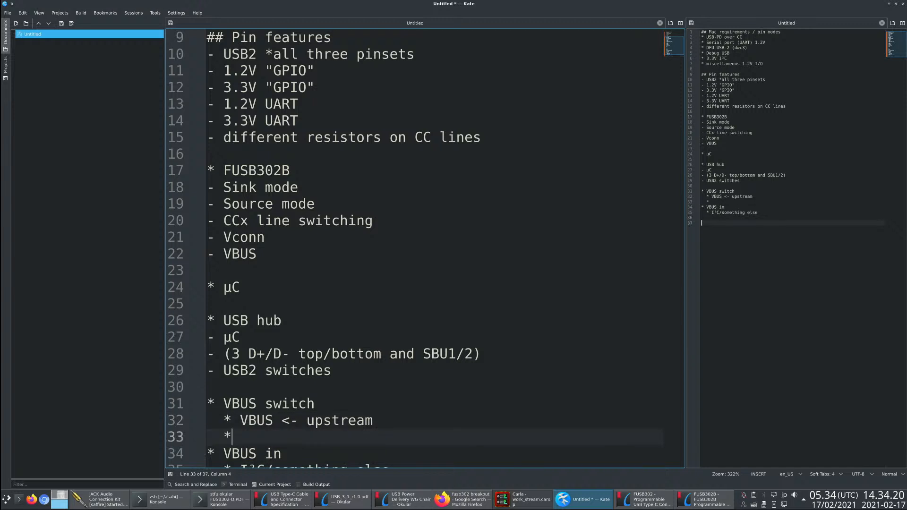
text( VBUS <- VBUS in)
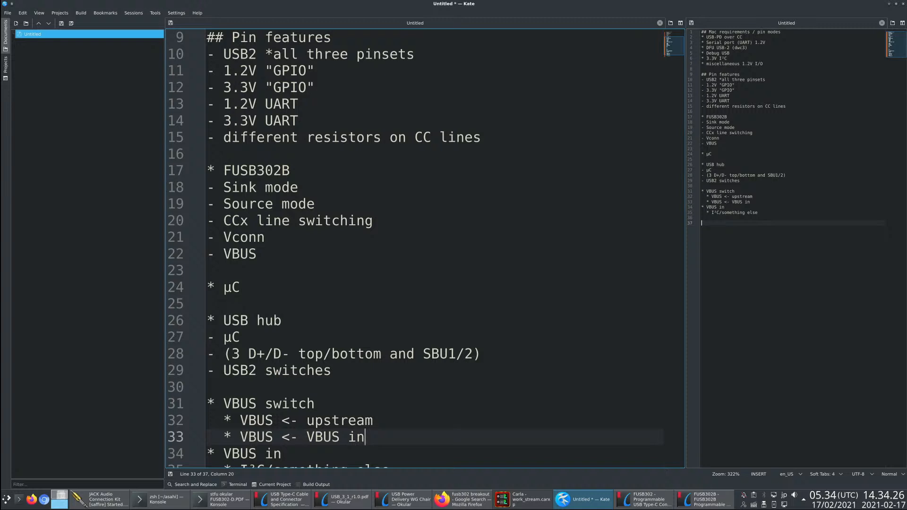
- Add the item "* USB VBUS load (up to 500mA)" one blank line below the I²C/something else sub-item
key(Down)
key(Down)
key(Down)
key(Down)
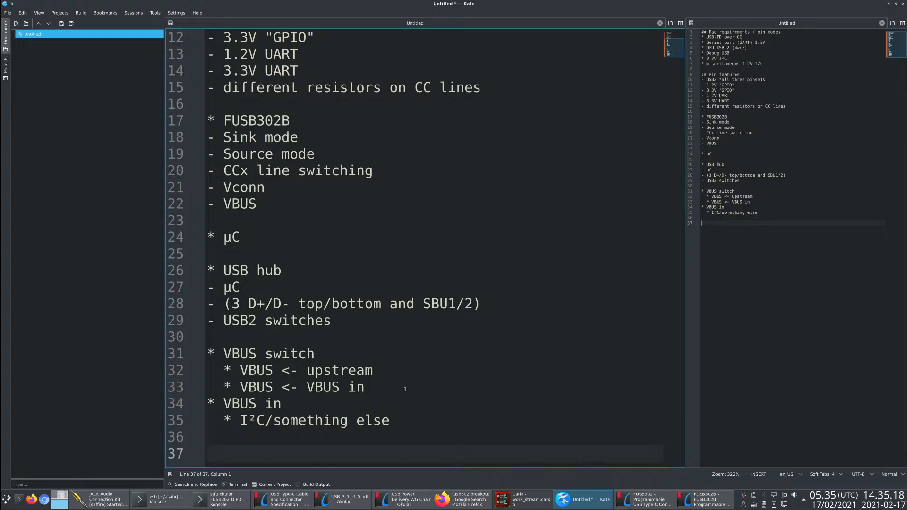
text(* USB VBUS load )
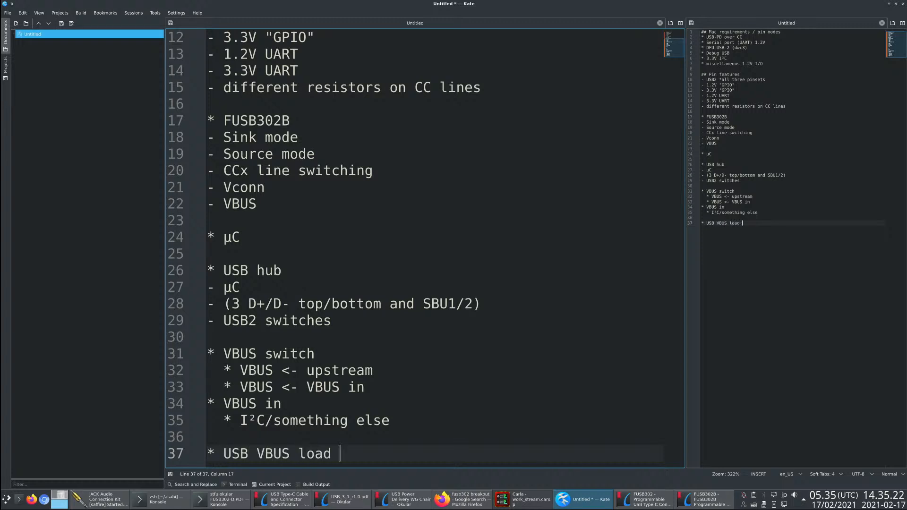
text((up to 500mA))
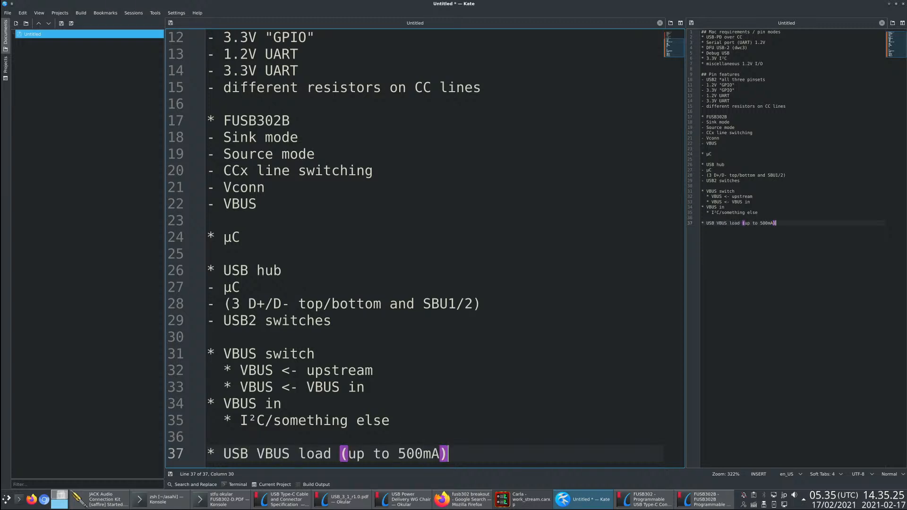
- Add the items "* USB 2.0" and "* USB 3.0" directly below the USB VBUS load item
key(Return)
text(* )
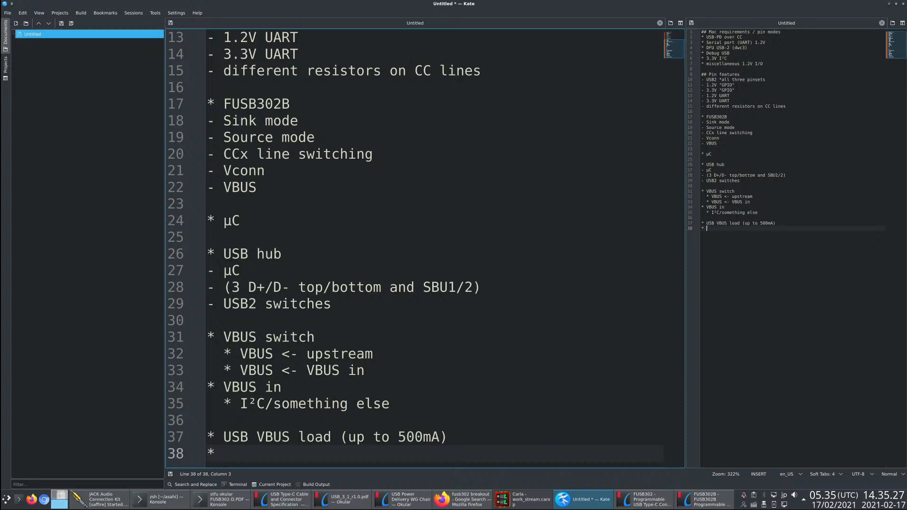
text(USB 2.0)
key(Return)
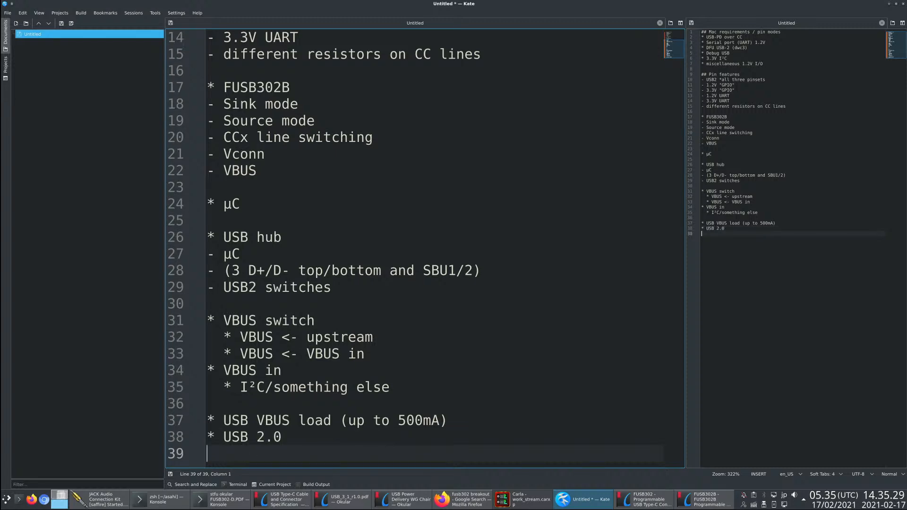
text(* USB 3.0)
key(Return)
key(Up)
key(shift+End)
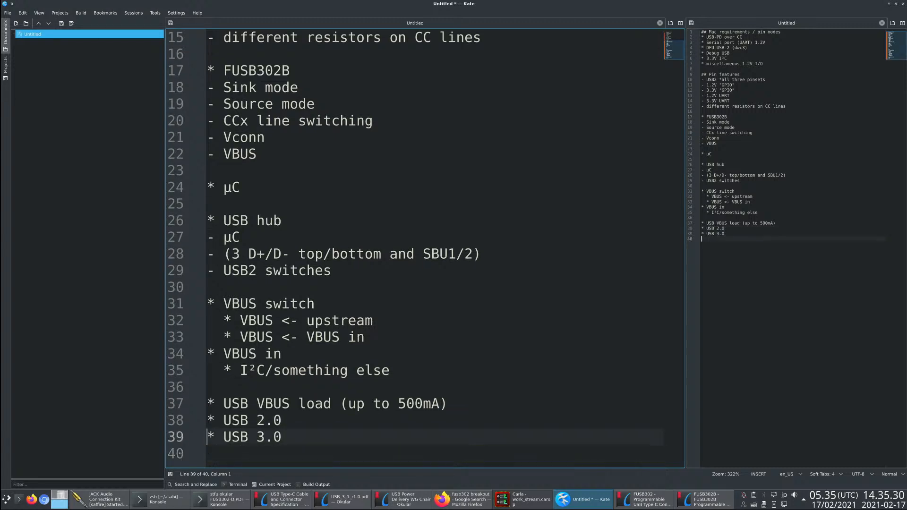
key(Escape)
key(Down)
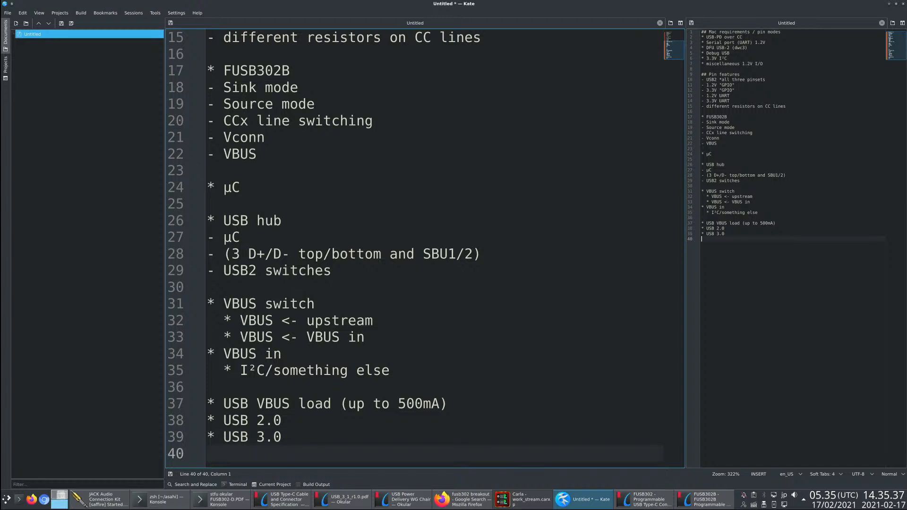
- Add the item "* USB 3.0 high-speed device mode" one blank line below the USB 3.0 item
scroll(362, 175, up, 5)
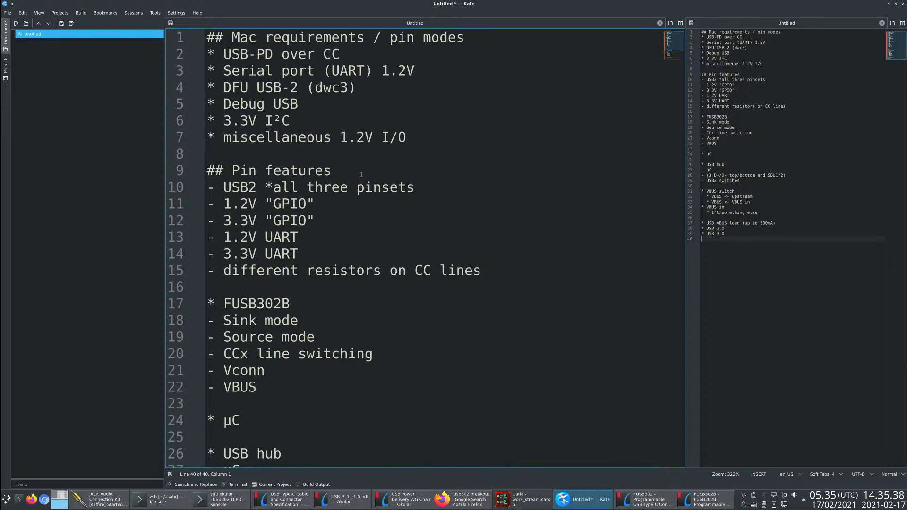
drag(366, 94, 207, 92)
click(344, 205)
scroll(352, 312, down, 5)
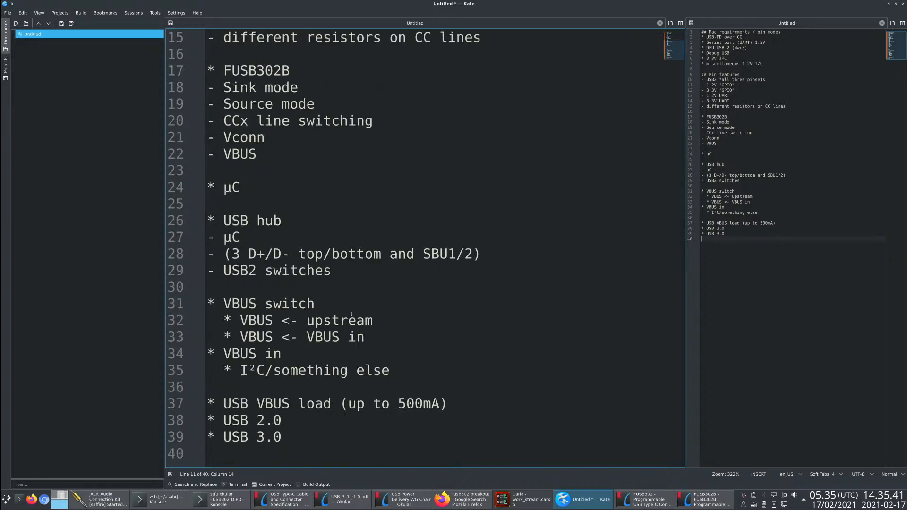
click(294, 438)
key(Return)
key(Return)
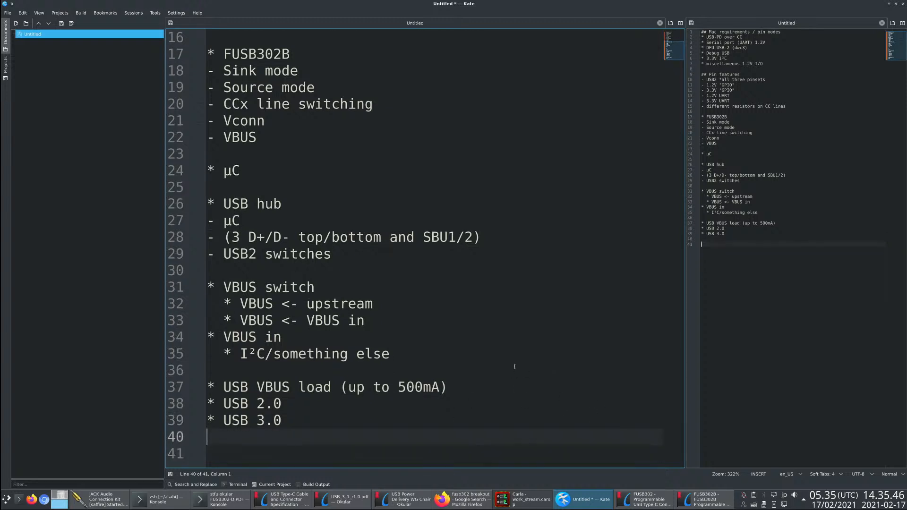
text(* USB 3.0 )
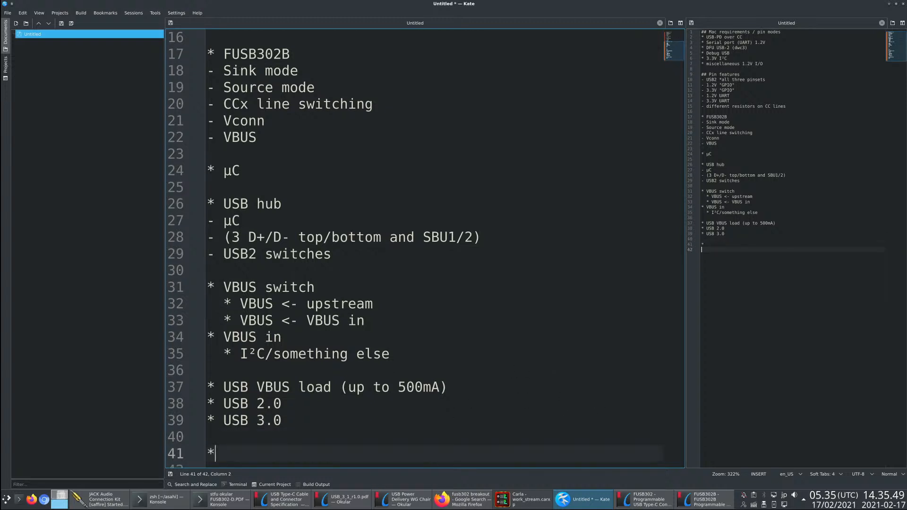
text(high-sp)
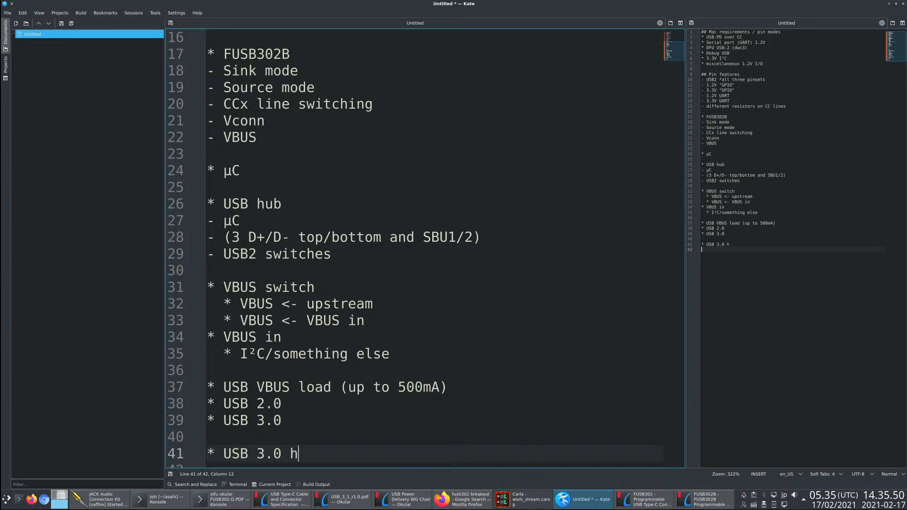
key(BackSpace)
key(BackSpace)
text(-speed )
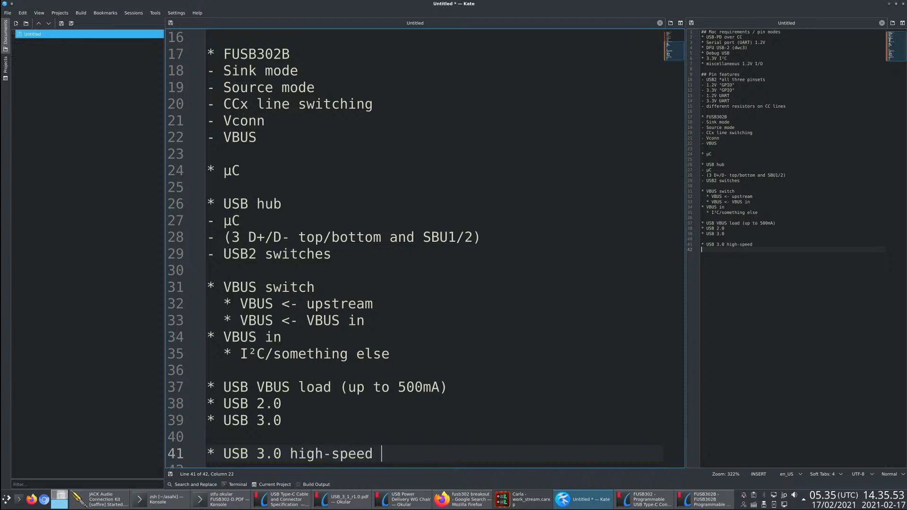
text(device mode)
key(Return)
- Add the items "* UART" and "* USB 2.0 debug" below the high-speed device mode item
text(* US)
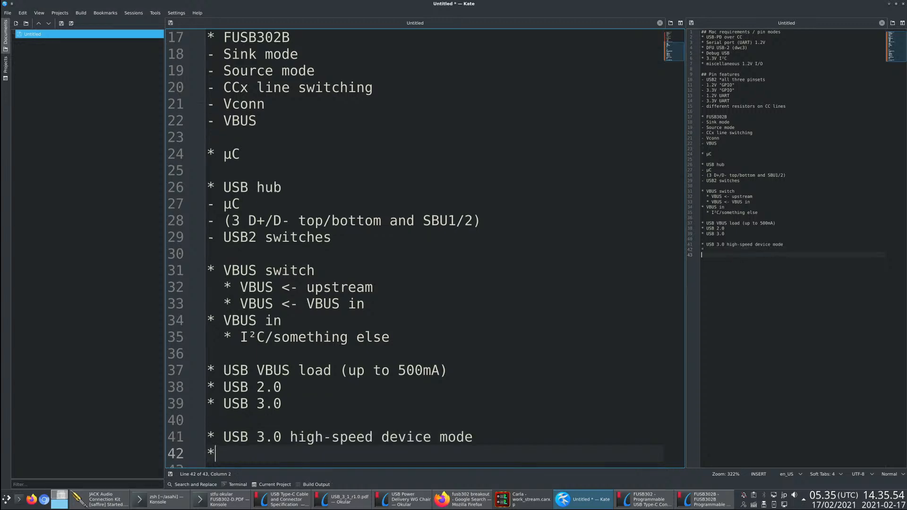
key(BackSpace)
text(ART)
key(Return)
text(* USB 23.)
key(BackSpace)
key(BackSpace)
text(.0 )
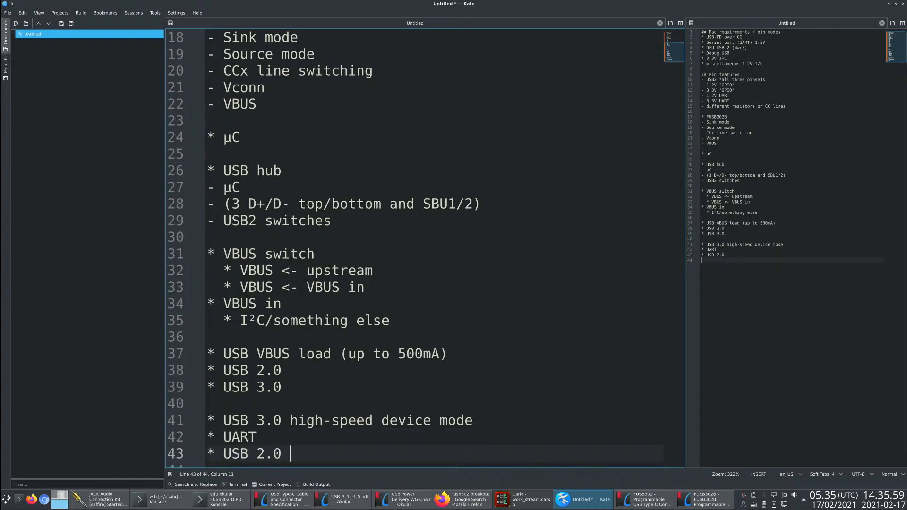
text(debug)
key(Return)
- Add the item "* USB 2.0 device mode" below the USB 2.0 debug item
text(* USB 2.)
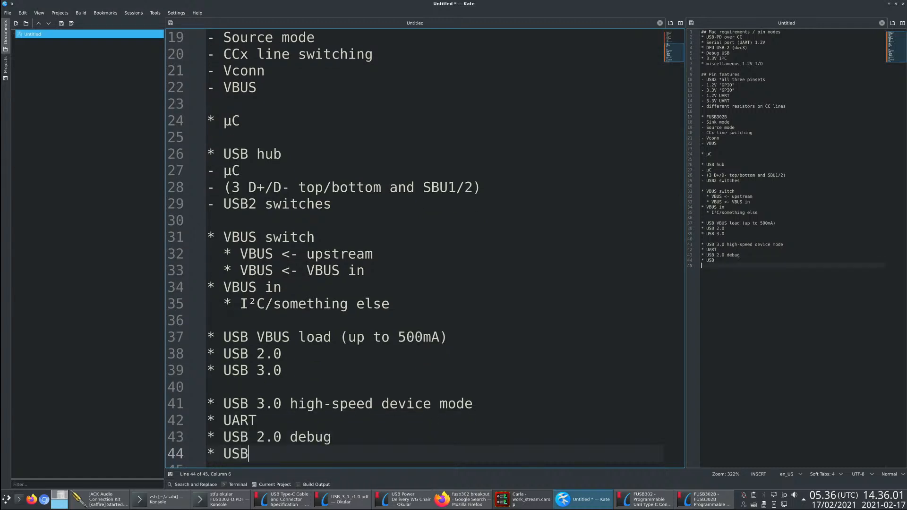
text(0 debug)
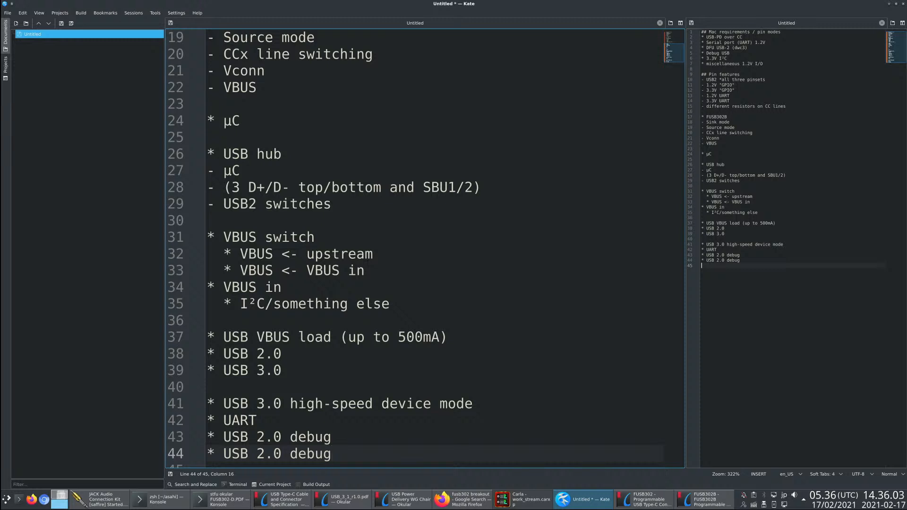
key(BackSpace)
key(BackSpace)
key(BackSpace)
key(BackSpace)
key(BackSpace)
text(device mode)
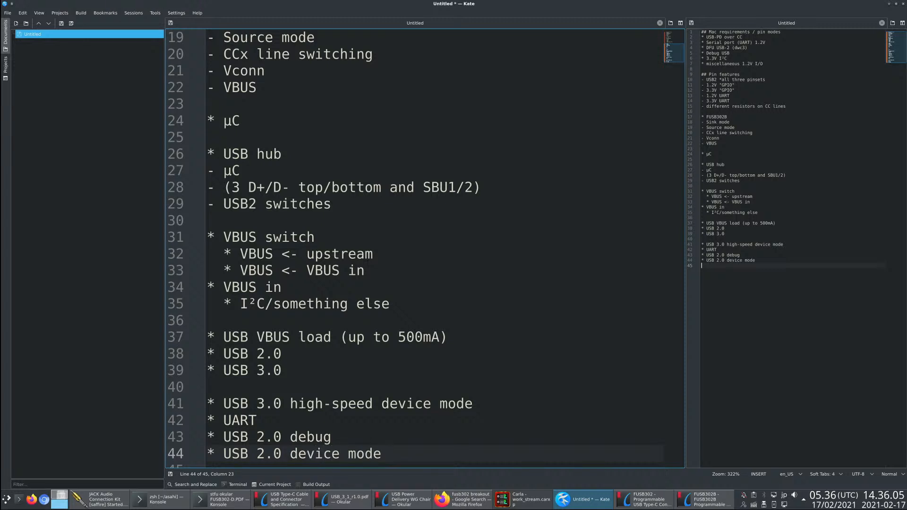
- Append "/ I²C / SWD" to the USB 2.0 device mode item
key(Up)
key(Up)
key(Down)
key(Down)
text(/ I²C)
key(Return)
key(Up)
key(End)
text(/ SWD)
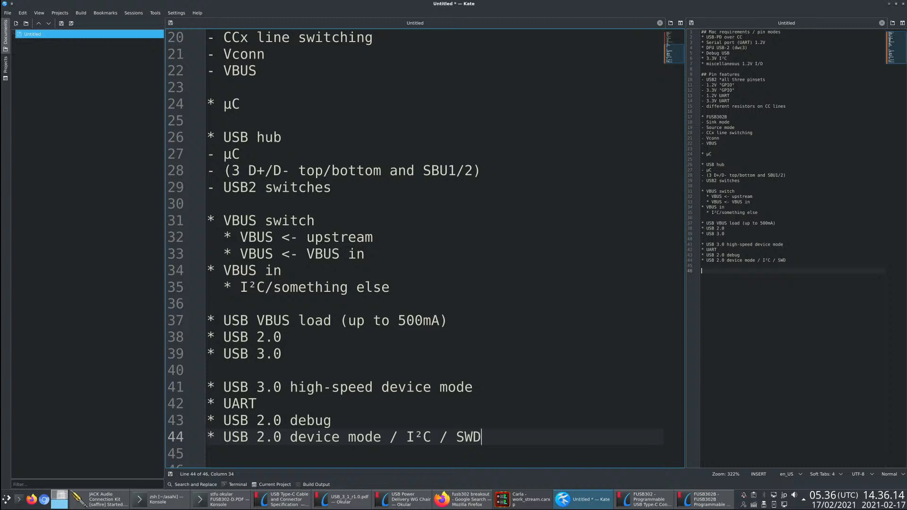
- Move the four lines from USB 3.0 high-speed device mode to USB 2.0 device mode into the gap between the Mac requirements list and Pin features
key(Up)
key(Up)
key(Up)
key(Up)
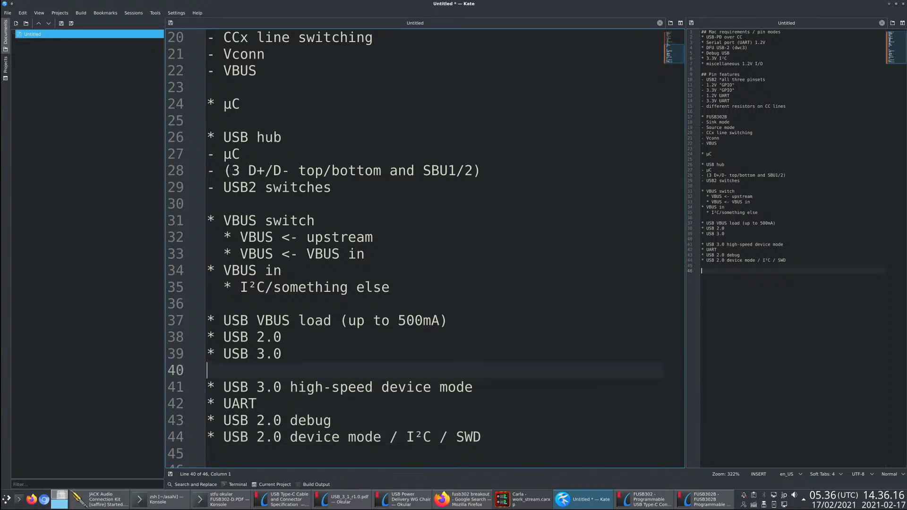
key(shift+Down)
key(shift+Down)
key(shift+Down)
key(shift+Down)
key(shift+Down)
key(ctrl+x)
key(ctrl+Home)
key(Down)
key(Down)
key(Down)
key(Down)
key(Down)
key(Down)
key(Down)
key(Return)
key(Return)
key(Up)
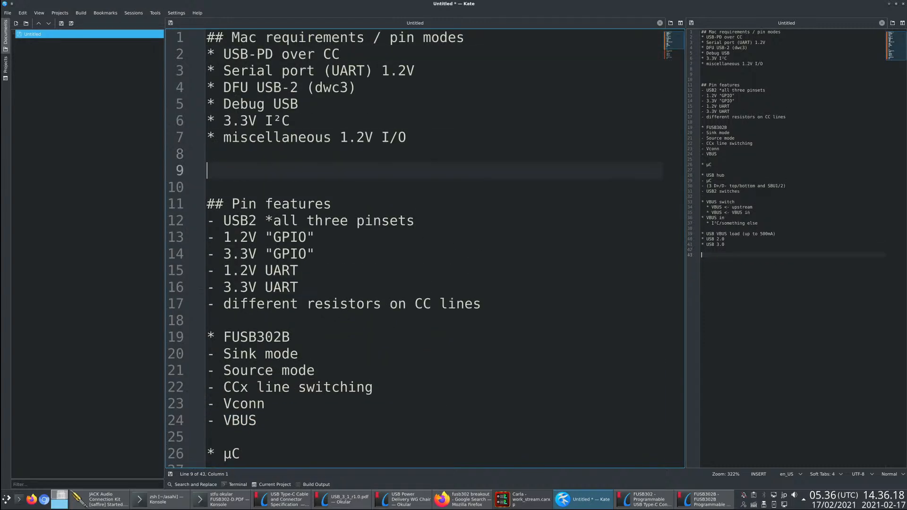
key(ctrl+v)
- Put the heading "Example:" directly above the moved USB 3.0 high-speed device mode list
key(Up)
key(Up)
key(Up)
key(Up)
key(Up)
text(example:)
key(Home)
text(E)
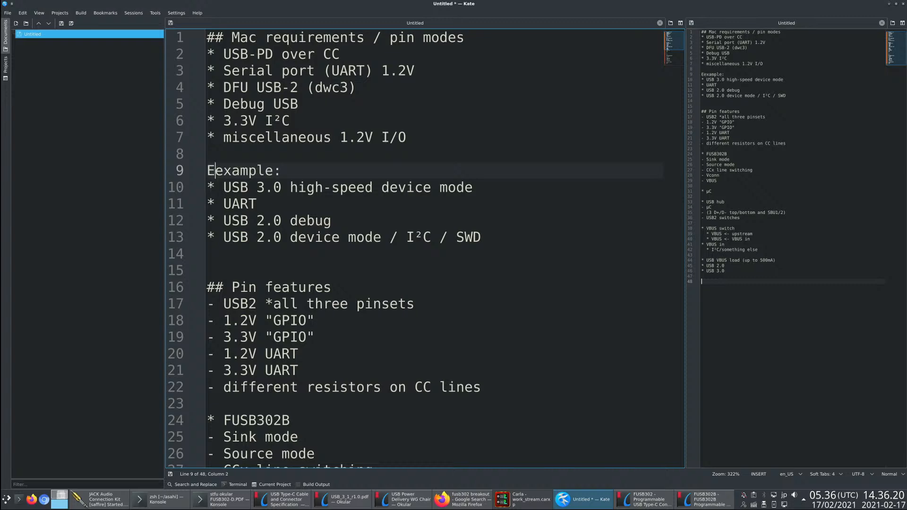
key(Delete)
- Remove the surplus blank line above the Pin features heading
key(Down)
key(Down)
key(Down)
key(Down)
key(Down)
key(Down)
key(Down)
key(Down)
key(Down)
key(Down)
key(Down)
key(Down)
key(Down)
key(Down)
key(Down)
key(Down)
key(Down)
key(Down)
key(Down)
key(Down)
key(Up)
key(Up)
key(Up)
key(Up)
key(Up)
key(Up)
key(Up)
key(Up)
key(Up)
key(Up)
key(Up)
key(Up)
key(Up)
key(Up)
key(Up)
key(Up)
key(Up)
key(Up)
key(Up)
key(Up)
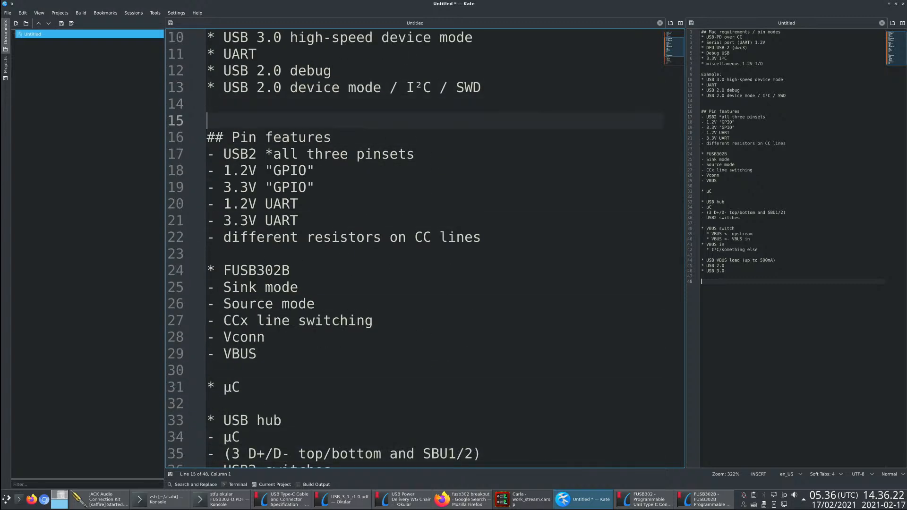
key(Delete)
- Add about twenty blank lines at the end of the document
key(Down)
key(Down)
key(Down)
key(Down)
key(Down)
key(Down)
key(Down)
key(Down)
key(Down)
key(Down)
key(Down)
key(Down)
key(Down)
key(Down)
key(Down)
key(Down)
key(Down)
key(Down)
key(Down)
key(Down)
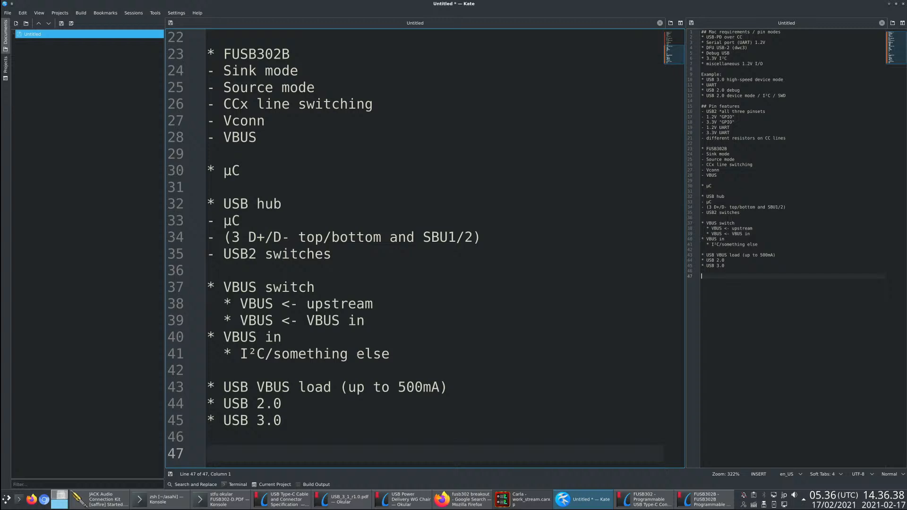
key(Return)
key(Return)
key(Return)
key(Return)
key(Return)
key(Return)
key(Return)
key(Return)
key(Return)
key(Return)
key(Return)
key(Return)
key(Return)
key(Return)
key(Return)
key(Return)
key(Return)
key(Return)
key(Return)
key(Return)
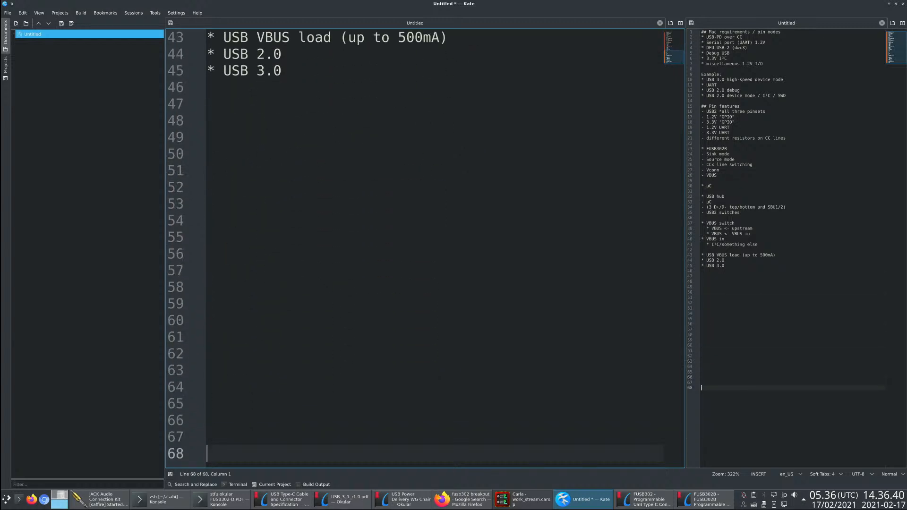
- Add the heading "USB host port" three blank lines below the final USB 3.0 item
click(292, 159)
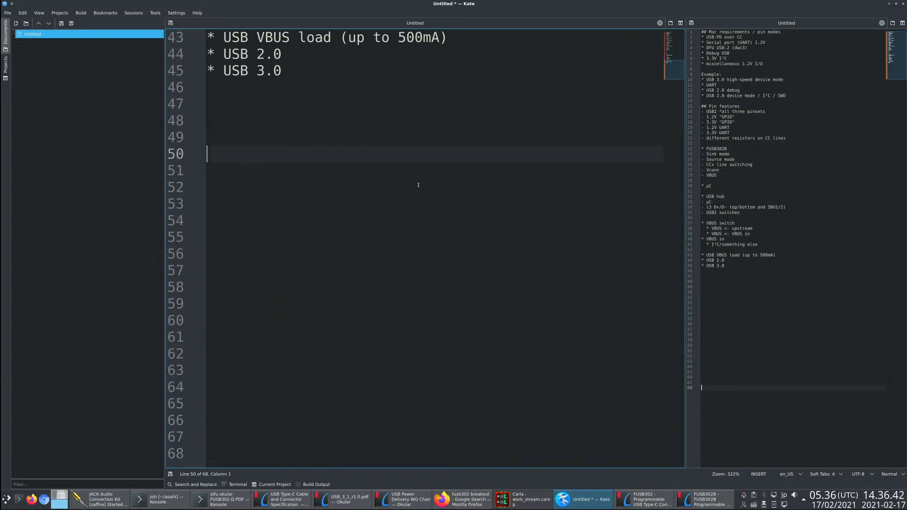
click(281, 137)
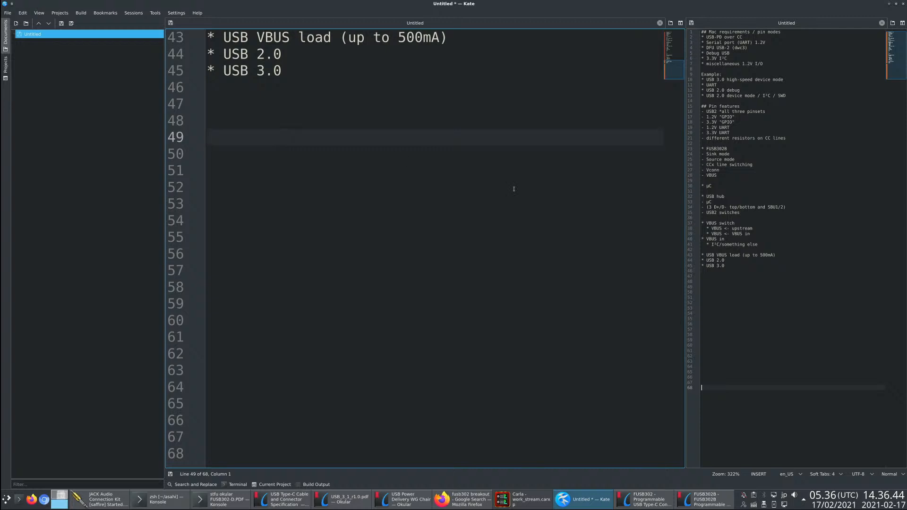
text(USB hiost)
key(BackSpace)
key(BackSpace)
key(BackSpace)
key(BackSpace)
text(ost port)
key(Return)
- Add the item "- USB2.0 (bridged)" under USB host port
text(- )
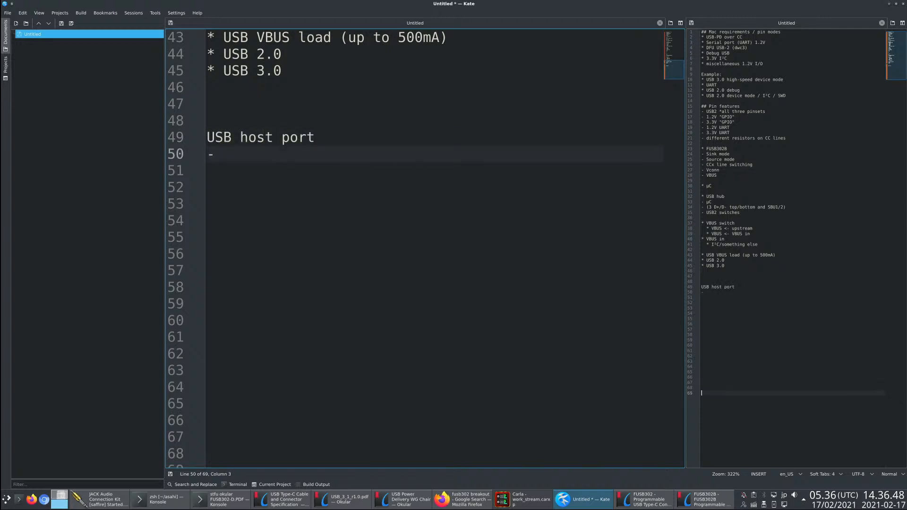
text(USB2.0)
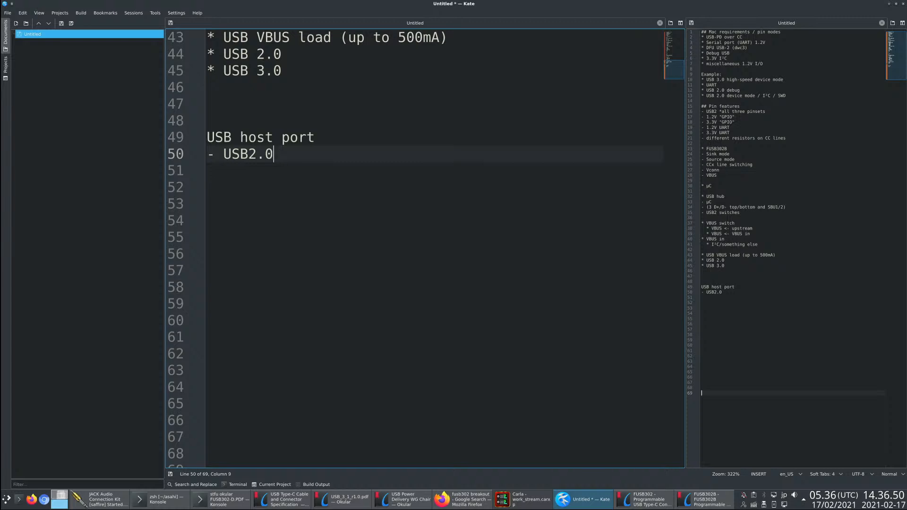
text( (bridged))
key(Left)
key(Left)
key(Left)
key(Left)
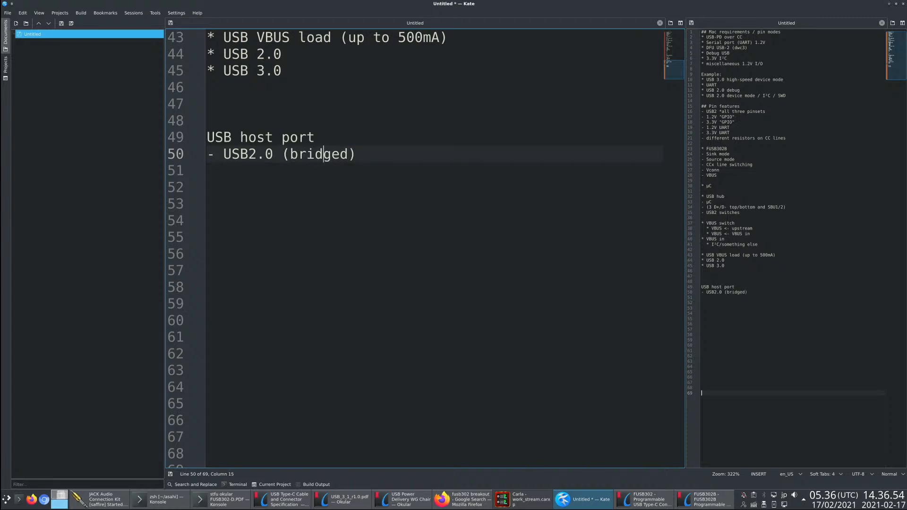
- Add the item "- USB3.0 passed through" below the USB2.0 (bridged) item
key(End)
key(Return)
text(- )
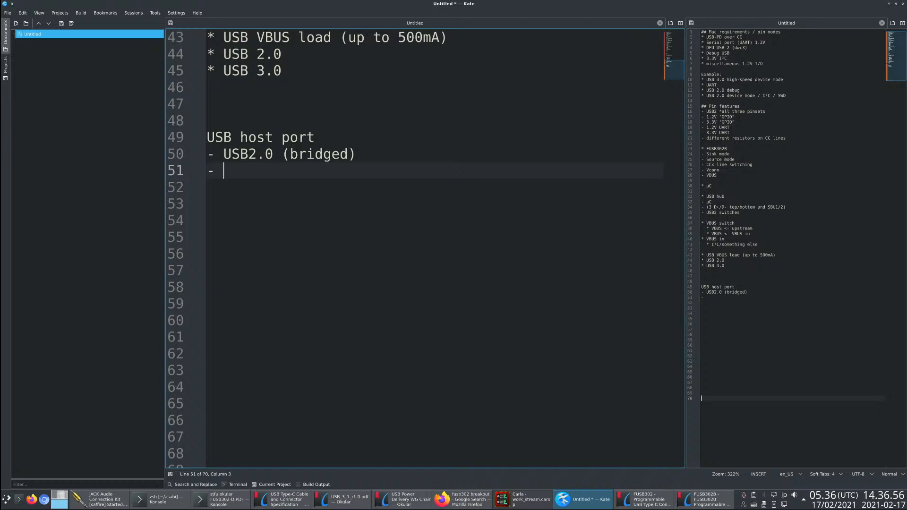
text(USB3.0 passed thro)
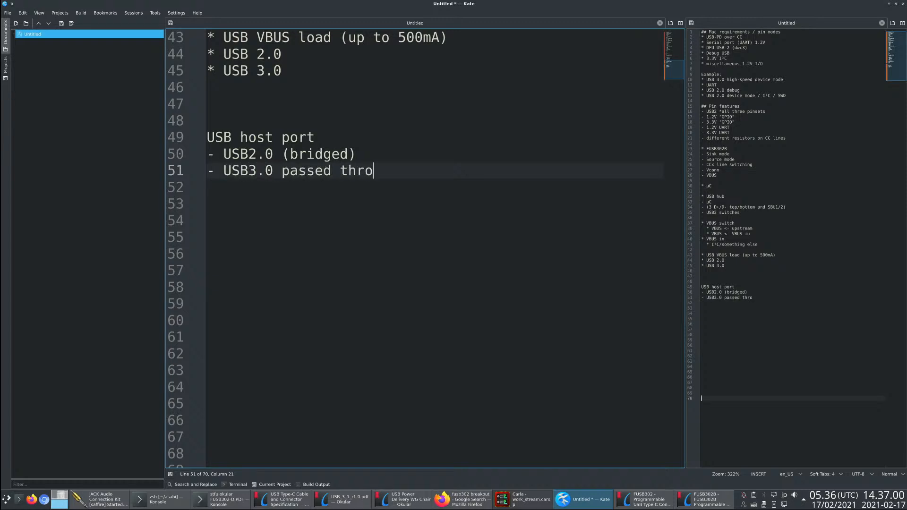
text(ugh)
key(Return)
key(Up)
key(End)
key(Return)
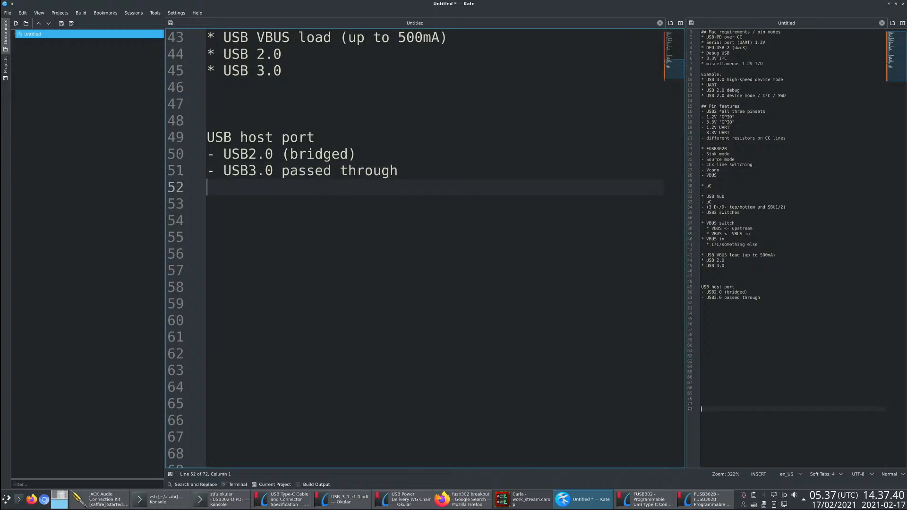
- Add the heading "USB hub" one blank line below the USB host port list and start an indented dash item under it
key(Return)
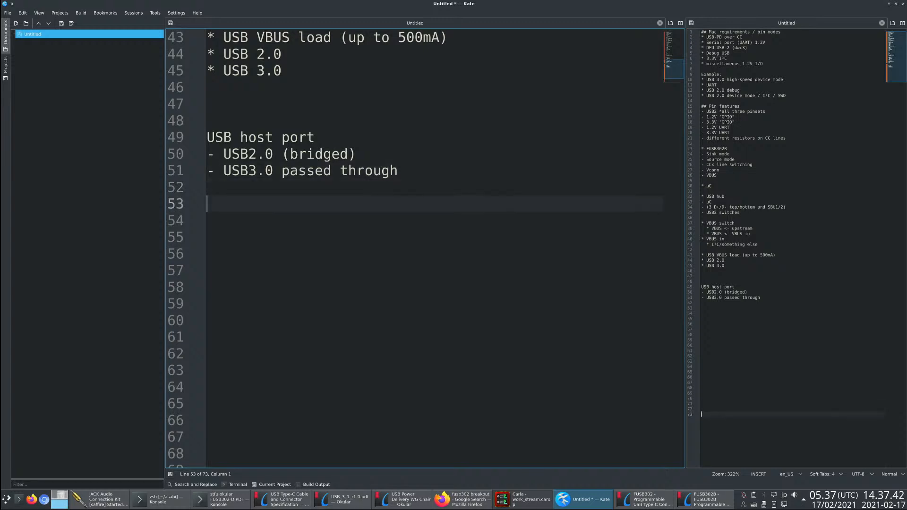
text(USB hub)
key(Return)
text(-)
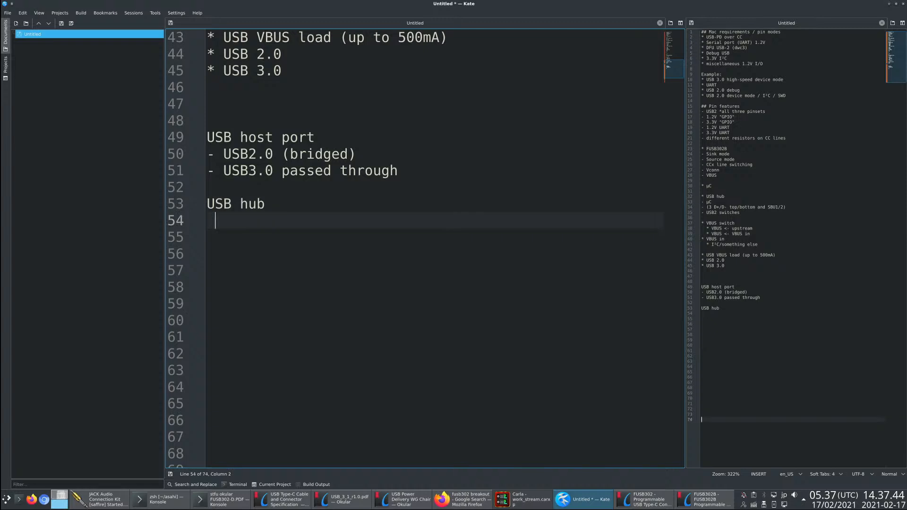
- Append "to hub UFP" to the USB2.0 (bridged) item under USB host port
key(Up)
key(Up)
key(Up)
key(Up)
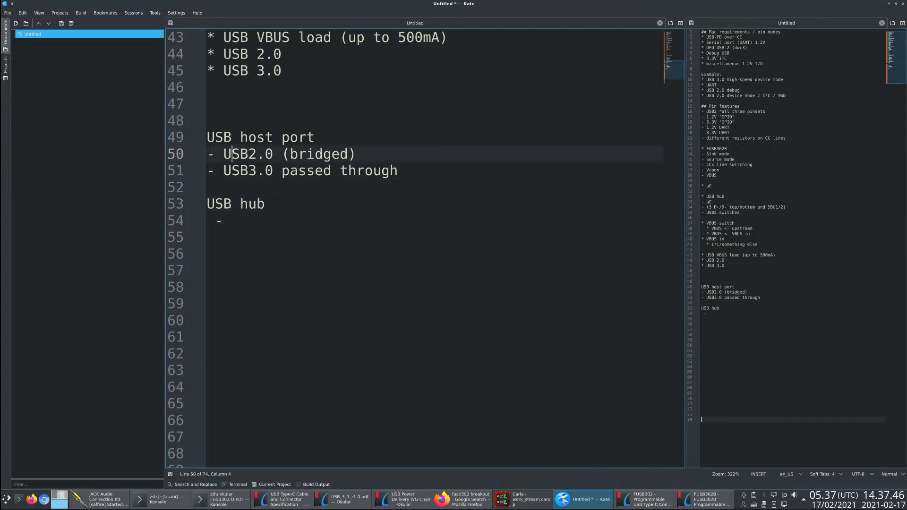
key(End)
text(to hub UFP)
- Complete the indented item under USB hub as "- DFP to µC"
key(Down)
key(Down)
key(Down)
key(Down)
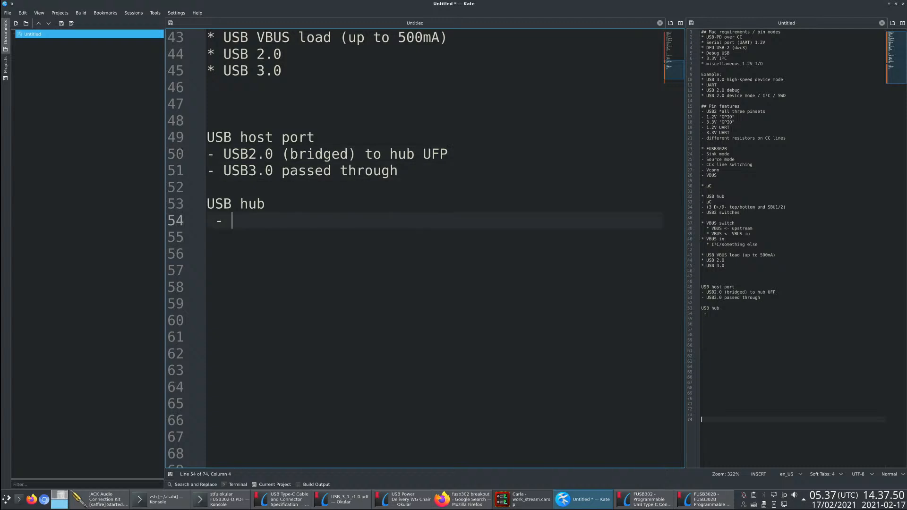
text(DFP to μC)
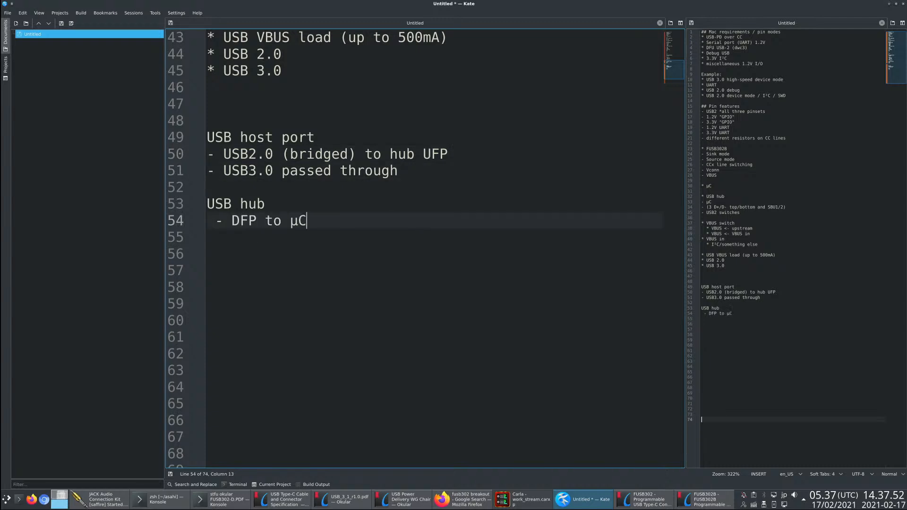
- Add the indented item "- DFP to D+/- A sw" below the DFP to µC item under USB hub
key(Return)
text(- DFP to)
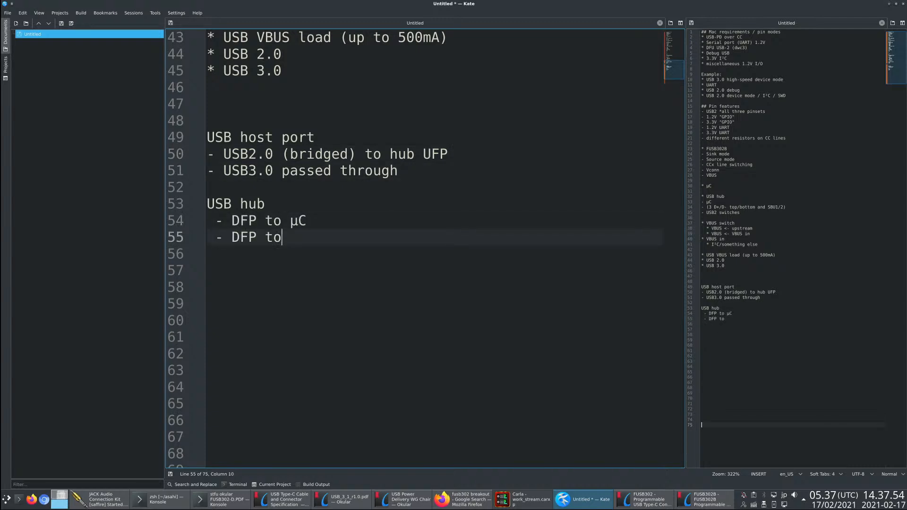
text( D+/---)
key(BackSpace)
key(BackSpace)
key(End)
text(A sw)
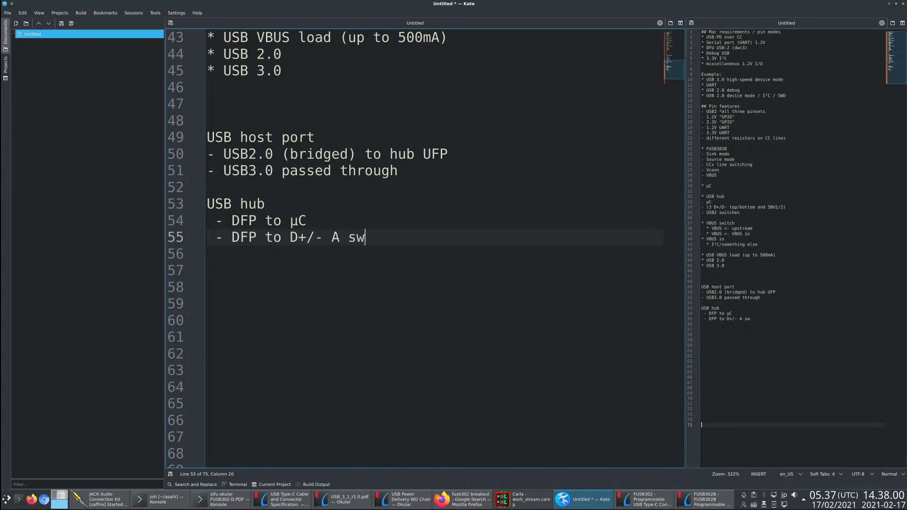
- Duplicate the D+/- A sw item on the line below it and change the copy to "- DFP to D+/- B sw"
key(Return)
key(Up)
key(shift+End)
key(ctrl+c)
key(Down)
key(ctrl+v)
key(Left)
key(Left)
key(Left)
key(BackSpace)
text(B)
key(End)
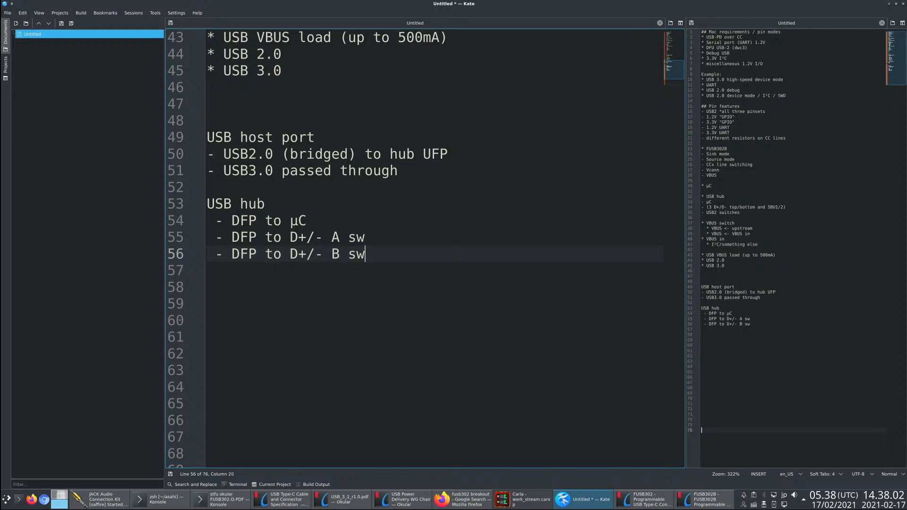
- Copy the D+/- B sw item to a new line below it and change the copy to "- DFP to SBU1/SBU2 sw"
key(Up)
key(Down)
key(shift+Home)
key(ctrl+c)
key(End)
key(Return)
key(ctrl+v)
key(ctrl+Left)
key(ctrl+Left)
key(ctrl+Left)
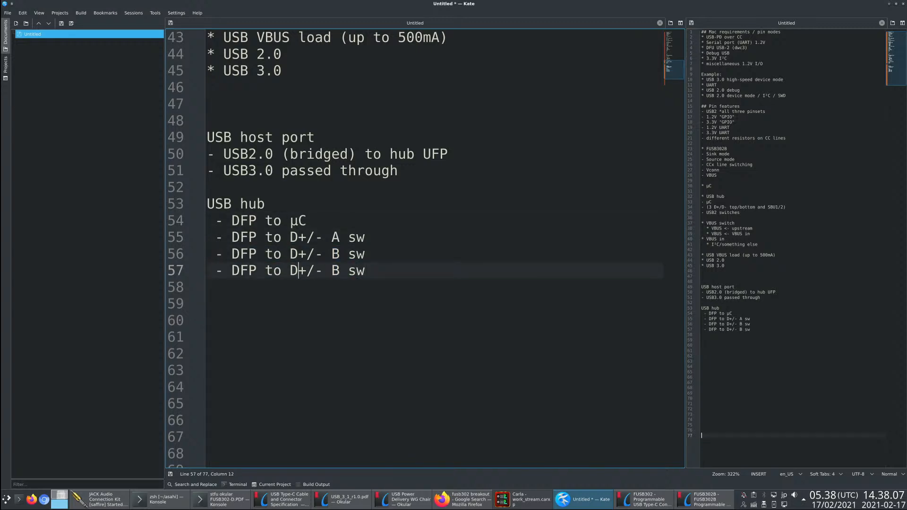
key(BackSpace)
text(SBU1/SBU2)
key(Delete)
key(Delete)
key(Delete)
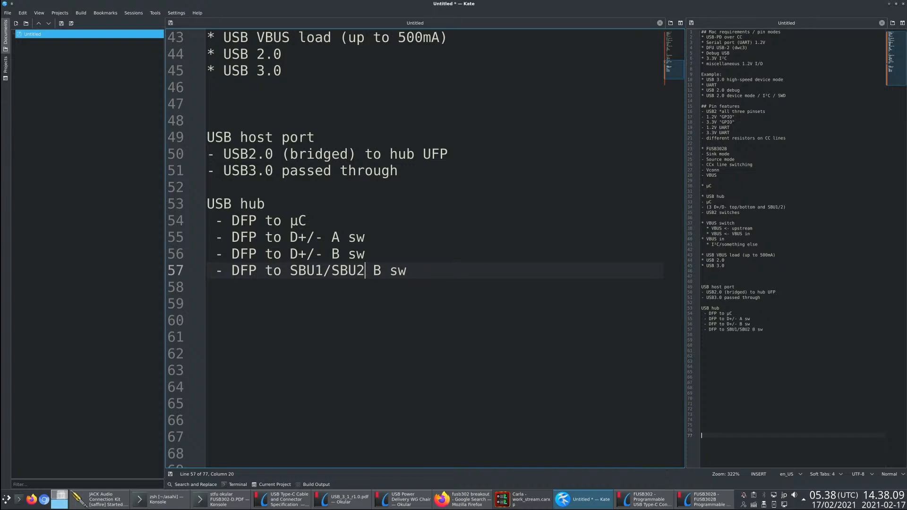
key(Delete)
key(Delete)
key(Up)
- Switch to Firefox and examine the SuzyQ cable's orientation note and wiring table on the hdctools Closed Case Debug page, comparing them with the Kate notes
key(alt+Tab)
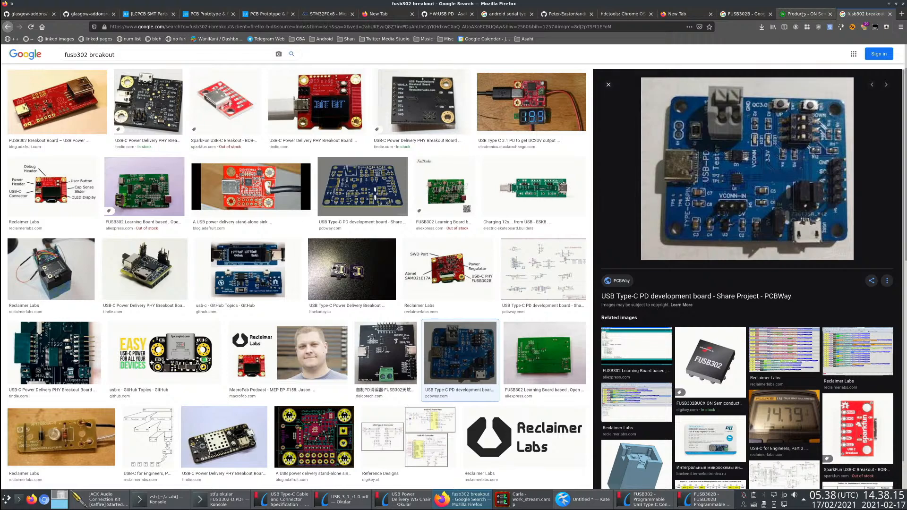
click(572, 15)
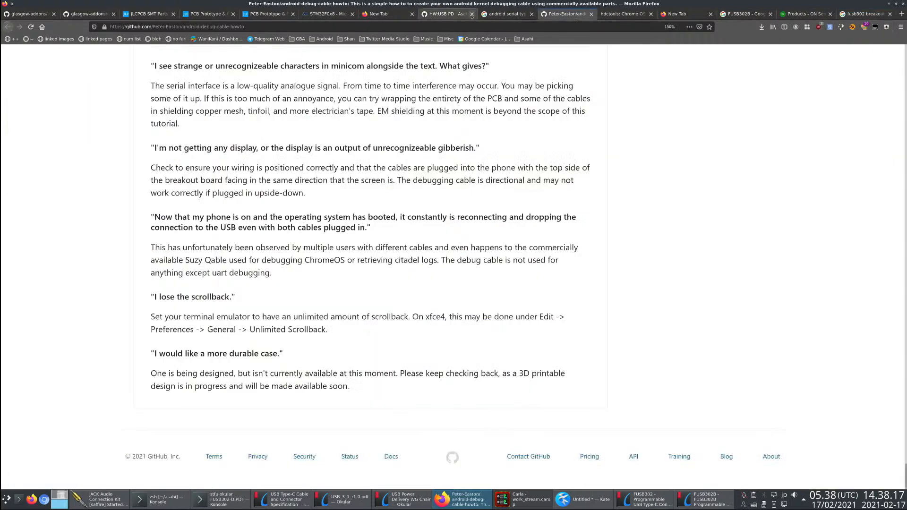
click(613, 13)
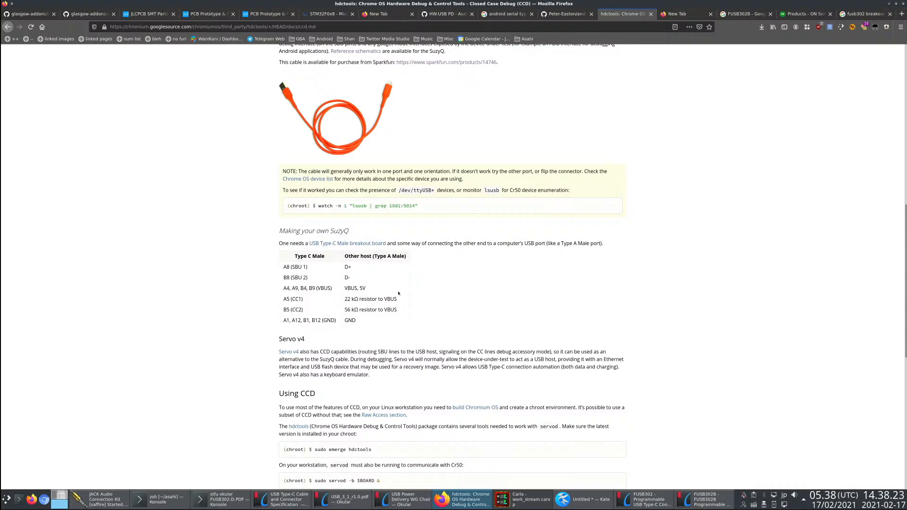
key(alt+Tab)
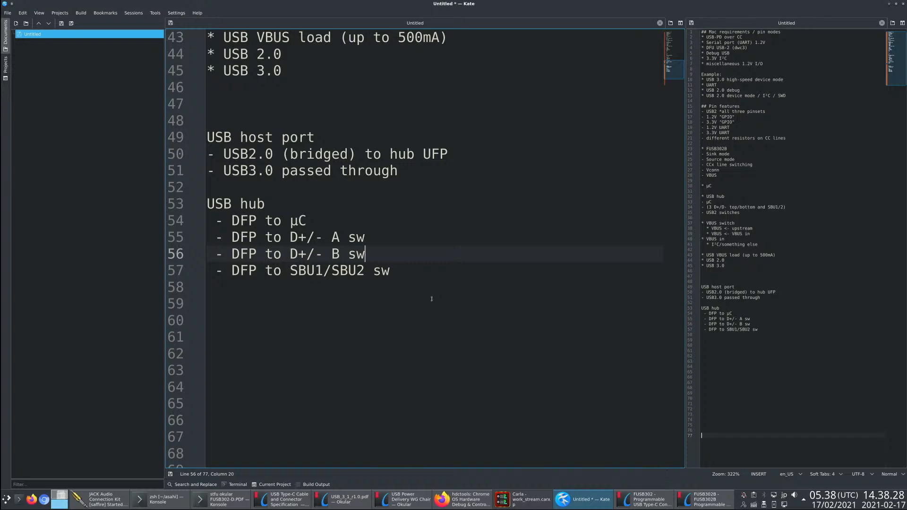
key(alt+Tab)
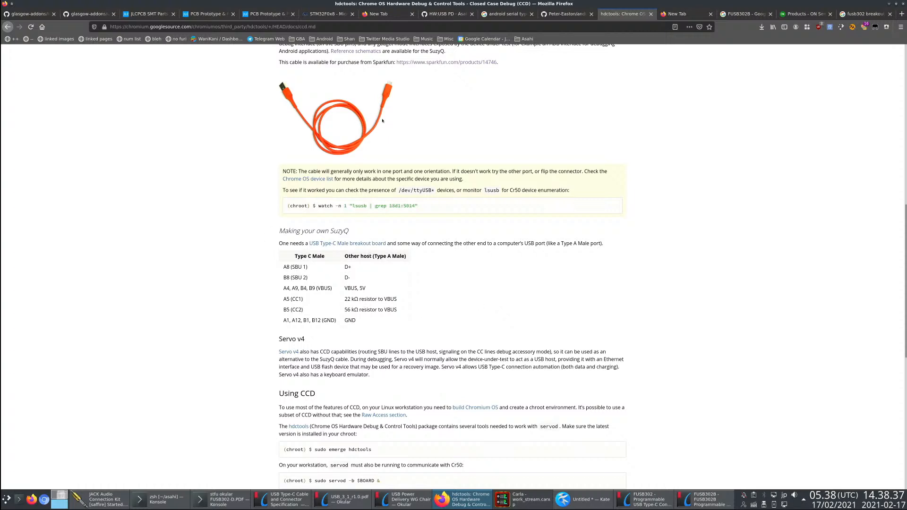
drag(282, 171, 278, 152)
click(487, 172)
click(366, 177)
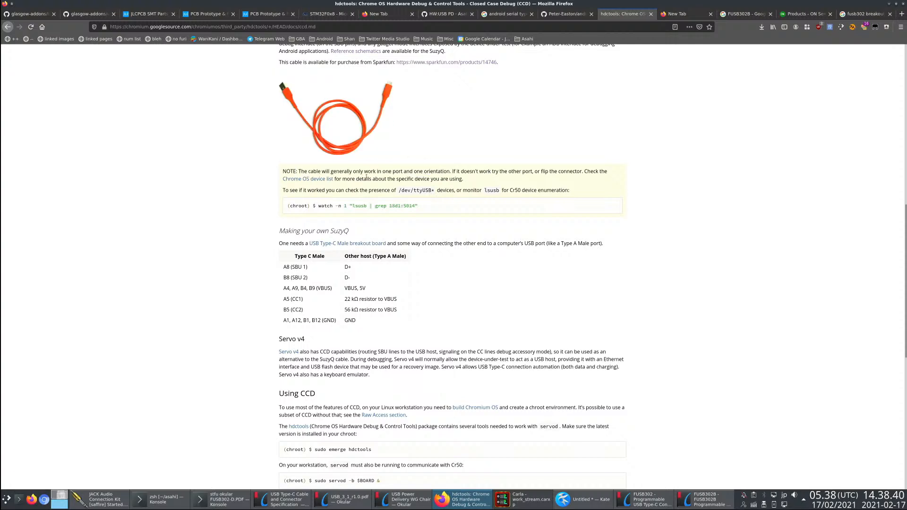
triple_click(466, 180)
click(237, 187)
key(alt+Tab)
key(alt+Tab)
key(alt+Tab)
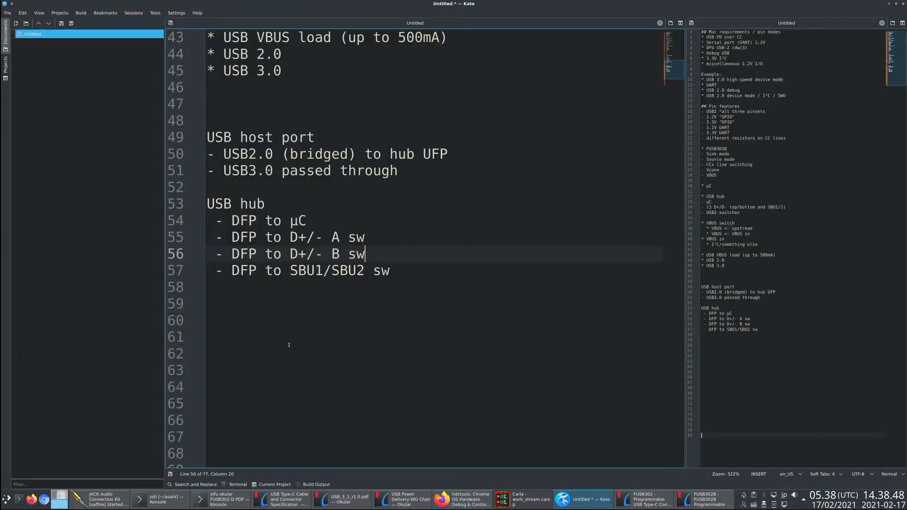
click(438, 338)
click(446, 324)
click(445, 307)
key(alt+Tab)
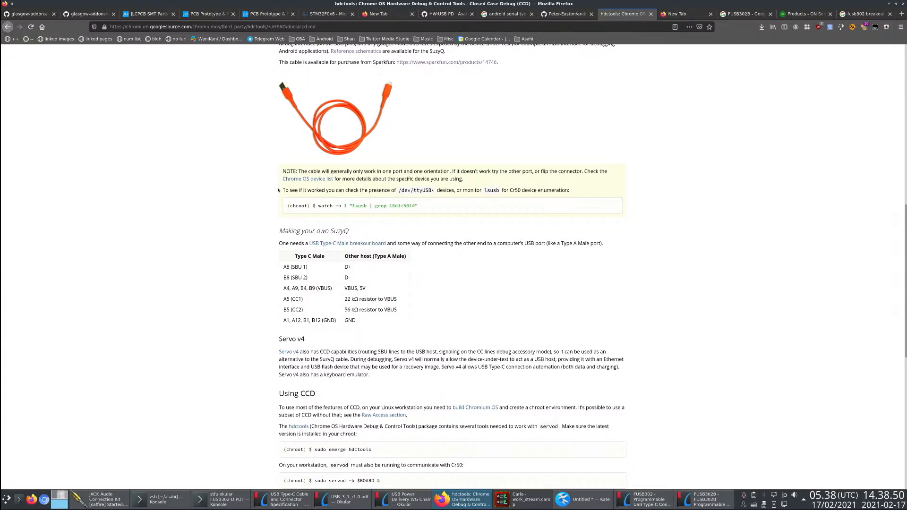
key(alt+Tab)
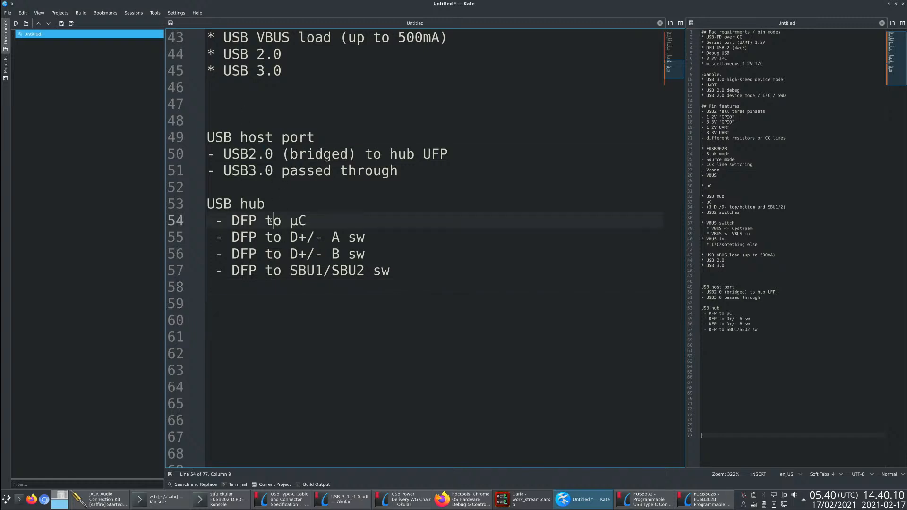
- Add the line "µC - STM32 w/ USB" one blank line below the USB hub list in the Kate notes
text(a)
key(BackSpace)
text(µC - )
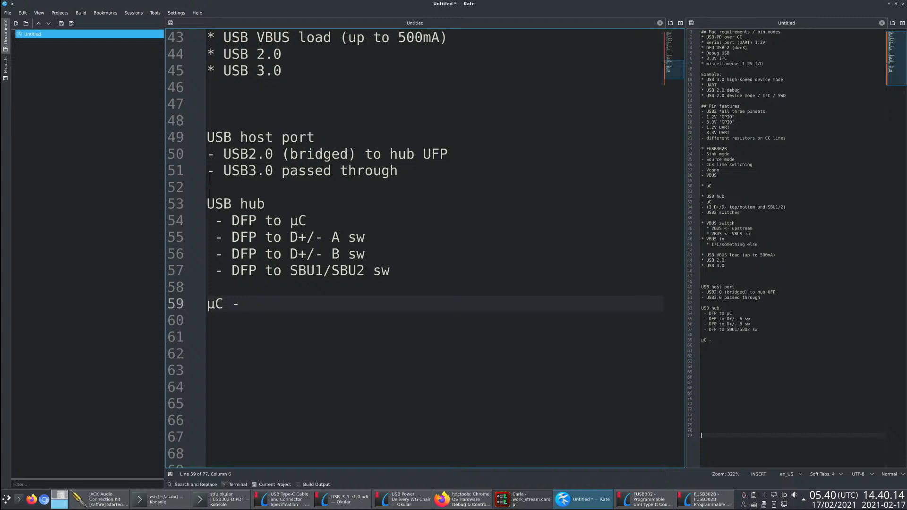
text(STM32 w/ USB)
key(Escape)
key(ctrl+Left)
text(w/)
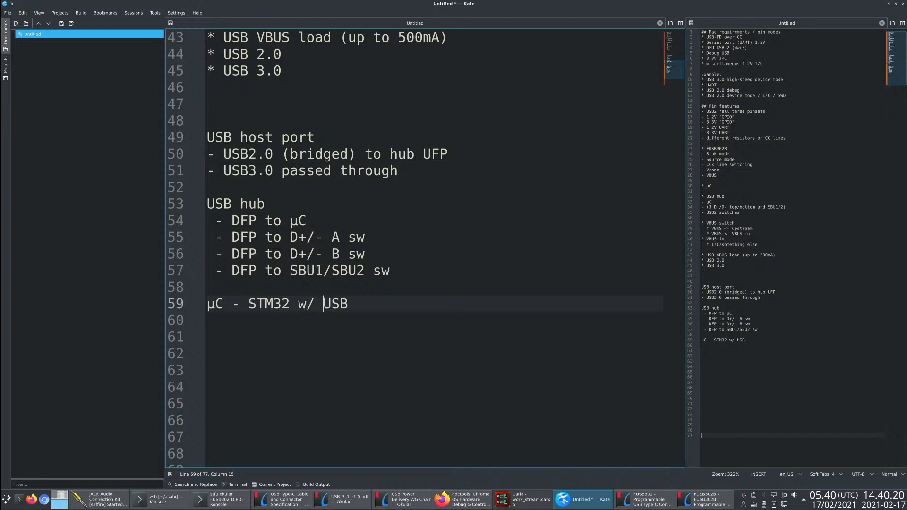
- Add the line "USB-PD iface (FUSB302B)" one blank line below the µC line
key(End)
key(Return)
key(Return)
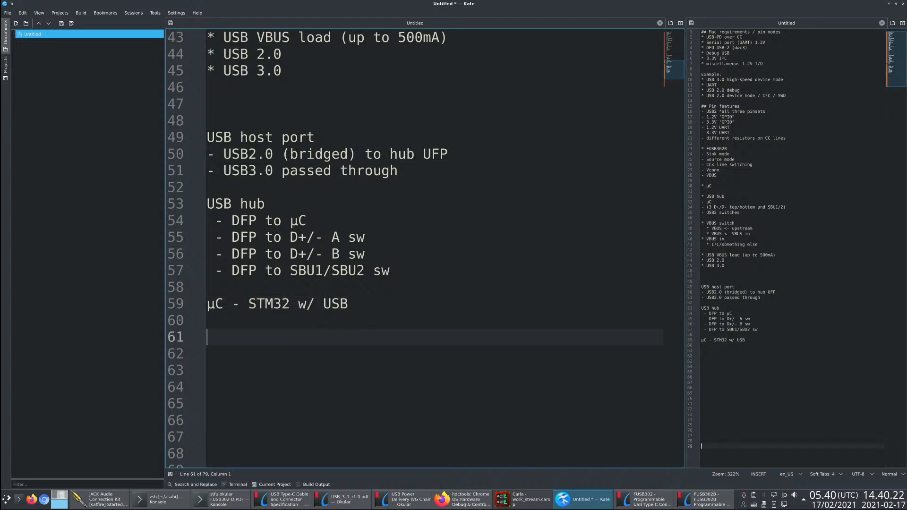
text(USB-PD iface (FUSB302)
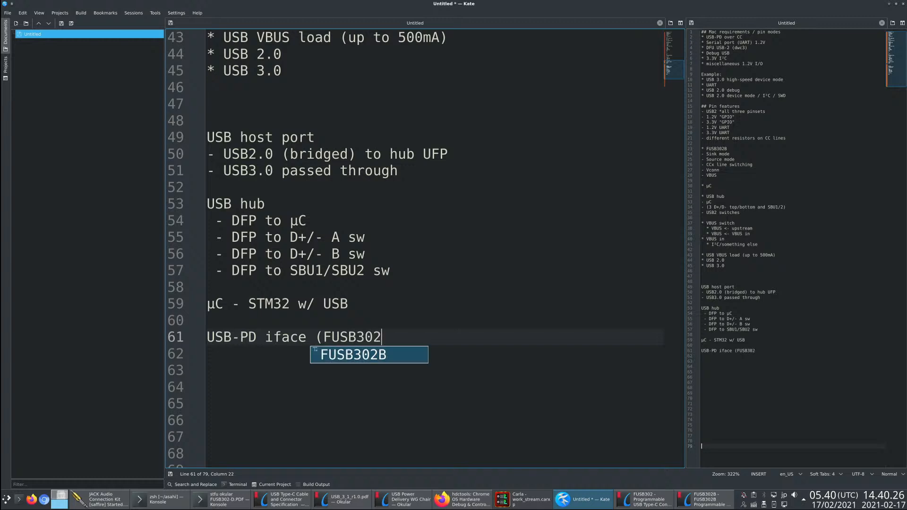
text(B))
- Start a heading "USB" one blank line below the USB-PD iface line and change the host port heading to "USB Type C host port"
key(Return)
key(Return)
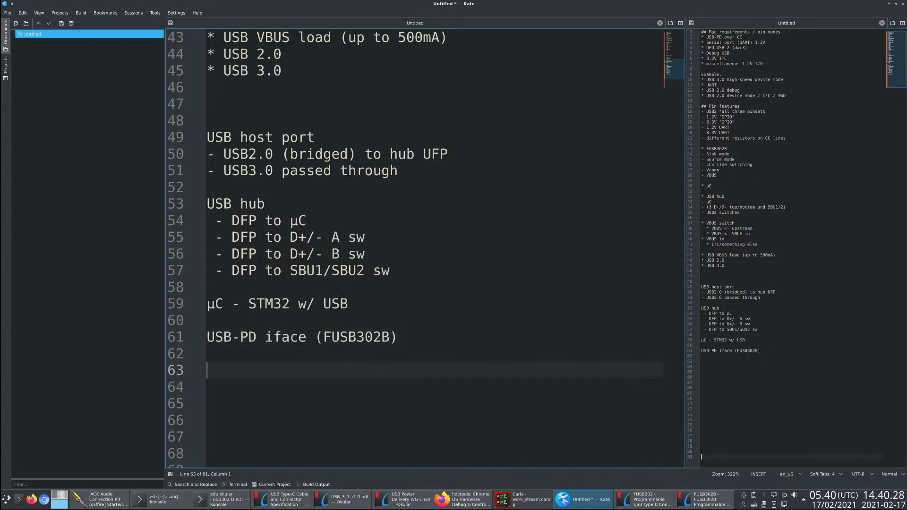
text(USB)
key(Up)
key(Up)
key(Up)
key(Up)
key(Up)
key(Up)
key(Up)
key(Up)
key(Up)
key(Up)
key(Up)
key(Up)
key(Up)
key(Up)
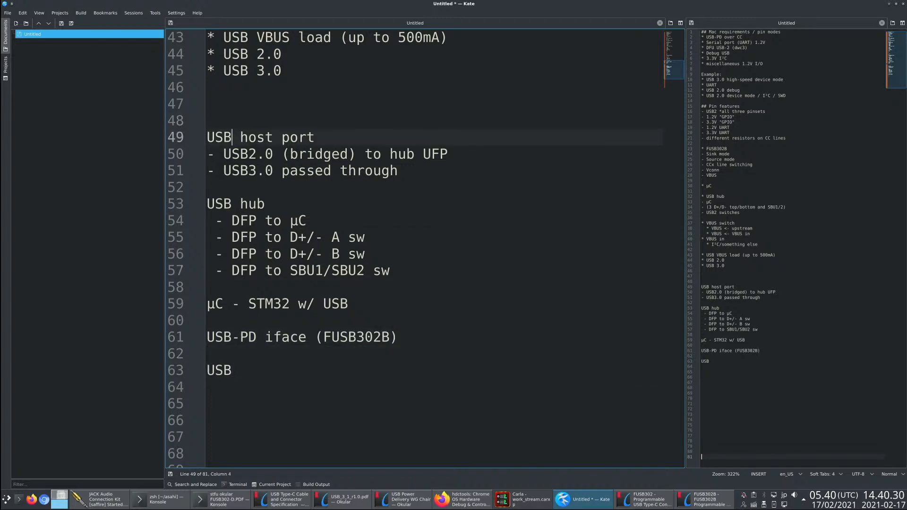
text(Type C)
- Complete the new last heading as "USB Type C device port" and add an empty line below it
key(Down)
key(Down)
key(Down)
key(Down)
key(Down)
key(Down)
key(Down)
key(Down)
key(Down)
key(Down)
key(Down)
key(Down)
key(Down)
key(Down)
key(Down)
key(Up)
text(Ty)
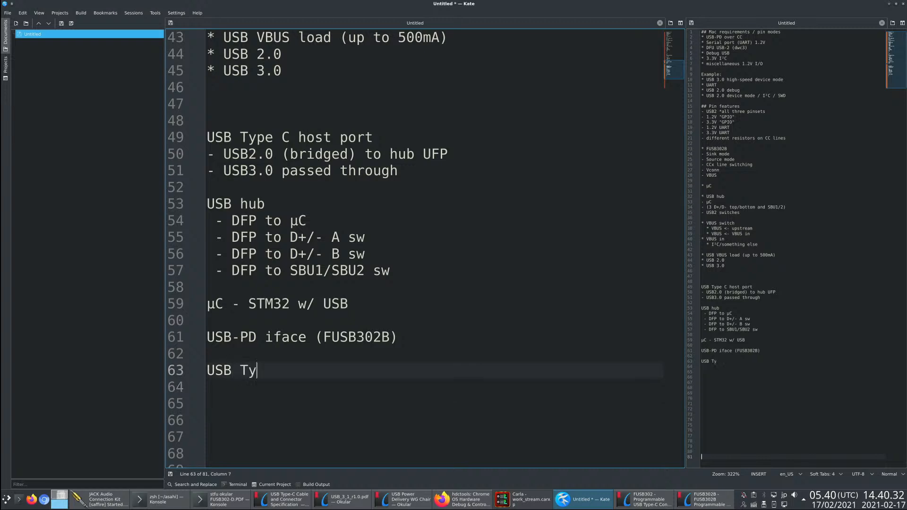
text(pe C device port)
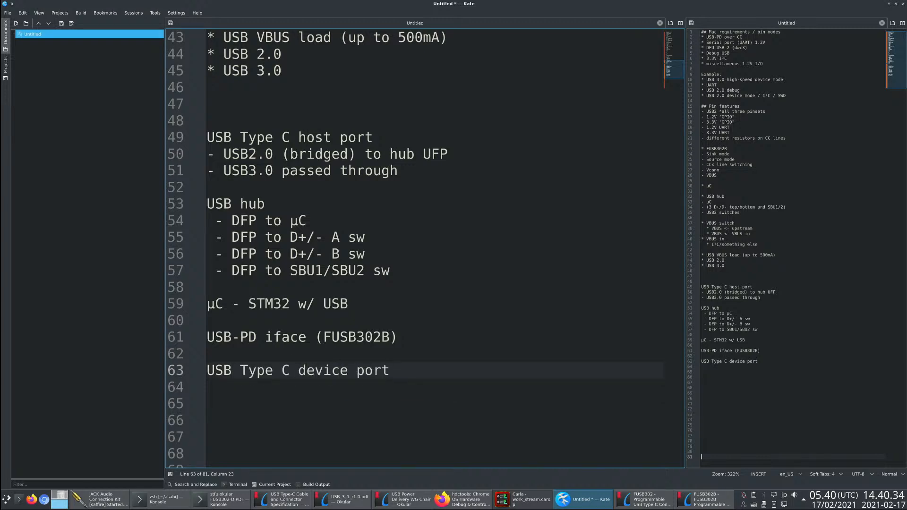
key(Return)
- Review the USB Type C host port section, its USB3.0 item and the STM32 entry in the µC line
key(Up)
key(Up)
key(Up)
key(Up)
key(Up)
key(Up)
key(Up)
key(Up)
key(Up)
key(Up)
key(Up)
key(Up)
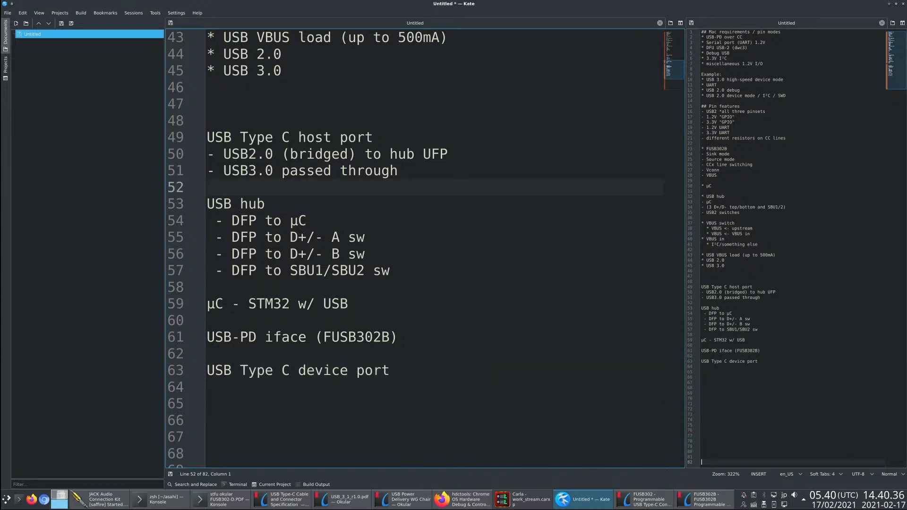
key(shift+Up)
key(shift+Up)
key(shift+Up)
key(shift+Down)
key(shift+Up)
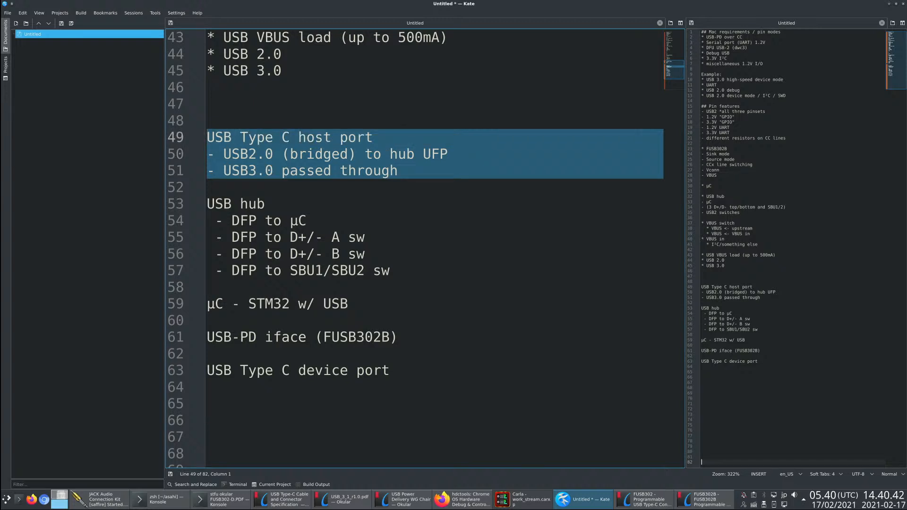
key(Right)
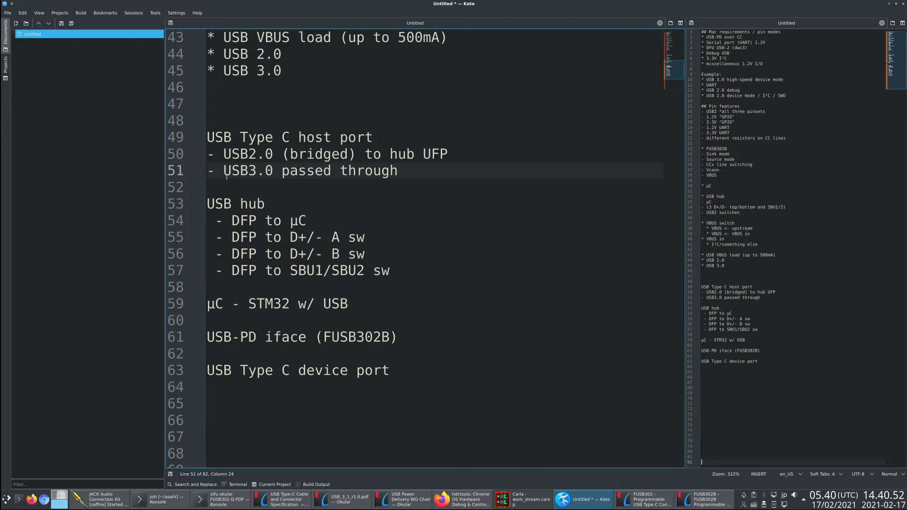
mouse_move(223, 171)
mouse_down()
mouse_move(407, 170)
mouse_move(216, 171)
mouse_move(223, 170)
mouse_up()
key(Down)
click(426, 184)
drag(404, 171, 203, 171)
click(429, 185)
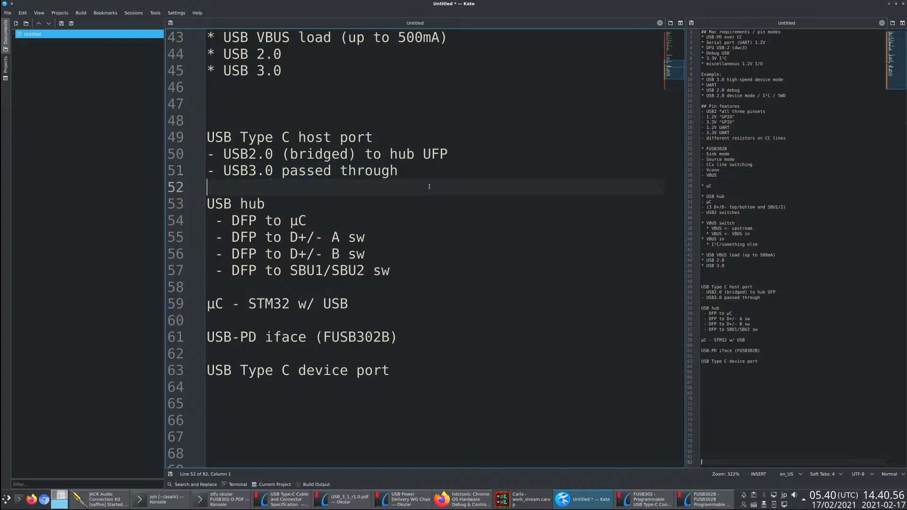
click(439, 169)
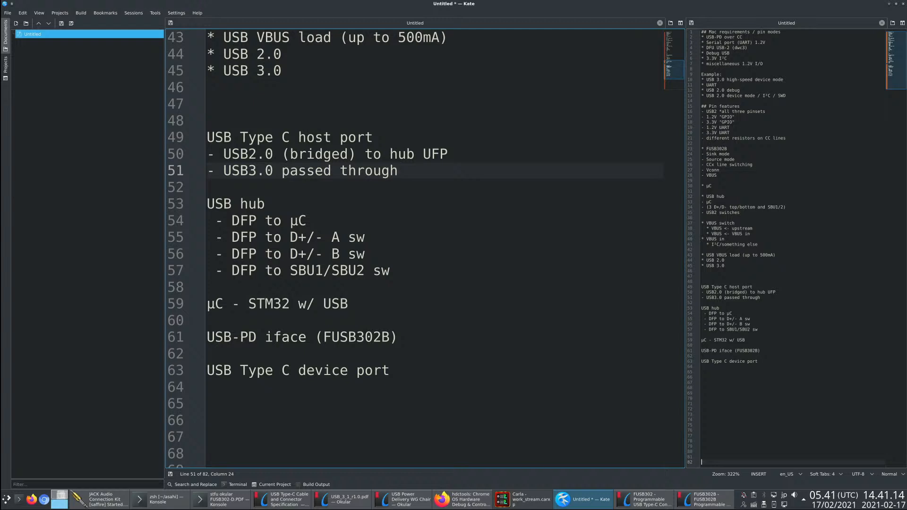
double_click(258, 305)
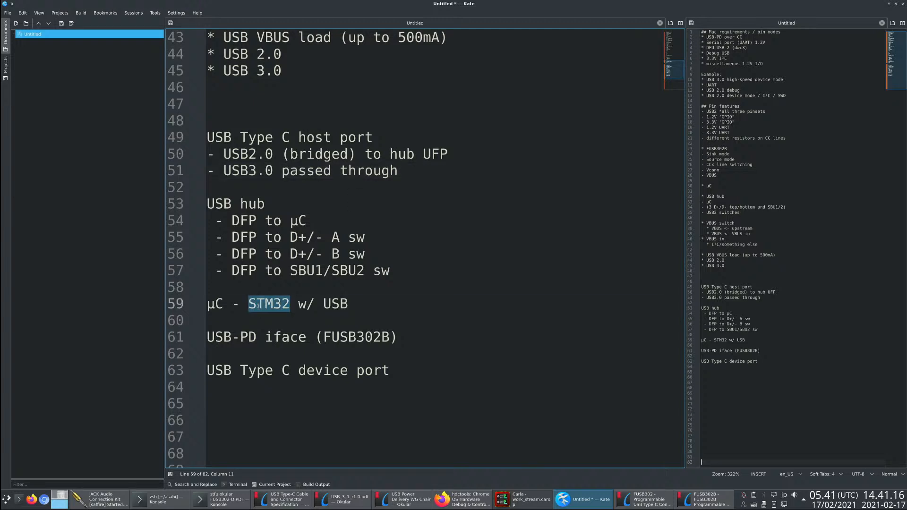
click(366, 305)
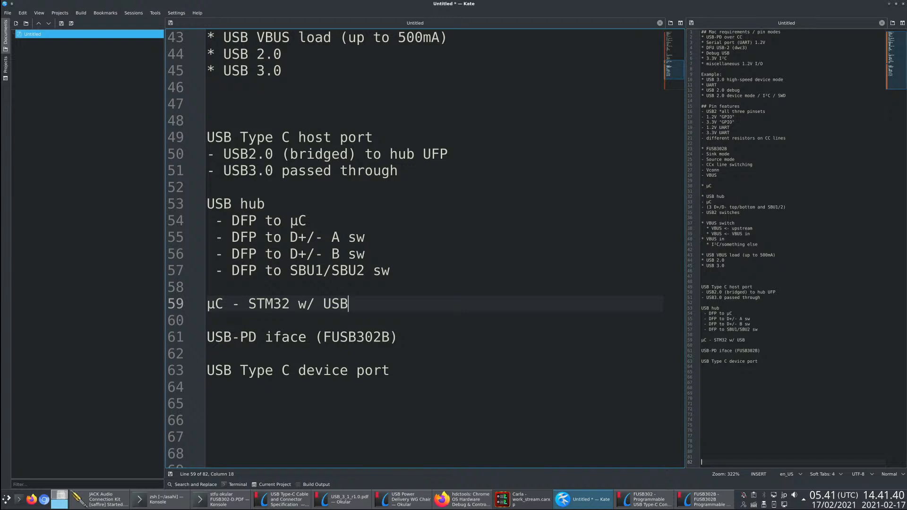
- Add the item "- USB 2.0 *separate*" under the USB Type C device port heading
click(433, 397)
key(Up)
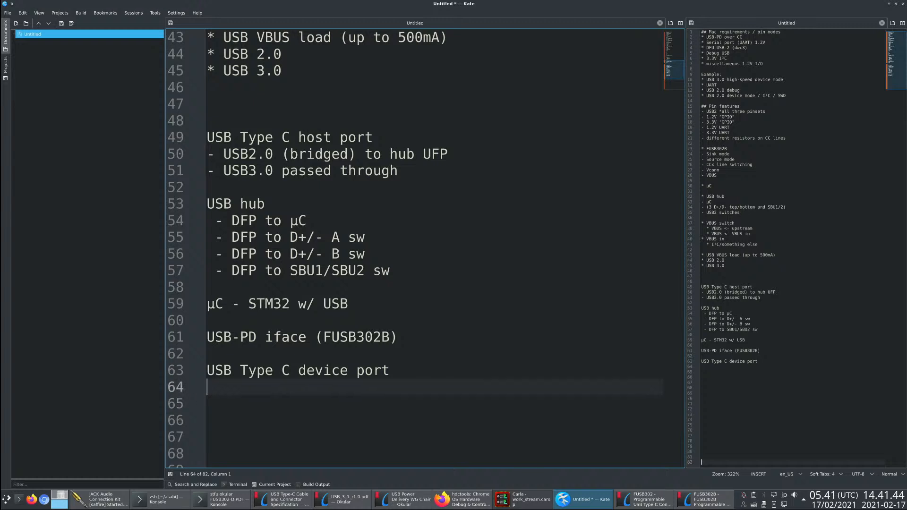
key(Up)
key(End)
key(Return)
text(-)
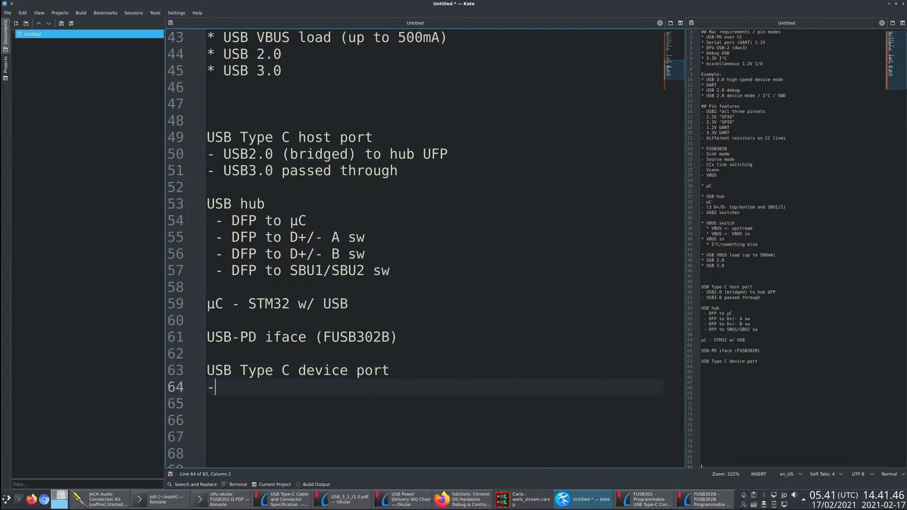
text( USB 2.0)
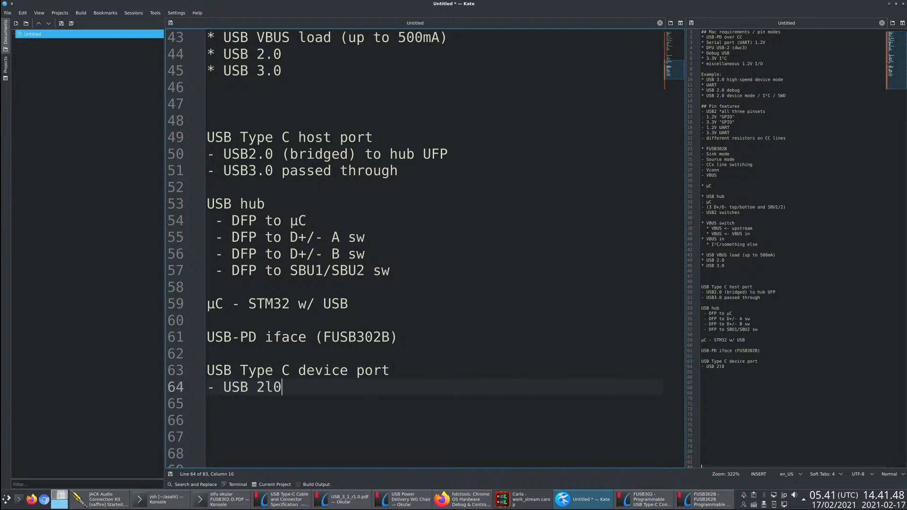
key(BackSpace)
key(BackSpace)
text(0)
key(BackSpace)
text(.0 *Sse)
key(BackSpace)
key(BackSpace)
key(BackSpace)
text(separate*)
- Add the item "- USB 3.0 passed through" below the USB 2.0 item of the device port
key(Return)
text(- )
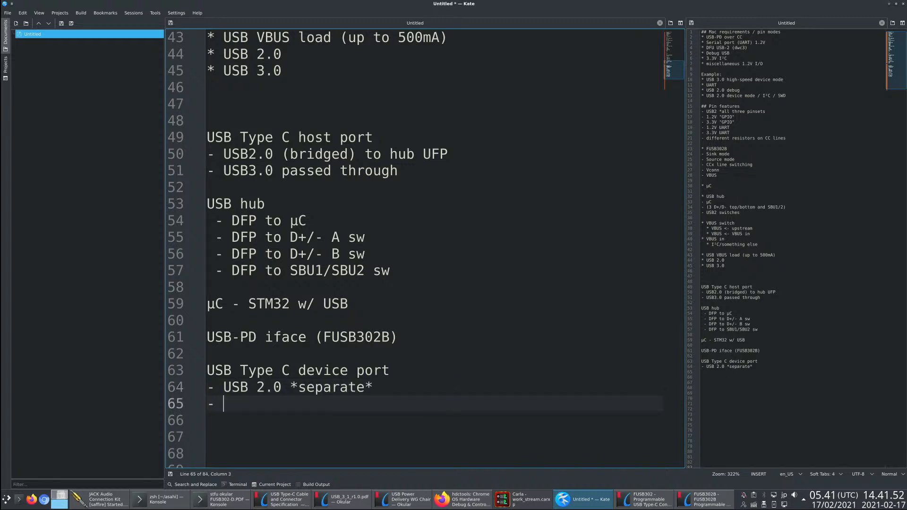
text(USB  3.0 passed through)
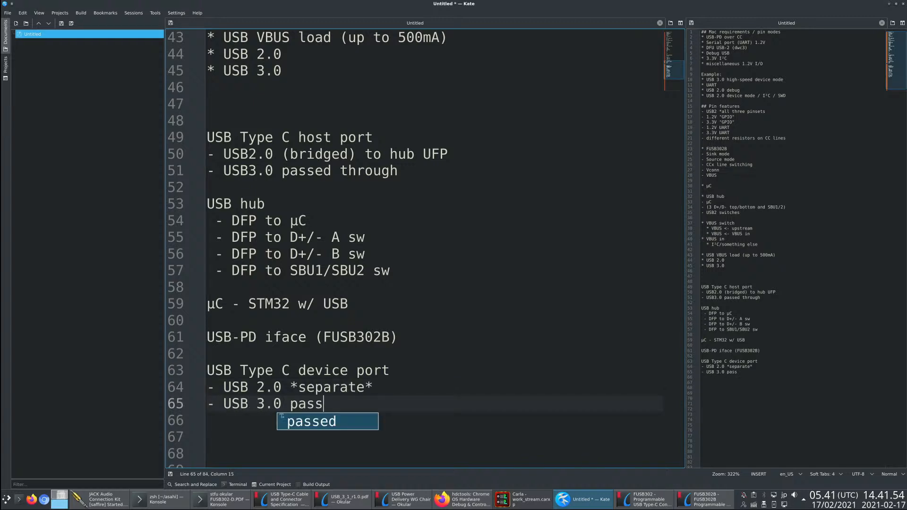
- Add the item "- CCx to FUSB" below the USB 3.0 item of the device port
key(Return)
text(- )
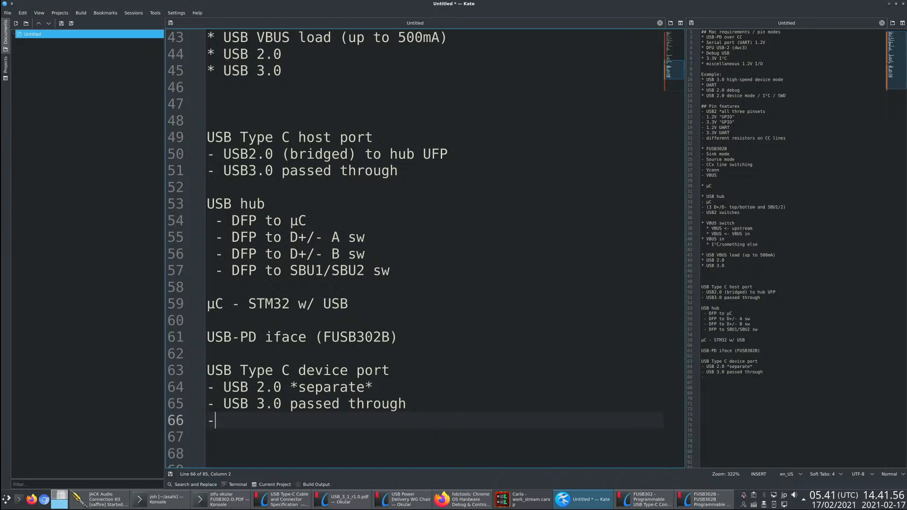
text(CCx to FUSB)
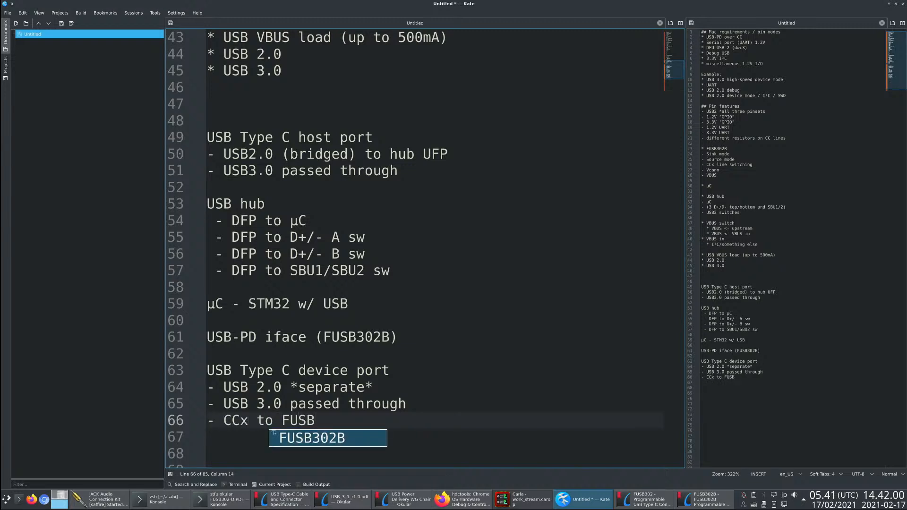
- Add the item "- SBU1/SBU2 to mux" at the end of the device port list
key(Return)
text(- )
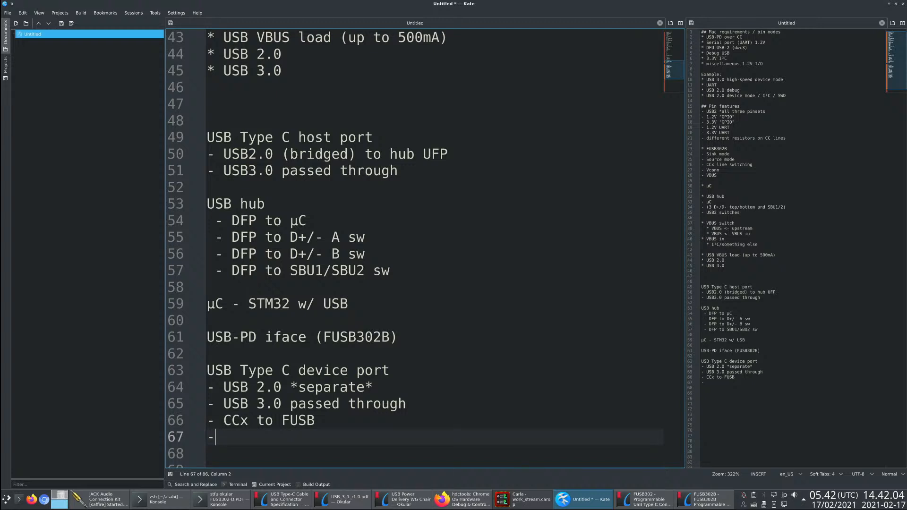
text(SBU1/SBU2 to mux)
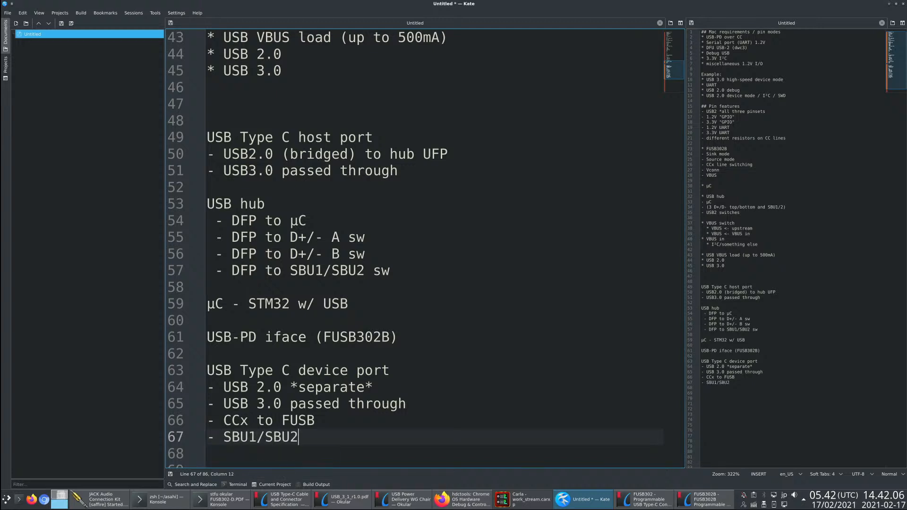
- Insert two empty lines above the USB Type C device port heading and place the cursor on the first one
key(Up)
key(Up)
key(Up)
key(Up)
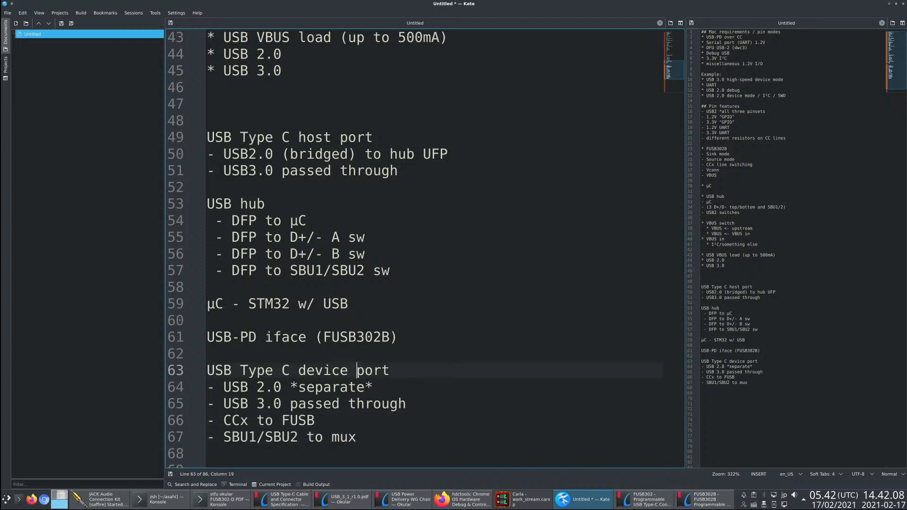
key(Home)
key(Return)
key(Return)
key(Up)
key(Up)
- Write the line "3x USB-2.0 muxes" between the USB-PD iface line and the device port section
text(USB)
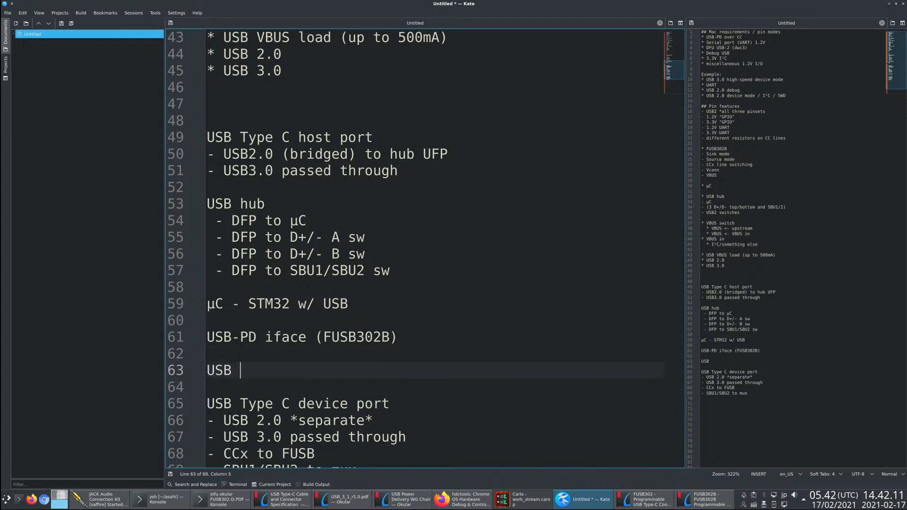
key(BackSpace)
text(-2.0 muxed)
key(Home)
text(3x)
key(End)
key(BackSpace)
text(s)
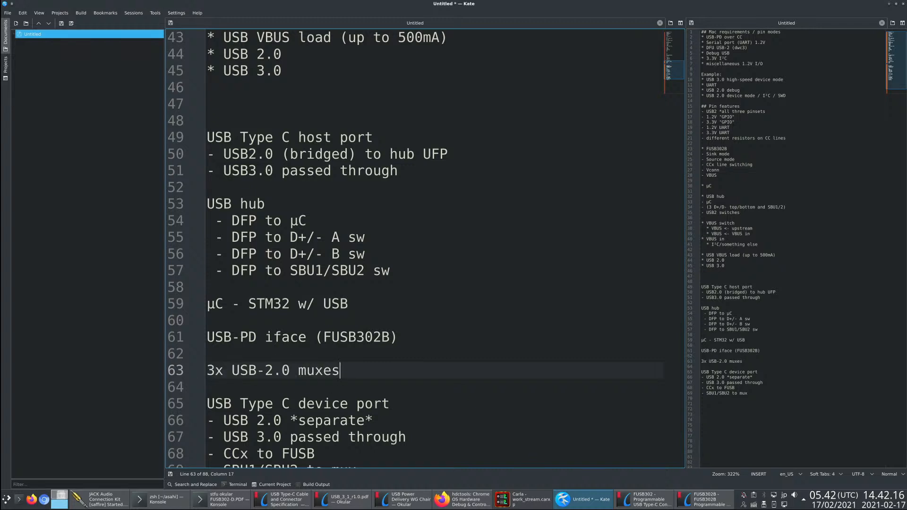
- Review the device port section, the USB-2.0 entry in the muxes line and the DFP items of the USB hub
key(Down)
key(Down)
key(Down)
key(Down)
key(Down)
key(Down)
key(Down)
key(Up)
key(Up)
key(Up)
key(Up)
key(Up)
key(Up)
key(Up)
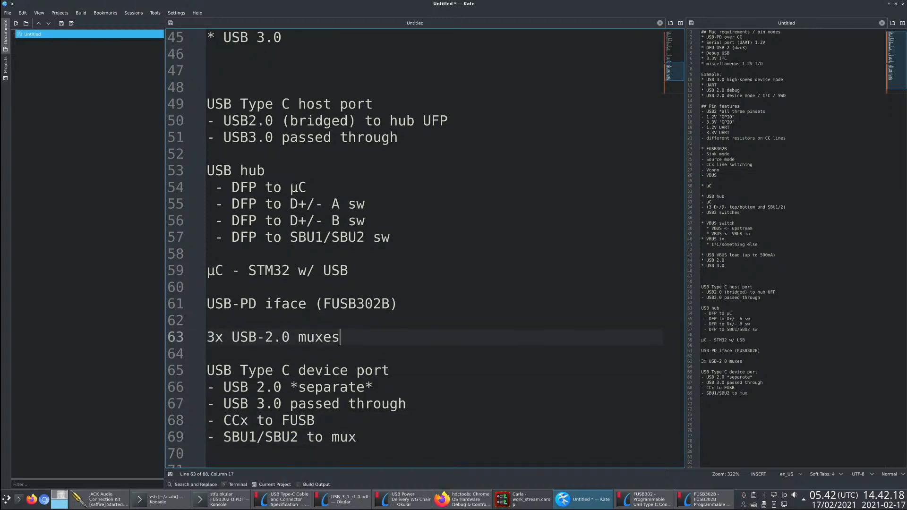
key(Left)
key(Left)
key(Left)
key(Left)
key(Left)
key(Left)
key(shift+Left)
key(shift+Left)
key(shift+Left)
key(shift+Left)
key(shift+Left)
key(shift+Left)
key(shift+Left)
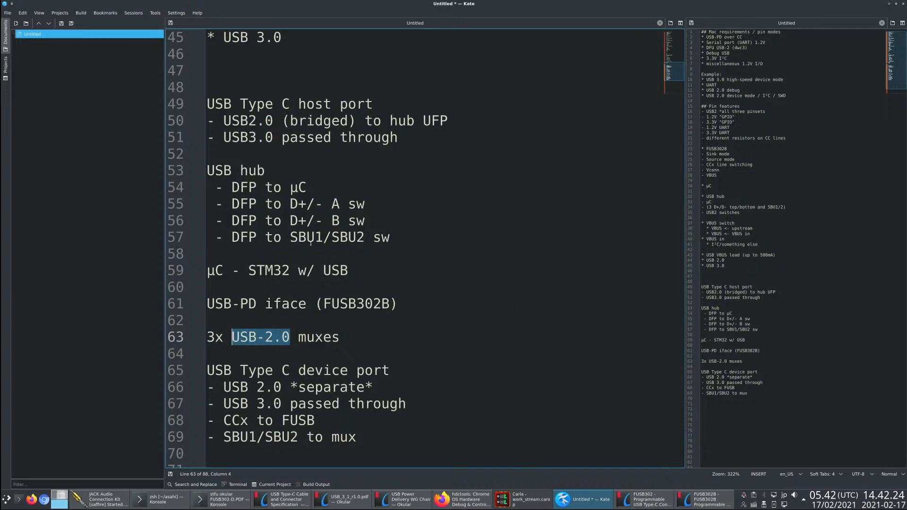
drag(394, 239, 236, 189)
- Insert two empty lines between the USB-PD iface line and the muxes line
click(457, 323)
key(Return)
key(Return)
key(Up)
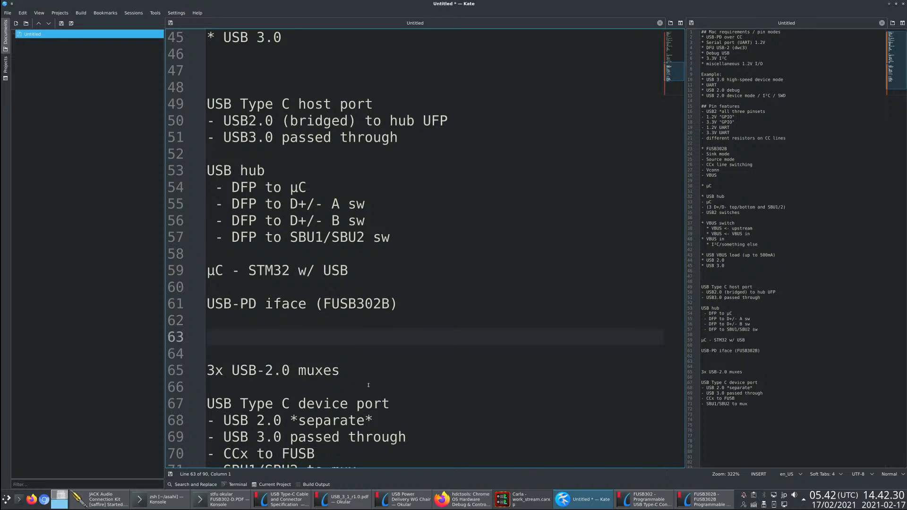
scroll(369, 385, down, 1)
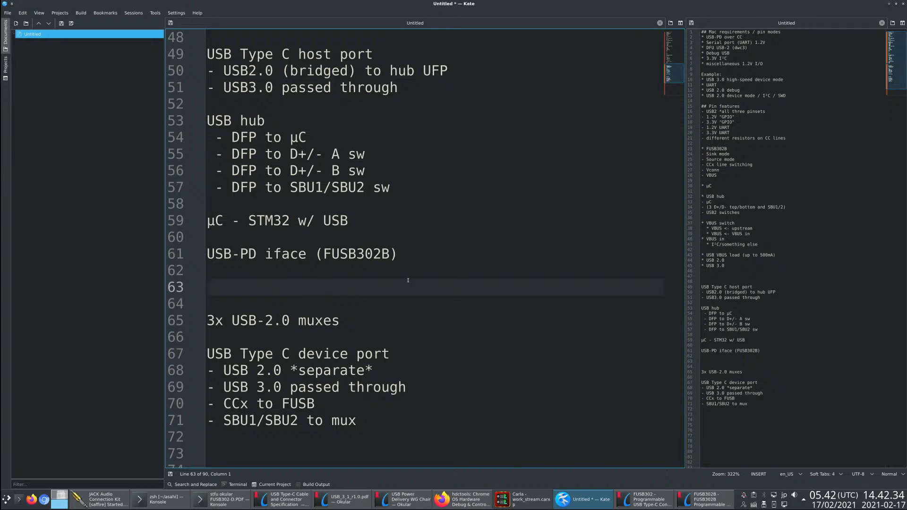
text(USB)
key(BackSpace)
key(BackSpace)
text(ART Tx/Rx)
key(shift+Home)
key(BackSpace)
text(UI)
key(BackSpace)
key(BackSpace)
text(l)
key(BackSpace)
- Start a bullet list above the muxes line with an empty "*" item followed by "* 3.3V (pass through)"
key(Return)
key(Up)
text(*)
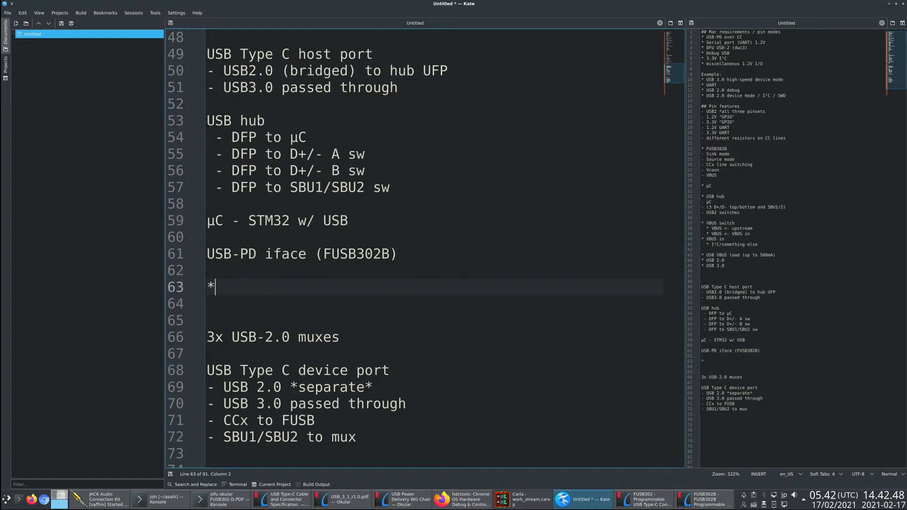
key(Return)
text(3.3)
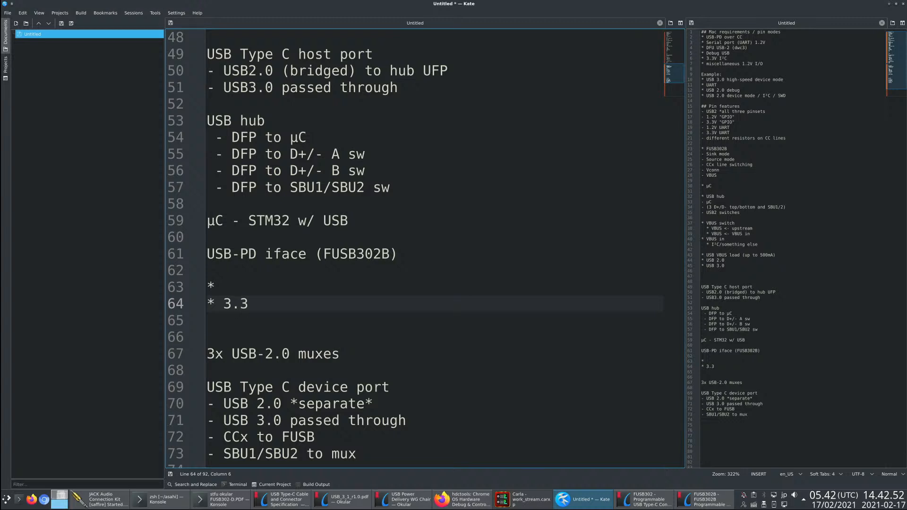
text(V)
key(Up)
key(Down)
text((pass through)
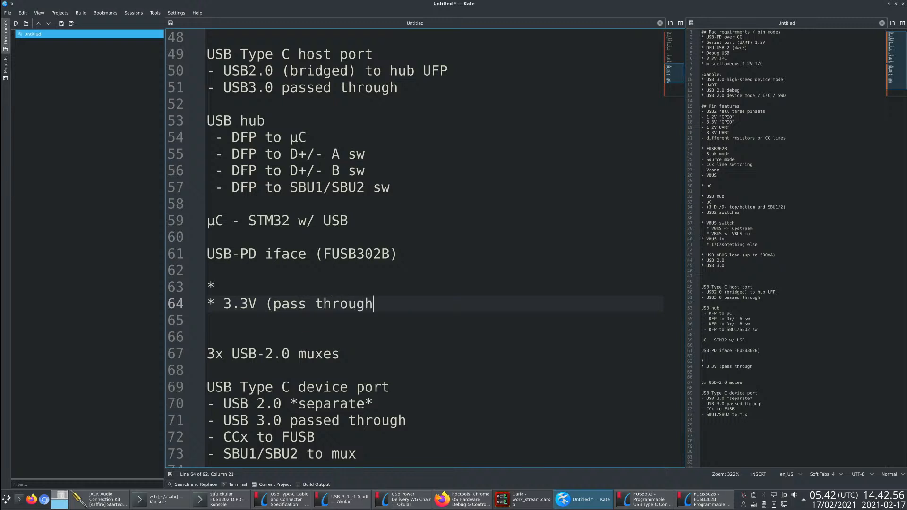
text())
- Complete the empty first bullet as "* 1.2V~3.3V (shifter)"
key(Up)
text(1)
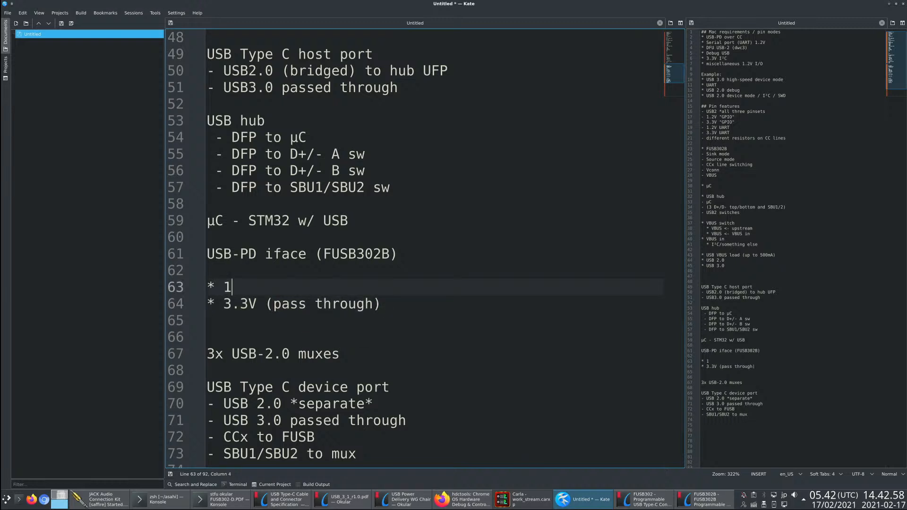
text(.2V~3.3V (shifter))
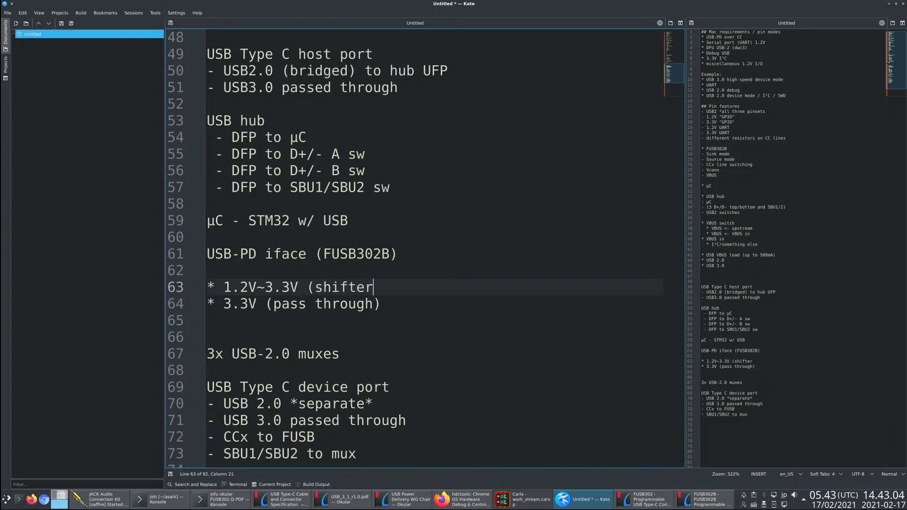
- Insert two empty lines above the shifter item and remove the extra empty line above the muxes line
key(Up)
key(Return)
key(Return)
key(Up)
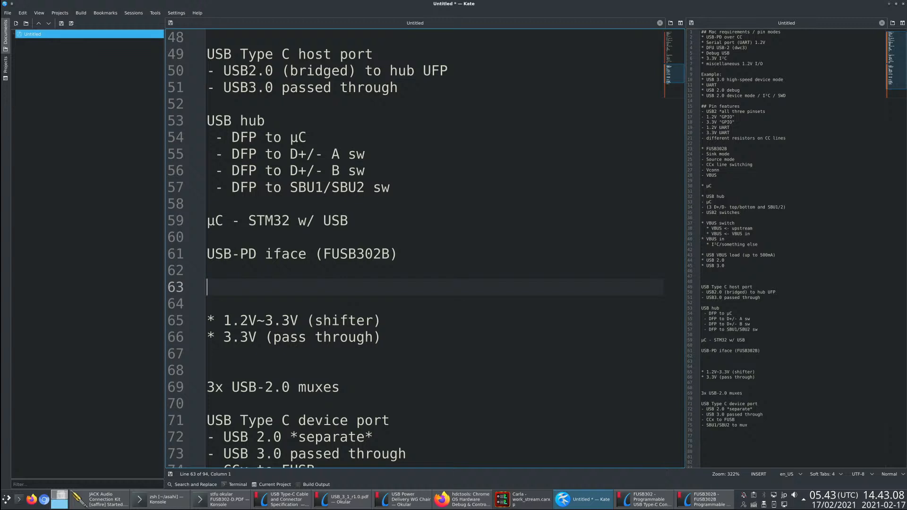
key(Down)
key(Down)
key(Down)
key(Down)
key(Delete)
key(Up)
key(Up)
key(Up)
key(Up)
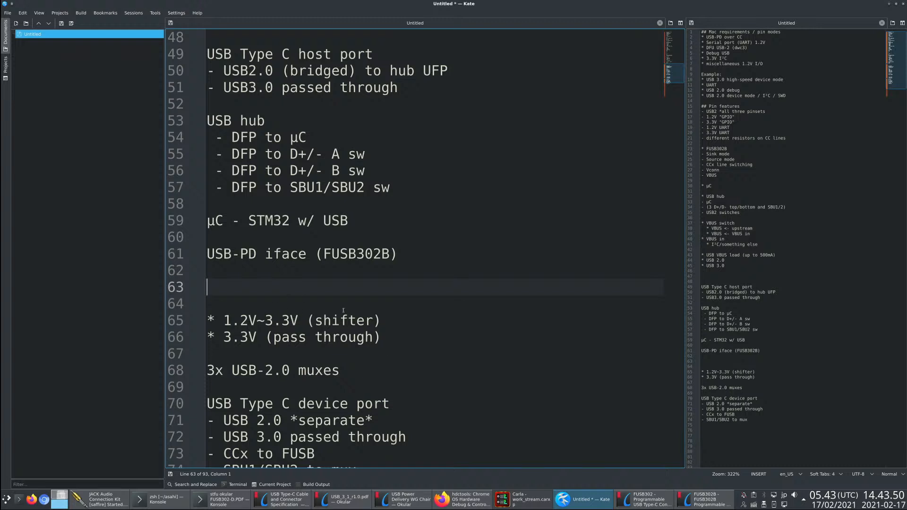
- Add the line "UART * both TX/RX modes *" on the empty line above the 1.2V~3.3V shifter item
drag(420, 339, 175, 319)
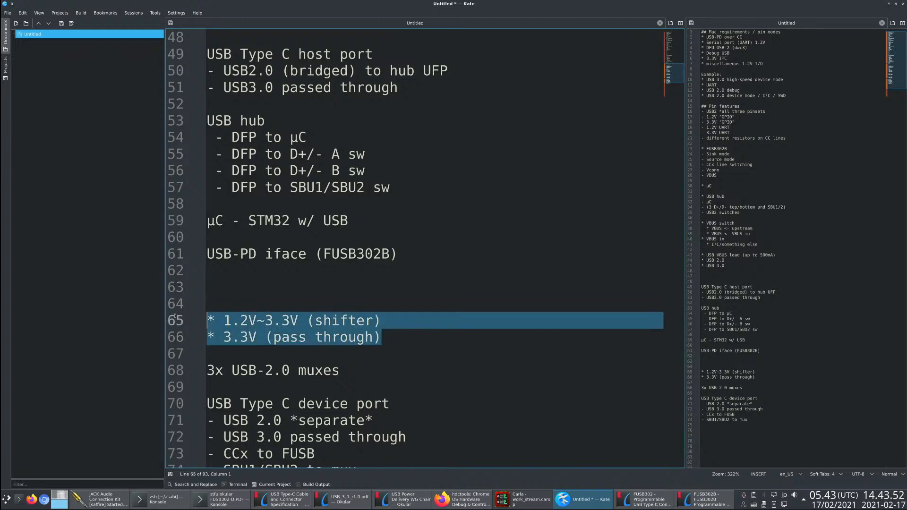
click(399, 323)
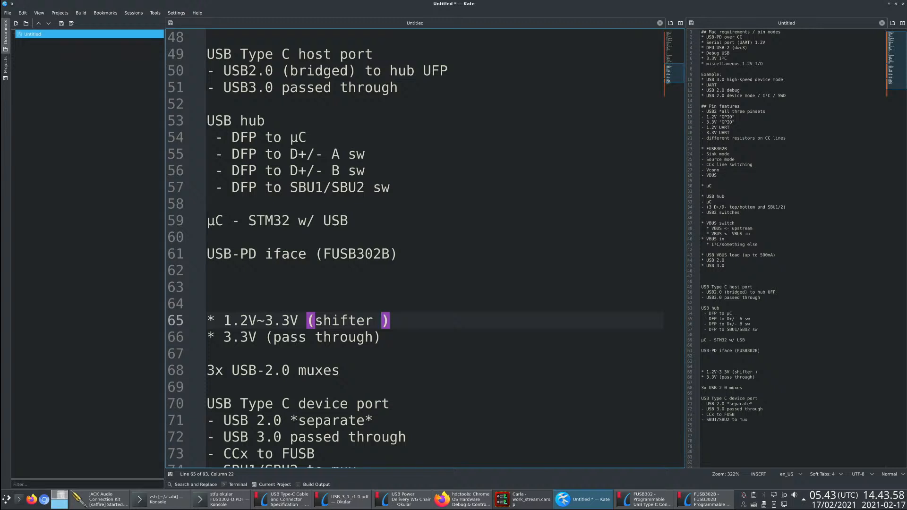
key(Up)
key(Down)
key(Up)
key(Up)
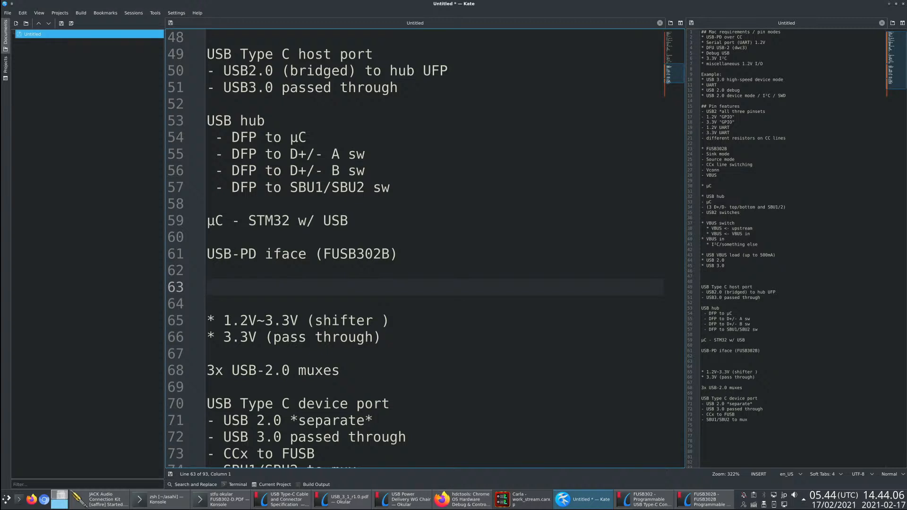
text(UART * both T)
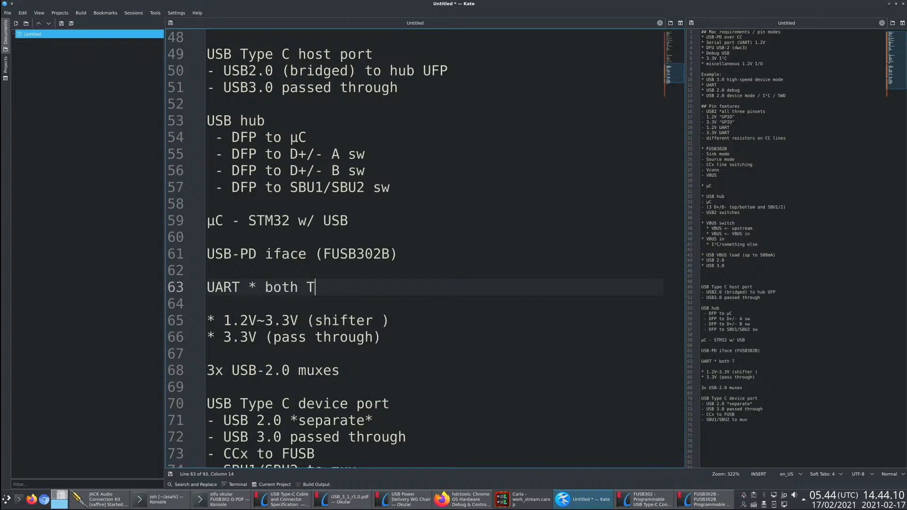
text(X/RX *)
text(modes *)
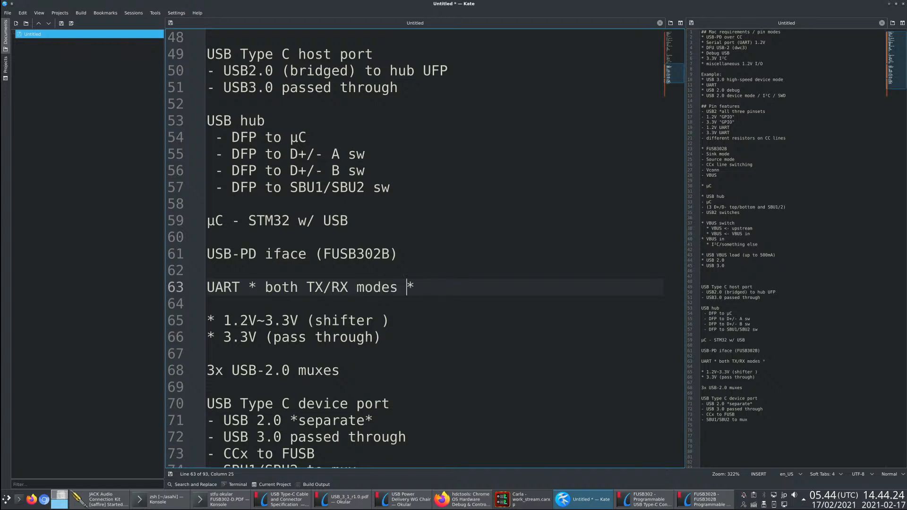
- Turn the UART line into a "- " list item and add "- GPIO" below it
key(End)
key(Up)
key(Down)
text(-)
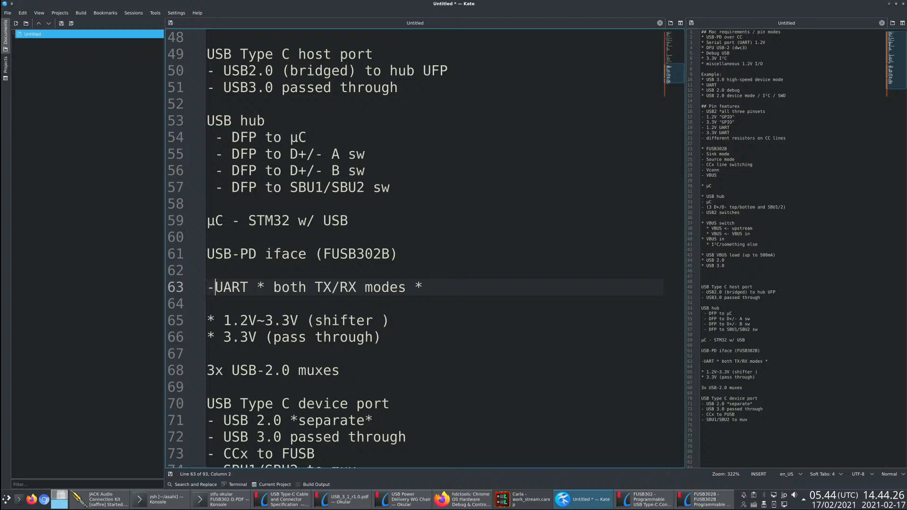
key(End)
key(Return)
text(- GPIO)
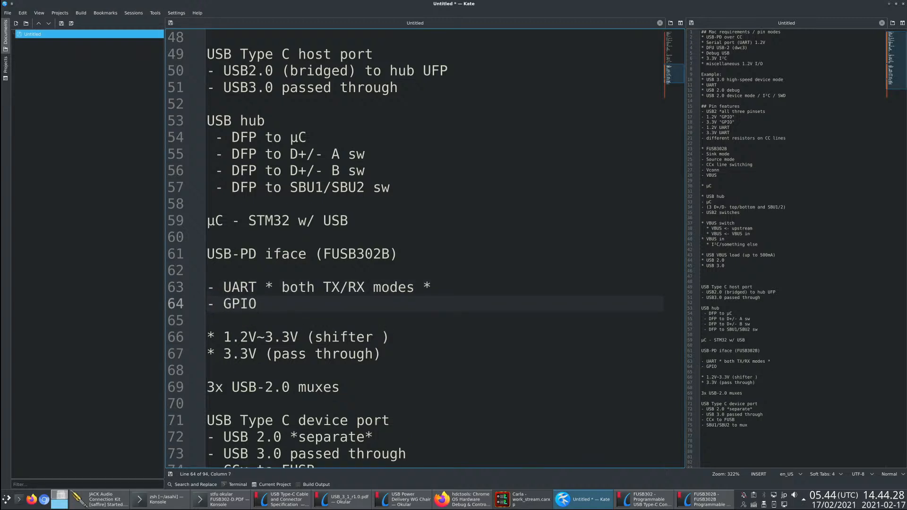
- Move the USB-PD iface (FUSB302B) line below the 3x USB-2.0 muxes line and remove the extra empty line above the UART item
key(Up)
key(Up)
key(Up)
key(Home)
key(shift+Down)
key(ctrl+x)
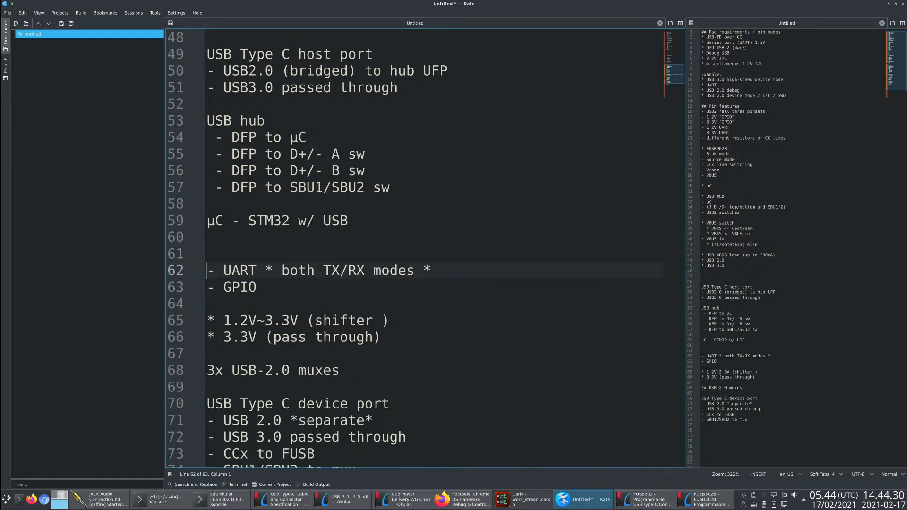
key(Down)
key(Down)
key(Down)
key(Down)
key(Down)
key(Down)
key(Down)
key(Down)
key(ctrl+v)
key(Return)
key(Up)
key(Up)
key(Up)
key(Up)
key(Up)
key(Up)
key(Up)
key(Up)
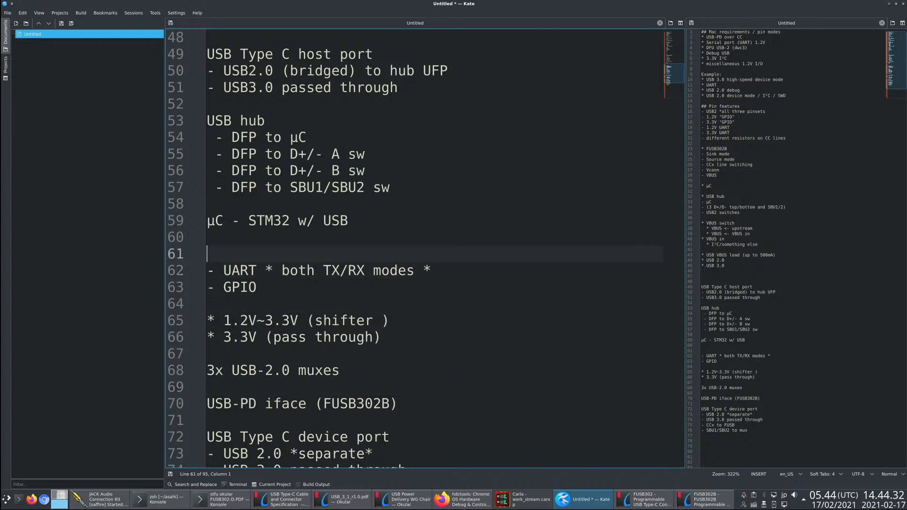
key(Delete)
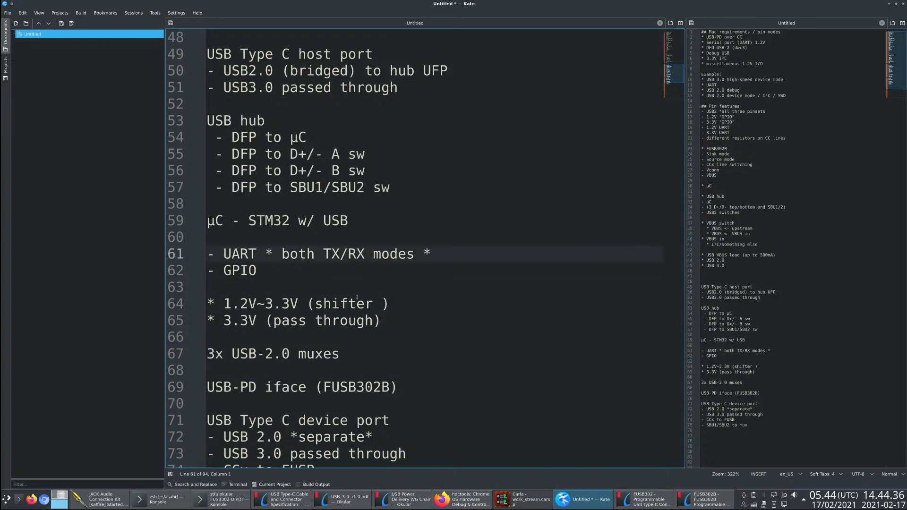
- Switch to Firefox, download the DS10212 datasheet from the STM32F0x8 documentation and open it
double_click(269, 221)
key(alt+Tab)
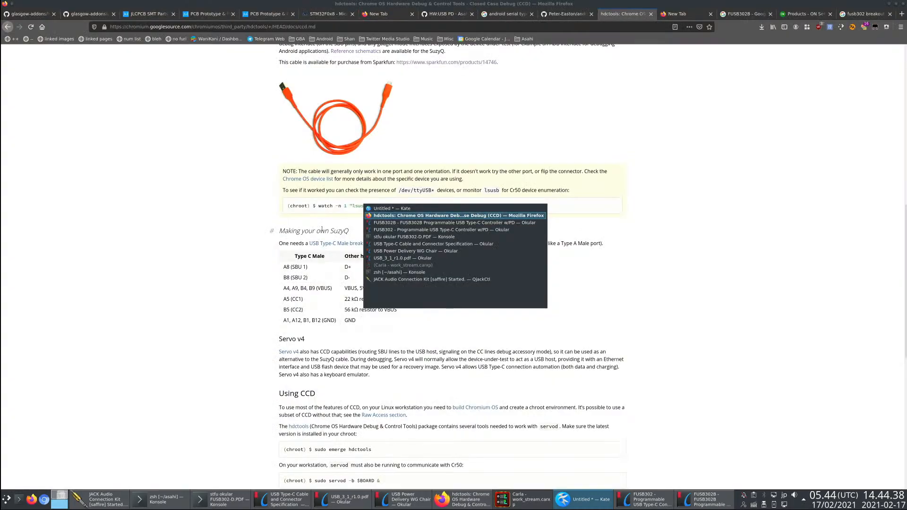
key(alt+Tab)
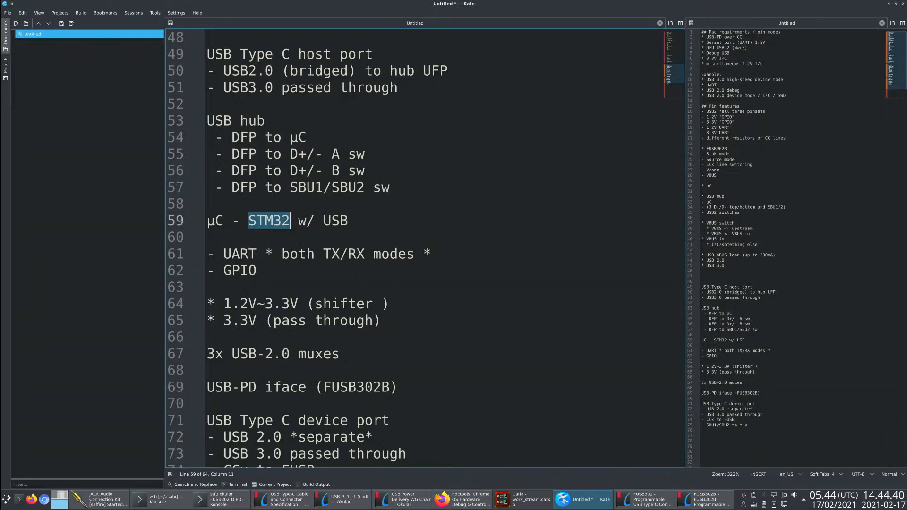
key(alt+Tab)
click(313, 14)
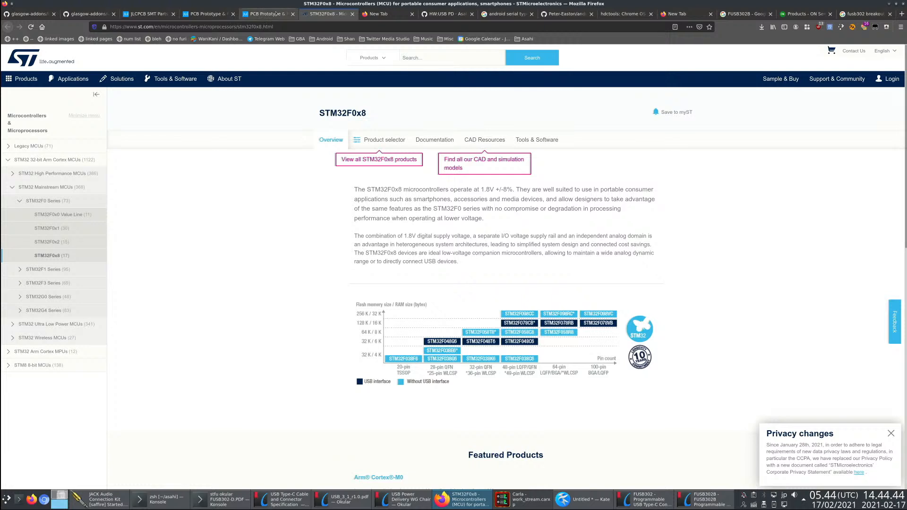
click(435, 140)
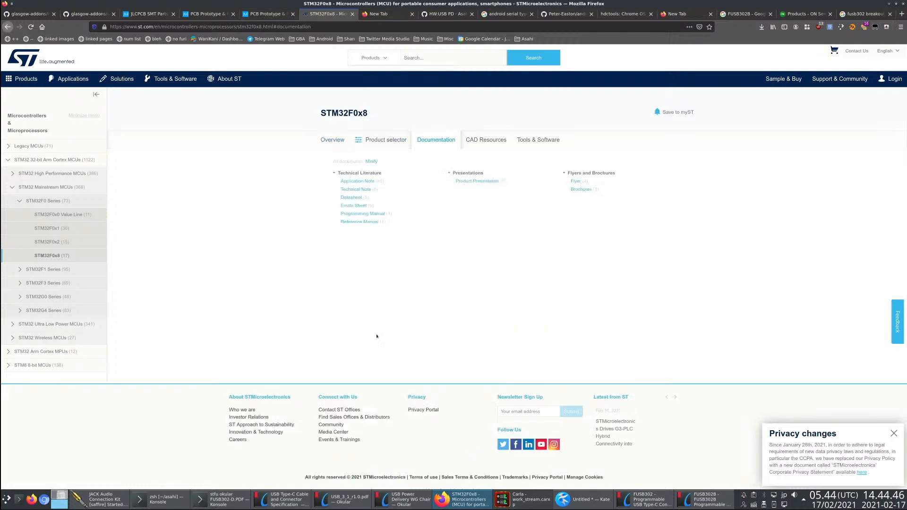
click(350, 197)
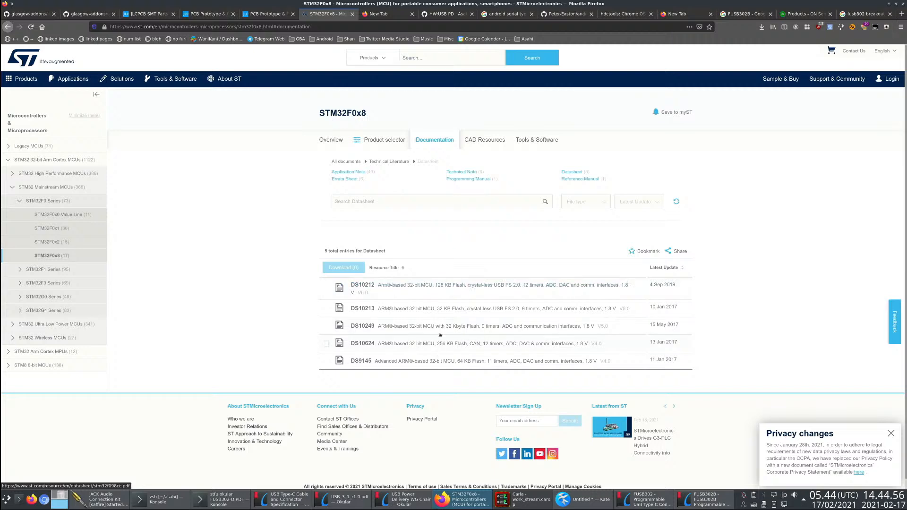
click(488, 289)
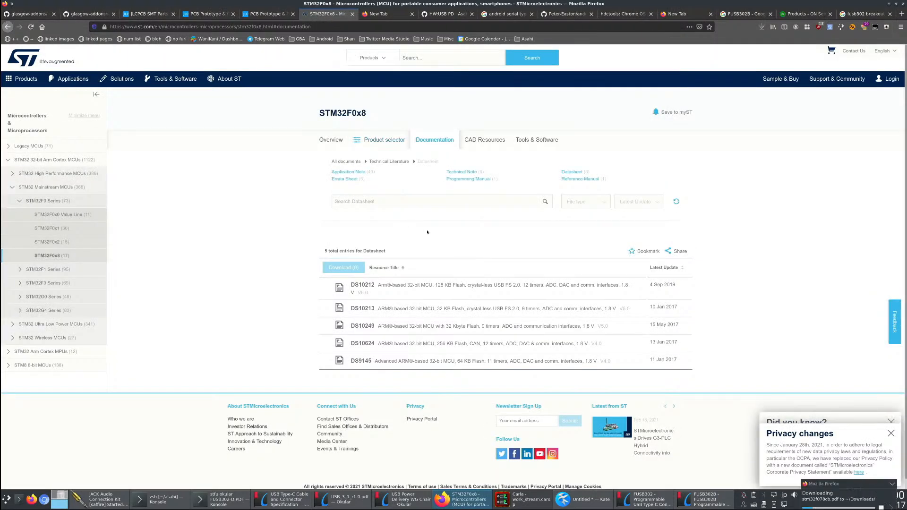
click(760, 30)
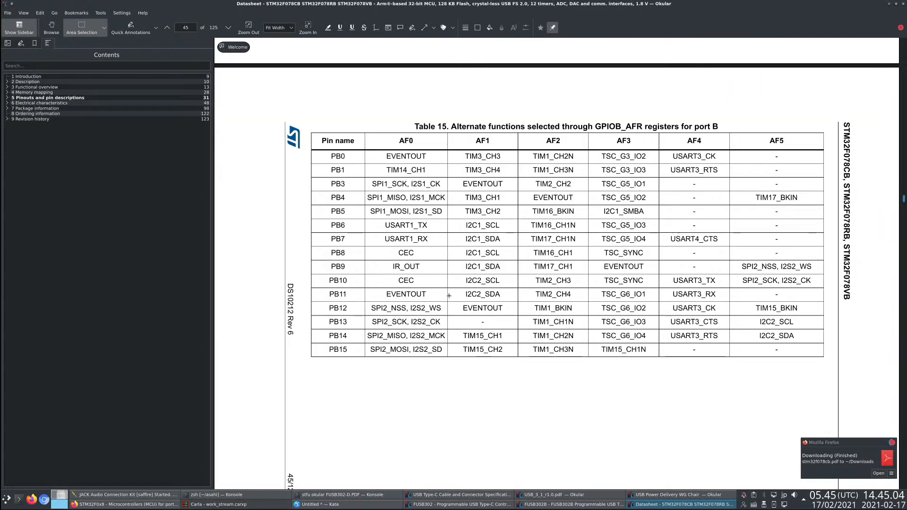
- Examine which pins carry USART TX and RX in the alternate-function tables for ports B and C
scroll(519, 297, down, 1)
scroll(519, 298, up, 2)
drag(379, 260, 322, 269)
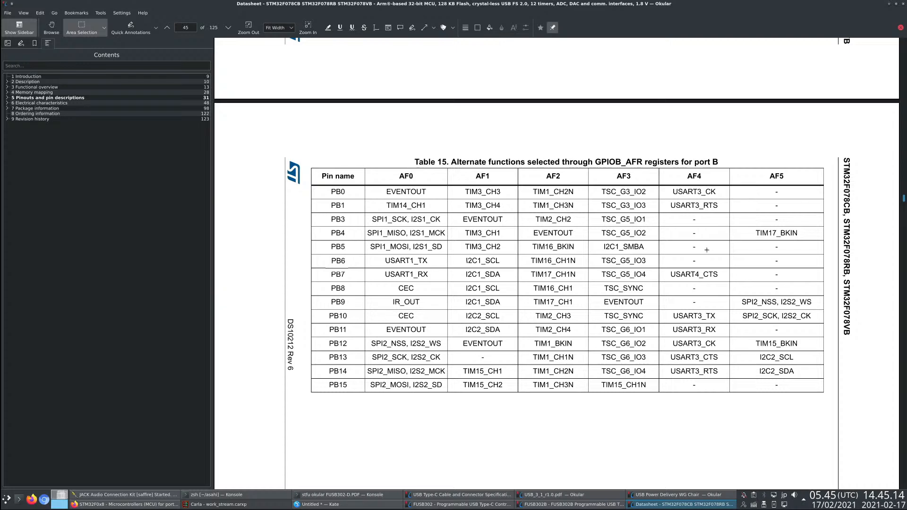
drag(671, 312, 722, 334)
click(357, 307)
scroll(425, 331, down, 10)
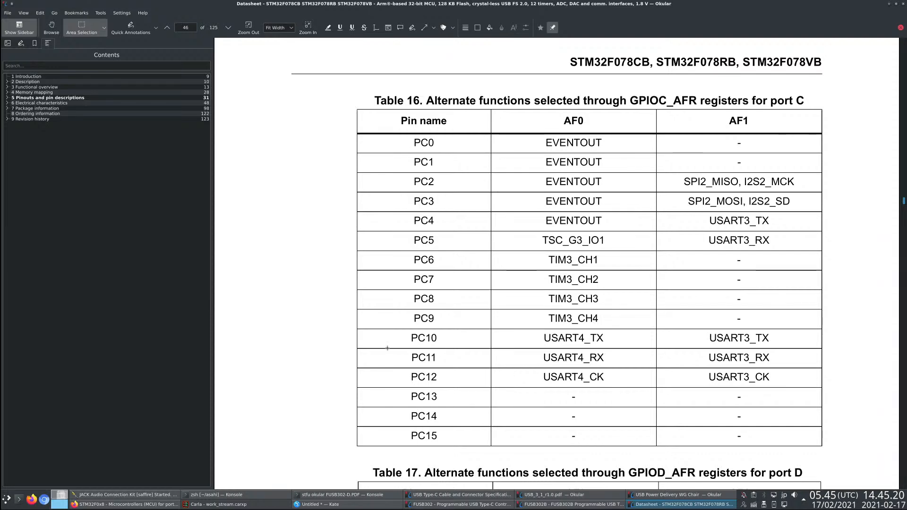
drag(704, 212, 771, 248)
click(666, 247)
drag(407, 208, 478, 250)
click(345, 251)
scroll(375, 335, down, 8)
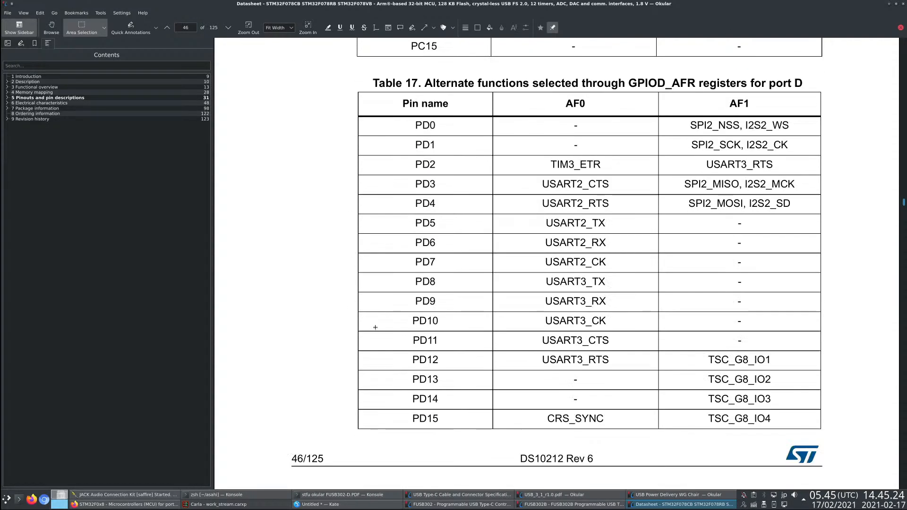
- Examine the USART2 and USART3 pins in the port D alternate-function table and check the tables for ports E and F
drag(551, 277, 610, 326)
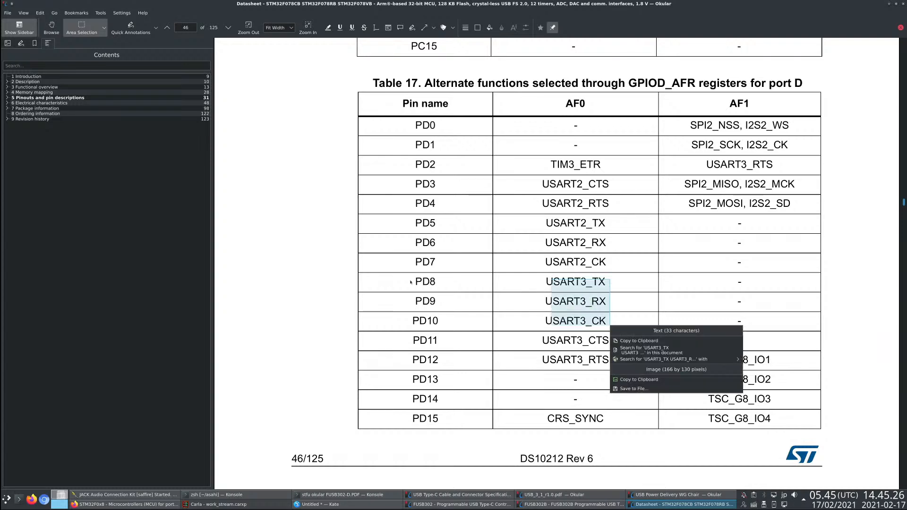
click(411, 279)
drag(408, 276, 476, 324)
click(439, 299)
mouse_move(528, 216)
mouse_down()
mouse_move(618, 252)
mouse_move(659, 252)
mouse_up()
click(474, 244)
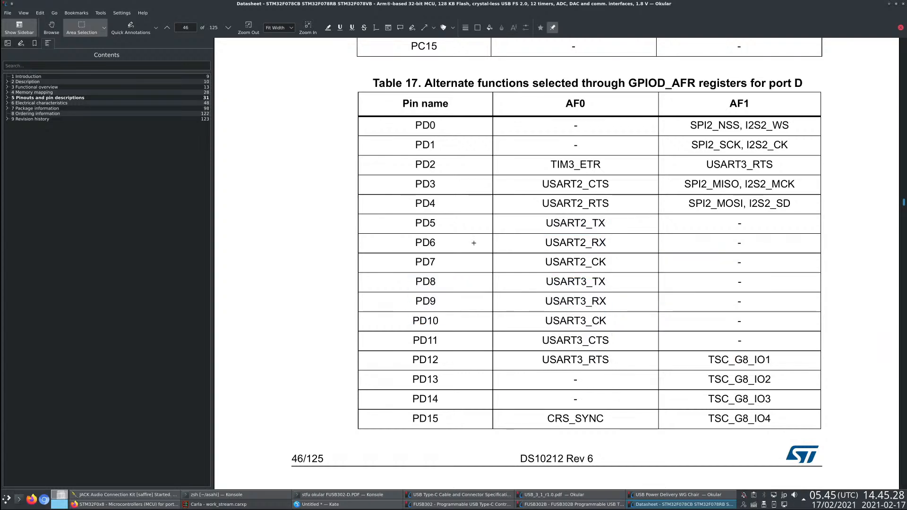
drag(410, 215, 467, 254)
click(414, 246)
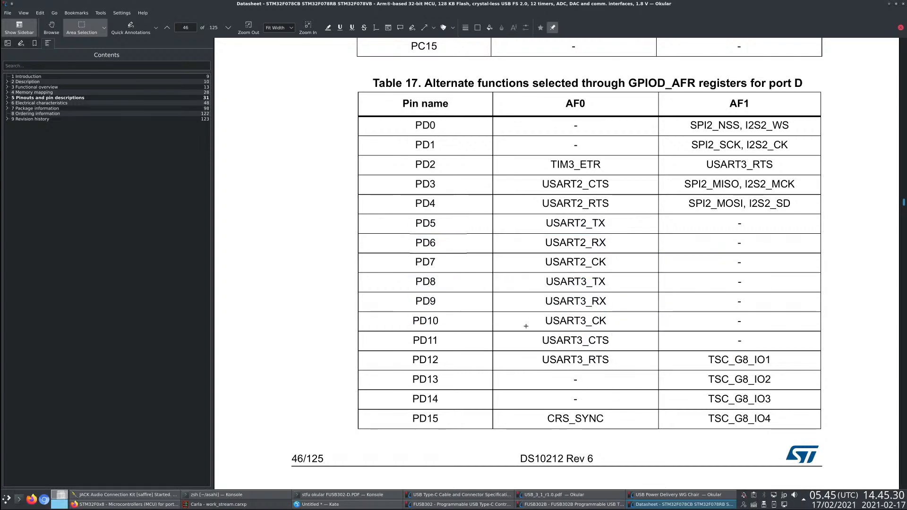
scroll(549, 342, down, 5)
scroll(567, 359, down, 4)
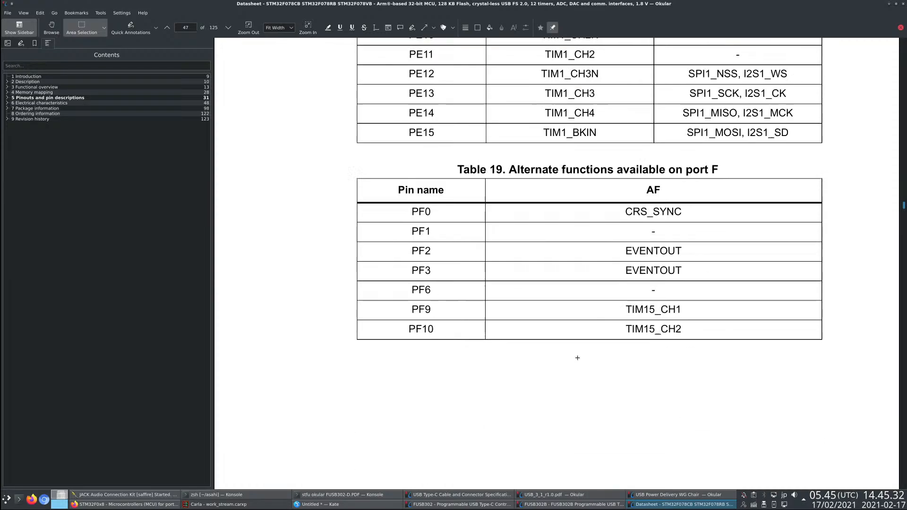
- Compare the alternate-function tables for ports B and A with the Table 13 pin definitions and their package columns
scroll(564, 352, up, 4)
scroll(563, 352, up, 20)
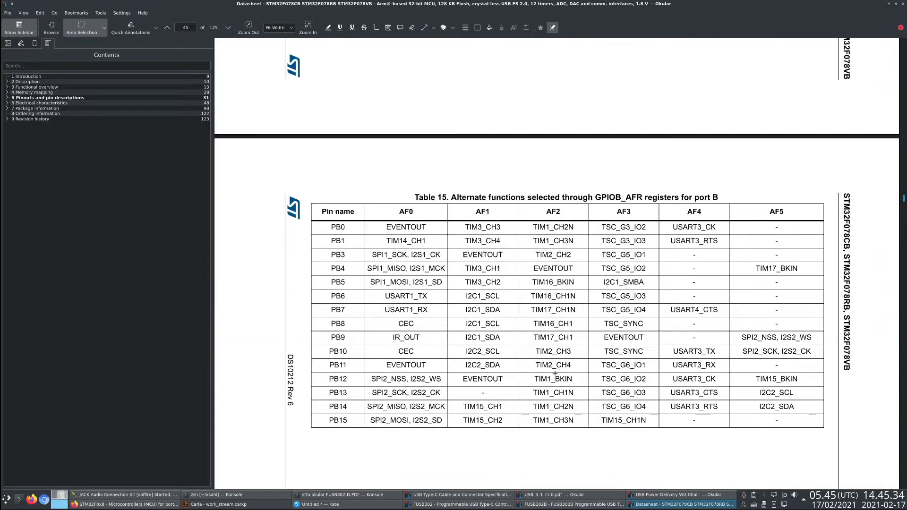
scroll(554, 370, down, 3)
scroll(523, 302, up, 15)
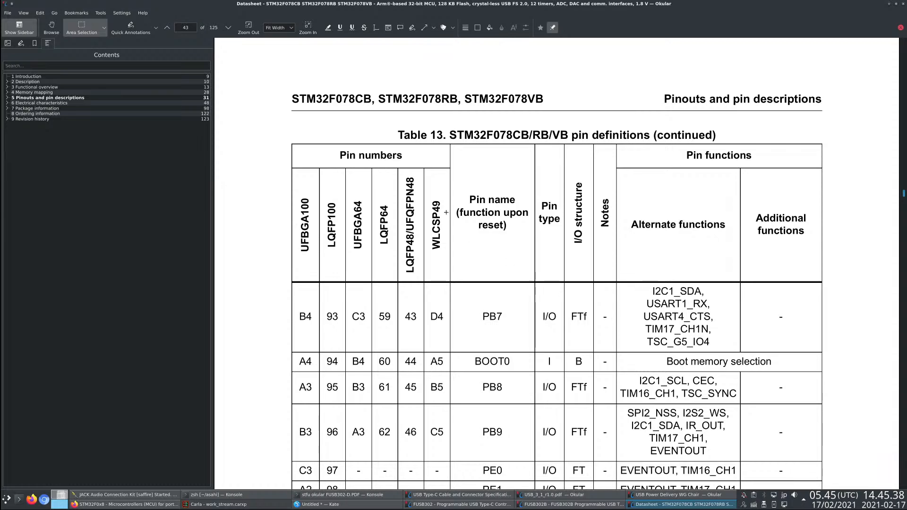
scroll(499, 254, down, 3)
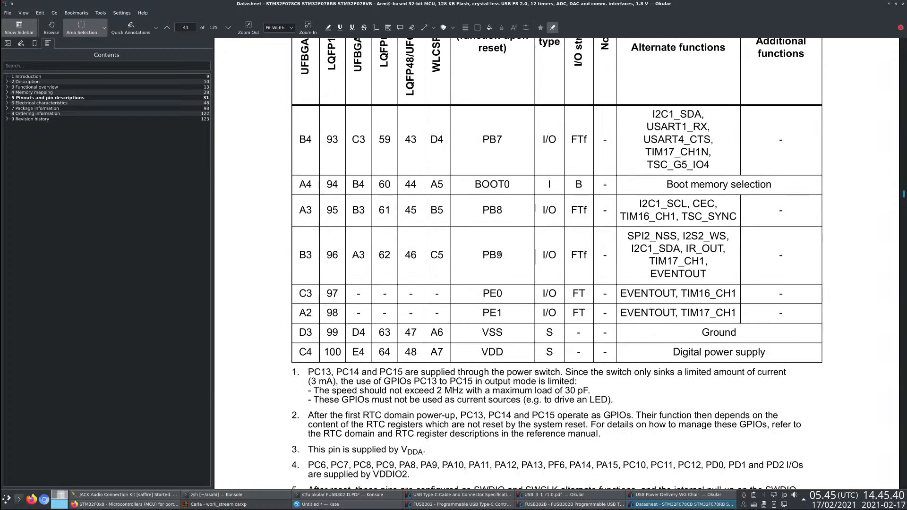
scroll(474, 227, up, 2)
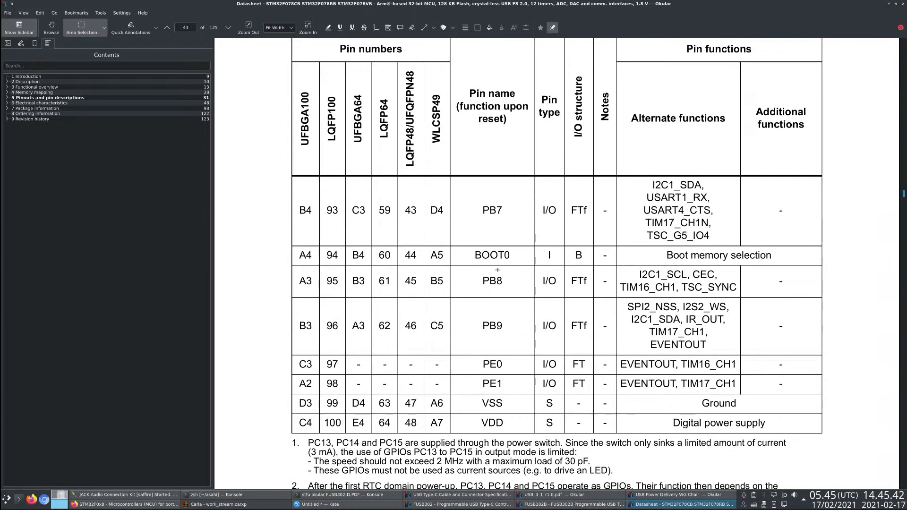
scroll(588, 316, down, 8)
scroll(588, 317, down, 4)
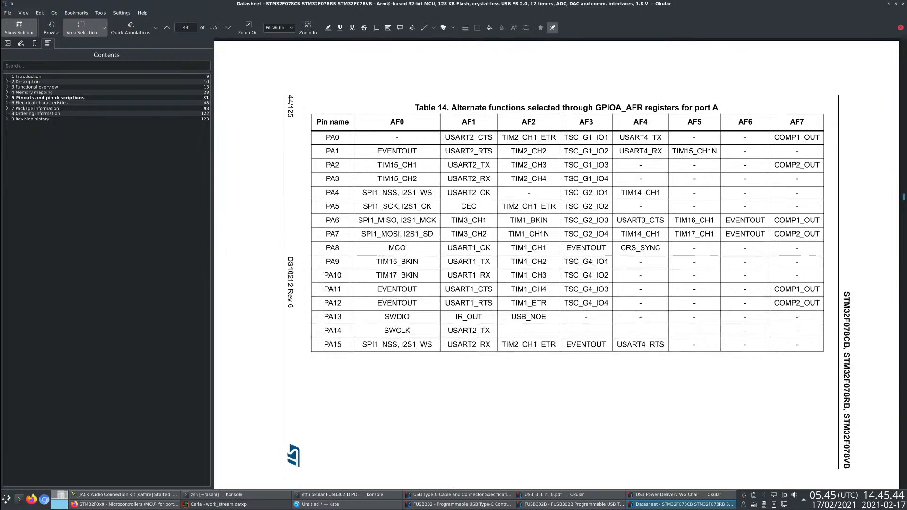
scroll(395, 143, up, 15)
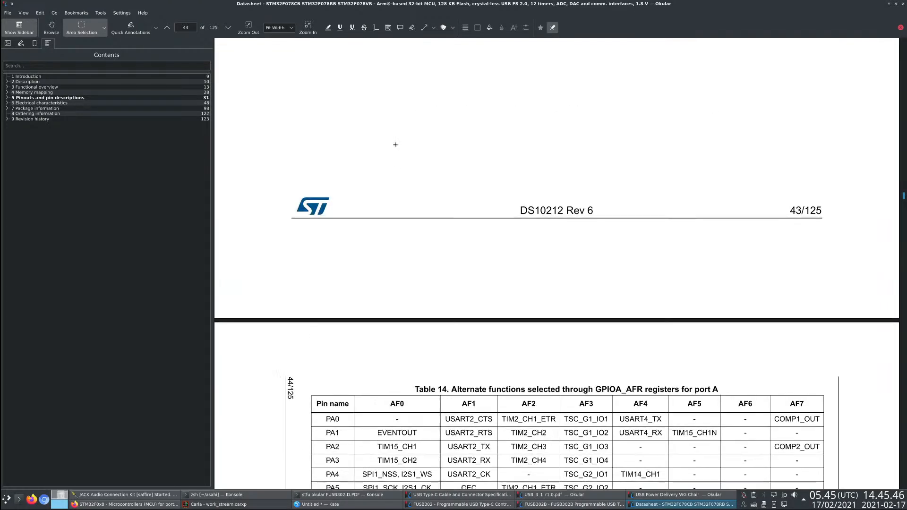
- Search the datasheet for "usart1" and step through its occurrences
key(ctrl+f)
text(usart1)
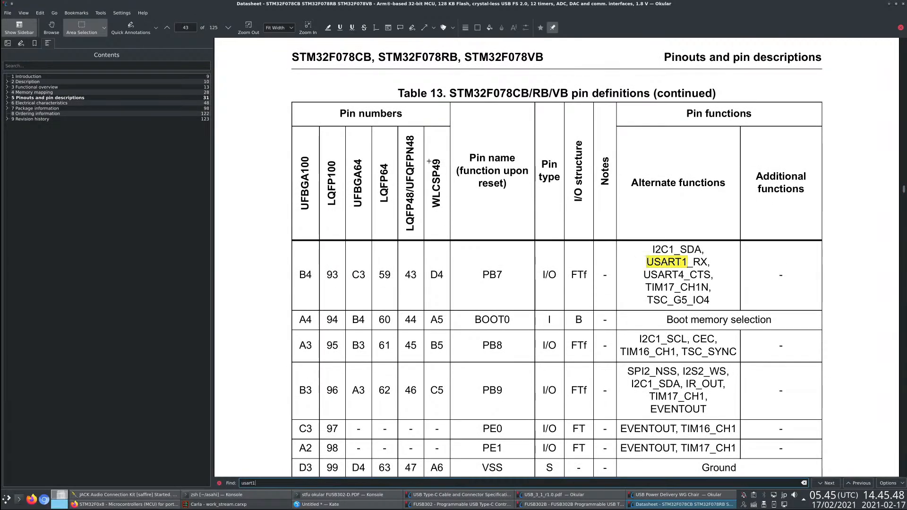
key(Return)
key(Return)
key(Return)
key(Return)
key(Return)
key(Return)
key(Return)
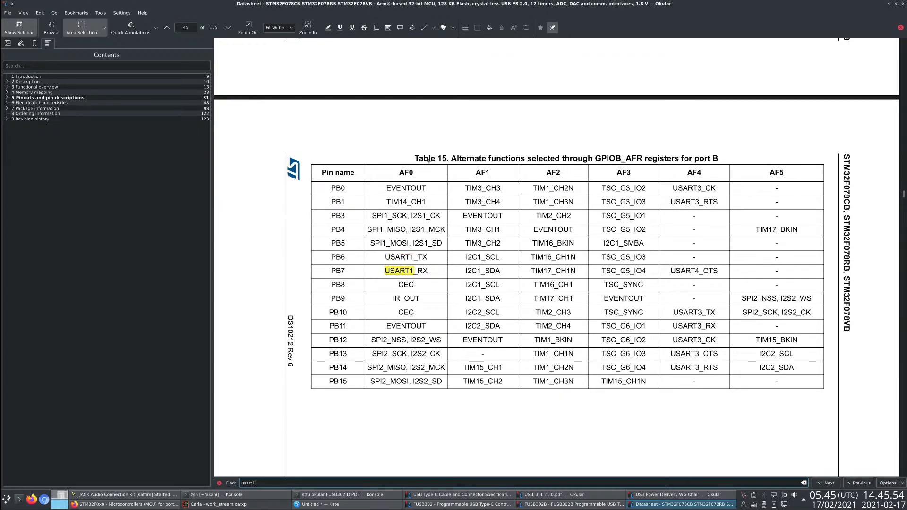
key(Return)
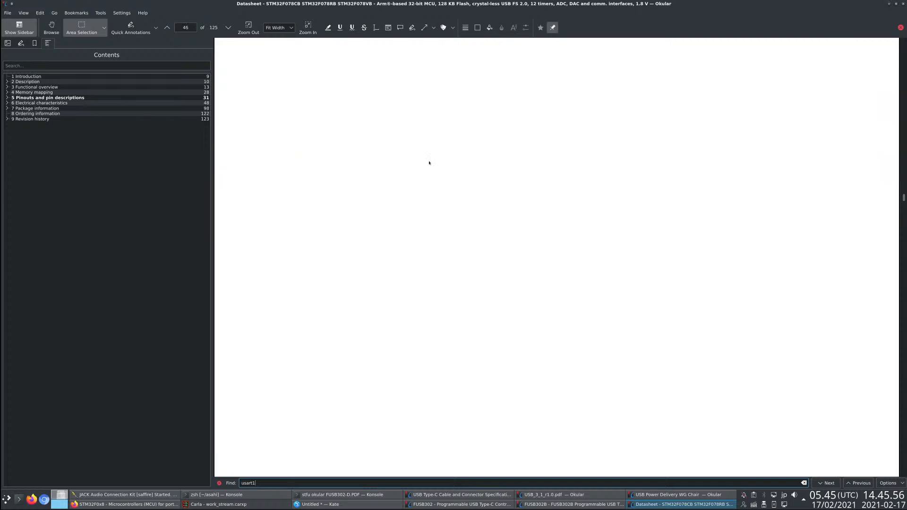
- Search the datasheet for "usart2" and go to its next occurrence
click(167, 27)
key(BackSpace)
text(2)
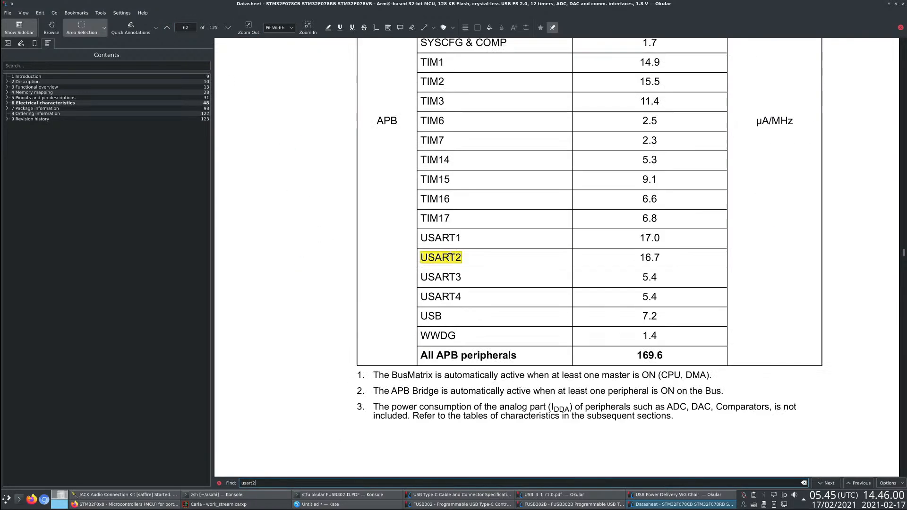
key(Return)
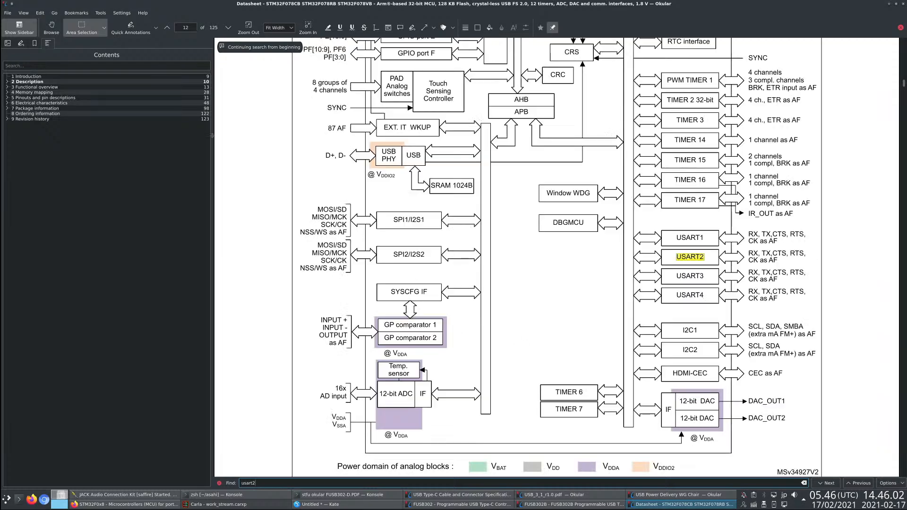
- Search for "usart2" from the Pinouts and pin descriptions chapter and step through its occurrences in the pin definition table
click(68, 91)
click(52, 97)
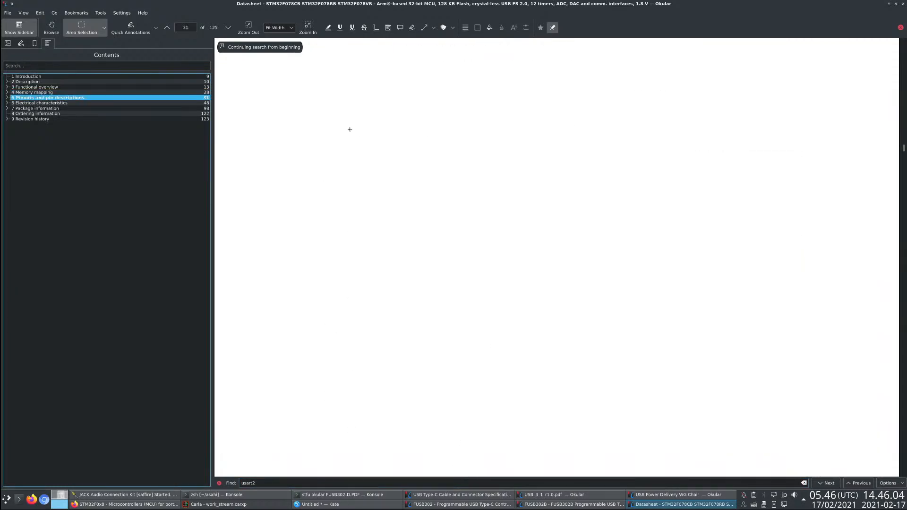
key(ctrl+f)
text(usart2)
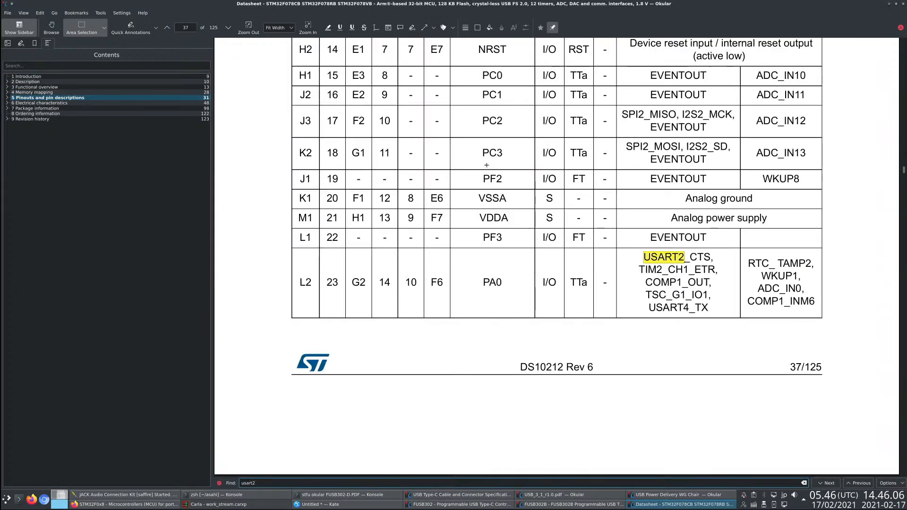
key(Return)
key(Return)
key(Return)
key(Return)
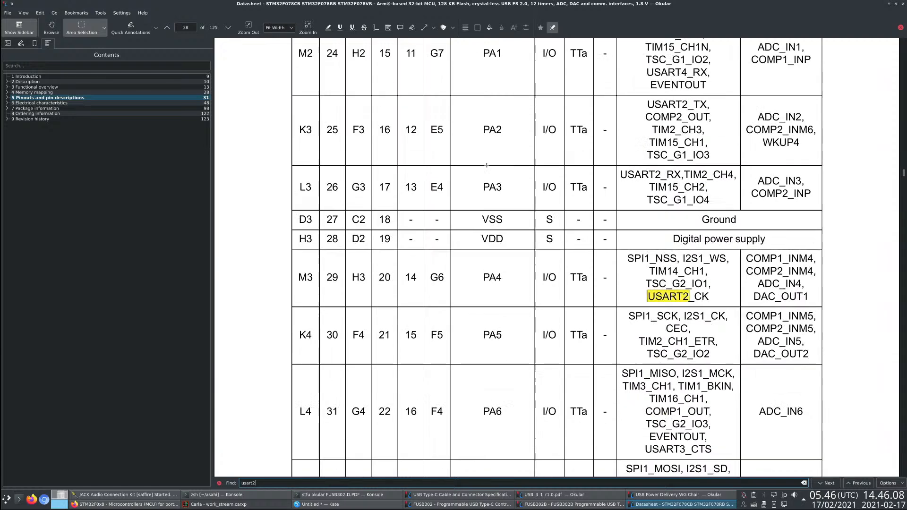
key(Return)
key(Return)
key(Return)
key(Return)
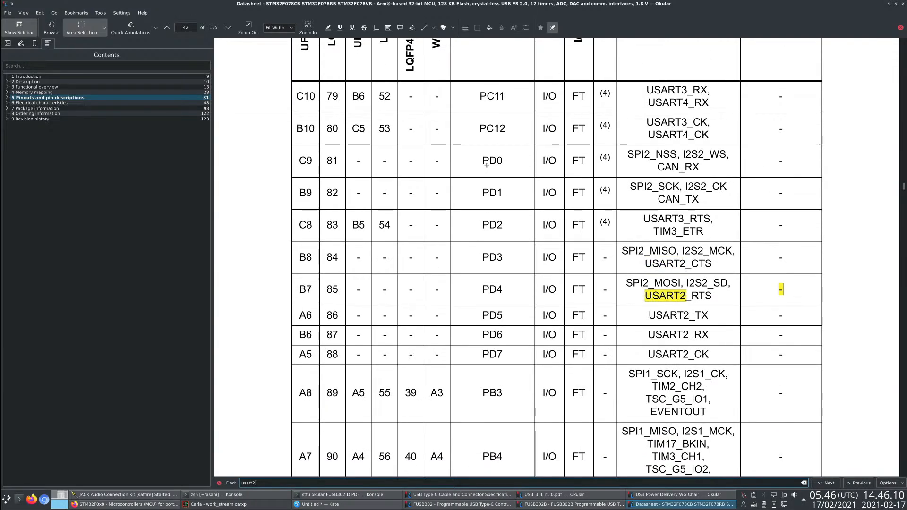
- Step through the remaining "usart2" occurrences up to PA15 in the port A alternate-function table
key(Return)
key(Return)
key(Return)
key(Return)
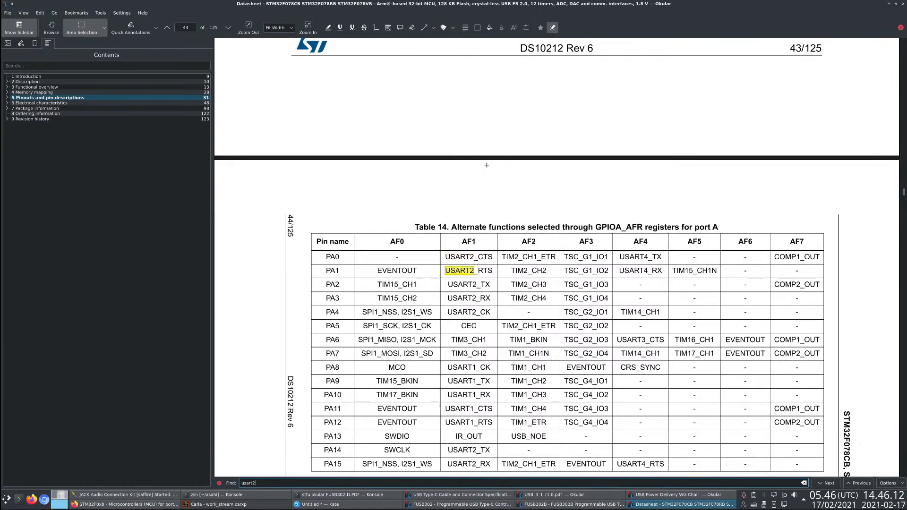
key(Return)
key(Return)
key(Return)
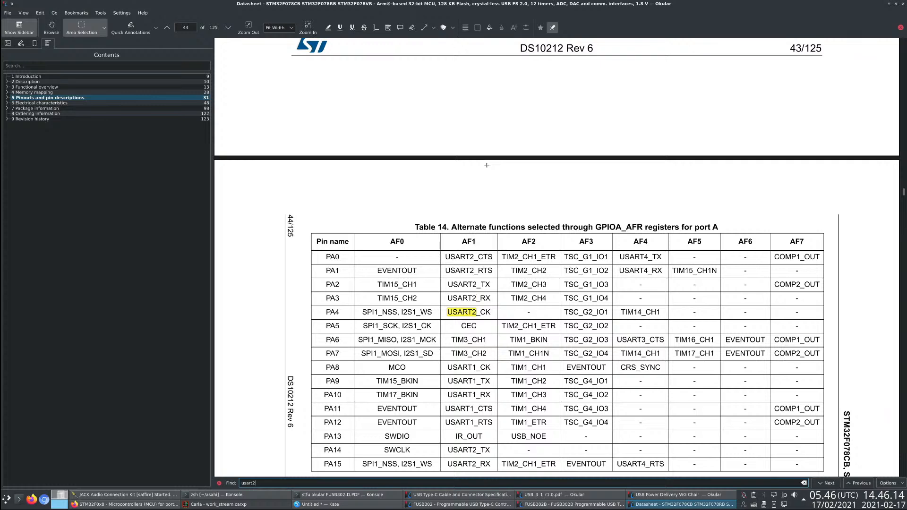
key(Return)
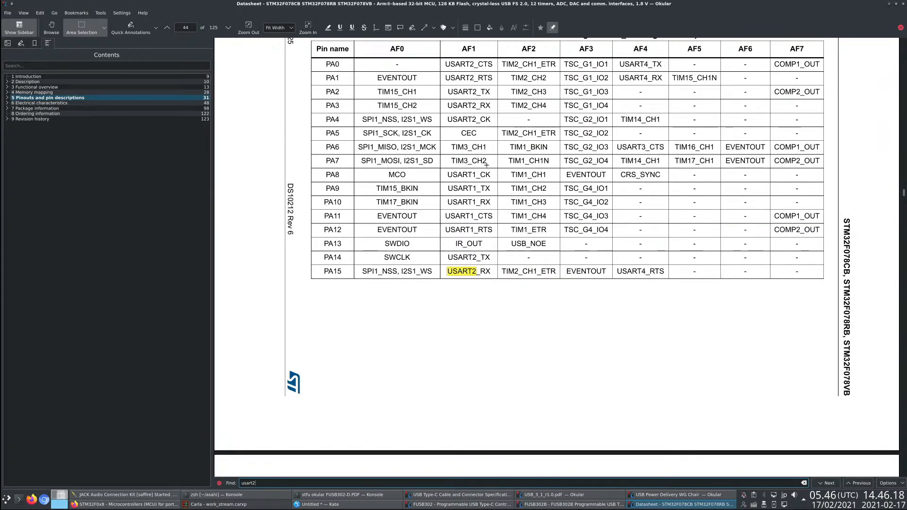
- Switch to the notes in Kate and review the UART, GPIO and mux lines around the STM32 entry
key(alt+Tab)
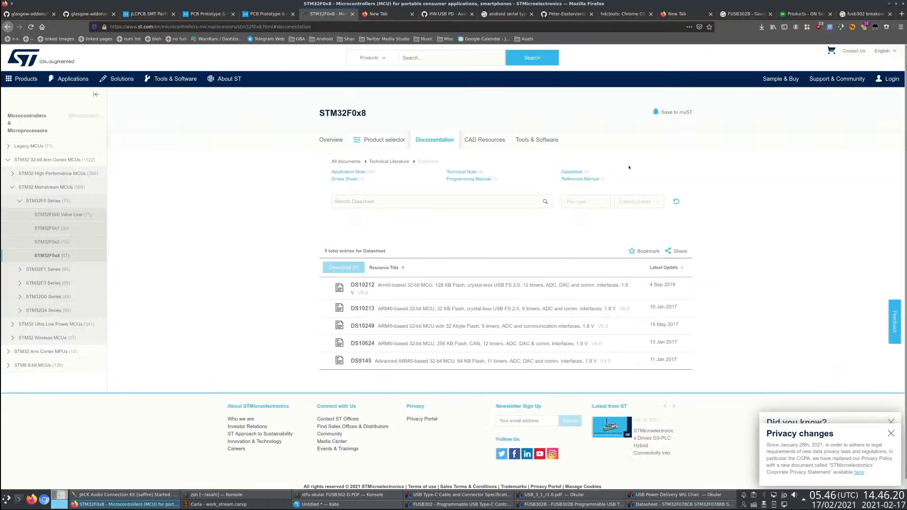
key(alt+Tab)
key(alt+Tab)
click(340, 231)
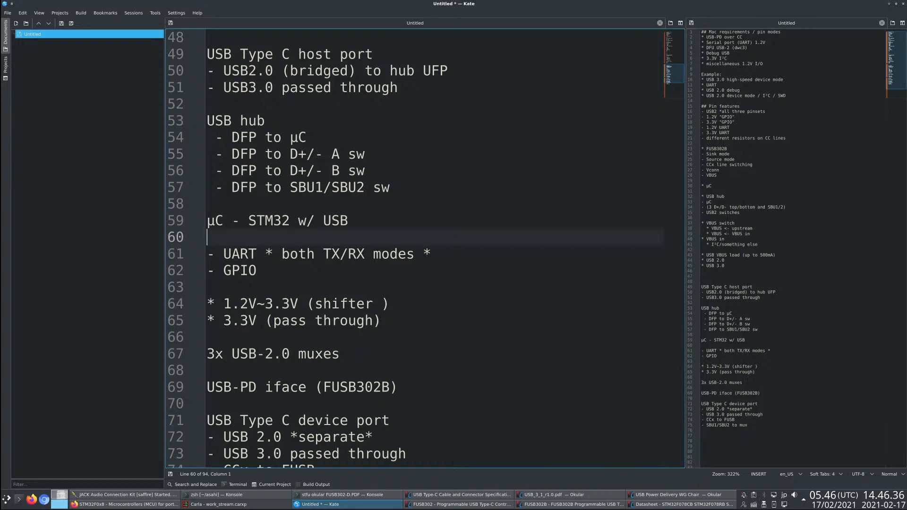
key(Down)
key(End)
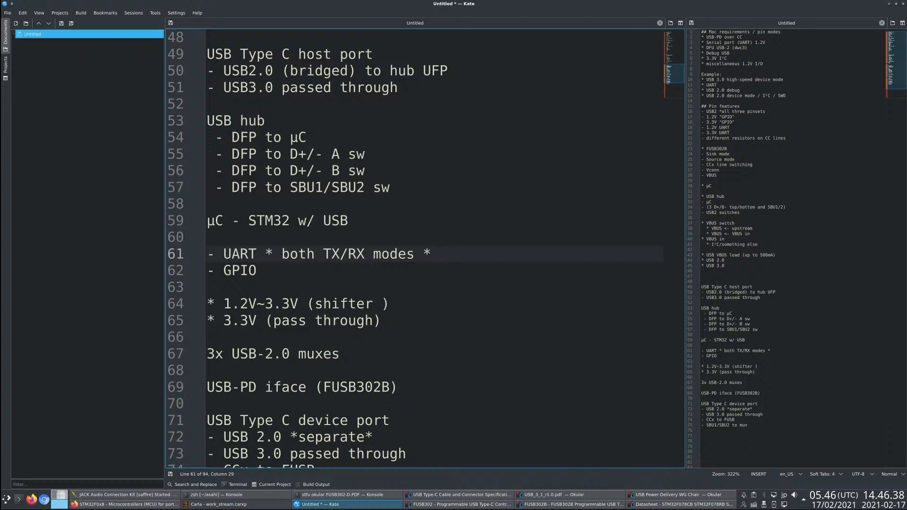
key(alt+Tab)
key(alt+Tab)
scroll(387, 335, down, 5)
scroll(350, 361, up, 3)
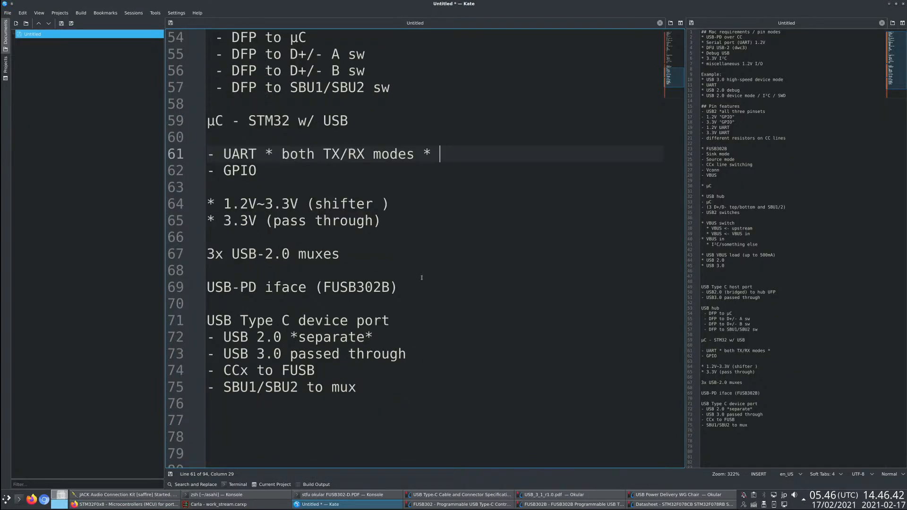
scroll(346, 318, up, 2)
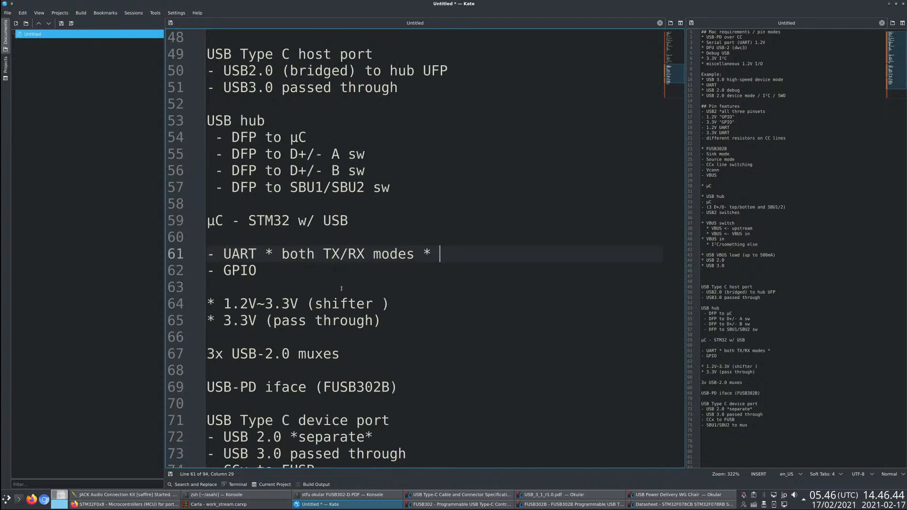
key(Down)
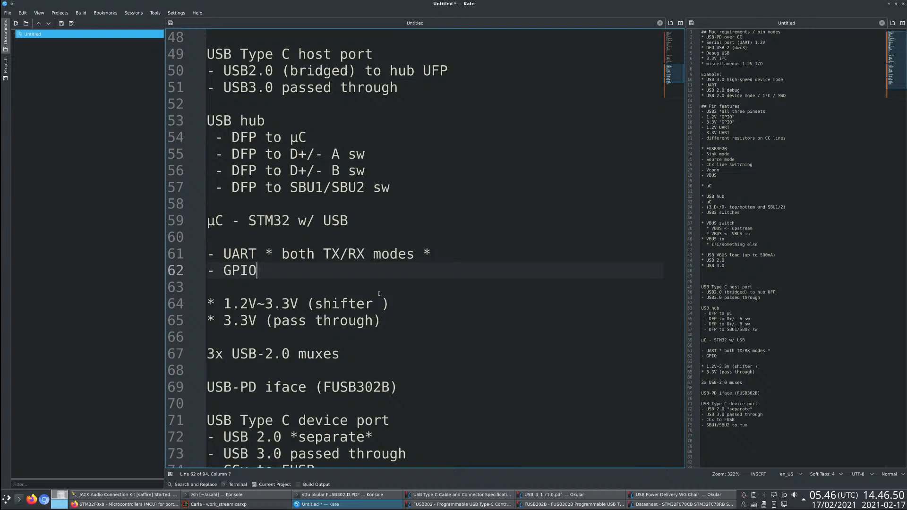
- Add an indented bullet "- 3 UARTs" directly below the "µC - STM32 w/ USB" line
key(Up)
key(Up)
key(Up)
key(End)
key(Return)
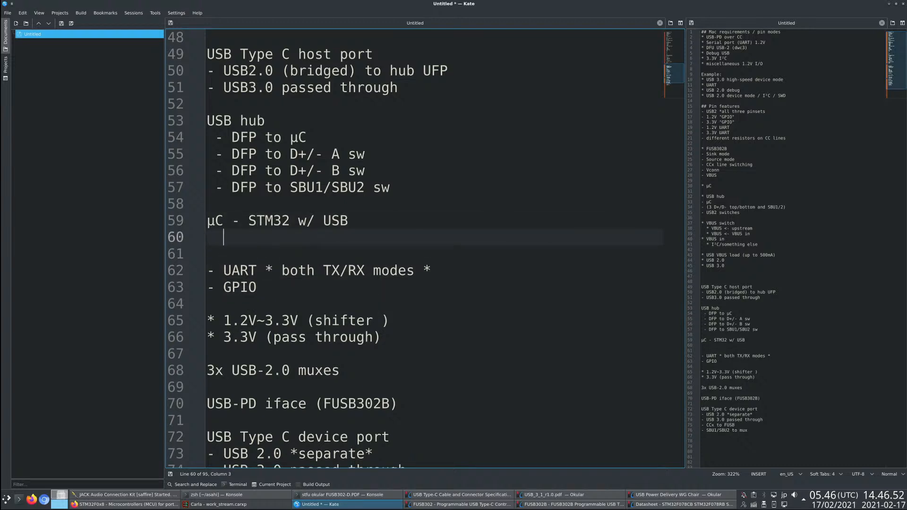
text(- 3 UARTs)
- Add the bullet "- 2 pin settings for each" below the UARTs bullet and start another empty bullet
key(Return)
text(- )
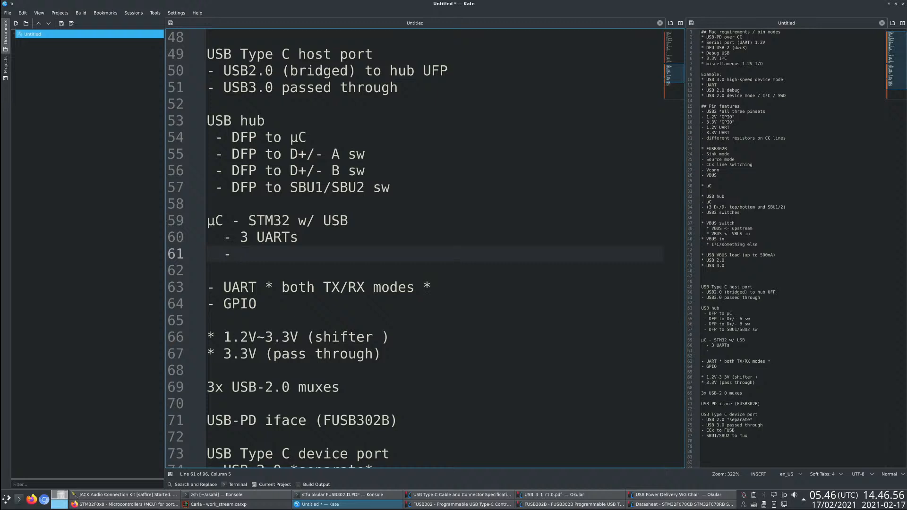
text(2 pin settings for each)
key(Return)
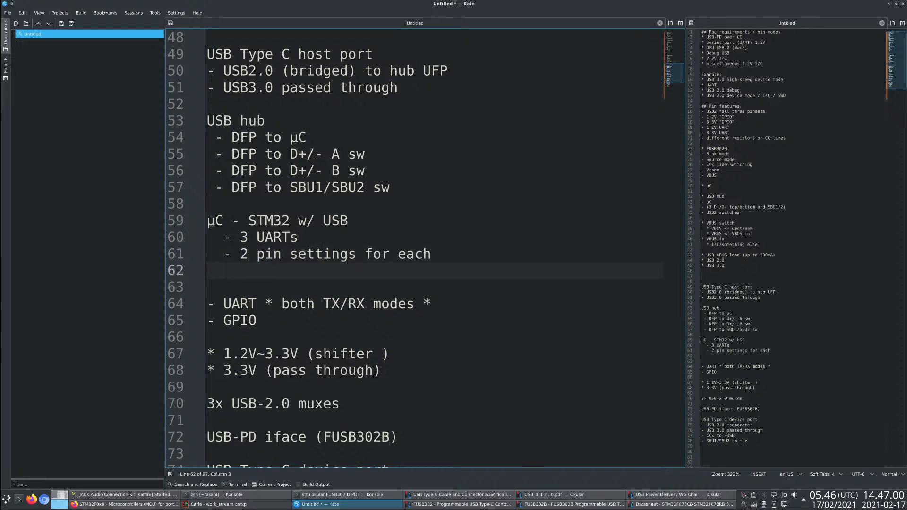
text(-)
- Switch back to the STM32F078 datasheet in Okular and go to its Introduction chapter
key(alt+Tab)
key(alt+Tab)
key(alt+Tab)
key(alt+Tab)
key(alt+Tab)
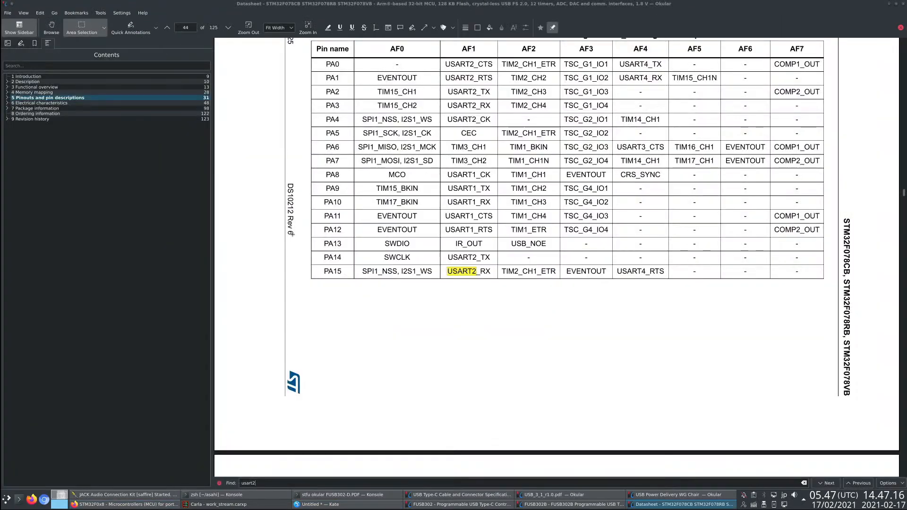
click(19, 77)
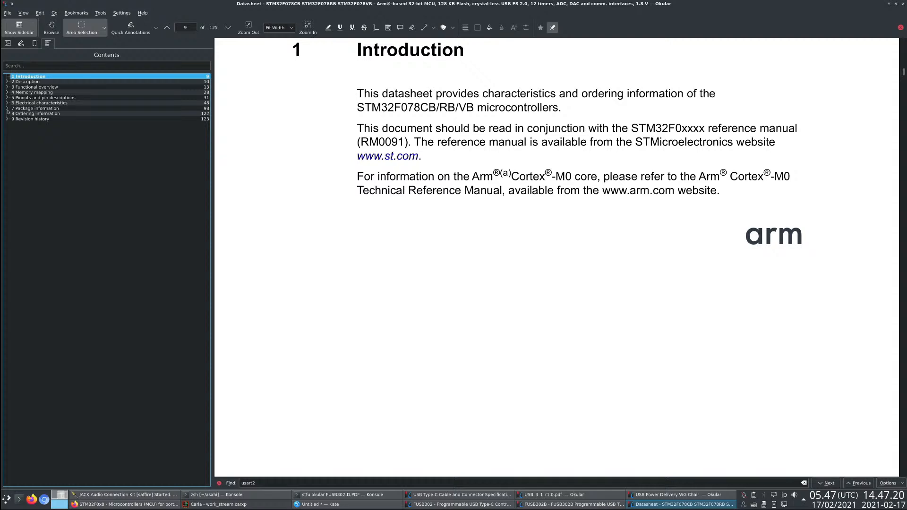
key(alt+Tab)
key(alt+Tab)
key(alt+Tab)
key(alt+Tab)
- Expand chapters 3 to 7 in the datasheet contents and read section 3.3, Boot modes
click(7, 108)
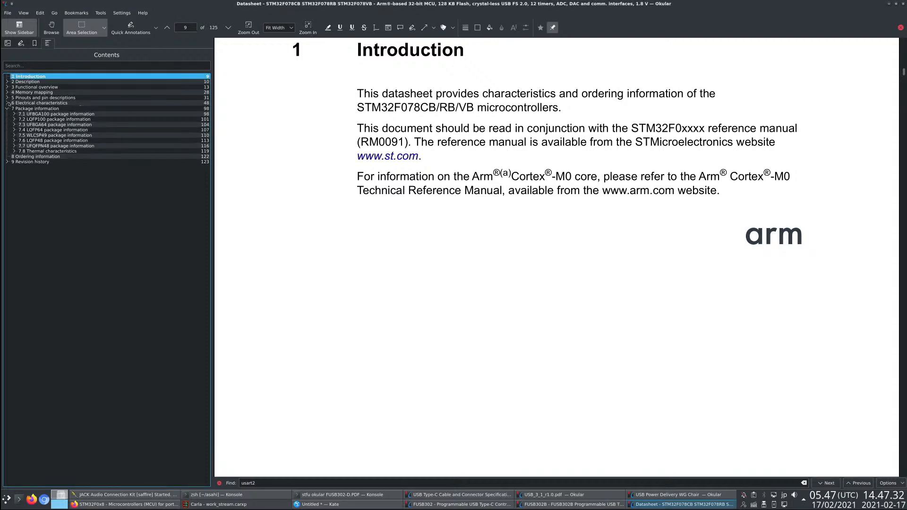
click(7, 103)
click(7, 98)
click(7, 93)
click(7, 87)
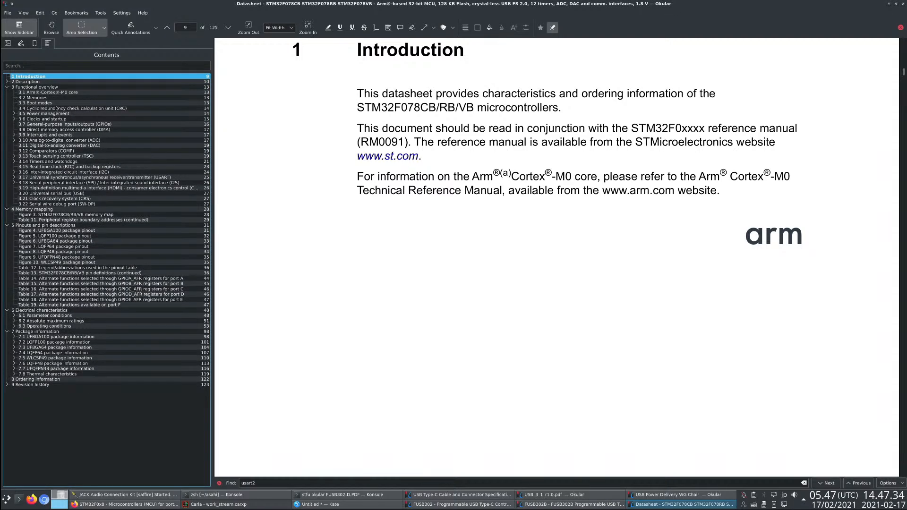
click(53, 103)
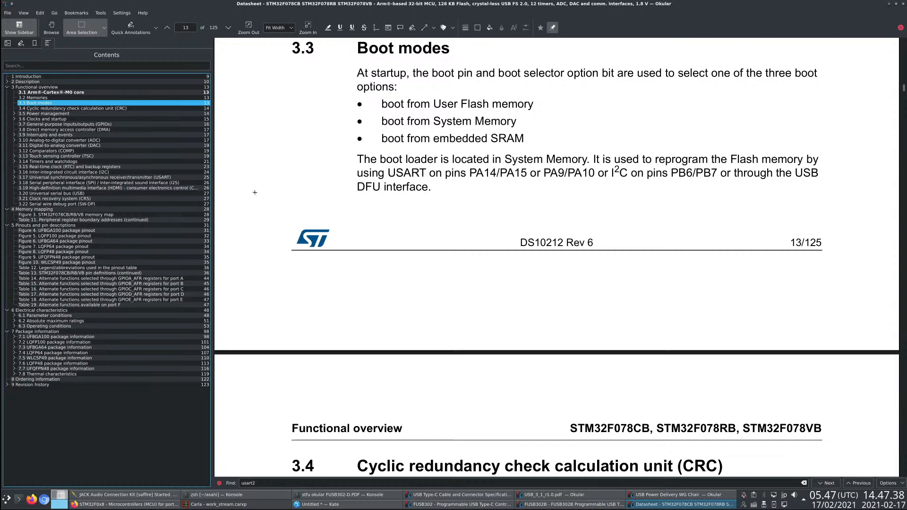
scroll(480, 254, down, 3)
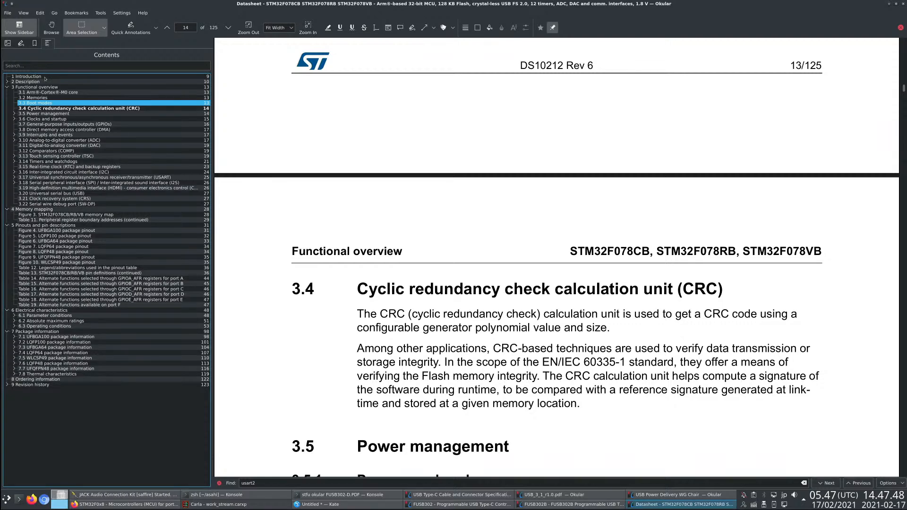
- Expand the Description chapter in the contents, read its text and return to the Introduction
click(7, 82)
click(21, 87)
click(22, 81)
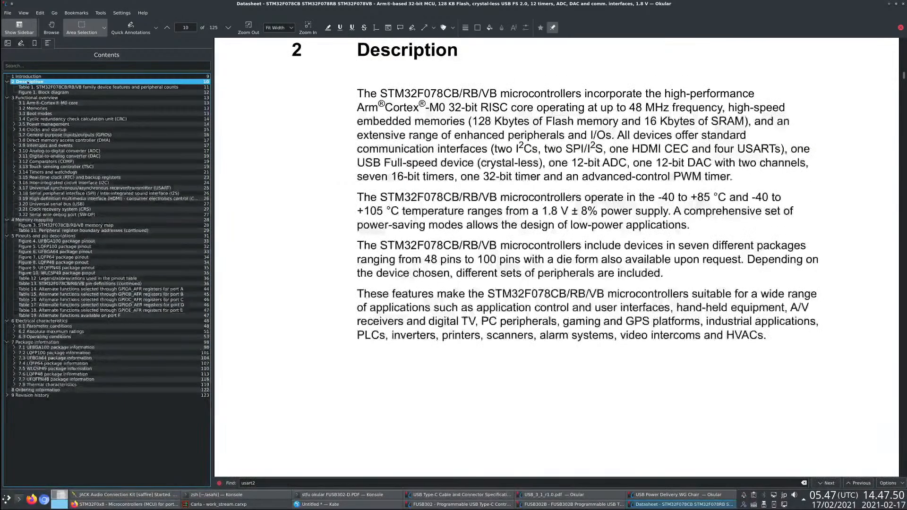
click(24, 77)
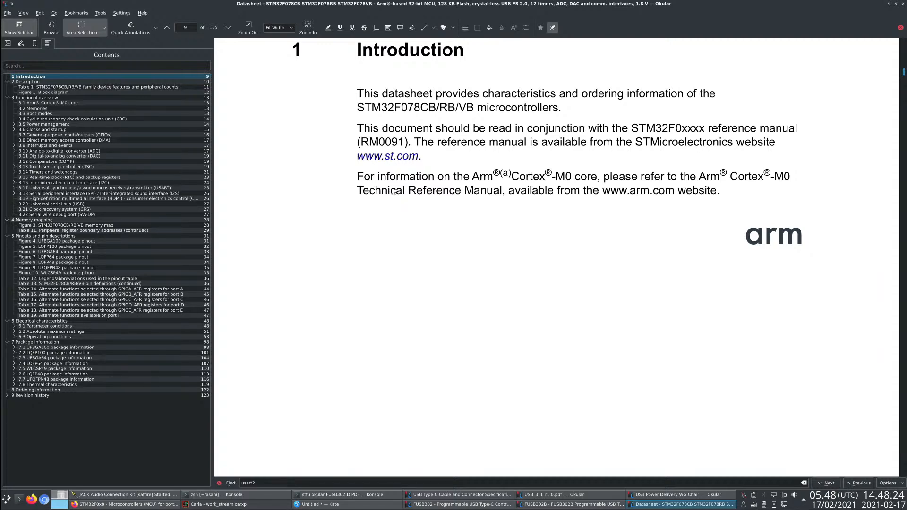
- Switch to the notes in Kate and enter "6" in the empty bullet under the µC entry
key(alt+Tab)
key(alt+Tab)
scroll(329, 161, up, 4)
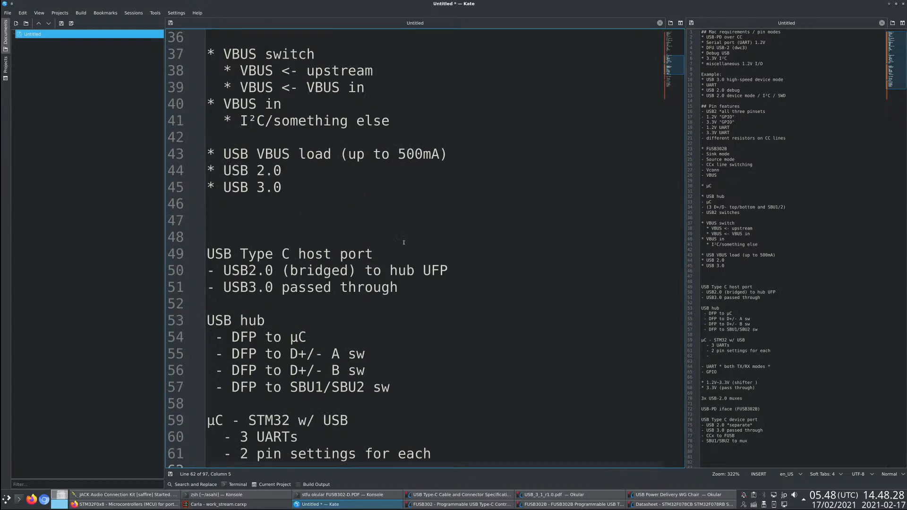
scroll(378, 222, down, 2)
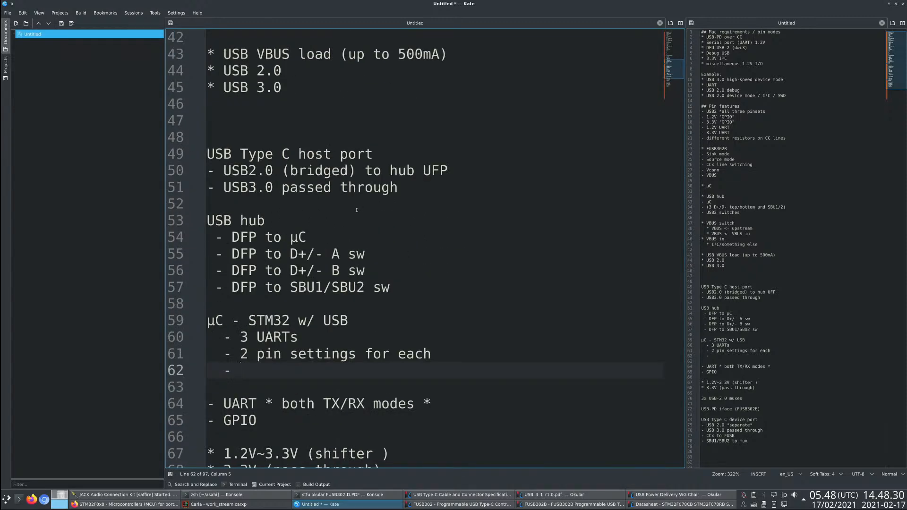
scroll(343, 327, down, 3)
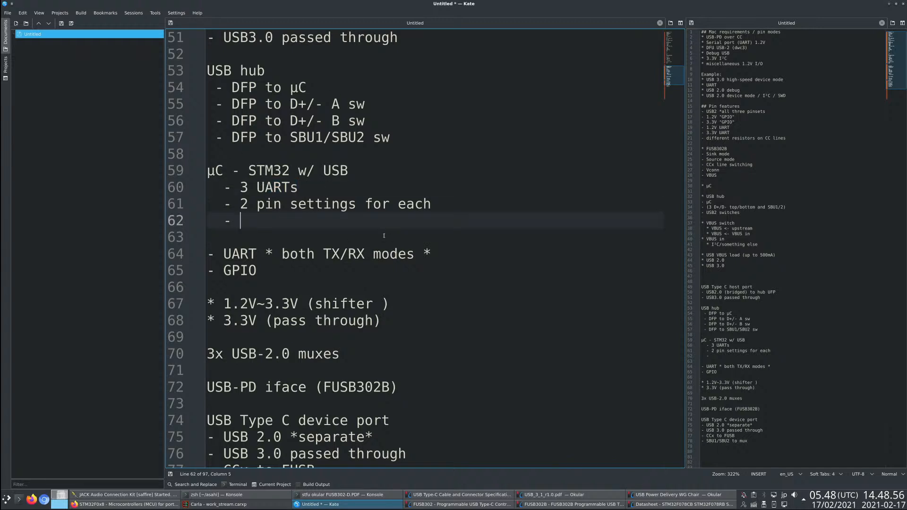
text(3)
key(BackSpace)
text(6)
key(Down)
key(Down)
key(Down)
key(Down)
key(Down)
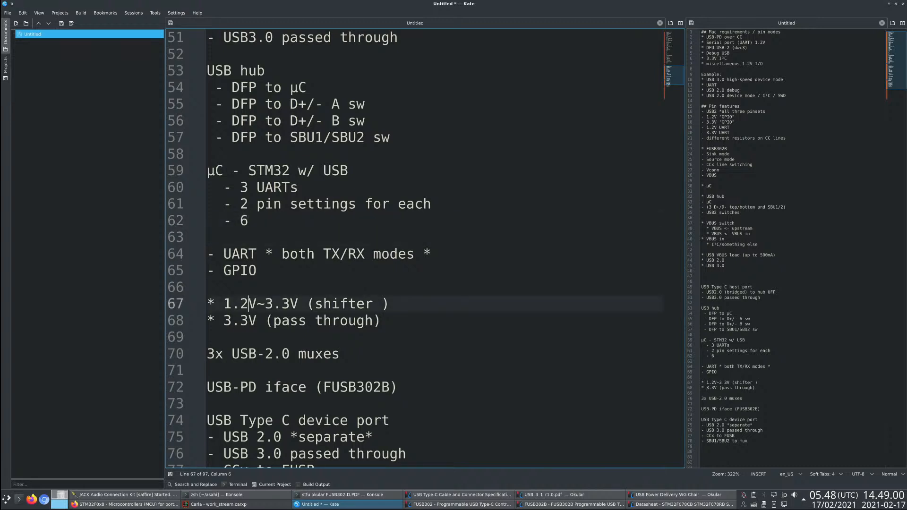
key(Up)
key(Down)
key(Up)
key(Up)
key(Up)
key(Up)
key(Up)
key(Down)
key(Down)
key(Down)
key(Down)
key(Down)
key(End)
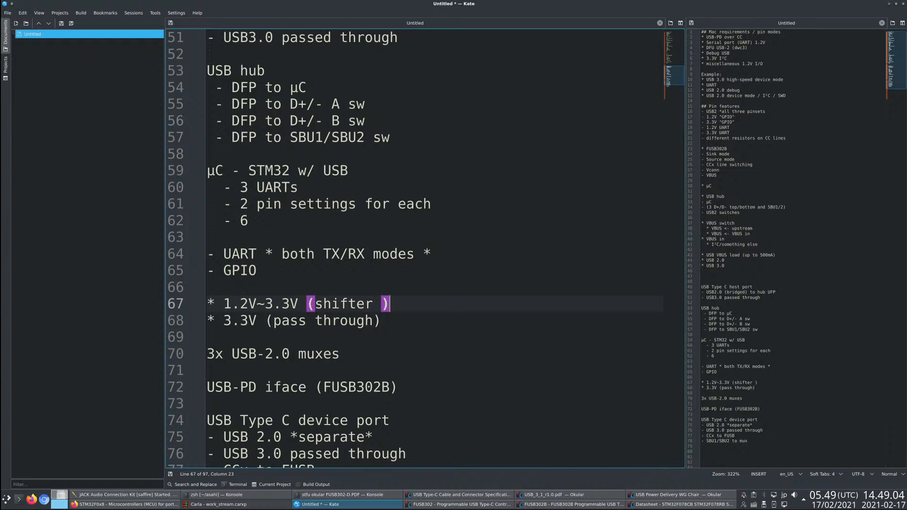
key(Down)
key(Up)
key(Up)
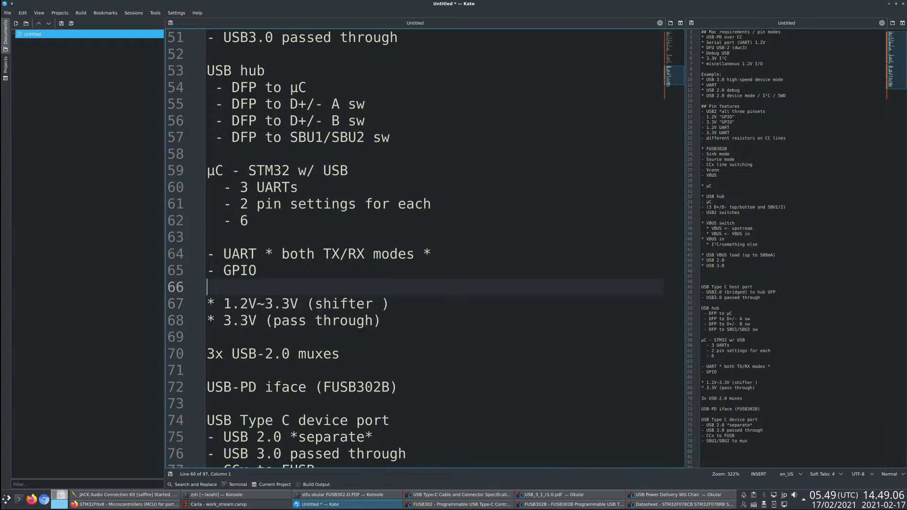
key(Down)
key(Down)
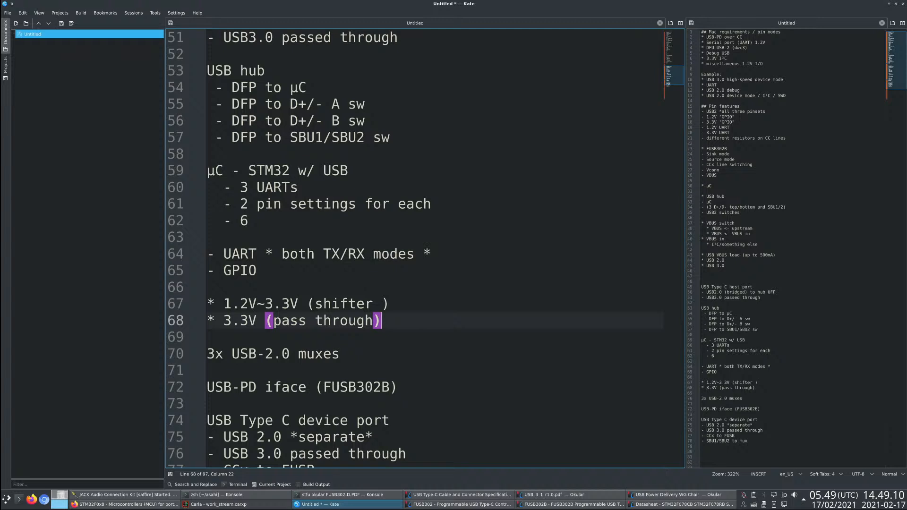
key(Up)
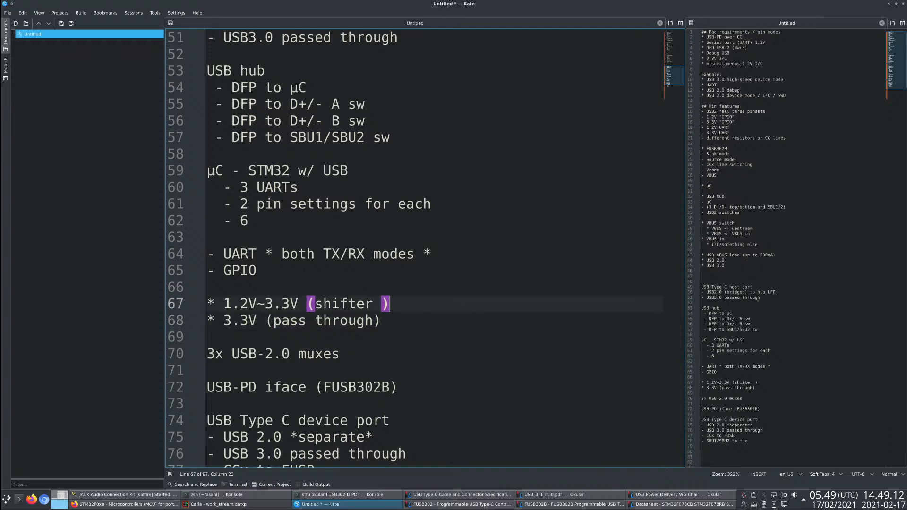
key(Down)
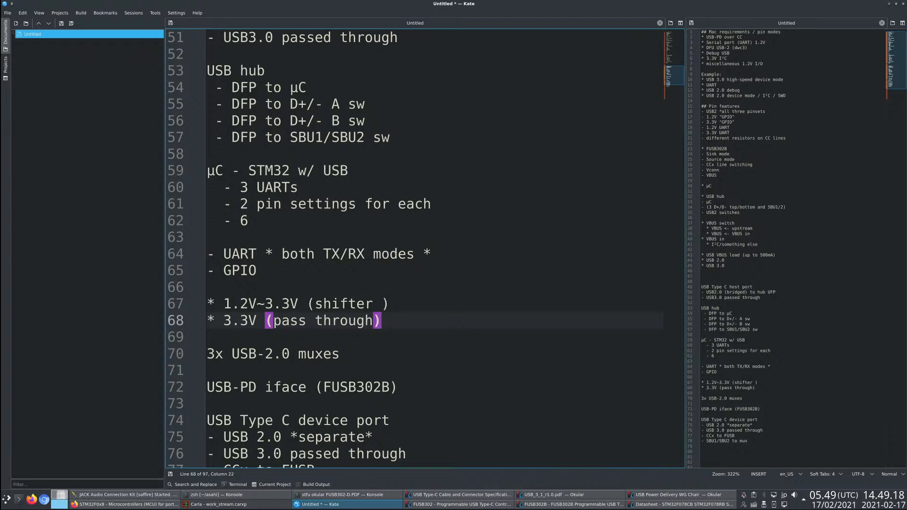
- Insert two blank lines above the "1.2V~3.3V (shifter )" line and place the cursor on the middle blank line
key(Up)
key(Up)
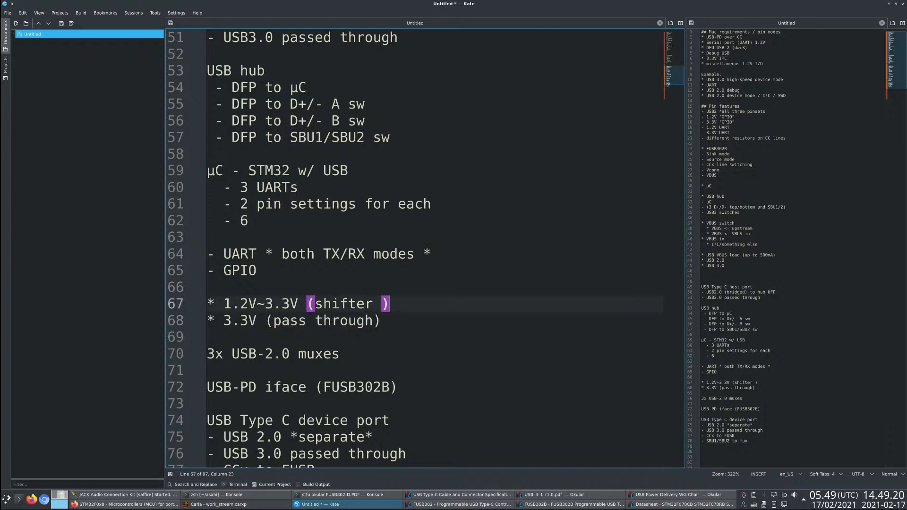
key(Return)
key(Return)
key(Up)
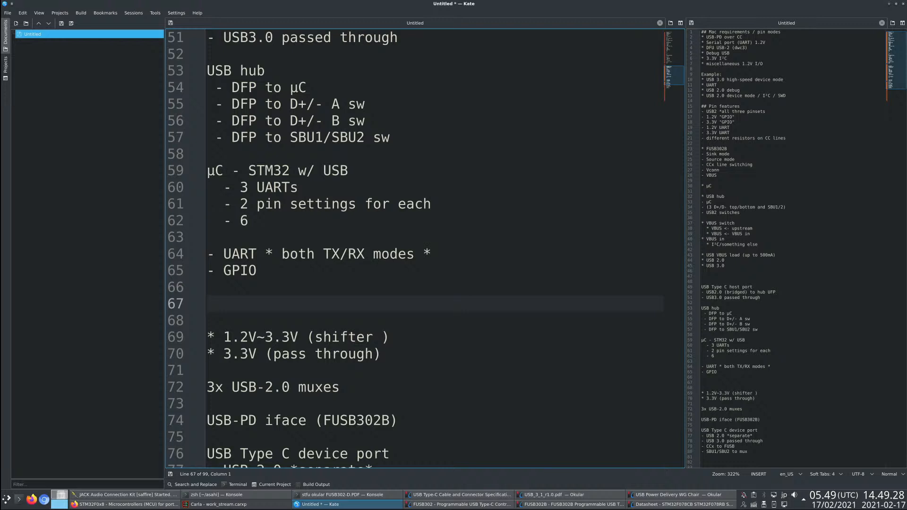
- Enter "3 muxes" on the blank line between "GPIO" and "1.2V~3.3V (shifter )"
text(3 muxes)
key(Home)
key(shift+Down)
key(shift+Down)
key(Delete)
key(ctrl+z)
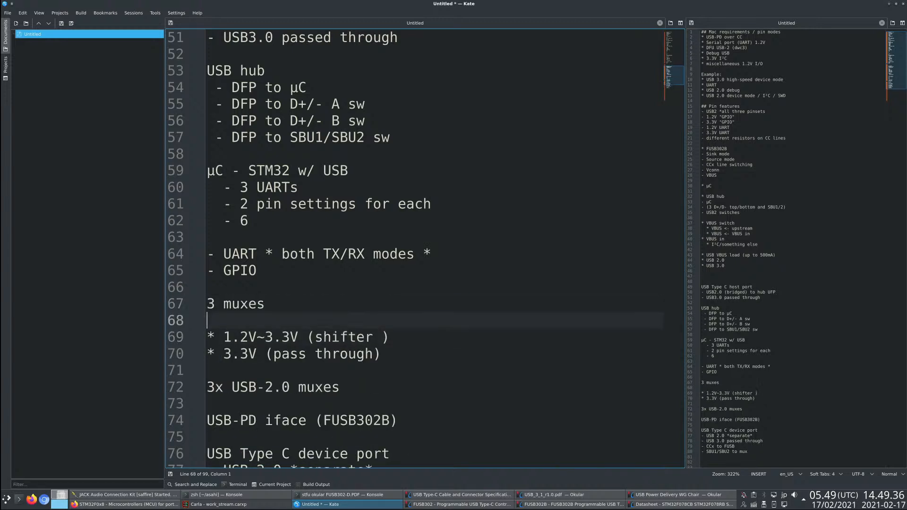
key(shift+Down)
key(shift+Down)
key(Down)
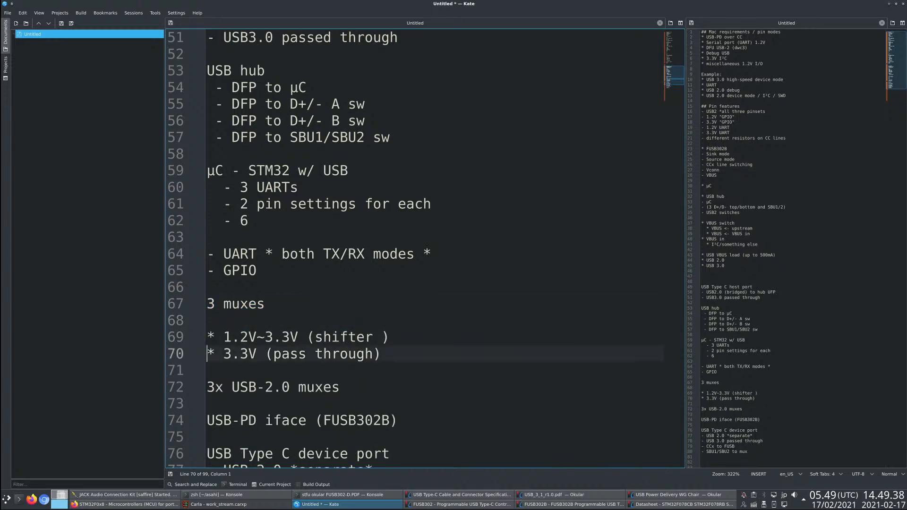
- Move the "3 muxes" line below "3.3V (pass through)", with one blank line before and after it
key(Up)
key(Up)
key(Up)
key(shift+Down)
key(Down)
key(shift+Up)
key(shift+Up)
key(ctrl+x)
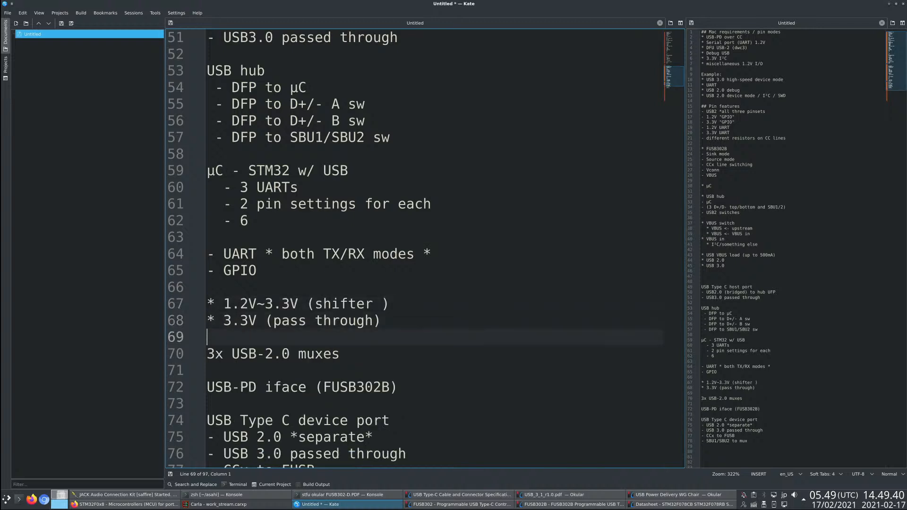
key(Down)
key(End)
key(Return)
key(Down)
key(ctrl+v)
key(shift+Up)
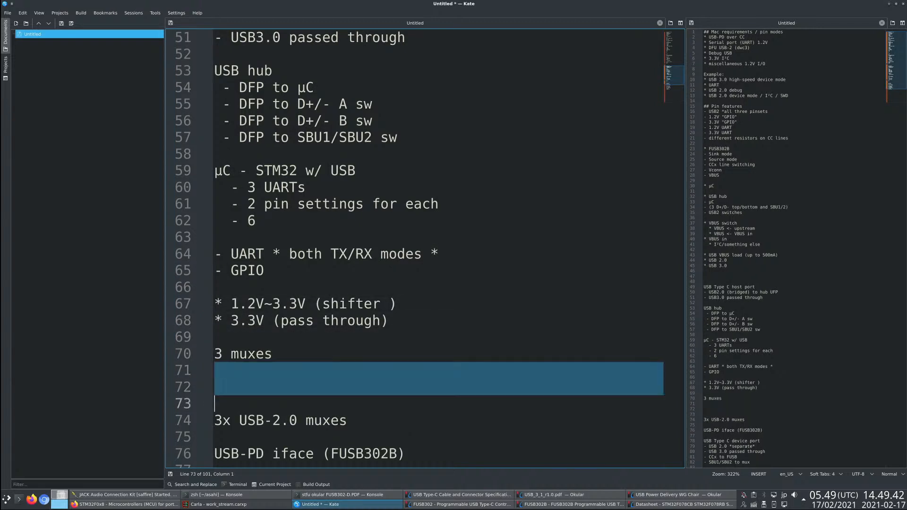
key(Delete)
- Change the "3 muxes" line to "3x non-USB muxes"
key(Up)
key(Right)
key(Right)
key(Left)
text(x non-USB)
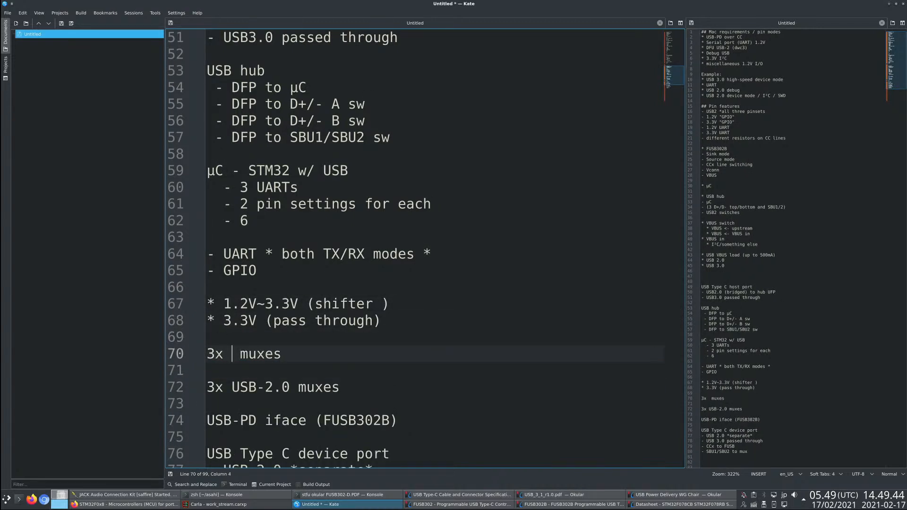
key(Escape)
key(Down)
key(Down)
key(End)
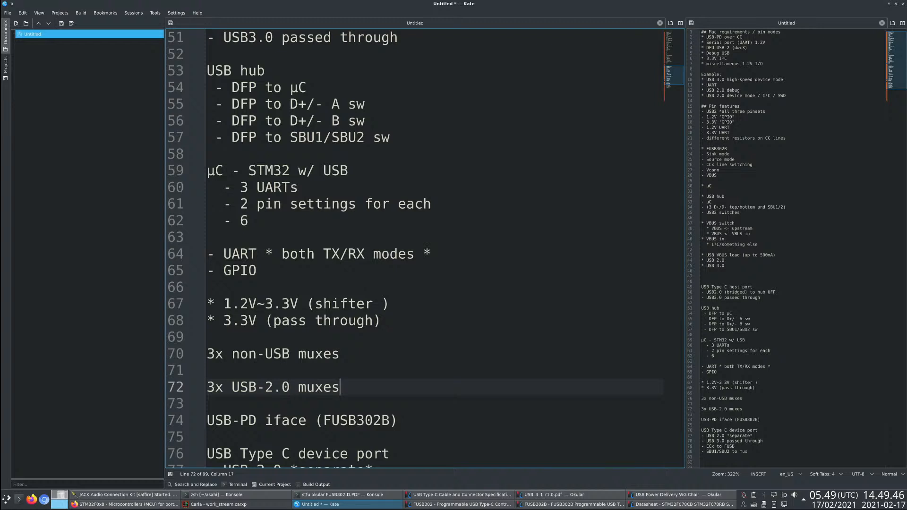
text(2)
key(BackSpace)
key(BackSpace)
text(2)
key(BackSpace)
text(A/B)
key(BackSpace)
key(BackSpace)
key(BackSpace)
text(3x 4x)
key(Left)
key(Left)
key(Left)
key(Left)
key(Left)
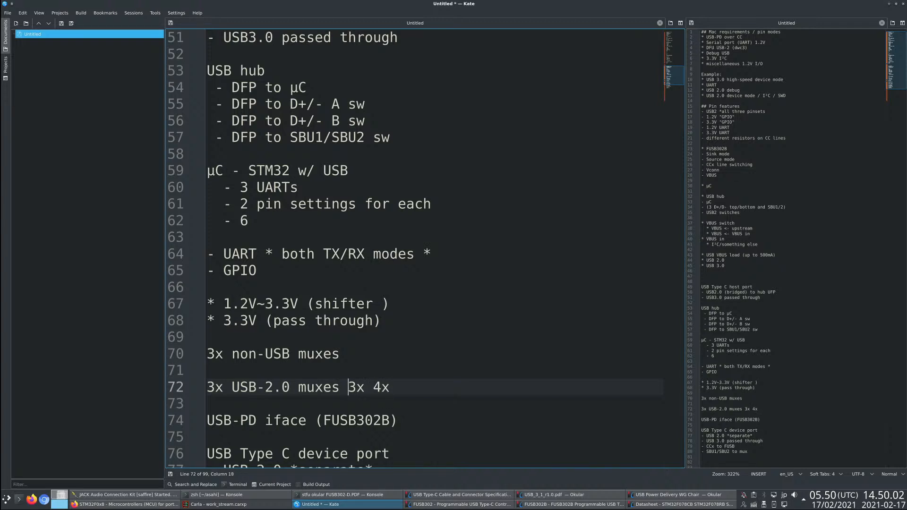
key(End)
key(shift+Left)
key(shift+Left)
key(shift+Left)
key(shift+Left)
key(shift+Left)
key(shift+Left)
key(BackSpace)
- Add the indented bullets "USB", "1.2~3.3V" and "3.3" below the "3x USB-2.0 muxes" line
key(Return)
text(* )
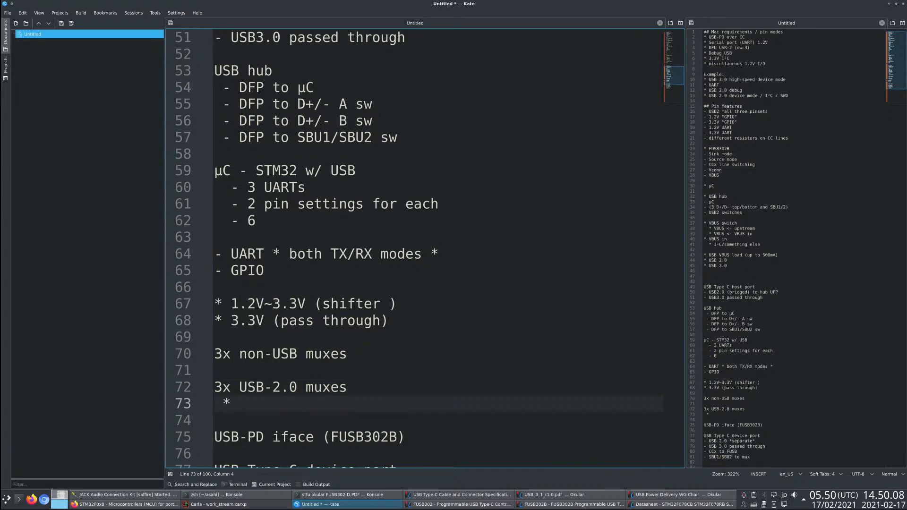
text(USB)
key(Return)
text(*)
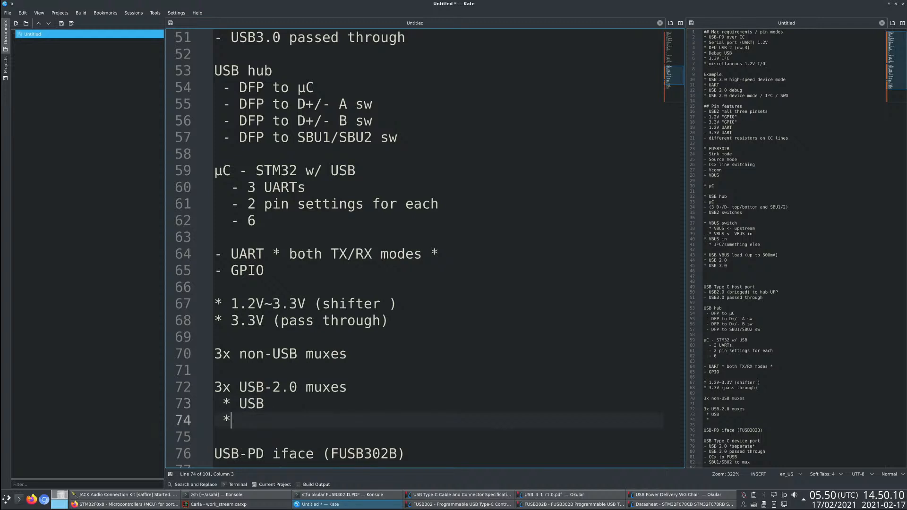
text( 1.2V)
key(BackSpace)
text(~3.3V)
key(Return)
text(* 3.3)
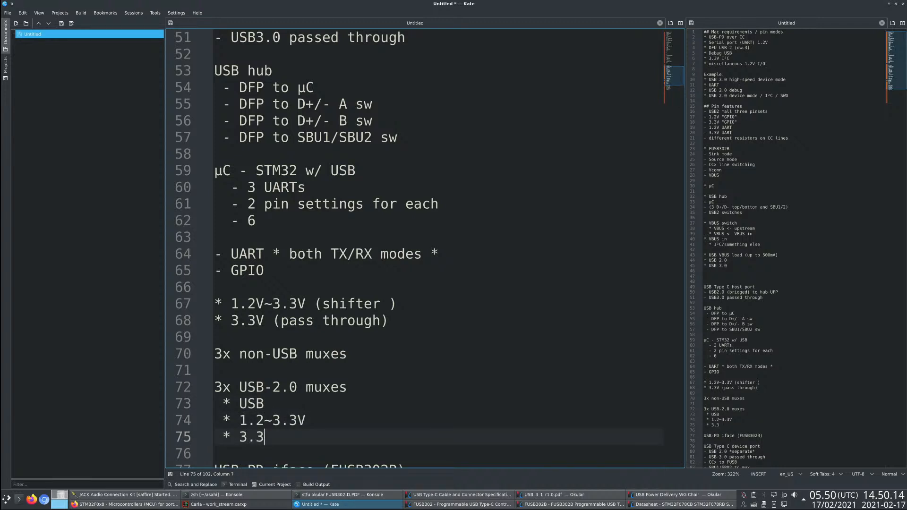
text(V)
key(BackSpace)
- Review the notes from the example pin modes and pin features to the mux and USB Type C device port entries
scroll(350, 248, down, 4)
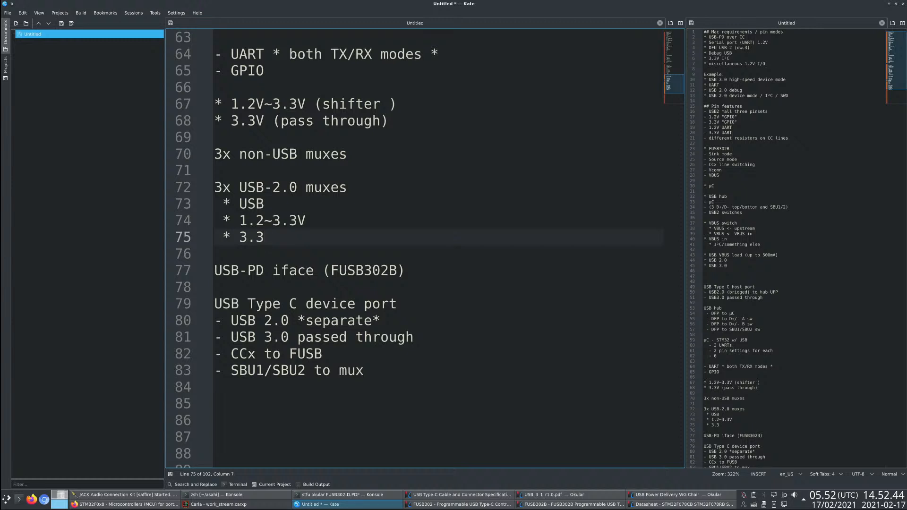
key(Down)
key(Down)
key(Down)
key(Down)
key(Down)
key(Down)
key(Down)
key(Down)
key(Down)
key(Down)
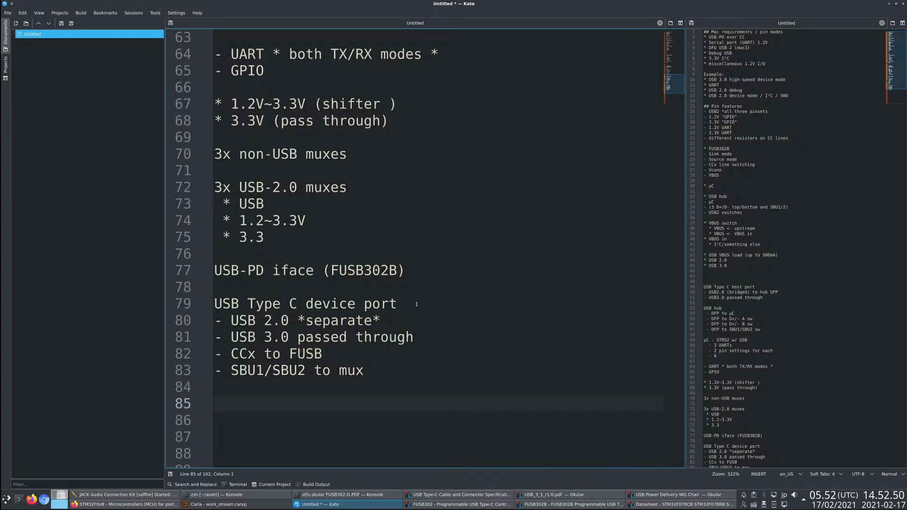
scroll(408, 343, up, 5)
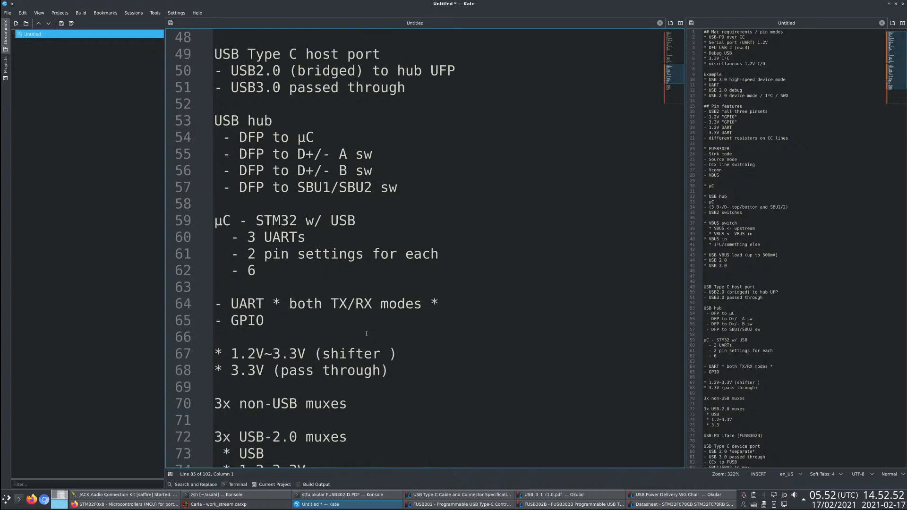
click(239, 222)
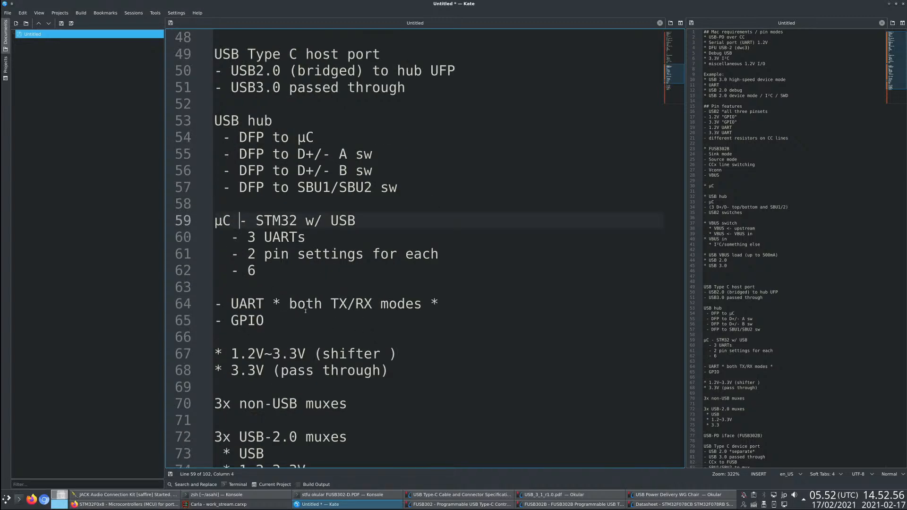
scroll(305, 311, down, 6)
scroll(366, 387, up, 20)
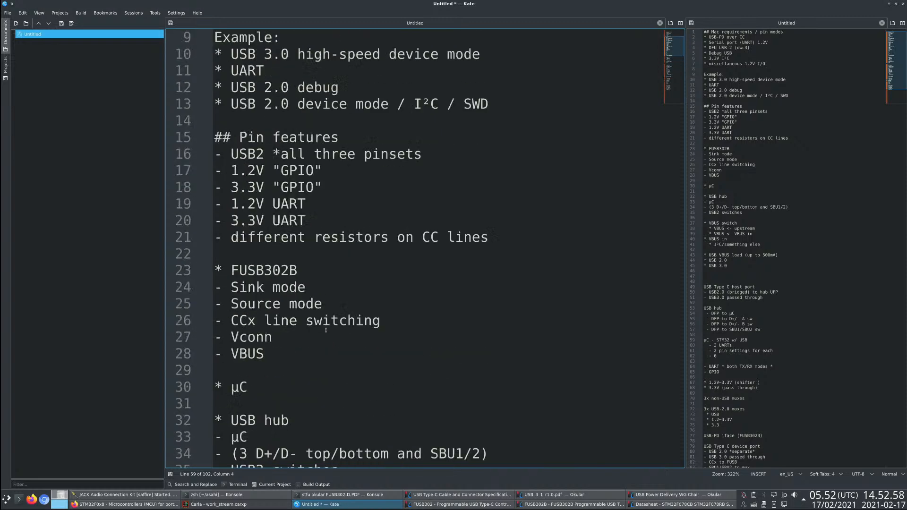
scroll(325, 328, down, 19)
scroll(325, 328, down, 6)
click(345, 269)
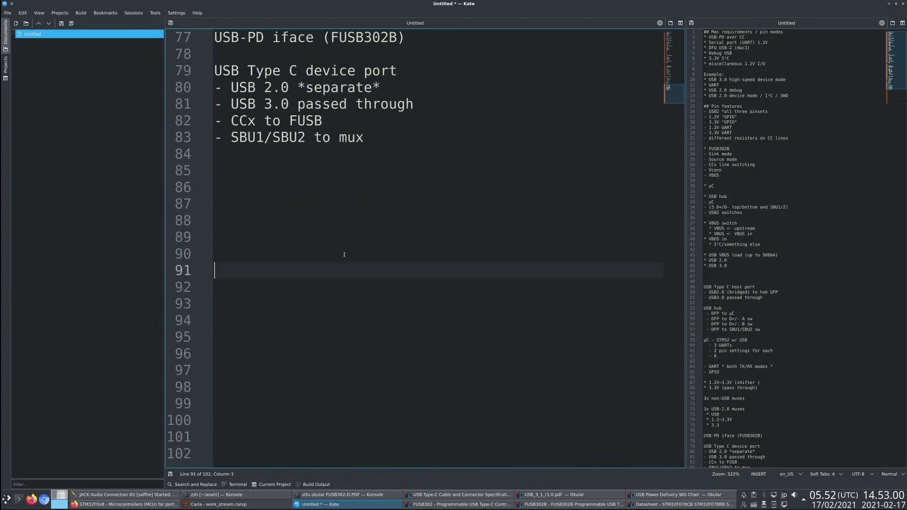
click(306, 188)
scroll(303, 201, up, 3)
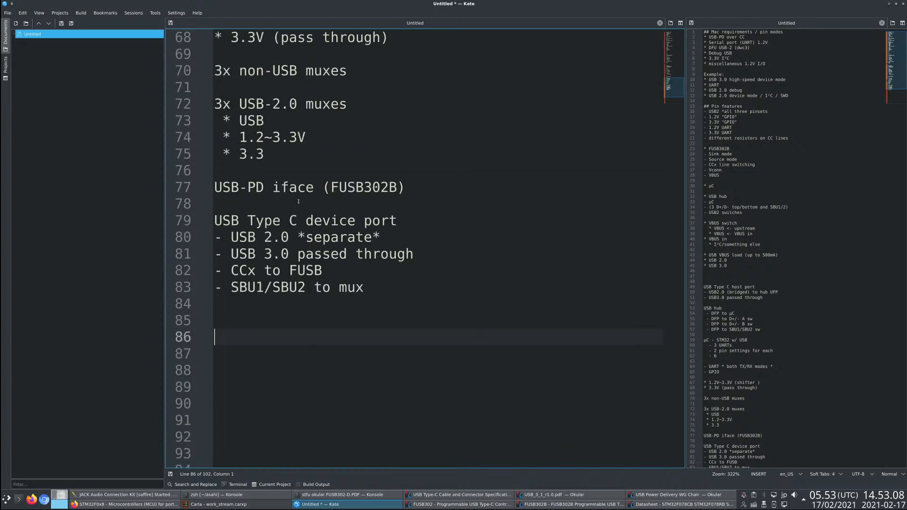
scroll(333, 203, down, 1)
scroll(294, 216, up, 2)
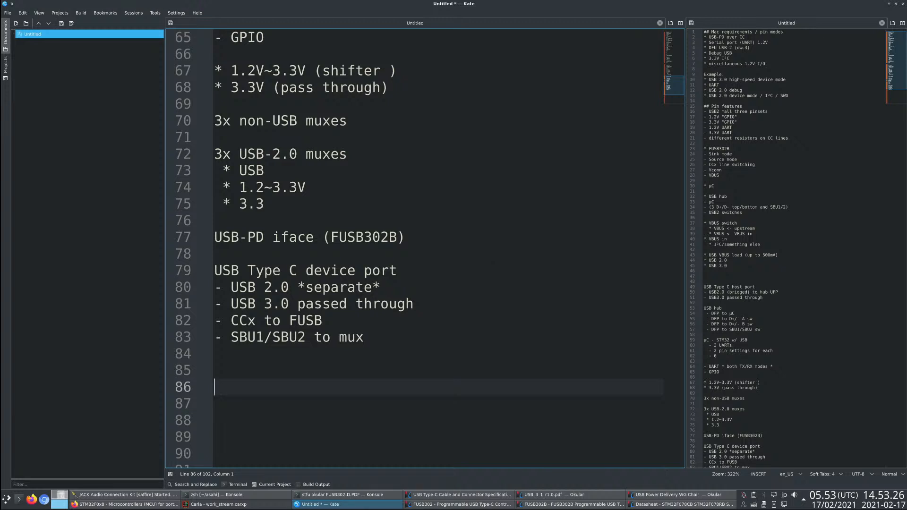
drag(261, 209, 235, 204)
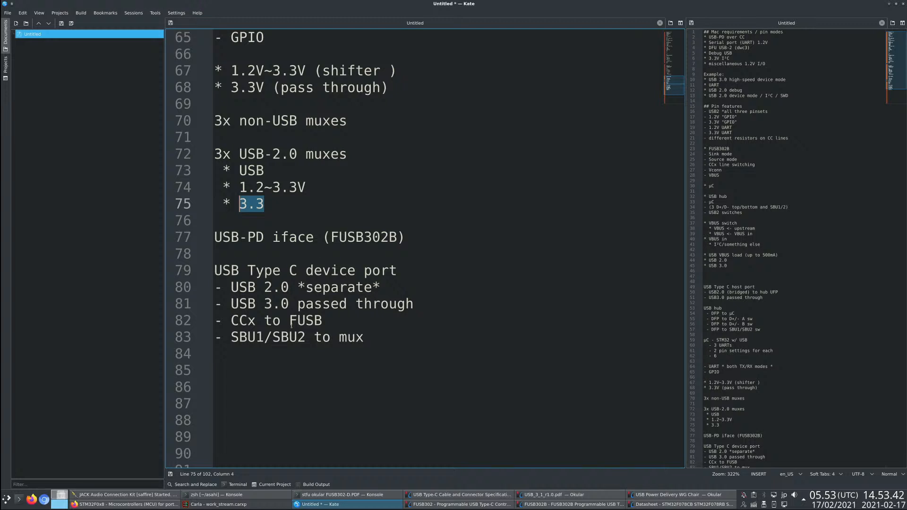
click(319, 371)
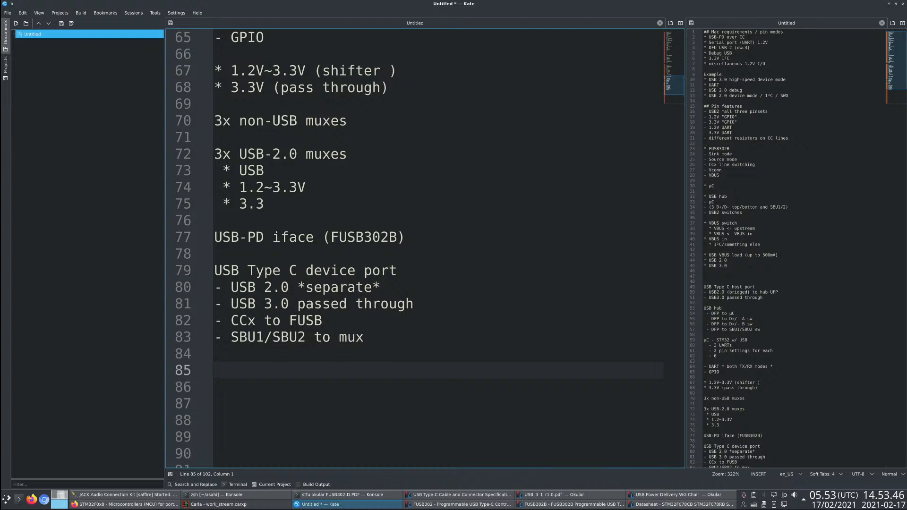
click(280, 206)
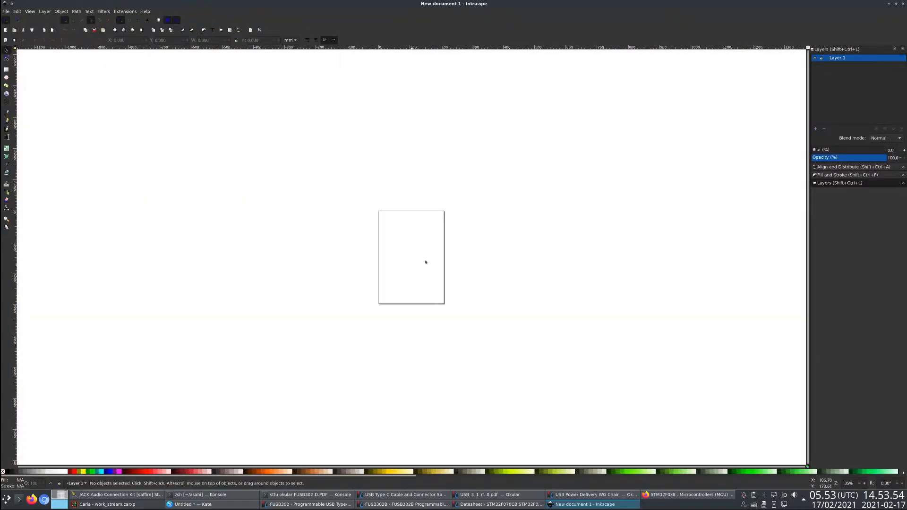
- Switch to a new blank Inkscape document and show the page grid
scroll(426, 261, up, 4)
key(numbersign)
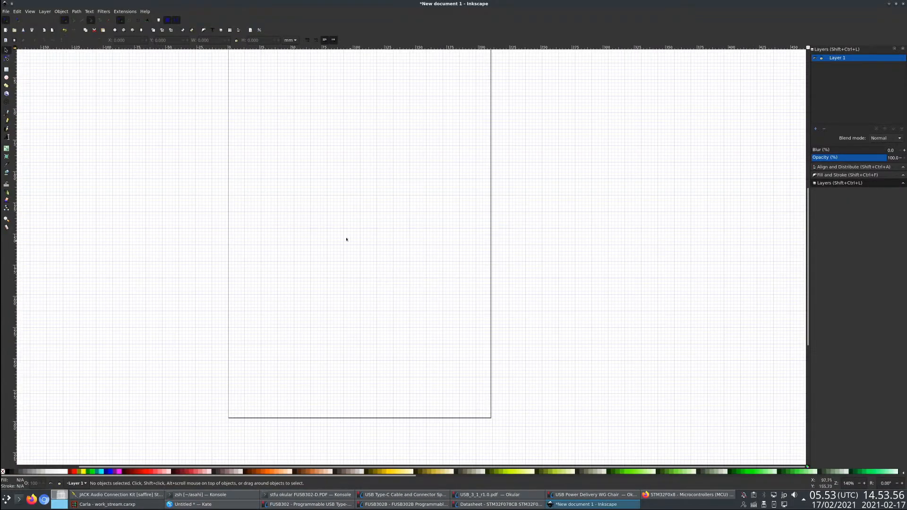
scroll(326, 231, up, 1)
- Draw a horizontal line about 40 mm long in the right half of the page and give it a black stroke
click(6, 112)
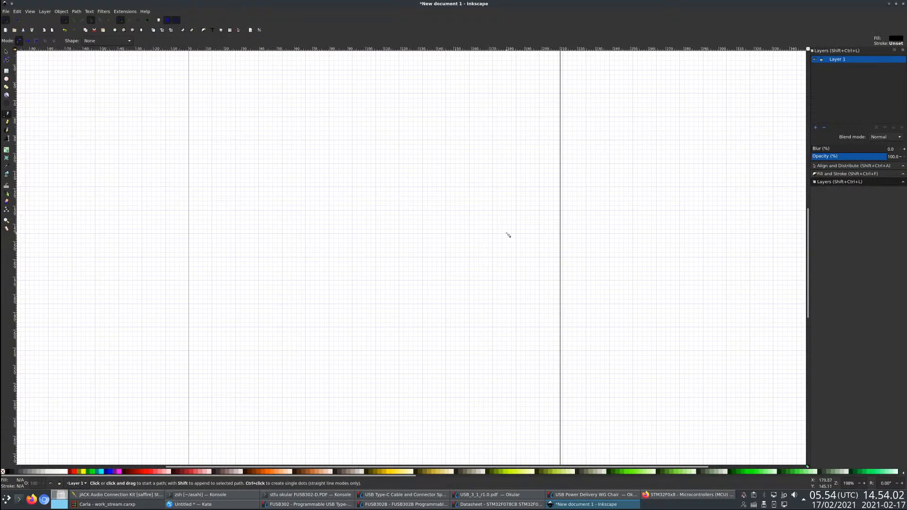
click(517, 210)
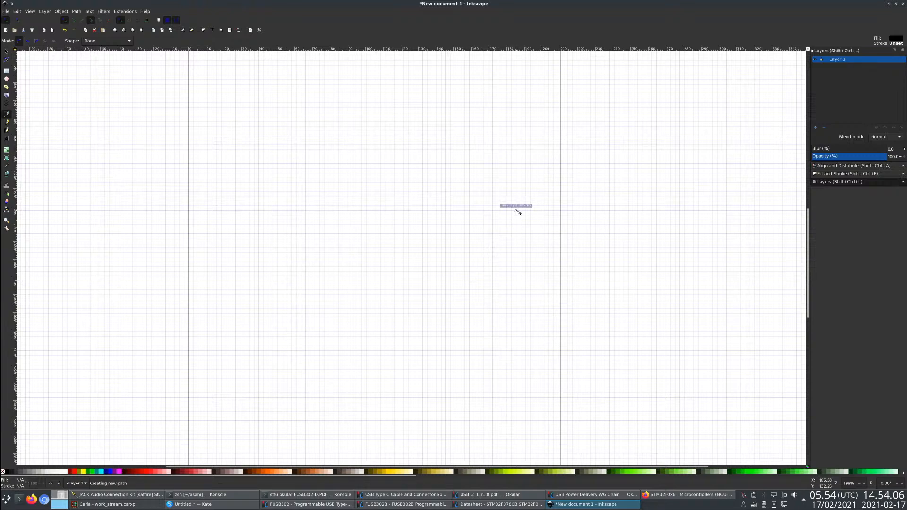
double_click(446, 210)
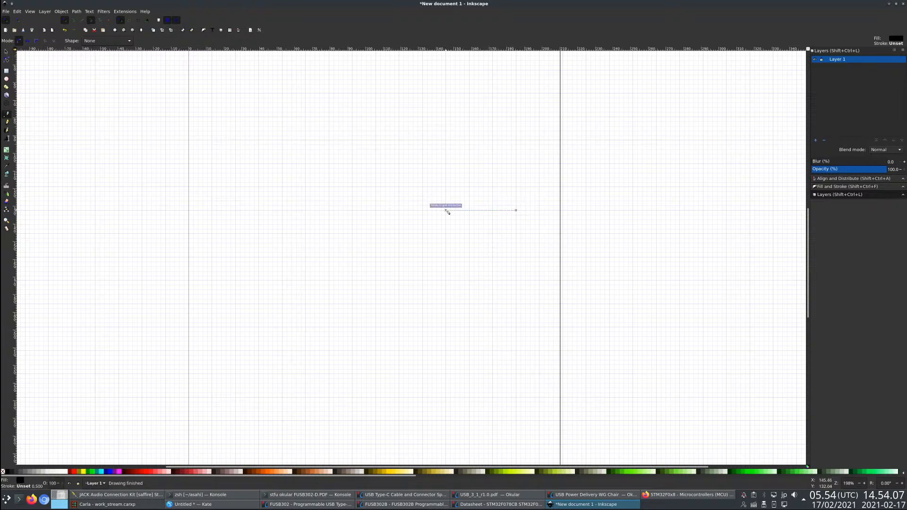
click(843, 187)
shift+click(8, 471)
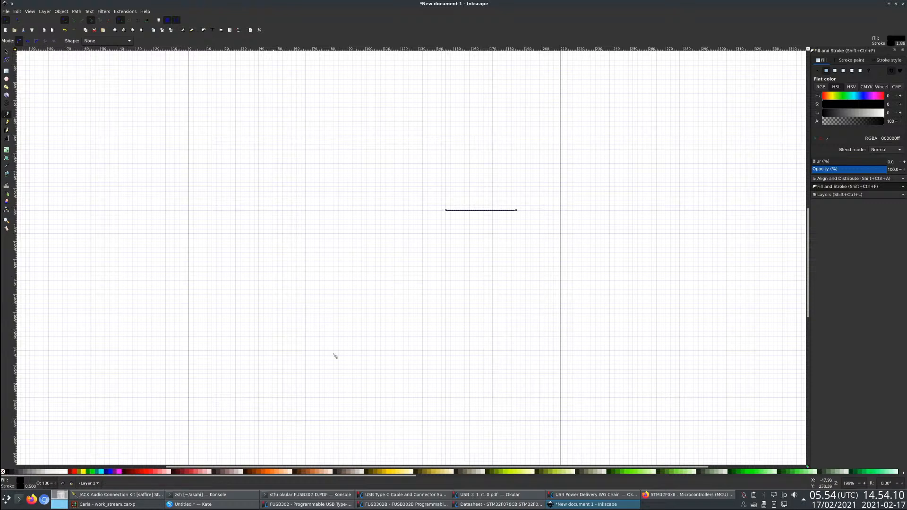
- Draw five more parallel lines of the same length below the first, forming three evenly spaced pairs
click(516, 215)
double_click(446, 215)
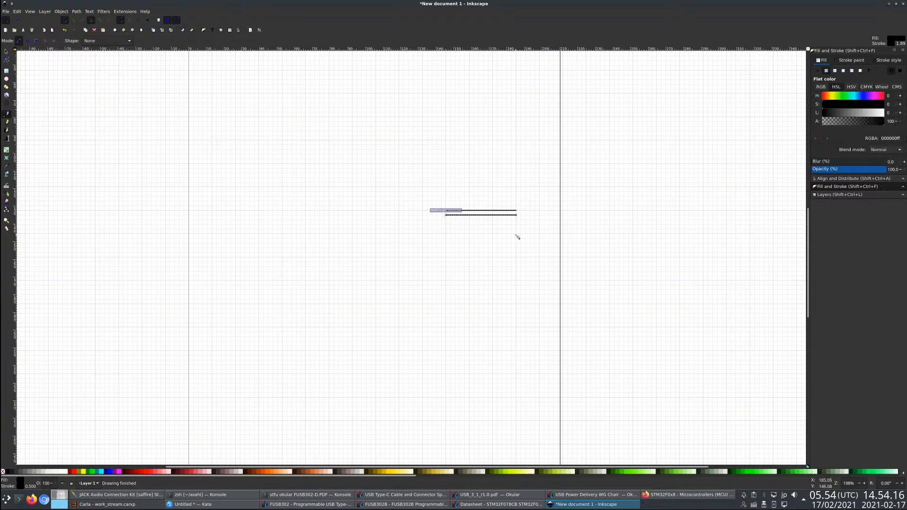
click(516, 234)
double_click(446, 234)
click(446, 239)
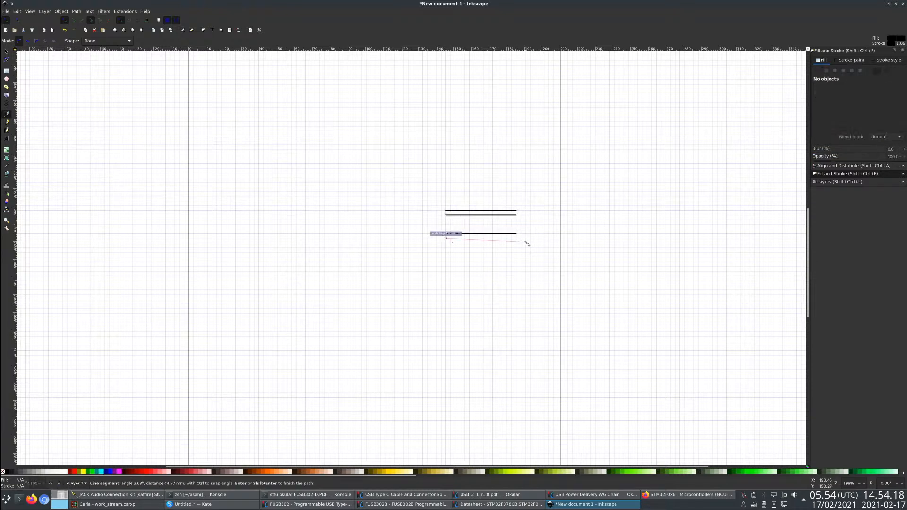
double_click(516, 239)
click(516, 258)
double_click(446, 258)
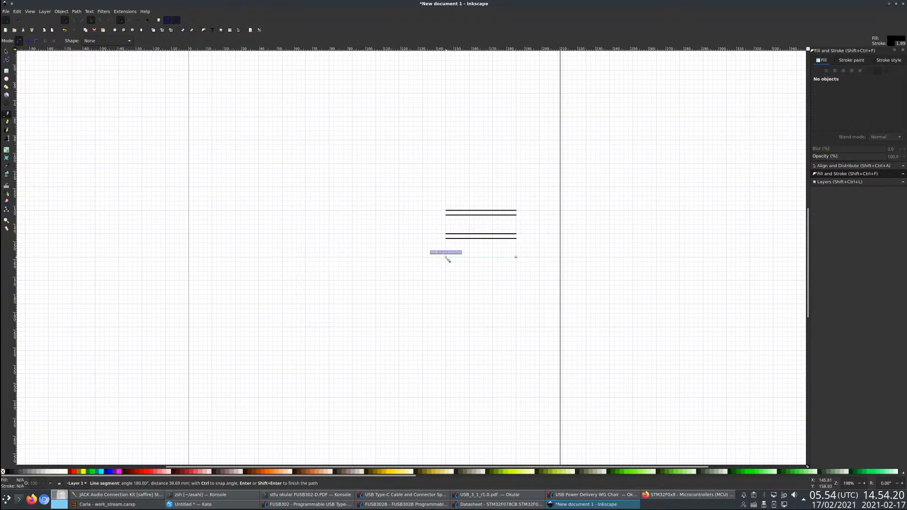
click(446, 262)
double_click(516, 262)
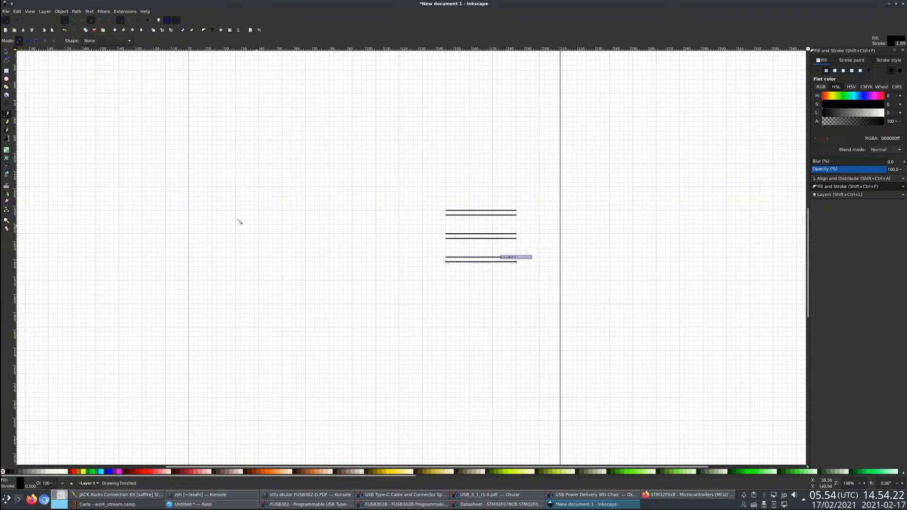
- Draw a rectangle about 26 by 13 mm at the left end of the lowest line pair, with black stroke and no fill
click(6, 72)
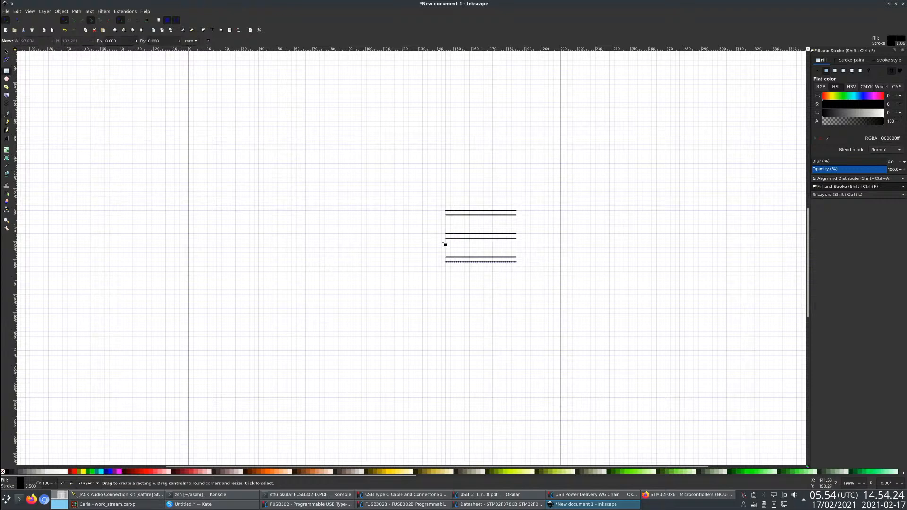
drag(447, 249, 400, 273)
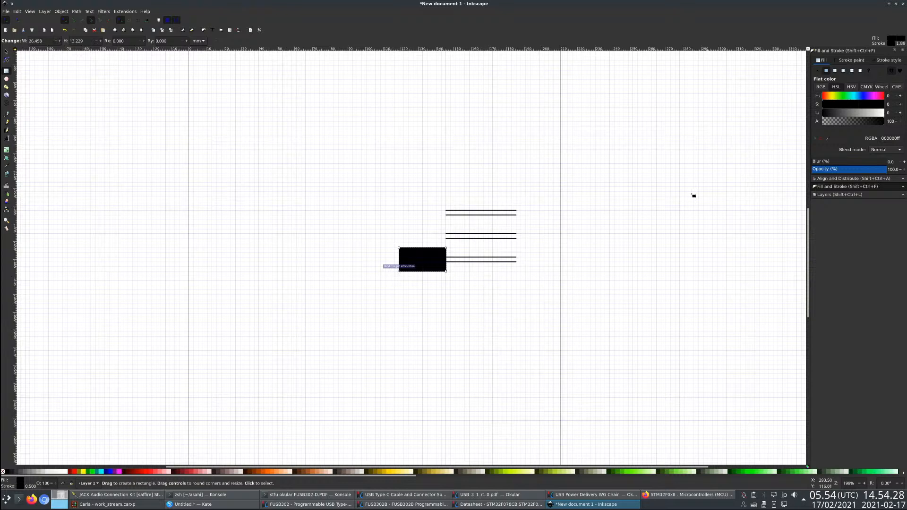
shift+click(3, 472)
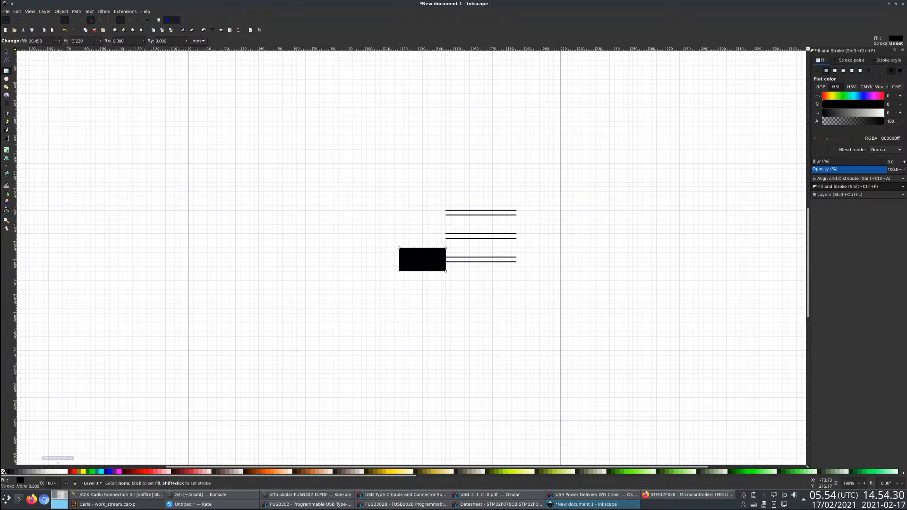
shift+click(8, 472)
click(4, 472)
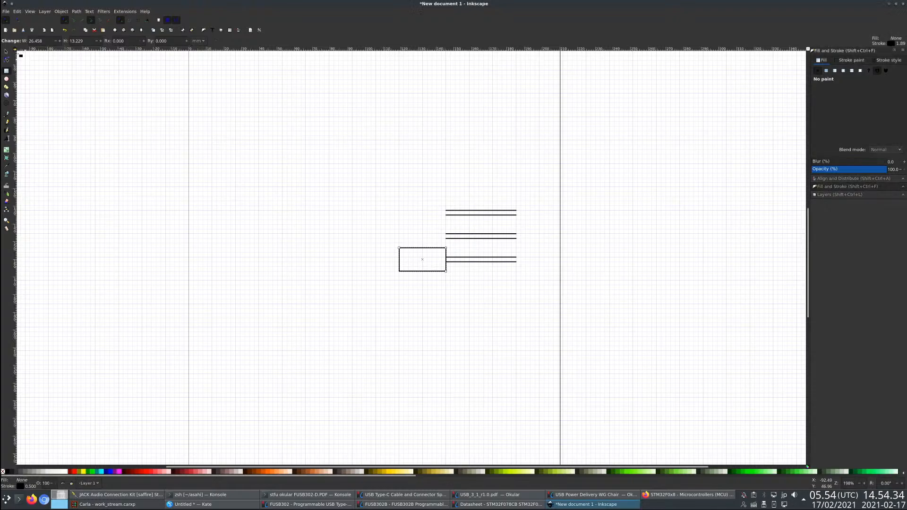
- Move the rectangle with its line pair about 40 mm down the page and delete all the other lines
key(s)
drag(565, 290, 373, 234)
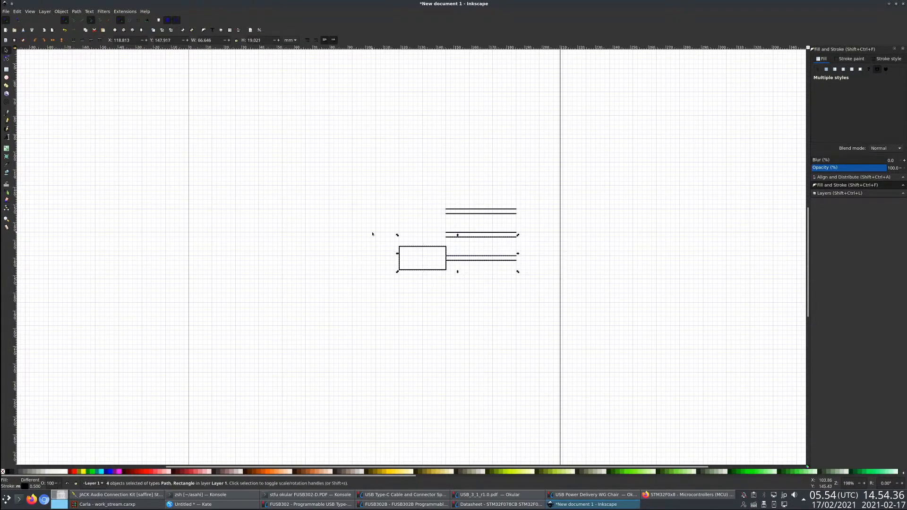
drag(412, 272, 412, 343)
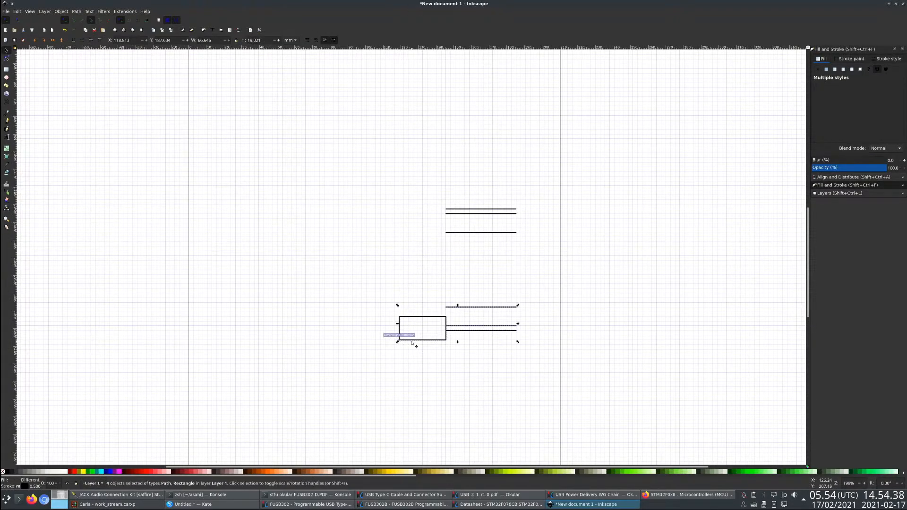
drag(547, 259, 369, 198)
key(Delete)
drag(469, 304, 496, 317)
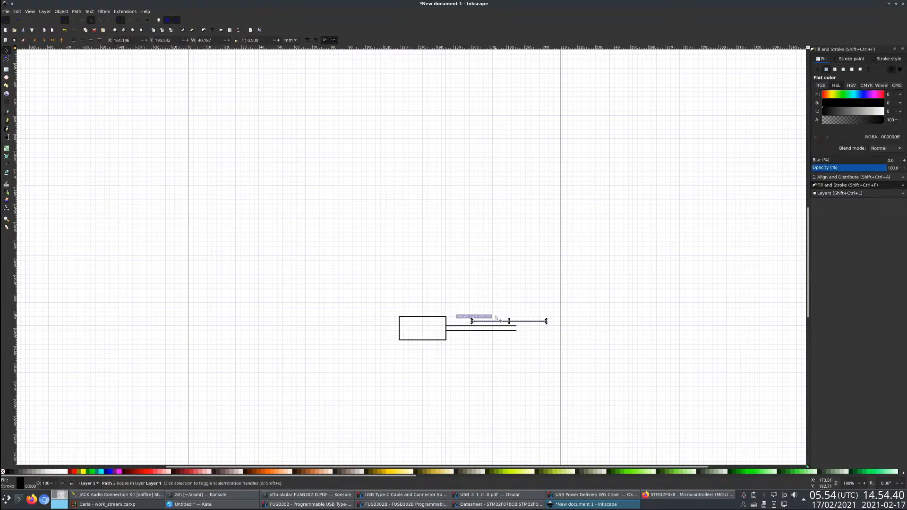
key(Delete)
- Stretch the rectangle upward and downward into a square of about 27 by 27 mm
click(424, 317)
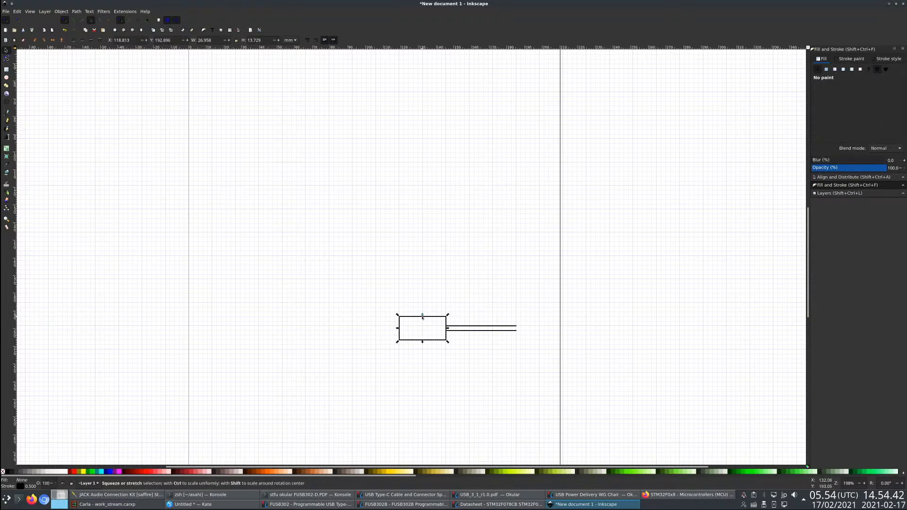
drag(424, 315, 425, 302)
click(462, 358)
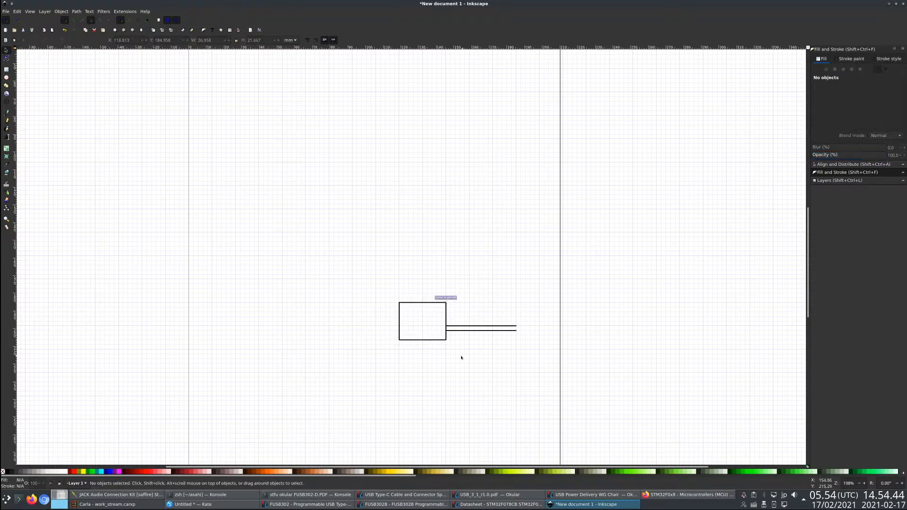
click(427, 340)
drag(422, 344, 422, 352)
click(477, 318)
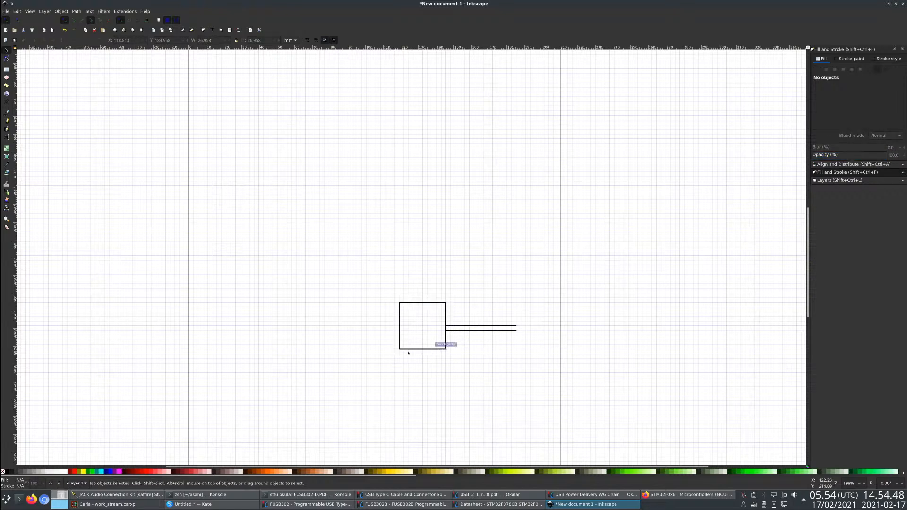
- Move the upper of the two output lines upward to widen the gap between the pair
click(488, 327)
drag(489, 326, 488, 322)
click(482, 356)
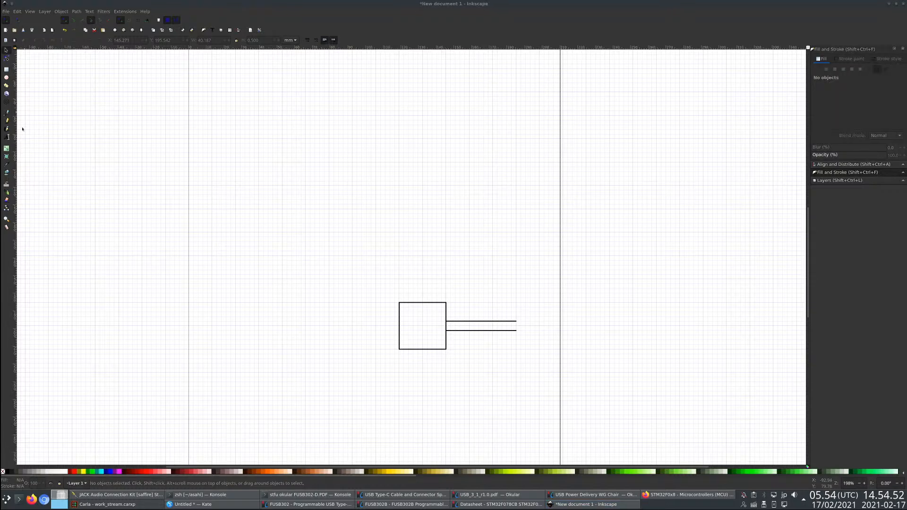
- Draw a pair of horizontal input lines about 26 mm long ending at the upper part of the square's left edge
key(b)
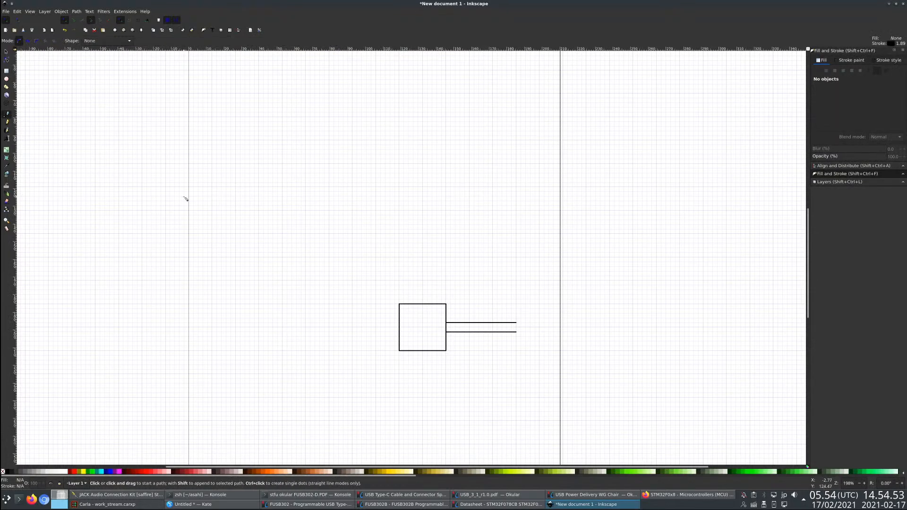
click(399, 308)
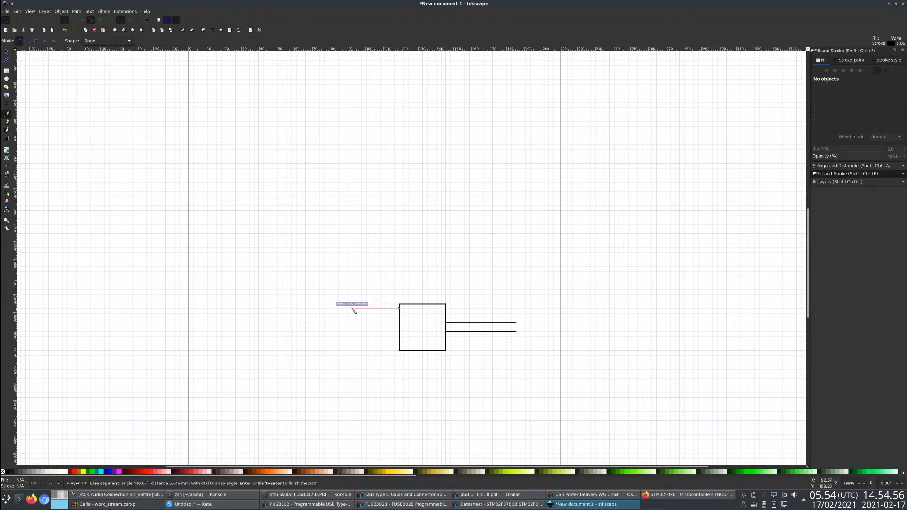
double_click(353, 308)
click(399, 318)
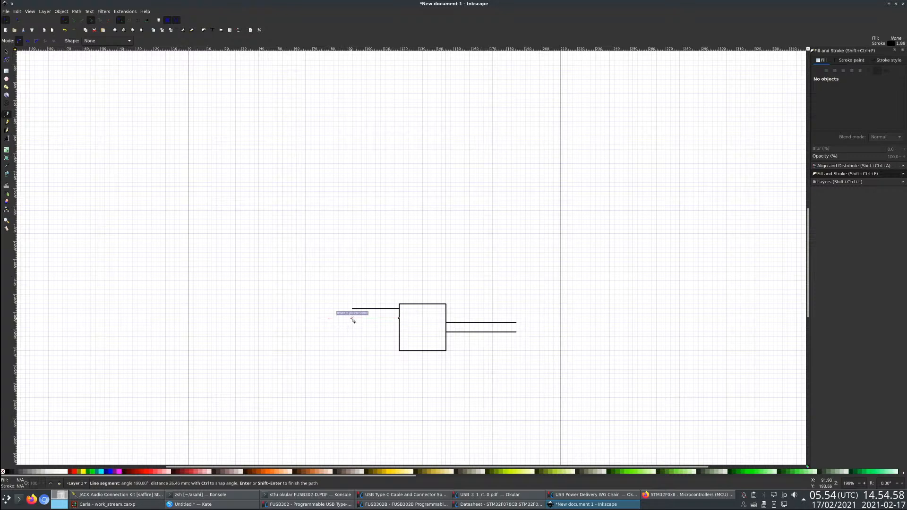
double_click(353, 318)
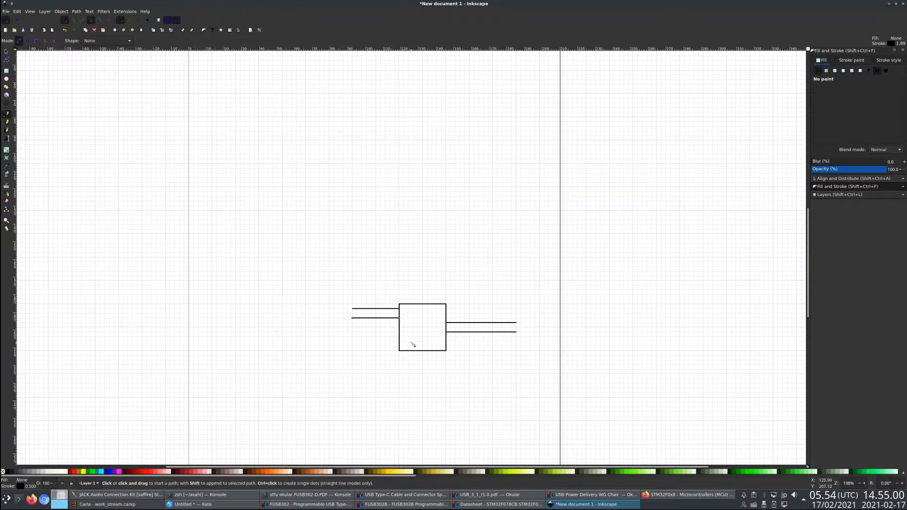
- Draw two more pairs of equally long input lines below the first pair, evenly spaced
click(399, 332)
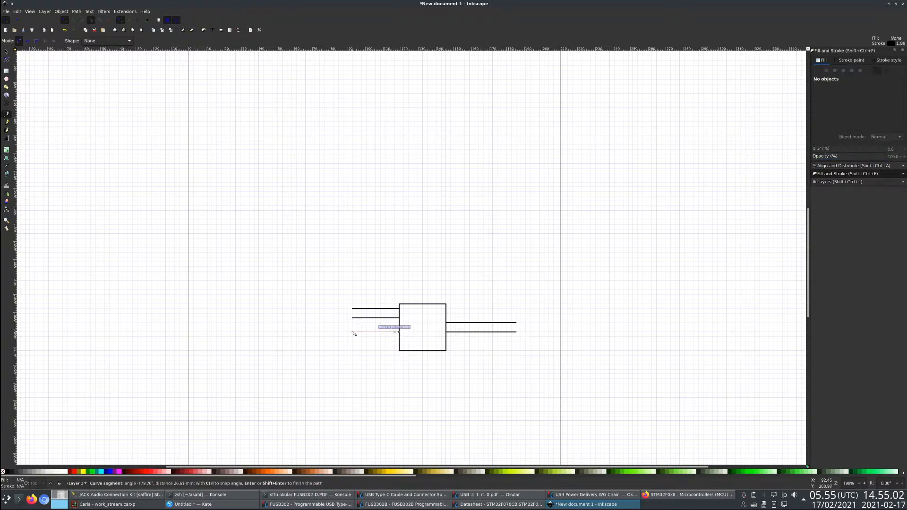
double_click(353, 332)
click(353, 341)
double_click(399, 342)
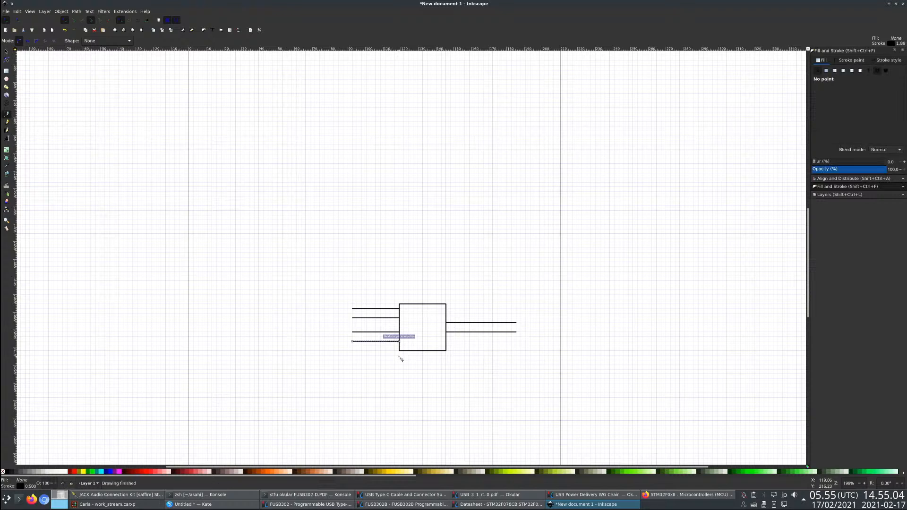
click(399, 355)
double_click(353, 355)
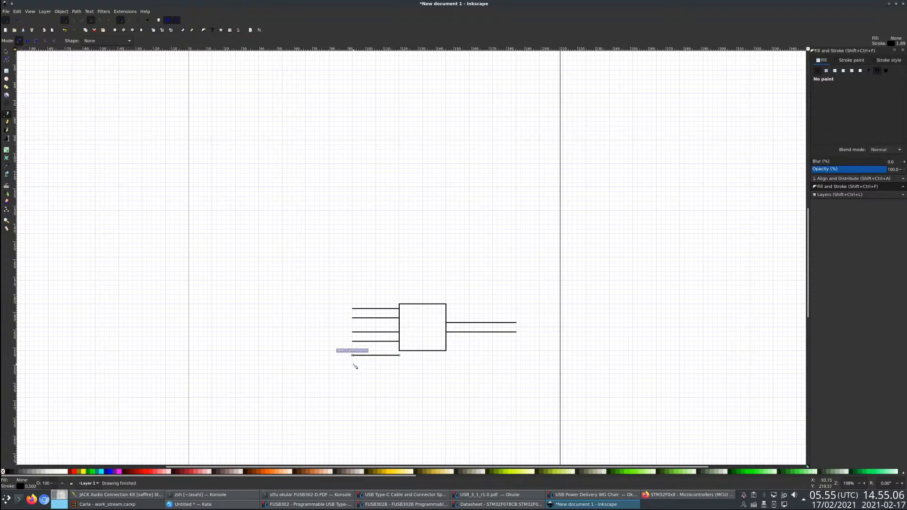
click(400, 364)
double_click(353, 365)
- Extend the box's lower edge downward to a height of about 37 mm so it spans all six input lines
key(n)
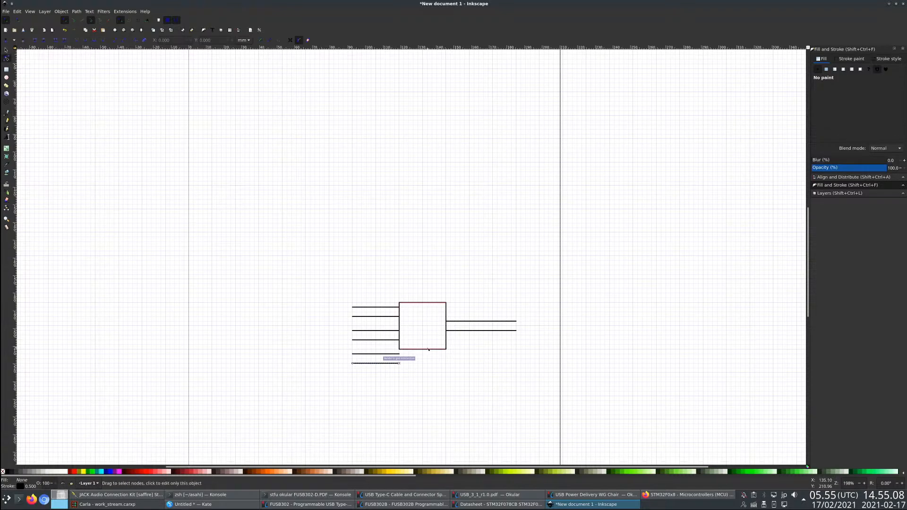
click(446, 350)
drag(447, 351, 447, 369)
click(459, 280)
- Move the pair of output lines down to align with the middle pair of input lines
drag(473, 300, 484, 321)
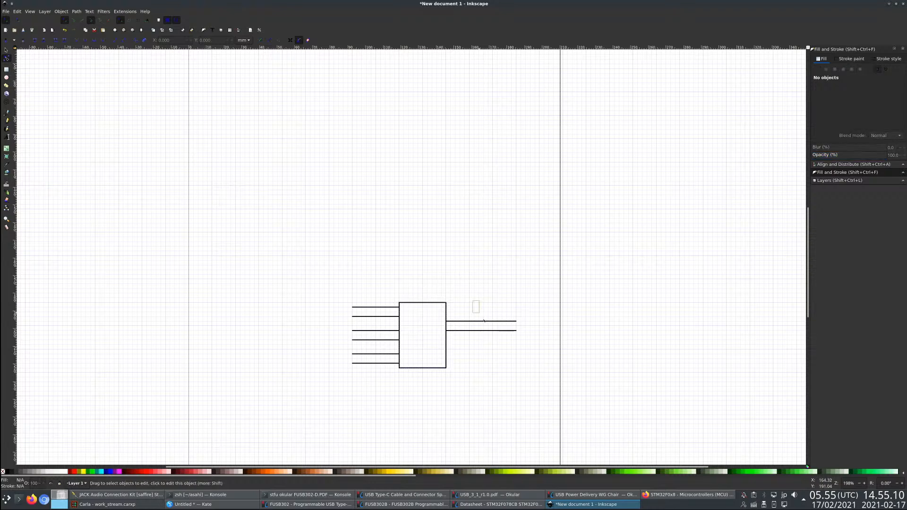
drag(571, 351, 569, 346)
drag(469, 322, 481, 341)
key(ctrl+z)
click(6, 50)
key(Escape)
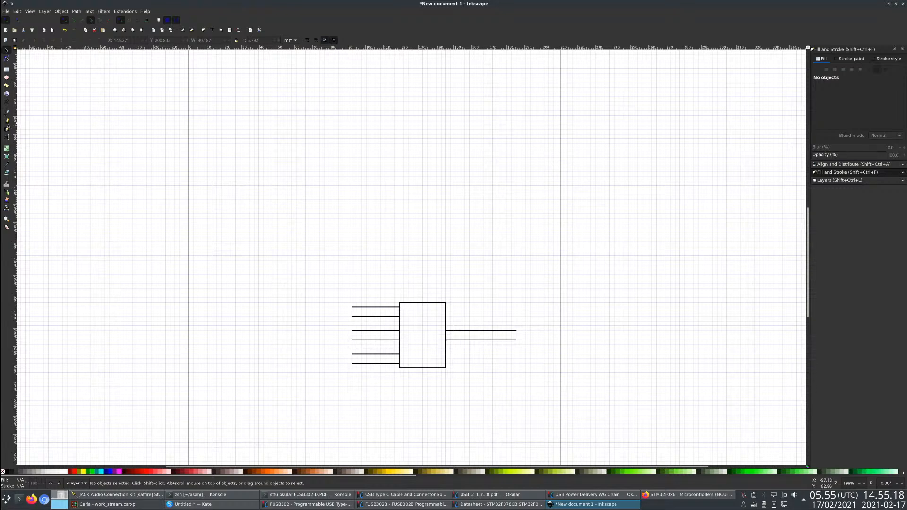
- Draw six straight lines inside the box connecting each of the three input pairs to the output pair
key(b)
click(399, 309)
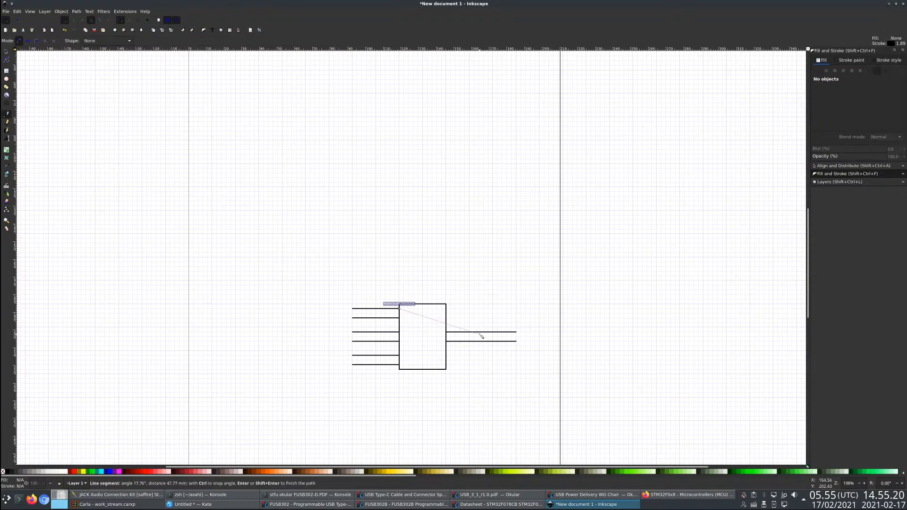
click(446, 332)
click(446, 340)
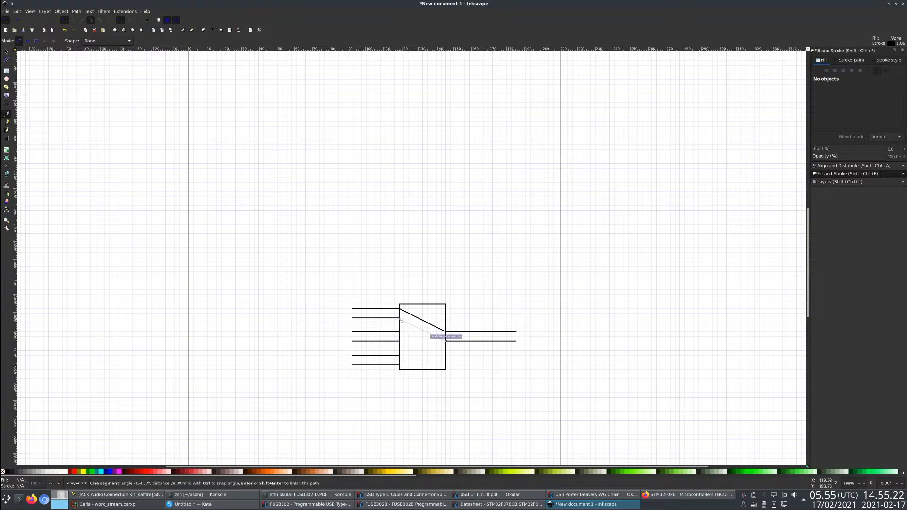
click(399, 318)
click(399, 332)
click(447, 333)
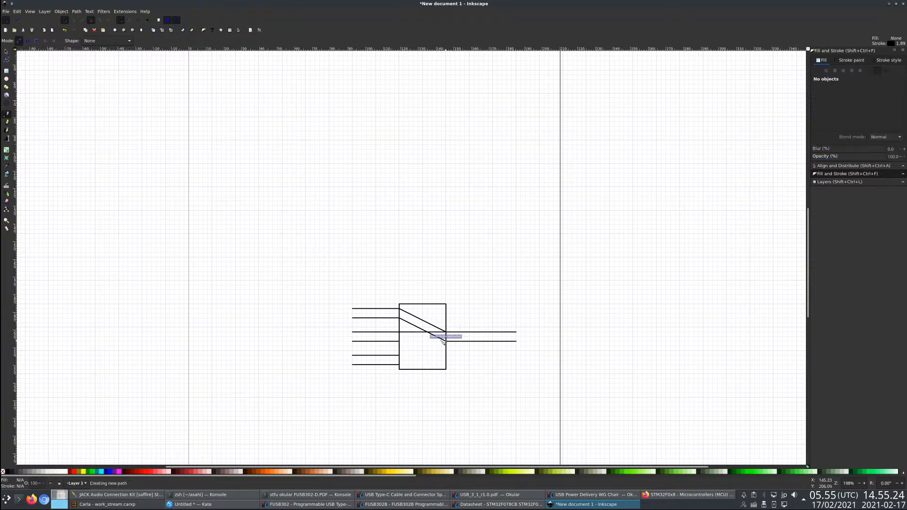
click(400, 356)
click(400, 365)
click(446, 341)
key(Return)
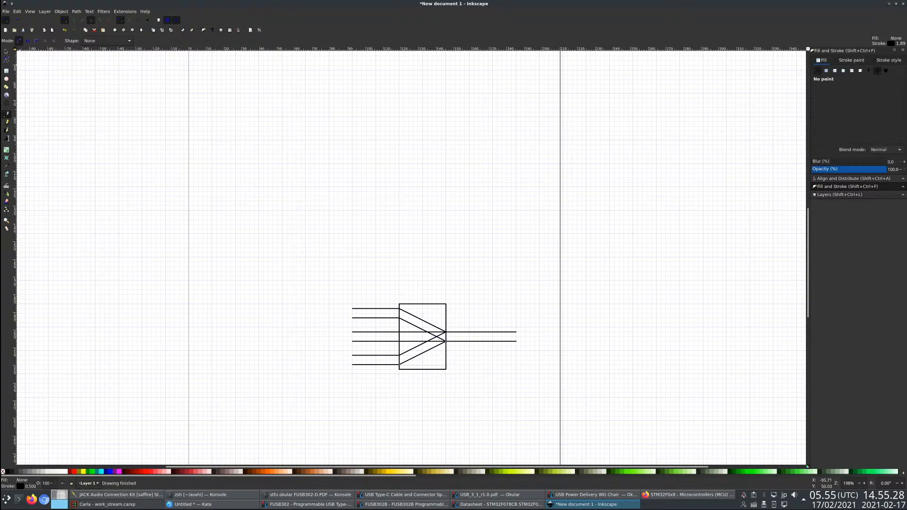
- Give the six connecting lines inside the box a dashed stroke pattern
key(s)
drag(461, 293, 386, 402)
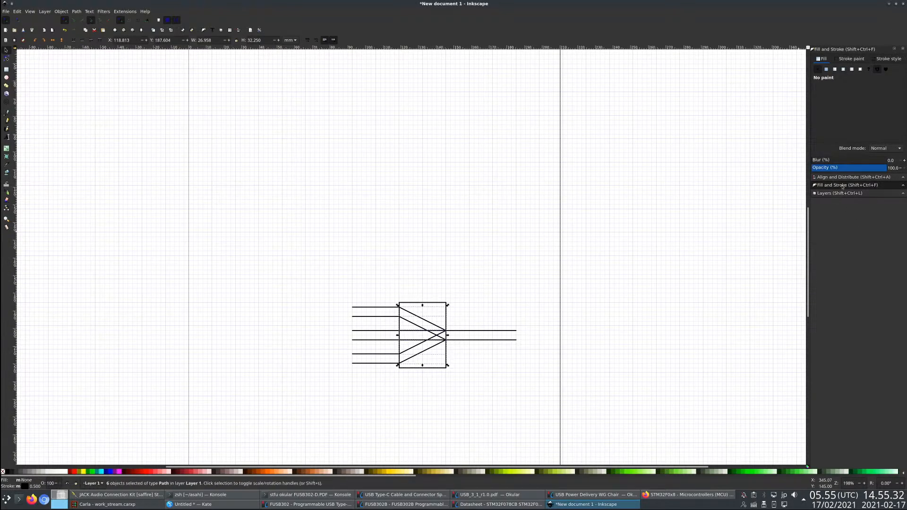
click(889, 60)
click(841, 81)
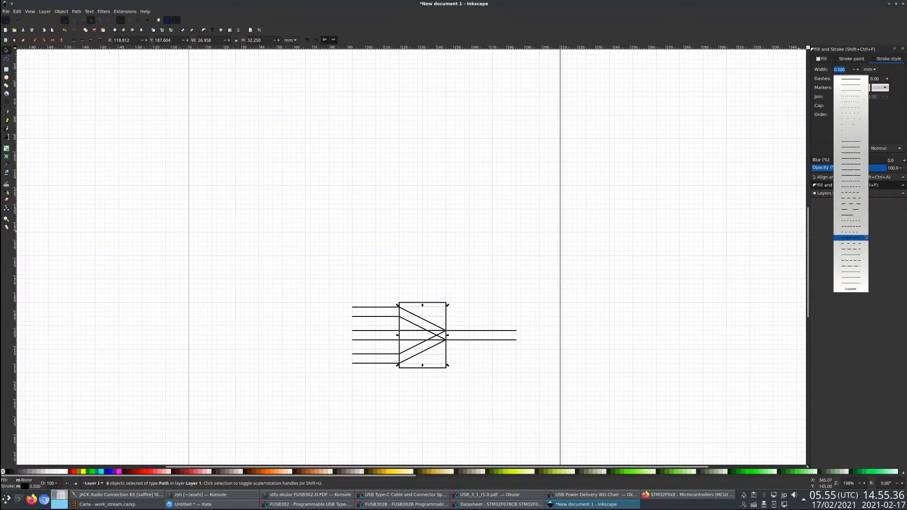
click(862, 222)
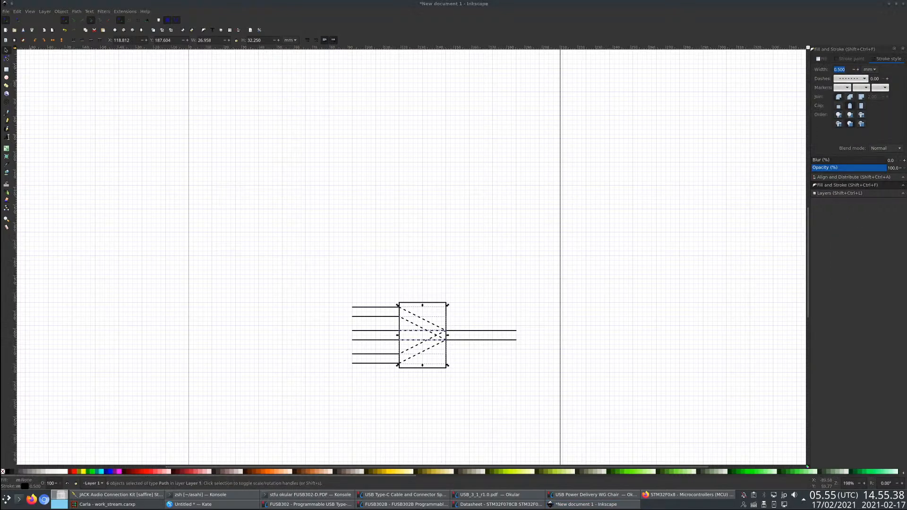
click(407, 232)
- Group the whole mux block and duplicate it into a vertical stack of three identical blocks
scroll(397, 249, down, 1)
drag(284, 239, 538, 385)
key(ctrl+g)
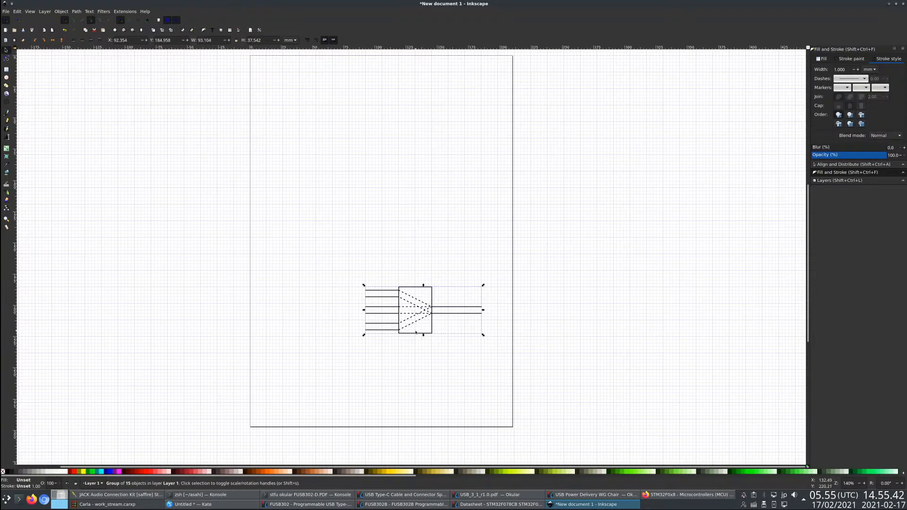
mouse_move(421, 310)
mouse_down()
mouse_move(424, 159)
mouse_move(403, 290)
mouse_move(413, 257)
mouse_up()
key(ctrl+d)
key(ctrl+d)
key(Escape)
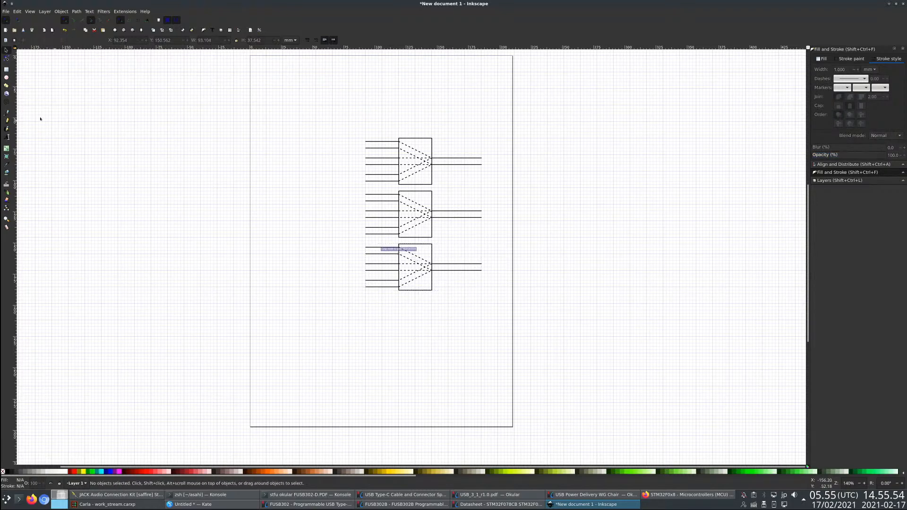
key(Escape)
- Add the text label "SBU1/2" below the top block's output lines and set its stroke to a solid pattern
click(6, 138)
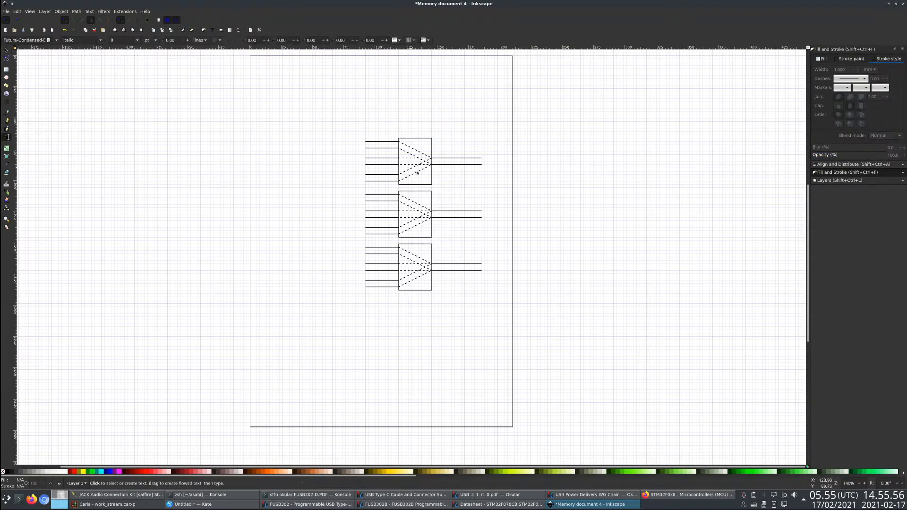
click(458, 174)
text(SERIAL)
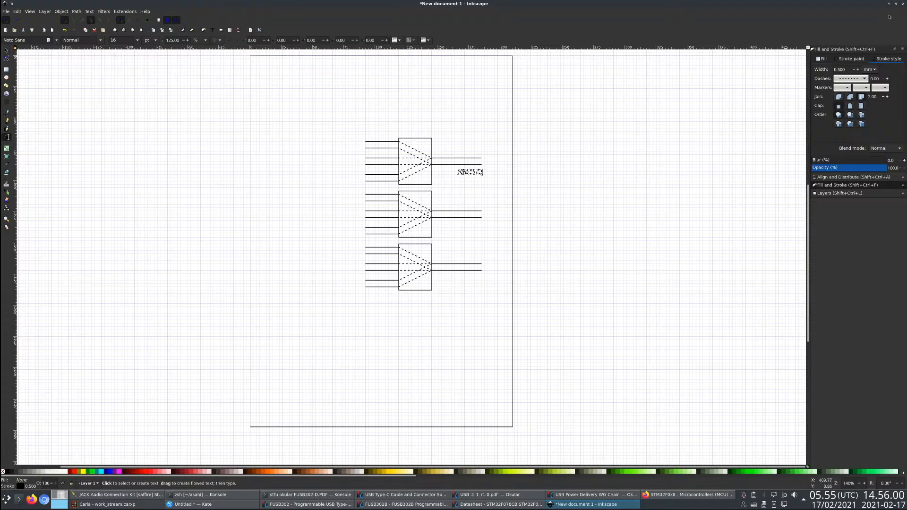
click(851, 78)
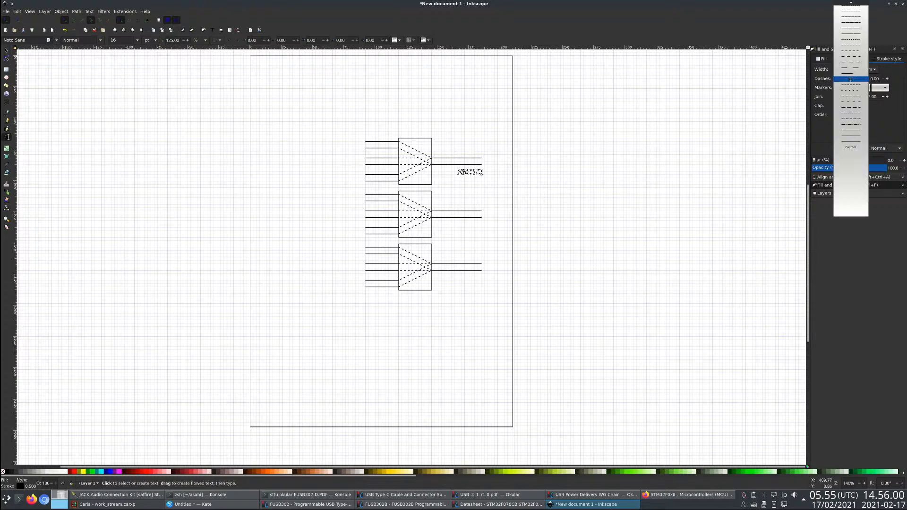
click(854, 5)
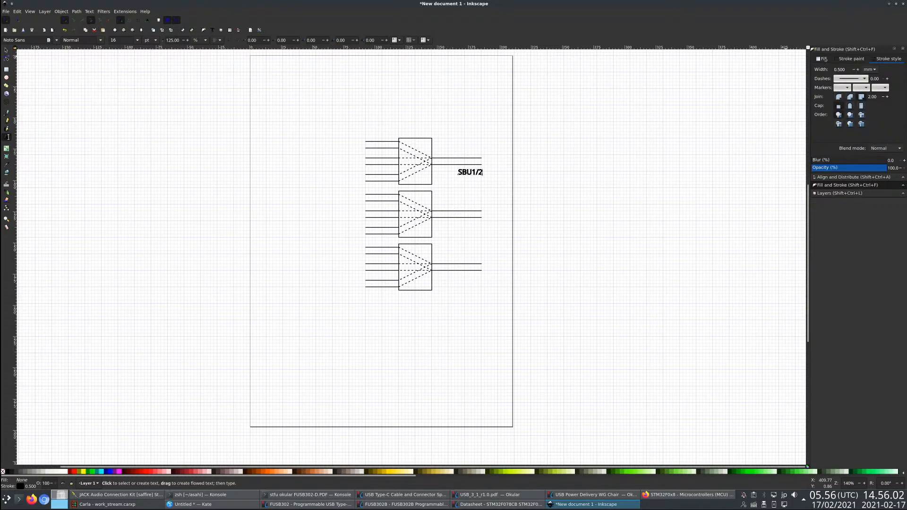
- Change the SBU1/2 label to a flat black fill without stroke and shift it closer to the top block
click(846, 59)
click(820, 70)
click(823, 60)
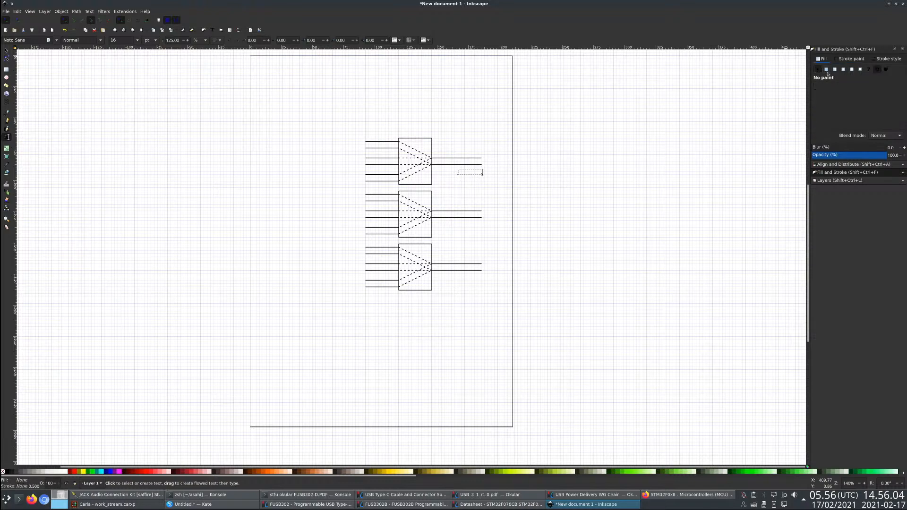
click(827, 69)
click(6, 50)
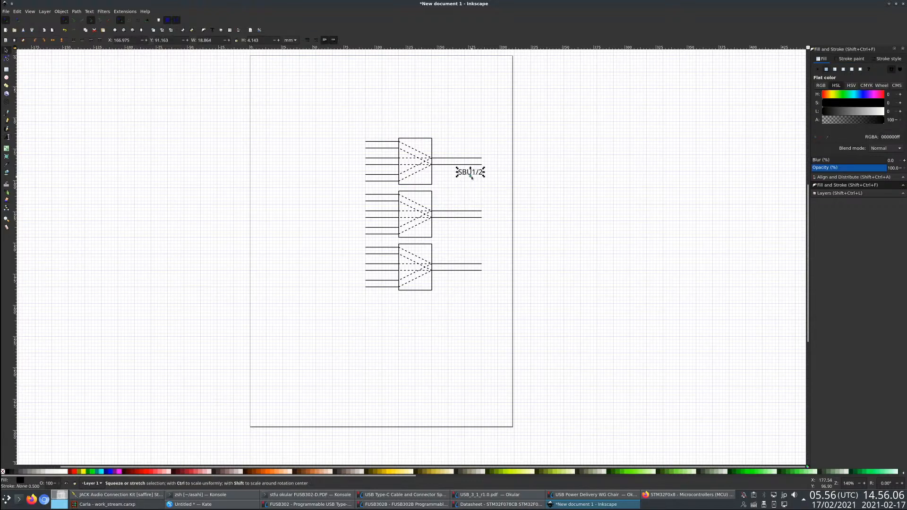
drag(469, 173, 458, 173)
- Paste a copy of the SBU1/2 label beside the middle block and change its text to "D+/D- A"
key(ctrl+v)
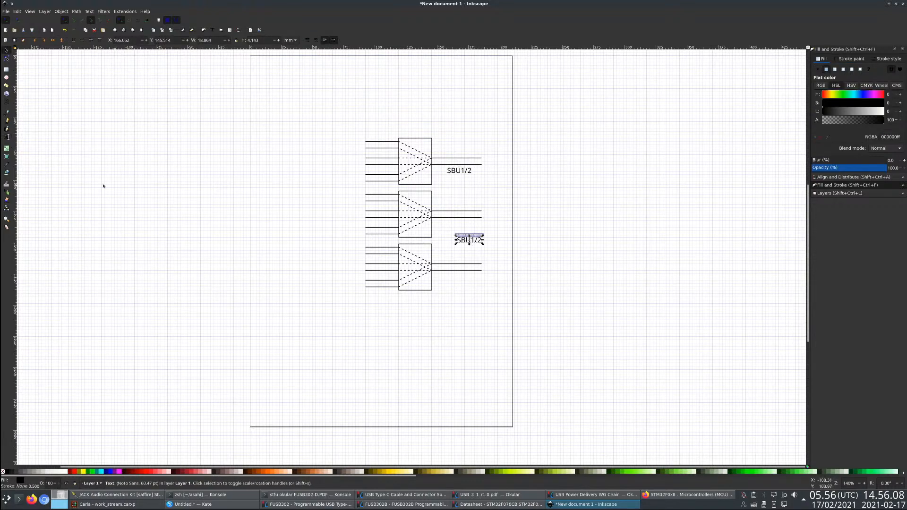
ctrl+scroll(492, 251, up, 3)
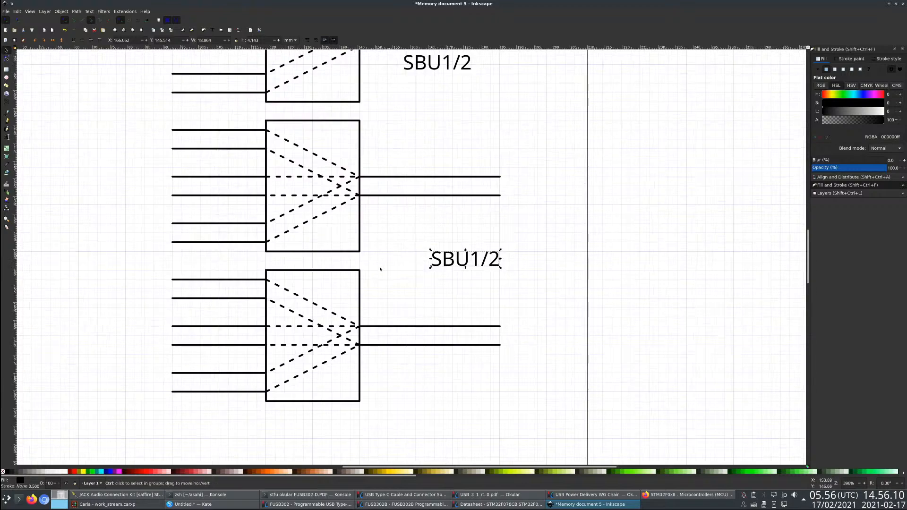
ctrl+scroll(381, 270, down, 1)
click(6, 137)
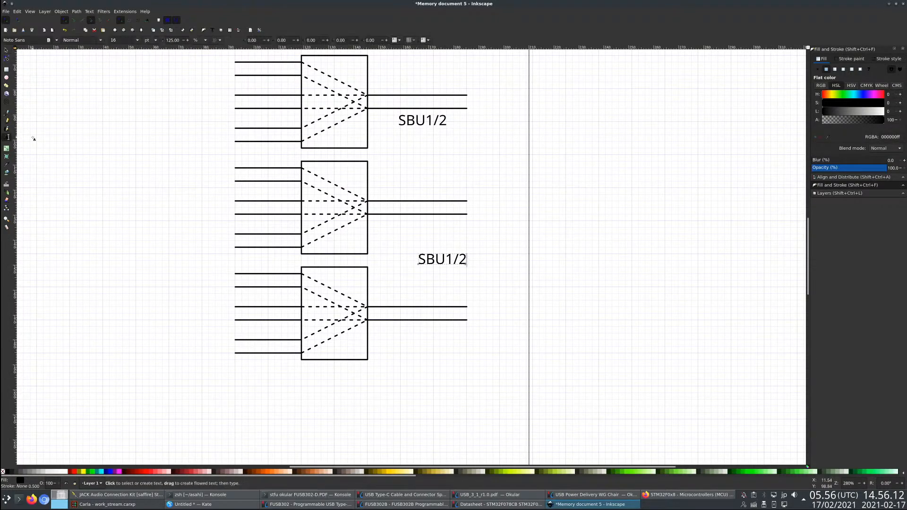
key(Home)
text(D+/D-)
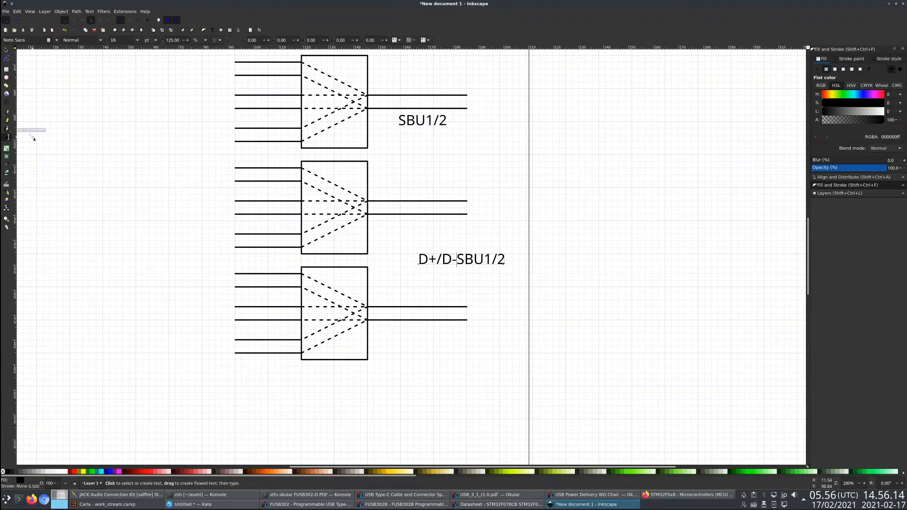
key(shift+End)
text(A)
click(6, 50)
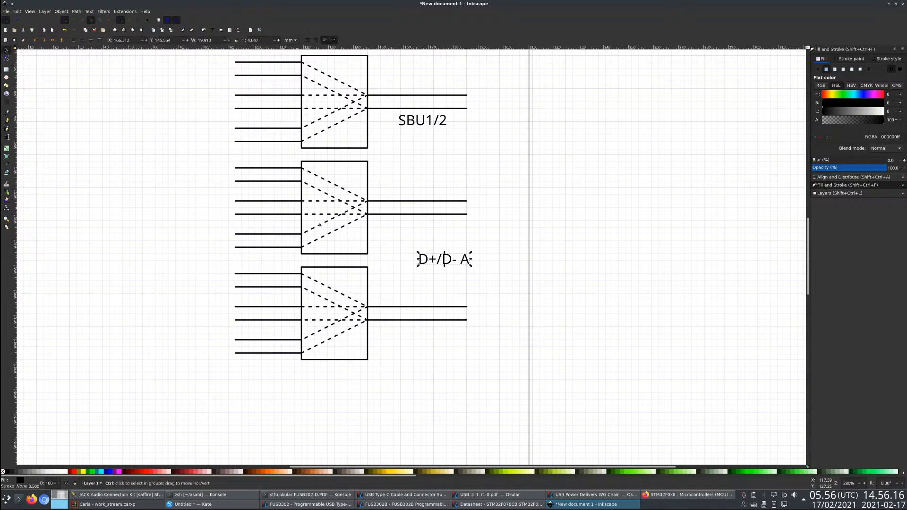
- Duplicate the "D+/D- A" label, place the copy below the bottom block's output lines and change its text to "D+/D- B"
key(ctrl+c)
key(ctrl+v)
mouse_move(438, 323)
mouse_down()
mouse_move(424, 339)
mouse_move(503, 332)
mouse_move(430, 336)
mouse_up()
click(7, 137)
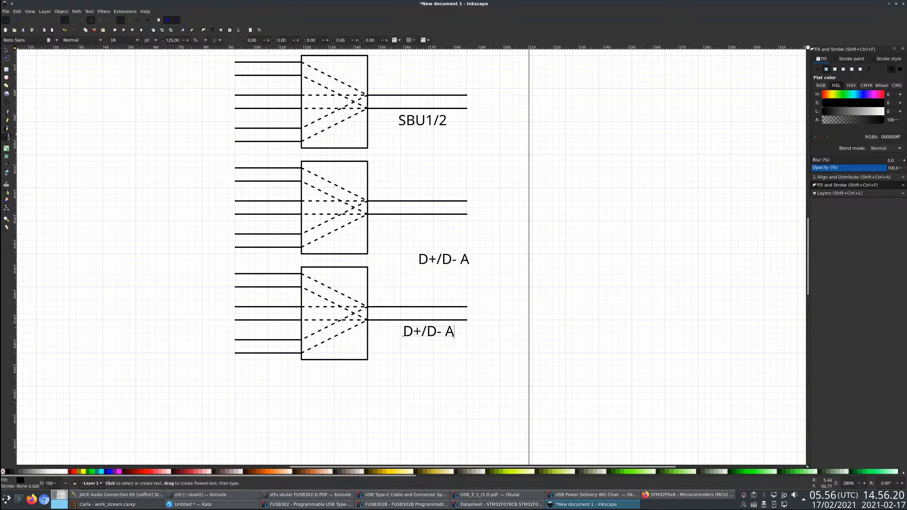
click(452, 259)
- Move the "D+/D- A" label below the middle block's output lines and nudge the SBU1/2 label to line up with it
click(6, 50)
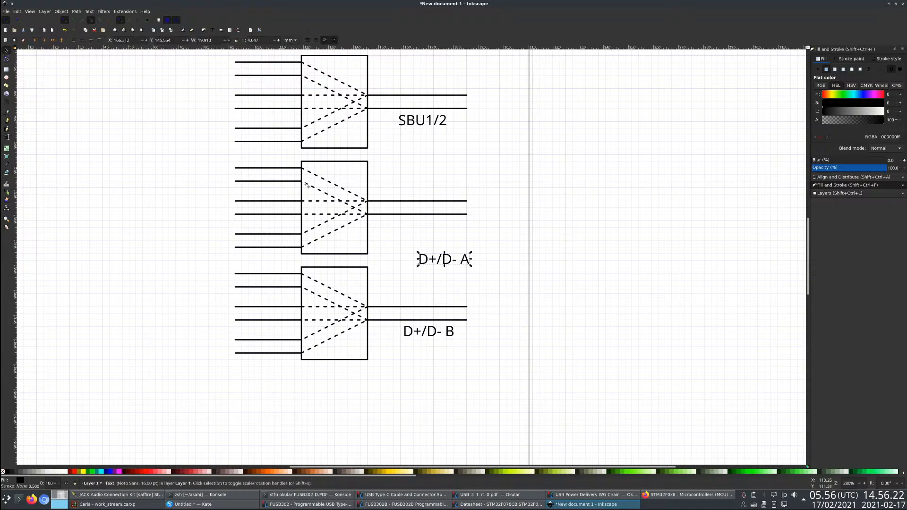
drag(440, 263, 423, 228)
click(423, 121)
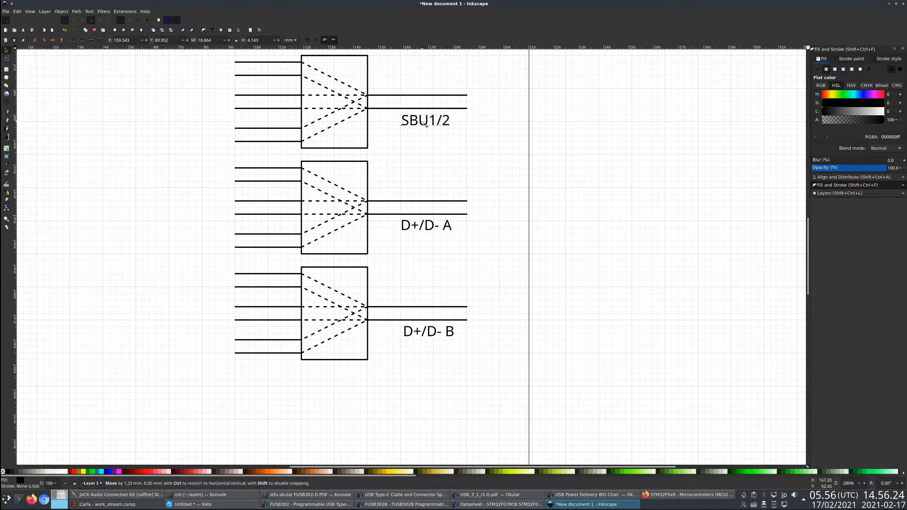
click(563, 324)
scroll(567, 326, down, 4)
scroll(543, 289, up, 3)
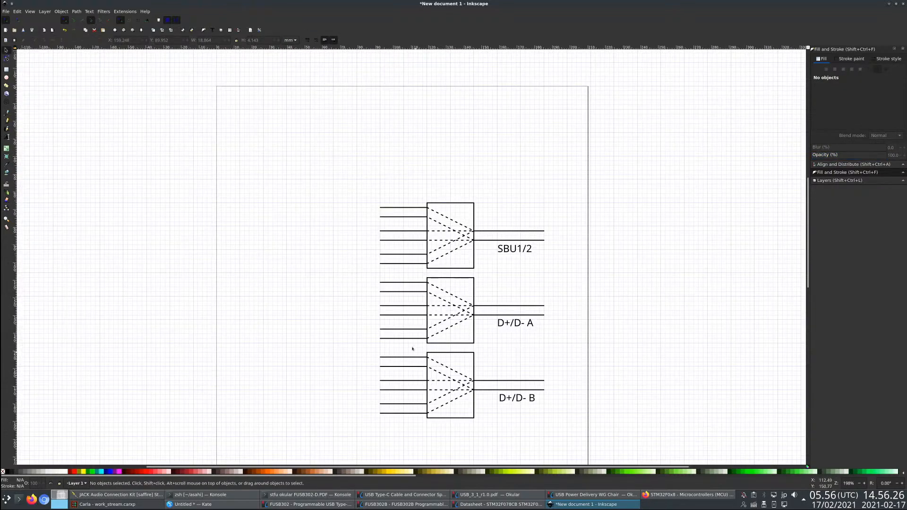
scroll(409, 338, down, 1)
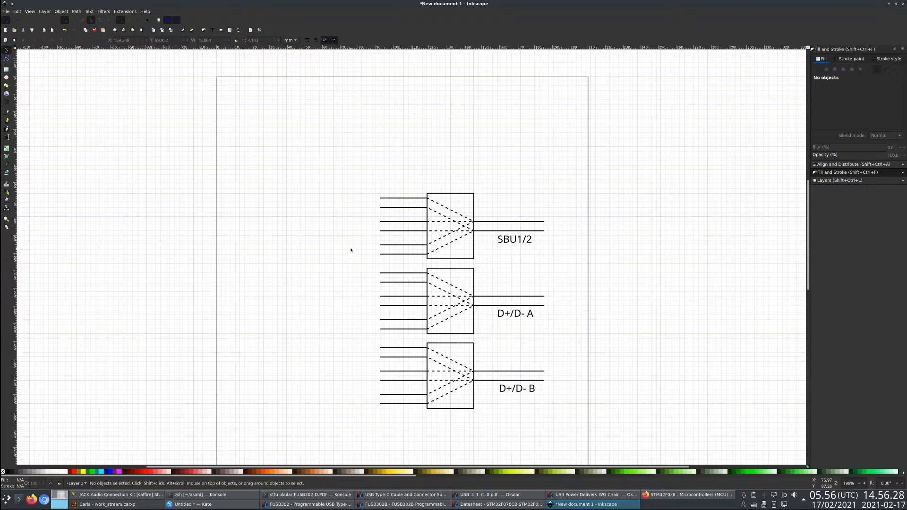
key(r)
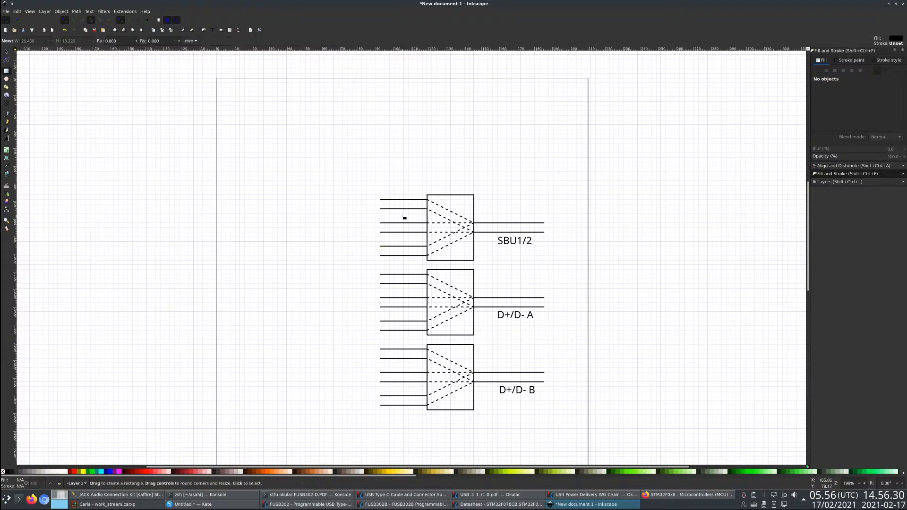
drag(329, 194, 376, 213)
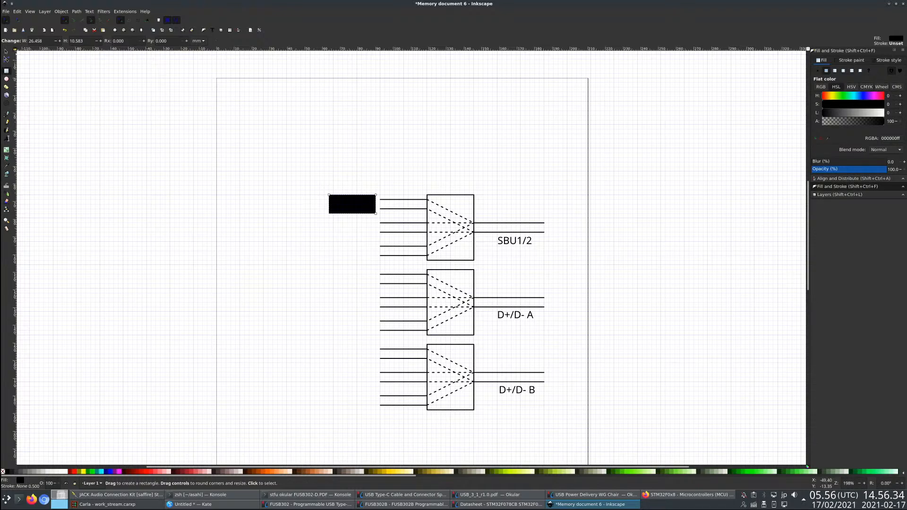
click(6, 52)
key(Delete)
- Copy the outline box from inside the top mux block's group and remove the copy pasted within that group
double_click(457, 195)
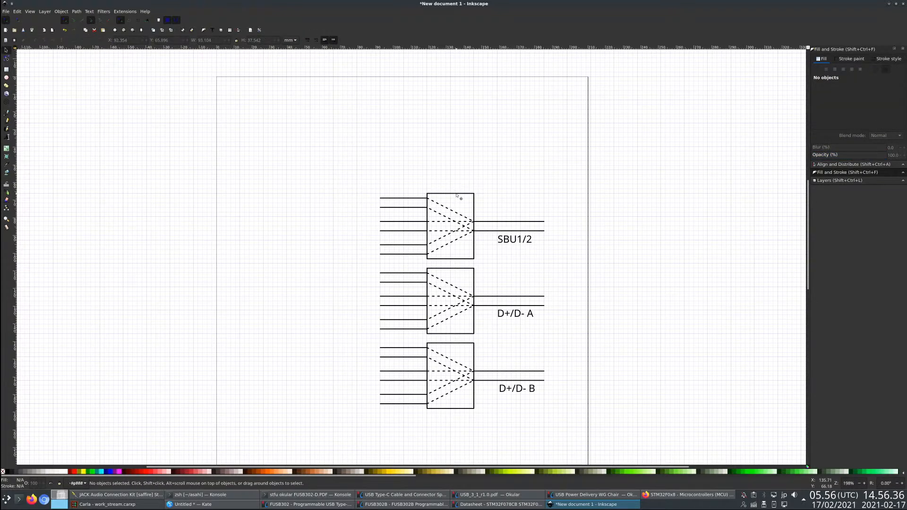
click(456, 195)
key(ctrl+c)
key(ctrl+v)
click(315, 204)
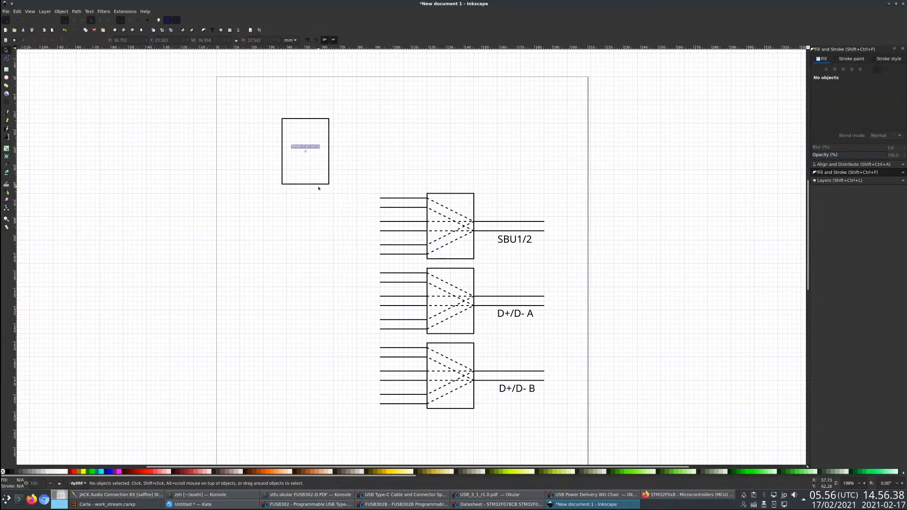
click(319, 185)
key(Delete)
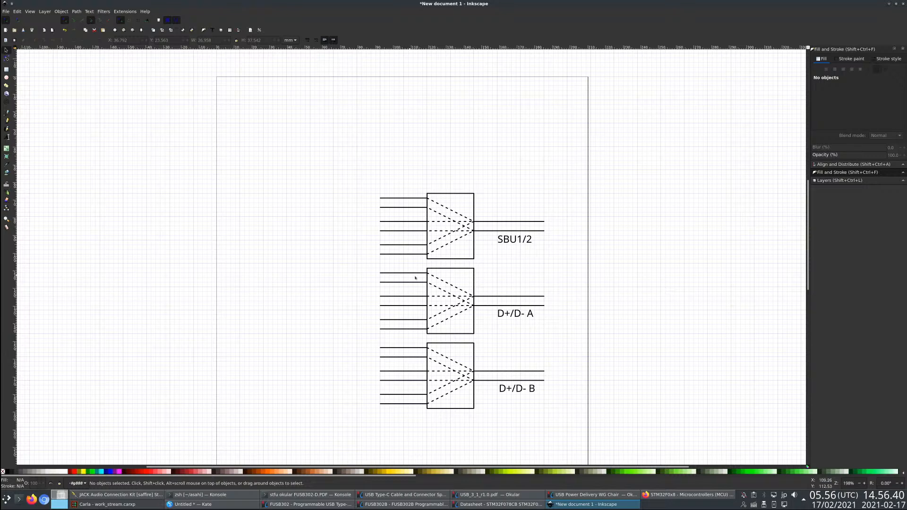
- Paste the box outside the group against the top block's first two input lines and shrink it to about 24 × 11 mm
click(415, 278)
click(311, 183)
key(ctrl+v)
drag(329, 216, 375, 218)
key(n)
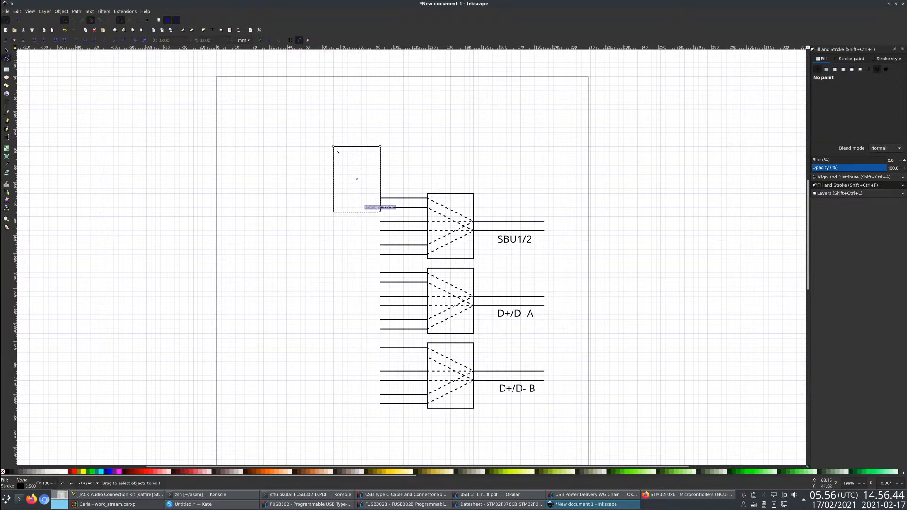
drag(338, 151, 343, 197)
- Add the text label "Shifter" and place it inside the small box at the top block's inputs
key(t)
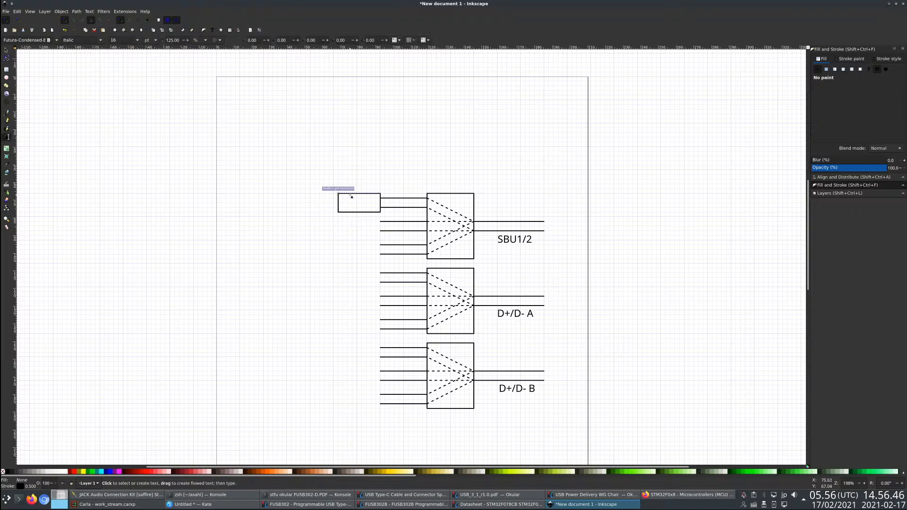
click(316, 151)
text(Shifter)
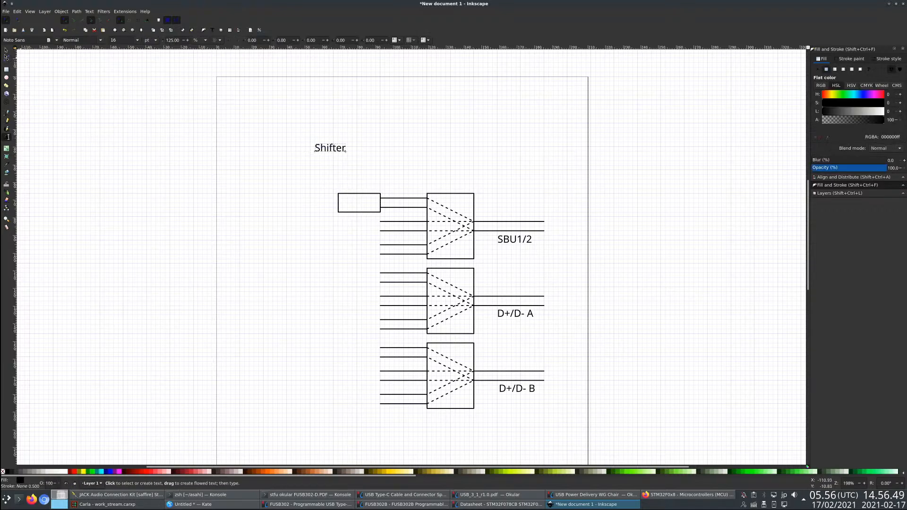
key(F1)
drag(331, 148, 361, 195)
- Center the Shifter label horizontally and vertically in its box, aligning relative to the last selected object
shift+click(362, 196)
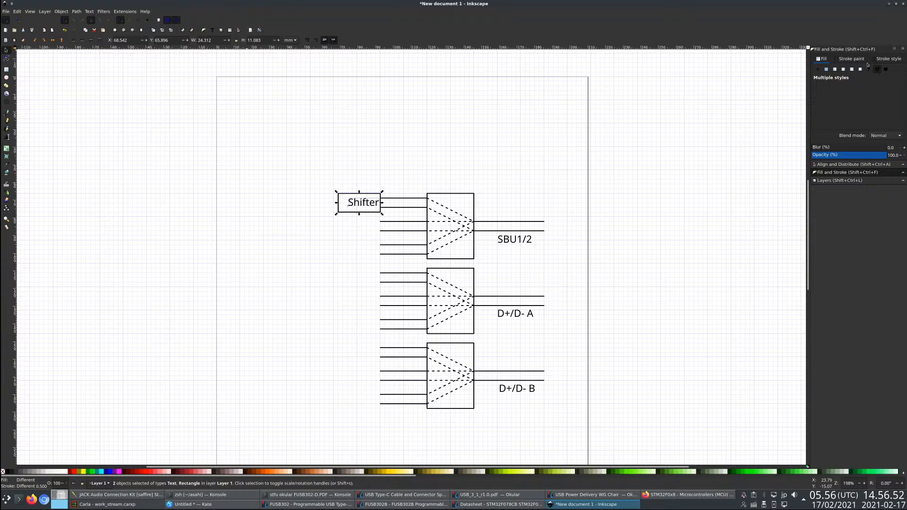
click(842, 164)
drag(348, 205, 386, 341)
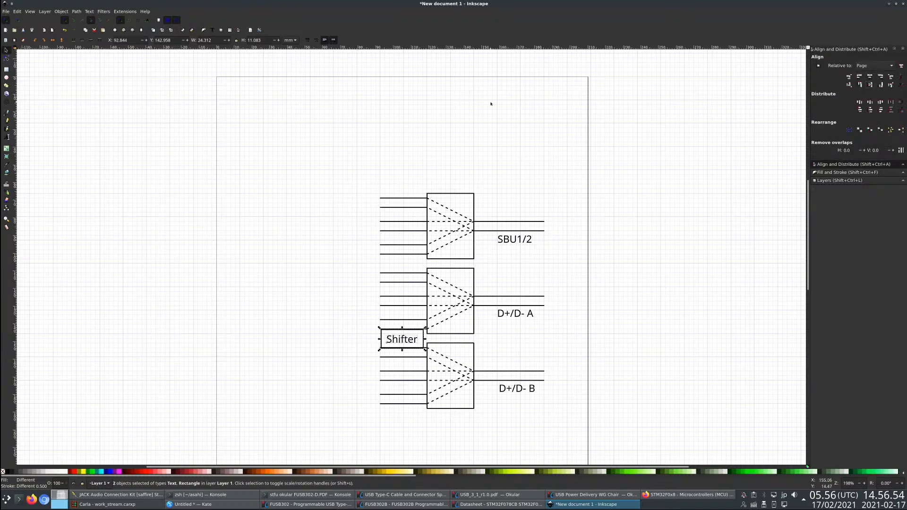
key(ctrl+z)
click(874, 65)
click(870, 34)
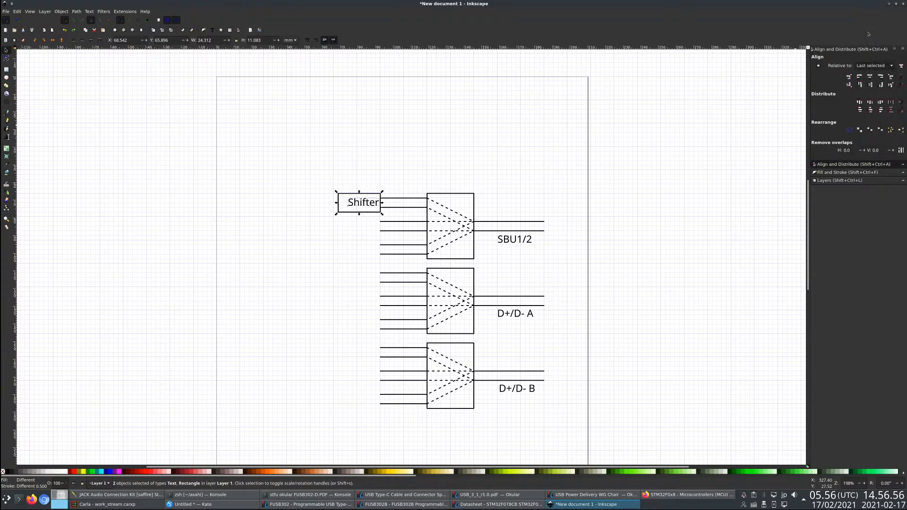
click(870, 76)
click(871, 84)
- Group the Shifter box with its label and place copies at the first two input lines of the middle and bottom blocks
drag(318, 167, 399, 236)
key(ctrl+c)
key(ctrl+v)
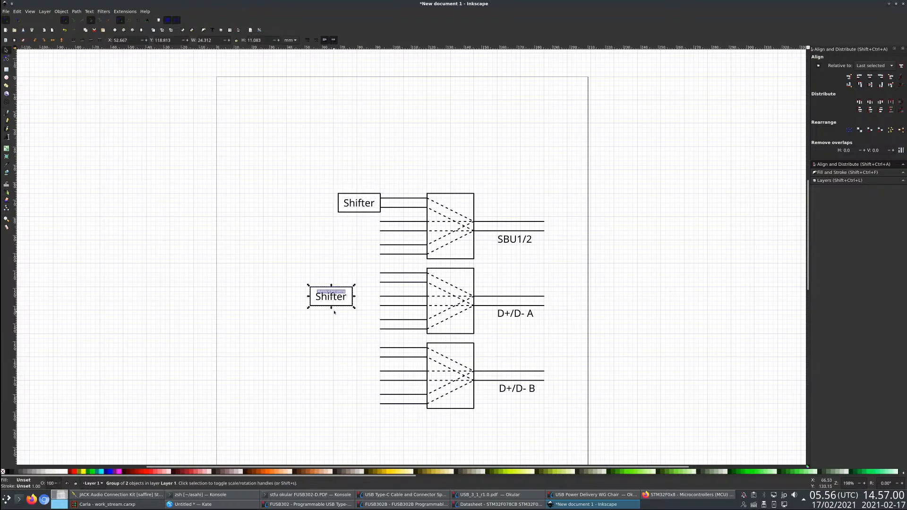
drag(342, 305, 370, 287)
key(ctrl+v)
drag(362, 336, 360, 359)
click(293, 283)
key(ctrl+s)
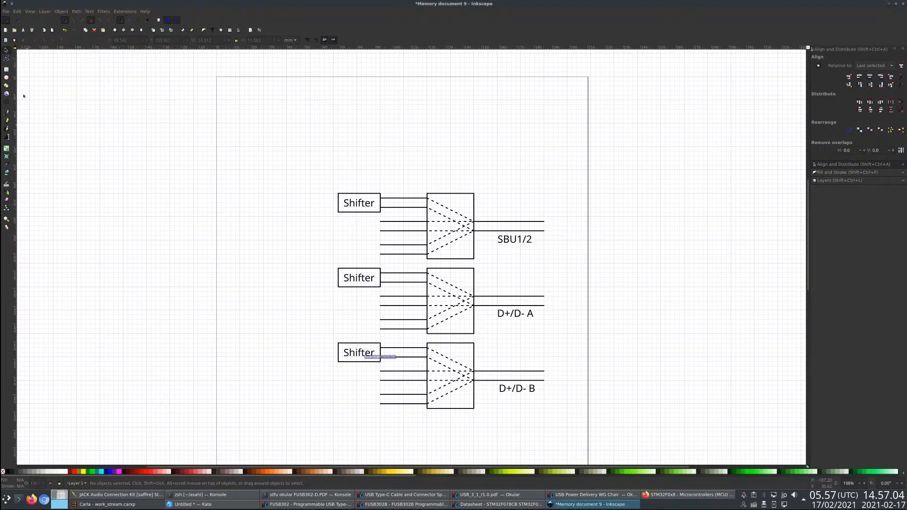
click(6, 58)
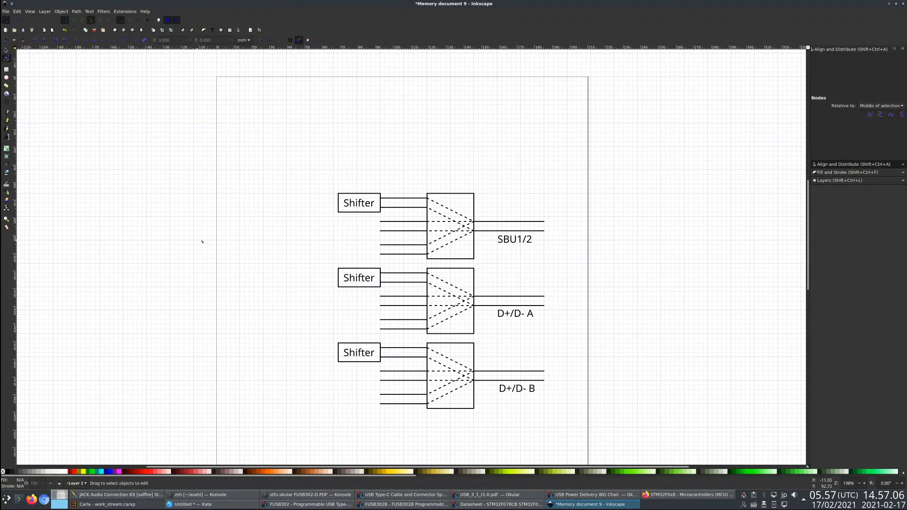
click(7, 113)
click(339, 351)
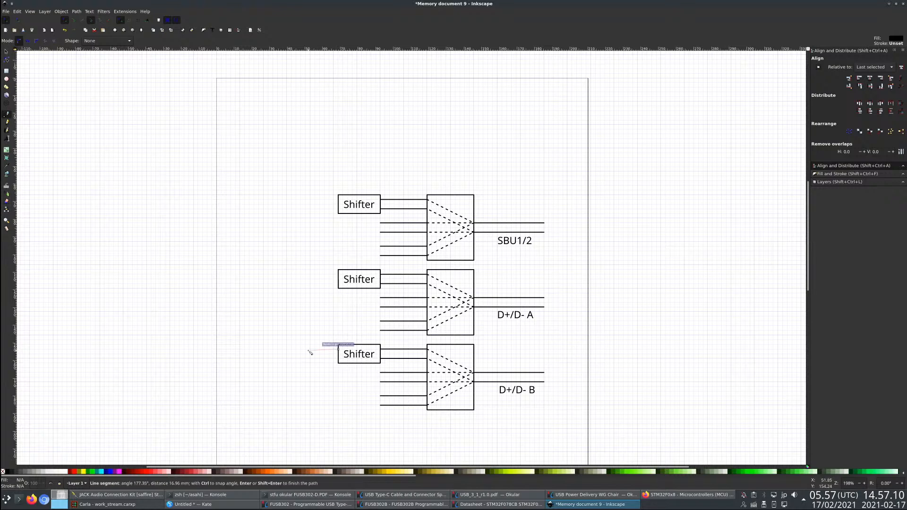
double_click(319, 351)
key(Escape)
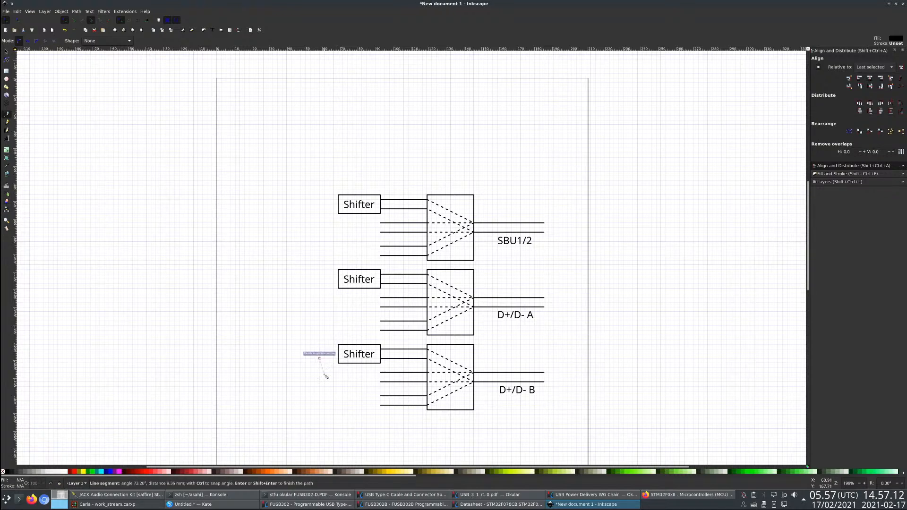
key(s)
drag(296, 318, 354, 382)
- Copy a mux input line, attach it to the left side of the bottom Shifter box and shorten it to about 10.6 mm
click(399, 357)
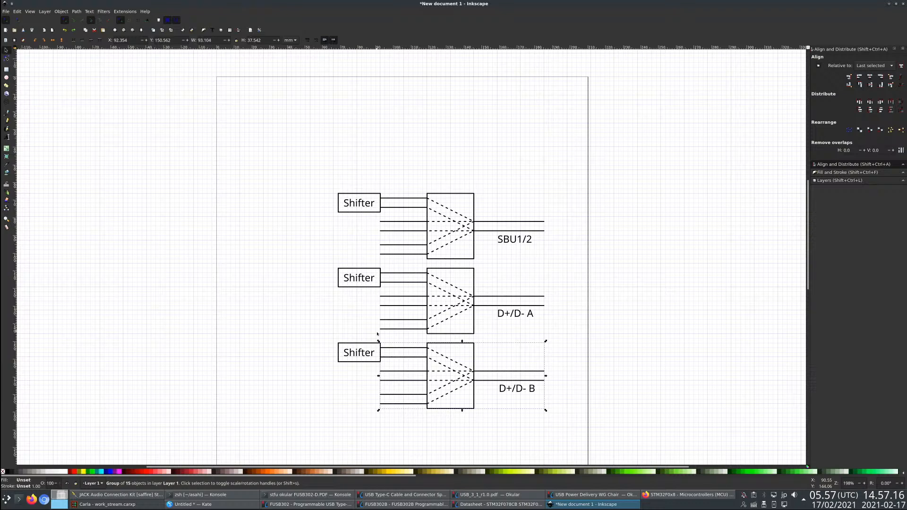
double_click(393, 358)
click(398, 358)
key(ctrl+c)
key(ctrl+v)
drag(293, 278, 329, 349)
click(6, 58)
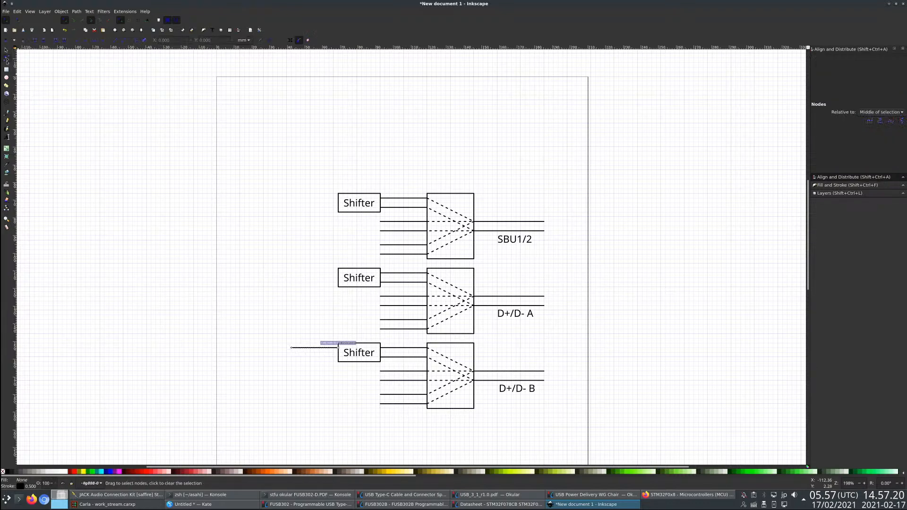
drag(289, 348, 320, 348)
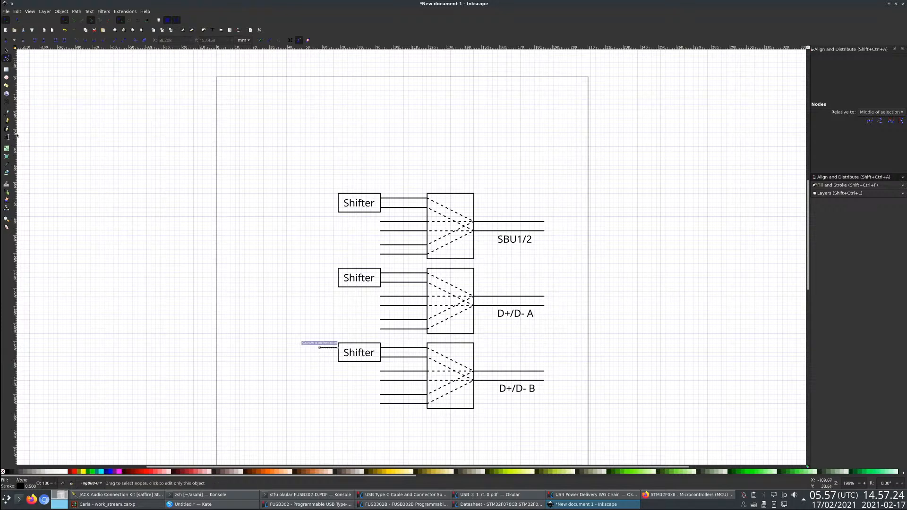
click(6, 112)
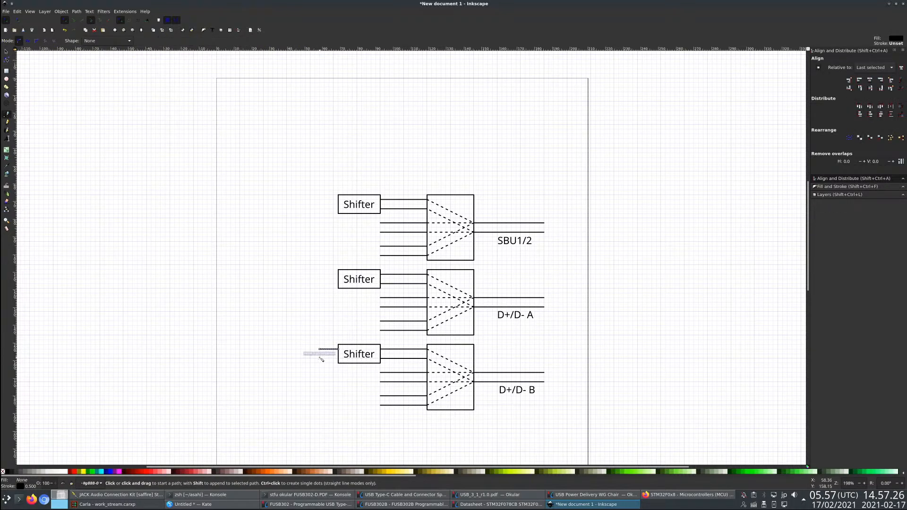
click(320, 359)
double_click(338, 359)
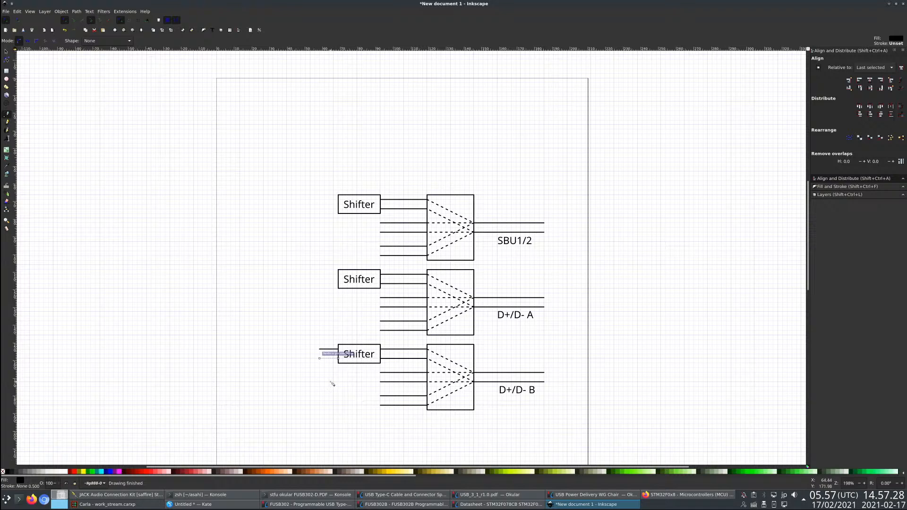
key(ctrl+z)
- Duplicate the short line and attach the copy to the bottom Shifter box, just below the first line
click(6, 51)
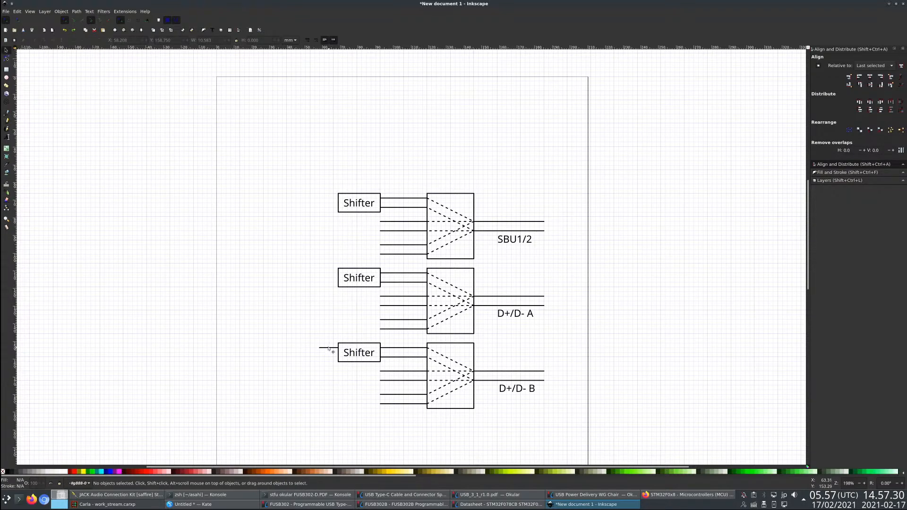
click(329, 348)
key(ctrl+c)
key(ctrl+v)
drag(331, 372, 336, 358)
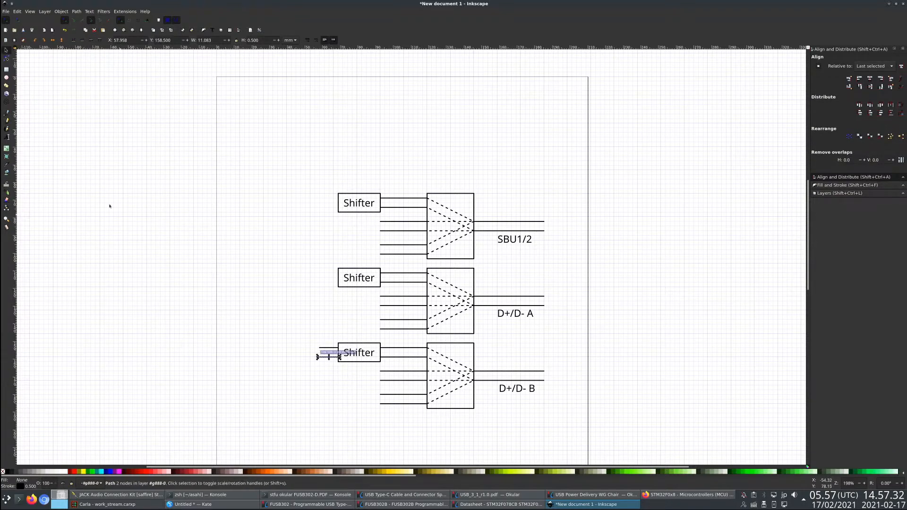
click(6, 113)
drag(344, 391, 367, 396)
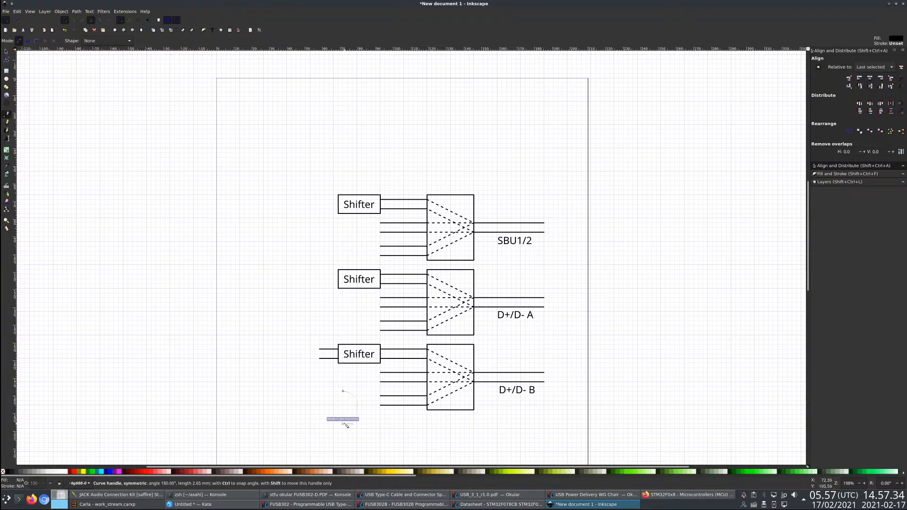
double_click(346, 424)
key(ctrl+z)
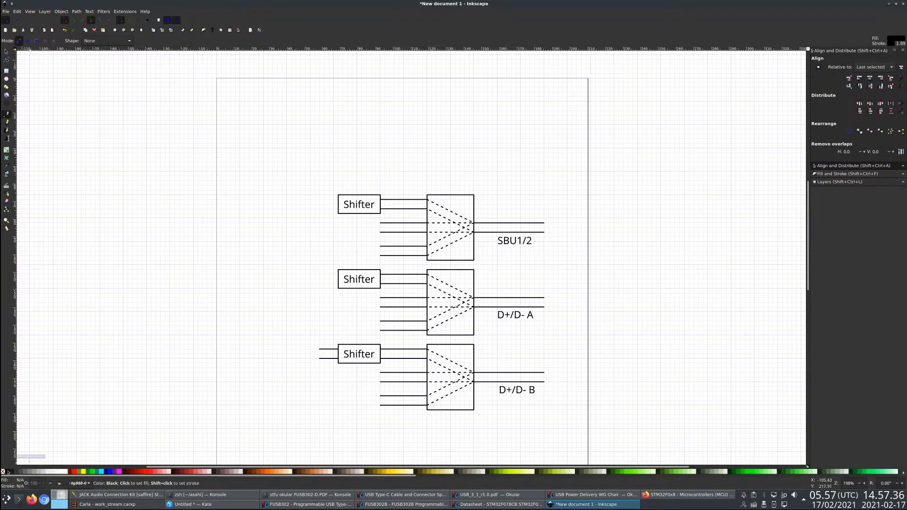
click(3, 472)
drag(301, 392, 332, 390)
double_click(330, 410)
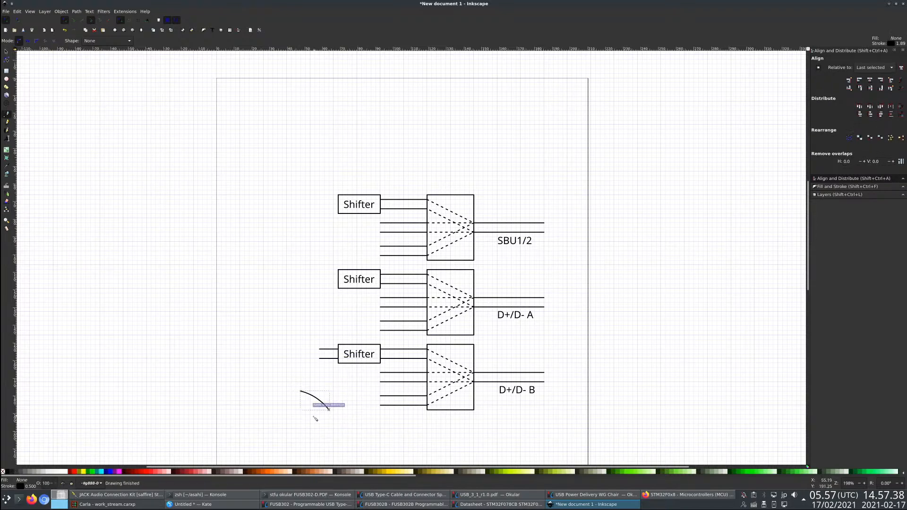
key(ctrl+z)
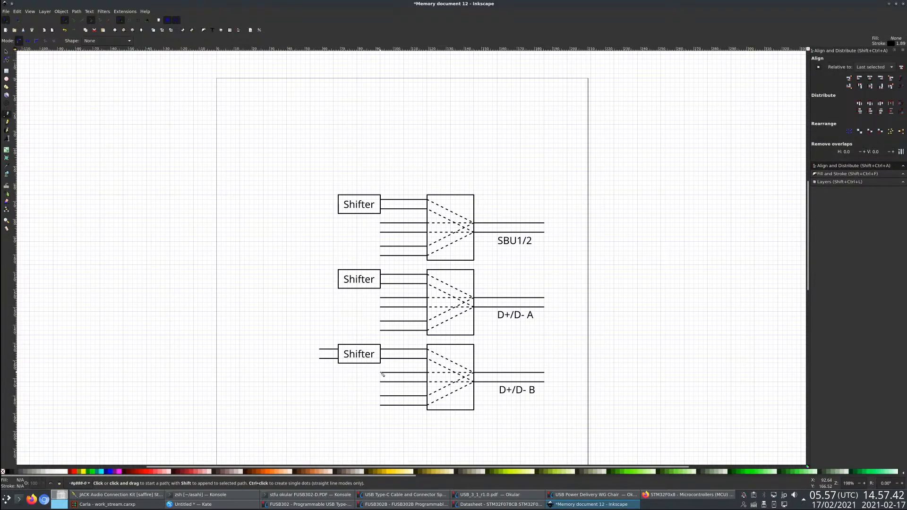
- Connect the bottom block's third and fourth inputs to the bottom Shifter's upper and lower input lines with right-angled lines
click(382, 373)
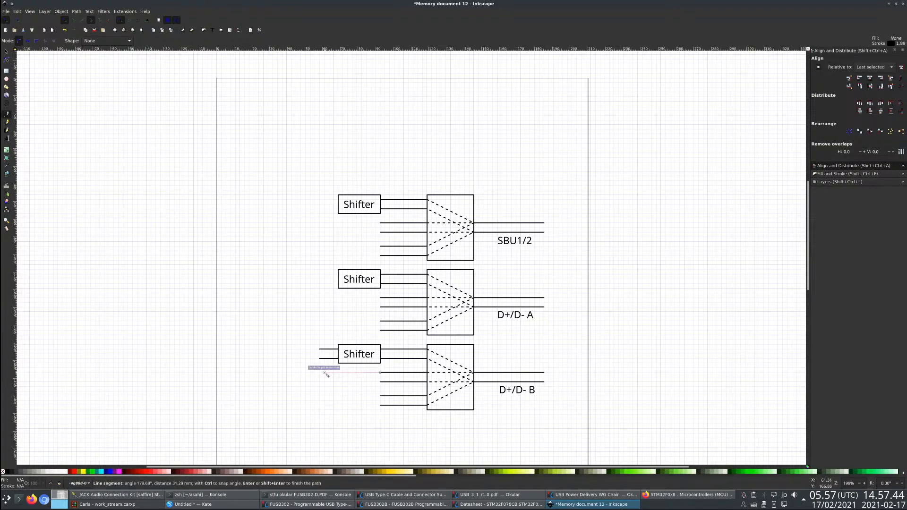
click(324, 373)
double_click(324, 348)
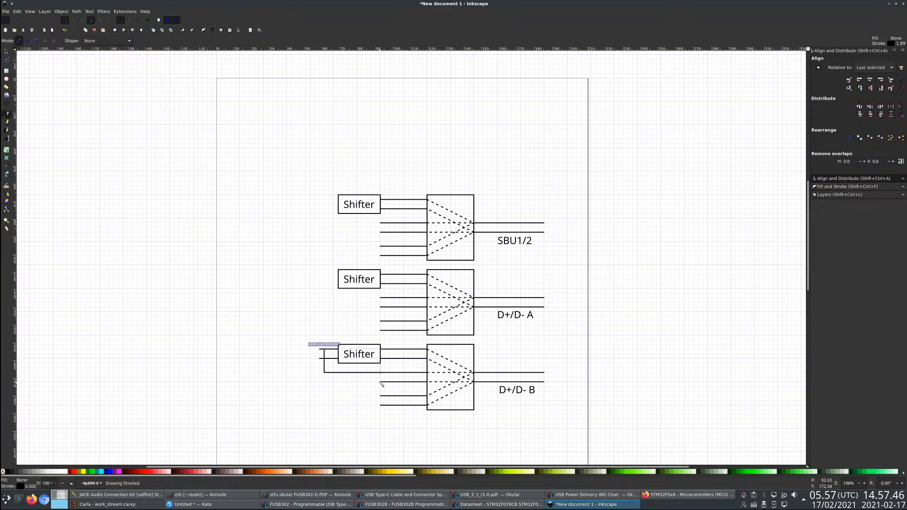
click(381, 382)
click(315, 382)
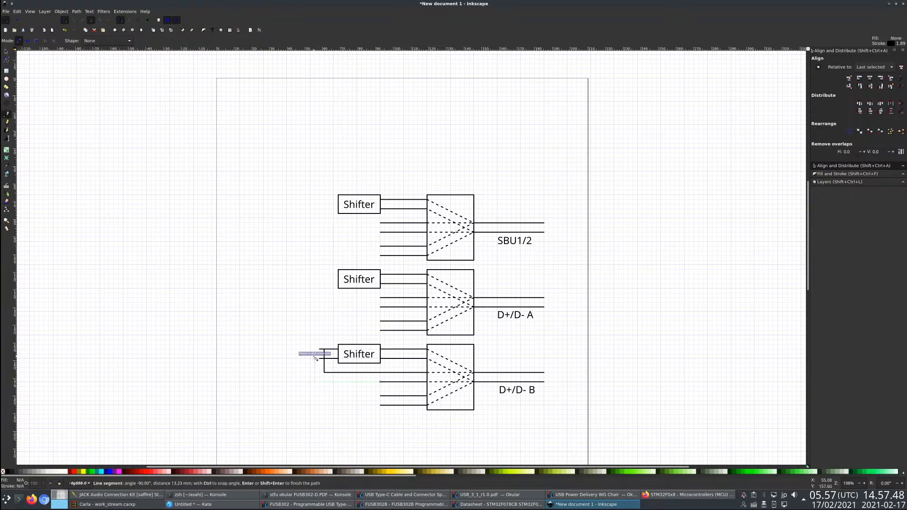
double_click(315, 358)
- Extend the bottom Shifter's two input lines to the left, past the vertical connecting lines, ending both at the same position
key(n)
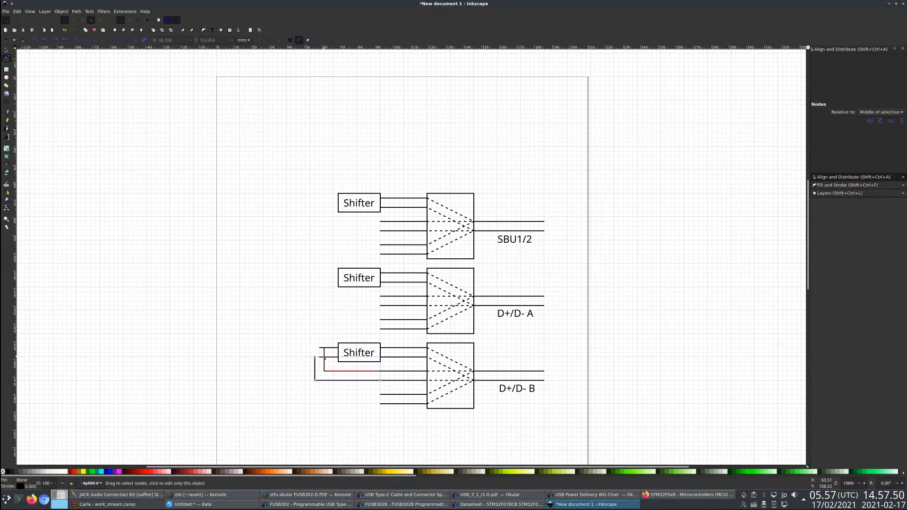
click(322, 357)
drag(320, 358, 287, 348)
click(322, 348)
- Place a black-filled junction dot about 2.9 mm across where the outer connecting line meets the Shifter's lower input line
key(e)
drag(310, 352, 320, 362)
key(s)
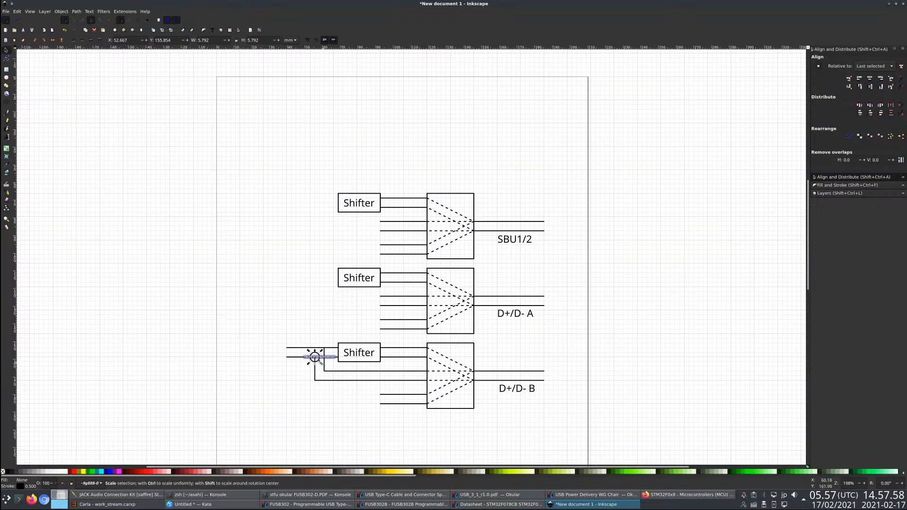
scroll(316, 361, up, 5)
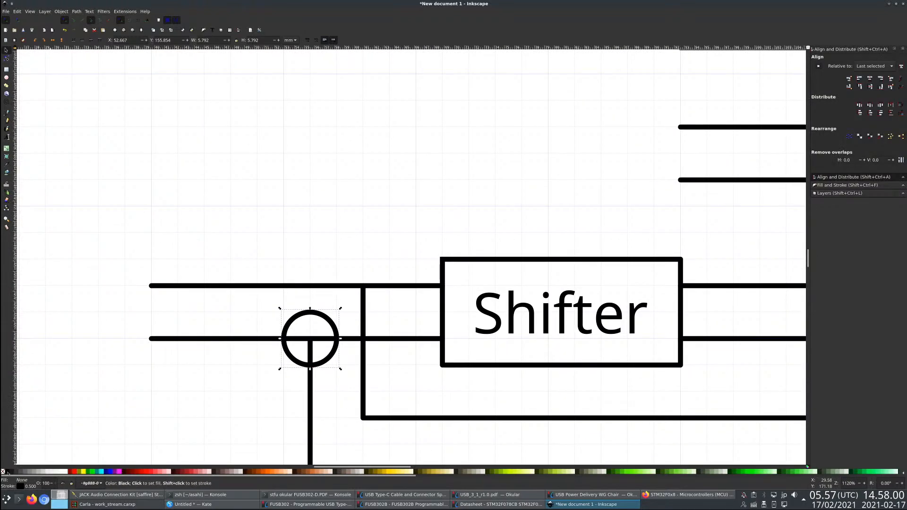
click(6, 472)
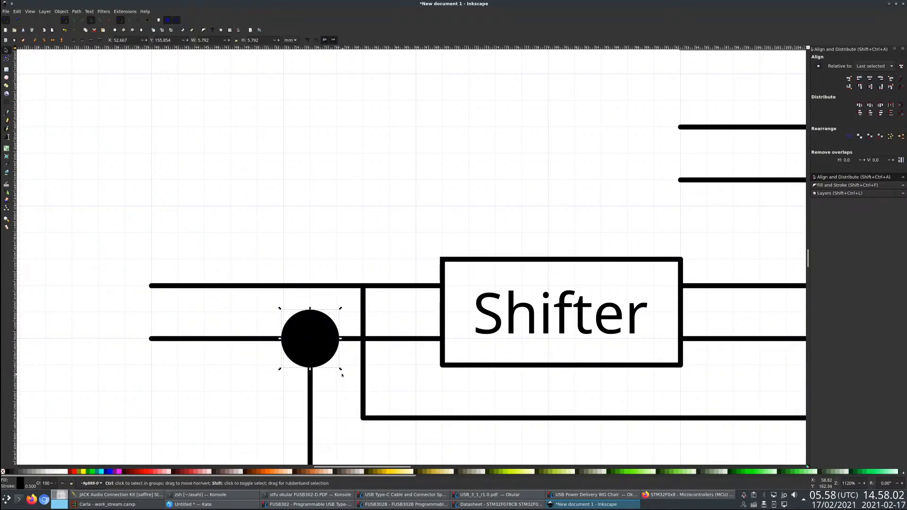
drag(341, 369, 326, 355)
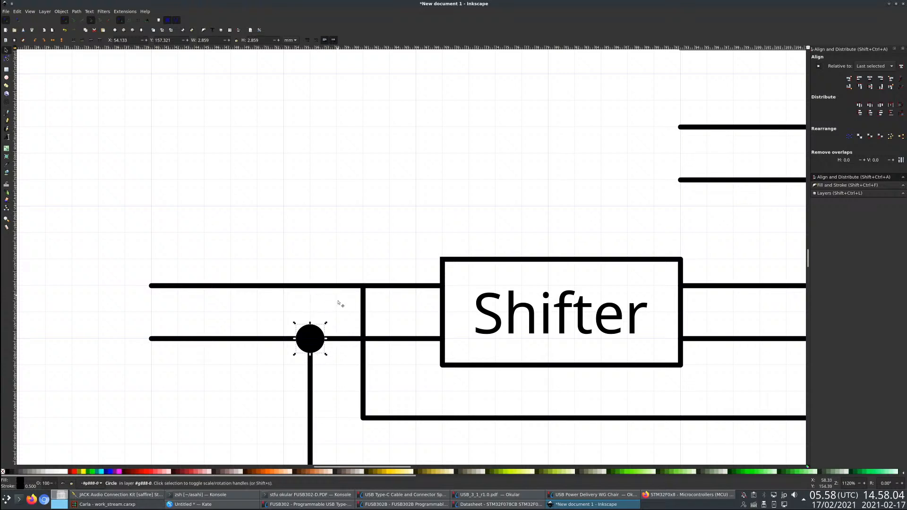
- Copy the junction dot and center it where the inner connecting line meets the Shifter's upper input line
key(ctrl+v)
drag(338, 295, 365, 296)
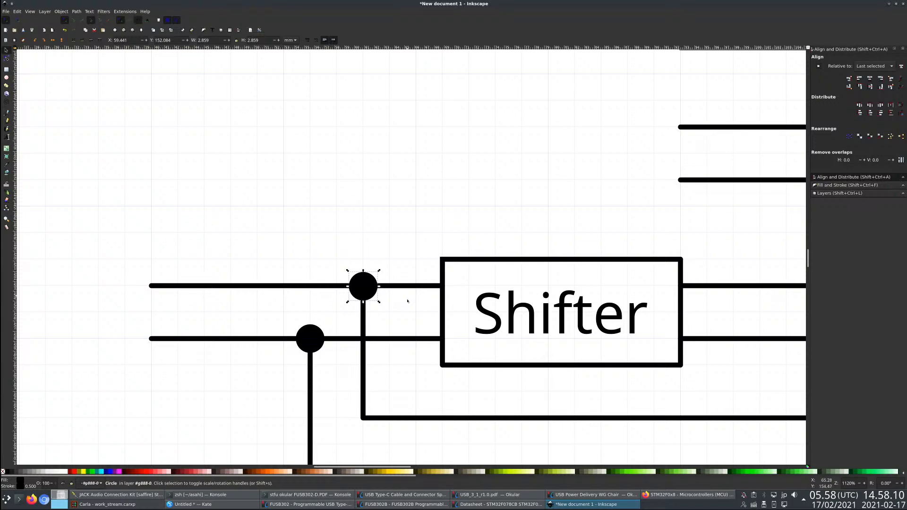
mouse_move(372, 293)
mouse_down()
mouse_move(392, 297)
mouse_move(369, 295)
mouse_up()
scroll(258, 307, down, 5)
click(207, 335)
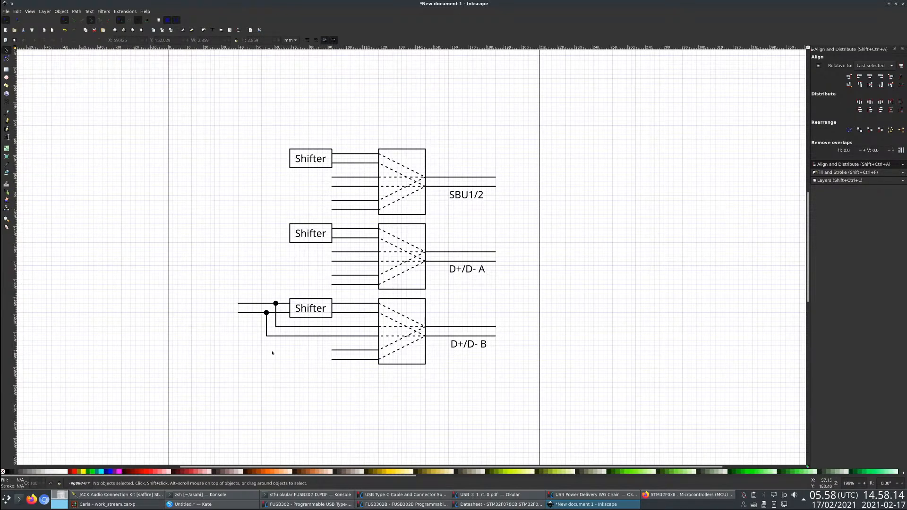
- Draw a tall rectangle about 63.5 by 132.3 mm to the left of the Shifter boxes
click(336, 351)
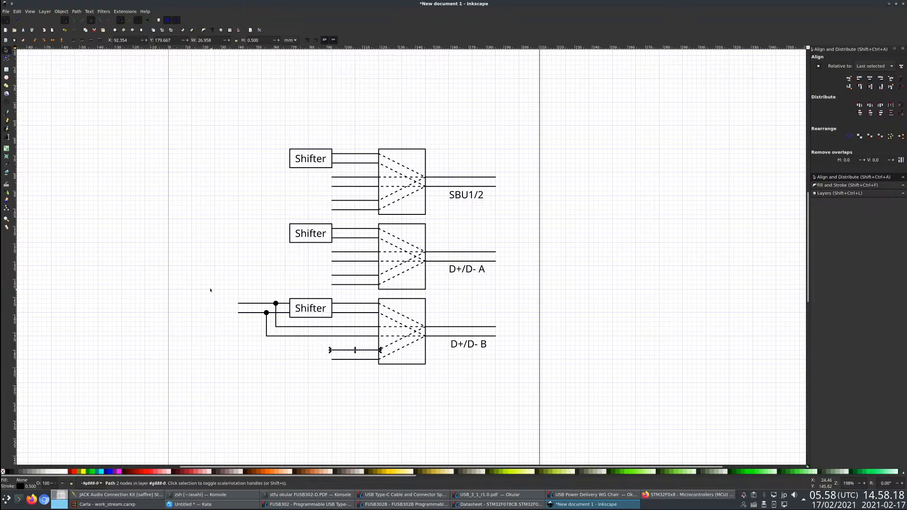
scroll(294, 330, down, 1)
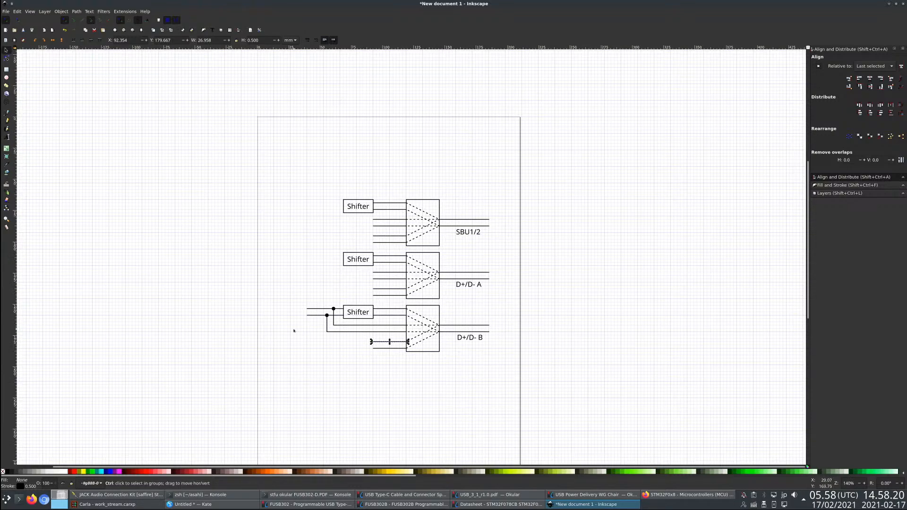
scroll(277, 328, up, 2)
scroll(525, 415, down, 1)
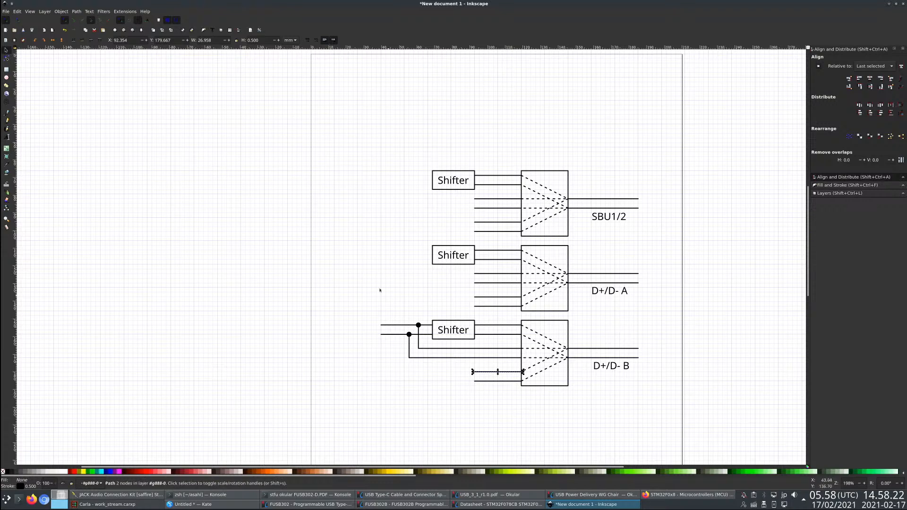
click(7, 69)
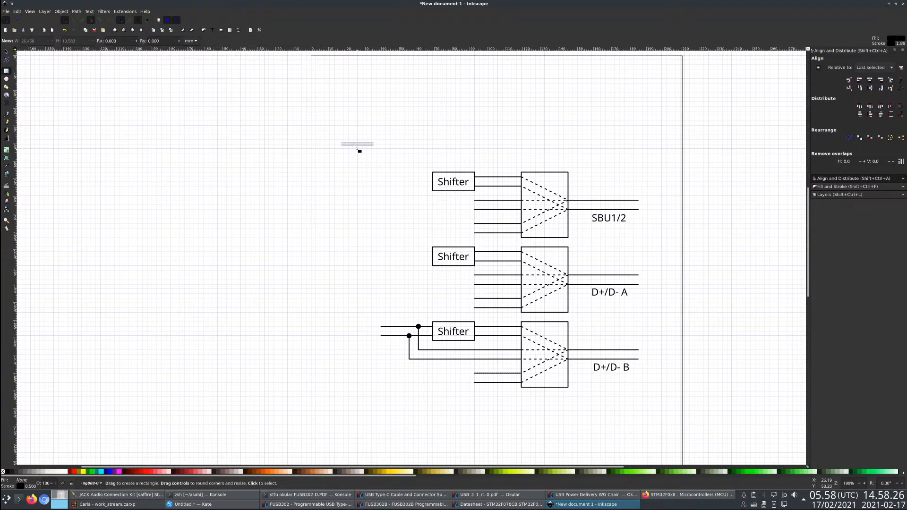
drag(358, 148, 246, 383)
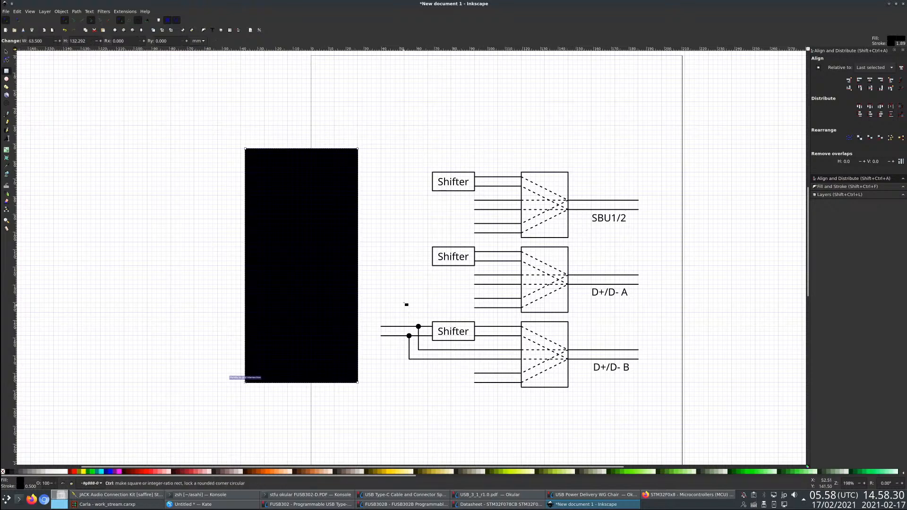
scroll(407, 306, down, 2)
scroll(510, 389, up, 2)
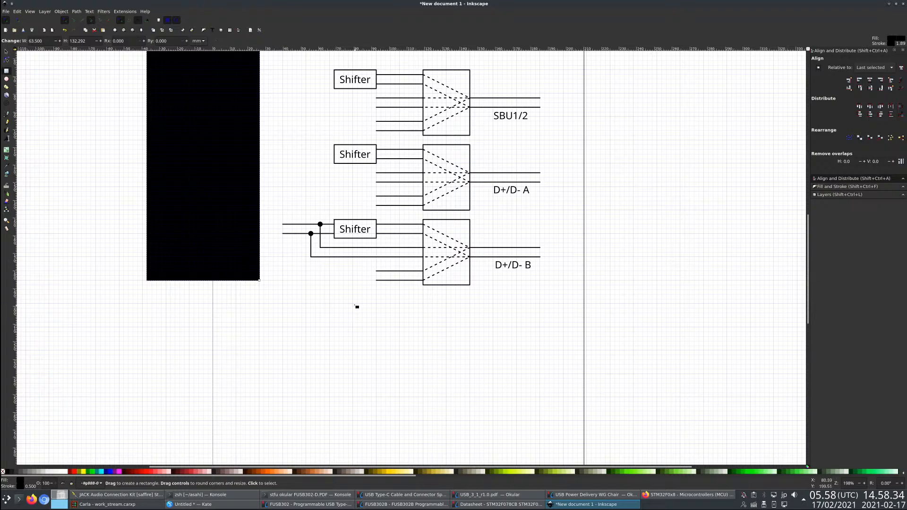
- Draw a rectangle about 39.7 by 26.5 mm below the bottom block and remove the fill from both new rectangles
drag(353, 304, 423, 350)
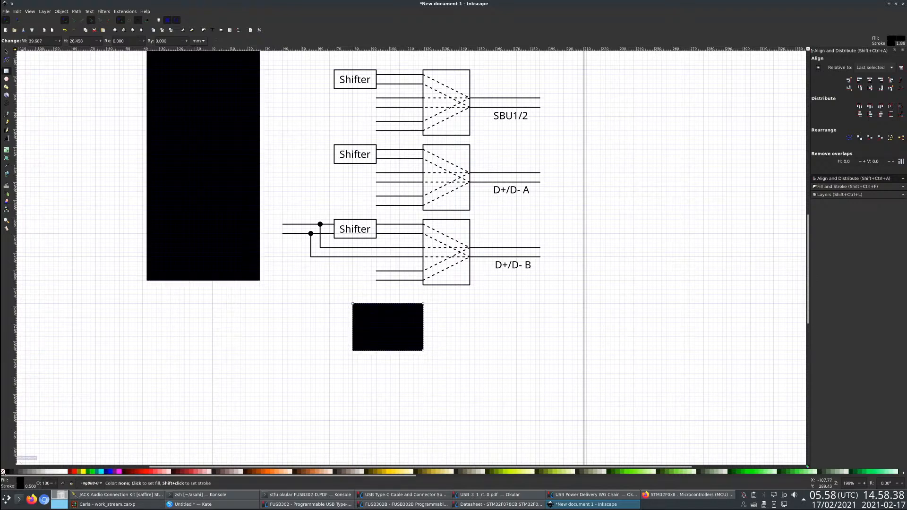
click(3, 471)
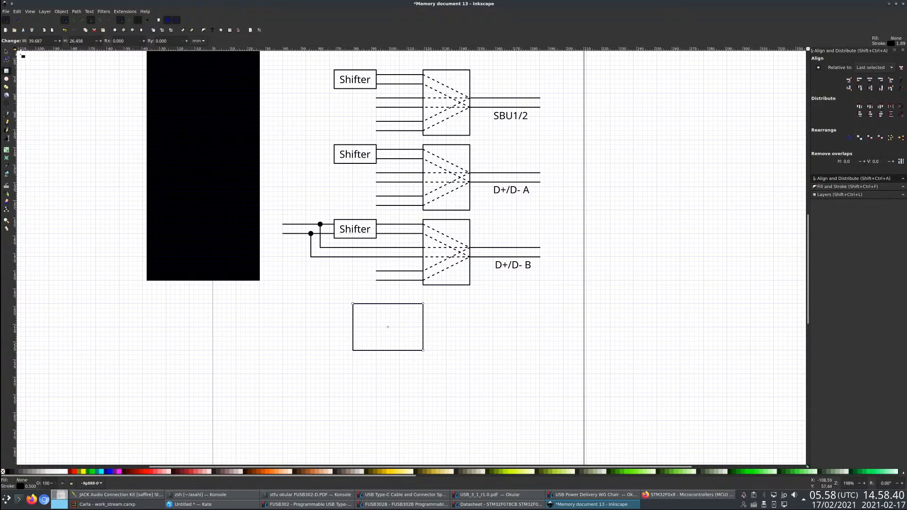
click(7, 52)
click(207, 145)
click(3, 472)
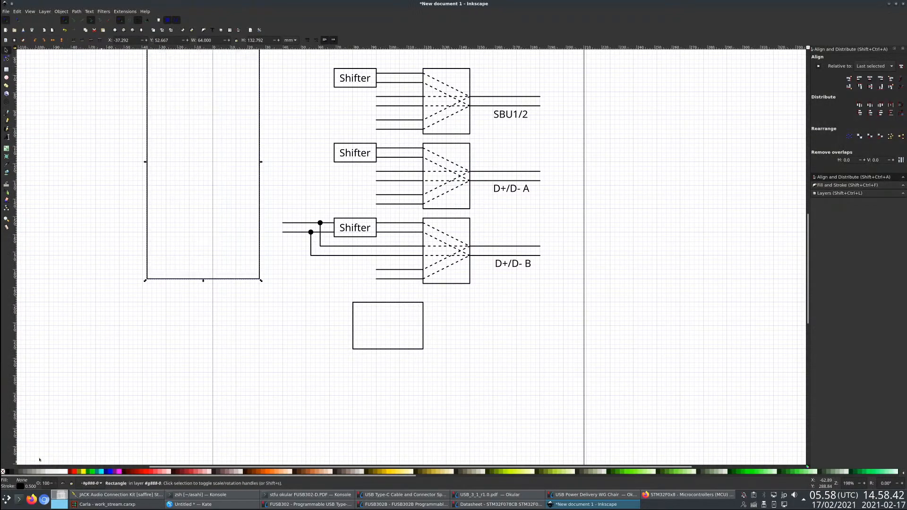
- Delete the lowest two input lines of the bottom block and of the middle block
click(390, 349)
key(5)
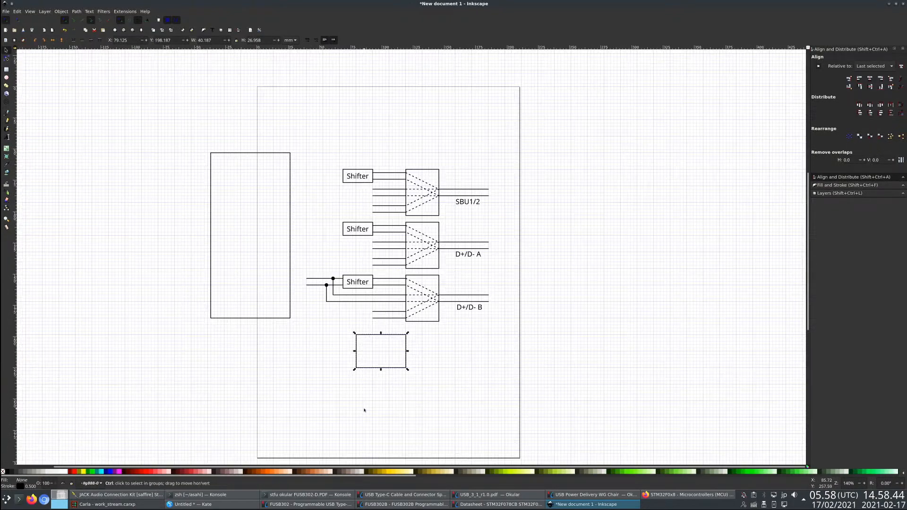
click(395, 318)
key(Delete)
click(394, 312)
key(Delete)
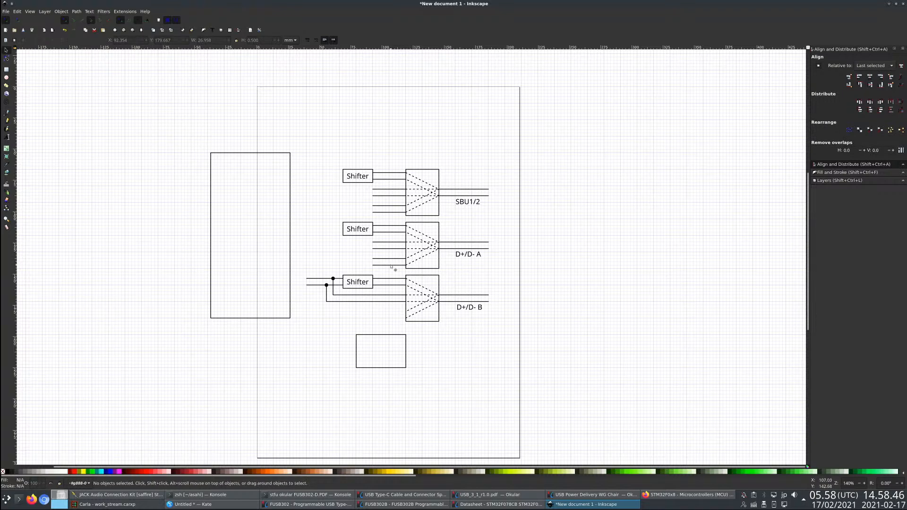
double_click(391, 265)
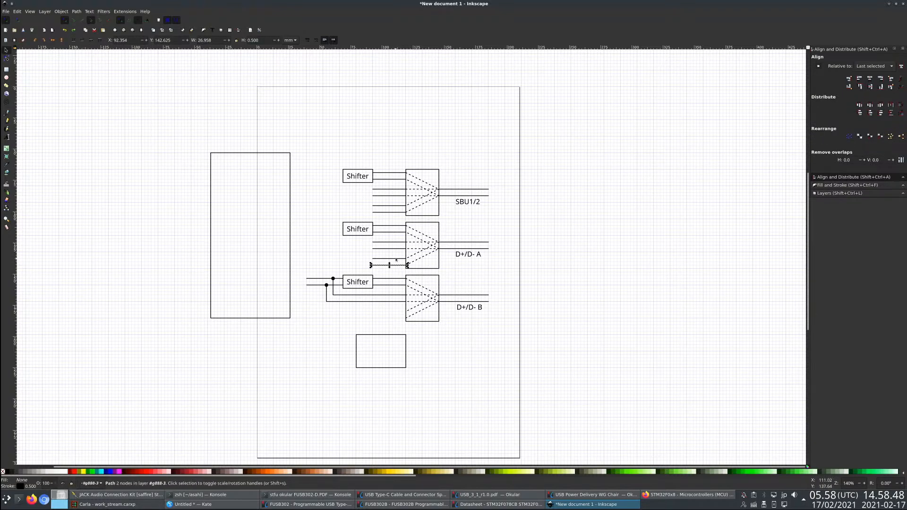
key(Delete)
- Ungroup the group that contains the bottom block, its wiring and the two new rectangles
click(421, 312)
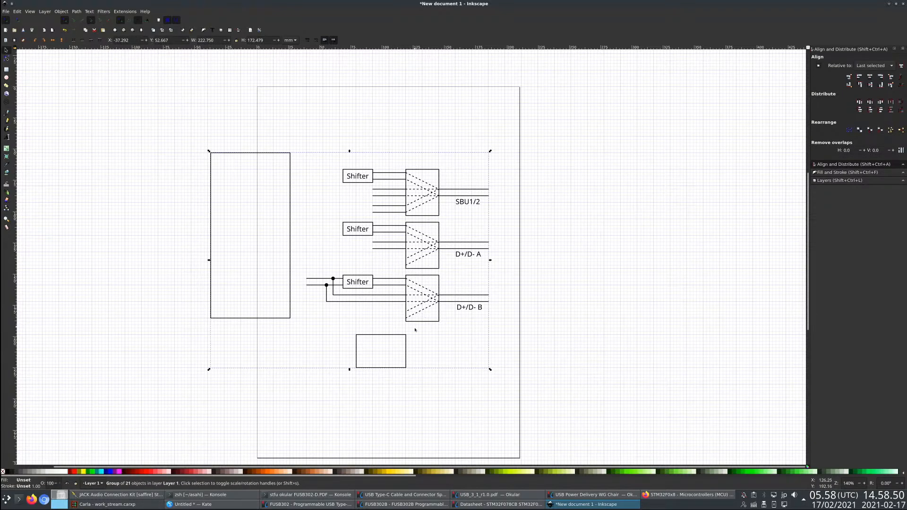
click(191, 29)
click(375, 98)
- Delete the lowest two input lines of the top block
click(387, 247)
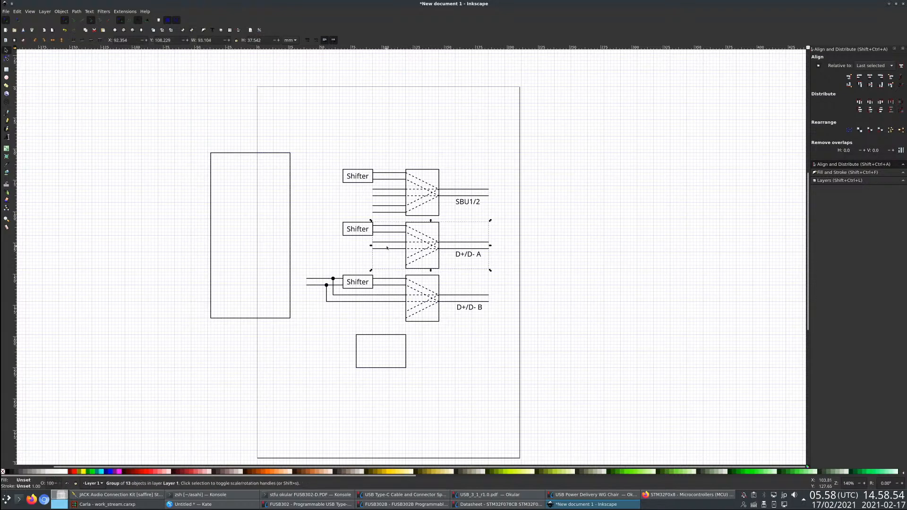
double_click(392, 206)
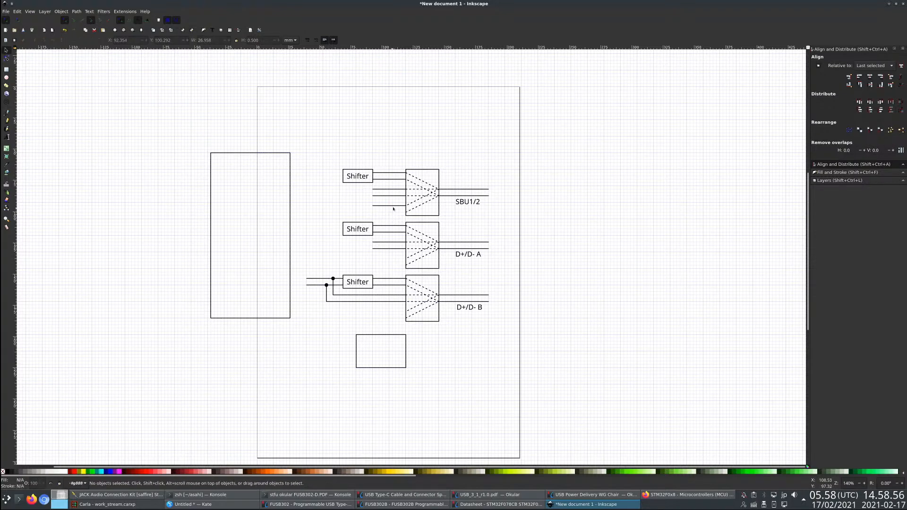
key(Delete)
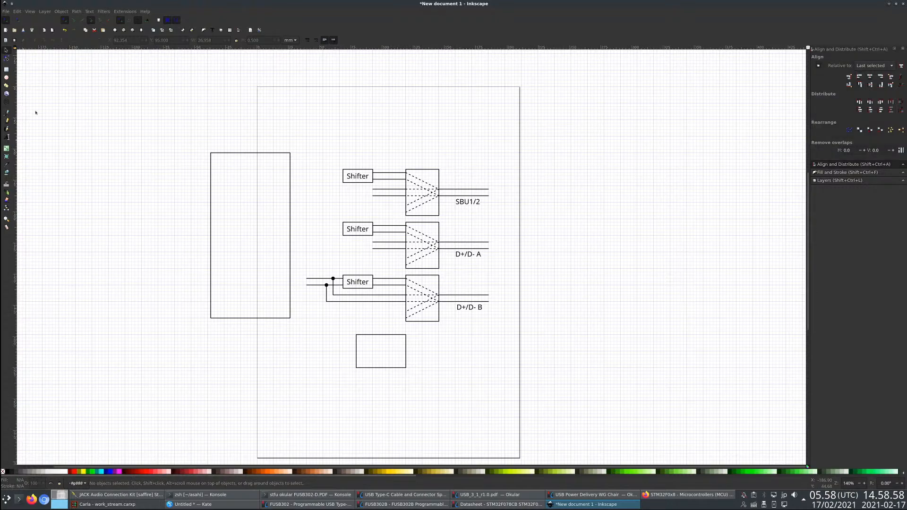
- Draw a right-angled line from the bottom block's last input down to the top edge of the small rectangle
key(b)
scroll(413, 366, up, 1)
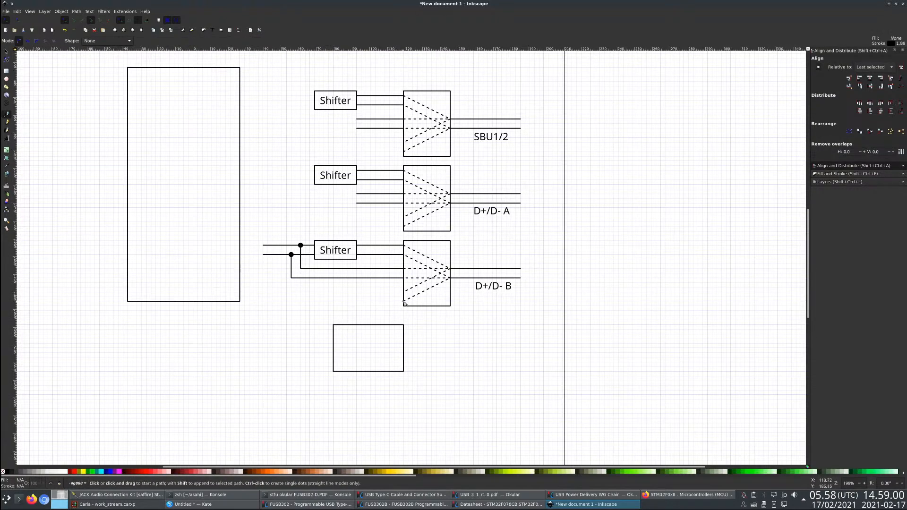
click(399, 301)
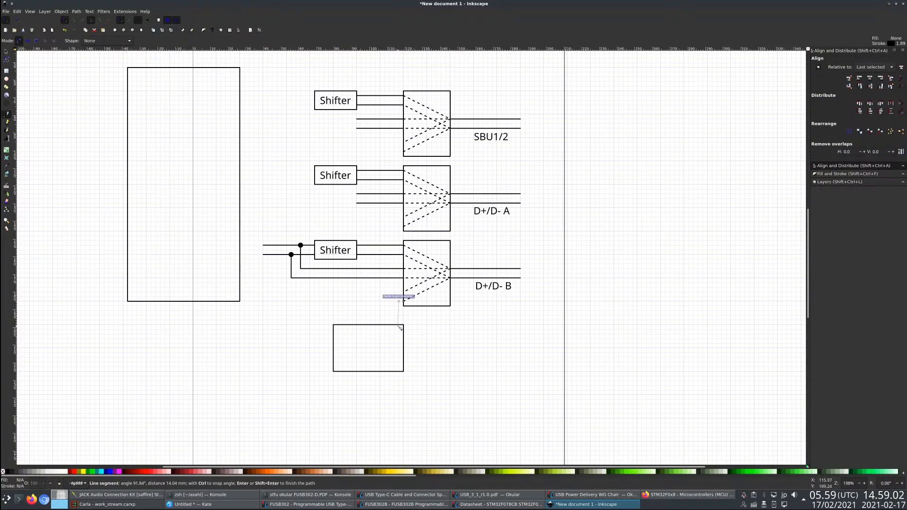
click(399, 325)
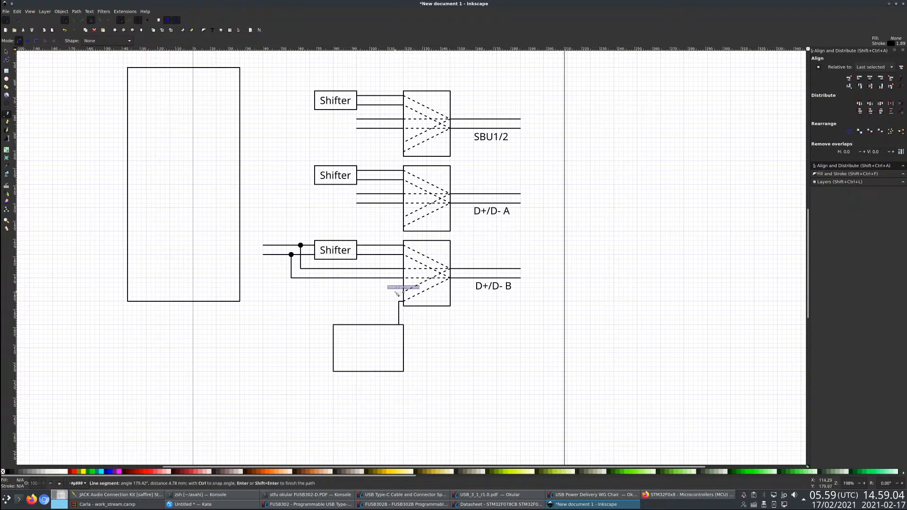
click(389, 292)
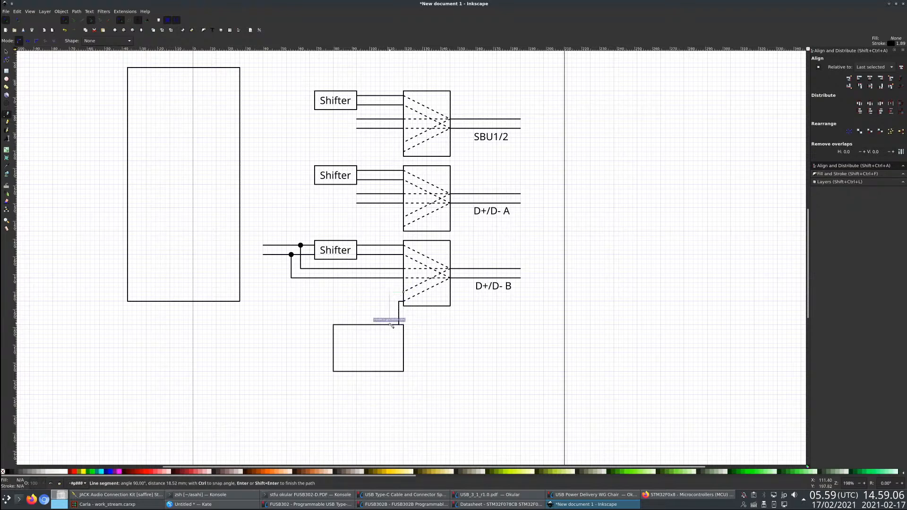
double_click(389, 326)
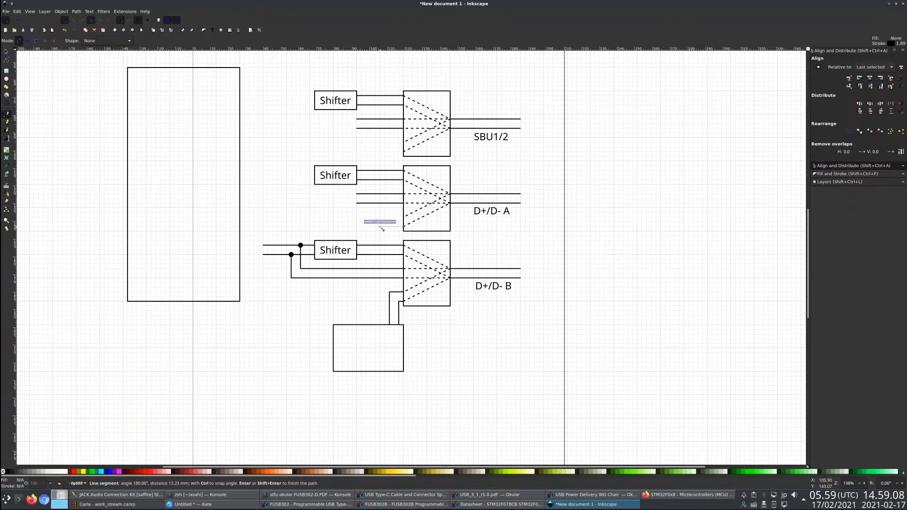
click(380, 227)
key(Escape)
key(ctrl+z)
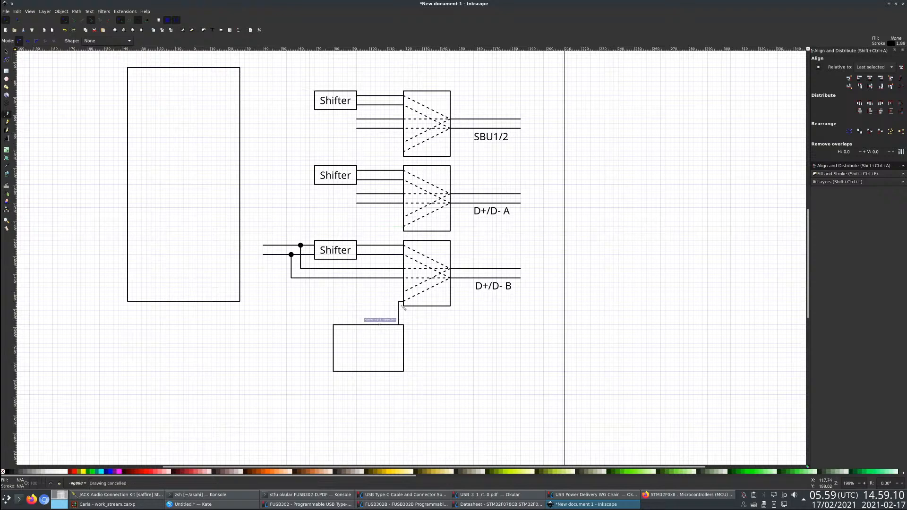
- Draw right-angled lines from the bottom block's other lower input and the middle block's two lowest inputs down to the small rectangle's top edge
click(404, 292)
double_click(396, 325)
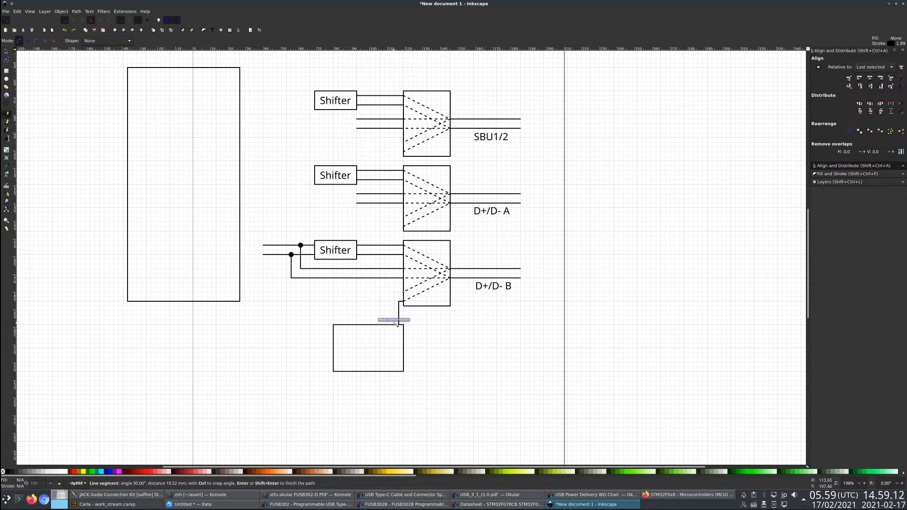
click(385, 226)
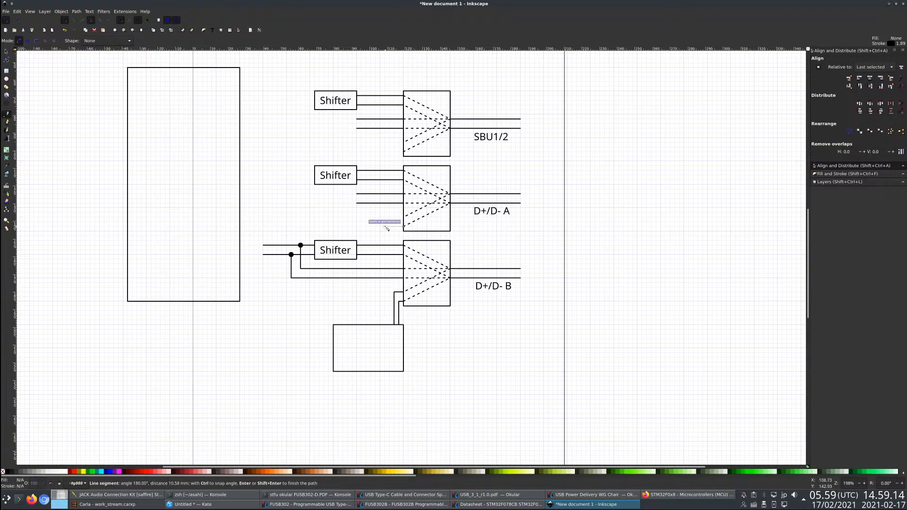
double_click(385, 325)
click(403, 217)
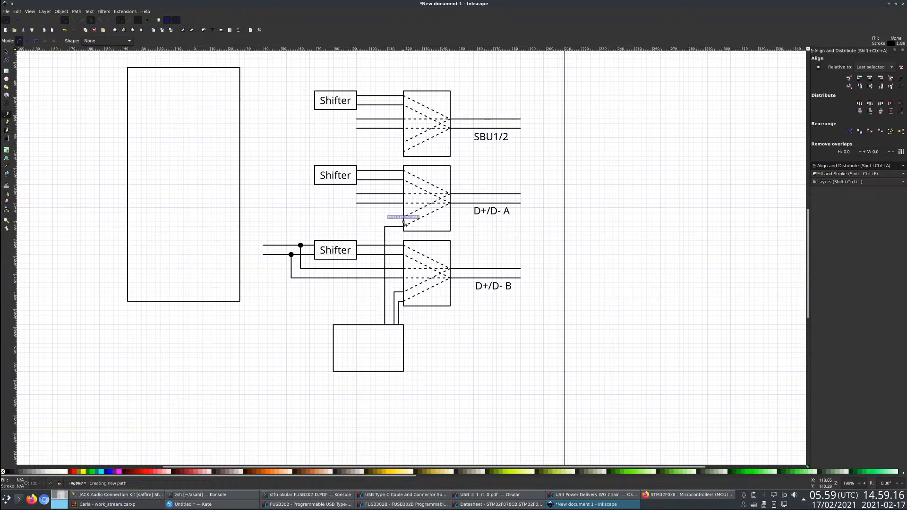
click(381, 218)
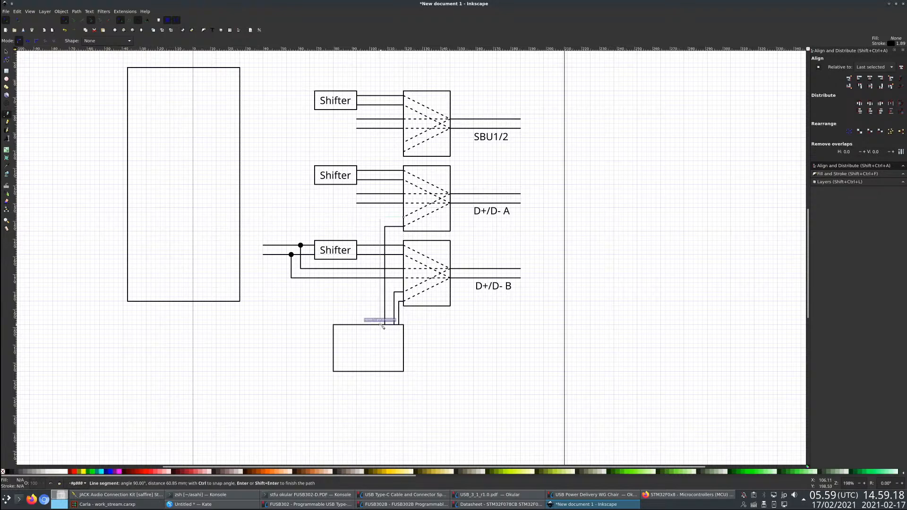
double_click(381, 325)
- Draw two right-angled lines connecting the top block's two lowest inputs to the small rectangle's top edge
click(405, 151)
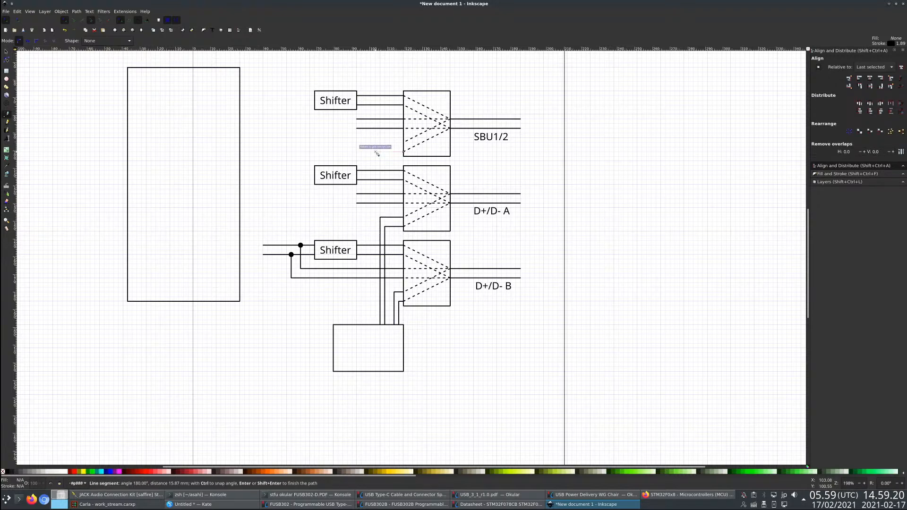
click(371, 152)
click(370, 307)
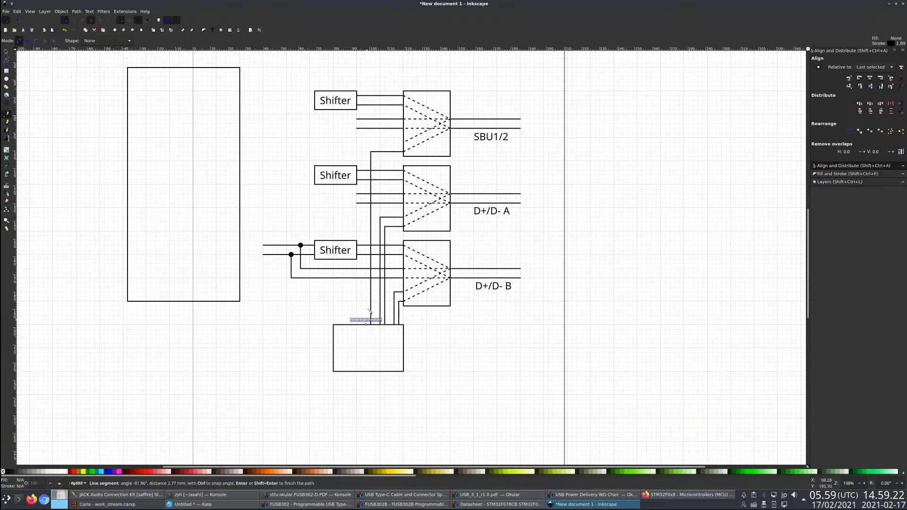
double_click(370, 324)
click(366, 142)
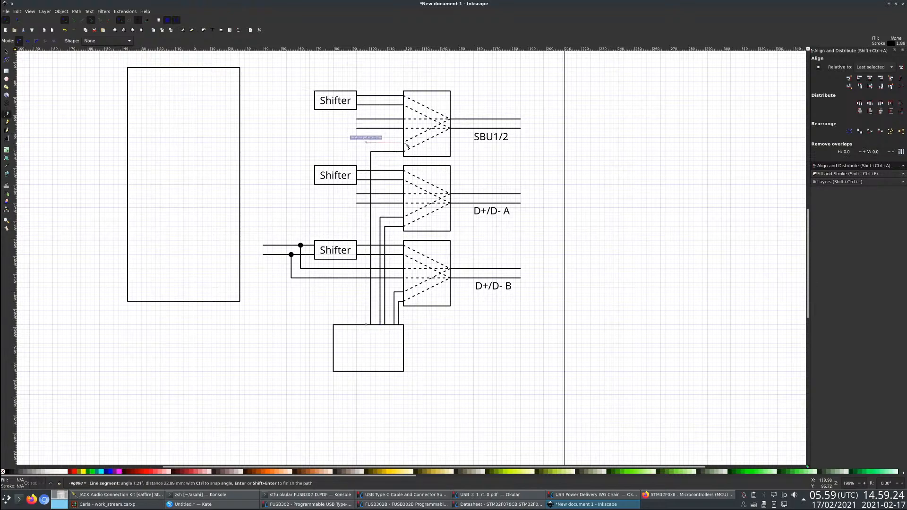
double_click(405, 143)
- Add the text "Hub" inside the small rectangle, with a black fill and no stroke
scroll(483, 360, down, 1)
scroll(484, 360, down, 3)
scroll(425, 345, up, 2)
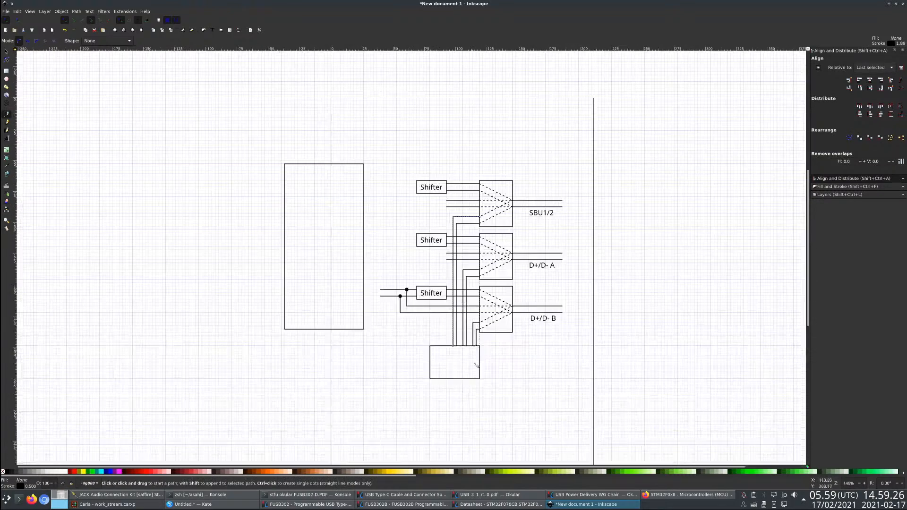
click(7, 138)
click(442, 360)
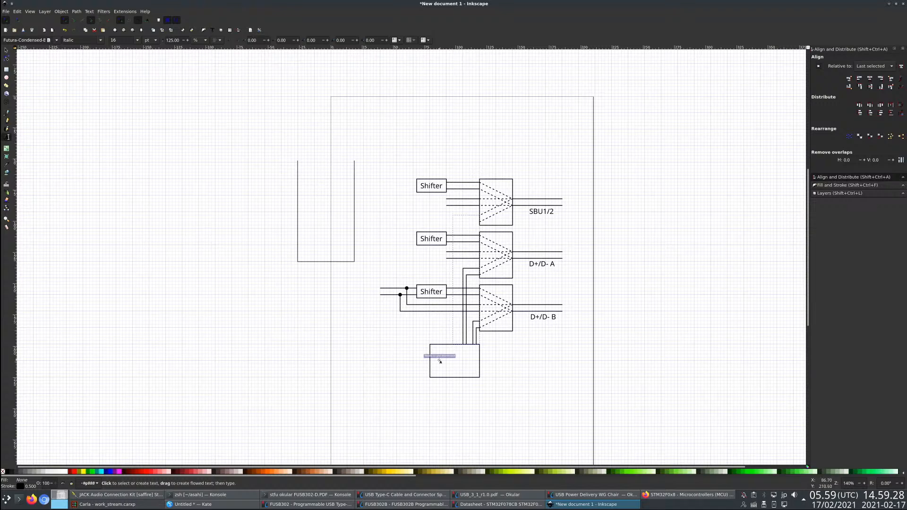
text(Hub)
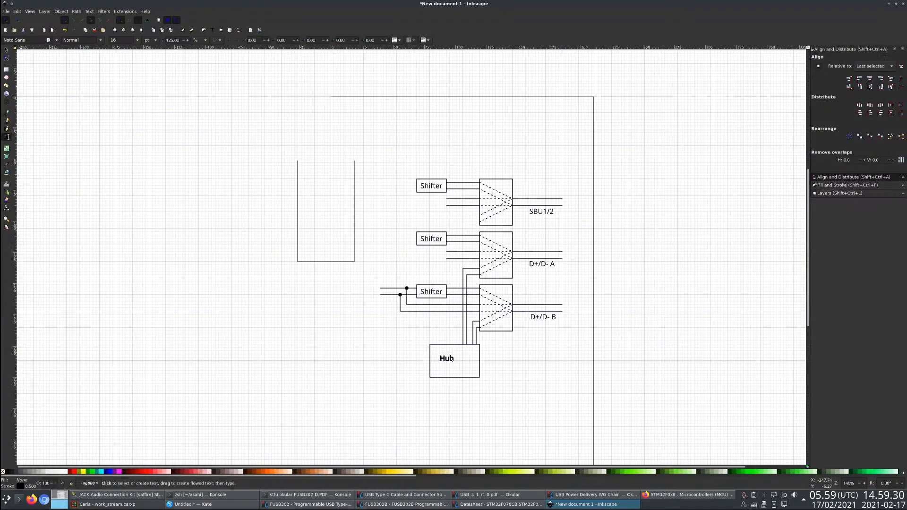
click(6, 50)
shift+click(3, 472)
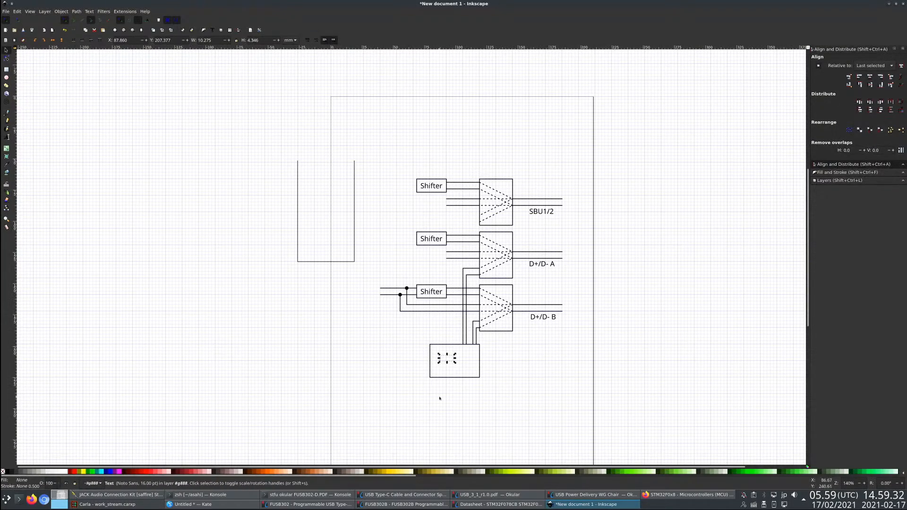
click(7, 472)
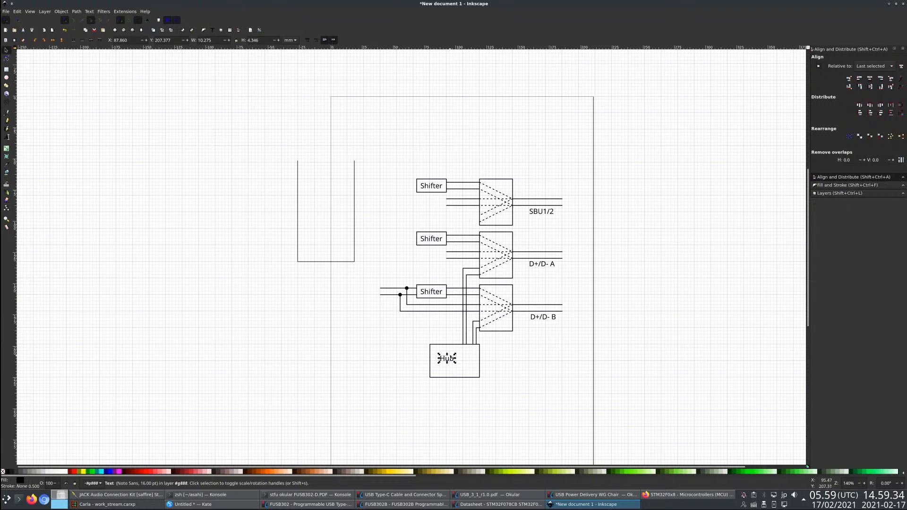
- Enlarge the "Hub" label and centre it in its rectangle
drag(456, 363, 466, 371)
shift+click(462, 377)
click(871, 77)
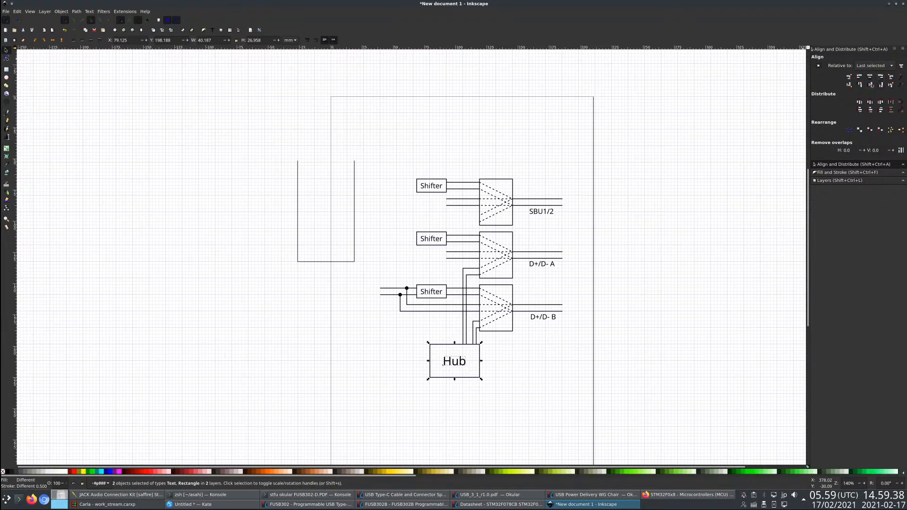
click(634, 219)
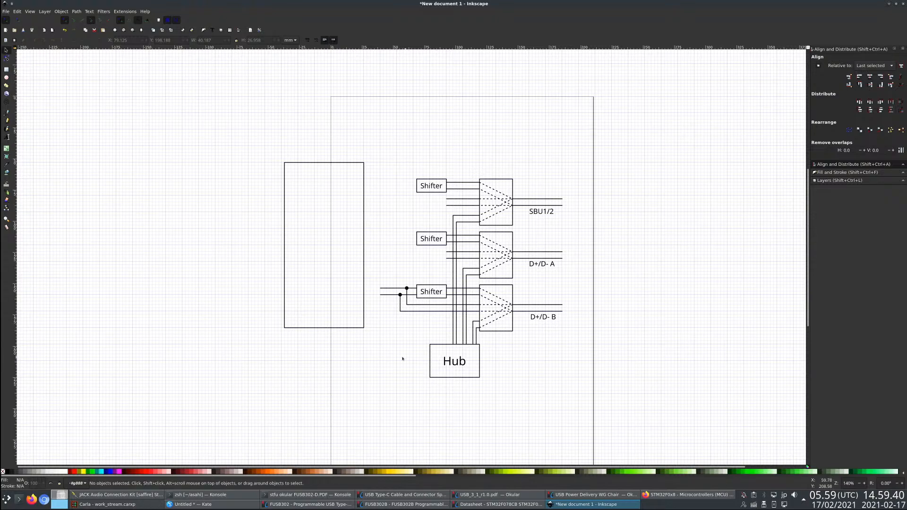
- Move the large empty rectangle so its right edge meets the ends of the bottom shifter's input lines
scroll(400, 359, down, 1)
scroll(400, 359, up, 2)
scroll(365, 336, up, 1)
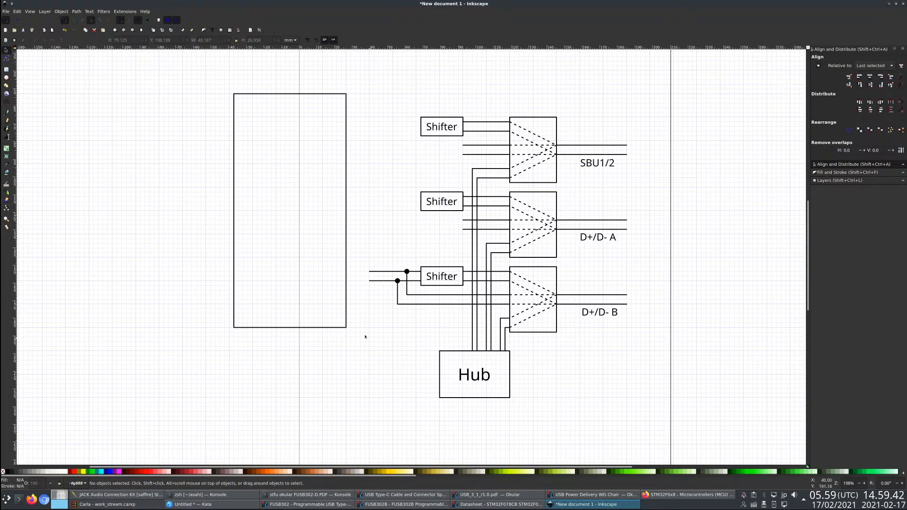
drag(345, 209, 372, 208)
key(Escape)
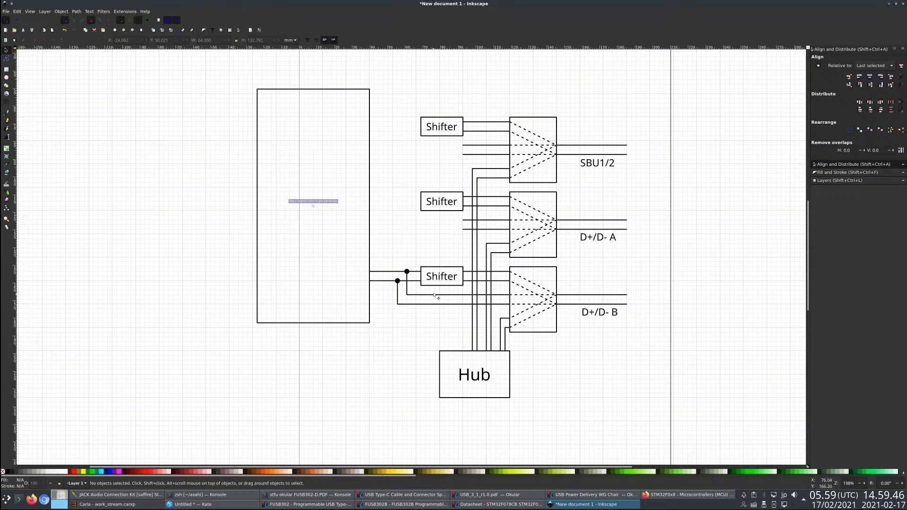
- Delete the two remaining straight input lines of the D+/D- A block, below its shifter connections
double_click(489, 230)
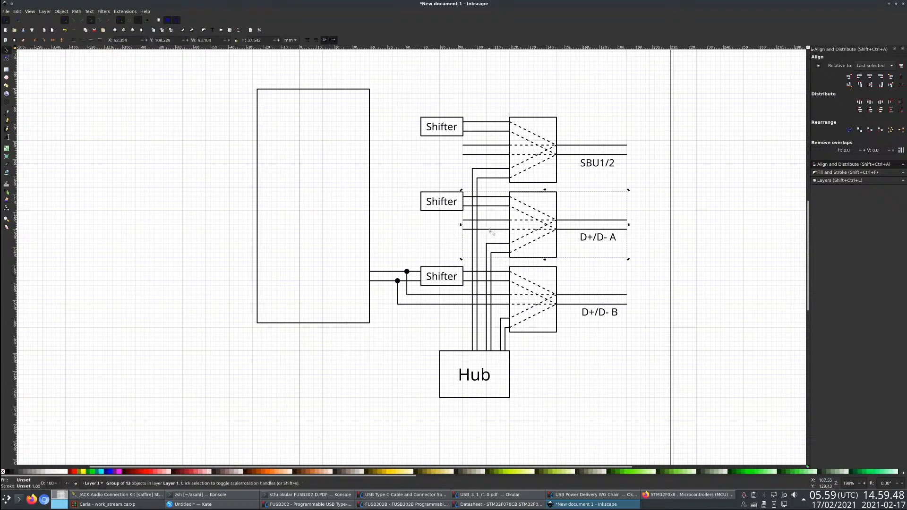
click(490, 230)
key(Delete)
click(493, 220)
key(Delete)
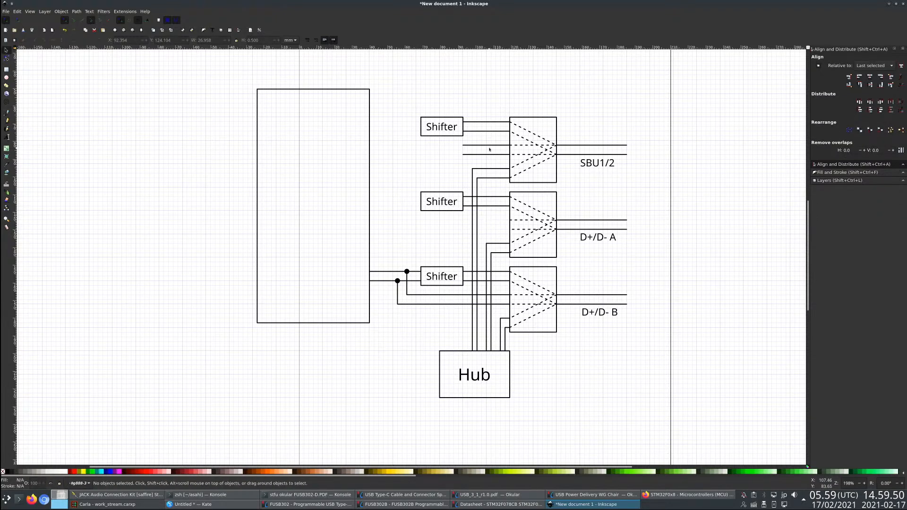
- Delete the two remaining straight input lines of the SBU1/2 block, below its shifter connections
double_click(492, 146)
click(490, 145)
key(Delete)
click(490, 154)
key(Delete)
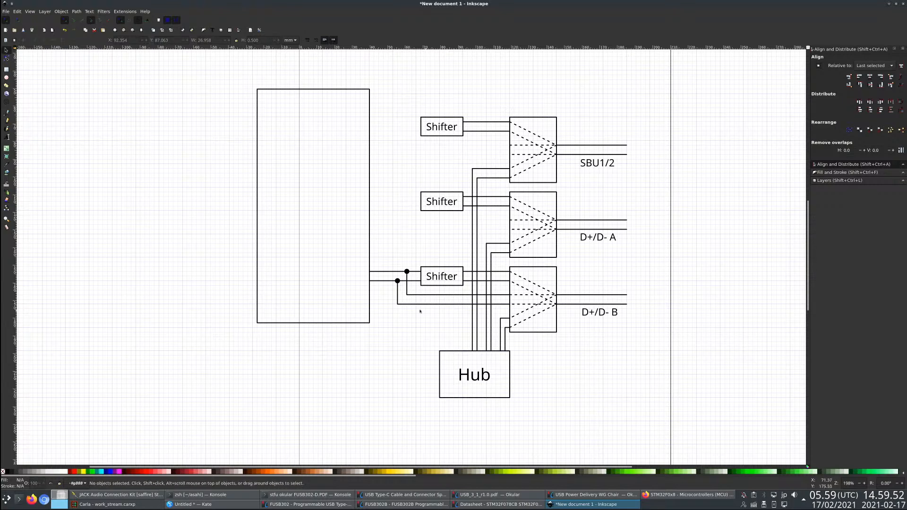
- Copy the bottom shifter's input wiring with its junction dots and bypass lines to the middle and top shifters
drag(343, 248, 444, 331)
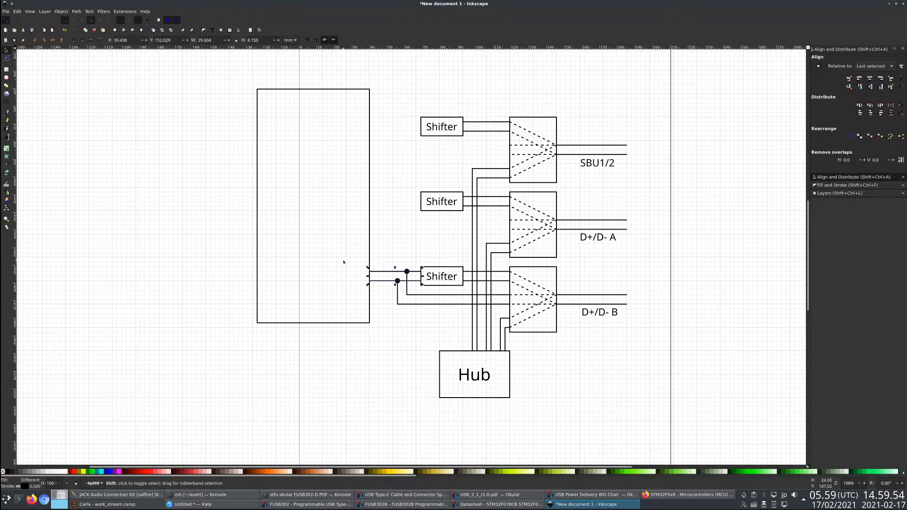
drag(343, 263, 439, 332)
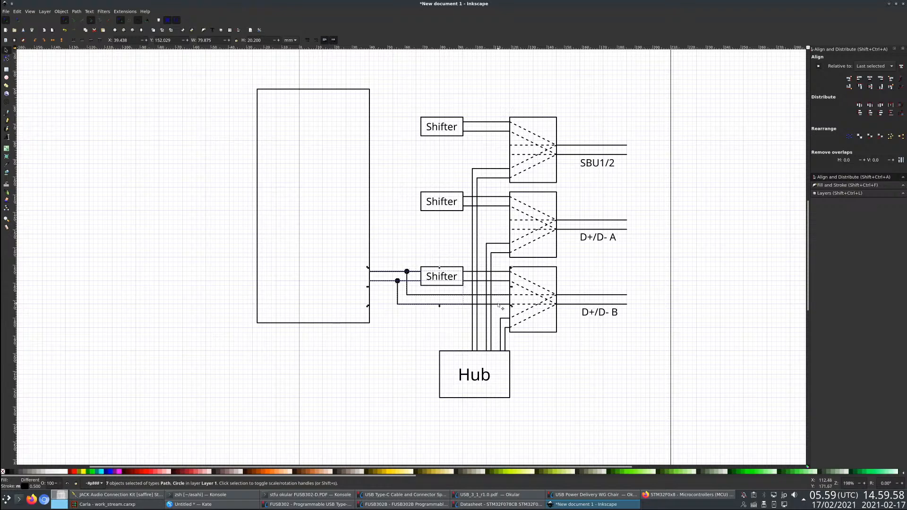
key(ctrl+d)
drag(498, 305, 448, 232)
key(ctrl+v)
drag(401, 170, 448, 157)
click(424, 83)
- Draw two right-angled lines with black stroke and no fill between the top shifter's upper edge and the large rectangle
scroll(449, 227, down, 1)
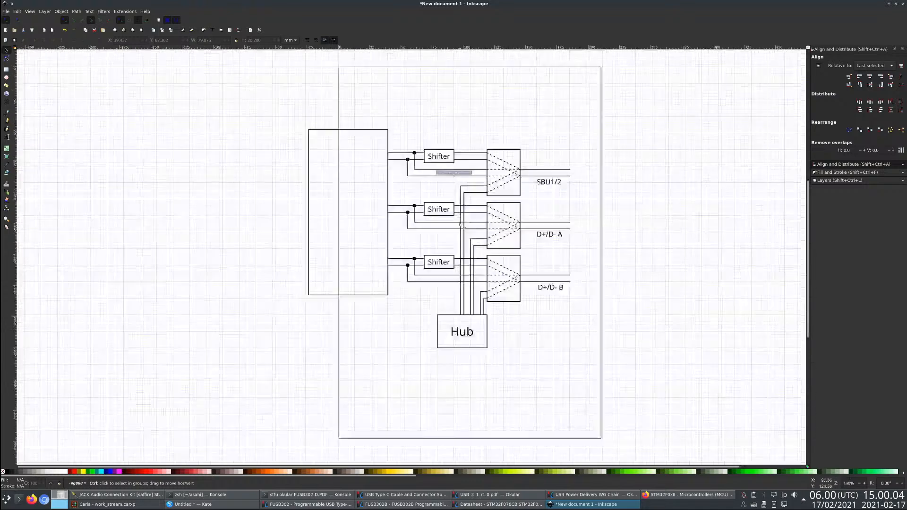
click(7, 114)
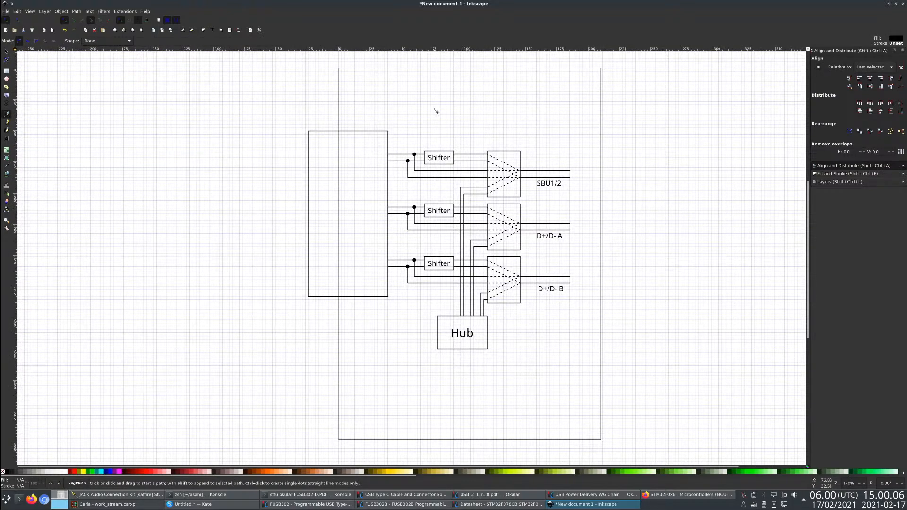
scroll(432, 151, up, 1)
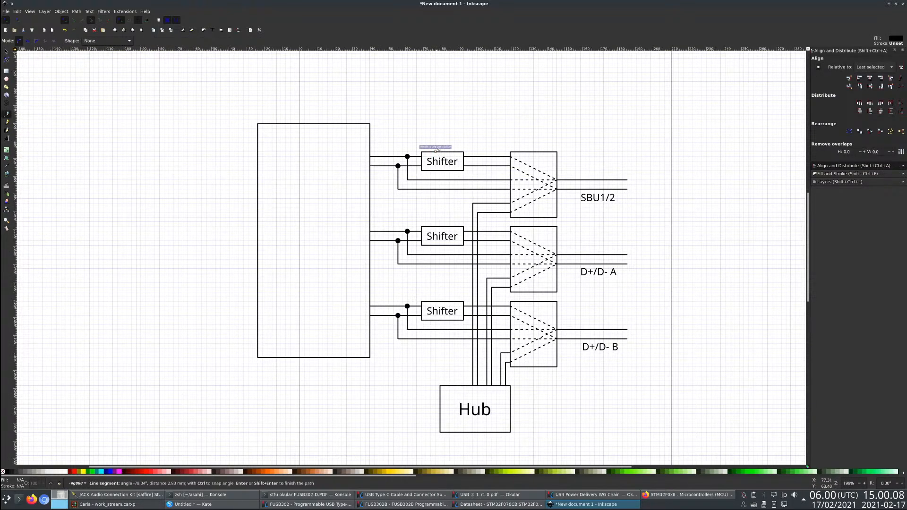
click(435, 142)
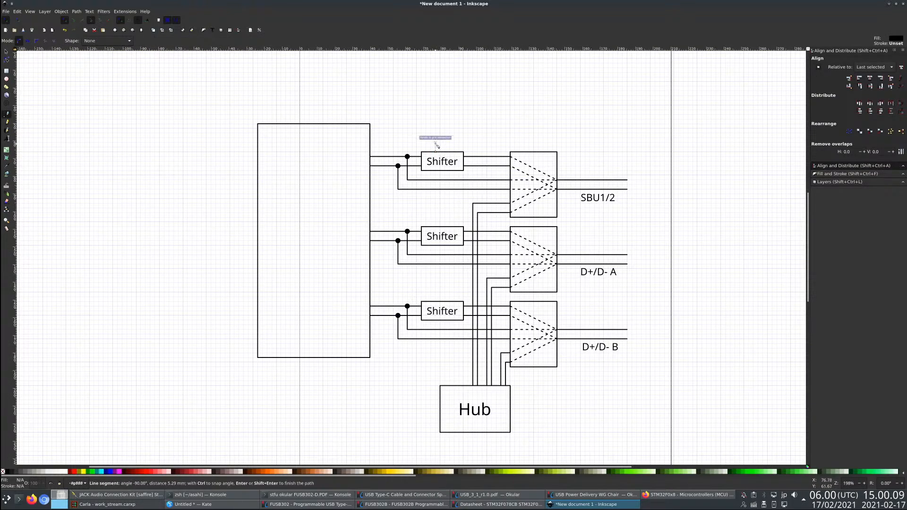
double_click(370, 141)
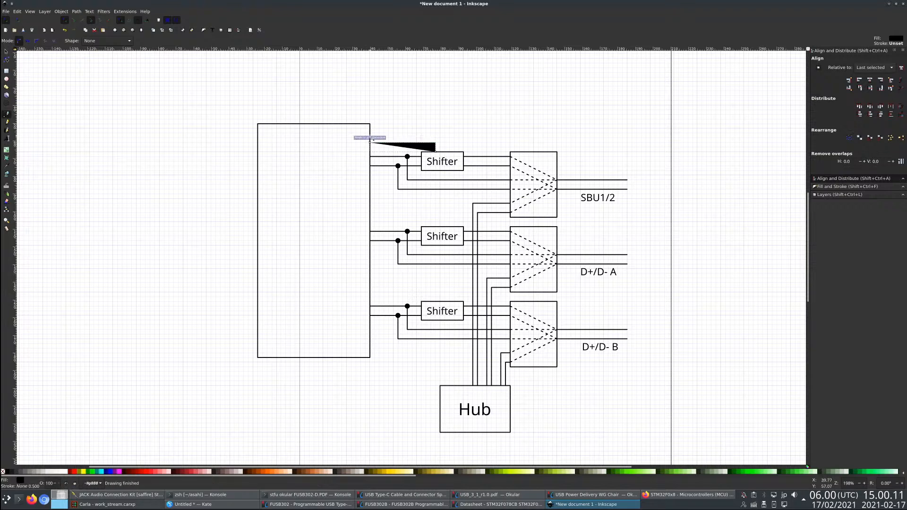
shift+click(8, 472)
click(3, 472)
click(370, 132)
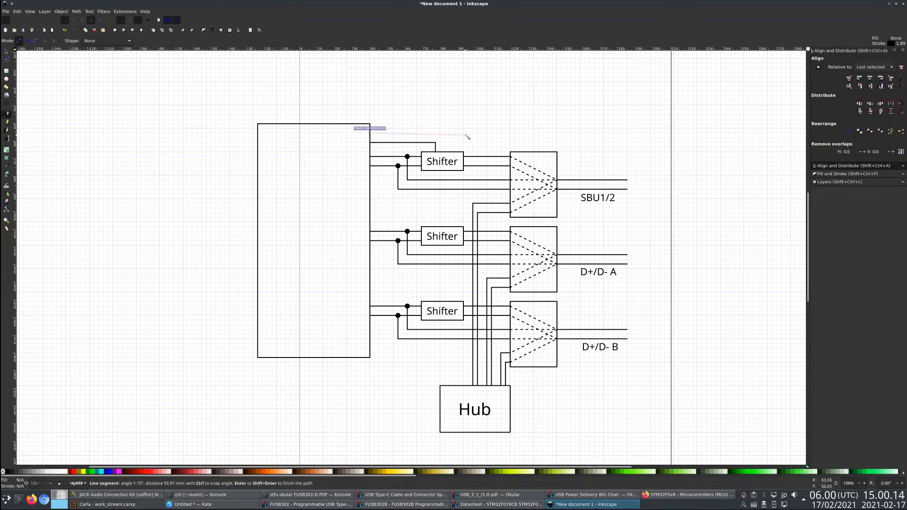
click(445, 133)
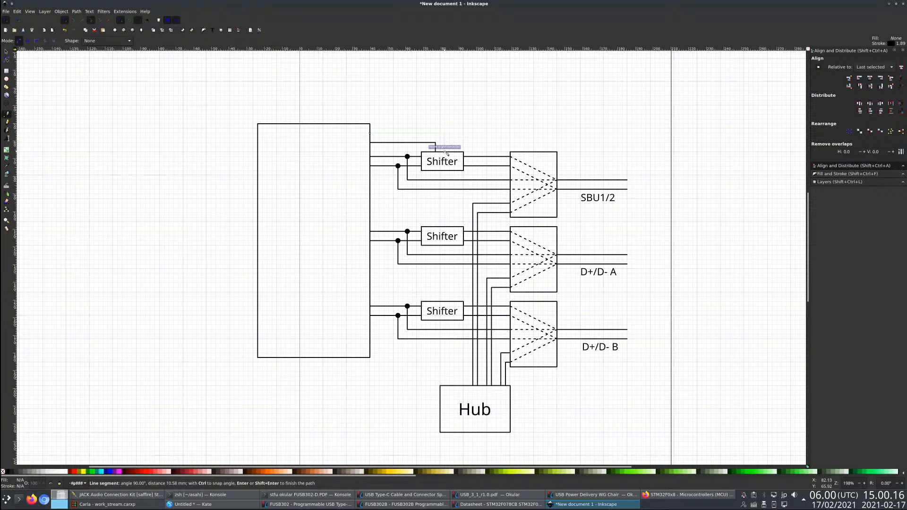
double_click(447, 153)
- Draw two right-angled lines from the middle shifter's upper edge to the large rectangle
click(437, 228)
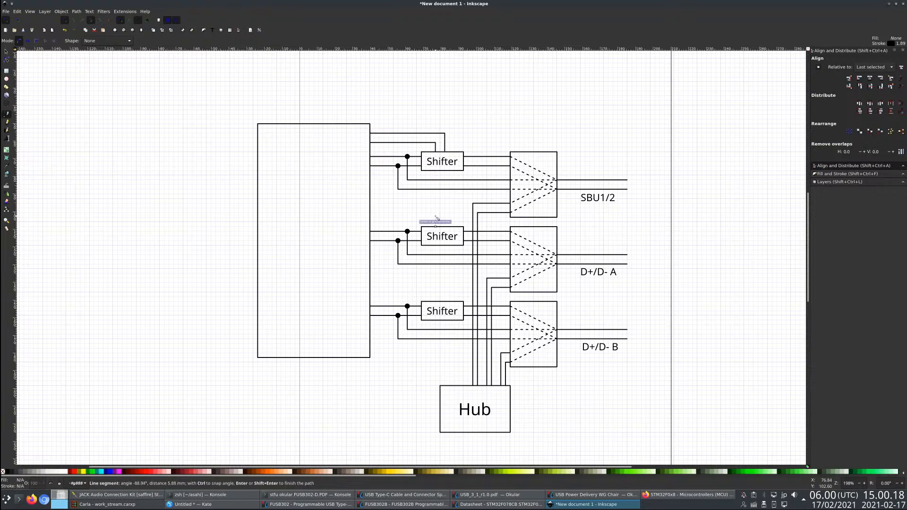
click(436, 218)
double_click(370, 217)
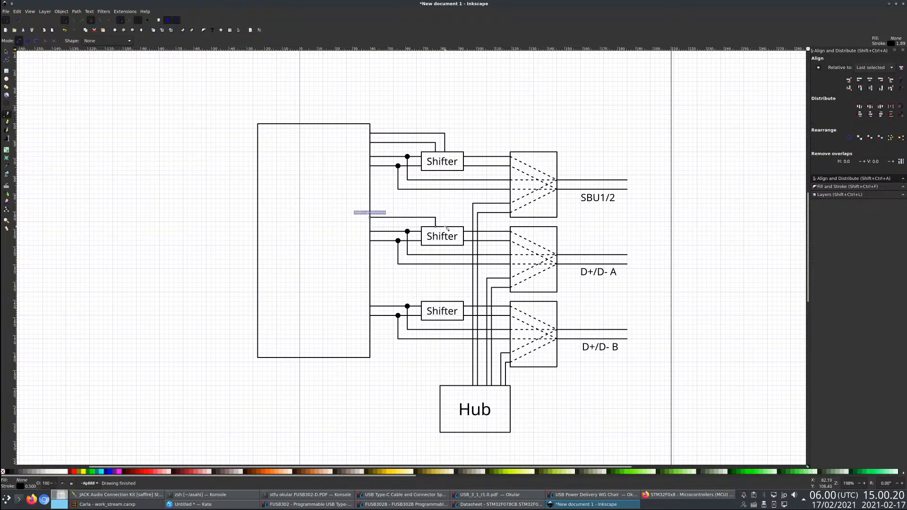
click(445, 227)
click(445, 208)
double_click(371, 208)
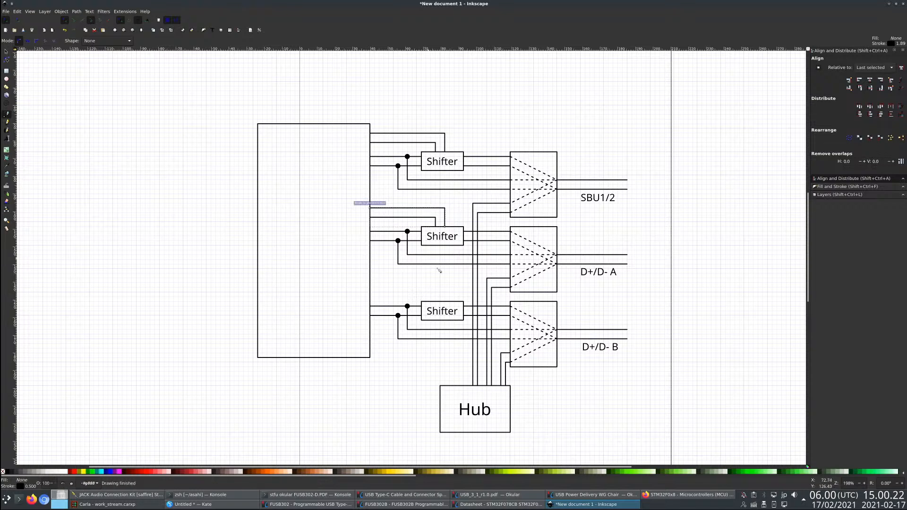
- Draw two right-angled lines from the bottom shifter's upper edge to the large rectangle
click(436, 302)
click(436, 292)
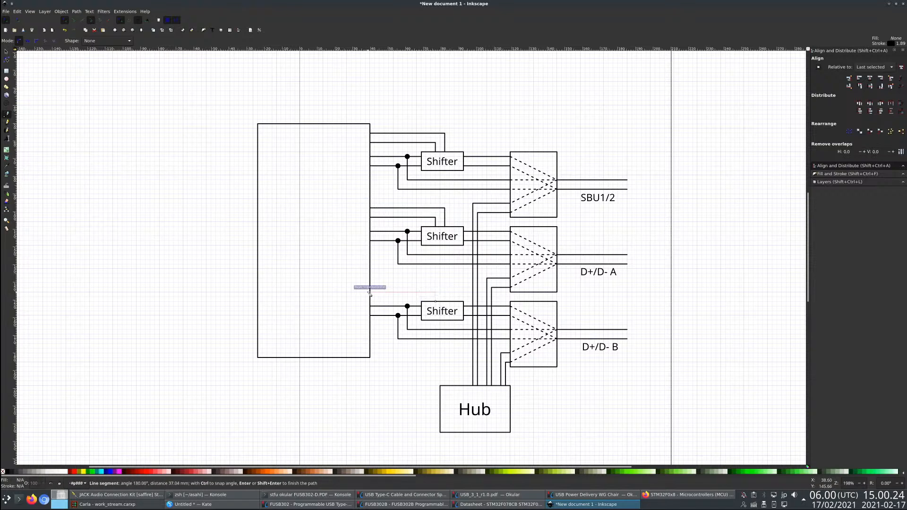
double_click(370, 292)
click(445, 302)
click(445, 283)
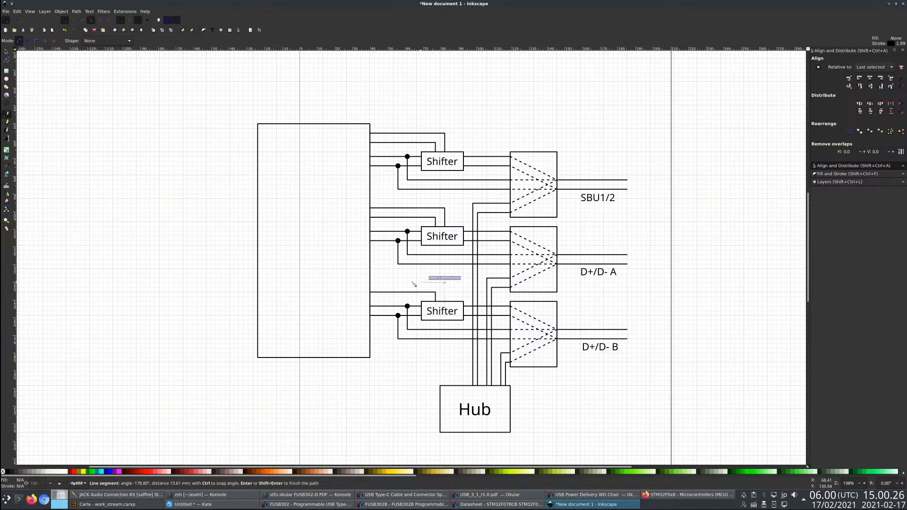
double_click(370, 283)
- Draw two right-angled lines connecting the Hub's upper edge to the lower part of the large rectangle's right edge
click(464, 385)
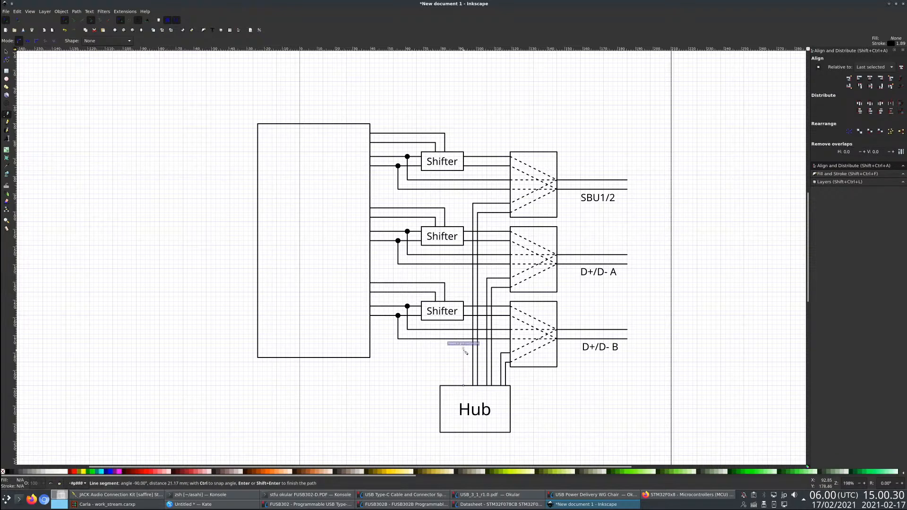
click(463, 349)
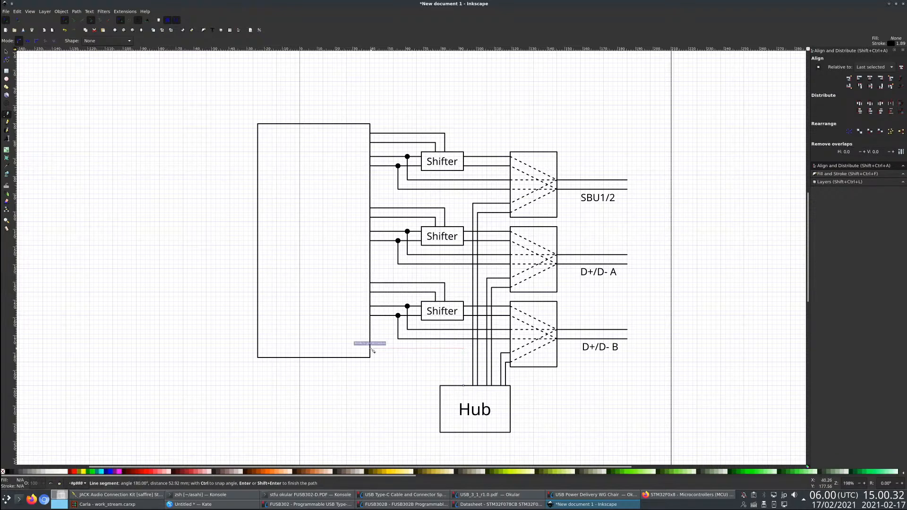
double_click(371, 349)
click(370, 354)
click(459, 353)
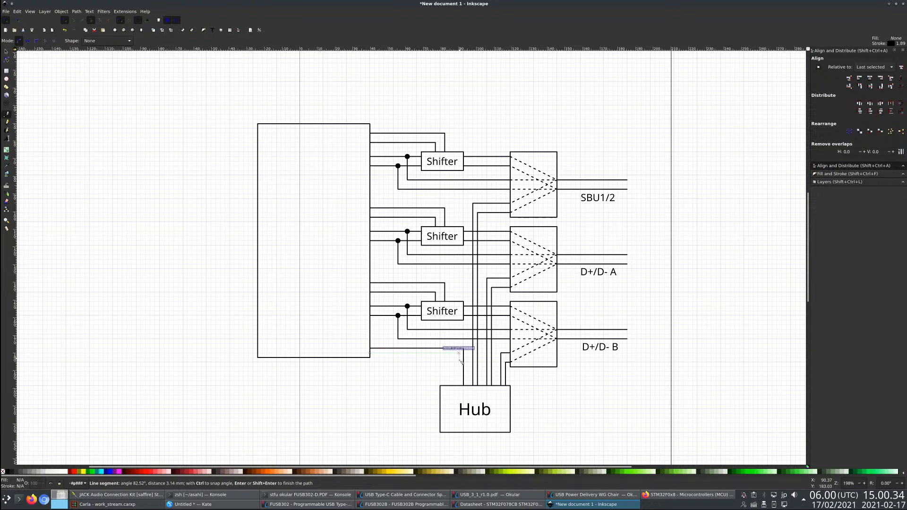
double_click(458, 386)
- Extend both bypass lines under each of the three shifters to the large rectangle's right edge with straight segments
scroll(424, 408, down, 2)
scroll(399, 338, up, 2)
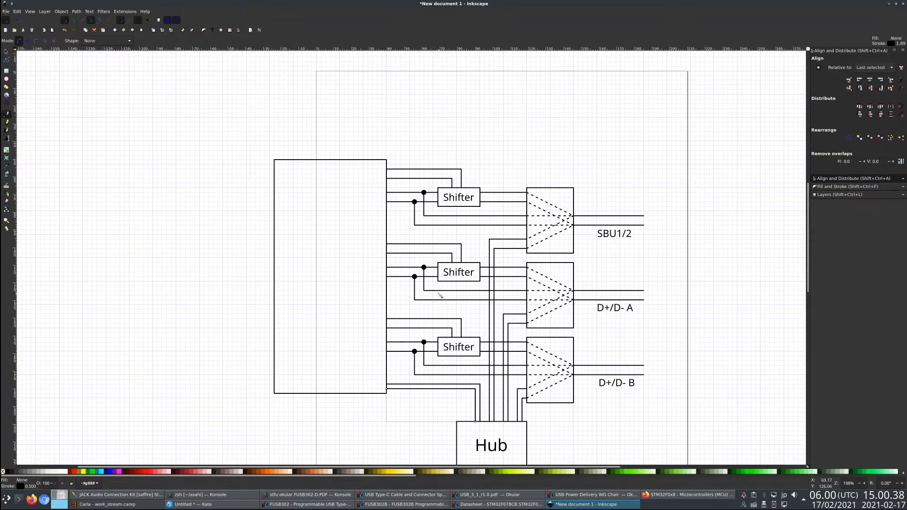
scroll(434, 296, up, 1)
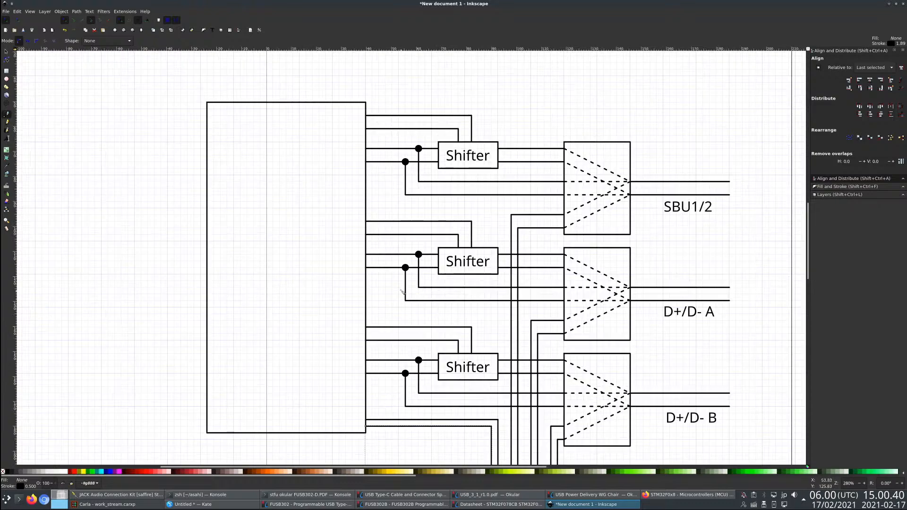
click(387, 291)
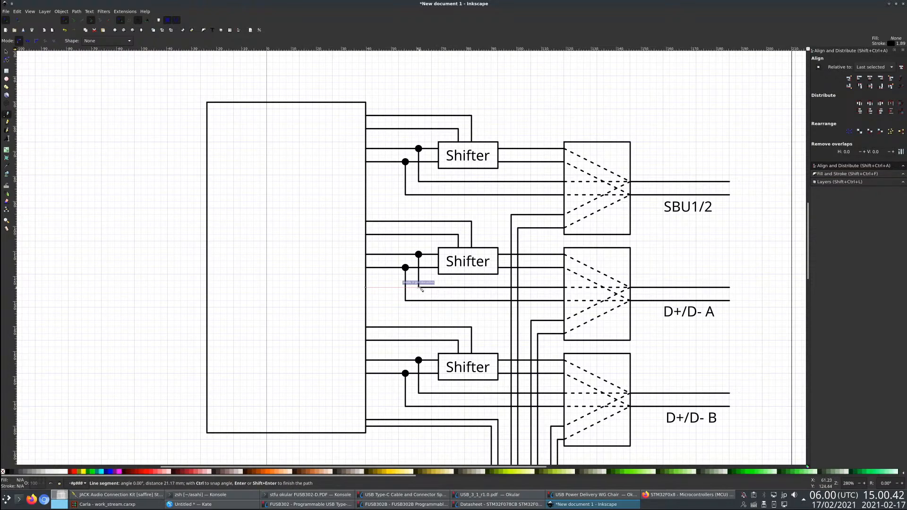
click(406, 301)
double_click(366, 301)
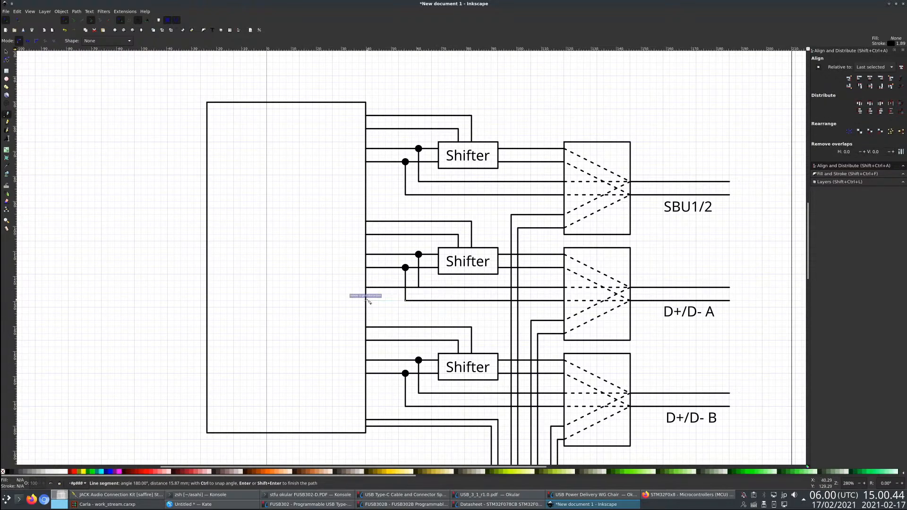
click(366, 195)
double_click(405, 194)
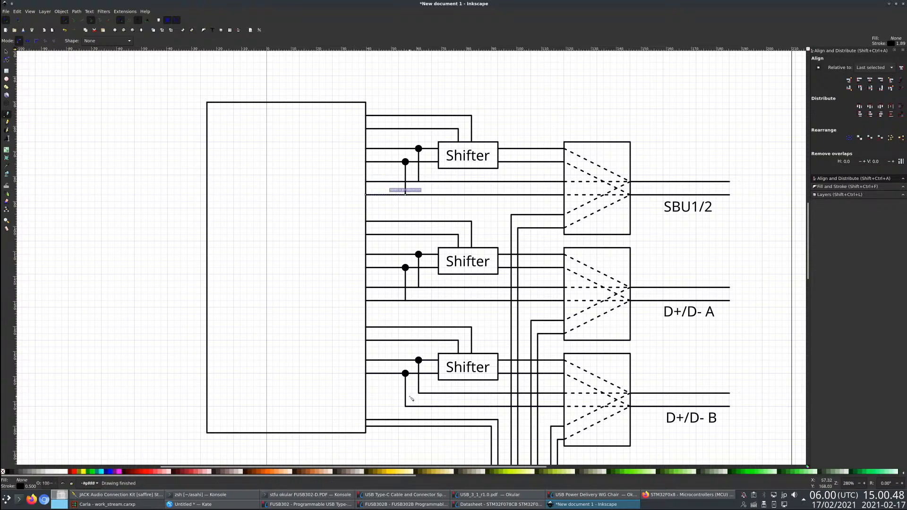
click(366, 406)
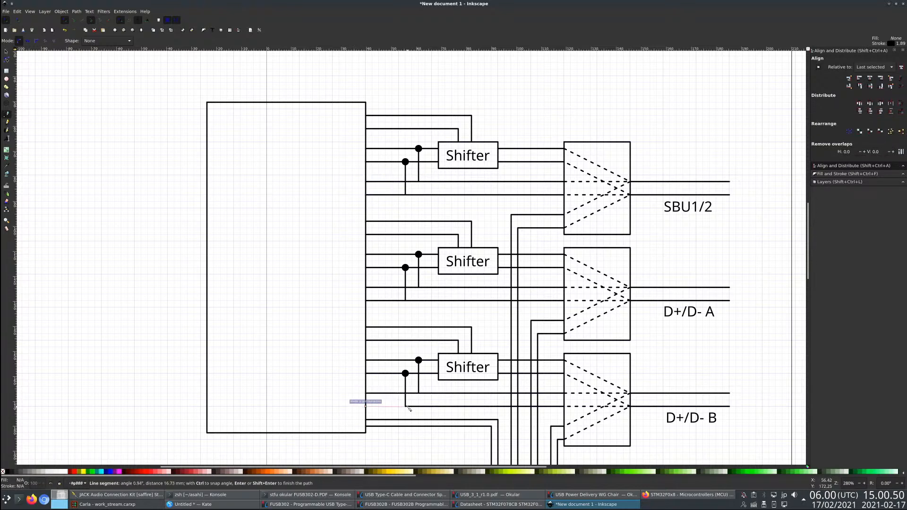
double_click(406, 406)
- Copy a junction dot onto the six points where the vertical branches meet the bypass lines of the three shifters
key(s)
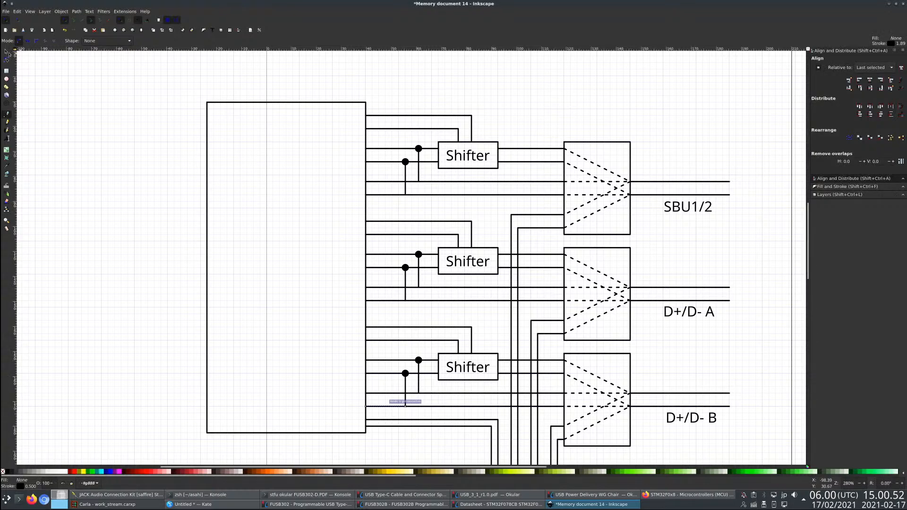
click(406, 161)
key(ctrl+v)
drag(427, 196, 415, 389)
key(ctrl+v)
key(ctrl+v)
key(ctrl+v)
key(ctrl+v)
key(ctrl+v)
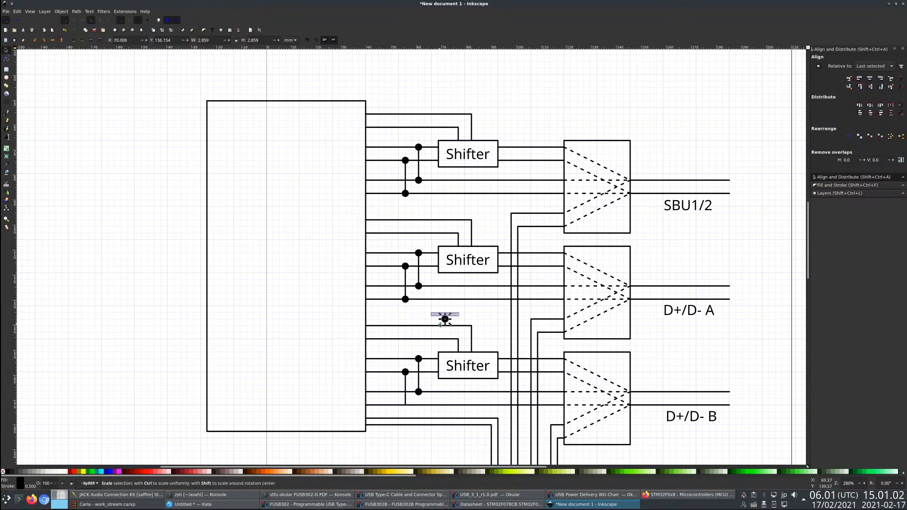
drag(440, 325, 400, 411)
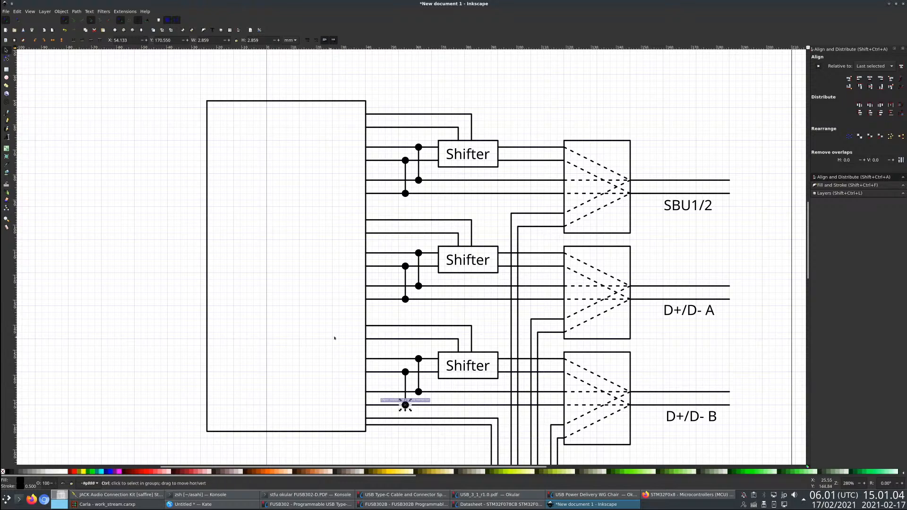
- Duplicate the SBU1/2 label into the upper right part of the large rectangle
scroll(334, 339, down, 2)
scroll(412, 343, up, 2)
click(599, 181)
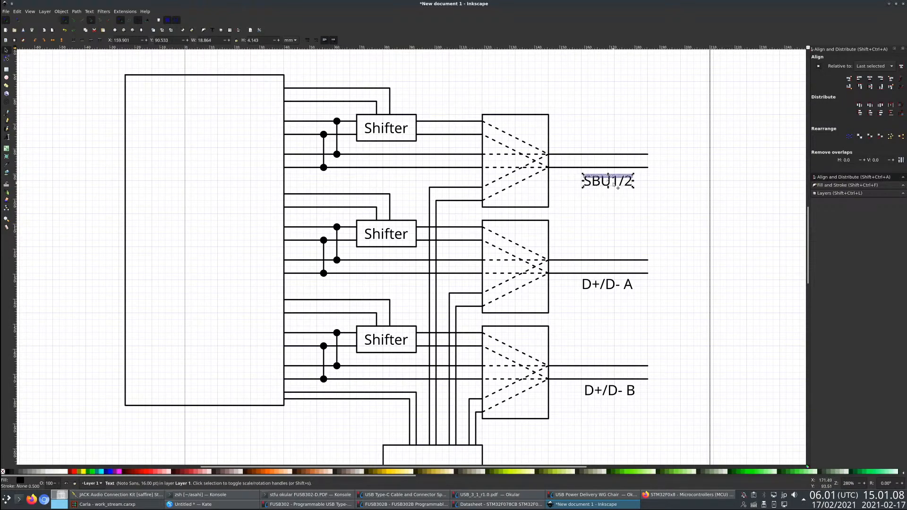
key(ctrl+c)
key(ctrl+v)
- Change the copied label's text to GPOs and place it inside the large rectangle beside the top two lines
click(7, 137)
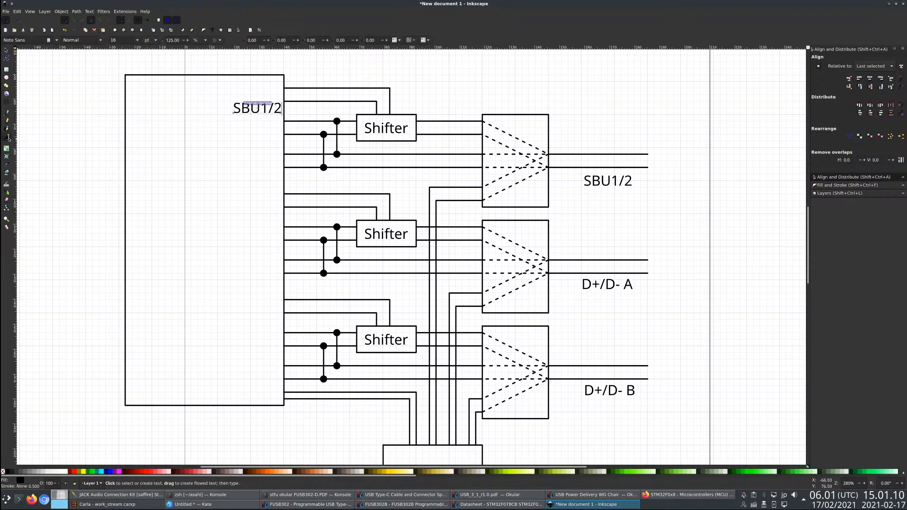
key(ctrl+a)
text(GIO)
key(BackSpace)
key(BackSpace)
text(P)
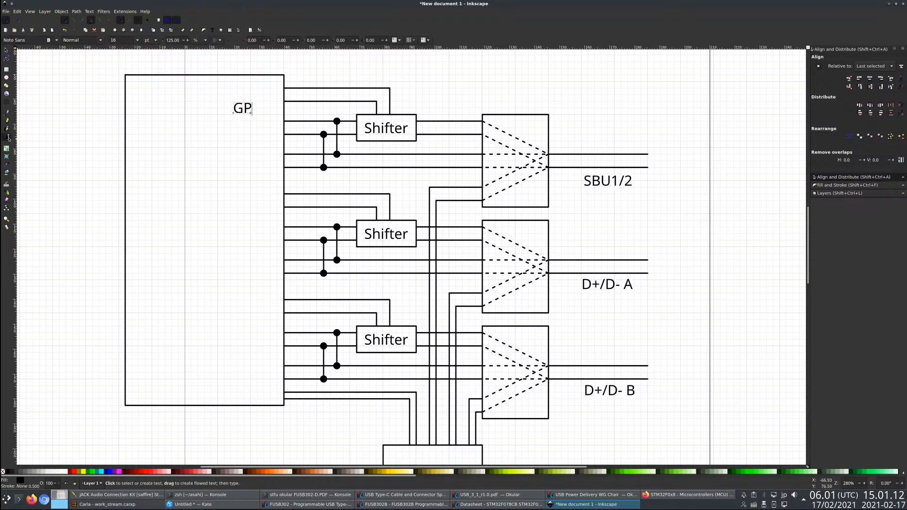
text(Os)
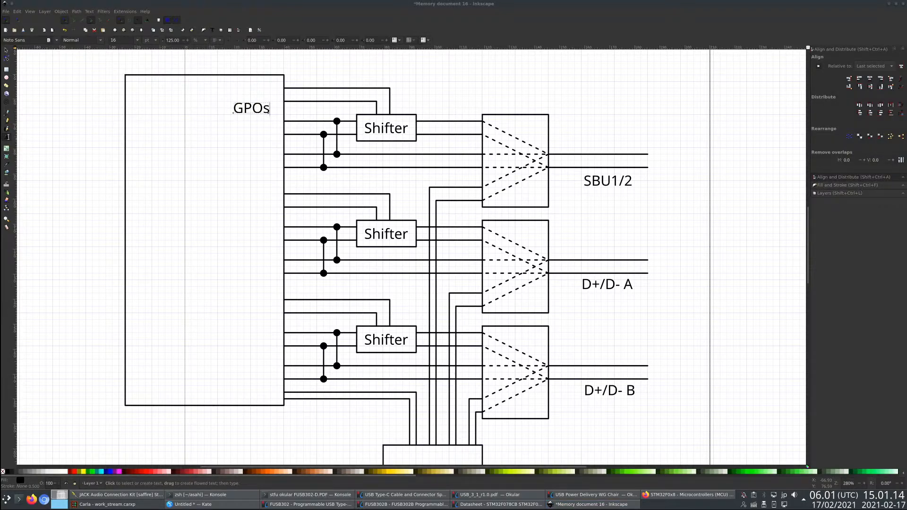
key(F1)
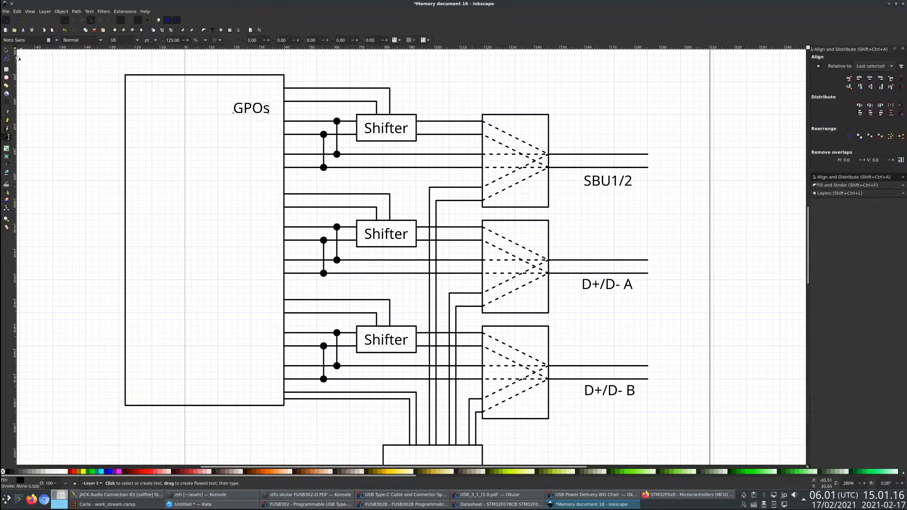
drag(247, 113, 255, 100)
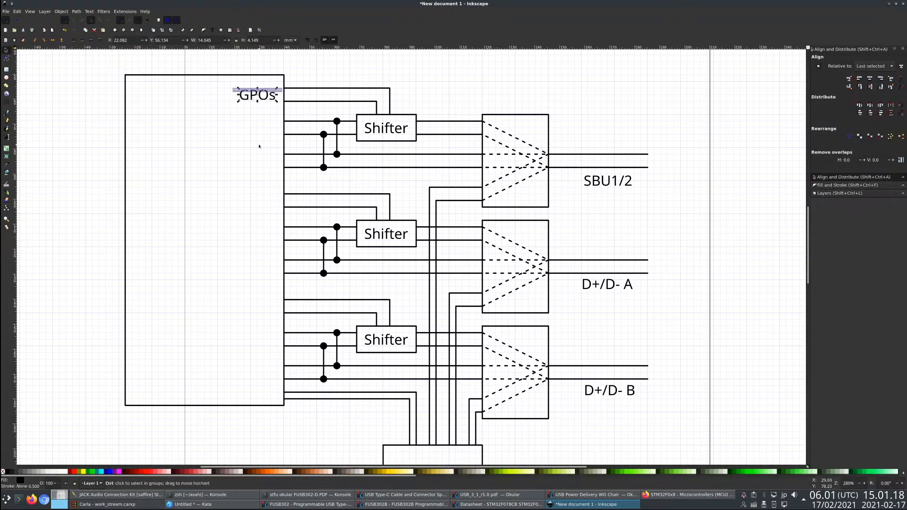
- Duplicate the GPOs label below itself, beside the top shifter's input lines, and change the copy's text to UART1
key(ctrl+c)
key(ctrl+v)
key(F8)
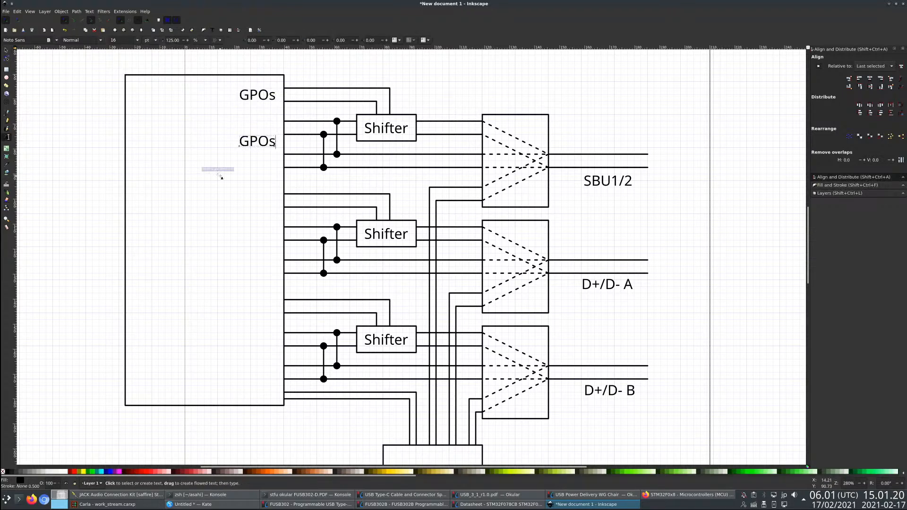
key(ctrl+a)
text(UART1)
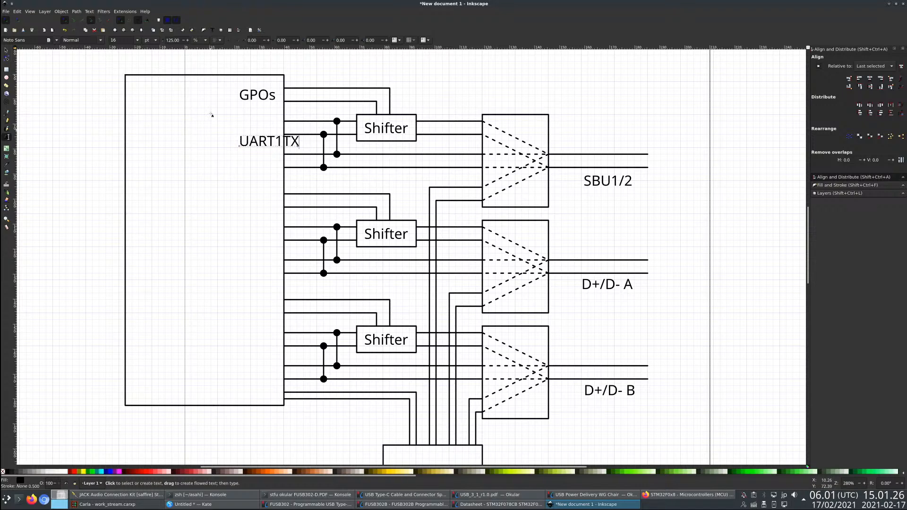
- Place the UART1TX label beside the top shifter's first input line and add a copy reading UART1RX beside the second
click(6, 50)
drag(258, 143, 232, 123)
key(ctrl+v)
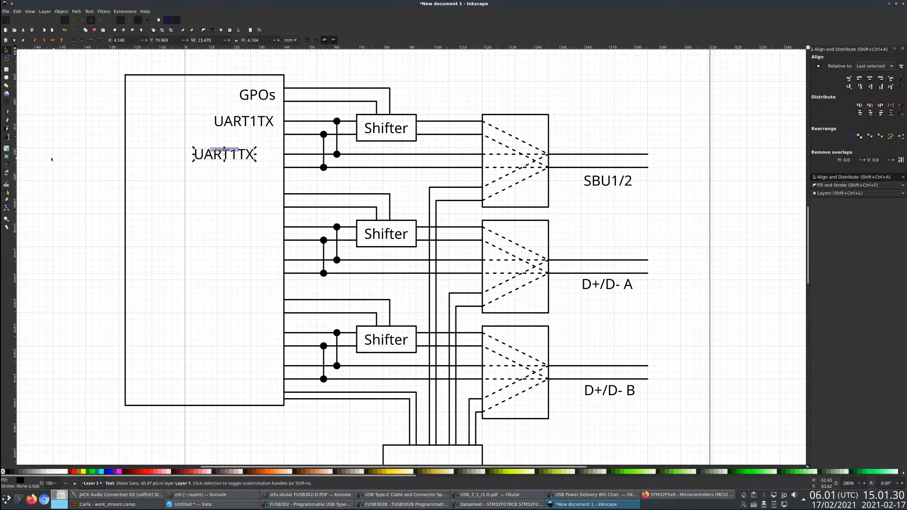
click(7, 138)
key(BackSpace)
key(BackSpace)
text(RX)
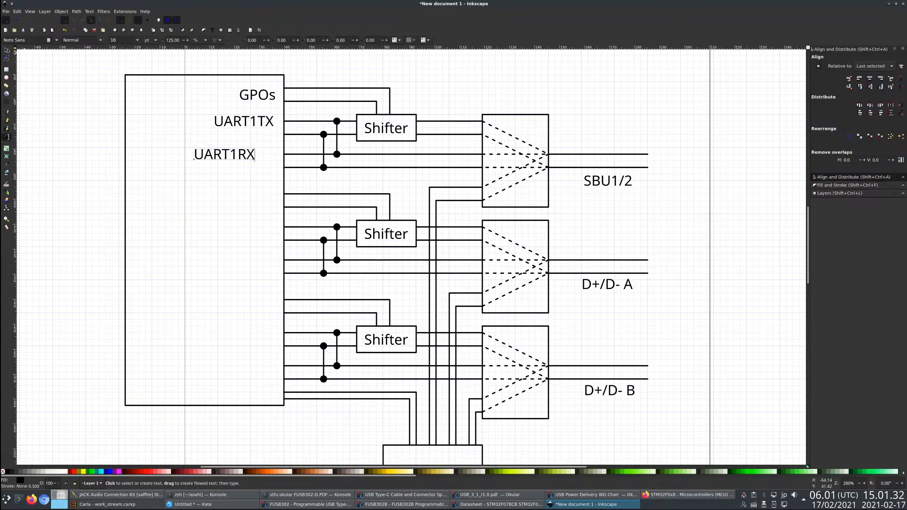
click(7, 50)
drag(213, 158, 235, 139)
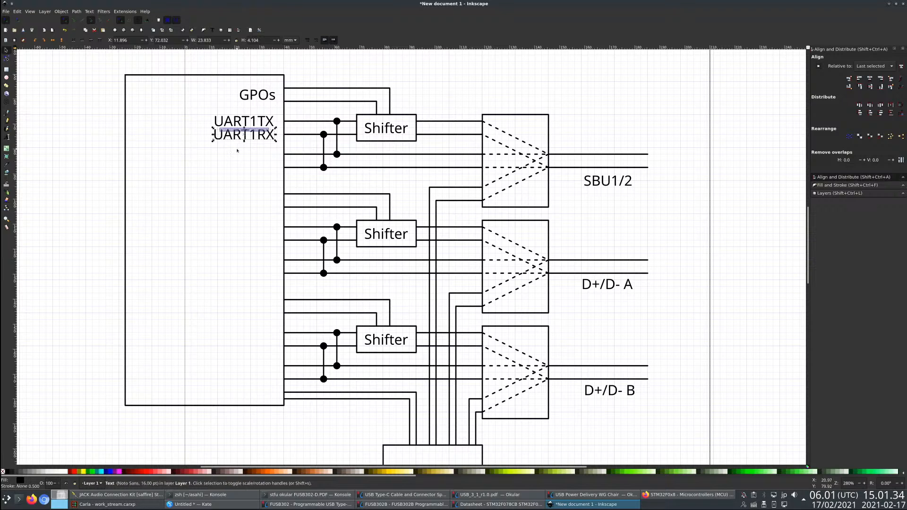
- Duplicate the UART1TX and UART1RX labels beside the top shifter's two bypass lines
click(244, 122)
shift+click(244, 136)
key(ctrl+c)
key(ctrl+v)
mouse_move(251, 170)
mouse_down()
mouse_move(246, 156)
mouse_move(245, 164)
mouse_up()
- Swap the two copied labels' texts so the upper bypass line reads UART1RX and the lower one UART1TX
key(t)
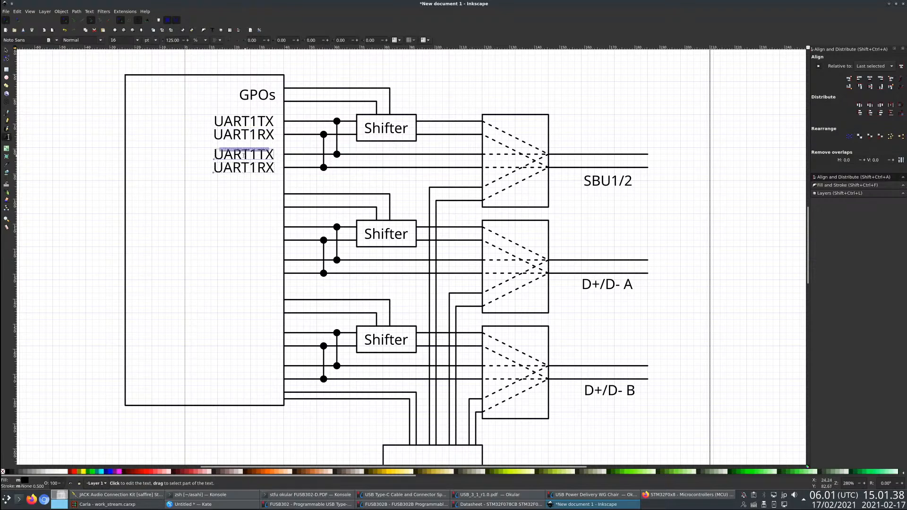
click(244, 155)
key(Right)
text(R)
key(Delete)
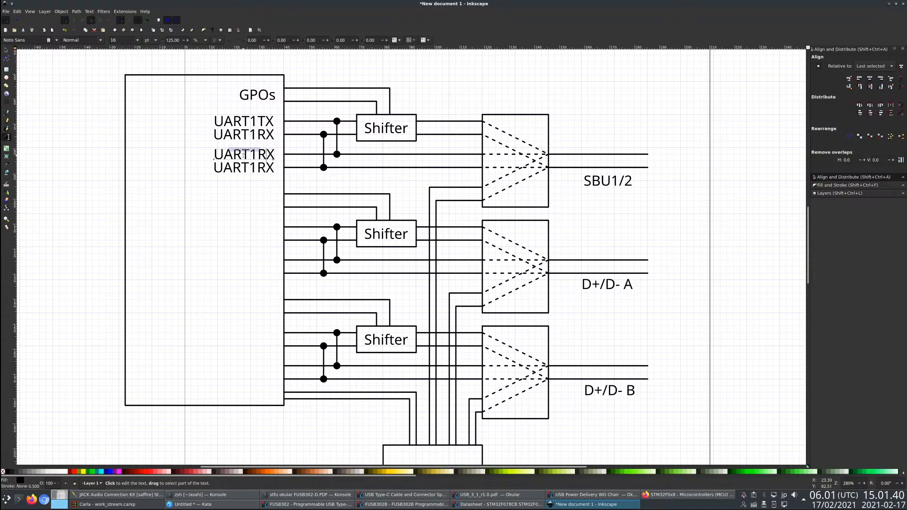
click(260, 165)
text(T)
key(Delete)
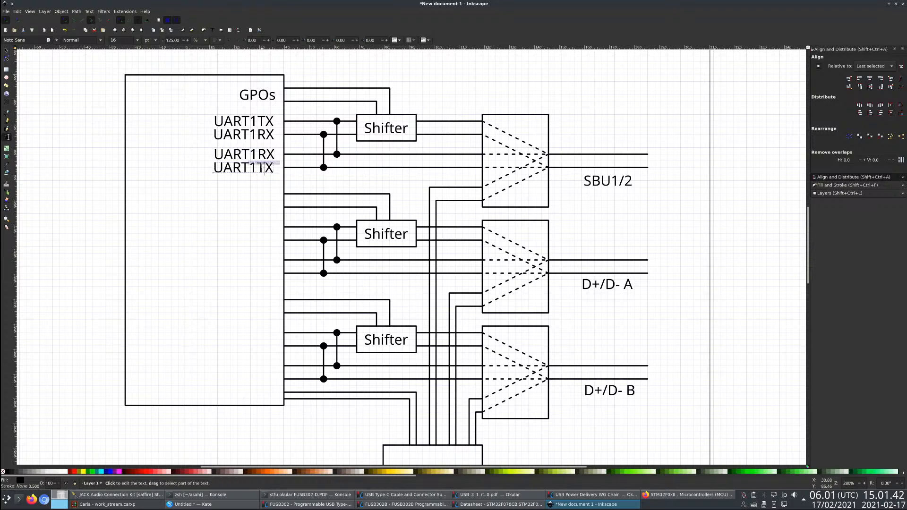
click(6, 50)
click(178, 123)
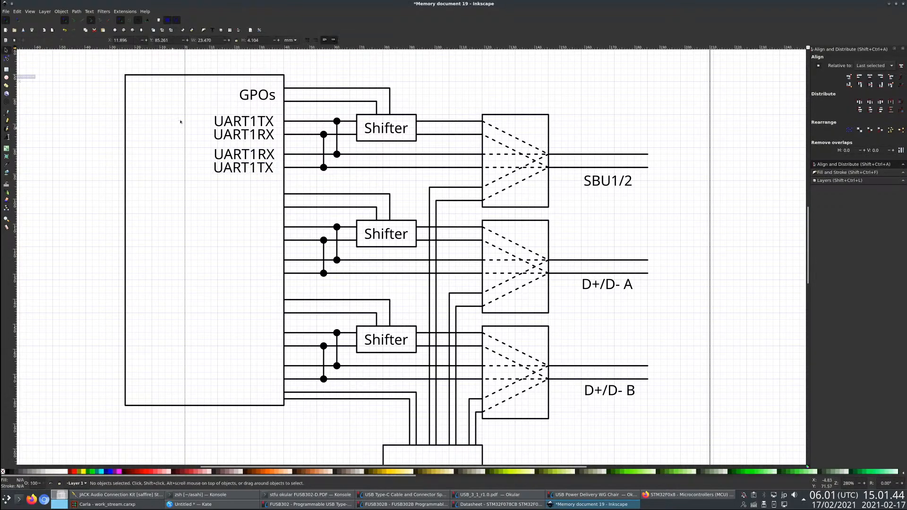
drag(185, 109, 281, 195)
key(ctrl+c)
key(ctrl+v)
drag(240, 231, 246, 246)
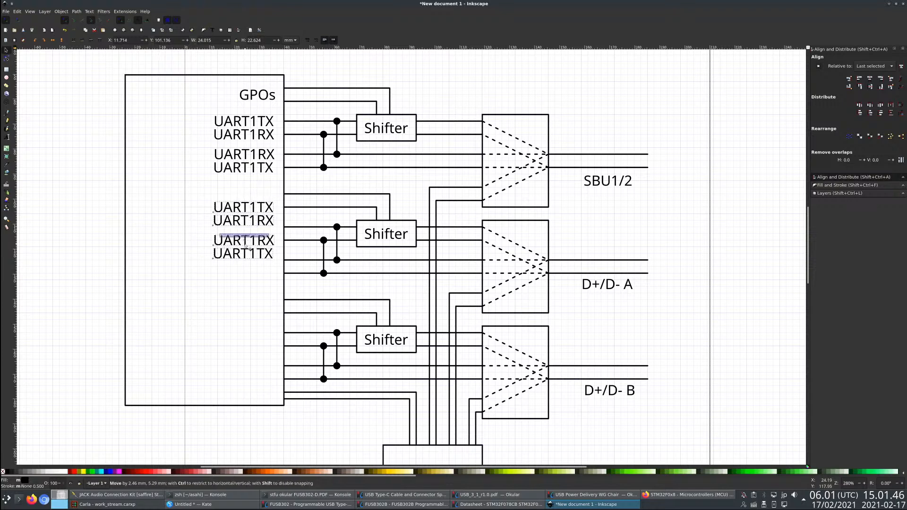
key(Escape)
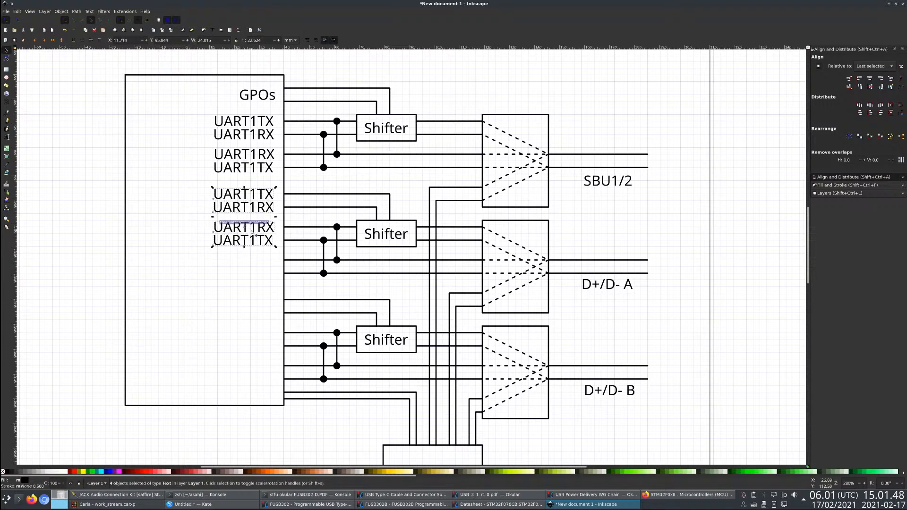
key(Delete)
- Copy the GPOs label and four UART1 labels as a group beside the matching lines of the middle and bottom shifters
drag(192, 83, 284, 185)
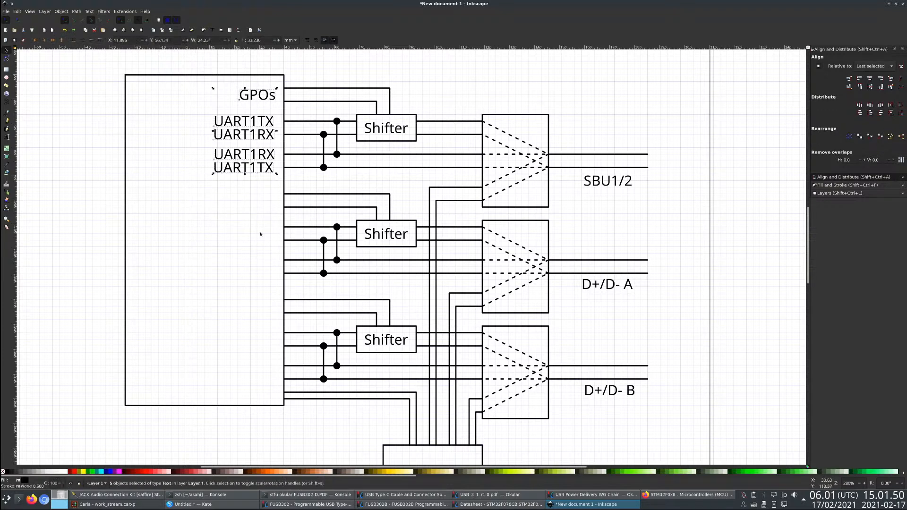
key(ctrl+c)
key(ctrl+v)
drag(260, 234, 244, 352)
click(41, 141)
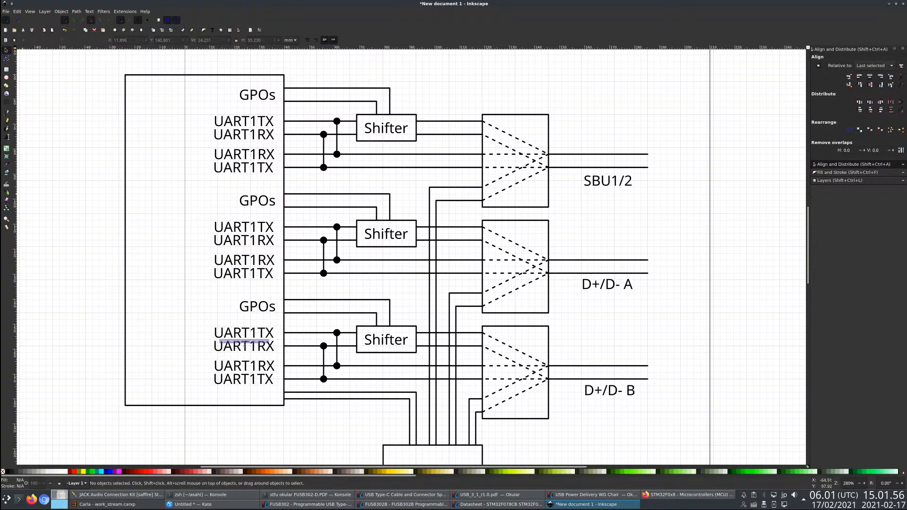
- Renumber the four UART labels beside the middle shifter's lines to UART2, keeping their TX and RX endings
click(6, 137)
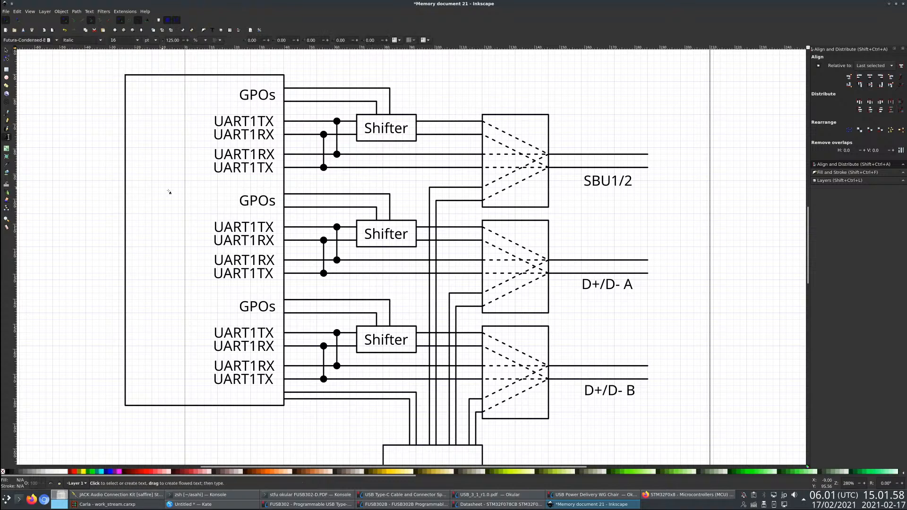
click(254, 227)
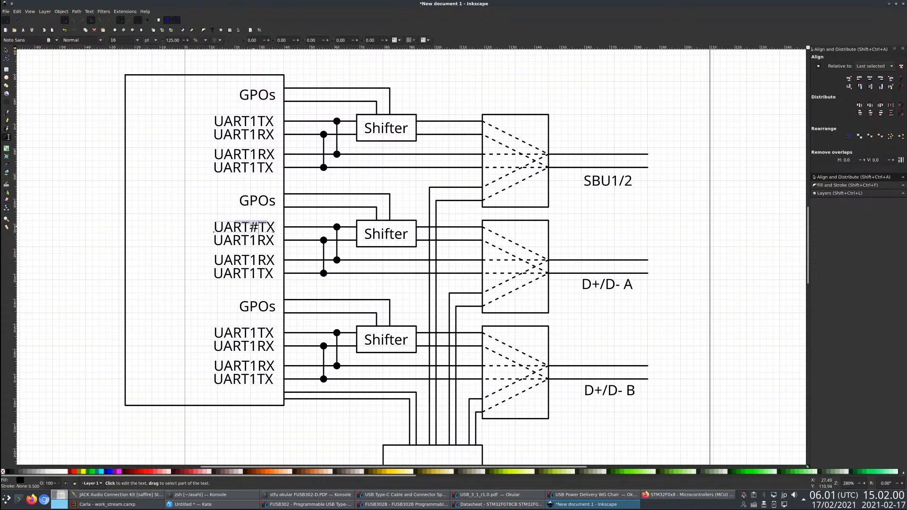
key(BackSpace)
text(2)
key(Down)
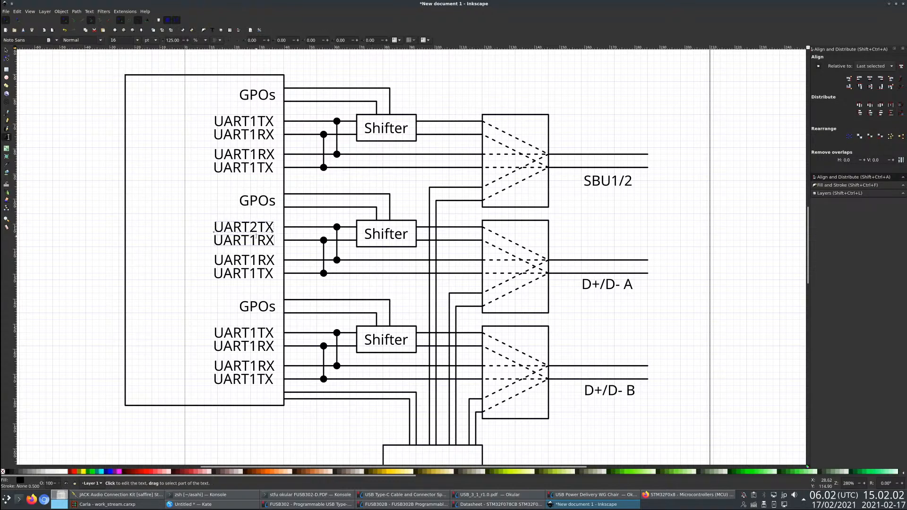
key(Down)
key(BackSpace)
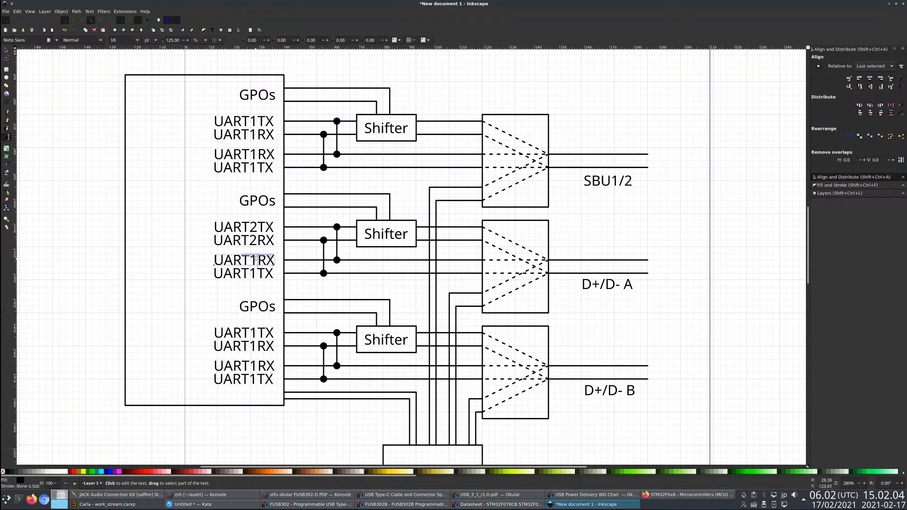
text(2)
key(Down)
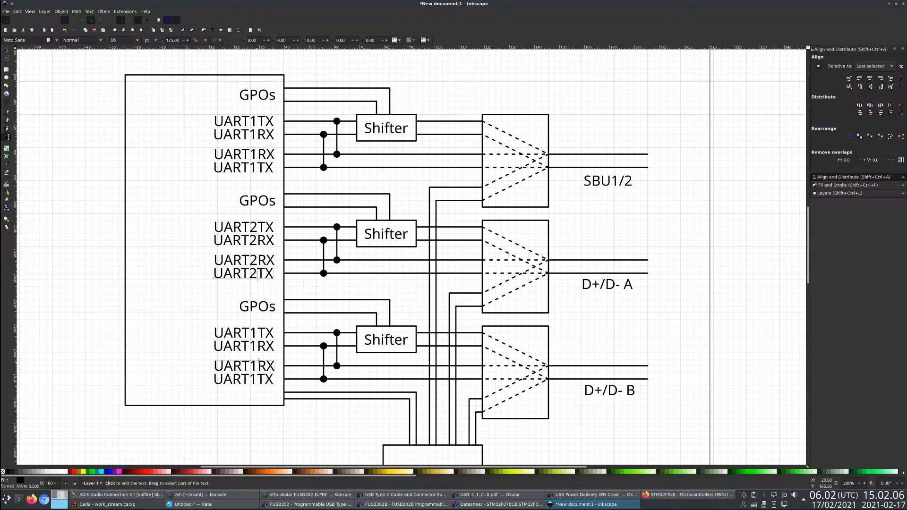
- Renumber the four UART labels beside the bottom shifter's lines to UART2
click(252, 334)
key(BackSpace)
text(2)
click(252, 347)
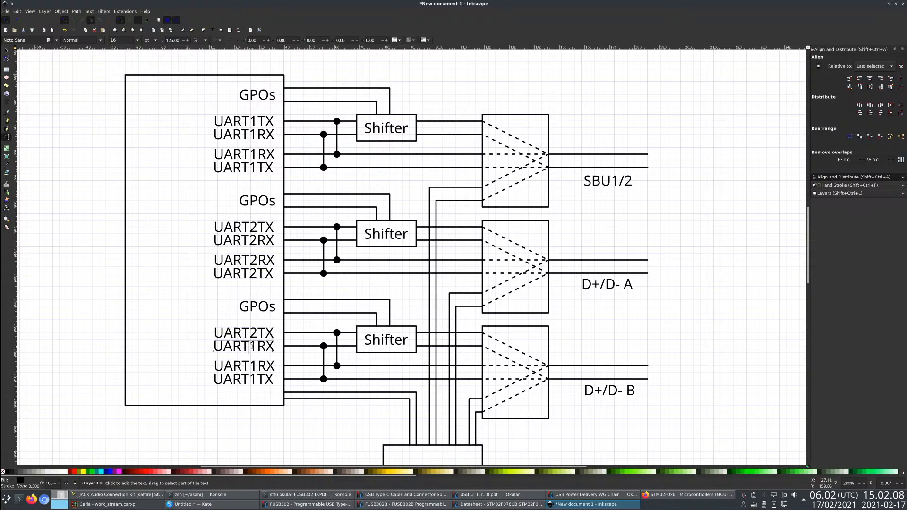
key(BackSpace)
text(2)
click(274, 368)
key(BackSpace)
text(2)
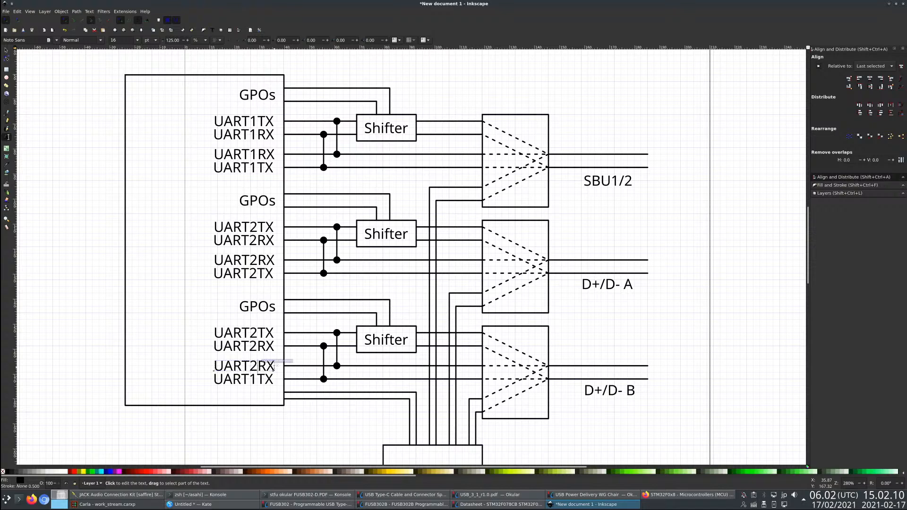
click(255, 377)
key(BackSpace)
text(2)
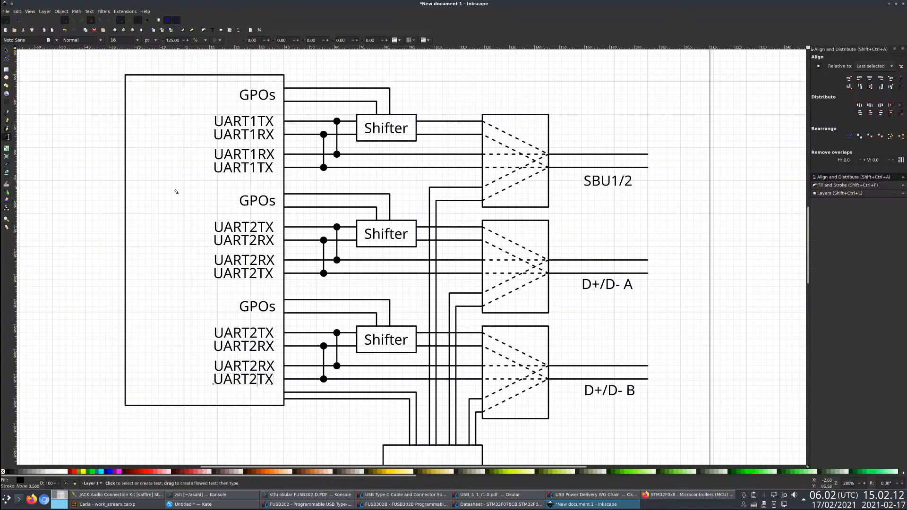
click(159, 206)
key(F1)
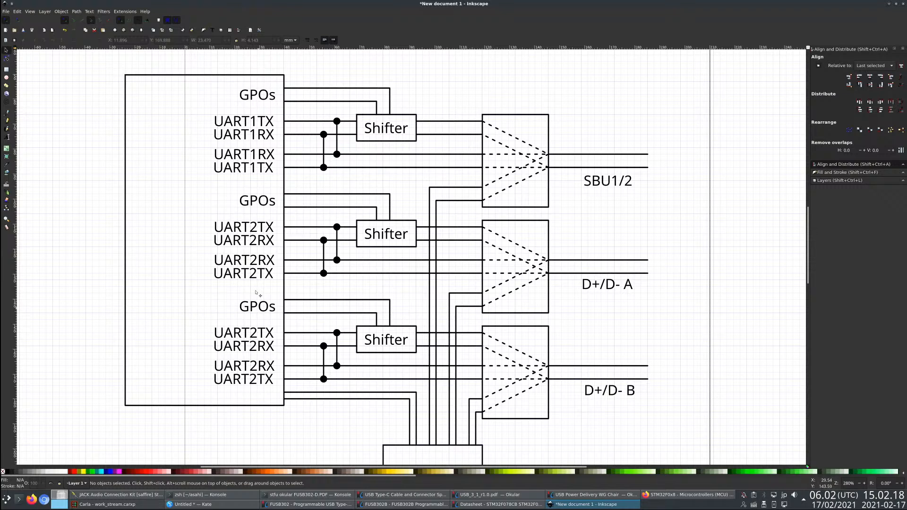
- Renumber the four UART labels beside the bottom shifter's lines to UART3, keeping their TX and RX endings
click(260, 335)
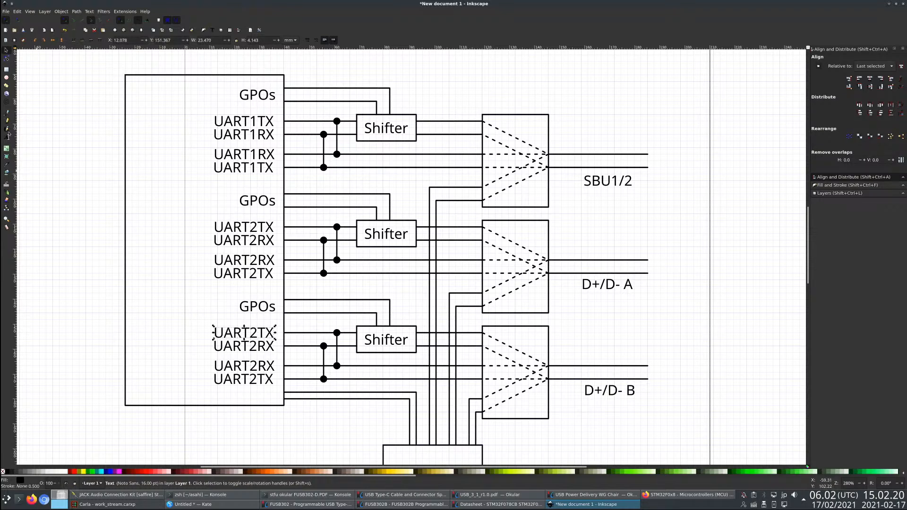
key(F8)
key(Left)
key(Left)
key(BackSpace)
text(3)
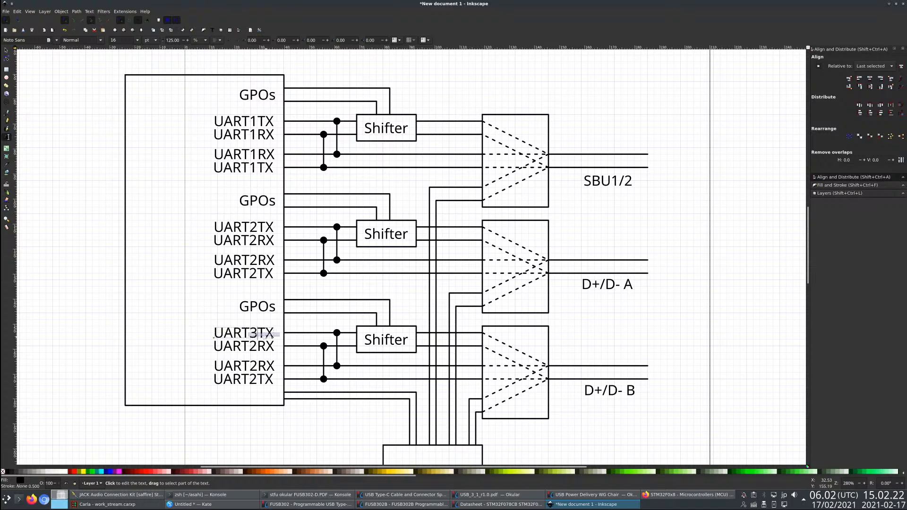
click(257, 347)
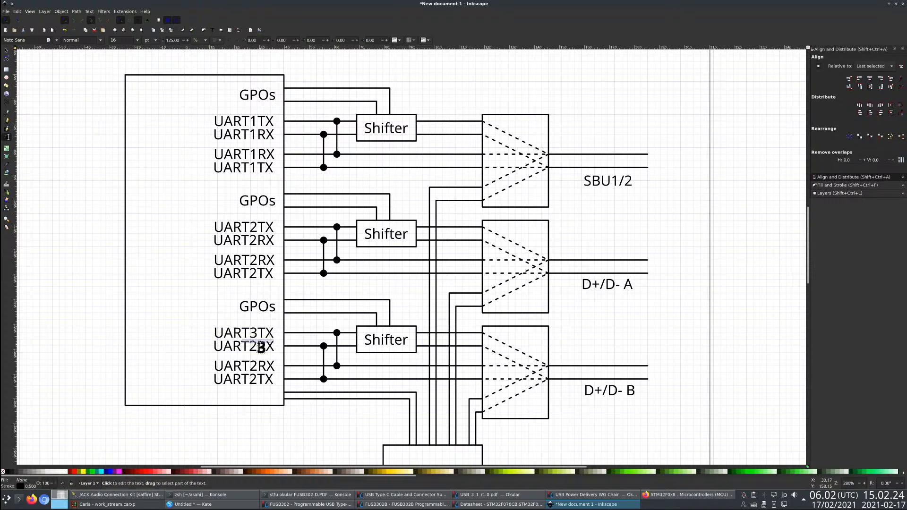
key(BackSpace)
text(3)
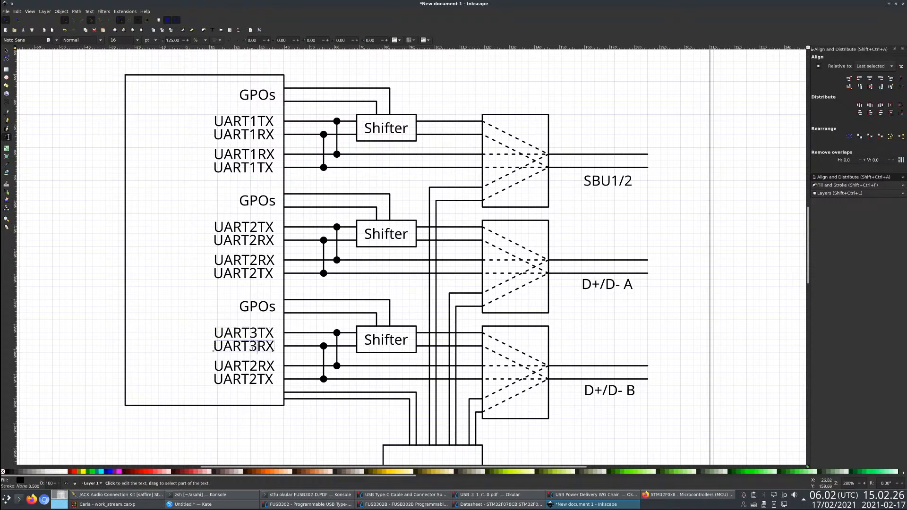
click(255, 366)
key(BackSpace)
text(3)
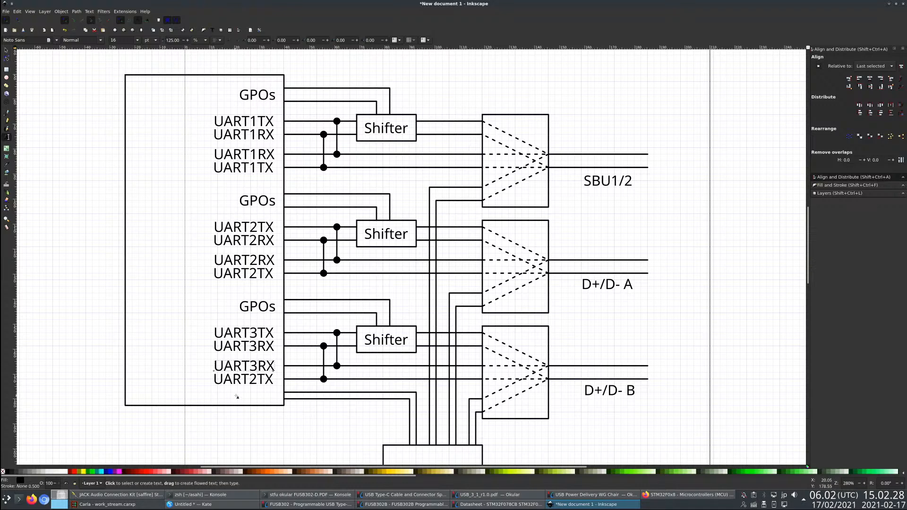
click(257, 380)
- Duplicate the large controller rectangle and place the copy against the outer ends of the SBU1/2, D+/D- A and D+/D- B lines
scroll(364, 200, down, 1)
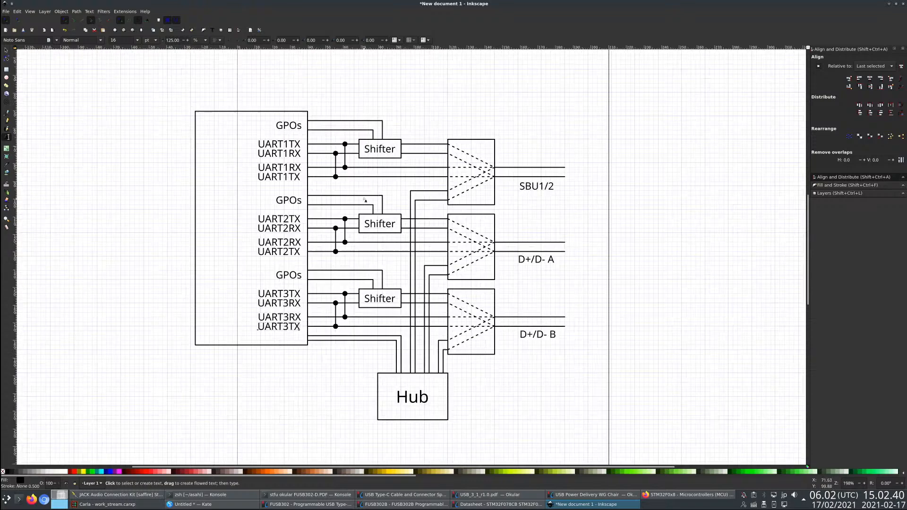
scroll(387, 296, up, 1)
scroll(409, 271, down, 1)
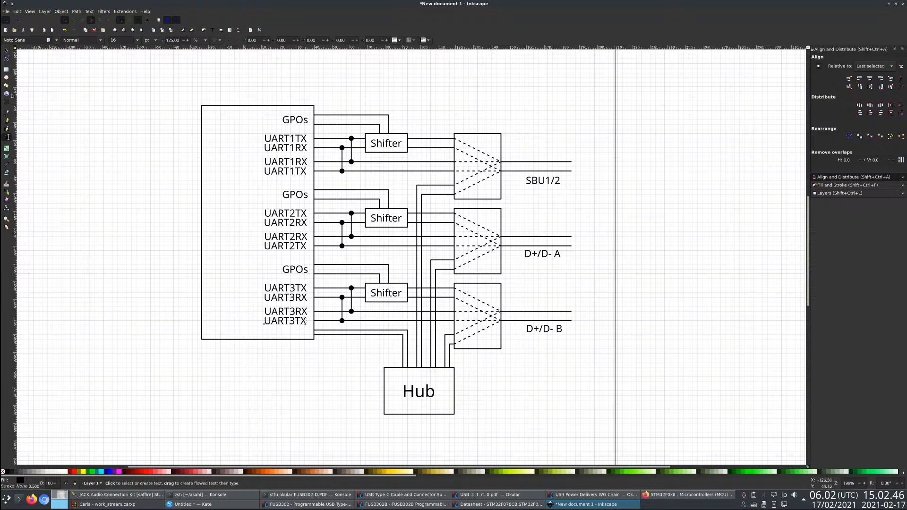
key(r)
scroll(290, 277, down, 1)
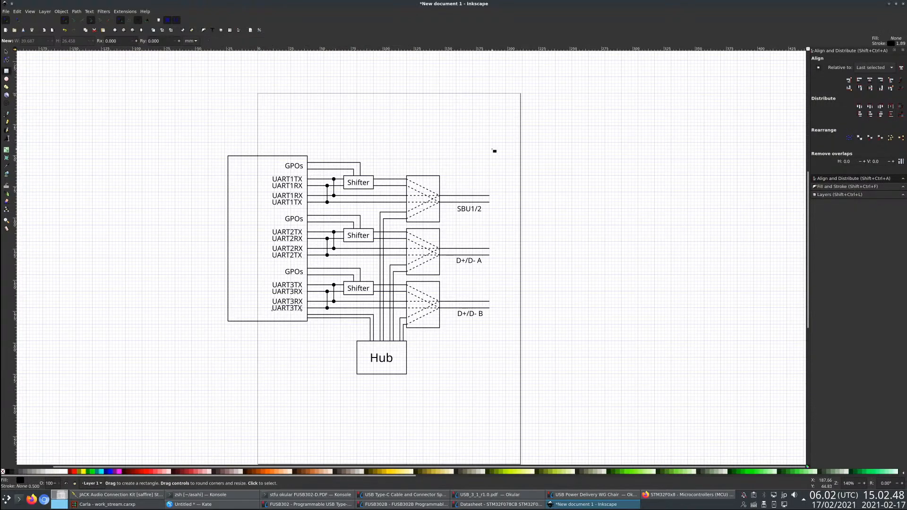
click(6, 51)
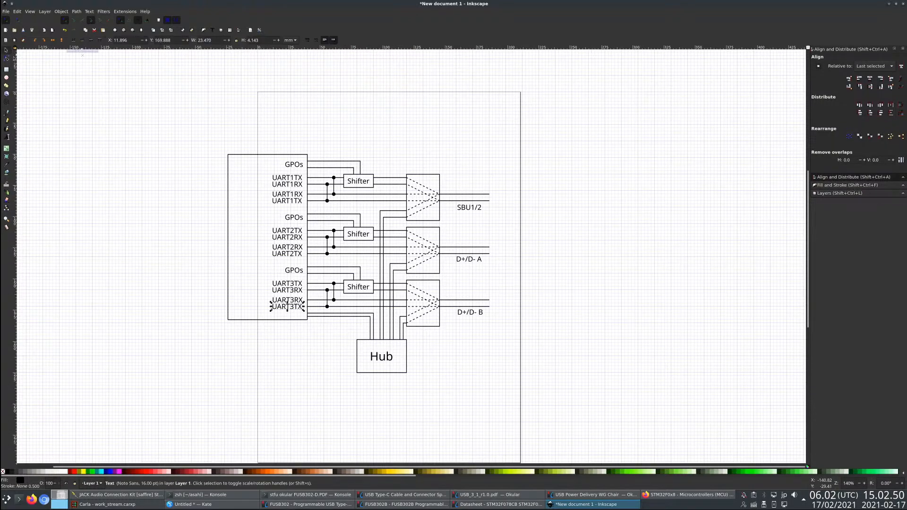
click(264, 155)
key(ctrl+c)
key(ctrl+v)
drag(449, 173, 484, 284)
click(667, 254)
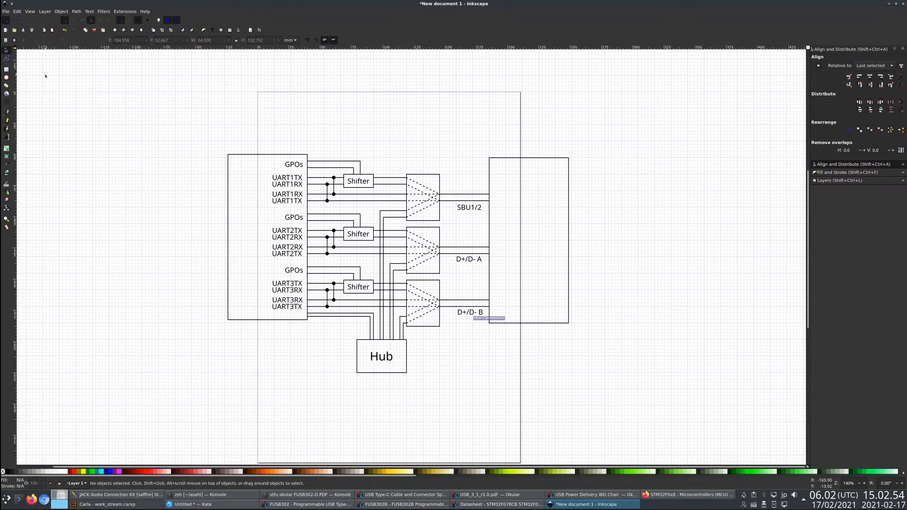
- Add the text label Type C inside the copied rectangle
click(7, 137)
click(529, 254)
text(TypeC)
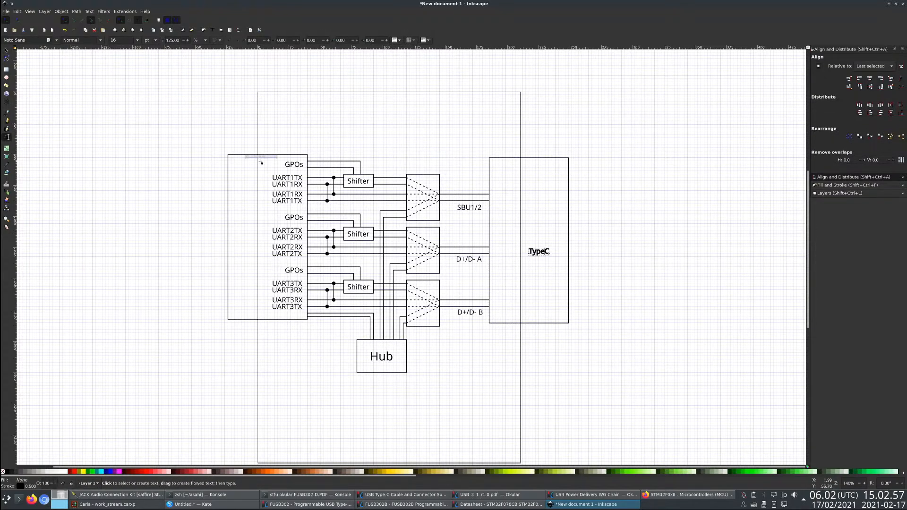
key(Left)
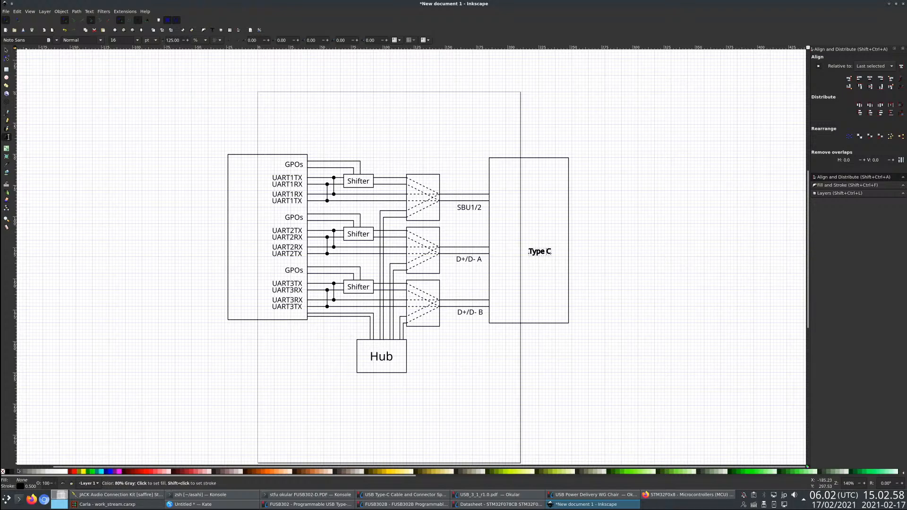
- Give the Type C label a black fill without outline and enlarge it to about 53 mm wide inside its rectangle
key(ctrl+s)
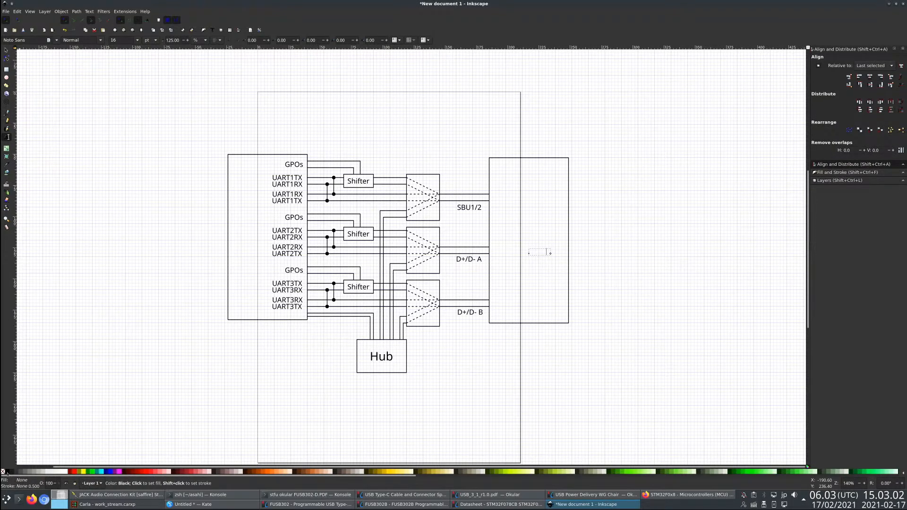
key(F1)
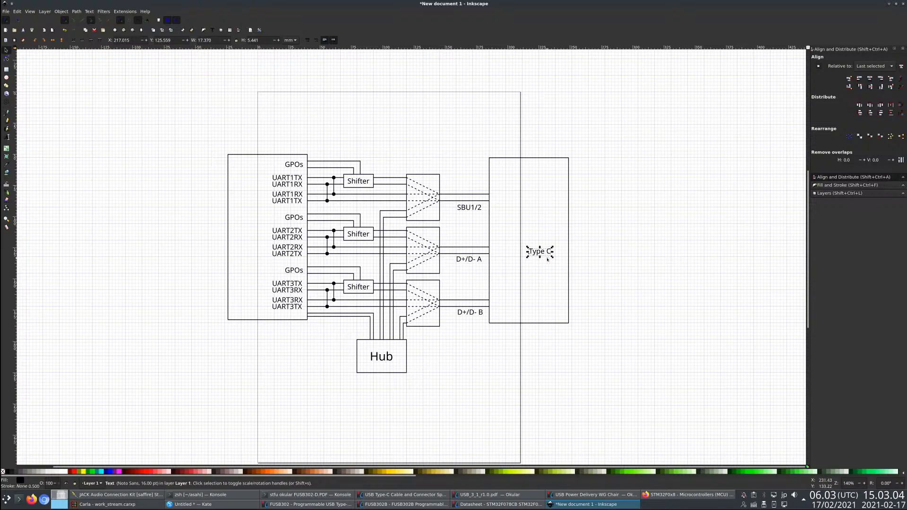
drag(552, 257, 535, 247)
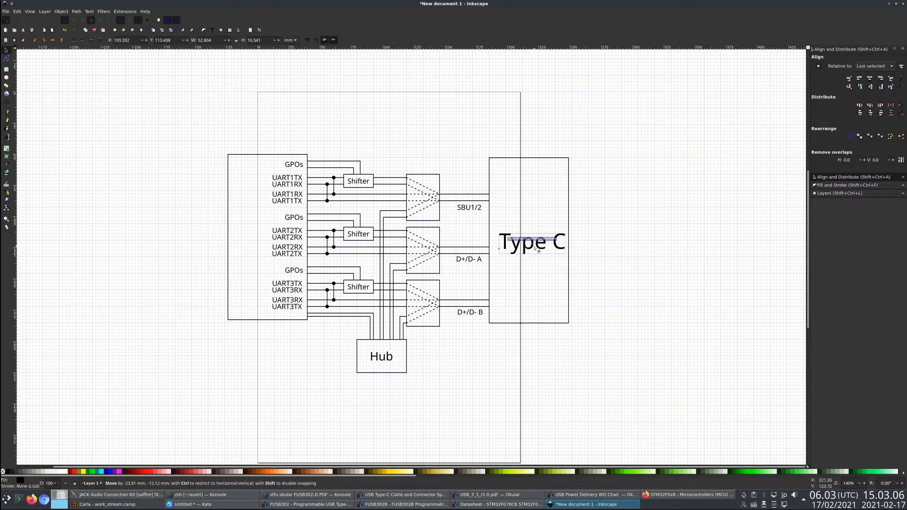
- Change the document page to A2 size in landscape orientation, keeping the page border shown
click(5, 12)
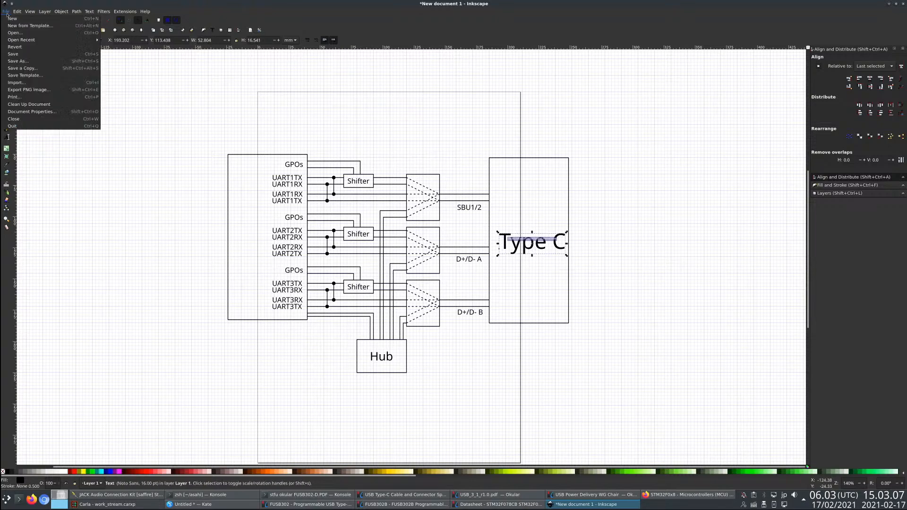
click(71, 112)
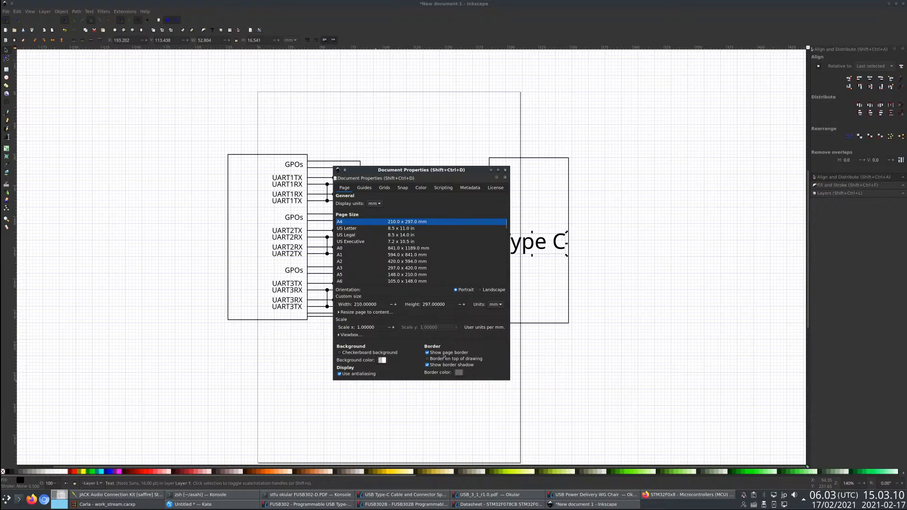
click(445, 355)
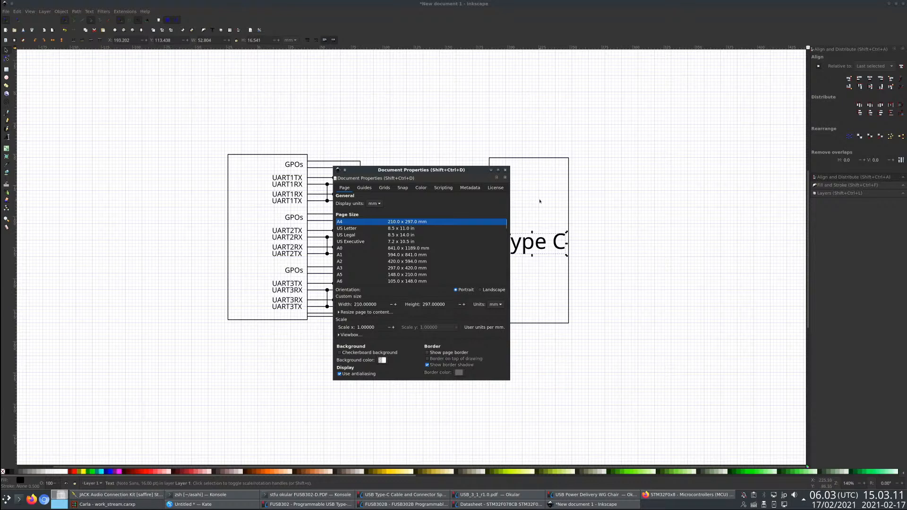
click(480, 290)
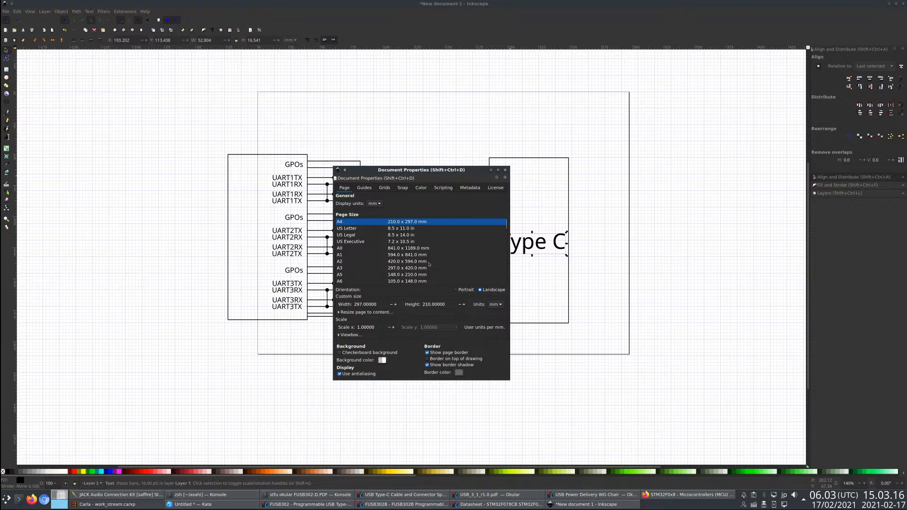
click(429, 263)
click(506, 170)
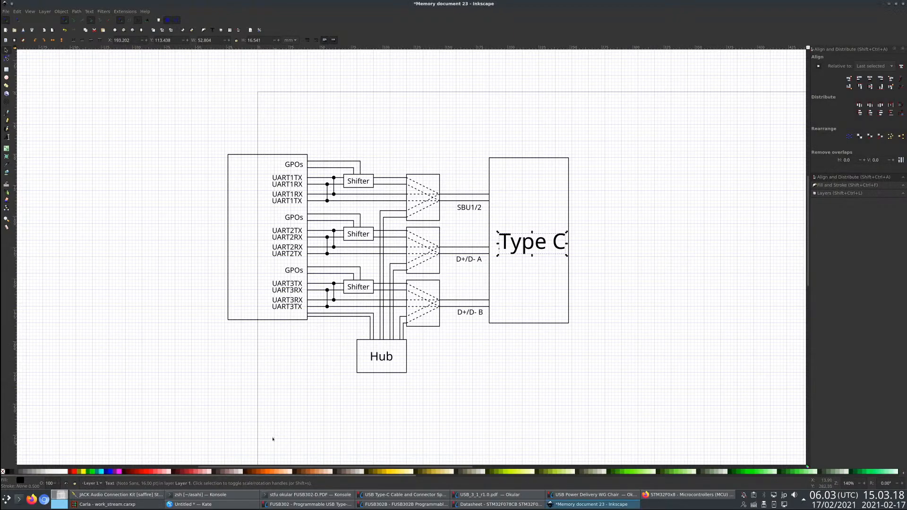
- Select the entire block diagram and move it inside the page border
scroll(163, 331, down, 1)
key(ctrl+a)
drag(266, 313, 399, 353)
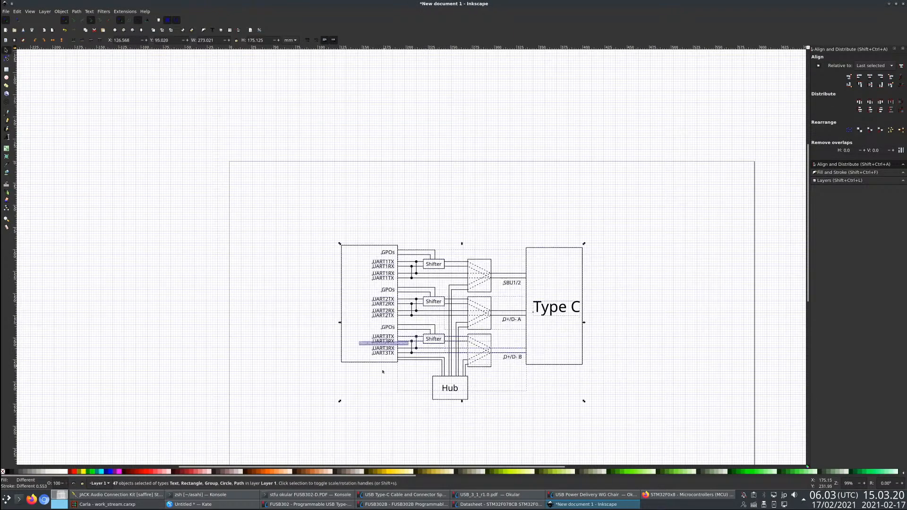
scroll(562, 416, up, 2)
click(476, 454)
scroll(476, 455, down, 1)
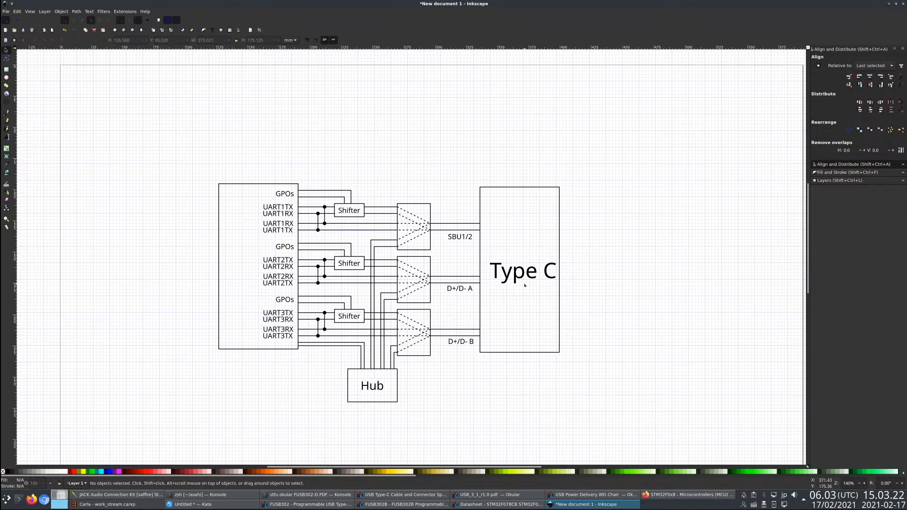
- Move the Type C label out of its rectangle and place the SBU1/2, D+/D- A and D+/D- B labels inside, at their line ends
drag(523, 285, 515, 274)
click(625, 311)
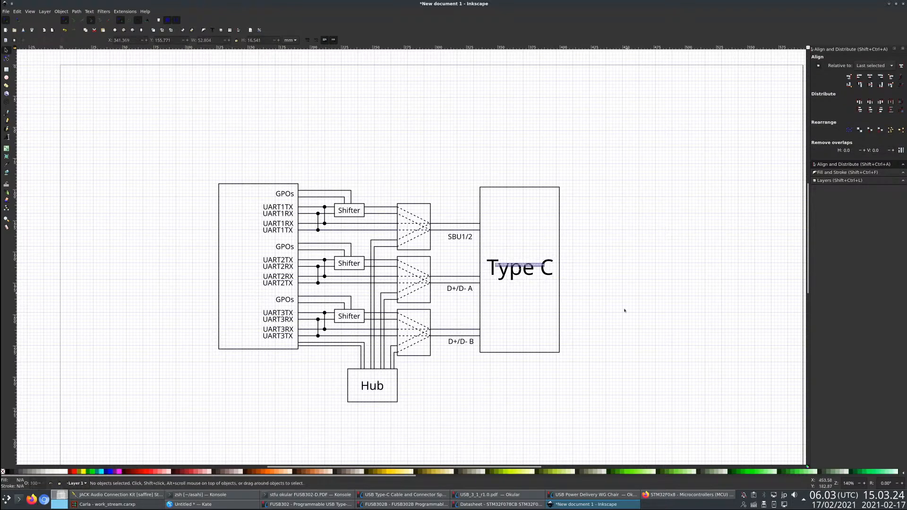
drag(464, 344, 501, 335)
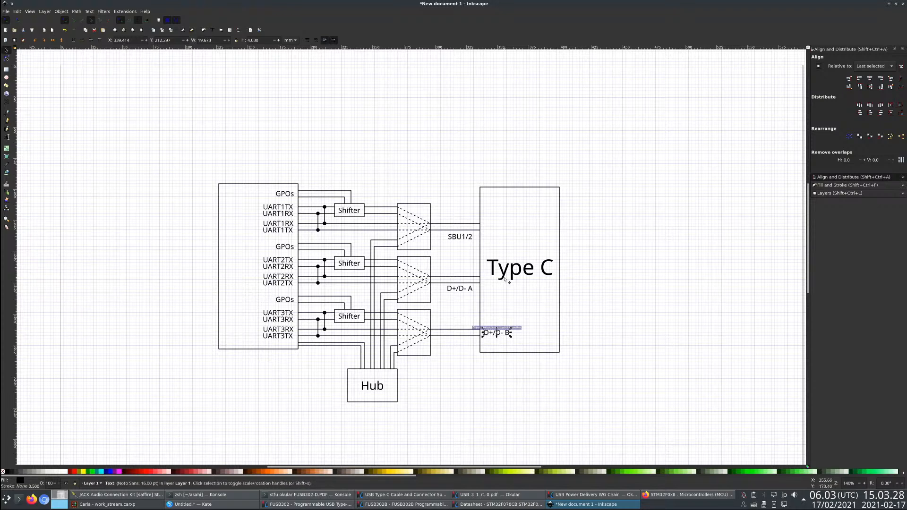
drag(509, 281, 651, 273)
click(462, 292)
drag(462, 293, 499, 284)
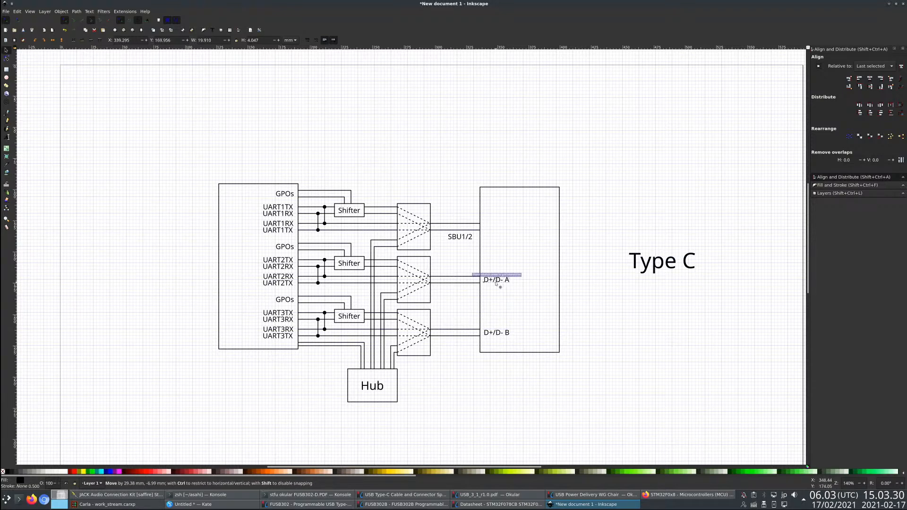
drag(464, 238, 500, 229)
- Rotate the Type C label 90 degrees to read upward and place it inside the connector rectangle, beside the signal labels
drag(671, 264, 555, 238)
mouse_move(543, 287)
mouse_down()
mouse_move(545, 268)
mouse_move(543, 284)
mouse_up()
click(642, 286)
scroll(574, 360, down, 1)
scroll(574, 360, up, 1)
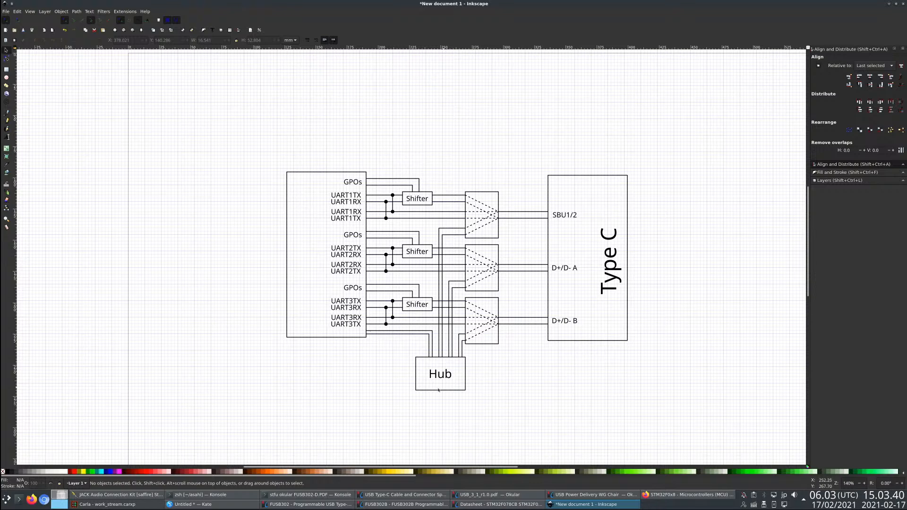
drag(684, 354, 536, 136)
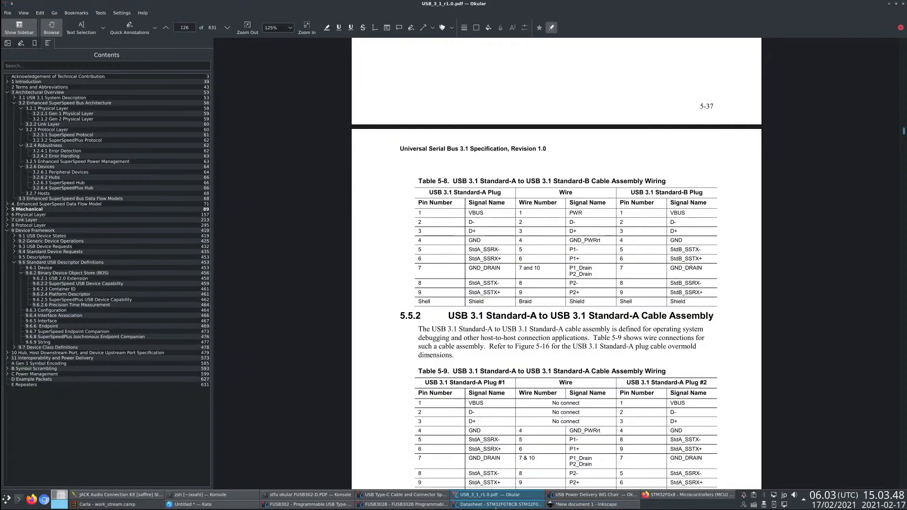
- Switch to the STM32F078 datasheet in Okular and check the port A alternate functions and the SPI and USART sections
click(500, 505)
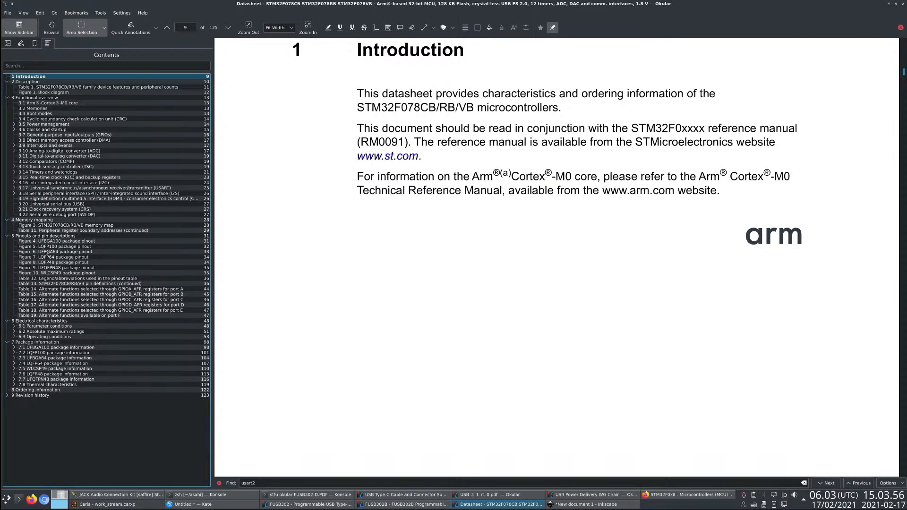
click(62, 241)
click(104, 289)
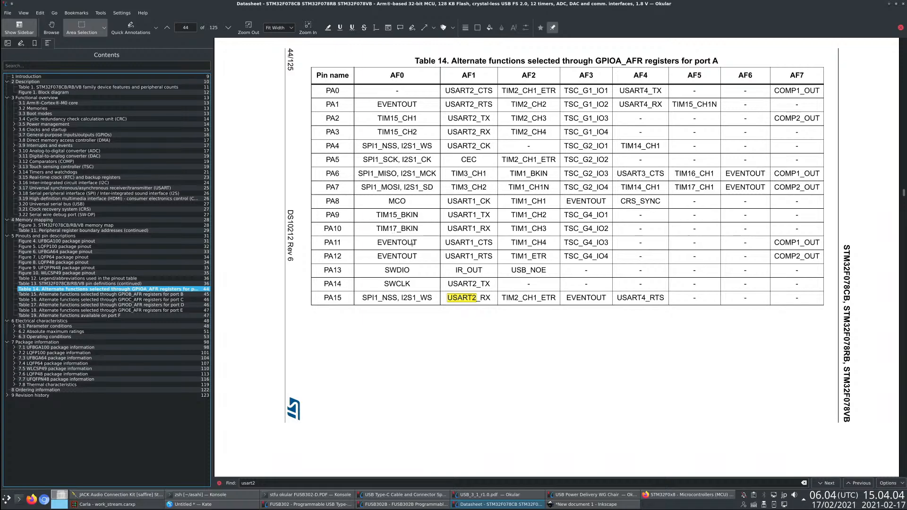
click(71, 193)
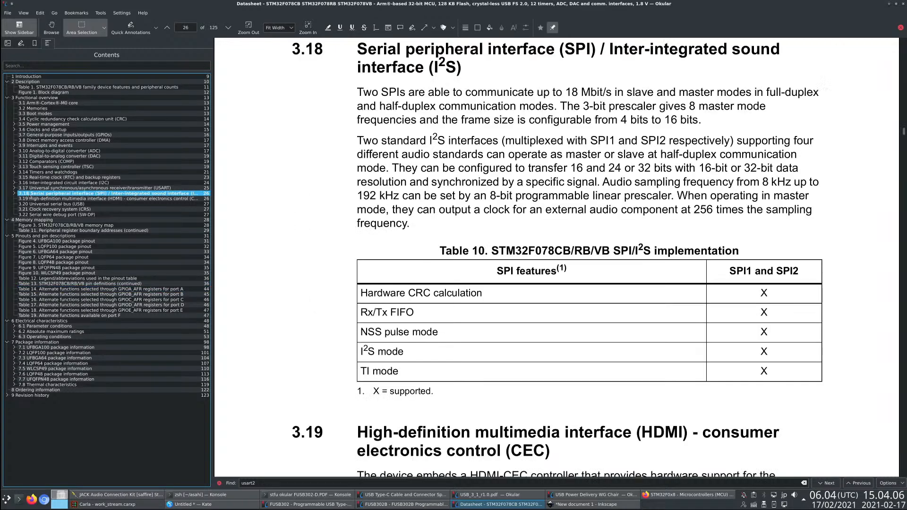
scroll(405, 292, down, 15)
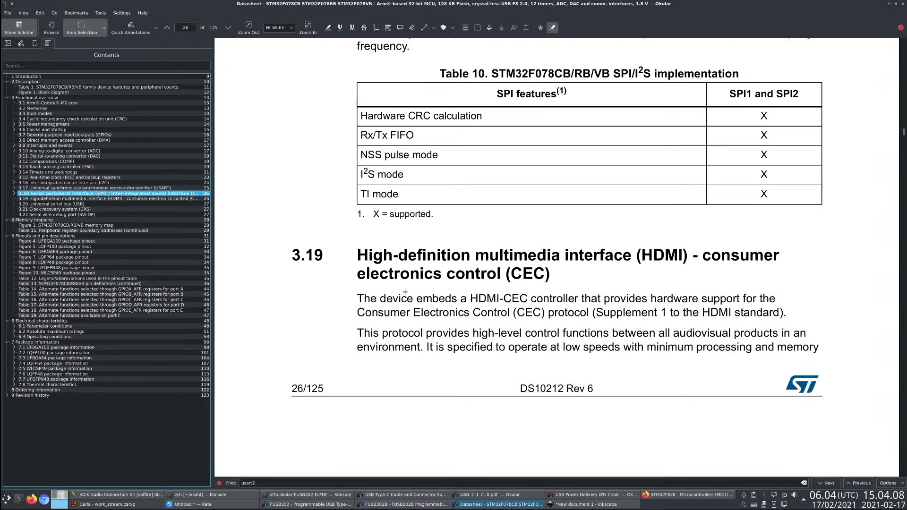
scroll(397, 284, up, 20)
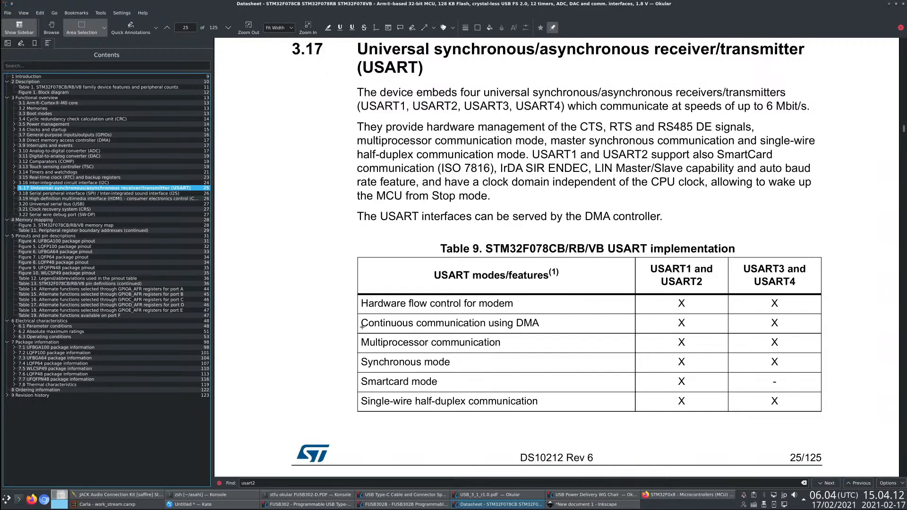
- Examine the alternate-function tables for ports A to C for pins that share USART and I2C signals
key(F3)
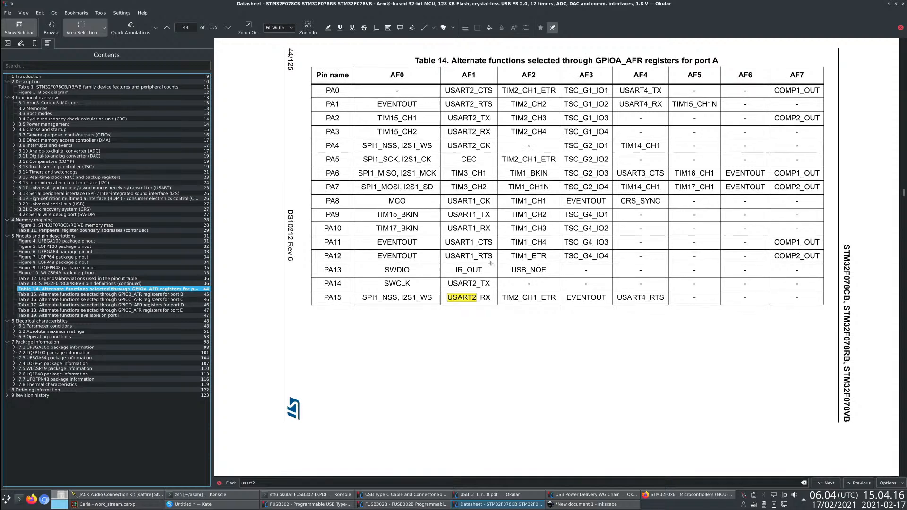
scroll(491, 264, down, 2)
drag(461, 139, 519, 158)
click(532, 191)
drag(375, 136, 513, 167)
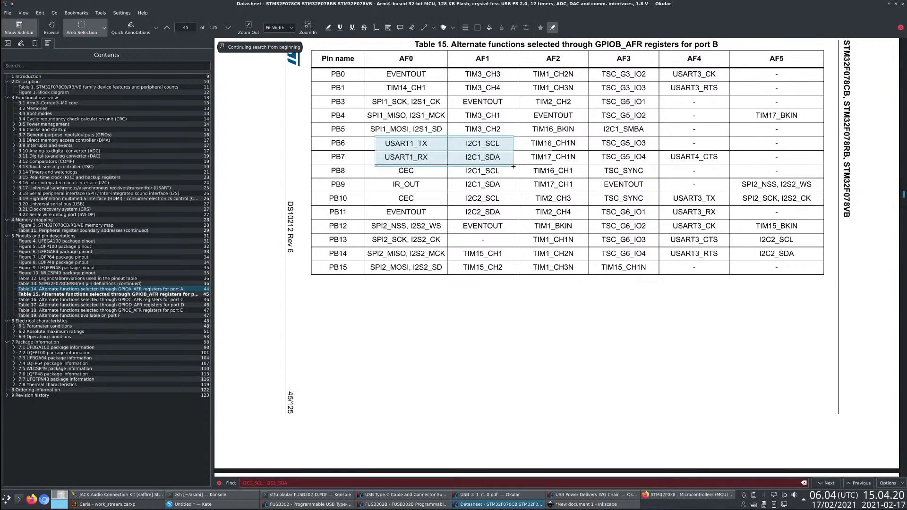
click(428, 159)
drag(377, 136, 507, 164)
click(447, 194)
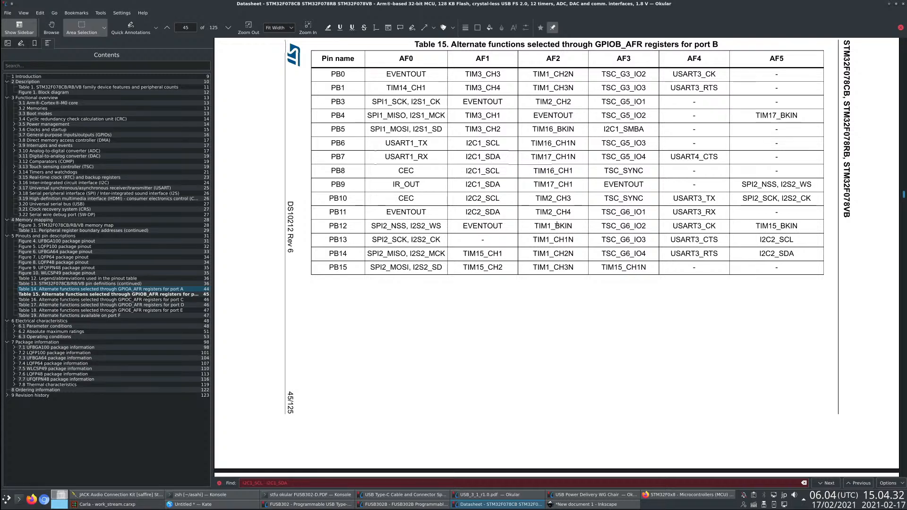
drag(463, 193, 722, 217)
click(711, 212)
scroll(513, 220, down, 6)
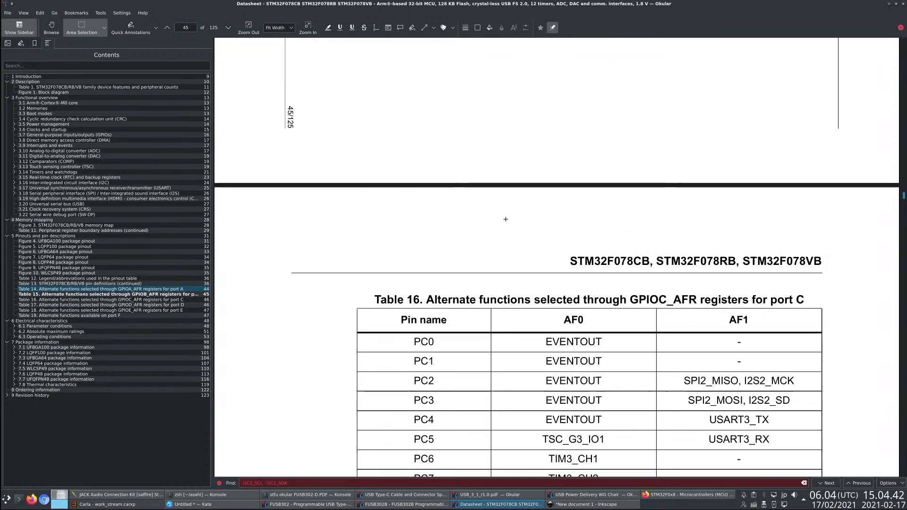
scroll(506, 219, up, 1)
- Read the datasheet's I2C interface section and return to the Inkscape diagram
click(96, 183)
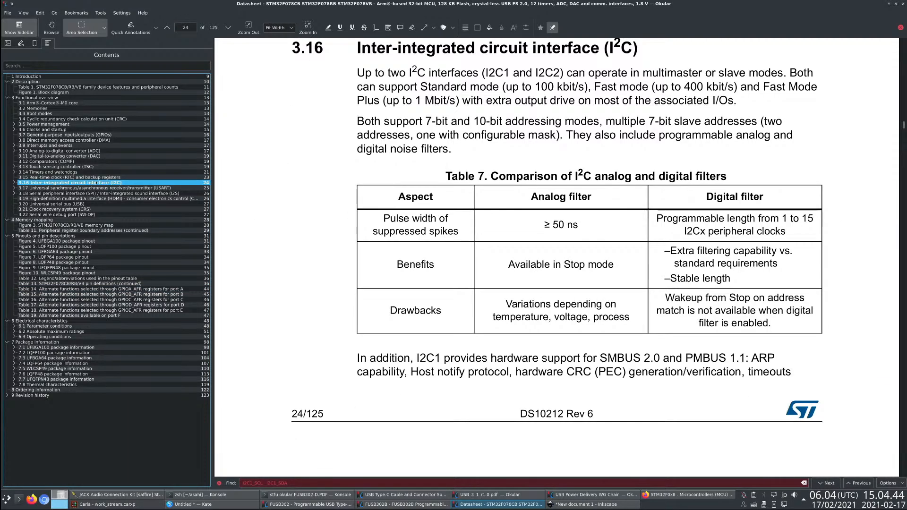
key(alt+Tab)
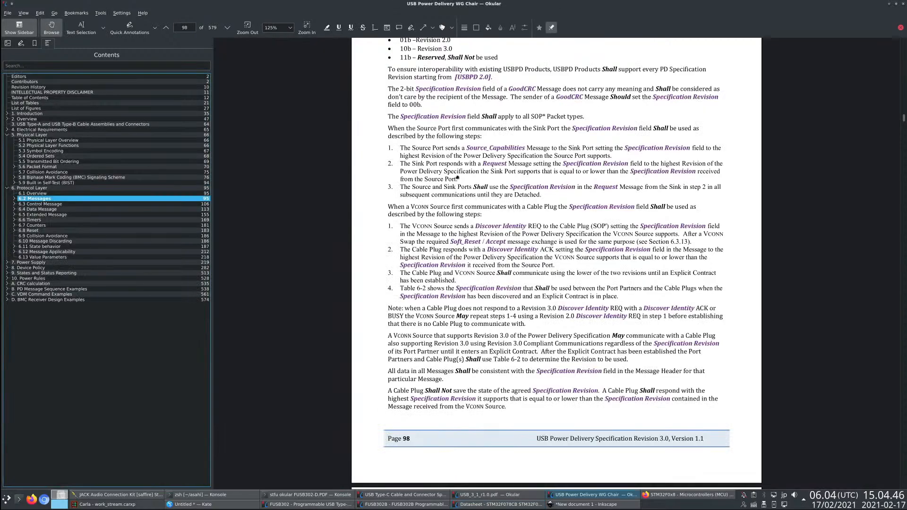
key(alt+Tab)
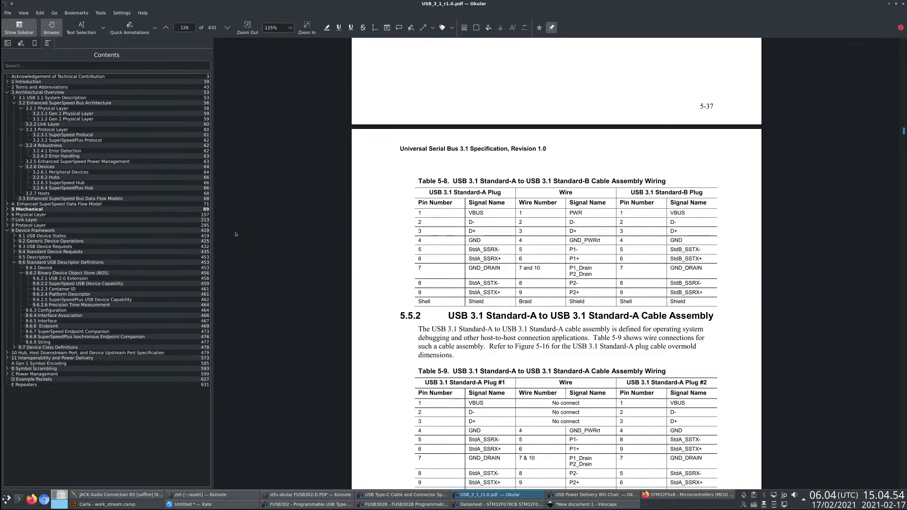
key(alt+Tab)
key(alt+Tab)
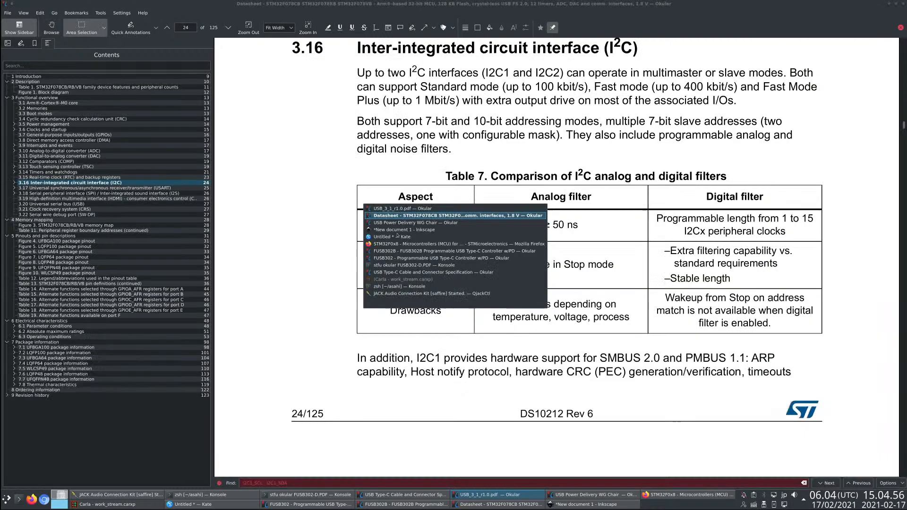
key(alt+Tab)
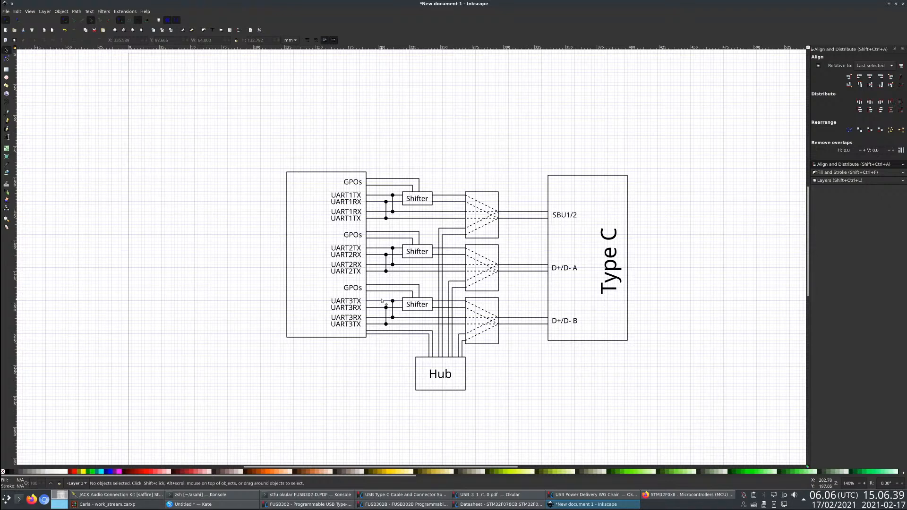
scroll(359, 303, up, 1)
click(354, 230)
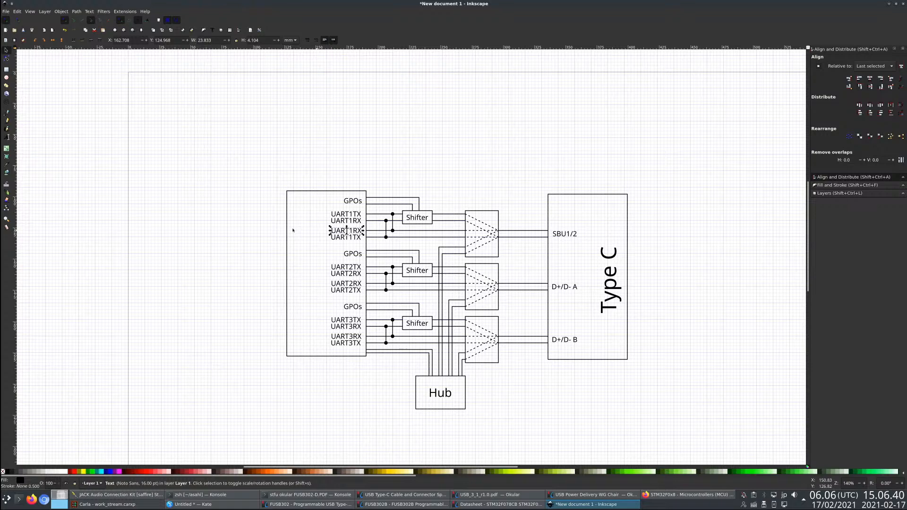
double_click(348, 230)
double_click(347, 231)
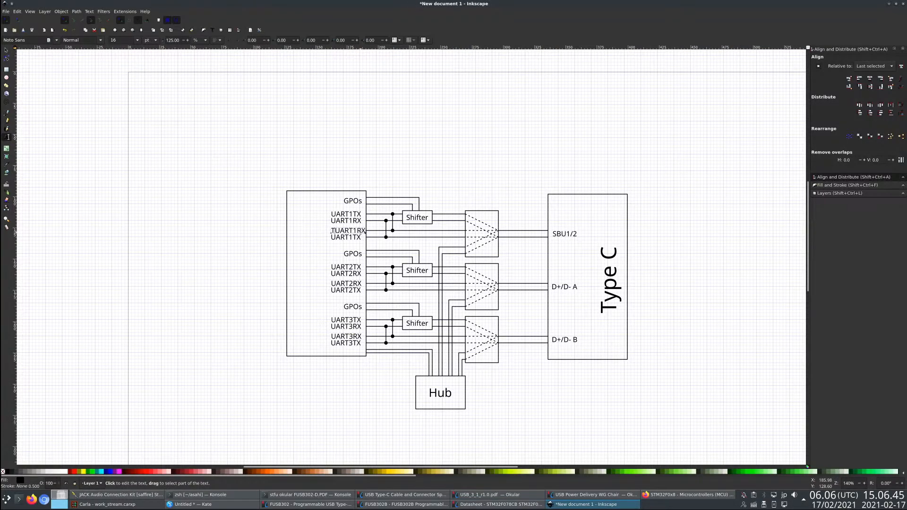
click(348, 232)
key(Escape)
- Right-align the text of all GPOs and UART labels inside the controller rectangle
key(s)
drag(229, 109, 371, 394)
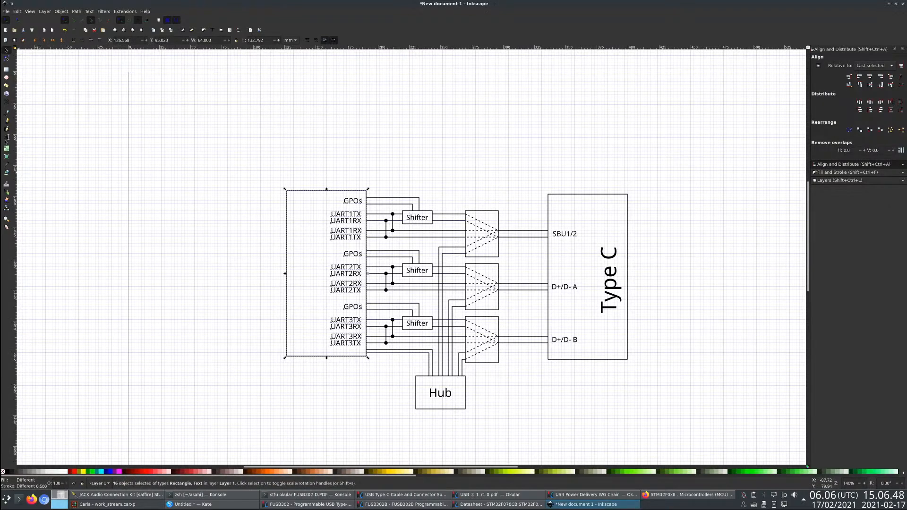
key(t)
click(215, 40)
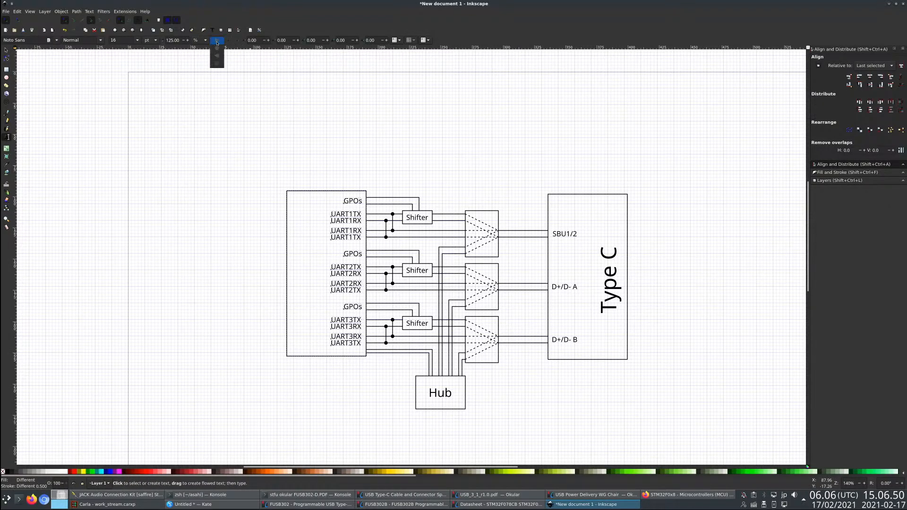
click(218, 57)
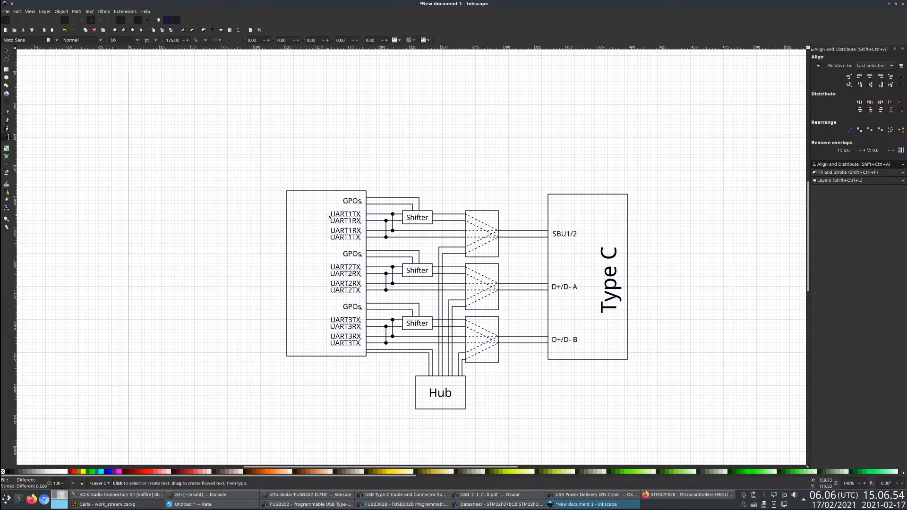
- Prefix the lower UART1RX and UART1TX labels in the controller rectangle with "I²C / "
click(358, 220)
click(345, 231)
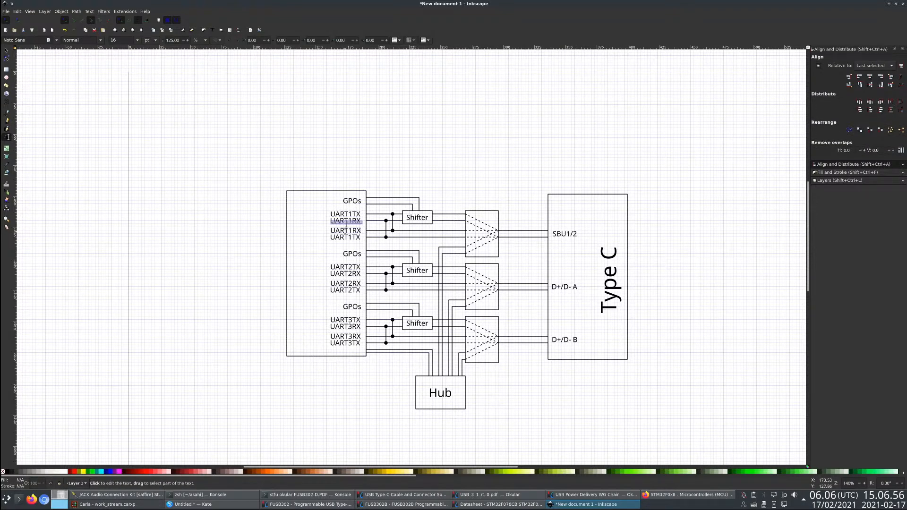
text(I²C )
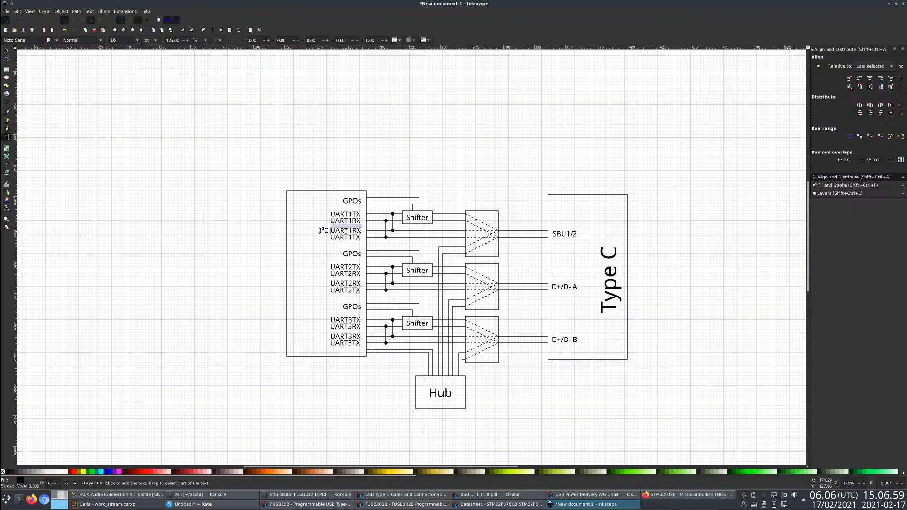
text(/)
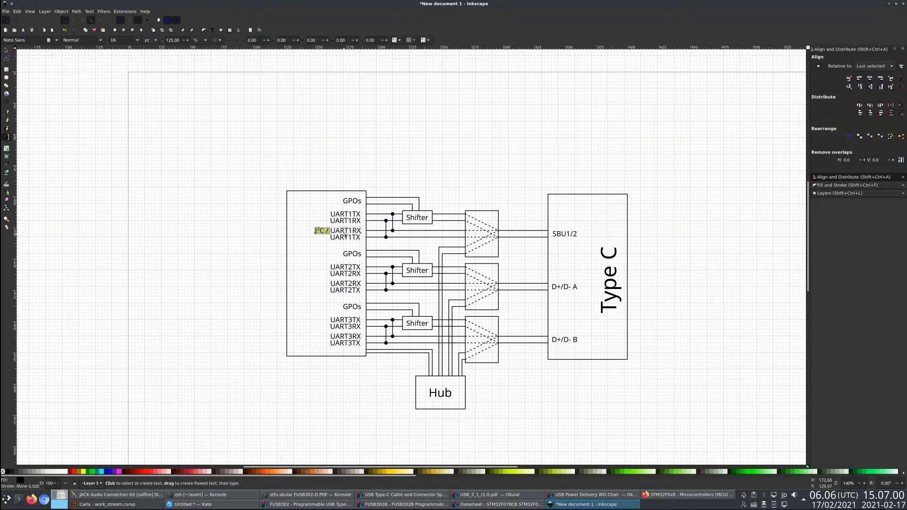
text(I²C /)
- Add the "I²C / " prefix to the lower RX and TX labels of the UART2 and UART3 groups
click(341, 284)
text(I²C /)
key(Down)
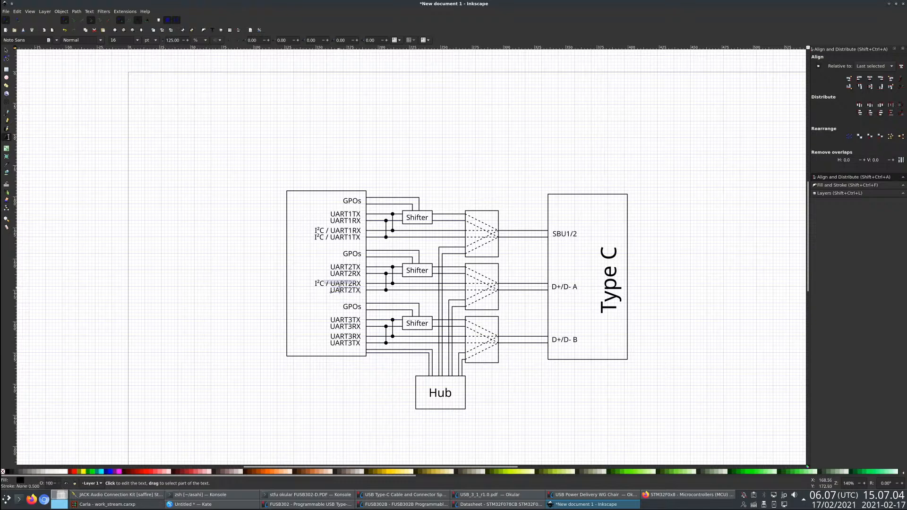
text(I²C /)
click(316, 337)
text(I²C /)
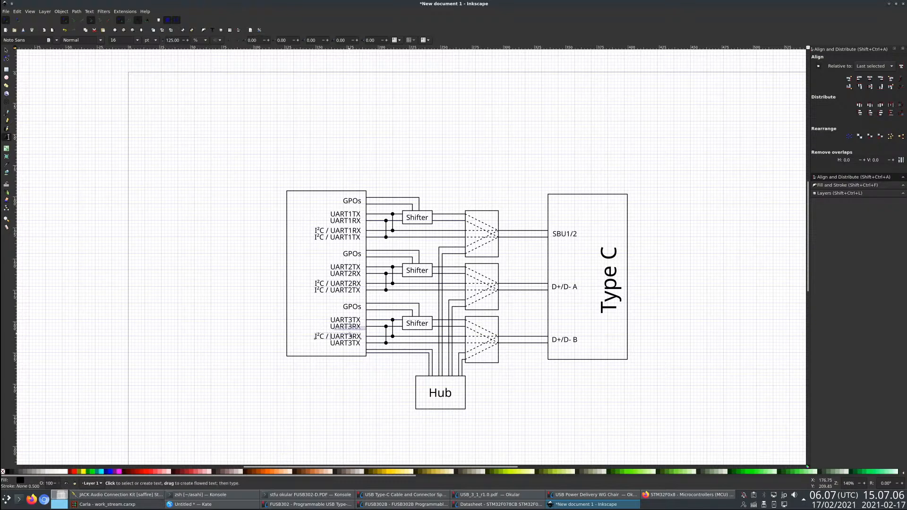
key(ctrl+v)
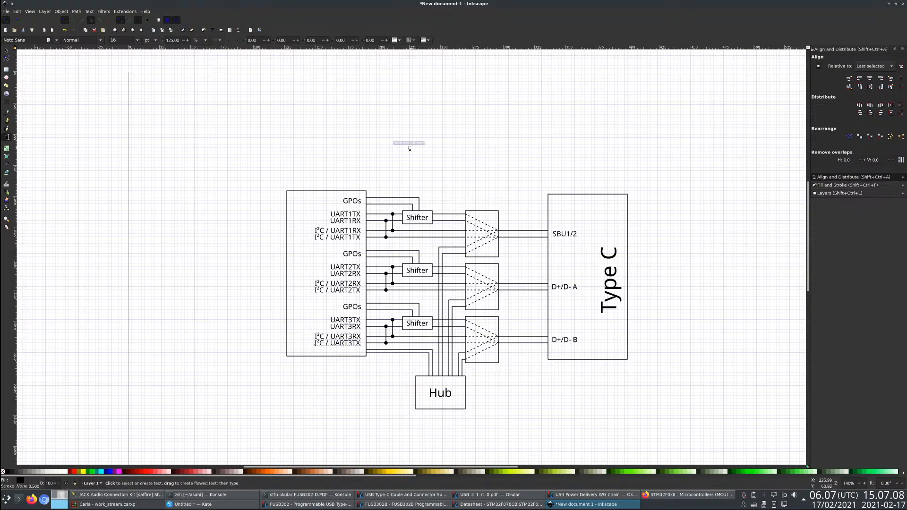
click(6, 50)
click(120, 198)
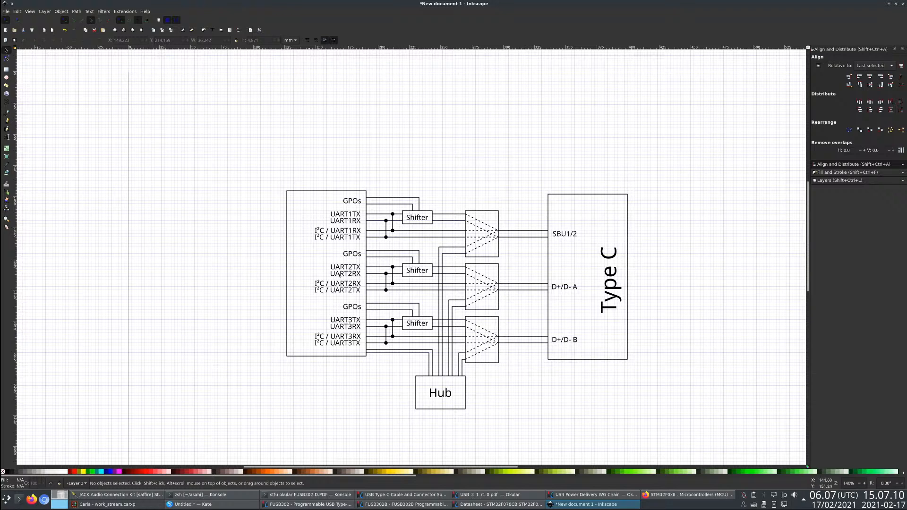
- Copy the Hub label, change the copy's text to "STM32" and place it centrally above the controller rectangle
click(444, 398)
click(449, 396)
key(ctrl+v)
click(6, 137)
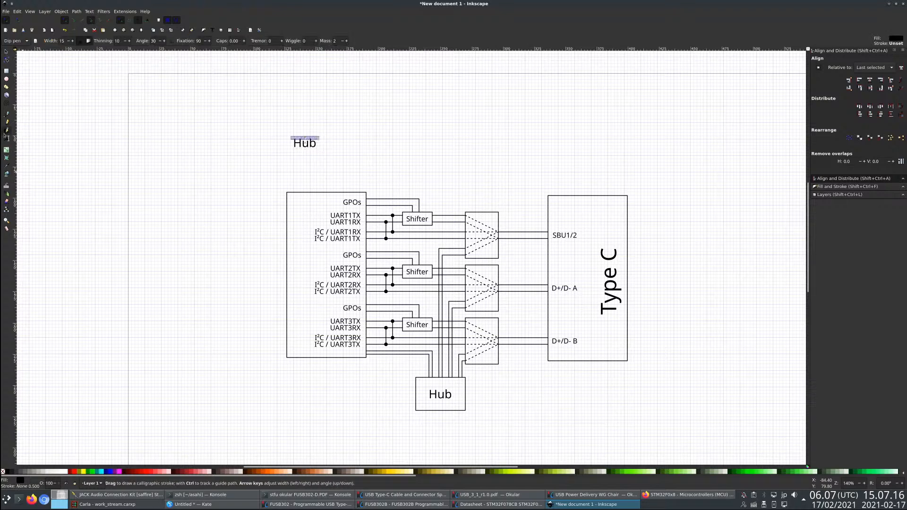
key(BackSpace)
key(BackSpace)
key(BackSpace)
text(STM32)
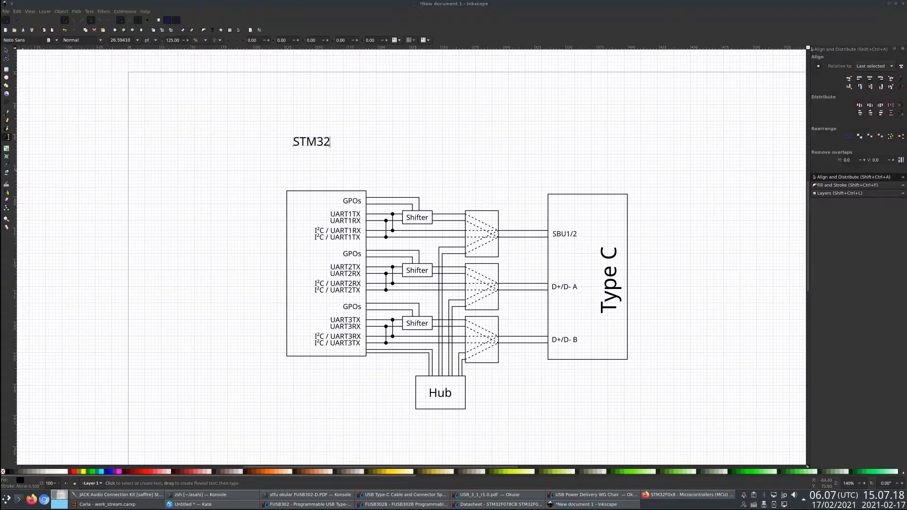
key(F1)
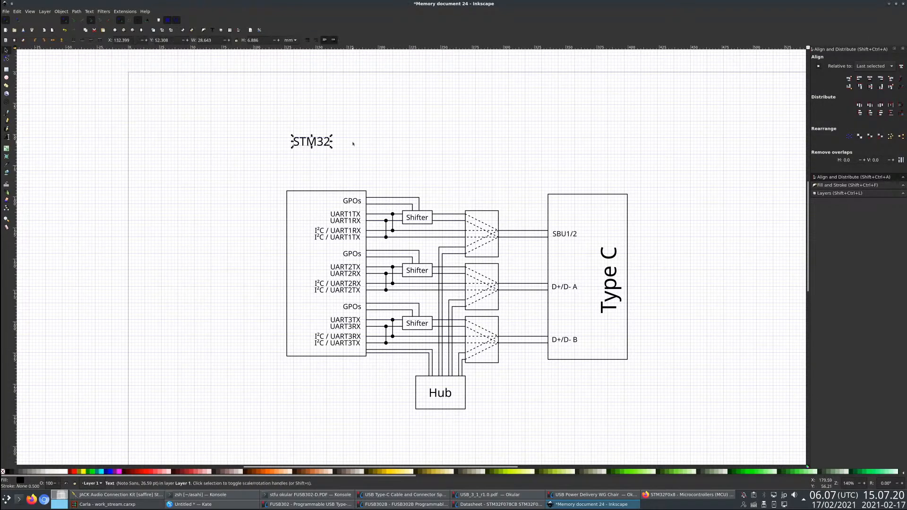
drag(314, 144, 329, 183)
key(Escape)
- Extend the Type C rectangle upward well above the STM32 block, keeping its lower edge and width
scroll(289, 250, down, 2)
scroll(371, 349, up, 2)
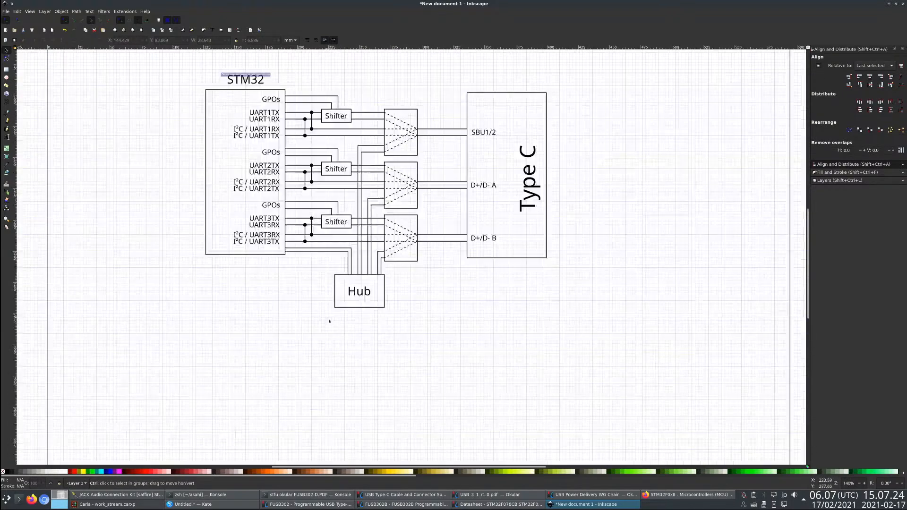
scroll(405, 381, down, 1)
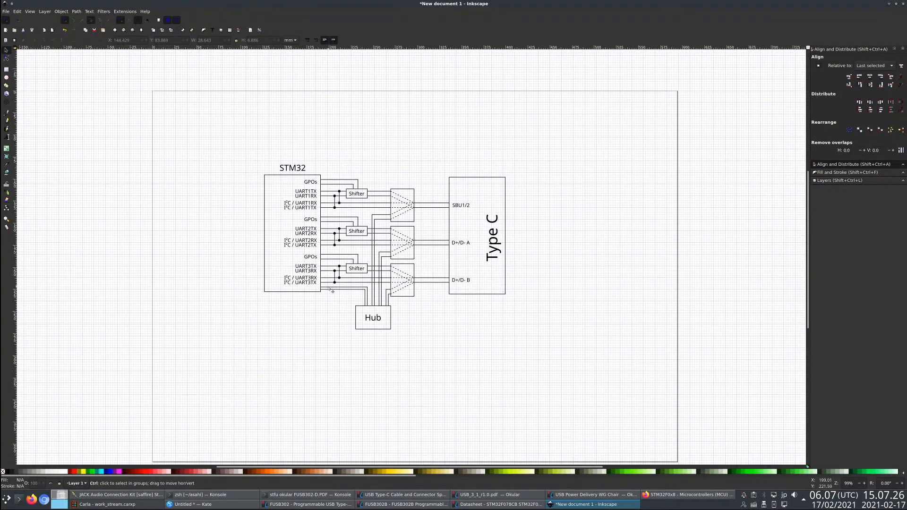
scroll(405, 265, up, 1)
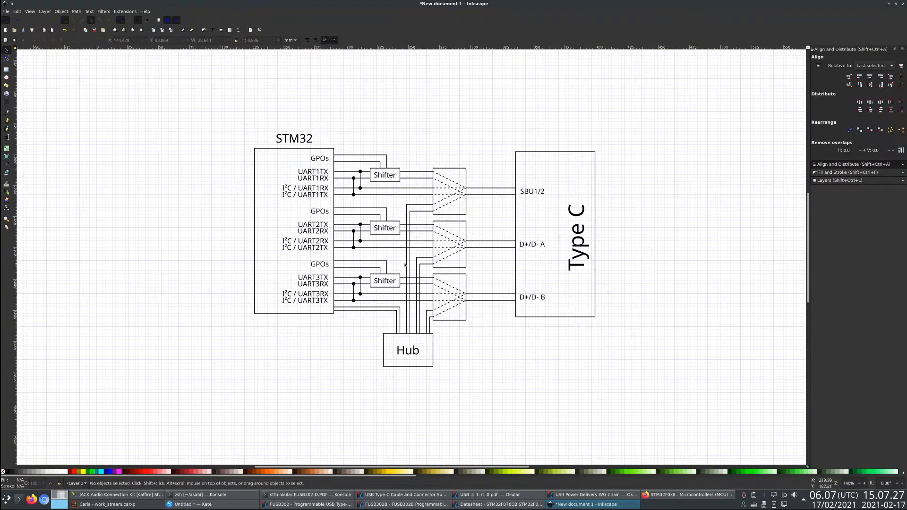
click(543, 150)
click(7, 58)
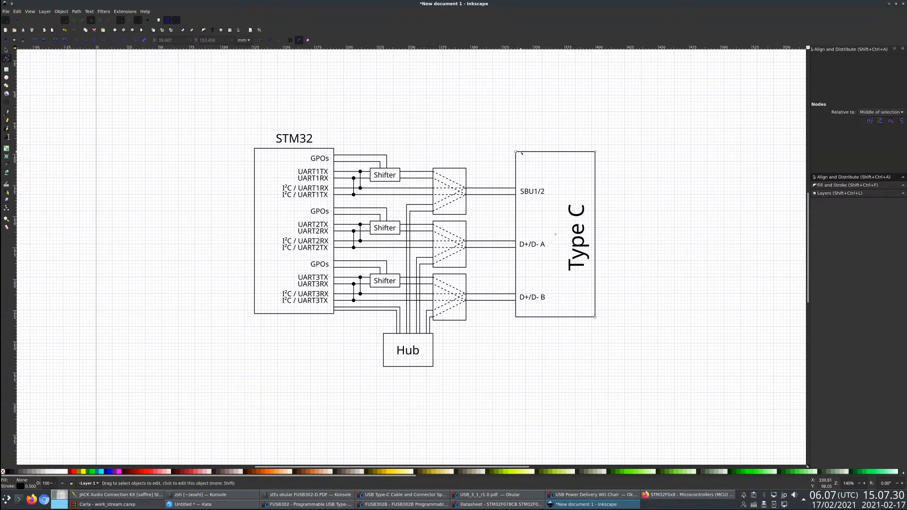
drag(515, 152, 516, 79)
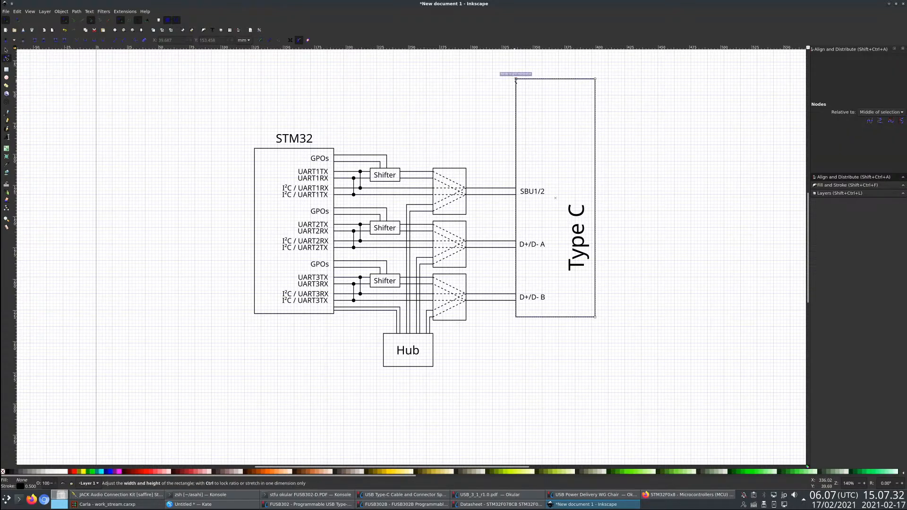
click(488, 109)
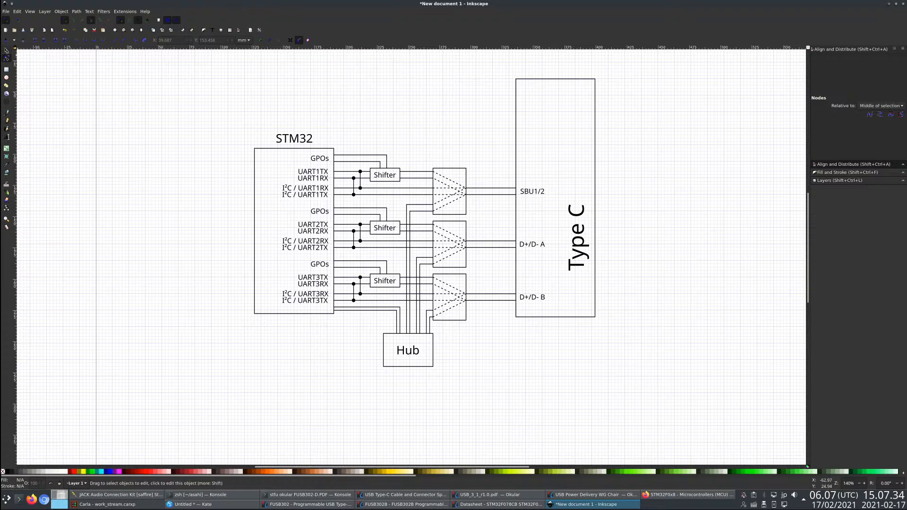
- Copy the Hub's rectangle and place the copy above the topmost Shifter, between STM32 and Type C
key(s)
click(426, 368)
key(ctrl+c)
key(ctrl+v)
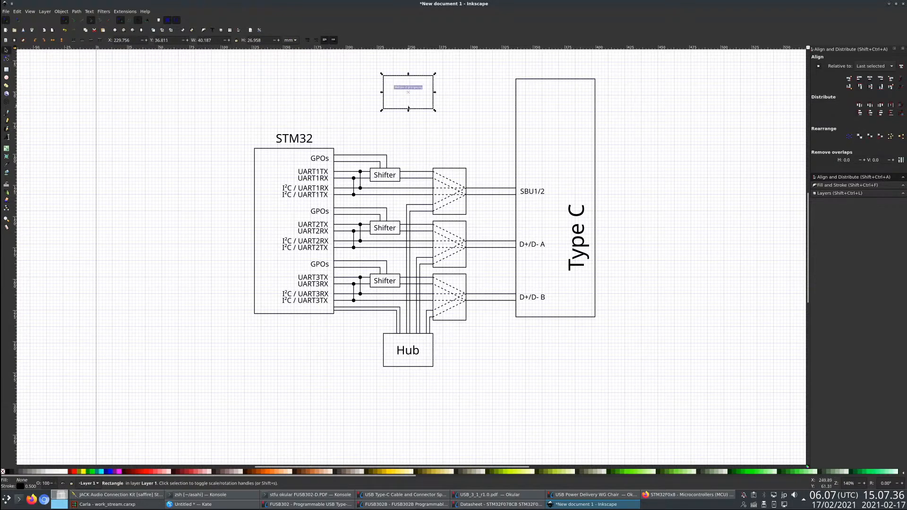
mouse_move(416, 109)
mouse_down()
mouse_move(411, 137)
mouse_move(411, 115)
mouse_up()
- Copy the Hub label into the new upper rectangle and change its text to "FUSB302"
click(413, 351)
key(ctrl+c)
key(ctrl+v)
double_click(410, 115)
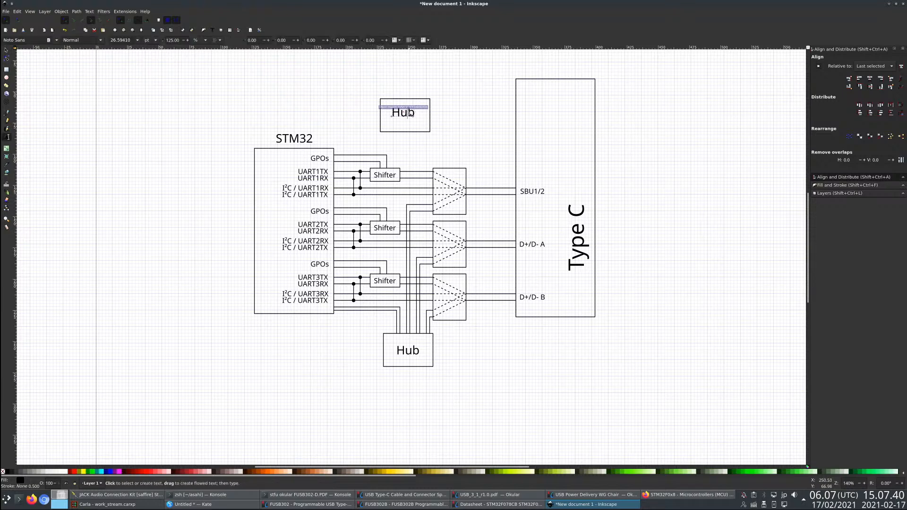
text(FUSB)
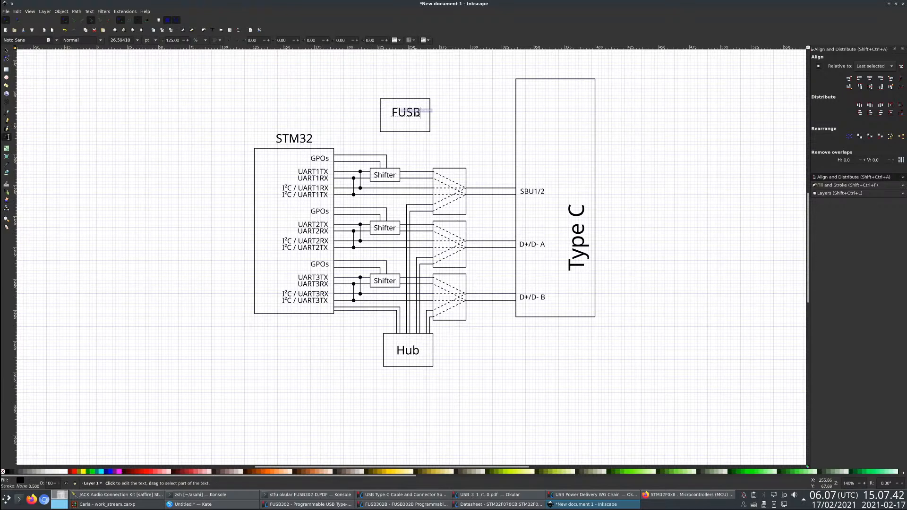
text(302)
key(F1)
- Centre the FUSB302 text horizontally and vertically within its rectangle
shift+click(421, 132)
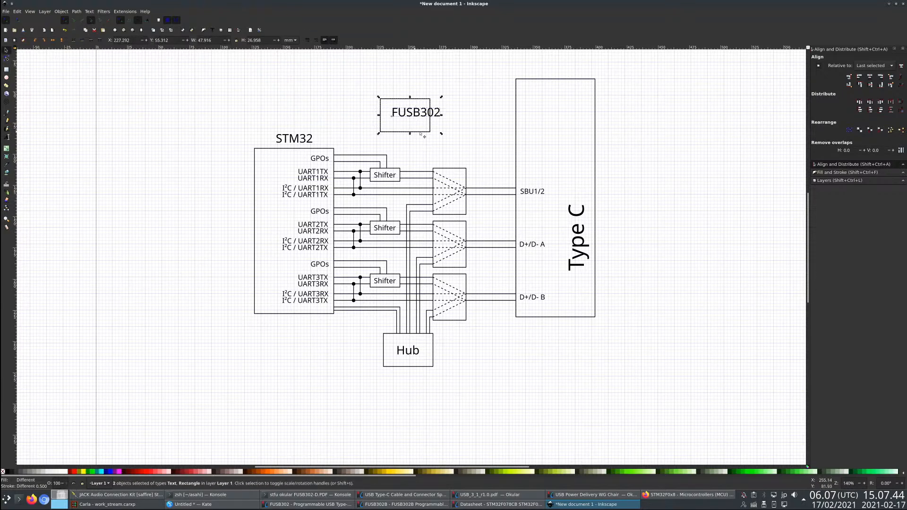
click(869, 84)
click(431, 124)
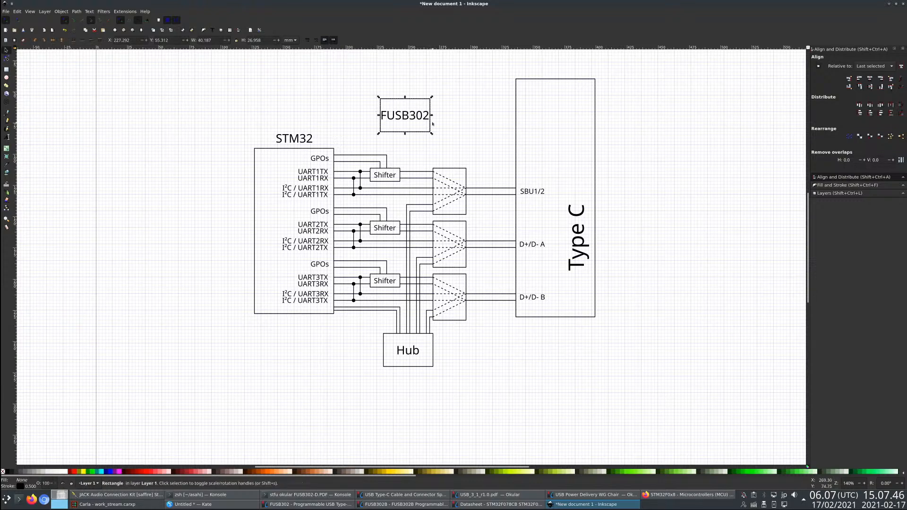
key(Escape)
key(ctrl+s)
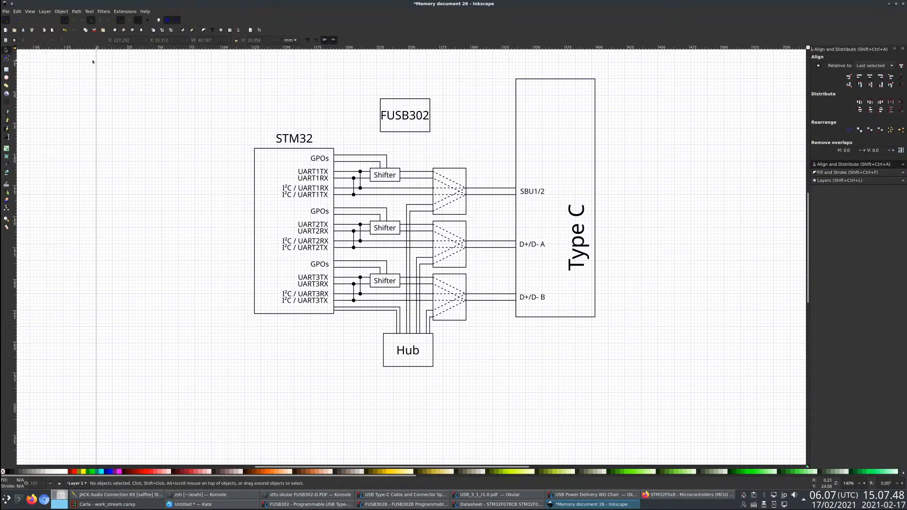
- Widen the FUSB302 rectangle on both sides to leave room around its text
key(5)
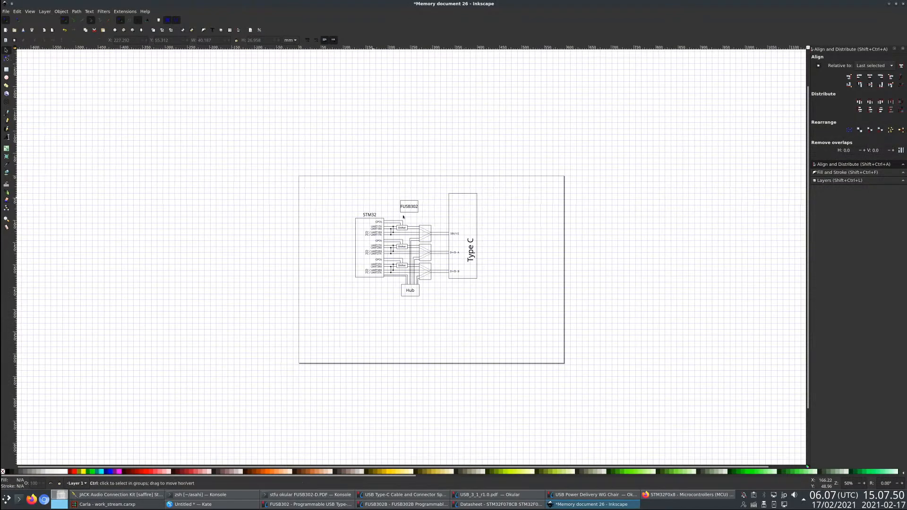
scroll(427, 202, up, 3)
click(433, 194)
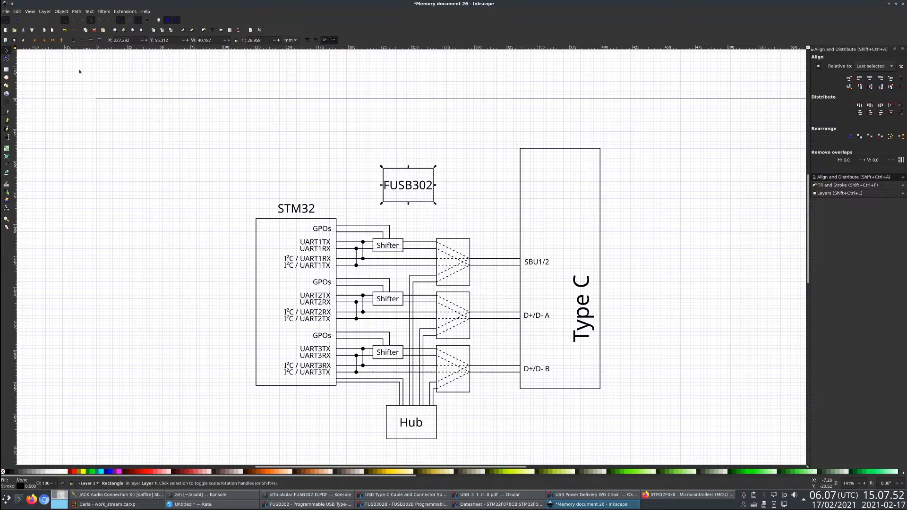
click(8, 60)
drag(433, 202, 447, 202)
mouse_move(383, 169)
mouse_down()
mouse_move(357, 168)
mouse_move(366, 169)
mouse_up()
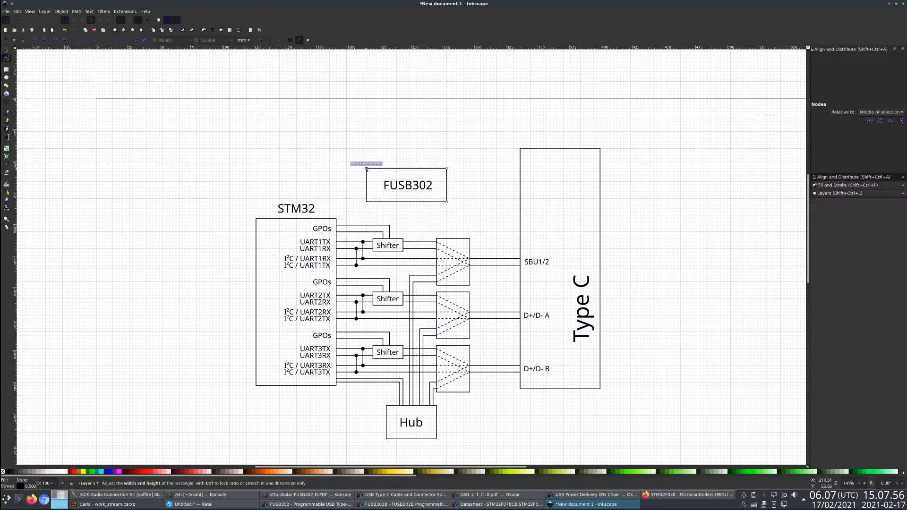
click(361, 147)
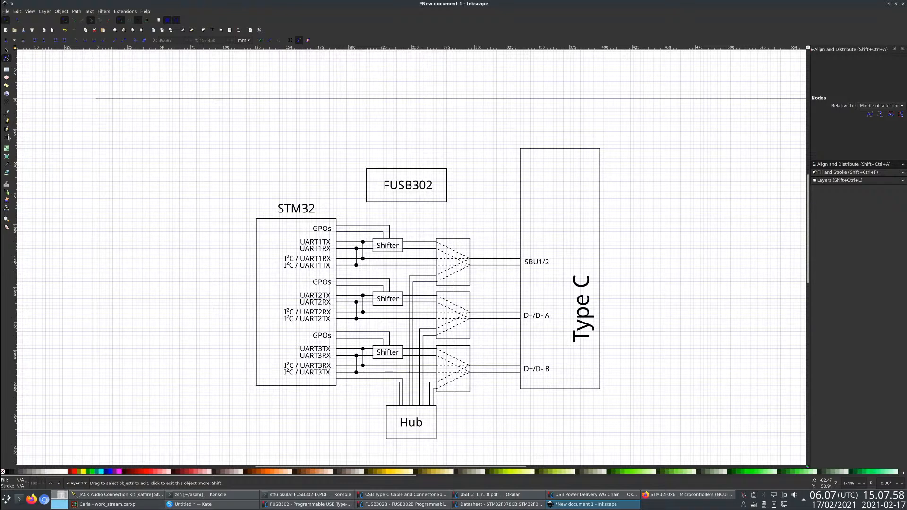
- Draw two parallel horizontal lines connecting the FUSB302 block to the Type C rectangle
click(7, 114)
click(446, 182)
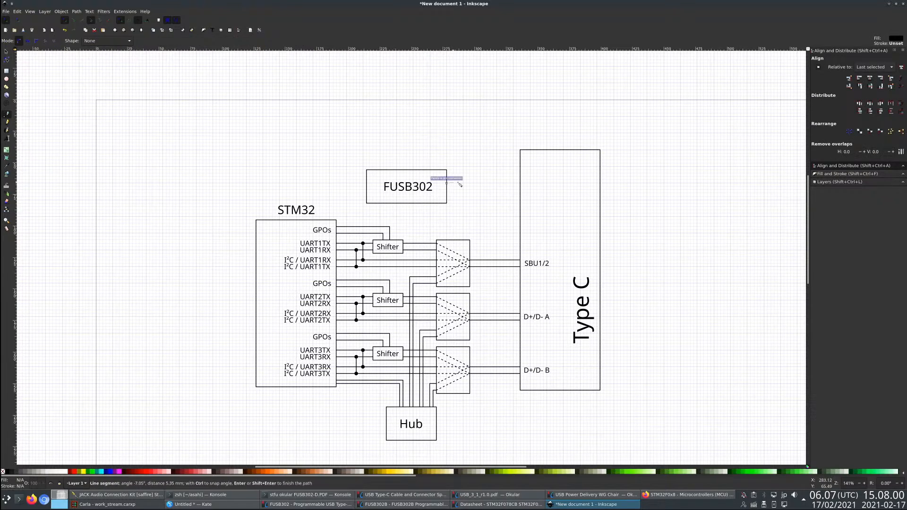
key(Escape)
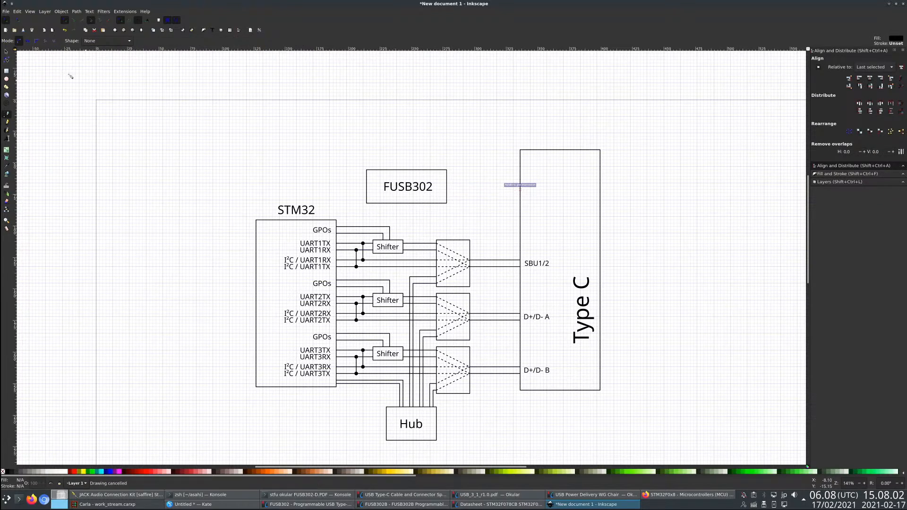
click(447, 182)
click(520, 184)
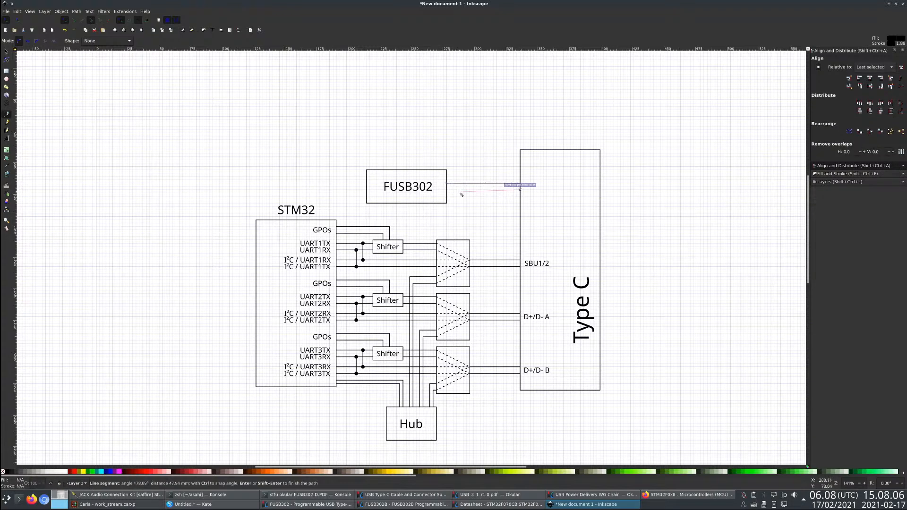
double_click(444, 189)
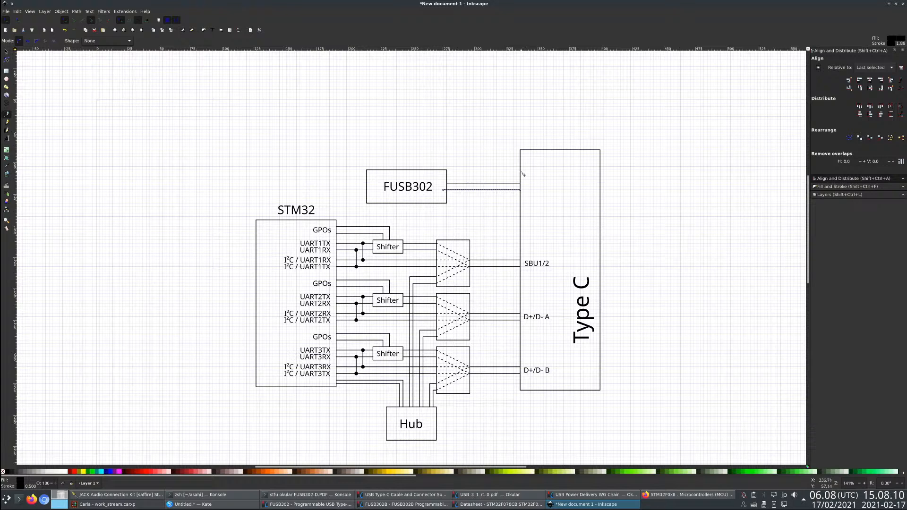
- Draw a horizontal line from Type C across above FUSB302 with a branch down to the block, and mark the junction with a copied dot
click(521, 156)
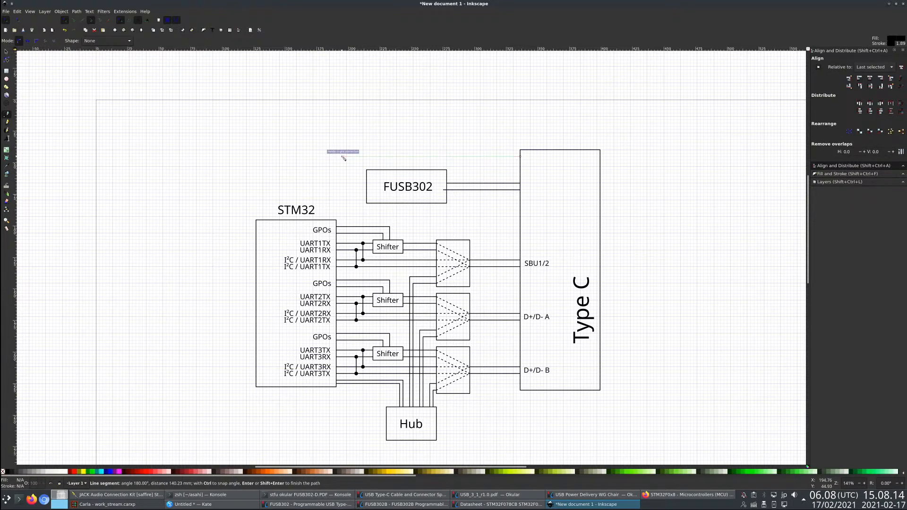
double_click(344, 156)
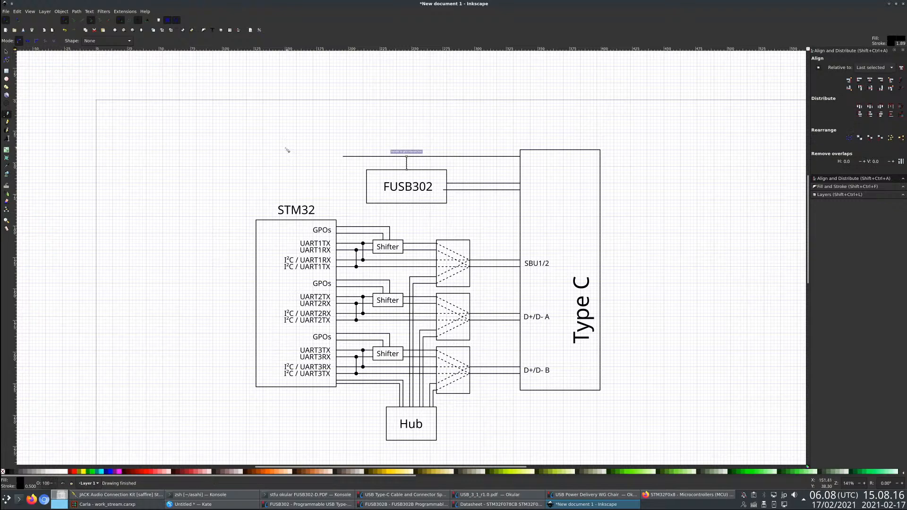
key(s)
click(363, 242)
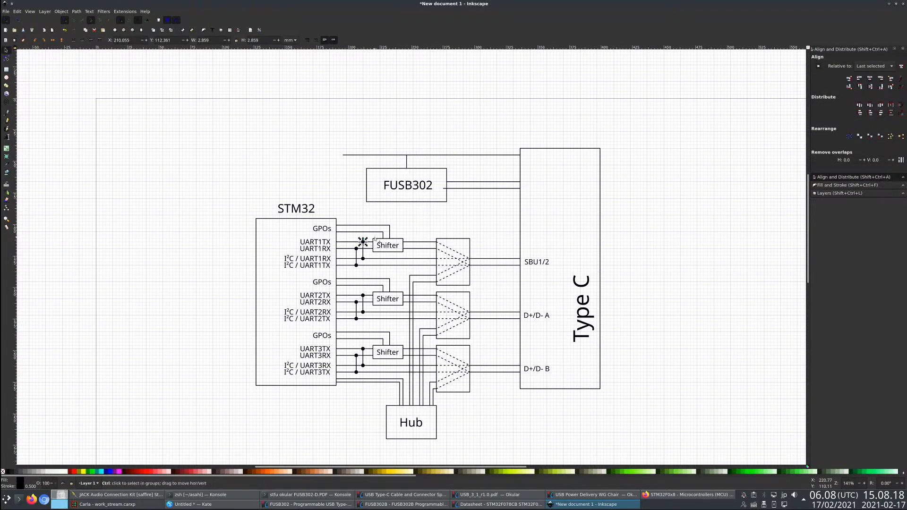
drag(363, 242, 407, 155)
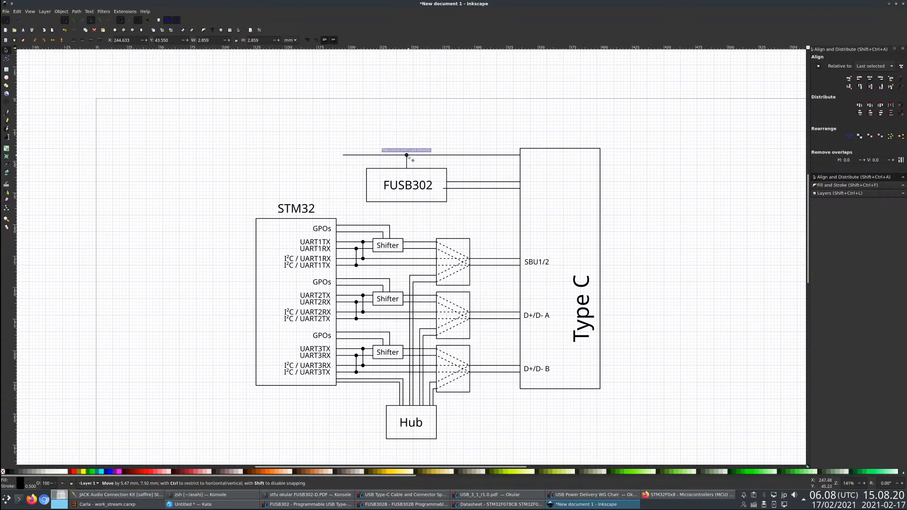
click(380, 205)
- Copy the SBU1/2 label, change its text to CCx, and place it inside Type C beside the two FUSB302 lines
click(545, 266)
key(ctrl+d)
drag(545, 266, 535, 185)
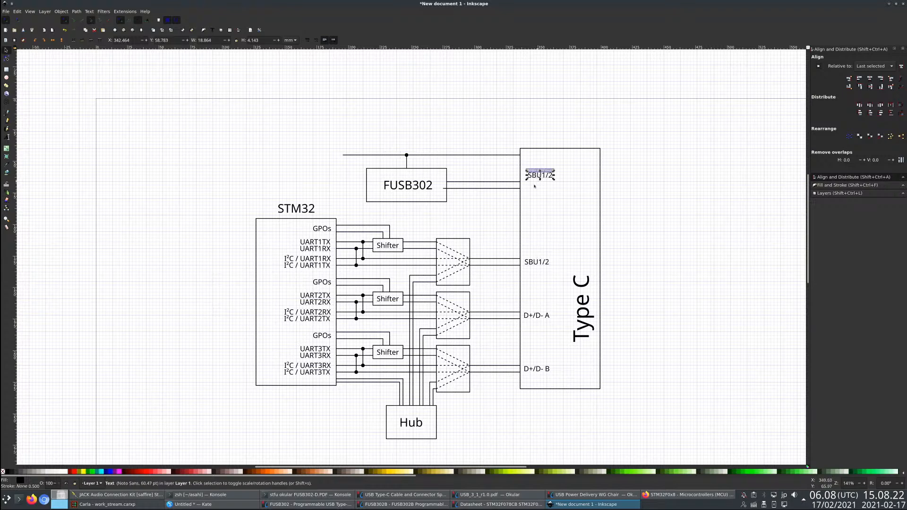
click(8, 139)
key(ctrl+a)
text(V)
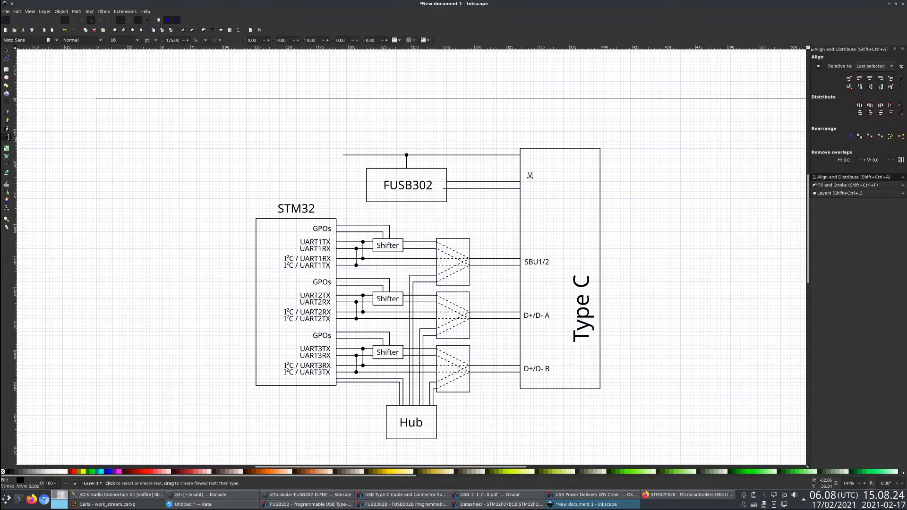
text(BUS)
key(ctrl+a)
text(CCx)
key(F1)
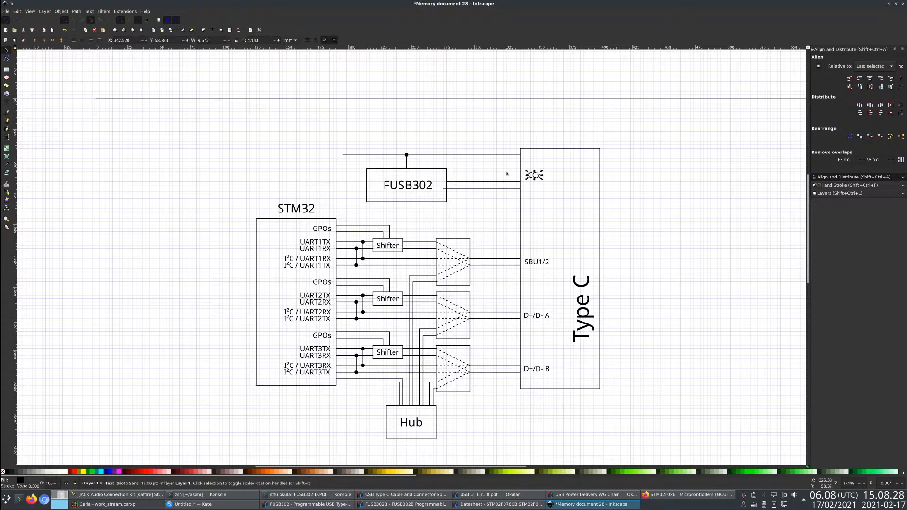
drag(537, 180, 536, 190)
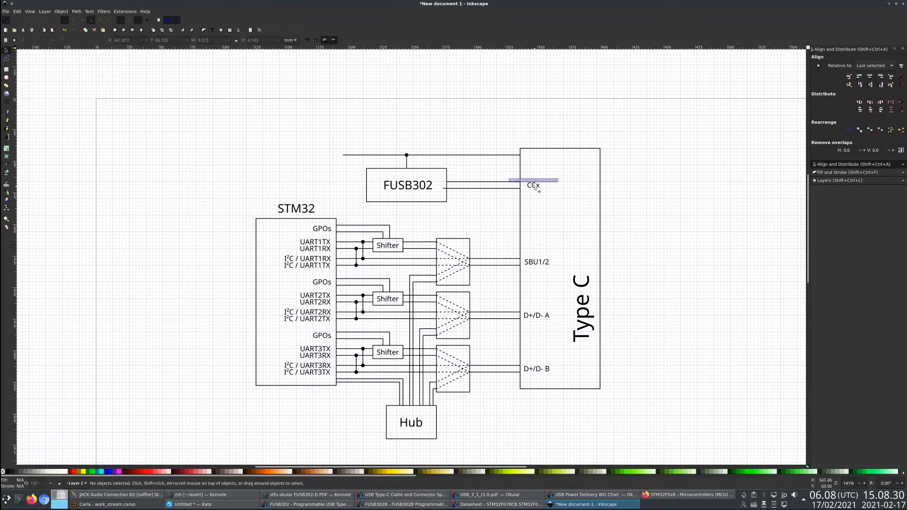
- Paste a copy of the CCx label, change its text to VBUS, and place it inside Type C beside the uppermost line
key(ctrl+v)
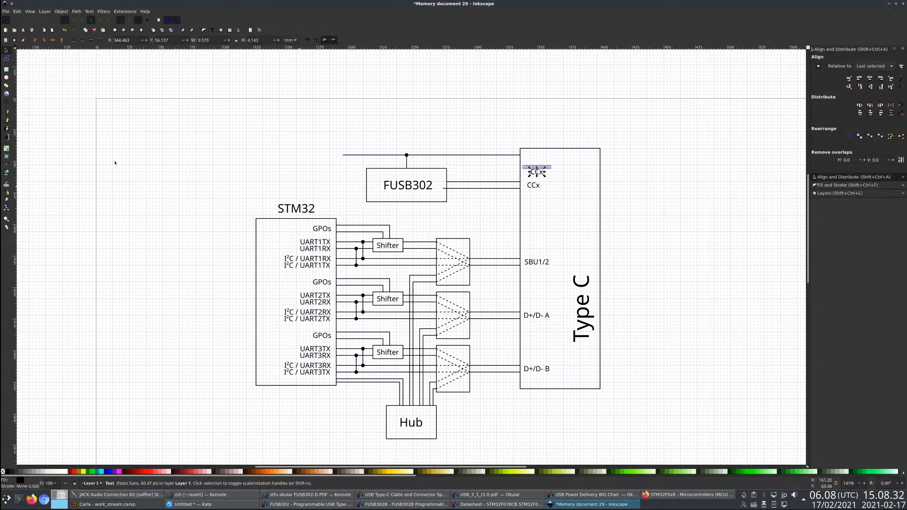
key(t)
double_click(537, 172)
text(VBUS)
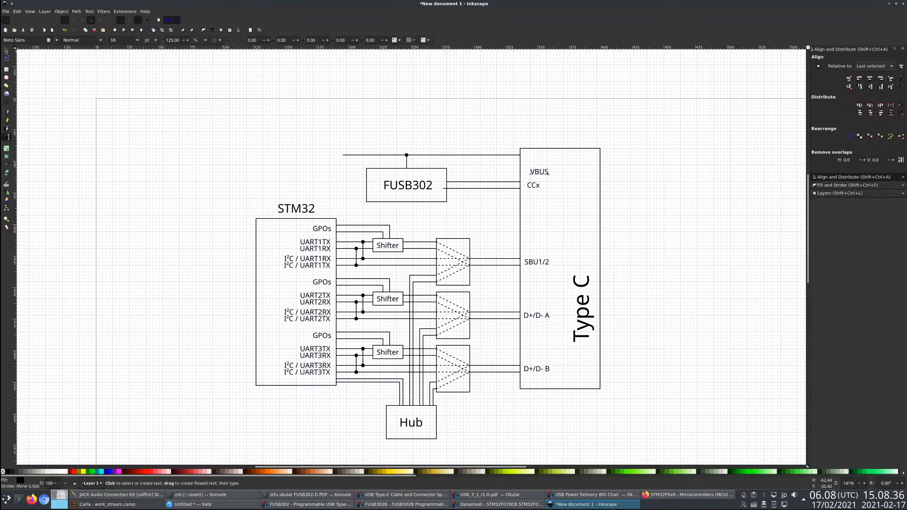
click(7, 50)
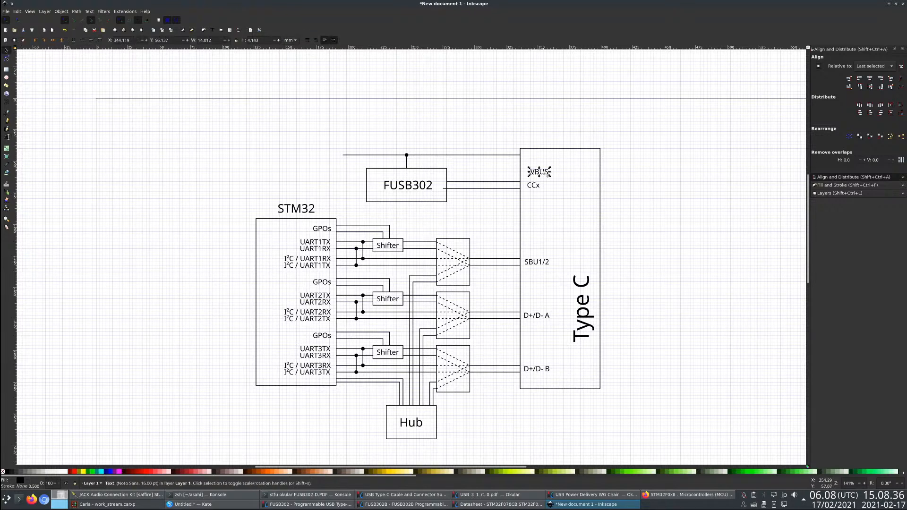
drag(542, 171, 539, 157)
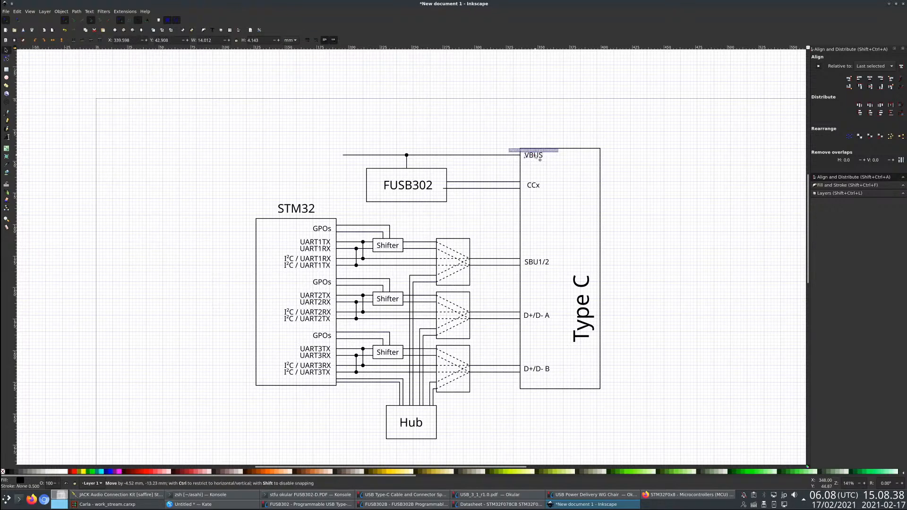
click(533, 120)
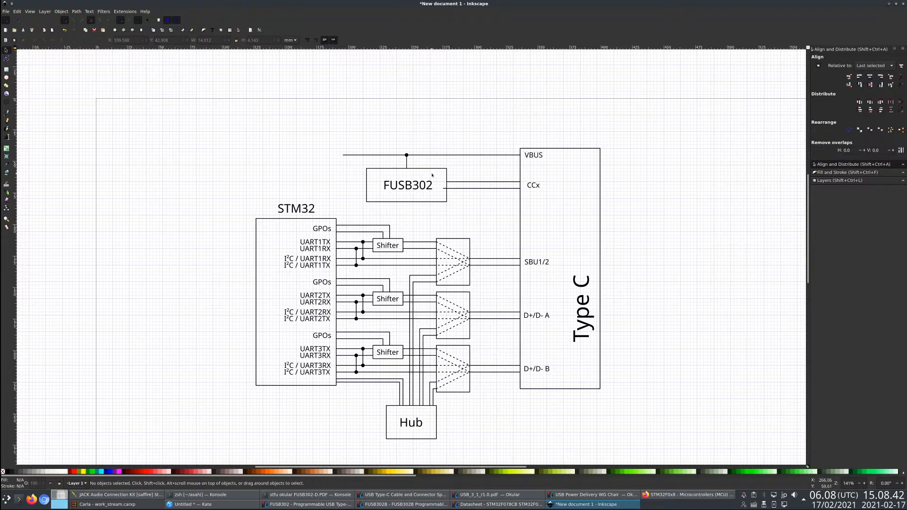
- Adjust both ends of the lower CCx line to meet the edges of the FUSB302 and Type C rectangles
click(467, 189)
click(7, 58)
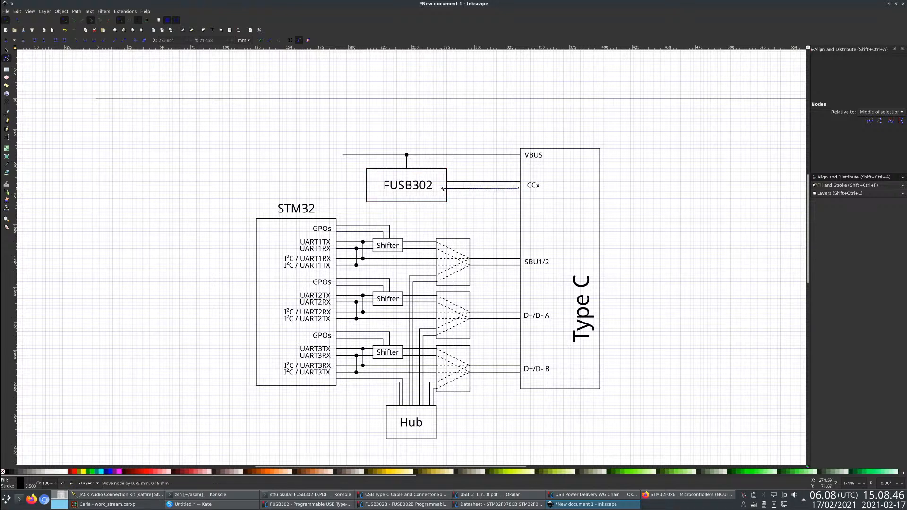
click(6, 50)
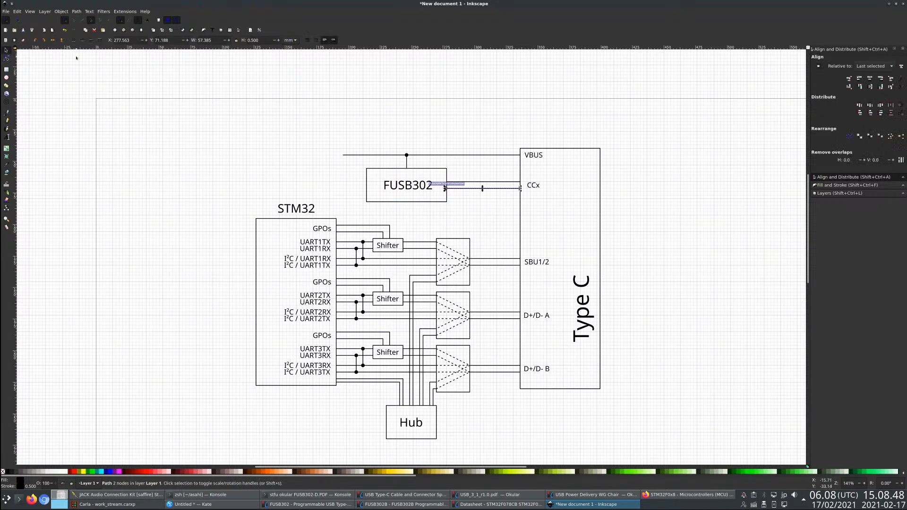
click(419, 125)
click(518, 188)
click(6, 59)
drag(520, 189, 524, 189)
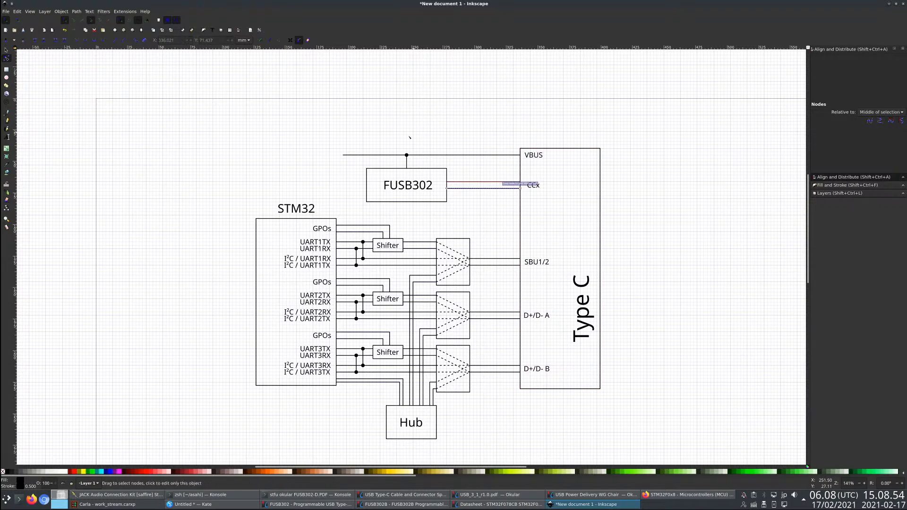
click(343, 130)
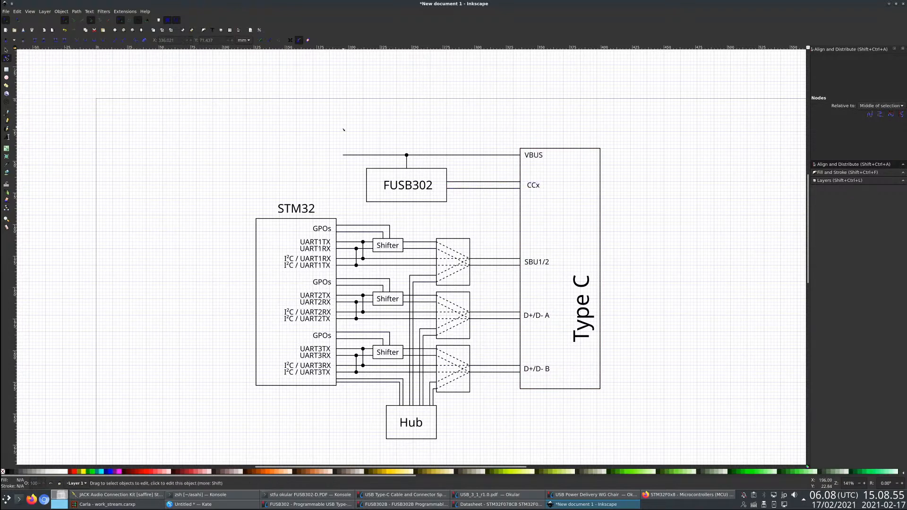
- Add a Vconn_in text label without stroke and place it in the upper-left corner of the FUSB302 rectangle
click(7, 136)
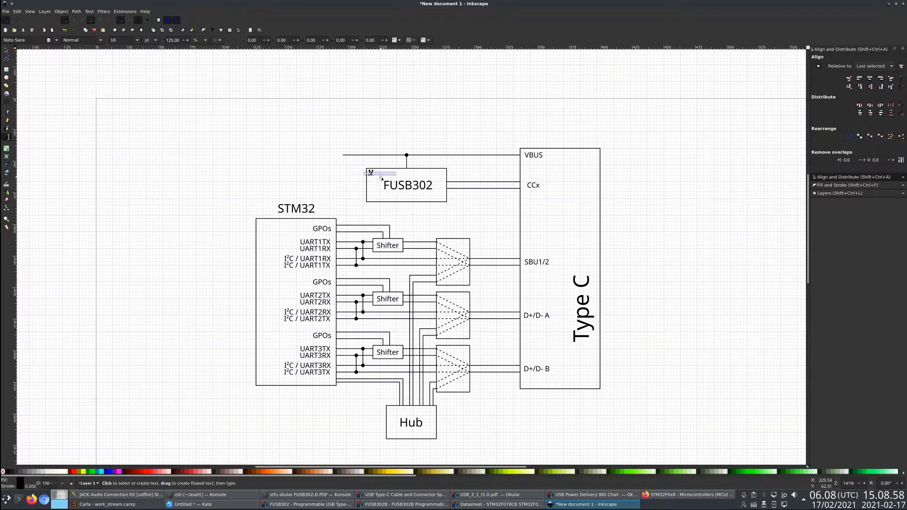
text(conn_In)
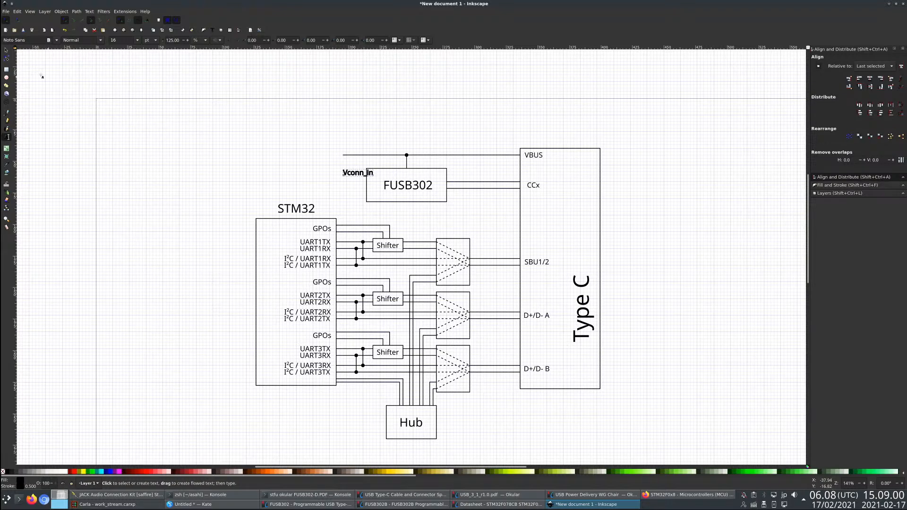
click(6, 50)
shift+click(3, 471)
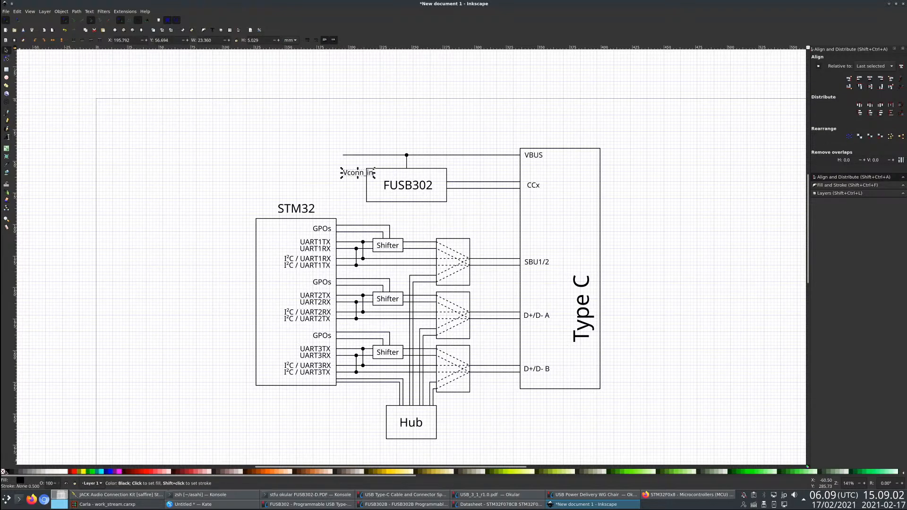
drag(362, 178, 384, 179)
- Draw a horizontal line about 29 mm long leftward from the FUSB302 block at Vconn_in, with a 0.5 black stroke
click(411, 161)
click(407, 161)
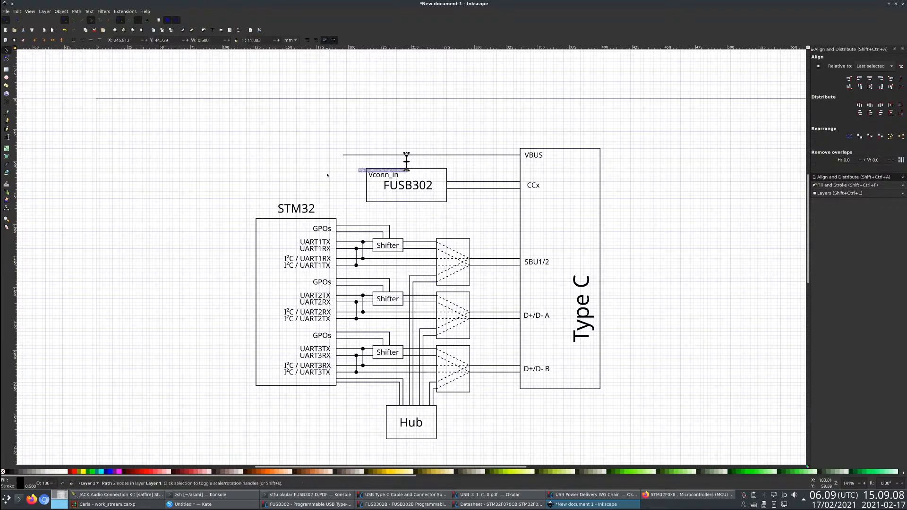
click(328, 175)
click(7, 119)
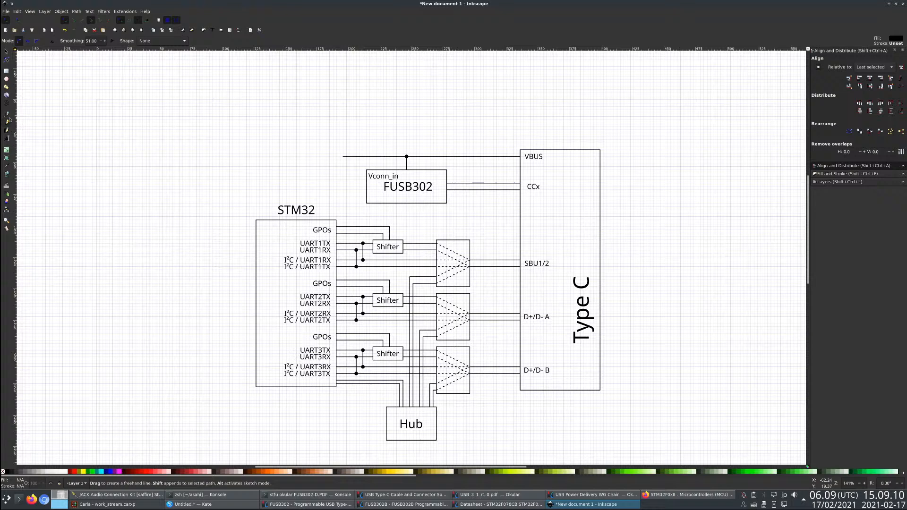
click(365, 176)
click(329, 178)
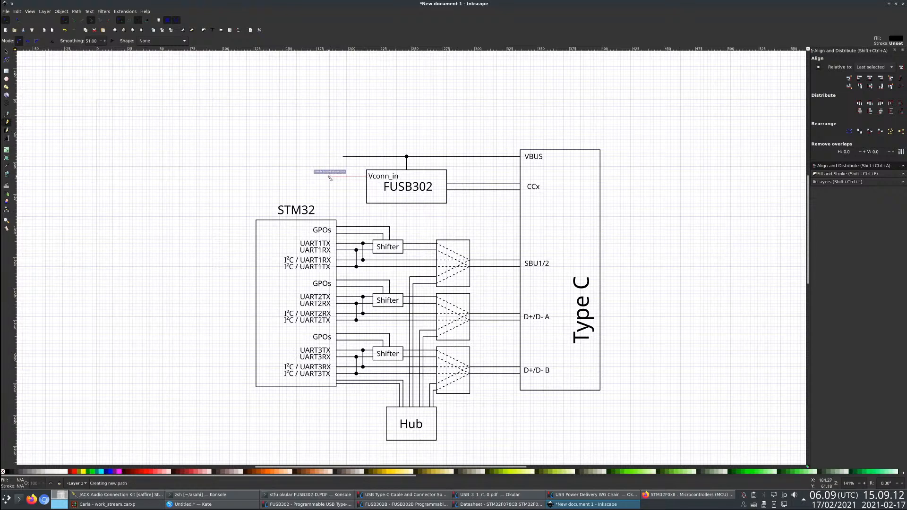
shift+click(7, 472)
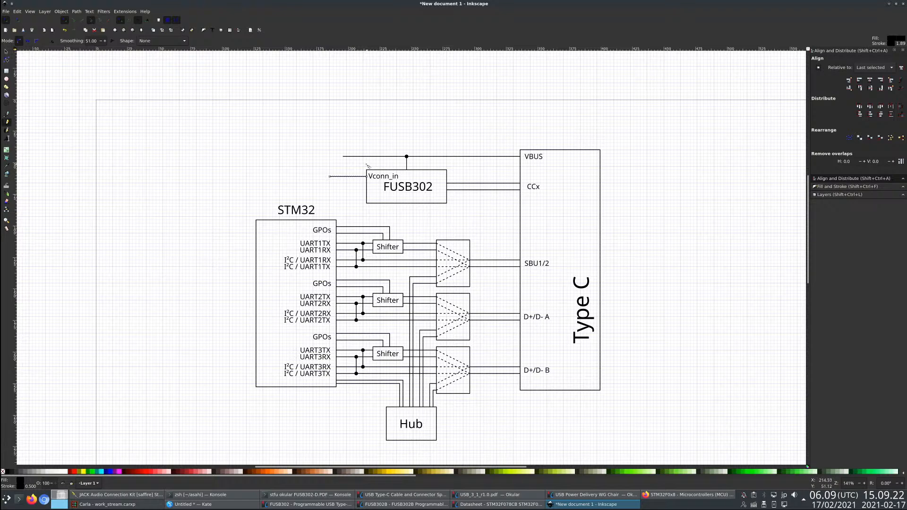
key(s)
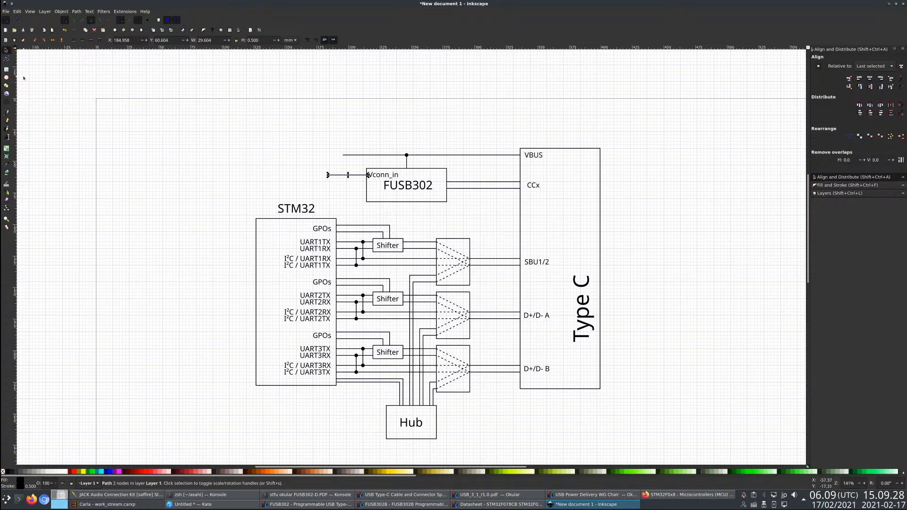
key(r)
key(s)
- Draw two diagonal lines forking up-left and down-left from the outer end of the Vconn_in line
click(7, 120)
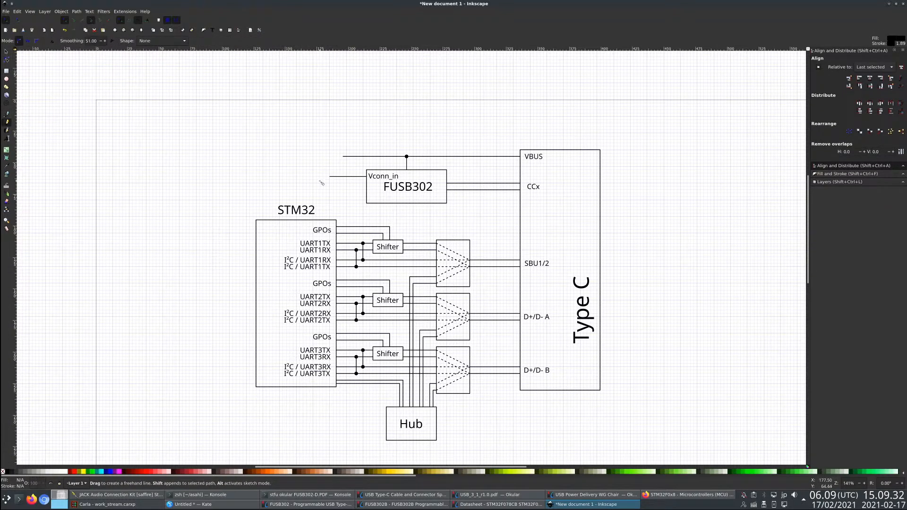
drag(331, 176, 313, 167)
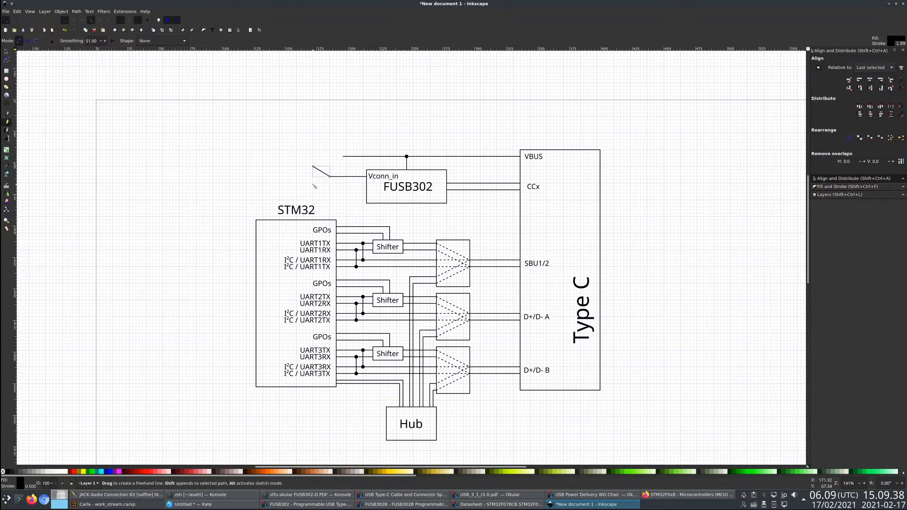
drag(314, 186, 330, 178)
- Add a 5V text label without stroke and place it at the end of the upper fork line
click(8, 138)
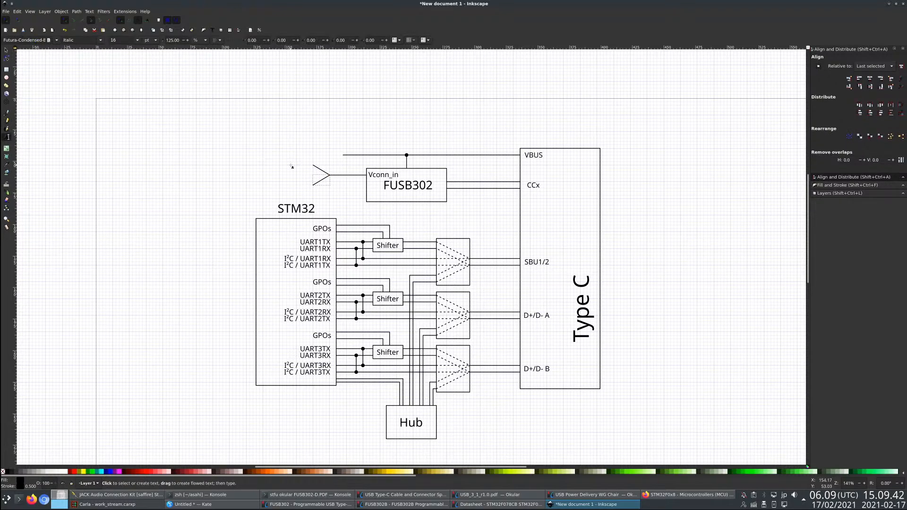
click(281, 165)
text(5V)
click(7, 51)
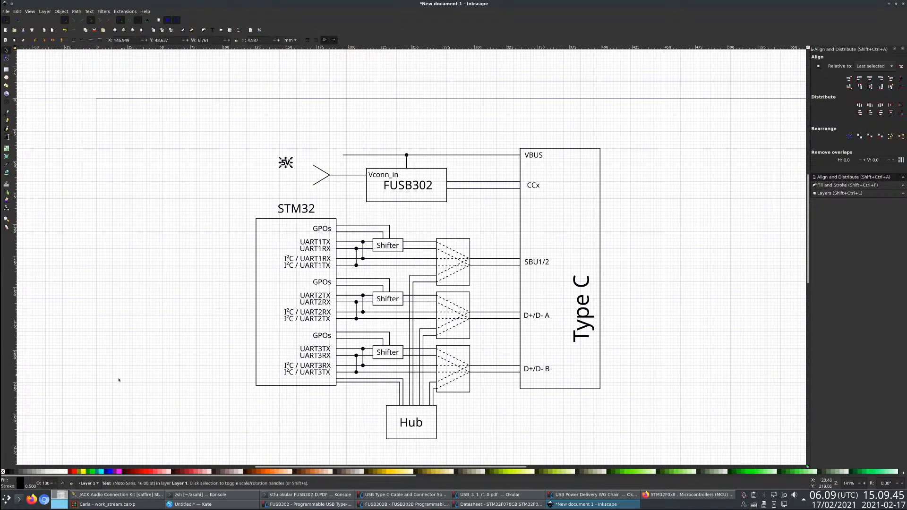
shift+click(3, 472)
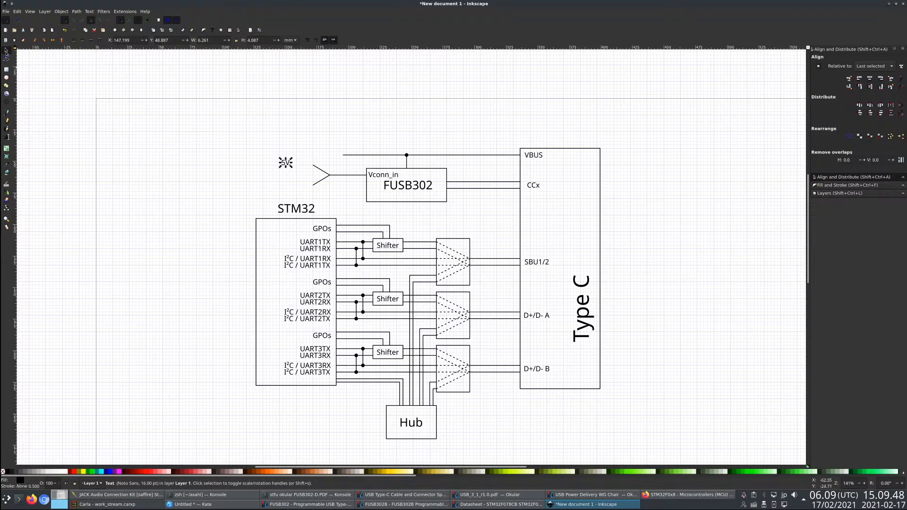
drag(287, 164, 306, 188)
- Duplicate the 5V label, change its text to Rp, and place it at the end of the lower fork line
key(ctrl+d)
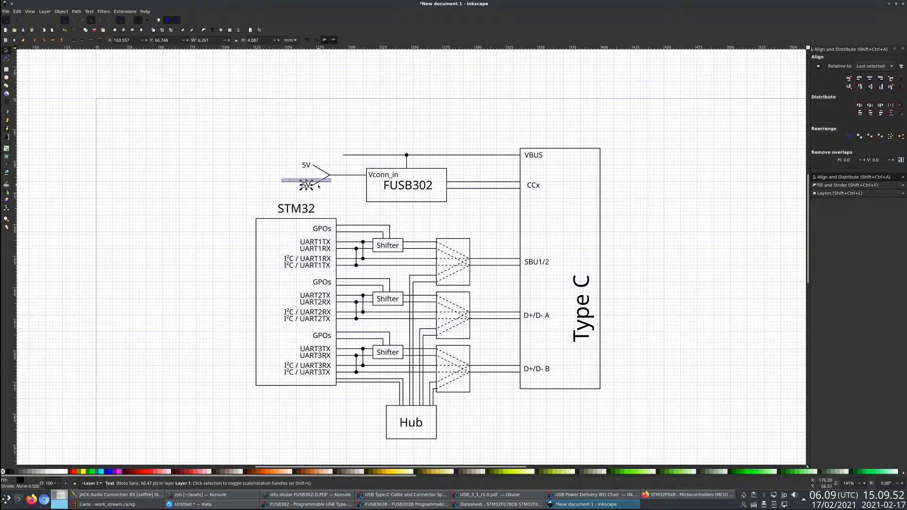
key(Left)
key(Left)
key(Left)
key(Left)
key(Left)
key(Left)
key(Left)
key(Left)
key(Left)
key(Left)
key(Left)
key(Left)
key(Left)
key(Left)
key(Left)
key(Left)
key(Left)
key(Left)
key(Left)
key(Left)
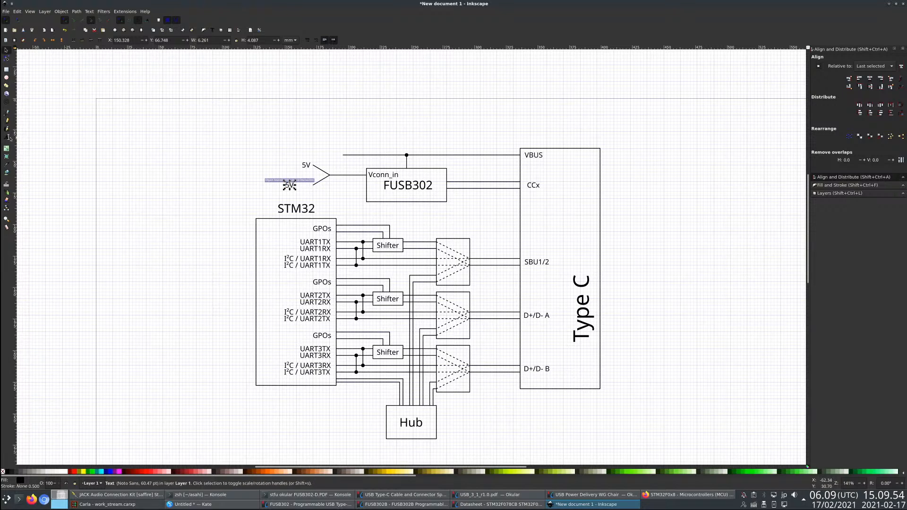
click(8, 138)
key(BackSpace)
key(BackSpace)
text(Rp)
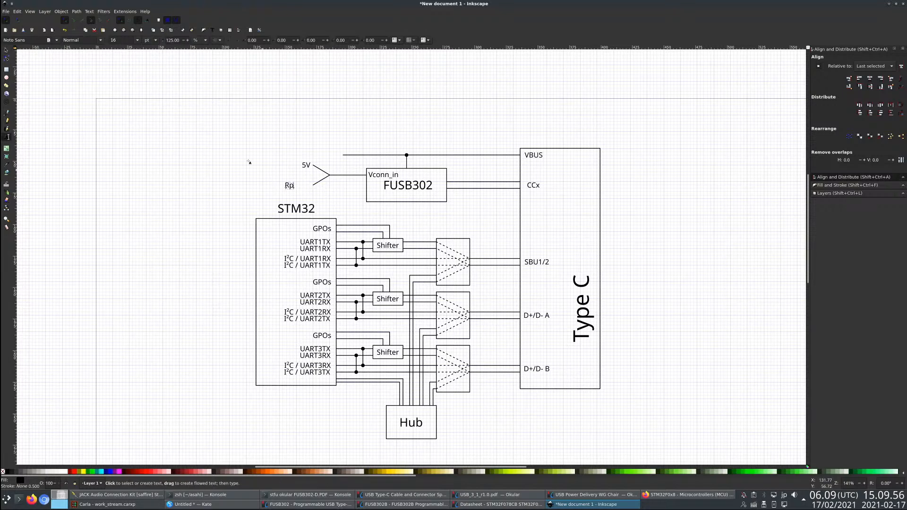
click(6, 50)
drag(289, 186, 319, 192)
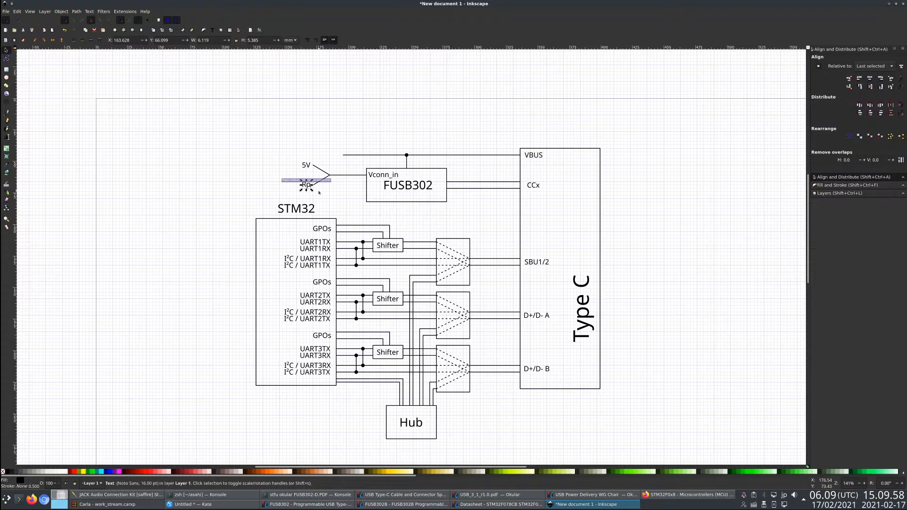
click(325, 193)
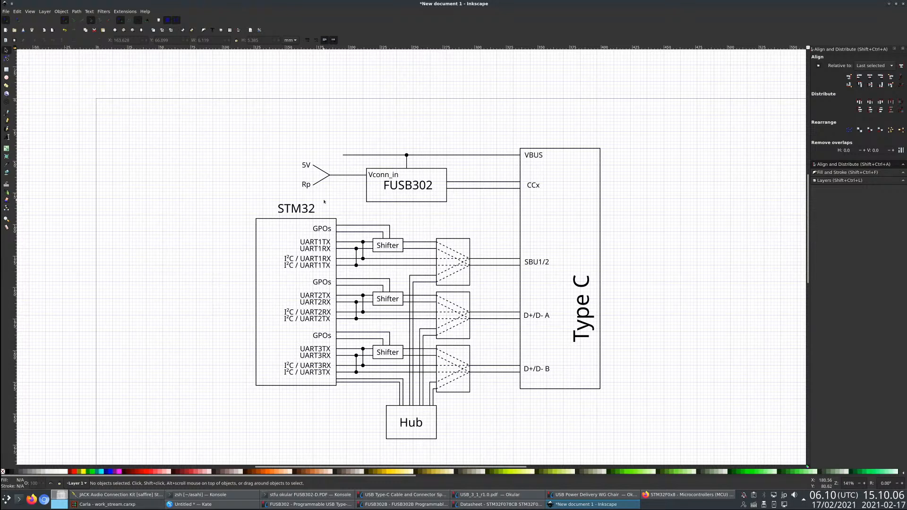
- Shorten the VBUS line by moving its outer end node about 11 mm towards the Type C block
click(305, 187)
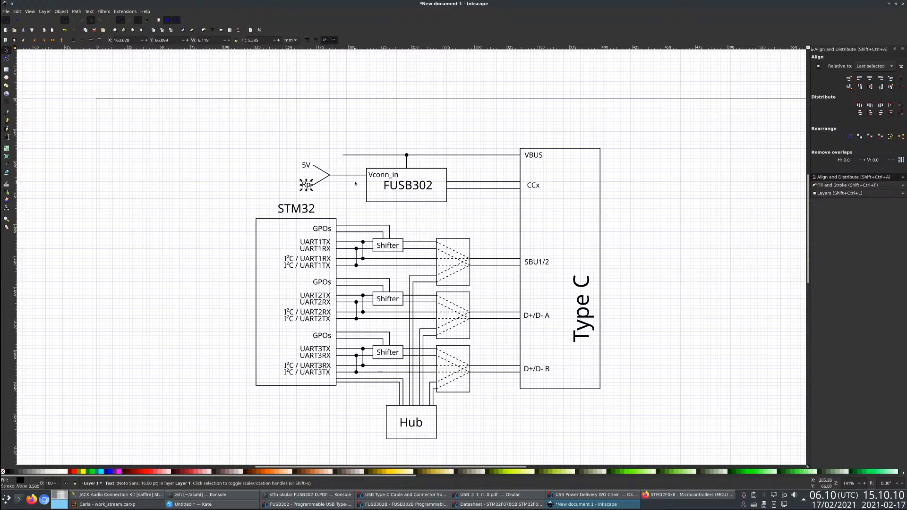
click(312, 198)
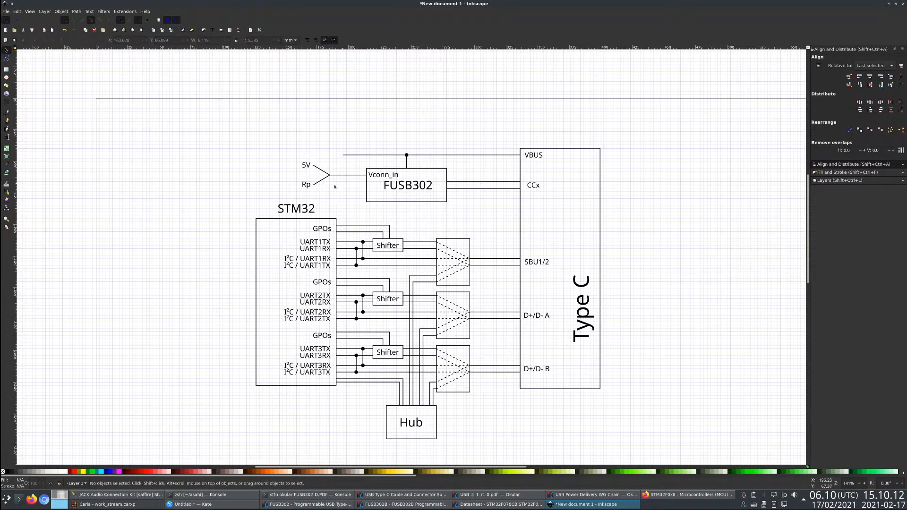
click(343, 156)
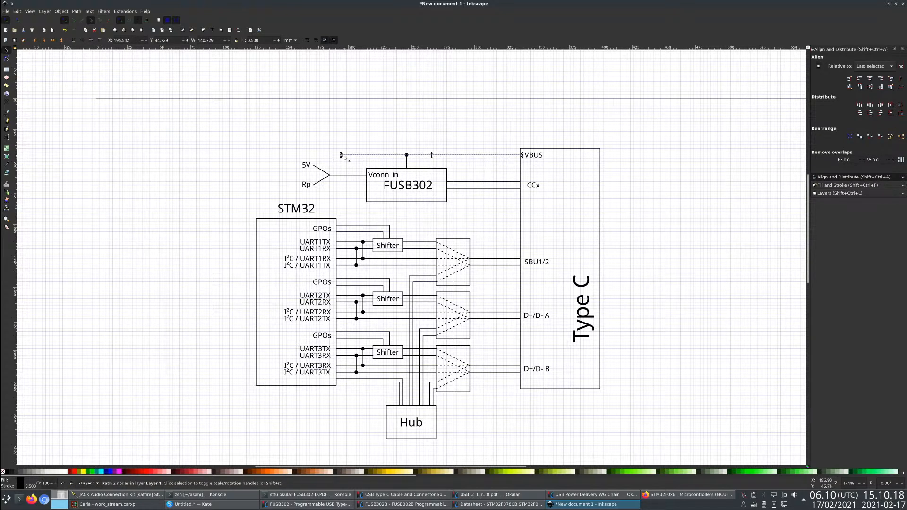
key(ctrl+c)
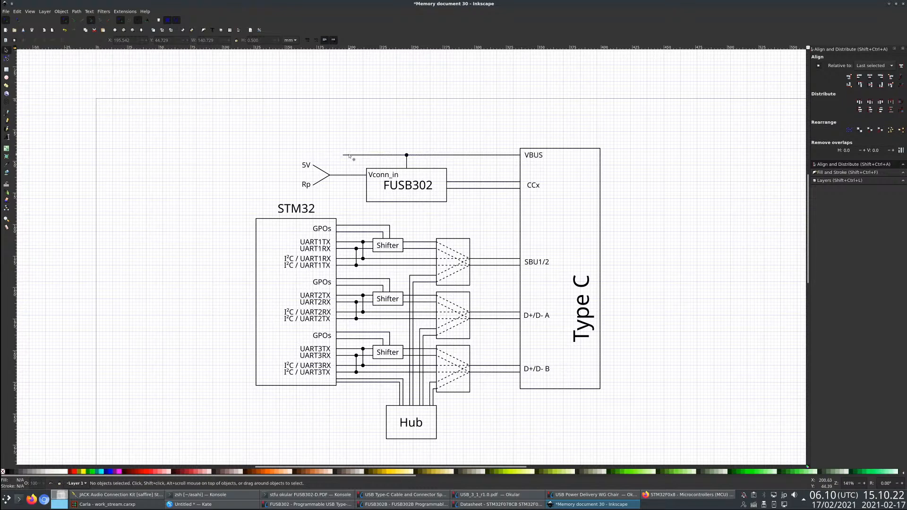
key(n)
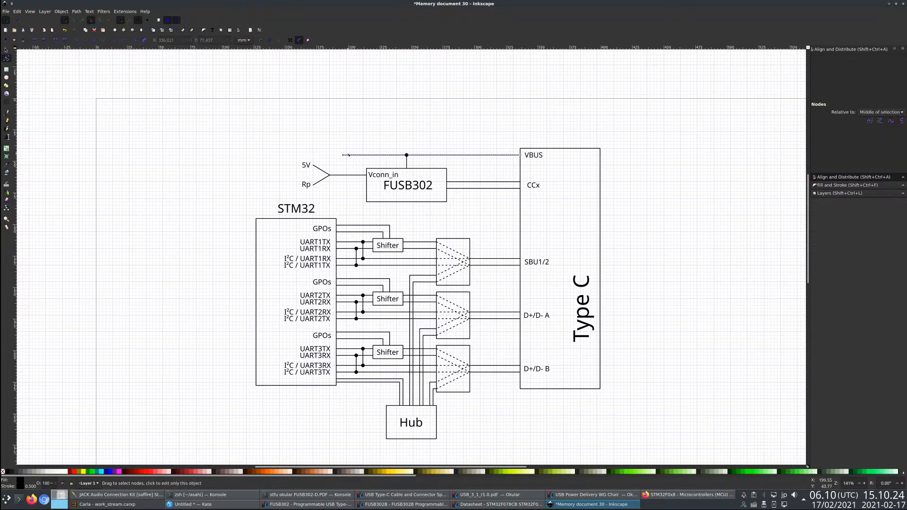
drag(344, 155, 357, 155)
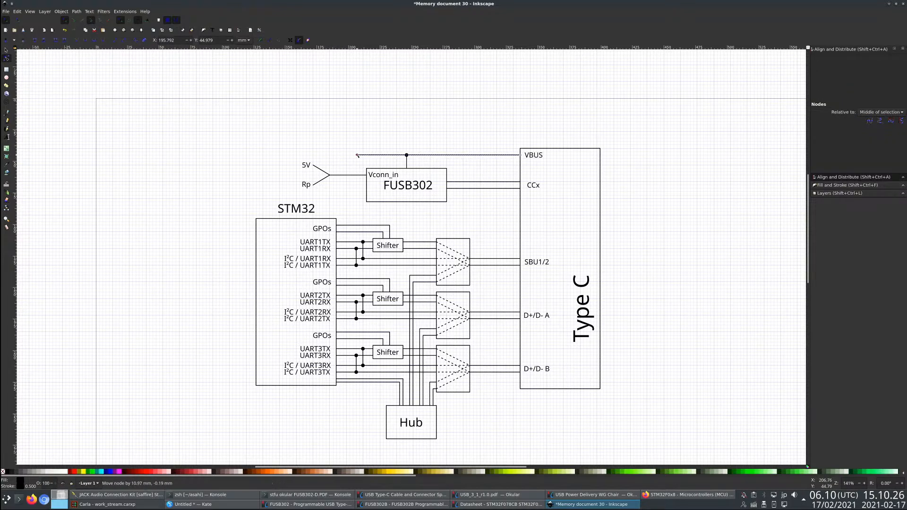
key(r)
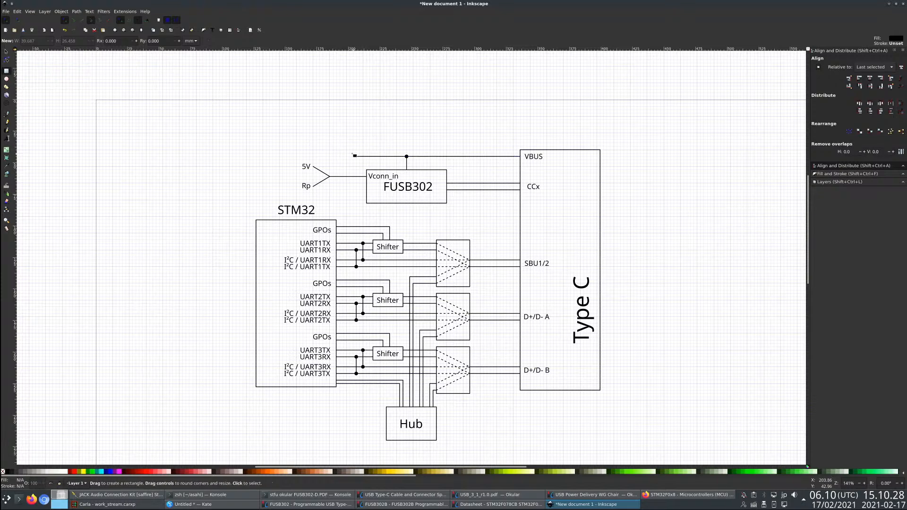
drag(340, 150, 358, 162)
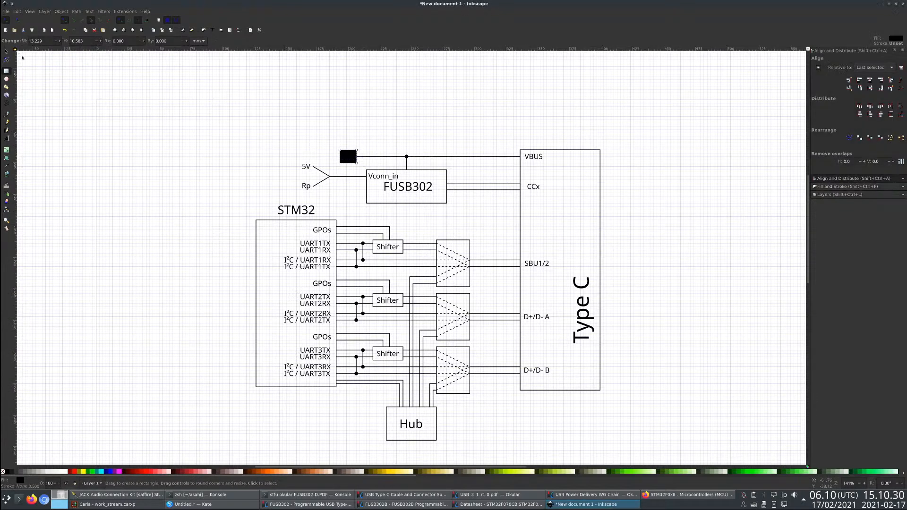
key(s)
key(Delete)
- Duplicate the lowest Shifter block, place the copy at the outer end of the VBUS line, and change its text to SW
click(384, 355)
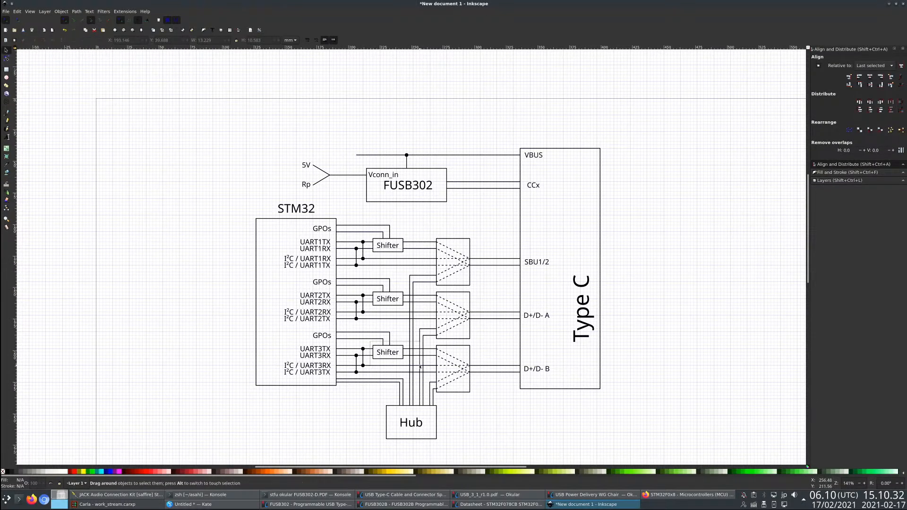
key(ctrl+c)
key(ctrl+v)
drag(344, 97, 335, 162)
click(361, 130)
key(t)
click(341, 156)
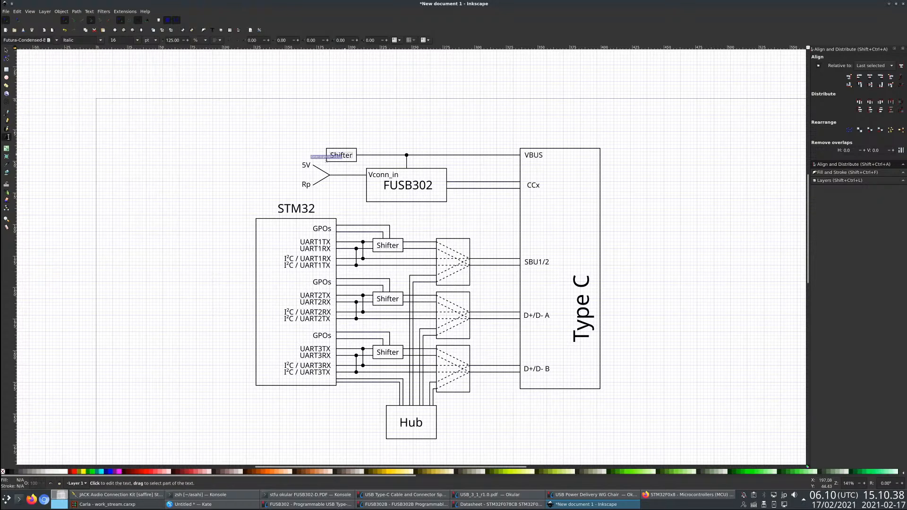
text(SW)
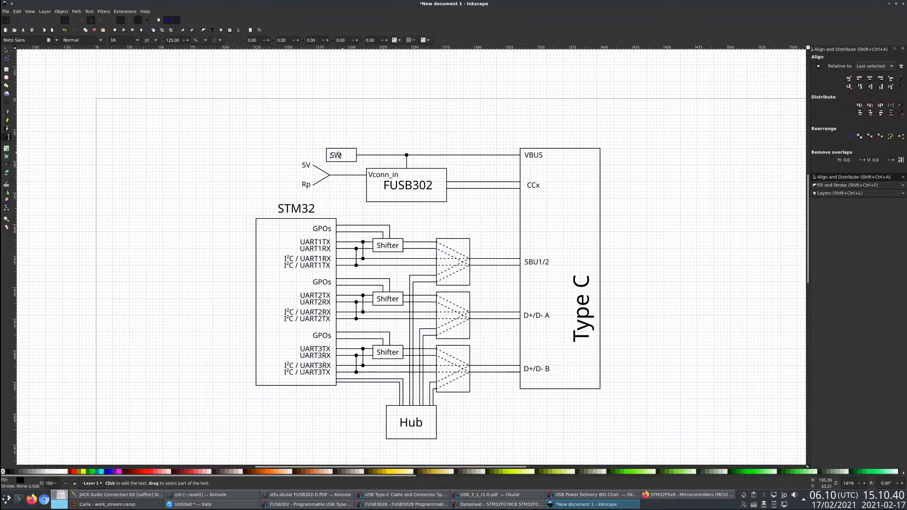
- Centre the SW text horizontally within its rectangle inside the copied group
click(6, 50)
click(357, 160)
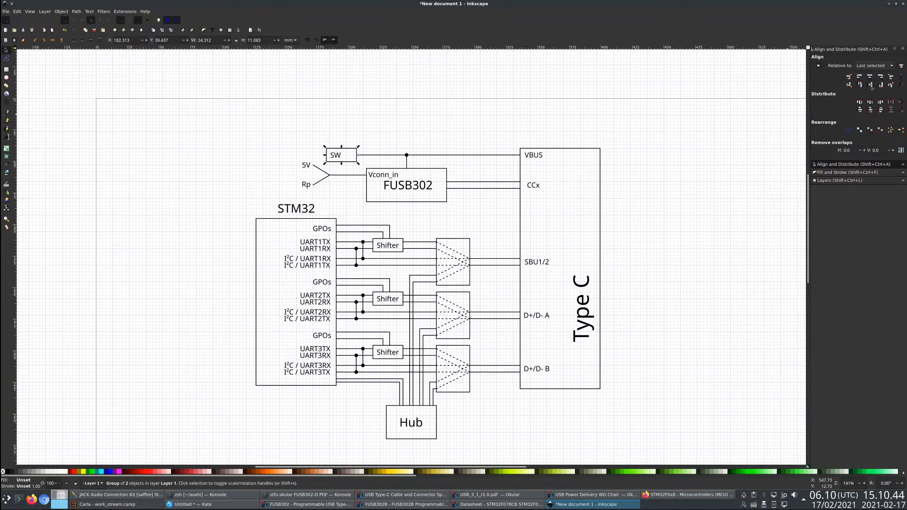
key(Escape)
click(342, 158)
double_click(341, 159)
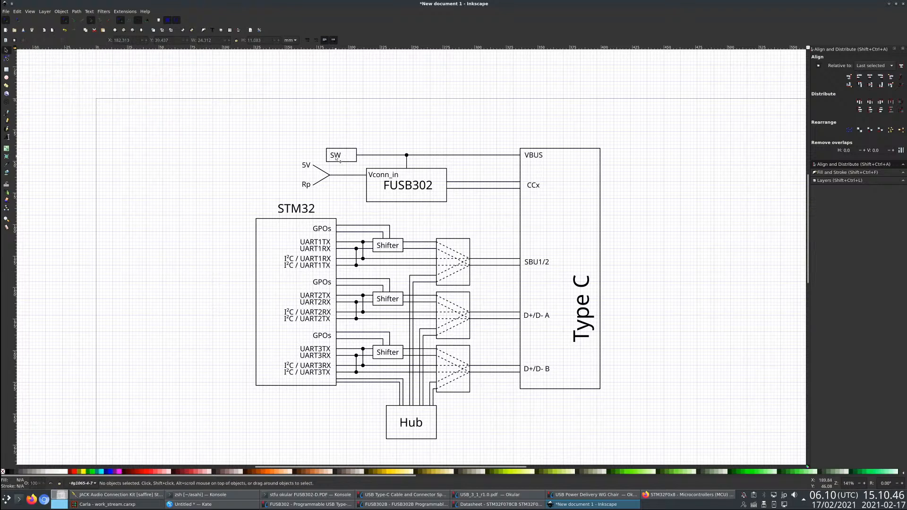
click(336, 157)
shift+click(354, 162)
click(871, 77)
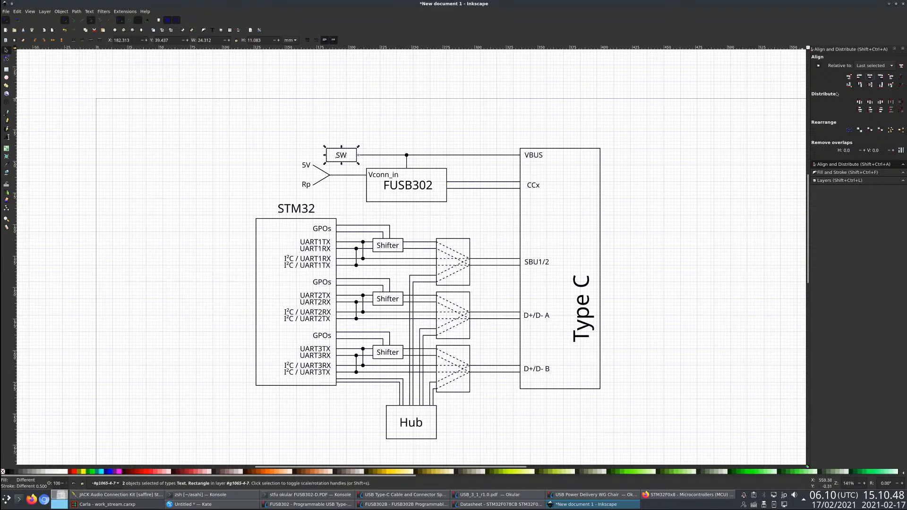
double_click(339, 155)
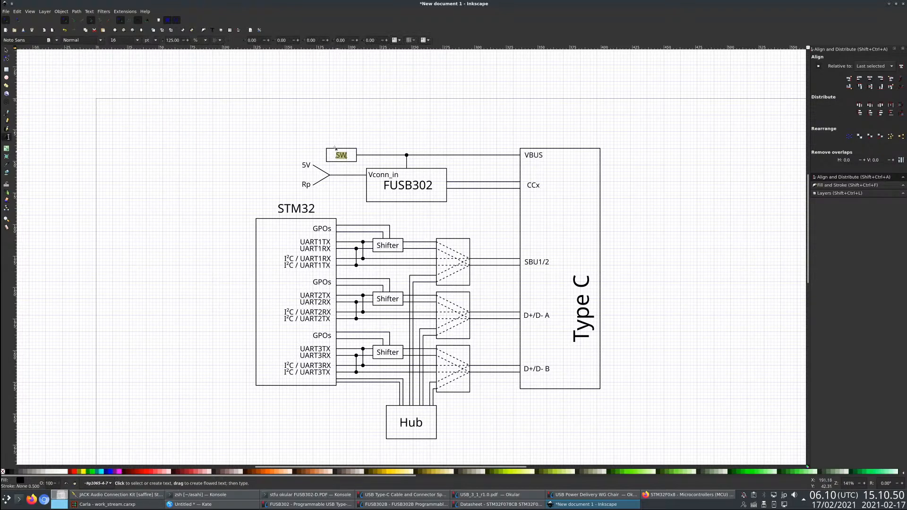
key(Escape)
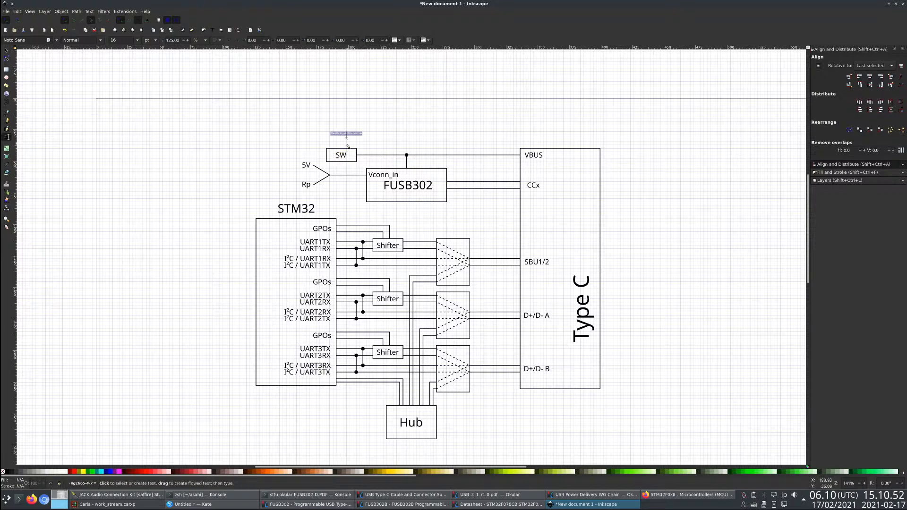
click(6, 50)
click(344, 156)
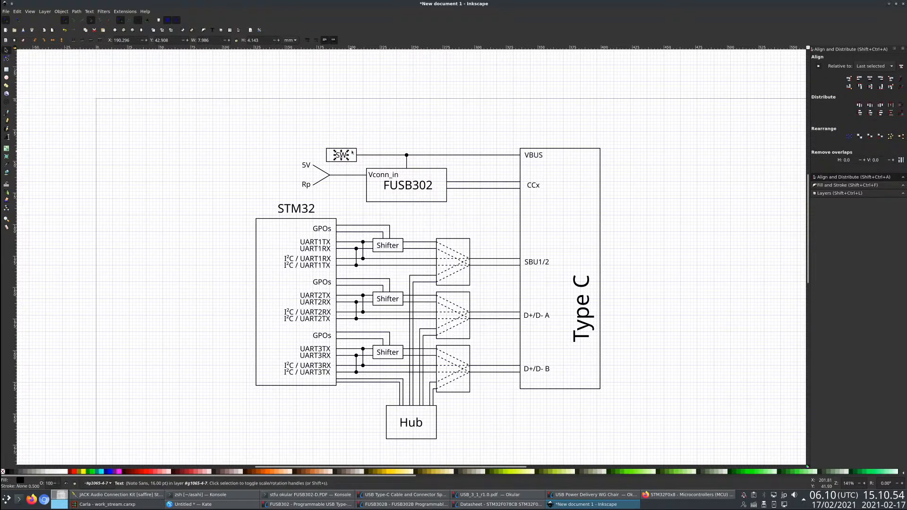
shift+click(355, 149)
key(Escape)
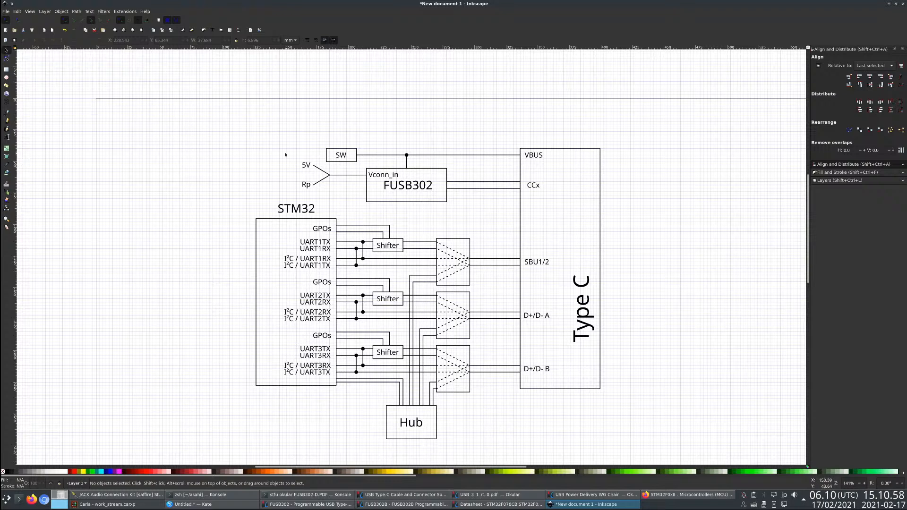
drag(285, 155, 340, 196)
key(Escape)
- Draw a horizontal line about 37 mm long leftward from the SW block, with a 0.5 black stroke
click(7, 112)
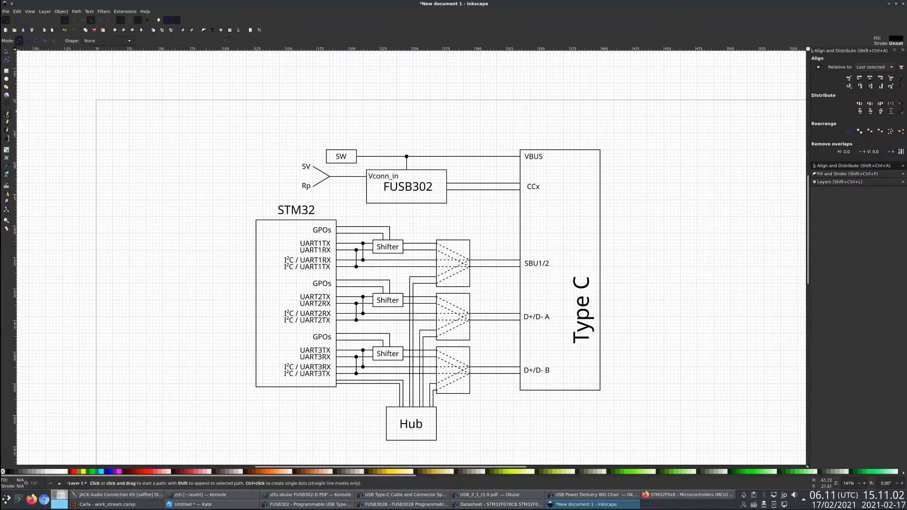
click(326, 154)
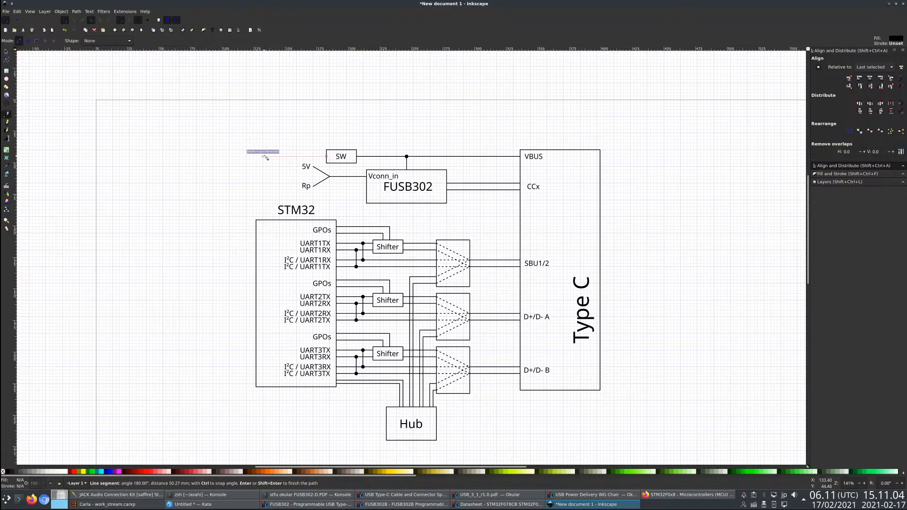
double_click(280, 156)
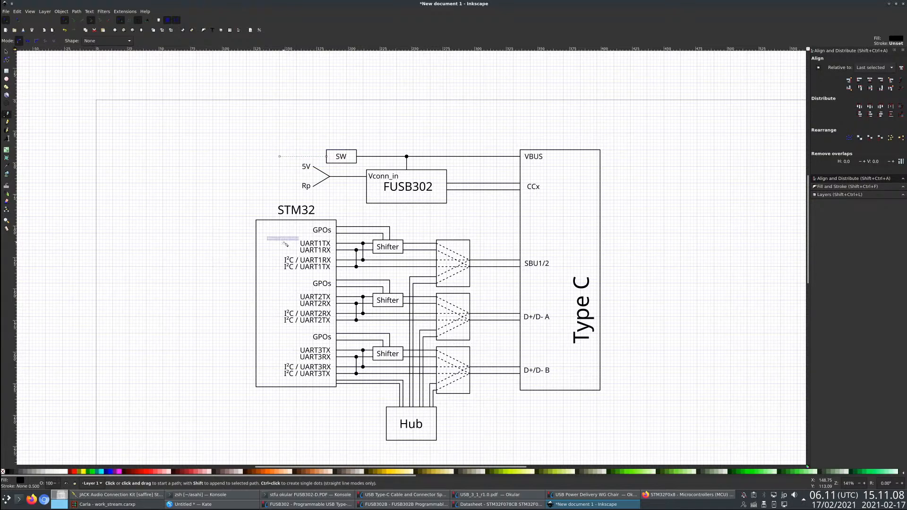
click(7, 52)
shift+click(24, 471)
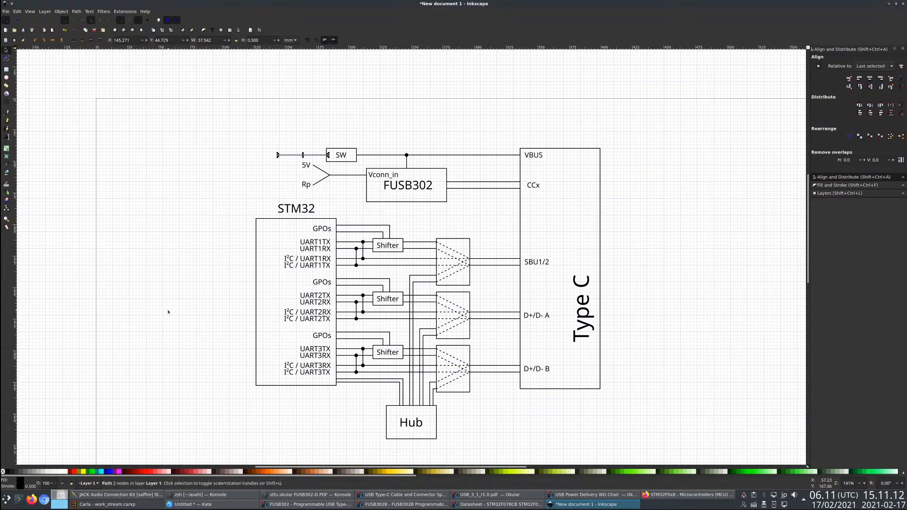
click(264, 152)
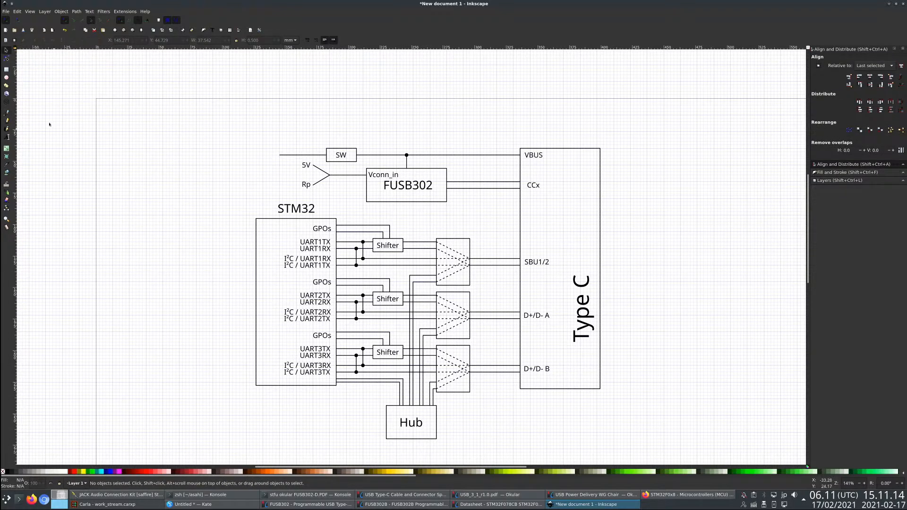
- Draw two diagonal lines forking up-left and down-left from the outer end of the SW line
click(6, 114)
click(280, 155)
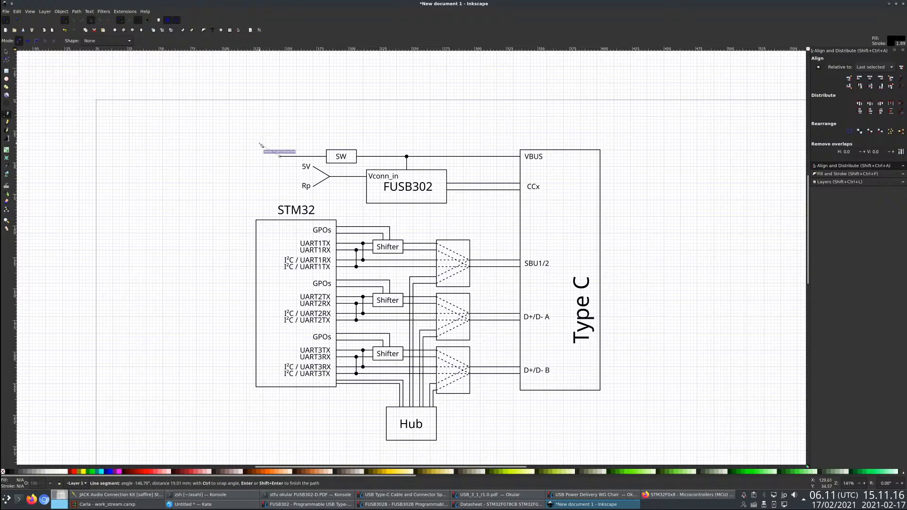
double_click(263, 146)
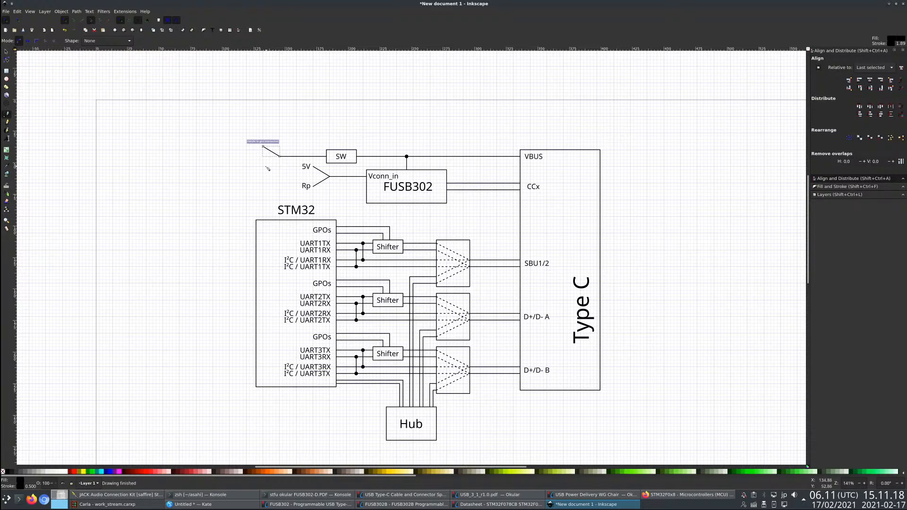
click(264, 166)
double_click(280, 156)
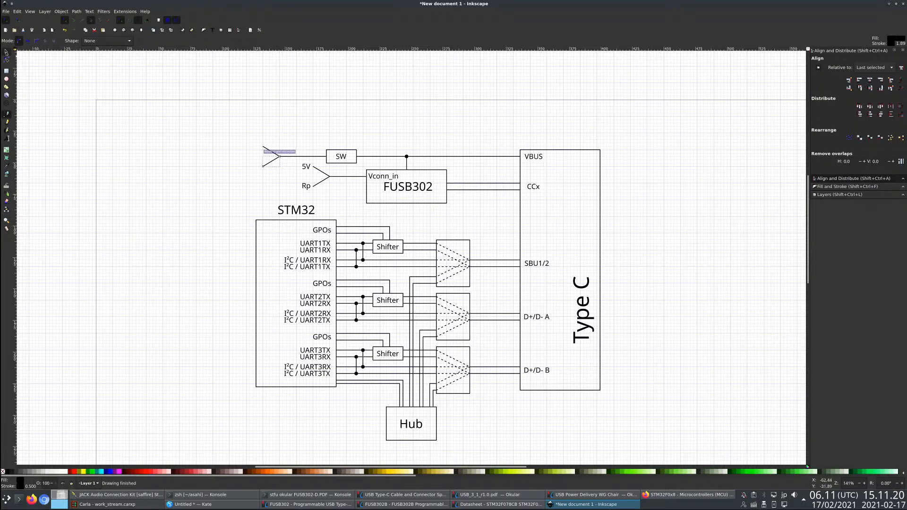
- Duplicate the 5V label and place the copy at the end of the SW line's lower fork
click(6, 52)
click(306, 166)
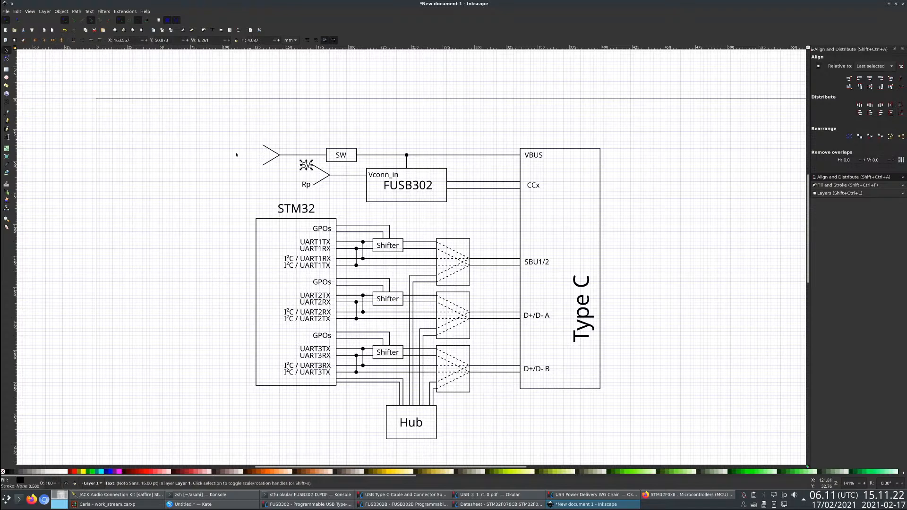
key(ctrl+v)
drag(239, 152, 254, 165)
key(Escape)
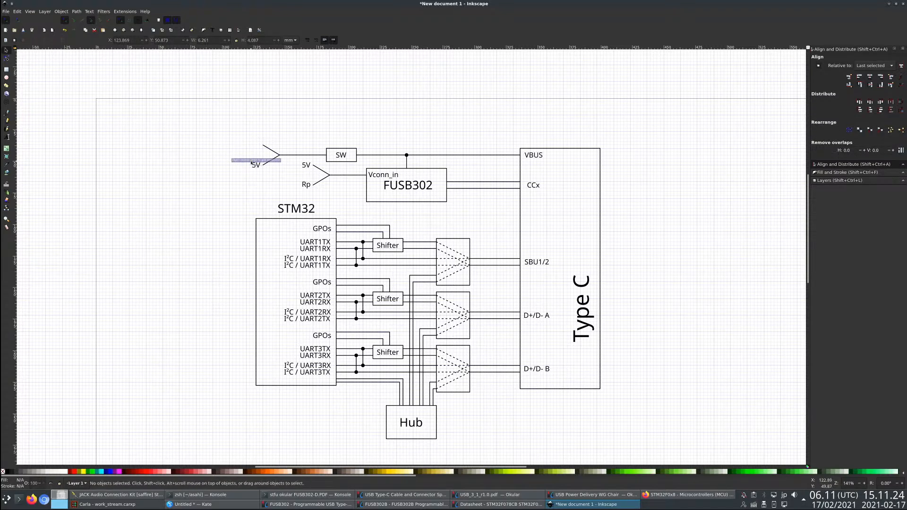
- Paste another 5V label, change its text to VBUSin, and place it at the end of the SW line's upper fork
key(ctrl+v)
key(t)
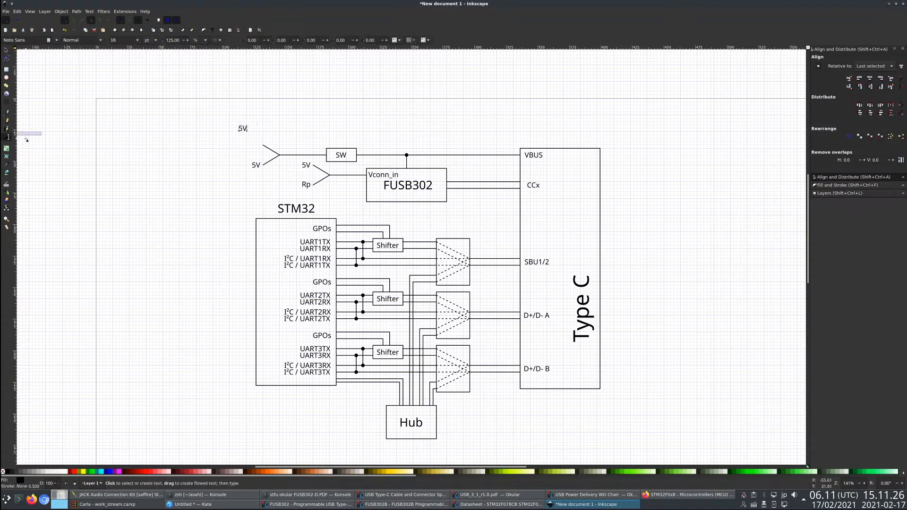
key(ctrl+a)
text(VBUSin)
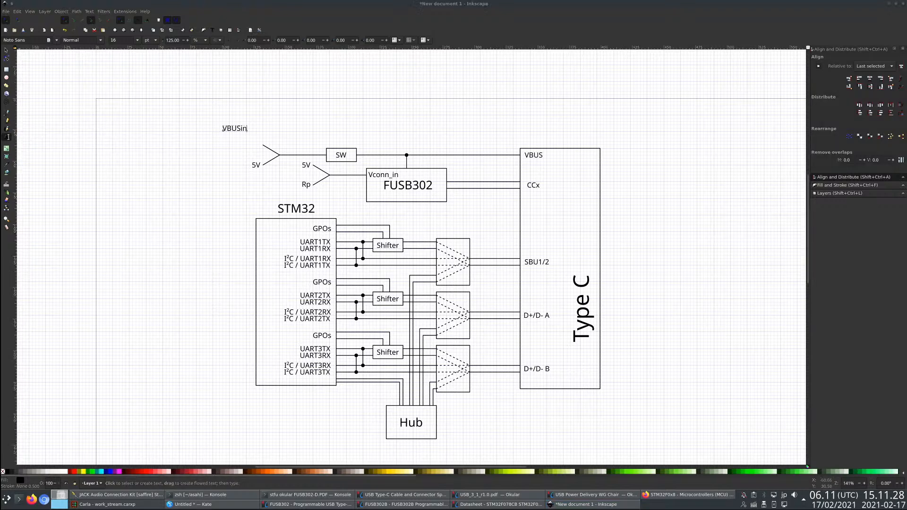
click(7, 50)
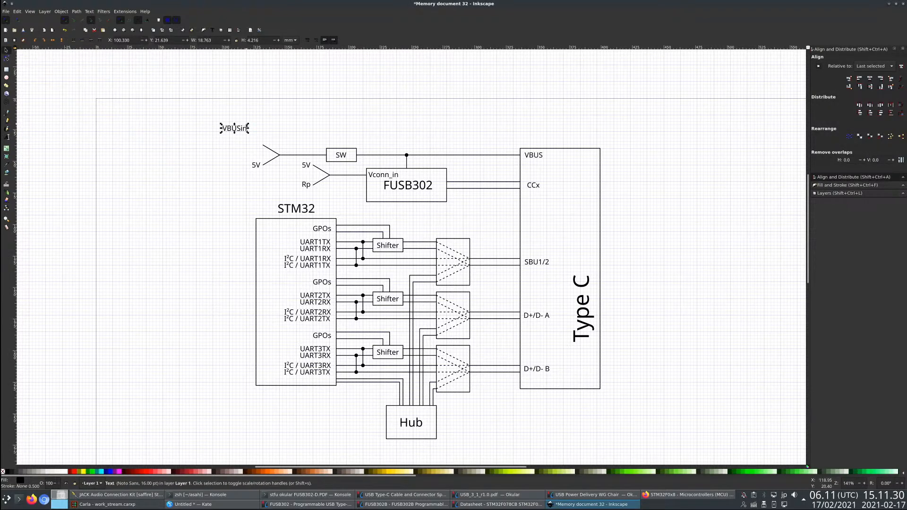
drag(247, 127, 259, 144)
click(296, 127)
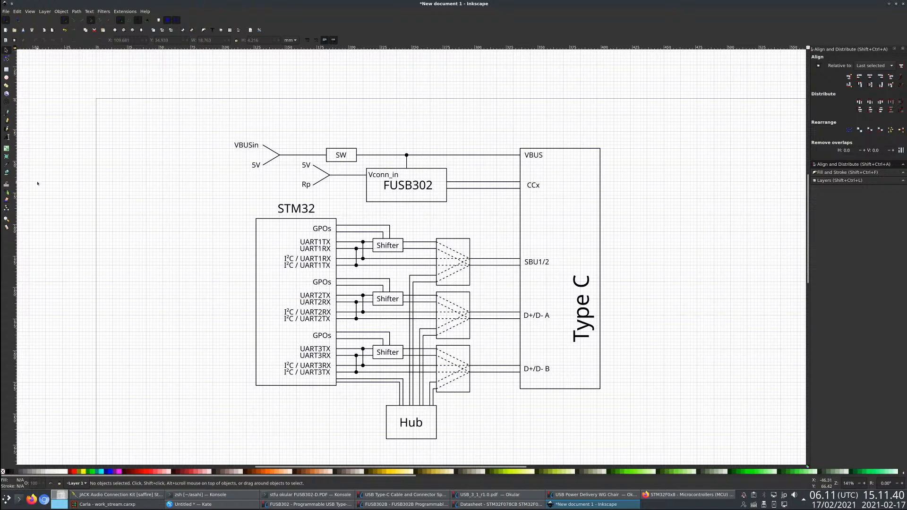
- Move the STM32 title from above its block to inside it, beside the UART2 labels
key(b)
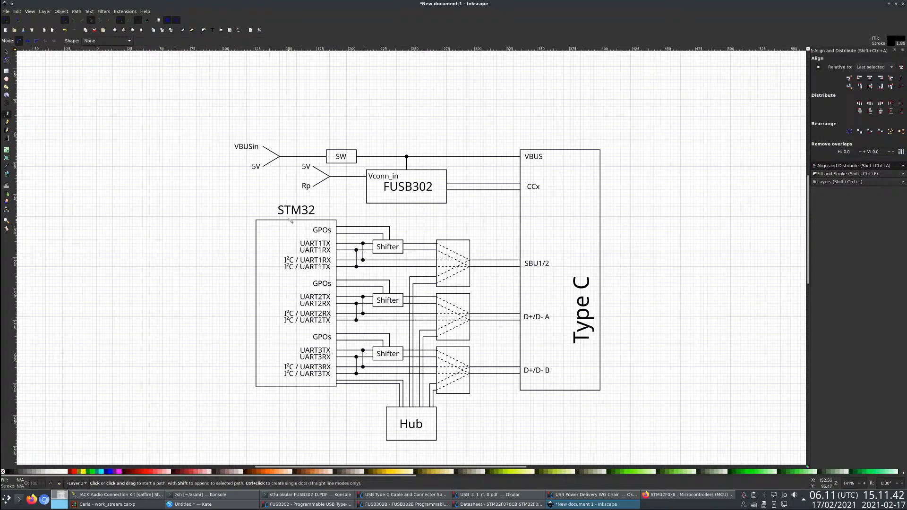
key(s)
drag(295, 214, 283, 299)
- Draw an unfilled L-shaped line from the STM32 block's upper edge to the FUSB302 block's near side, below Vconn_in
key(b)
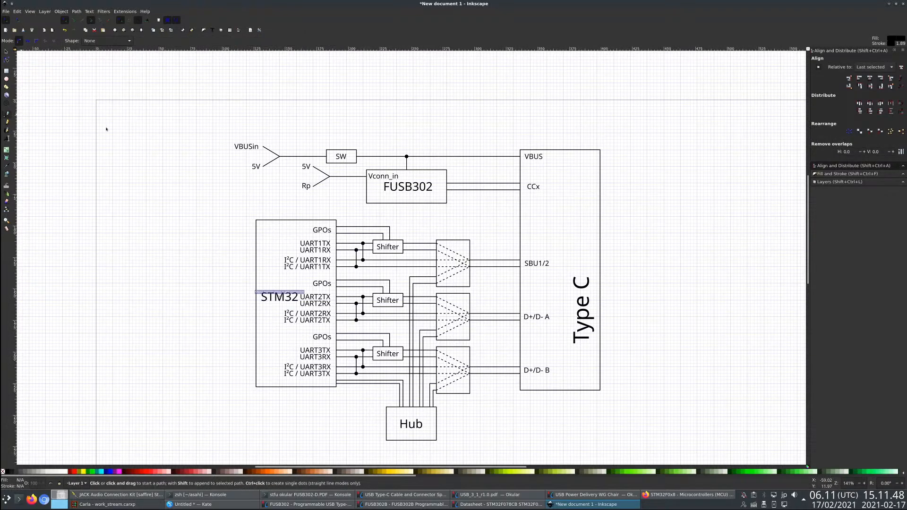
click(320, 220)
click(320, 193)
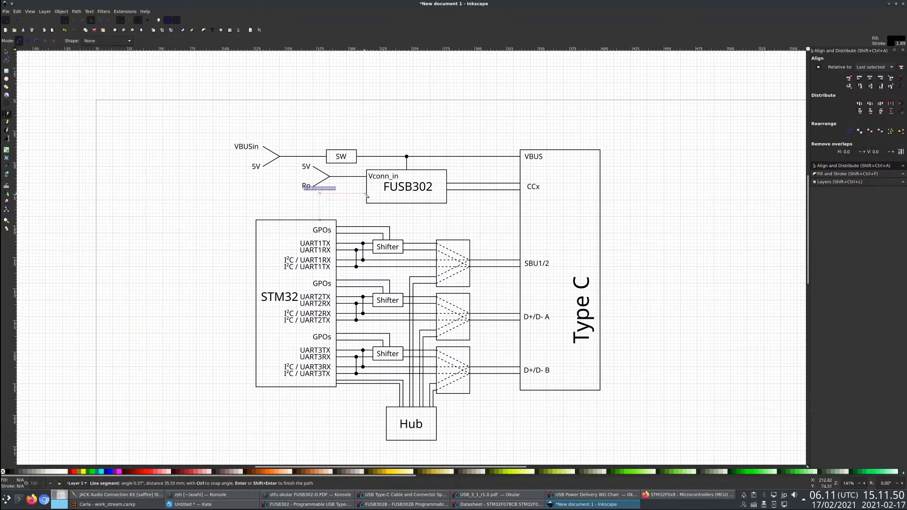
click(367, 194)
key(Return)
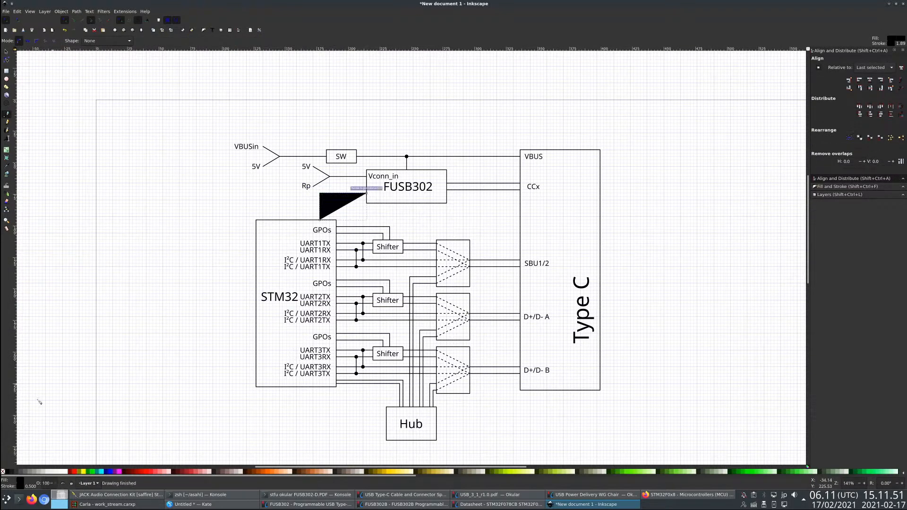
click(3, 472)
- Draw a second L-shaped line parallel to and inside the first one, between STM32 and FUSB302
click(327, 220)
click(326, 200)
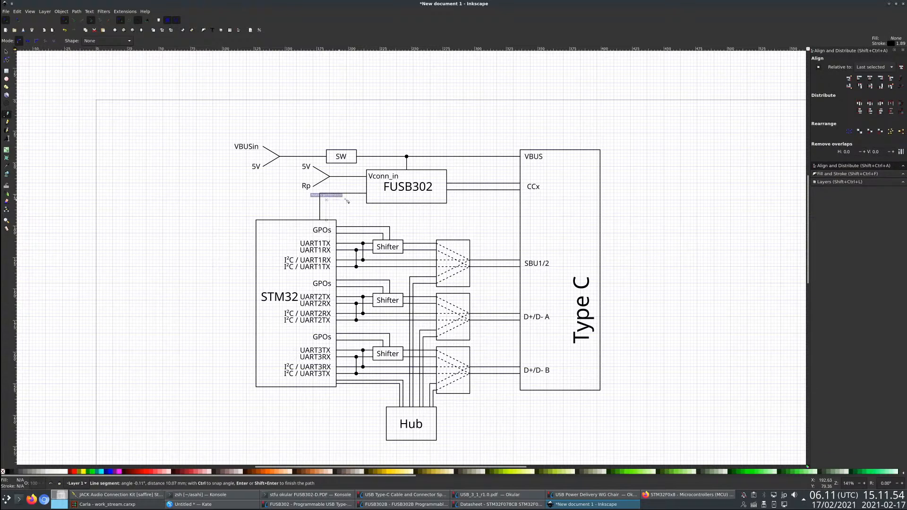
click(367, 199)
key(Return)
click(6, 51)
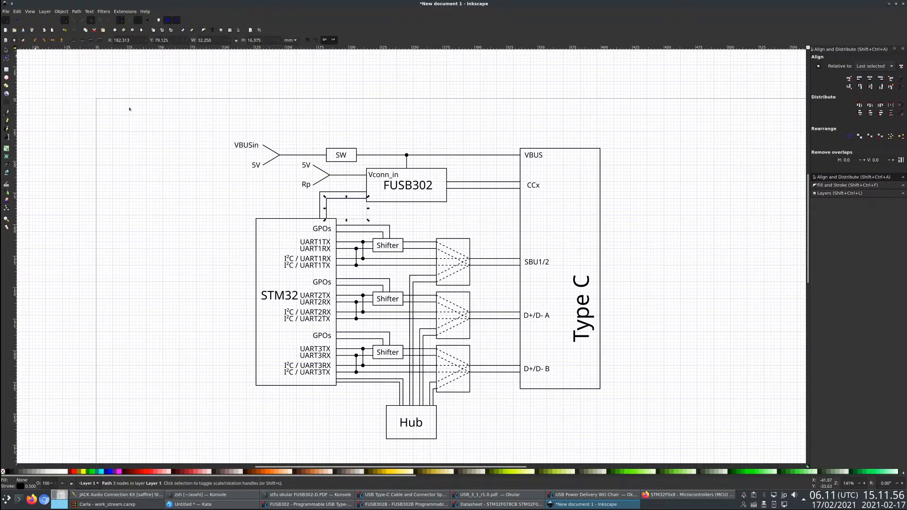
- Duplicate the Rp label, change the copy's text to I²C, and place it beside the two lines joining STM32 and FUSB302
click(307, 185)
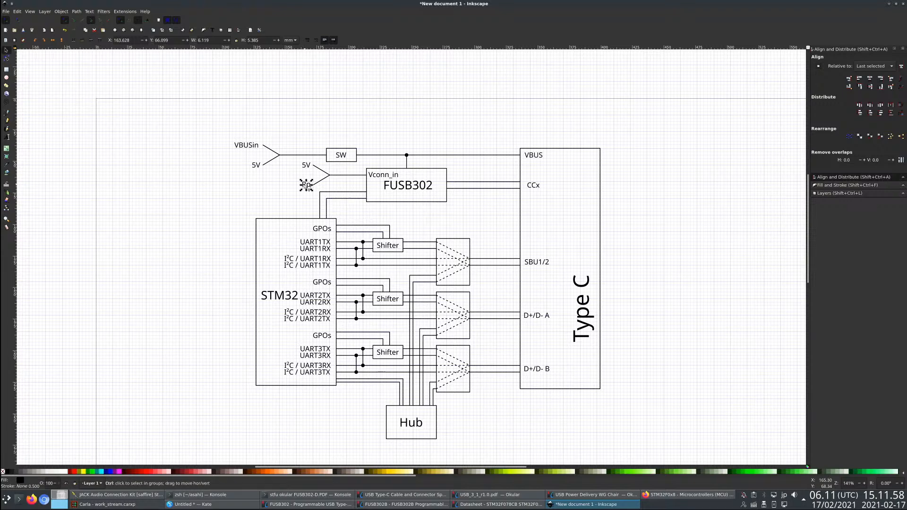
key(ctrl+c)
key(ctrl+v)
click(7, 137)
key(ctrl+a)
text(I²C)
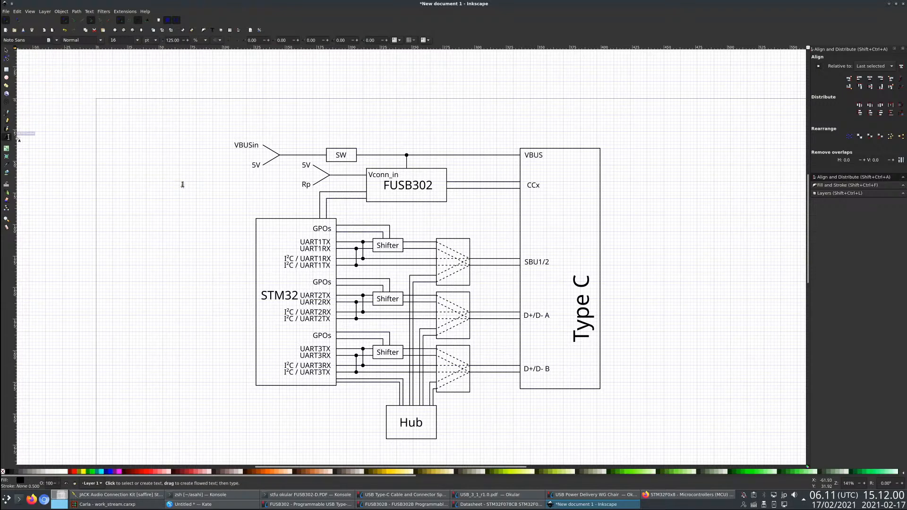
click(6, 51)
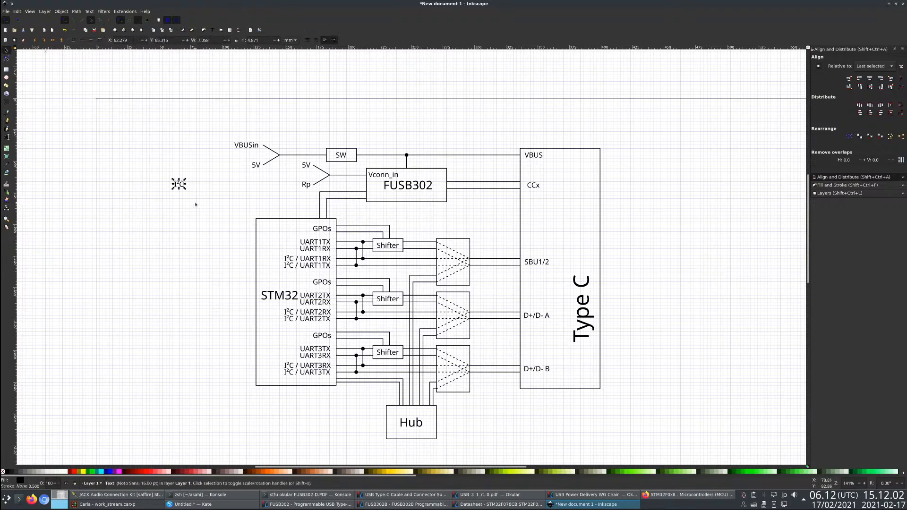
drag(181, 189, 338, 211)
click(227, 248)
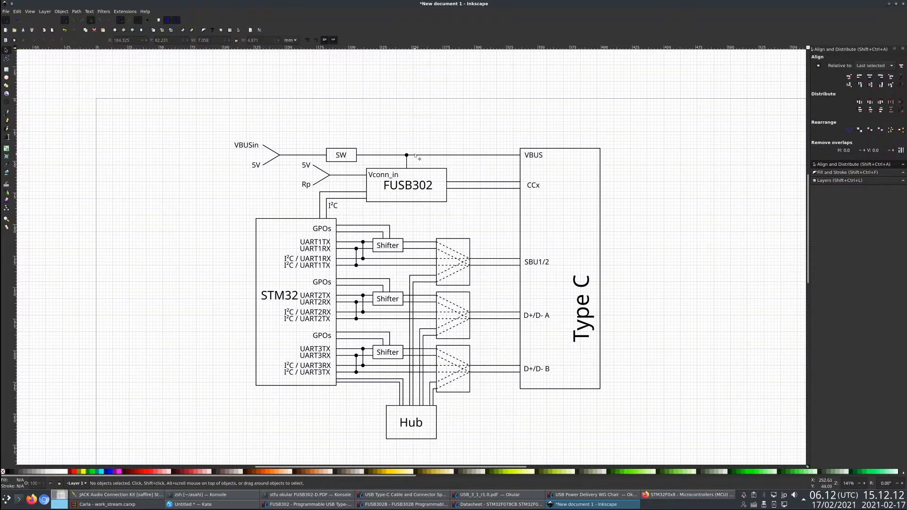
- Shift the VBUS tap line and its junction dot along the FUSB302 block, away from the Vconn_in label
click(408, 162)
drag(407, 162, 428, 156)
click(407, 156)
- Duplicate the Vconn_in label, change the copy's text to VBUS, and place it inside FUSB302 directly under the tap line
click(397, 175)
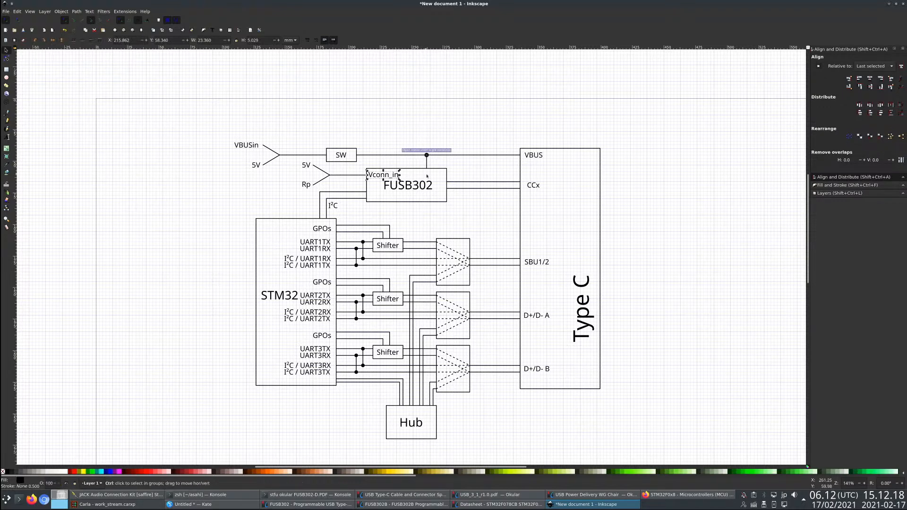
key(ctrl+c)
key(ctrl+v)
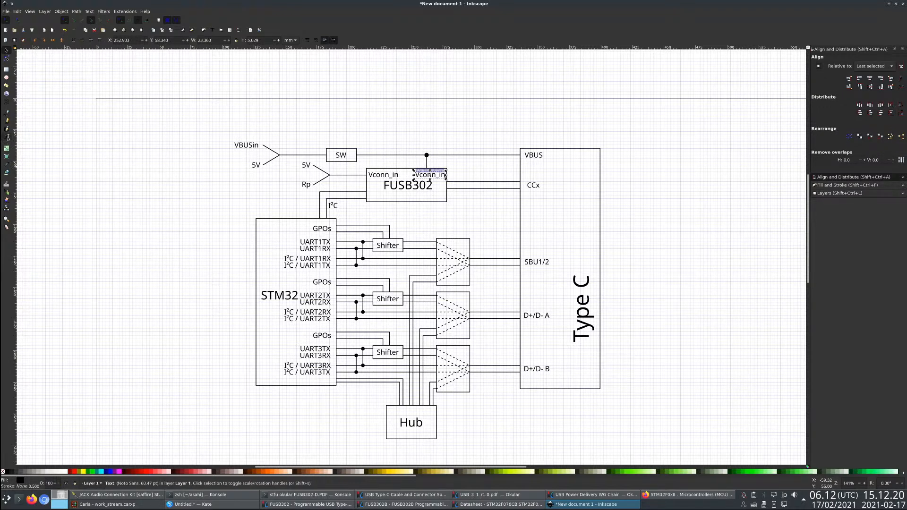
click(7, 137)
key(ctrl+a)
key(BackSpace)
text(VB)
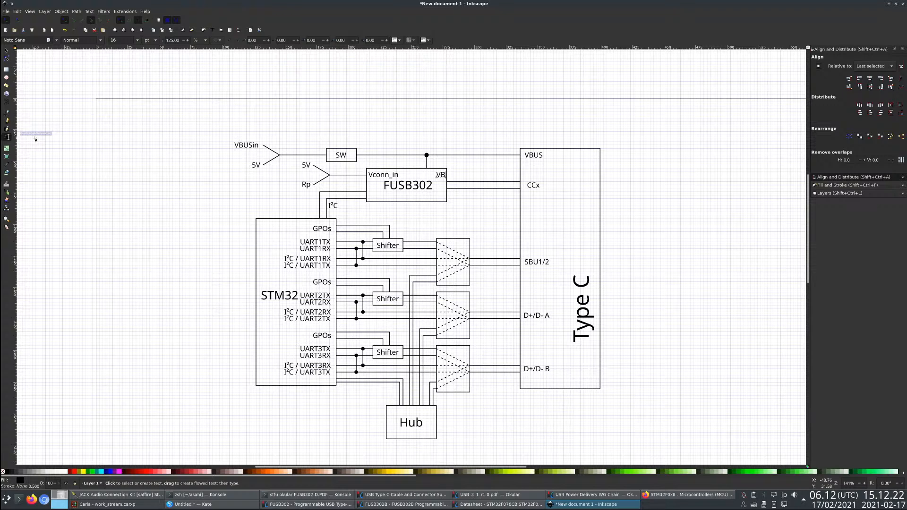
text(US)
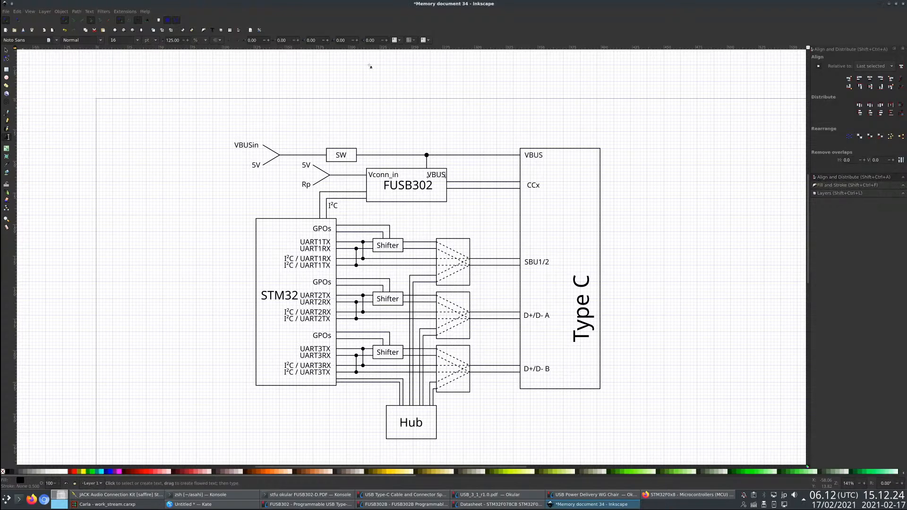
click(8, 50)
drag(438, 177, 429, 177)
key(Escape)
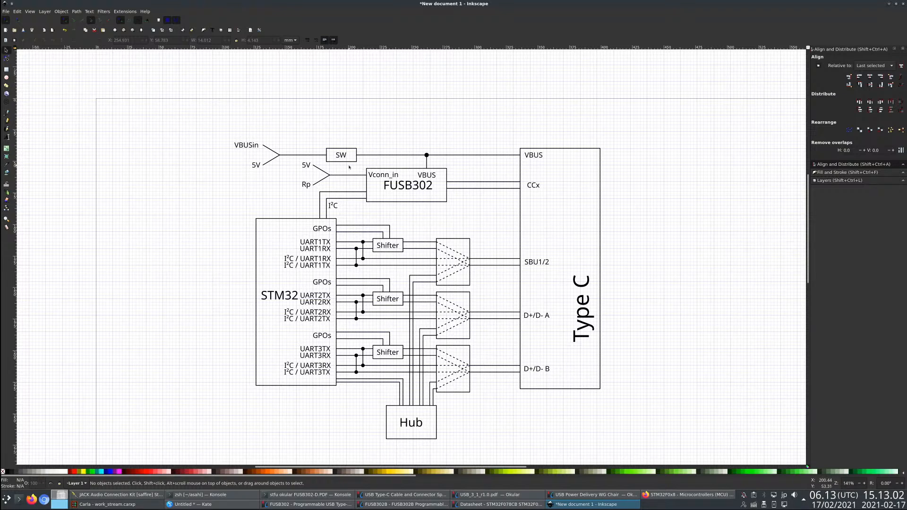
- Draw a third L-shaped line from FUSB302's near side to the STM32 block's upper edge, outside the two I²C lines
click(6, 112)
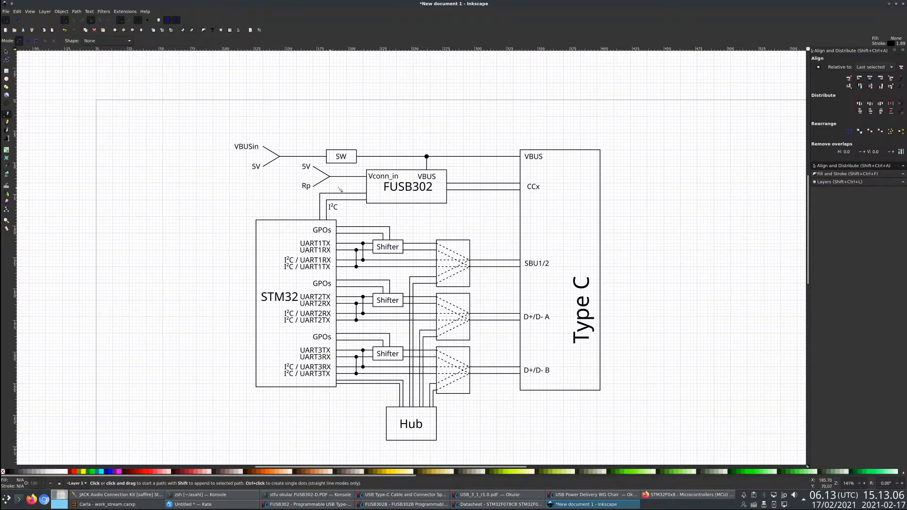
click(367, 187)
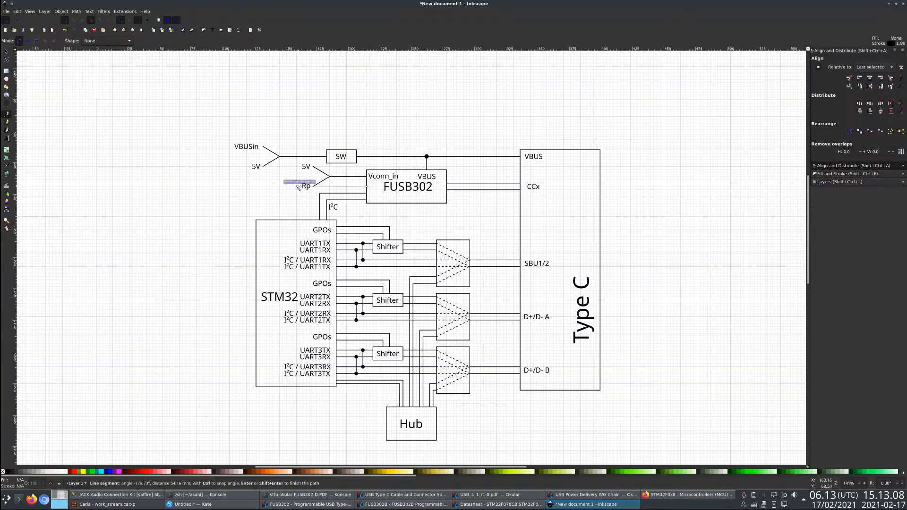
click(290, 186)
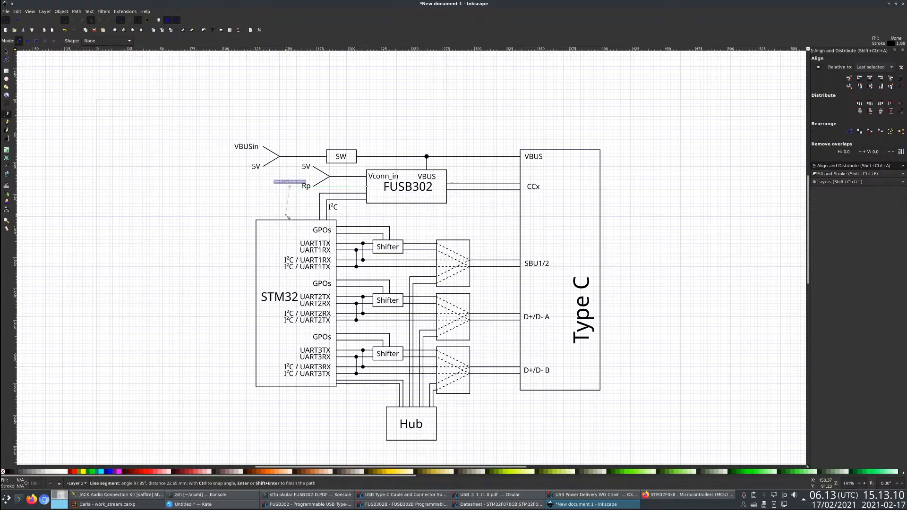
double_click(291, 220)
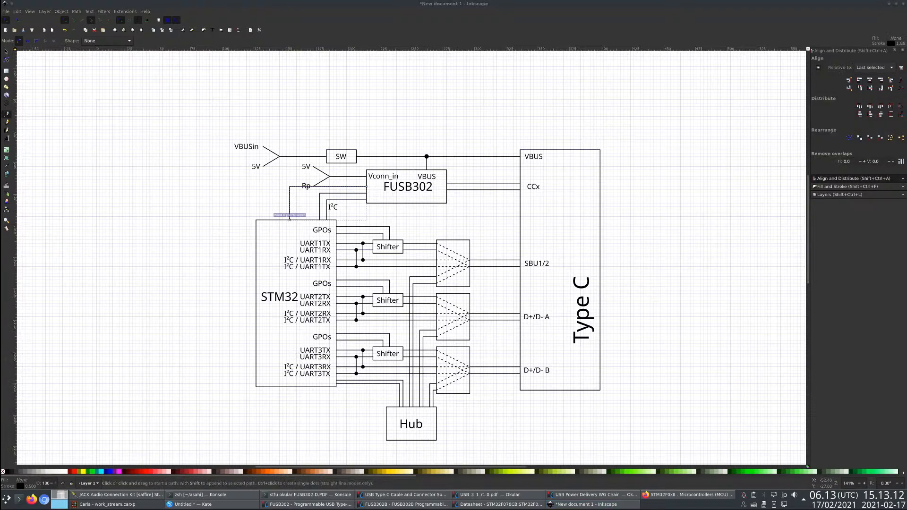
- Reshape the outer I²C line by moving its nodes so it runs closer to the inner I²C line
key(s)
click(344, 191)
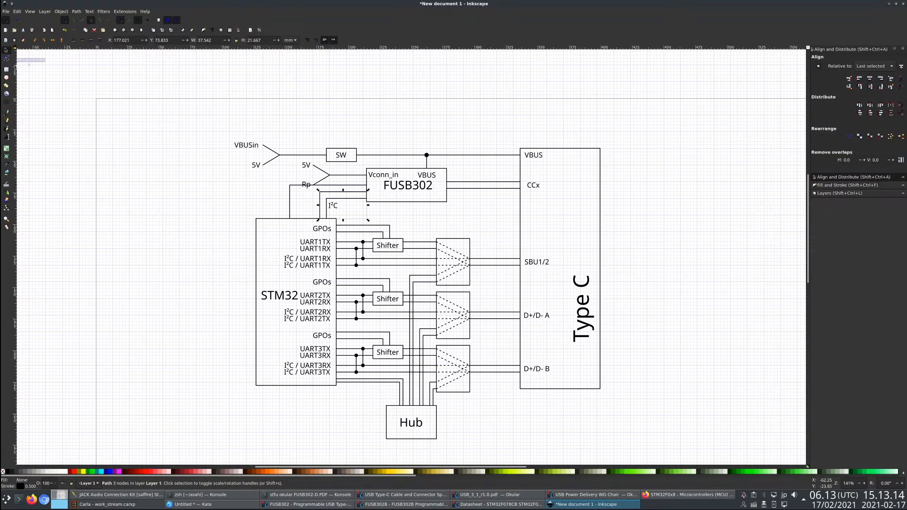
click(6, 58)
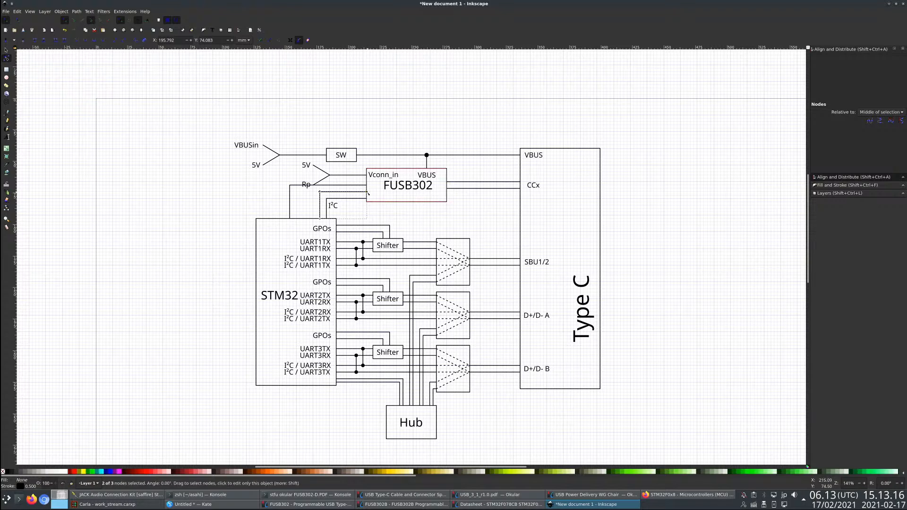
drag(368, 193, 367, 196)
click(320, 208)
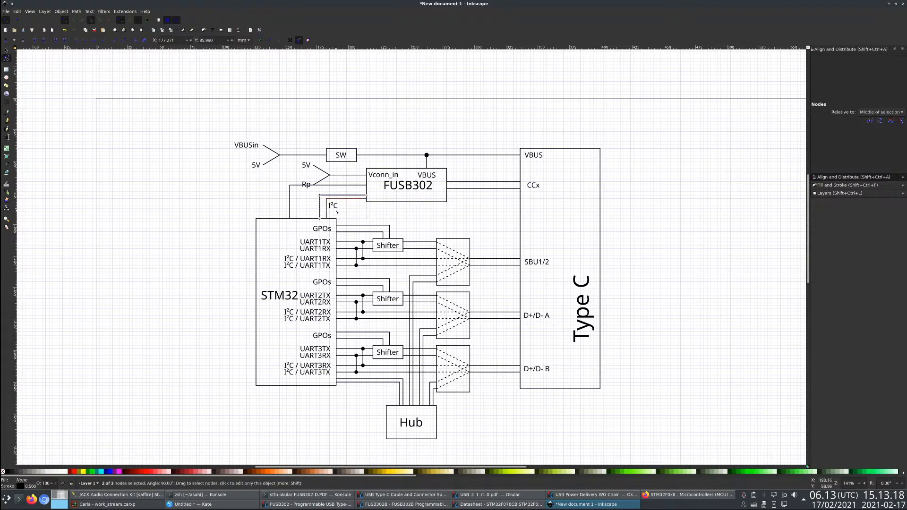
drag(320, 201, 324, 219)
key(ctrl+z)
- Reshape the third FUSB302–STM32 line by moving its corner and STM32 end close to the I²C pair, clear of Rp
click(293, 203)
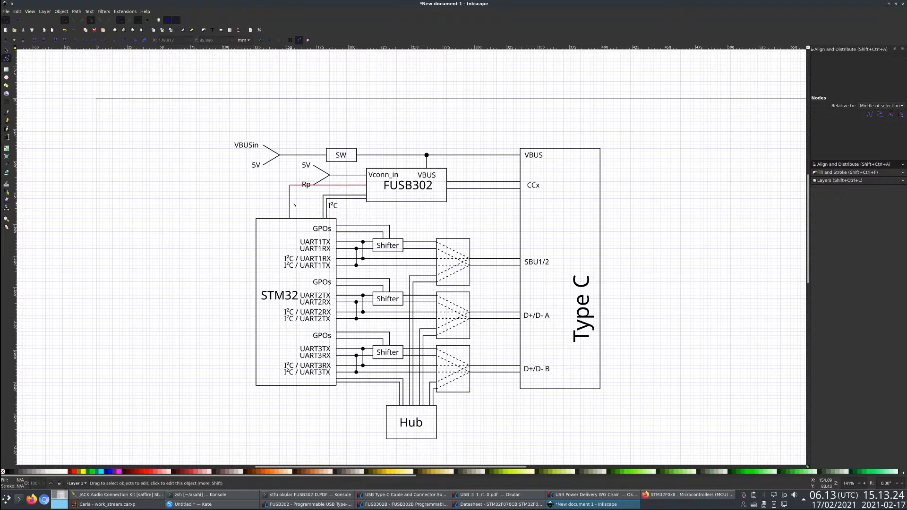
click(291, 204)
drag(289, 185, 316, 190)
drag(289, 219, 316, 217)
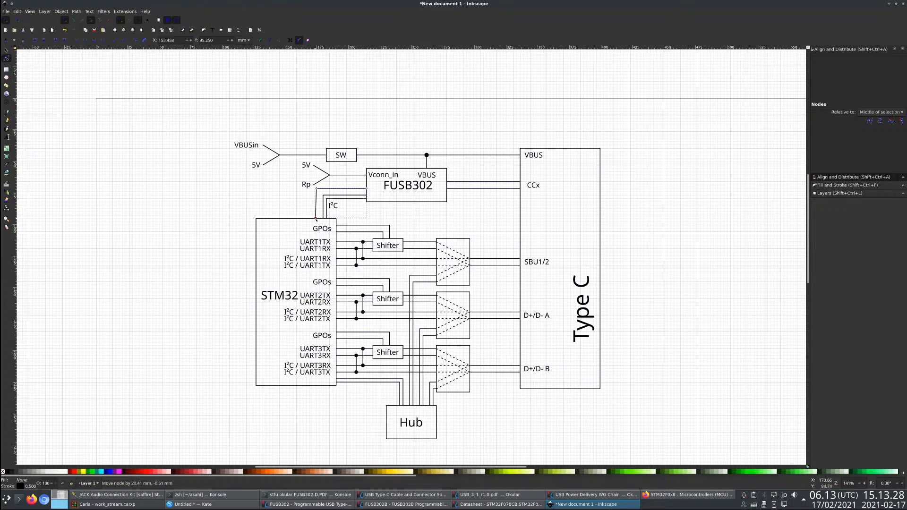
- Paste a label copy reading INT at the third line's end inside FUSB302, and shift the FUSB302 title clear of it
click(6, 50)
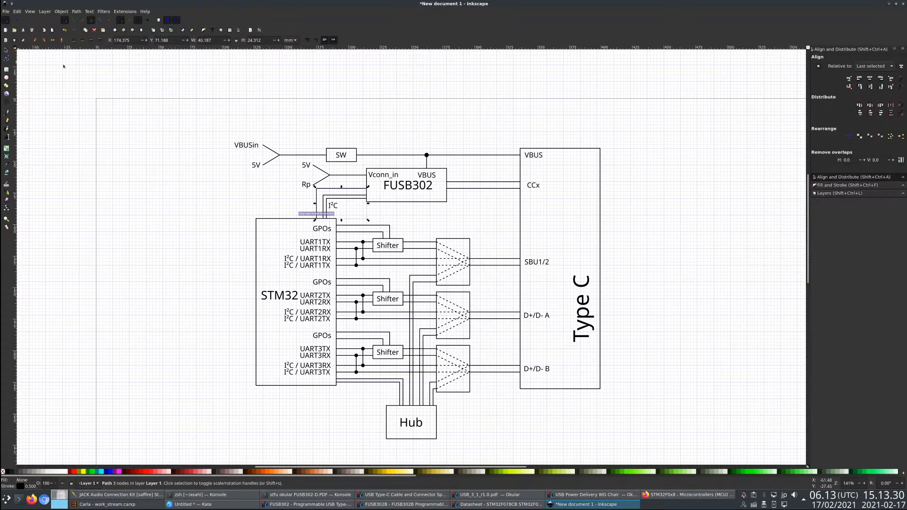
click(335, 207)
key(ctrl+v)
click(7, 137)
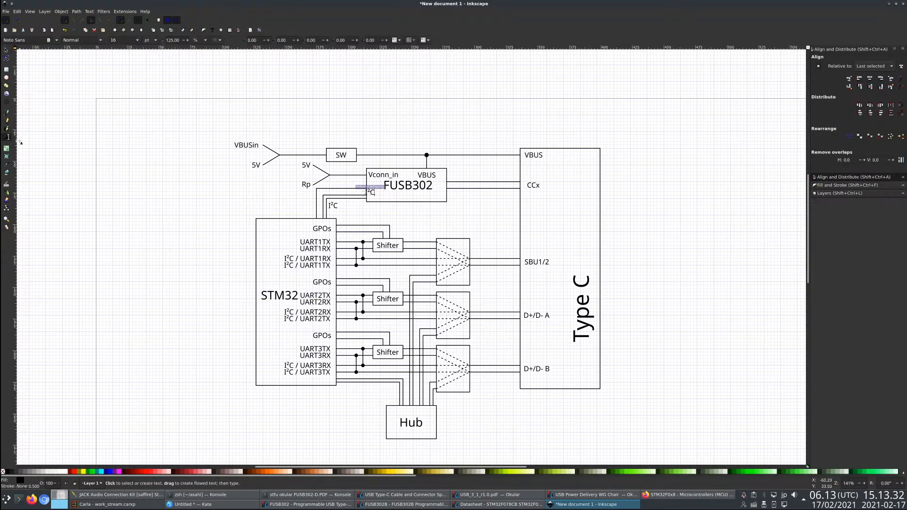
key(ctrl+a)
text(INT)
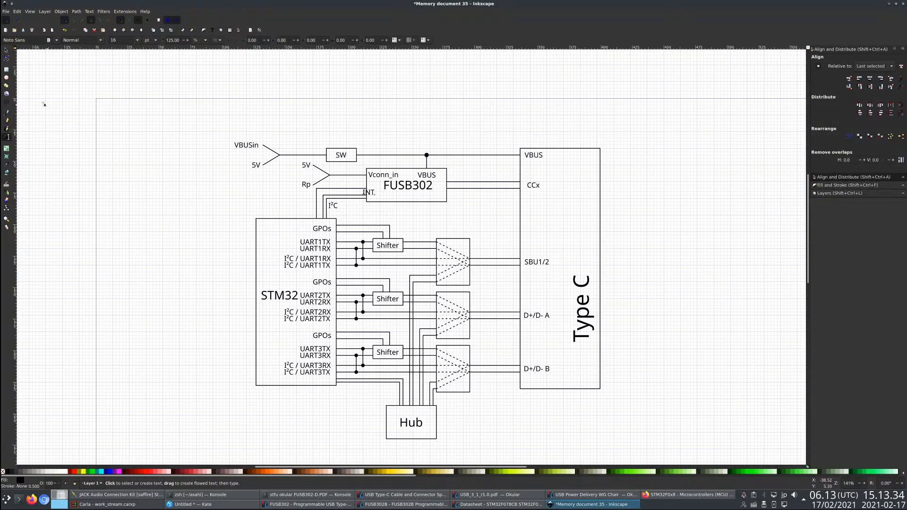
click(7, 51)
drag(366, 192, 422, 196)
click(400, 220)
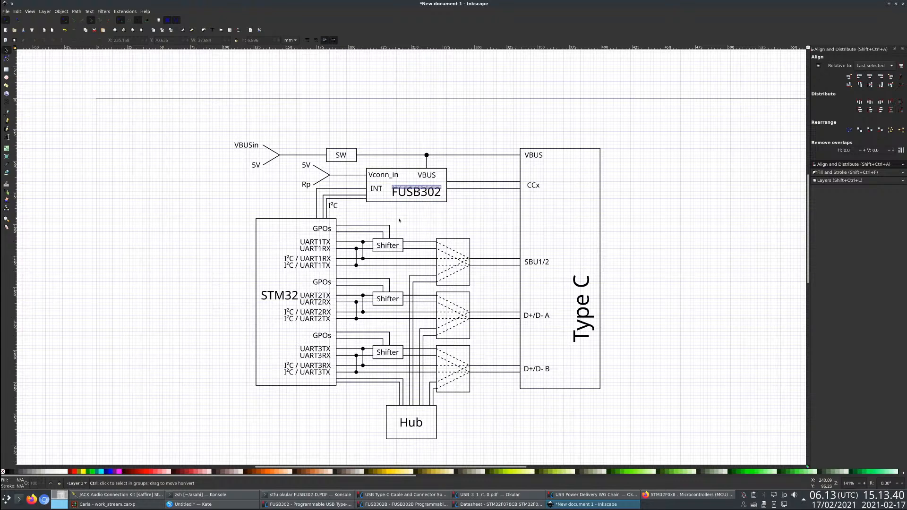
- Save the drawing as pdtool.svg in the asahi/hardware/pdtool folder
key(ctrl+s)
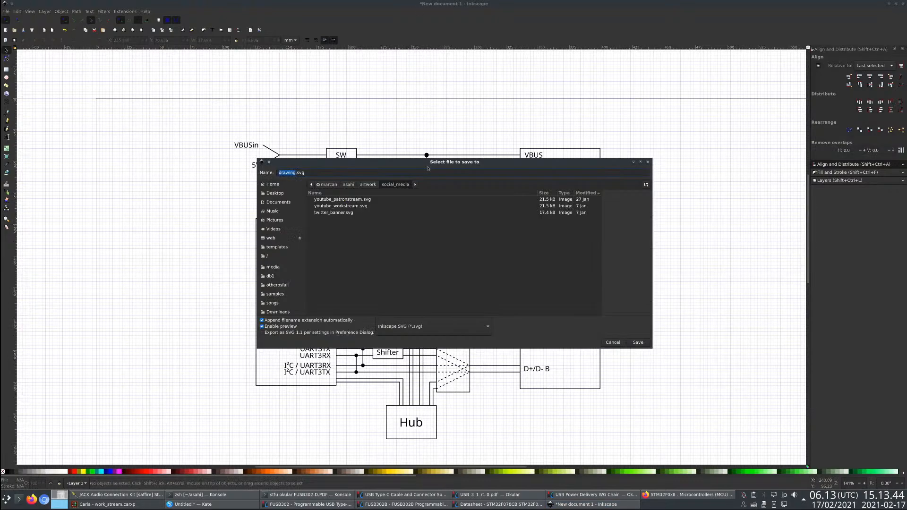
drag(428, 162, 419, 265)
click(339, 287)
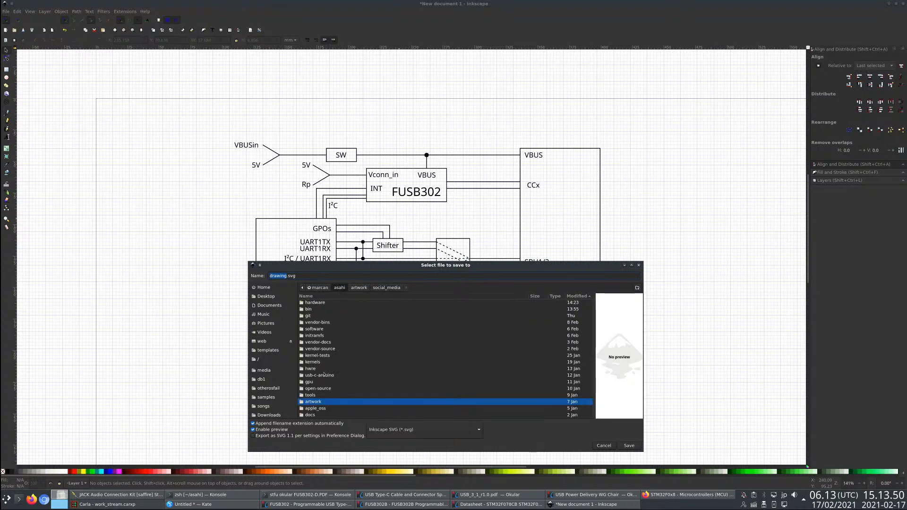
double_click(315, 303)
double_click(319, 310)
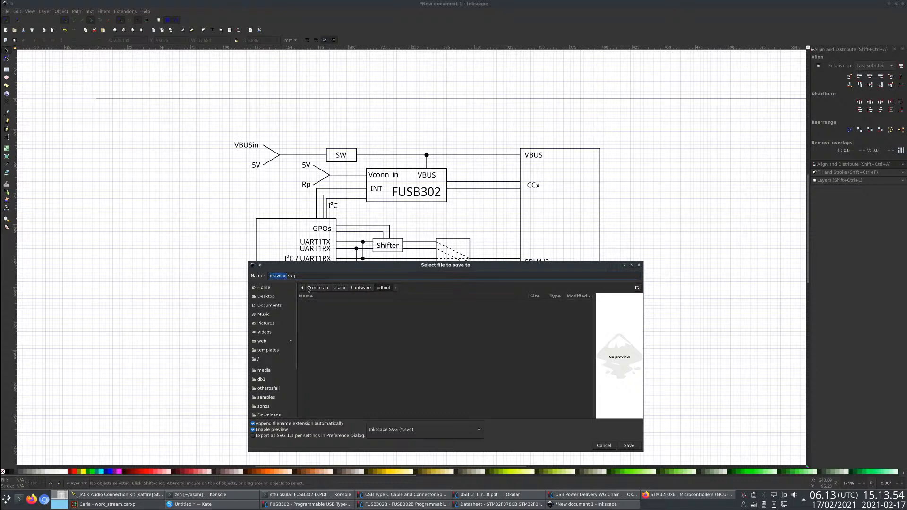
text(pdtool)
key(Return)
- Paste a copy of the Rp label and change its text to 20V tolerant or diode
scroll(430, 219, down, 2)
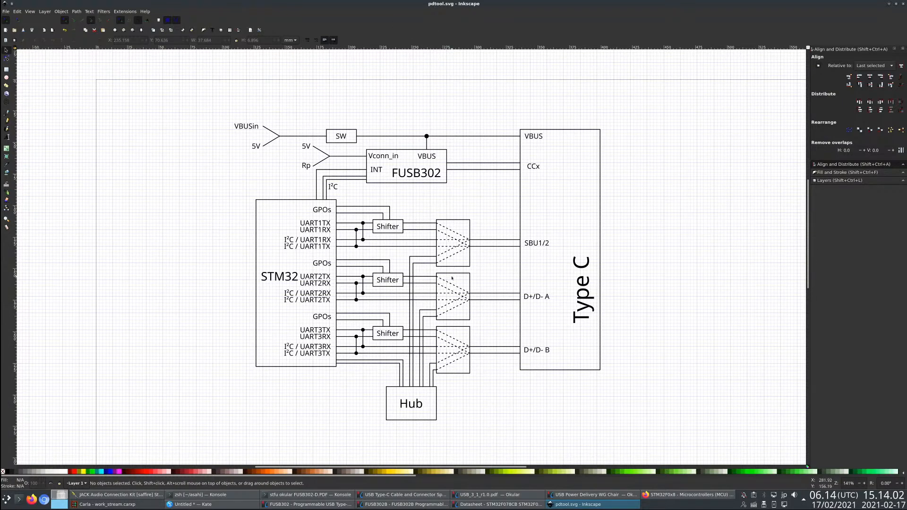
scroll(449, 276, down, 1)
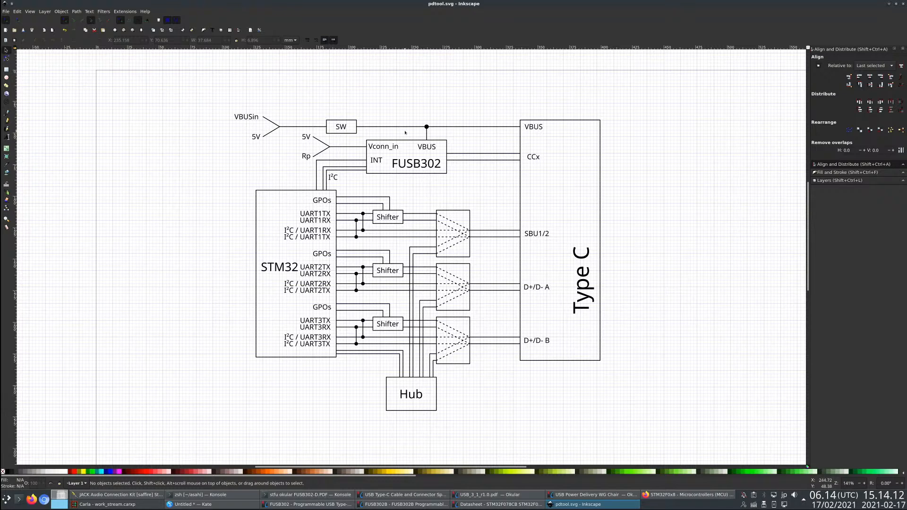
click(347, 126)
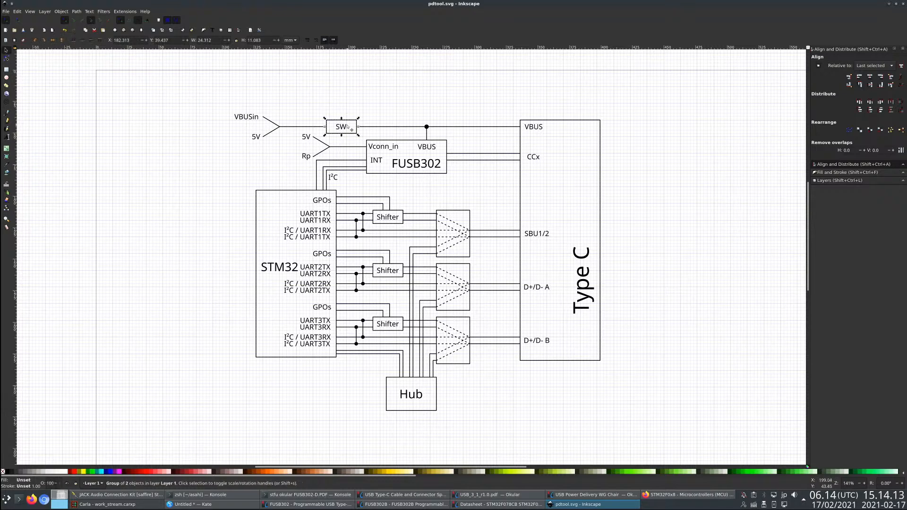
click(308, 157)
key(ctrl+c)
key(ctrl+v)
click(7, 137)
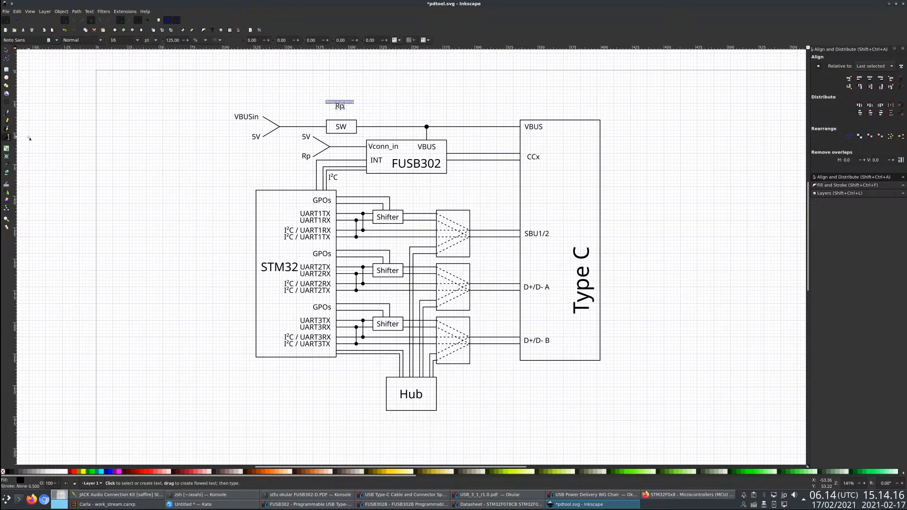
key(BackSpace)
key(BackSpace)
text(20V tolerant or)
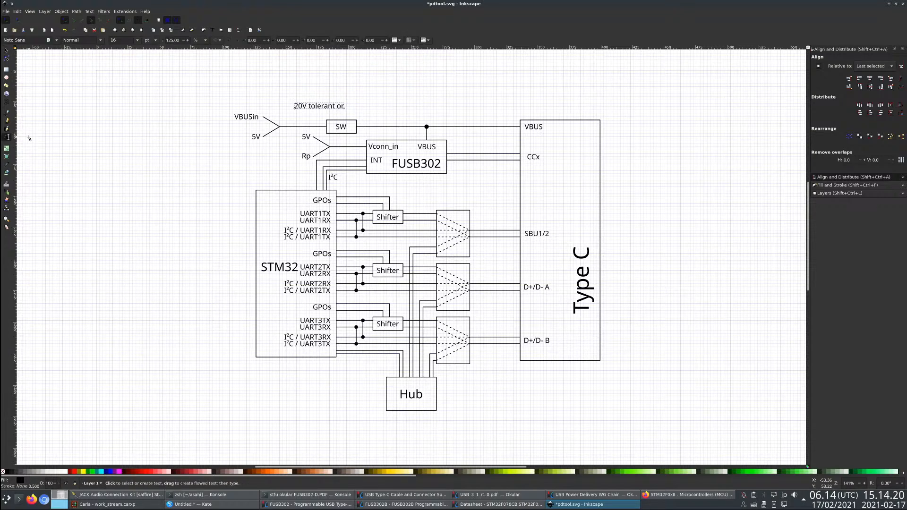
text( diode)
- Move the 20V tolerant or diode note directly above the SW box and deselect it
click(7, 50)
drag(314, 111, 348, 118)
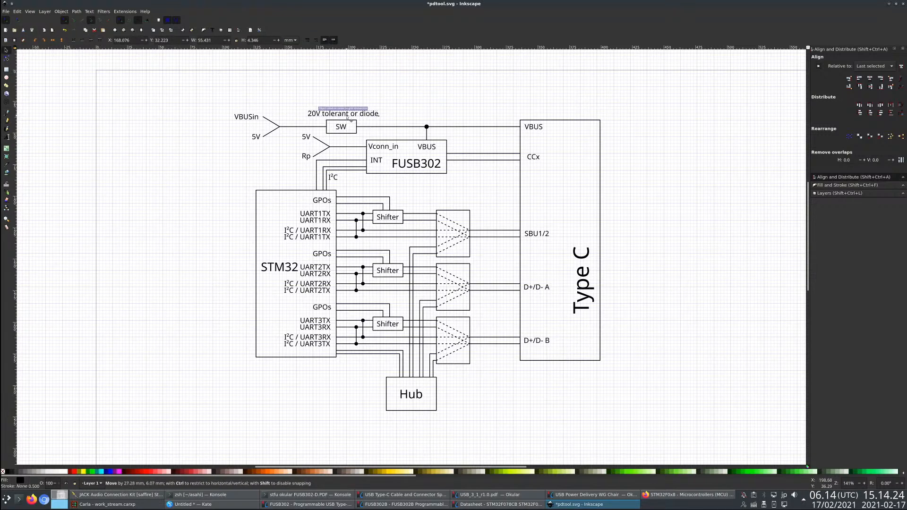
click(231, 202)
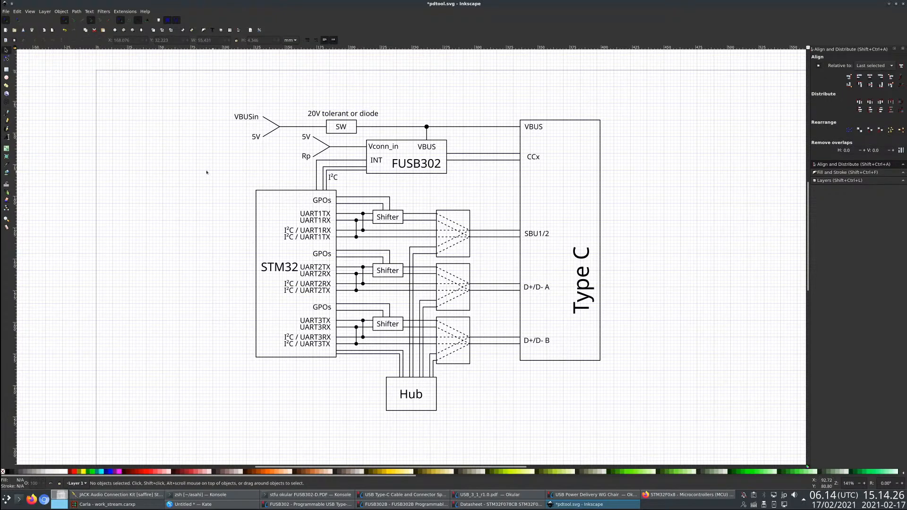
- Draw an upright rectangle about 16 × 26 mm beside the VBUSin and 5V labels as a connector block
click(7, 71)
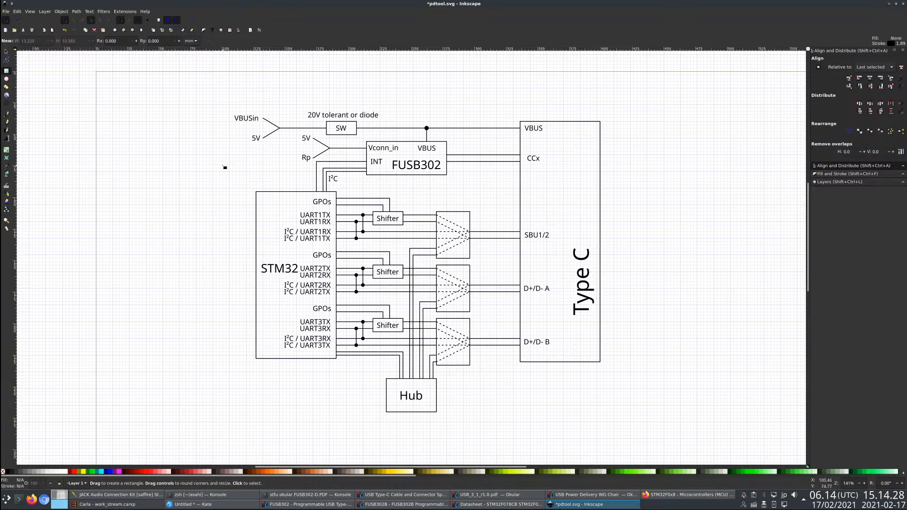
key(s)
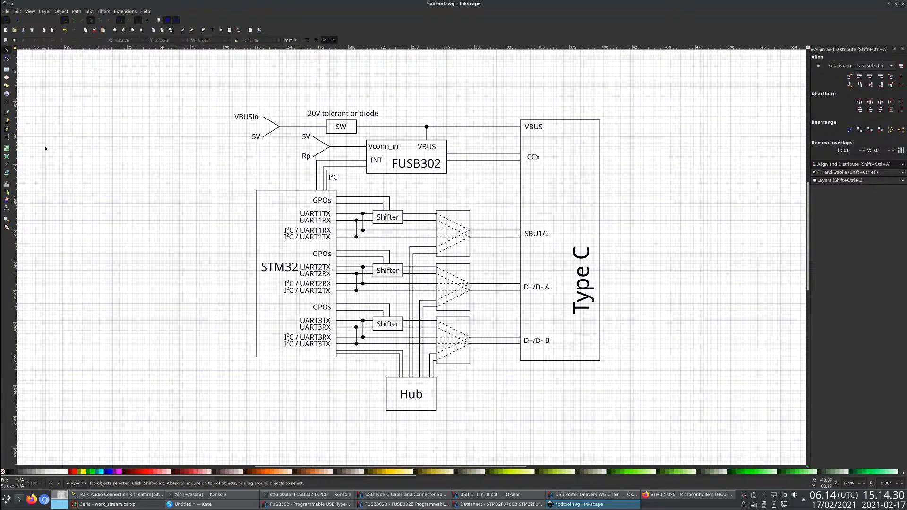
click(6, 70)
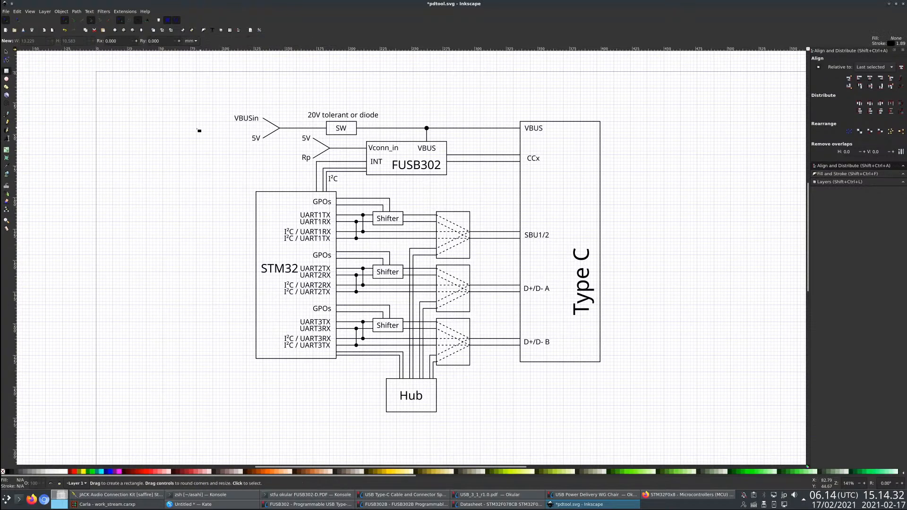
drag(198, 122, 217, 154)
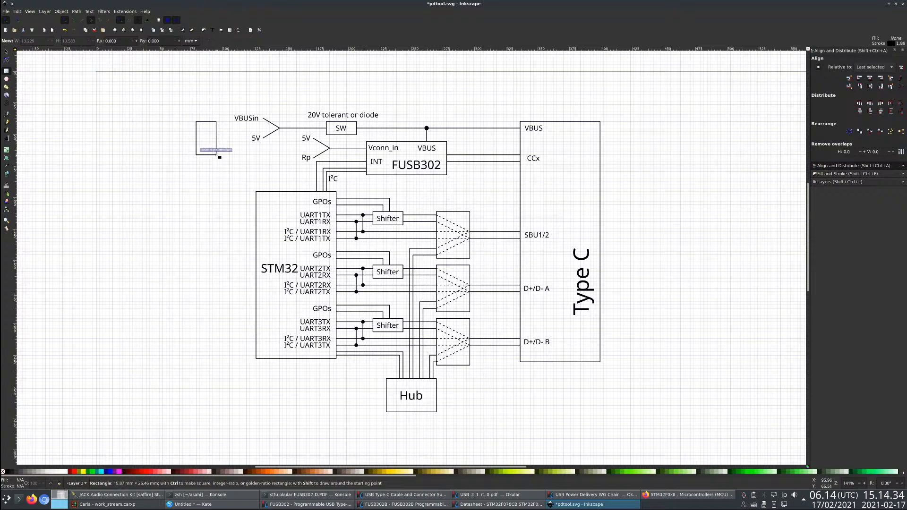
key(t)
key(s)
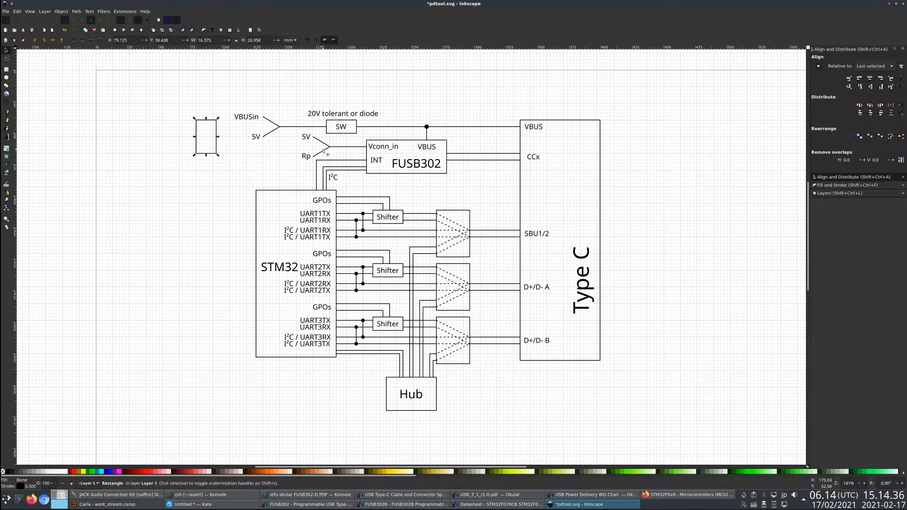
- Paste a copy of the 5V label, change its text to Aux and place it beneath the new connector rectangle
click(306, 137)
key(ctrl+c)
key(ctrl+v)
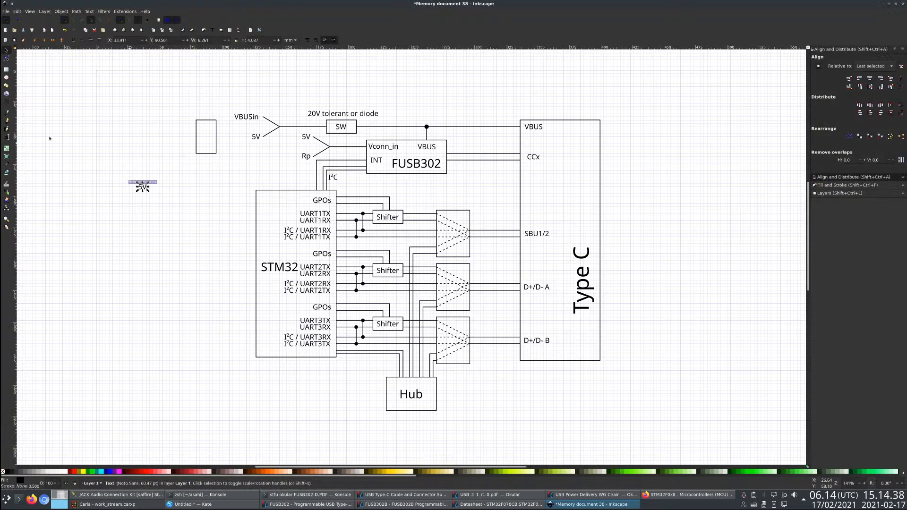
click(6, 138)
key(BackSpace)
key(BackSpace)
text(Aux)
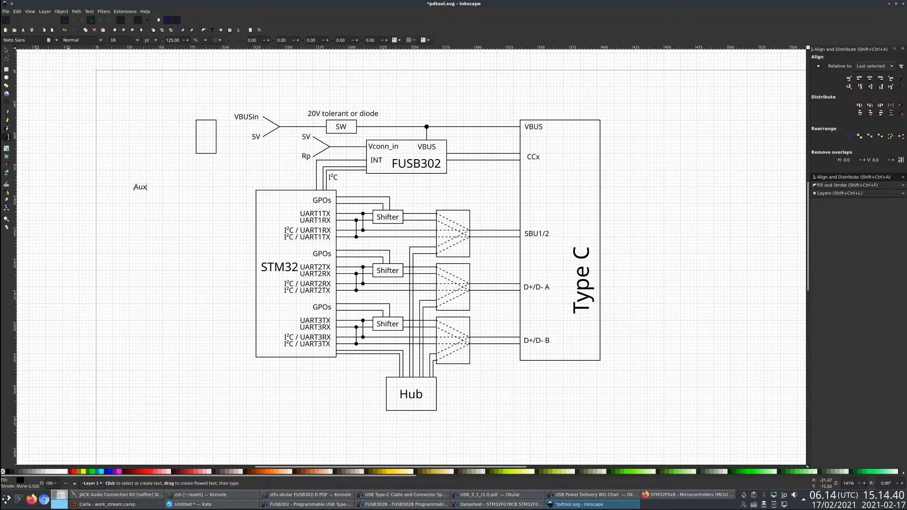
click(6, 50)
drag(140, 187, 211, 163)
- Raise the VBUSin label above its branch end, and shift the Aux rectangle with its label up and closer to it
mouse_move(248, 119)
mouse_down()
mouse_move(180, 126)
mouse_move(233, 127)
mouse_move(206, 113)
mouse_move(251, 110)
mouse_up()
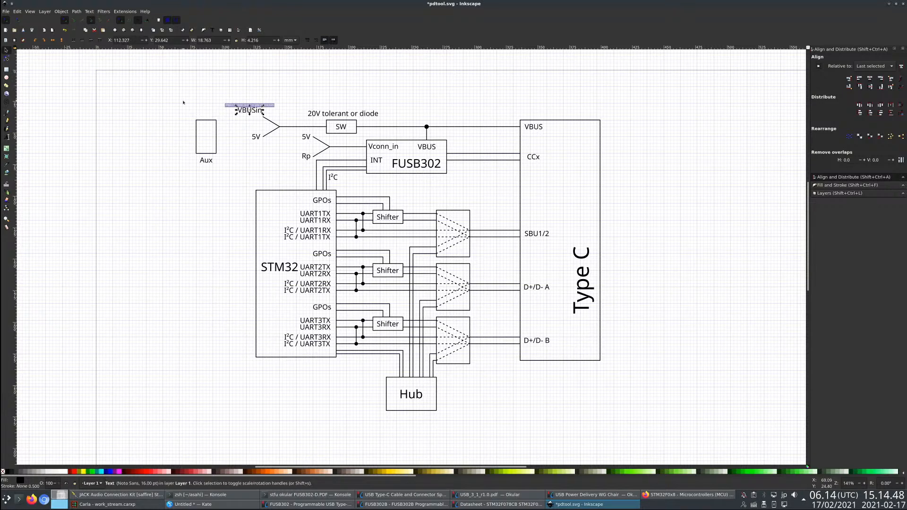
drag(184, 102, 221, 148)
click(39, 132)
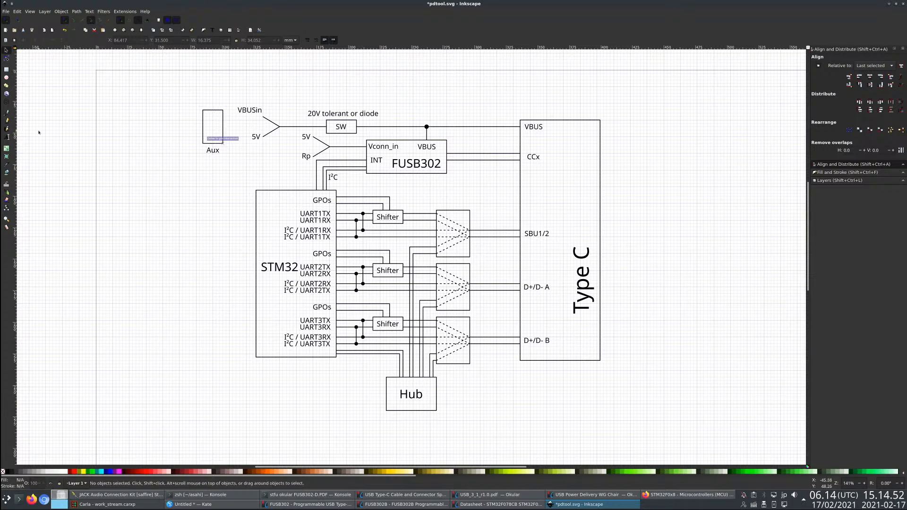
- Draw a straight horizontal line from the VBUSin branch end to the edge of the Aux rectangle
click(7, 113)
click(263, 117)
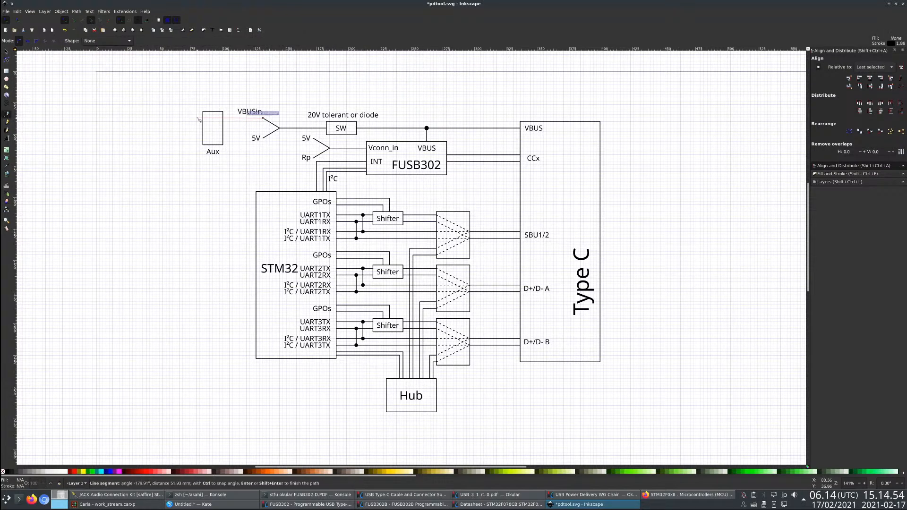
double_click(224, 120)
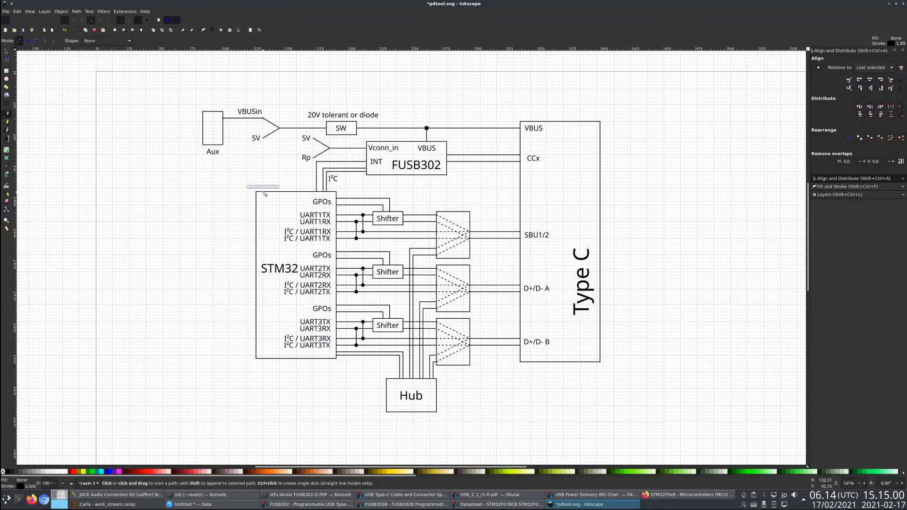
- Draw an angular line from the lower part of the Aux rectangle down to the upper outer edge of STM32
click(224, 134)
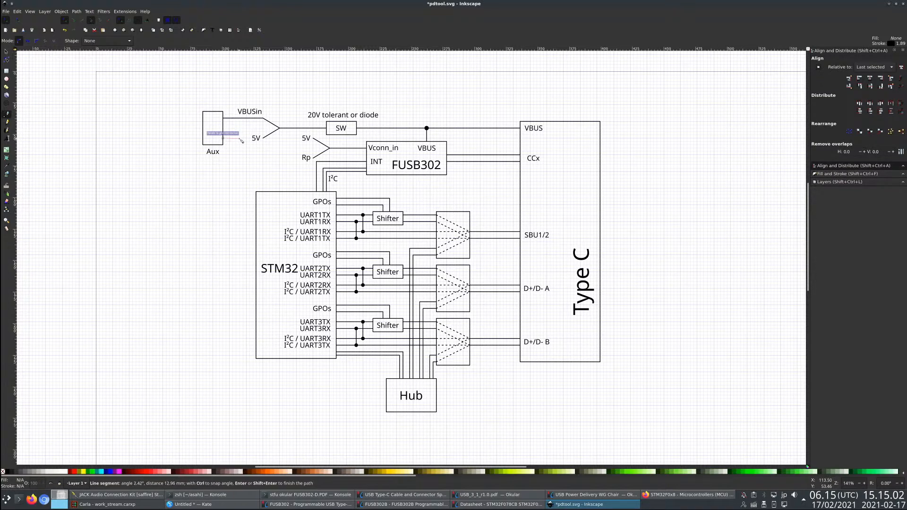
click(239, 136)
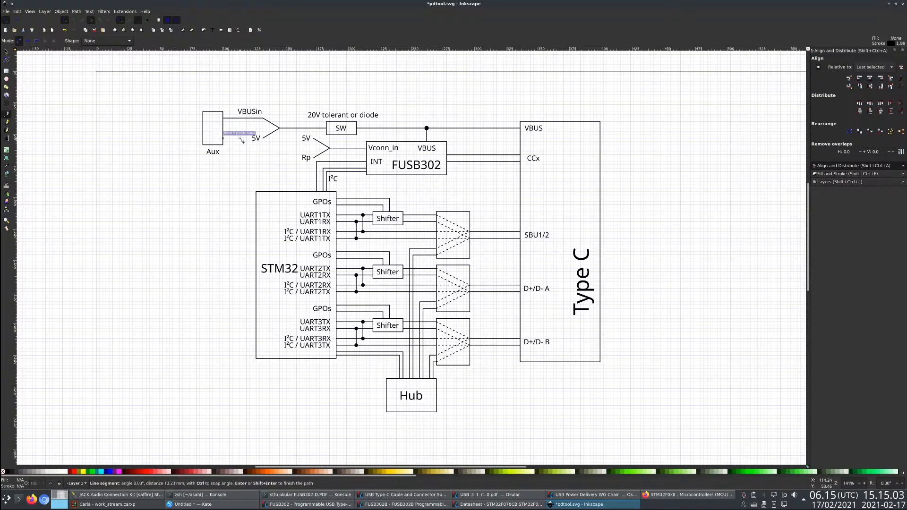
click(239, 204)
double_click(257, 204)
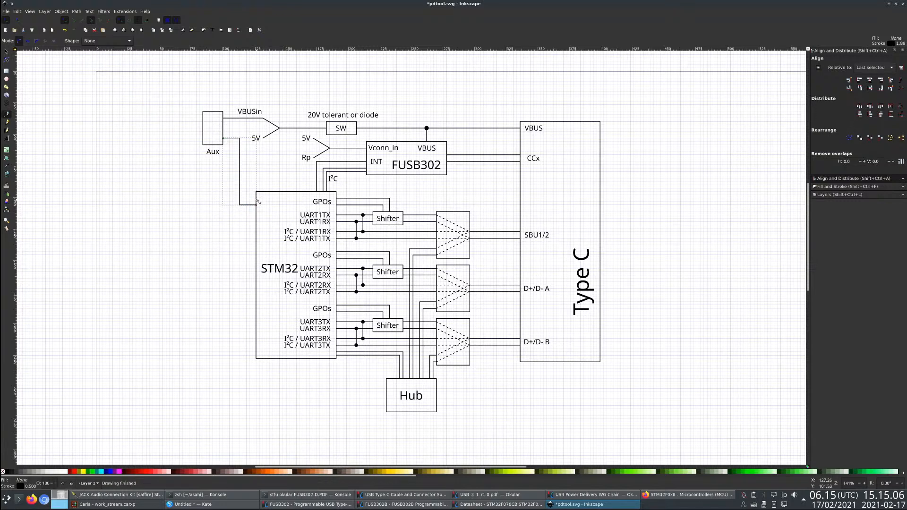
- Draw a second angular line from STM32 back to the Aux rectangle, parallel to and just inside the first
click(257, 198)
click(246, 198)
click(247, 132)
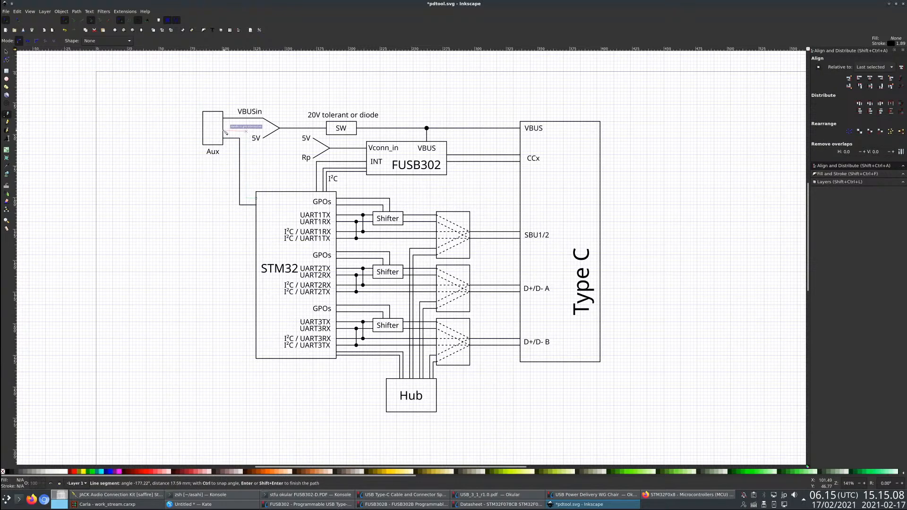
double_click(224, 132)
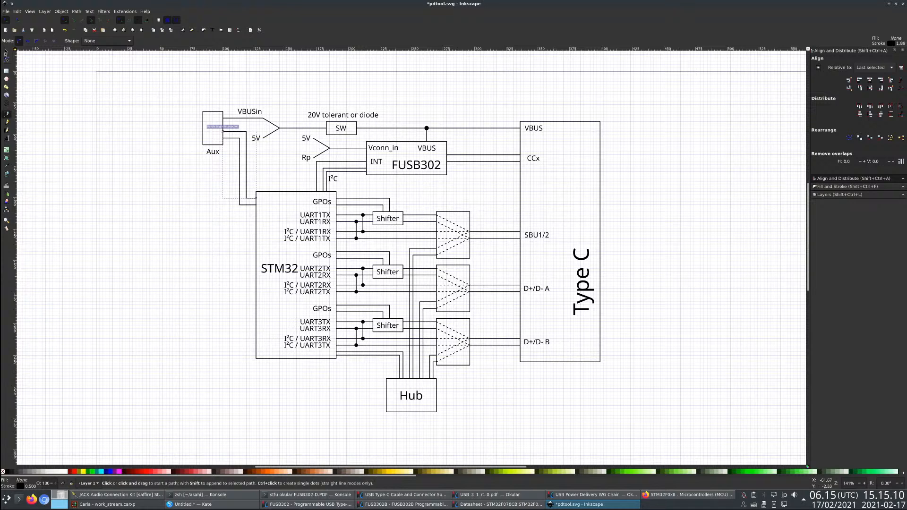
key(s)
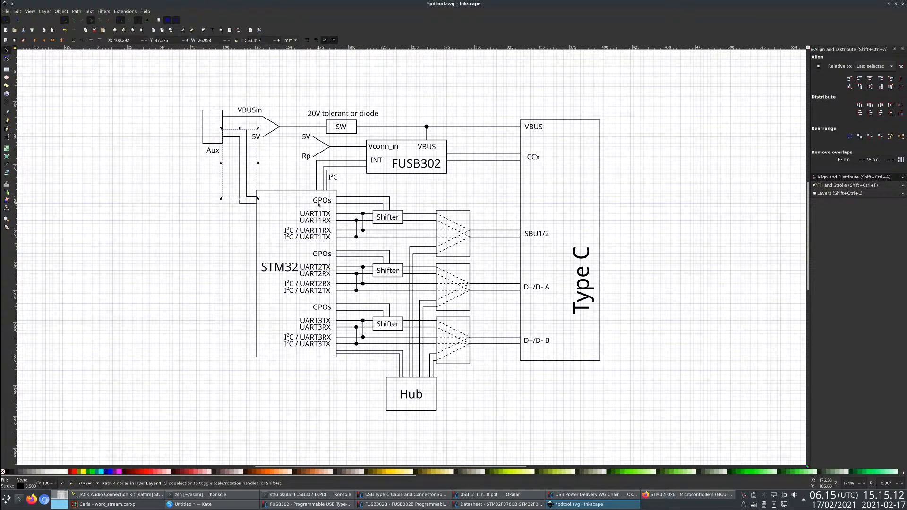
- Paste a copy of the GPOs label, change it to GPIO and place it inside STM32 at the Aux line ends
click(319, 203)
key(ctrl+c)
key(ctrl+v)
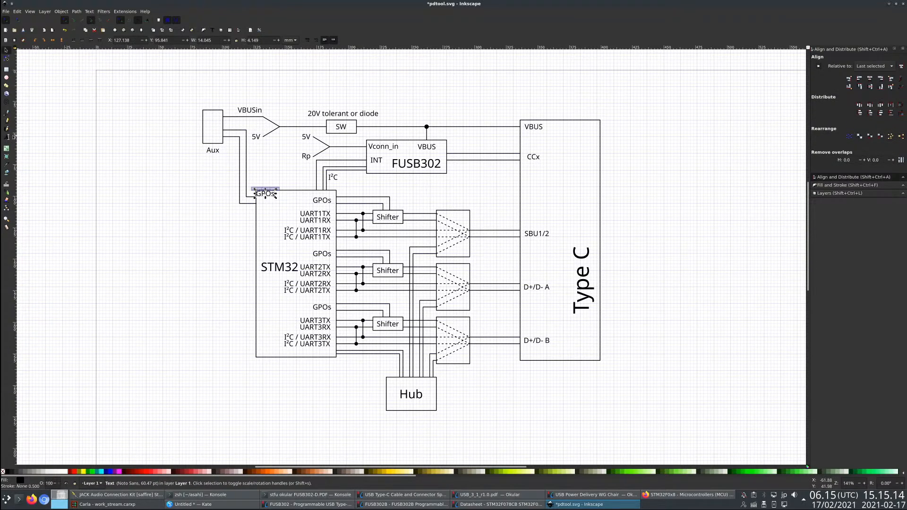
click(8, 137)
key(ctrl+a)
text(GPIO)
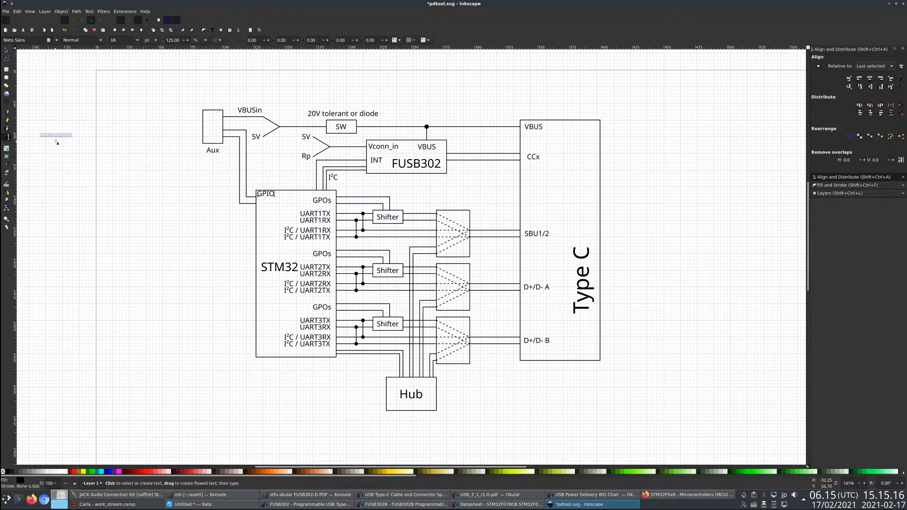
key(F1)
drag(270, 199, 274, 205)
click(222, 206)
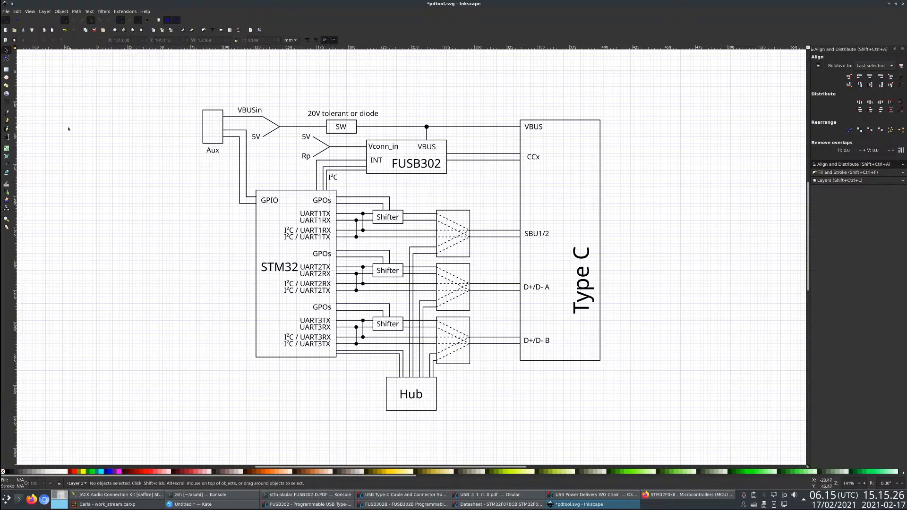
- Move the 5V/Rp fork and its labels closer to FUSB302, and shorten the Vconn_in line to start at the fork's tip
click(7, 122)
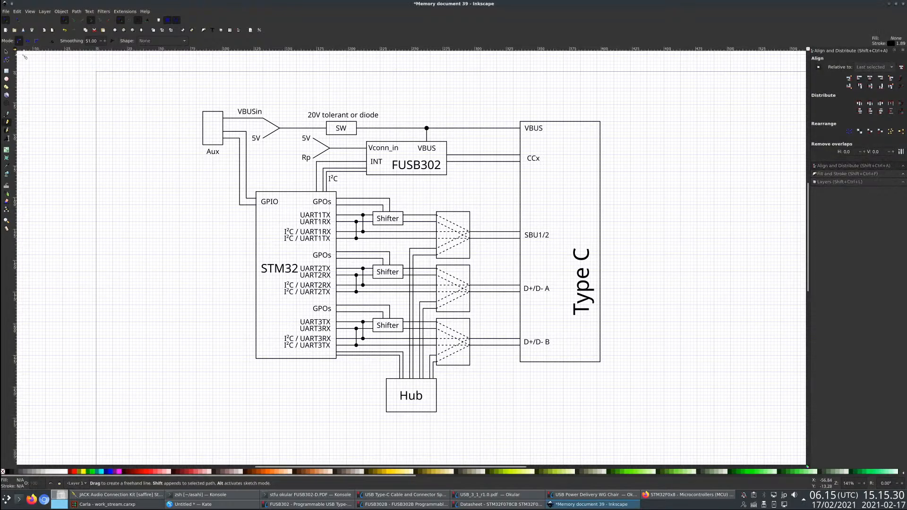
click(7, 51)
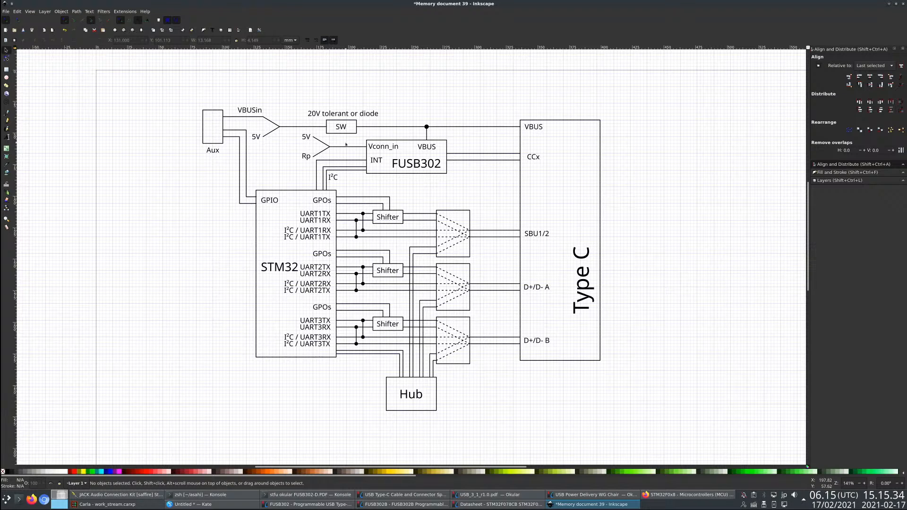
drag(296, 129, 345, 156)
key(n)
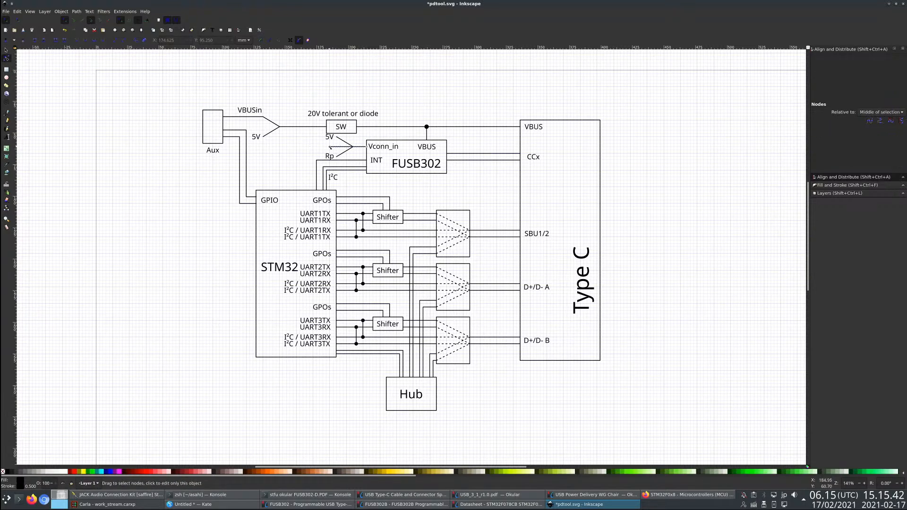
drag(330, 147, 353, 147)
click(296, 102)
mouse_move(295, 102)
mouse_down()
mouse_move(388, 142)
mouse_move(387, 127)
mouse_up()
- Move the whole VBUS row, with the VBUSin/5V fork, SW box, note, junction dot and VBUS label, up about 5 mm
click(7, 50)
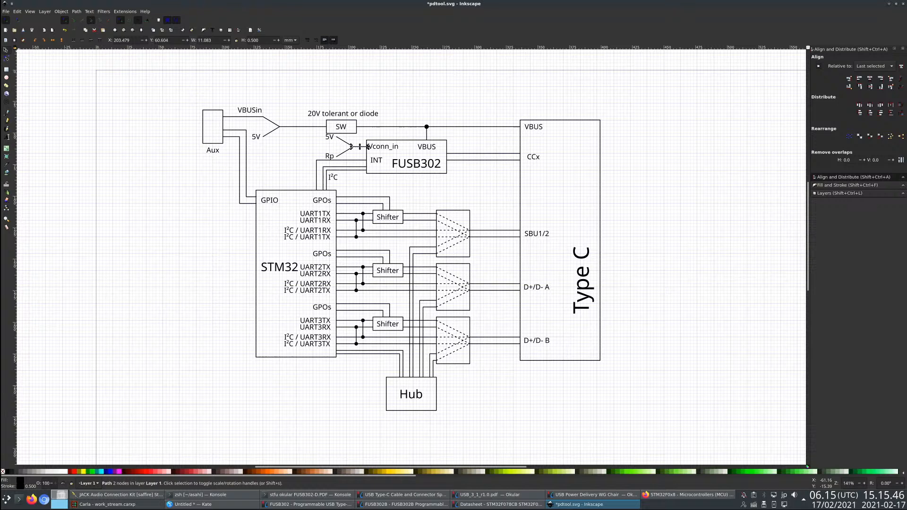
click(317, 120)
drag(164, 101, 648, 142)
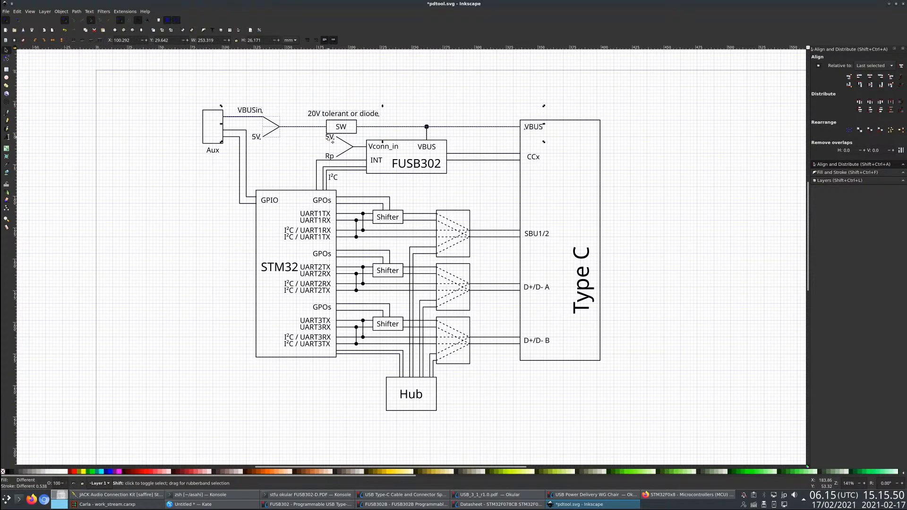
drag(350, 133, 350, 127)
key(Escape)
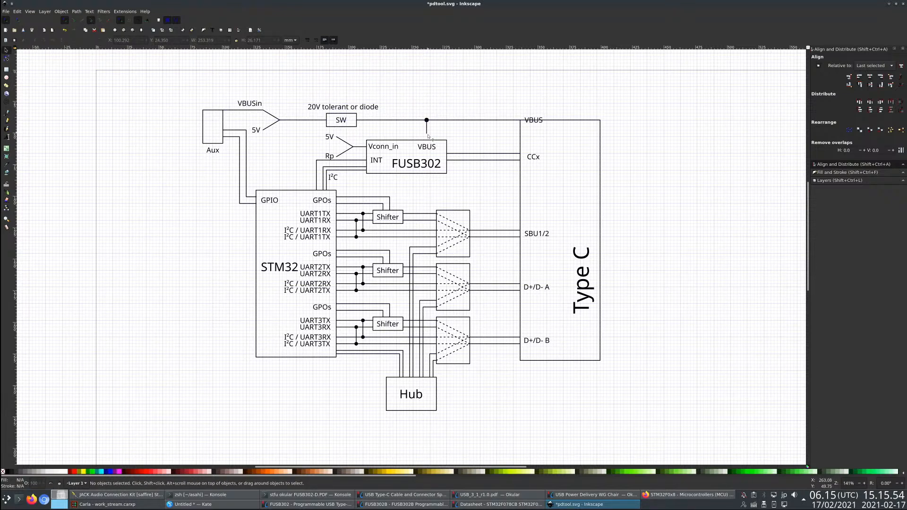
- Extend the lower end of the vertical VBUS line down to the top edge of the FUSB302 box
click(428, 135)
key(F2)
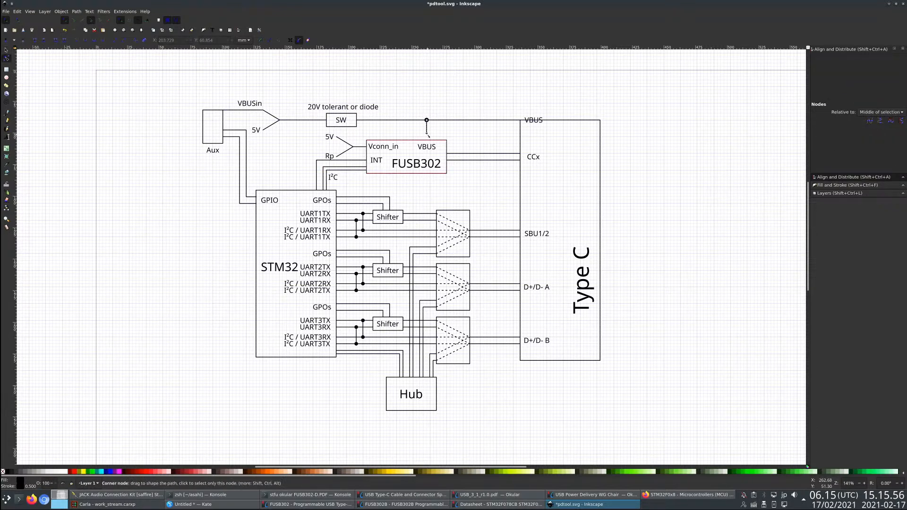
drag(427, 134, 427, 141)
- Raise the top edge of the Type C box about 5 mm so it sits above the VBUS line and label
click(563, 121)
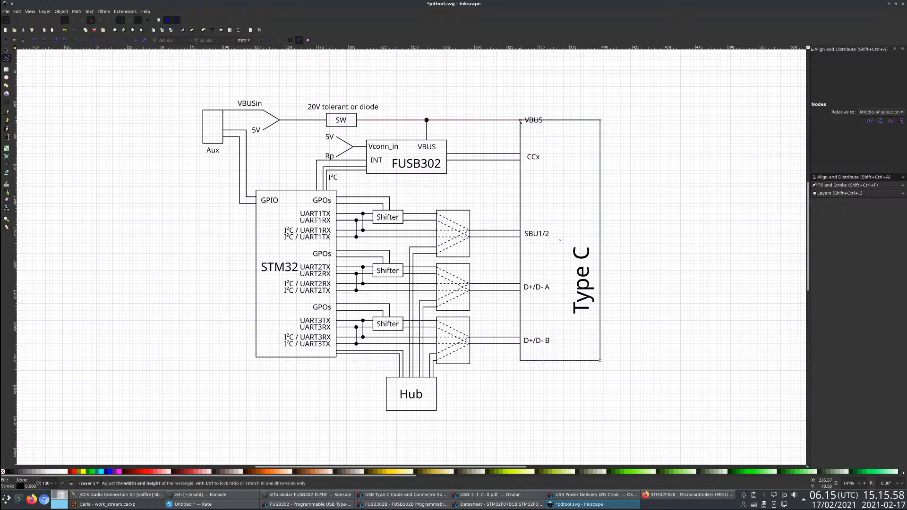
drag(520, 120, 520, 113)
key(Escape)
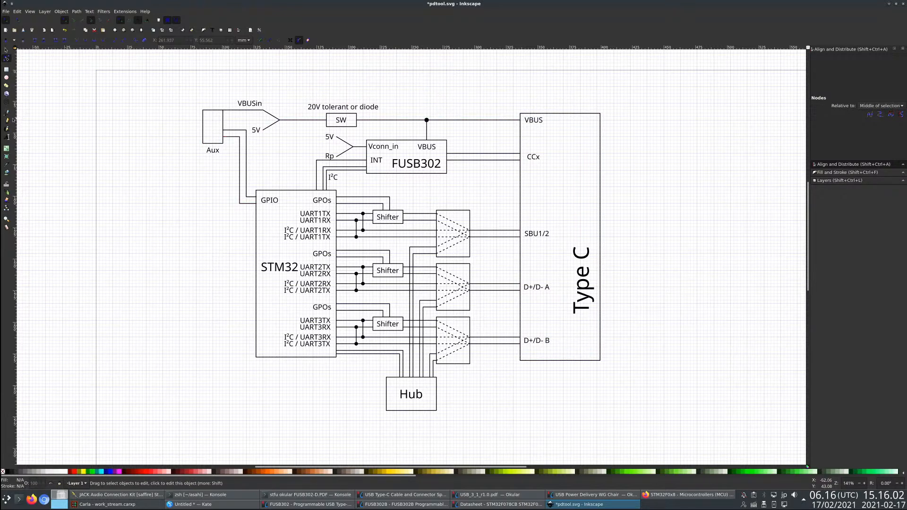
- Draw a right-angled control line from the bottom of the SW box, across and about 48 mm down to the top edge of STM32
key(b)
click(341, 128)
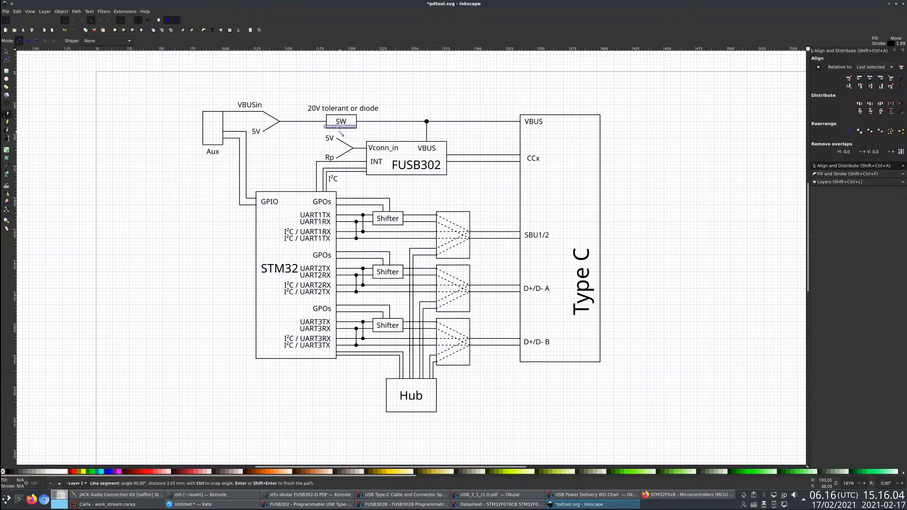
click(290, 132)
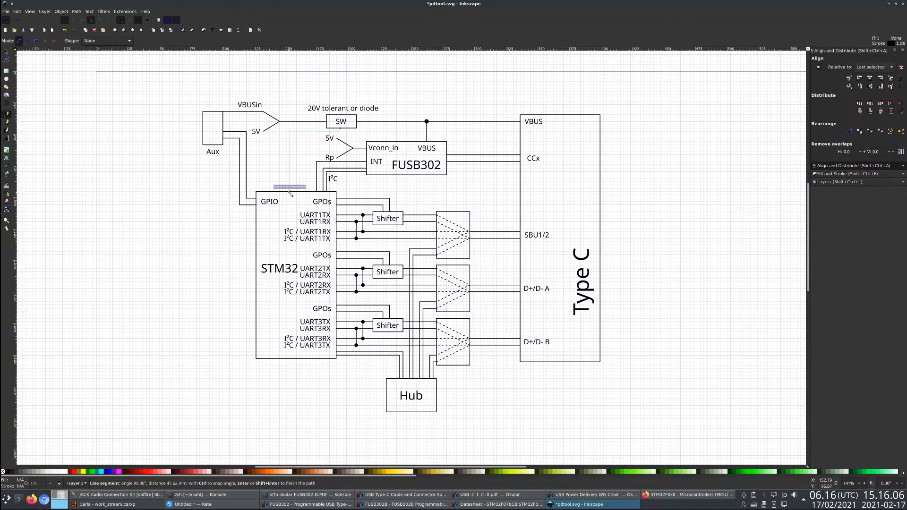
double_click(289, 189)
click(6, 52)
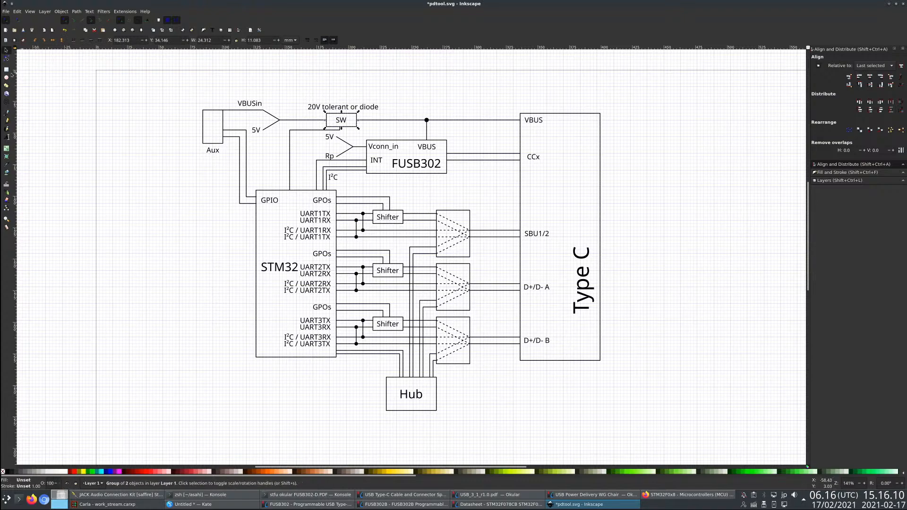
click(7, 58)
click(9, 52)
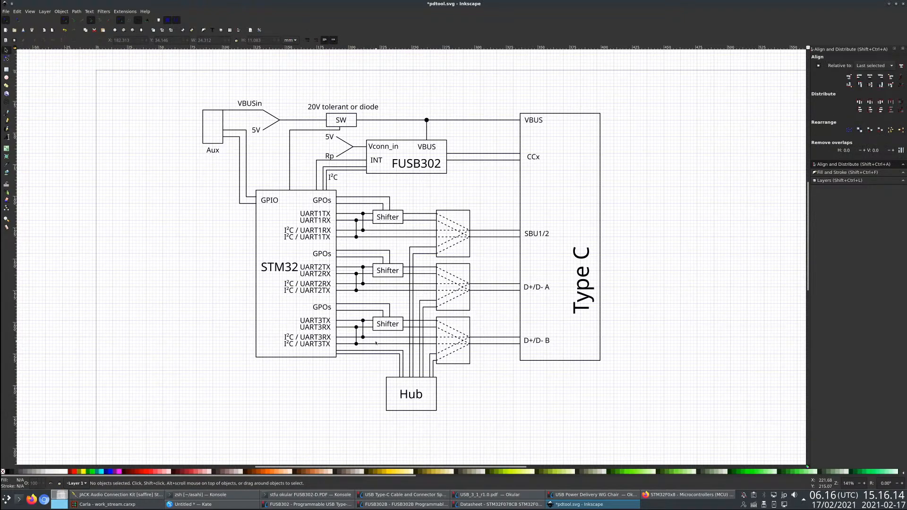
scroll(349, 376, down, 1)
scroll(391, 376, up, 1)
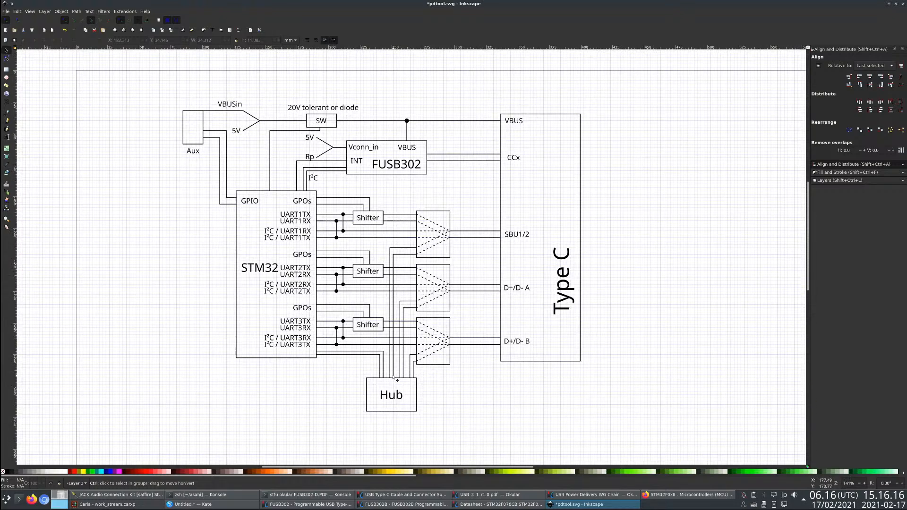
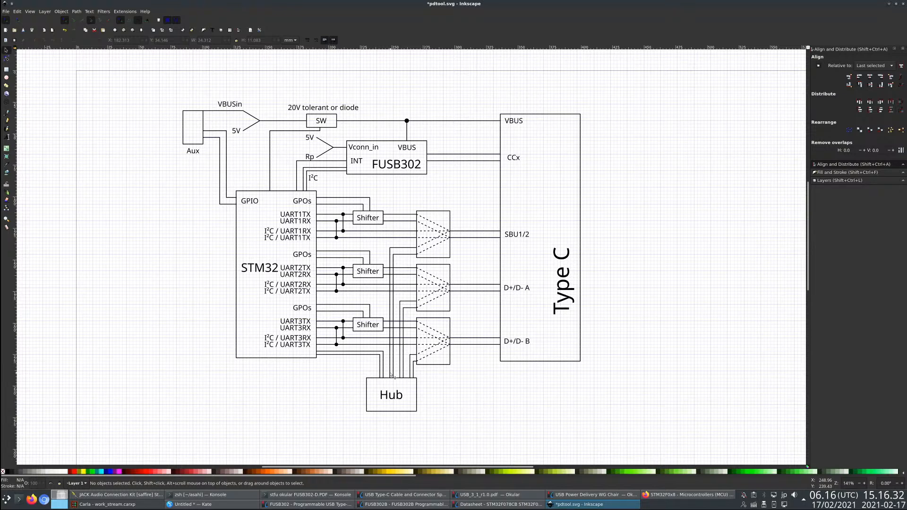
- Lower the Aux box and rearrange the 5V and VBUSin labels and supply wire so VBUSin feeds the selector's lower input
click(193, 111)
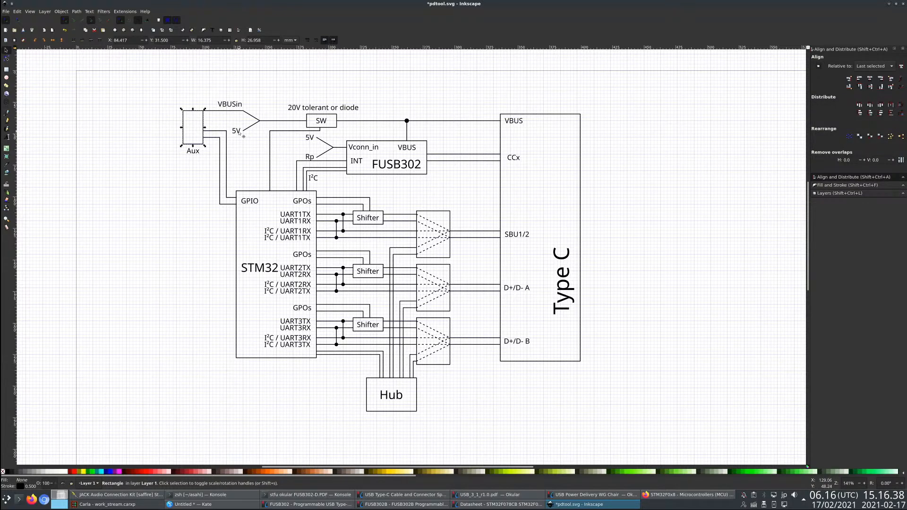
mouse_move(240, 134)
mouse_down()
mouse_move(250, 97)
mouse_move(230, 123)
mouse_up()
click(215, 111)
drag(167, 97, 196, 169)
click(222, 118)
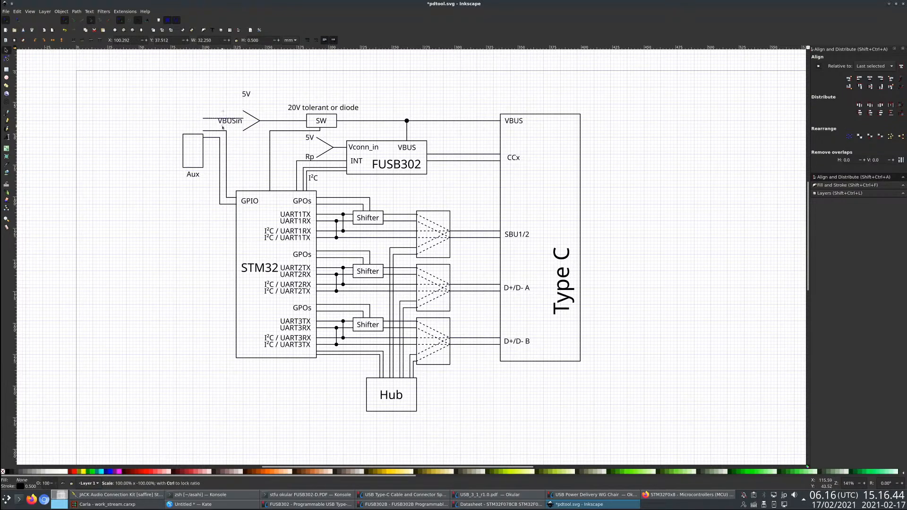
drag(223, 127, 236, 140)
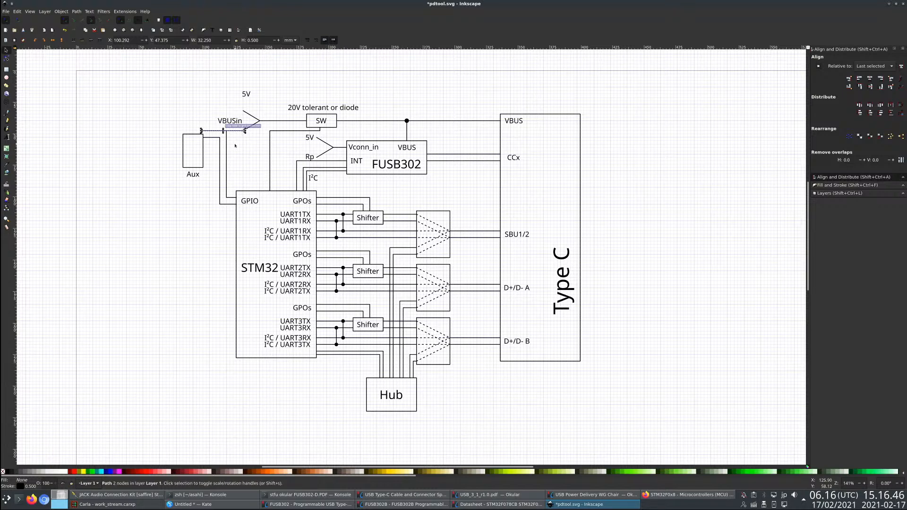
- Shift the Aux-side segments of both Aux-to-GPIO wires down so they meet the lowered Aux box
key(n)
click(215, 138)
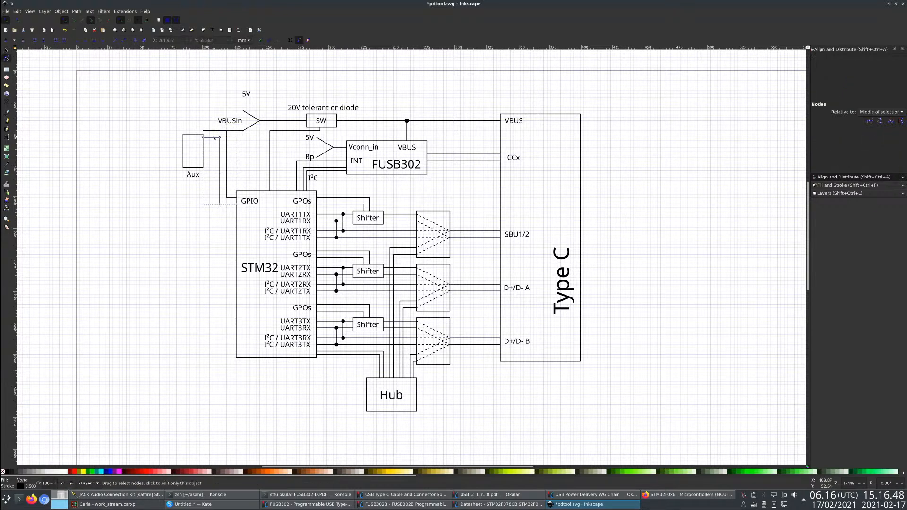
drag(220, 138, 220, 164)
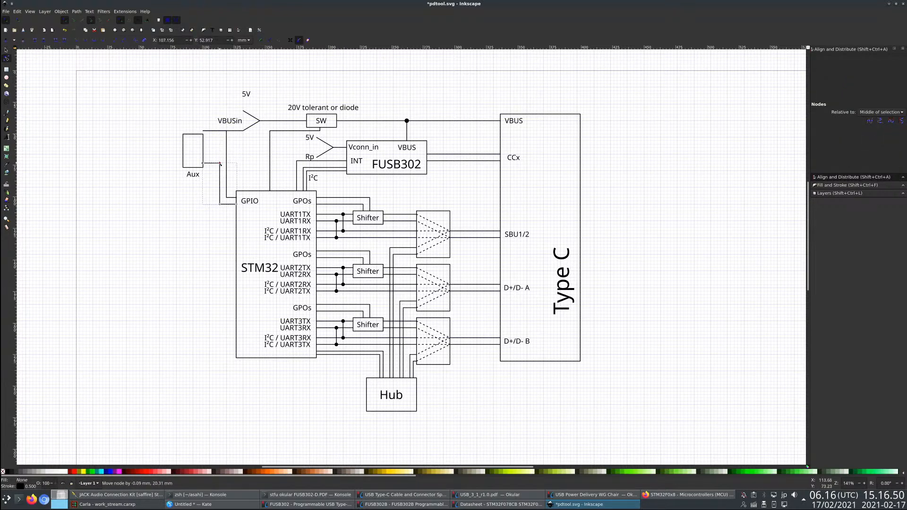
click(221, 131)
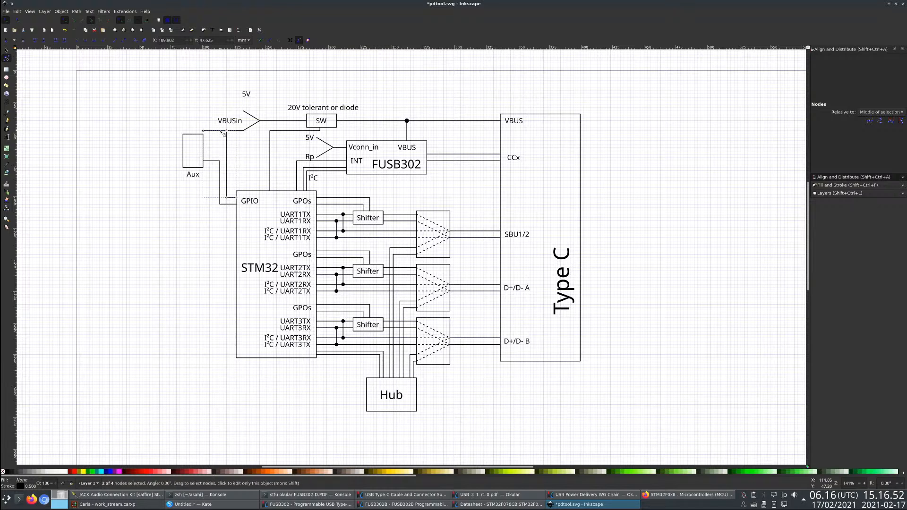
drag(224, 135, 226, 155)
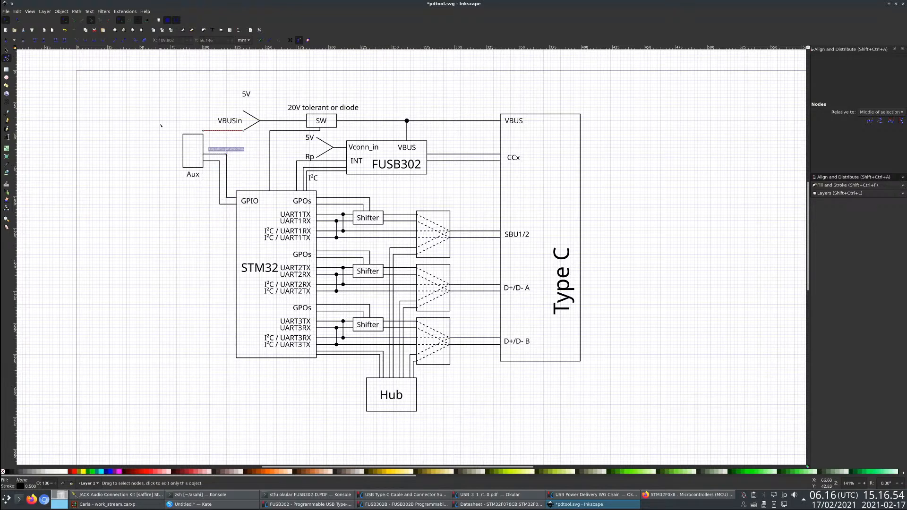
drag(161, 125, 220, 205)
- Raise the Aux box with its label around the VBUSin wire end, and shift both GPIO wires' Aux-side segments up to match
click(6, 50)
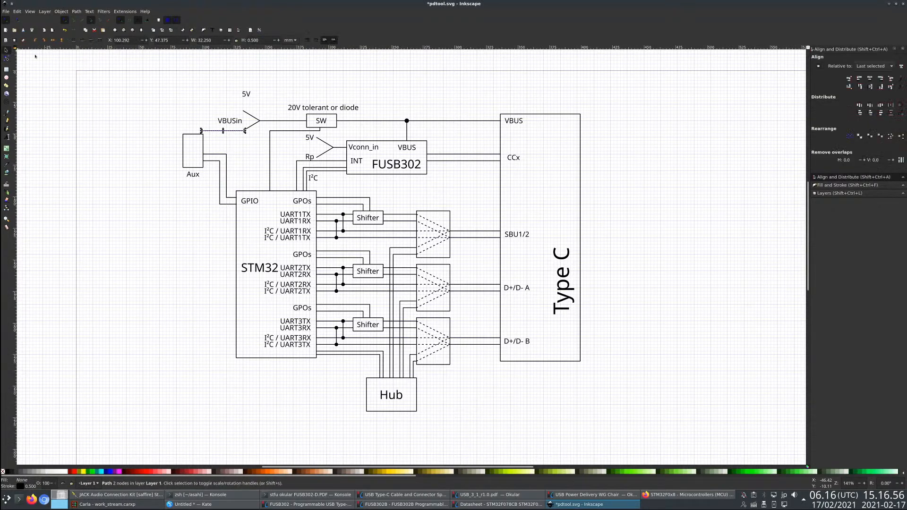
drag(169, 120, 201, 156)
click(221, 162)
click(220, 162)
click(6, 58)
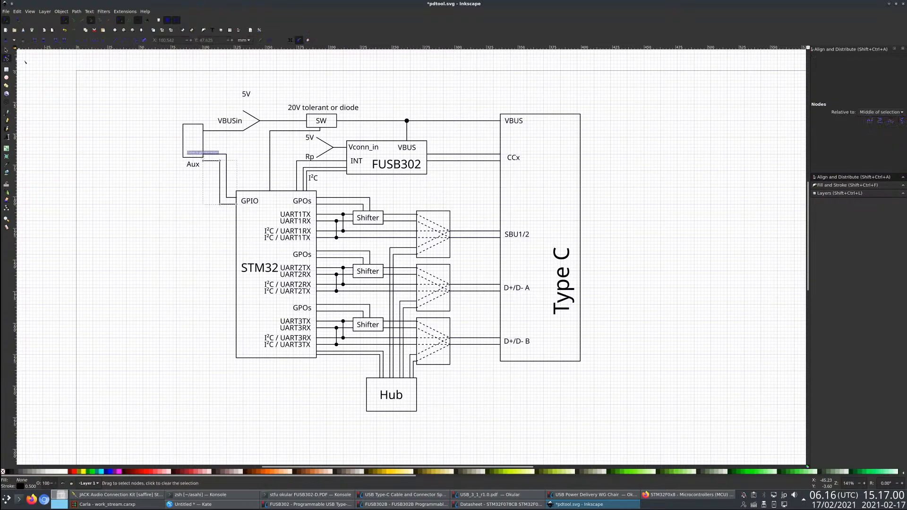
click(217, 155)
click(216, 155)
mouse_move(227, 154)
mouse_down()
mouse_move(227, 145)
mouse_move(220, 151)
mouse_up()
double_click(163, 191)
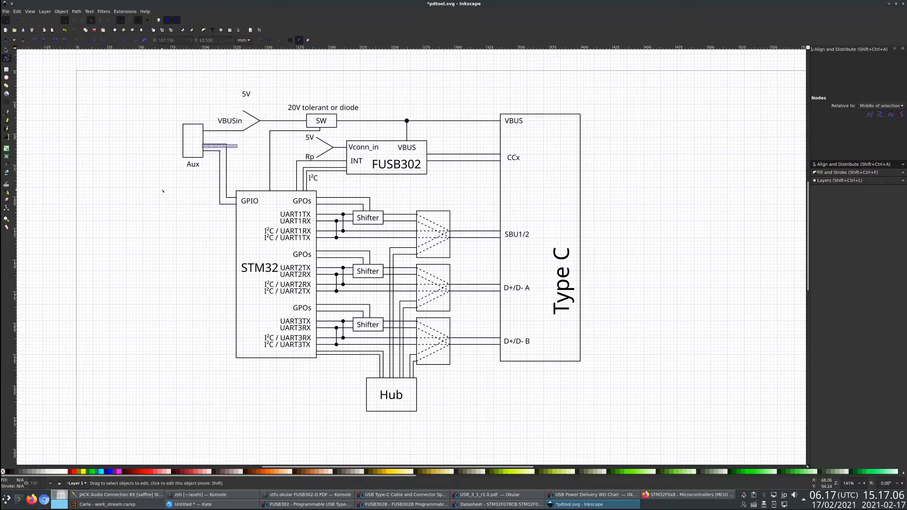
- Move the Aux label above its box and extend its text to three lines reading "Aux", "PSU" and "in"
click(6, 50)
drag(198, 167, 193, 121)
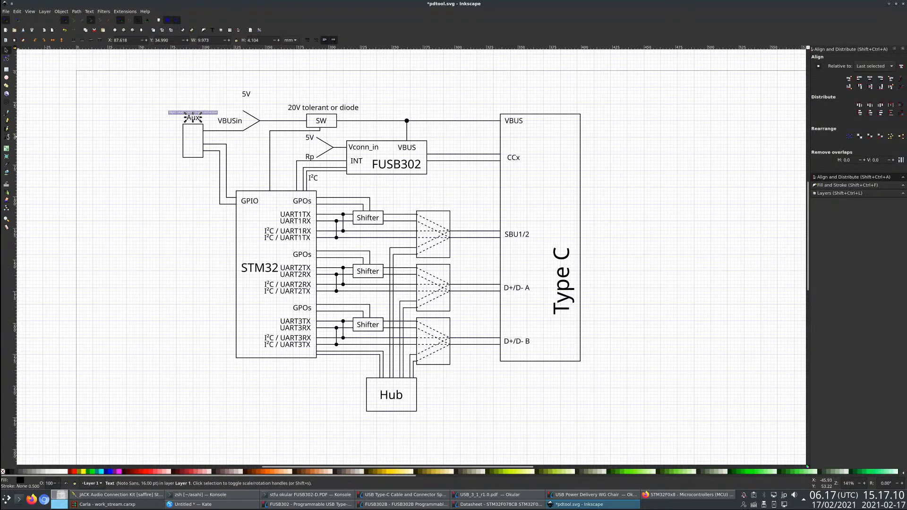
double_click(200, 121)
key(Return)
text(PSU)
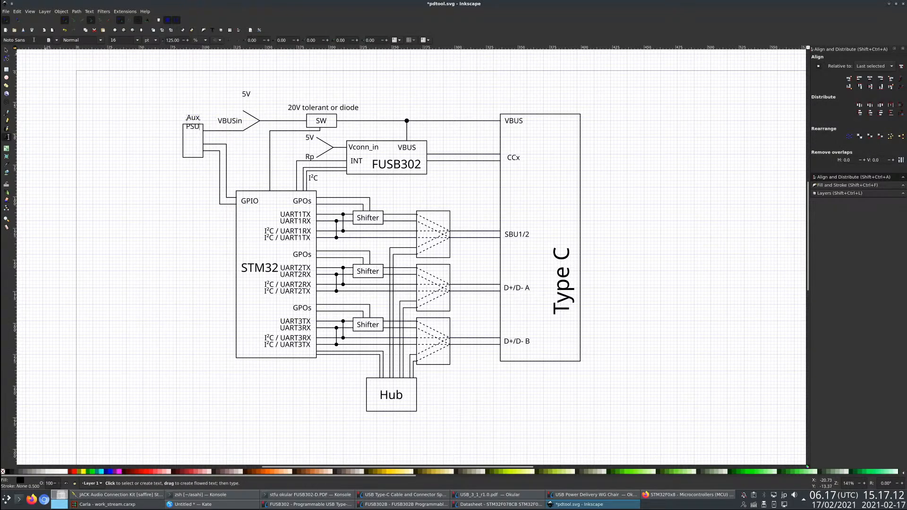
click(53, 56)
key(Return)
text(I2C)
key(BackSpace)
key(BackSpace)
text(n)
click(217, 40)
click(216, 29)
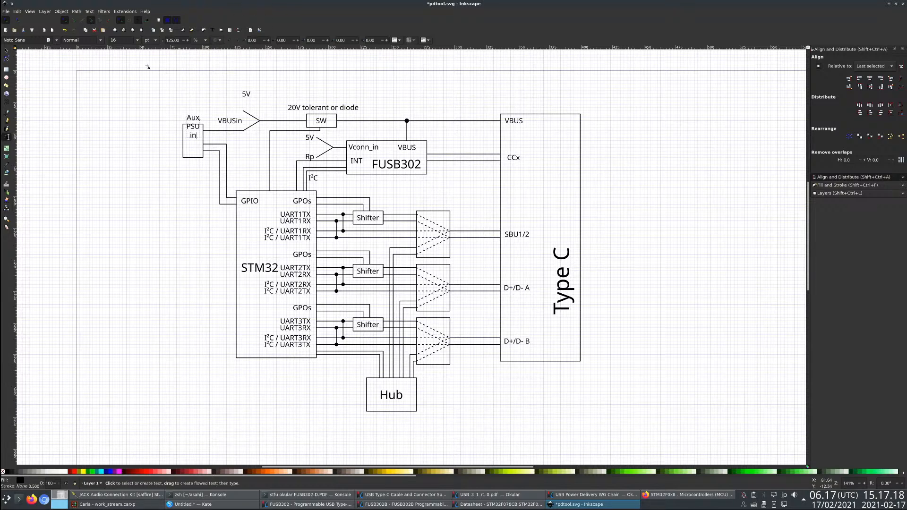
- Place the three-line Aux label inside its box and save the drawing
click(7, 51)
drag(194, 127, 189, 149)
click(203, 234)
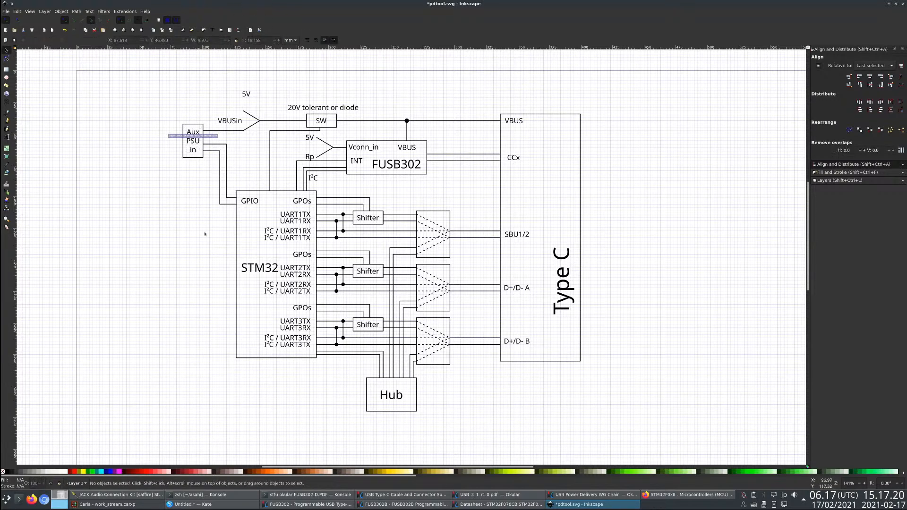
key(ctrl+s)
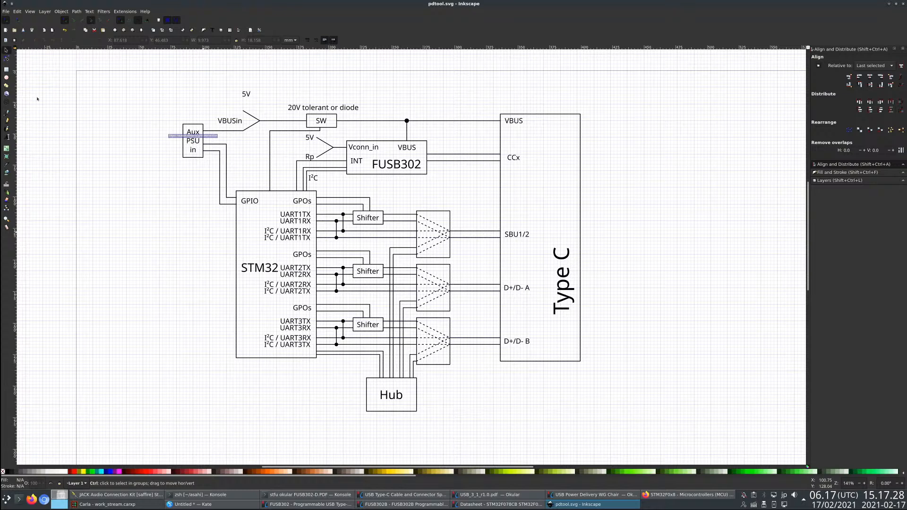
- Rotate the STM32 label 90° counterclockwise and place it just inside the left edge of the STM32 block
click(258, 269)
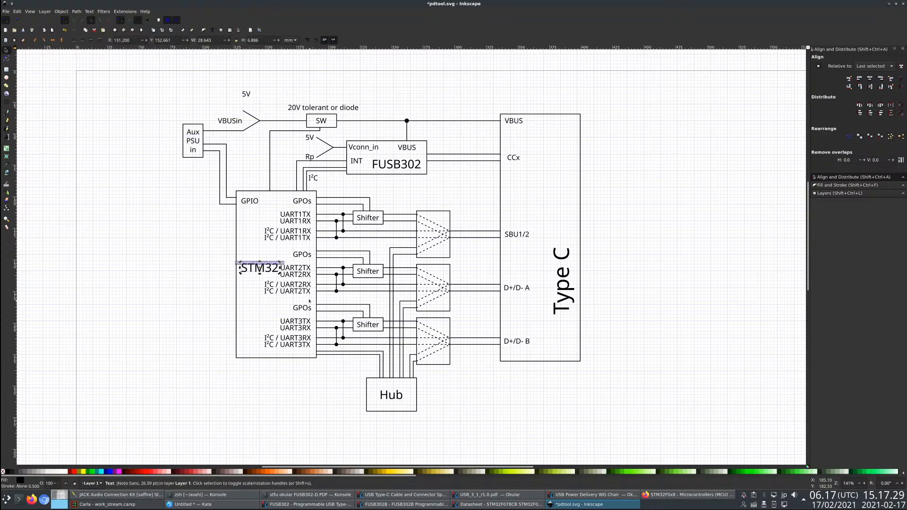
double_click(260, 271)
drag(239, 291, 229, 283)
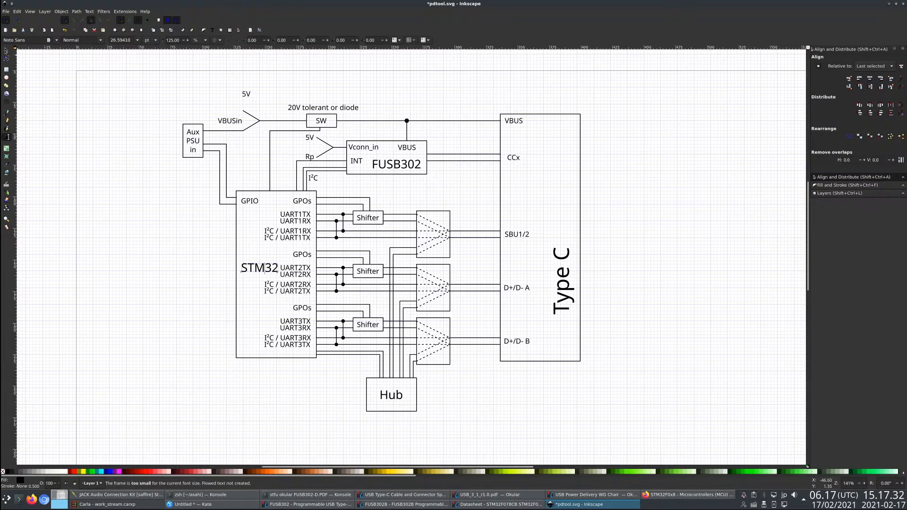
click(7, 50)
click(266, 267)
click(263, 270)
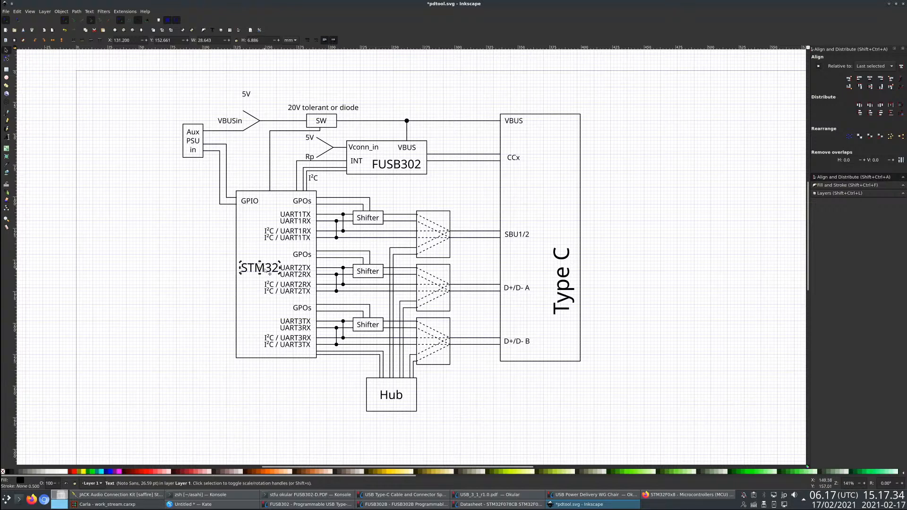
drag(279, 261, 250, 271)
click(204, 316)
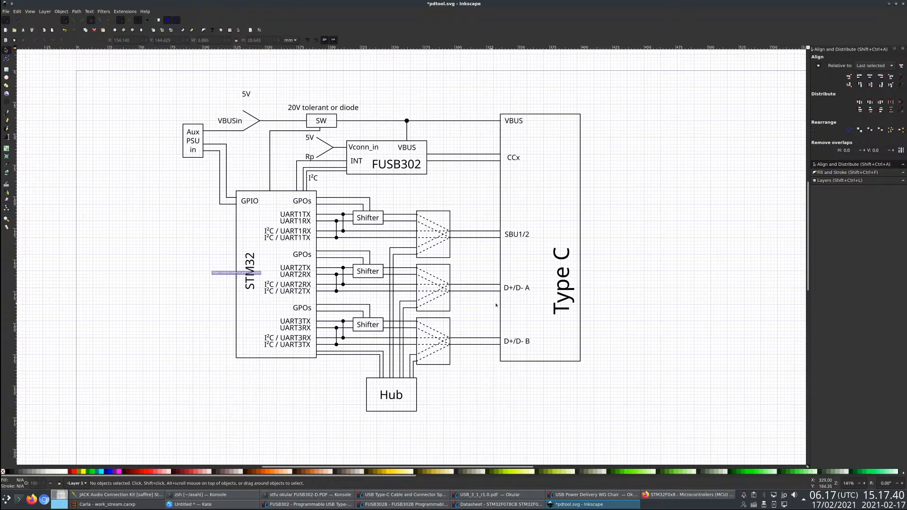
- Move the Type C label to the vertical middle of its block and shift the block's VBUS pin label slightly right
scroll(378, 312, up, 1)
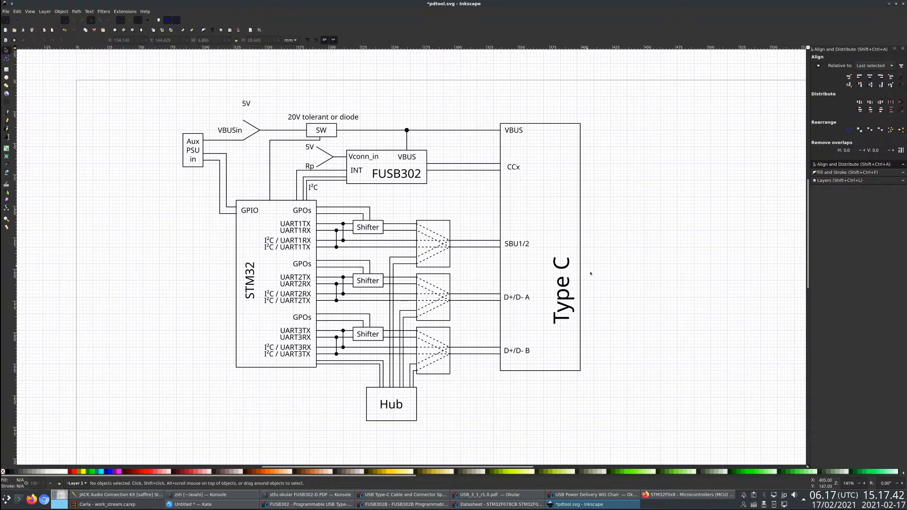
drag(573, 307, 563, 267)
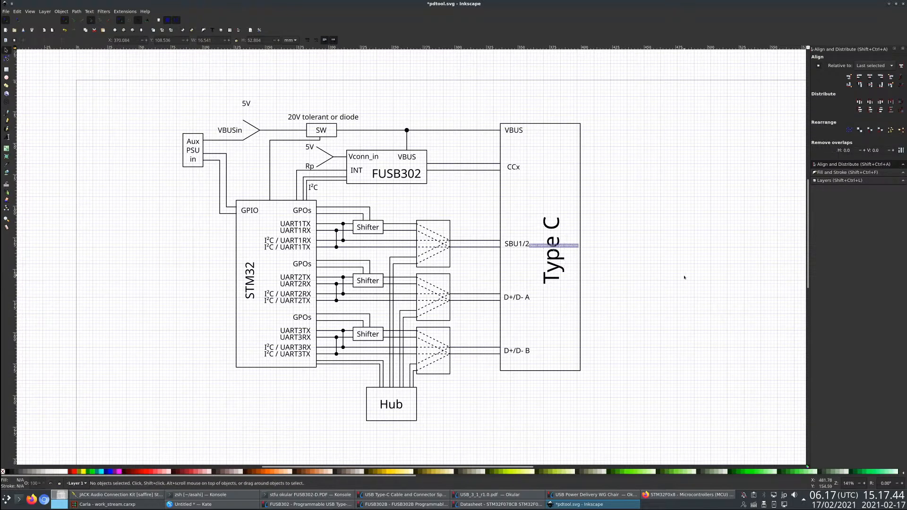
drag(514, 130, 517, 131)
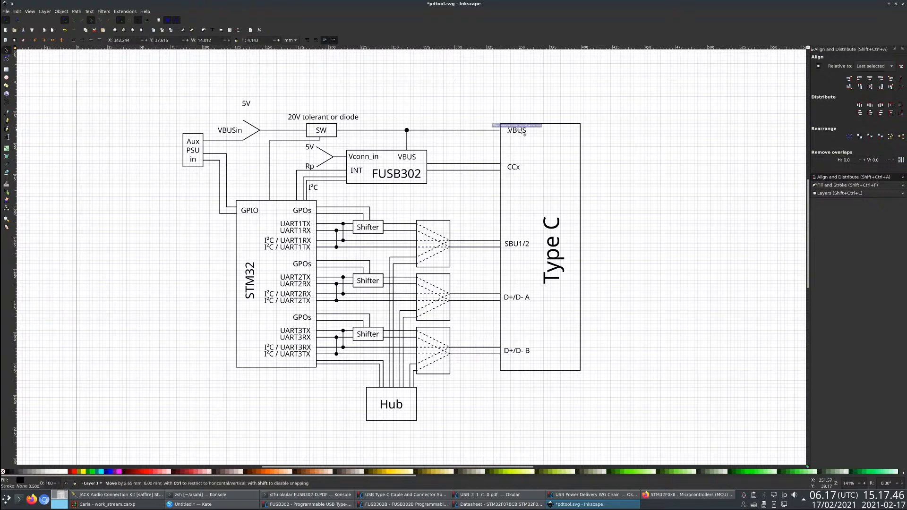
click(505, 264)
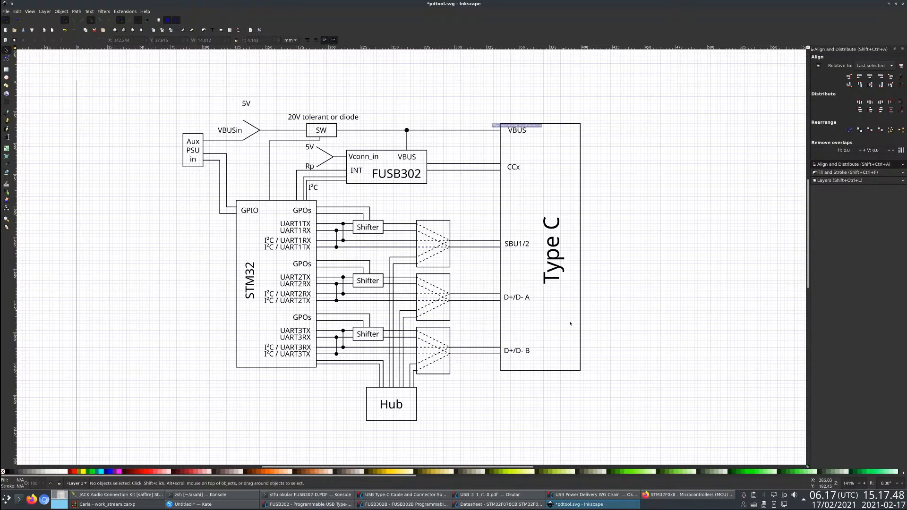
- Duplicate the Type C block outline with its label and place the copy left of the Aux box, level with the original
click(540, 371)
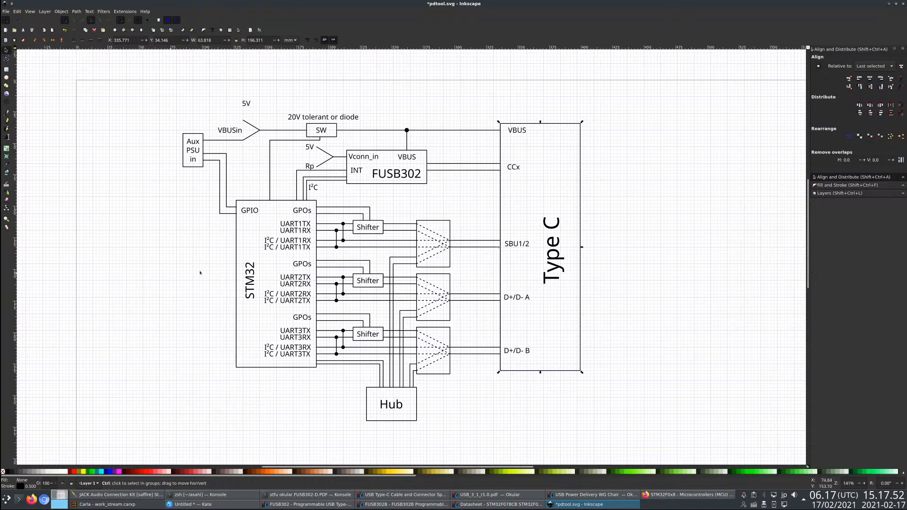
shift+click(548, 274)
key(ctrl+c)
key(ctrl+v)
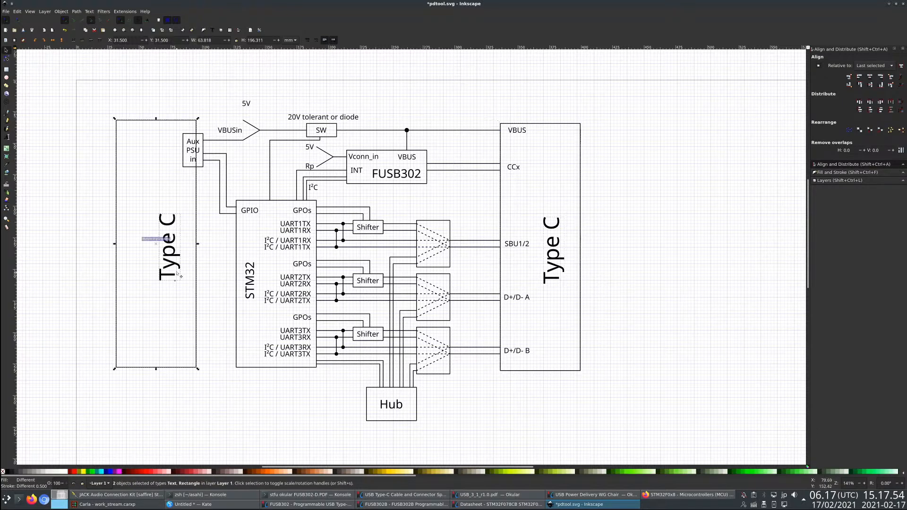
drag(177, 274, 144, 271)
- Shorten the copied Type C block from its top-left corner and move its label to the middle of its left side
key(n)
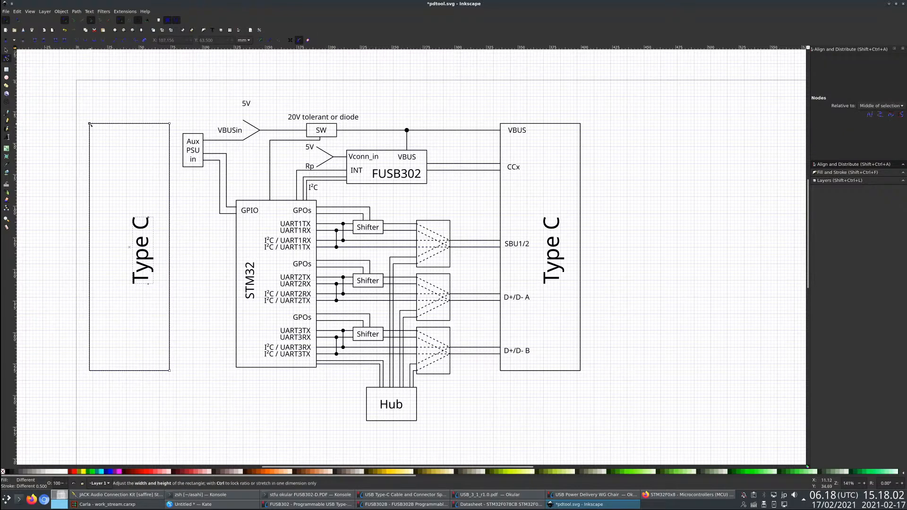
drag(89, 124, 93, 214)
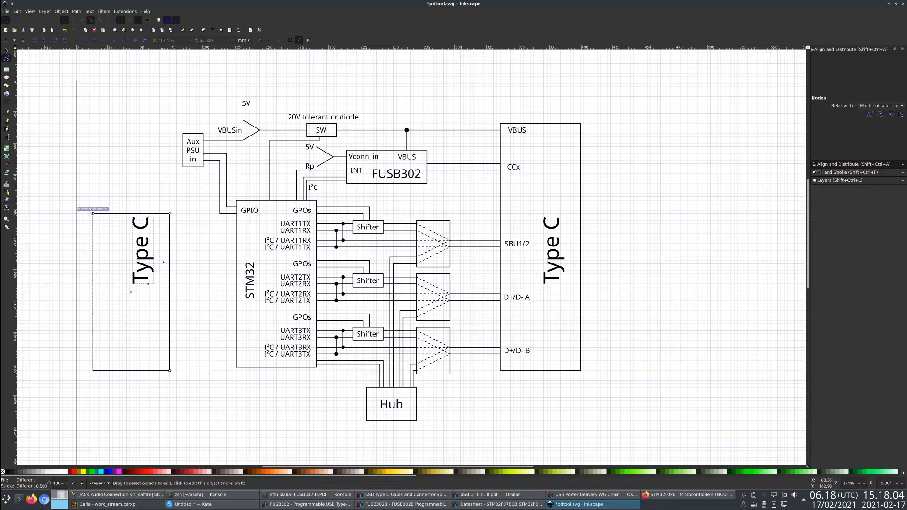
click(149, 259)
click(6, 49)
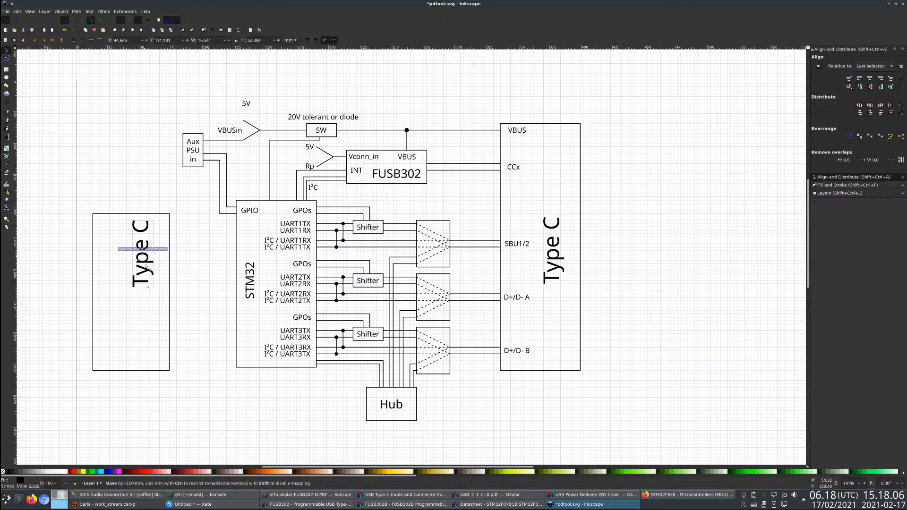
drag(149, 252, 117, 298)
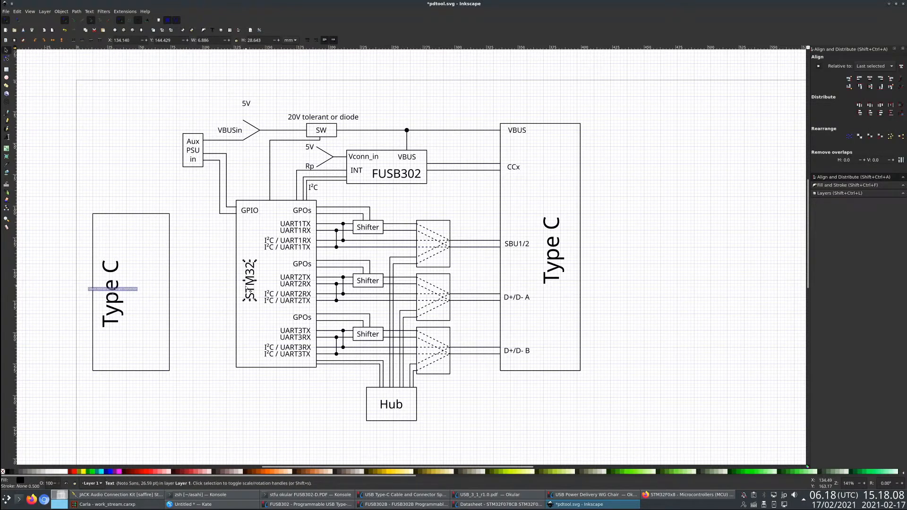
click(245, 175)
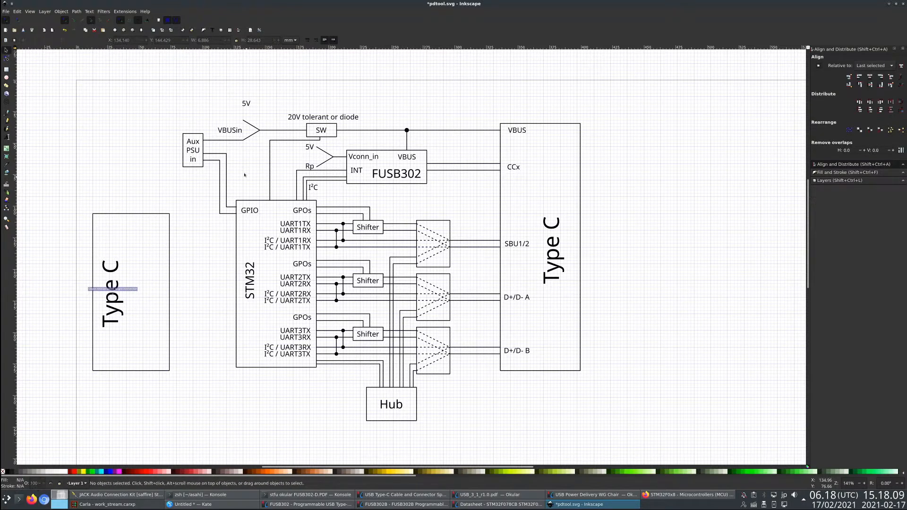
- Draw a short L-shaped wire from the upper right edge of the new Type C block, running right and then up
click(6, 112)
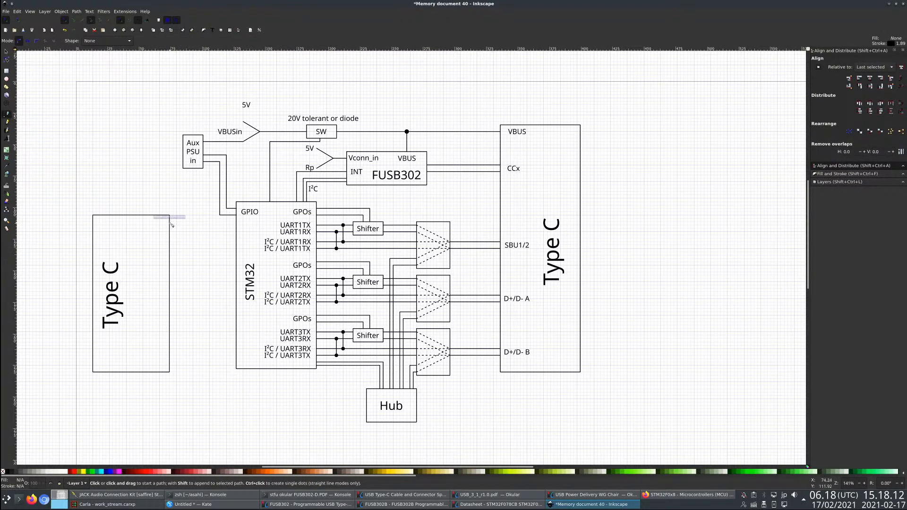
click(170, 222)
click(177, 221)
double_click(177, 205)
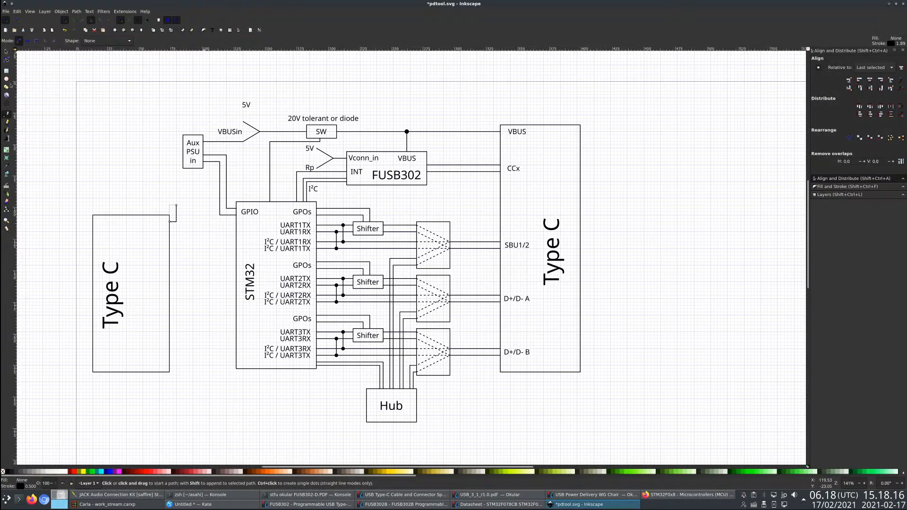
- Copy the VBUS pin label into the new Type C block, beside the start of the L-shaped wire
click(6, 52)
click(517, 130)
key(ctrl+c)
key(ctrl+v)
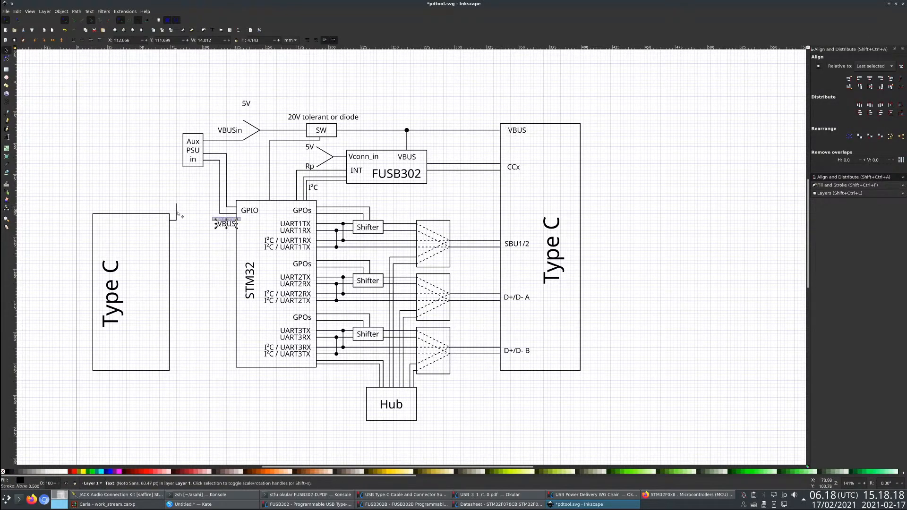
drag(227, 225, 157, 226)
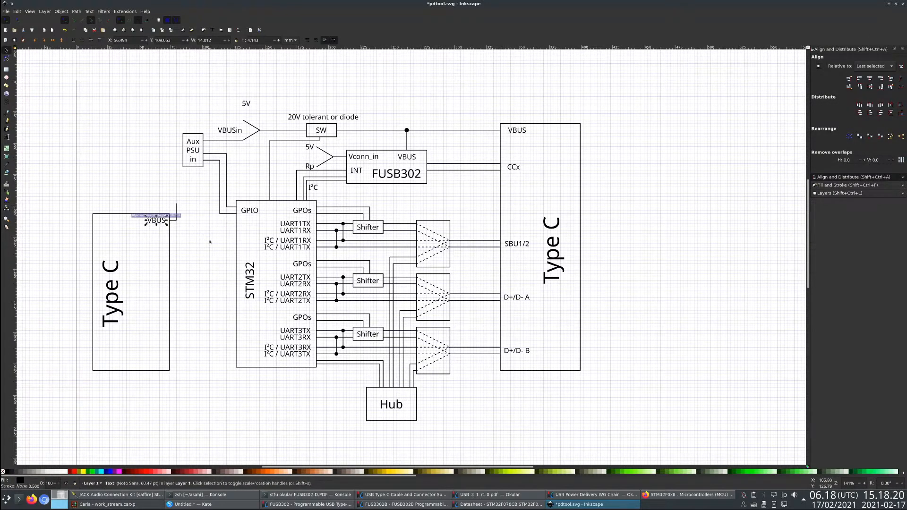
click(70, 195)
- Shift the VBUSin label slightly down and left, and move the upper 5V label above it, beside the triangle feeding SW
click(248, 104)
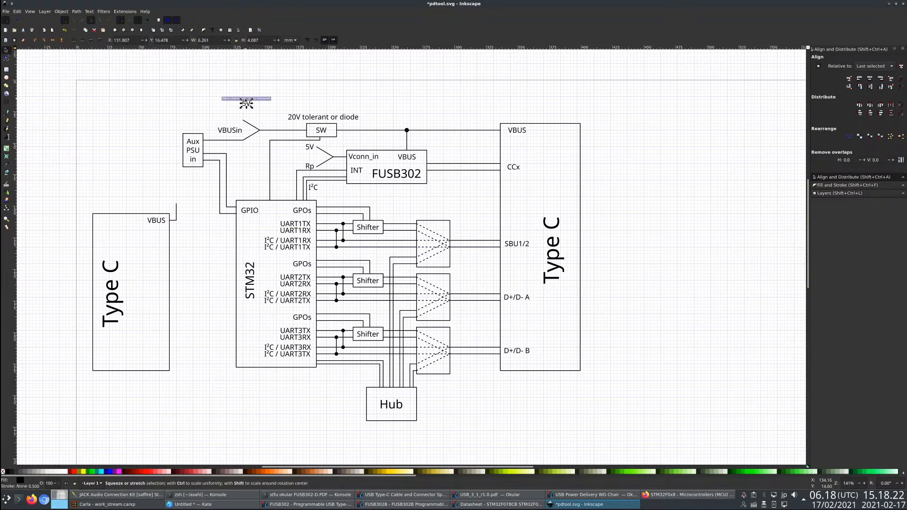
drag(232, 134, 227, 135)
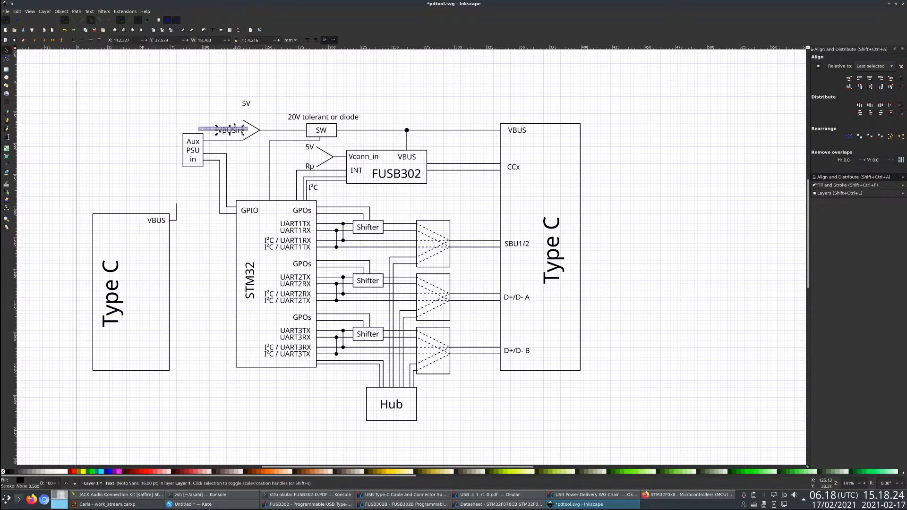
click(248, 112)
key(t)
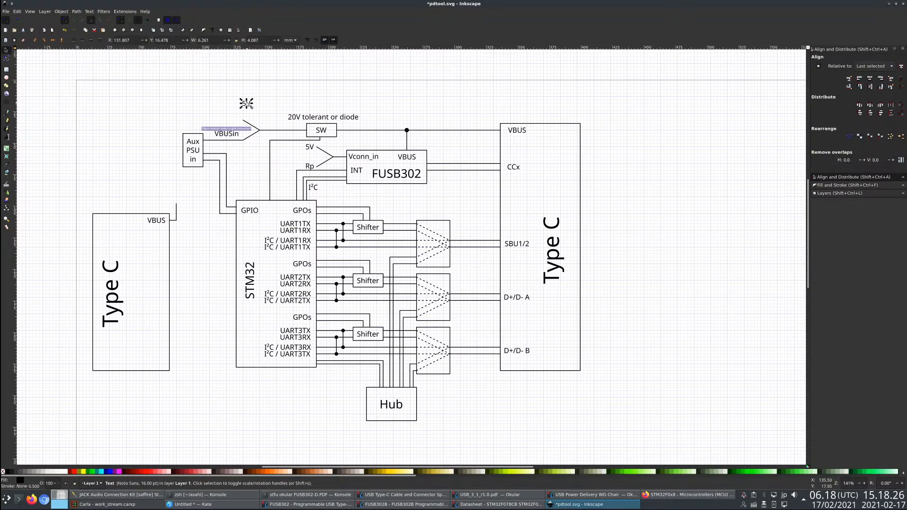
click(6, 50)
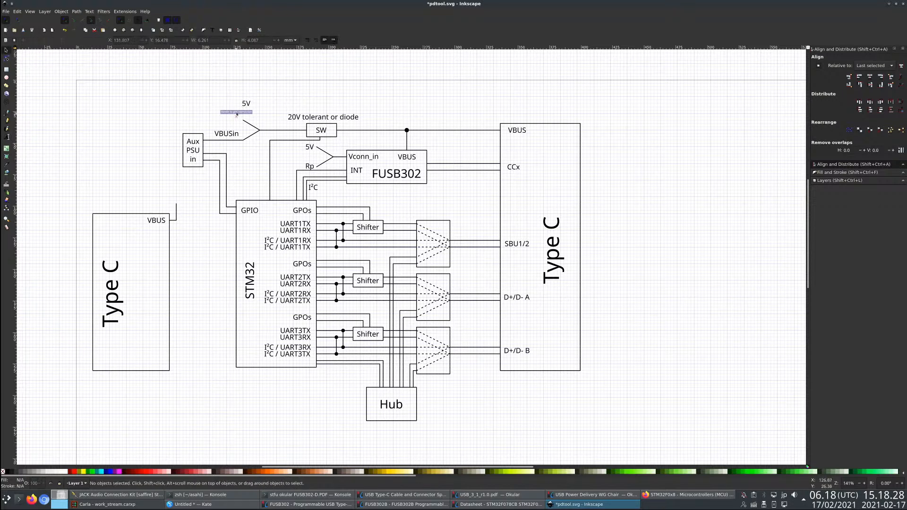
drag(247, 104, 238, 121)
- Copy the 5V label to the upper end of the L-shaped VBUS wire on the smaller Type C block
click(237, 145)
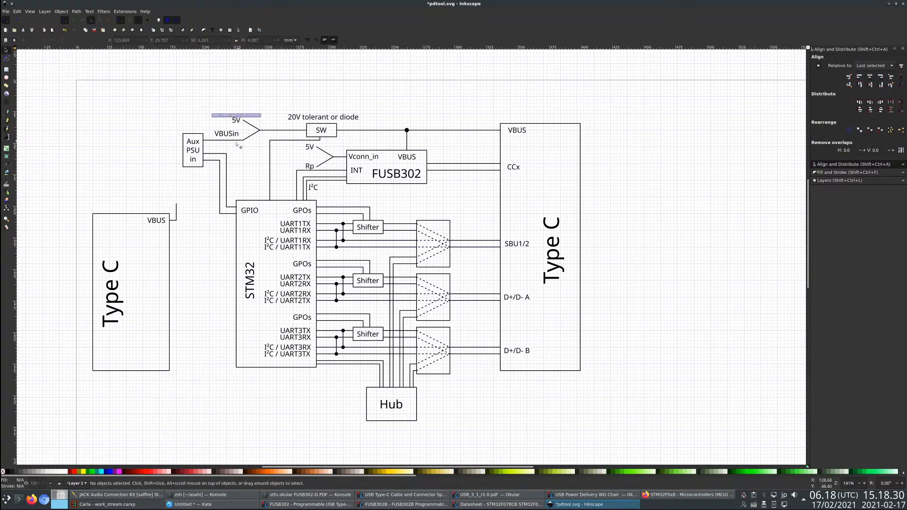
key(ctrl+v)
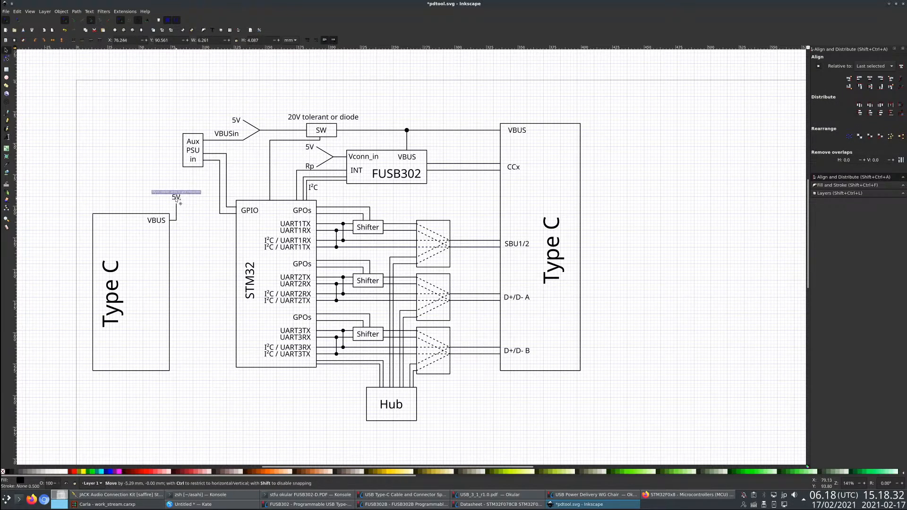
click(202, 238)
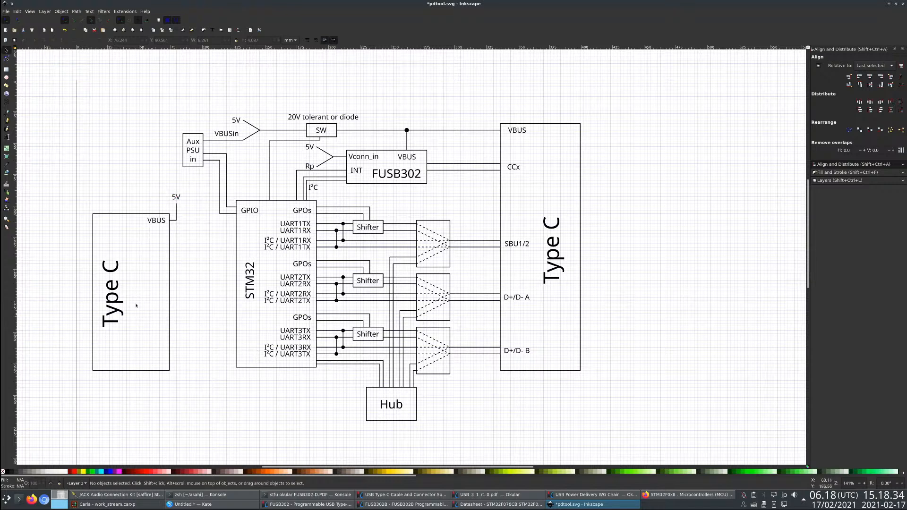
click(7, 113)
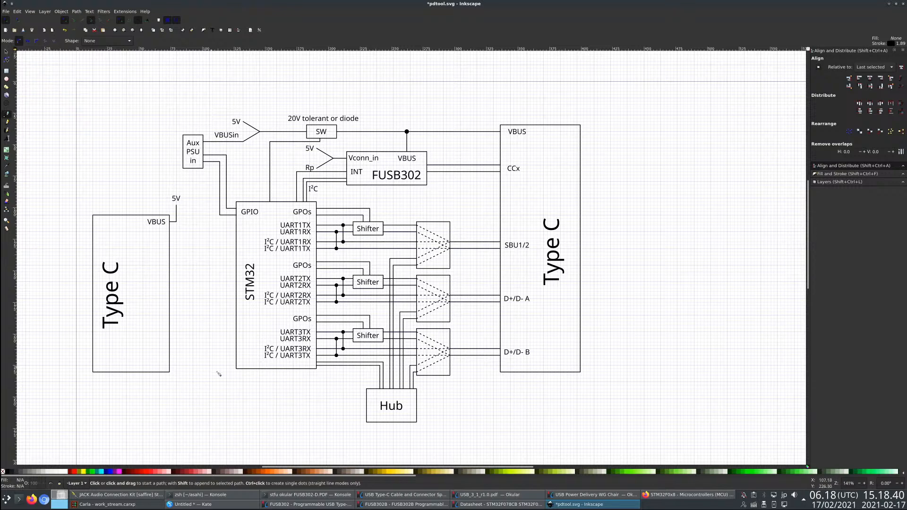
- Move the VBUS pin label, its wire and 5V label lower, and lower the Type C label within the smaller Type C block
key(s)
drag(66, 165, 209, 268)
drag(139, 215, 116, 340)
click(121, 306)
click(137, 211)
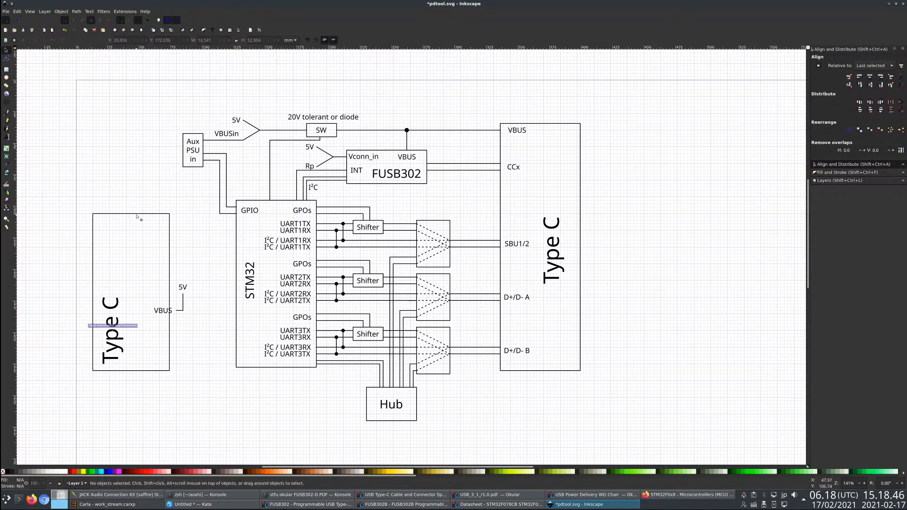
- Shorten the smaller Type C block from its top-left corner so the outline fits around its lowered label
click(136, 214)
key(n)
drag(93, 214, 96, 284)
- Move the VBUS label, L-shaped wire and 5V label together to the upper right corner of the shortened Type C block
drag(141, 262, 206, 336)
key(s)
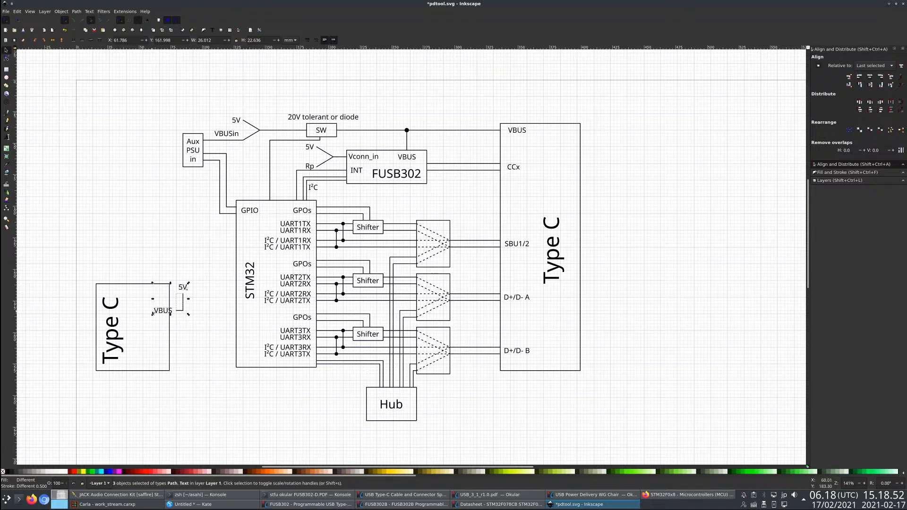
drag(152, 313, 146, 294)
click(47, 209)
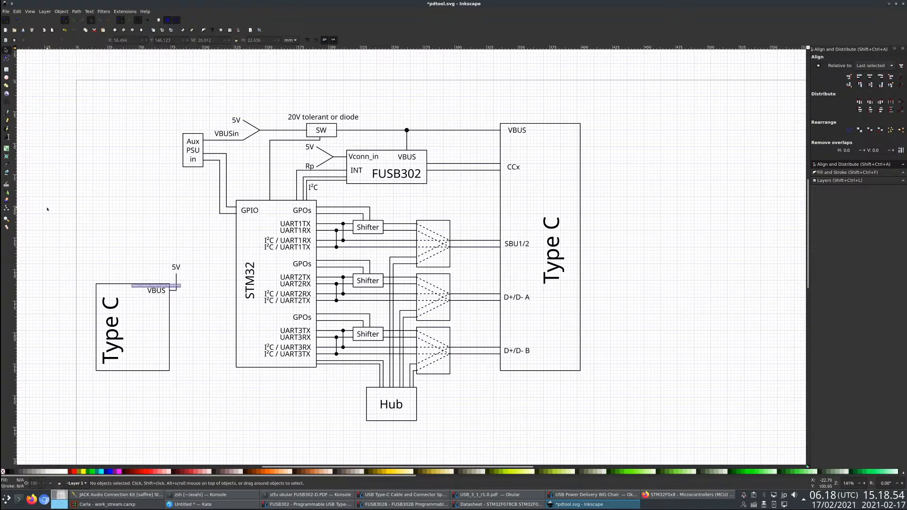
key(b)
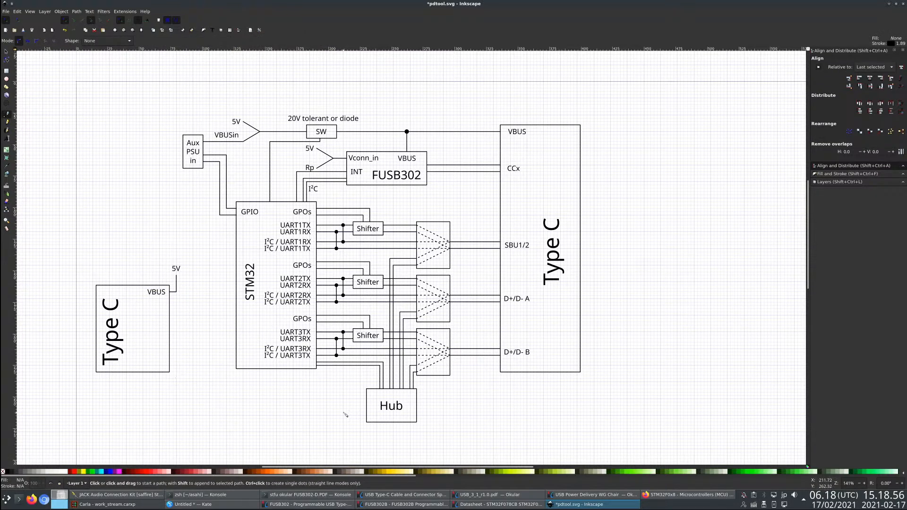
click(375, 389)
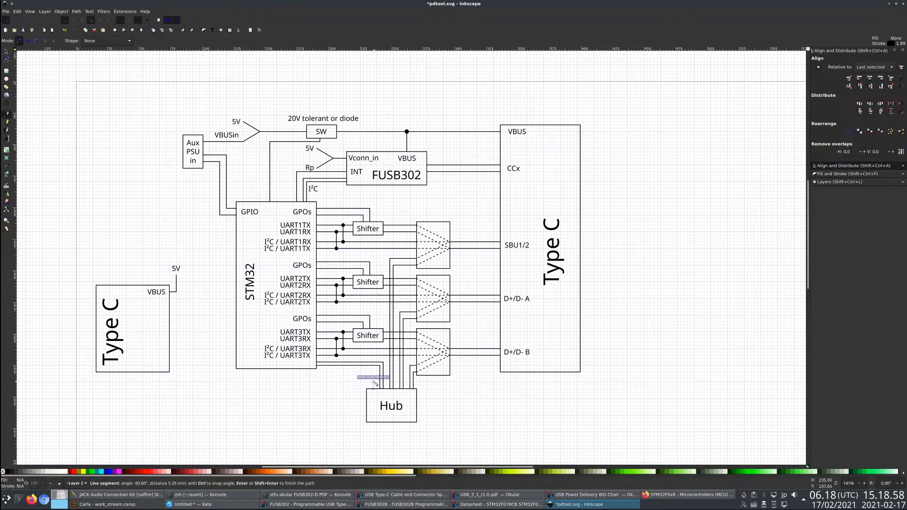
click(211, 391)
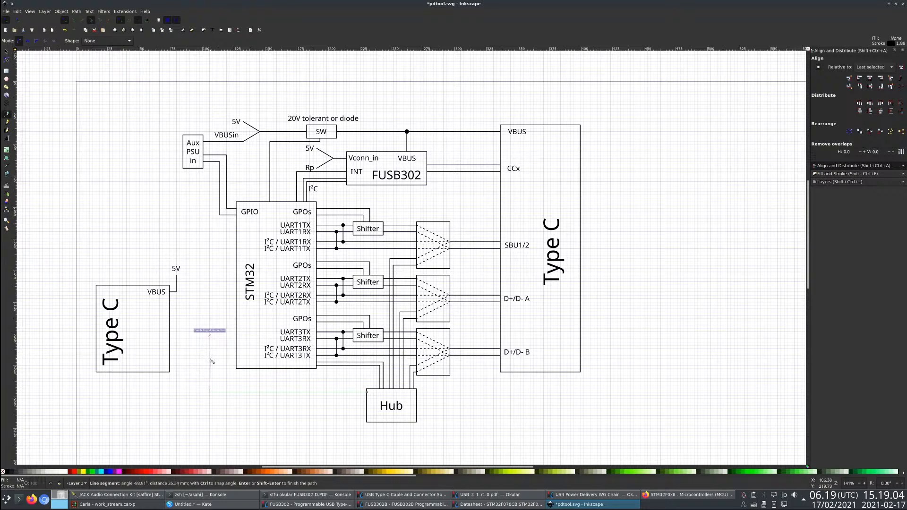
key(Escape)
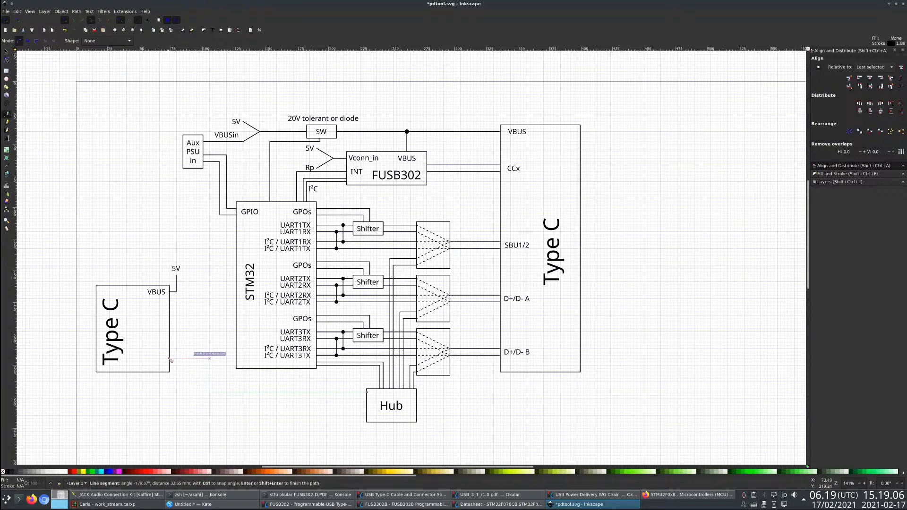
- Draw a stepped wire from the lower right edge of the smaller Type C block down and across to the Hub's left edge
click(170, 365)
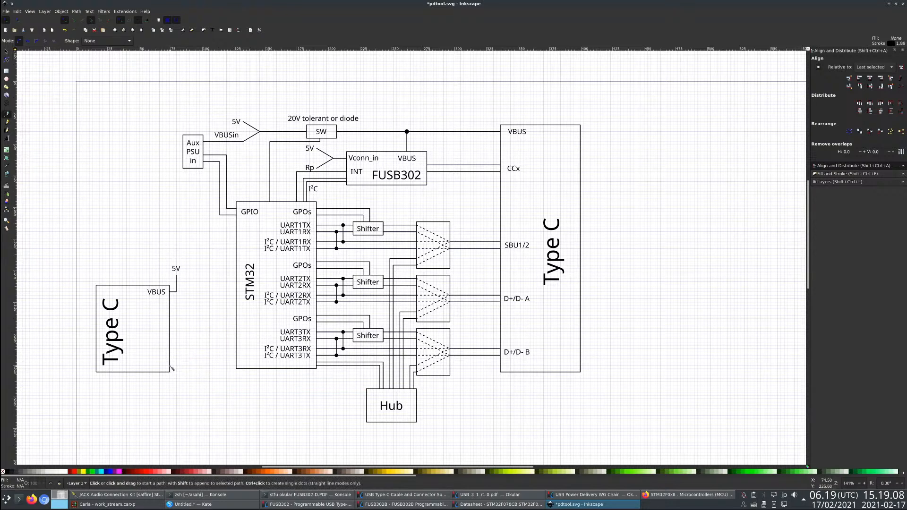
click(211, 366)
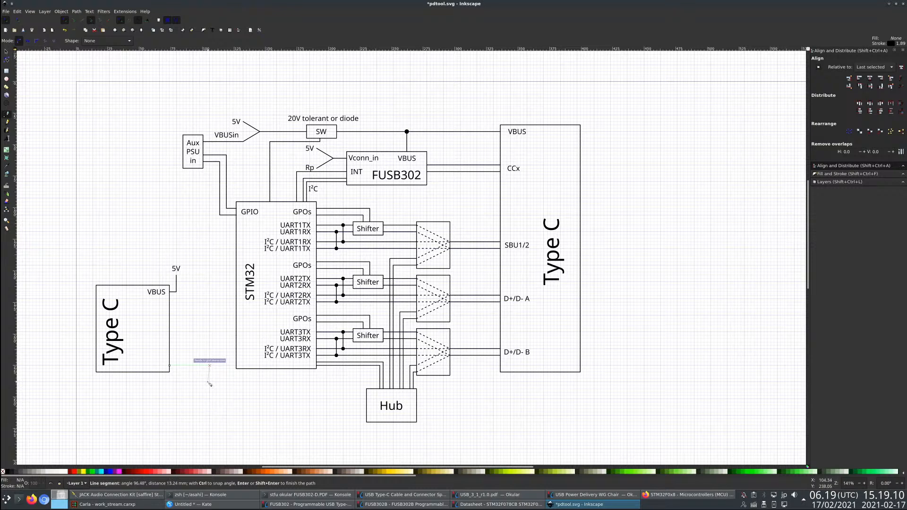
click(211, 399)
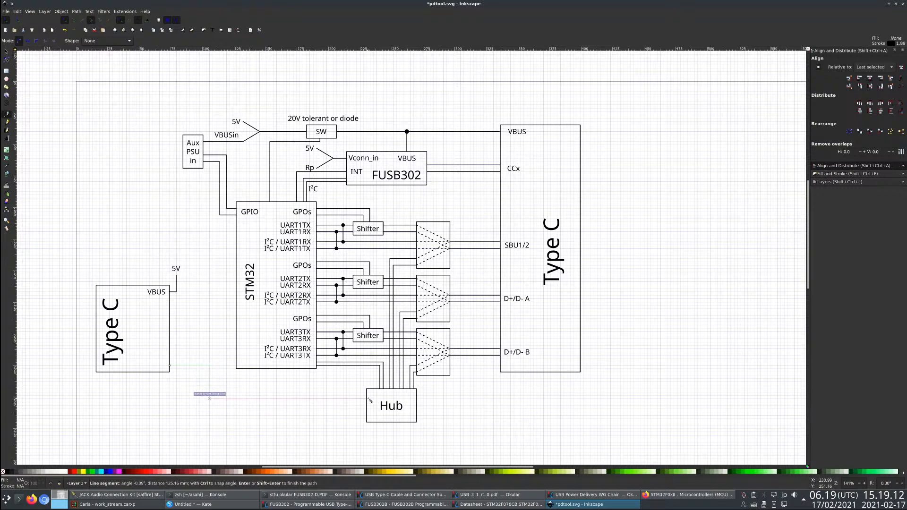
double_click(368, 399)
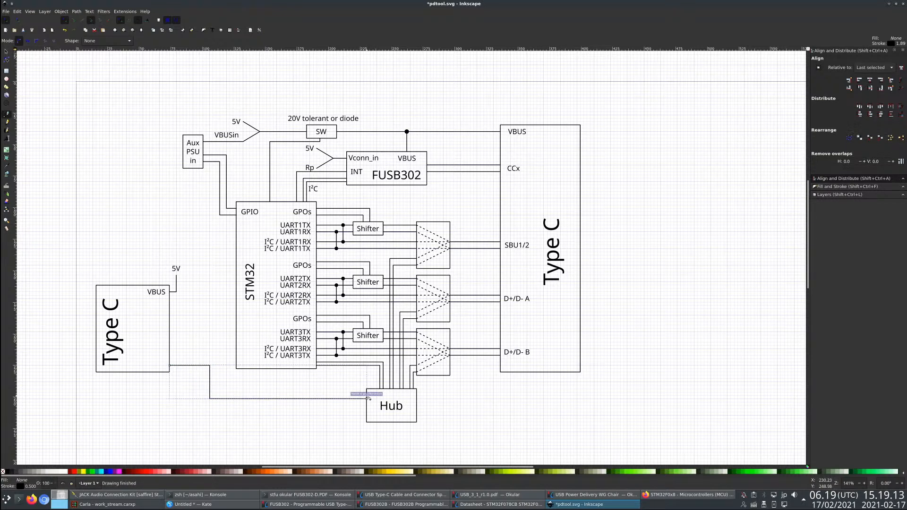
- Draw a second parallel wire between the Hub and the smaller Type C block, ending it exactly on the block's right edge
click(212, 396)
click(213, 360)
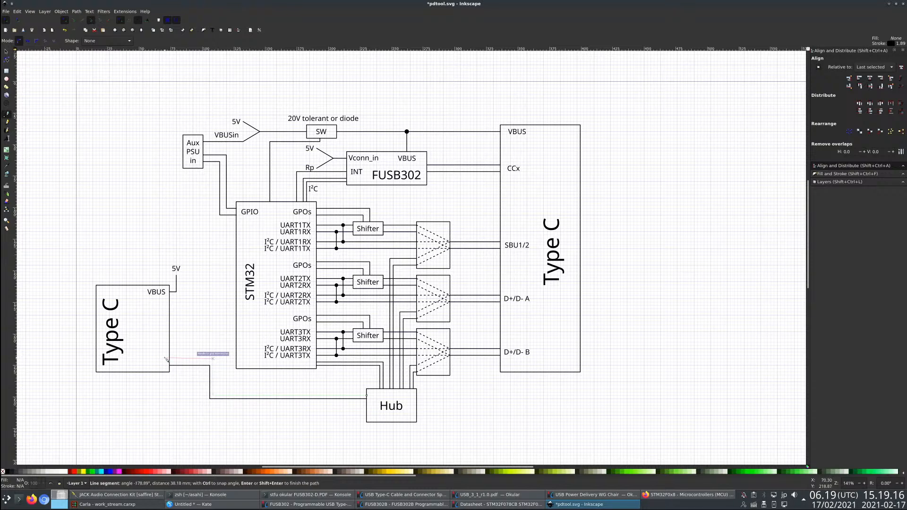
double_click(167, 358)
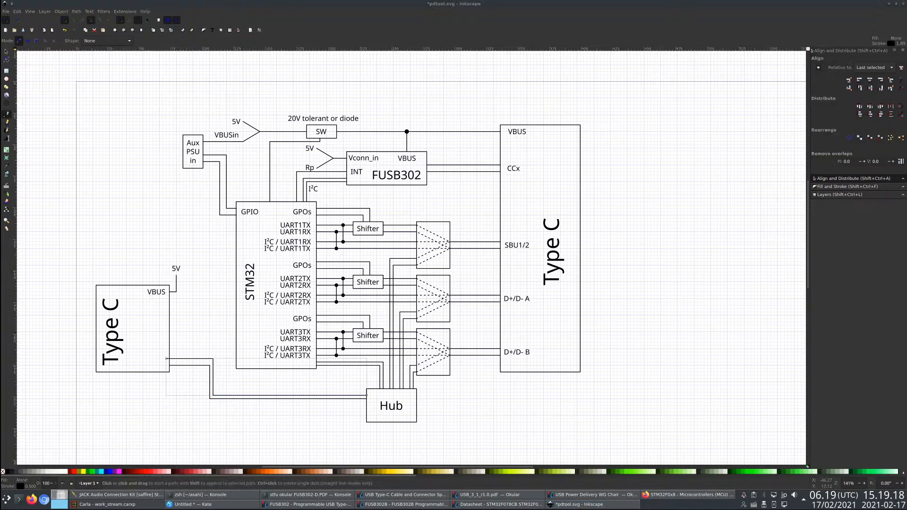
click(7, 60)
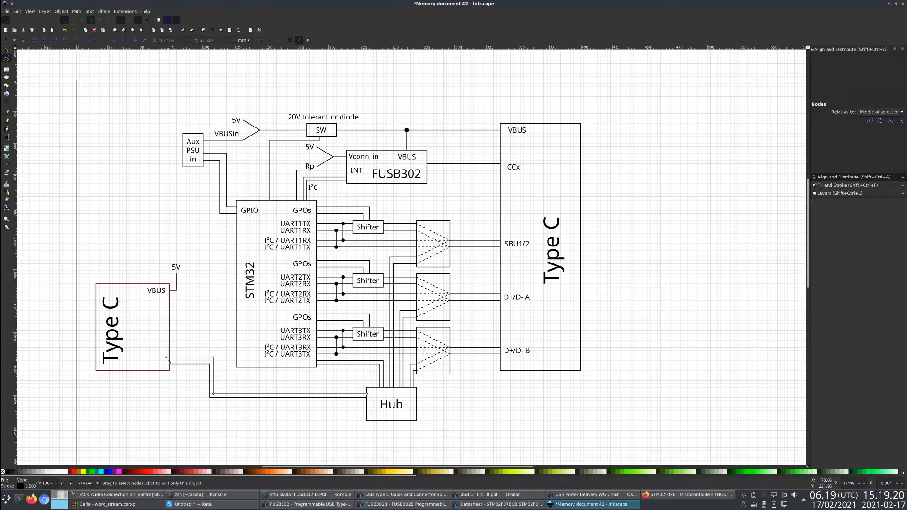
click(189, 332)
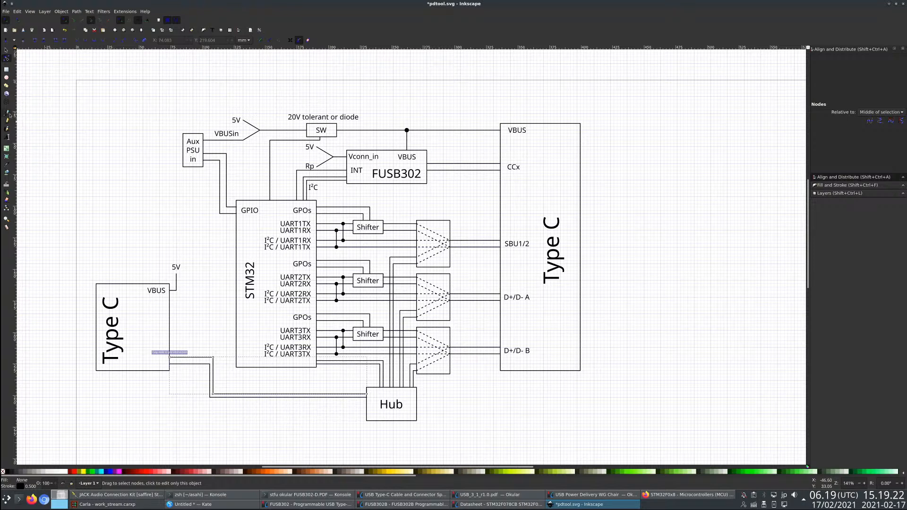
- Draw a U-shaped wire below the Hub joining the undersides of the two Type C blocks
click(8, 114)
click(132, 373)
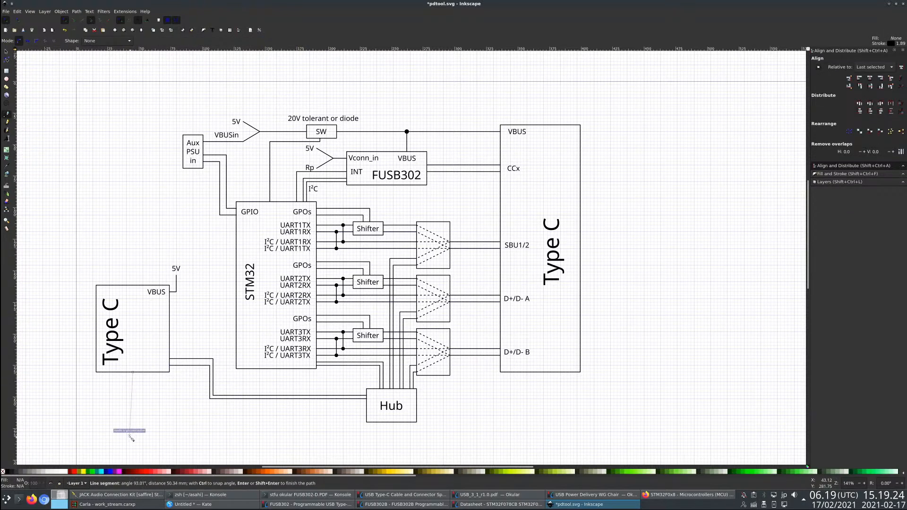
click(133, 439)
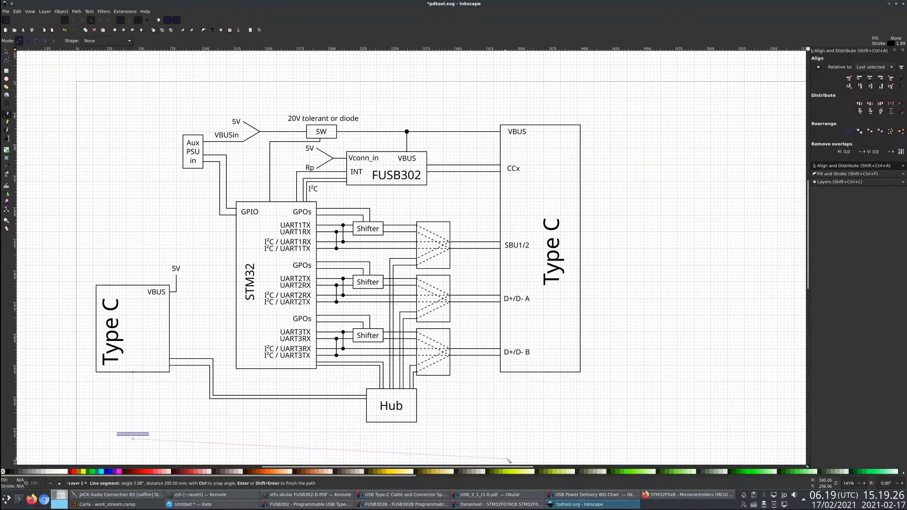
click(544, 439)
double_click(544, 372)
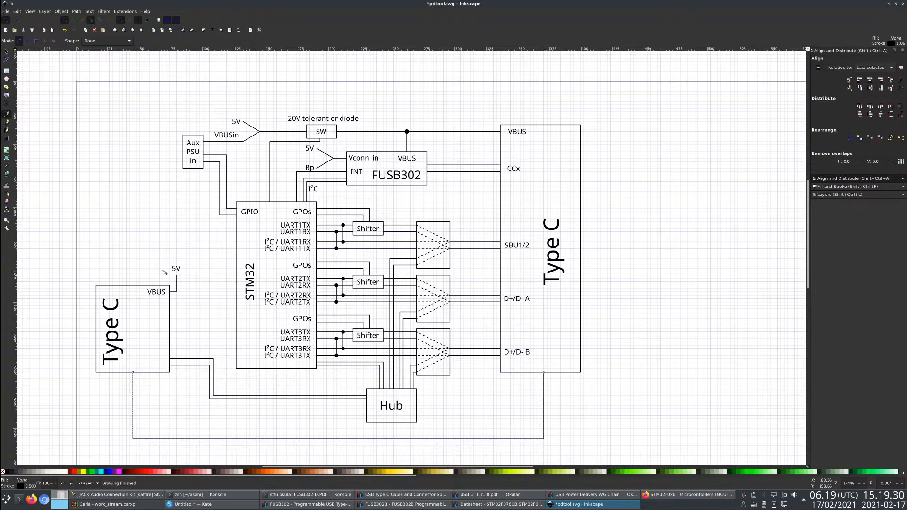
- Duplicate the smaller Type C block's VBUS label, change the copy to SSRXTX1/2, and place it above the U-shaped wire's left end
key(s)
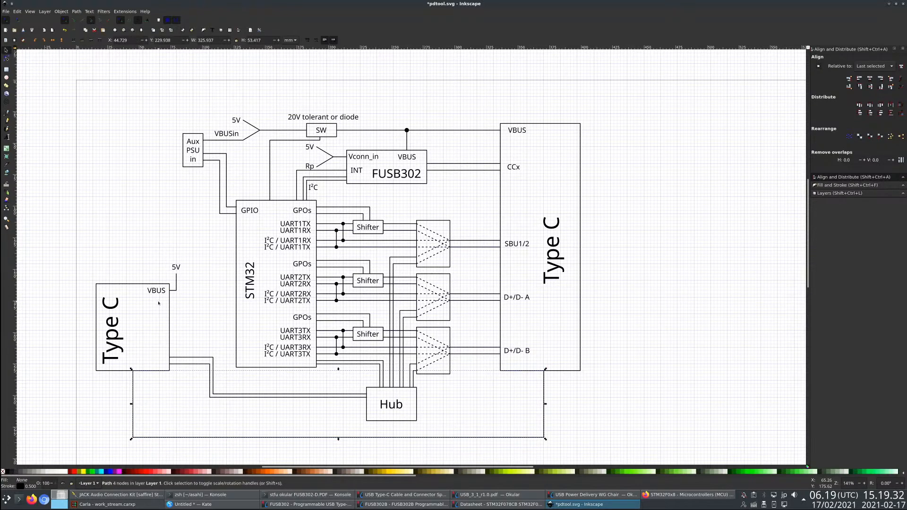
click(158, 292)
key(ctrl+c)
key(ctrl+v)
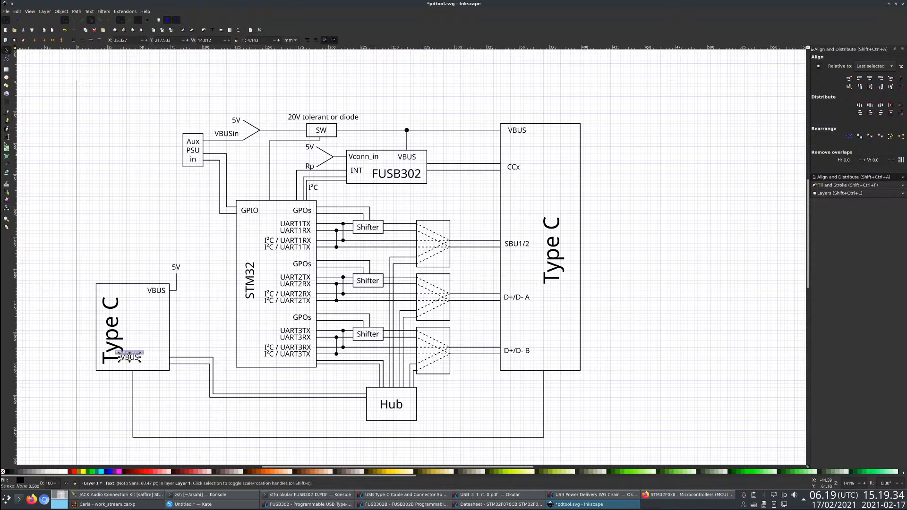
click(6, 137)
key(ctrl+a)
key(BackSpace)
text(SSRXTX)
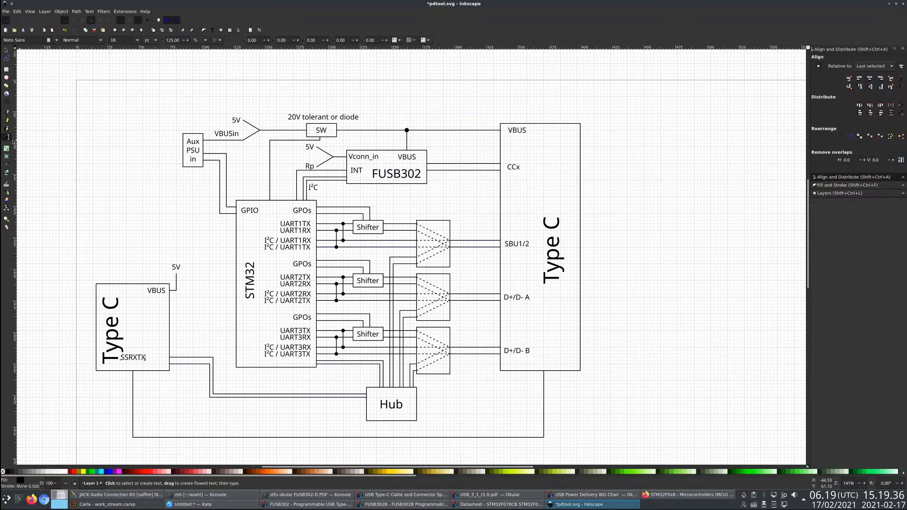
text(1/2)
click(7, 50)
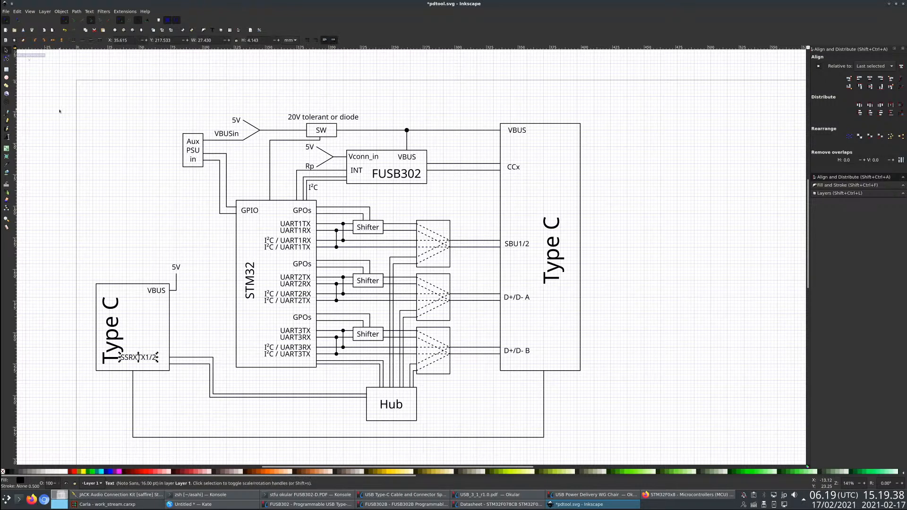
drag(135, 358, 129, 365)
- Copy the SSRXTX1/2 label into the larger Type C block, just above the other end of the U-shaped wire
click(129, 366)
key(ctrl+c)
key(ctrl+v)
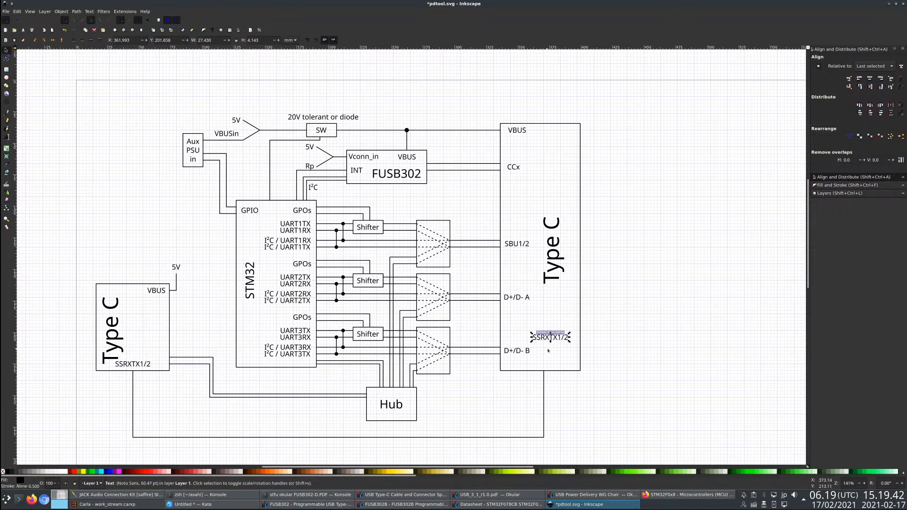
drag(552, 341, 544, 369)
- Set the stroke width of the U-shaped wire joining the two Type C blocks to 2 mm
click(544, 380)
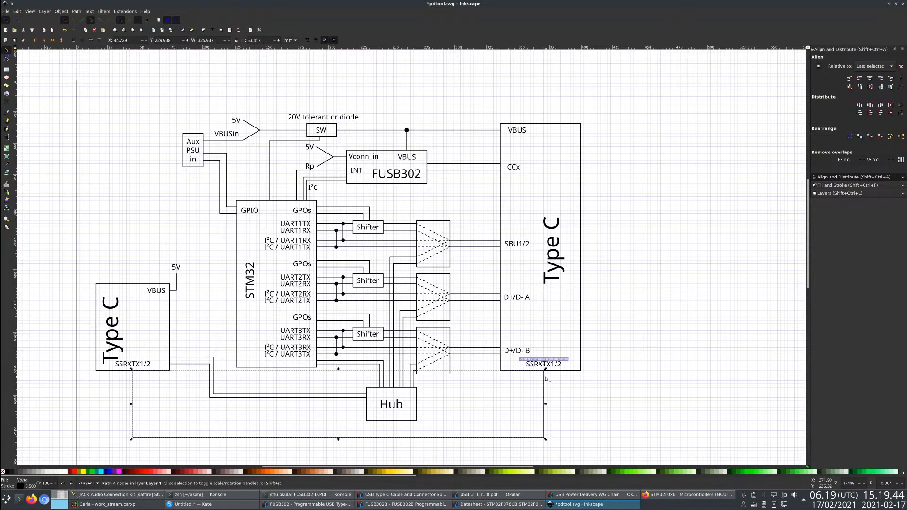
click(842, 184)
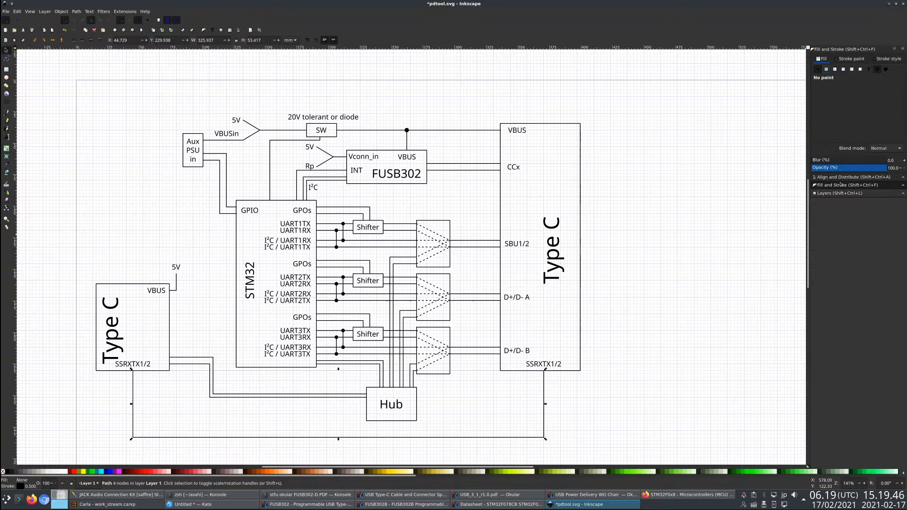
click(886, 59)
text(1)
key(Return)
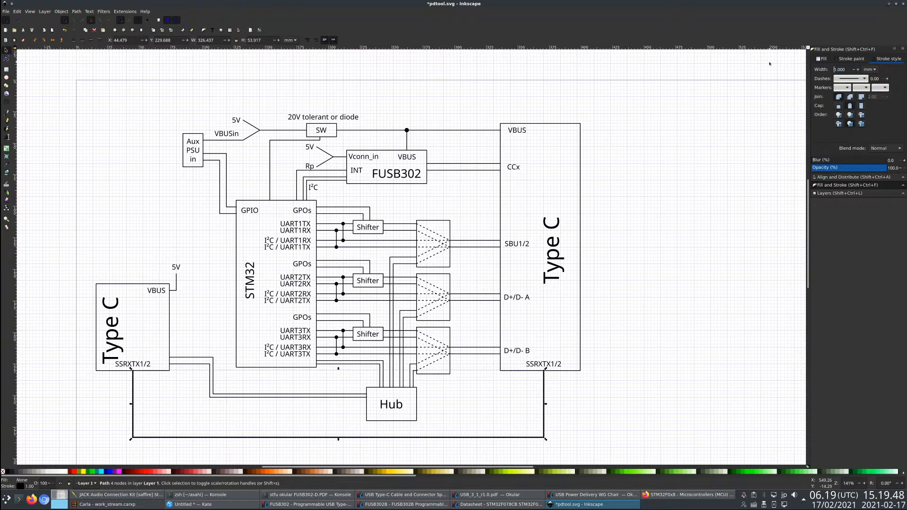
text(2)
key(Return)
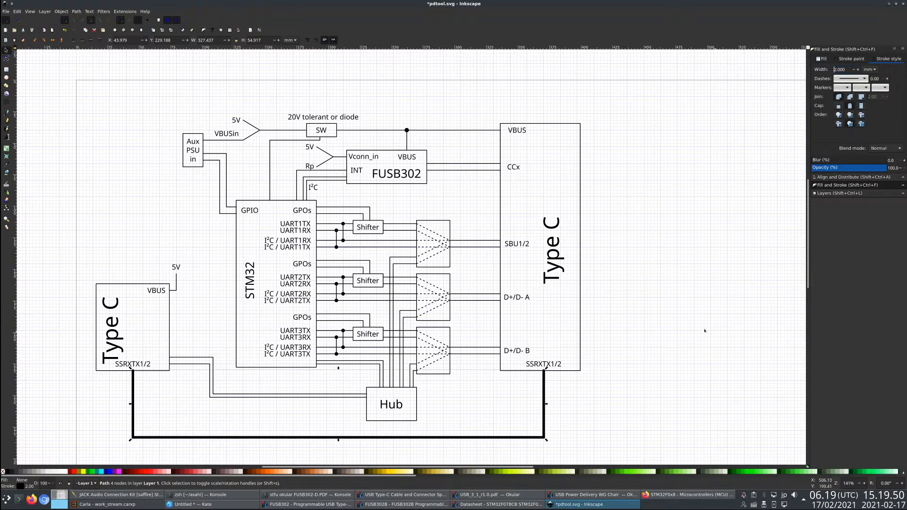
click(136, 134)
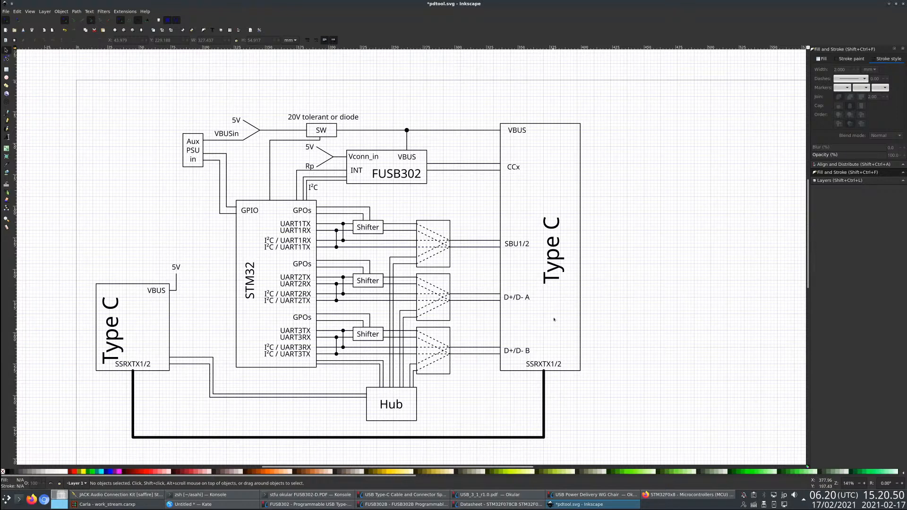
click(7, 137)
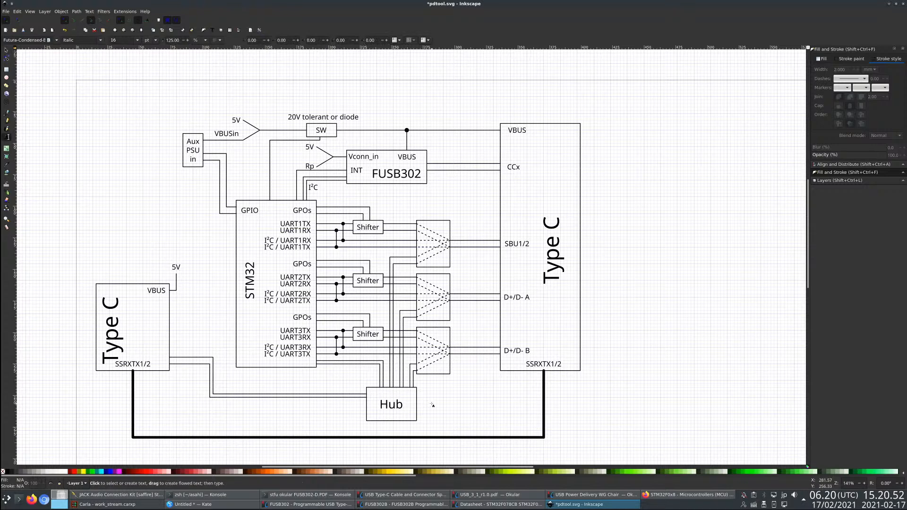
text(asdf)
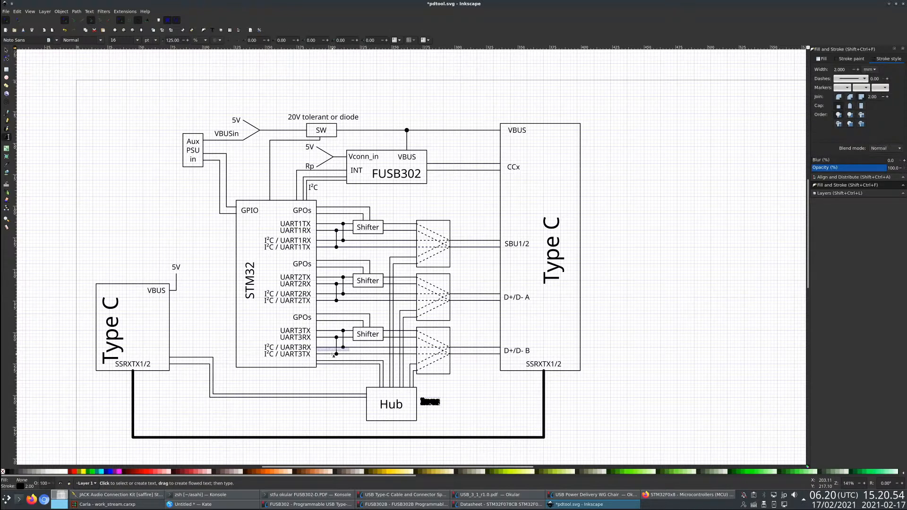
click(7, 50)
key(Delete)
- Copy the smaller Type C block's VBUS label and place the copy in the empty area beside the Hub box
click(157, 290)
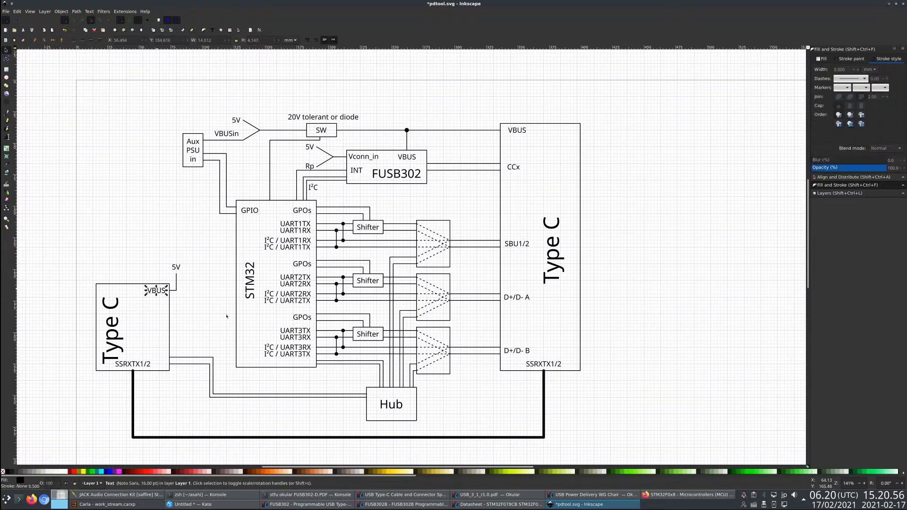
key(ctrl+c)
key(ctrl+v)
drag(494, 435, 450, 405)
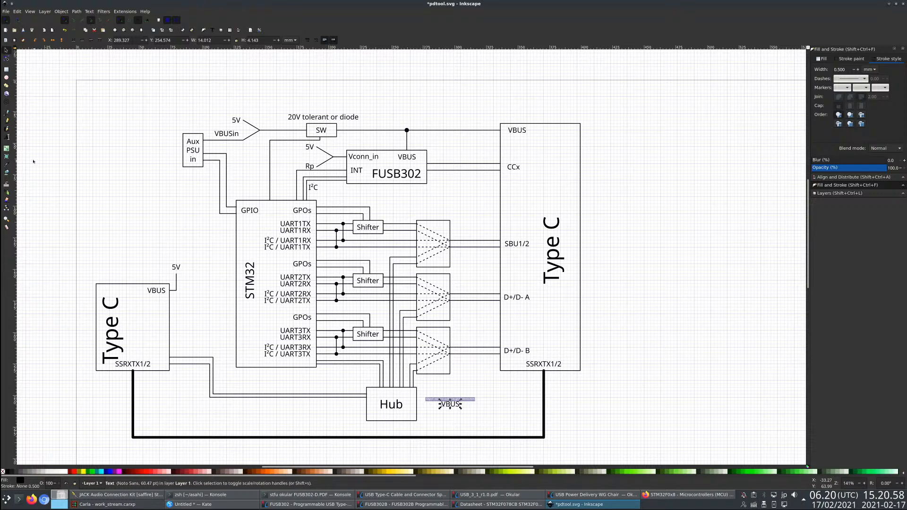
- Change the copied label beside the Hub to the two-line note "Investigate hub GPIOs to / trigger STM32 DFU mode" and move it closer to the Hub
click(6, 137)
key(ctrl+a)
text(Investiga)
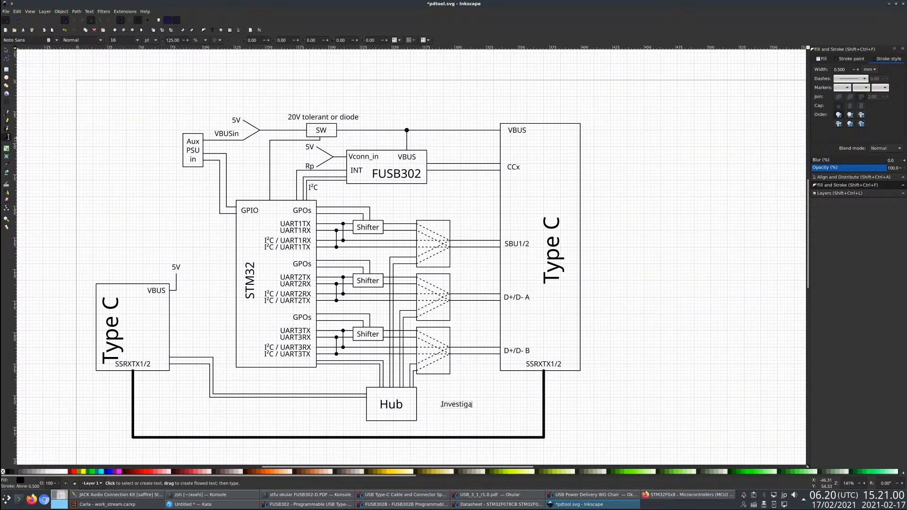
text(te Hu)
key(BackSpace)
key(BackSpace)
text(ub)
key(BackSpace)
key(BackSpace)
text(hub GPIOs to)
key(Return)
text(trig)
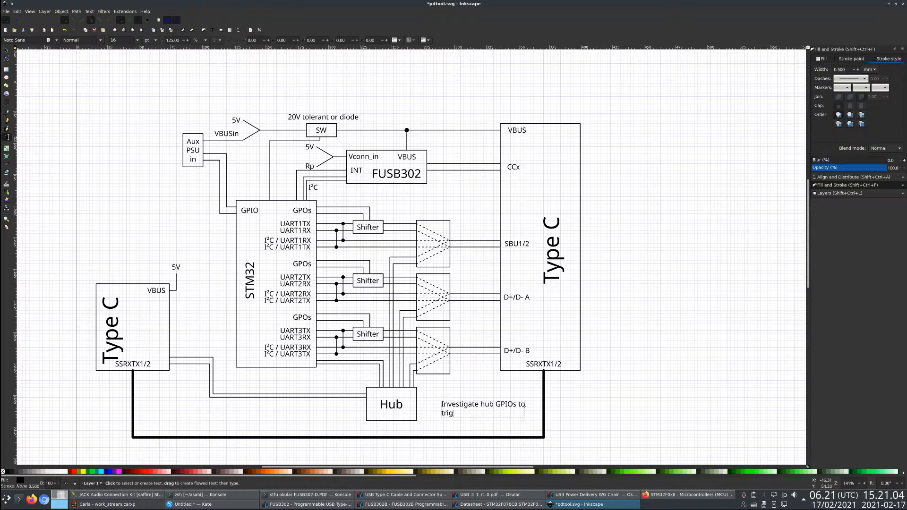
text(ger STM32 DFU mode)
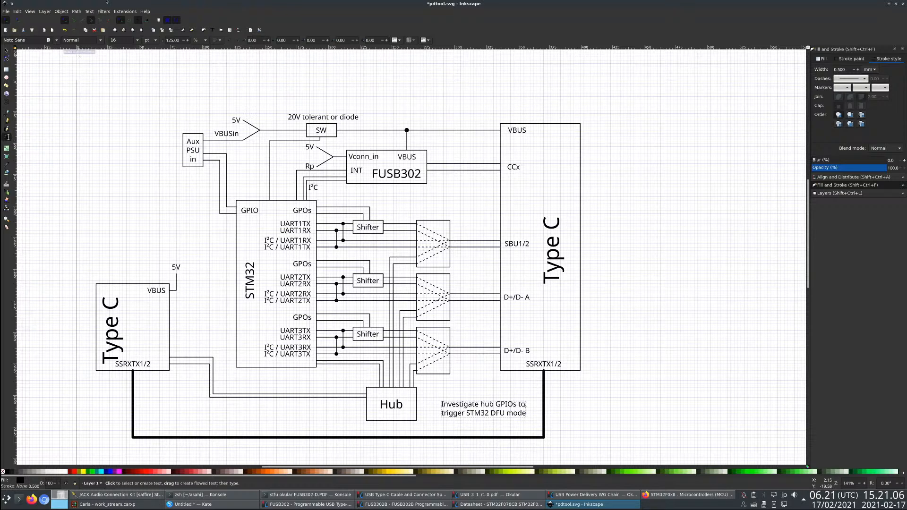
click(6, 49)
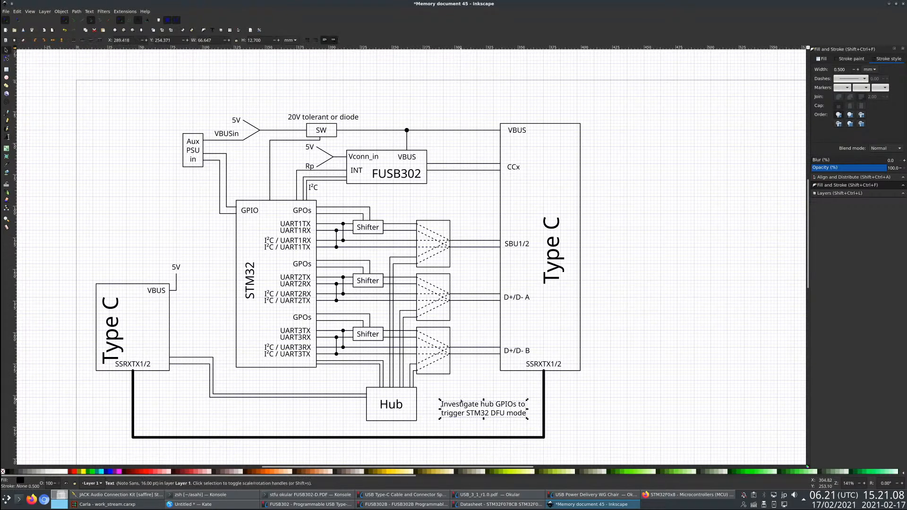
drag(463, 406, 447, 400)
click(195, 411)
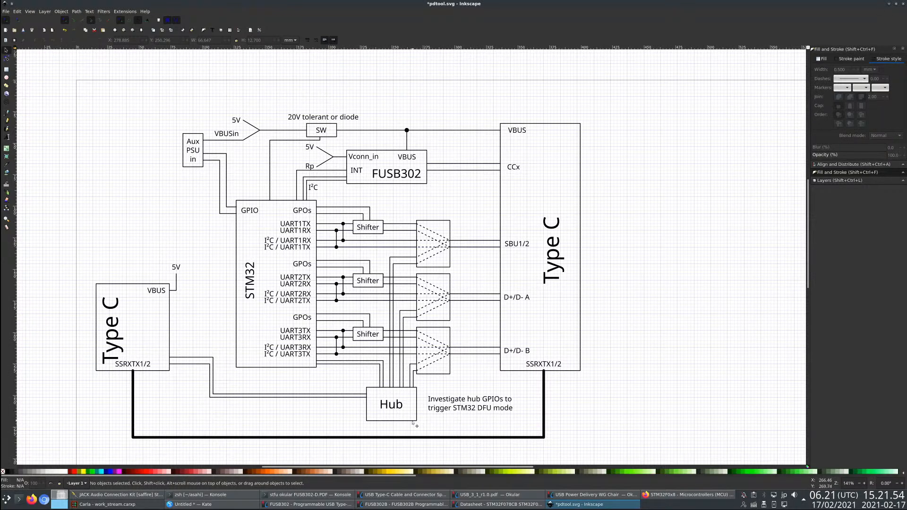
- Shift the Hub box slightly right, narrow it to about 37.5 mm, and extend the smaller Type C block's two wires to its left edge
drag(412, 423, 414, 423)
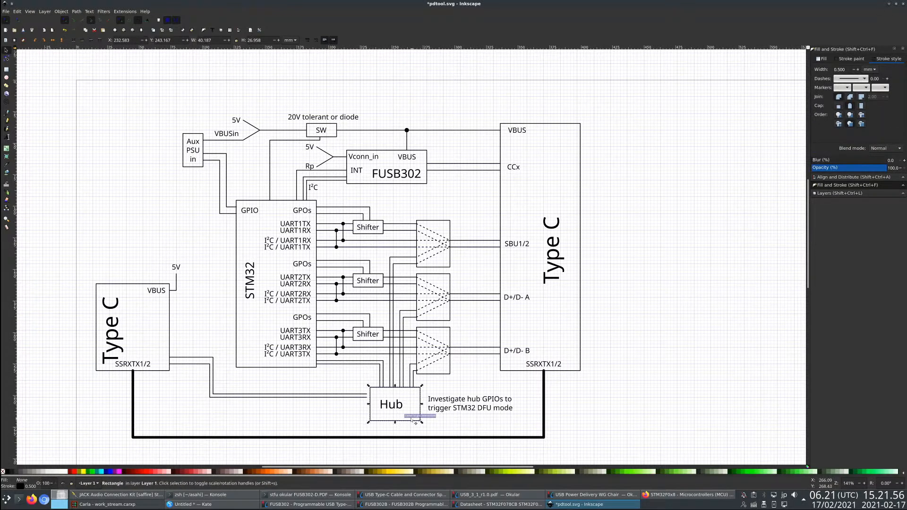
key(n)
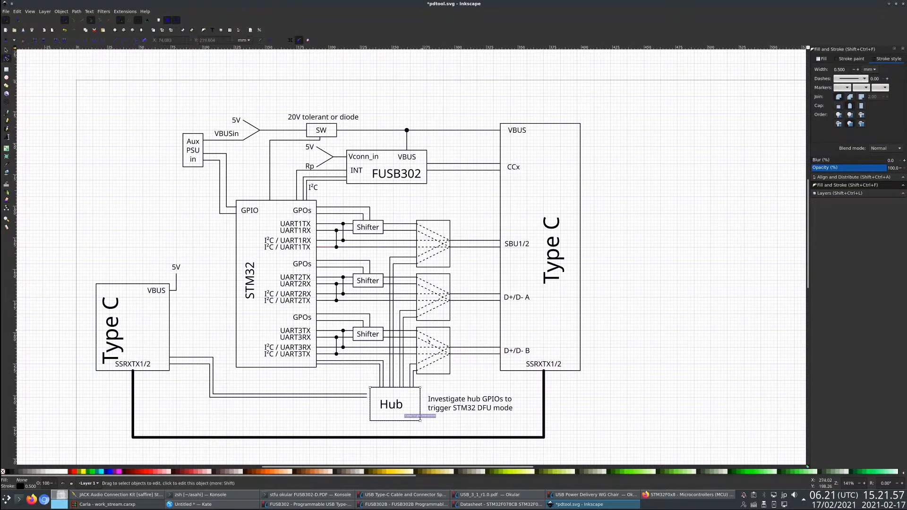
drag(370, 388, 373, 388)
key(Escape)
click(368, 396)
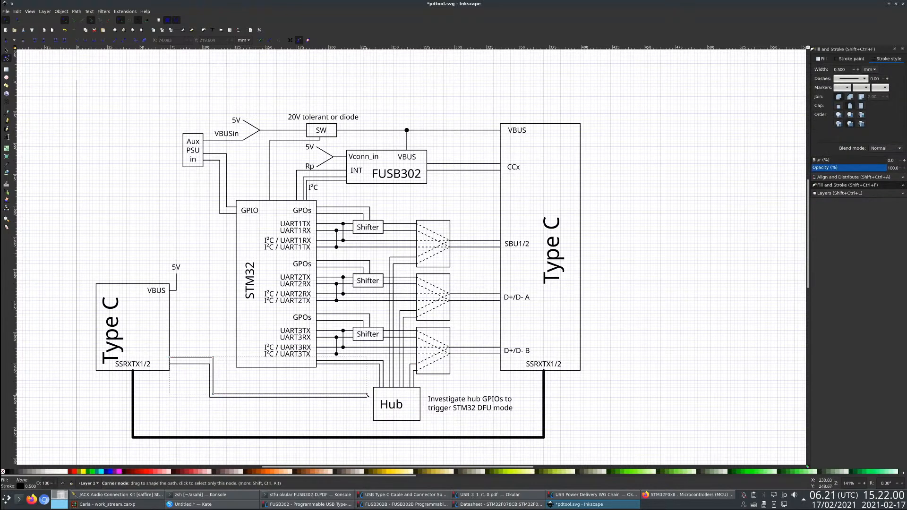
drag(368, 397, 373, 397)
key(Escape)
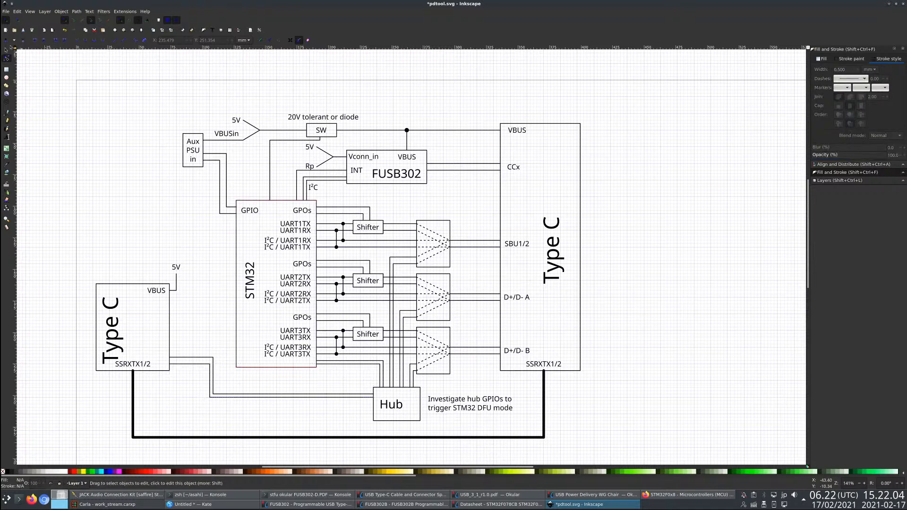
- Reduce the Hub box's height to about 16 mm from below and centre the Hub label within it
key(s)
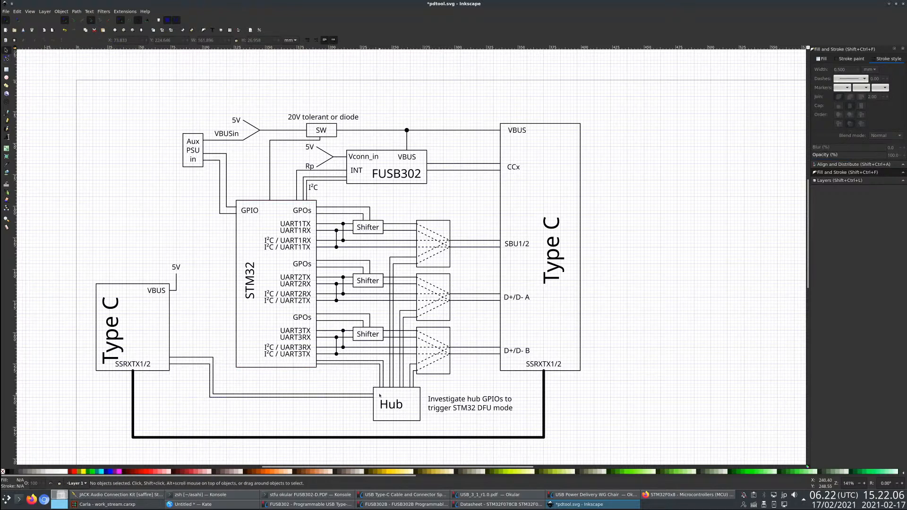
click(401, 407)
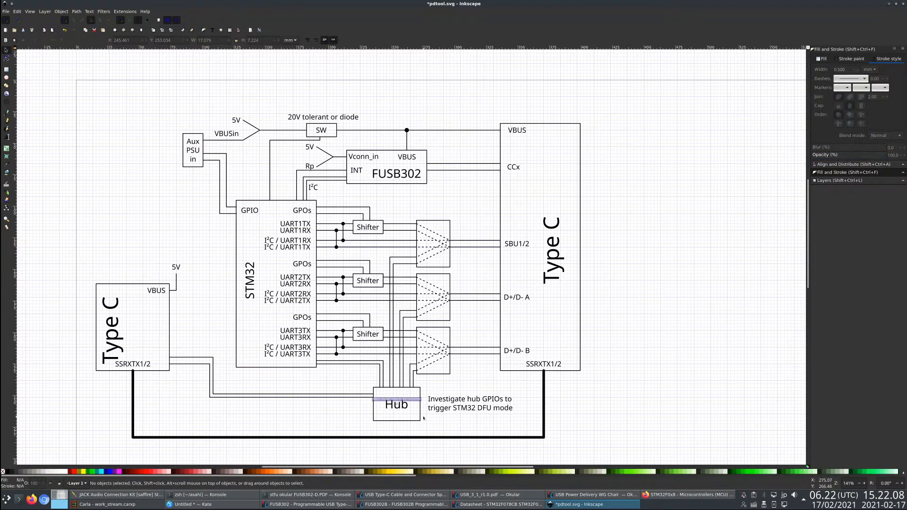
click(401, 409)
drag(400, 410, 423, 412)
click(400, 421)
key(r)
key(s)
key(Escape)
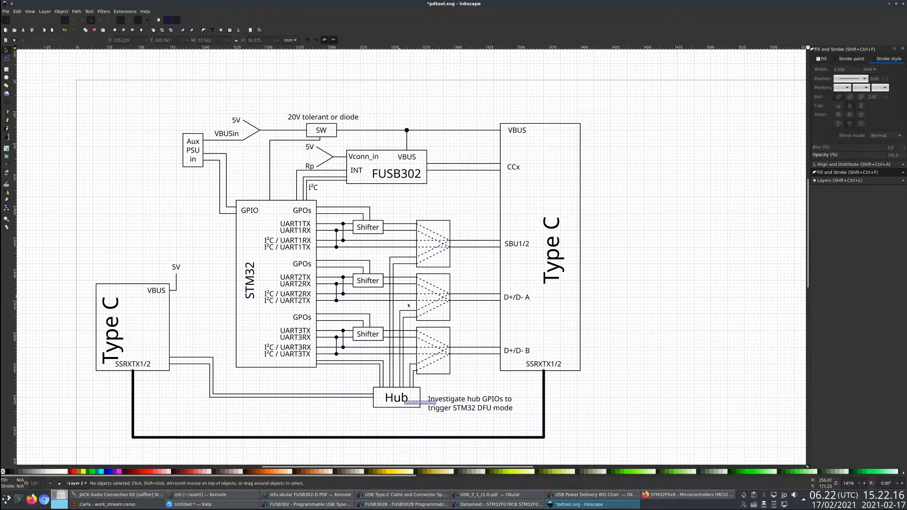
- Move the hub GPIO note up level with the Hub box and save the drawing
drag(464, 414, 460, 407)
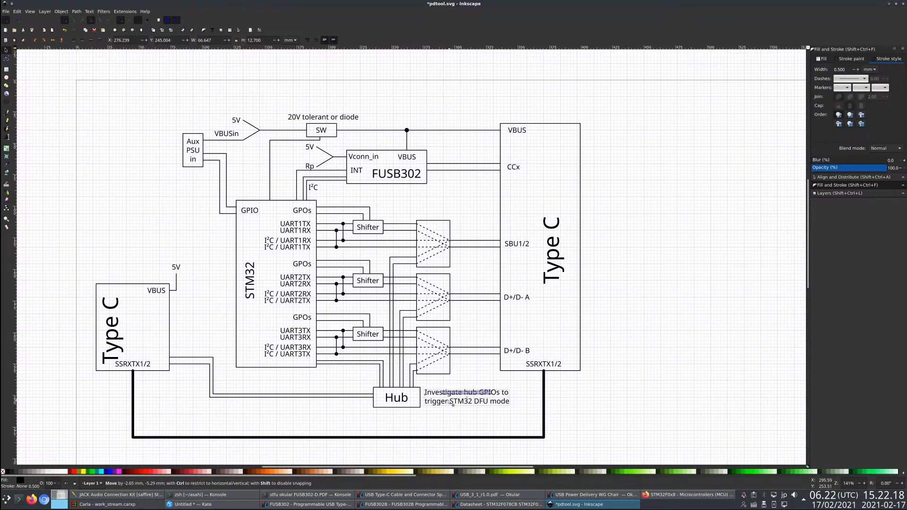
key(Escape)
key(ctrl+s)
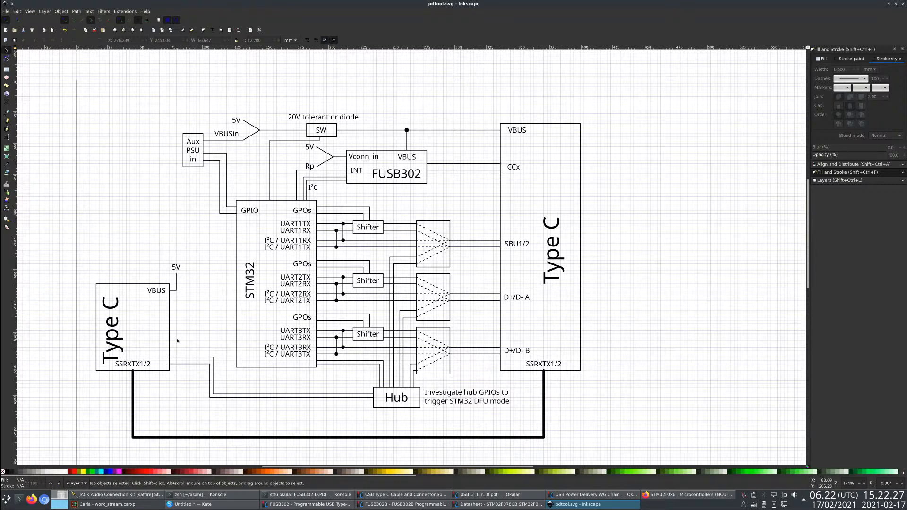
- Copy the D+/D- B label into the smaller Type C block, change it to D+/D- A/B, and place it above SSRXTX1/2
click(509, 345)
key(ctrl+c)
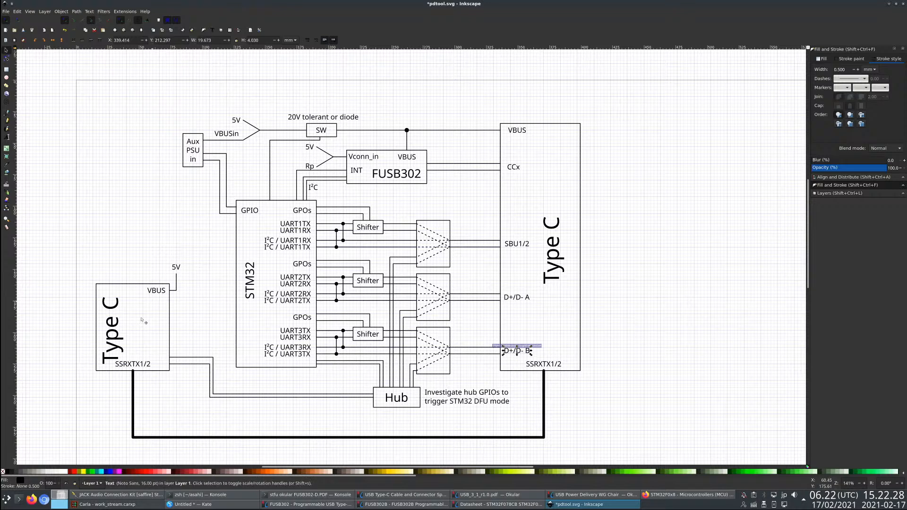
key(ctrl+v)
key(t)
key(BackSpace)
text(A/B)
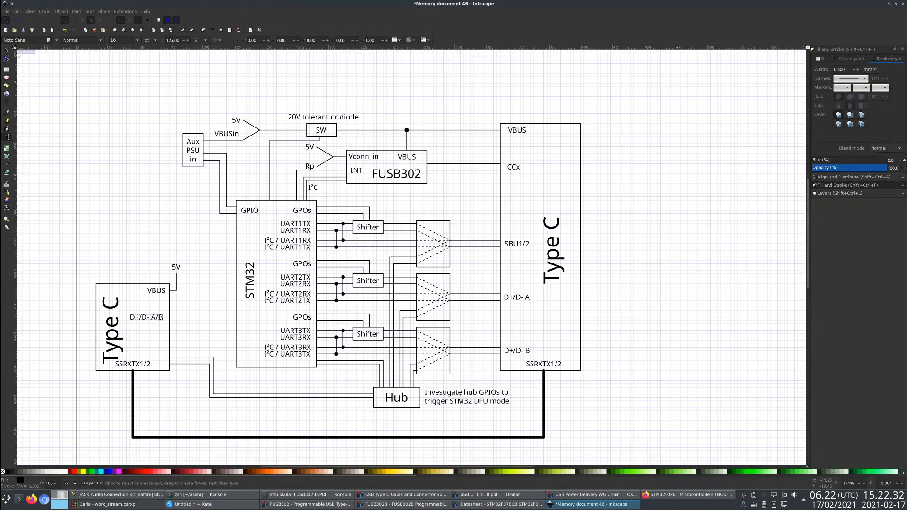
click(6, 50)
drag(152, 325, 155, 359)
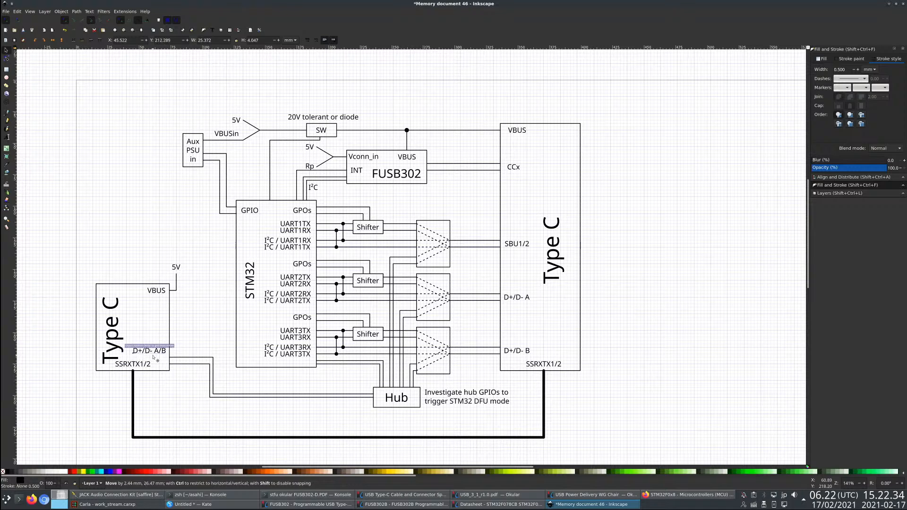
- Raise the Type C ends of the two Hub wires to line up with the D+/D- A/B label and save the drawing
double_click(193, 358)
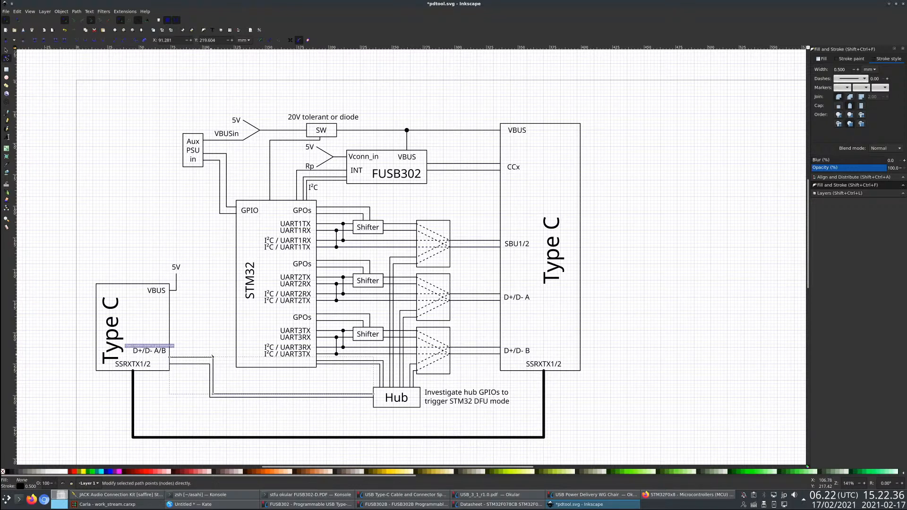
mouse_move(213, 358)
mouse_down()
mouse_move(215, 348)
mouse_move(211, 356)
mouse_up()
click(206, 364)
click(204, 365)
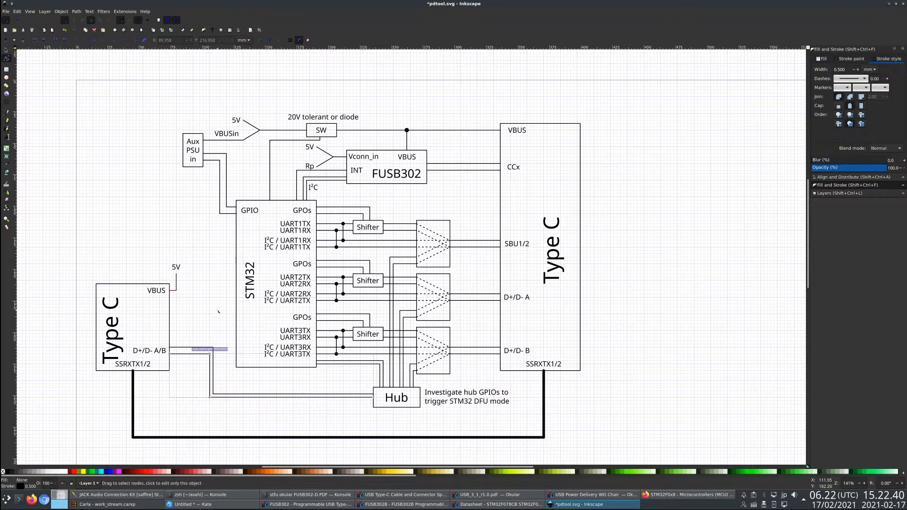
click(210, 219)
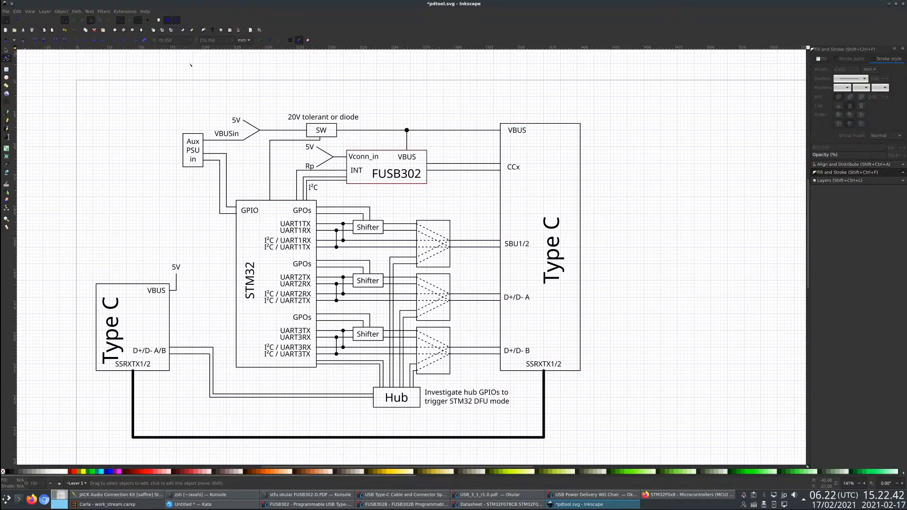
click(6, 51)
key(ctrl+s)
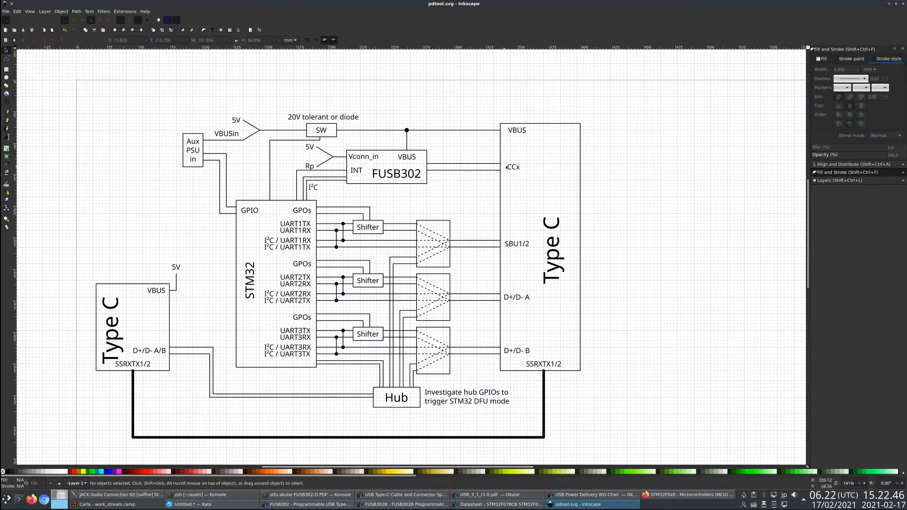
- Copy the CCx label into the smaller Type C block below VBUS and change the copy to CC1
click(515, 168)
key(ctrl+c)
key(ctrl+v)
drag(126, 298, 159, 305)
click(7, 137)
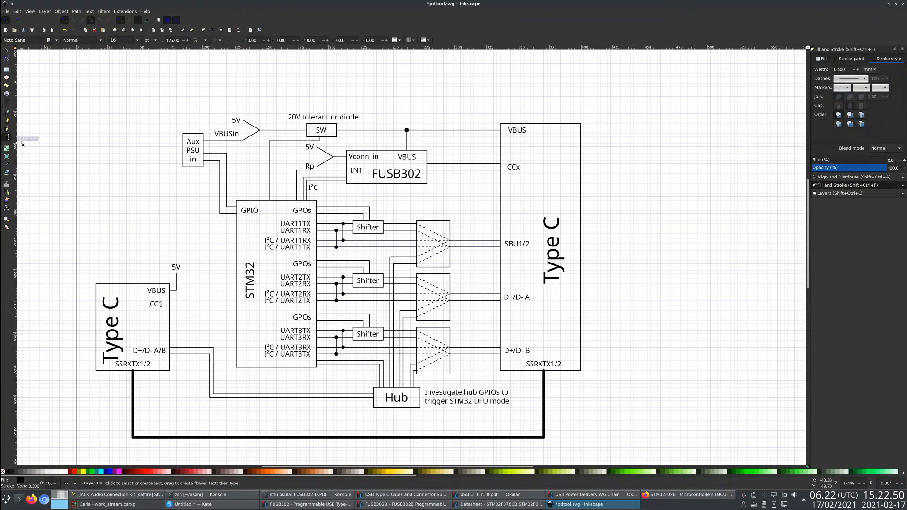
key(F1)
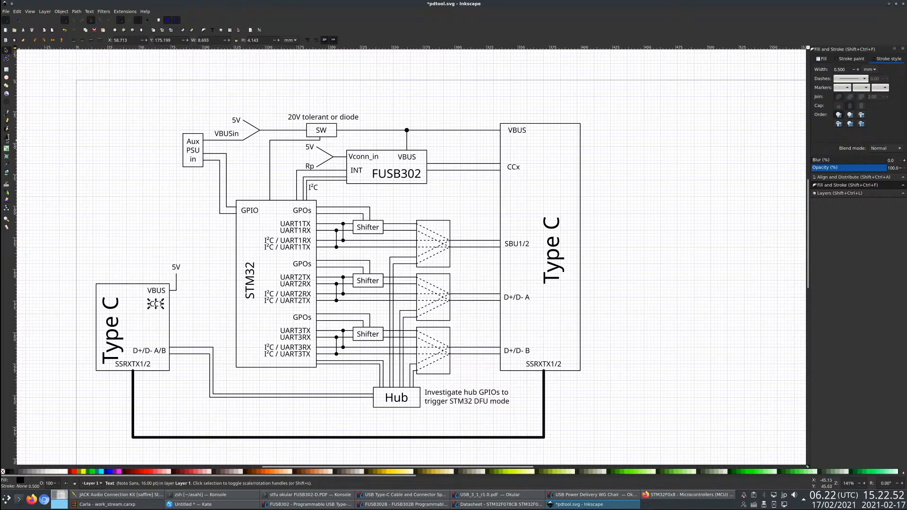
click(6, 138)
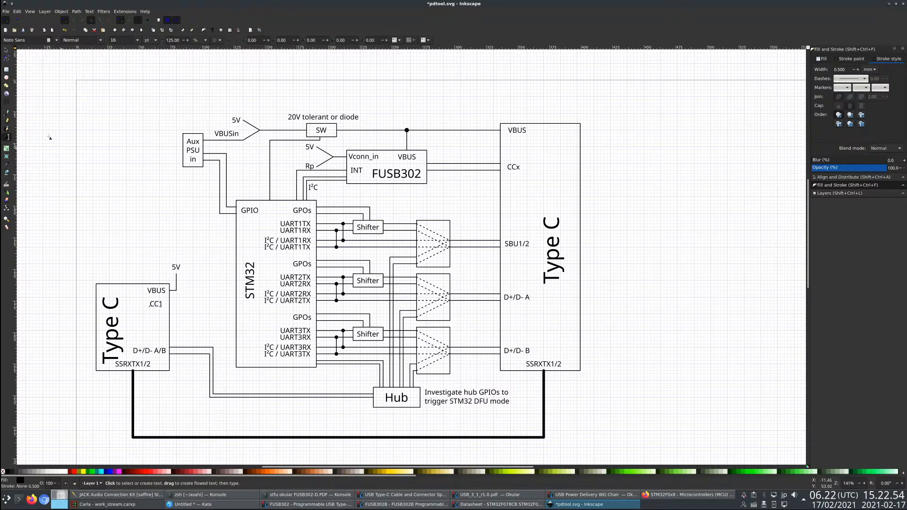
key(ctrl+c)
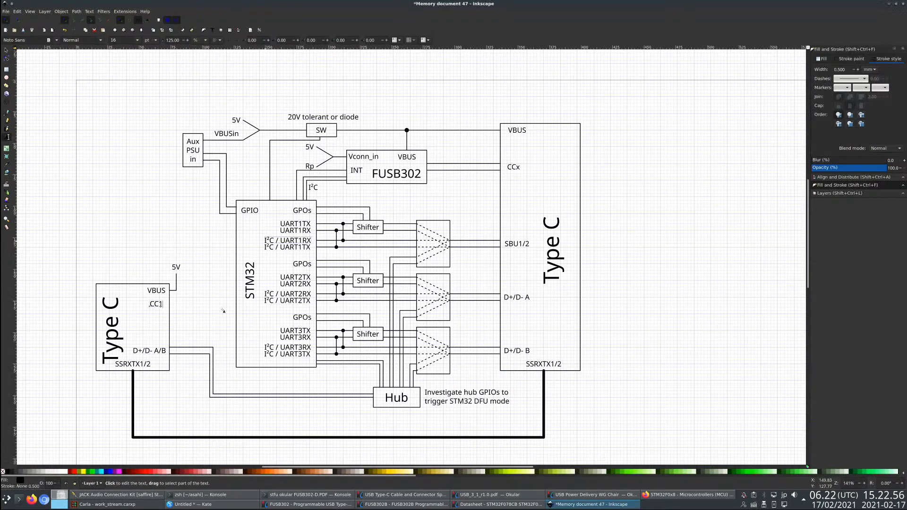
click(6, 50)
- Copy the short VBUS wire next to CC1 and reduce the copy to a horizontal stub about 5.8 mm long
click(176, 290)
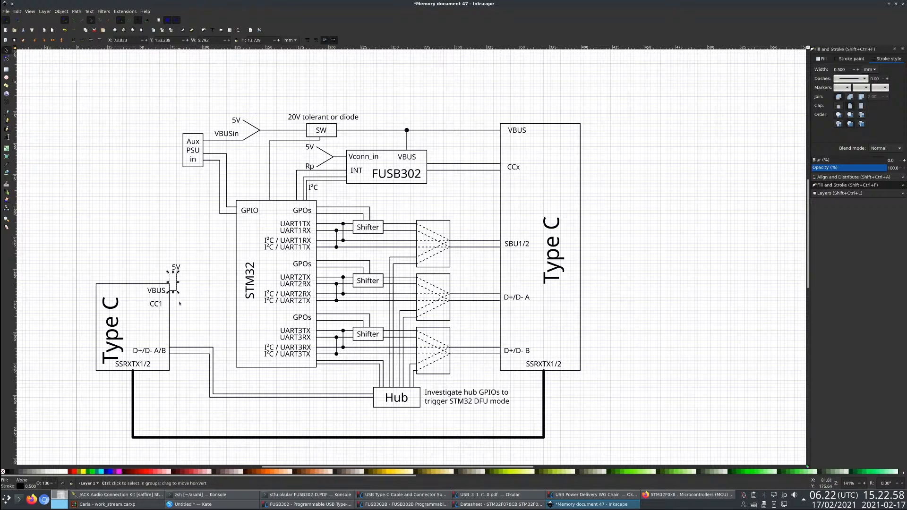
key(ctrl+c)
key(ctrl+v)
drag(176, 317, 174, 306)
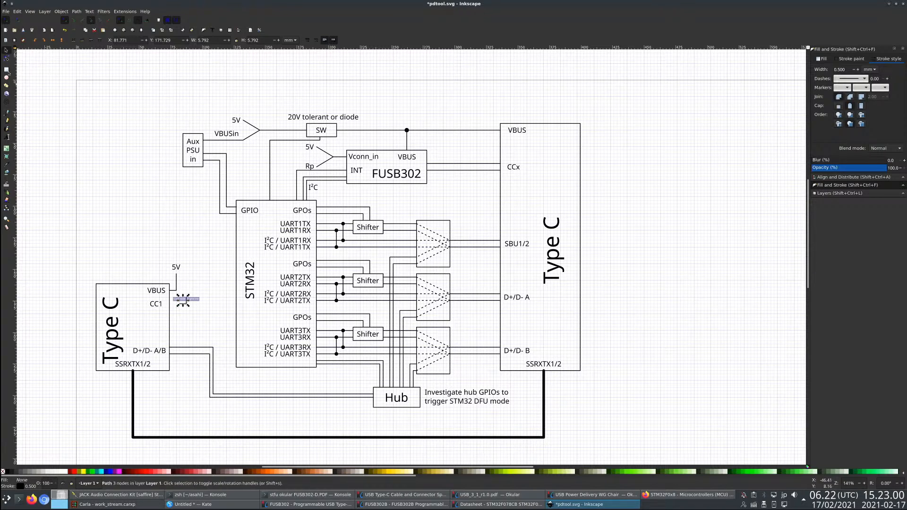
key(n)
drag(179, 304, 177, 304)
click(187, 297)
key(Delete)
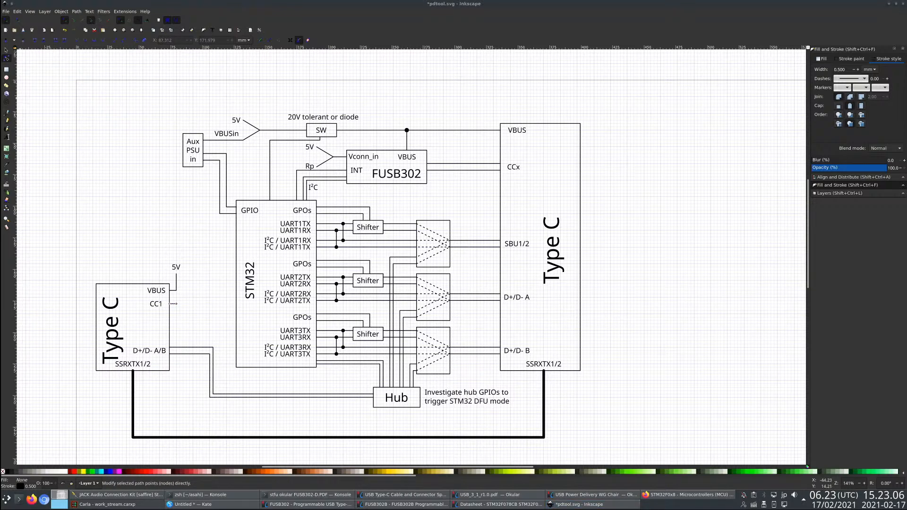
click(7, 50)
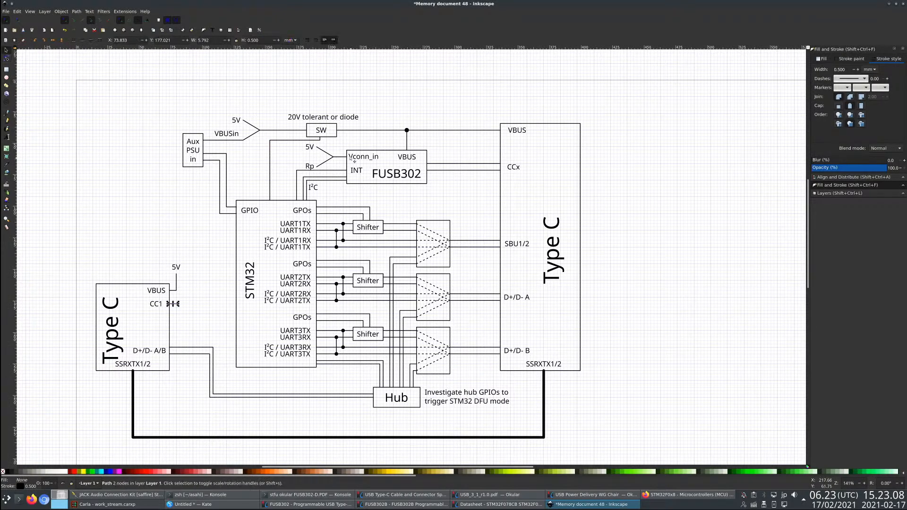
click(319, 132)
key(ctrl+c)
key(ctrl+v)
click(6, 137)
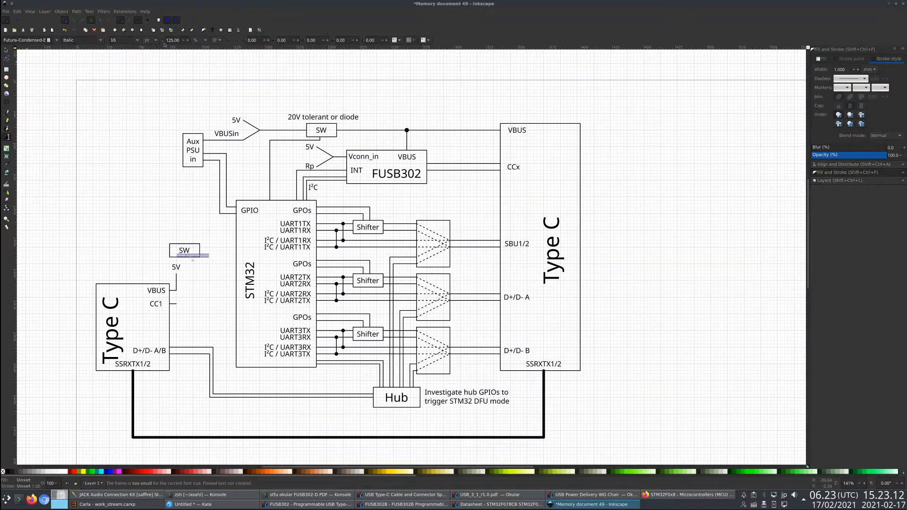
click(6, 50)
key(Delete)
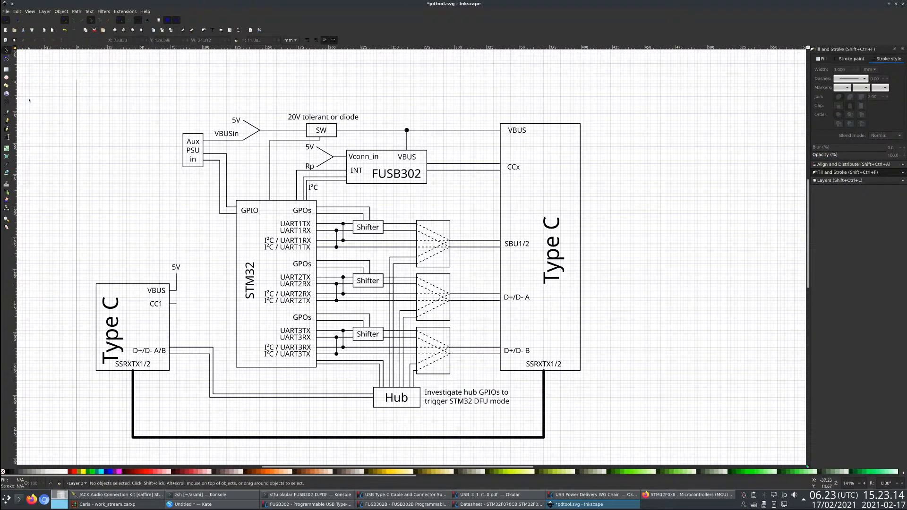
- Draw a zigzag resistor symbol from the end of the CC1 stub and set its stroke width to 0.5 mm
click(6, 113)
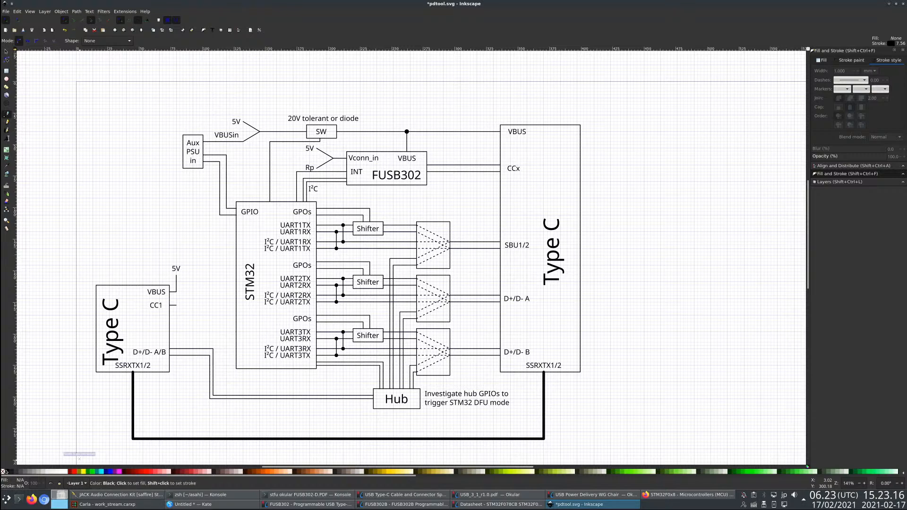
click(176, 304)
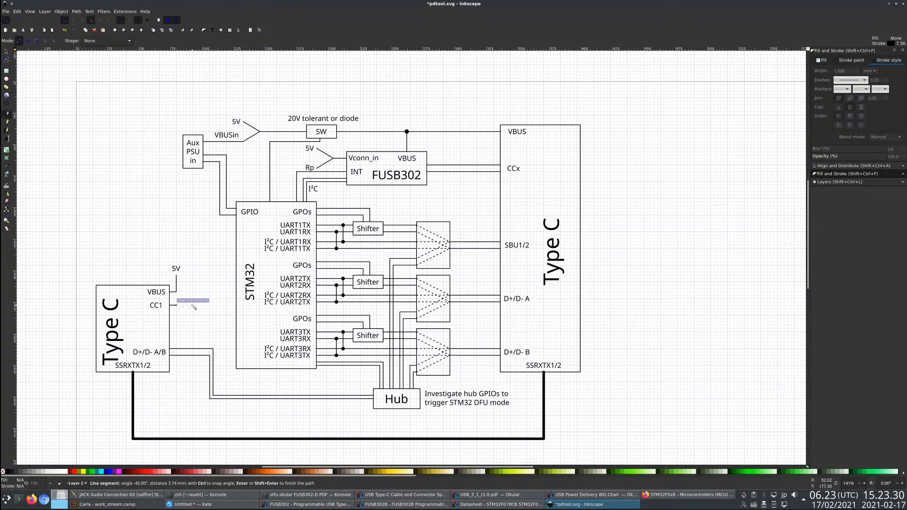
key(Return)
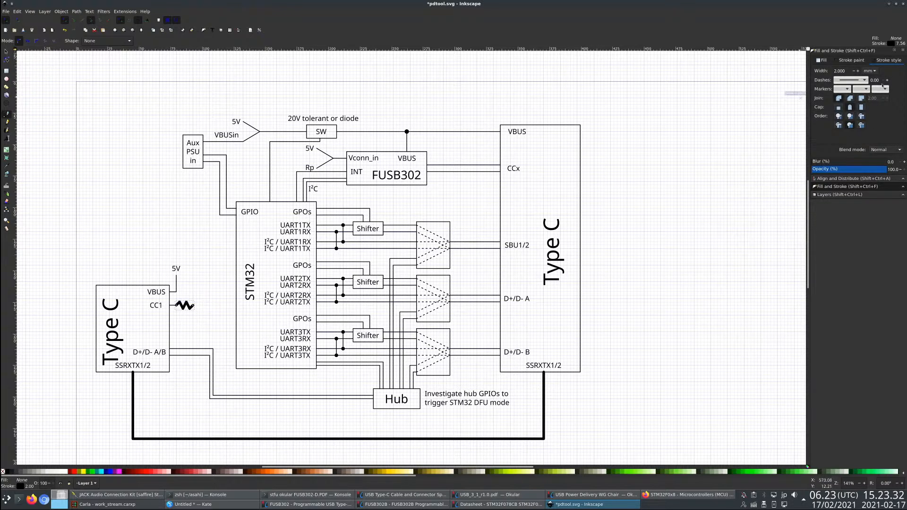
triple_click(848, 71)
text(0.5)
key(Return)
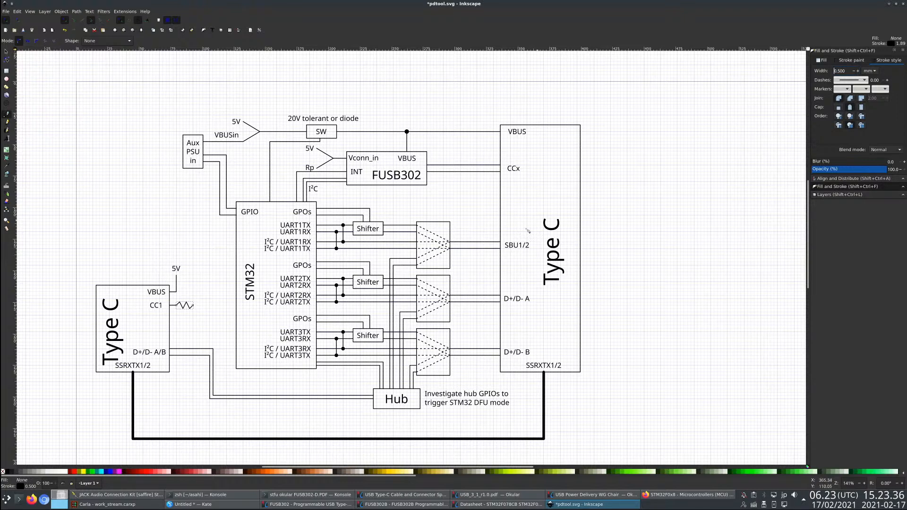
- Reshape the first segment of the CC1 zigzag so that it matches the slope and height of the others
scroll(186, 308, up, 2)
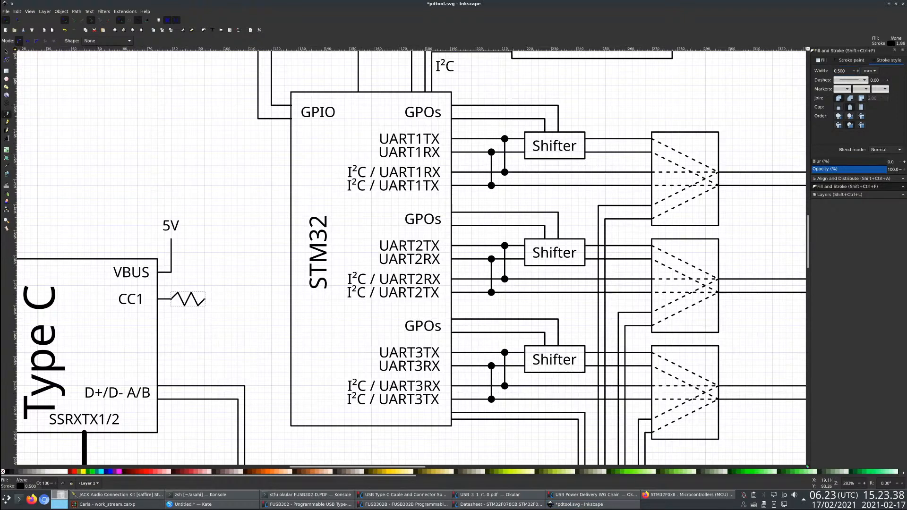
click(5, 62)
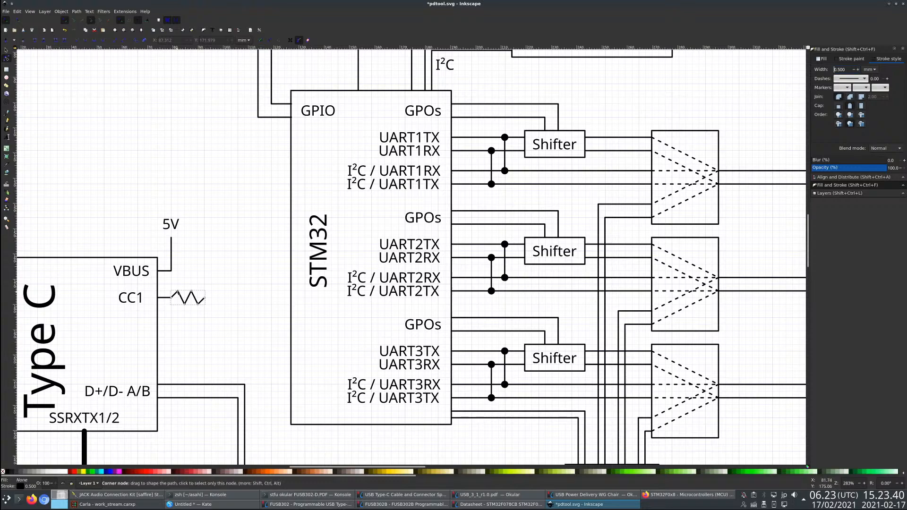
drag(177, 291, 204, 291)
- Switch to Firefox, search the web for "resistor symbol" to compare the shape, and return to the drawing in Inkscape
key(alt+Tab)
key(alt+Tab)
key(alt+Tab)
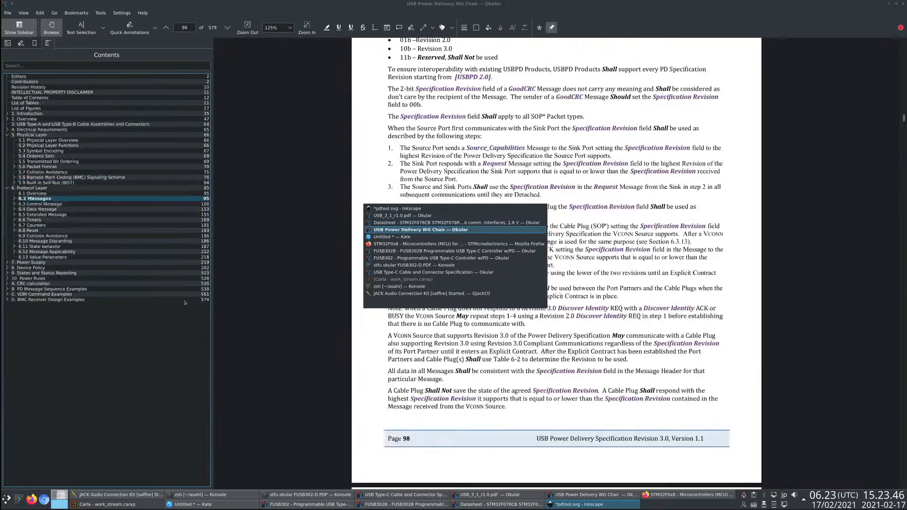
key(ctrl+t)
text(r)
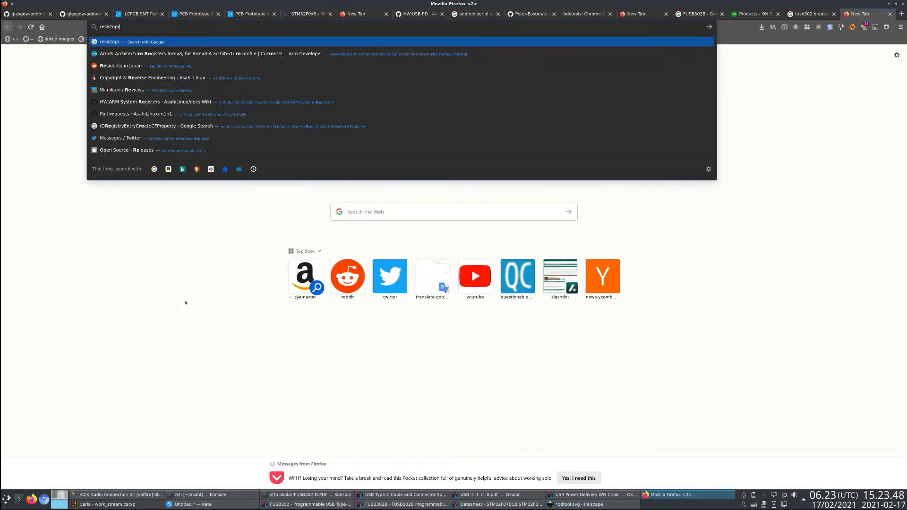
text(esistor symbol)
key(Return)
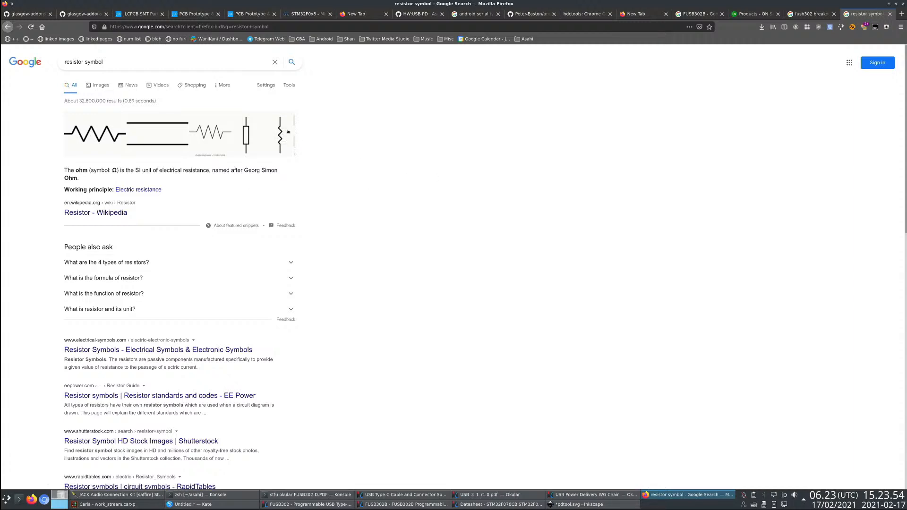
key(ctrl+w)
key(alt+Tab)
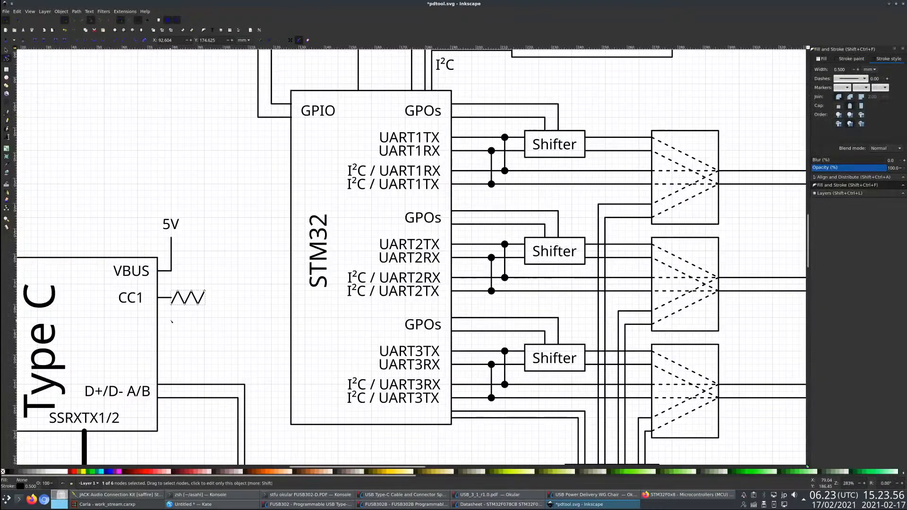
- Move the zigzag slightly away from the end of the CC1 stub, leaving a small gap between them
scroll(171, 322, up, 1)
key(s)
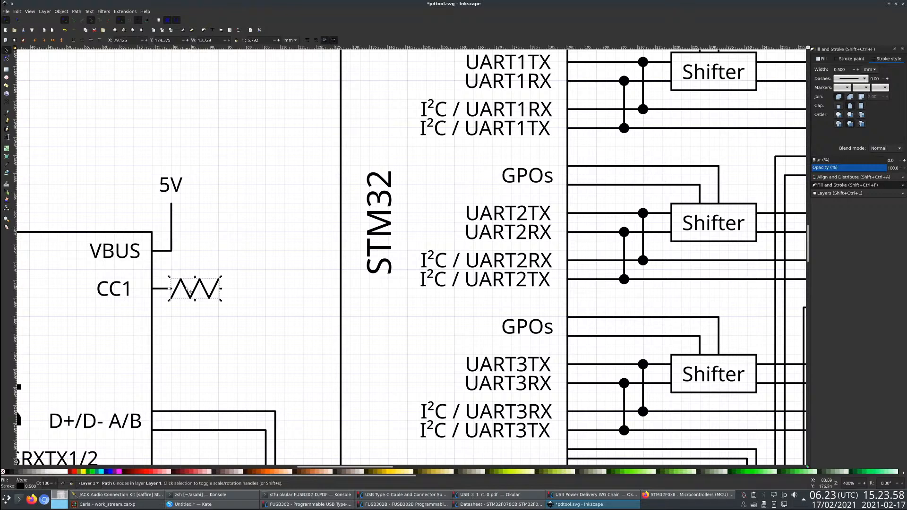
drag(188, 291, 205, 291)
drag(201, 288, 192, 287)
click(181, 263)
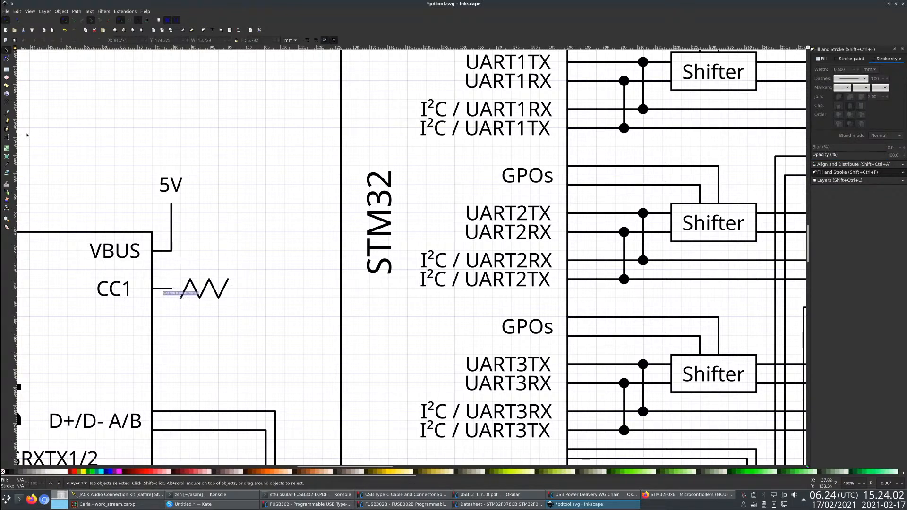
click(184, 289)
double_click(200, 295)
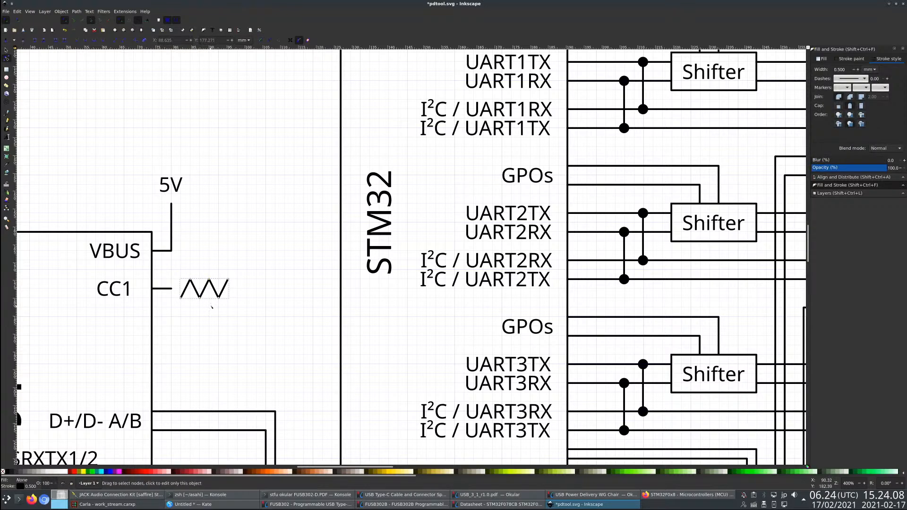
click(6, 50)
drag(212, 287, 208, 288)
click(194, 312)
click(7, 113)
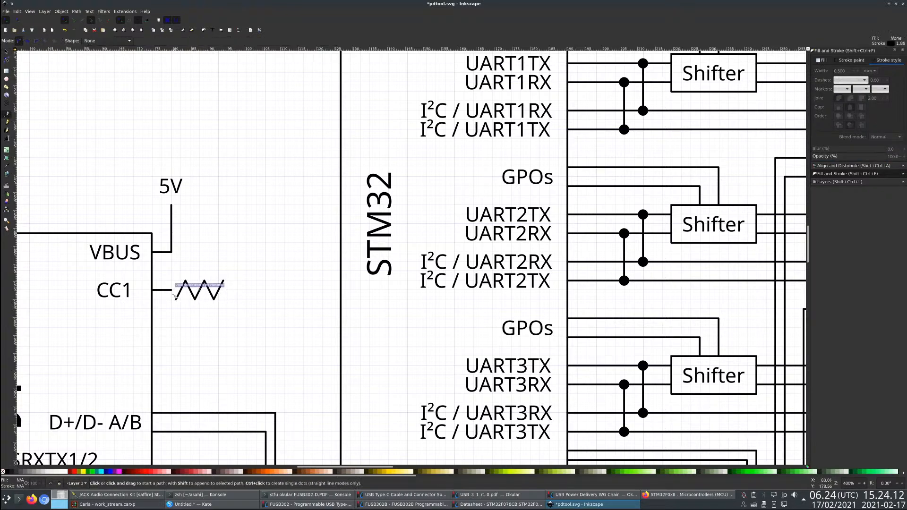
click(172, 290)
double_click(173, 299)
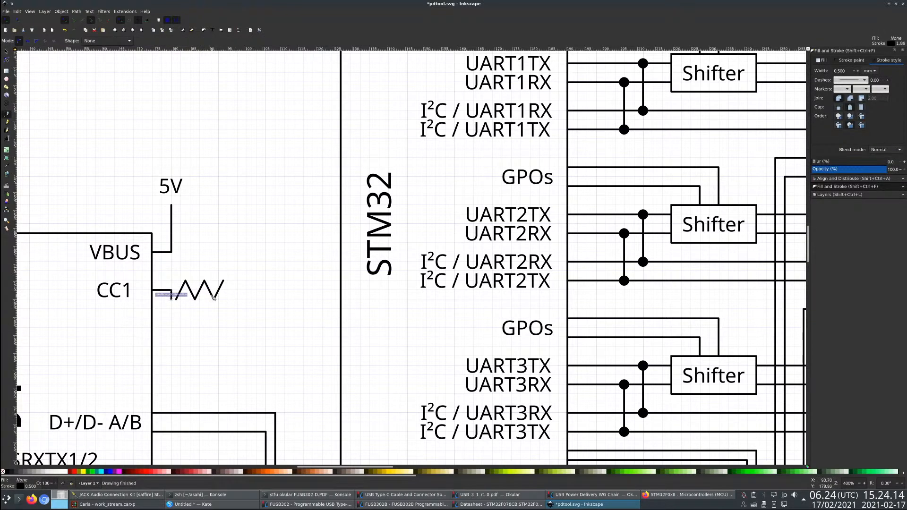
key(ctrl+z)
- Draw a short slanted segment joining the end of the CC1 stub to the zigzag's nearest lower point
click(7, 52)
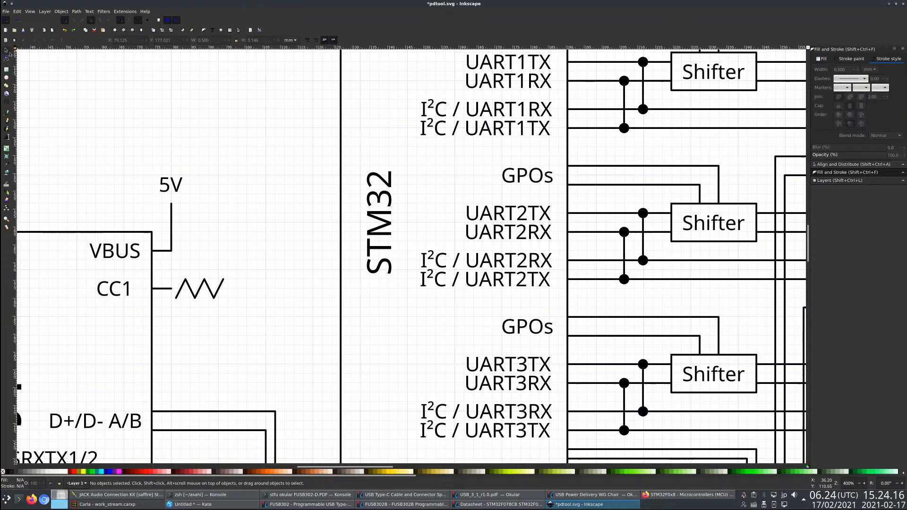
click(194, 290)
key(b)
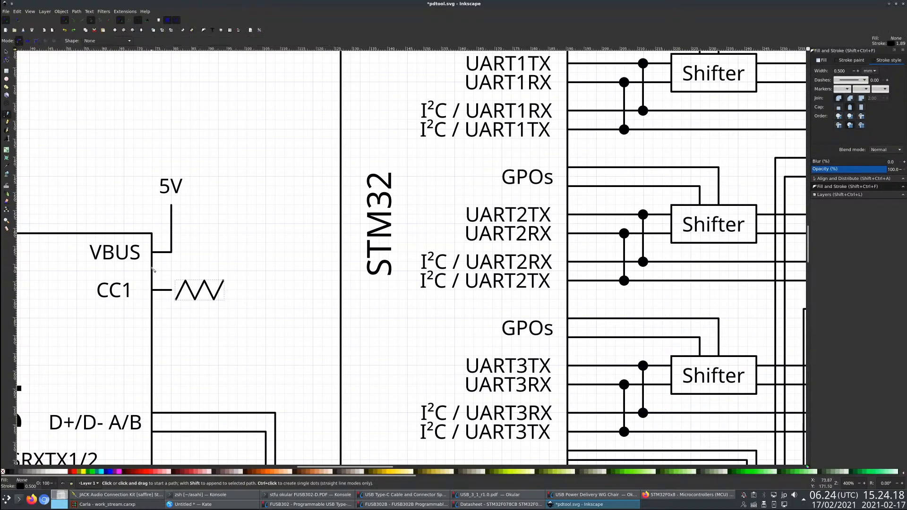
click(174, 299)
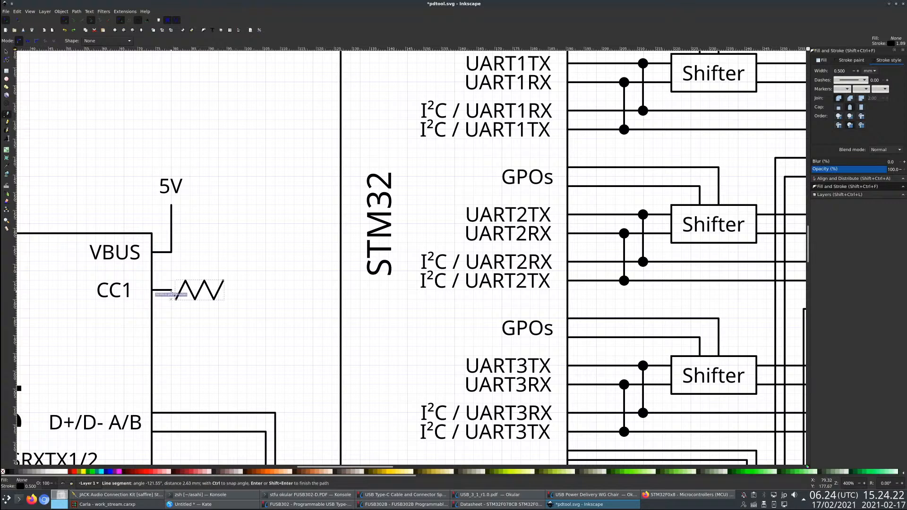
key(Return)
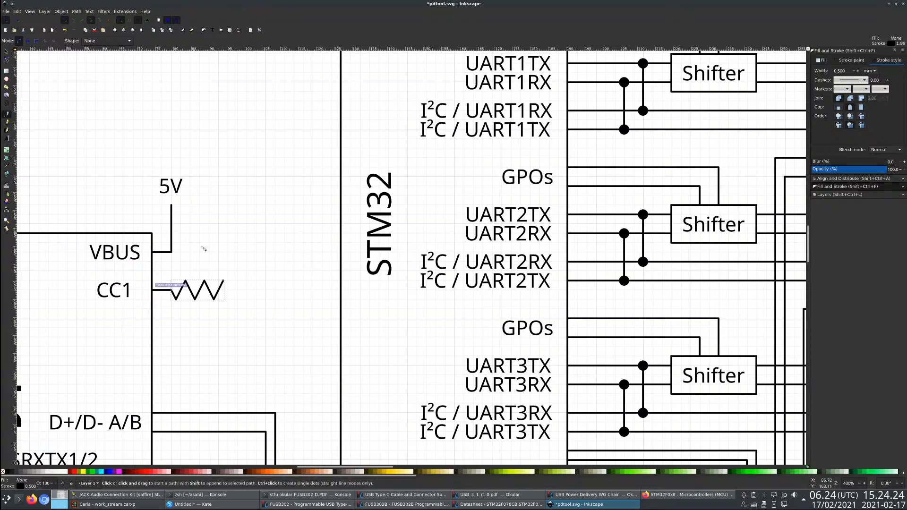
- Ground the zigzag's free end with a lead running across and down to a horizontal bar about 5.8 mm wide
click(228, 289)
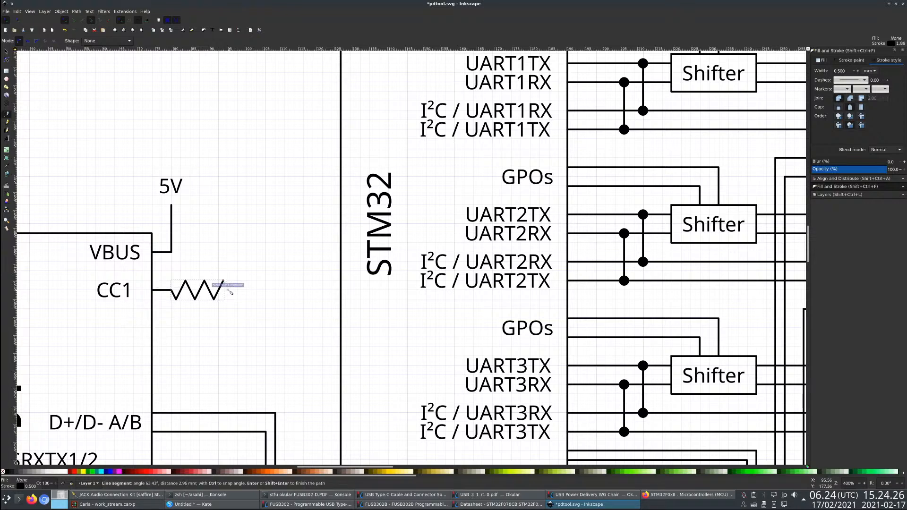
double_click(254, 293)
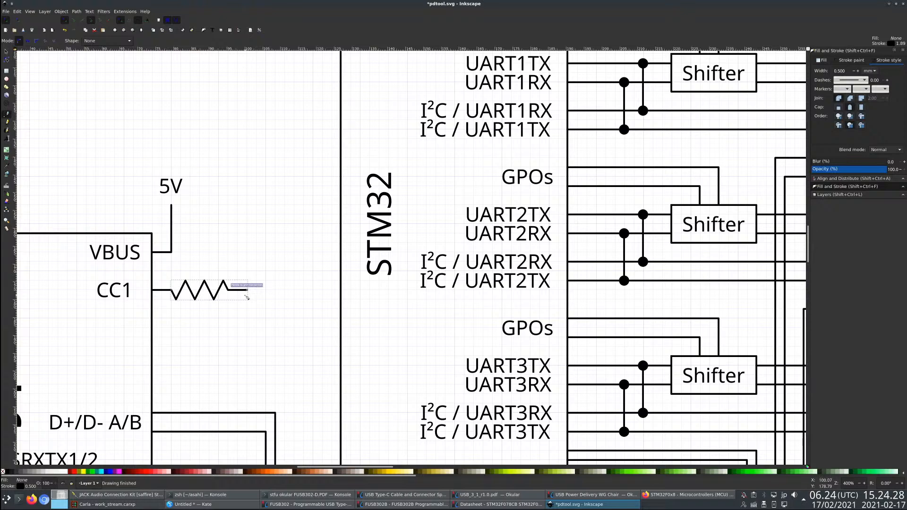
click(247, 290)
double_click(247, 320)
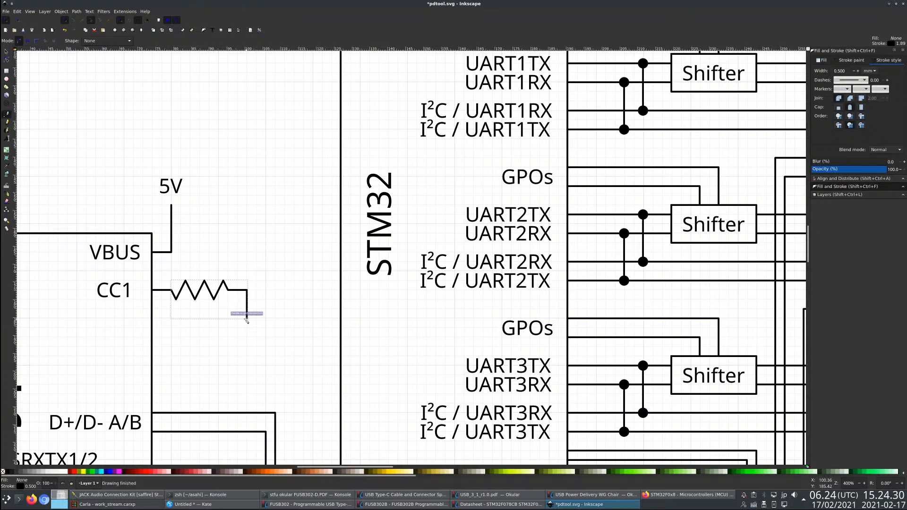
click(237, 320)
double_click(258, 319)
key(s)
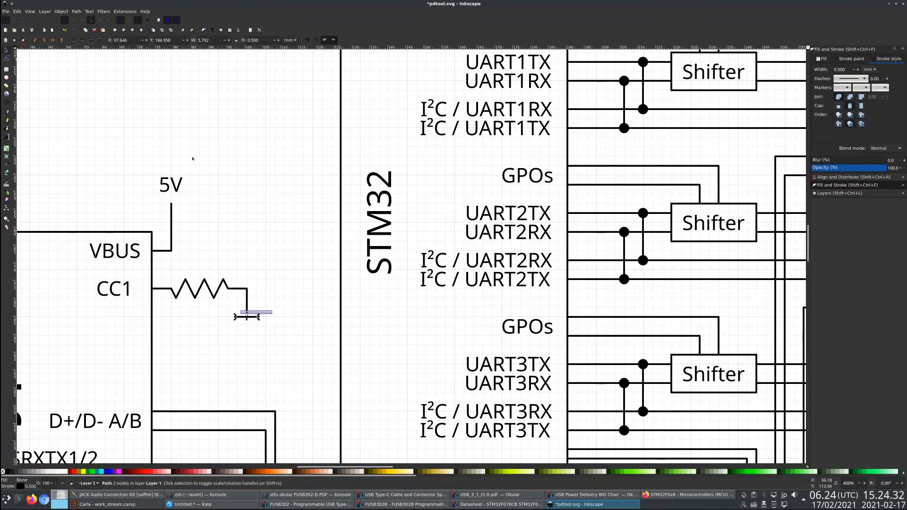
key(5)
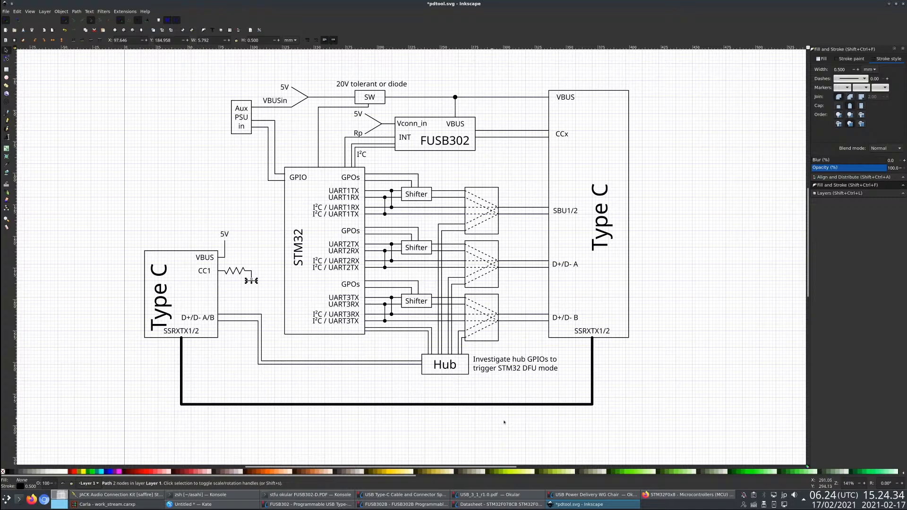
- Switch to the USB Type-C specification in Okular, look through its Configuration Process section, and return to the drawing in Inkscape
key(alt+Tab)
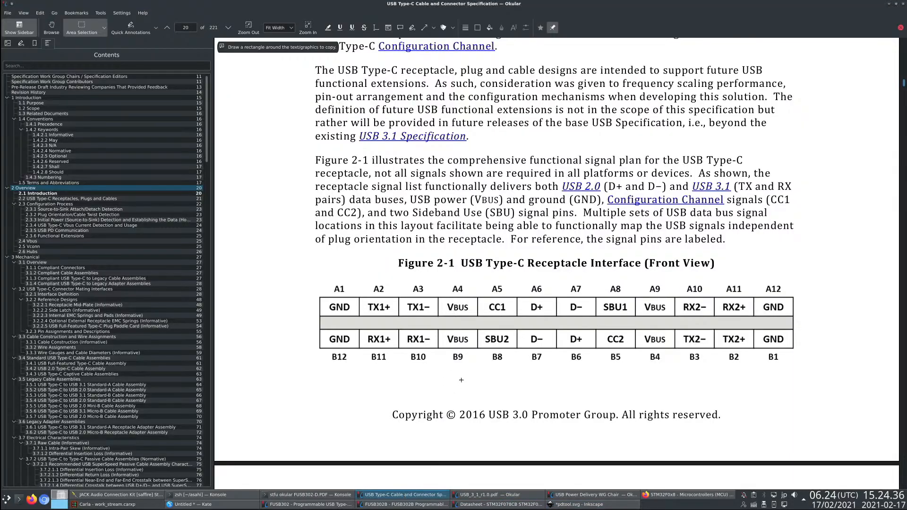
scroll(461, 380, down, 15)
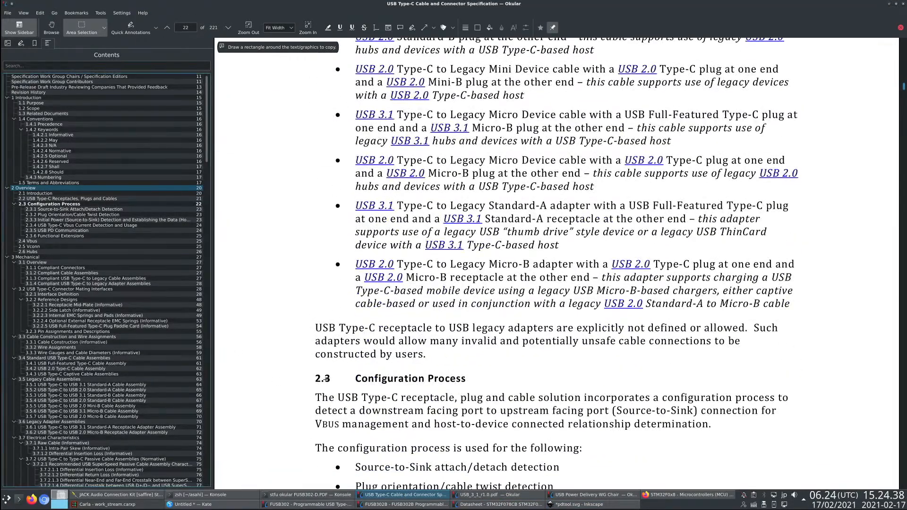
scroll(326, 378, down, 20)
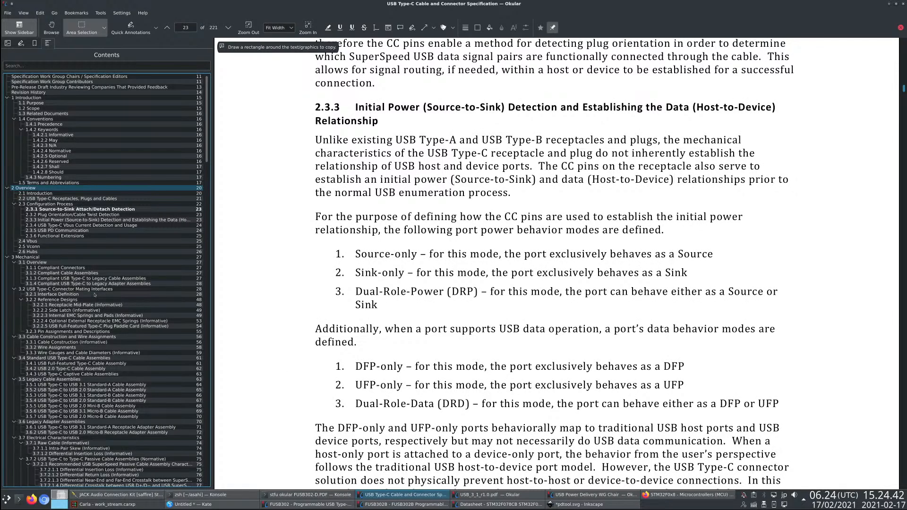
key(alt+Tab)
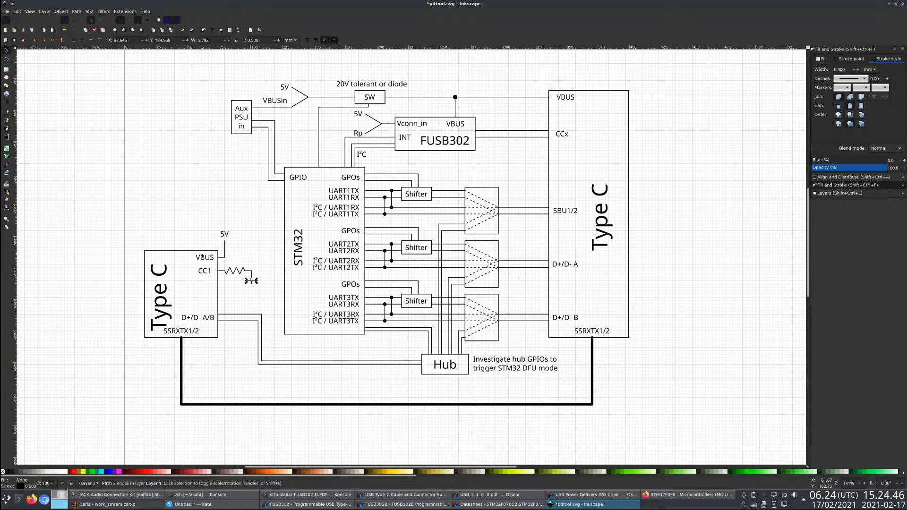
- Duplicate the smaller Type C block's VBUS label above the CC1 resistor and change the copy to Rd
click(260, 276)
click(204, 261)
key(ctrl+d)
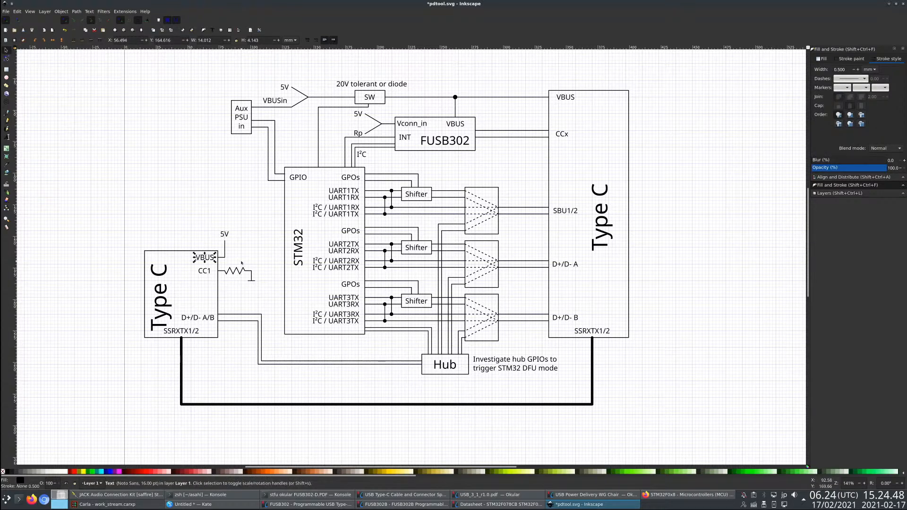
drag(204, 262, 240, 265)
double_click(247, 263)
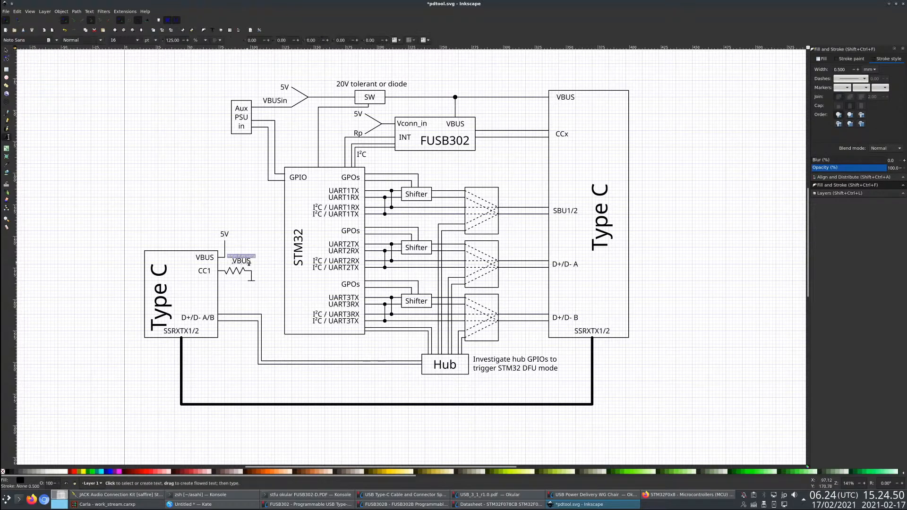
key(ctrl+a)
text(Rd)
click(6, 50)
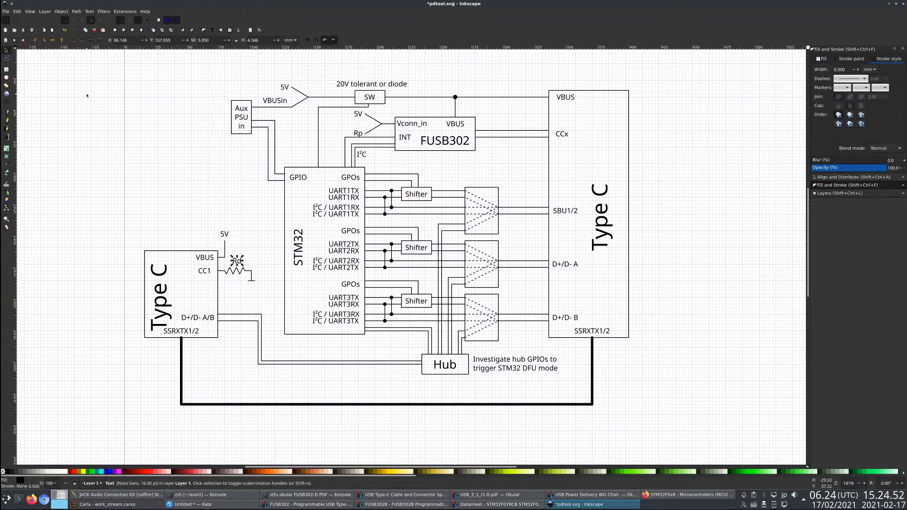
- Center the Rd label over the resistor and save the drawing
drag(242, 265, 238, 264)
click(258, 297)
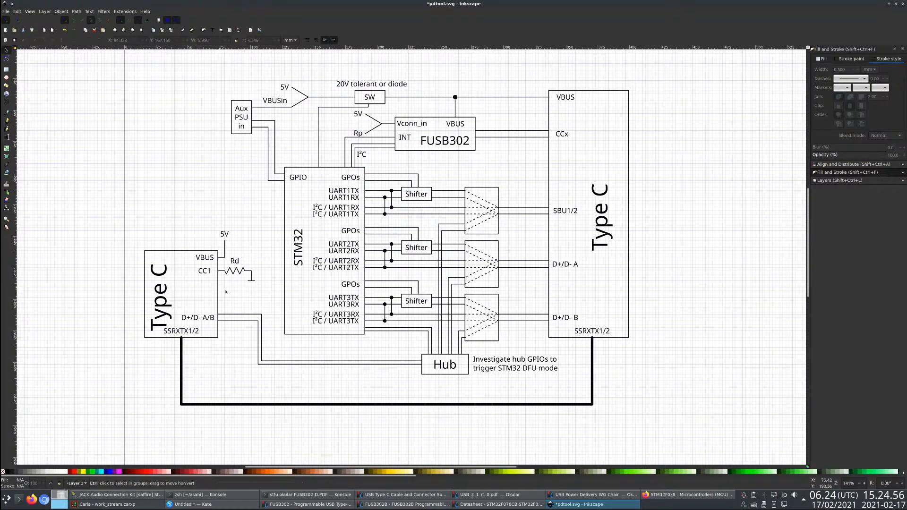
scroll(225, 291, up, 2)
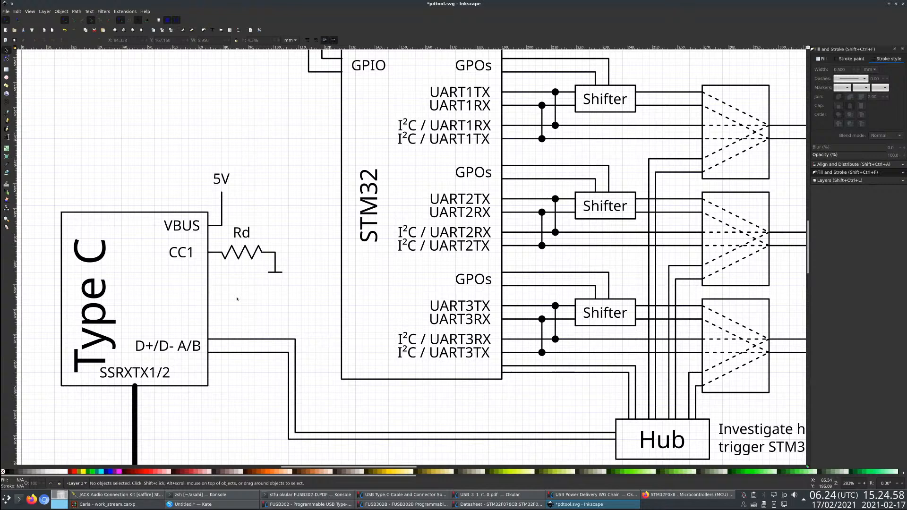
key(ctrl+s)
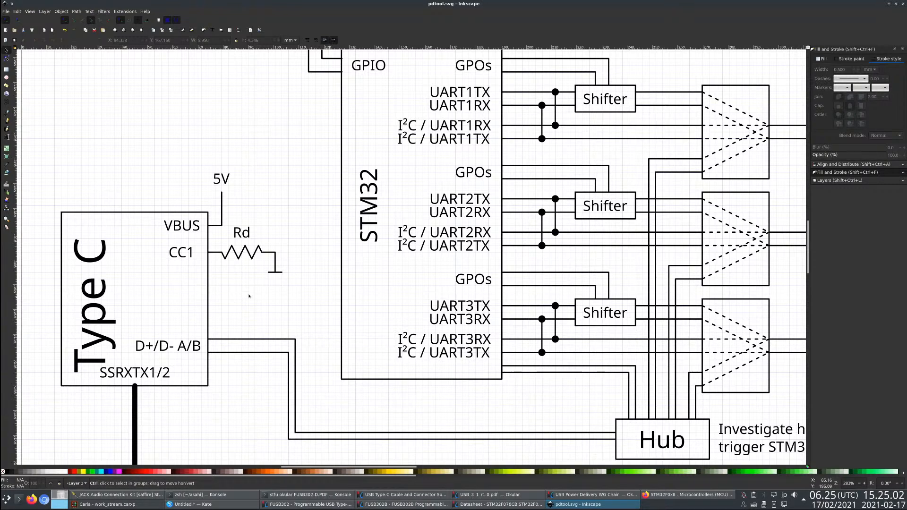
- Look over the whole block diagram, checking the grounded CC1 resistor and the Rp, INT and I²C connections beside the FUSB302
click(232, 254)
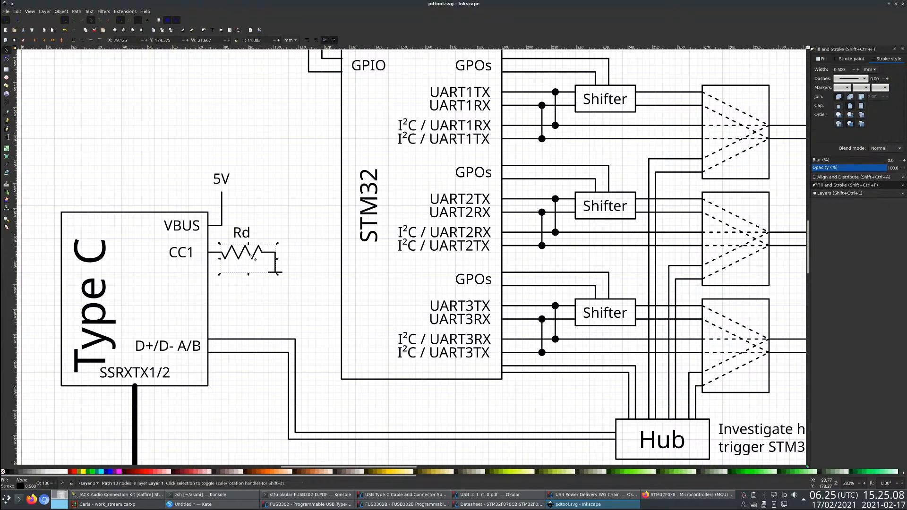
scroll(233, 312, down, 2)
click(243, 314)
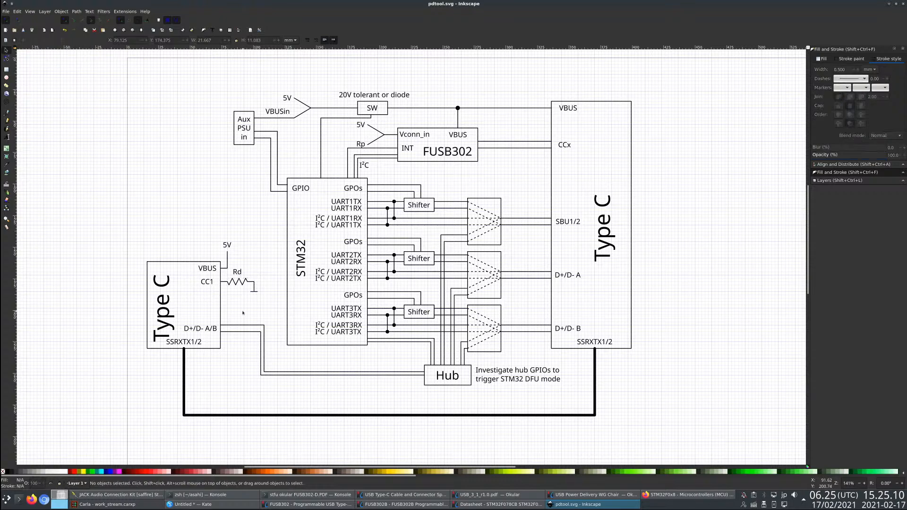
scroll(213, 317, down, 1)
scroll(213, 317, down, 1)
key(ctrl+s)
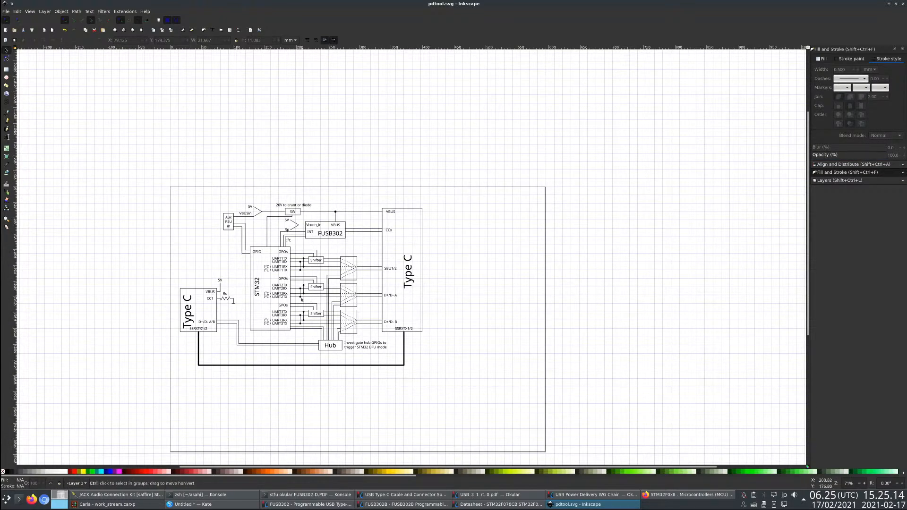
scroll(302, 299, up, 2)
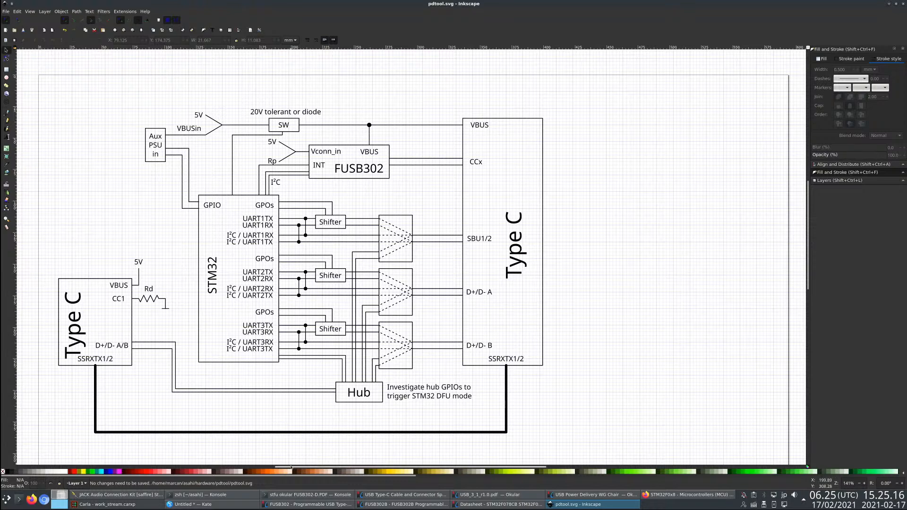
drag(290, 468, 272, 468)
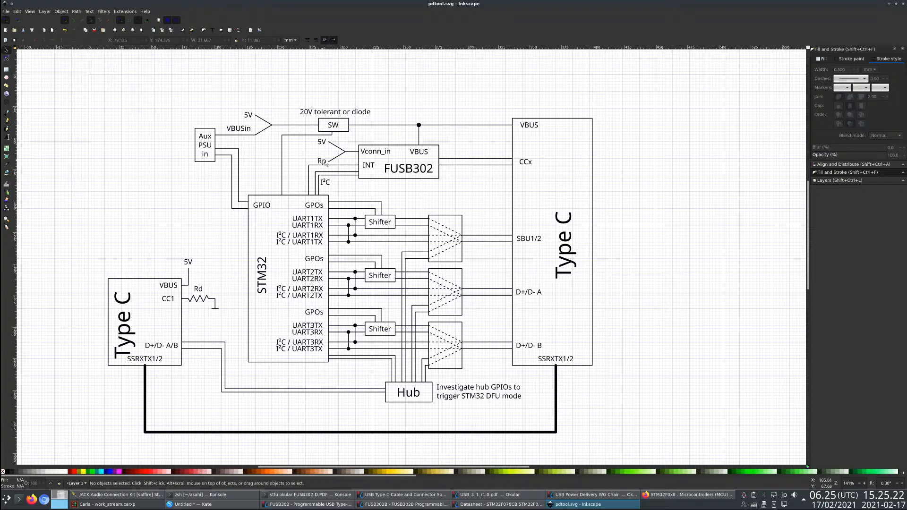
click(322, 162)
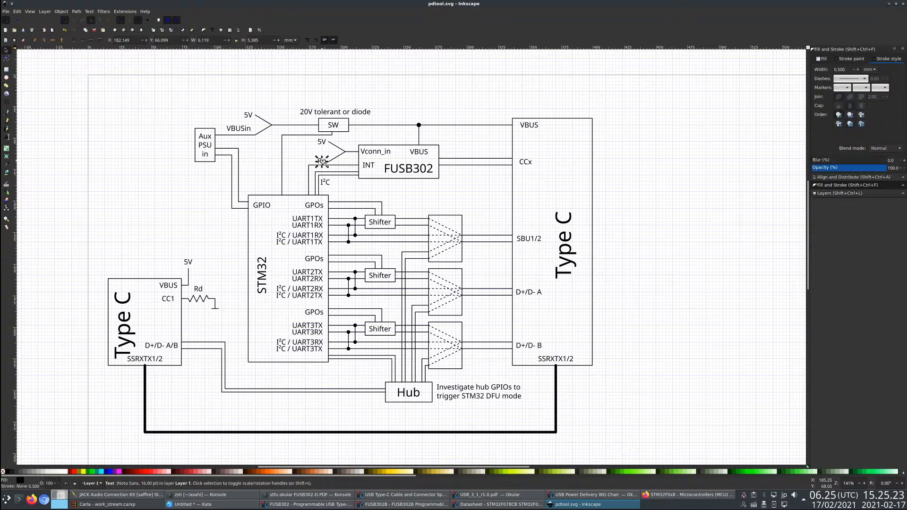
click(341, 169)
click(406, 196)
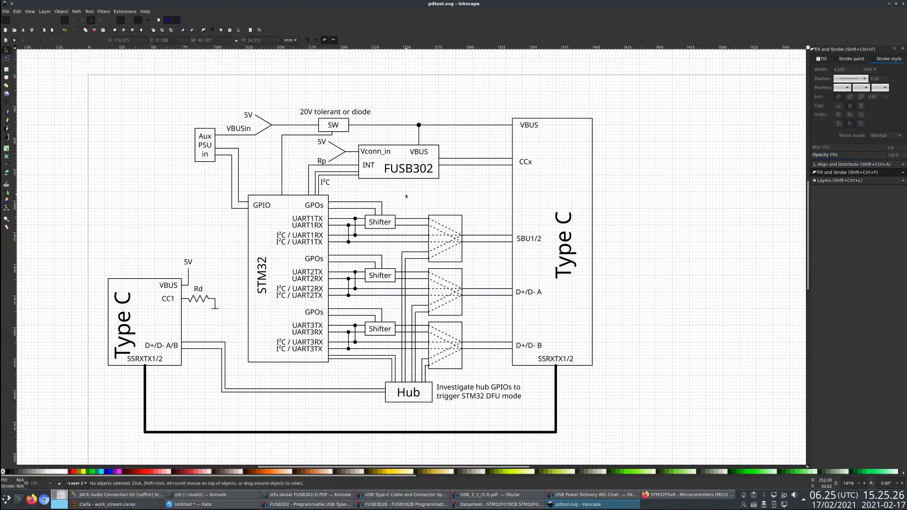
click(352, 179)
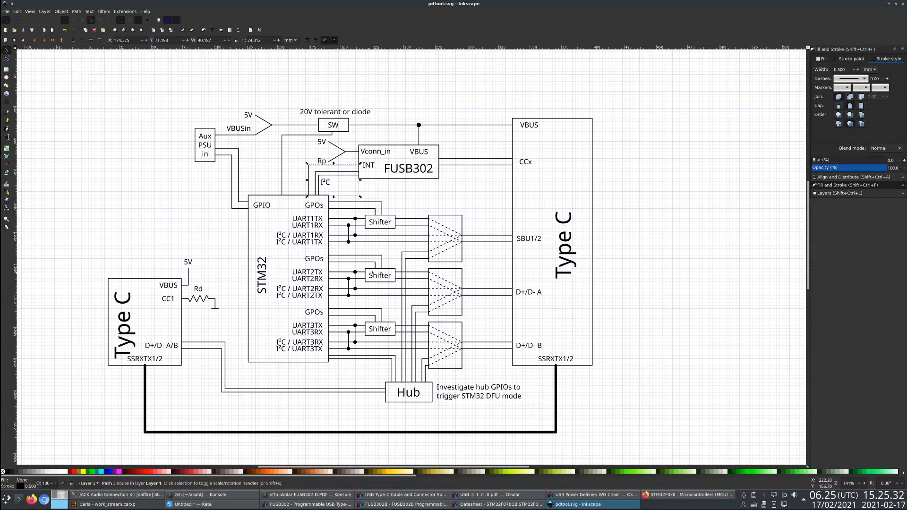
click(677, 342)
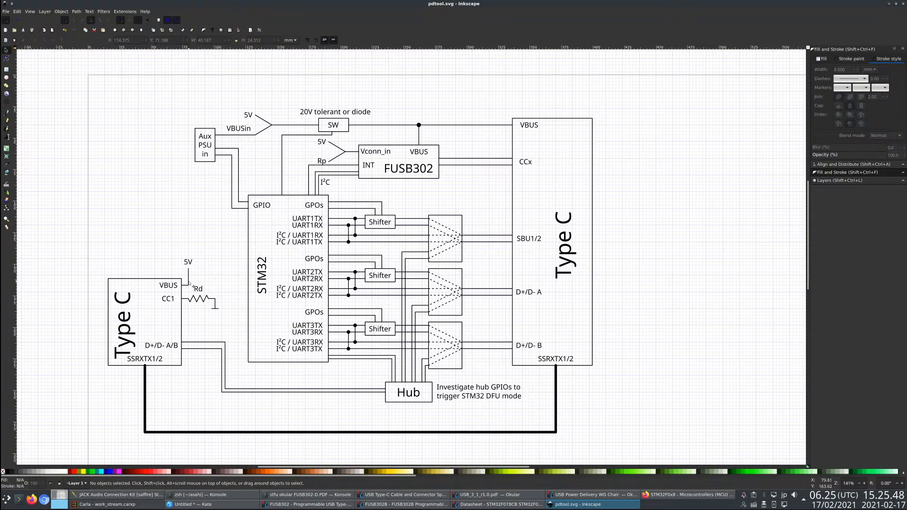
- Inspect the smaller Type C block's Rd resistor and CC1 label up close and within the full diagram
scroll(189, 300, up, 6)
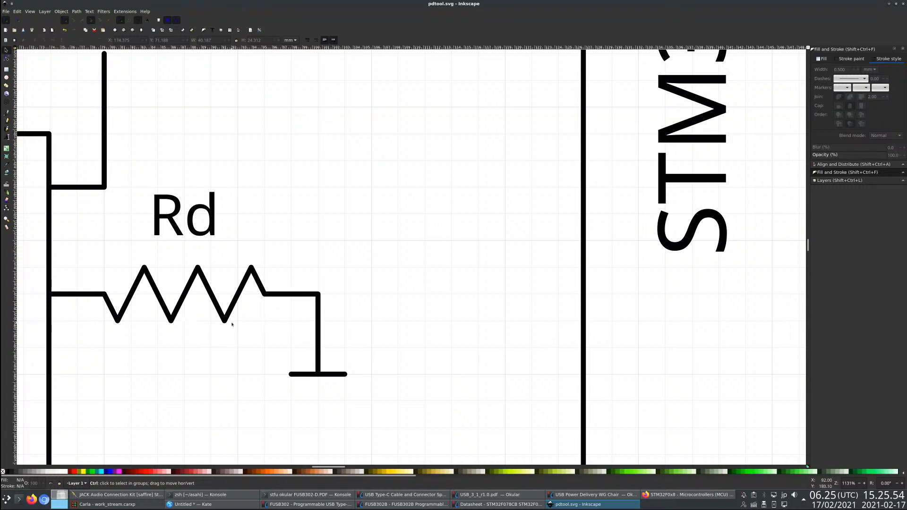
ctrl+scroll(232, 324, down, 5)
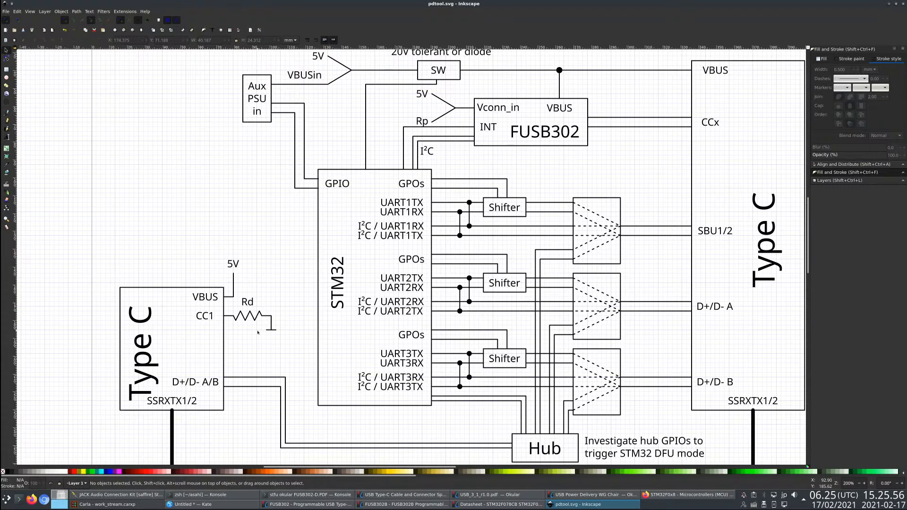
scroll(215, 238, down, 5)
scroll(128, 290, up, 4)
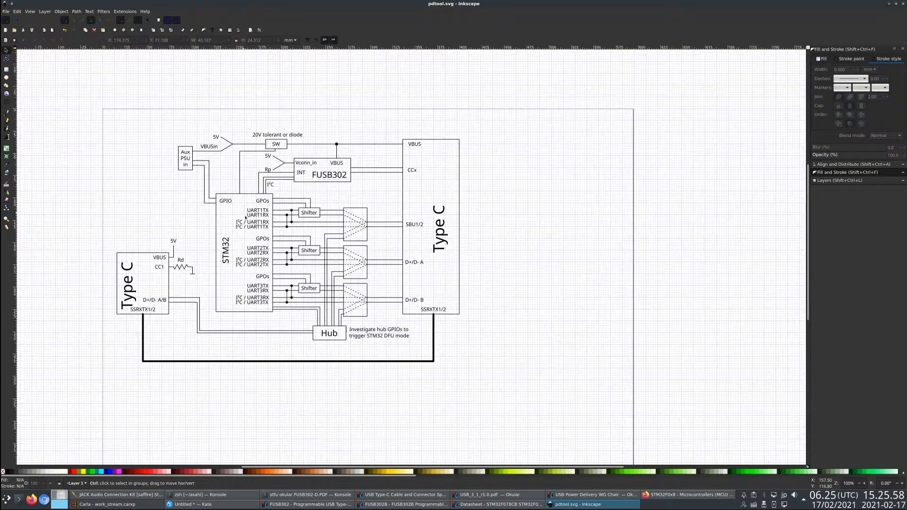
click(128, 290)
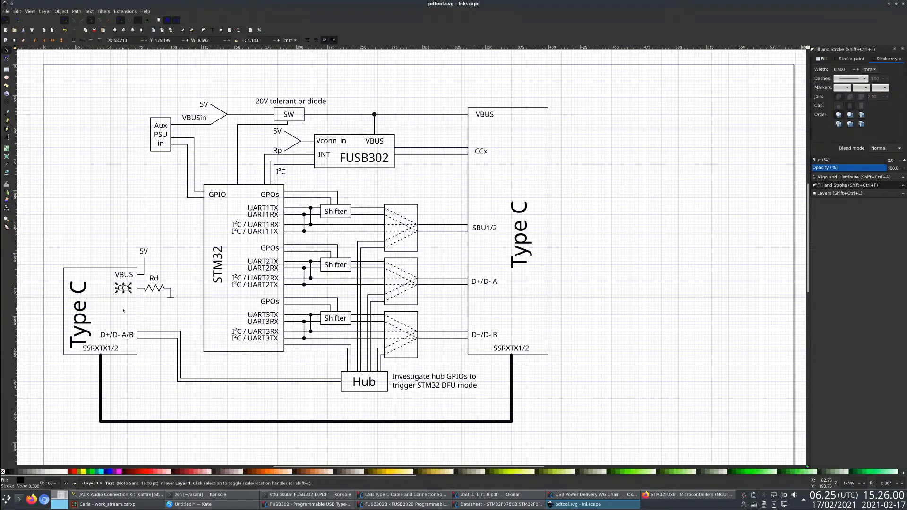
click(149, 312)
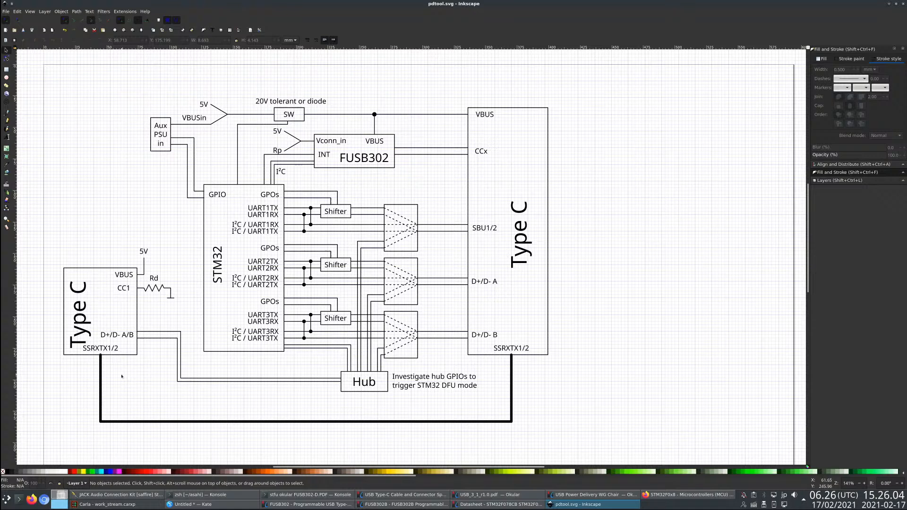
- Move the larger Type C block's SSRXTX1/2 label about 2.6 mm to the left
click(514, 351)
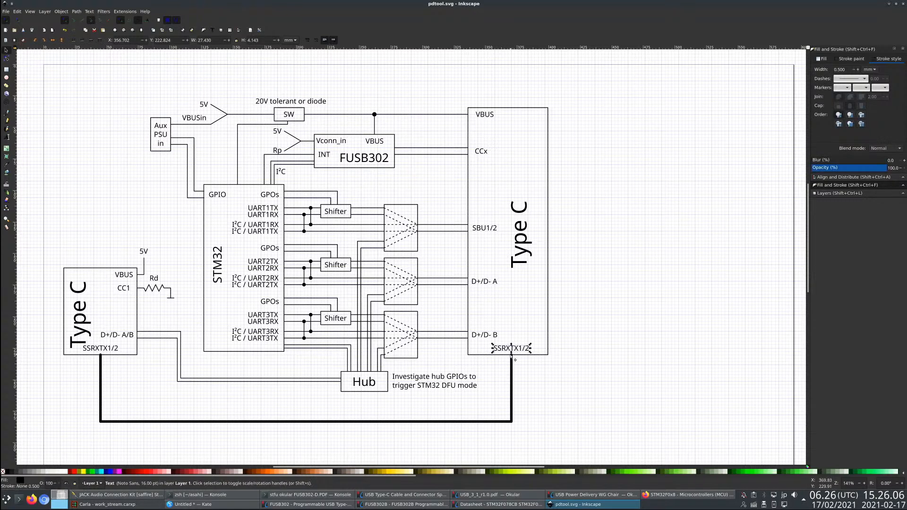
drag(512, 349, 508, 349)
key(Escape)
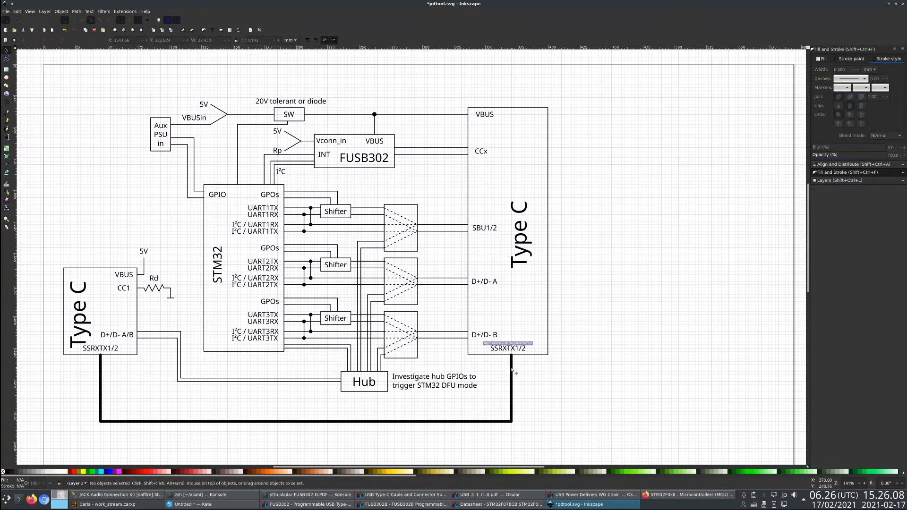
- Shift the thick SSRXTX line's vertical run under the larger Type C block about 2.6 mm left to match its label, and save
double_click(512, 370)
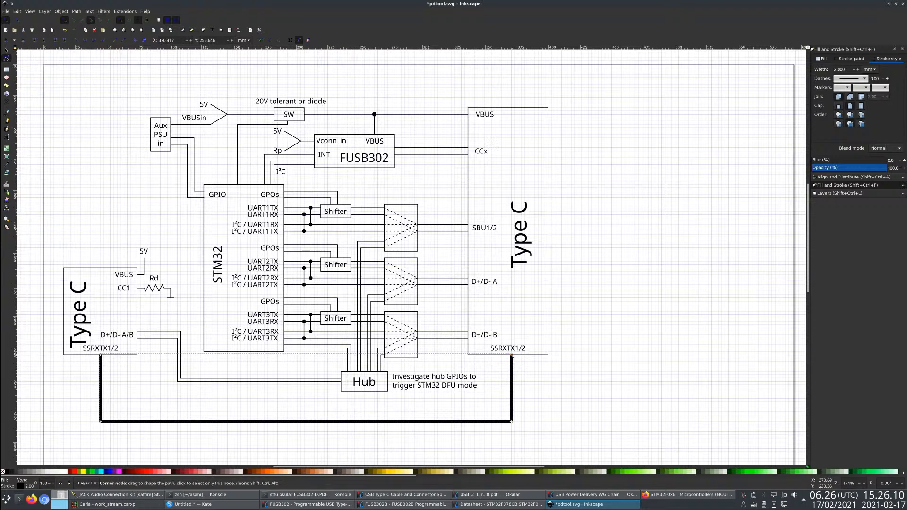
drag(512, 356, 509, 356)
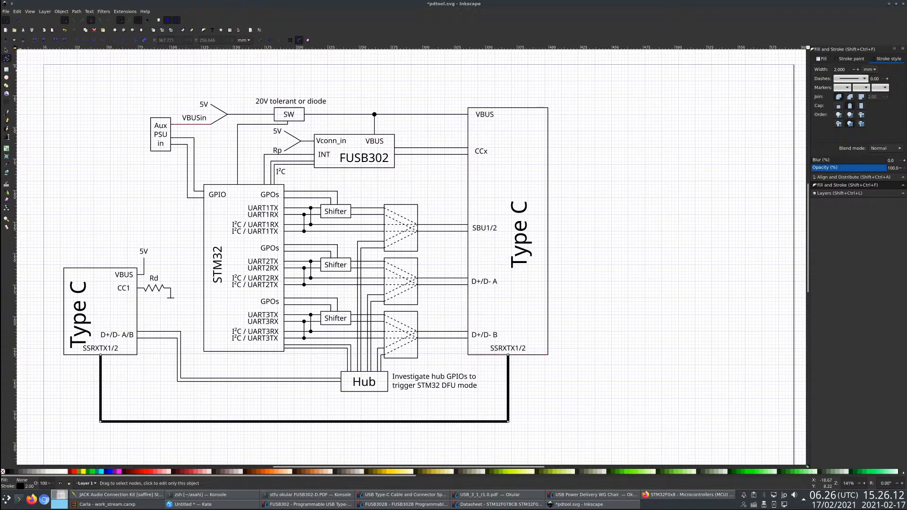
key(s)
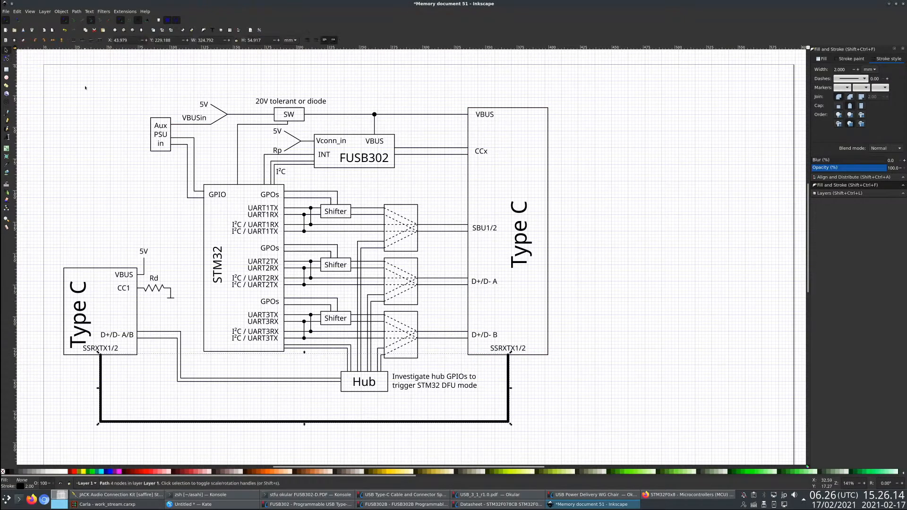
click(85, 88)
key(1)
key(ctrl+s)
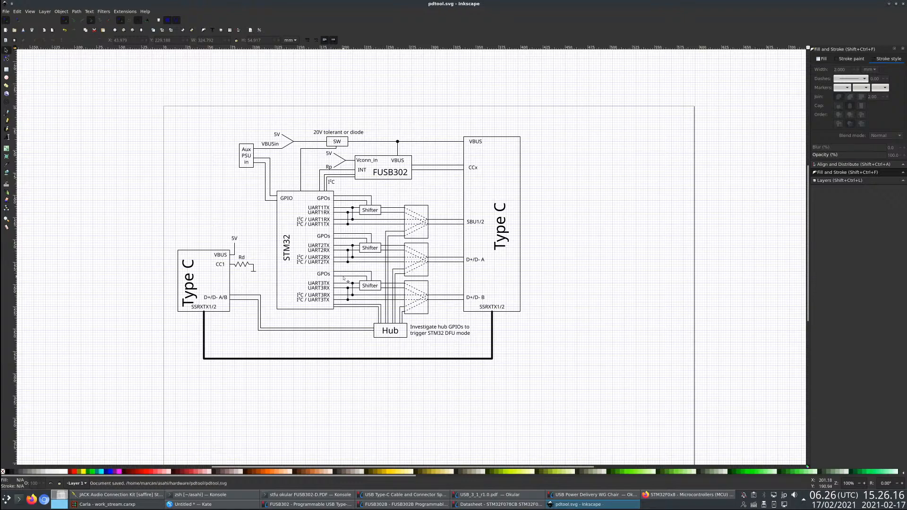
- Move the smaller block's Type C label up about 5 mm and save the drawing
click(194, 295)
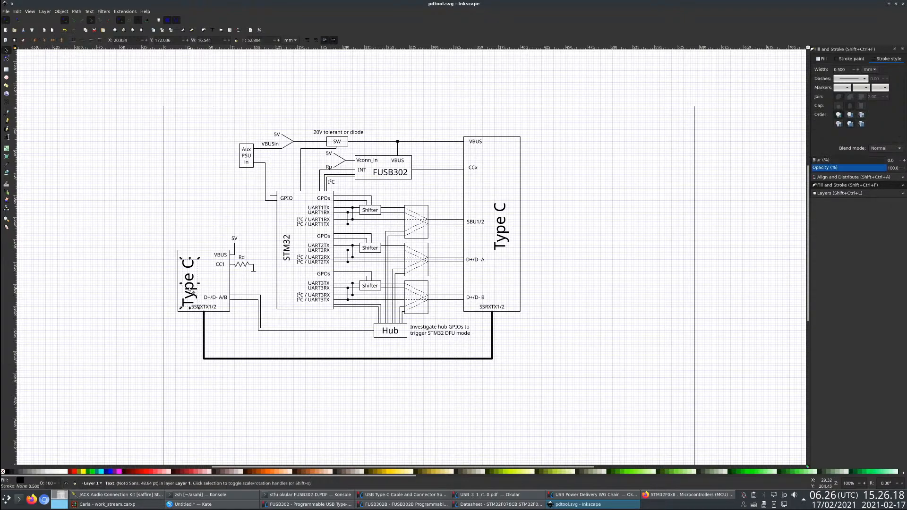
key(Escape)
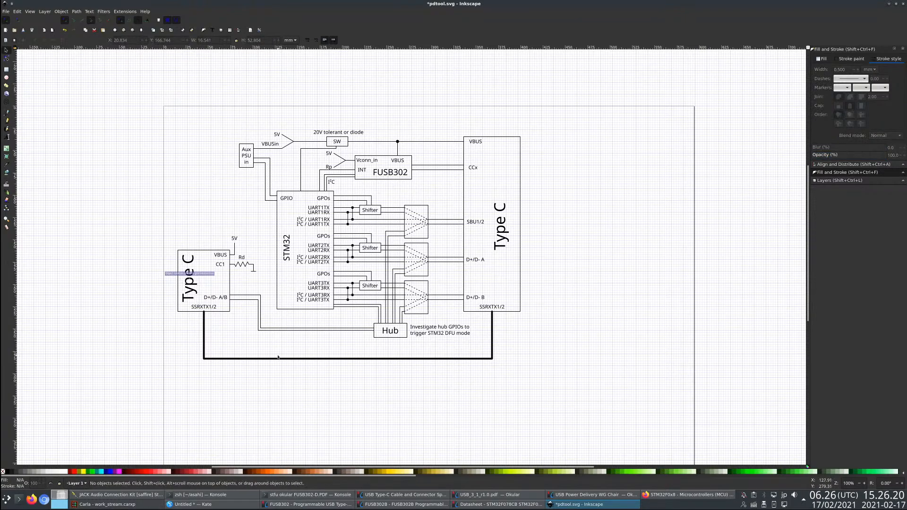
key(ctrl+s)
- Extend the STM32 rectangle's bottom edge downward, making the block about 143 mm tall
scroll(318, 391, up, 1)
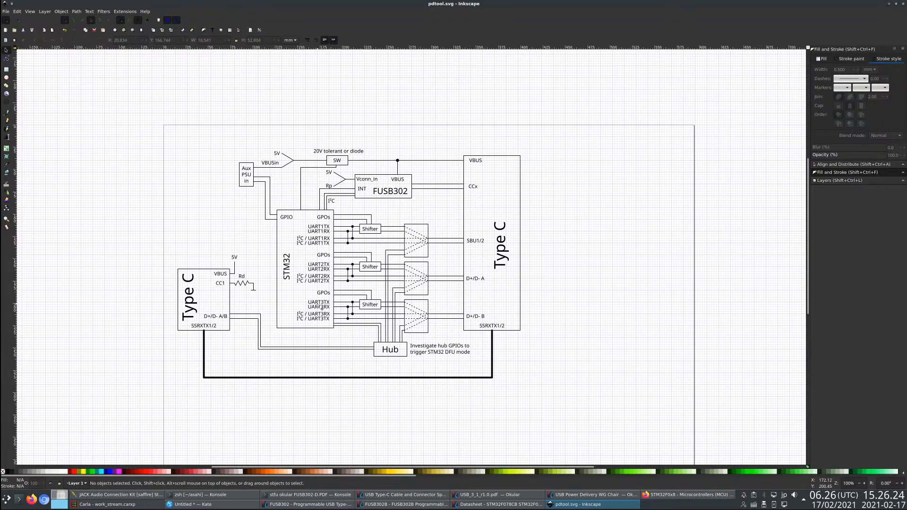
click(345, 324)
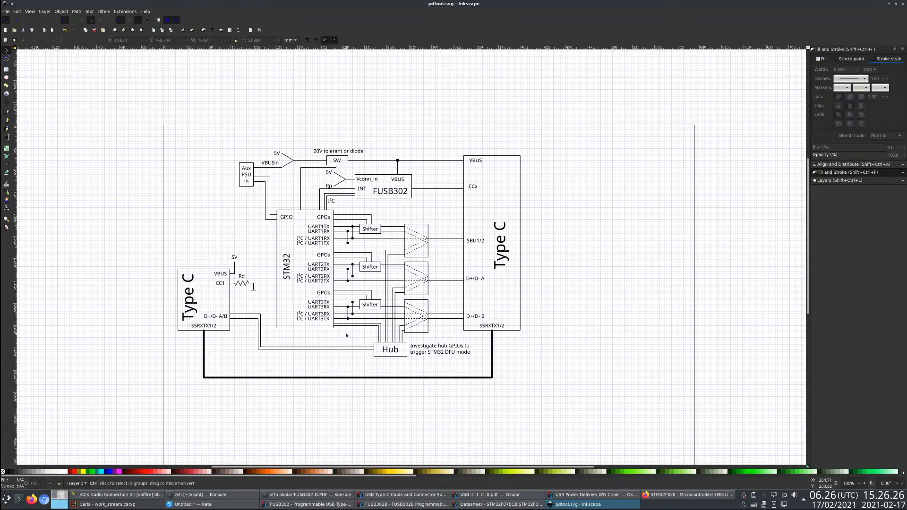
scroll(345, 324, up, 3)
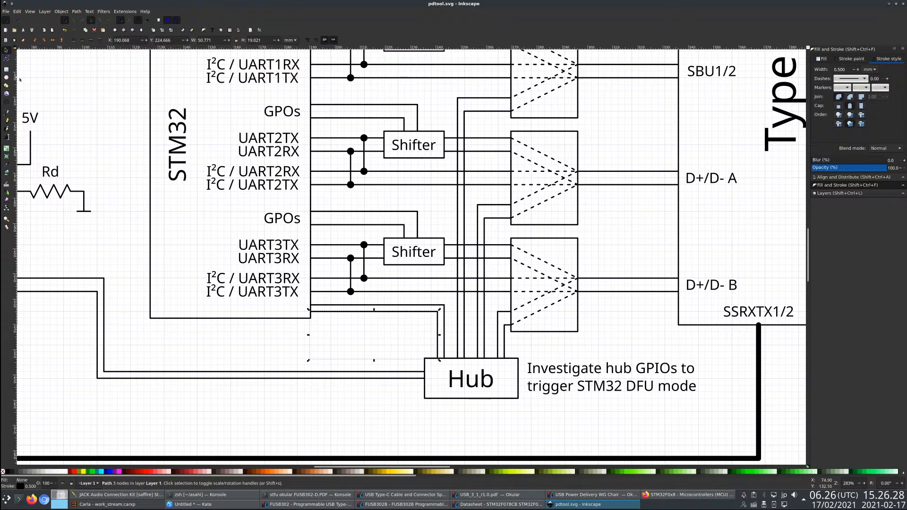
key(Escape)
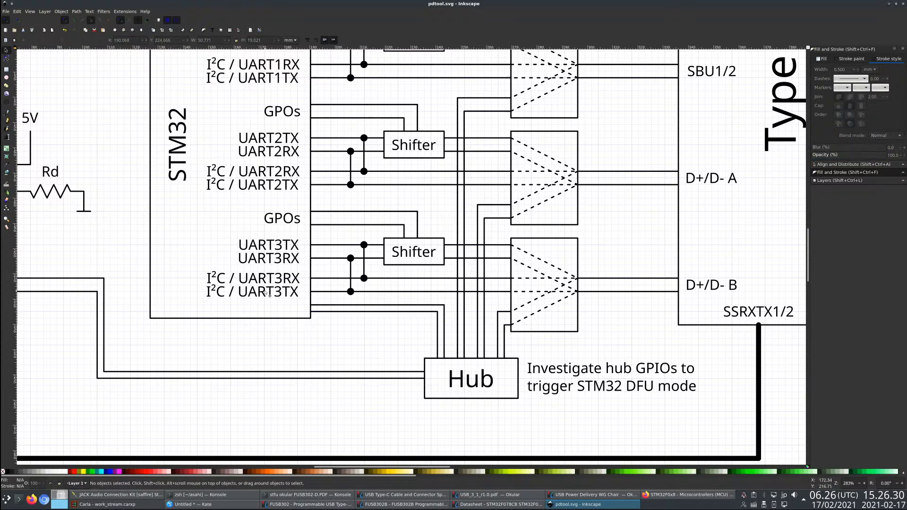
click(248, 319)
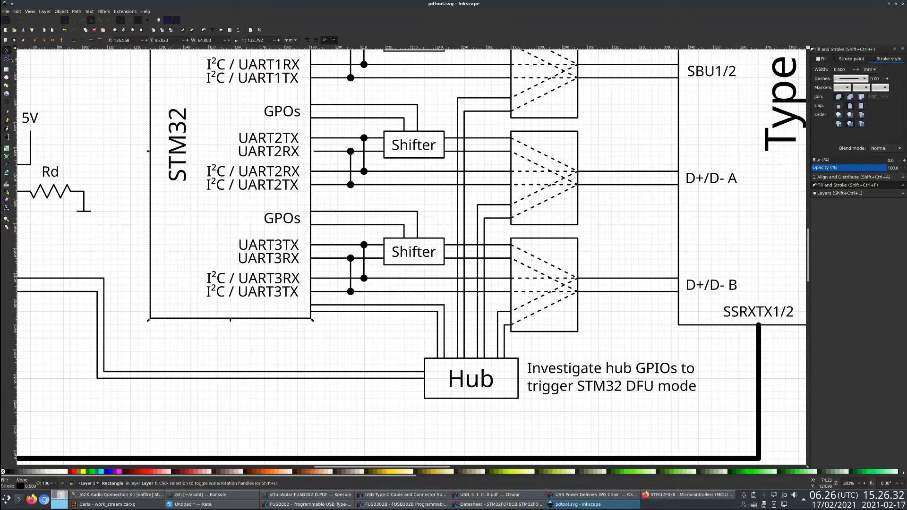
click(8, 58)
drag(310, 318, 311, 344)
click(7, 50)
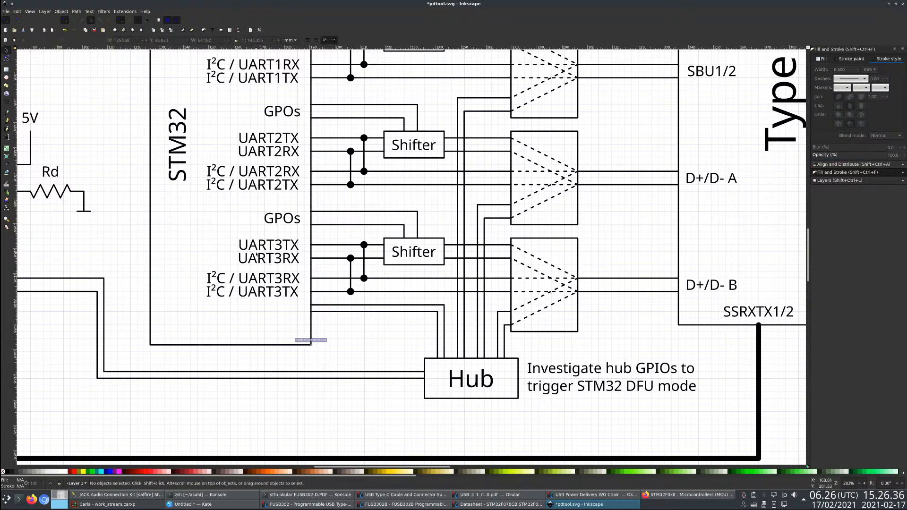
- Duplicate the lowest GPOs label into the space below UART3TX in the STM32 block and change the copy to USB
click(279, 223)
key(ctrl+c)
key(ctrl+v)
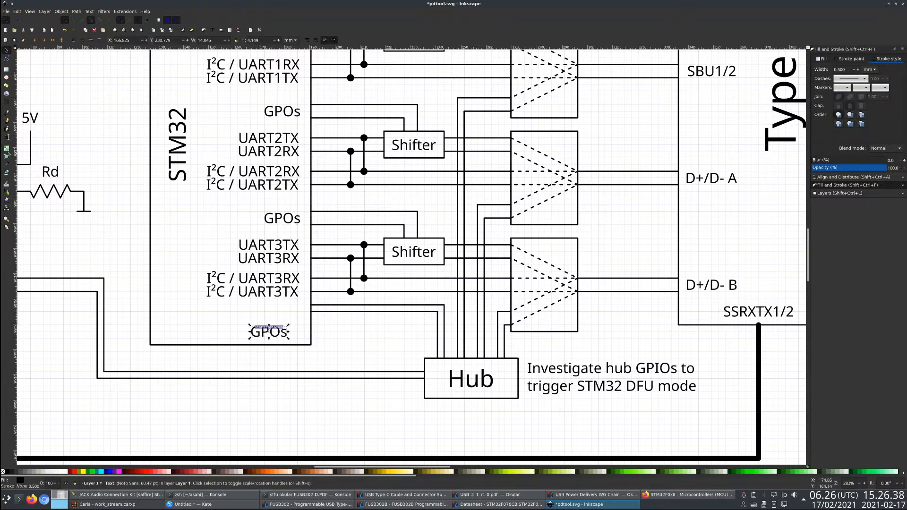
key(t)
key(ctrl+a)
text(SUB)
key(BackSpace)
key(BackSpace)
key(BackSpace)
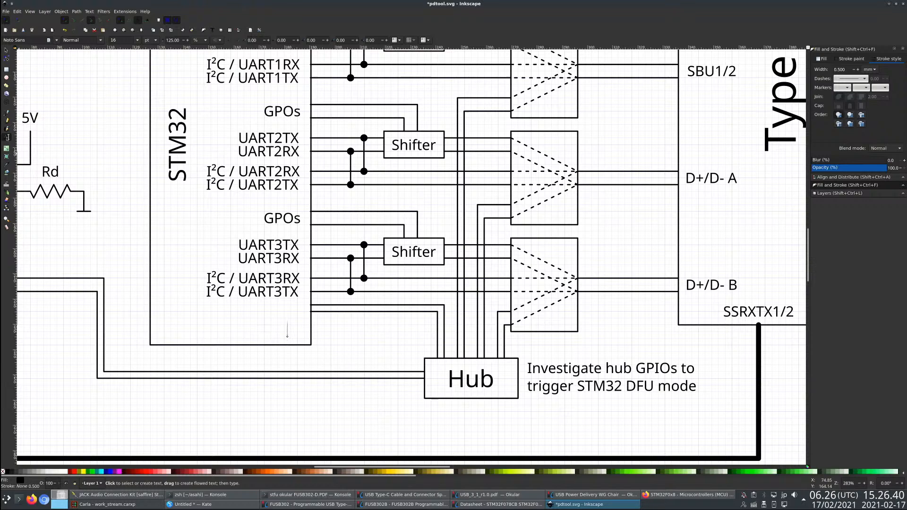
text(YUSB)
key(ctrl+a)
text(USB)
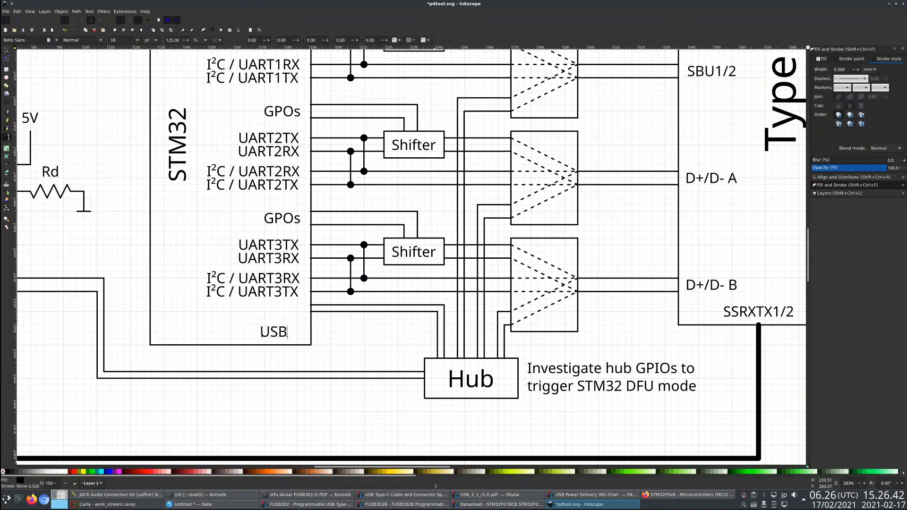
- Move the USB label right to line up with the right edge of the STM32 pin labels above
click(501, 504)
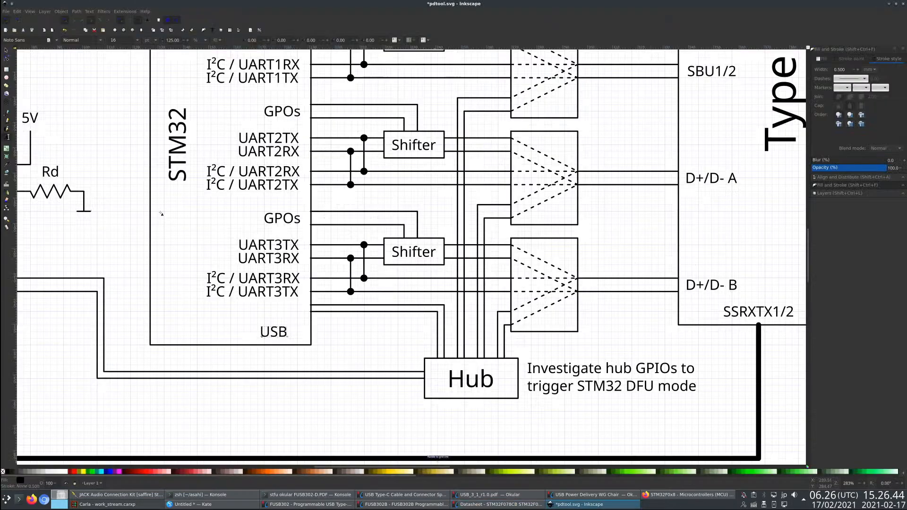
key(alt+Tab)
click(6, 51)
key(alt+Tab)
key(alt+Tab)
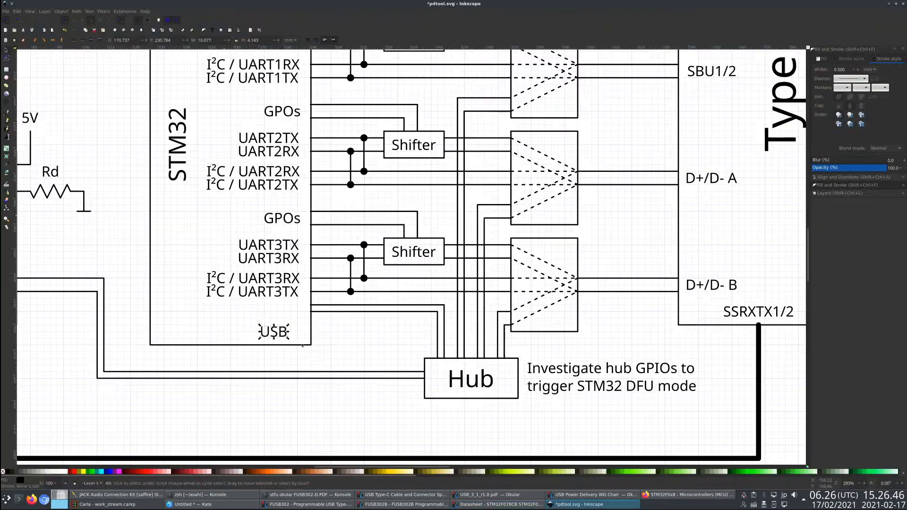
drag(276, 332, 286, 332)
click(324, 331)
- Lower the STM32 ends of the two lines to the Hub so they flank the USB label, one above and one below it
click(350, 312)
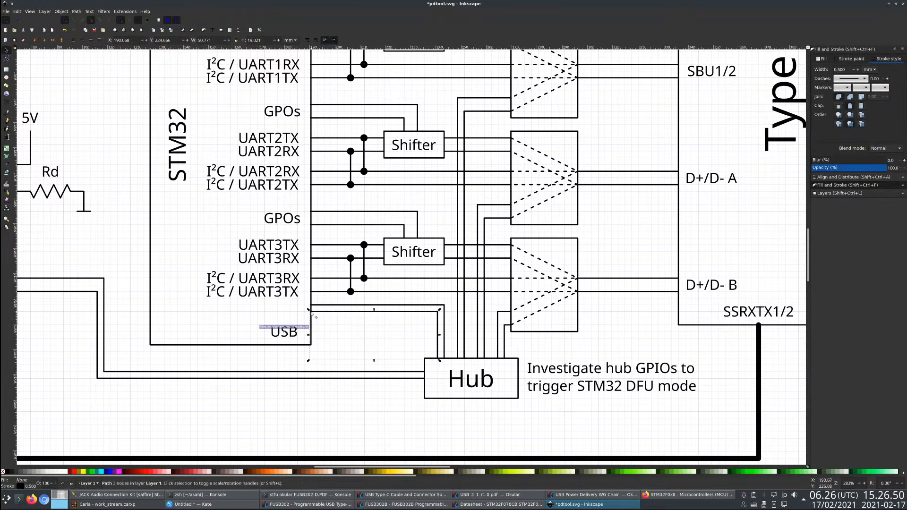
click(6, 58)
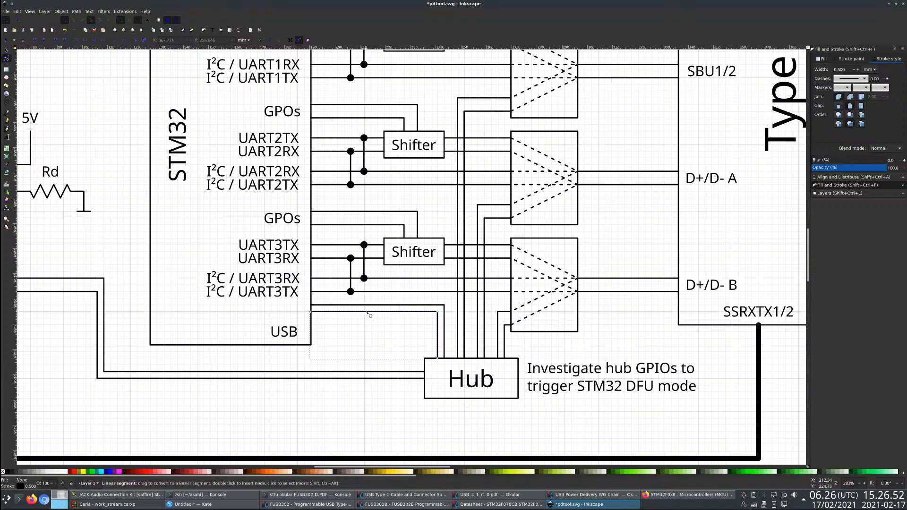
click(321, 312)
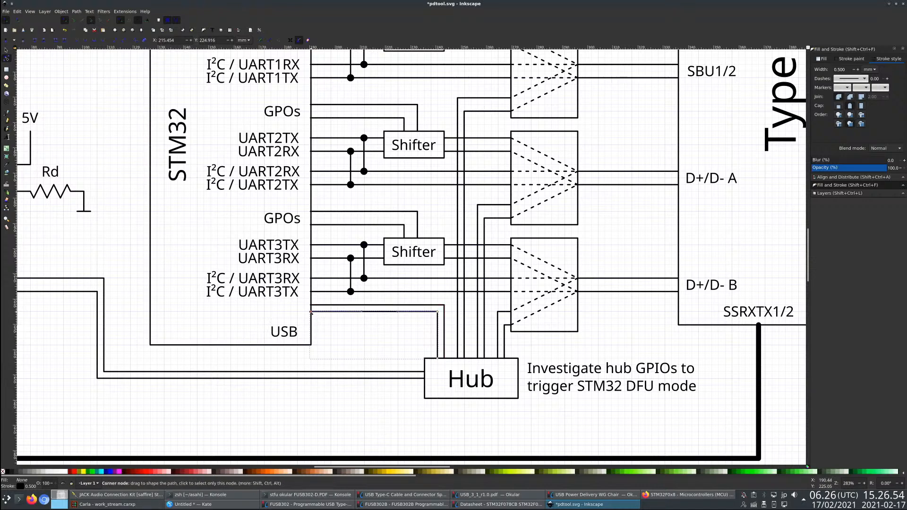
drag(311, 312, 311, 338)
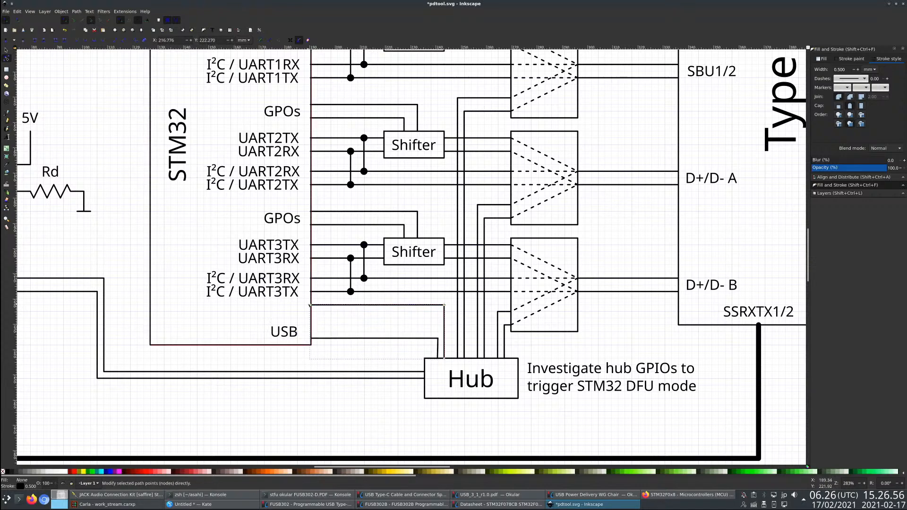
click(320, 306)
drag(311, 305, 312, 325)
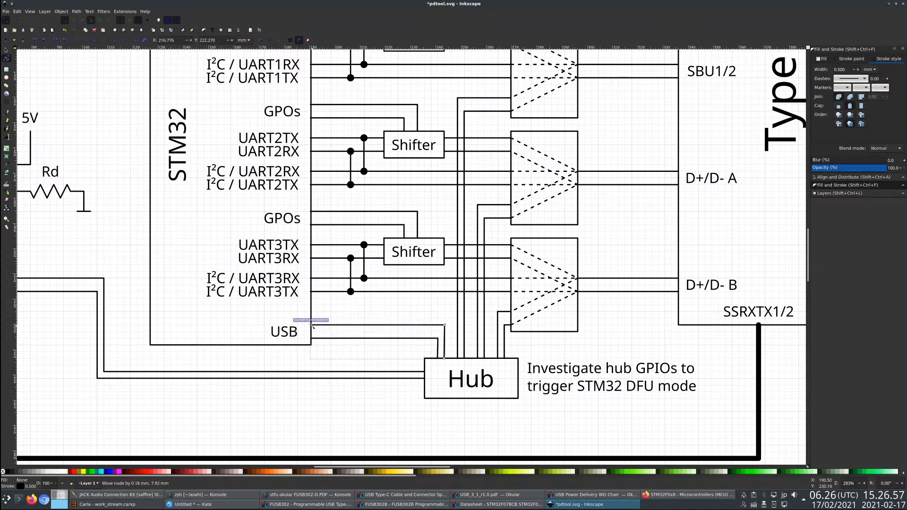
- Align the Hub ends of both USB lines so their vertical runs are straight, and save the drawing
click(436, 351)
click(438, 352)
drag(438, 359, 438, 338)
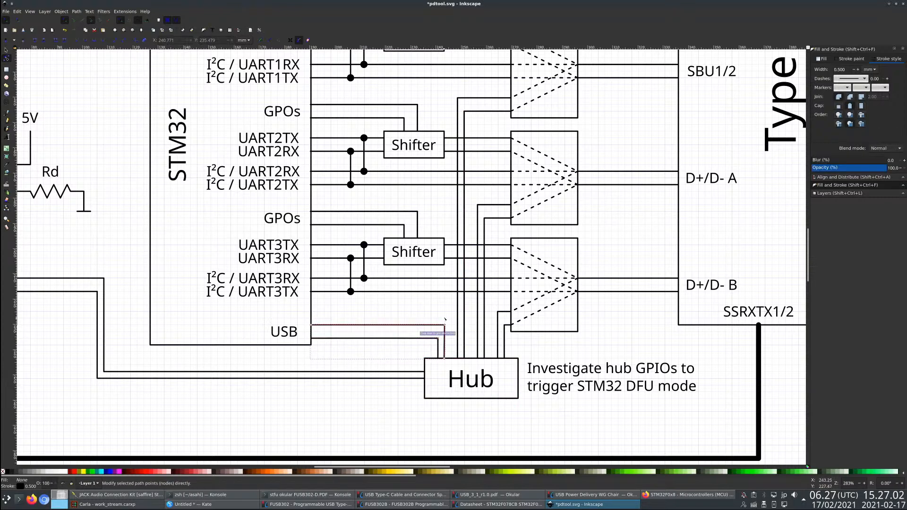
click(444, 354)
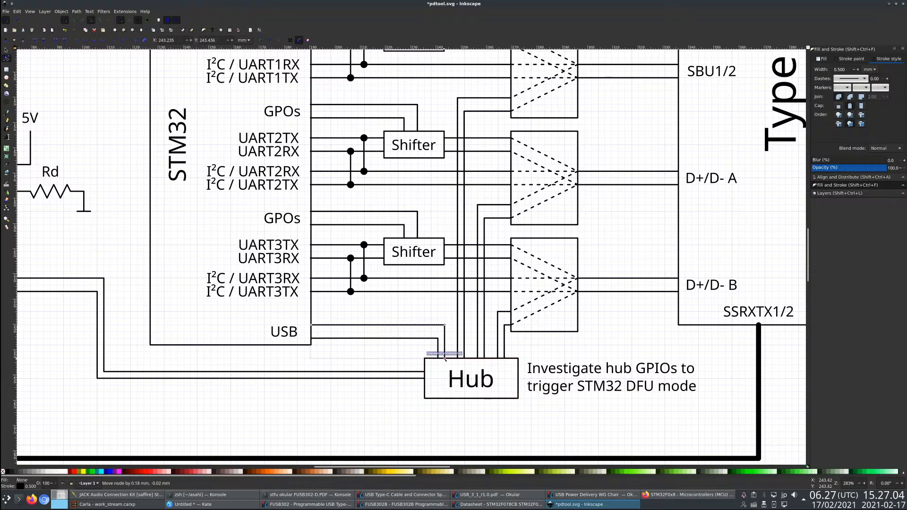
key(ctrl+s)
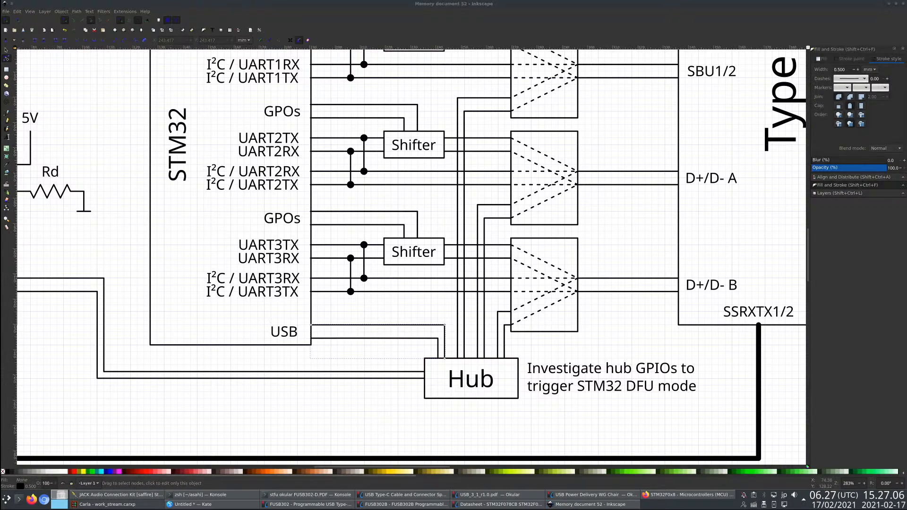
- Restore the upper D+/D- A/B line to the Hub to its even spacing beside the lower line and save the drawing
key(s)
drag(285, 372, 288, 373)
scroll(334, 415, down, 4)
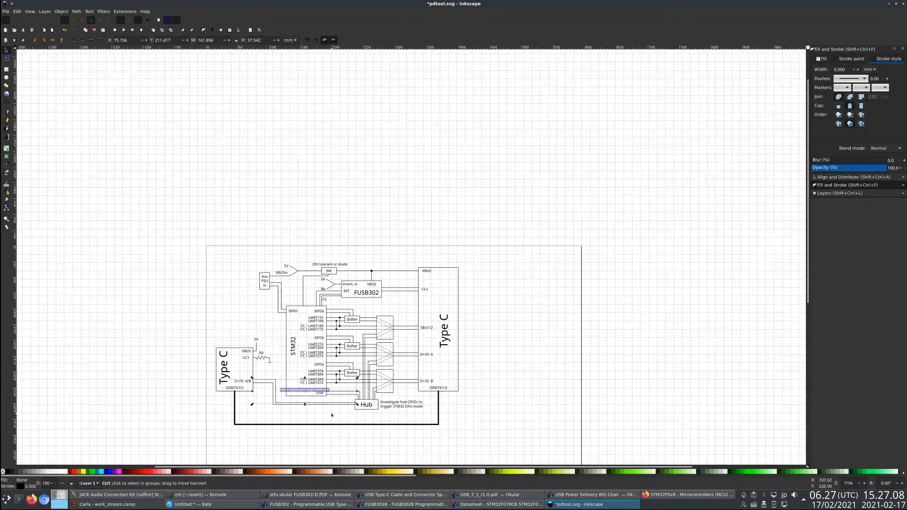
click(334, 415)
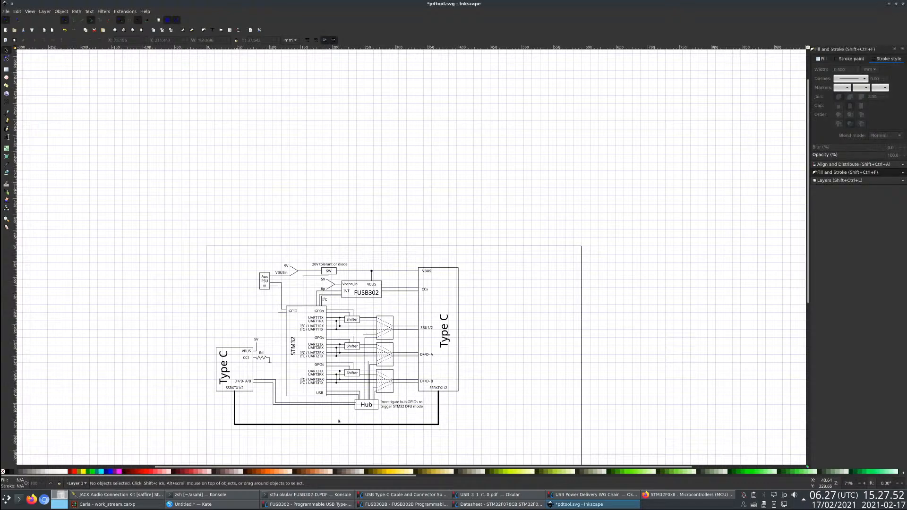
ctrl+scroll(349, 408, up, 2)
ctrl+scroll(353, 408, up, 2)
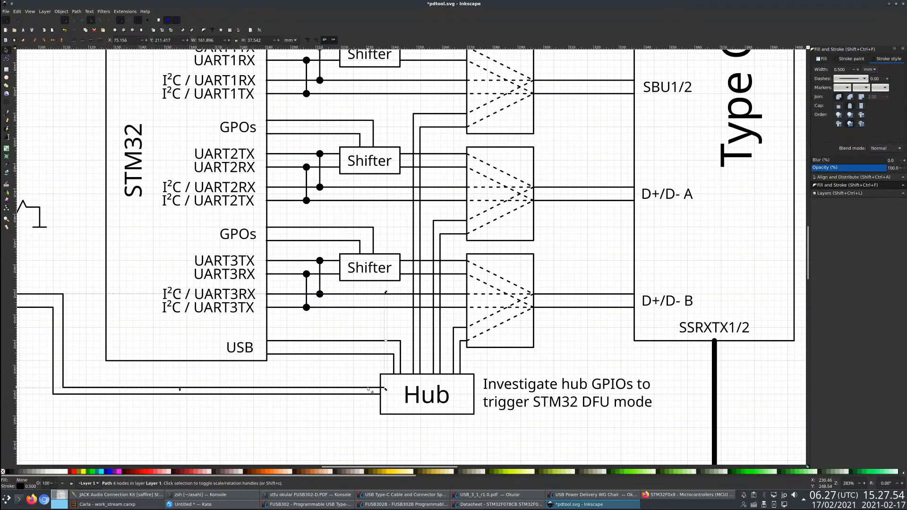
drag(361, 398, 358, 398)
key(Escape)
key(ctrl+s)
ctrl+scroll(361, 411, down, 4)
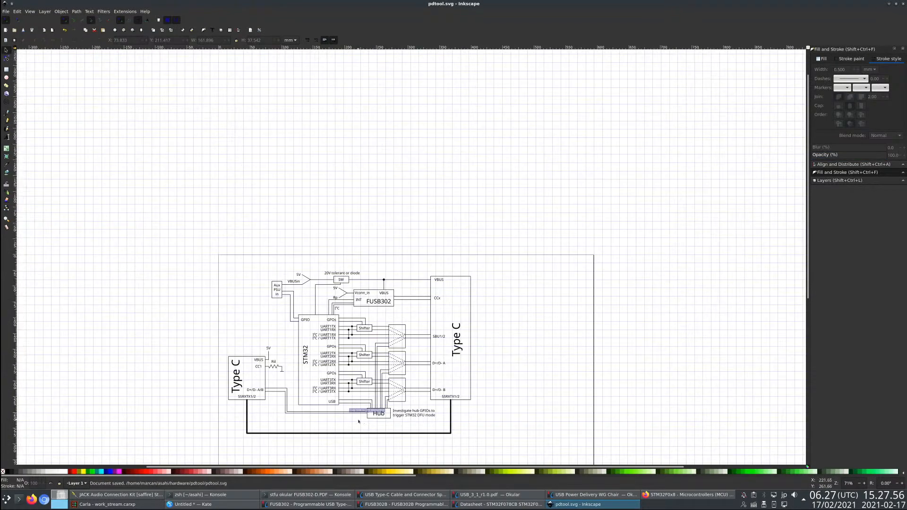
- Examine the overall diagram, highlighting the smaller Type C block with its VBUS and CC1 circuitry and the larger Type C block
ctrl+scroll(310, 437, up, 1)
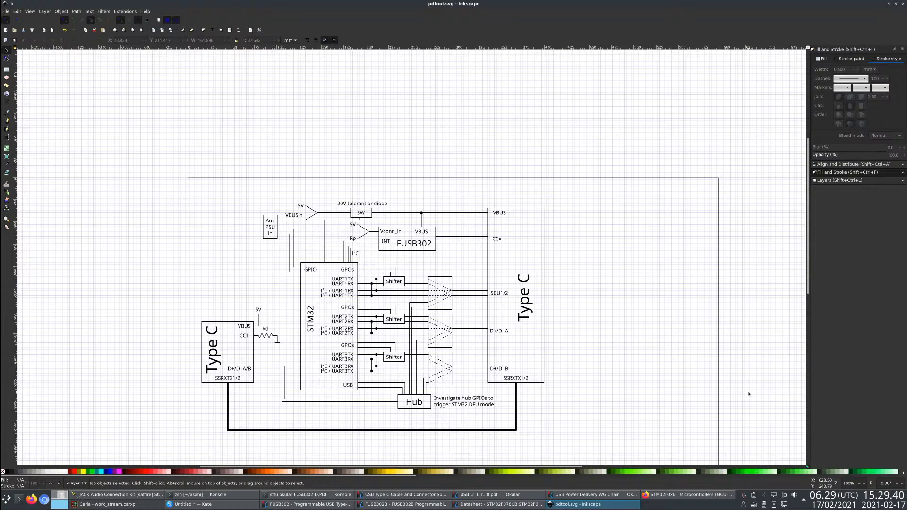
scroll(361, 368, up, 2)
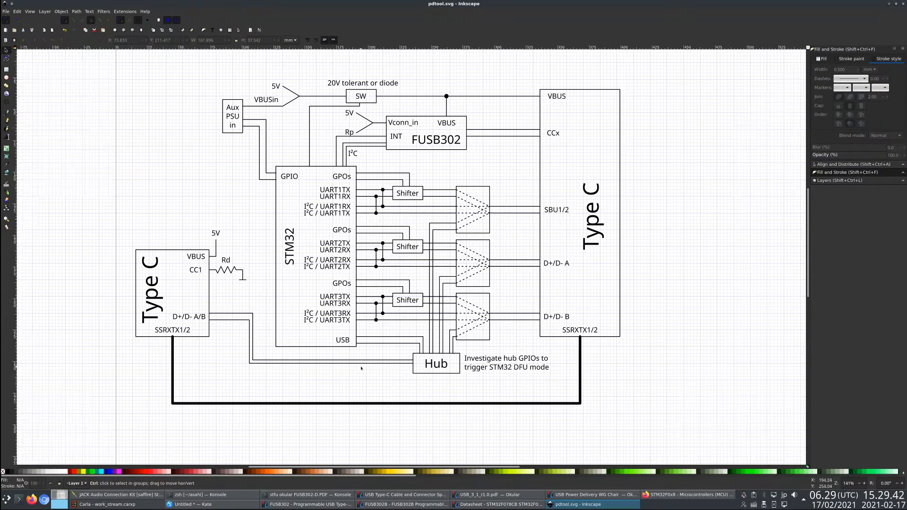
scroll(405, 358, up, 1)
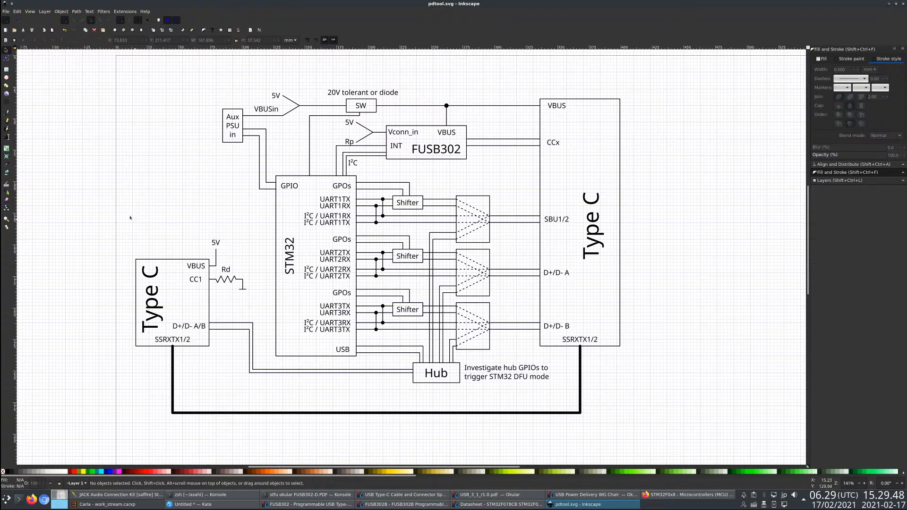
drag(112, 212, 271, 382)
click(263, 390)
drag(105, 207, 268, 382)
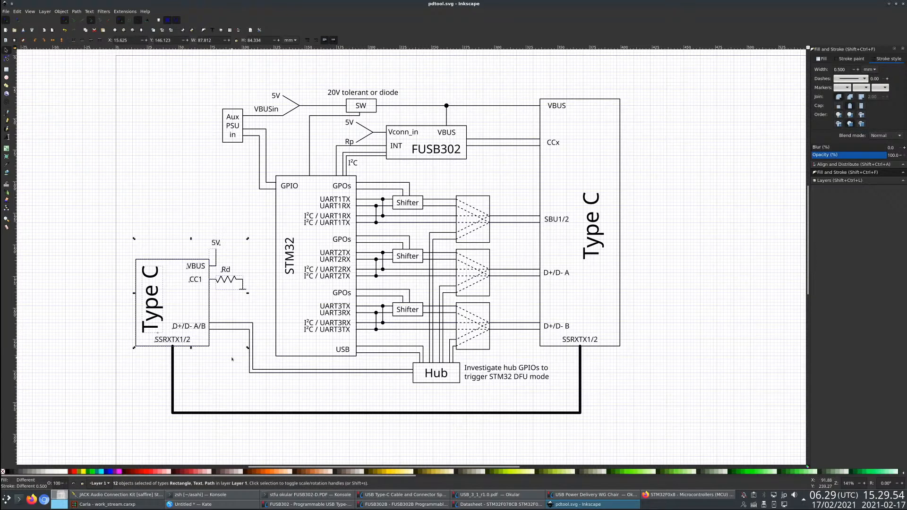
drag(44, 175, 278, 410)
click(274, 401)
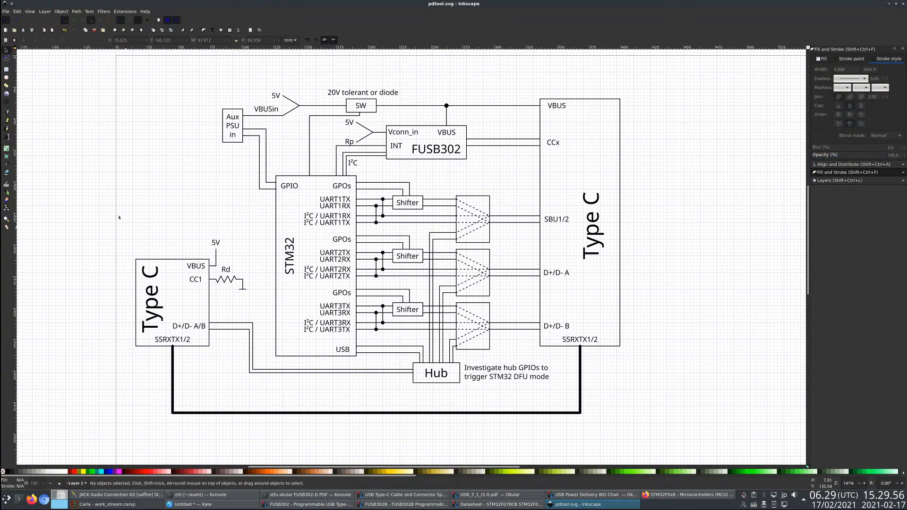
drag(112, 215, 266, 374)
click(274, 378)
drag(489, 61, 681, 426)
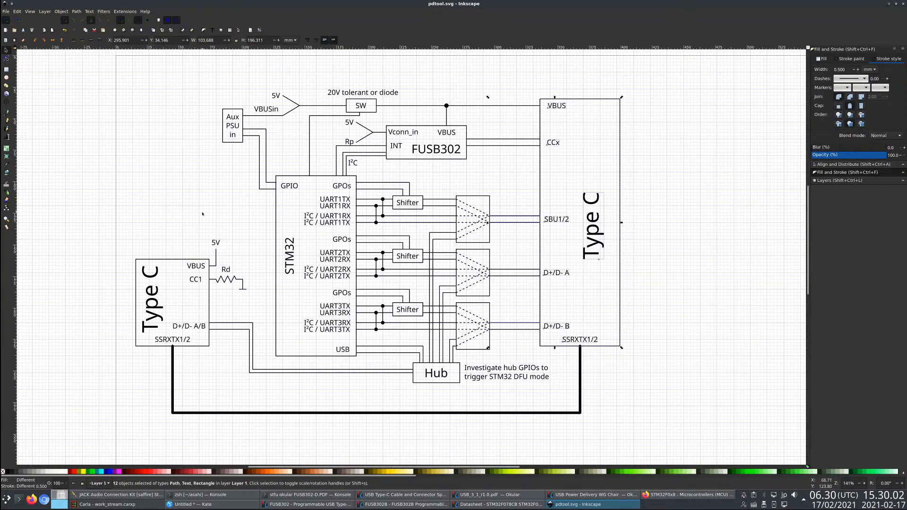
drag(170, 228, 247, 278)
key(Escape)
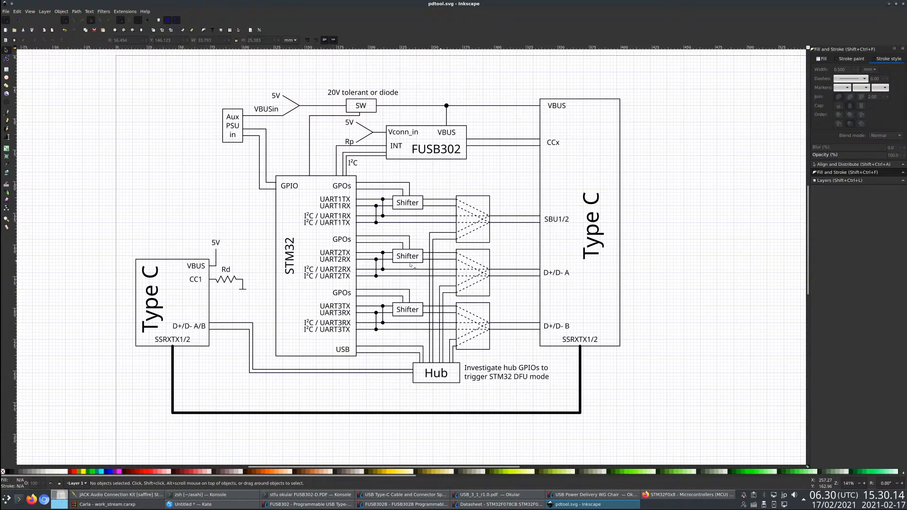
drag(103, 221, 272, 369)
click(686, 383)
drag(687, 383, 522, 69)
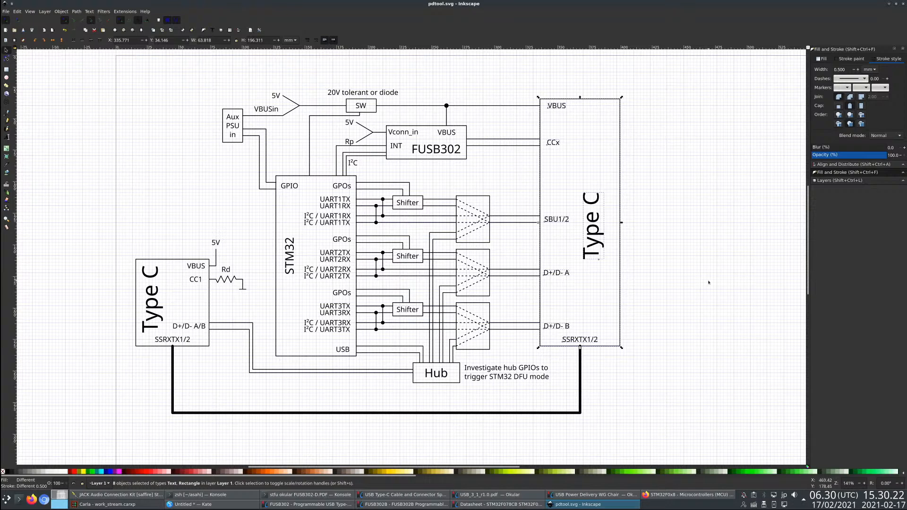
key(Escape)
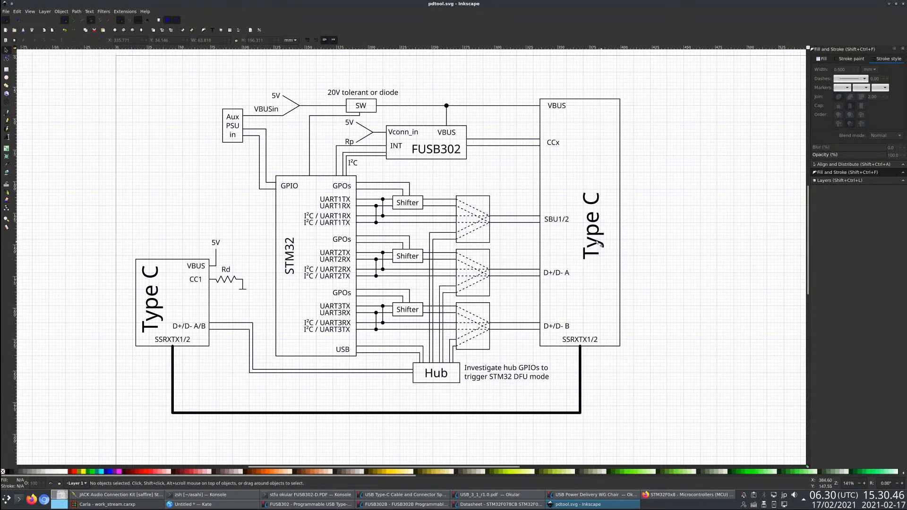
drag(67, 198, 277, 392)
drag(601, 286, 495, 57)
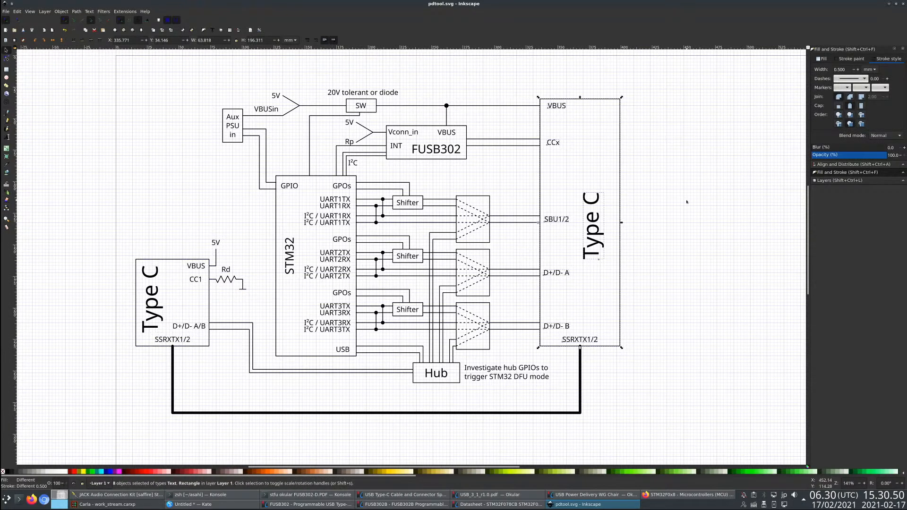
click(684, 201)
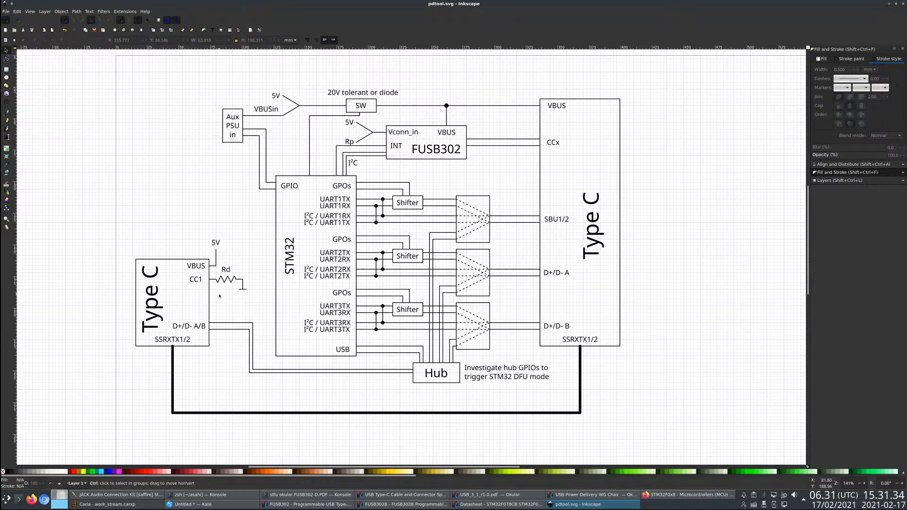
- Move the Rd resistor with its label and ground symbol about 5 mm right, away from the smaller Type C block
ctrl+scroll(219, 293, up, 2)
drag(292, 300, 192, 234)
drag(213, 266, 232, 269)
click(228, 287)
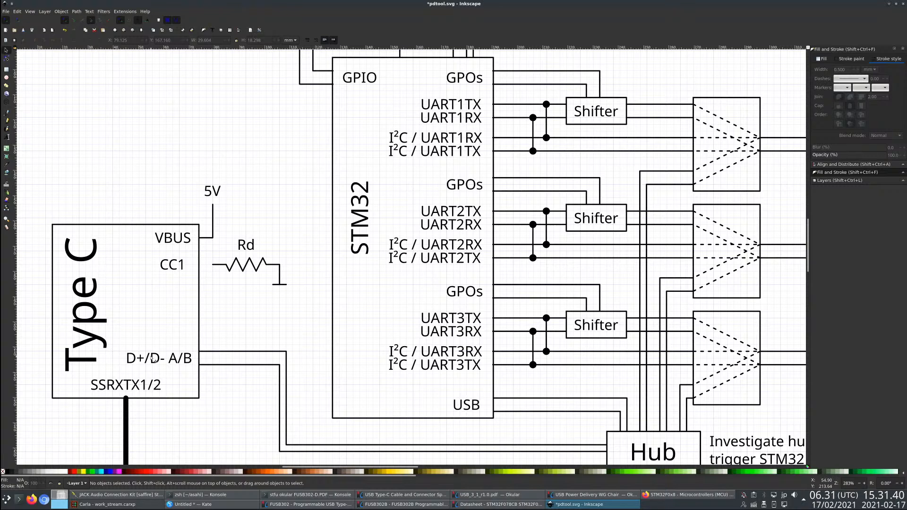
- Extend the Rd resistor's left lead to the smaller Type C block's edge at CC1
click(220, 265)
key(F2)
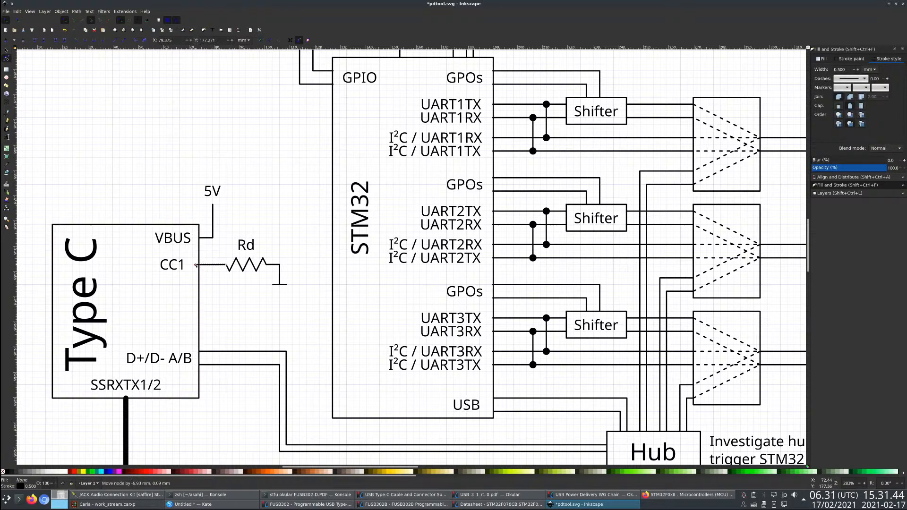
drag(213, 265, 200, 265)
key(Escape)
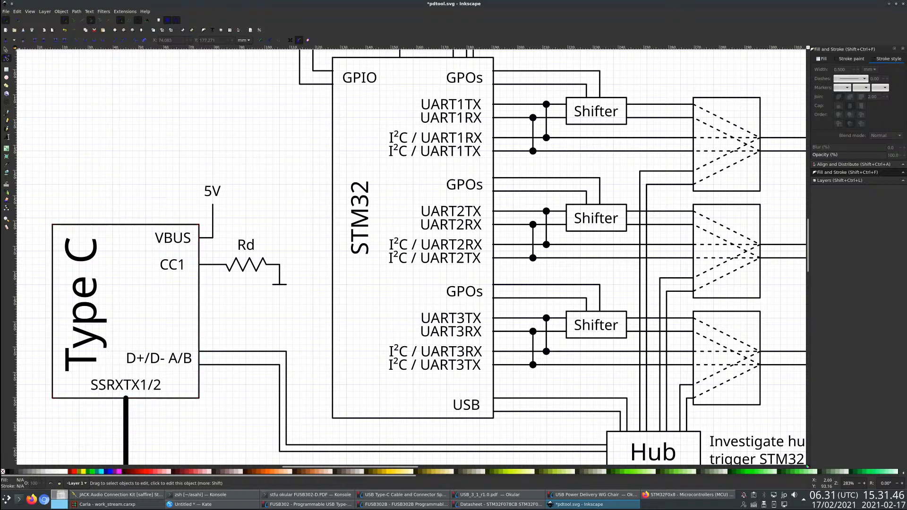
key(F1)
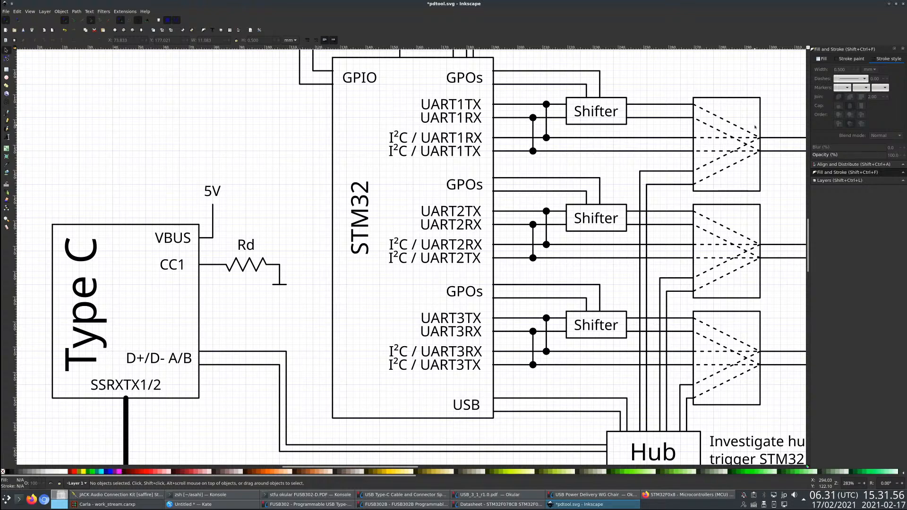
- Change the 5V labels above VBUSin and above the smaller Type C block's VBUS line to VBUS
scroll(319, 241, down, 3)
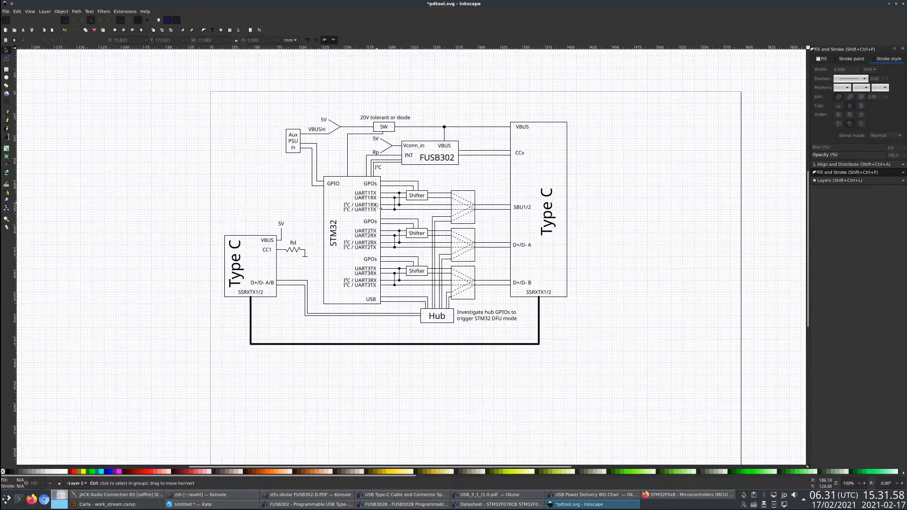
scroll(379, 207, up, 1)
scroll(427, 230, up, 1)
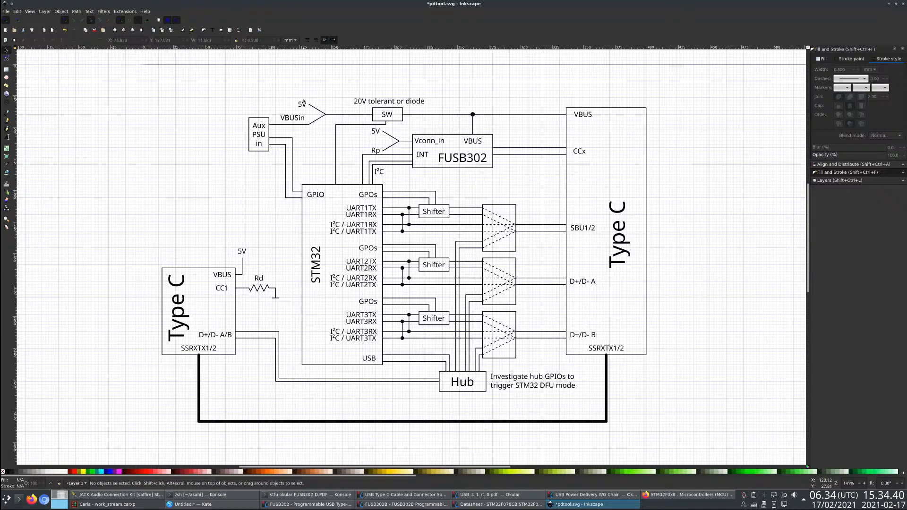
click(243, 251)
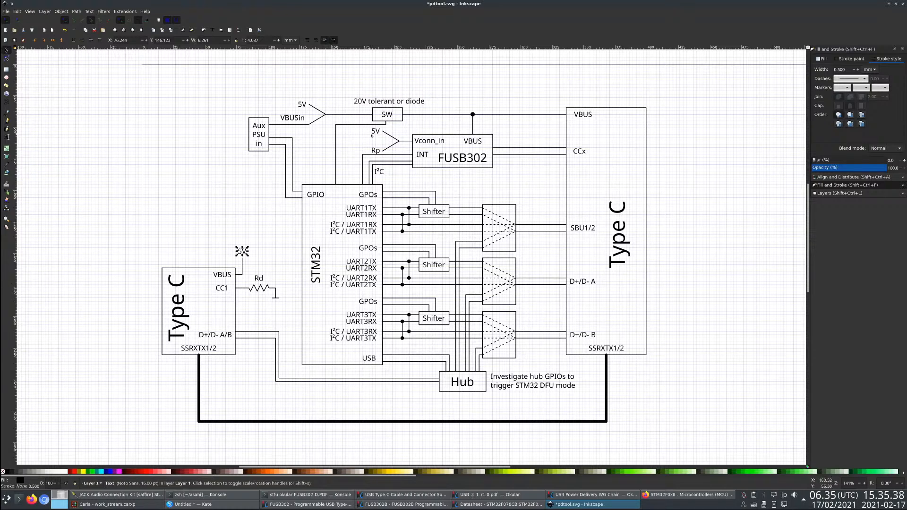
click(303, 104)
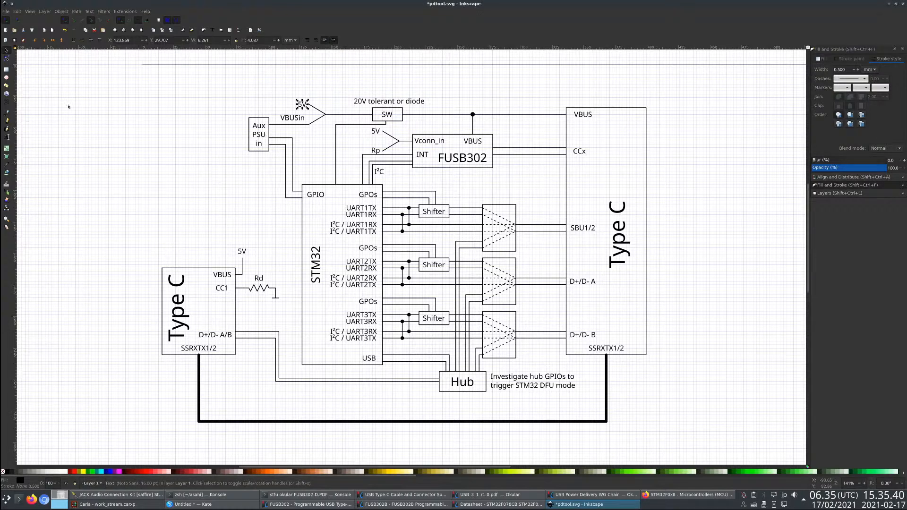
key(t)
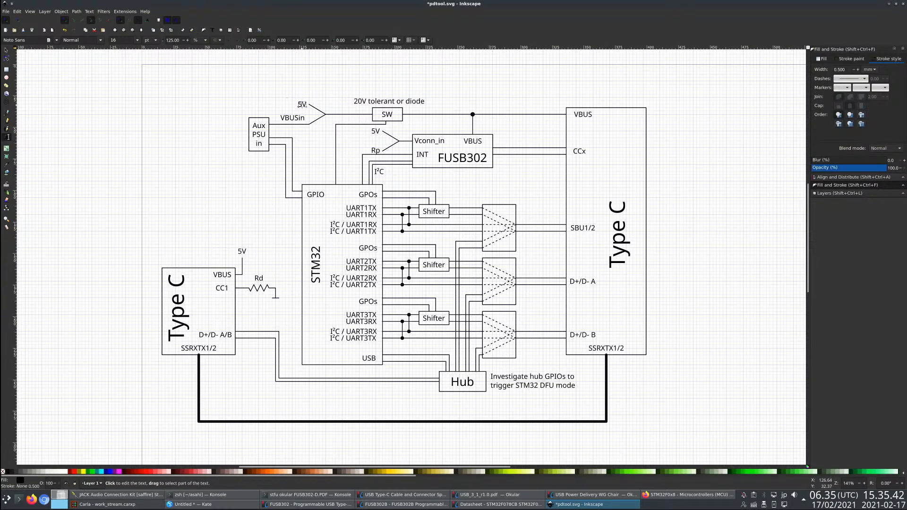
double_click(303, 104)
text(VBUS)
double_click(242, 252)
text(VBUS)
- Move the 5V label beside the Vconn_in input about 24 mm left
click(373, 128)
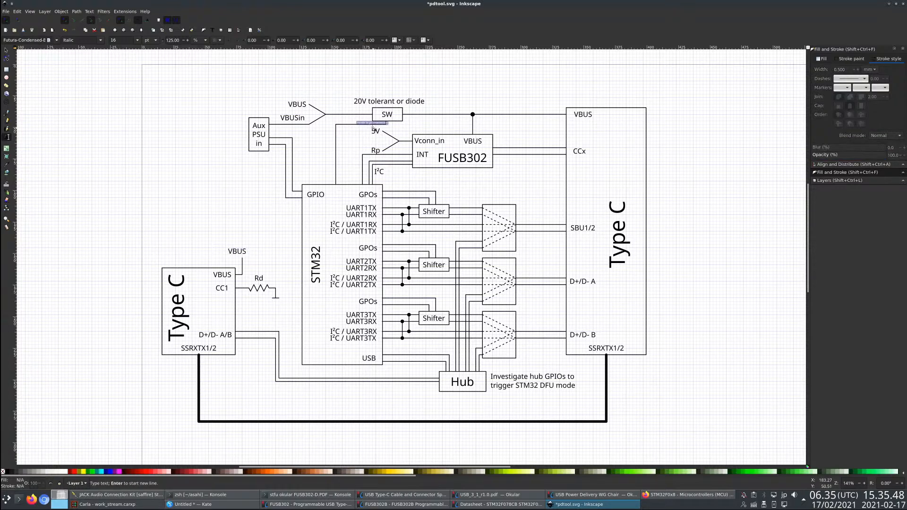
key(F1)
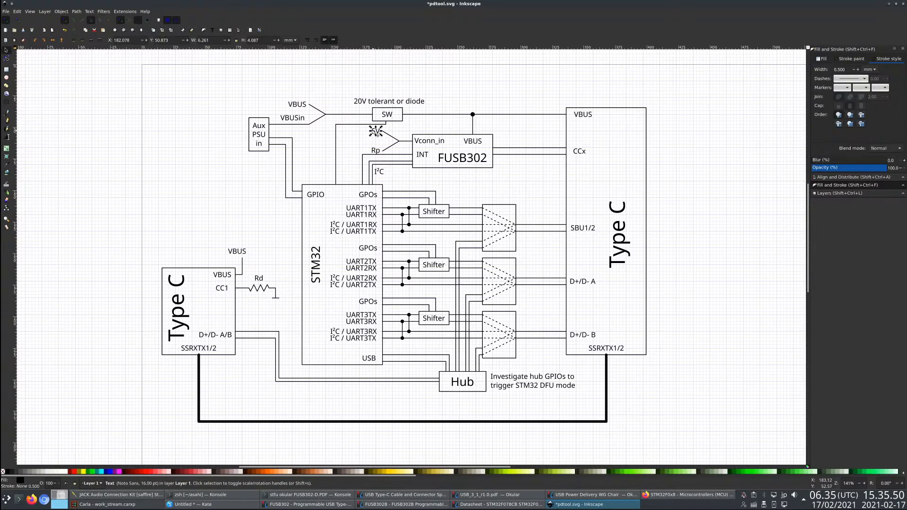
drag(376, 131, 346, 134)
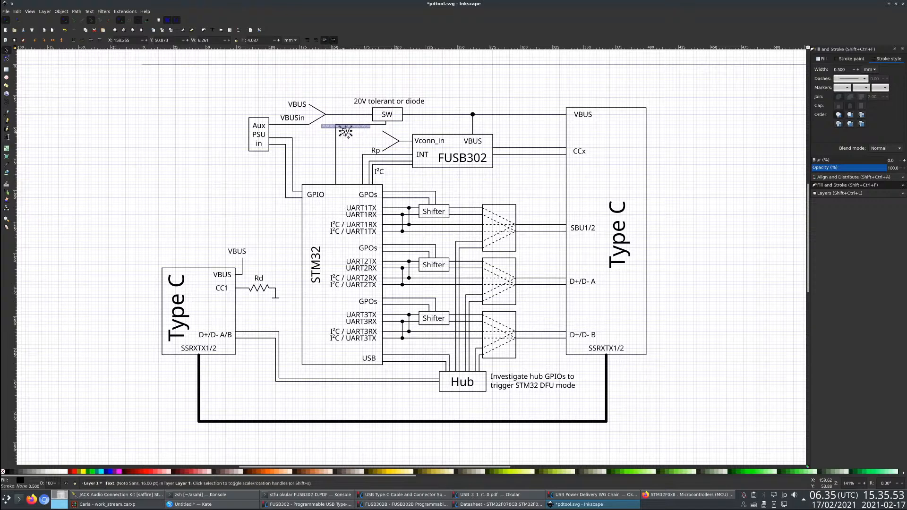
- Change the 5V label beside the fork feeding Vconn_in to VBUS and shift it slightly right
click(7, 137)
key(ctrl+a)
text(VBUS)
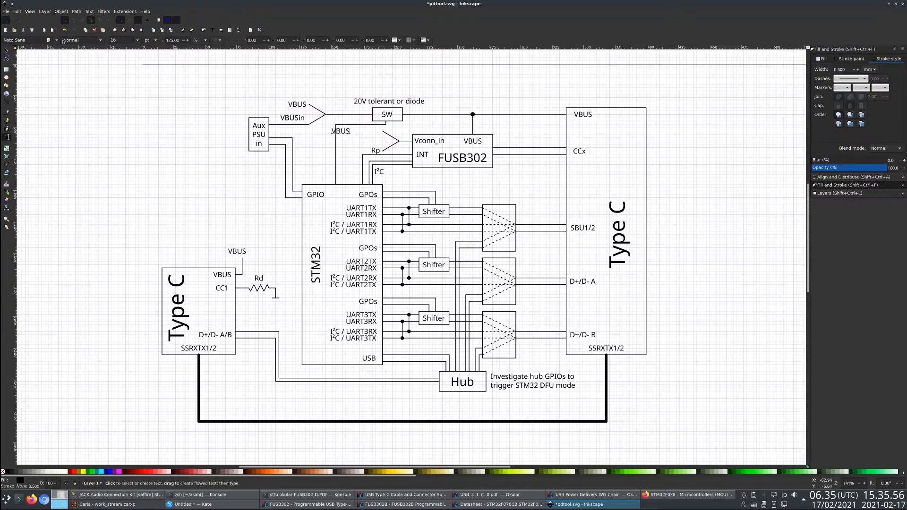
click(6, 58)
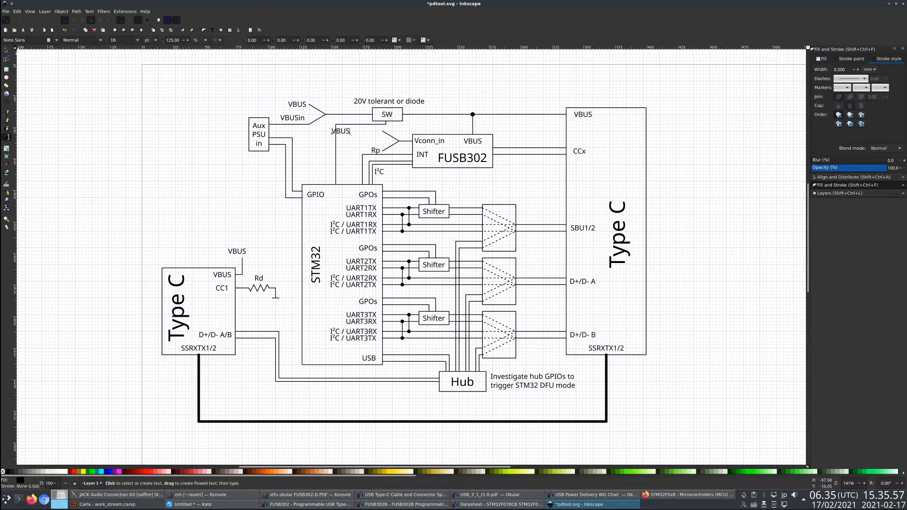
click(7, 50)
drag(342, 134, 351, 134)
click(328, 136)
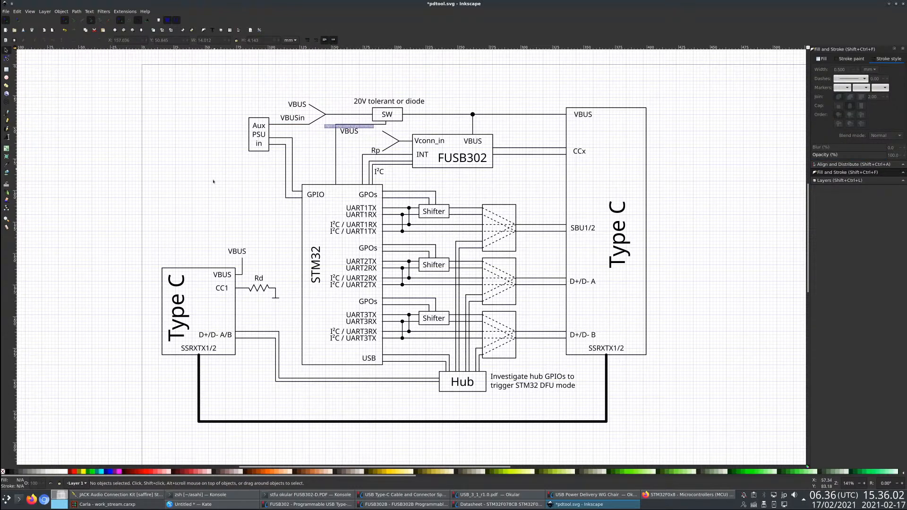
- Draw an unfilled rectangle about 14 × 8 mm between the VBUS label and the fork feeding Vconn_in
click(390, 136)
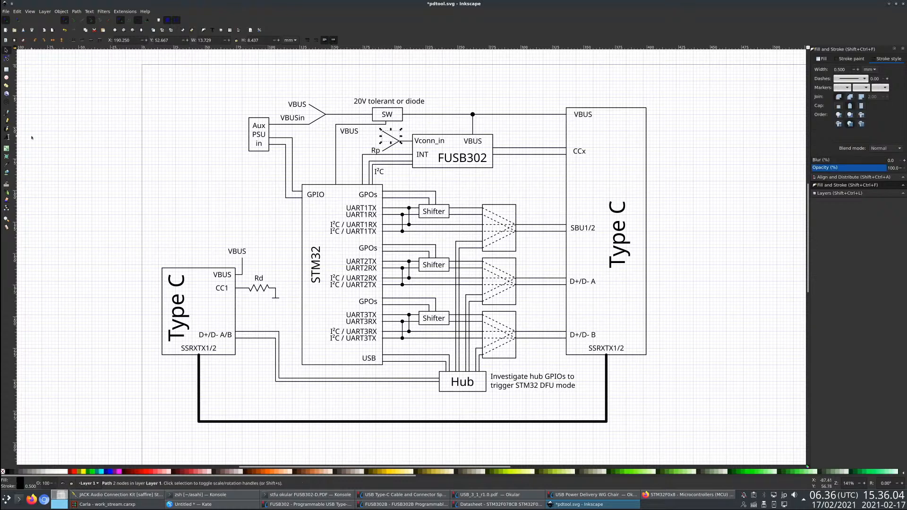
key(t)
drag(188, 168, 209, 201)
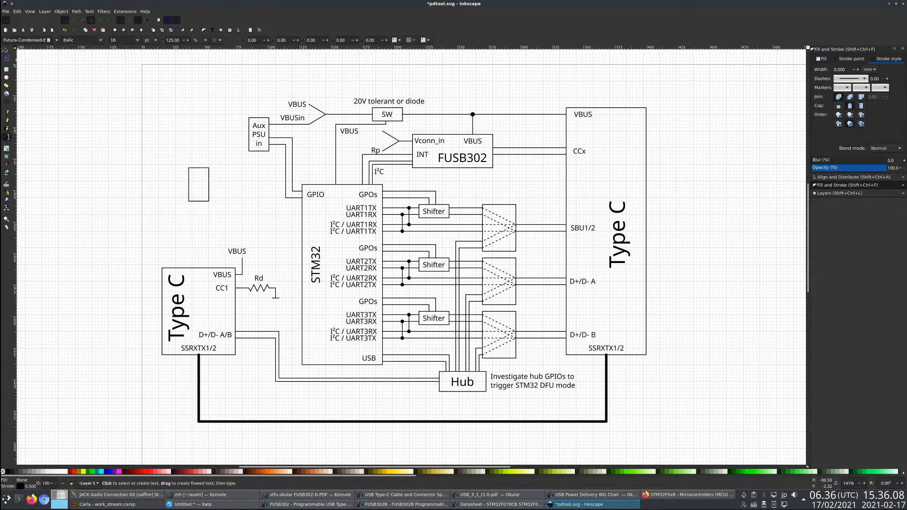
click(7, 50)
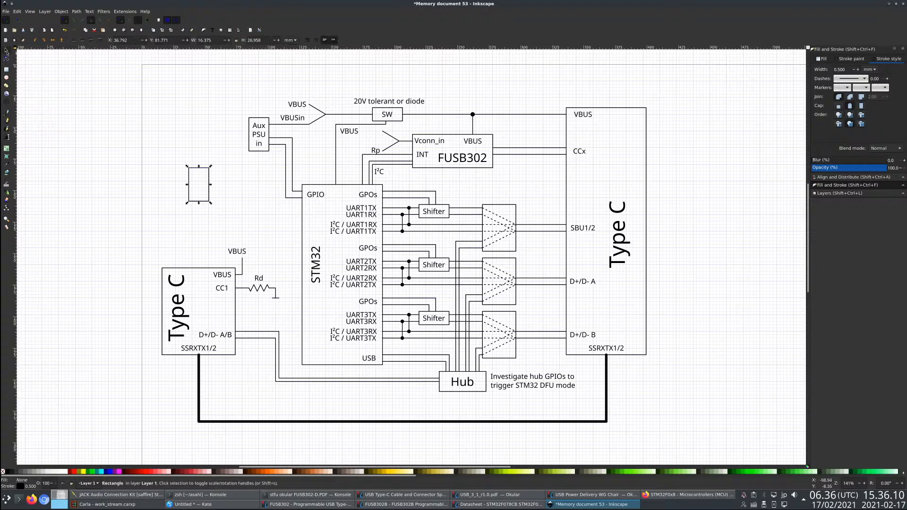
drag(196, 201, 364, 169)
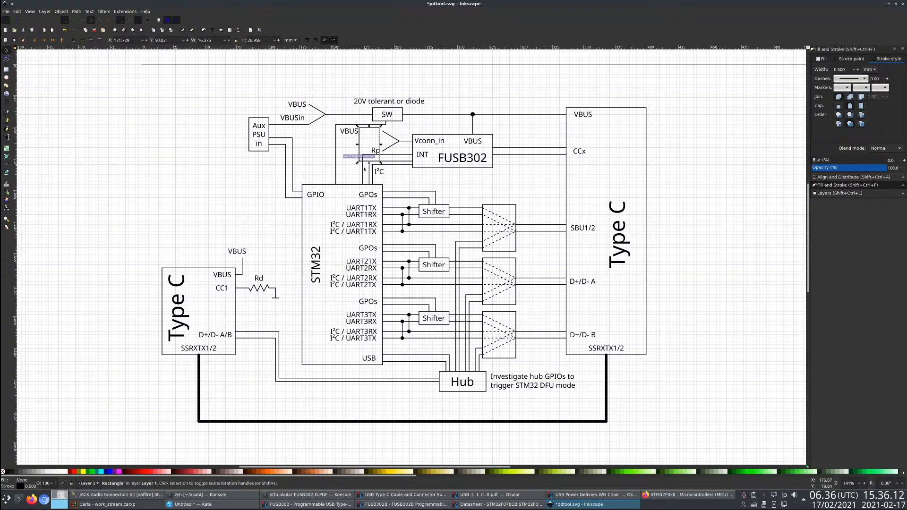
click(7, 58)
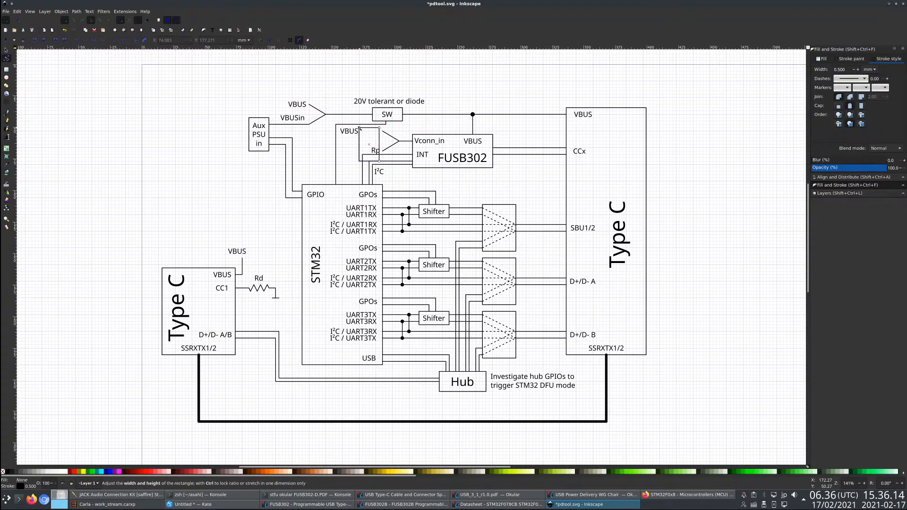
drag(379, 162, 380, 138)
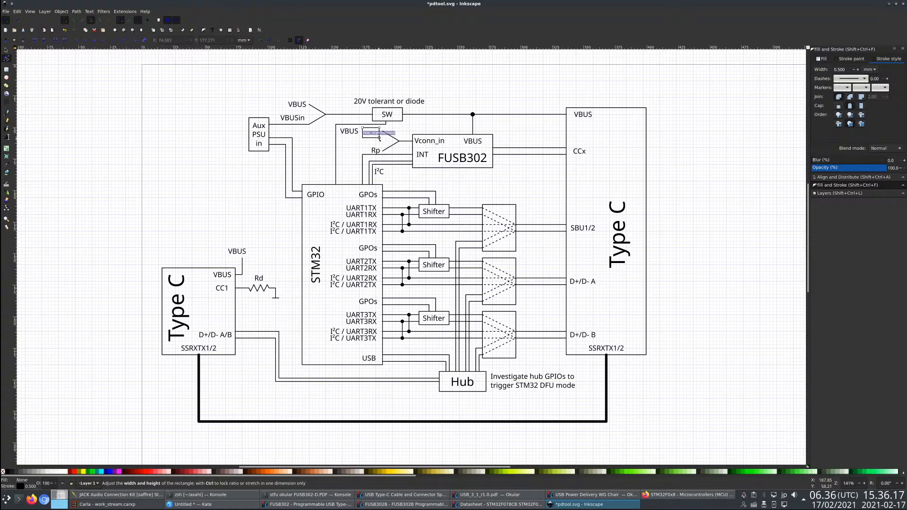
- Move the small empty rectangle about 1.3 mm left and 1.3 mm up, closer to the VBUS label
click(6, 50)
click(352, 134)
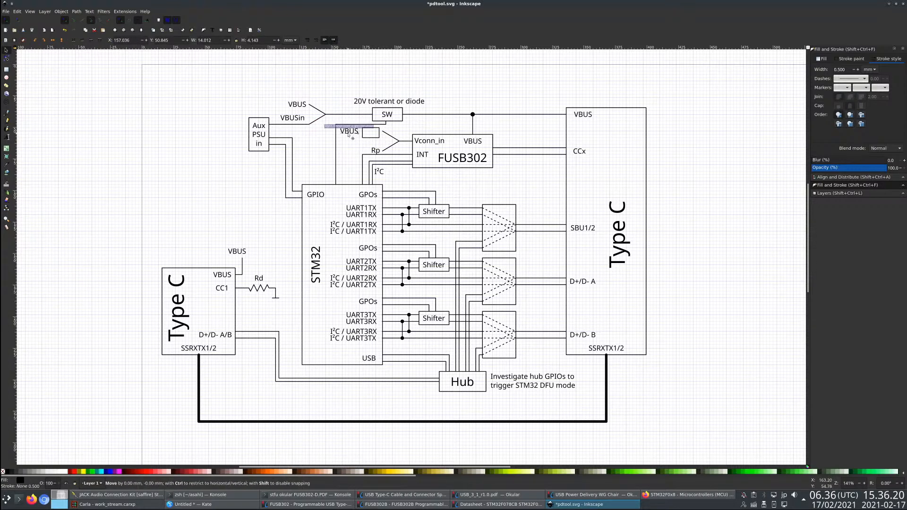
click(370, 138)
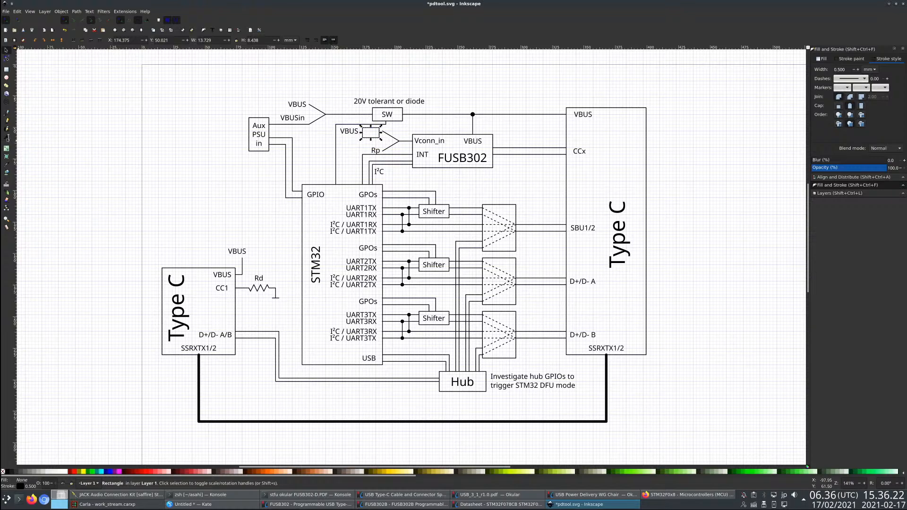
click(387, 118)
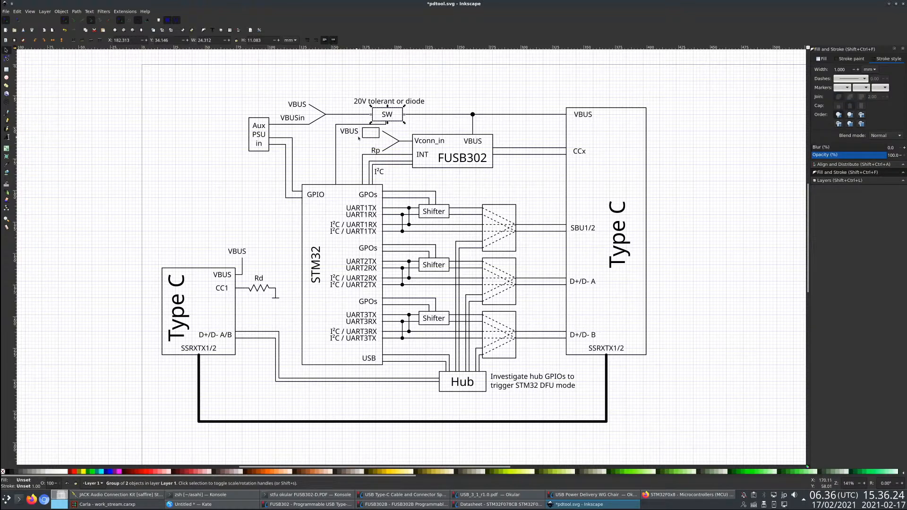
scroll(391, 87, up, 2)
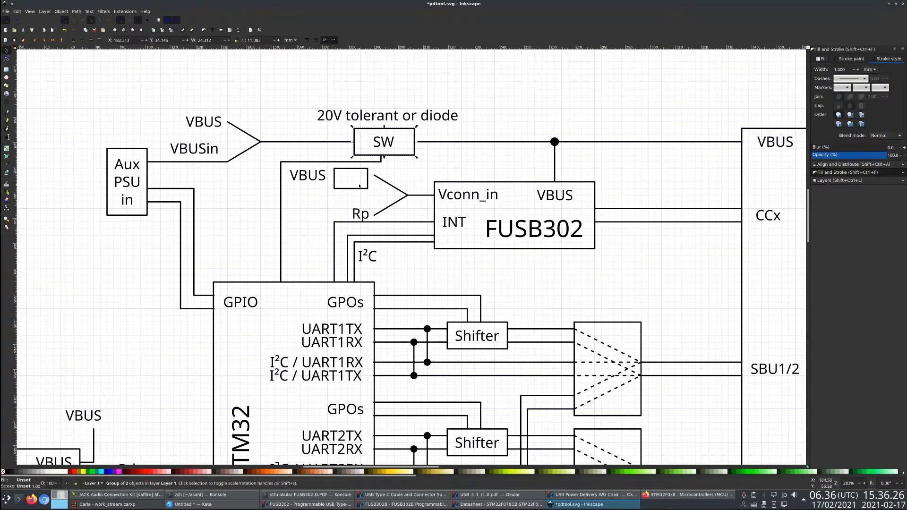
click(360, 185)
mouse_move(352, 191)
mouse_down()
mouse_move(334, 204)
mouse_move(346, 191)
mouse_up()
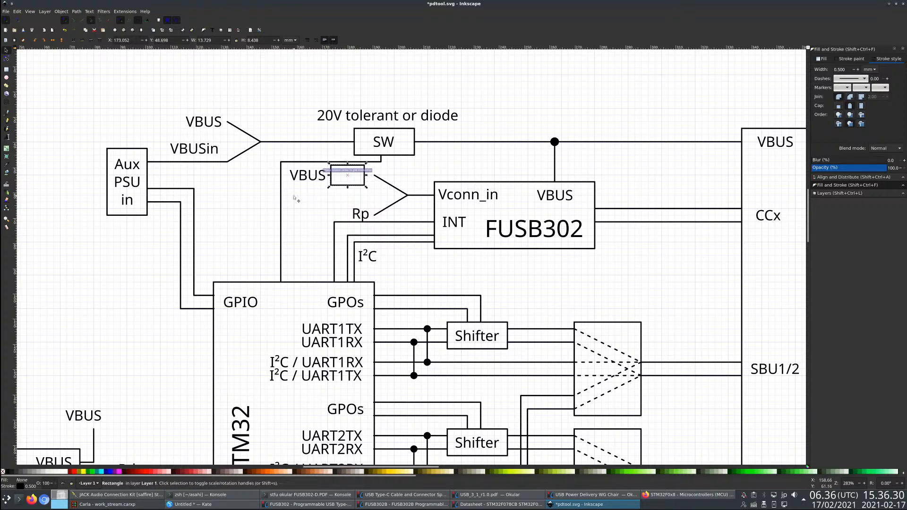
- Shift the vertical segment of the line between SW and the STM32 about 10.6 mm left
click(281, 202)
key(n)
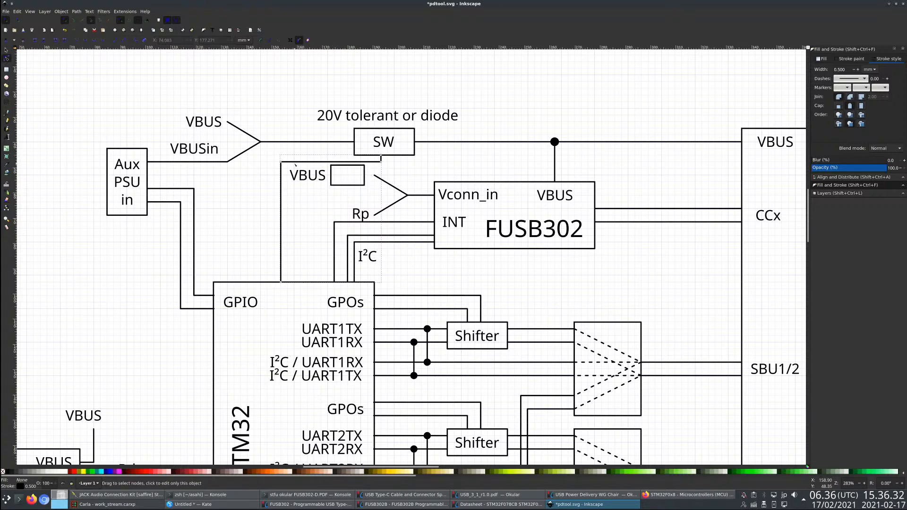
drag(280, 164, 254, 162)
key(ctrl+z)
drag(281, 283, 254, 282)
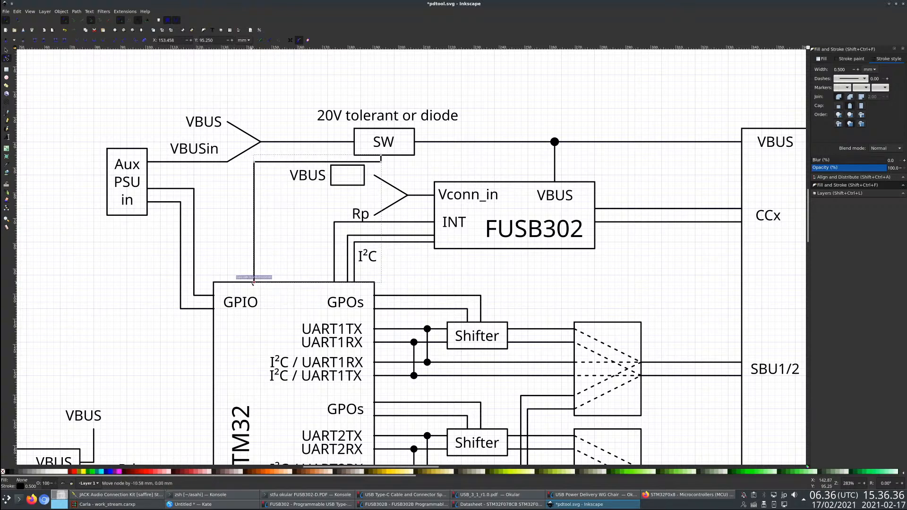
click(345, 196)
key(Escape)
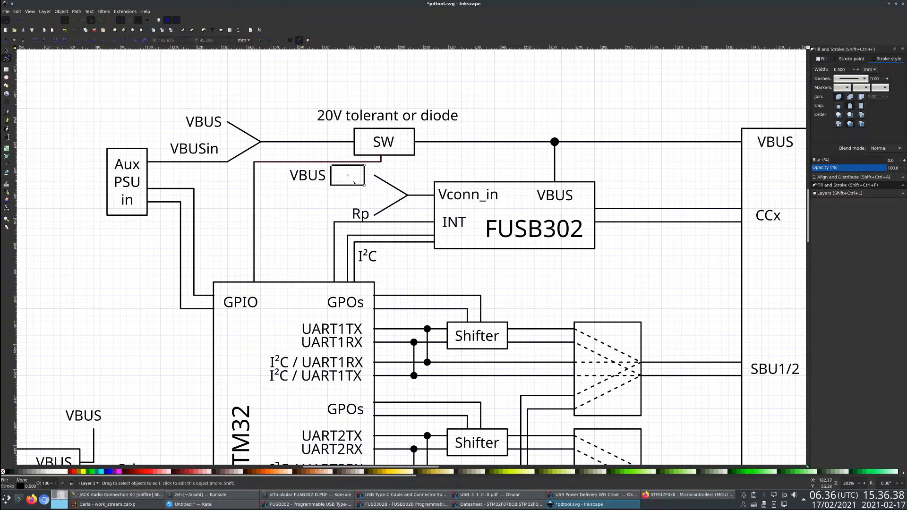
- Move the SW block about 30 mm left along the VBUS line
click(7, 50)
click(392, 155)
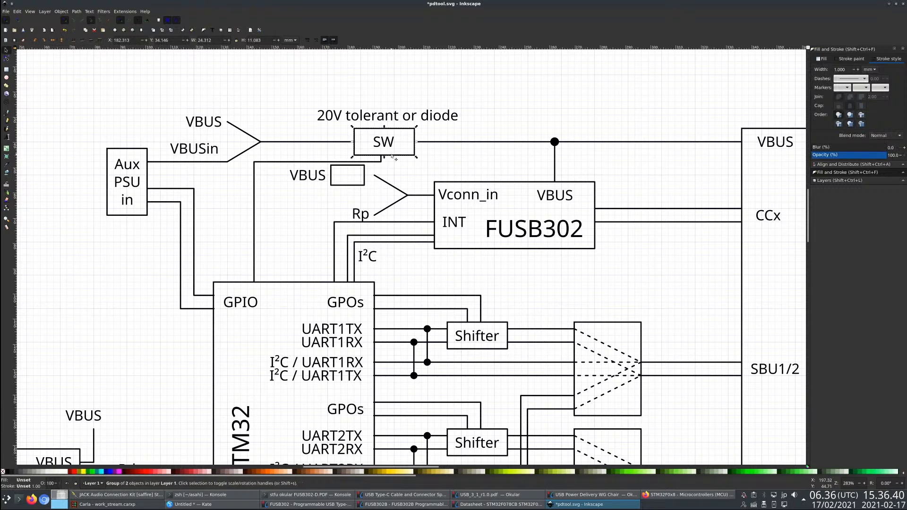
drag(391, 156, 312, 156)
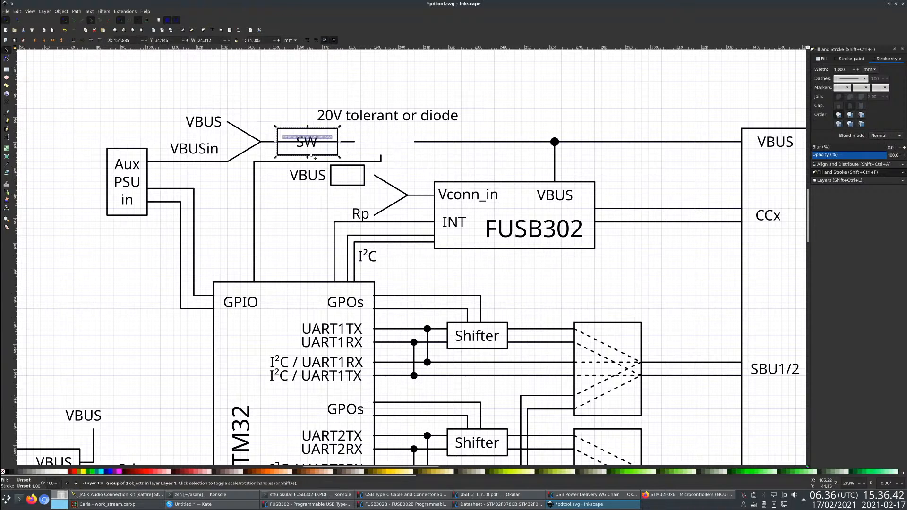
- Reconnect the STM32 control line and both VBUS line ends to the SW block's new position
key(Escape)
double_click(381, 162)
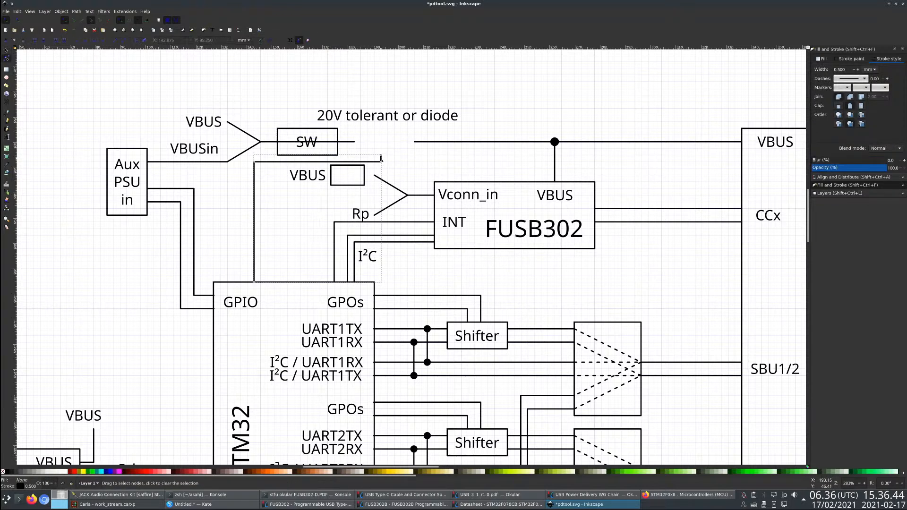
drag(381, 155, 281, 142)
click(338, 142)
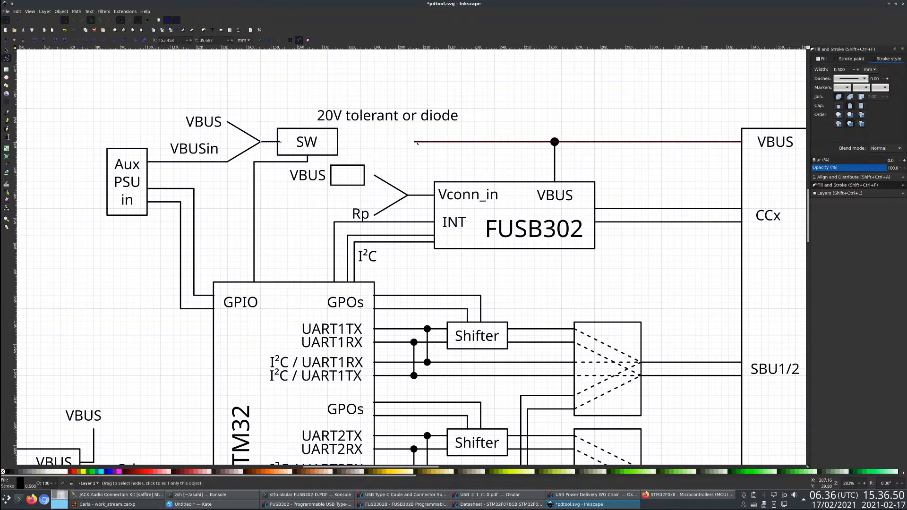
click(417, 142)
drag(414, 142, 341, 142)
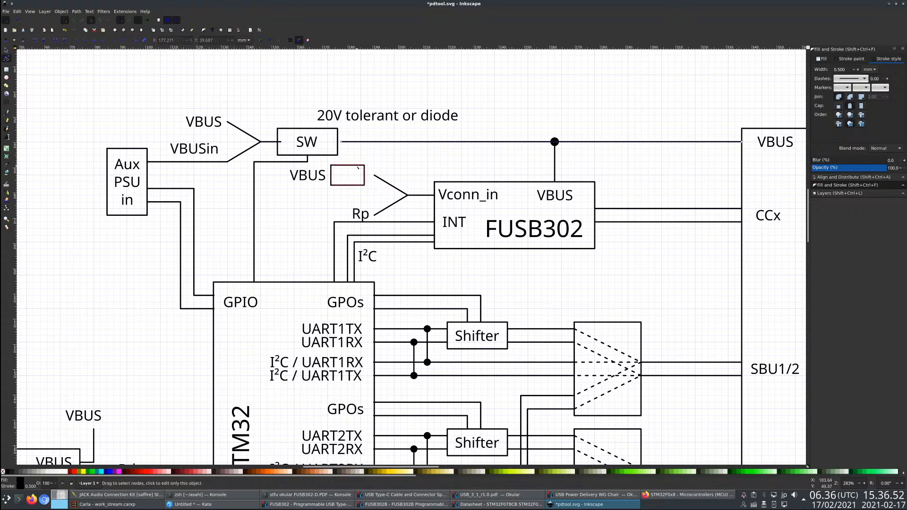
- Move the VBUS label about 8 mm left and 5 mm down, and nudge the SW block about 1.3 mm right
click(339, 165)
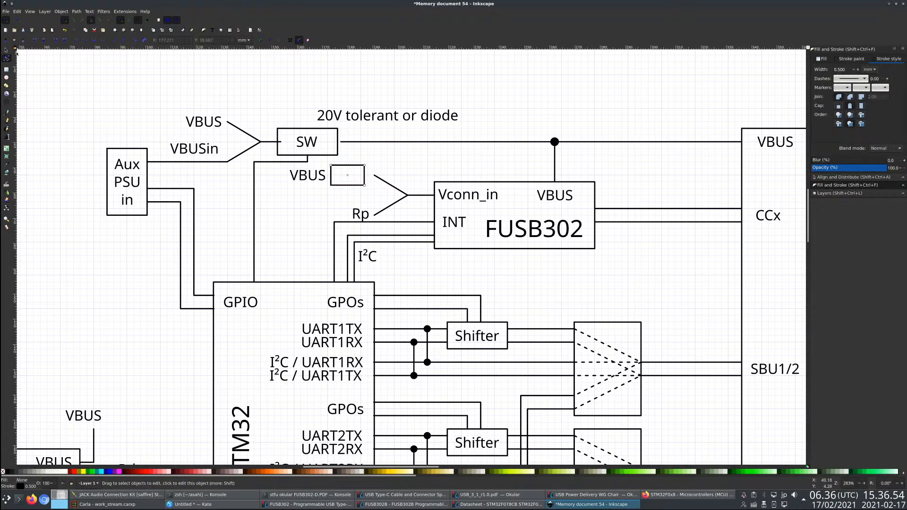
key(s)
drag(315, 177, 296, 189)
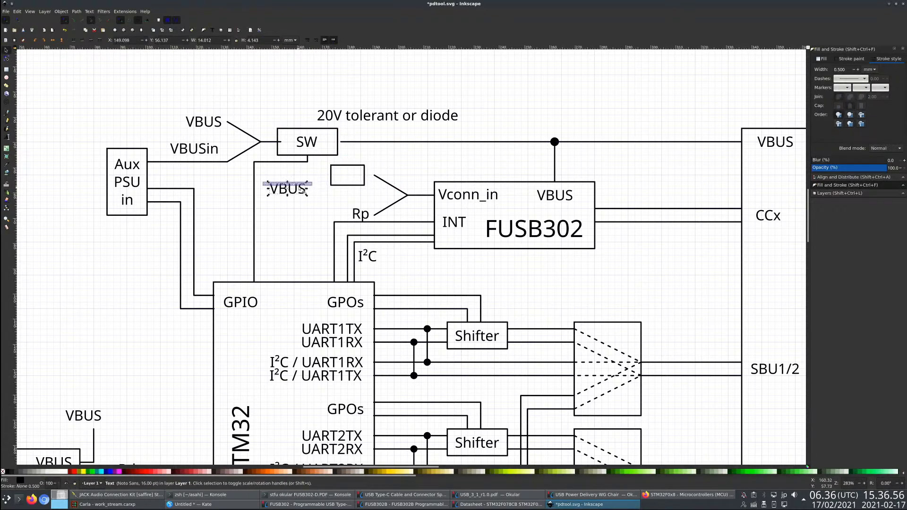
click(298, 149)
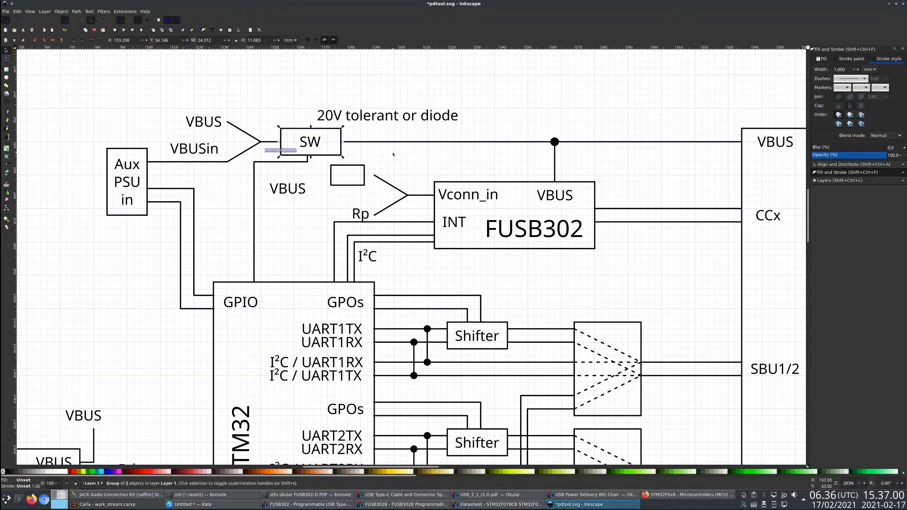
- Duplicate the SW block and change the copy's text to LDO
key(ctrl+z)
key(ctrl+c)
key(ctrl+v)
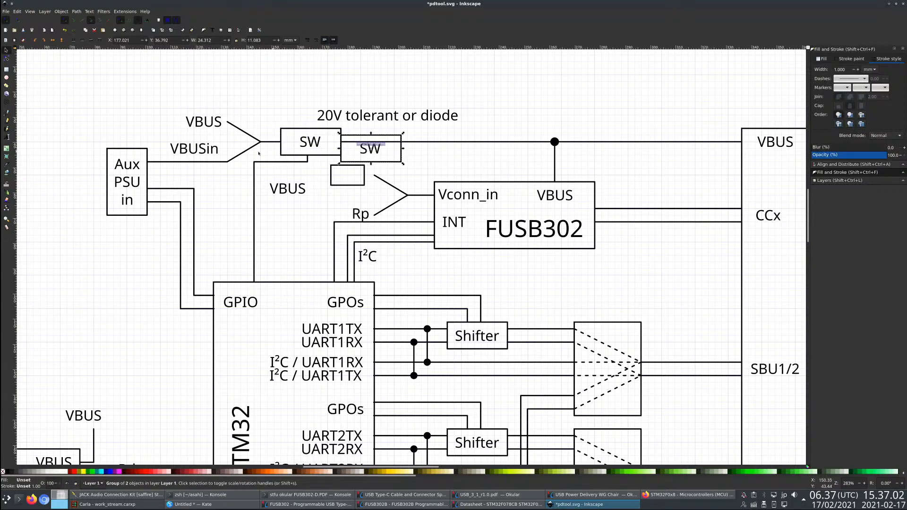
key(t)
double_click(371, 149)
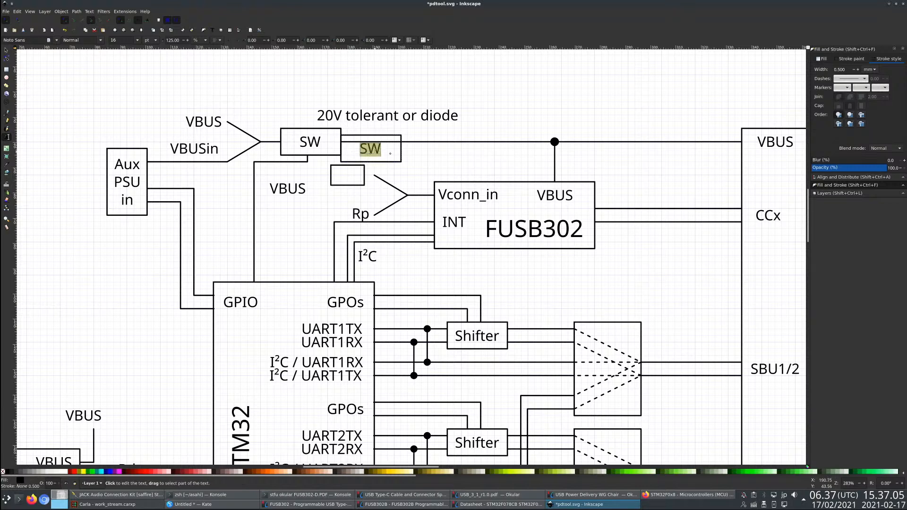
text(LDO)
key(F1)
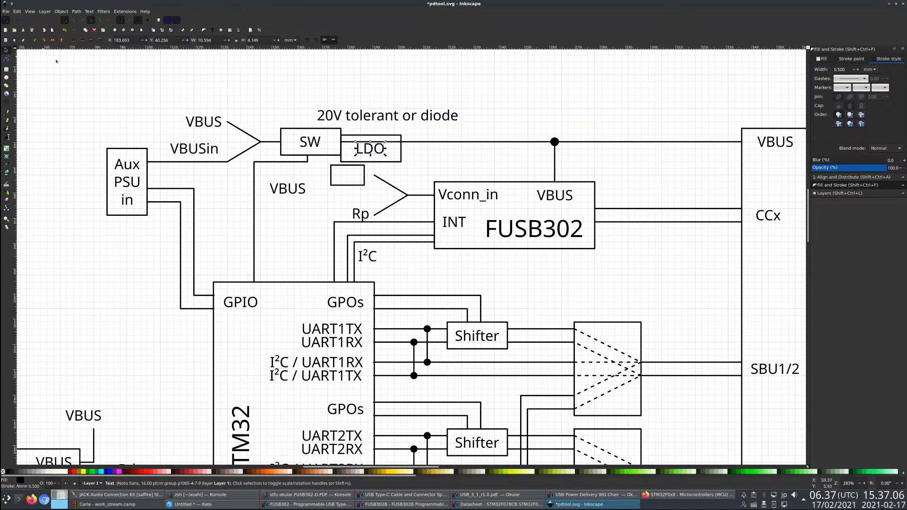
- Move the LDO block over the small empty rectangle and delete the LDO block's own outer box
drag(377, 163, 358, 188)
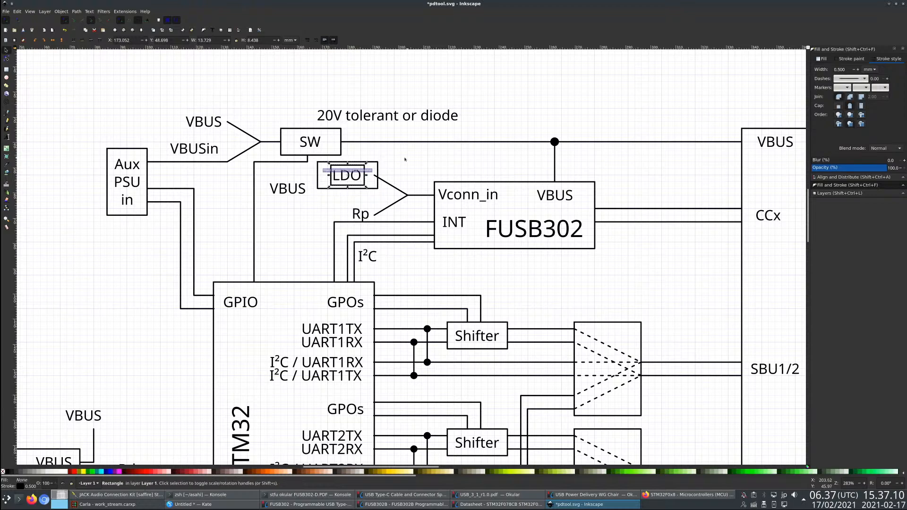
double_click(379, 170)
click(378, 170)
key(Delete)
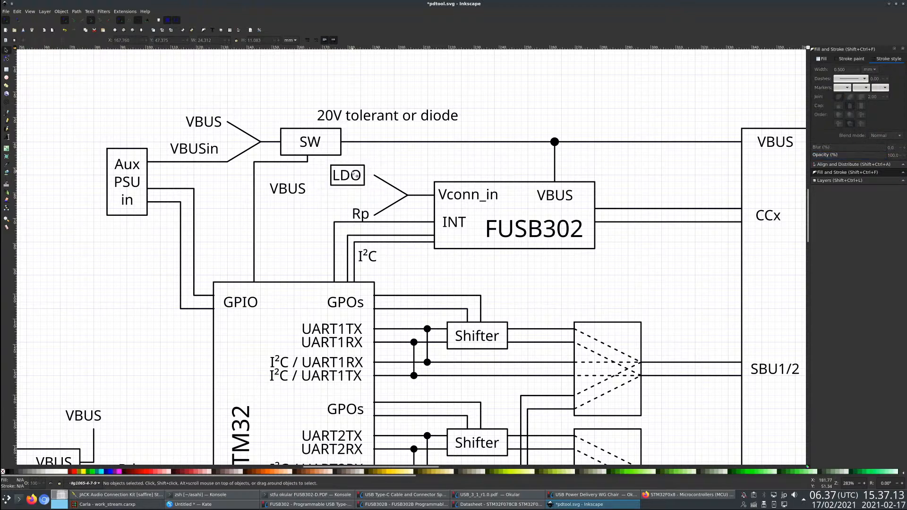
- Snap the small LDO rectangle to the grid around the LDO text and centre the text inside it
click(357, 175)
scroll(382, 168, up, 1)
click(6, 137)
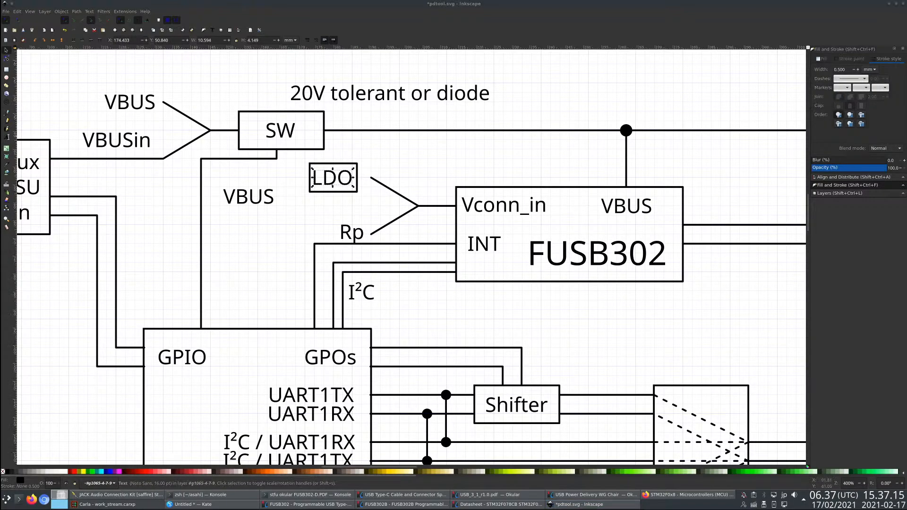
drag(345, 195, 332, 188)
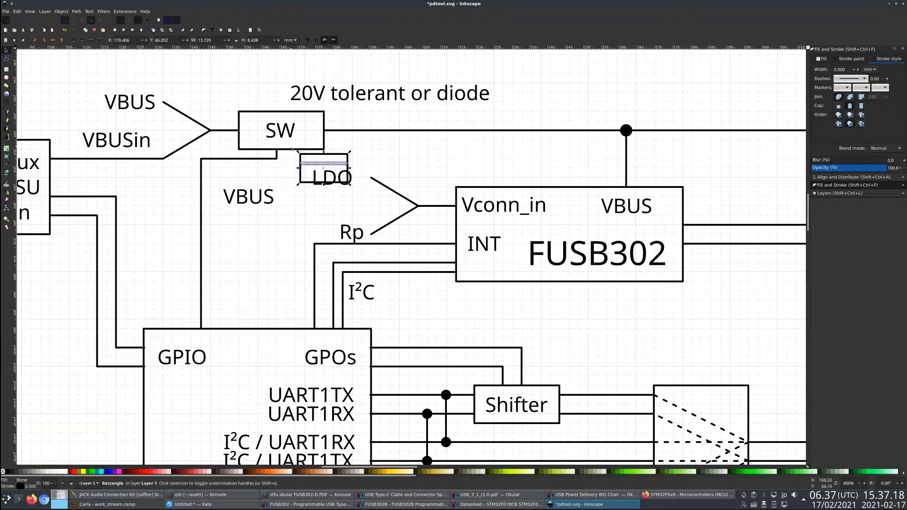
drag(302, 155, 308, 159)
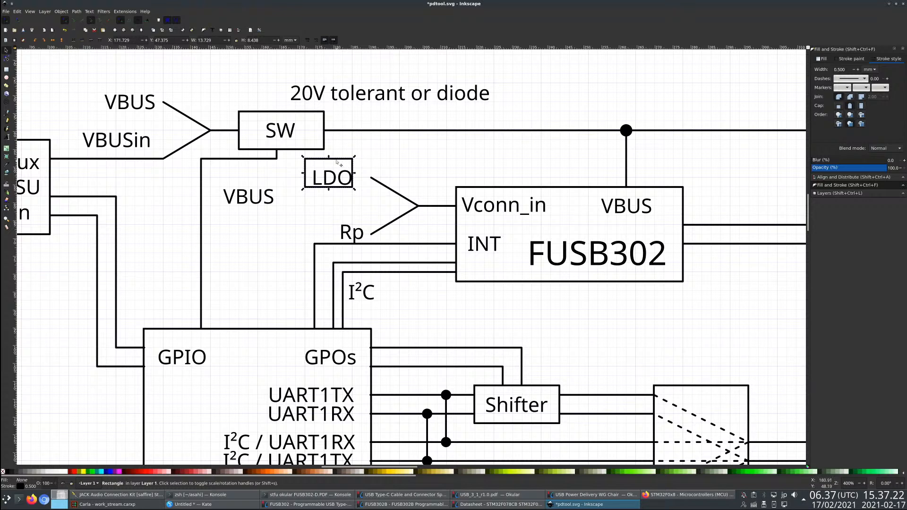
drag(336, 162, 342, 167)
shift+click(347, 182)
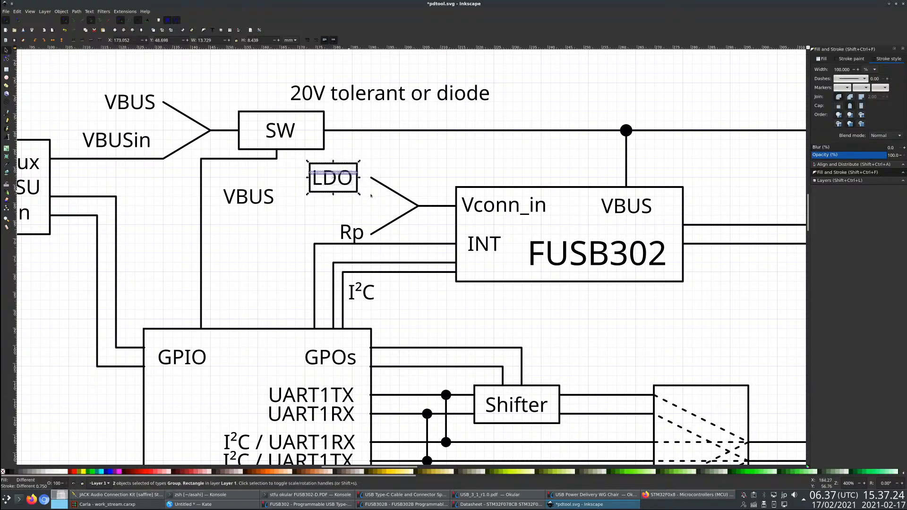
click(897, 165)
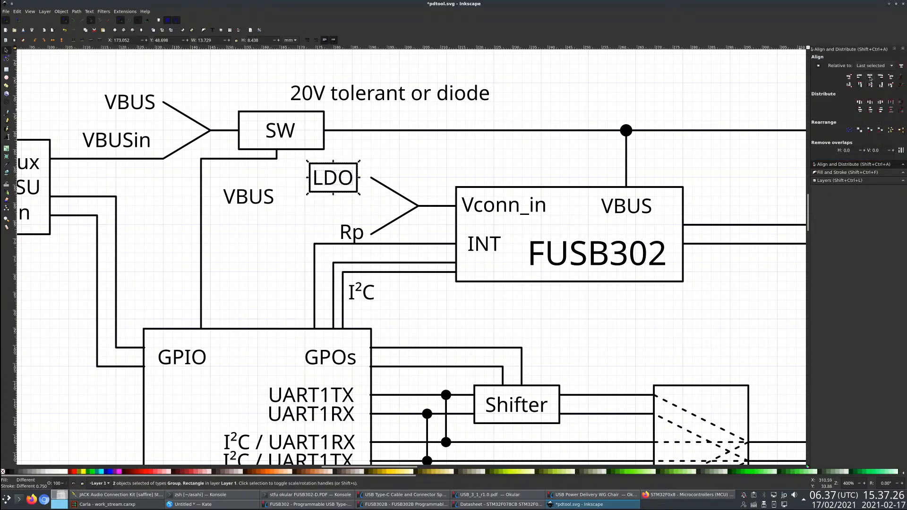
click(343, 139)
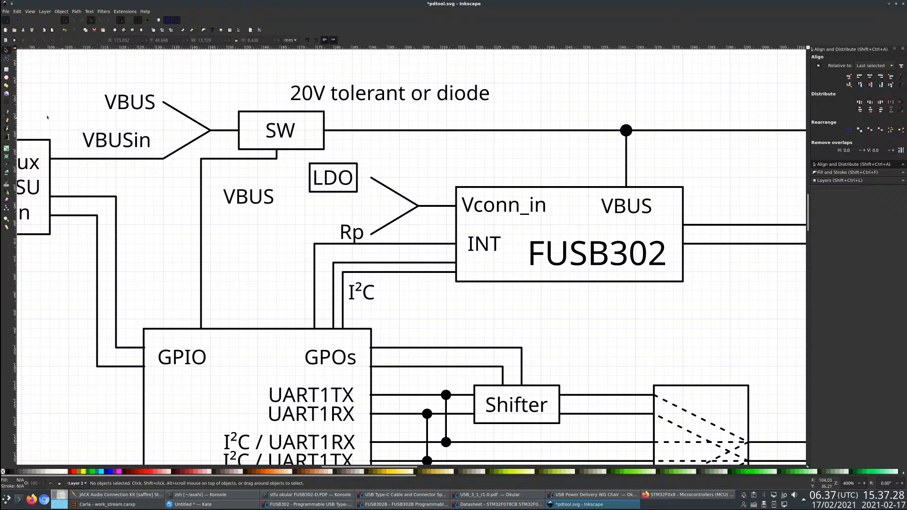
- Draw a straight line about 5.8 mm long from the upper Vconn_in branch end to the LDO box
key(b)
click(372, 179)
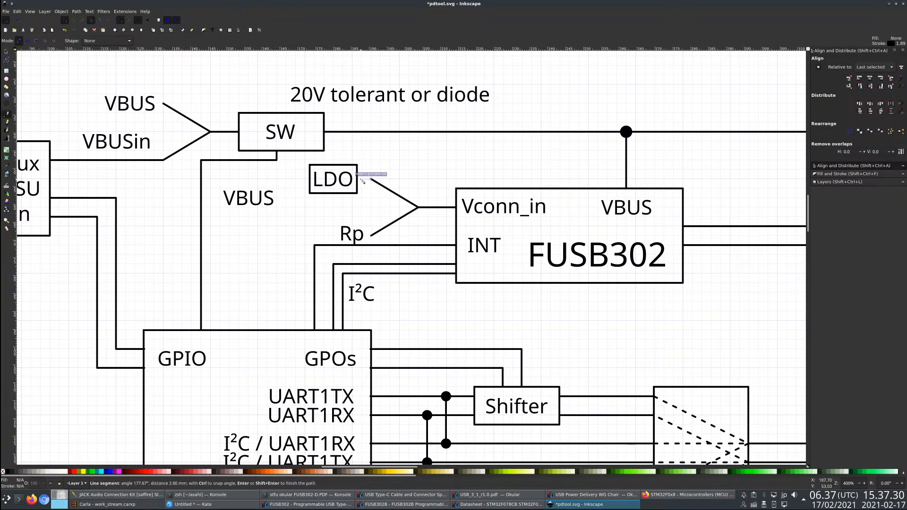
double_click(358, 178)
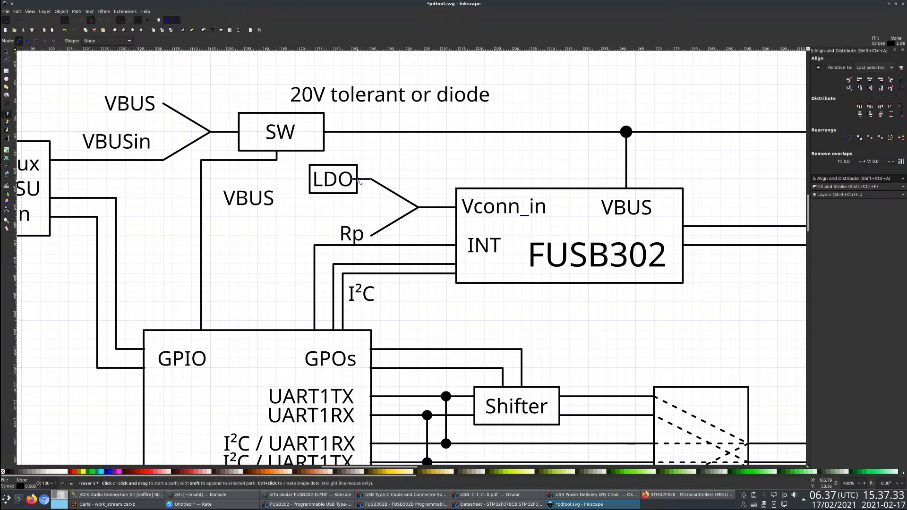
- Move the LDO rectangle about 1.3 mm left and 1.3 mm down, and centre the LDO text inside it
scroll(360, 182, up, 2)
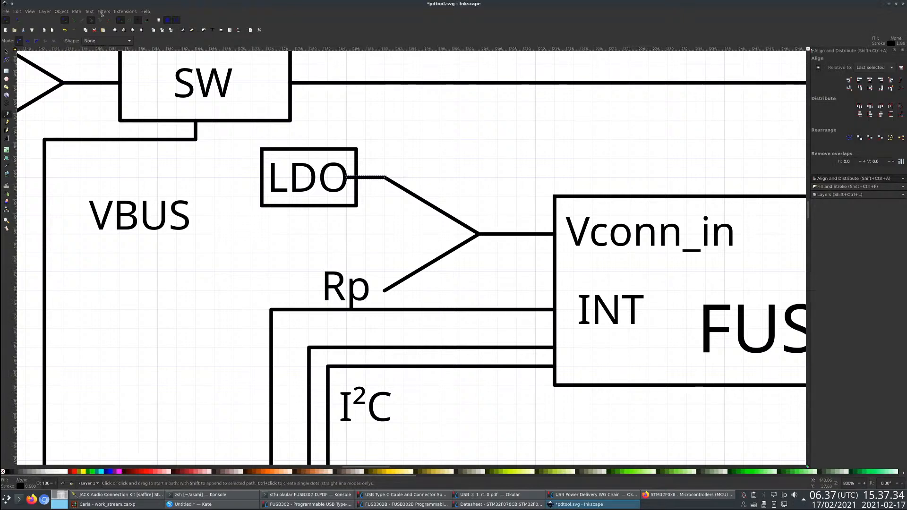
click(6, 52)
double_click(357, 203)
key(ctrl+z)
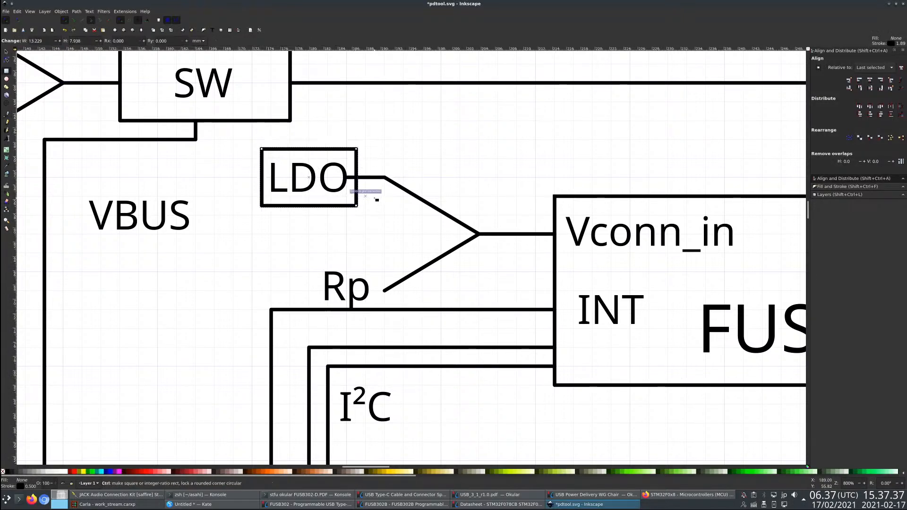
key(s)
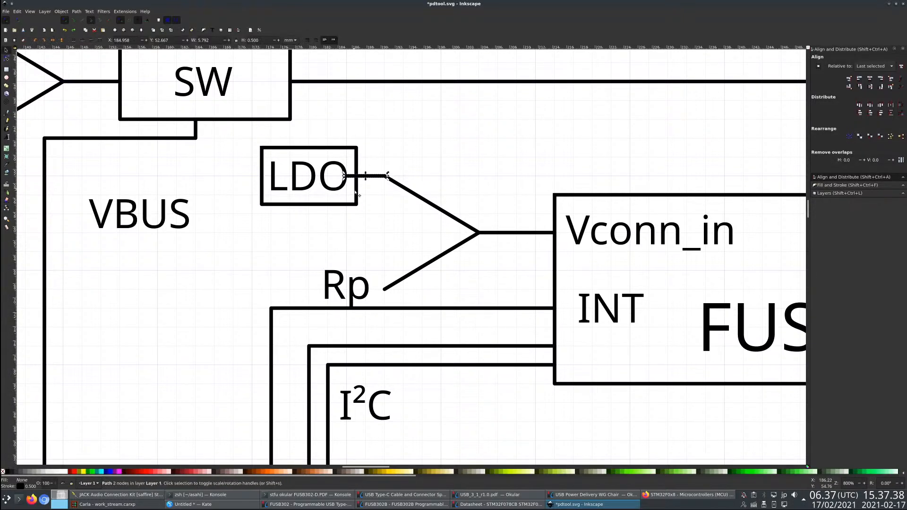
mouse_move(357, 206)
mouse_down()
mouse_move(348, 195)
mouse_move(348, 214)
mouse_up()
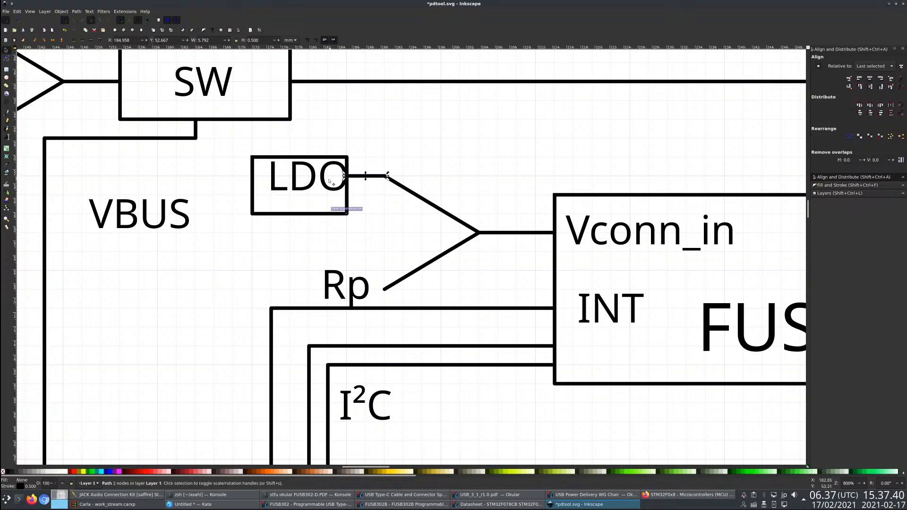
click(313, 186)
shift+click(305, 204)
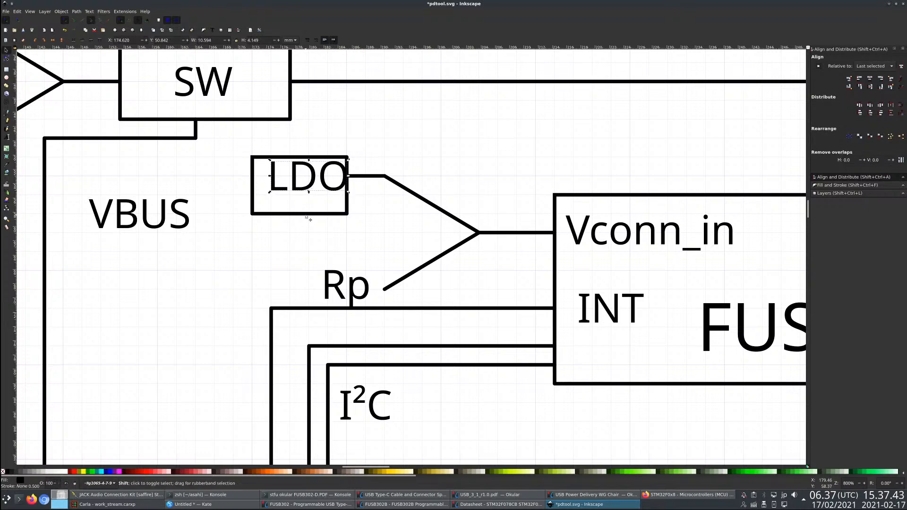
click(870, 76)
click(870, 85)
click(161, 160)
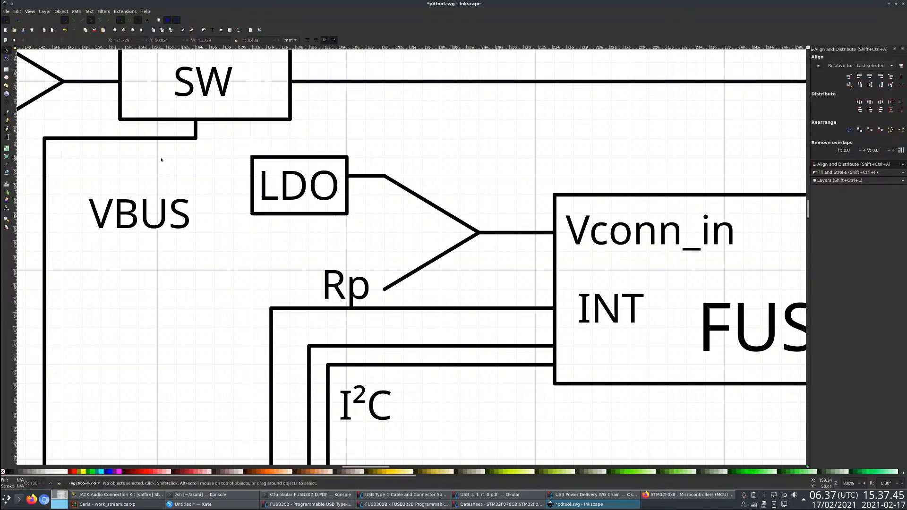
click(7, 58)
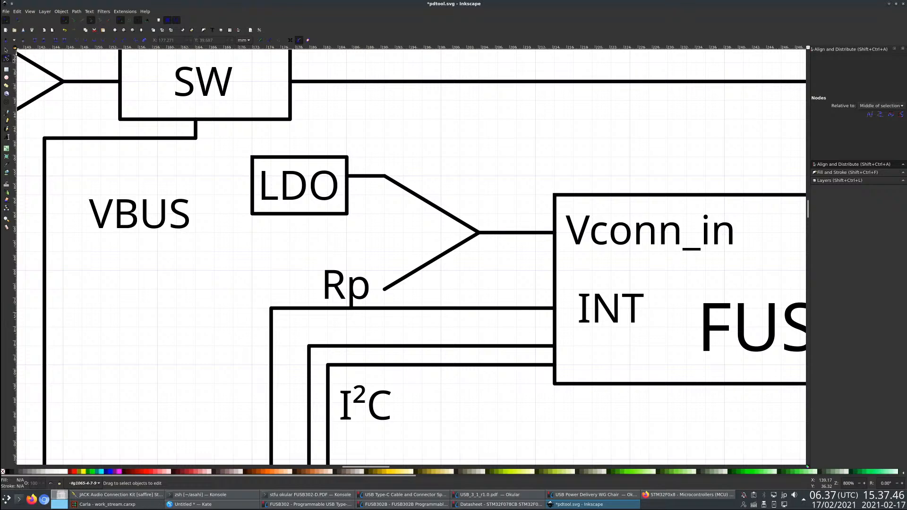
click(349, 175)
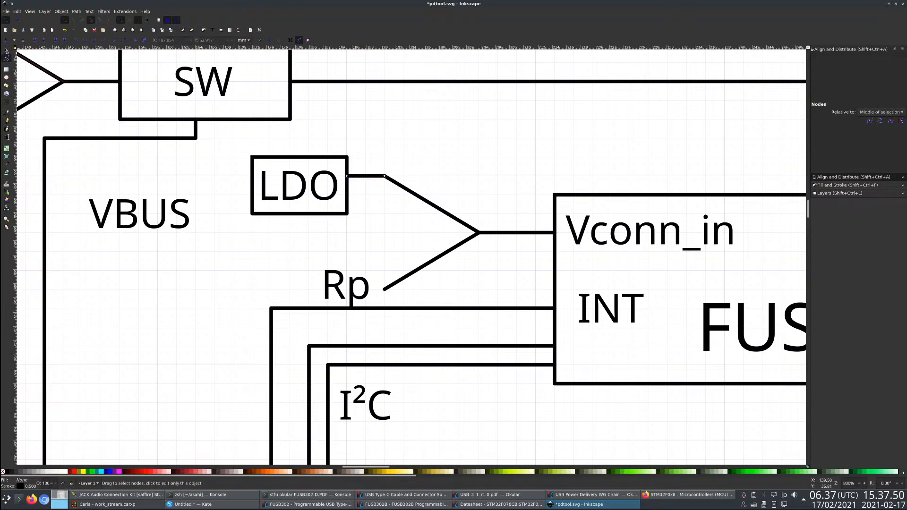
- Move the Rp label about 2.6 mm up, clear of the INT line
click(6, 50)
click(351, 290)
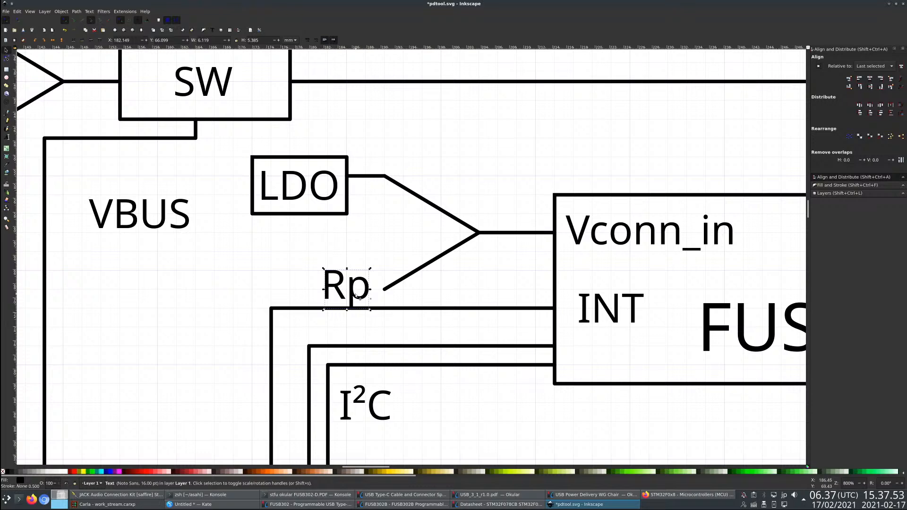
drag(346, 298, 347, 278)
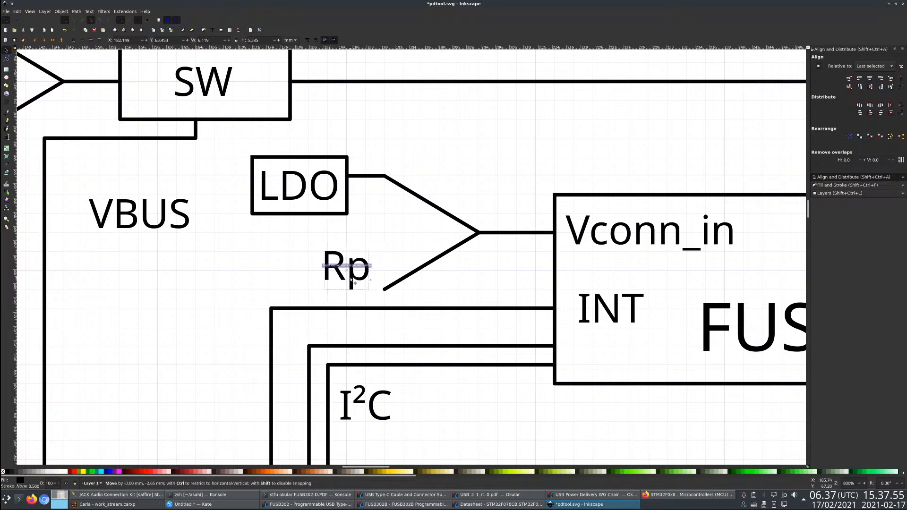
click(431, 283)
- Give the four diagonal branch lines at the SW input and the Vconn_in input a dashed stroke
scroll(432, 283, down, 4)
scroll(507, 246, up, 3)
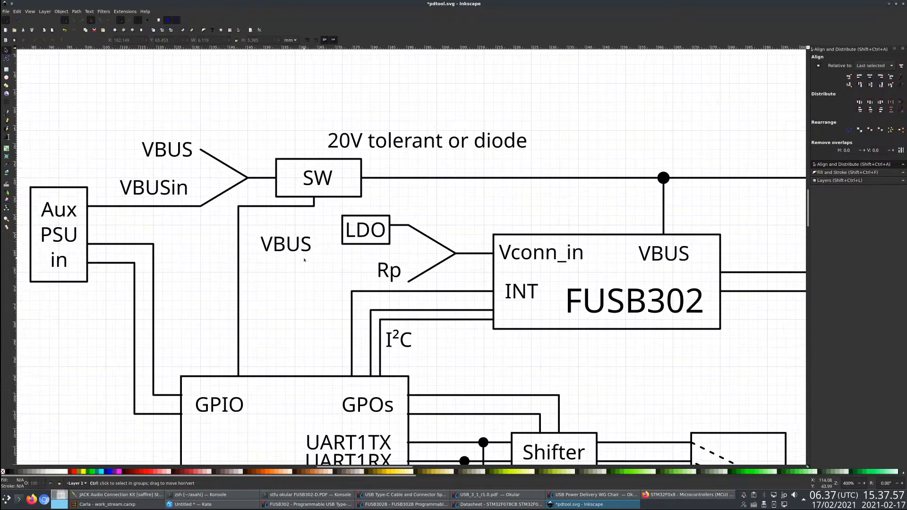
click(502, 242)
shift+click(494, 267)
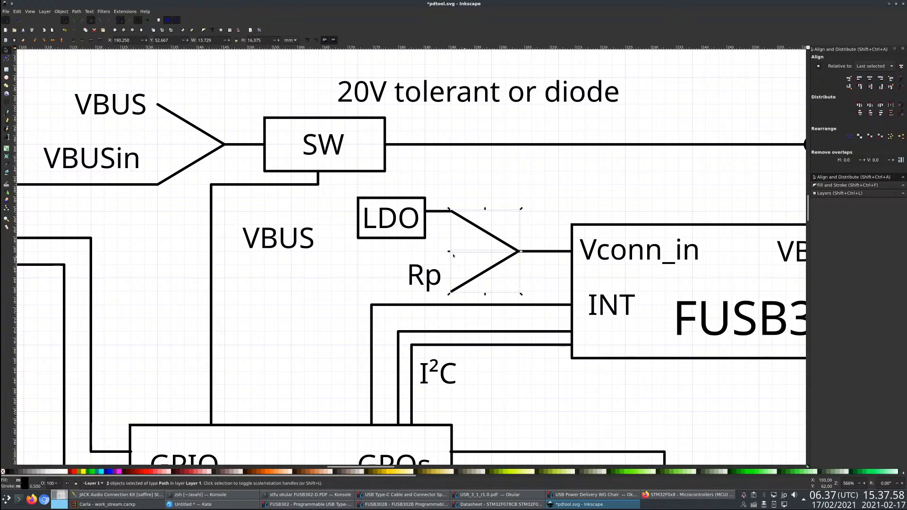
shift+click(201, 130)
shift+click(207, 155)
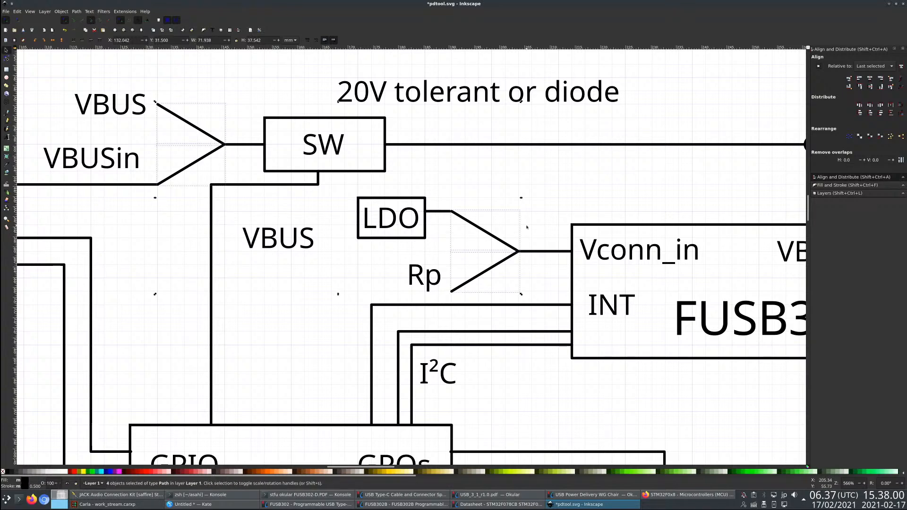
click(835, 185)
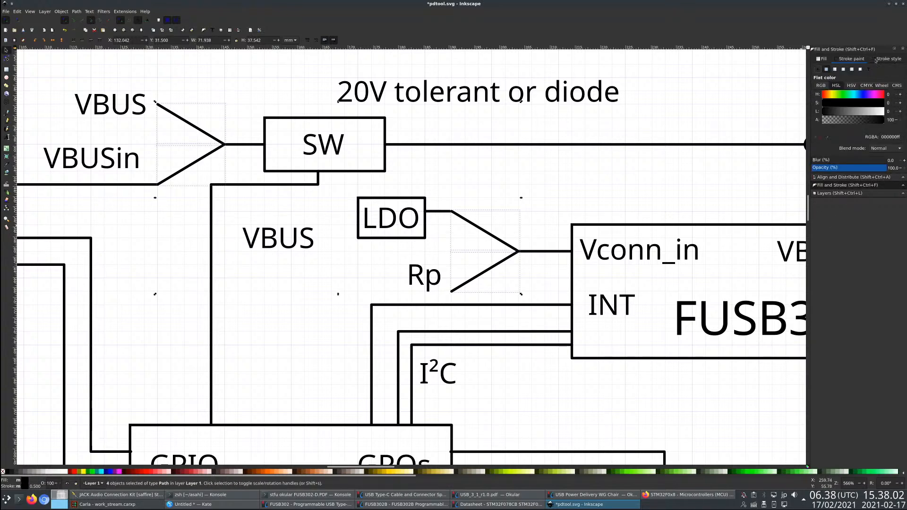
click(851, 79)
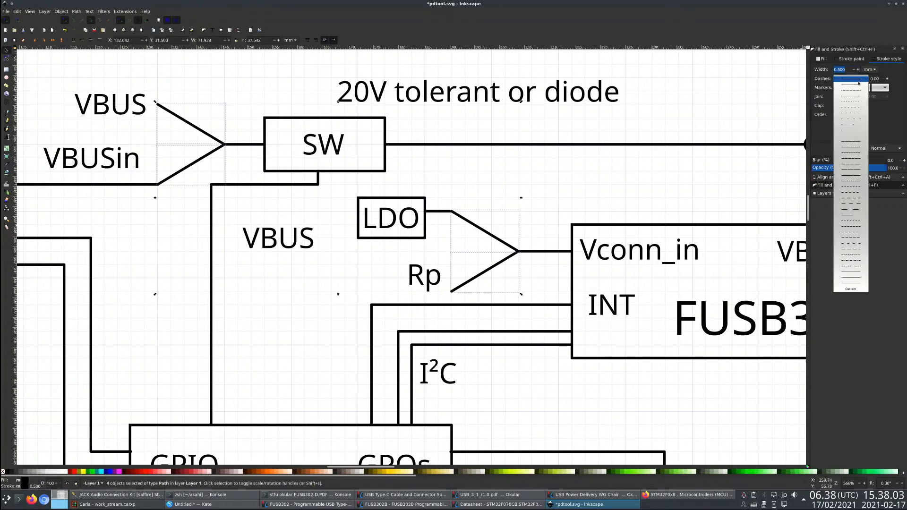
click(856, 229)
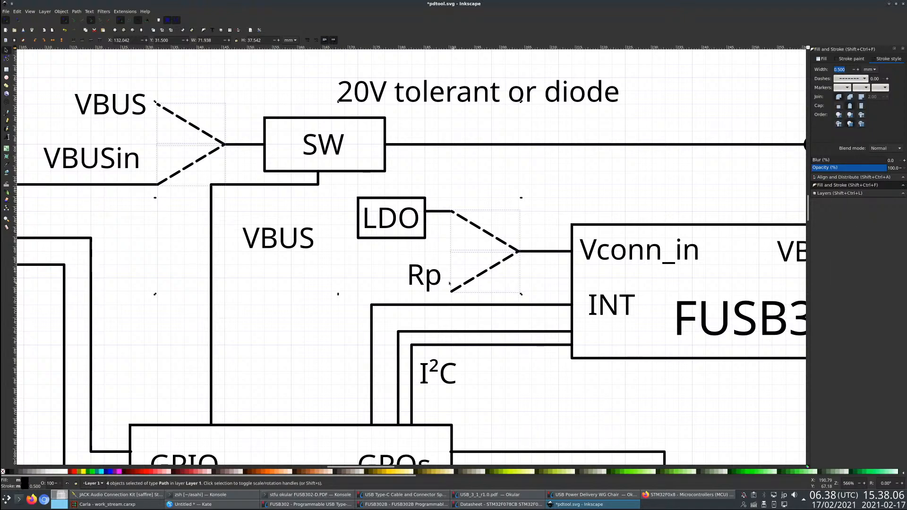
- Try several alternative dash patterns on the four selected diagonal branch lines
scroll(391, 230, down, 4)
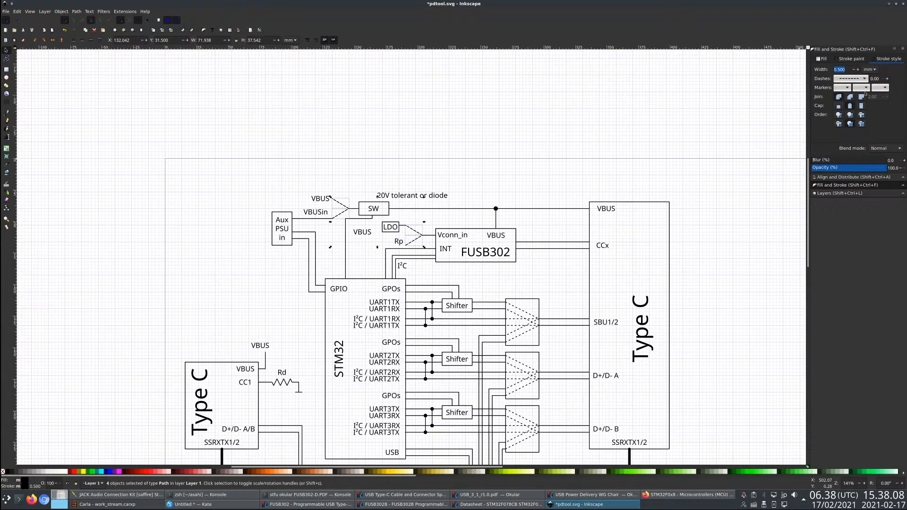
click(858, 79)
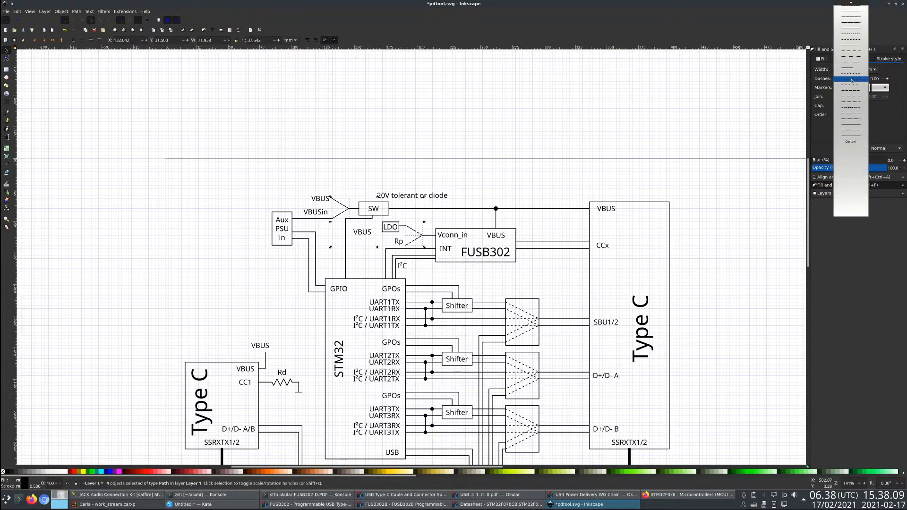
click(854, 41)
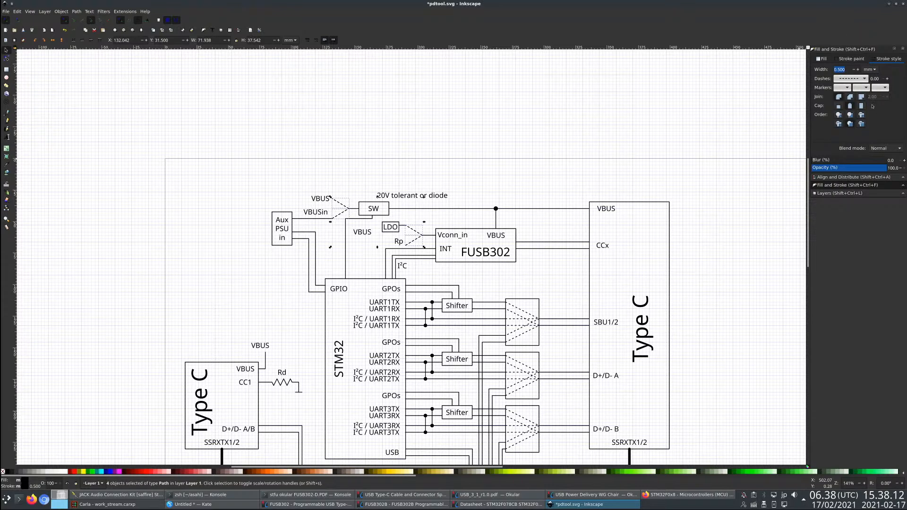
click(858, 79)
click(857, 80)
click(858, 79)
click(859, 87)
click(858, 79)
click(859, 72)
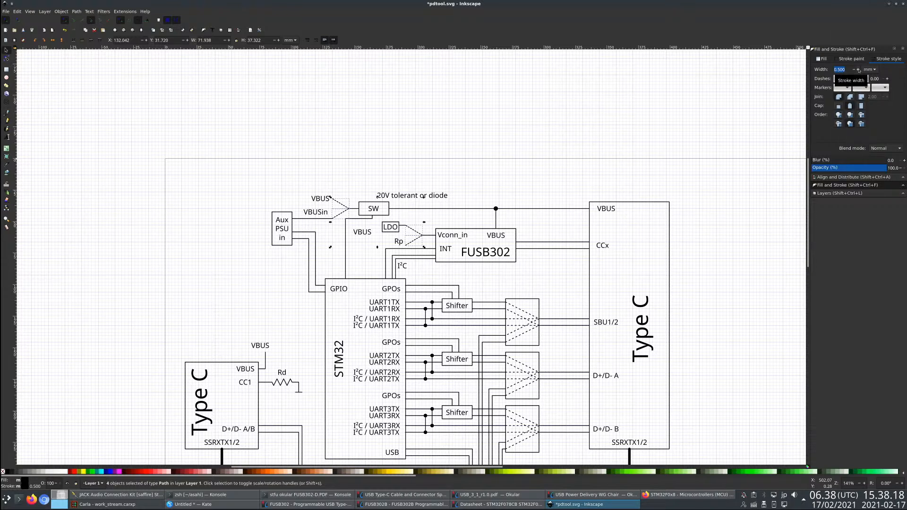
- Apply a coarser, evenly spaced dash pattern to the four diagonal branch lines and deselect them
click(857, 79)
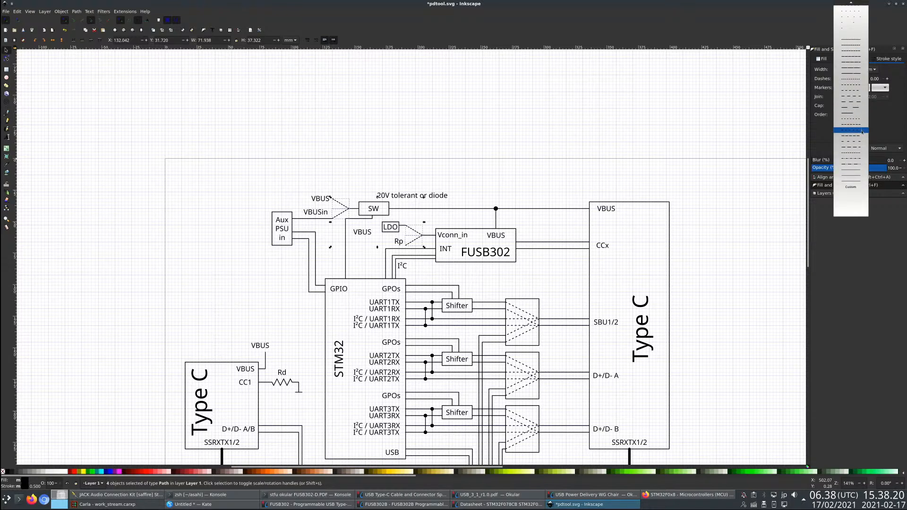
mouse_move(853, 2)
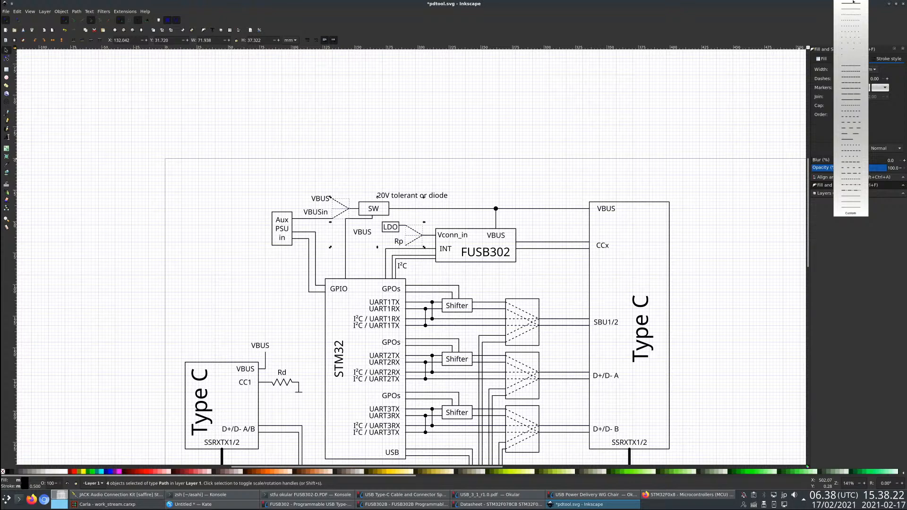
click(866, 112)
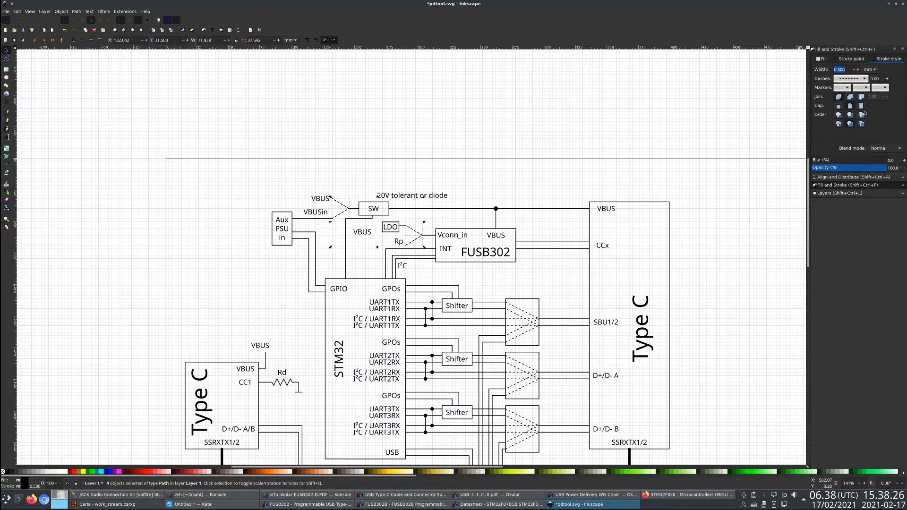
scroll(386, 233, up, 3)
key(Escape)
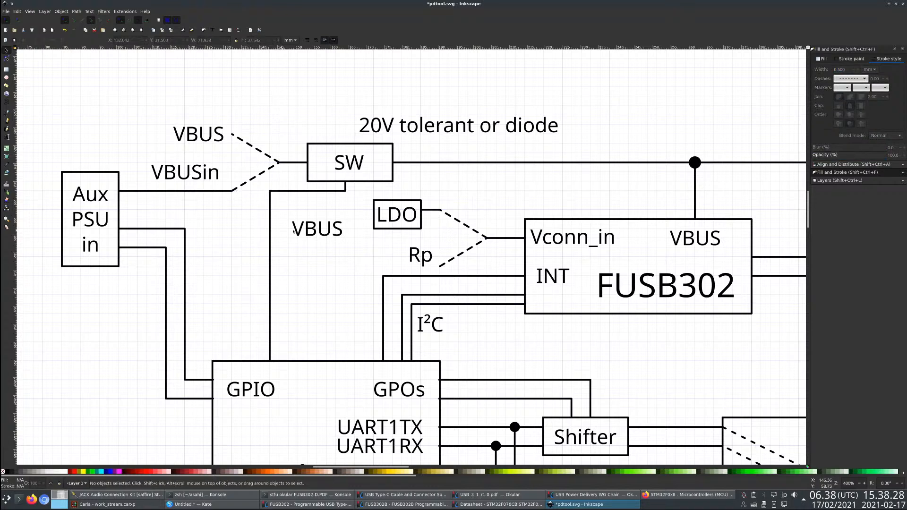
- Move the VBUS label up beside the LDO box and link them with a copy of the short LDO output line, shifted about 18.5 mm left
click(400, 229)
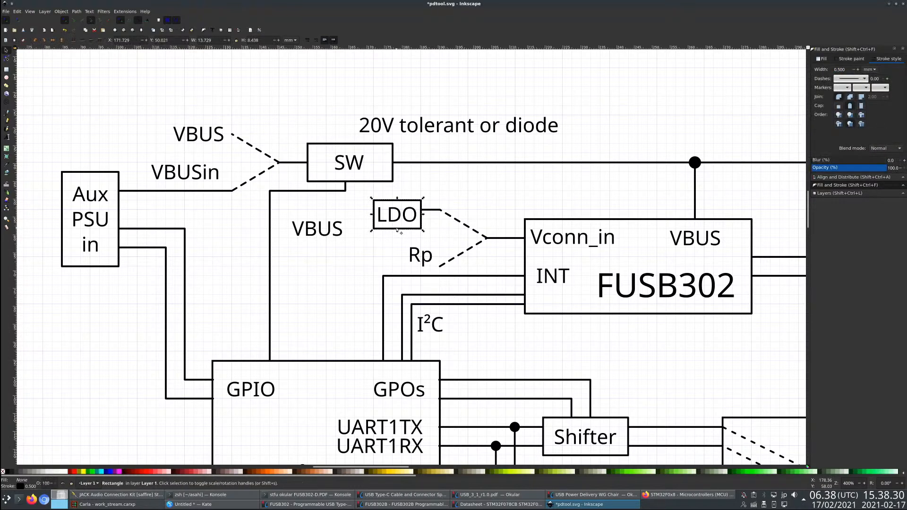
drag(327, 236, 337, 217)
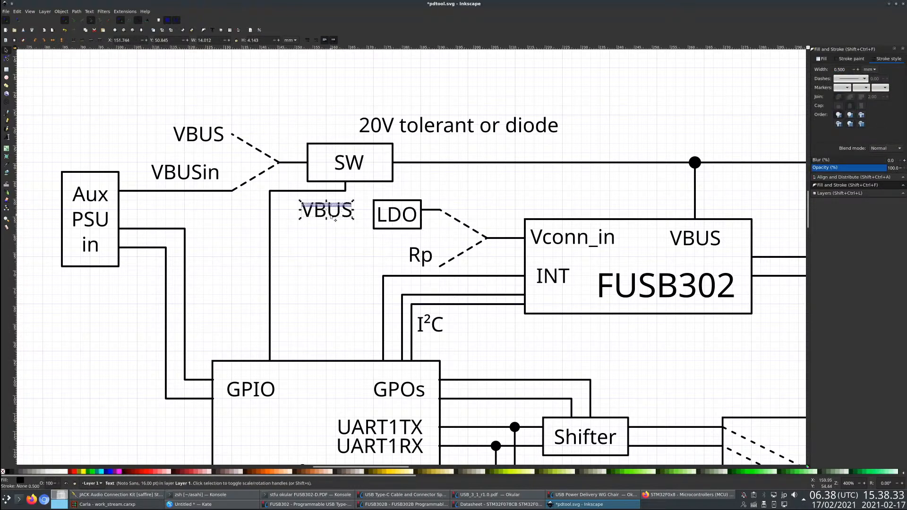
click(429, 209)
key(ctrl+d)
drag(429, 210, 363, 210)
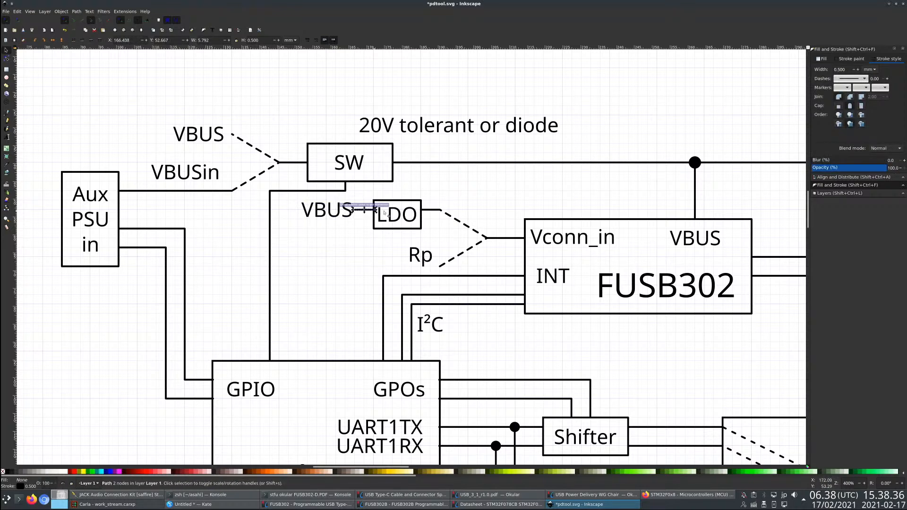
click(375, 215)
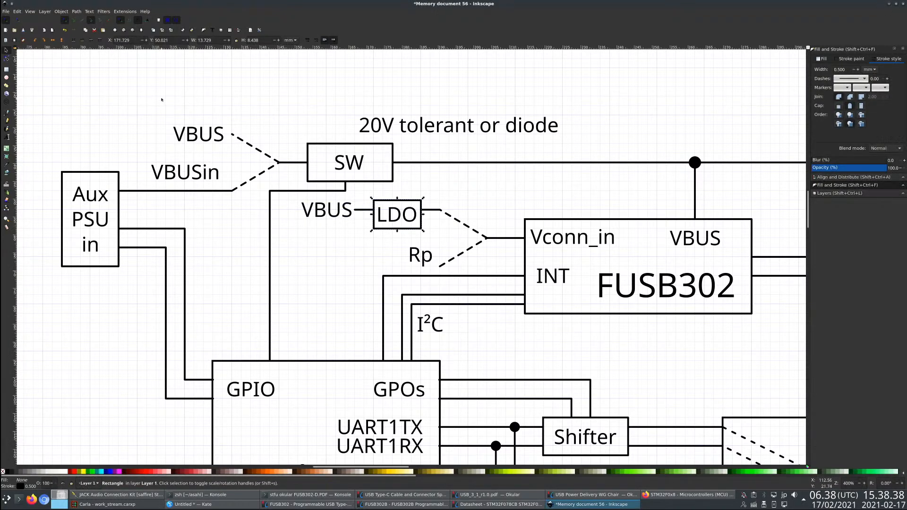
- Extend the LDO box upward to a height of about 11 mm and centre the LDO label vertically inside it
click(7, 59)
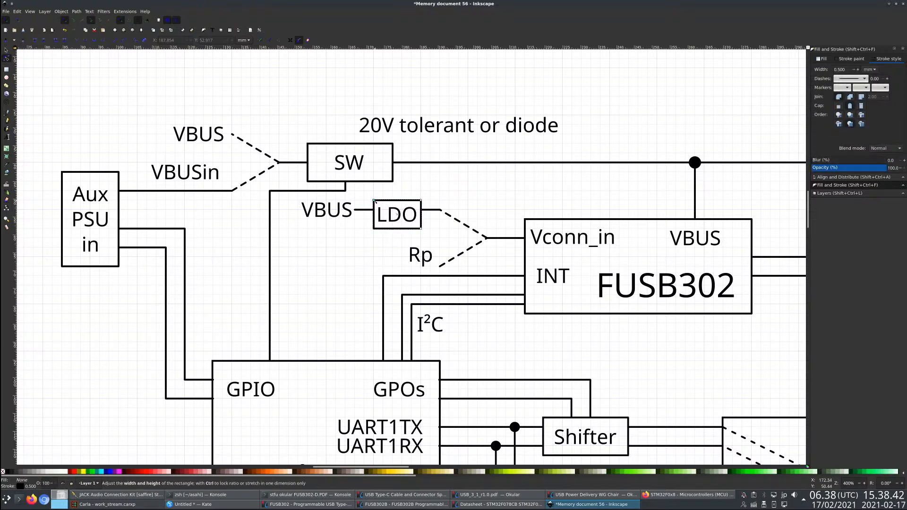
drag(374, 200, 374, 192)
click(7, 51)
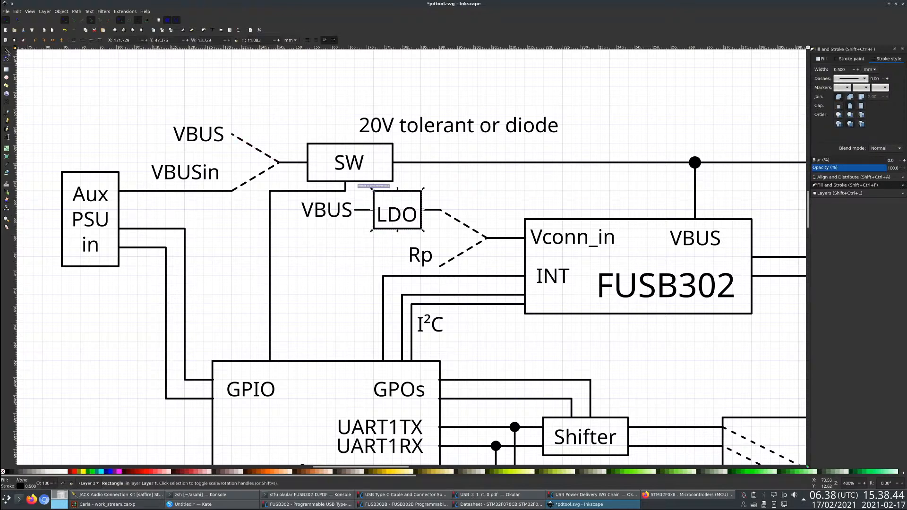
shift+click(401, 222)
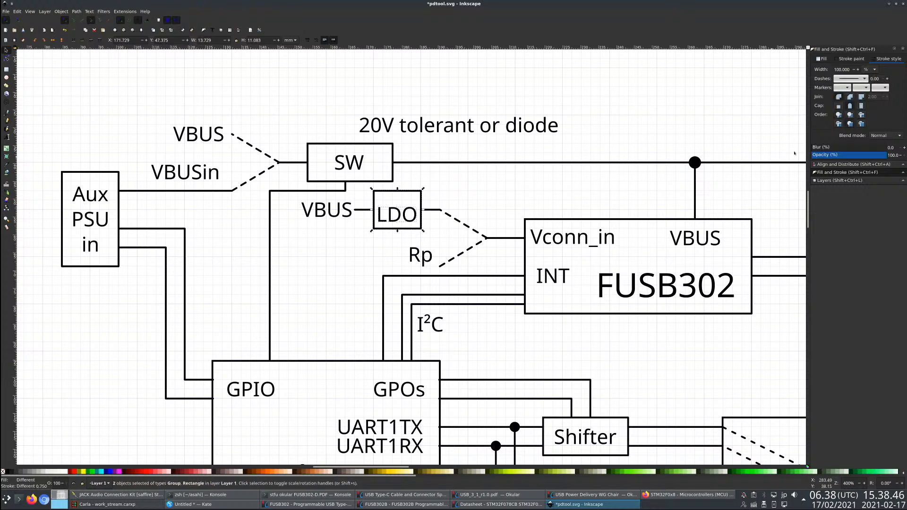
click(839, 165)
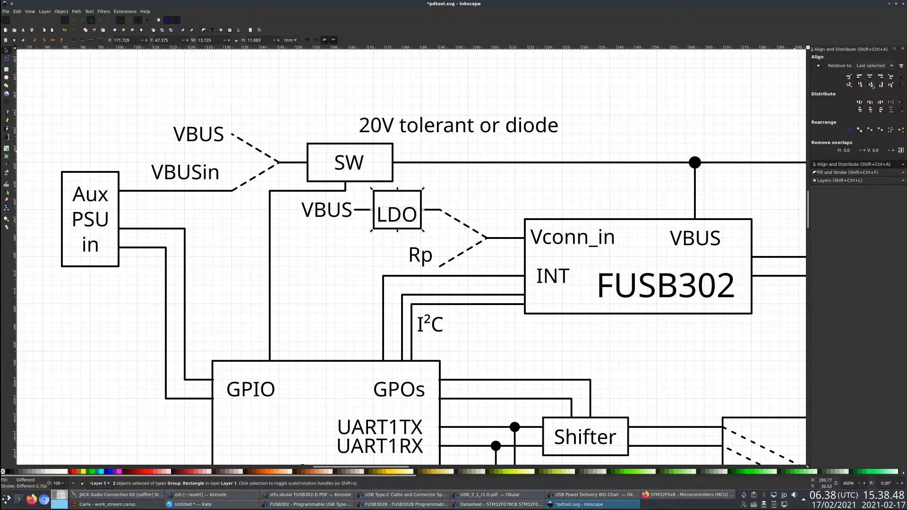
click(871, 85)
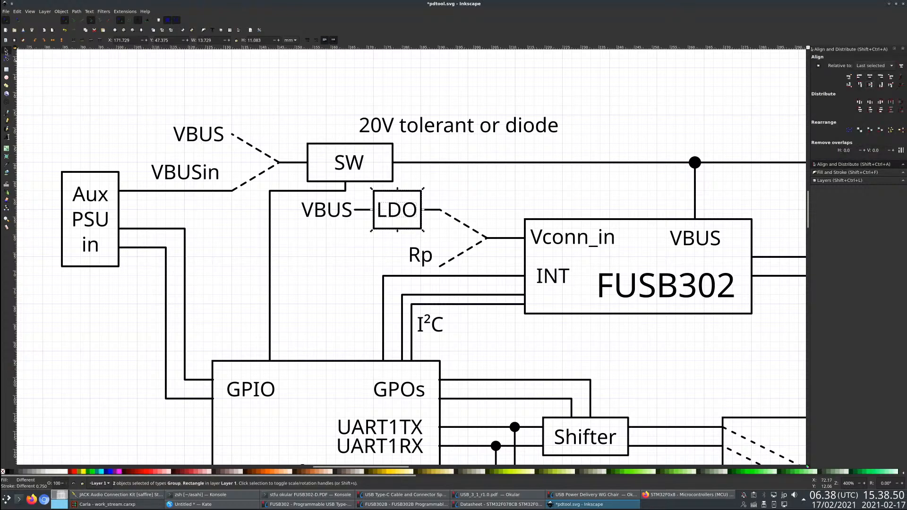
- Replace the LDO label text inside the small box feeding Vconn_in with 5V
click(396, 211)
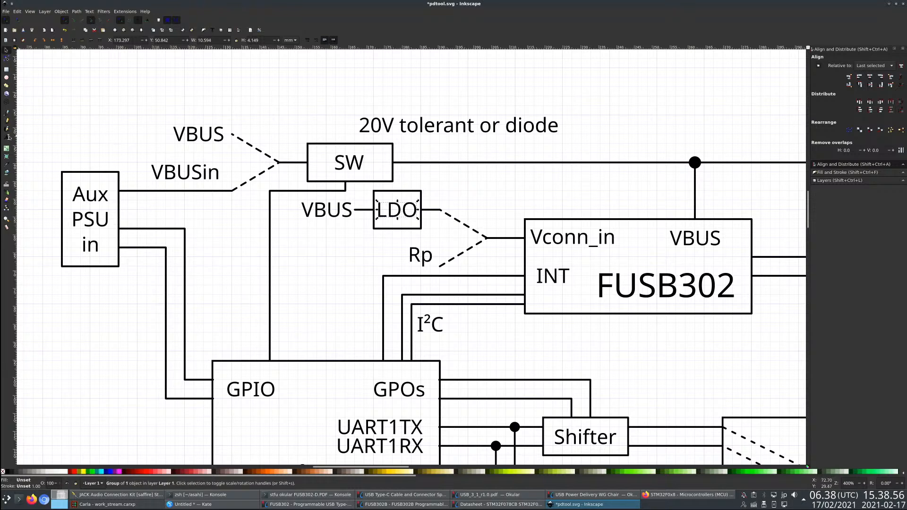
click(8, 137)
double_click(402, 212)
text(5)
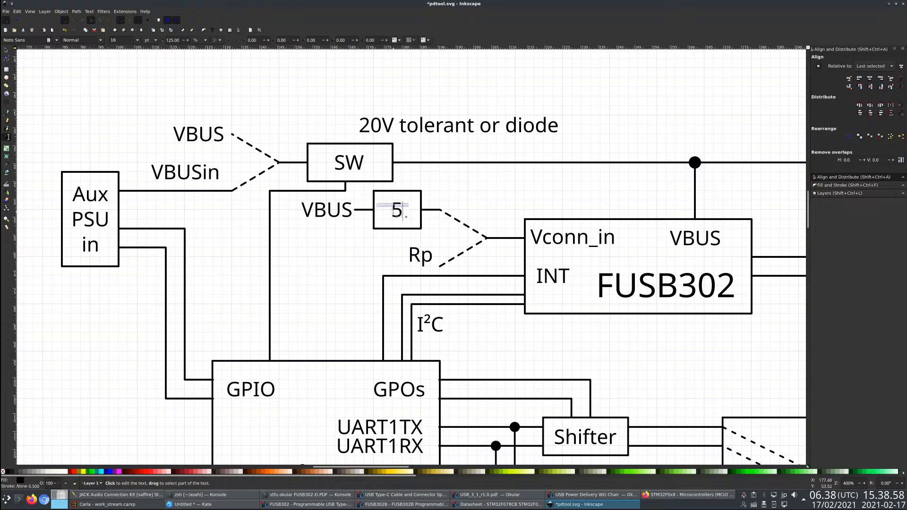
text(V)
key(BackSpace)
key(BackSpace)
text(KLD)
key(BackSpace)
key(BackSpace)
key(BackSpace)
text(5V)
click(7, 49)
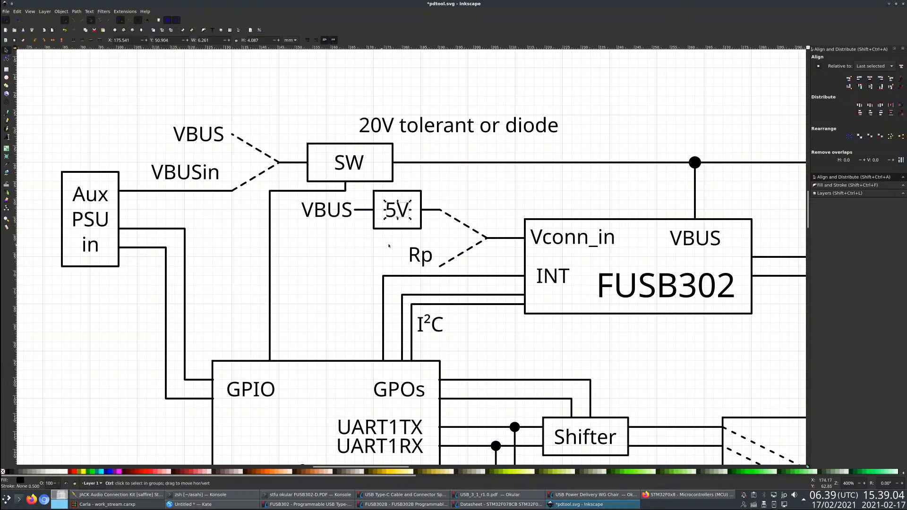
- Deselect the 5V label and save the changes to pdtool.svg
click(375, 263)
scroll(375, 263, down, 2)
drag(398, 261, 399, 260)
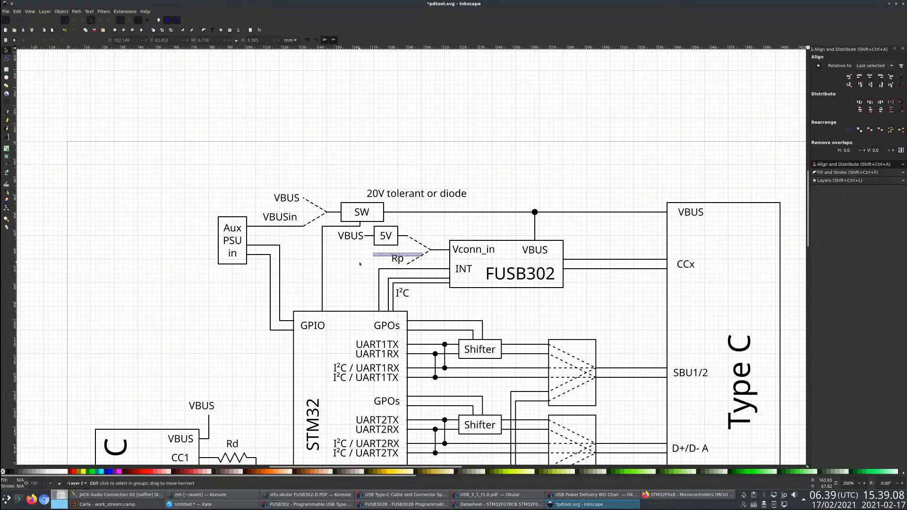
key(ctrl+s)
scroll(357, 263, down, 2)
scroll(367, 278, down, 2)
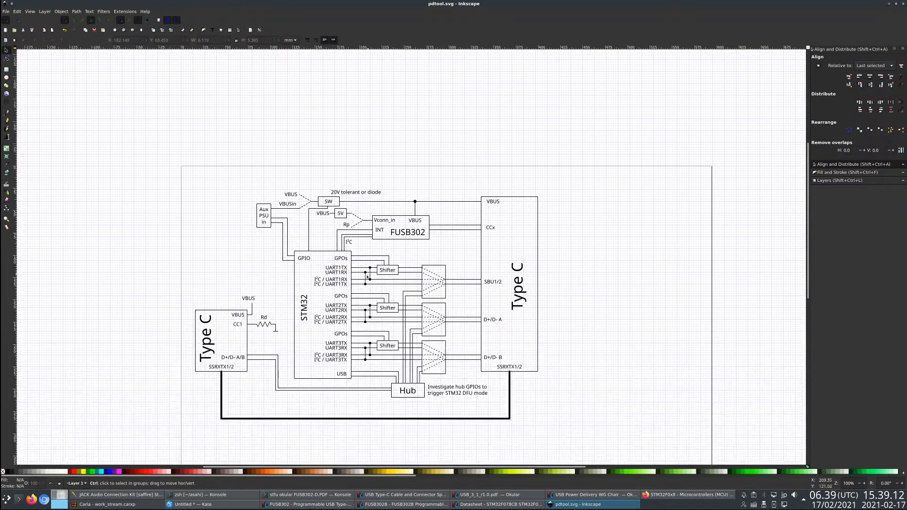
scroll(367, 277, up, 2)
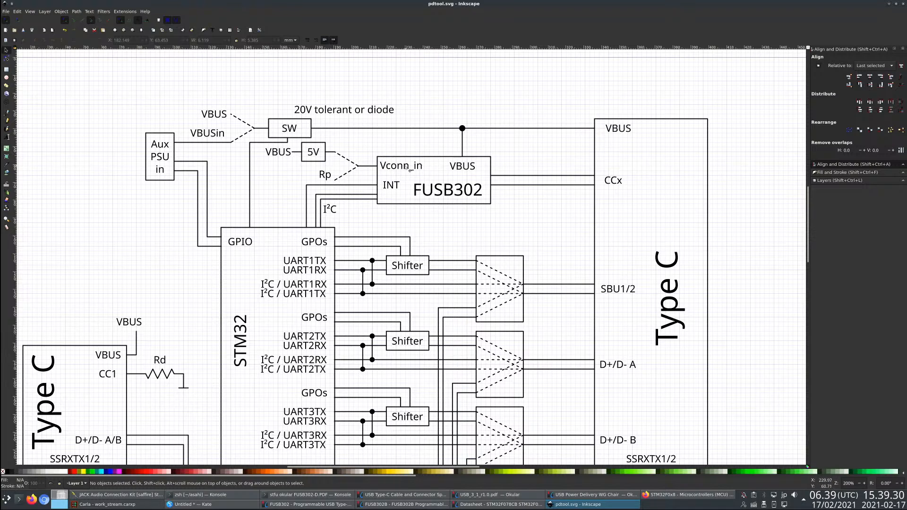
- Shift the VBUS label near the small Type C block right so it sits centred over the VBUS line
click(305, 158)
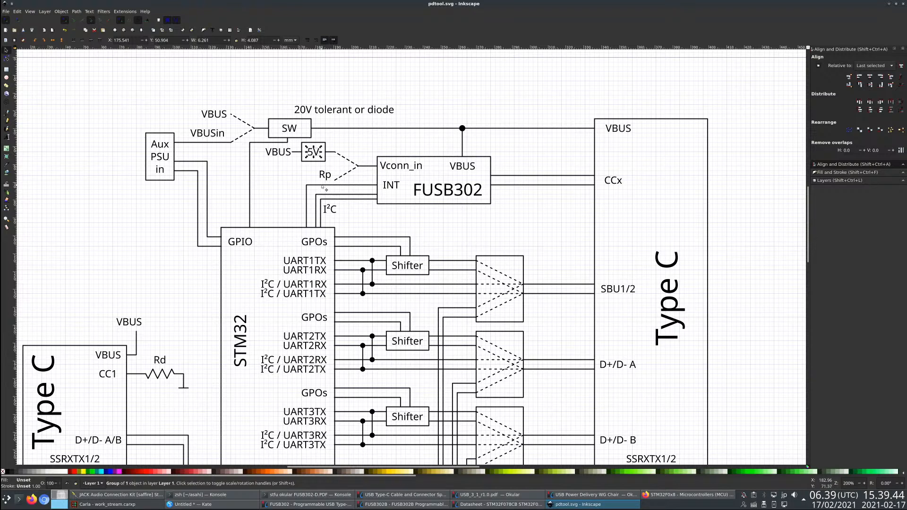
scroll(268, 301, down, 1)
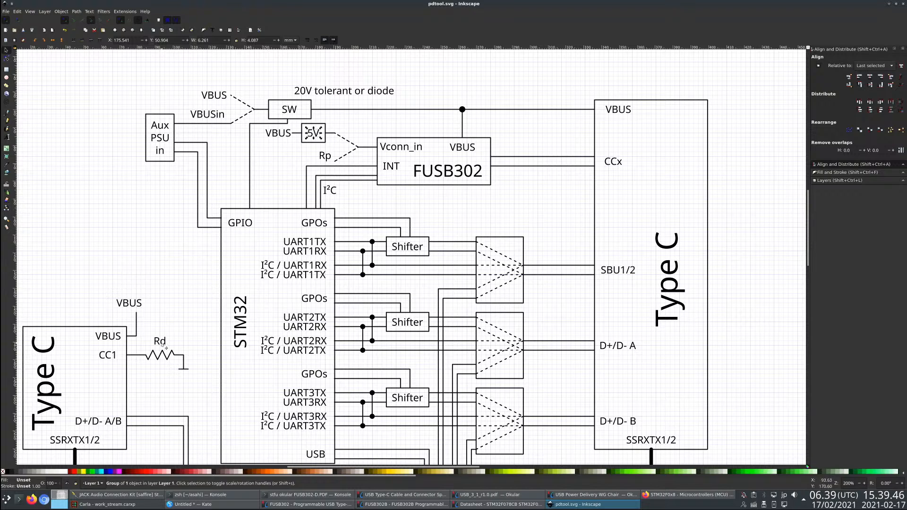
drag(141, 304, 148, 303)
click(154, 265)
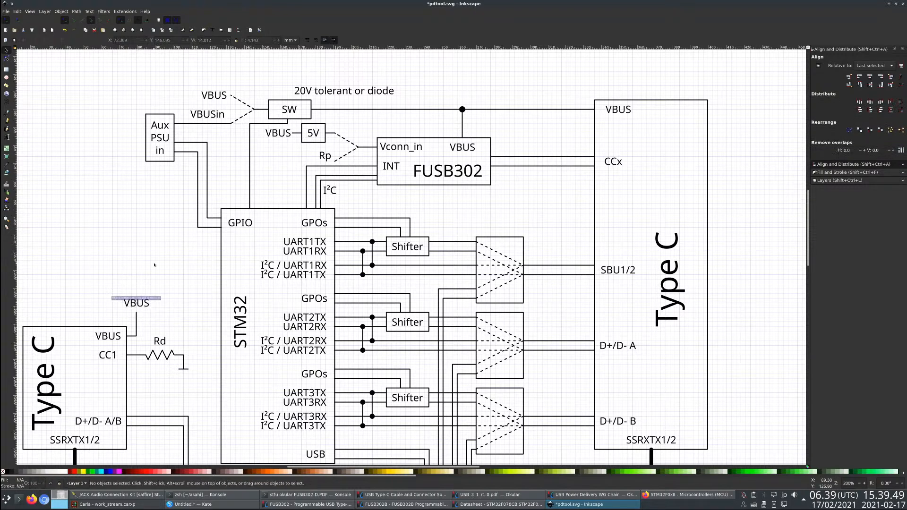
click(141, 306)
- Paste a copy of the 5V box and its label into the empty area between the Aux PSU and small Type C blocks
click(317, 138)
click(317, 143)
shift+click(317, 134)
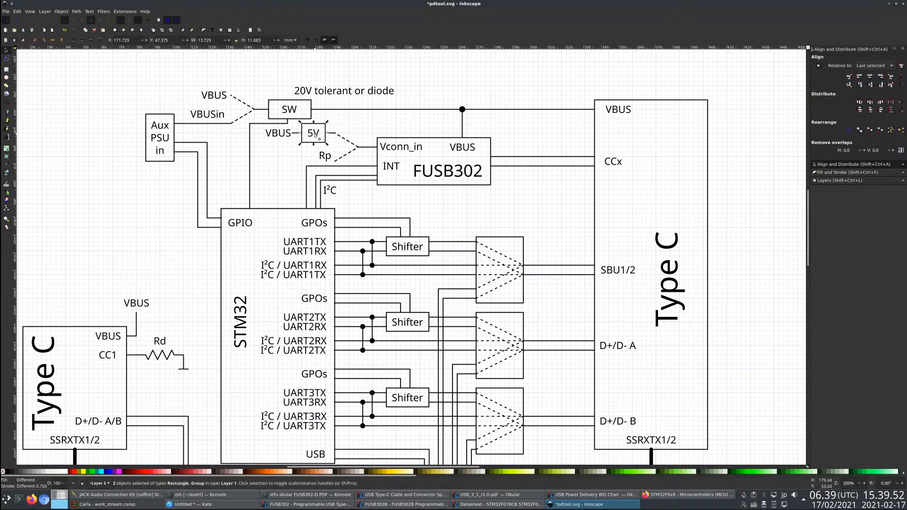
key(ctrl+c)
key(ctrl+v)
- Change the copied box's label to 3V3 and move the box with its label down beside the small Type C's VBUS line
click(7, 137)
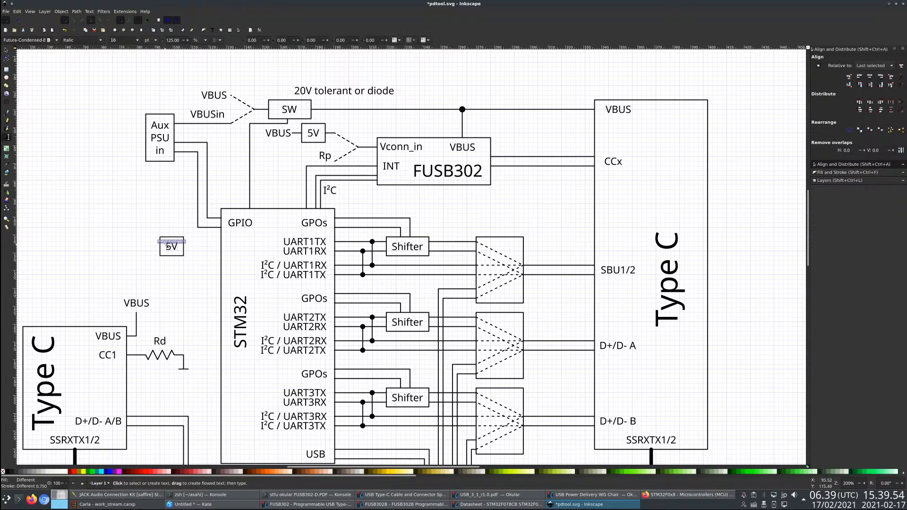
click(171, 246)
key(BackSpace)
text(3V3)
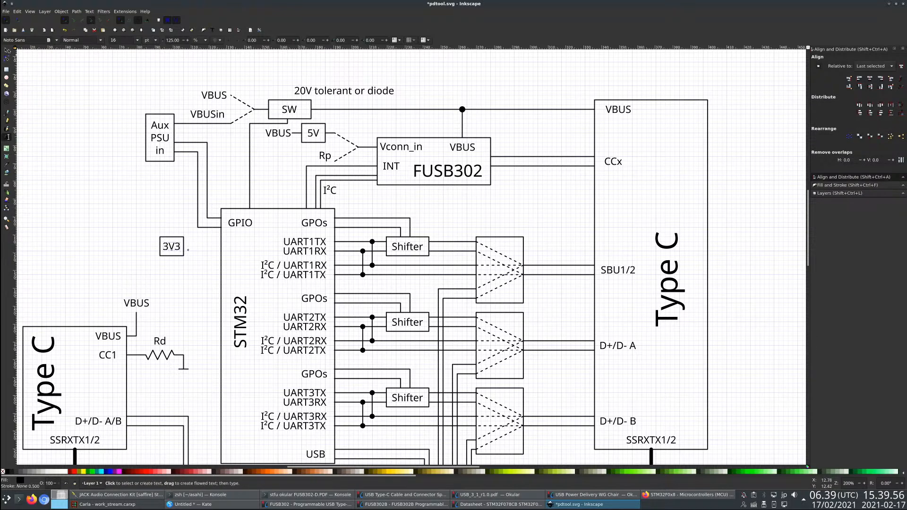
click(6, 50)
drag(147, 201, 176, 331)
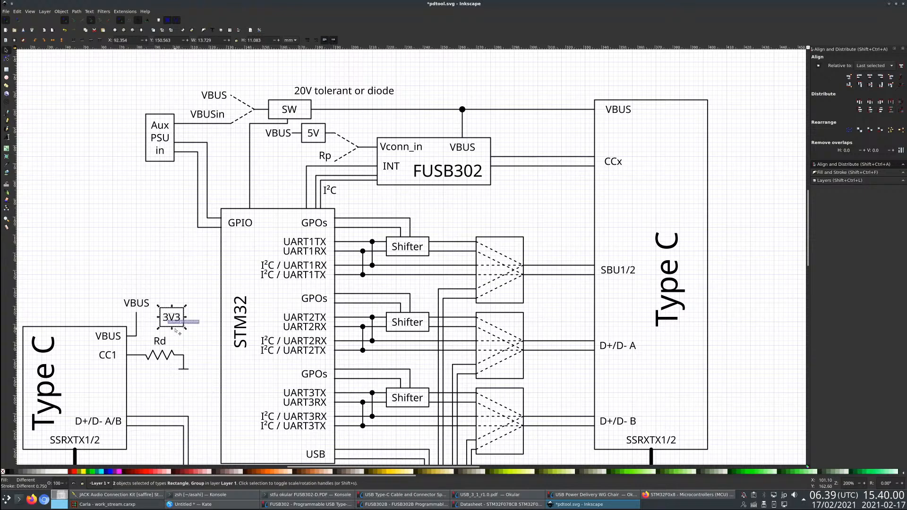
- Raise the VBUS label above the small Type C block and extend the VBUS line upward to meet it
drag(140, 304, 138, 294)
click(138, 314)
click(137, 318)
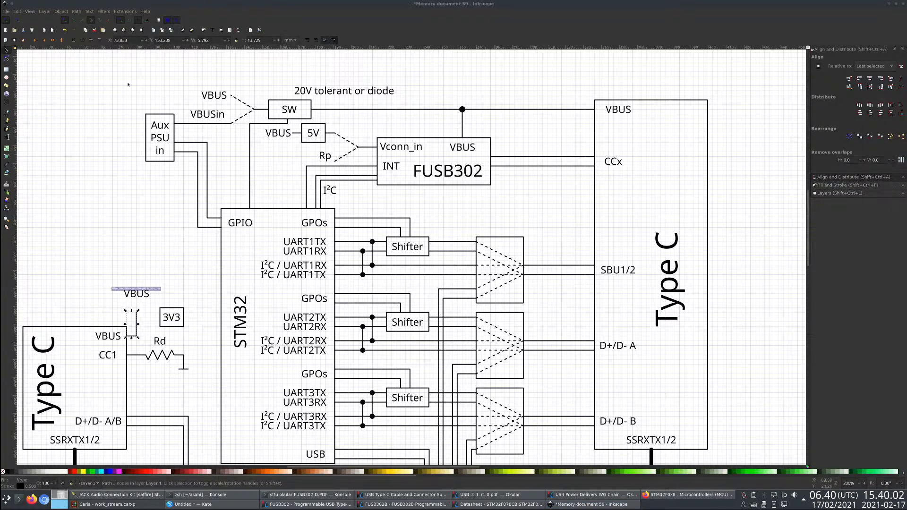
key(n)
drag(136, 311, 136, 303)
- Draw a horizontal line connecting the 3V3 box to the vertical VBUS line and give it a solid stroke
key(b)
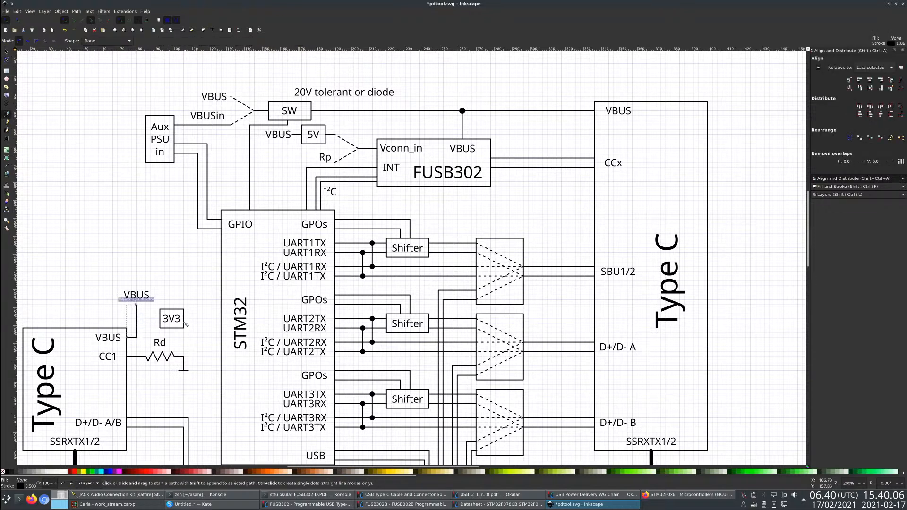
click(161, 319)
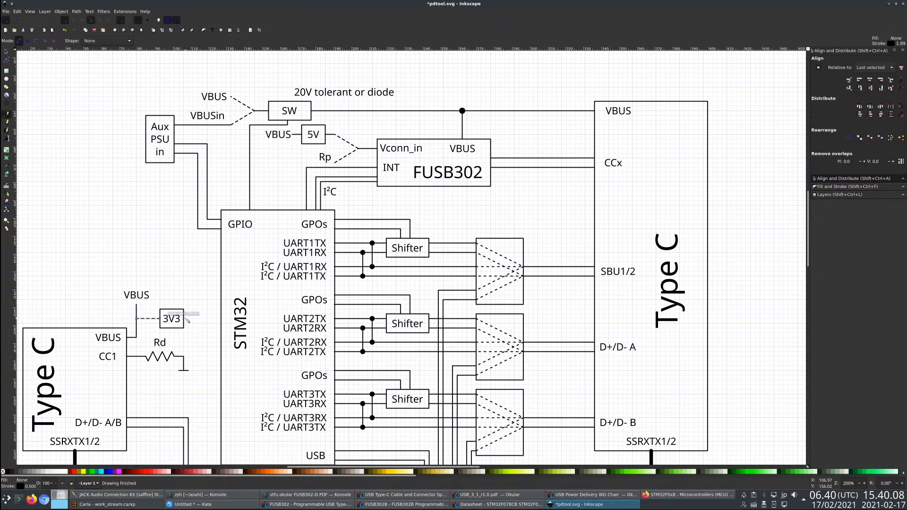
double_click(136, 319)
key(shift+ctrl+f)
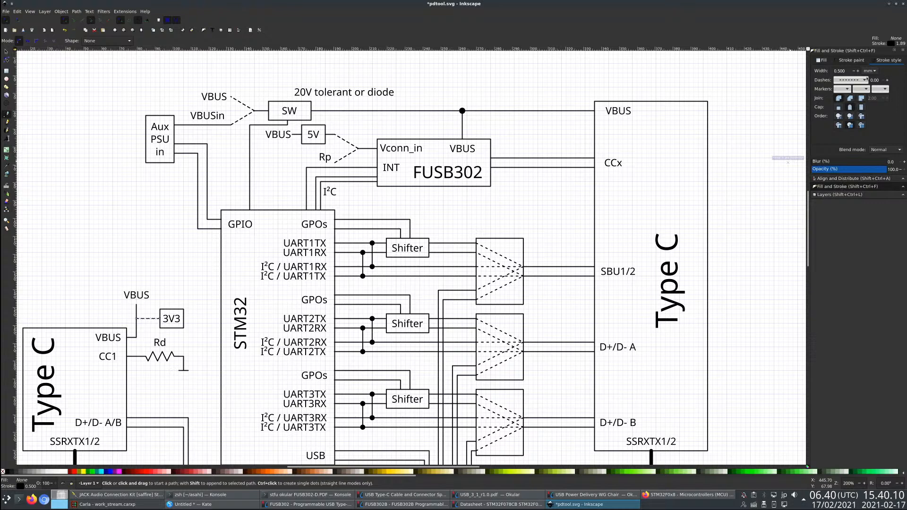
click(853, 79)
click(861, 3)
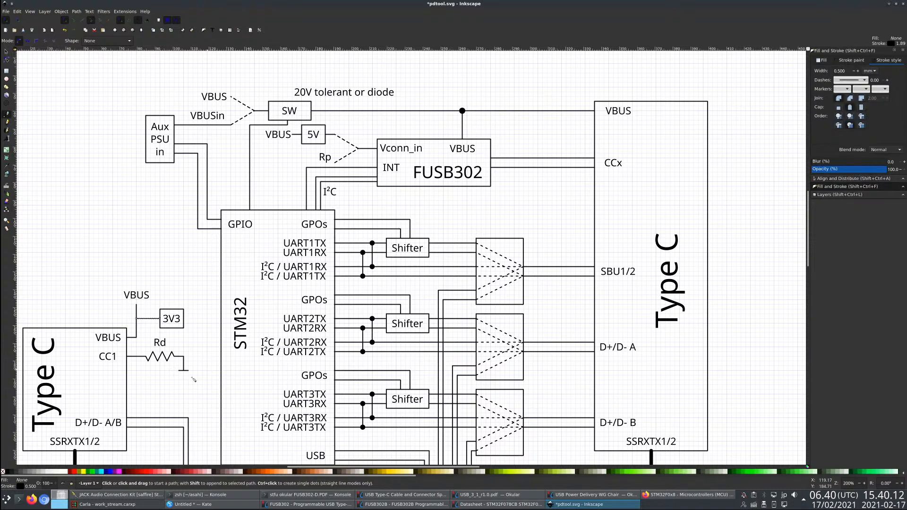
- Draw an output line from the 3V3 box's right edge that bends straight up to the height of the VBUS line's end
click(186, 320)
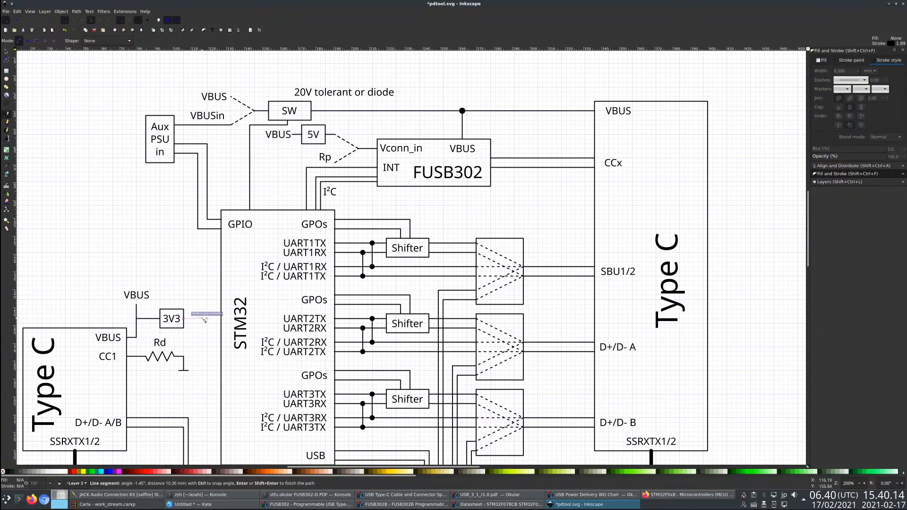
click(203, 319)
double_click(203, 304)
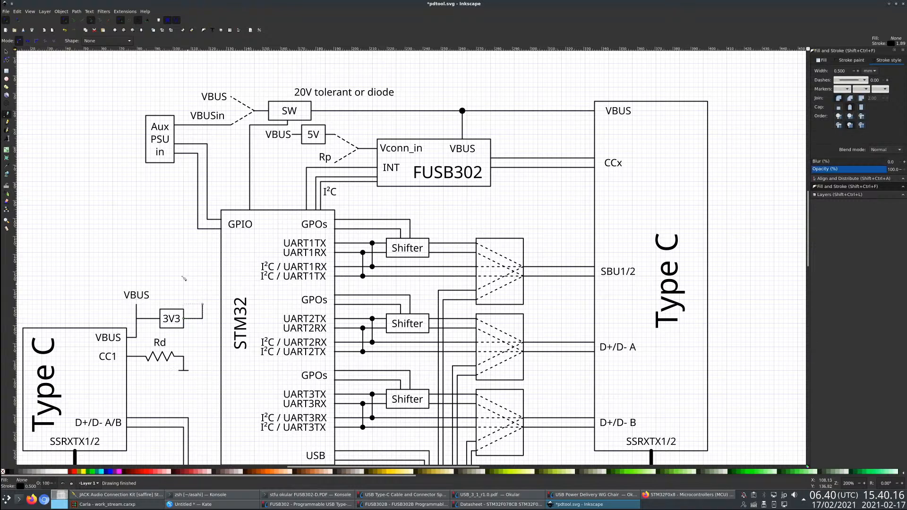
- Duplicate the VBUS label, change the copy's text to 3V3, and place it above the end of the 3V3 box's output line
click(6, 52)
click(135, 297)
key(ctrl+c)
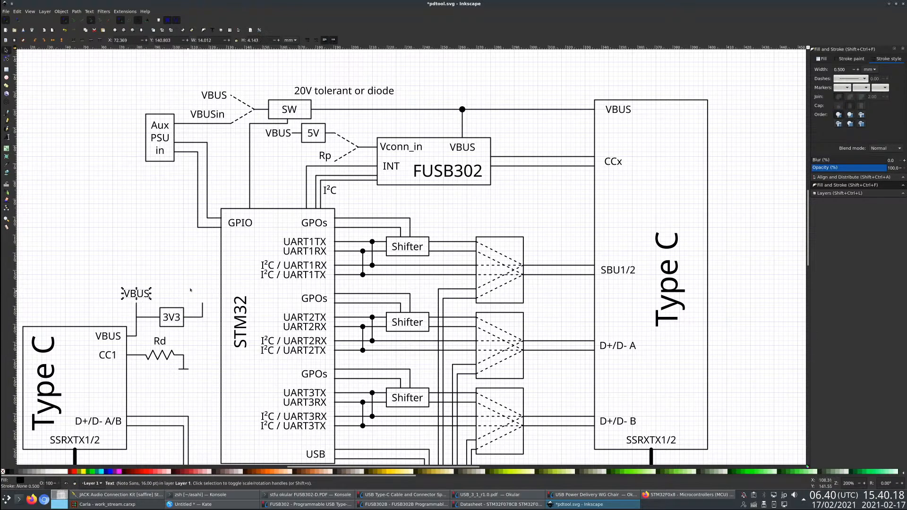
key(ctrl+v)
click(7, 137)
key(ctrl+a)
text(3V3)
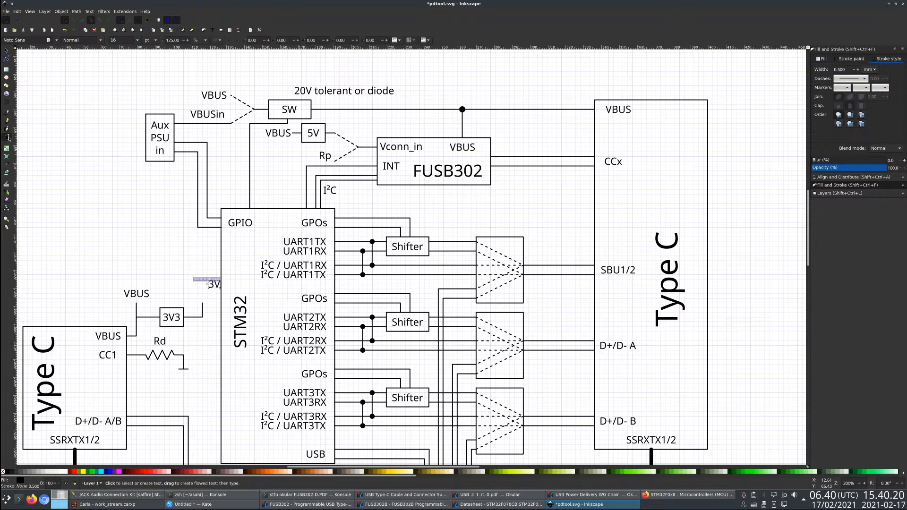
click(5, 51)
drag(212, 284, 203, 293)
- Save the changes to pdtool.svg and leave the new 3V3 label deselected
click(196, 265)
key(ctrl+s)
scroll(196, 264, down, 3)
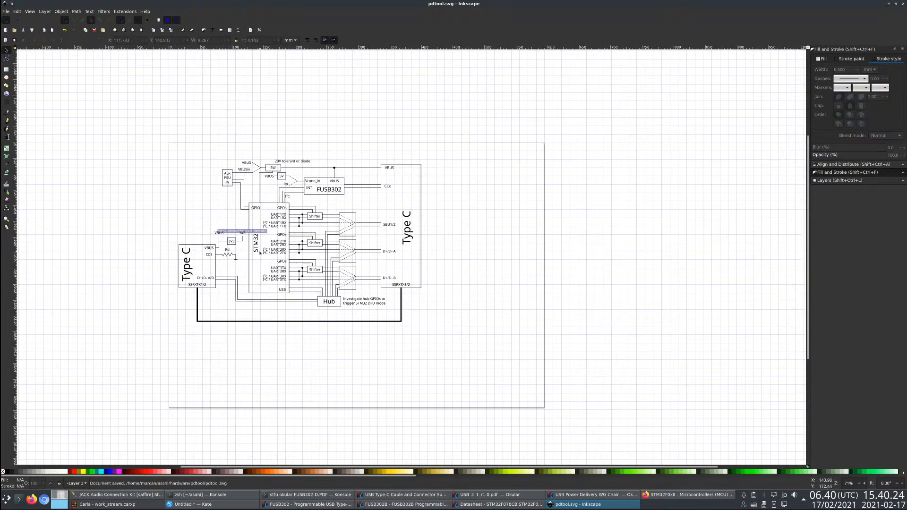
scroll(258, 255, up, 2)
click(222, 216)
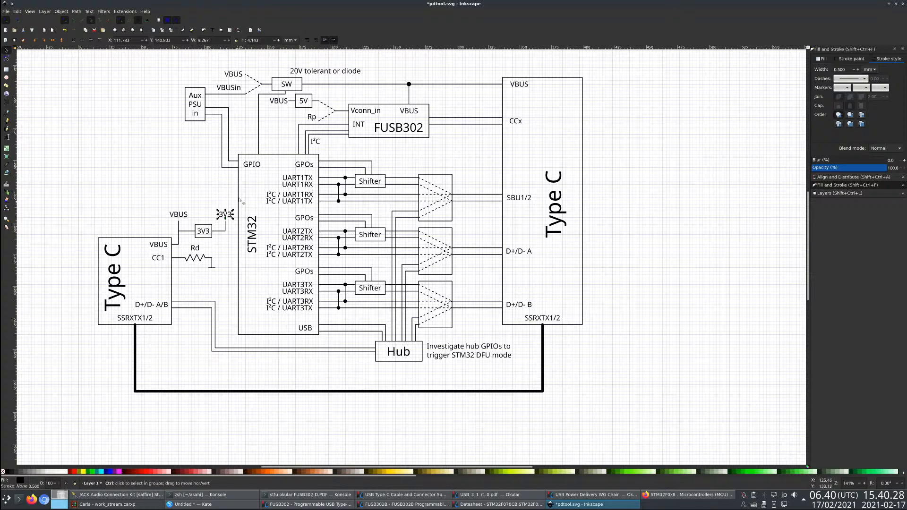
key(ctrl+s)
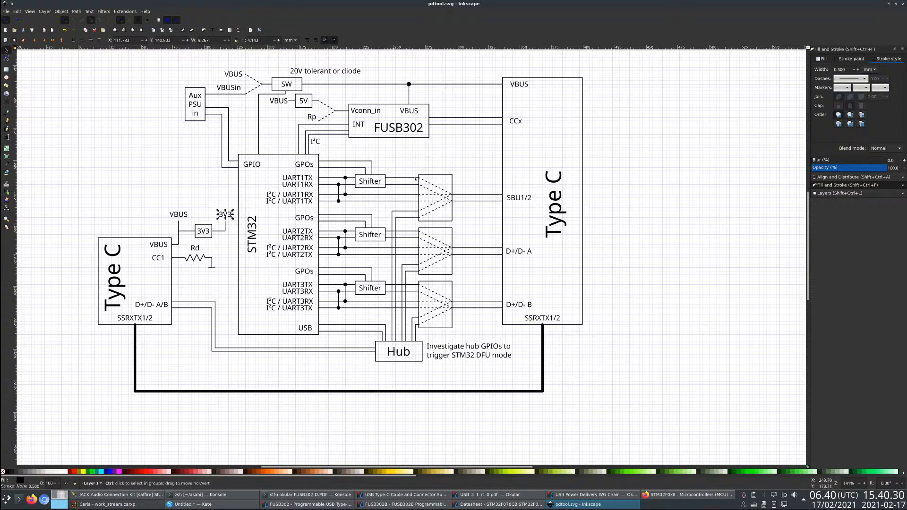
click(285, 403)
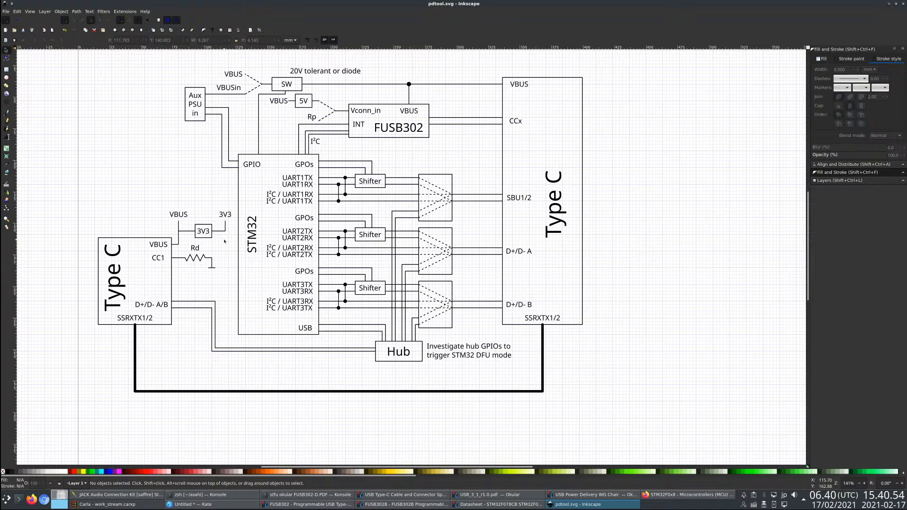
- Nudge the VBUSin label slightly right along the line leaving the Aux PSU in block
scroll(225, 242, up, 2)
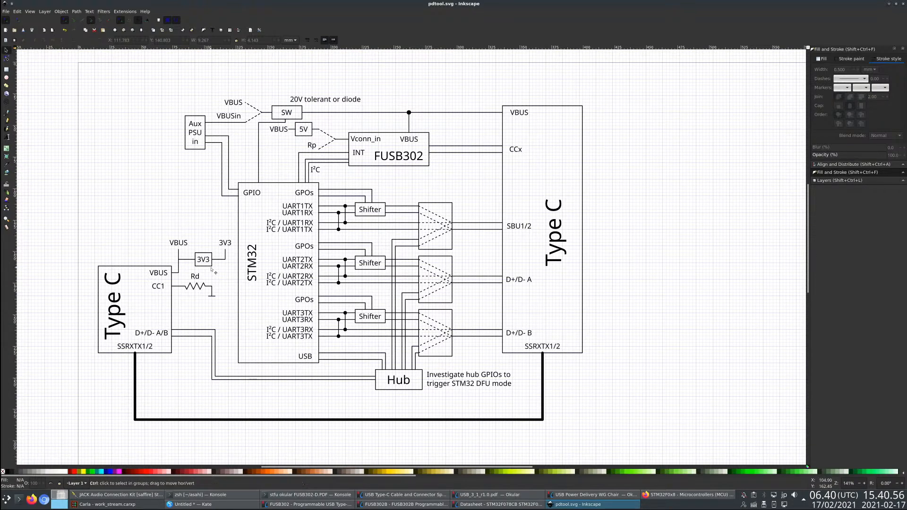
scroll(212, 270, up, 1)
scroll(223, 276, down, 1)
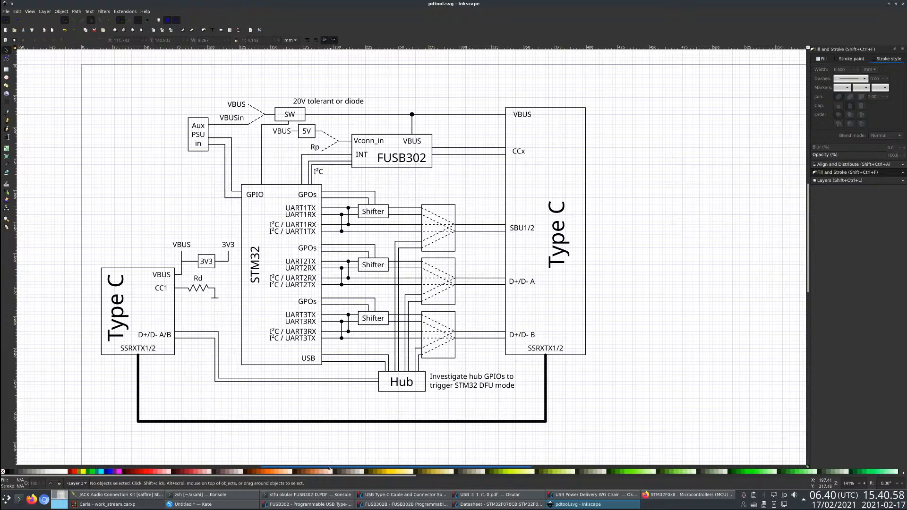
scroll(329, 468, left, 3)
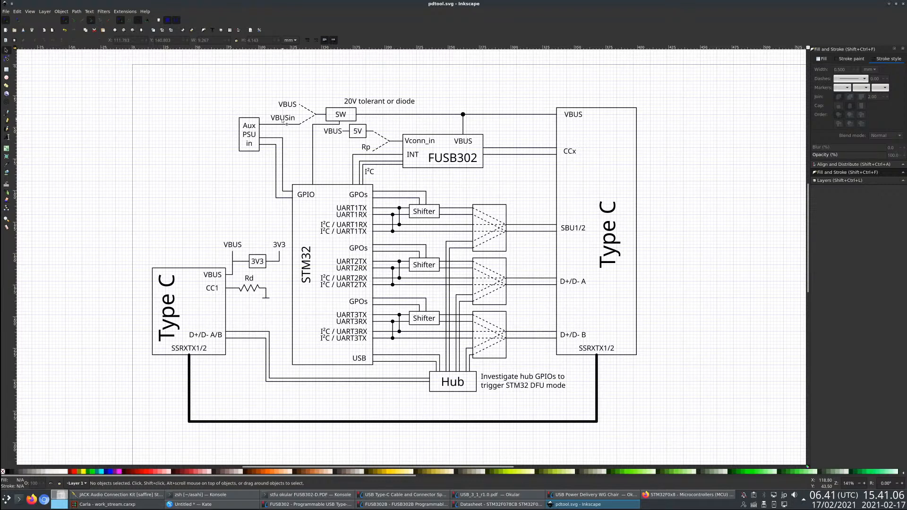
drag(285, 120, 289, 119)
click(289, 131)
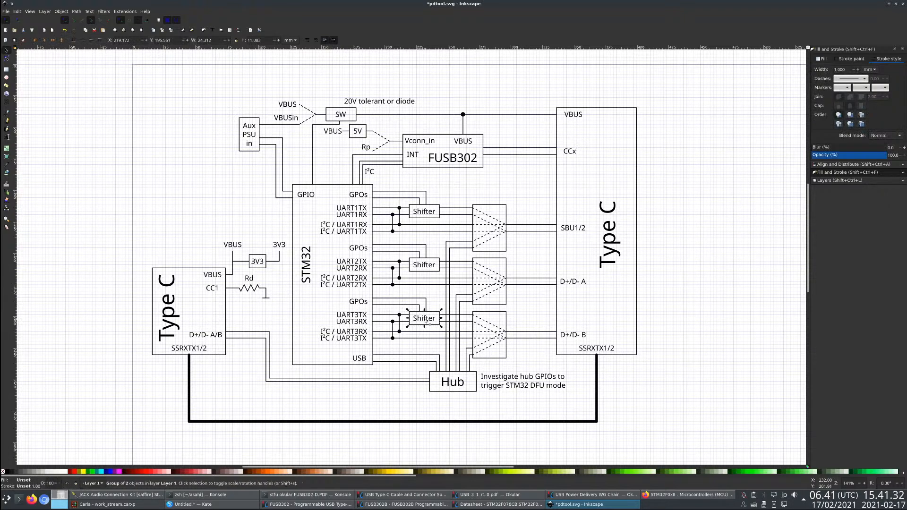
- Switch to Firefox and examine the Glasgow USB-PD add-on goals and the usb-pd-addon.pdf schematic
key(alt+Tab)
key(alt+Tab)
key(alt+Tab)
key(ctrl+1)
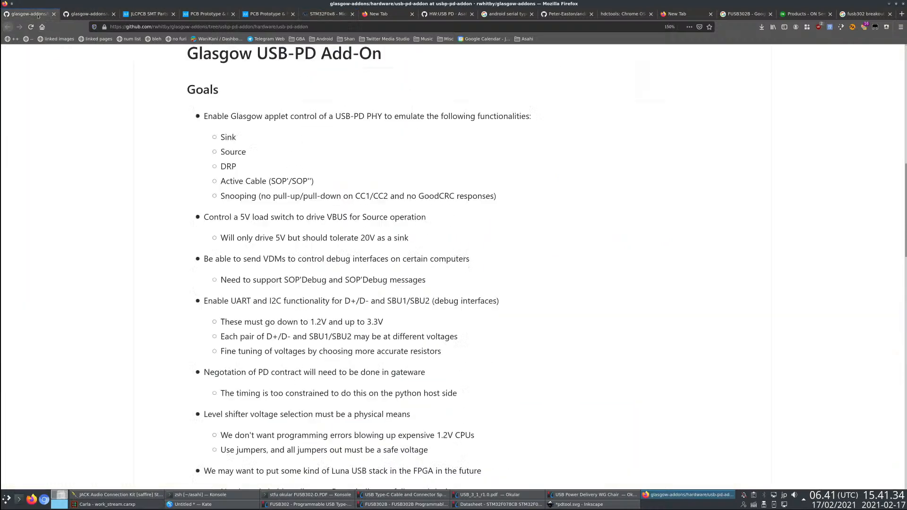
scroll(266, 289, up, 6)
key(ctrl+2)
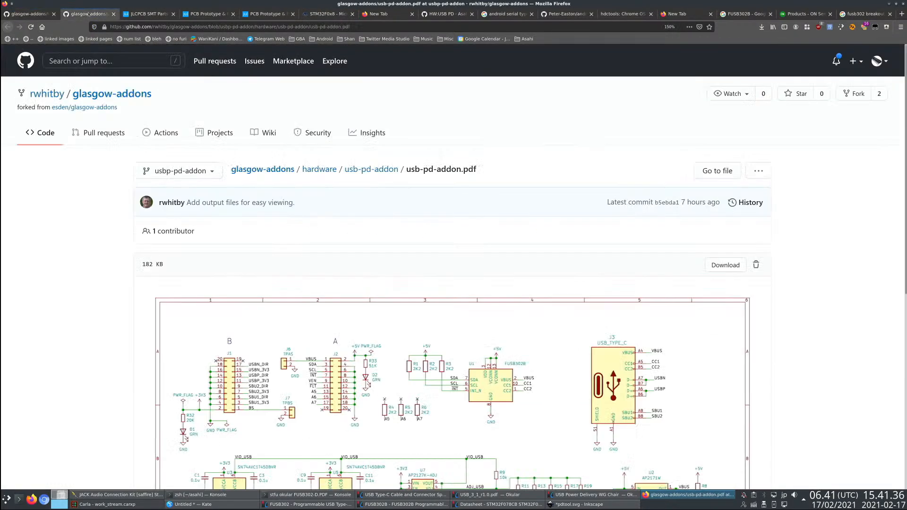
scroll(344, 400, down, 6)
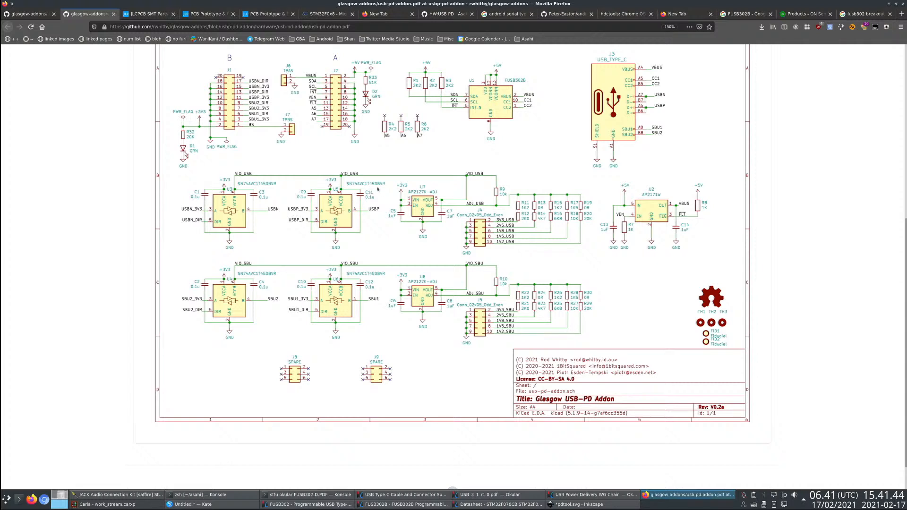
- Open a new browser tab for a part search and check the level shifter's part number in the schematic
key(ctrl+t)
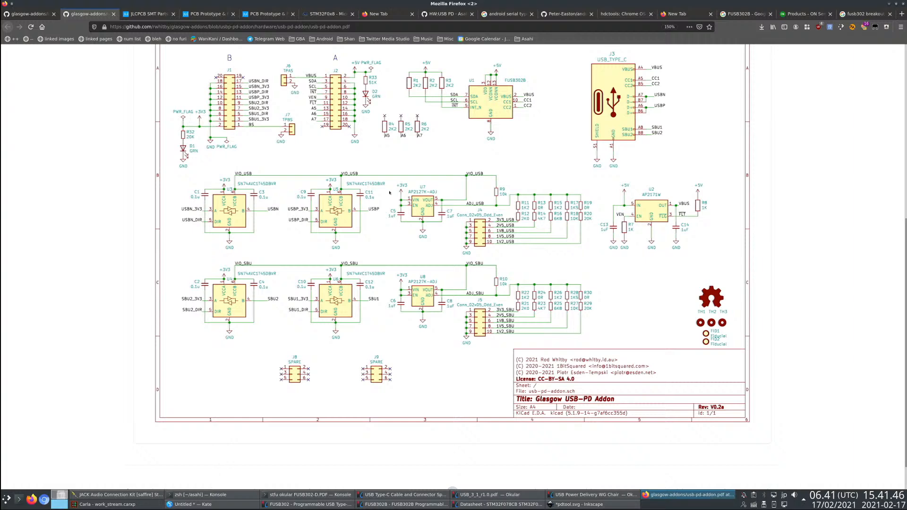
text(sn74)
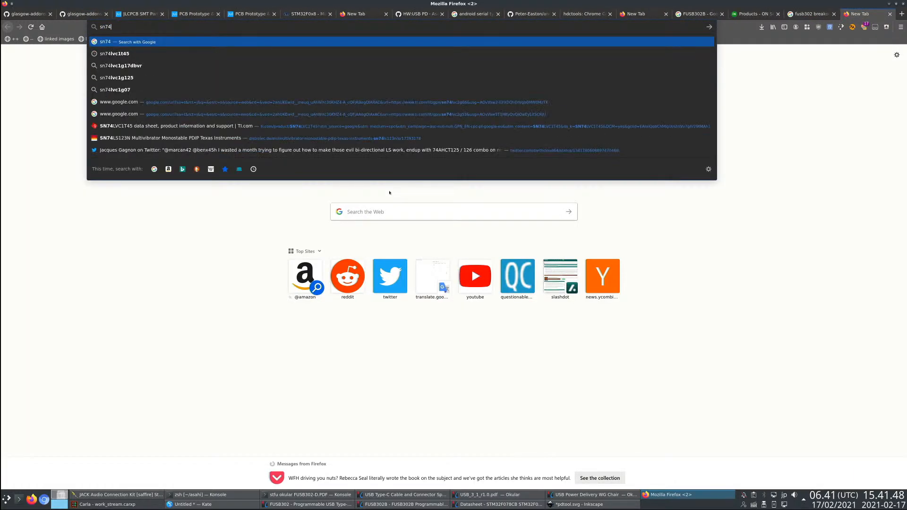
key(ctrl+Tab)
key(ctrl+Tab)
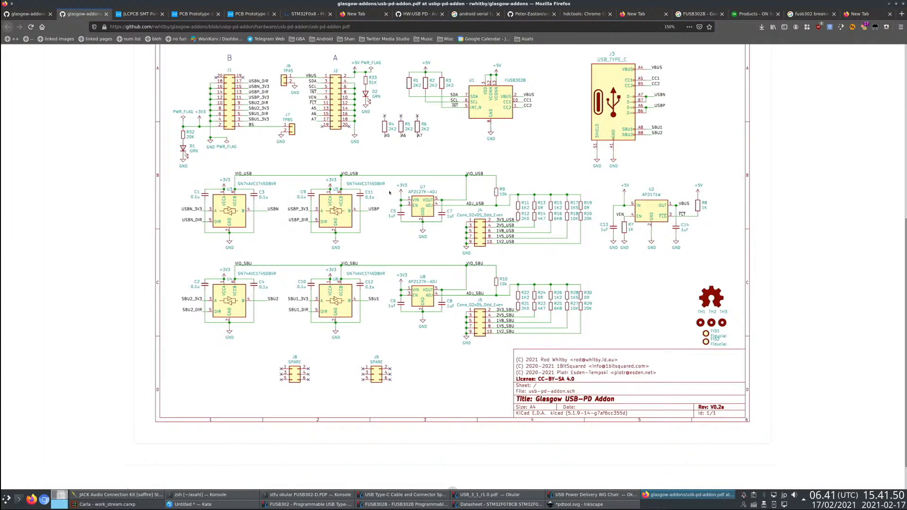
key(ctrl+shift+Tab)
key(ctrl+shift+Tab)
text(a)
key(BackSpace)
key(BackSpace)
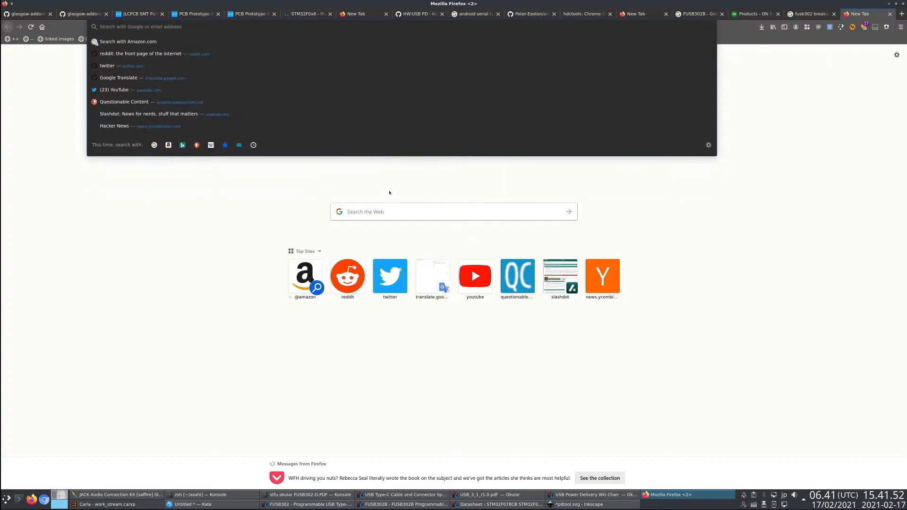
- Search the web for sm74avc1t45dbvr, checking the level shifter's part number in the schematic while entering it
text(sm74avc1)
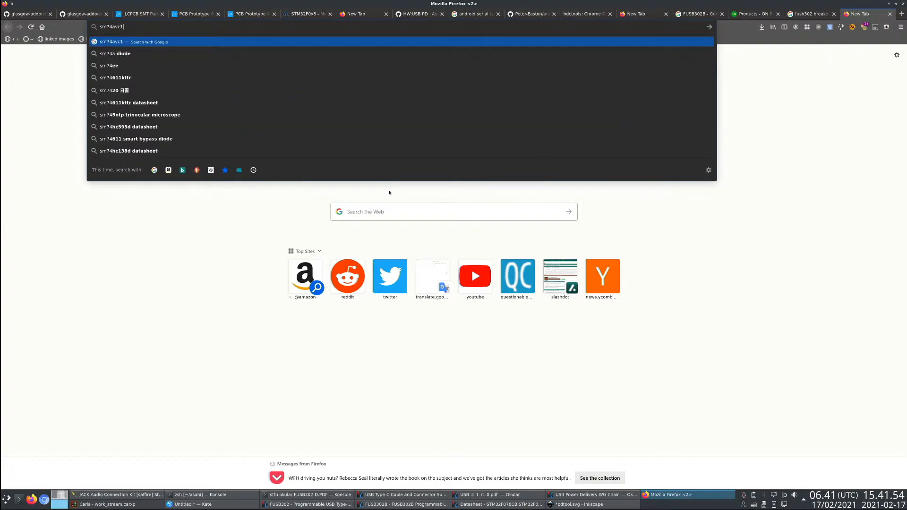
key(ctrl+Tab)
key(ctrl+Tab)
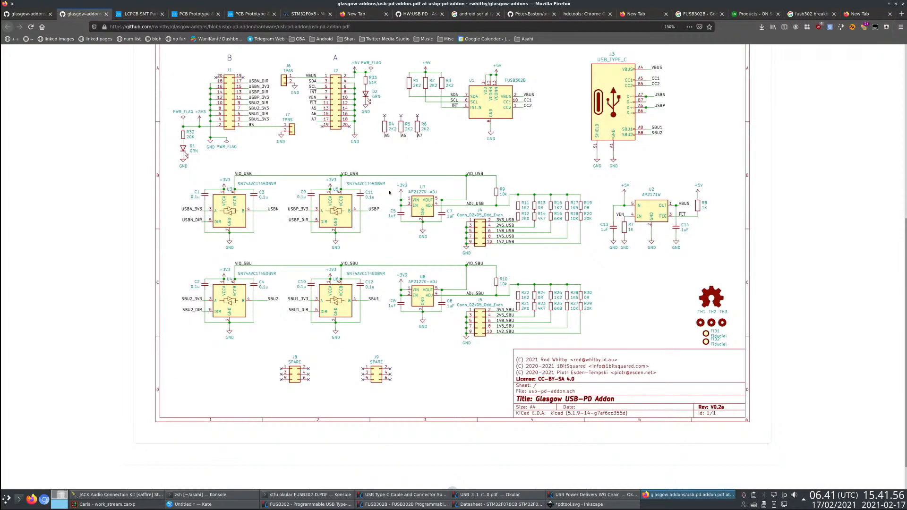
key(ctrl+shift+Tab)
key(ctrl+shift+Tab)
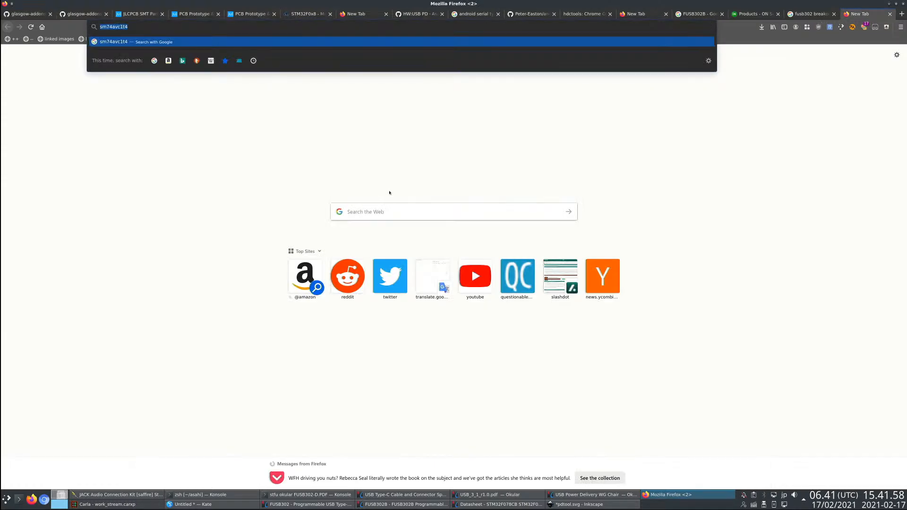
text(t45dbvr)
key(Return)
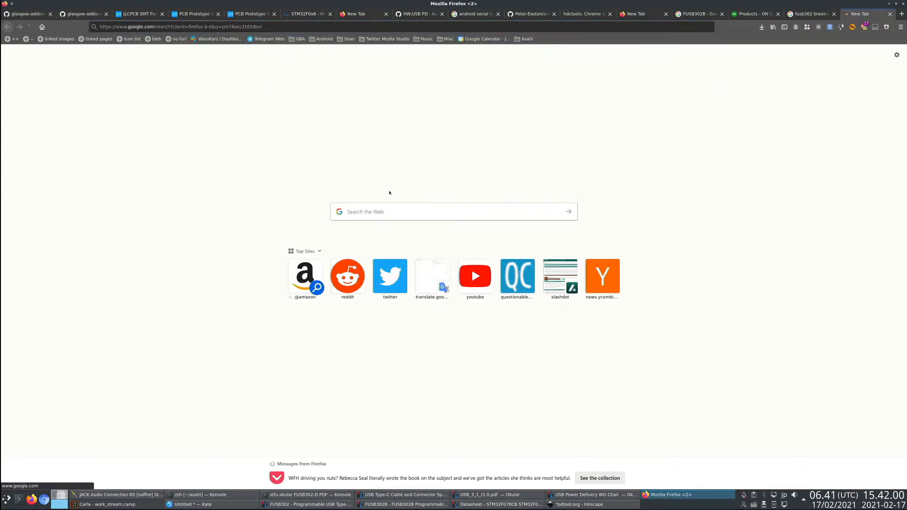
- Recheck the part number in the schematic and repeat the web search as sn74avc1t45dbvr
click(118, 62)
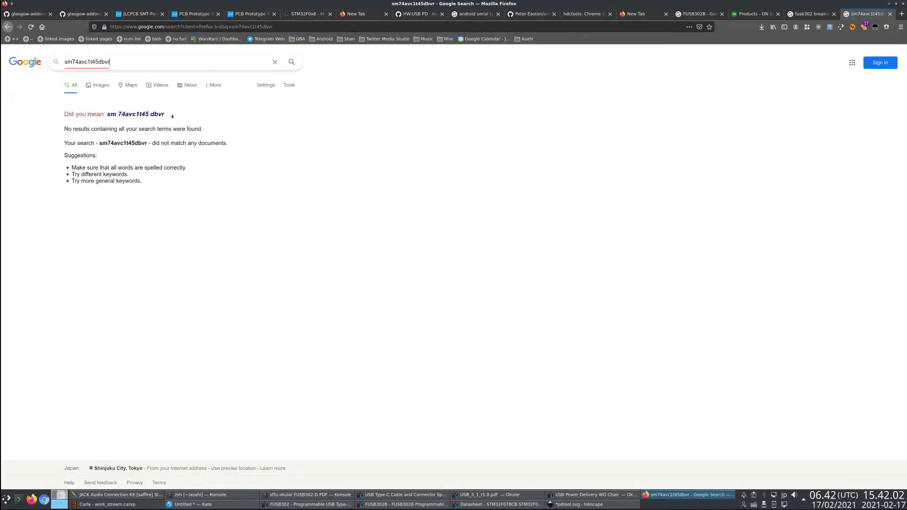
click(75, 14)
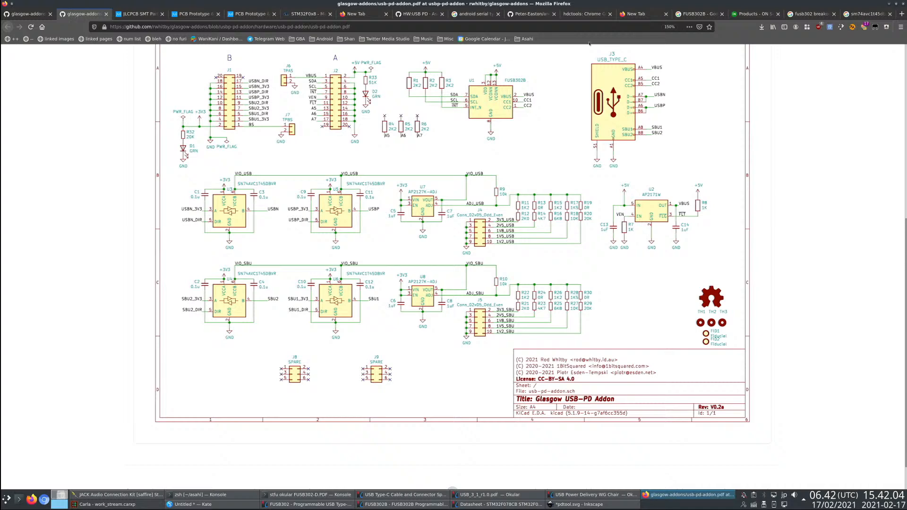
click(867, 14)
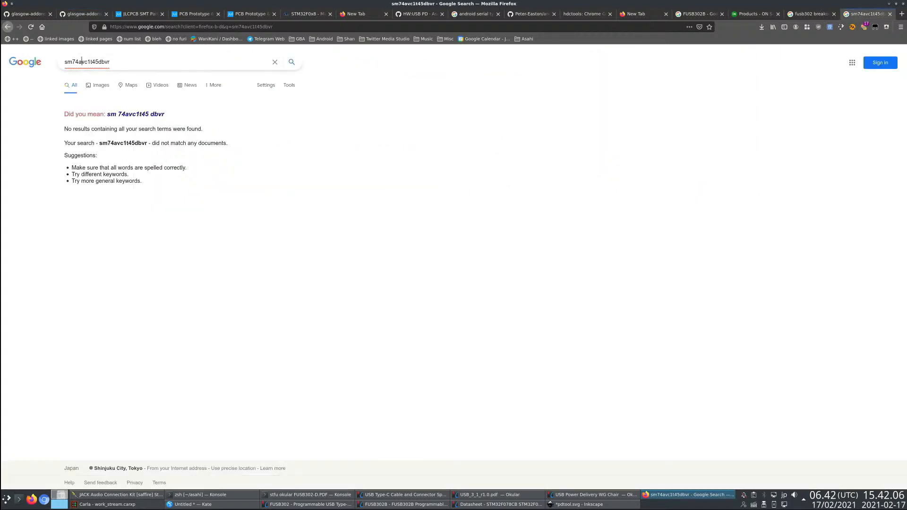
click(72, 62)
key(BackSpace)
text(n)
key(Return)
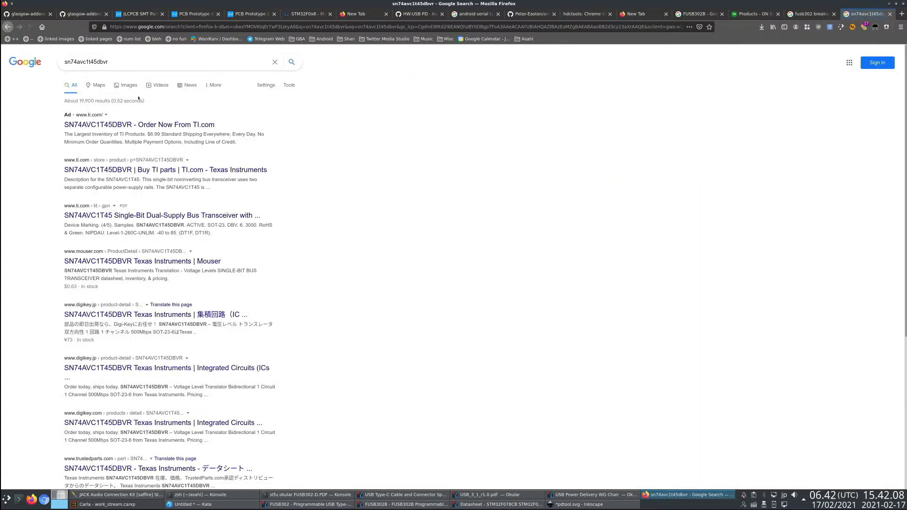
- Open the Texas Instruments store page for SN74AVC1T45DBVR in a new tab and read its features and description
middle_click(127, 174)
key(ctrl+Tab)
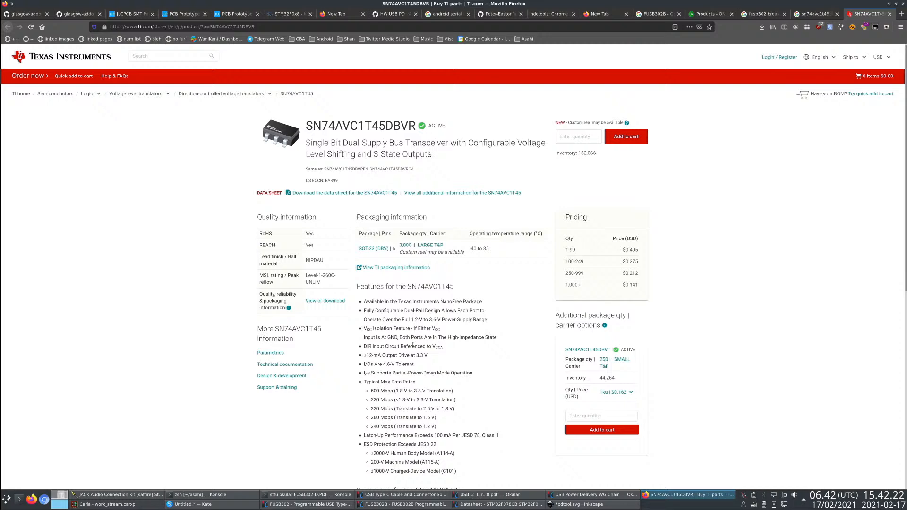
scroll(472, 372, down, 4)
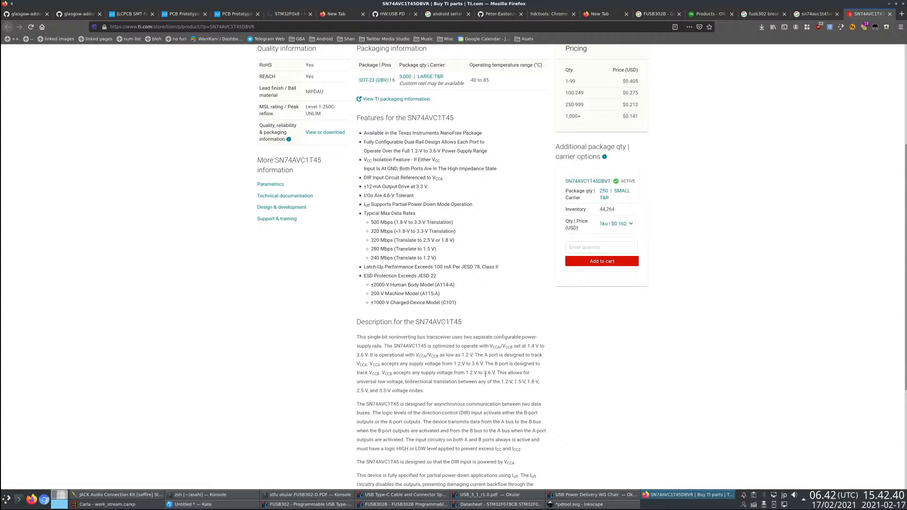
- Switch to Inkscape and place a copy of the boxed 3V3 regulator block above and beside the top Shifter
key(alt+Tab)
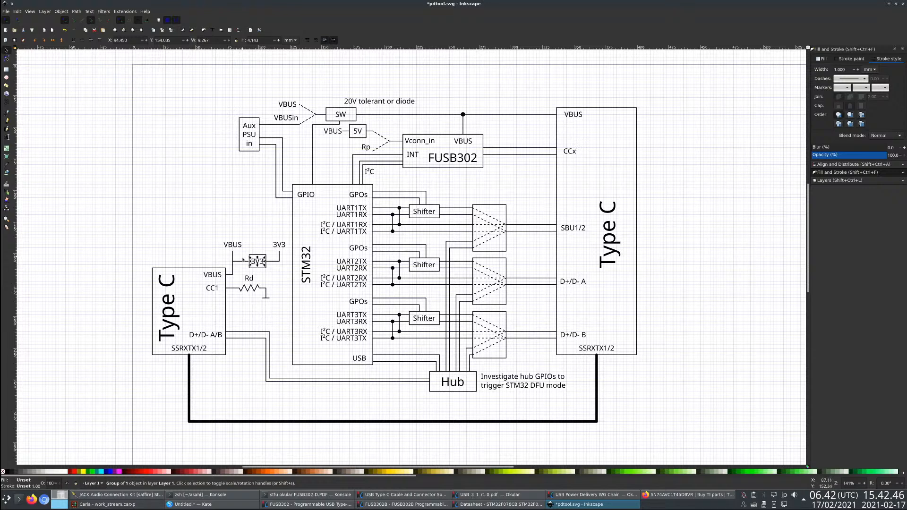
click(280, 291)
drag(273, 273, 243, 251)
key(ctrl+c)
key(ctrl+v)
drag(463, 187, 466, 193)
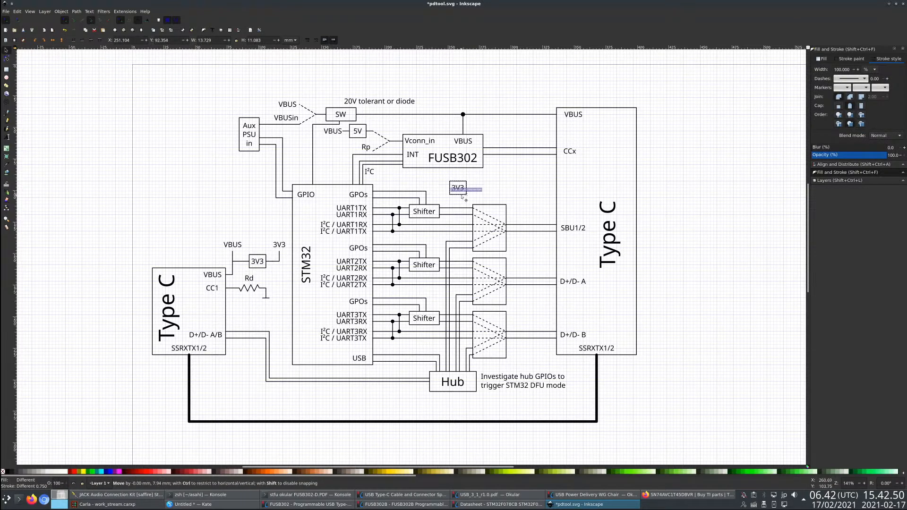
key(Escape)
- Replace the text in the copied regulator box near the top Shifter with LDO
click(7, 137)
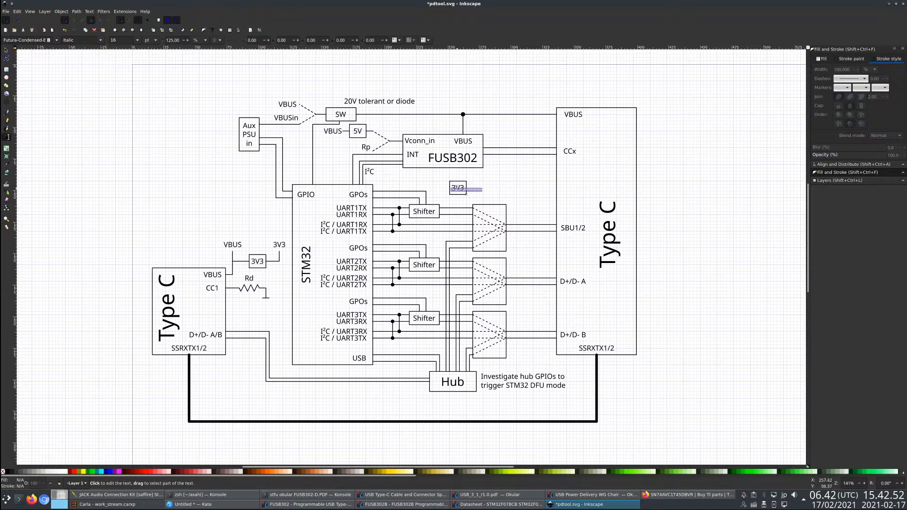
double_click(464, 188)
key(BackSpace)
text(V)
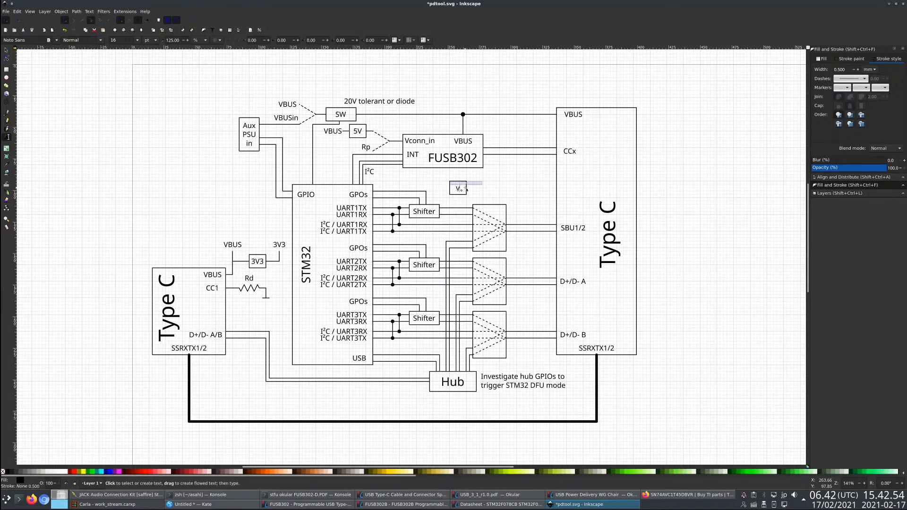
text(REG)
key(BackSpace)
key(BackSpace)
key(BackSpace)
key(BackSpace)
text(LDFO)
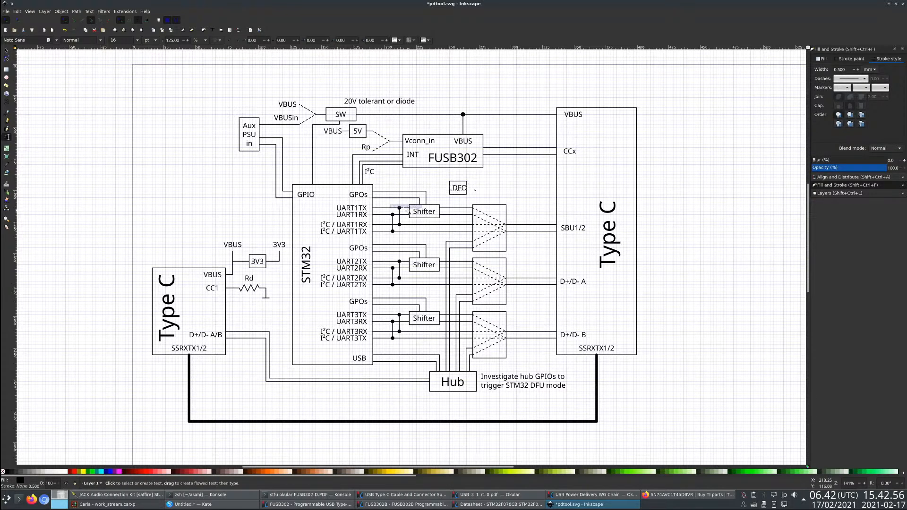
key(BackSpace)
key(BackSpace)
text(O)
click(6, 50)
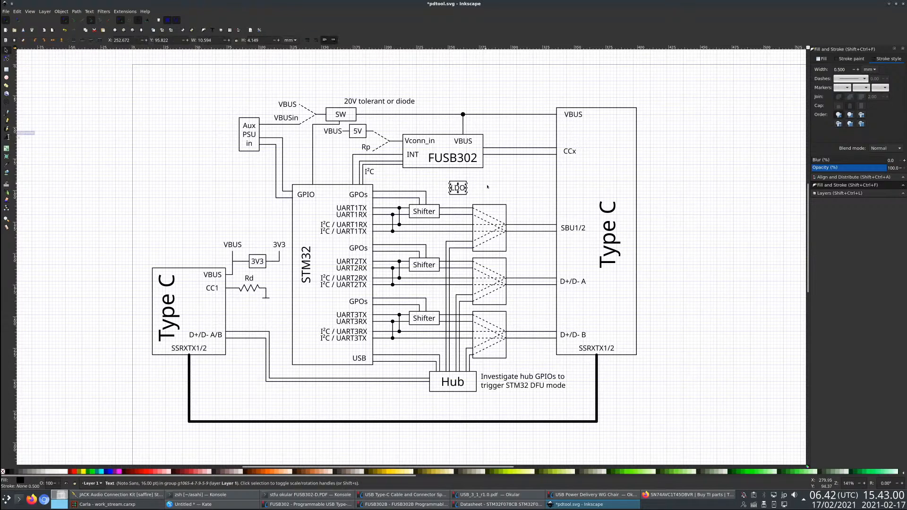
- Draw a right-angled connector line from the LDO box down to the top edge of the top Shifter
click(10, 121)
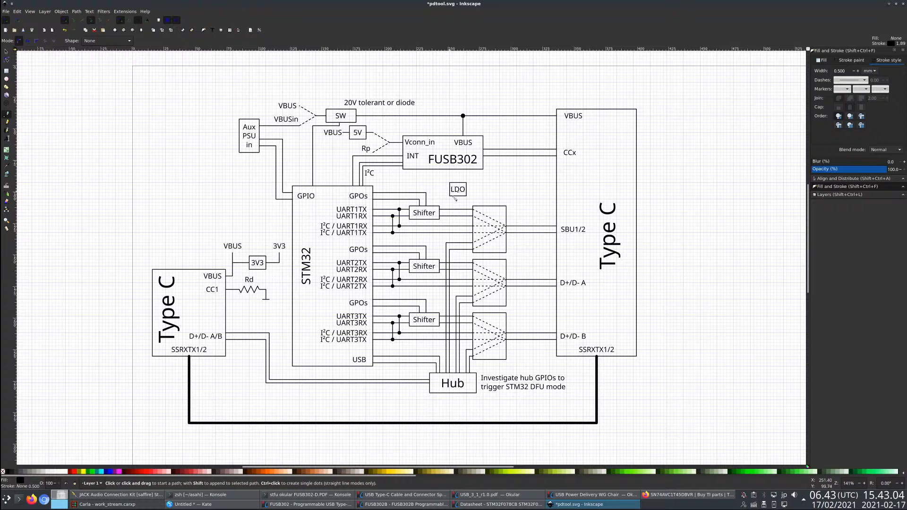
click(433, 190)
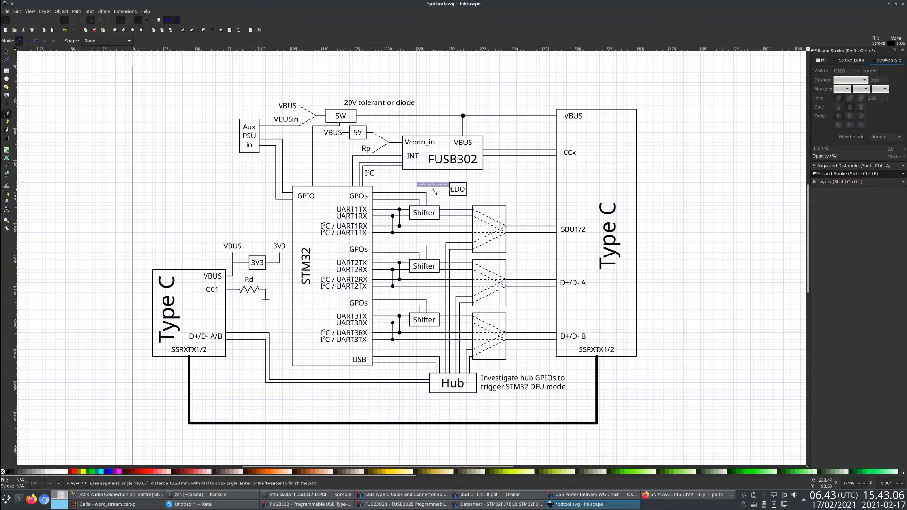
double_click(436, 208)
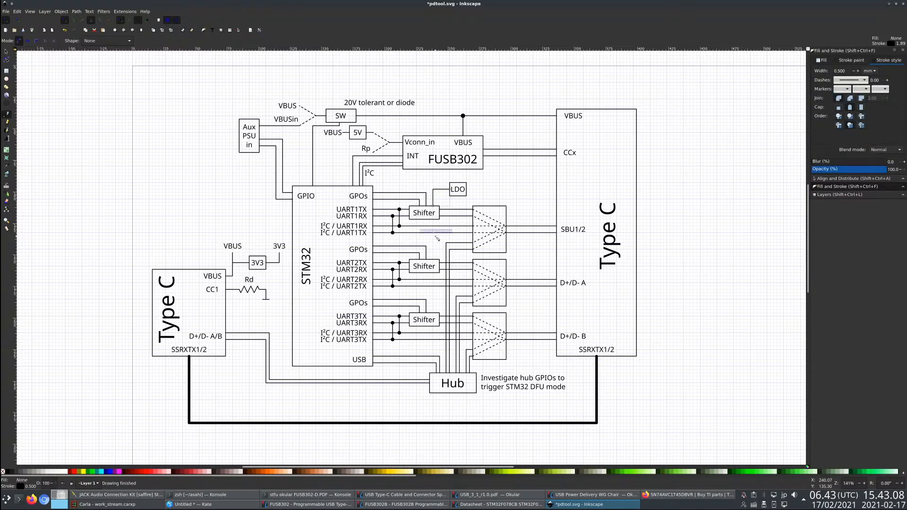
- Draw a vertical line about 85 mm long from the top Shifter to the bottom Shifter and make it dotted
click(433, 219)
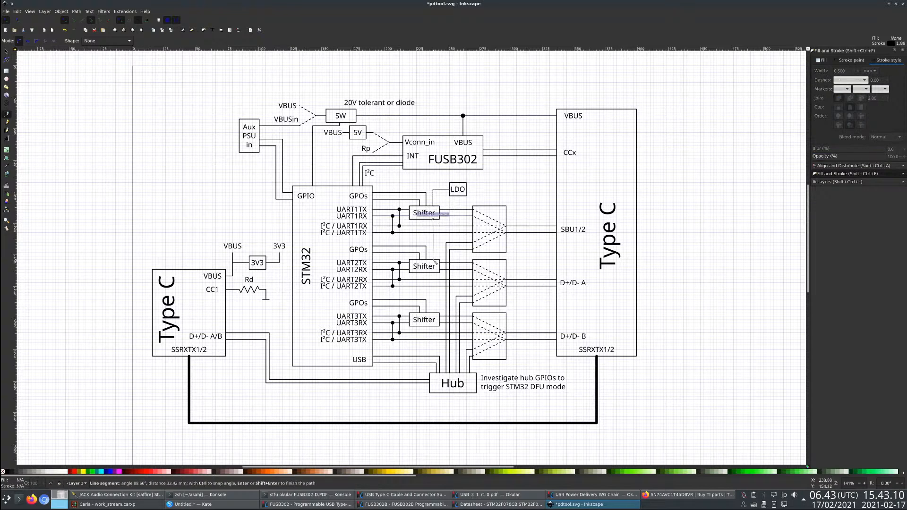
key(Escape)
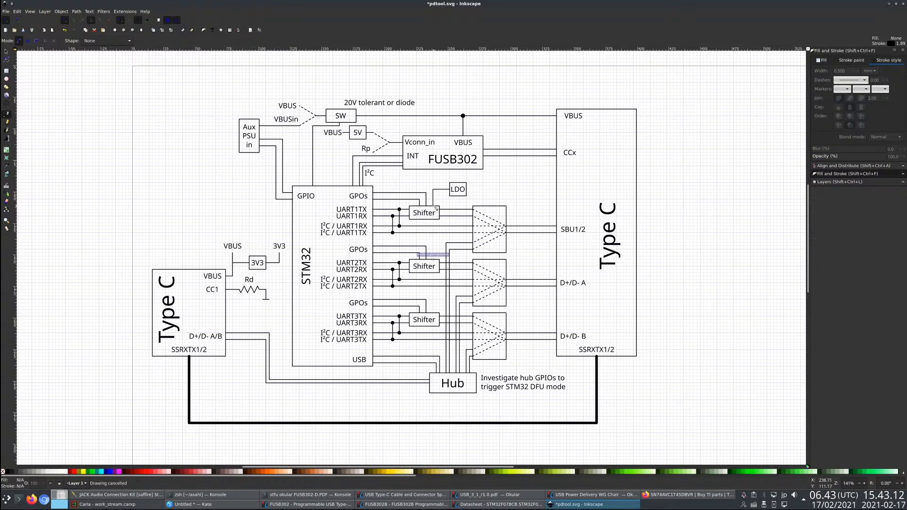
click(434, 207)
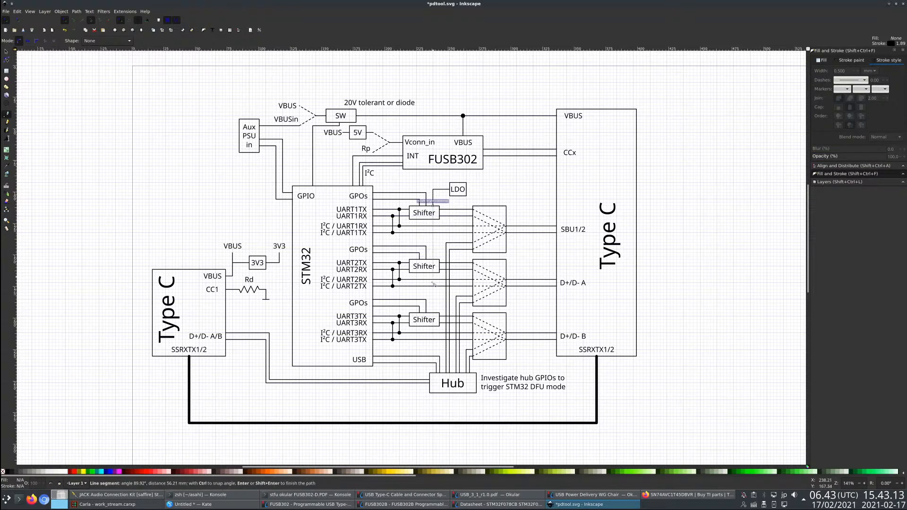
double_click(434, 315)
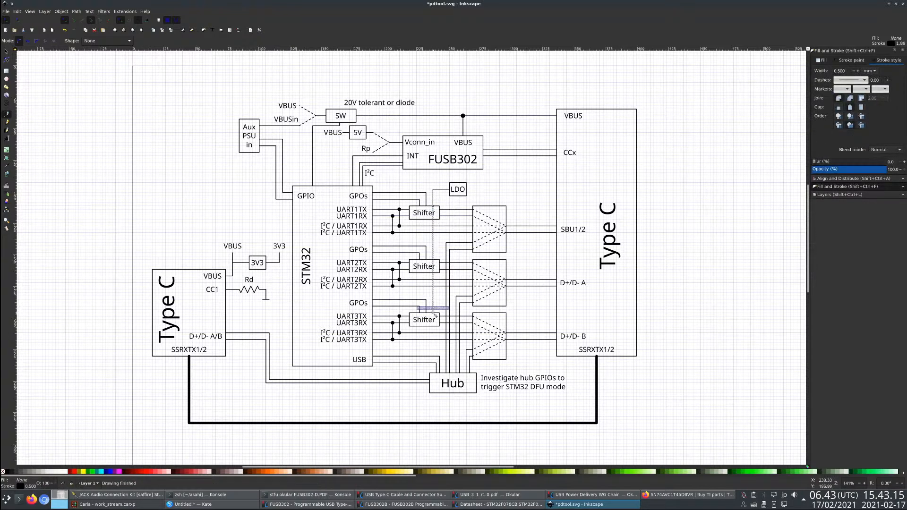
click(850, 80)
click(846, 94)
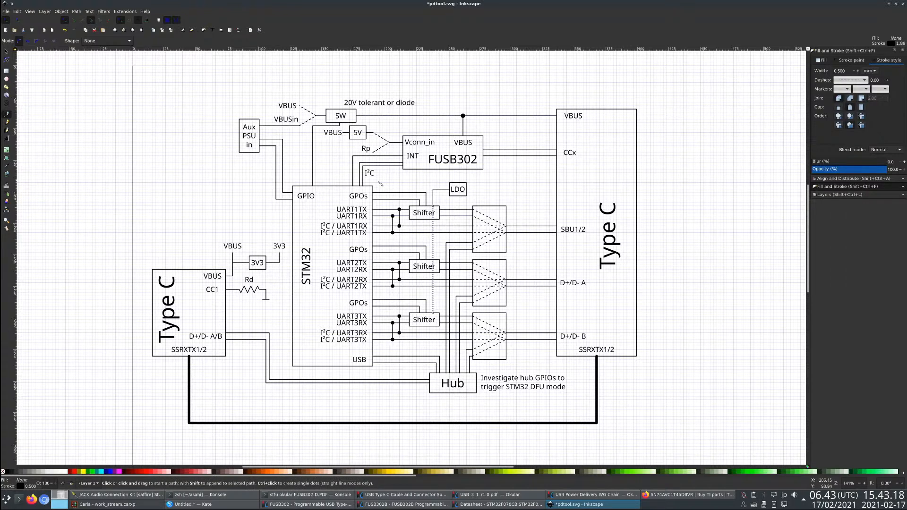
key(s)
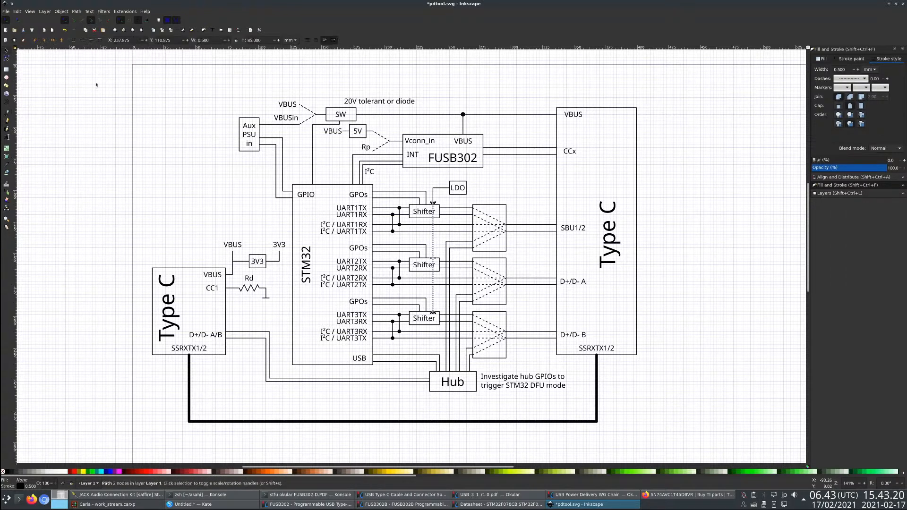
key(Escape)
- Shorten the dotted vertical line to a stub about 16 mm long above the bottom Shifter by moving its upper node
click(447, 248)
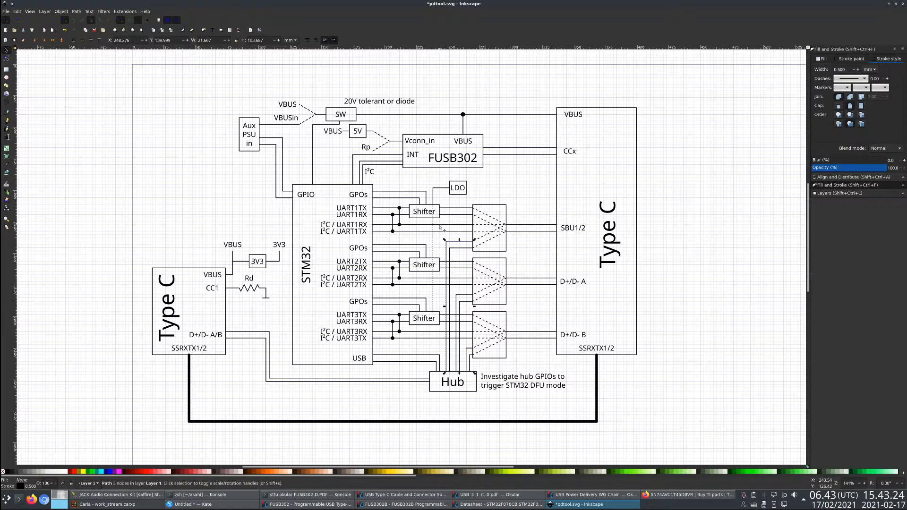
click(433, 244)
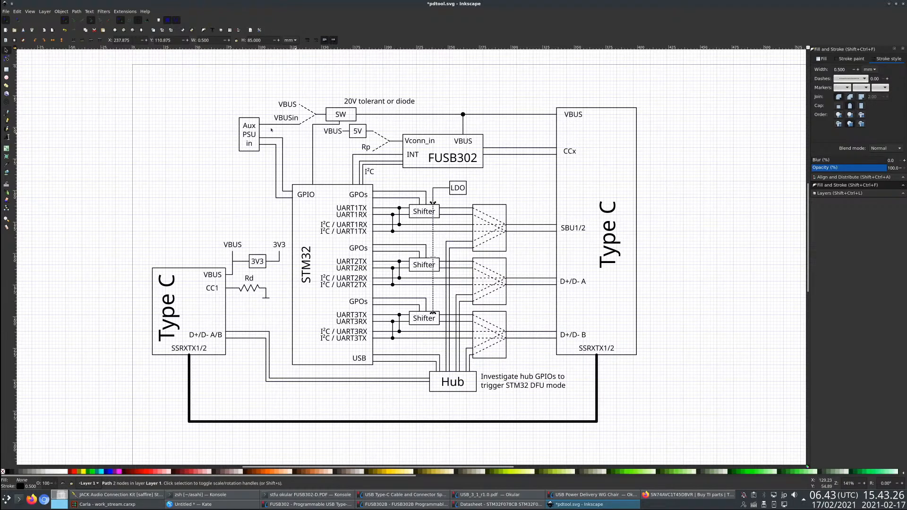
click(7, 59)
drag(433, 204, 433, 289)
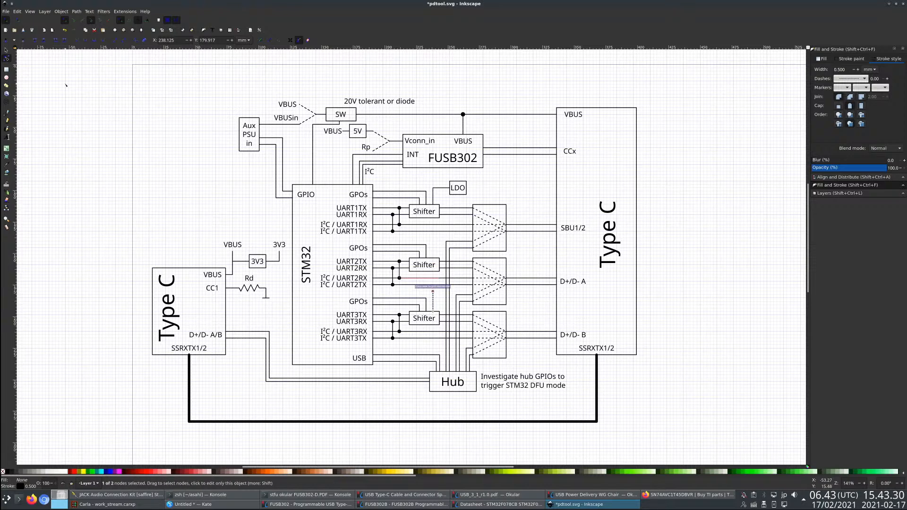
- Place a copy of the dotted stub above the middle Shifter and save pdtool.svg
click(6, 51)
key(ctrl+c)
key(ctrl+v)
drag(473, 229, 433, 256)
click(542, 189)
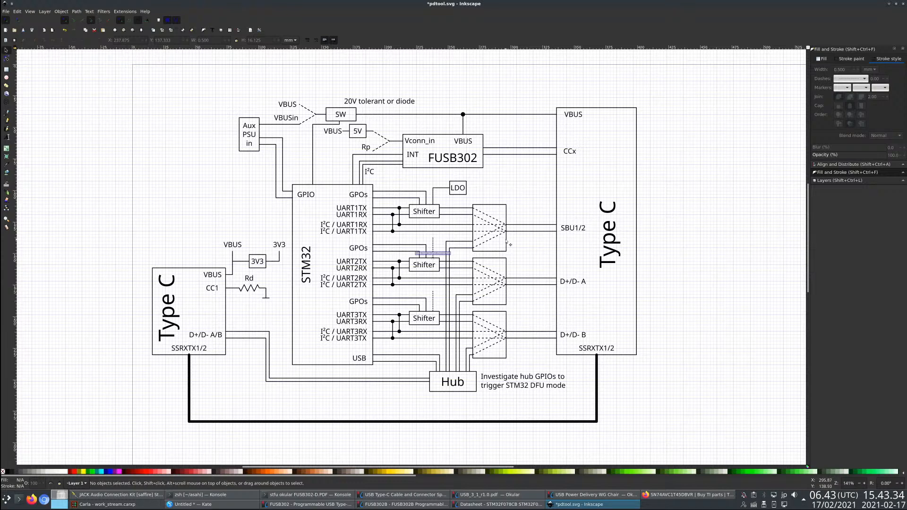
key(ctrl+s)
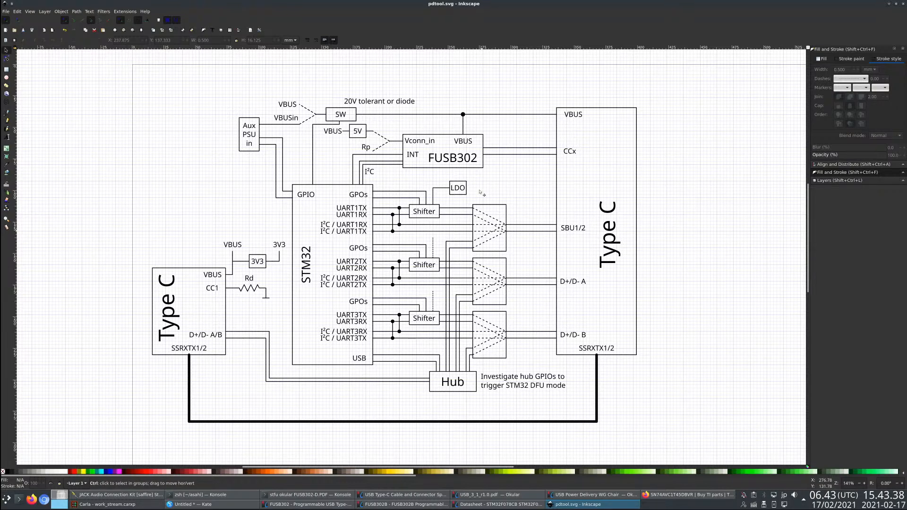
- Copy the unboxed 3V3 label from the regulator output and place the copy just right of the LDO box
click(459, 191)
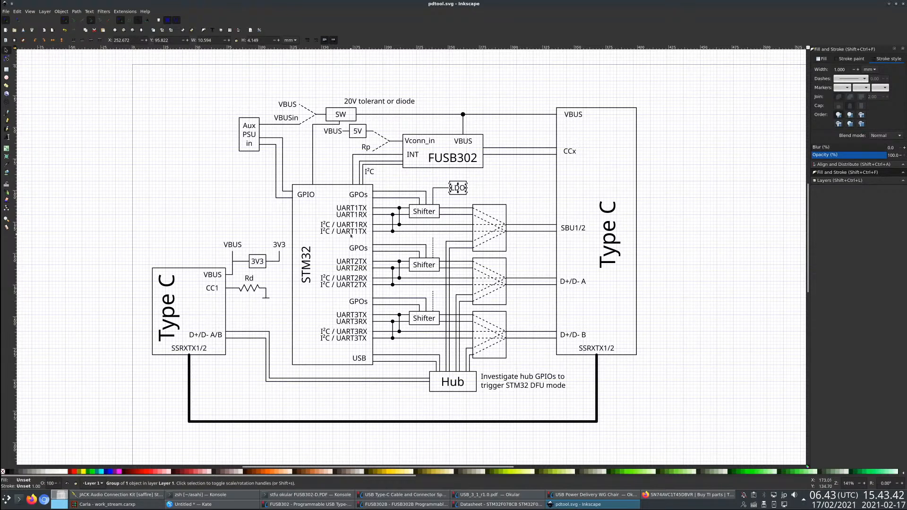
click(489, 185)
click(281, 245)
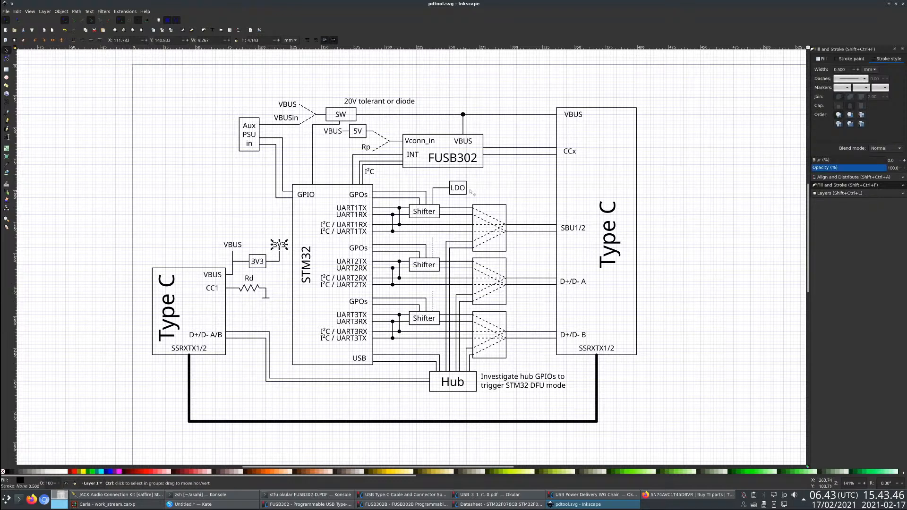
key(ctrl+v)
drag(511, 189, 477, 191)
click(513, 190)
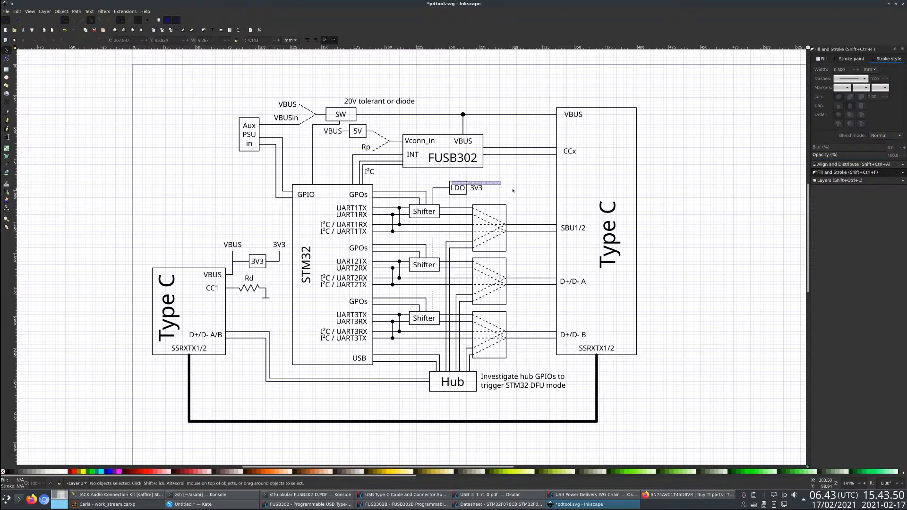
- Draw a short solid line about 3 mm long connecting the LDO box to its 3V3 label
click(479, 189)
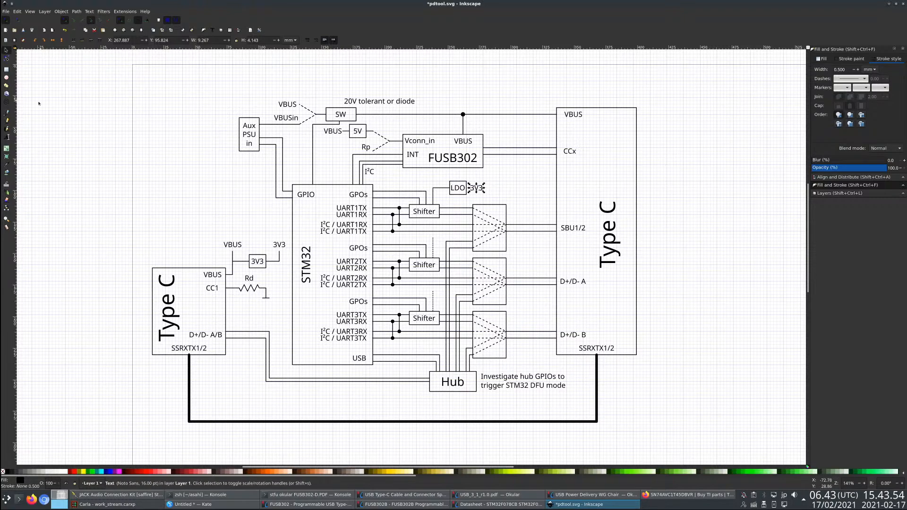
key(b)
scroll(473, 189, up, 2)
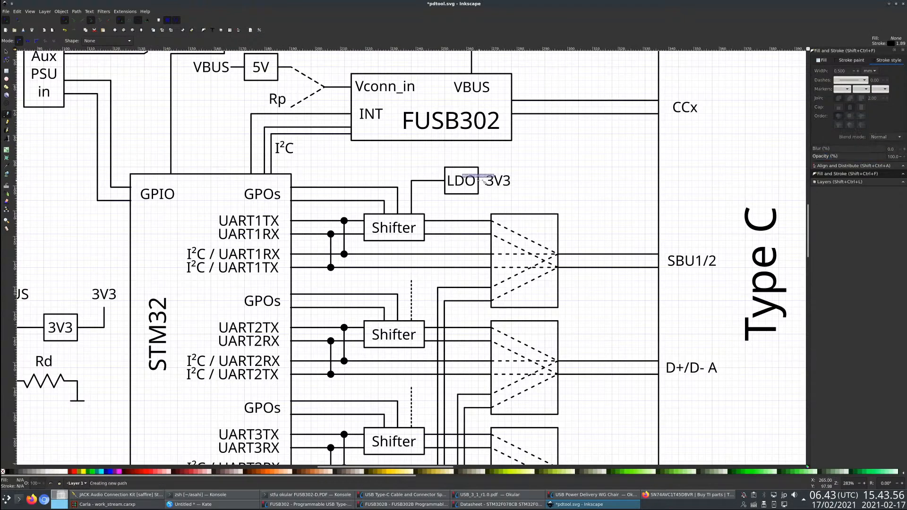
double_click(485, 180)
click(6, 51)
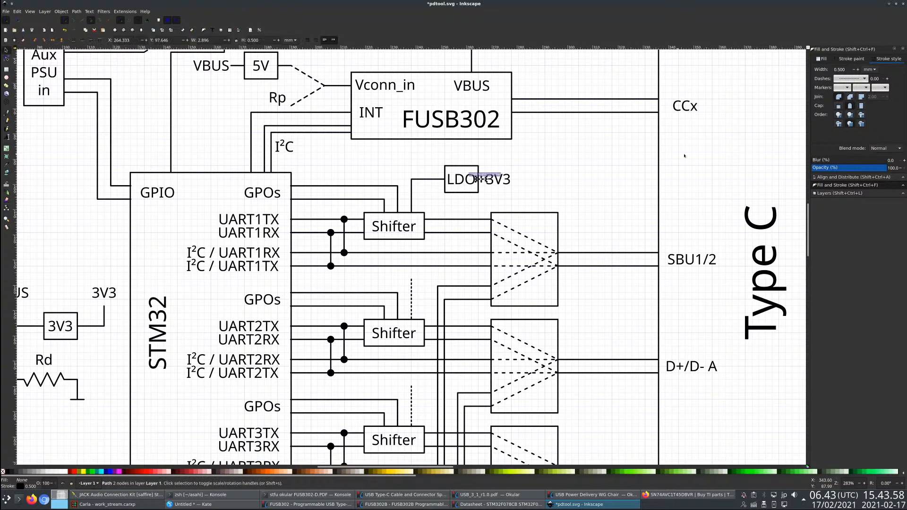
click(851, 79)
click(852, 68)
click(559, 172)
drag(499, 180, 500, 181)
click(547, 180)
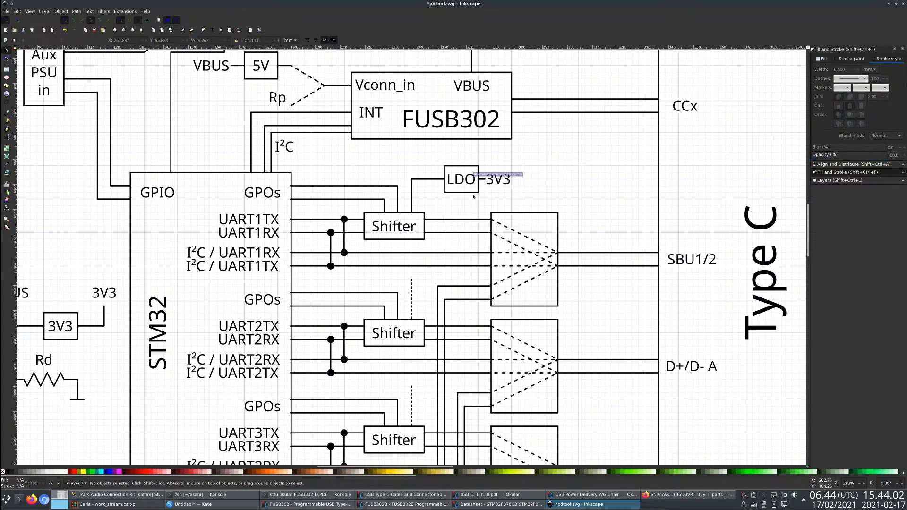
- Duplicate the LDO label just above the wire left of the LDO box and change the copy's text to 3.3V-1.2V
click(461, 180)
key(ctrl+c)
key(ctrl+v)
click(6, 137)
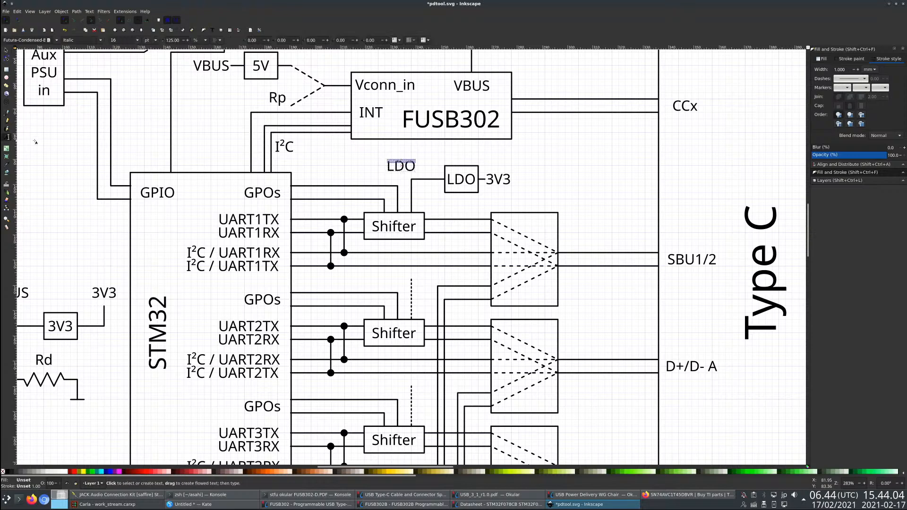
click(45, 142)
double_click(400, 166)
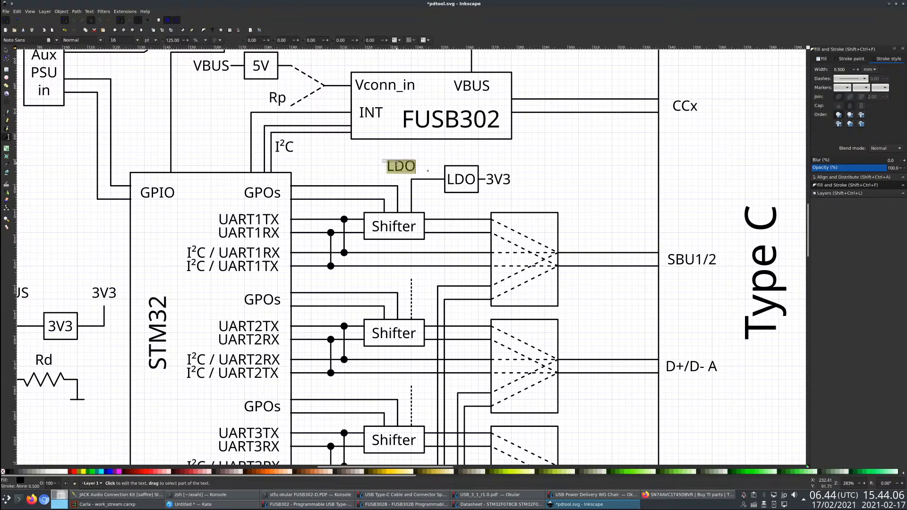
text(3.3V-1.2V)
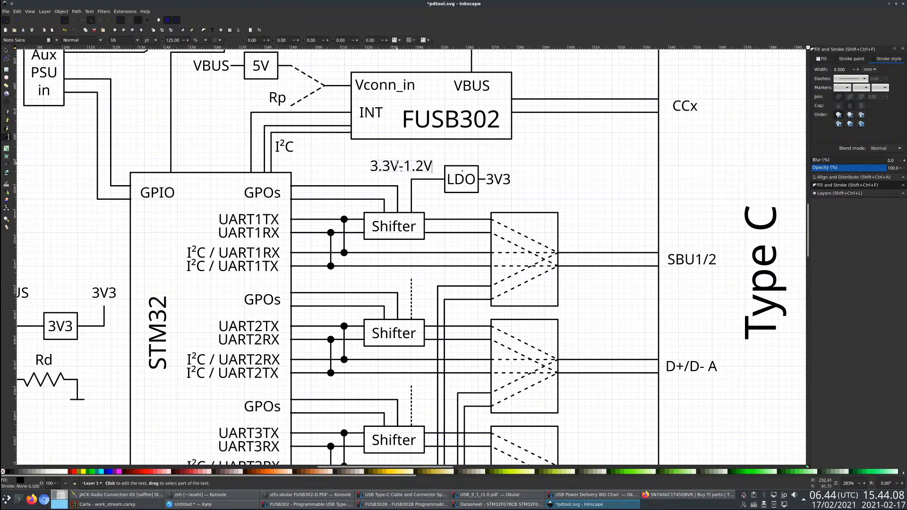
key(Escape)
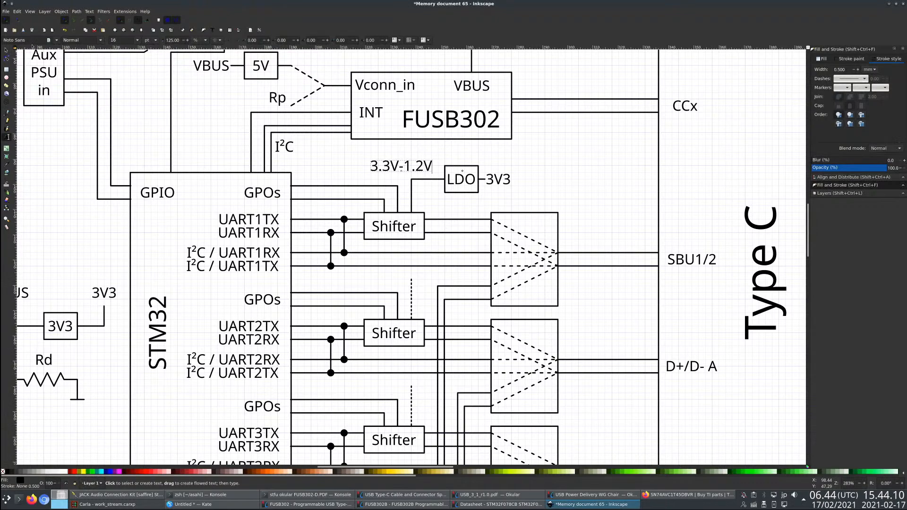
- Move the 3.3V-1.2V label slightly right, up close to the LDO box
click(6, 50)
drag(373, 176, 383, 175)
click(586, 172)
scroll(405, 202, down, 3)
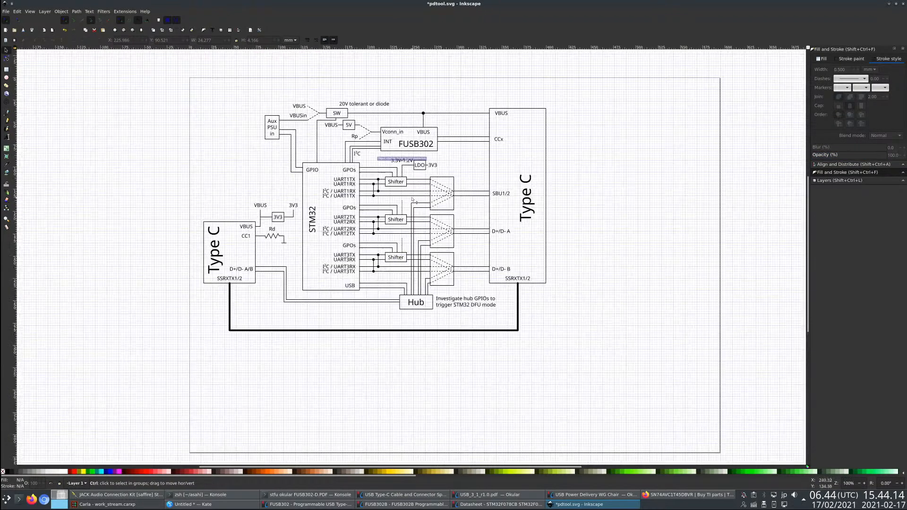
- Switch to Firefox and examine the usb-pd-addon.pdf schematic in the glasgow-addons repository
scroll(412, 200, up, 1)
key(alt+Tab)
key(alt+Tab)
key(alt+Tab)
key(alt+Tab)
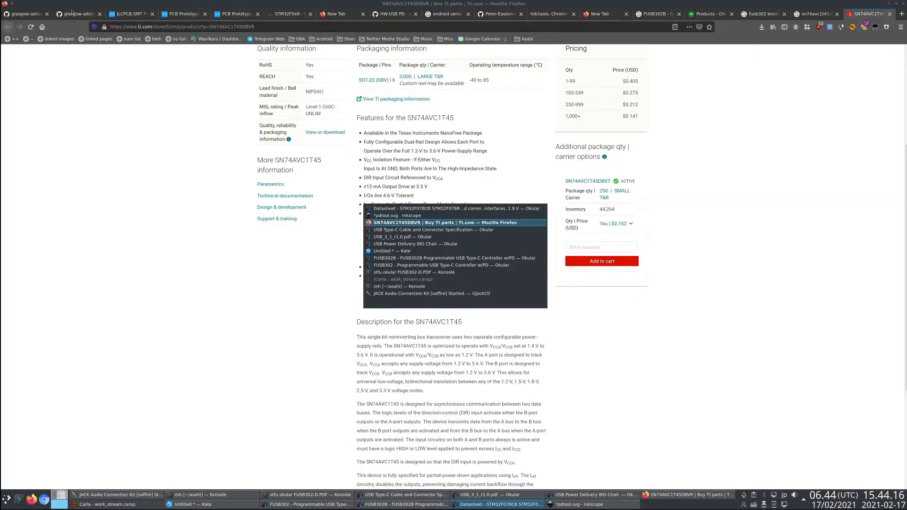
click(80, 14)
scroll(176, 56, up, 4)
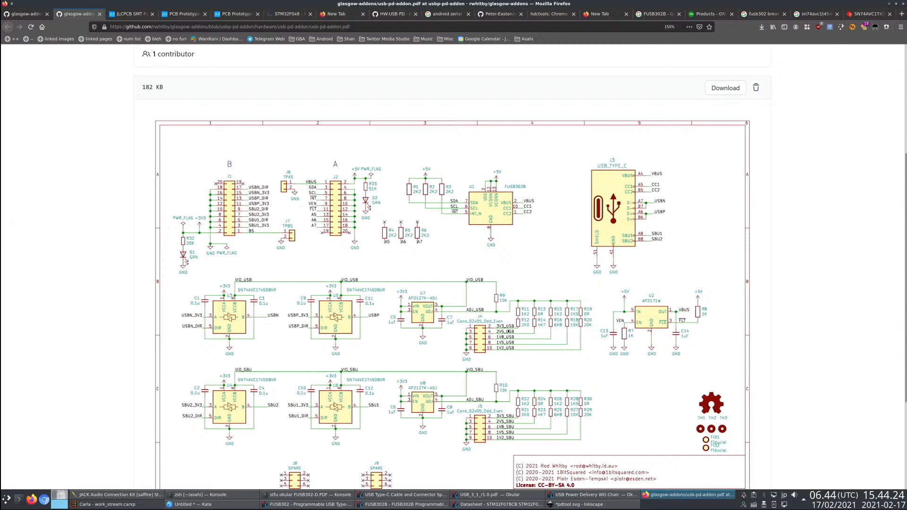
- Return to the block diagram in Inkscape and save pdtool.svg
key(alt+Tab)
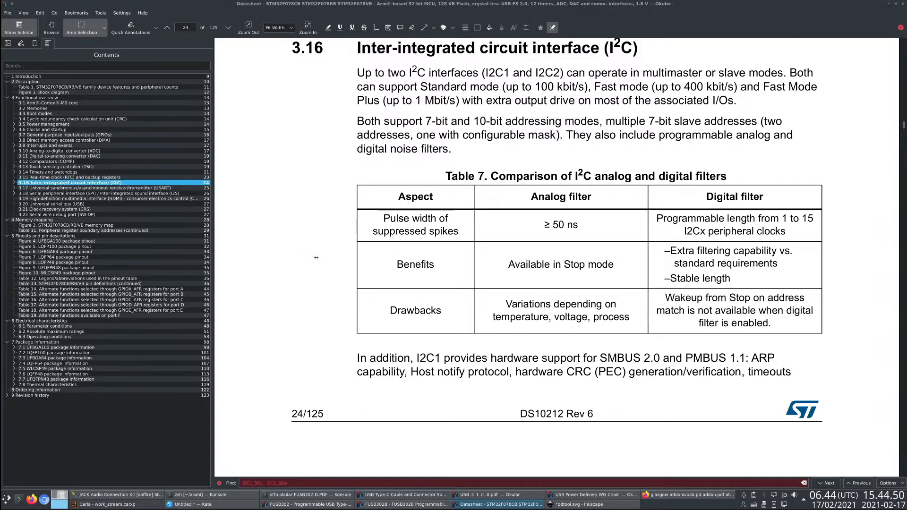
key(alt+Tab)
key(alt+Tab)
key(Tab)
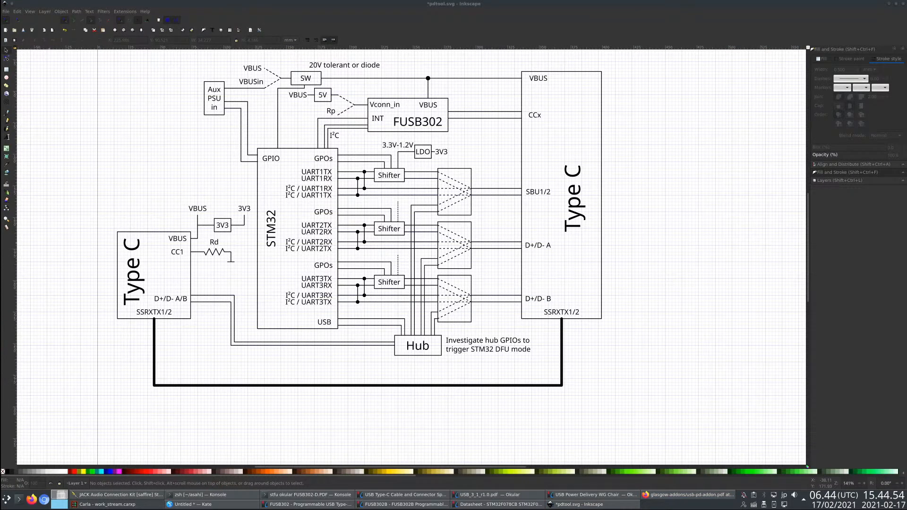
scroll(383, 291, up, 1)
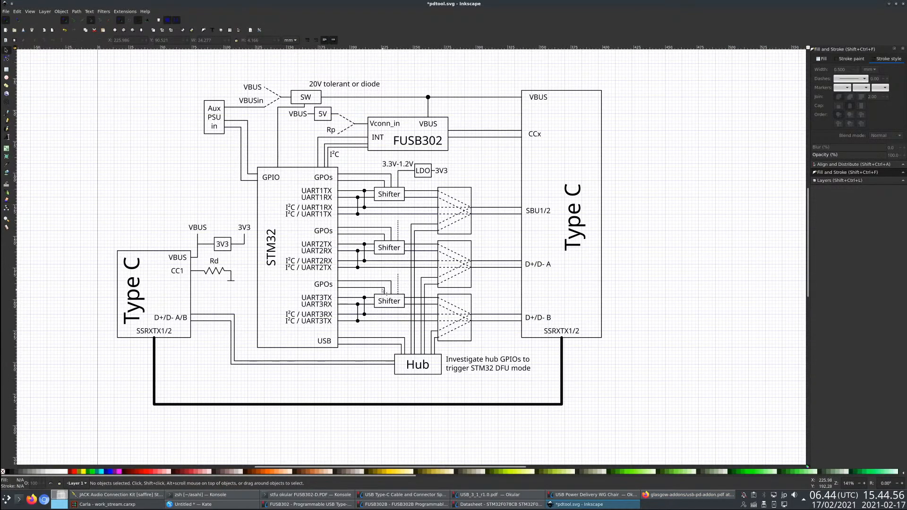
key(ctrl+s)
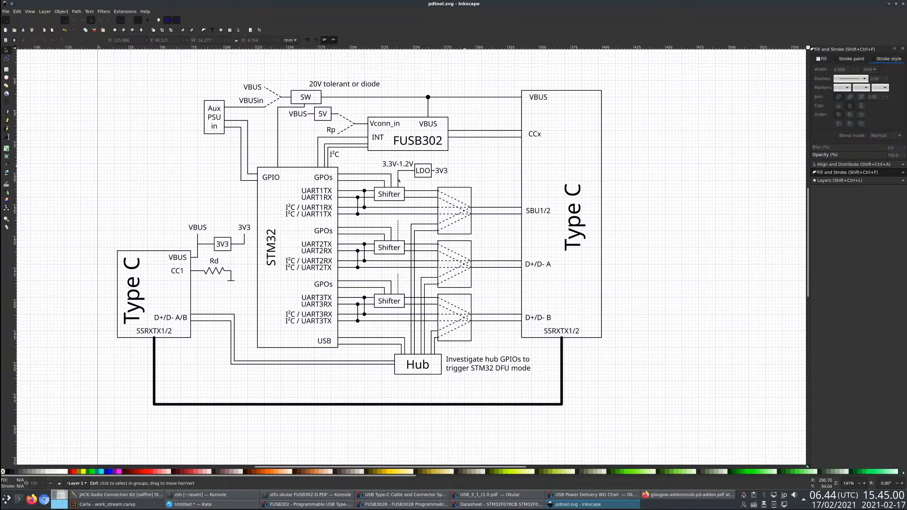
- Compare the level shifter and adjustable regulator circuits in the usb-pd-addon schematic with the block diagram
key(alt+Tab)
key(alt+Tab)
scroll(412, 256, up, 2)
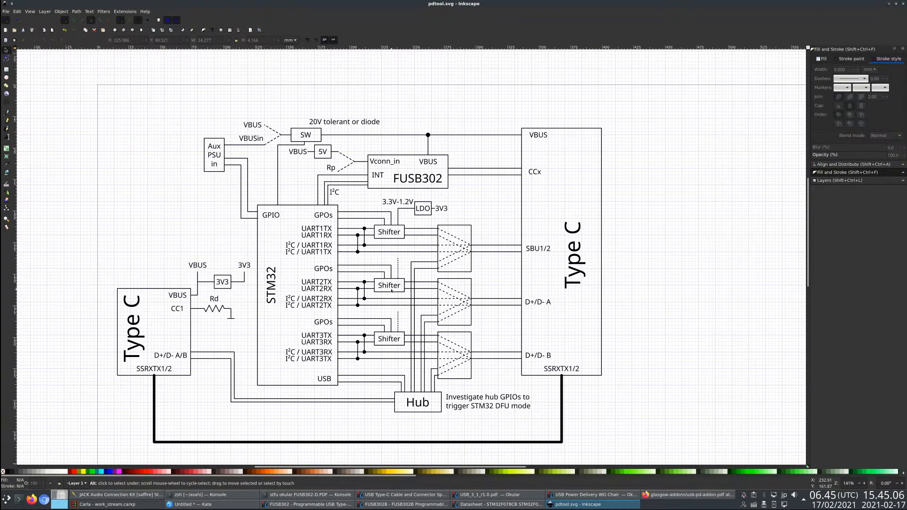
key(alt+Tab)
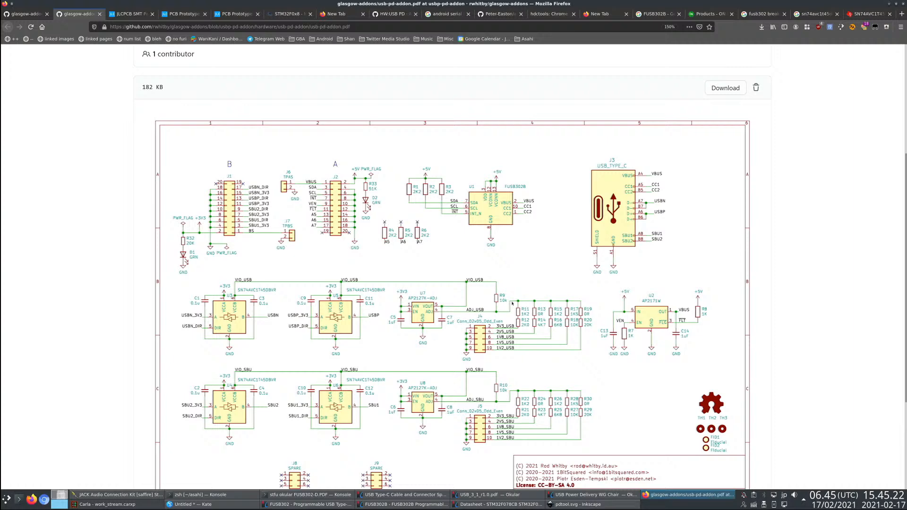
key(alt+Tab)
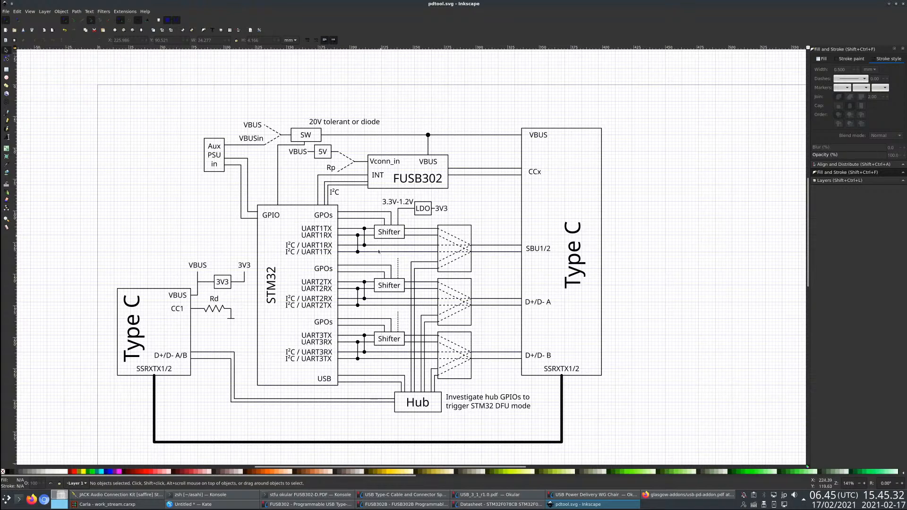
key(alt)
key(alt+Tab)
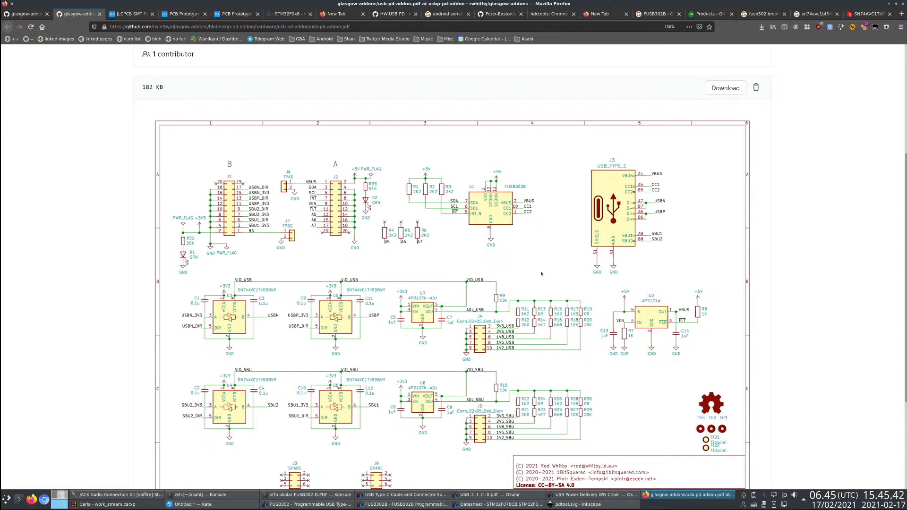
key(alt+Tab)
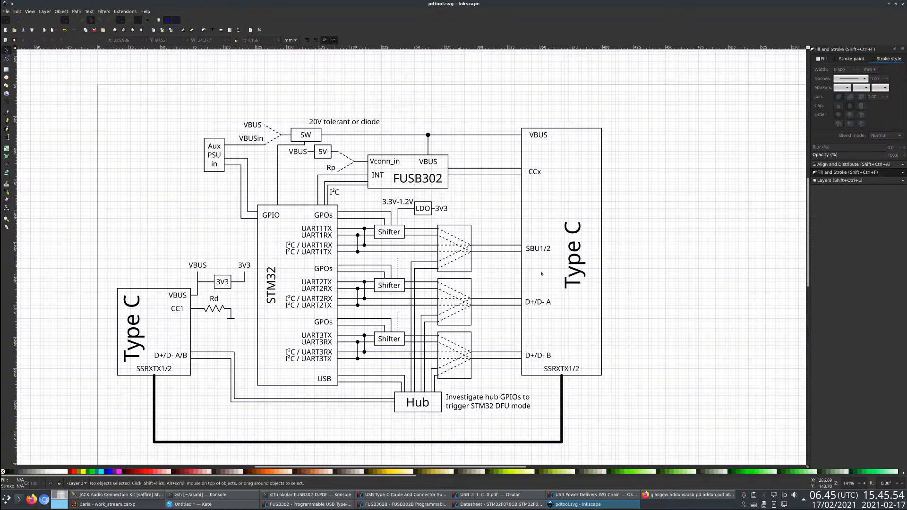
- Shift the 3.3V-1.2V label about 2.6 mm left, away from the LDO box, and save pdtool.svg
drag(408, 204, 404, 204)
key(Escape)
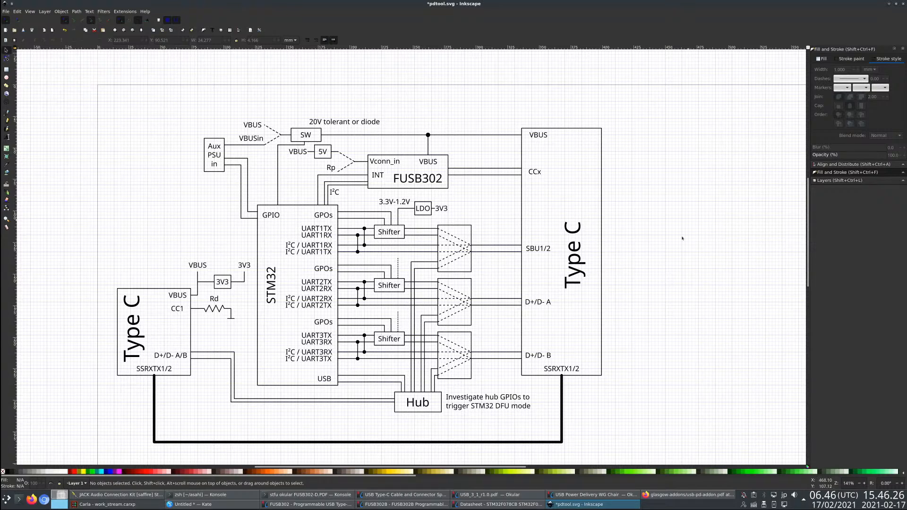
click(459, 253)
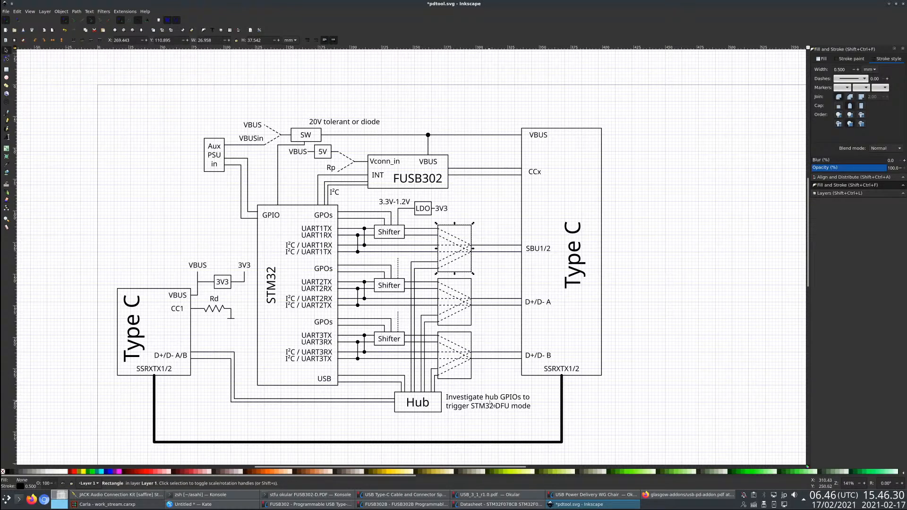
key(ctrl+s)
click(412, 403)
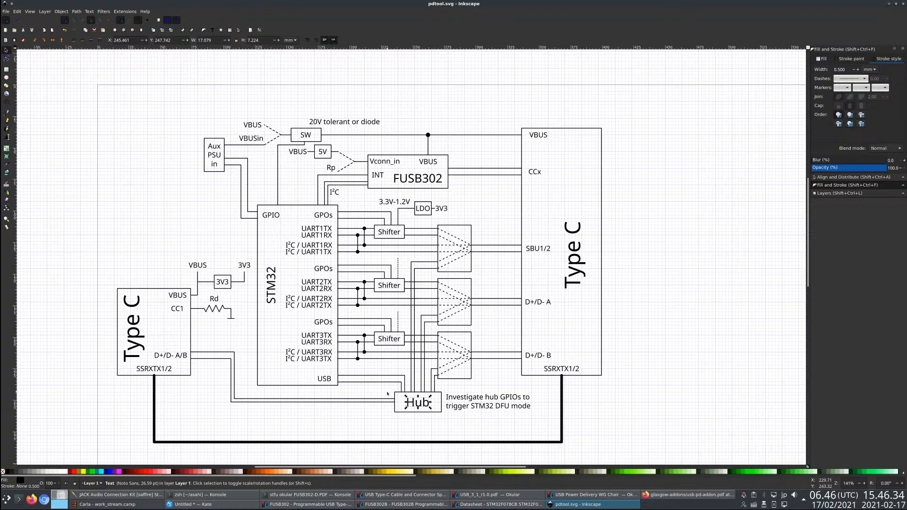
click(274, 296)
key(Escape)
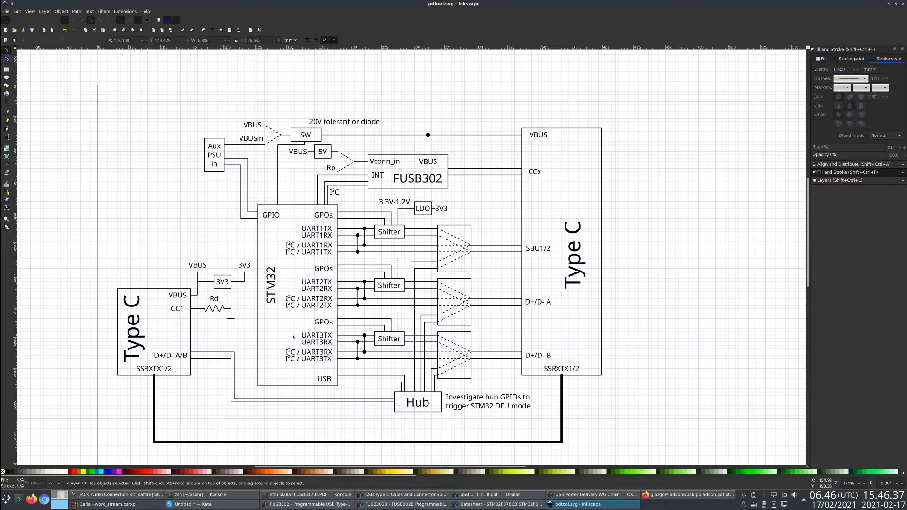
click(313, 139)
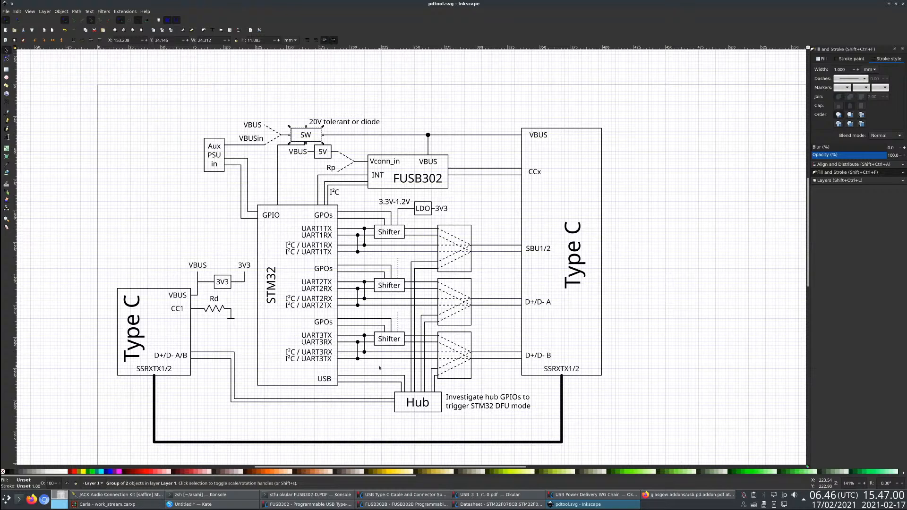
- Save pdtool.svg, then hide the canvas grid and clear the selection
key(ctrl+s)
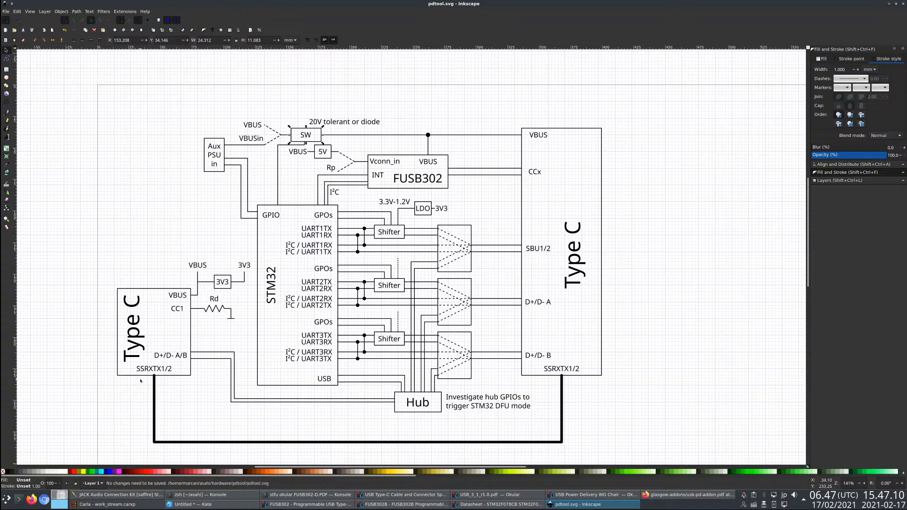
key(ctrl+s)
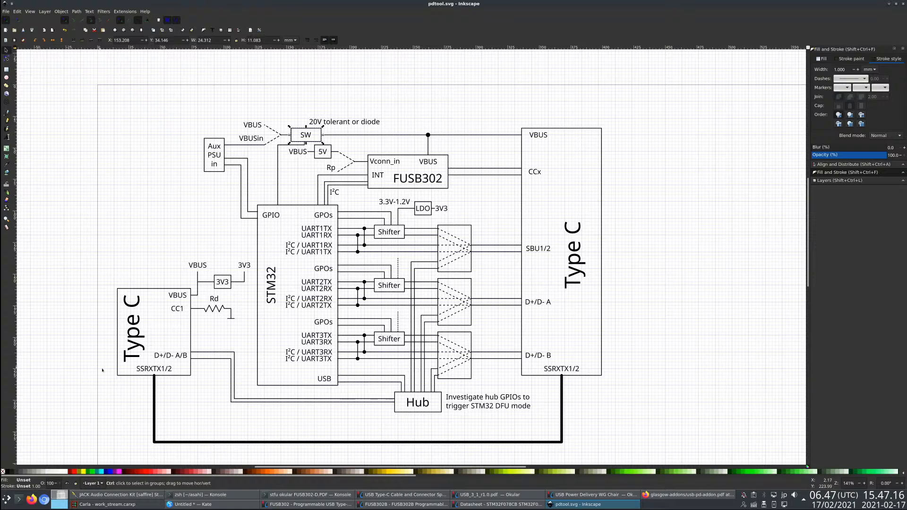
key(numbersign)
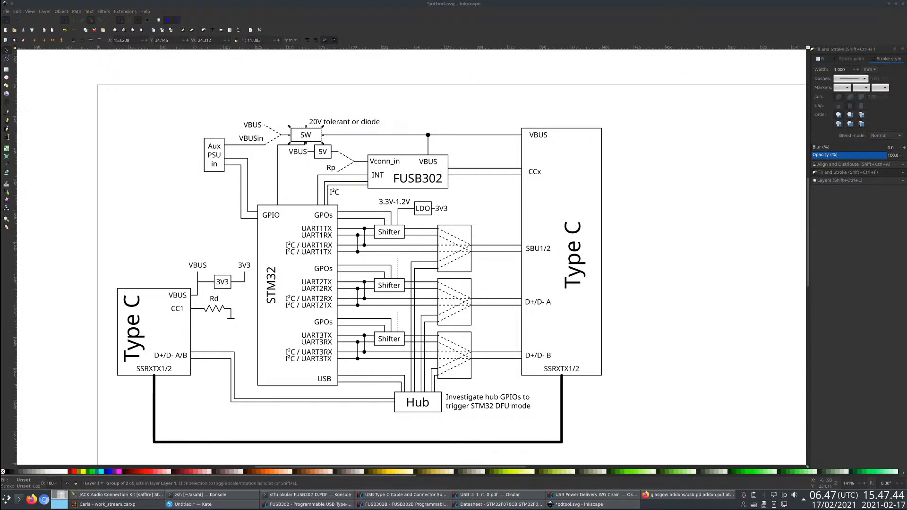
click(211, 253)
- Switch to Firefox, search the web for CY7C65642, and open the Cypress HX2VL datasheet page in a separate tab
key(alt+Tab)
key(ctrl+t)
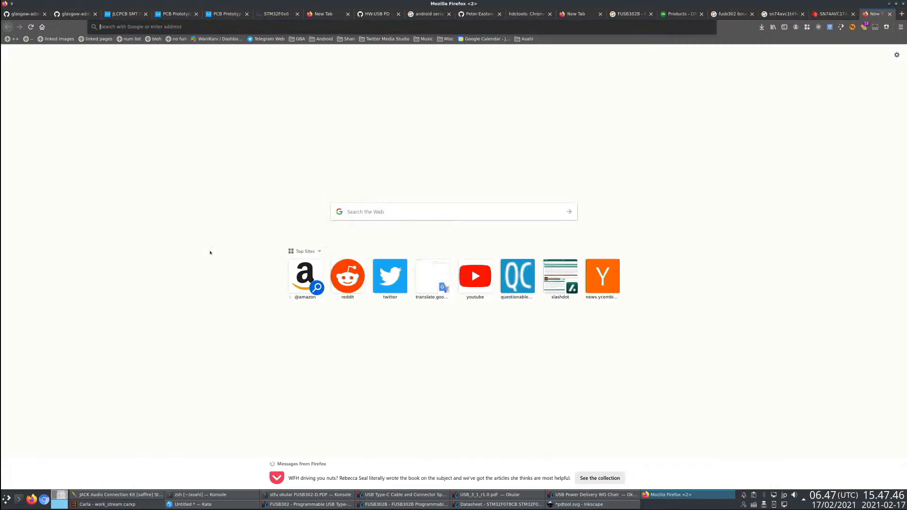
text(CY7C65642)
key(Return)
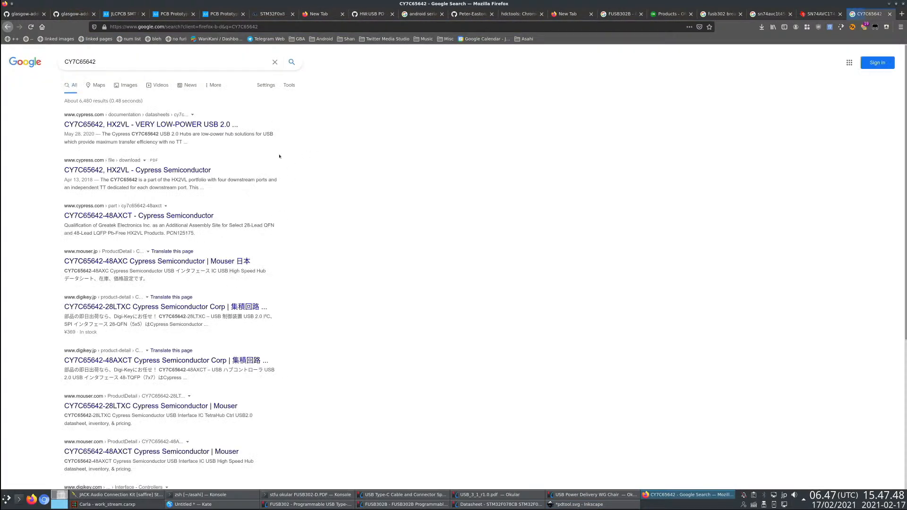
middle_click(148, 123)
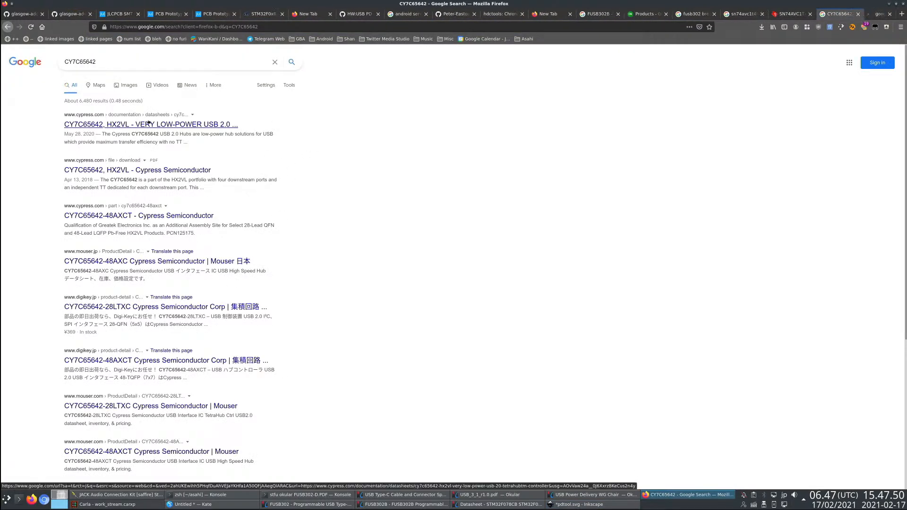
key(ctrl+Tab)
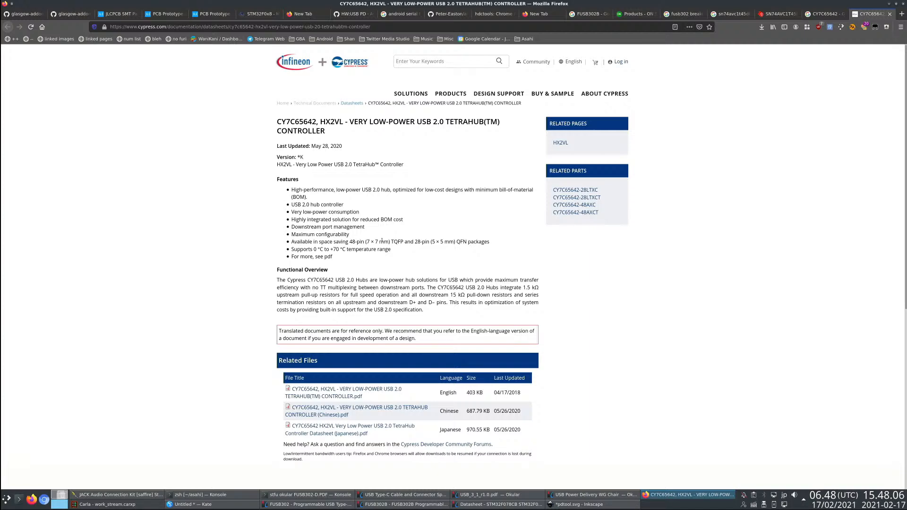
- Download the English CY7C65642 HX2VL TetraHub controller datasheet PDF and open it in Okular
key(alt+Tab)
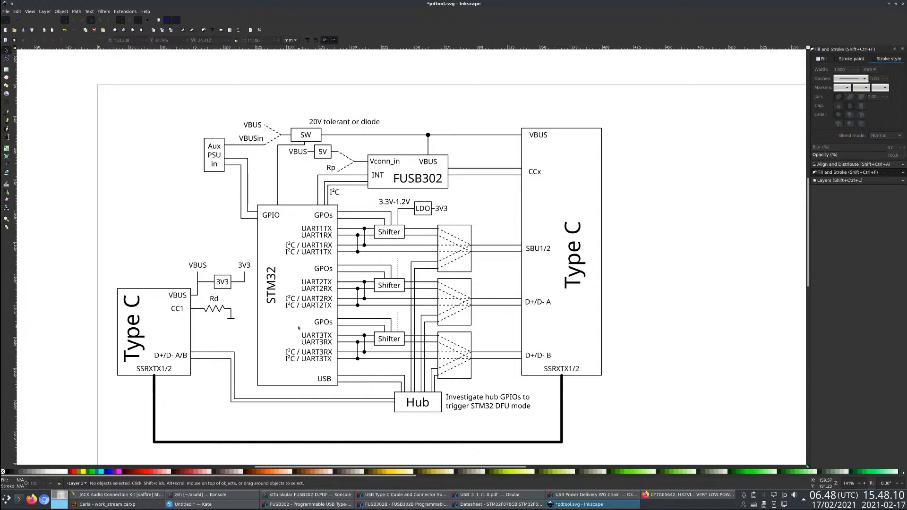
key(alt+Tab)
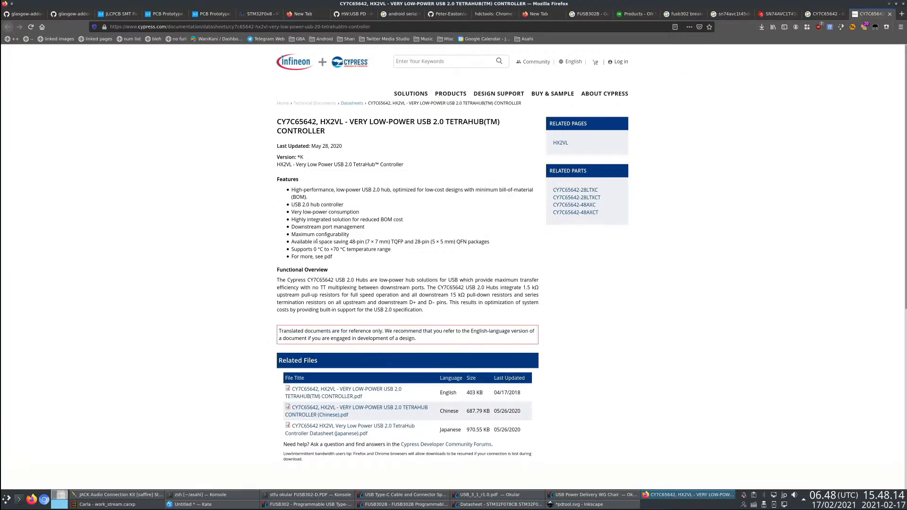
click(343, 389)
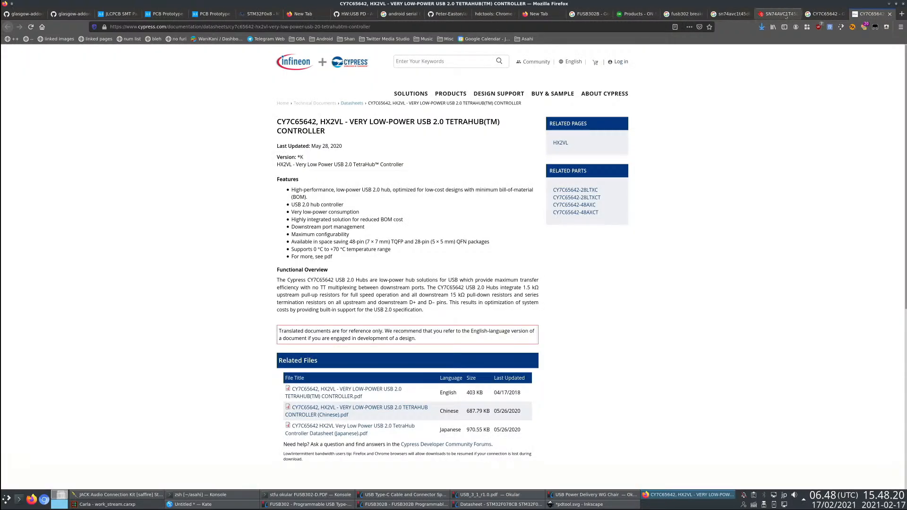
click(762, 27)
click(677, 47)
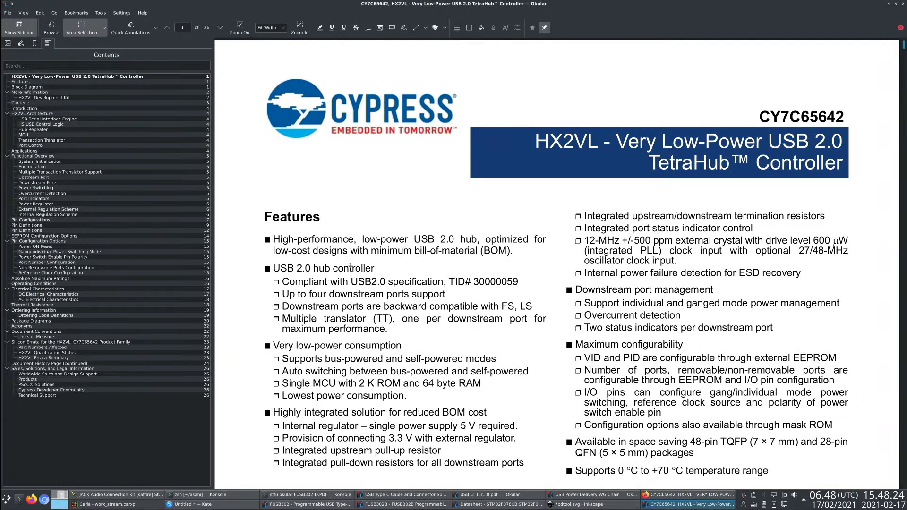
- Read the MCU and Power Switching sections of the CY7C65642 datasheet, then switch back to Firefox
click(23, 135)
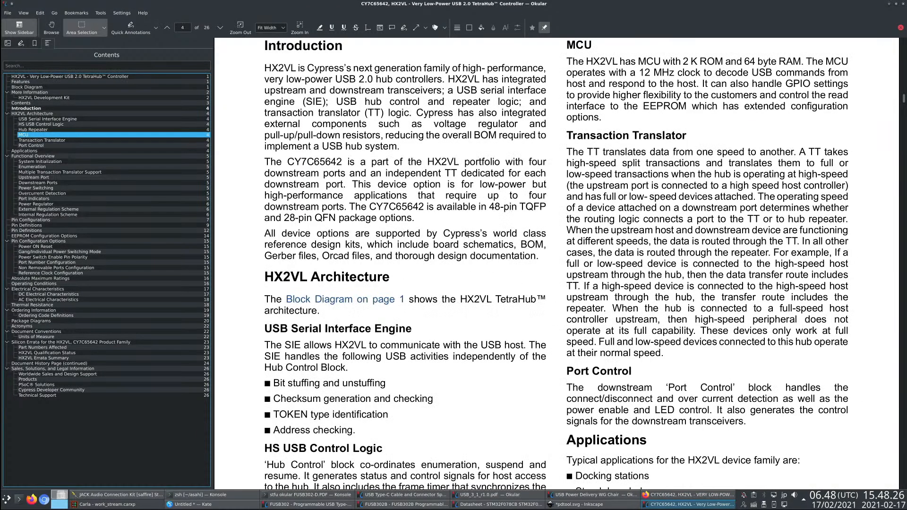
click(73, 189)
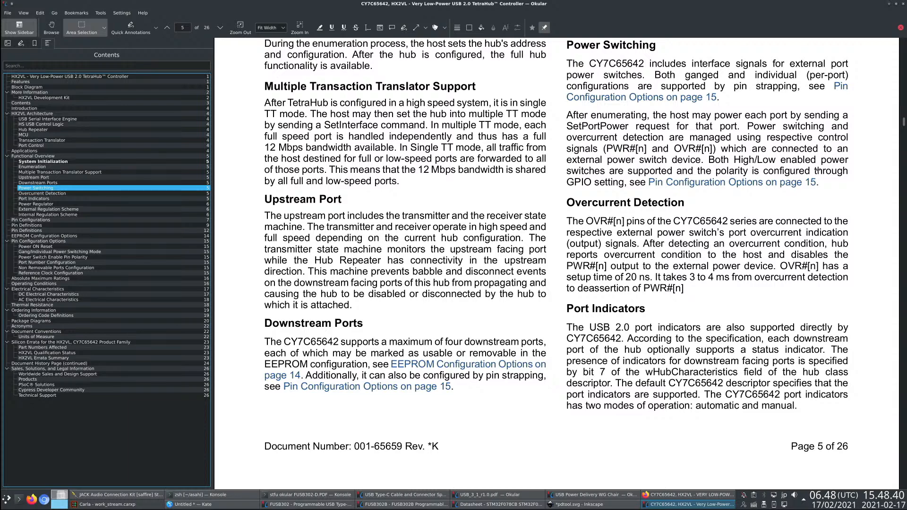
key(alt+Tab)
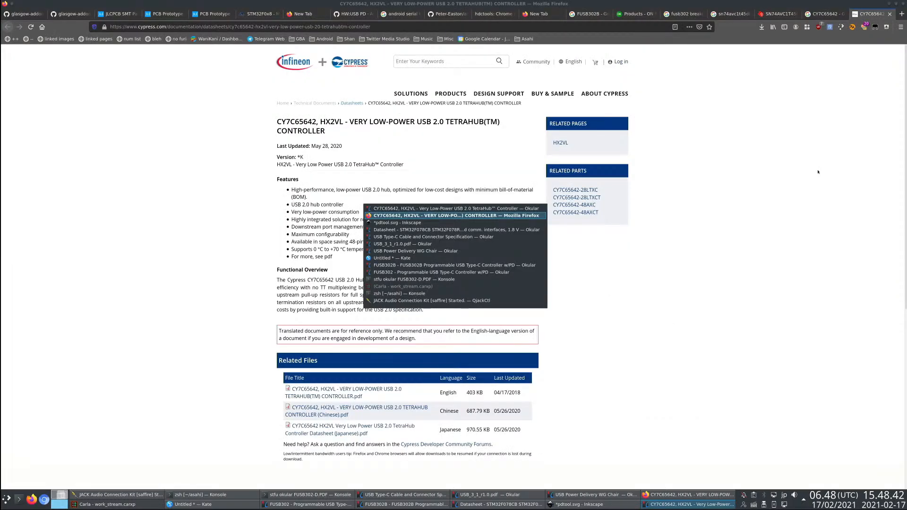
- Switch to the CY7C65642 datasheet in Okular and examine the 48-pin TQFP diagram in Pin Configurations
key(alt+Tab)
key(alt+Tab)
key(alt+shift+Tab)
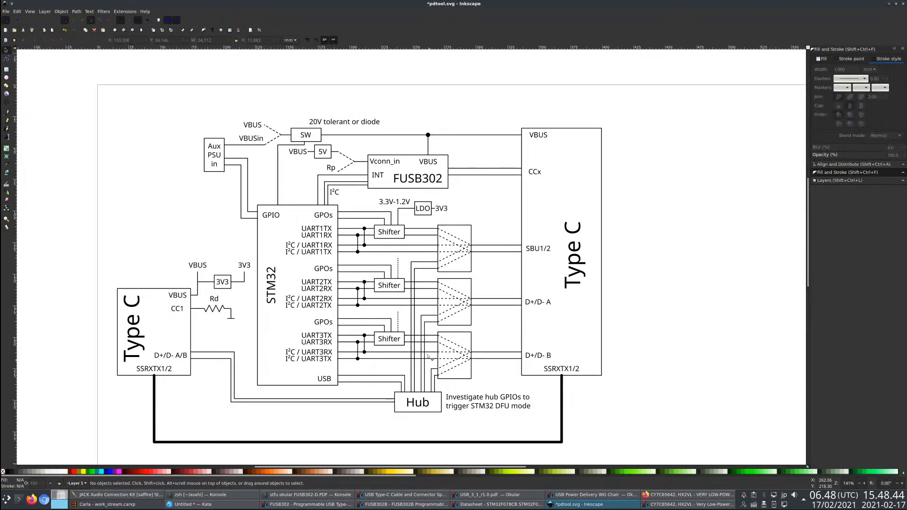
key(alt+Tab)
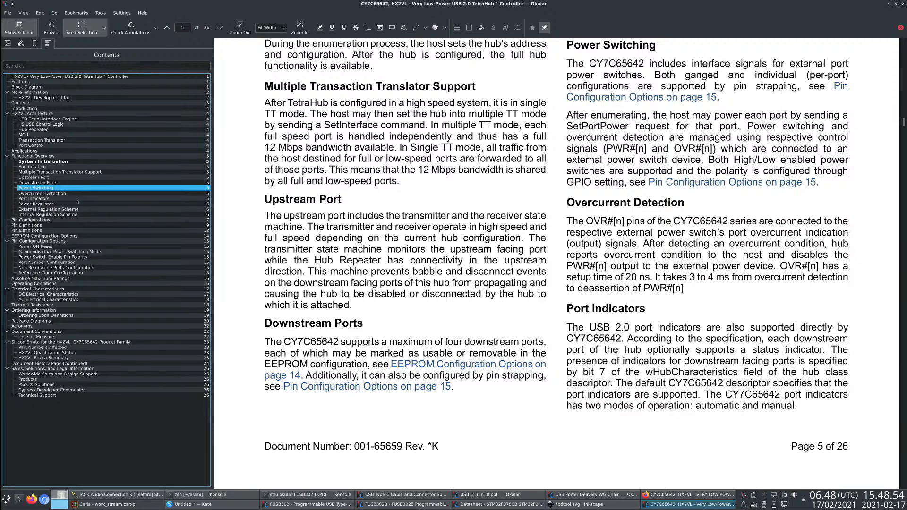
click(47, 220)
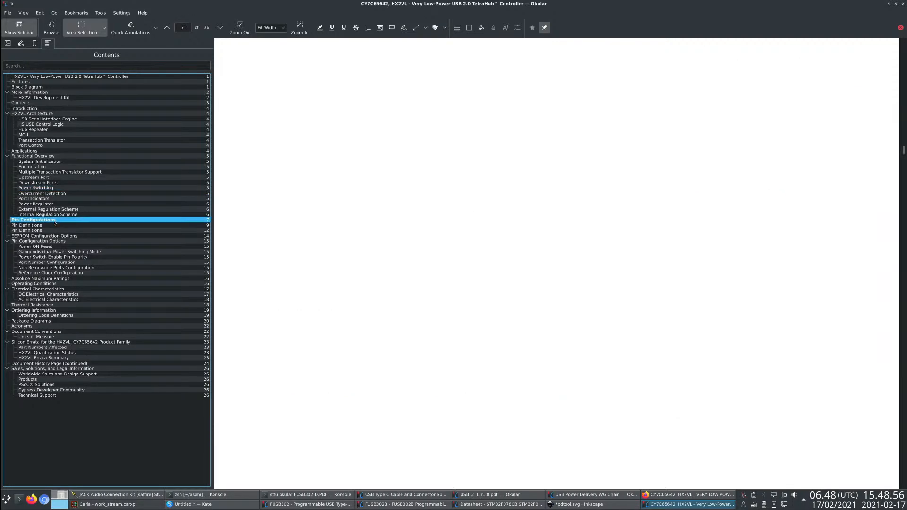
scroll(321, 271, down, 2)
scroll(321, 271, down, 1)
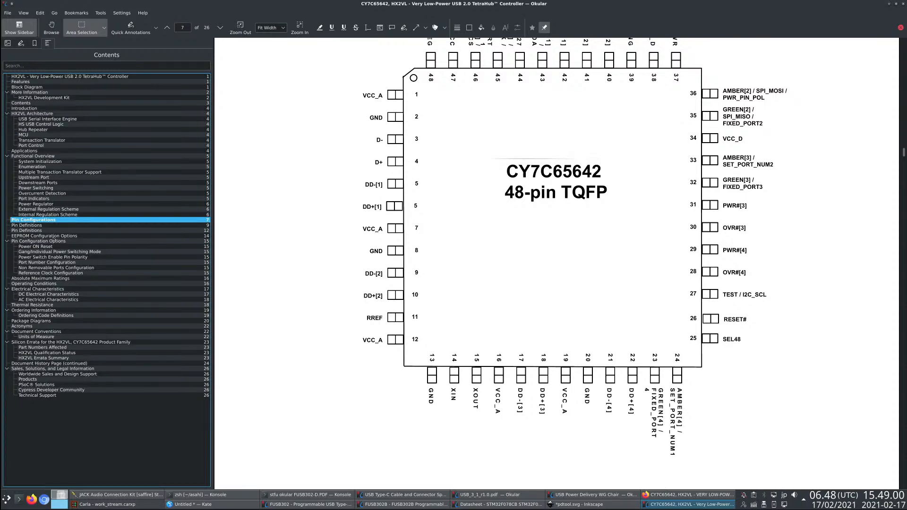
- Read the 48-pin TQFP pin definitions for the downstream ports, followed by the EEPROM Configuration Options section
click(54, 226)
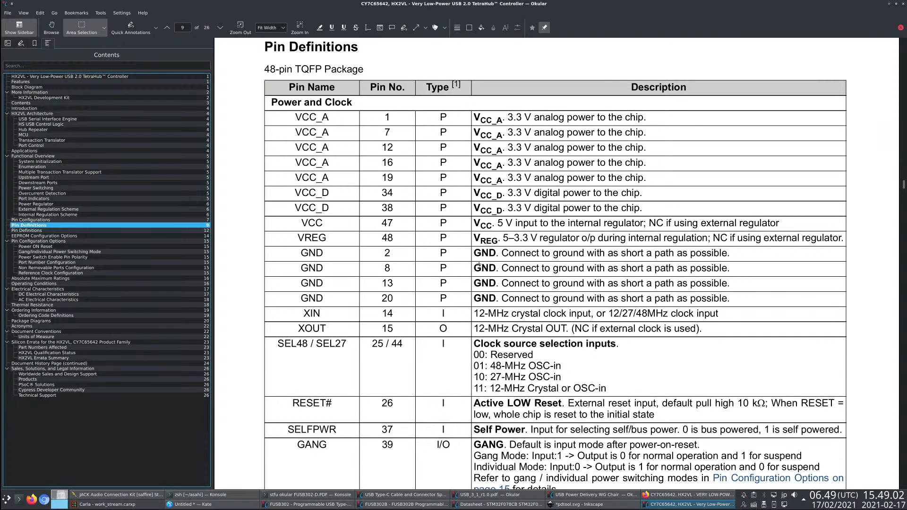
scroll(479, 266, down, 5)
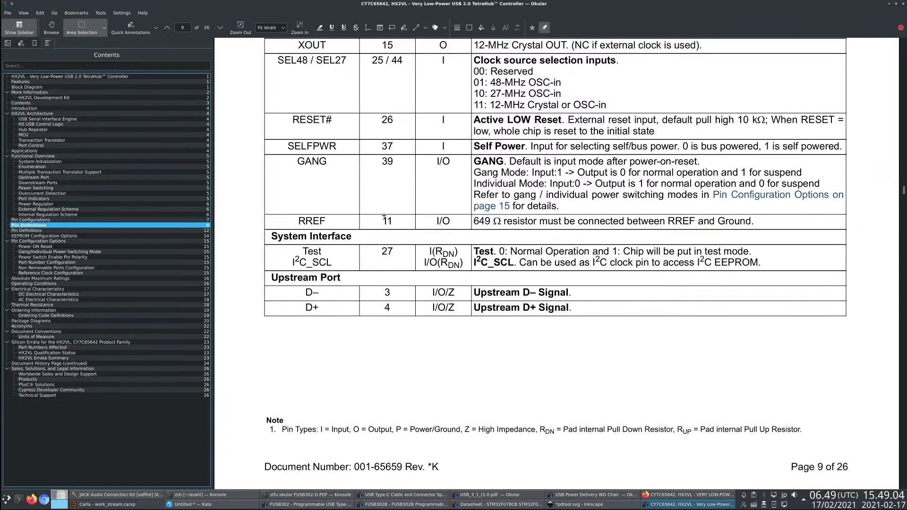
scroll(384, 217, down, 10)
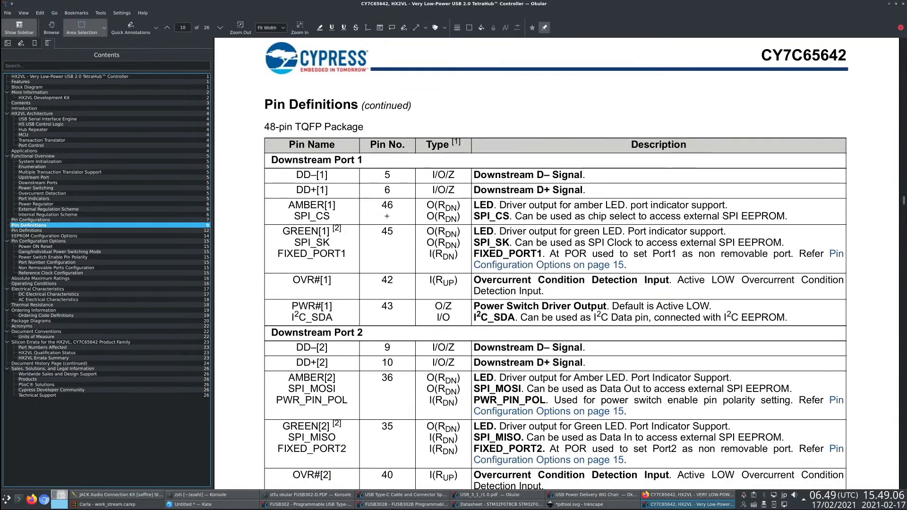
scroll(388, 216, down, 4)
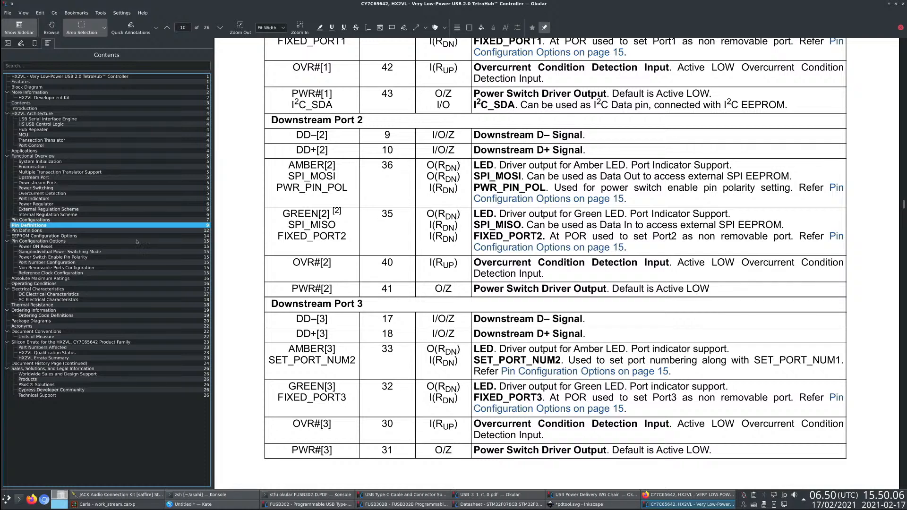
key(Down)
key(Down)
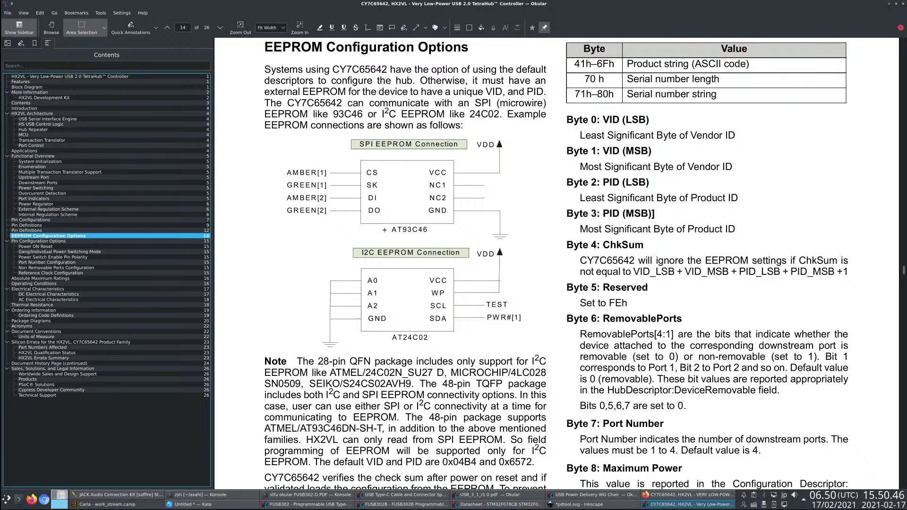
- Switch to the JLCPCB parts library in Firefox and search it for "usb hub" and for "hub"
key(alt+Tab)
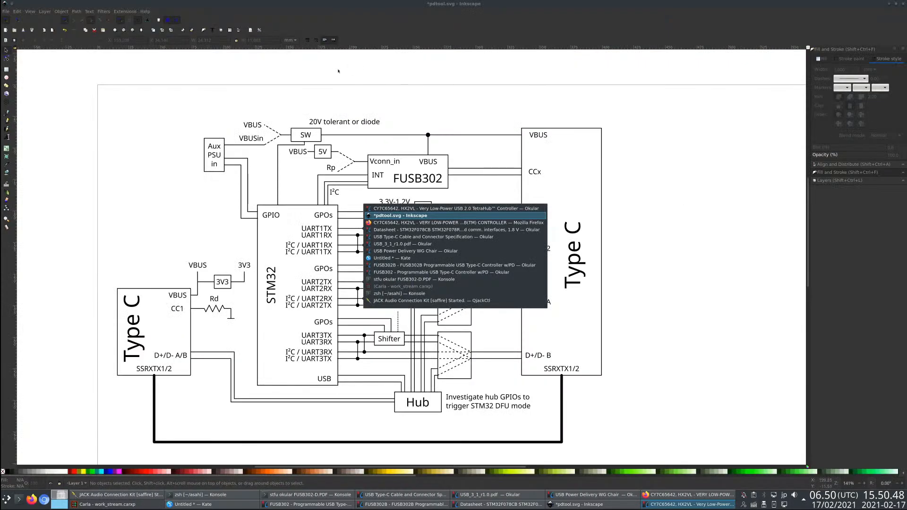
key(alt+Tab)
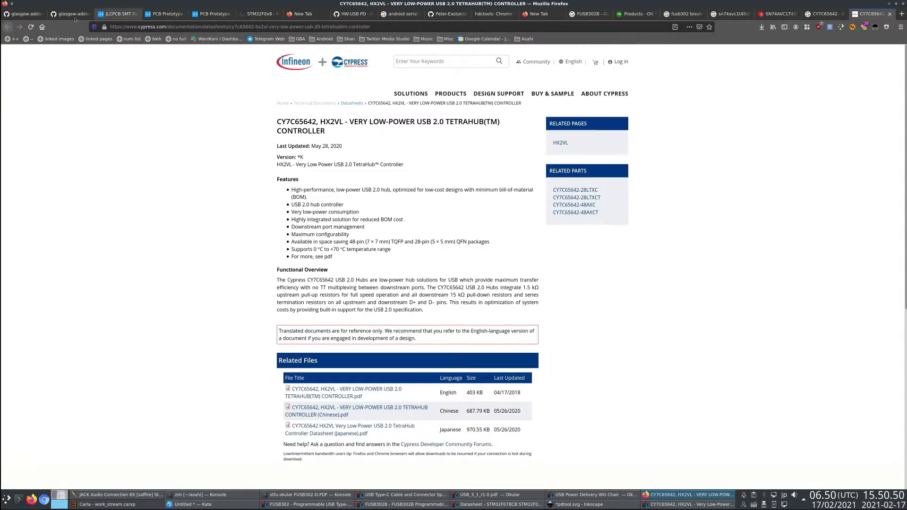
click(107, 17)
drag(312, 58, 240, 59)
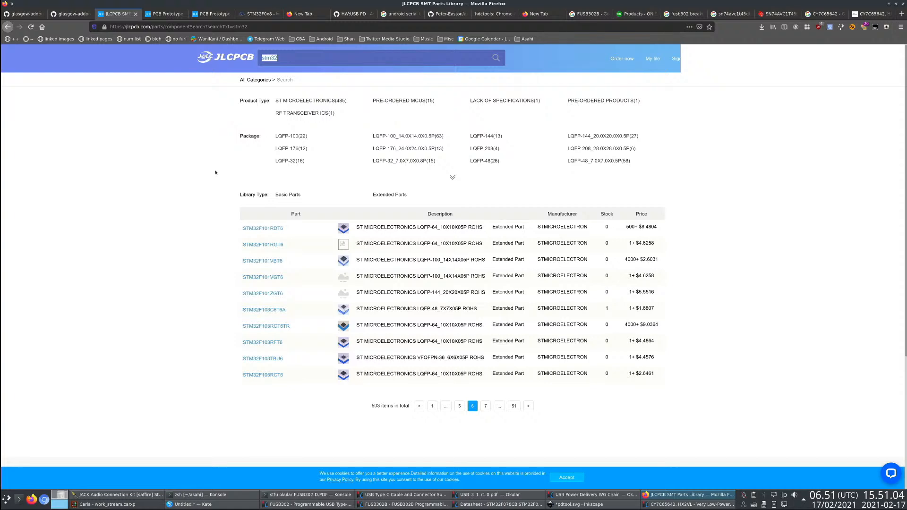
text(usb hub)
key(Return)
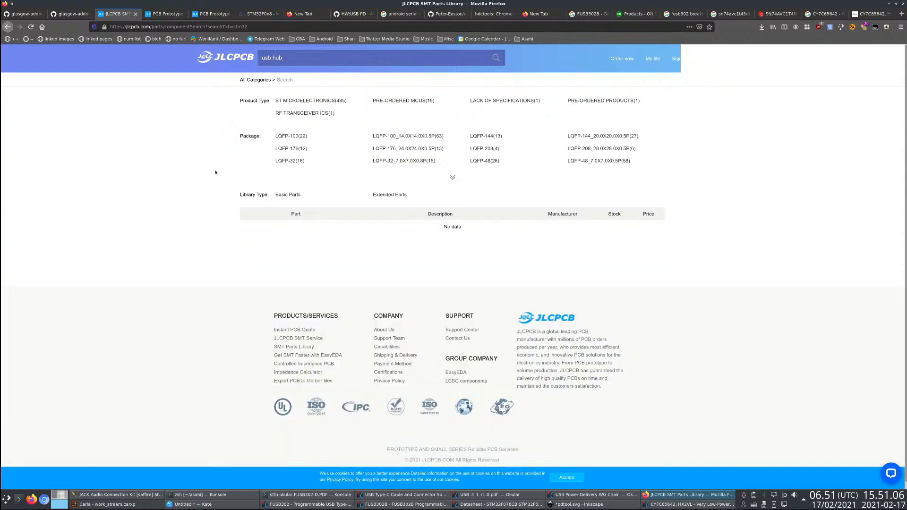
key(ctrl+a)
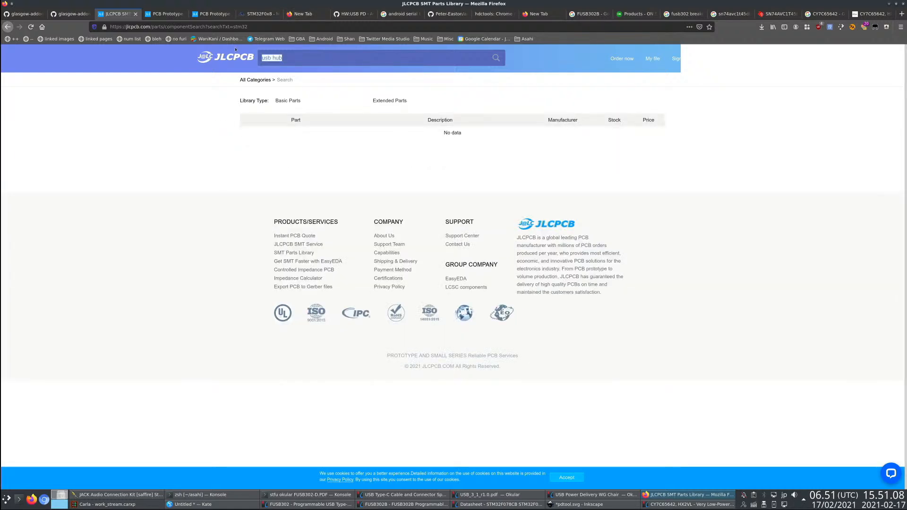
text(hub)
key(Return)
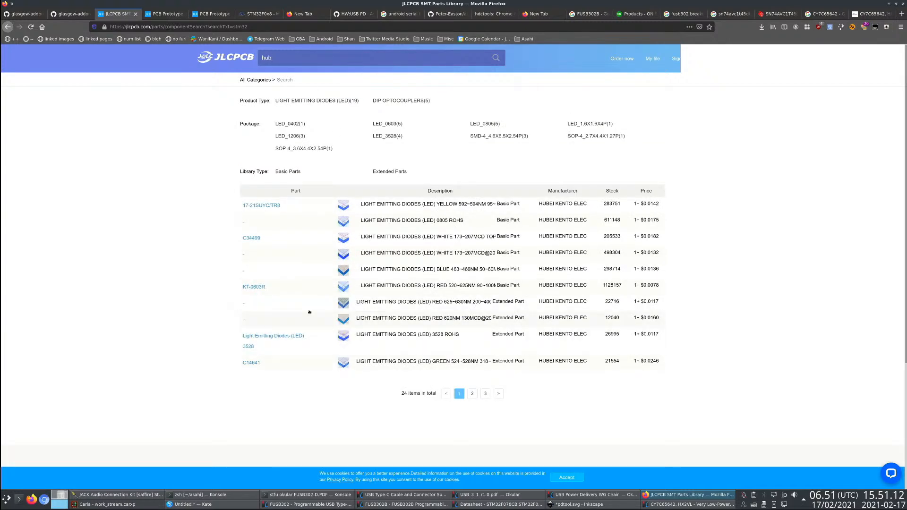
- Browse all JLCPCB part categories and open the USB ICs listing under Interface ICs
click(262, 80)
scroll(474, 324, down, 4)
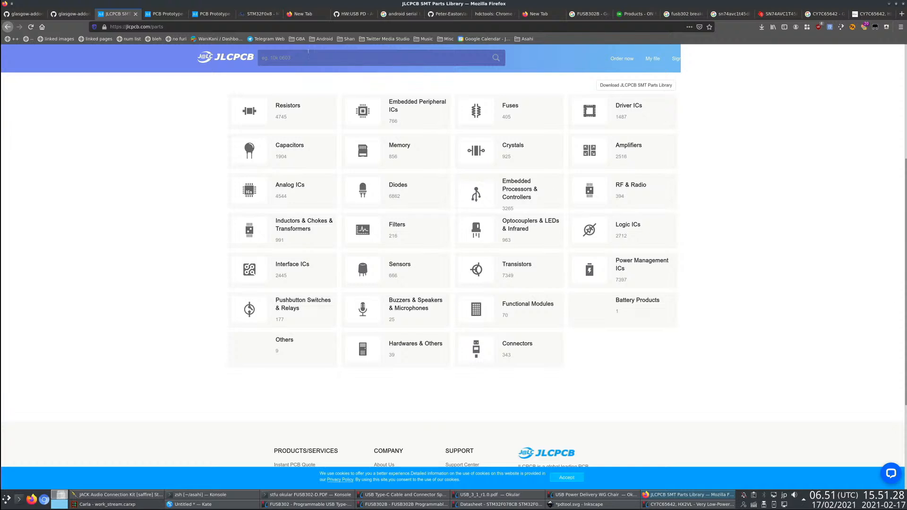
click(614, 246)
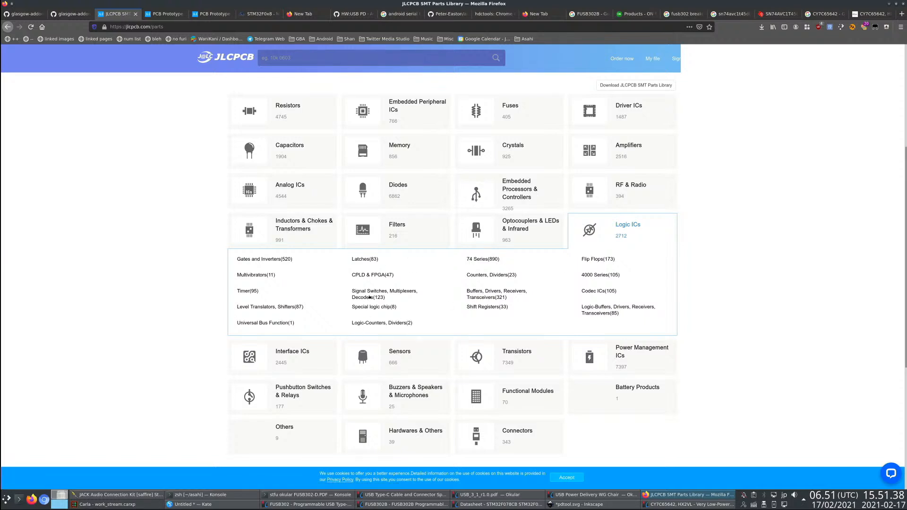
scroll(319, 360, down, 2)
click(298, 309)
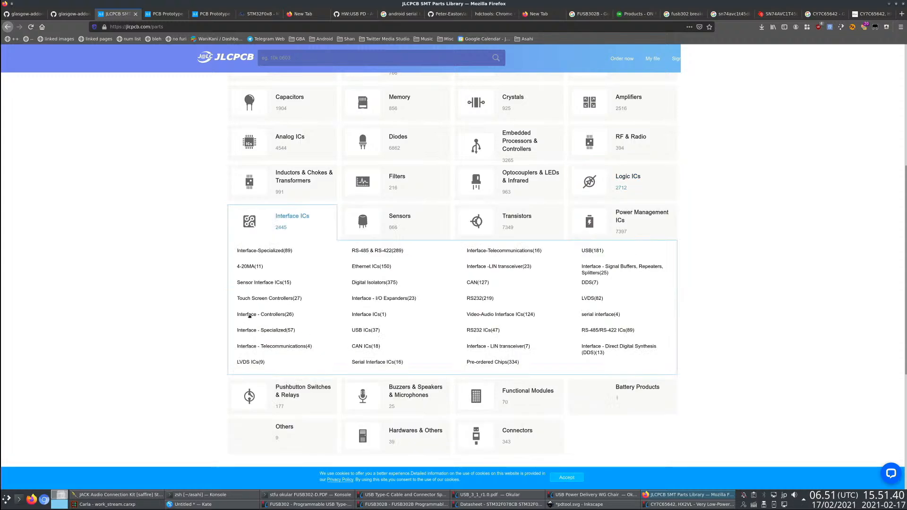
click(369, 330)
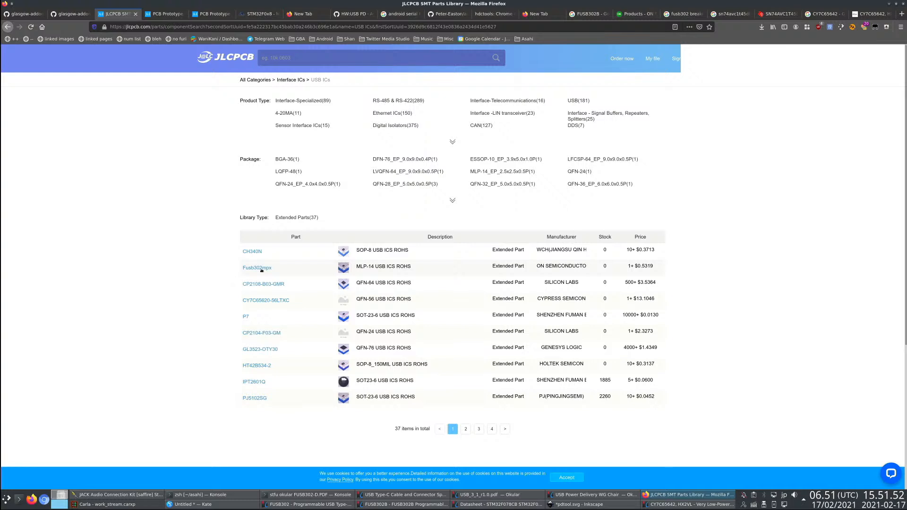
- Look through the remaining pages of USB ICs and expand the CY7C65632-28LTXCT details on page 2
click(467, 429)
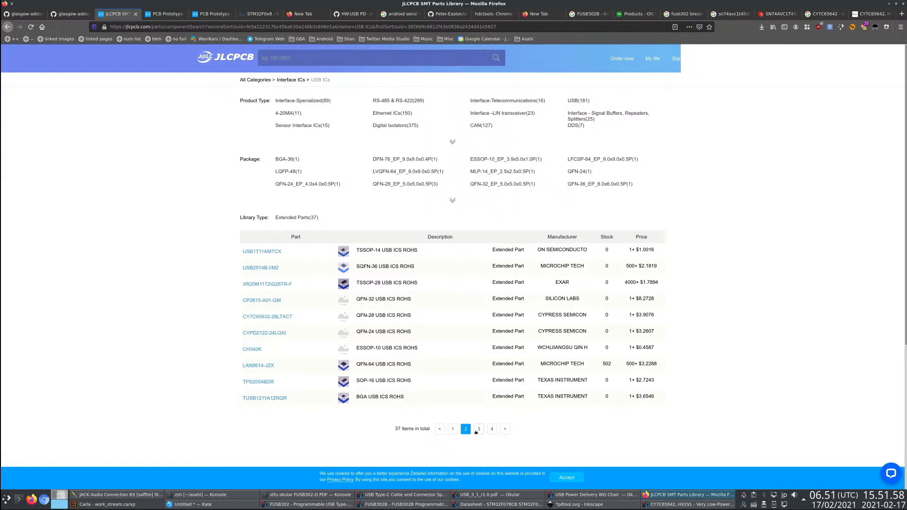
click(476, 430)
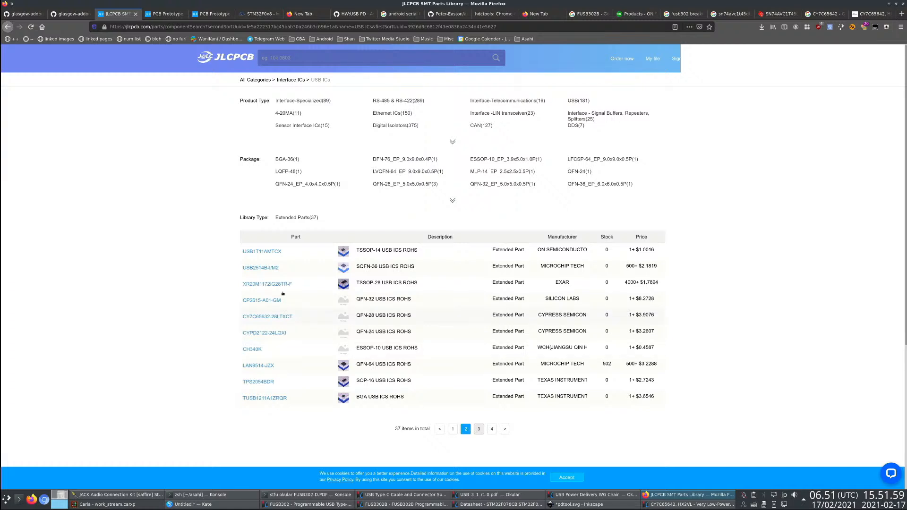
click(491, 429)
click(466, 380)
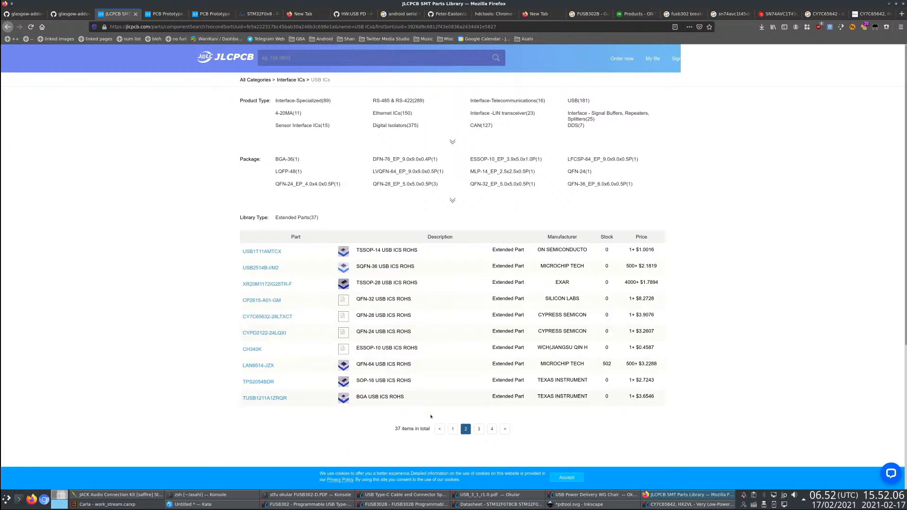
click(449, 315)
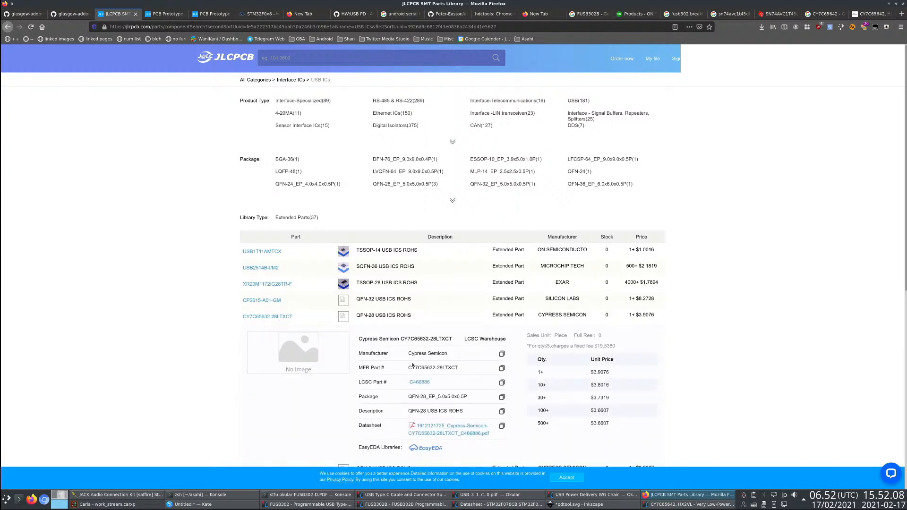
- Search the web for CY7C65632 in a new tab, download the CY7C65632/CY7C65634 HX2VL datasheet PDF, and close the tab
double_click(423, 339)
key(ctrl+c)
key(ctrl+t)
key(ctrl+v)
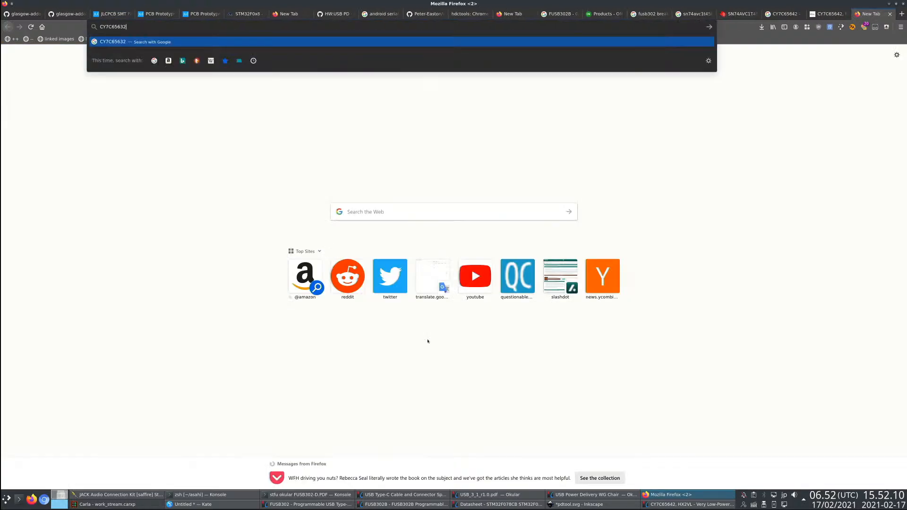
key(Return)
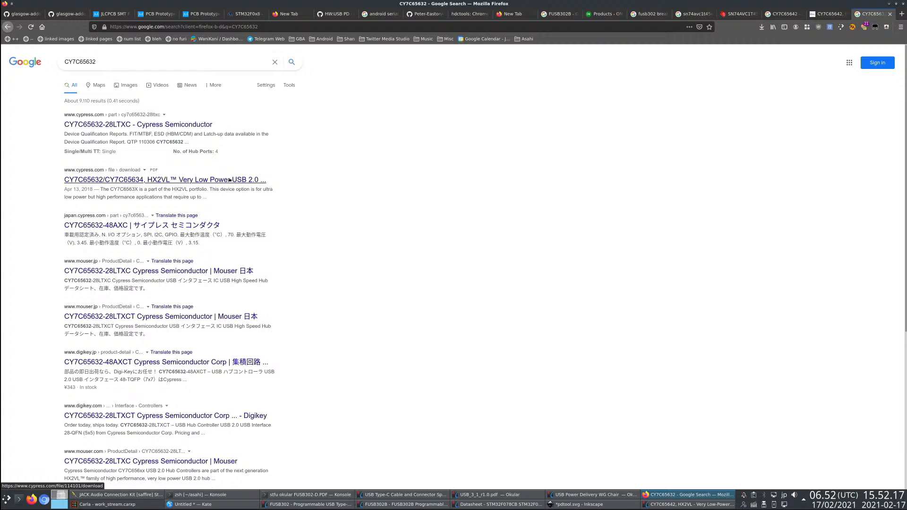
click(230, 180)
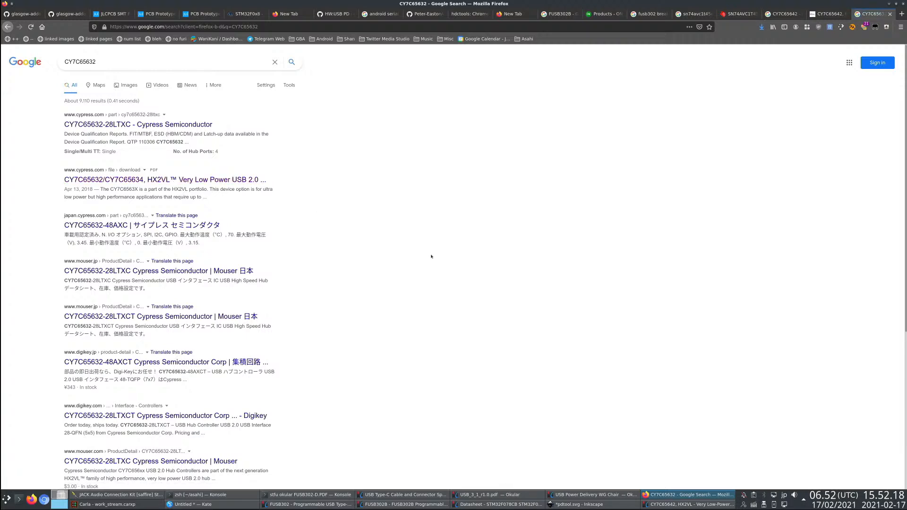
key(ctrl+w)
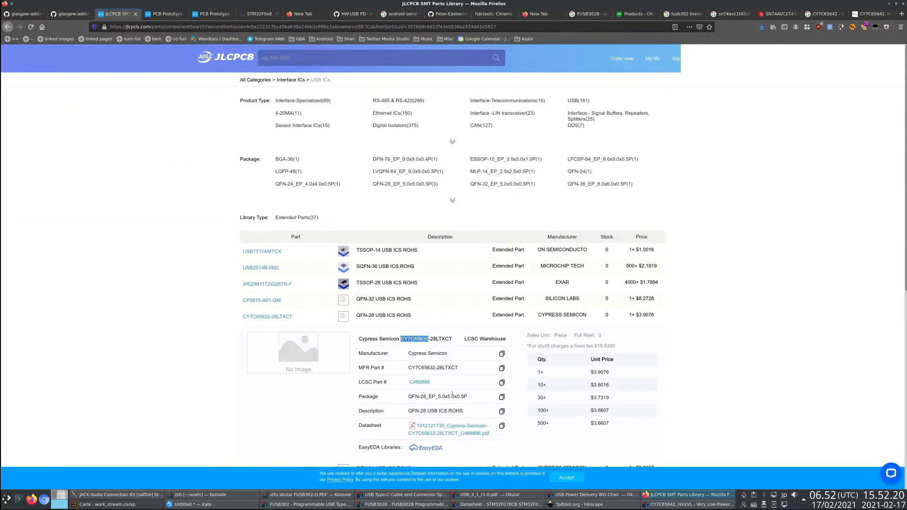
- Check page 3 of the USB ICs, return to page 1, and expand the GL3523-OTY30 details
scroll(420, 373, down, 3)
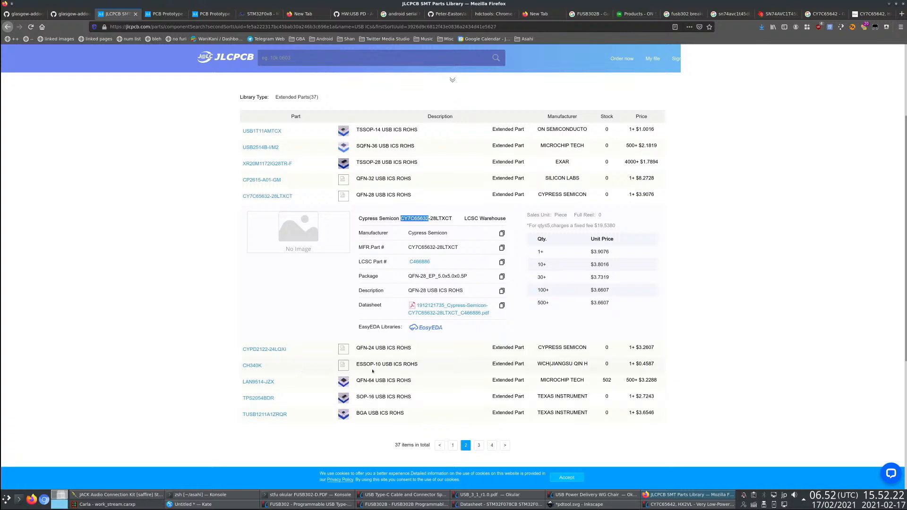
click(479, 446)
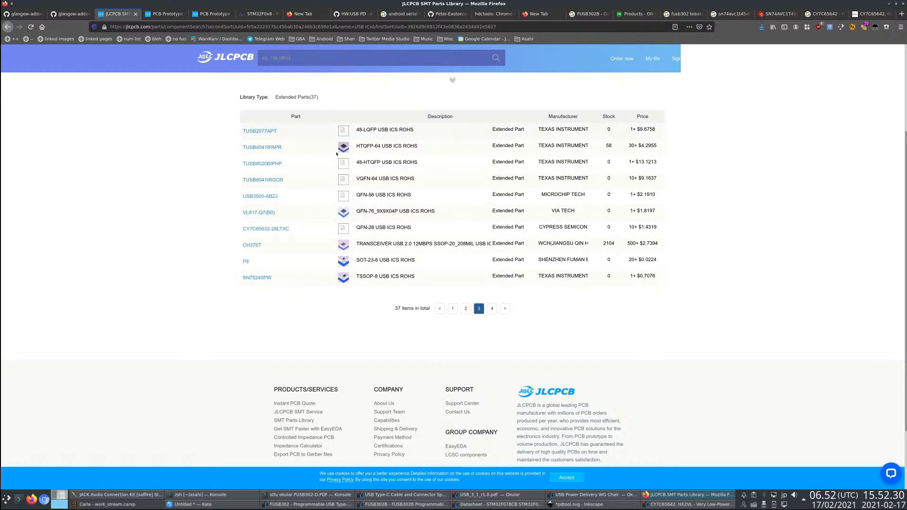
click(452, 309)
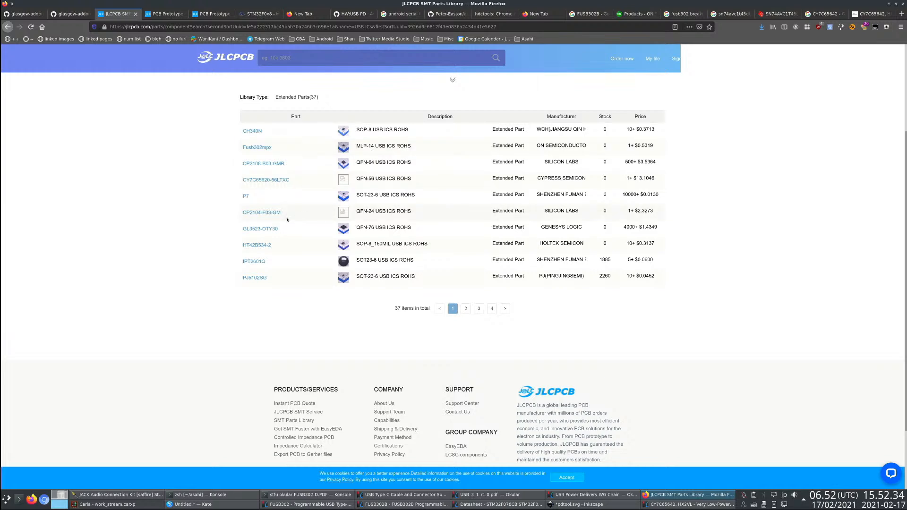
click(269, 229)
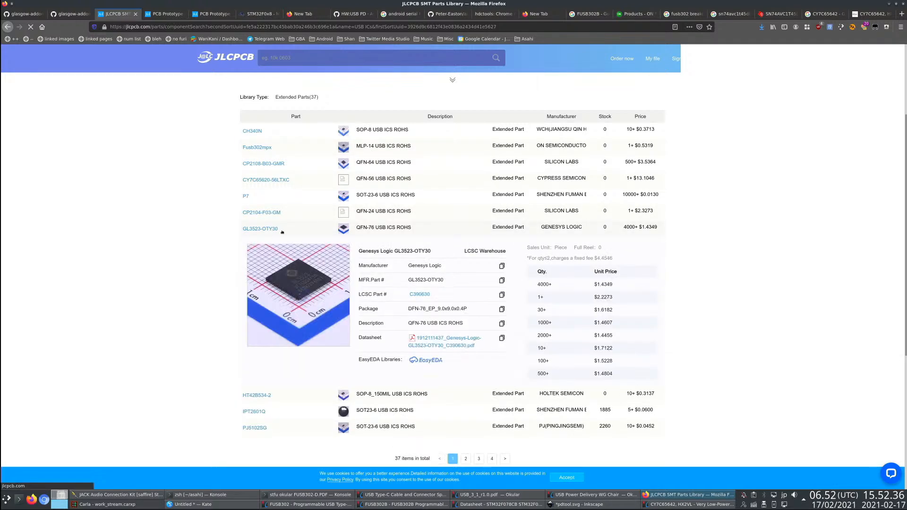
- Look up GL3523 on the web in a new tab, then close that tab
drag(426, 280, 407, 280)
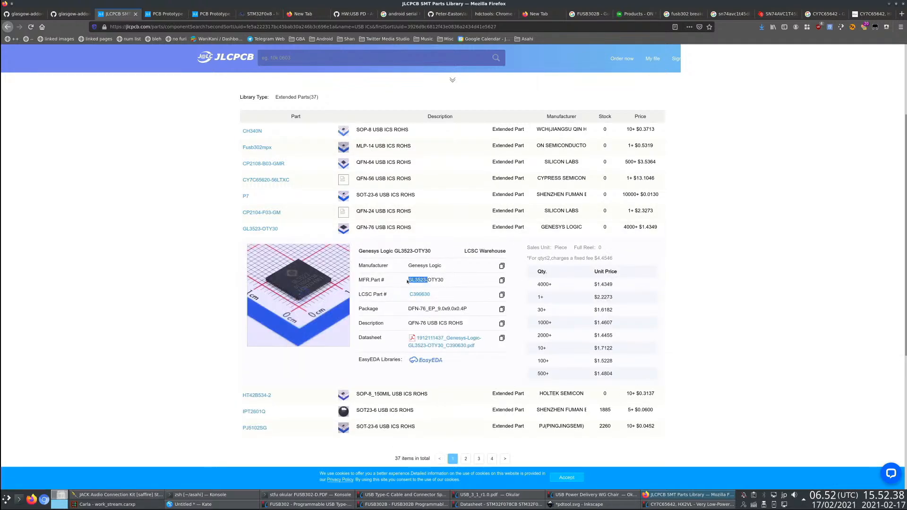
key(ctrl+c)
key(ctrl+t)
key(ctrl+v)
key(Return)
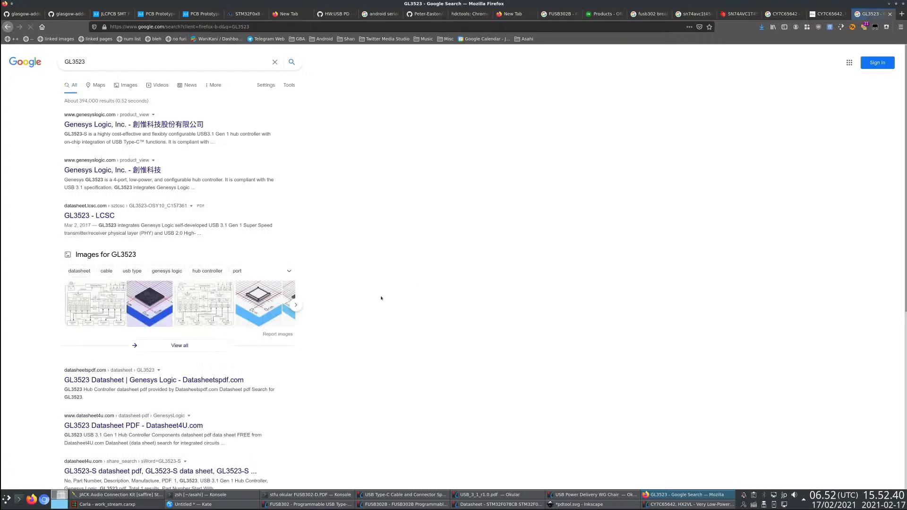
key(ctrl+w)
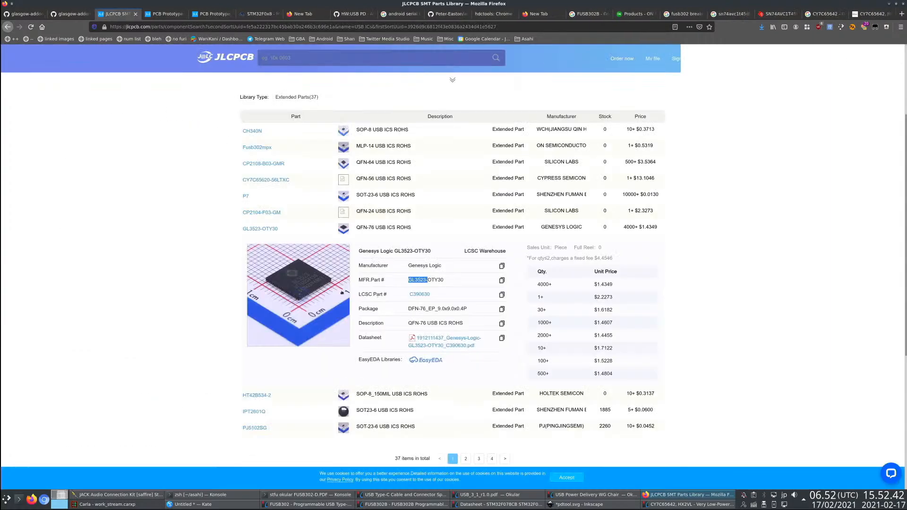
- Return to the parts library's category overview and search the web for "genesys logic hub" in a new tab
scroll(354, 226, up, 3)
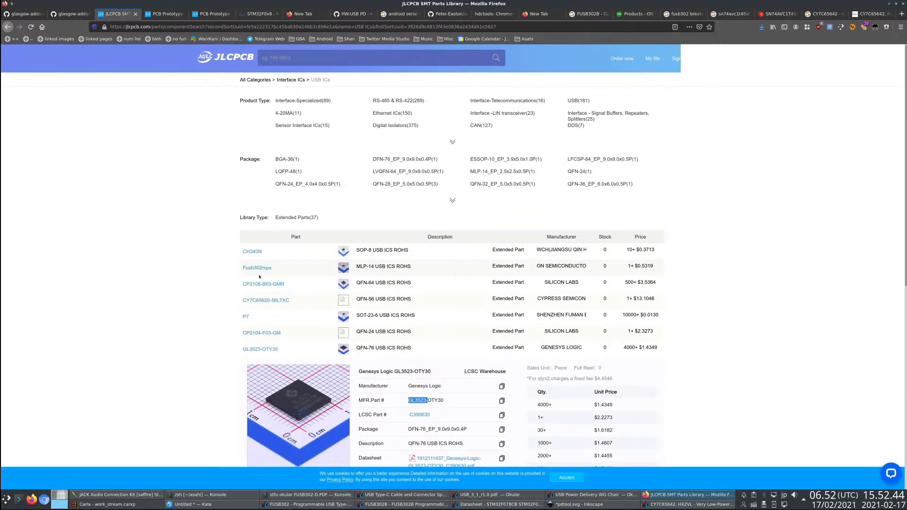
click(255, 80)
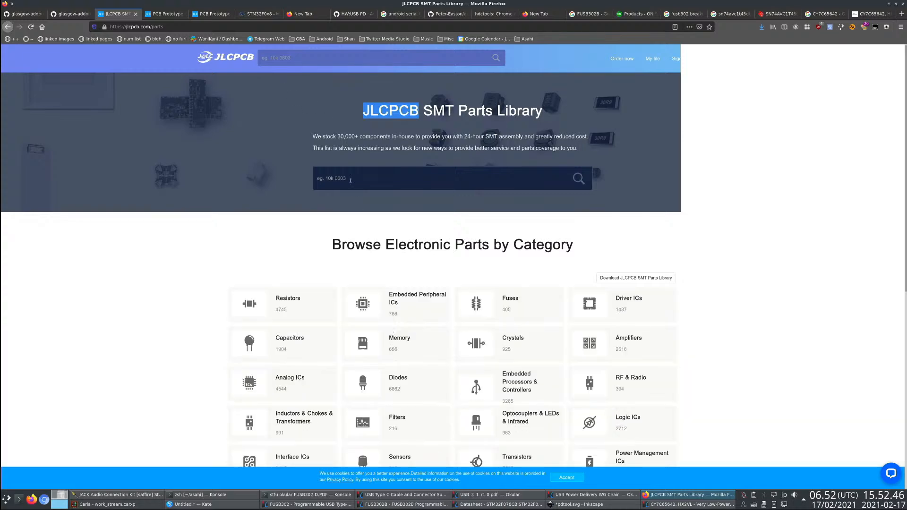
key(ctrl+t)
text(gene)
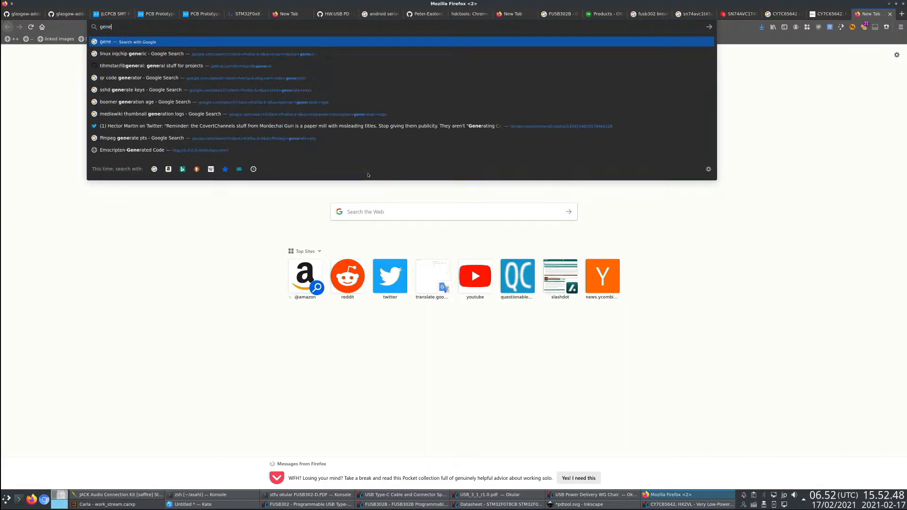
text(sys logic hub)
key(Return)
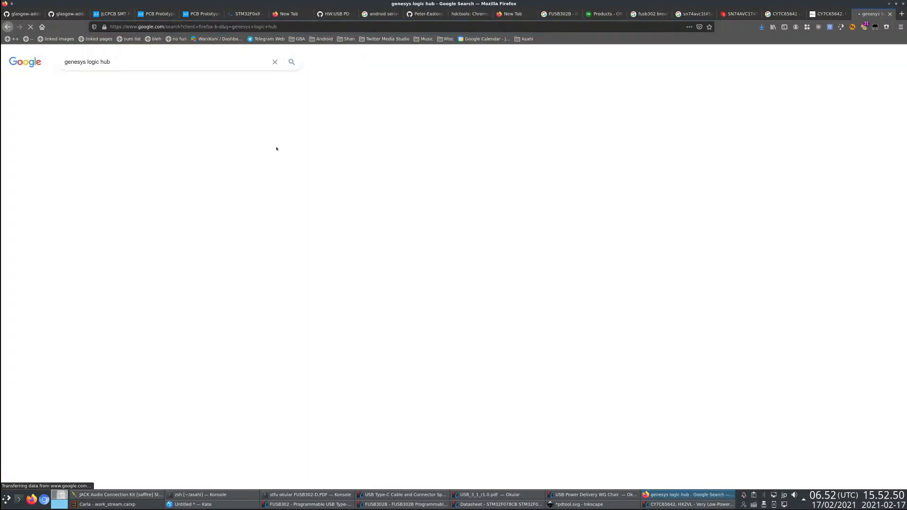
- Refine the web search to "genesys logic hub 2.0" and look for a USB 2.0 hub part number
double_click(110, 134)
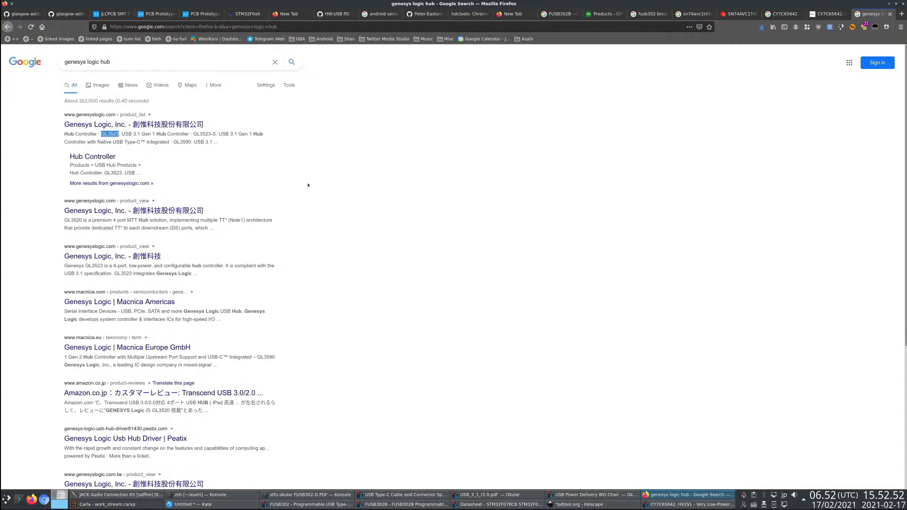
click(132, 63)
text(2.0)
key(Return)
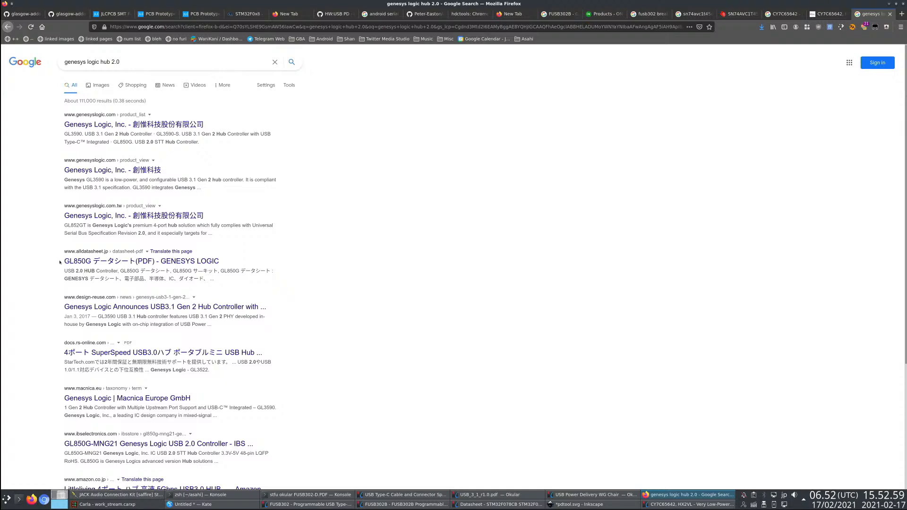
drag(59, 262, 90, 262)
click(429, 267)
- Go back to the JLCPCB parts library tab, search it for GL850, and expand the GL850G-HHY22 details
key(ctrl+Page_Up)
key(ctrl+Page_Up)
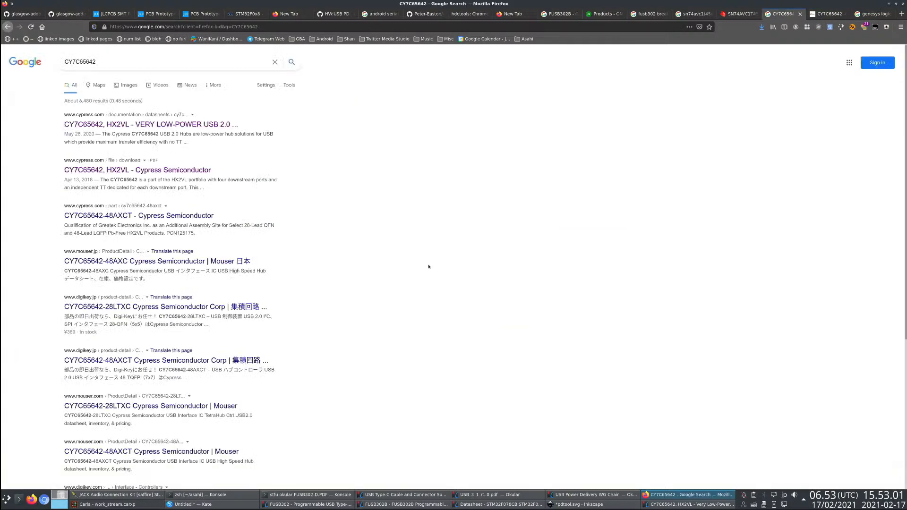
key(ctrl+Page_Up)
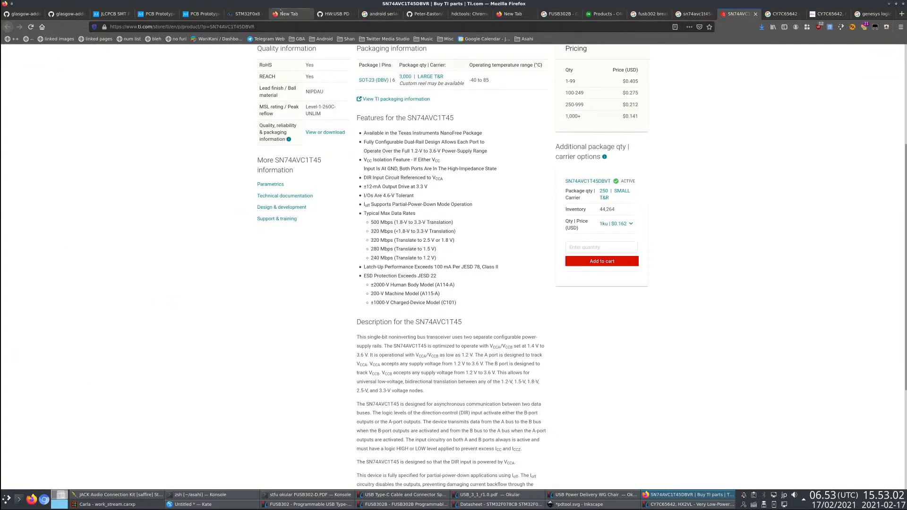
click(246, 14)
click(202, 14)
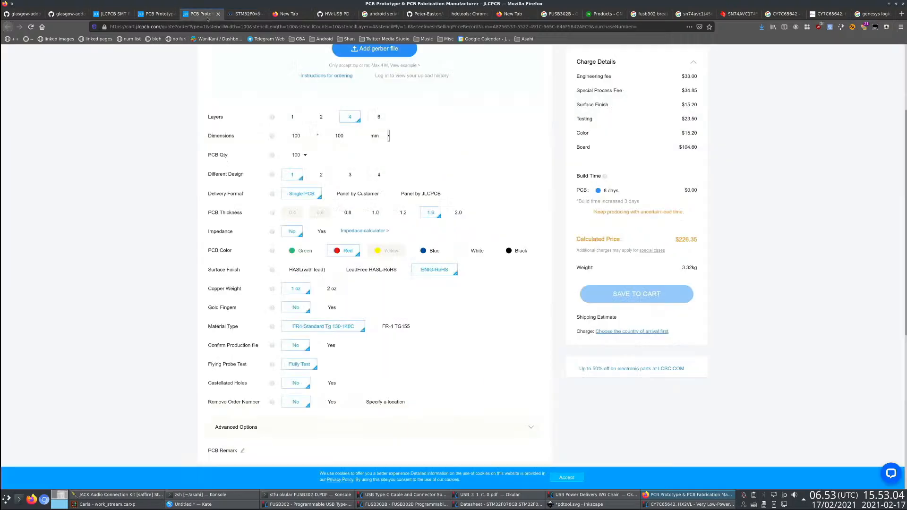
click(124, 13)
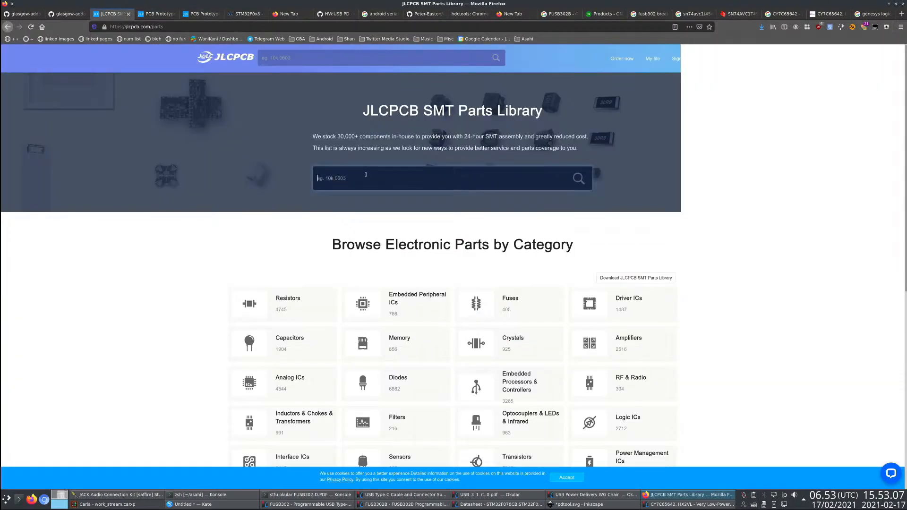
text(GL850)
key(Return)
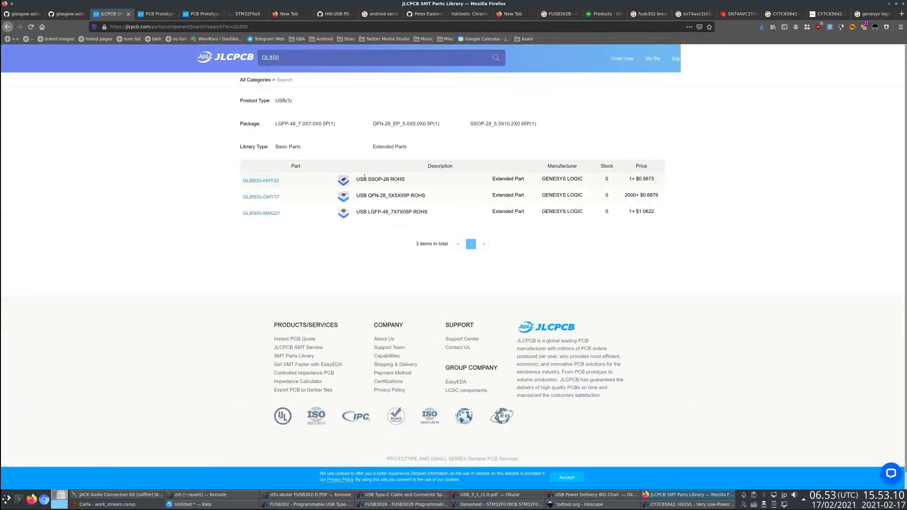
click(260, 180)
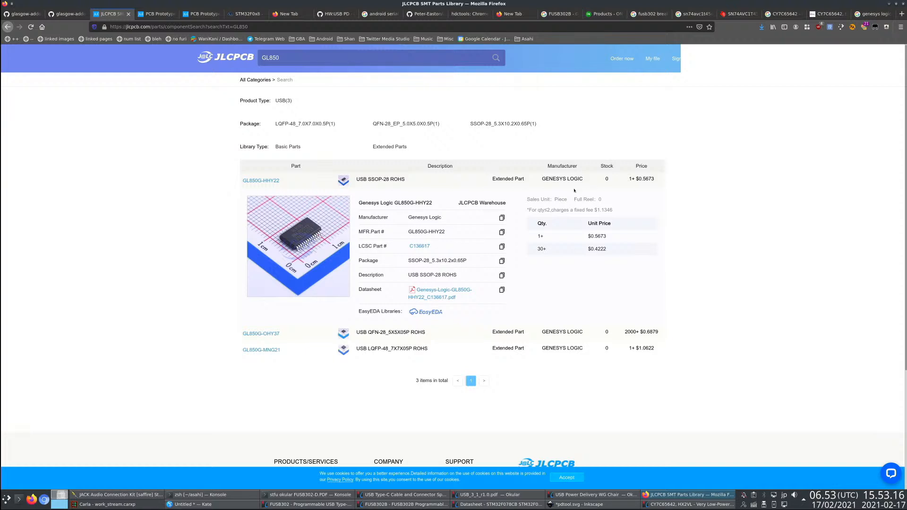
- Browse the USB product type without a search term, look over all part categories, and return to the GL850 results
click(281, 102)
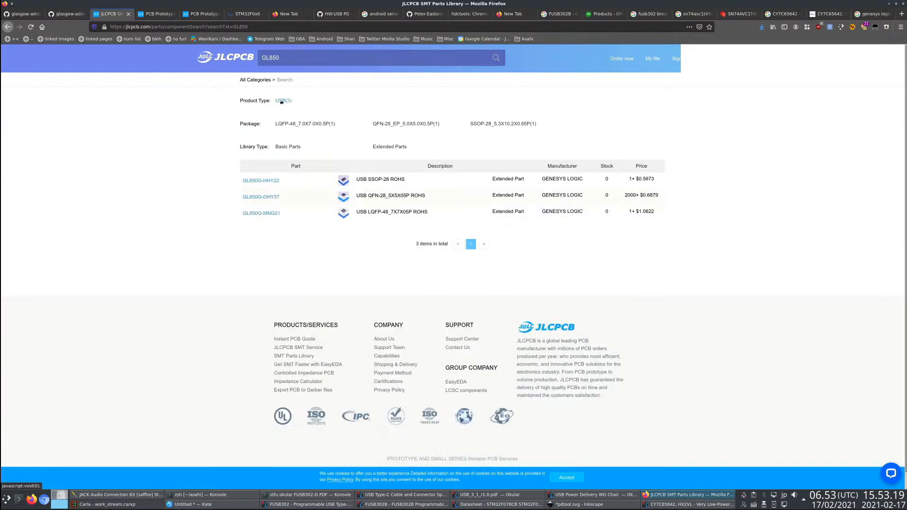
double_click(292, 56)
key(BackSpace)
click(285, 101)
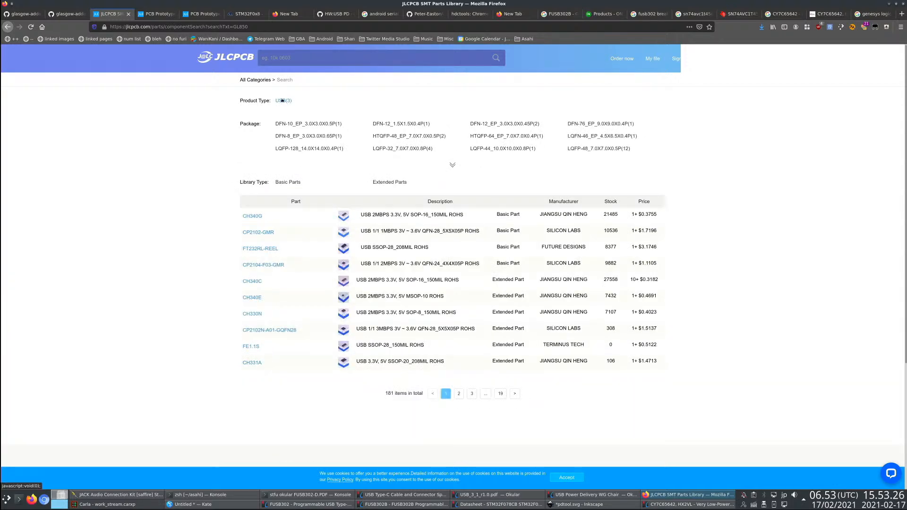
click(264, 81)
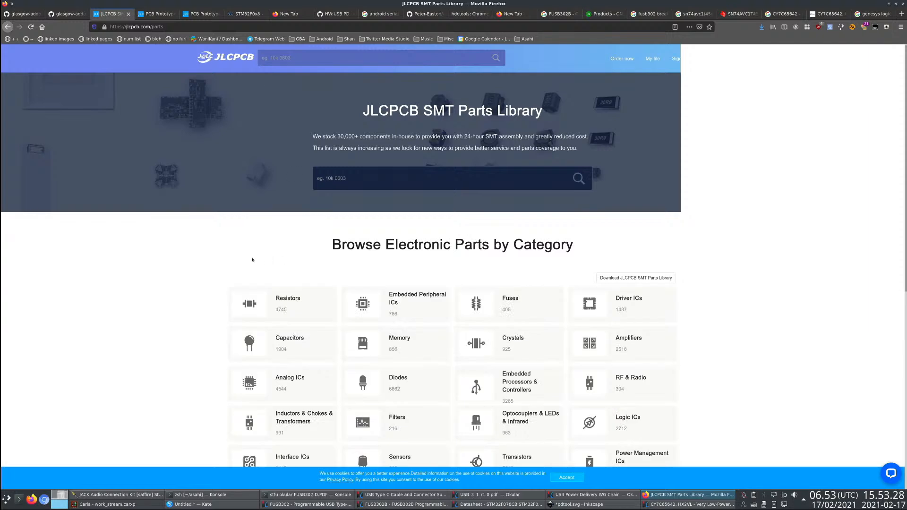
scroll(248, 260, down, 3)
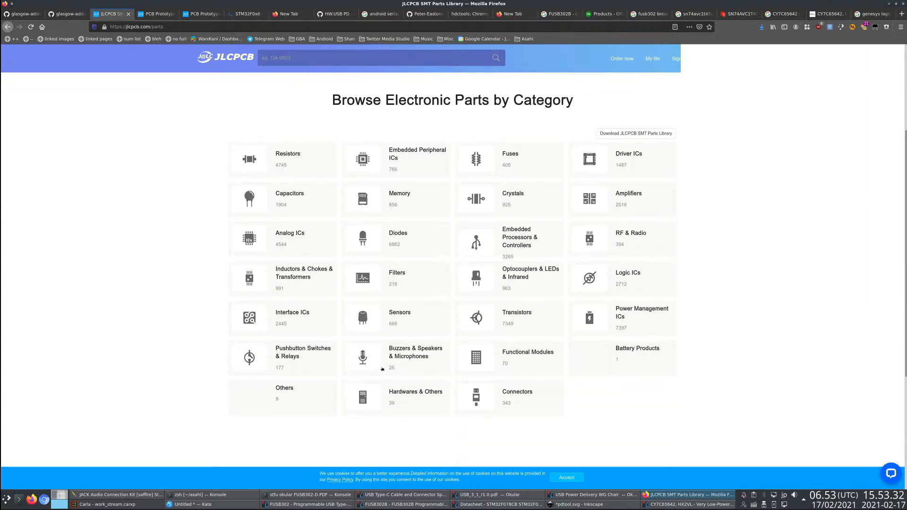
click(8, 27)
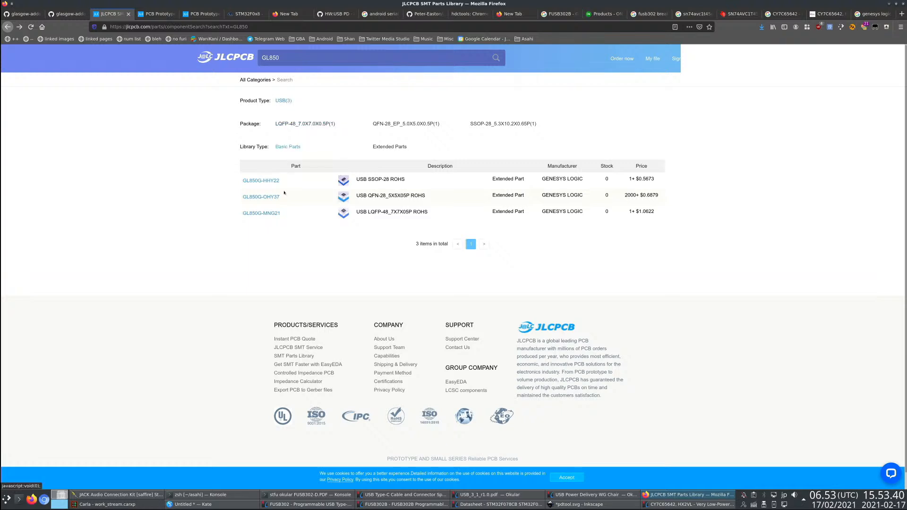
- Recheck the GL850G-HHY22 details, then search the parts library for USB and filter the results to the USB product type
click(275, 182)
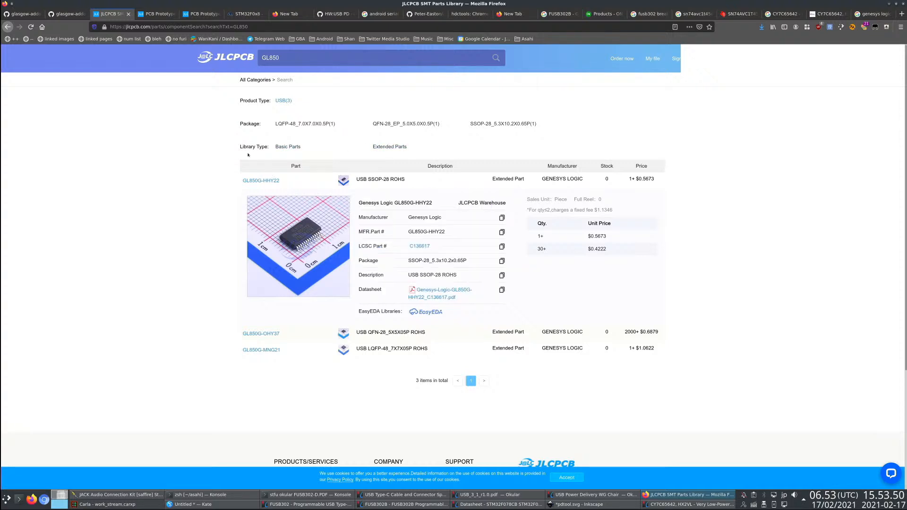
click(288, 102)
drag(294, 59, 236, 58)
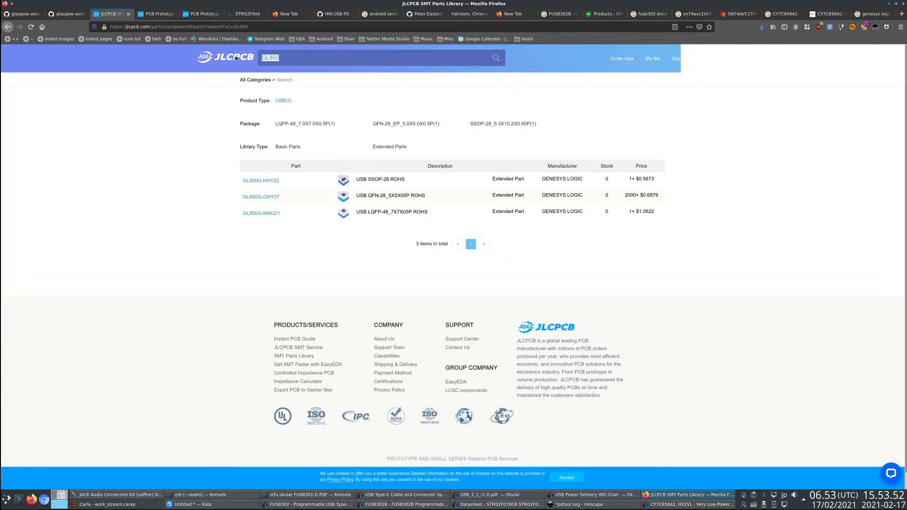
text(USB)
key(Return)
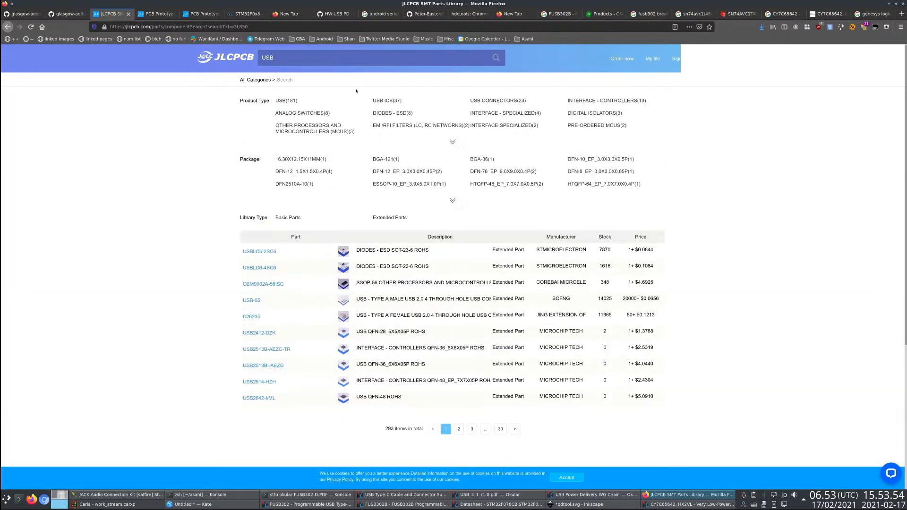
click(286, 102)
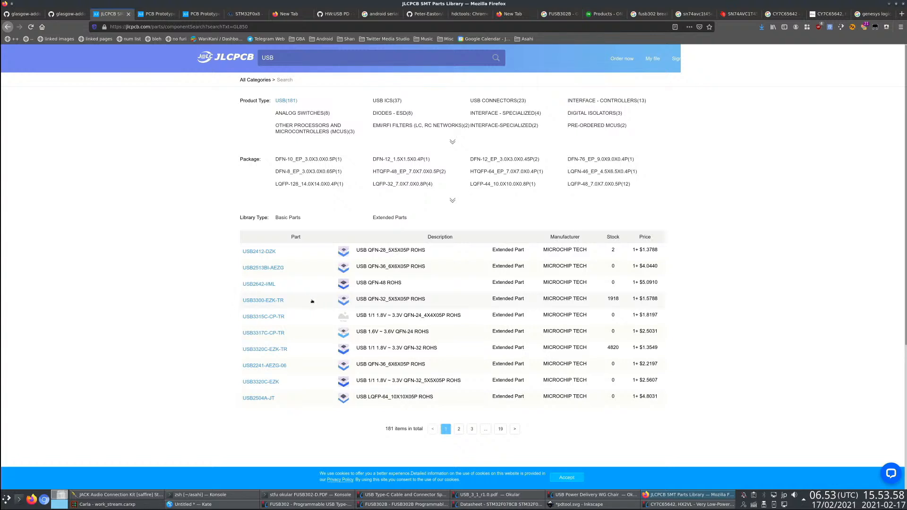
- Look through the first four pages of the USB parts and return to page 1
click(459, 430)
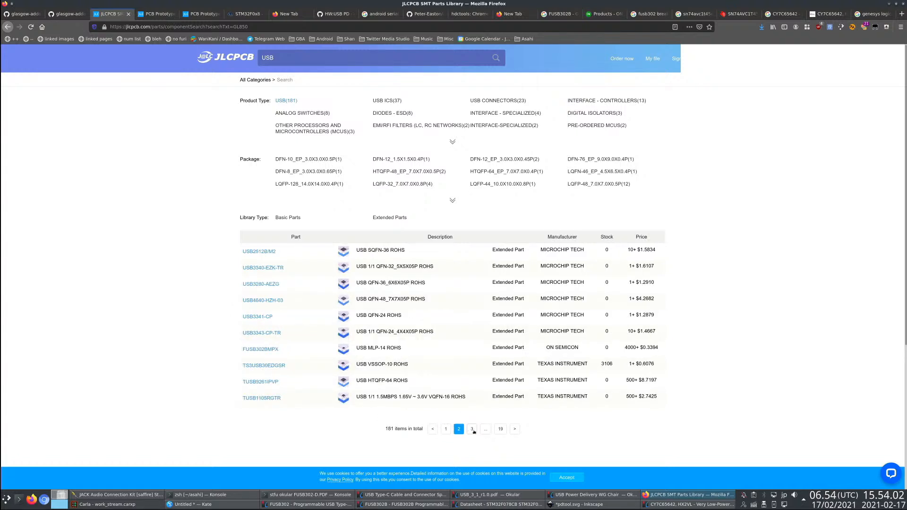
click(473, 430)
click(480, 431)
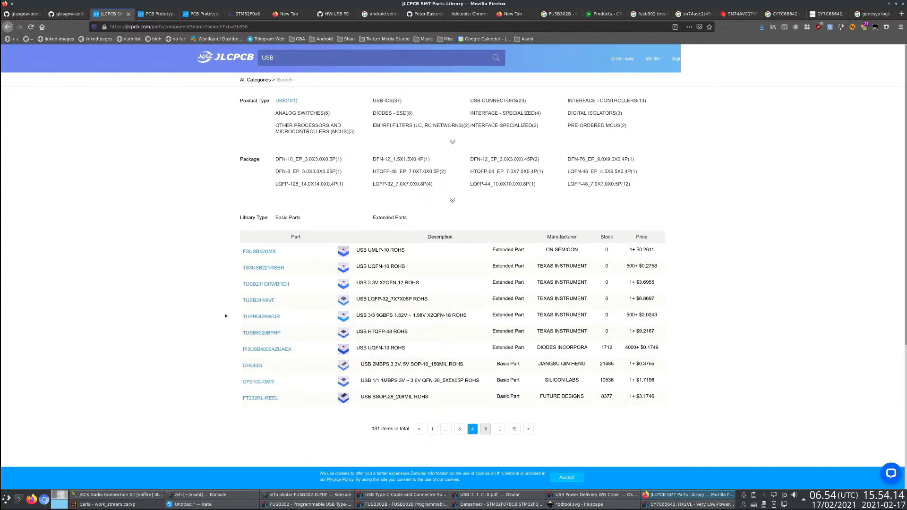
click(432, 429)
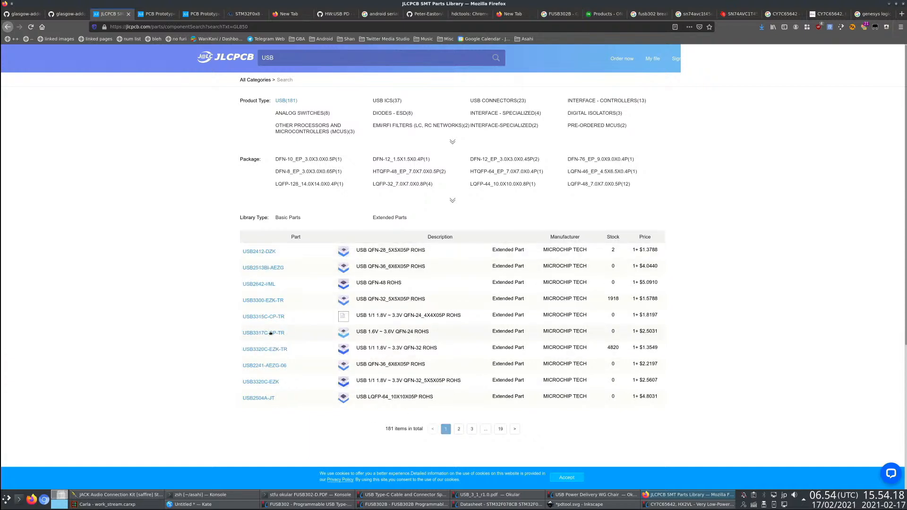
click(468, 431)
click(439, 429)
- Check the USB3300-EZK-TR and USB3320C-EZK-TR details on page 1 of the USB parts
click(270, 300)
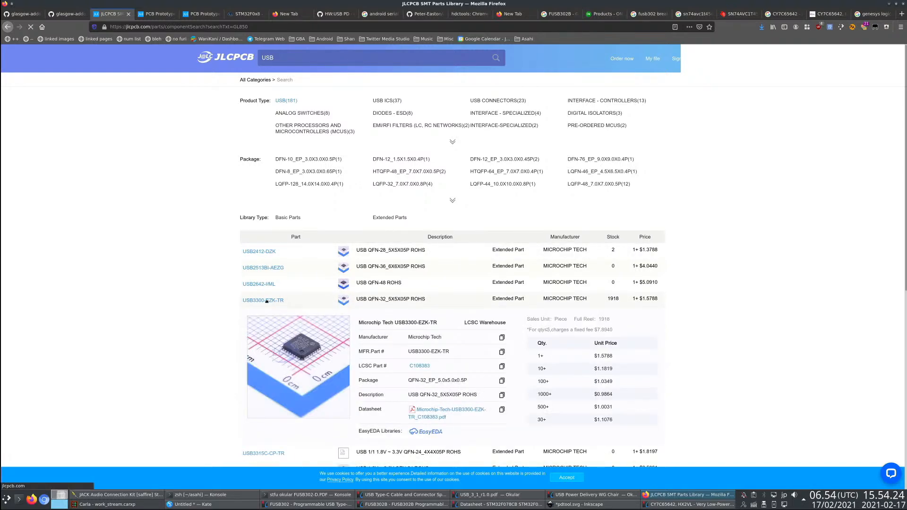
scroll(211, 308, down, 1)
scroll(211, 308, down, 4)
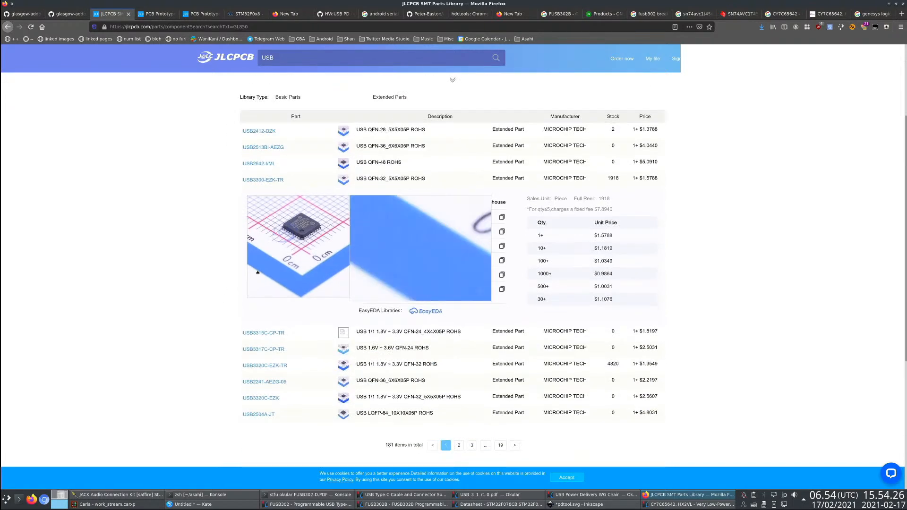
click(265, 367)
scroll(328, 337, down, 4)
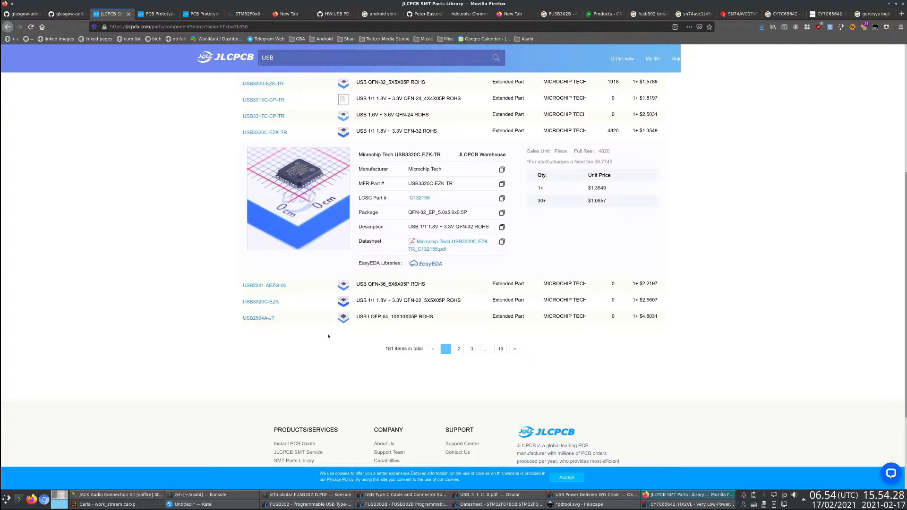
- Expand the TS3USB30EDGSR details on page 2 of the USB parts and open its datasheet
click(458, 350)
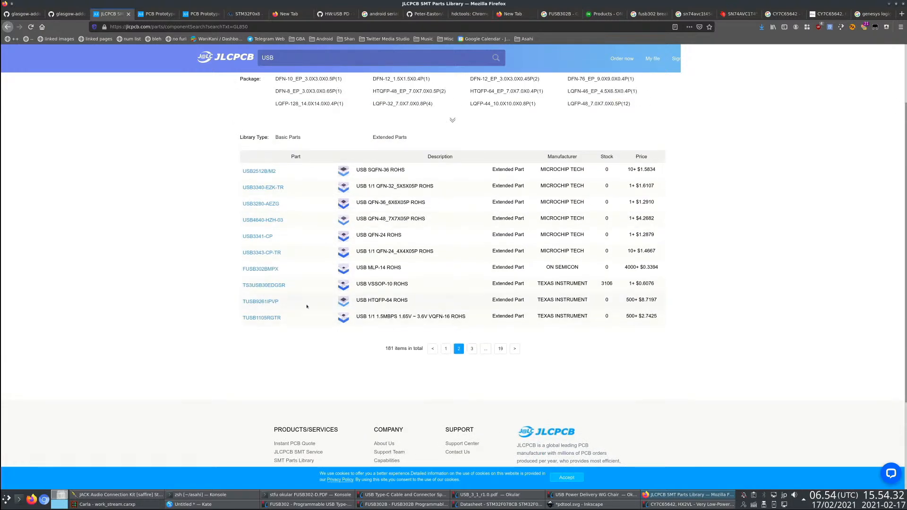
click(281, 288)
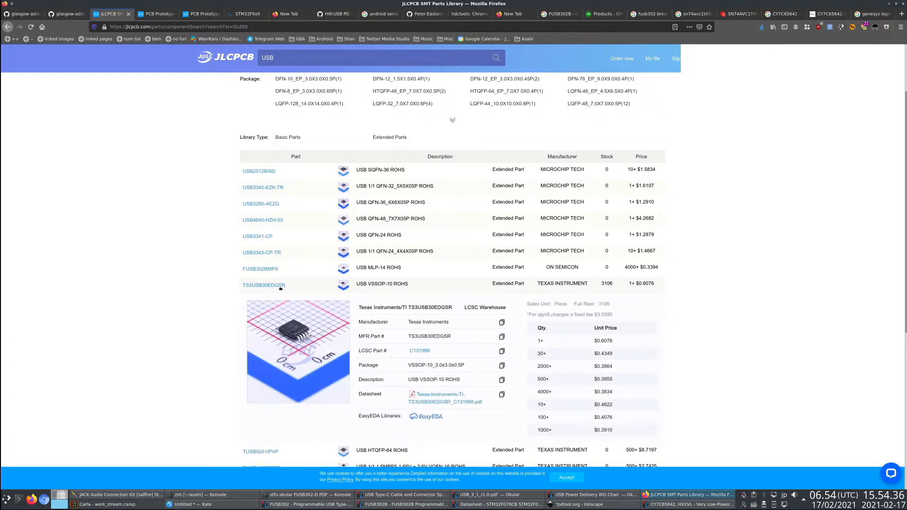
click(444, 401)
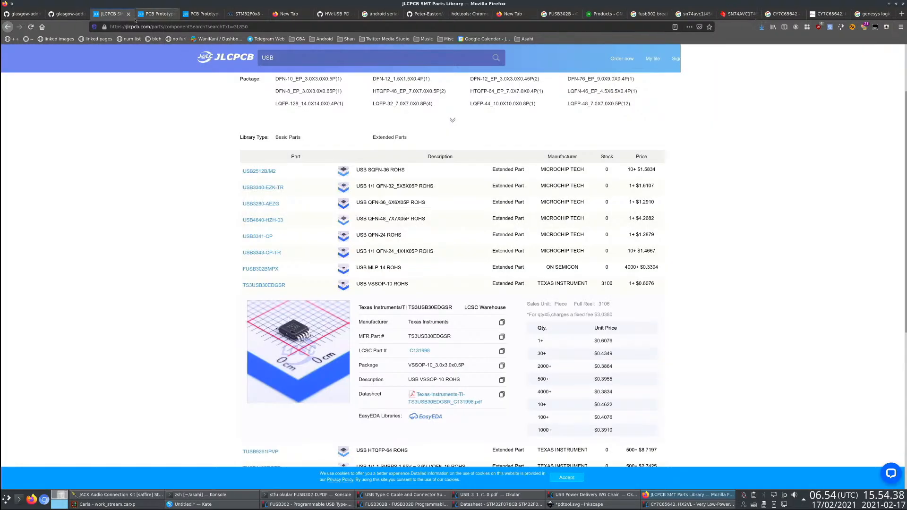
- Go to page 3 of the USB parts and expand the TUSB3410VF details
scroll(473, 331, down, 3)
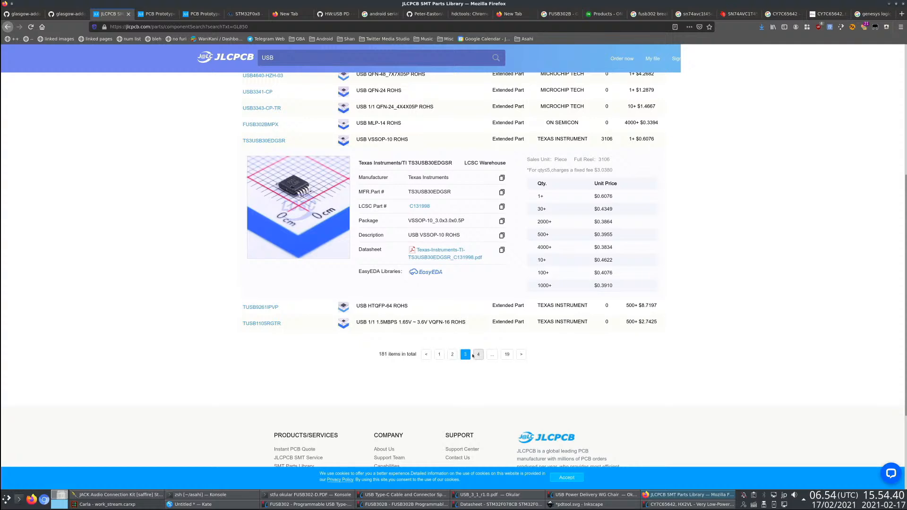
click(479, 355)
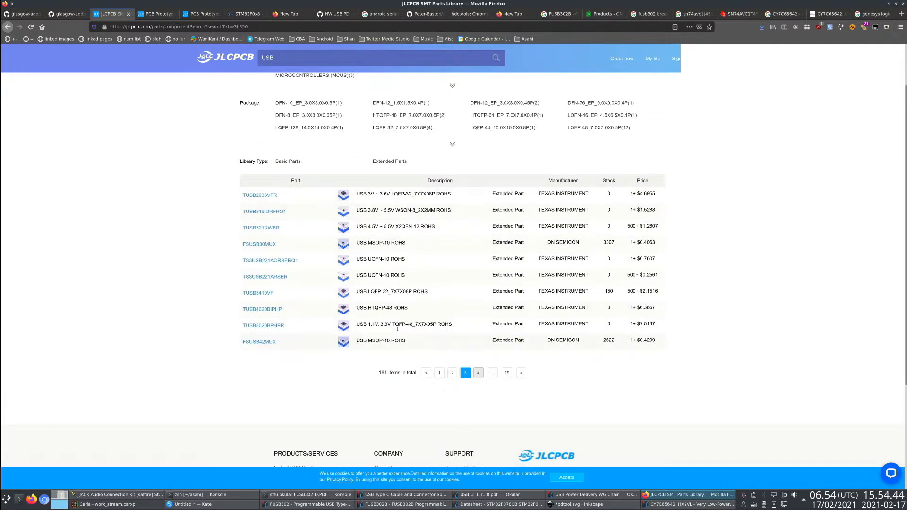
click(255, 293)
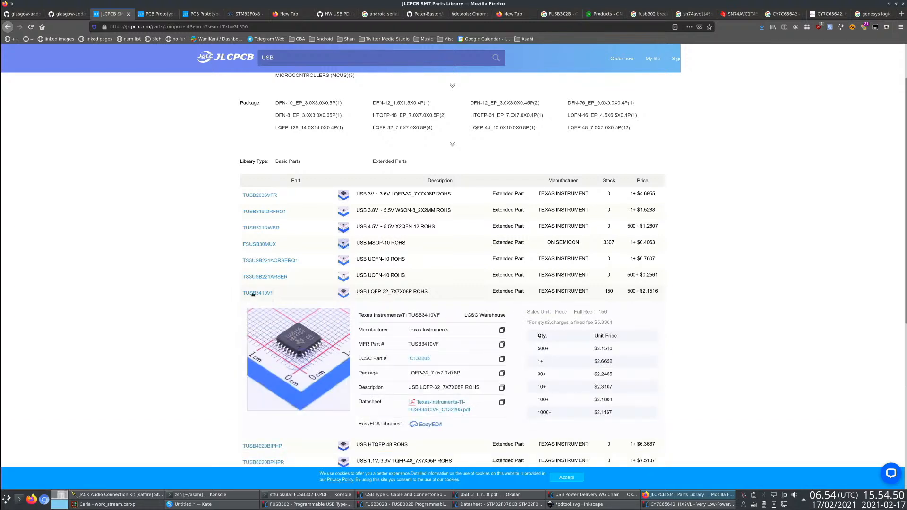
- Look up TUSB3410VF on the web in a new tab, then close that tab
double_click(253, 294)
key(ctrl+c)
key(ctrl+t)
key(ctrl+v)
key(Return)
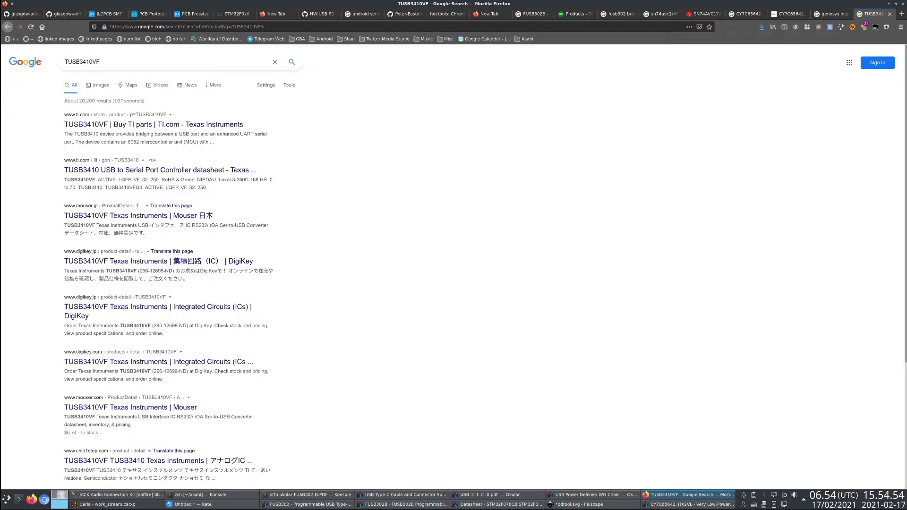
key(ctrl+w)
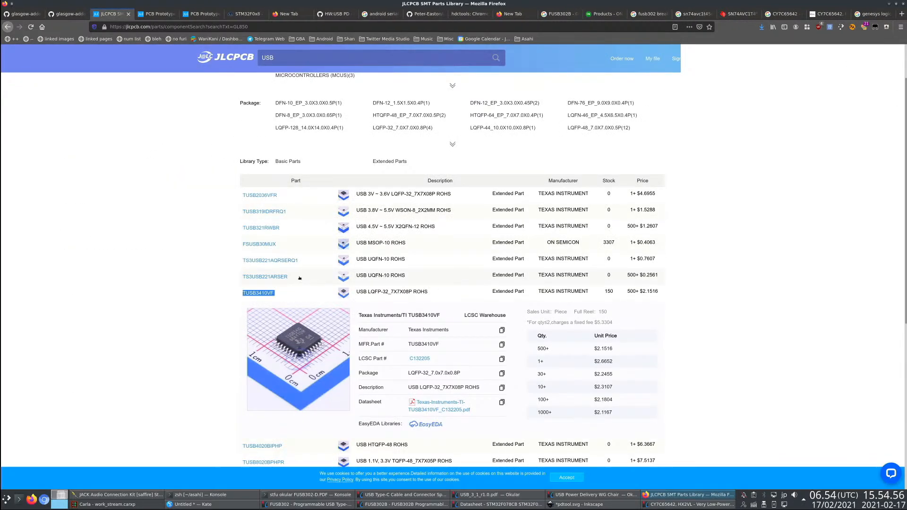
- Expand the FSUSB30MUX details on page 3 of the USB parts and look the part up on the web in a new tab
click(272, 245)
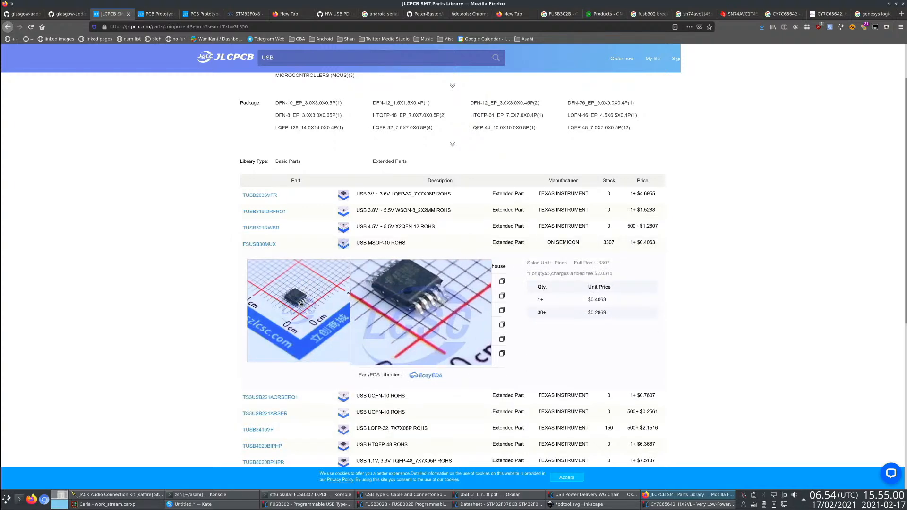
drag(294, 244, 238, 245)
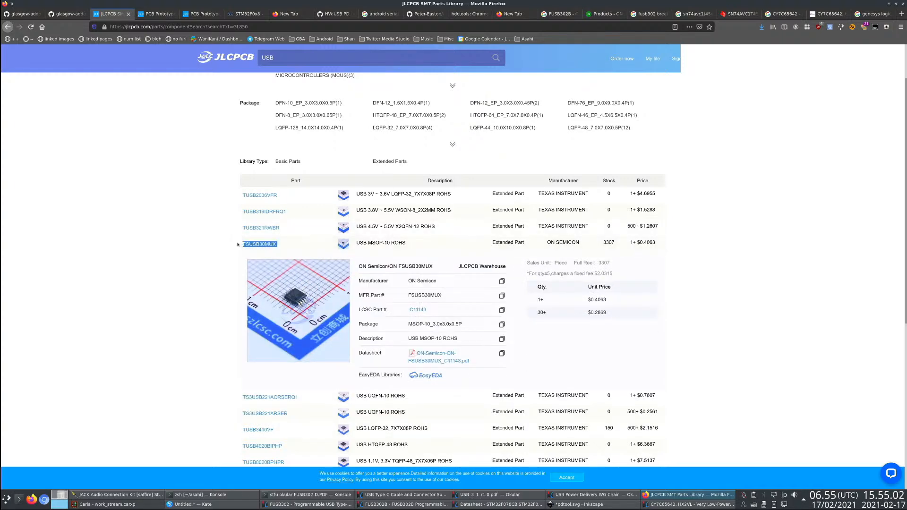
key(ctrl+t)
key(ctrl+v)
key(ctrl+w)
key(ctrl+t)
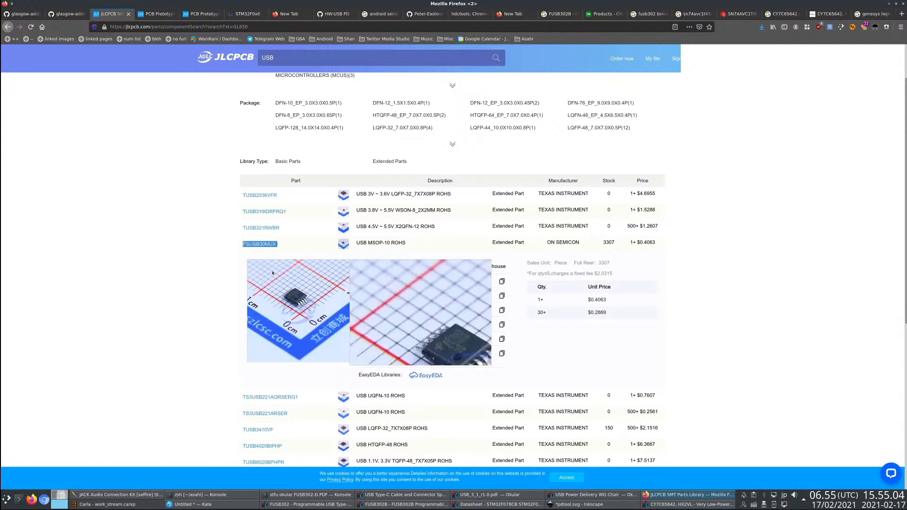
key(ctrl+v)
key(Return)
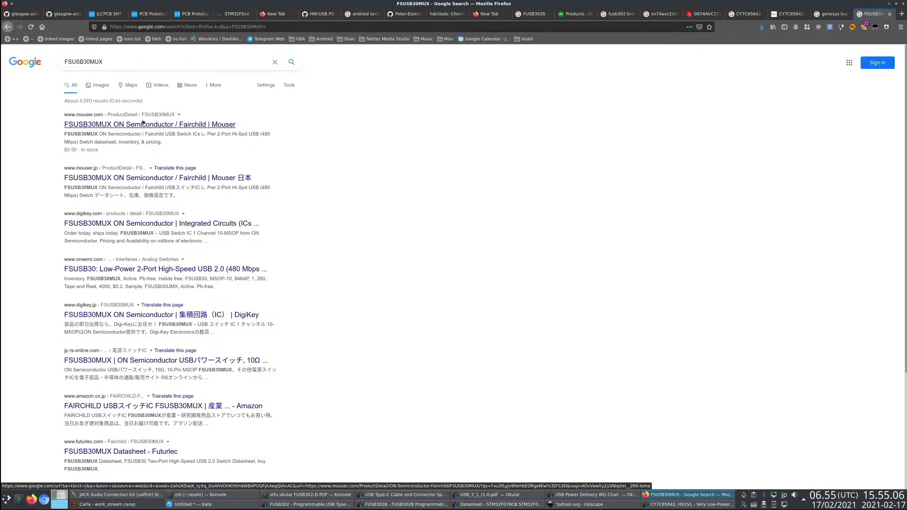
- Check the FSUSB30MUX specifications on Mouser, then return to the JLCPCB USB parts and look through the rest of page 3
click(143, 122)
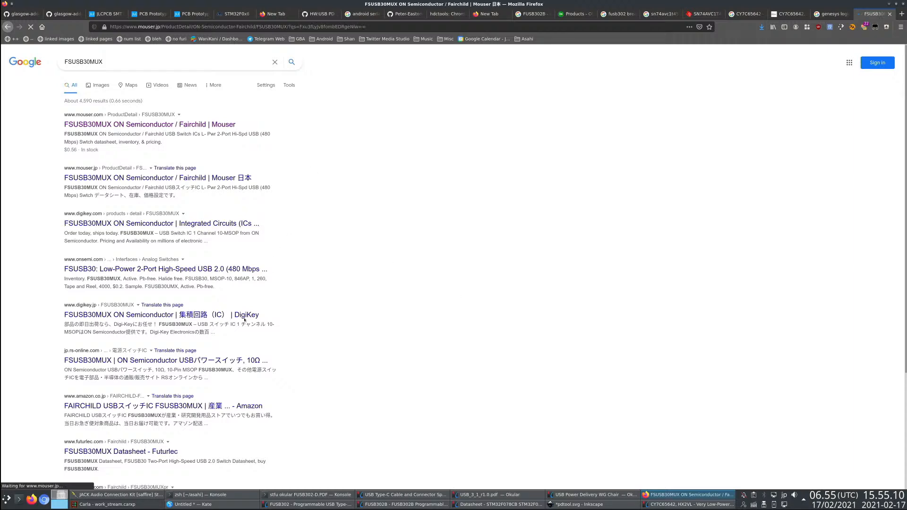
scroll(336, 321, down, 3)
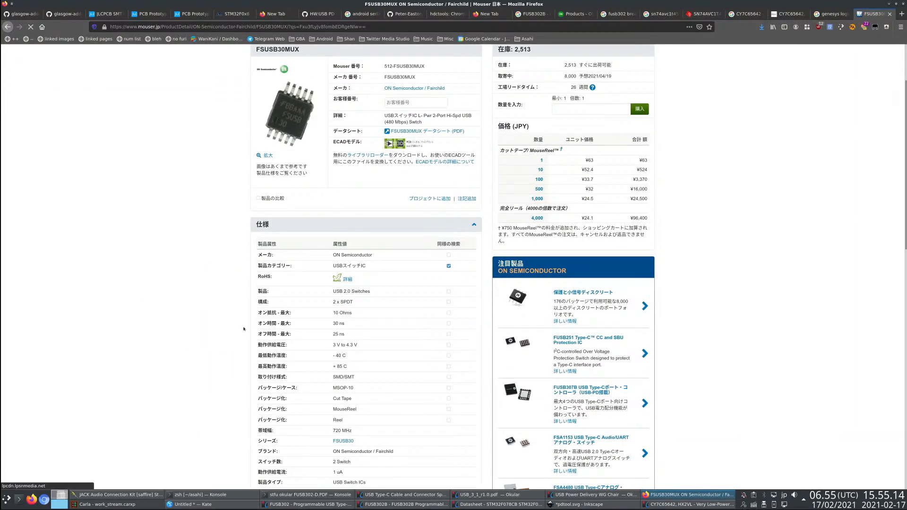
key(alt+3)
scroll(134, 324, down, 4)
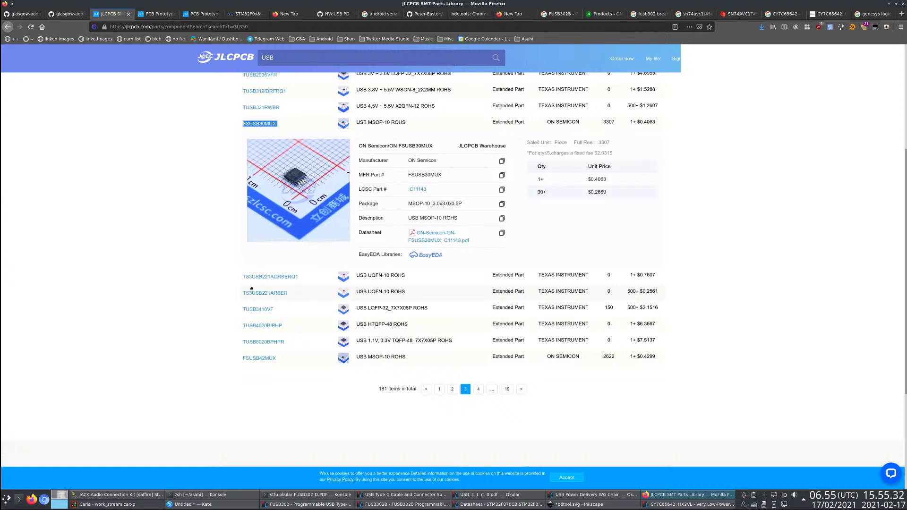
scroll(199, 249, up, 5)
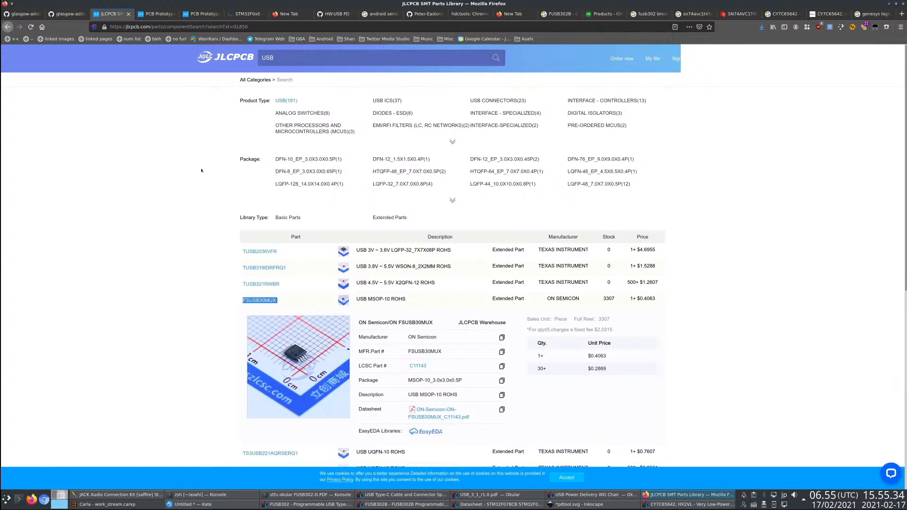
- Find the LCSC electronics store with a web search in a new tab and open its home page
key(ctrl+t)
text(lcsc)
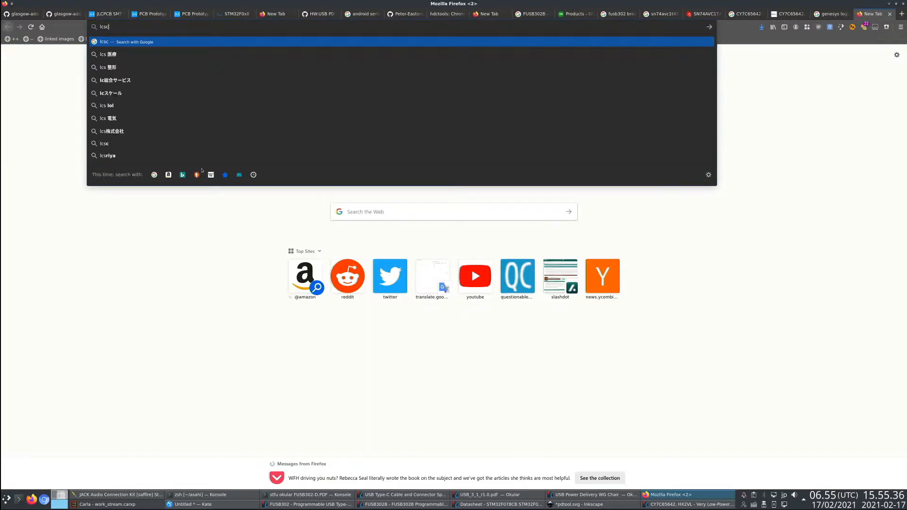
key(Return)
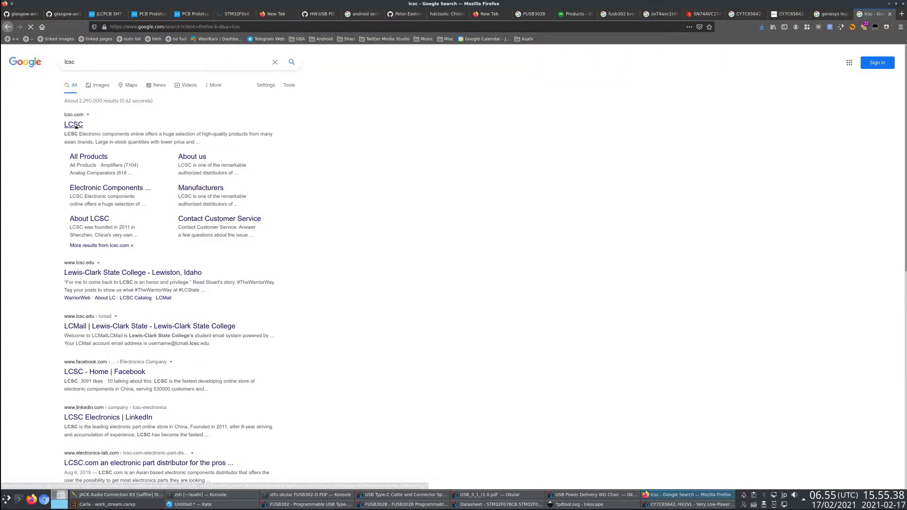
click(75, 125)
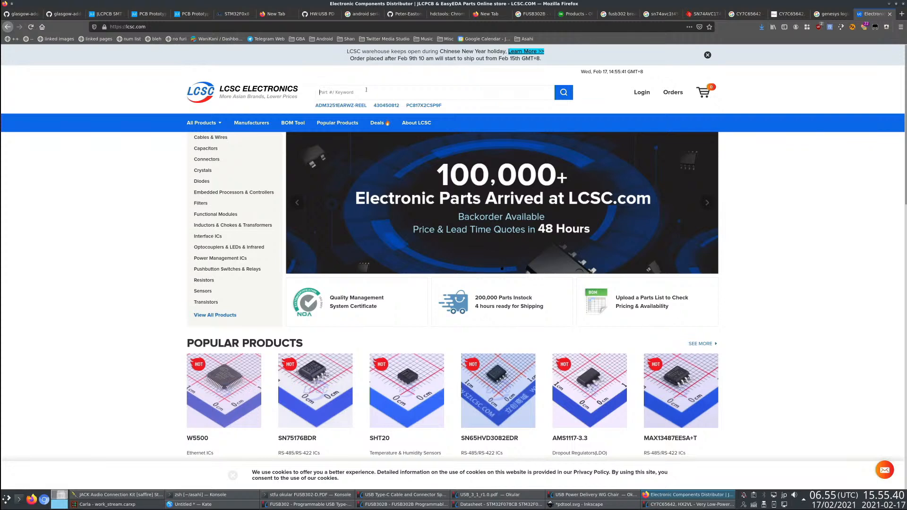
- Search LCSC for "usb hub" and look through the parts in the Interface - Controllers category
text(usb hub)
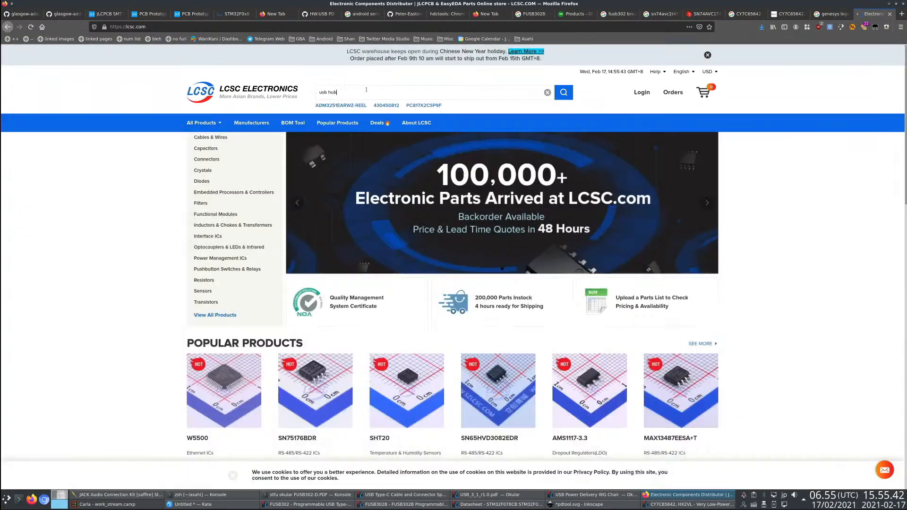
key(Return)
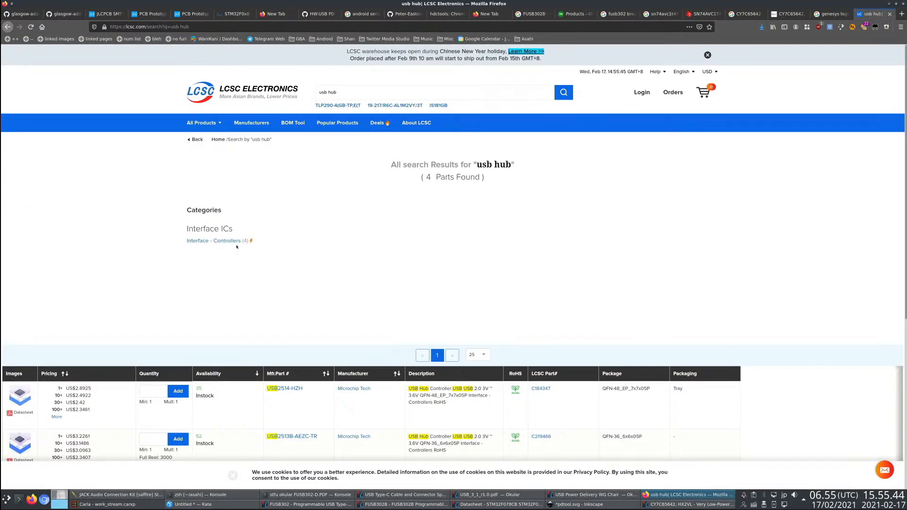
click(227, 241)
scroll(347, 342, down, 3)
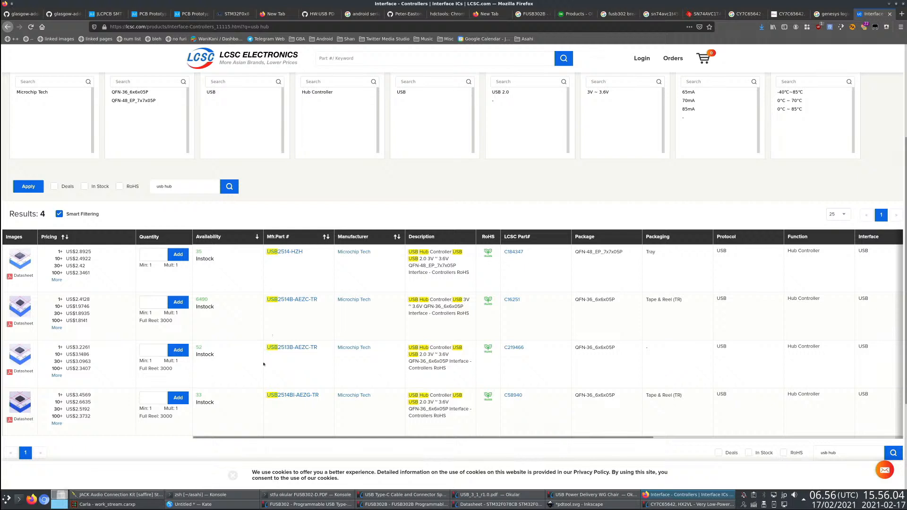
- Look up USB2513 and USB2514 on the web, each in its own new tab
drag(263, 351, 289, 352)
key(ctrl+c)
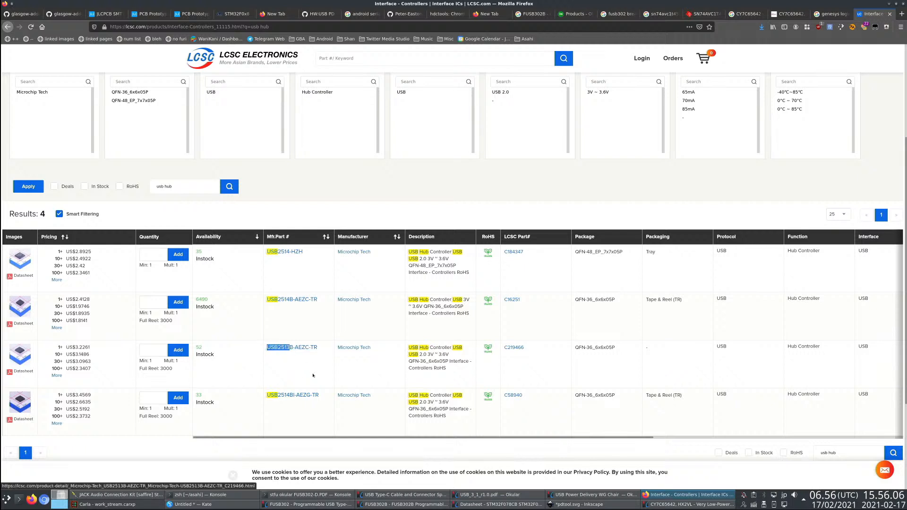
key(ctrl+t)
key(ctrl+v)
key(Return)
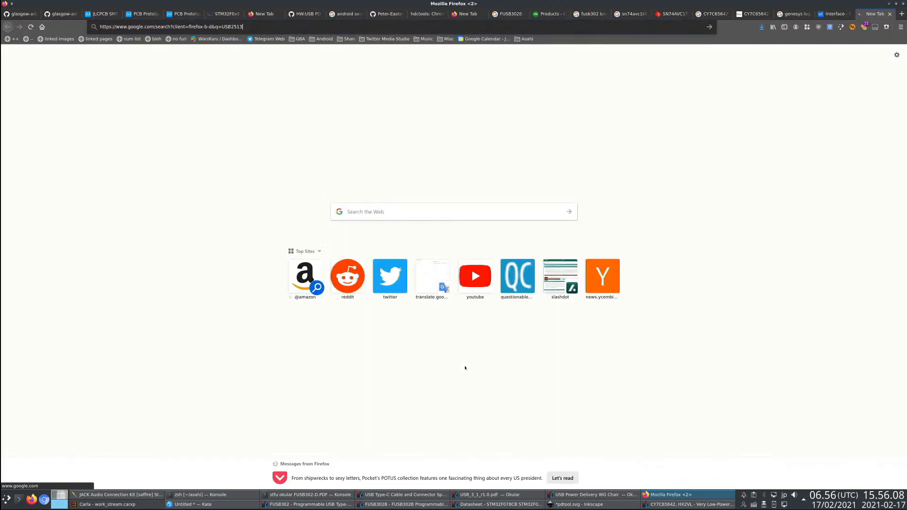
key(ctrl+t)
key(ctrl+v)
key(BackSpace)
text(4)
key(Return)
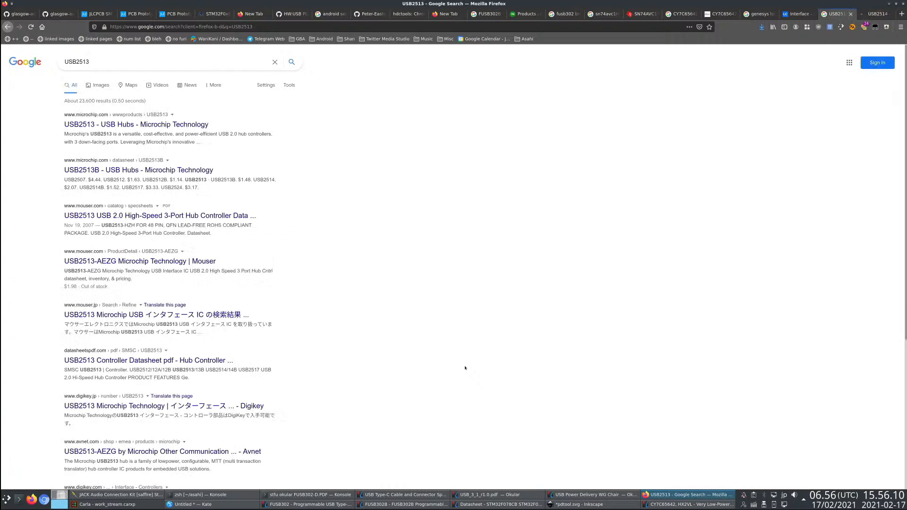
- Compare the web search results for USB2513 and USB2514
key(ctrl+Page_Up)
key(ctrl+Page_Down)
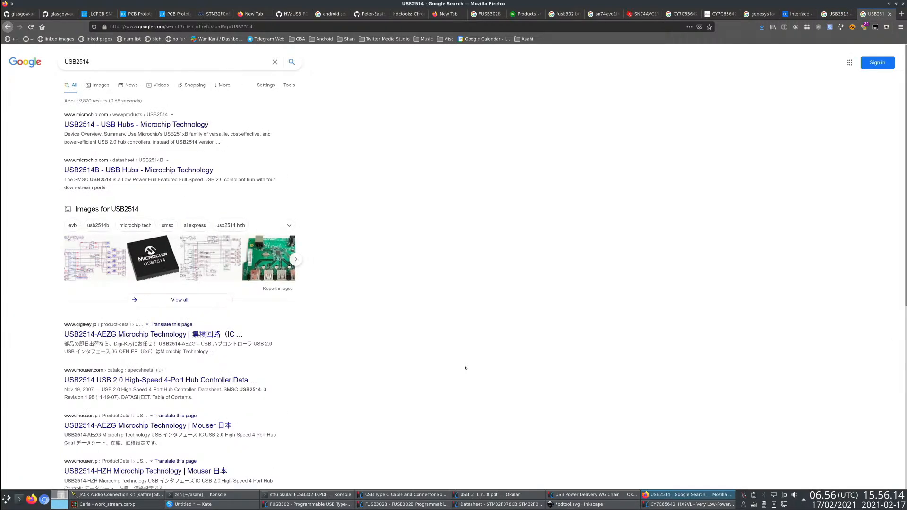
key(ctrl+Page_Up)
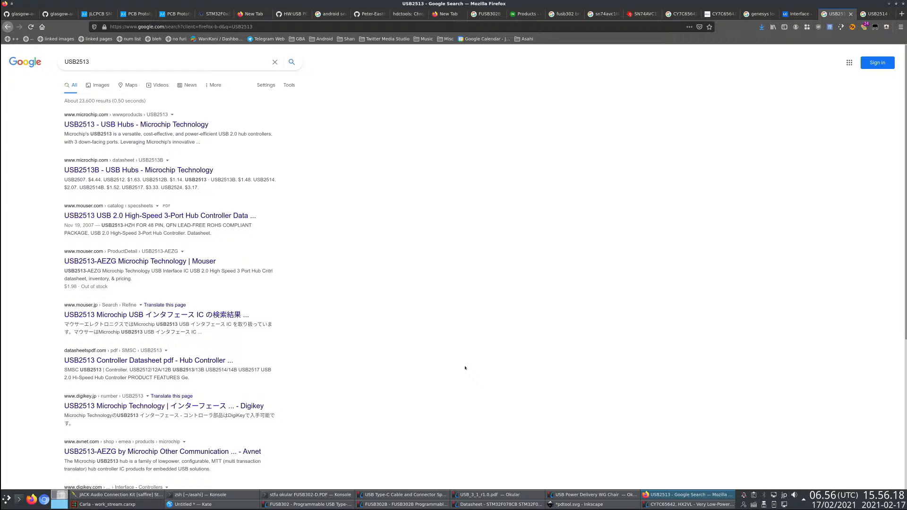
key(ctrl+Page_Down)
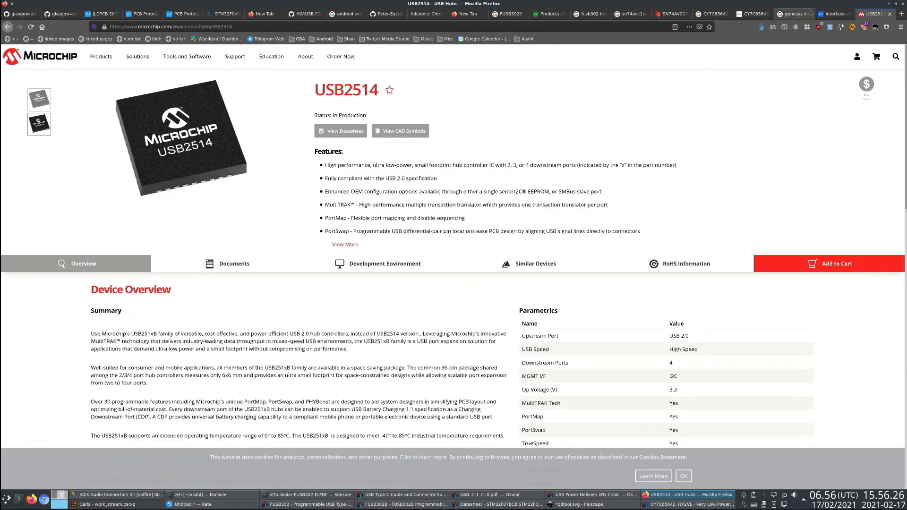
- Open the downloaded USB251xB/xBi data sheet in Okular and examine the USB2512B pin diagram in section 3.1
click(761, 27)
click(676, 46)
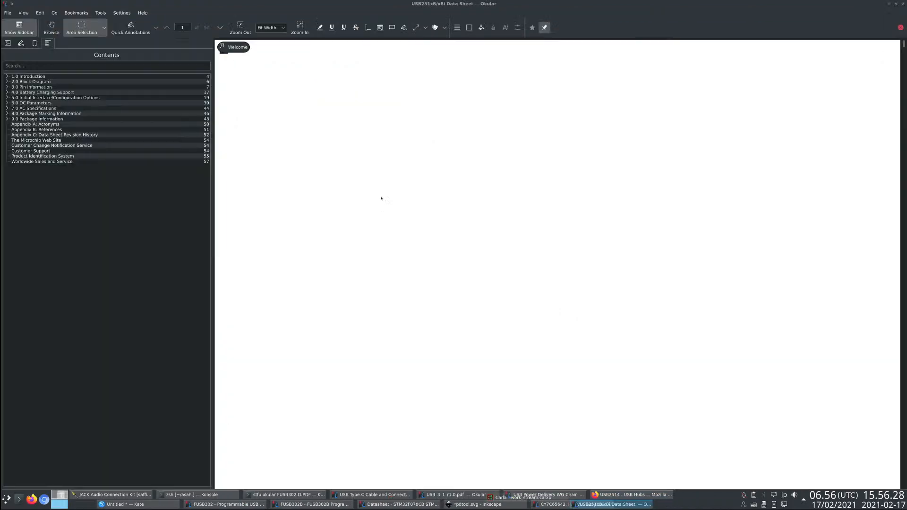
scroll(360, 267, down, 5)
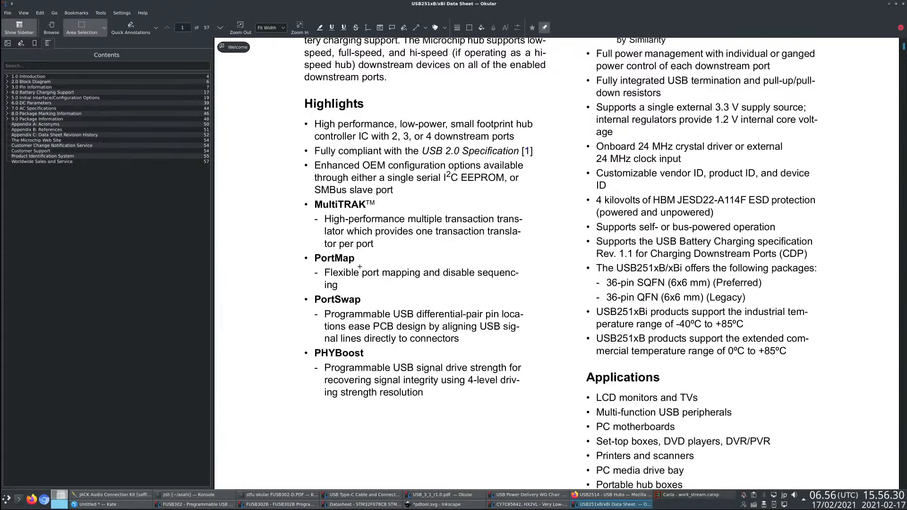
click(7, 88)
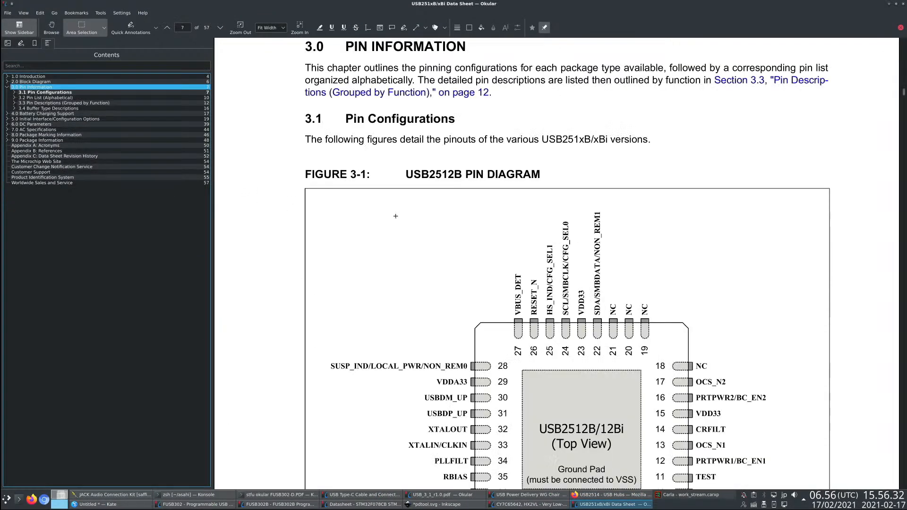
scroll(453, 283, down, 5)
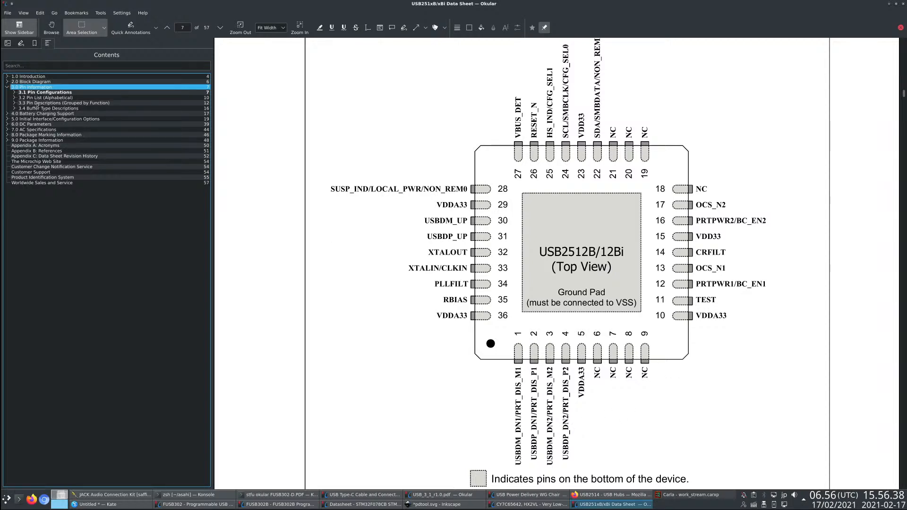
- Read through the alphabetical pin list of the USB251xB/xBi in section 3.2
click(38, 97)
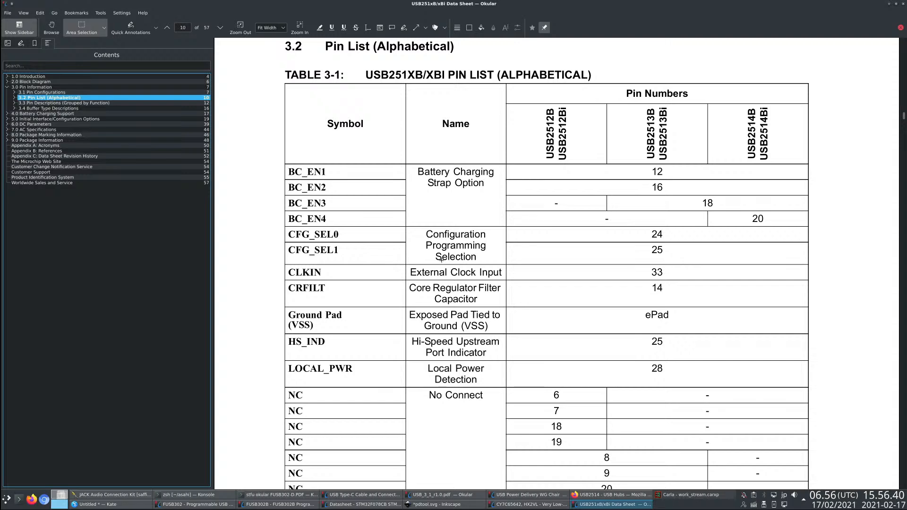
scroll(441, 259, down, 3)
scroll(489, 324, down, 5)
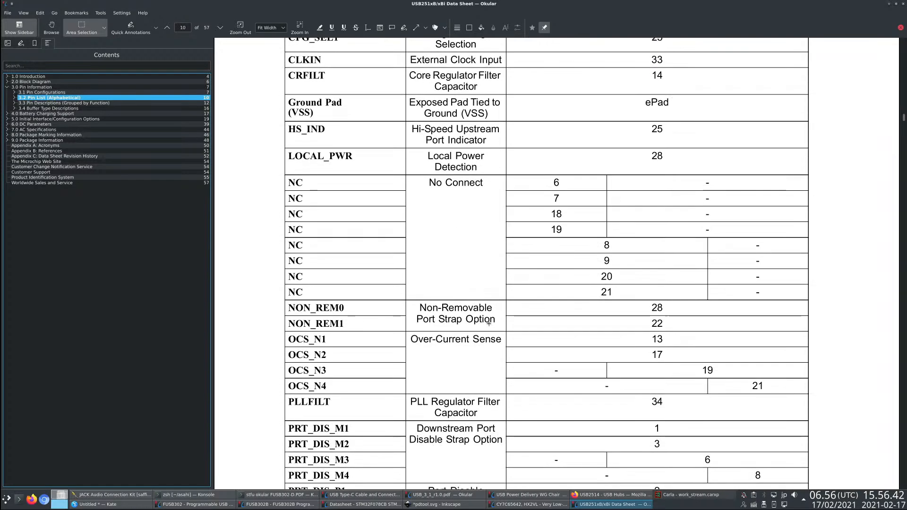
scroll(505, 324, down, 3)
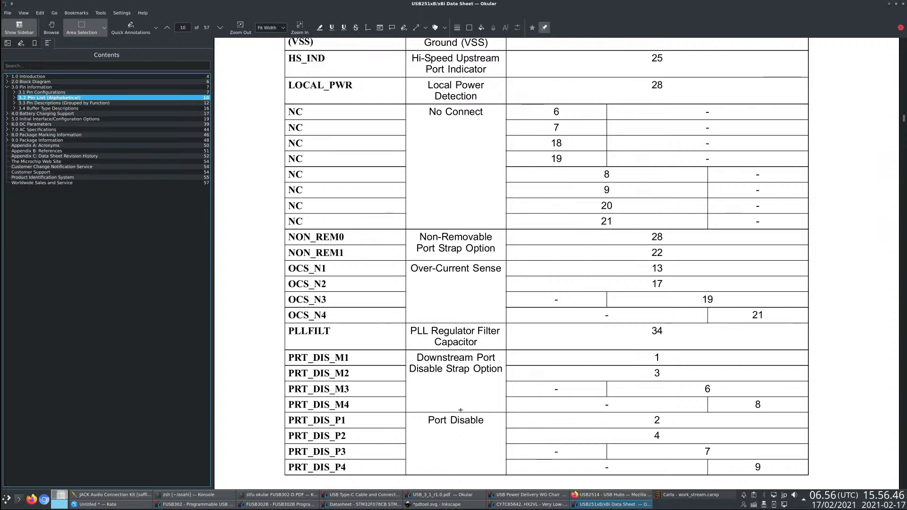
scroll(452, 340, down, 10)
scroll(452, 401, down, 9)
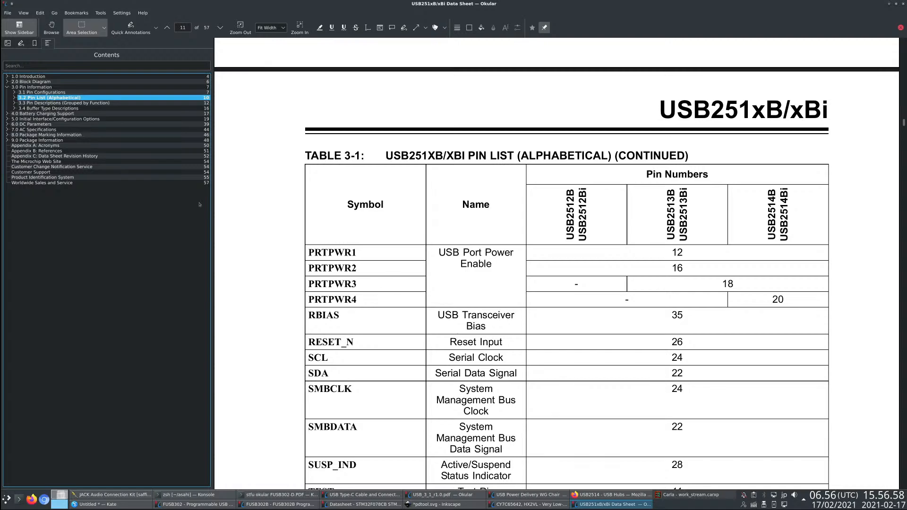
- Examine the USB2514B pin diagram in Figure 3-3 of the data sheet
click(11, 93)
click(14, 92)
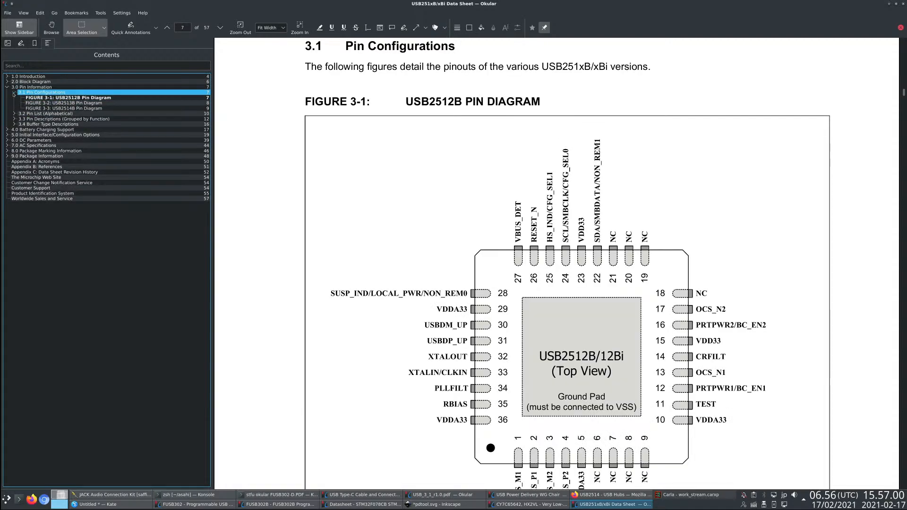
click(32, 108)
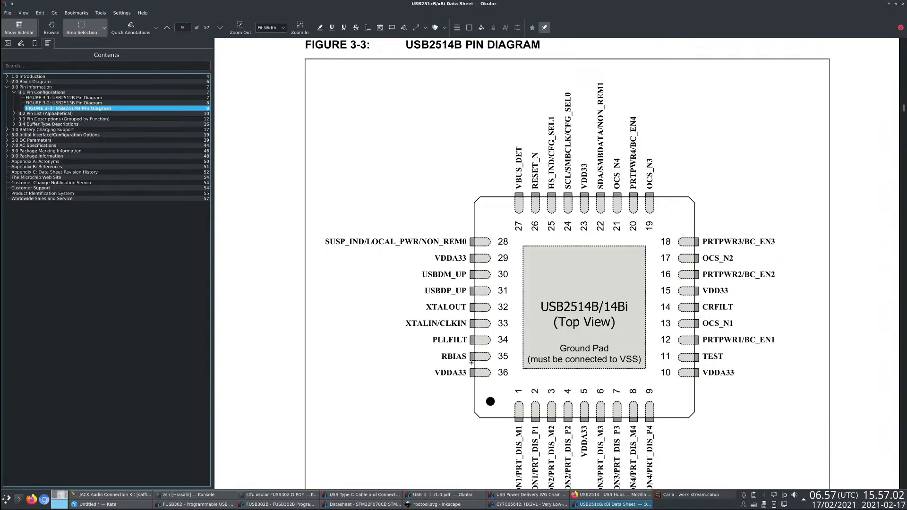
scroll(487, 355, down, 3)
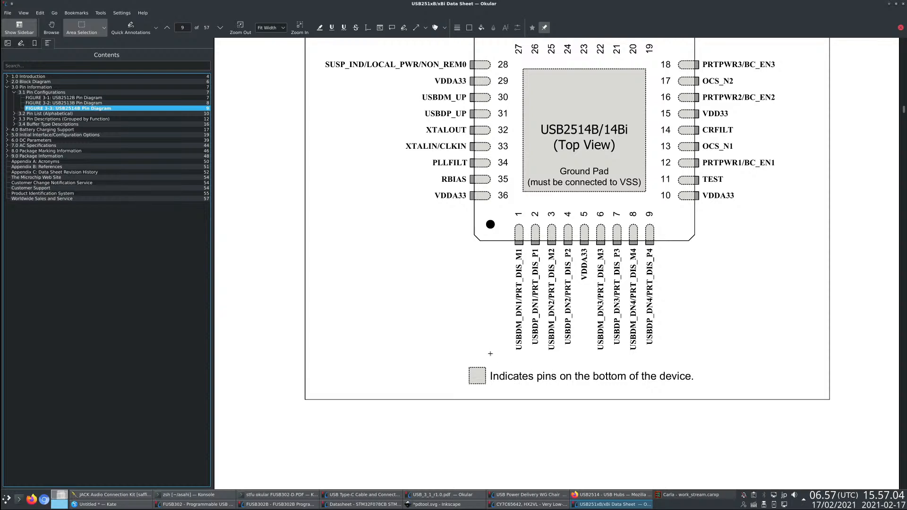
- Expand the remaining data sheet sections in the outline, viewing Buffer Type Descriptions and Package Marking Information
click(14, 119)
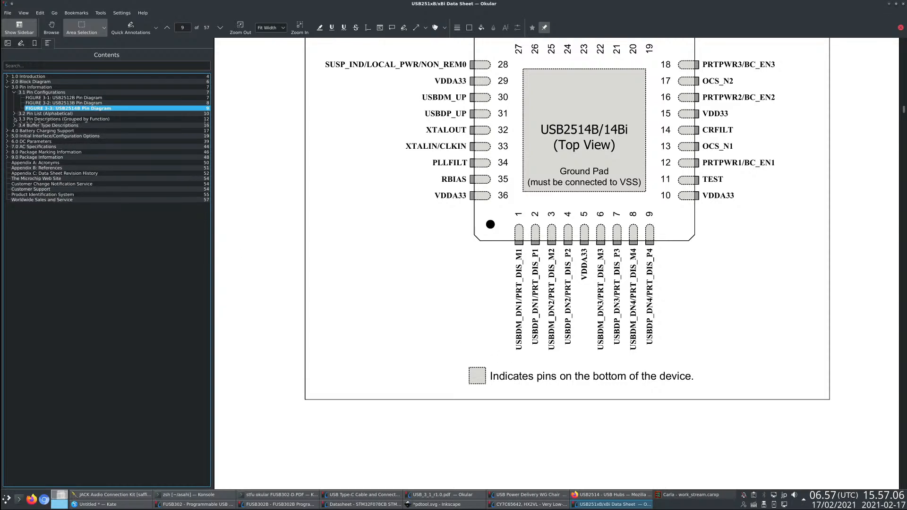
click(22, 135)
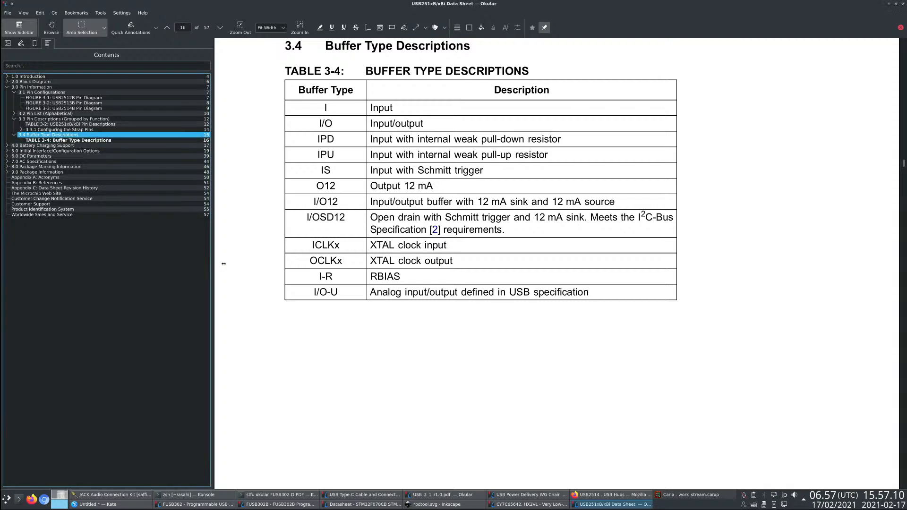
click(7, 151)
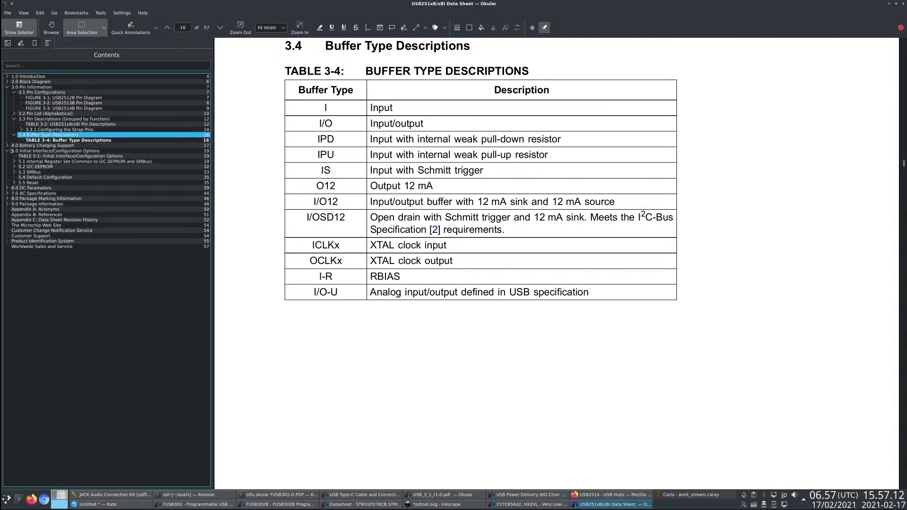
click(29, 146)
click(11, 198)
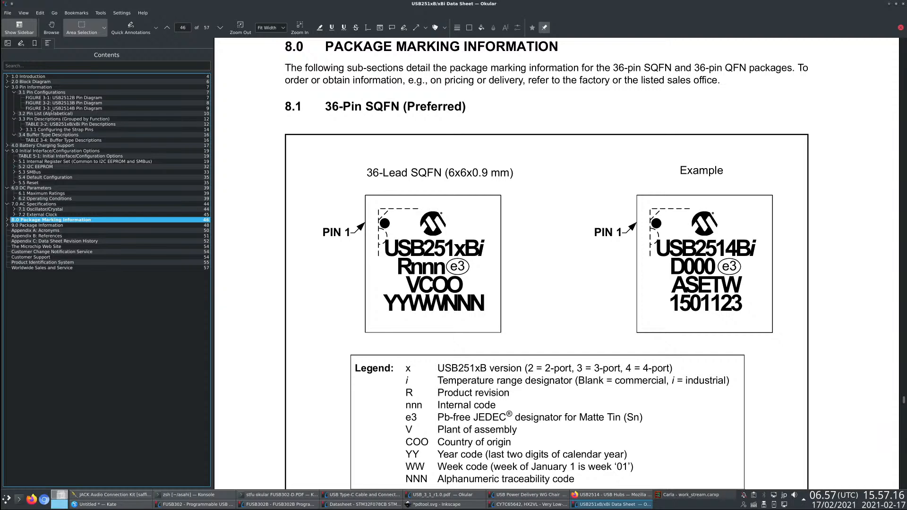
- Expand the Block Diagram, SMBus and Internal Register Set entries in the data sheet outline and view section 5.3 SMBus
click(8, 83)
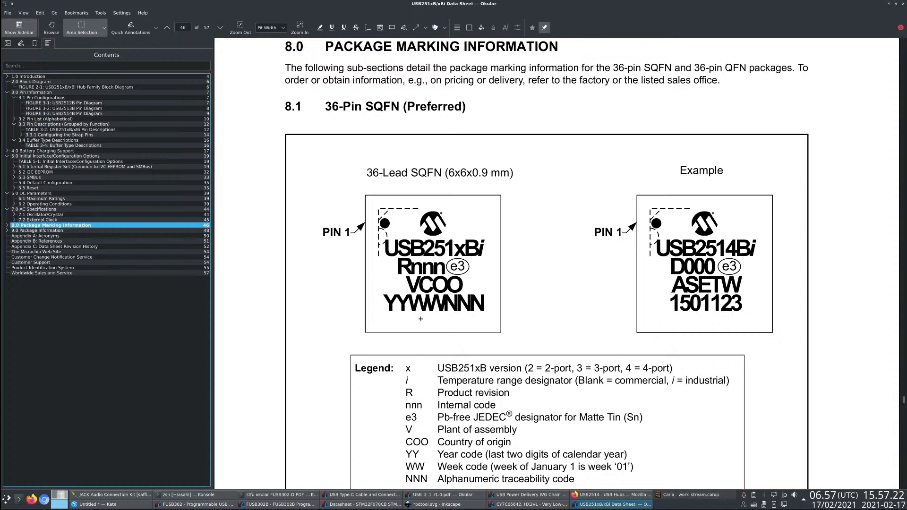
click(19, 177)
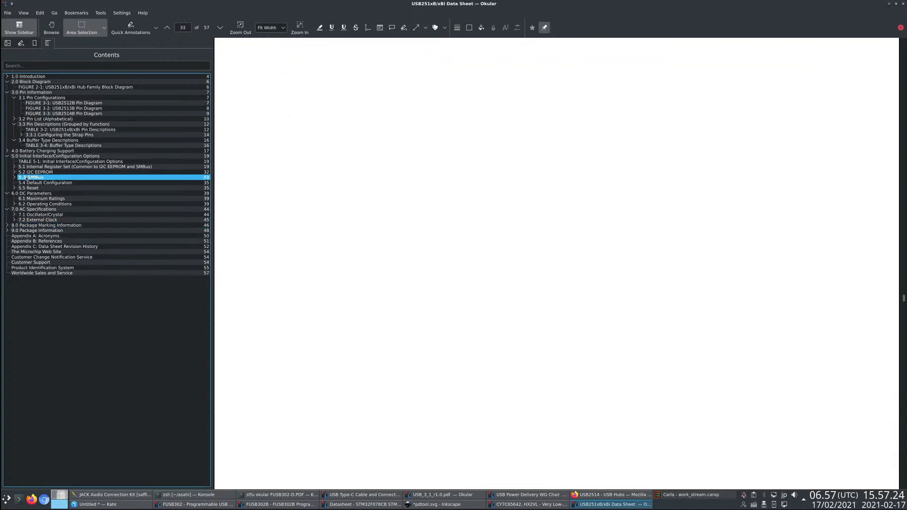
click(15, 166)
click(102, 161)
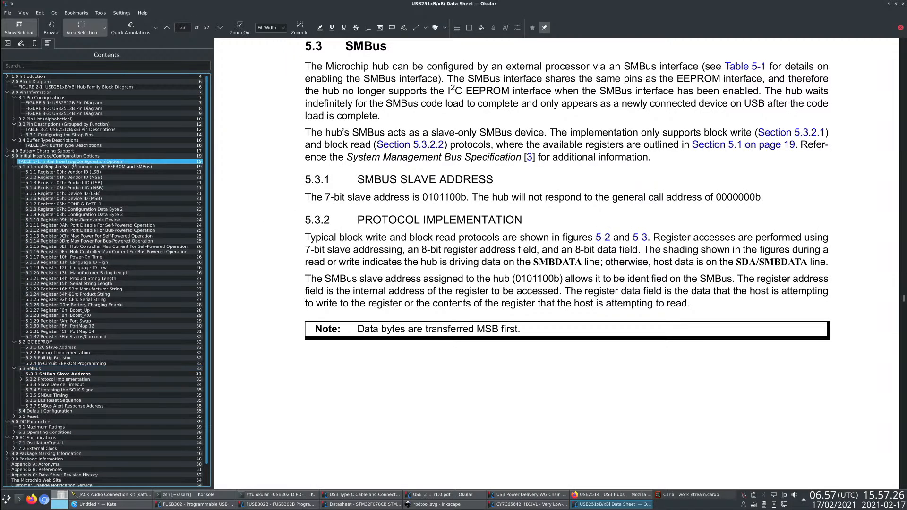
- Read section 5.1 Internal Register Set, from the register table through the CONFIG_BYTE_1 bit descriptions
click(102, 167)
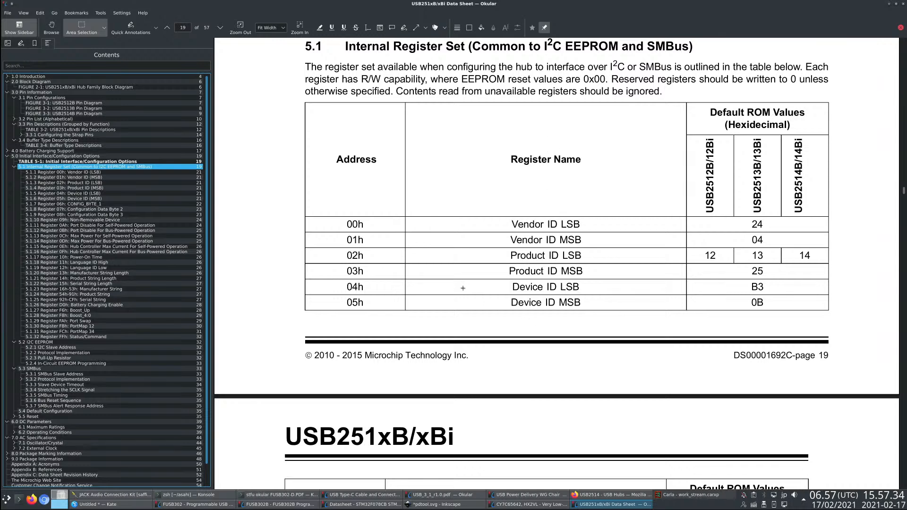
scroll(463, 287, down, 10)
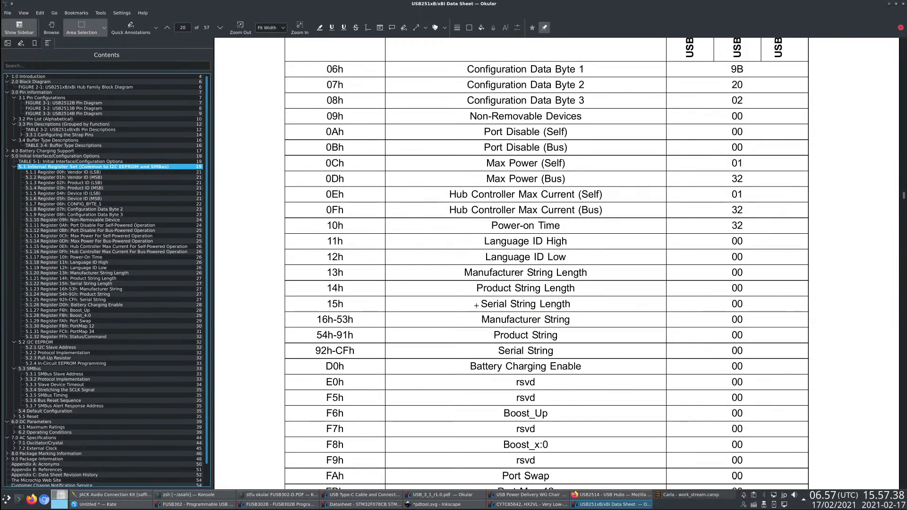
scroll(507, 339, down, 3)
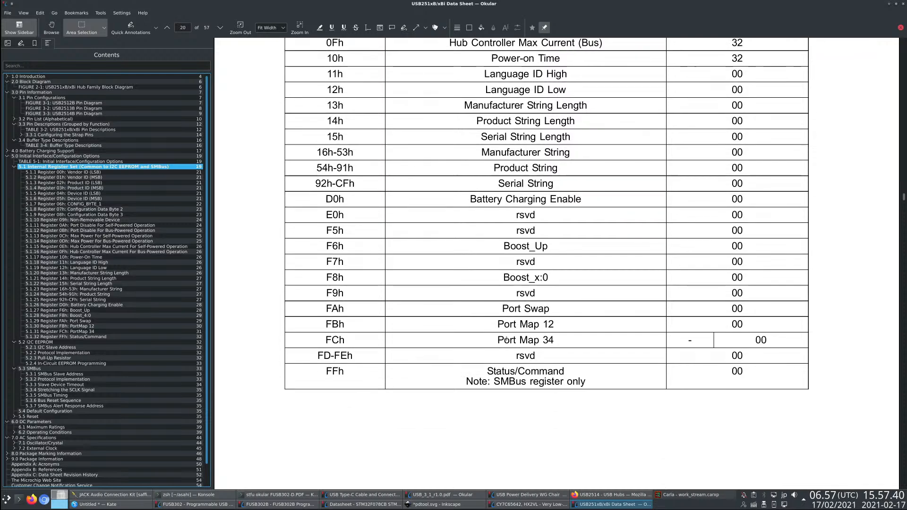
scroll(506, 338, down, 1)
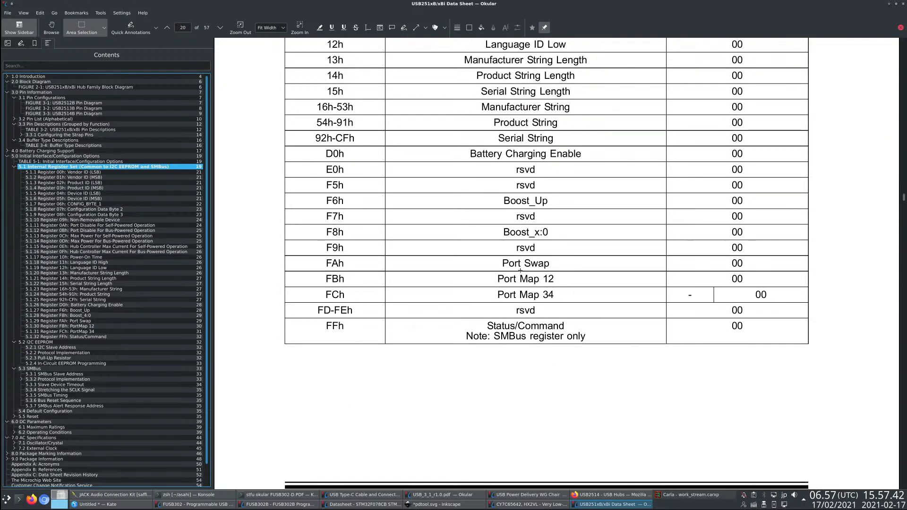
scroll(438, 304, down, 8)
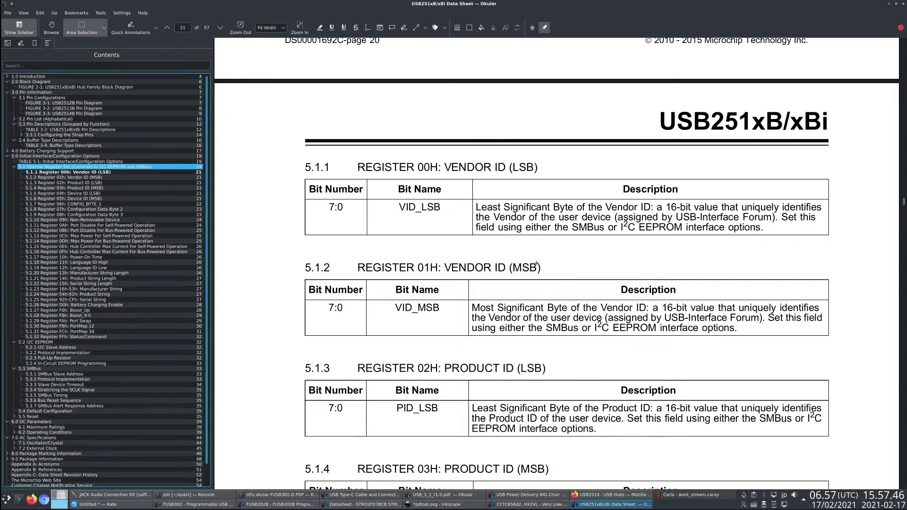
scroll(553, 338, down, 10)
scroll(533, 334, down, 10)
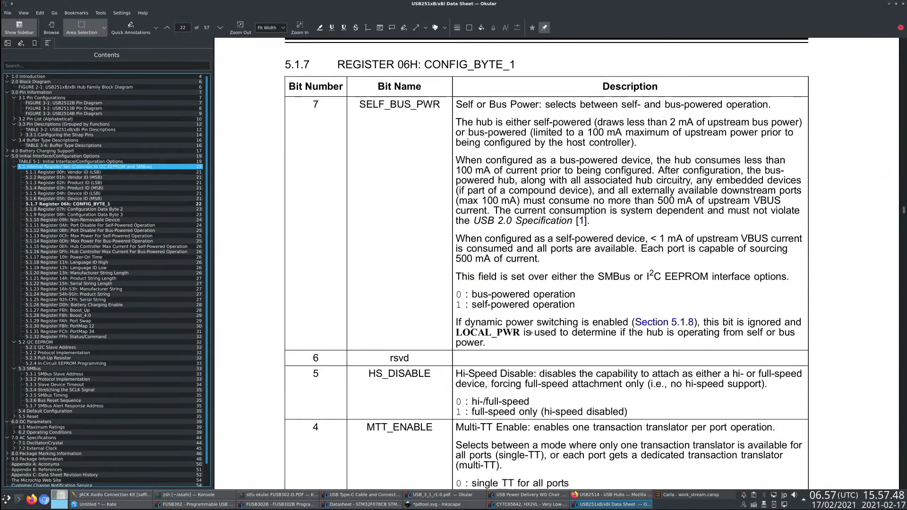
scroll(529, 332, down, 10)
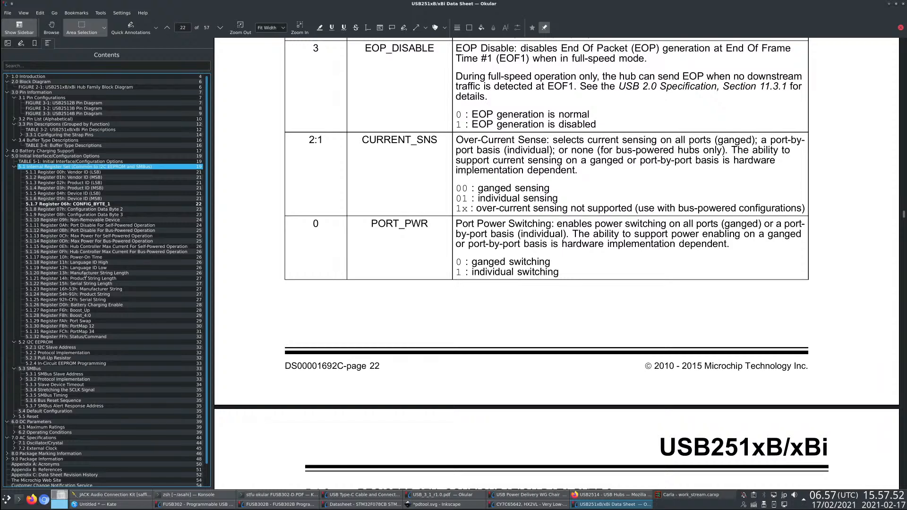
scroll(86, 277, down, 1)
- Read section 5.0 Initial Interface/Configuration Options, covering the CFG_SEL settings in Table 5-1 and the register table that follows
click(42, 135)
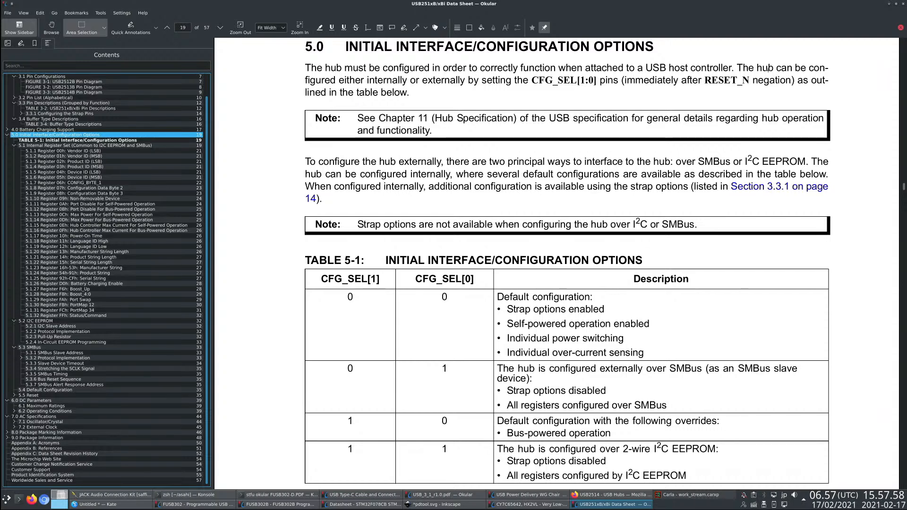
scroll(470, 295, down, 1)
scroll(470, 294, down, 3)
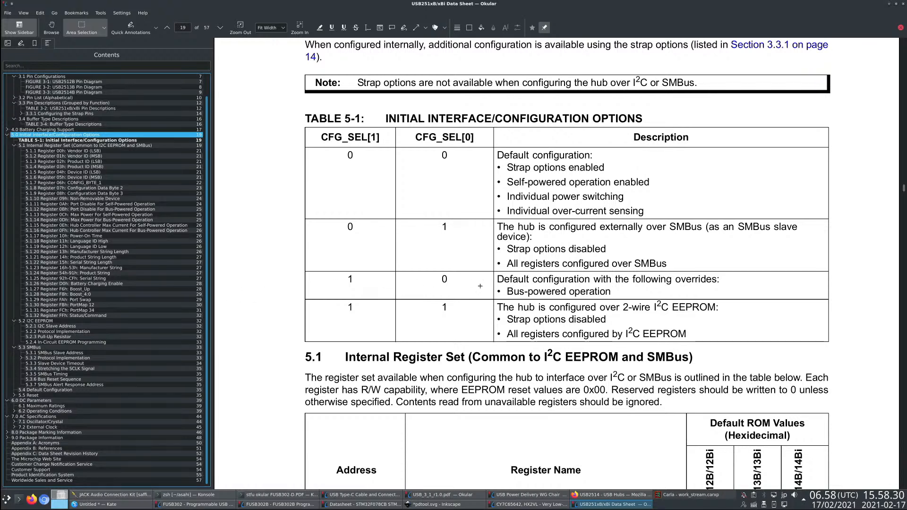
scroll(418, 289, down, 5)
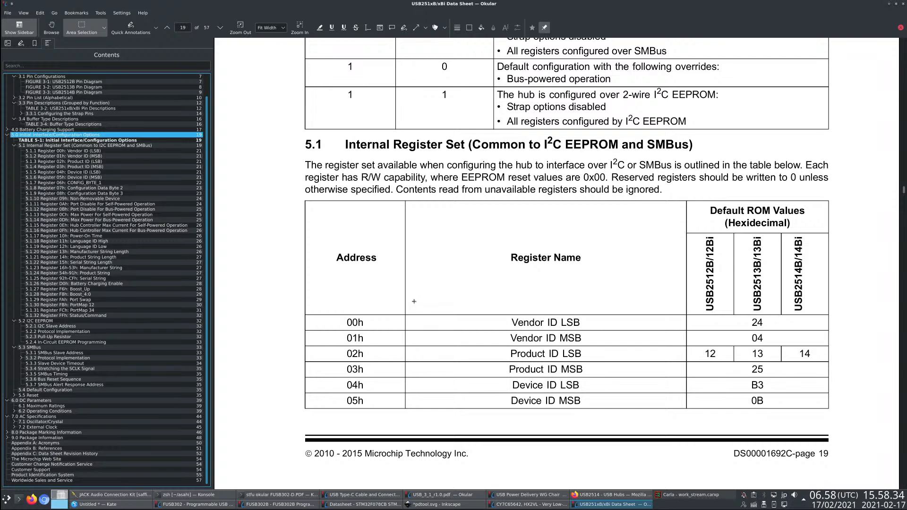
scroll(382, 307, down, 6)
scroll(382, 308, down, 7)
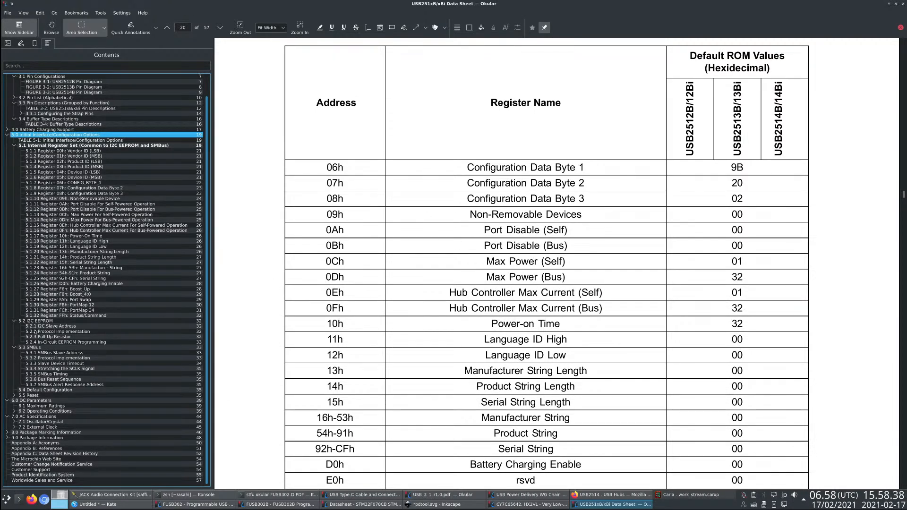
- View the SMBus protocol implementation in section 5.3.2 and read section 4.0 Battery Charging Support, including Figure 4-1
click(60, 358)
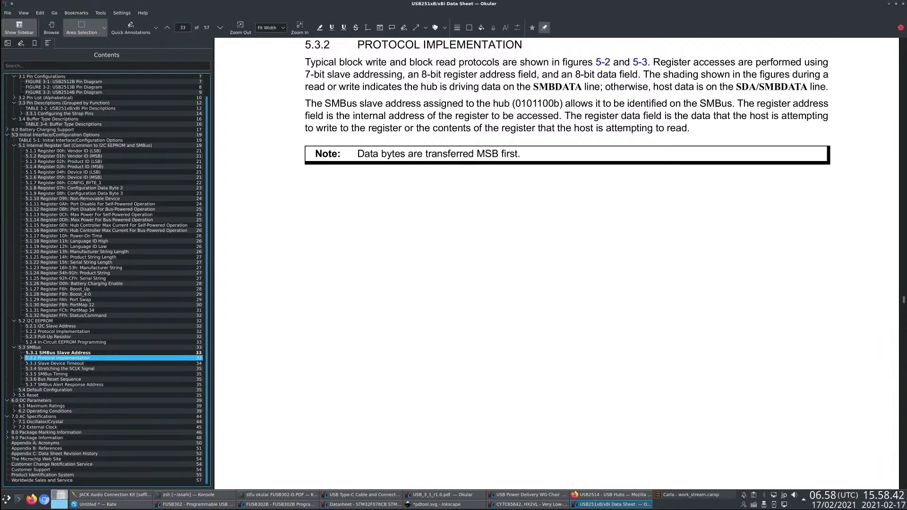
click(16, 130)
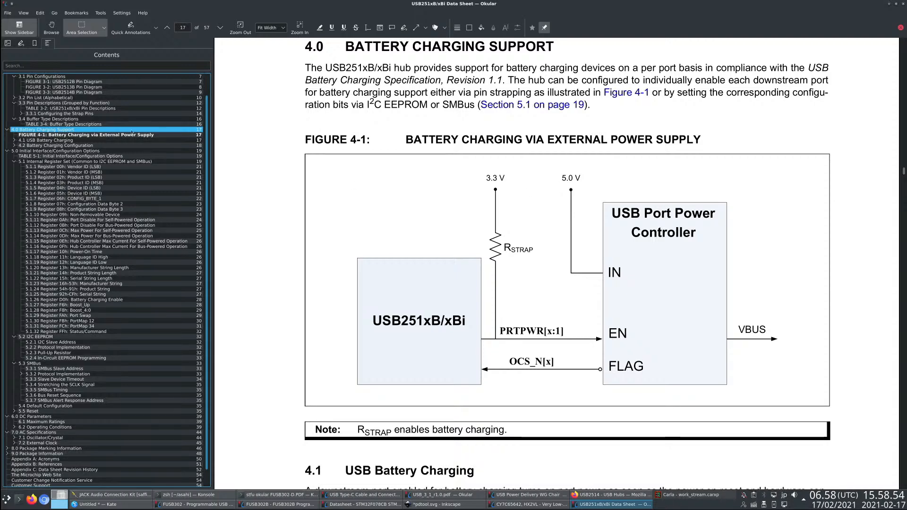
scroll(239, 271, down, 5)
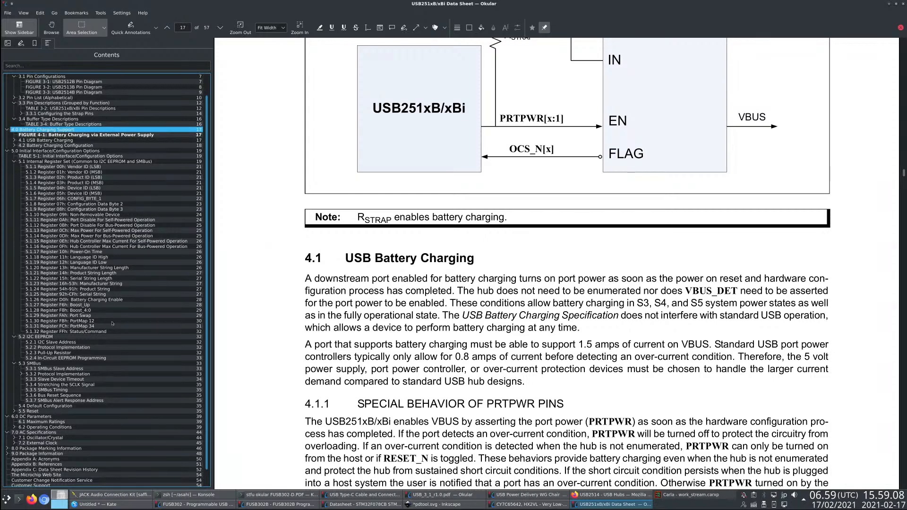
scroll(112, 324, down, 1)
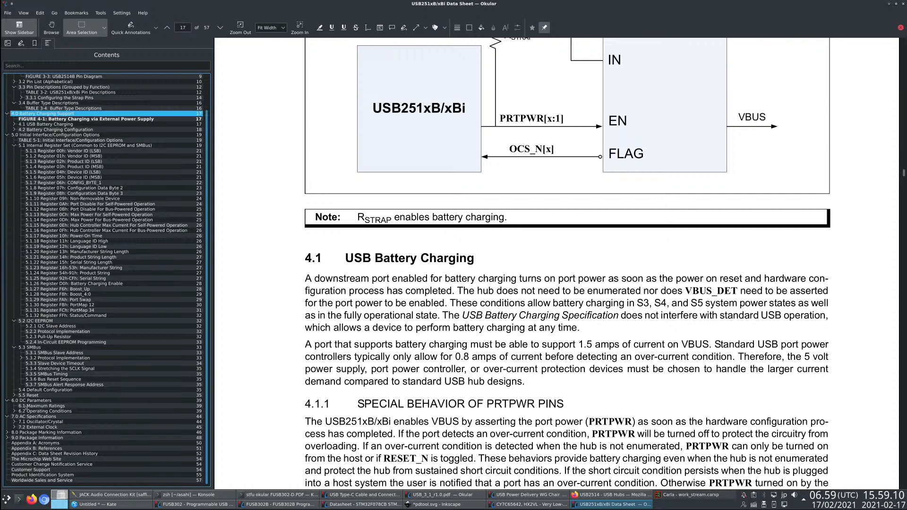
- Read section 5.4 Default Configuration and follow its cross-reference to the Initial Interface/Configuration Options
click(15, 396)
click(48, 390)
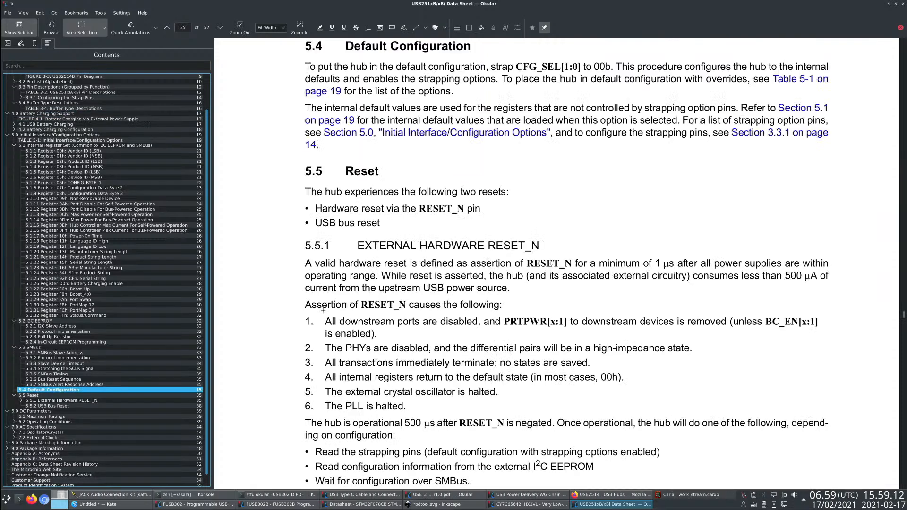
click(428, 134)
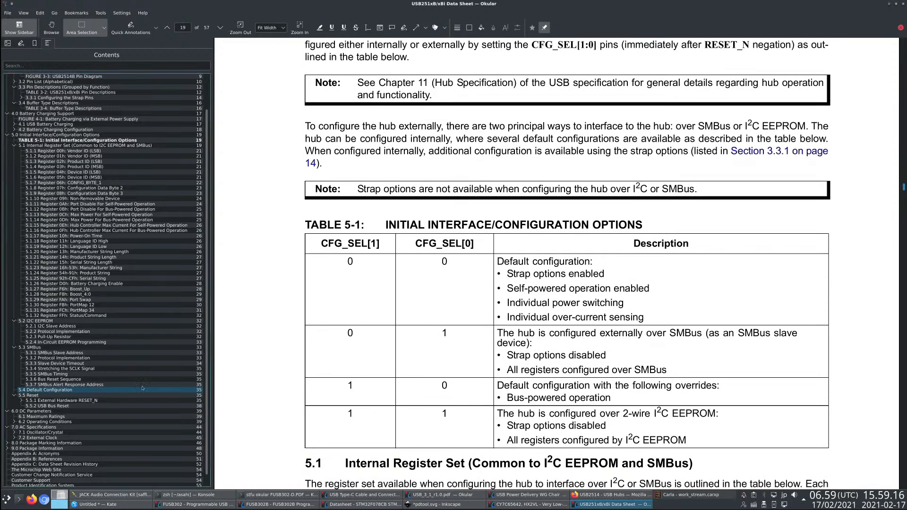
scroll(142, 387, down, 1)
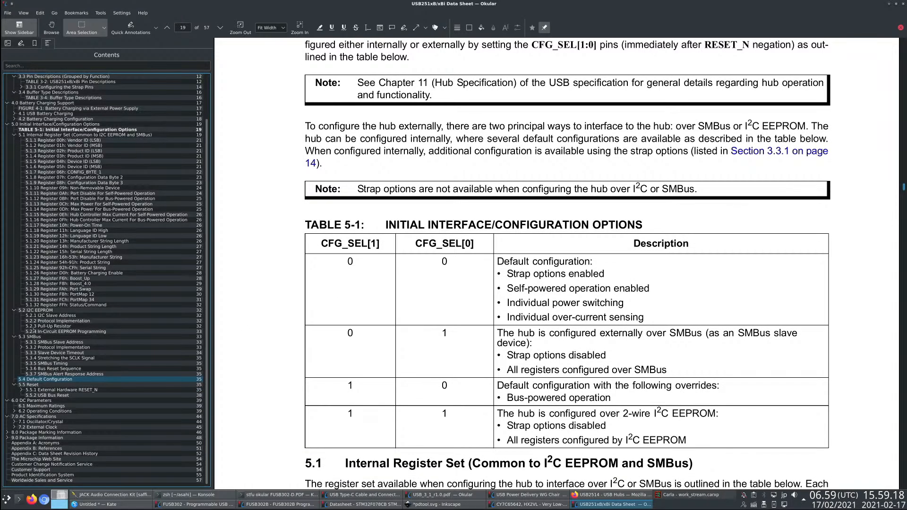
- Examine the Port Swap, PortMap 12 and Status/Command register descriptions in sections 5.1.29, 5.1.30 and 5.1.32
click(105, 290)
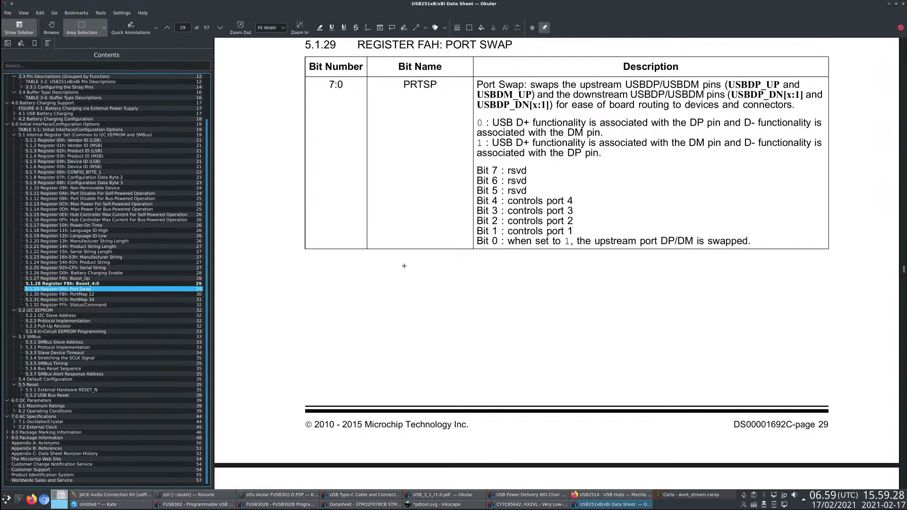
click(53, 295)
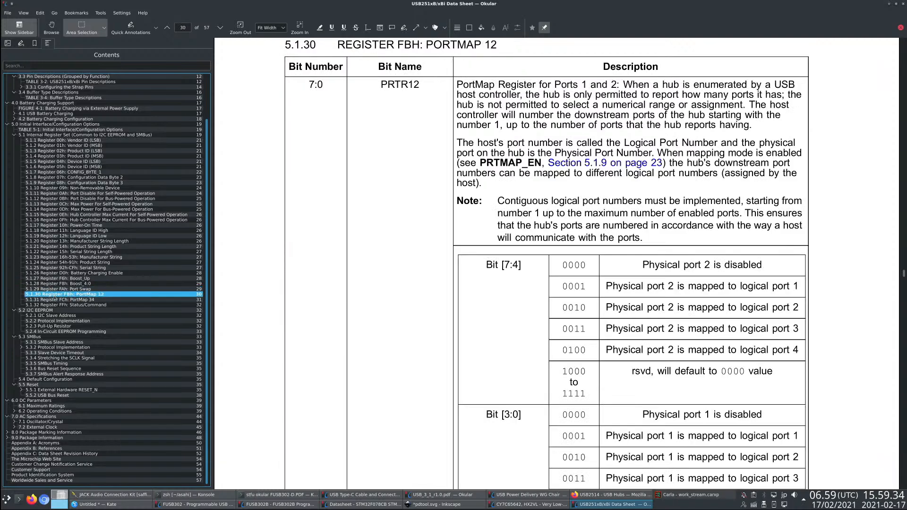
scroll(492, 307, down, 3)
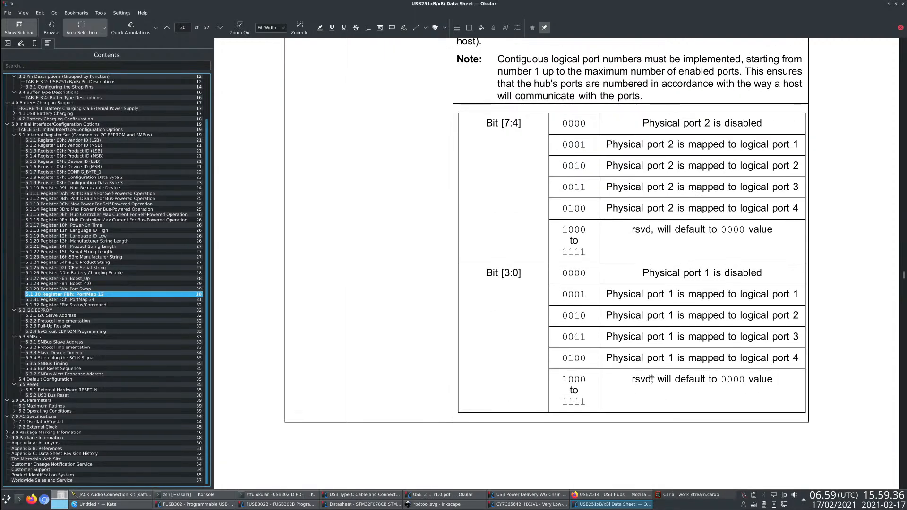
click(101, 306)
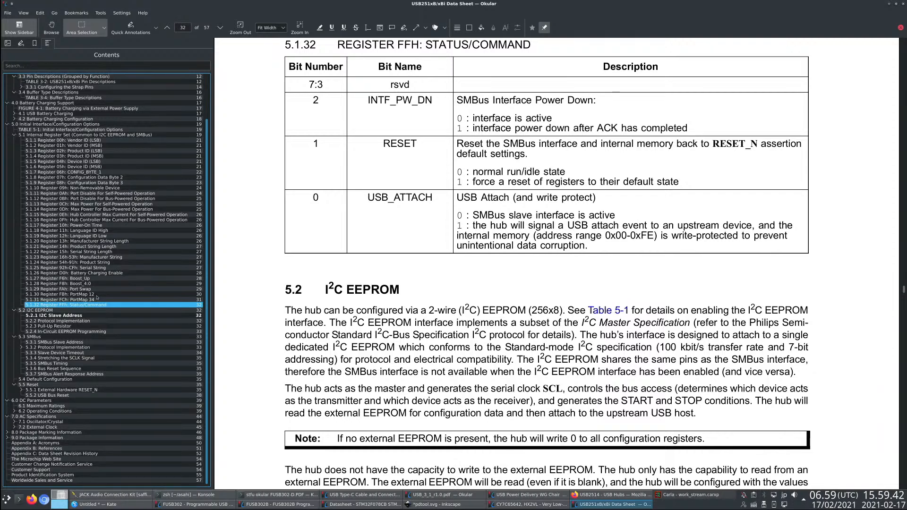
click(102, 289)
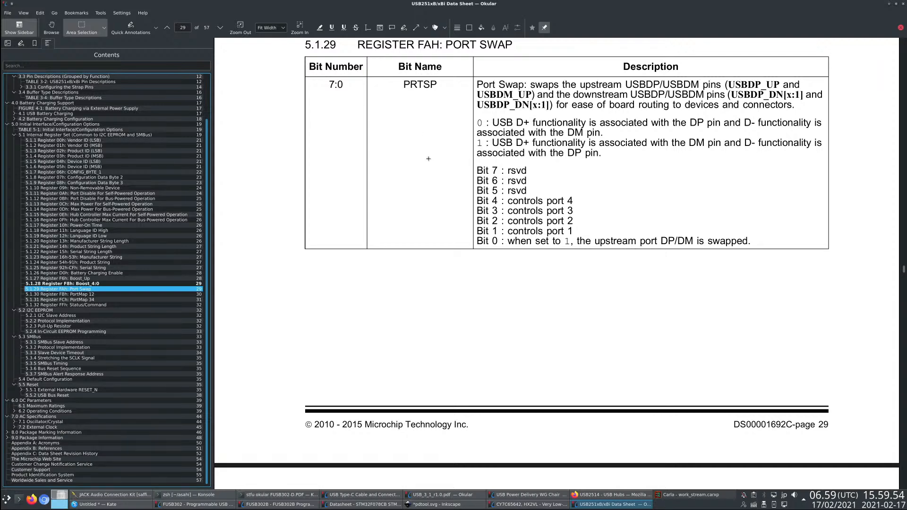
- Review Table 5-1 and the default ROM values again, returning to the start of section 5.0
click(127, 130)
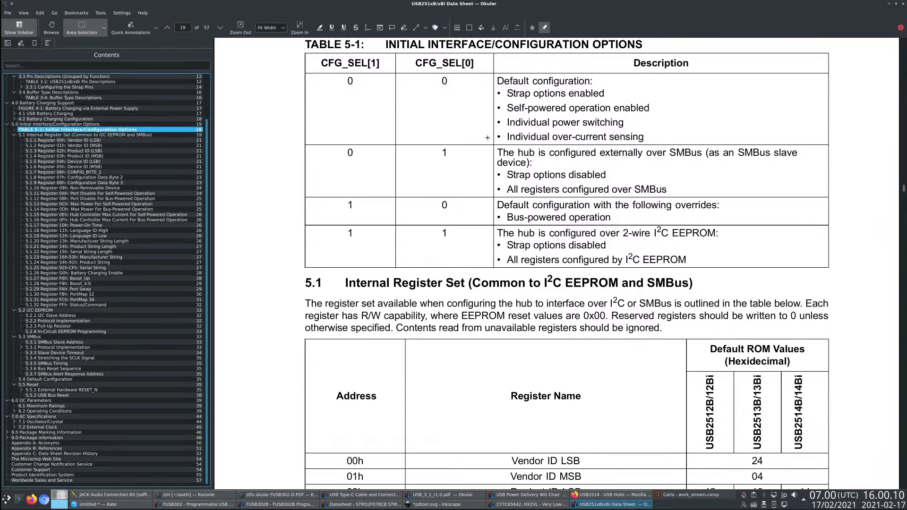
scroll(536, 305, down, 3)
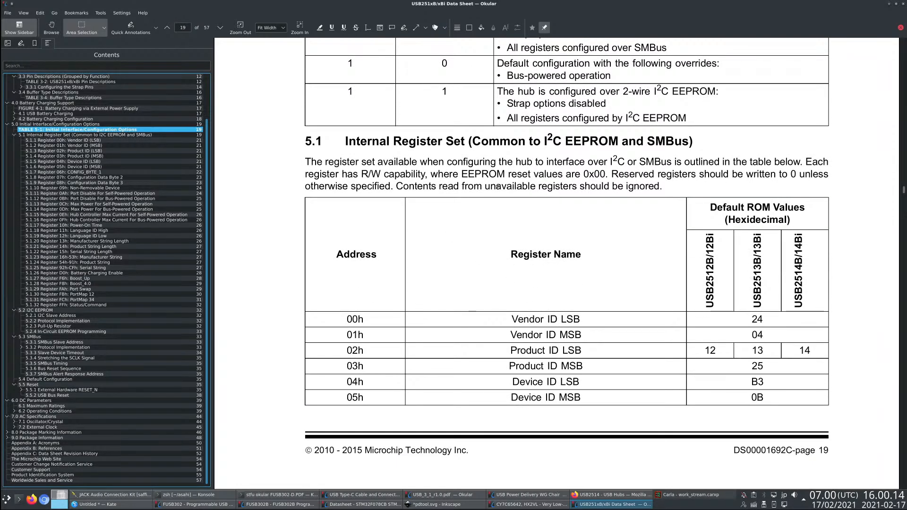
scroll(416, 227, down, 5)
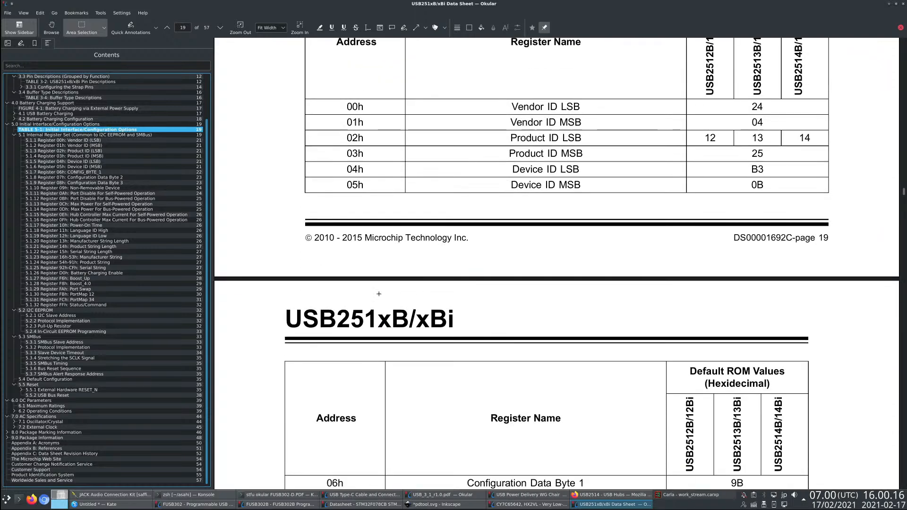
click(39, 124)
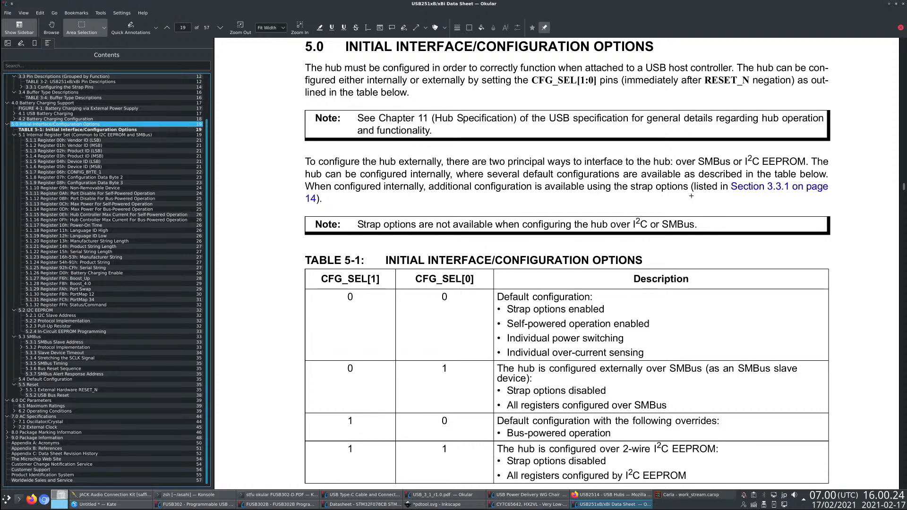
- Follow the link to section 3.3.1 Configuring the Strap Pins, read through to Table 3-4, and return to section 5.0
click(755, 188)
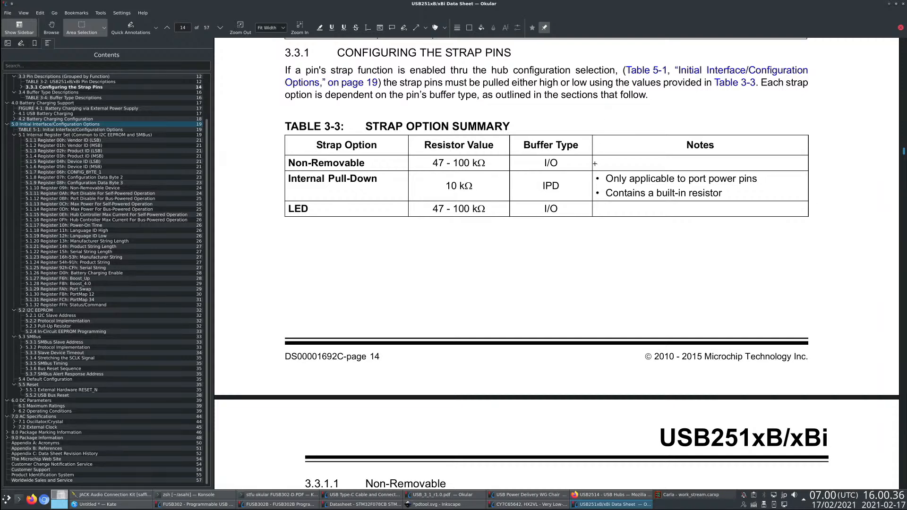
scroll(595, 163, down, 10)
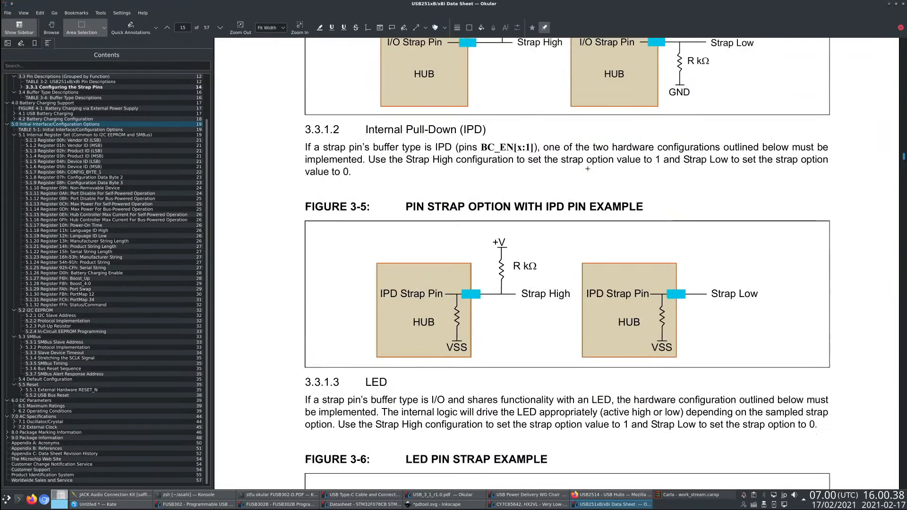
scroll(588, 169, down, 10)
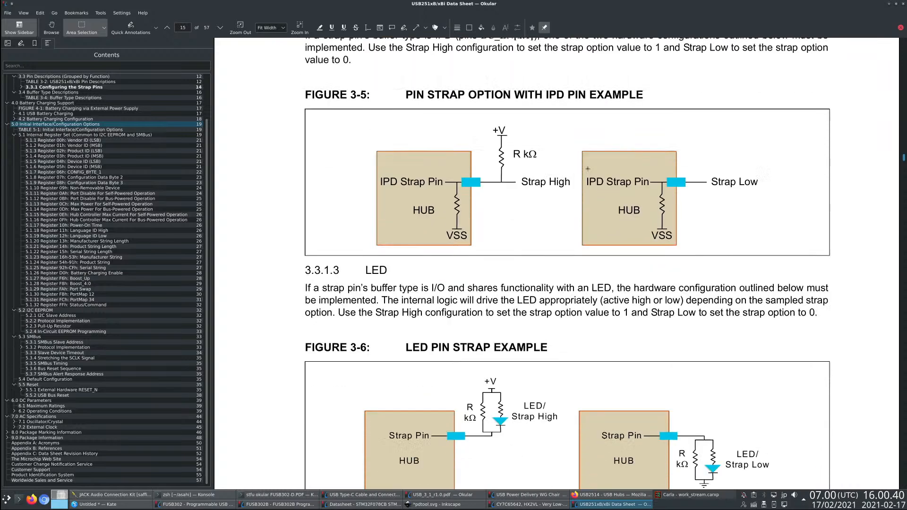
scroll(588, 169, down, 10)
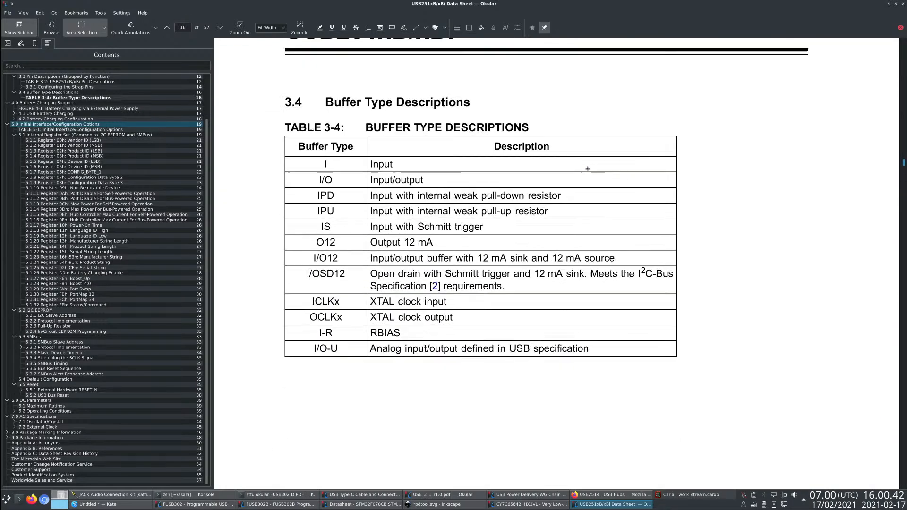
click(137, 124)
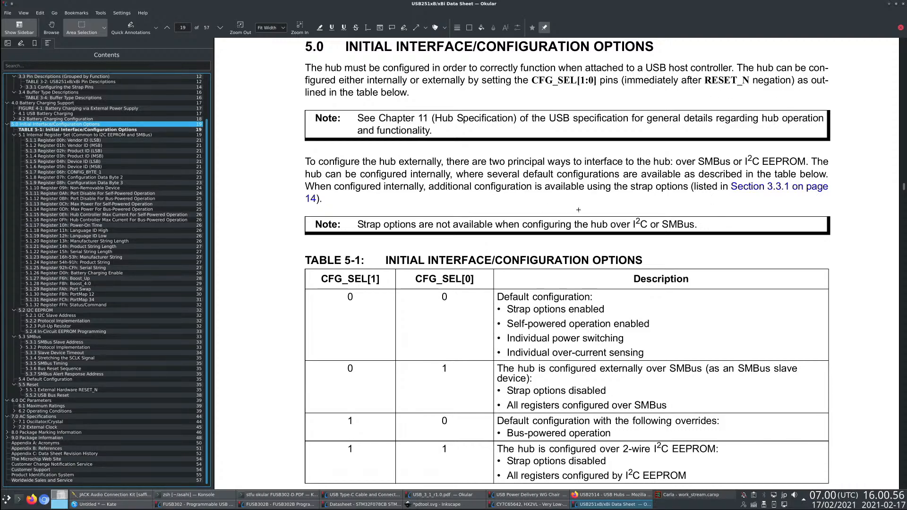
- Read through Table 5-1 and the beginning of the internal register set in section 5.1
scroll(539, 222, down, 3)
scroll(539, 222, down, 2)
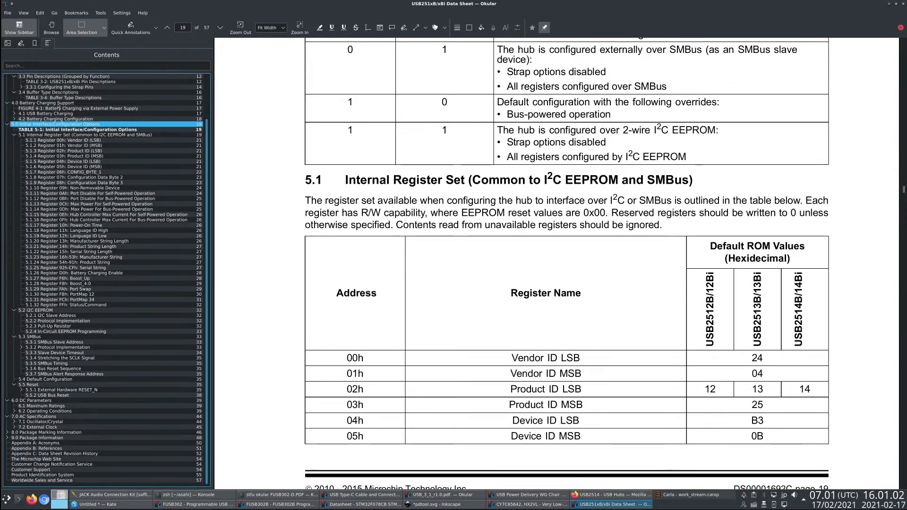
scroll(57, 124, up, 3)
- Look through the alphabetical pin list in Table 3-1 and the pin descriptions in Table 3-2 of section 3.3
click(57, 123)
click(59, 119)
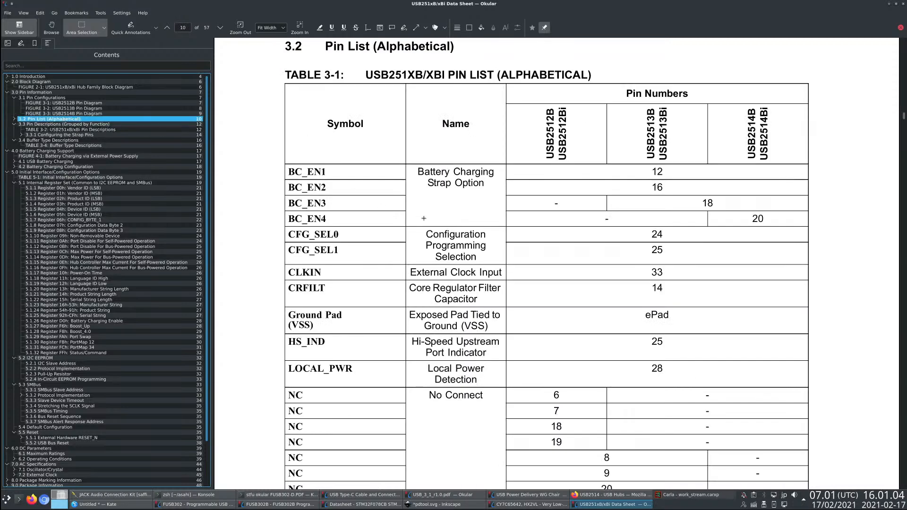
click(126, 124)
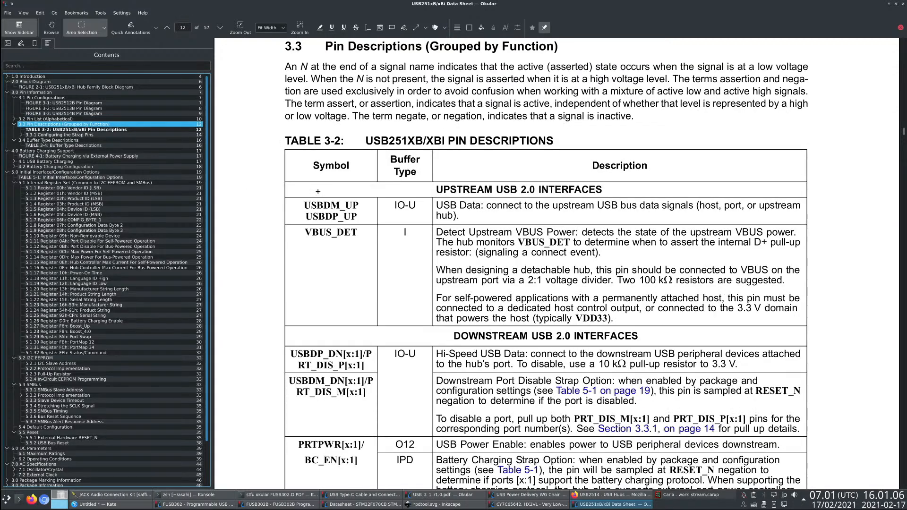
click(52, 119)
scroll(401, 218, down, 5)
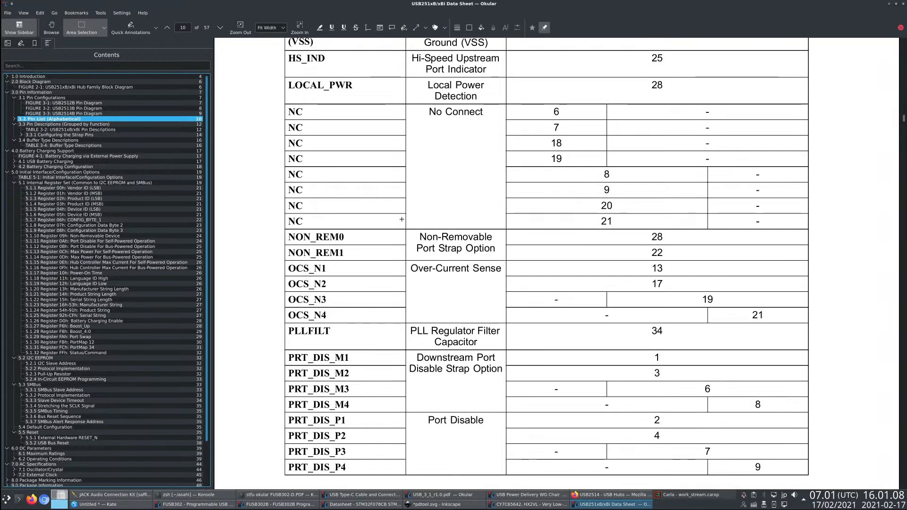
scroll(401, 219, down, 6)
scroll(401, 219, down, 2)
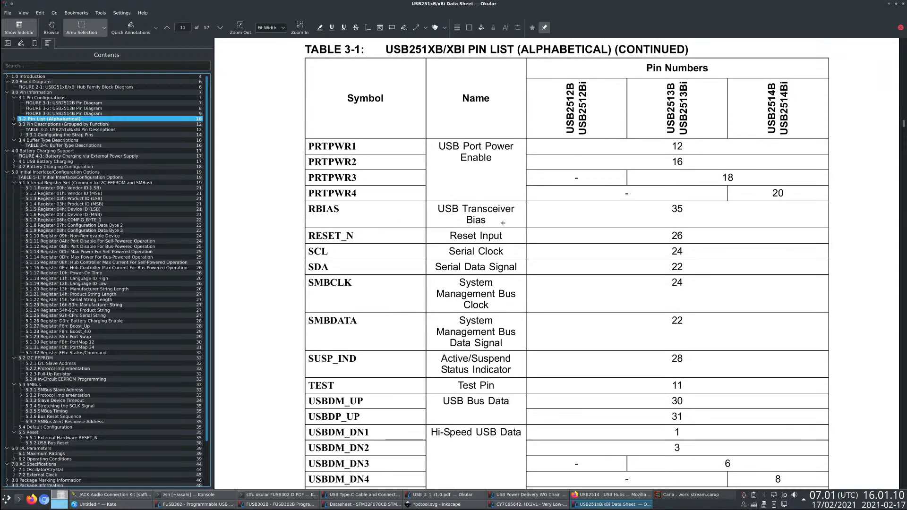
scroll(553, 231, down, 15)
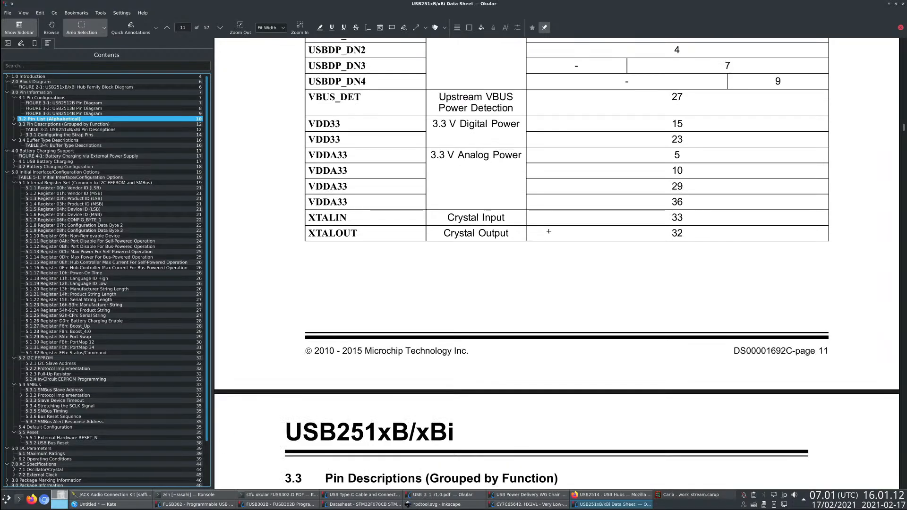
scroll(549, 231, down, 12)
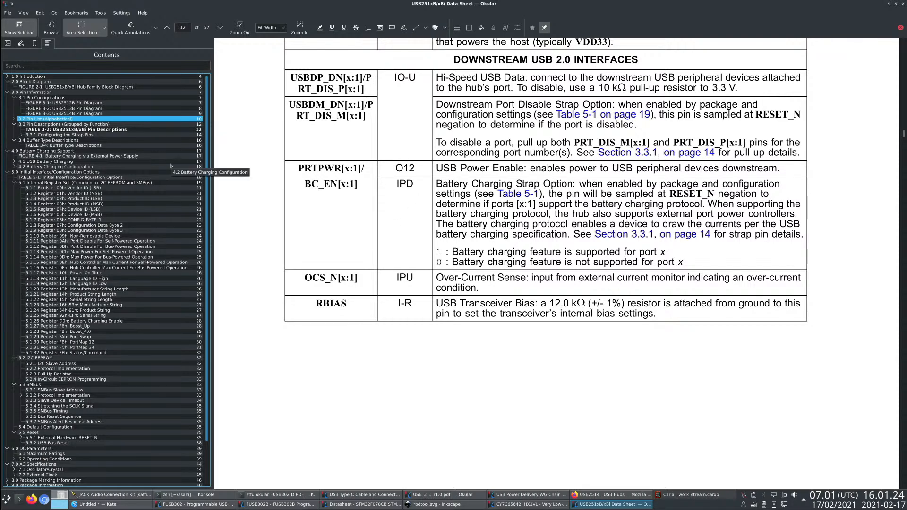
- Return to section 5.0 and review the configuration options and the complete default ROM values table in section 5.1
click(90, 172)
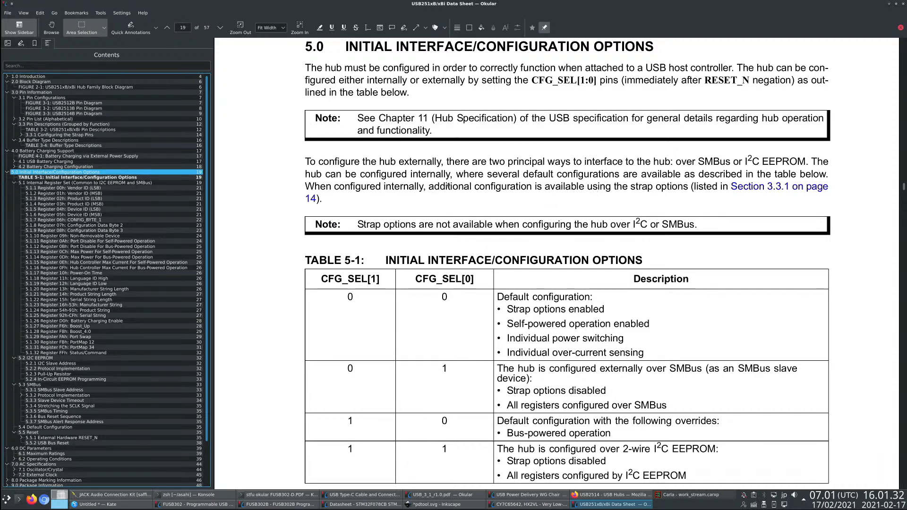
scroll(463, 188, down, 5)
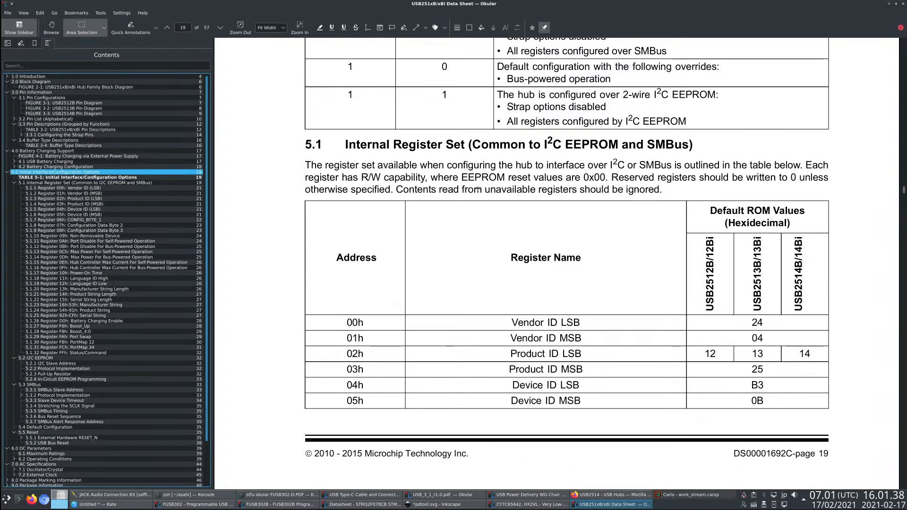
scroll(478, 190, up, 4)
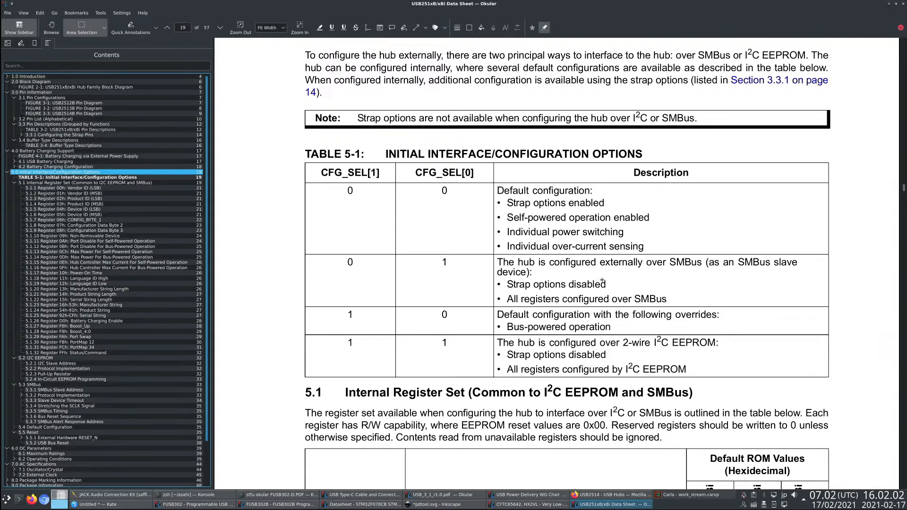
scroll(605, 288, down, 5)
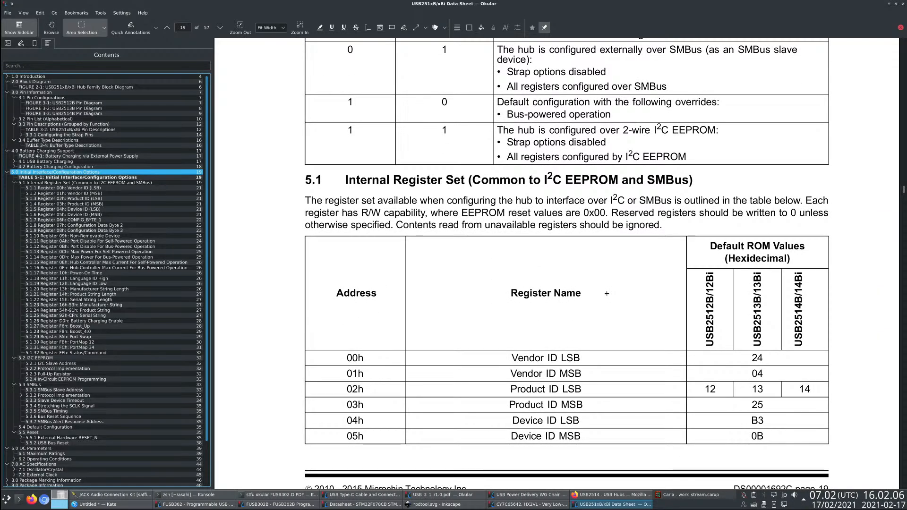
scroll(607, 294, down, 6)
scroll(607, 297, down, 7)
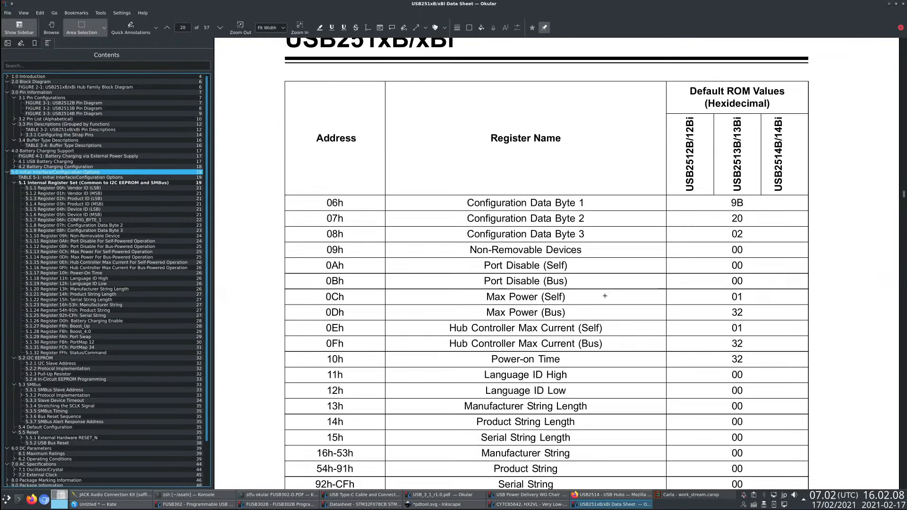
scroll(605, 296, down, 6)
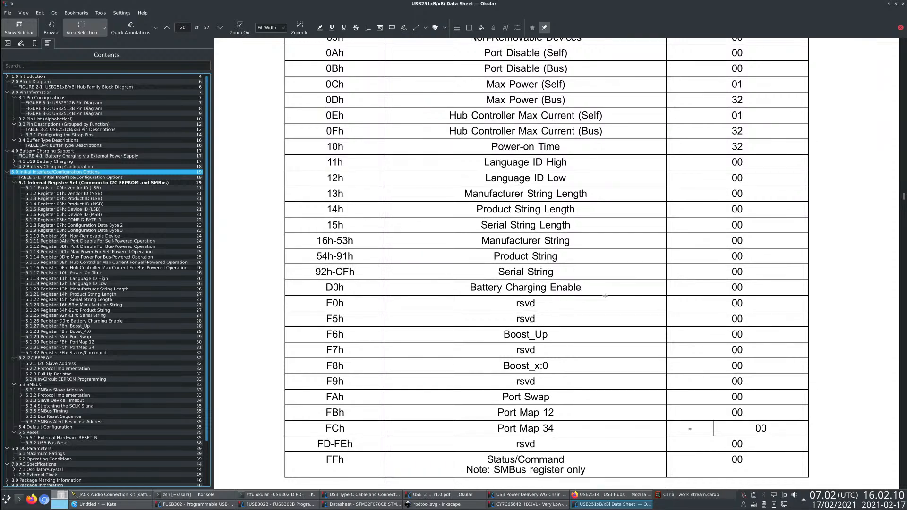
scroll(605, 296, down, 3)
scroll(605, 295, down, 1)
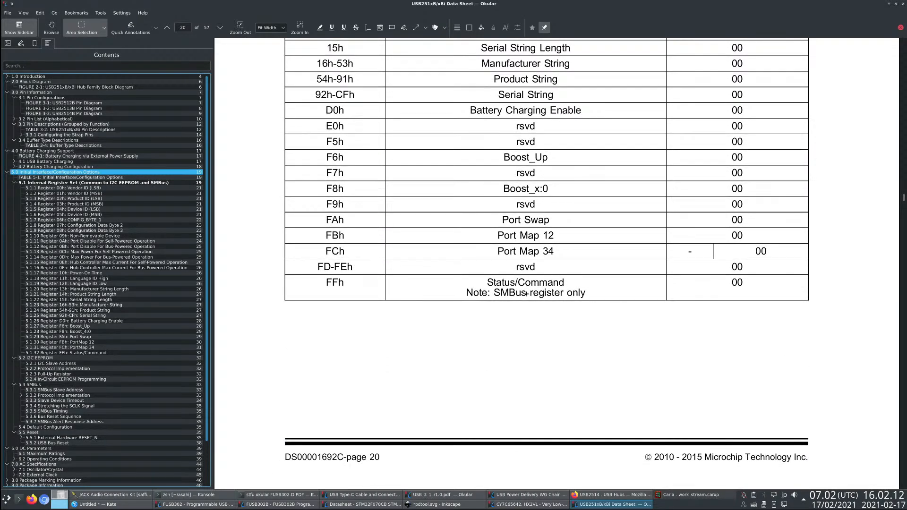
- Examine the Status/Command register FFh in section 5.1.32 and read on through section 5.2 I2C EEPROM
click(99, 353)
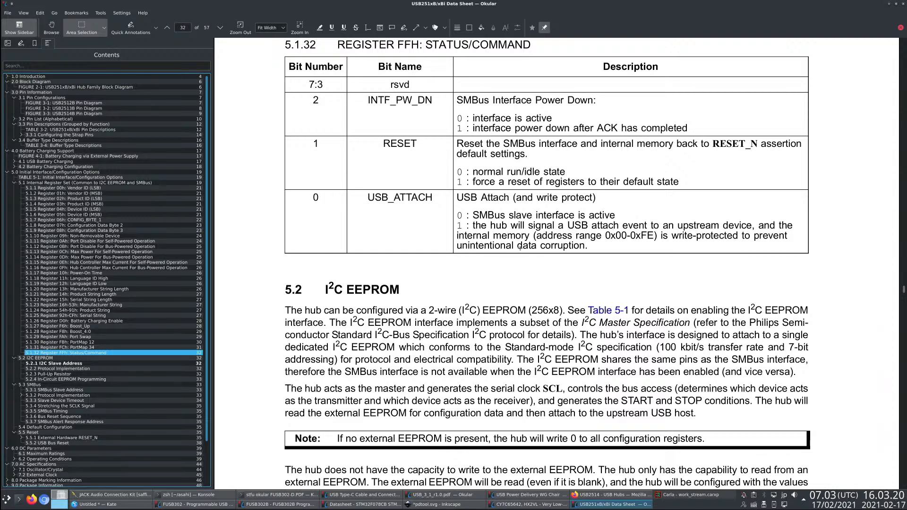
scroll(520, 247, down, 3)
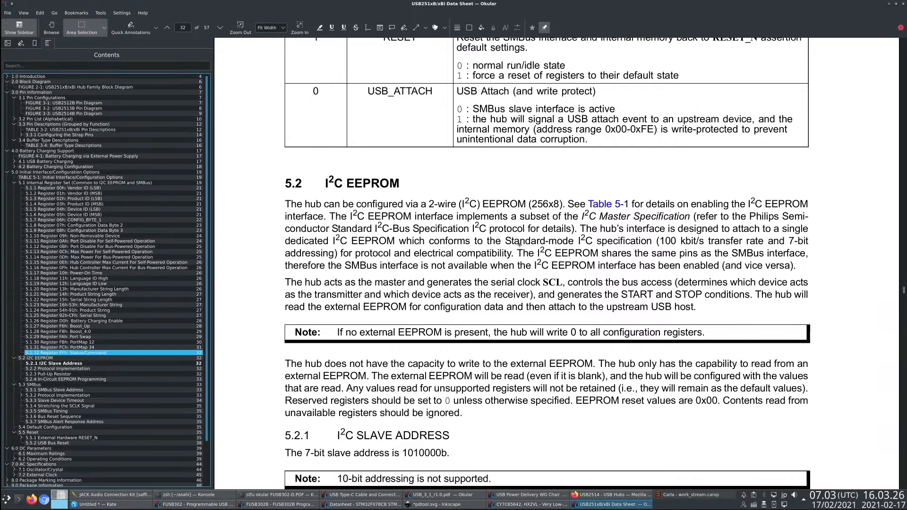
scroll(519, 244, down, 3)
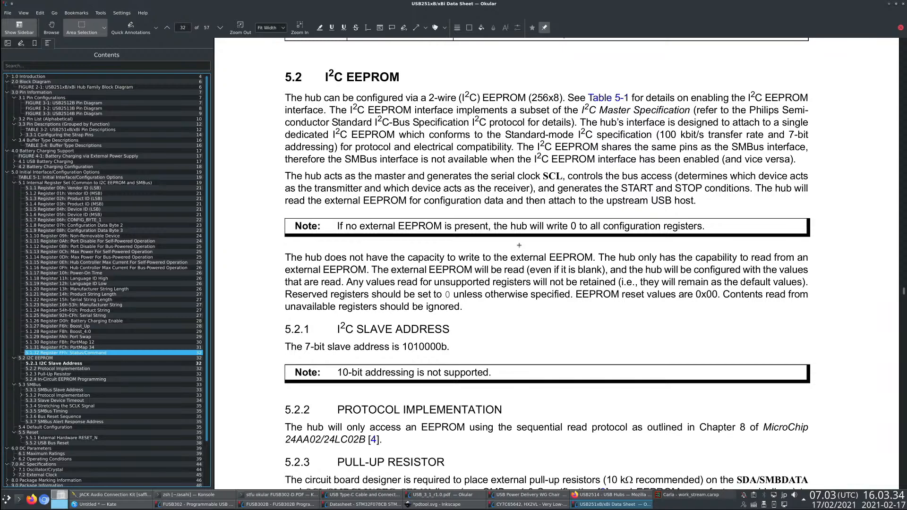
scroll(520, 245, down, 10)
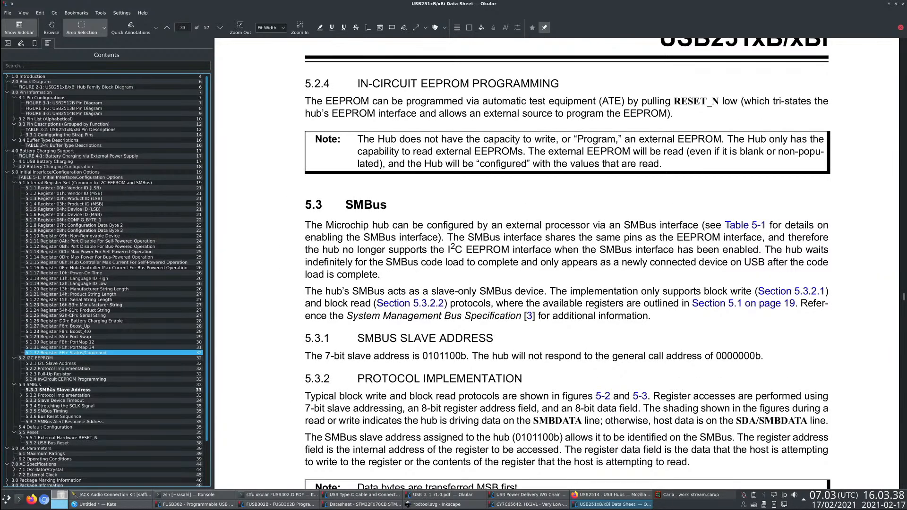
- Read section 5.3 SMBus, including protocol implementation and slave device timeout, and continue through section 5.4 Default Configuration
click(49, 386)
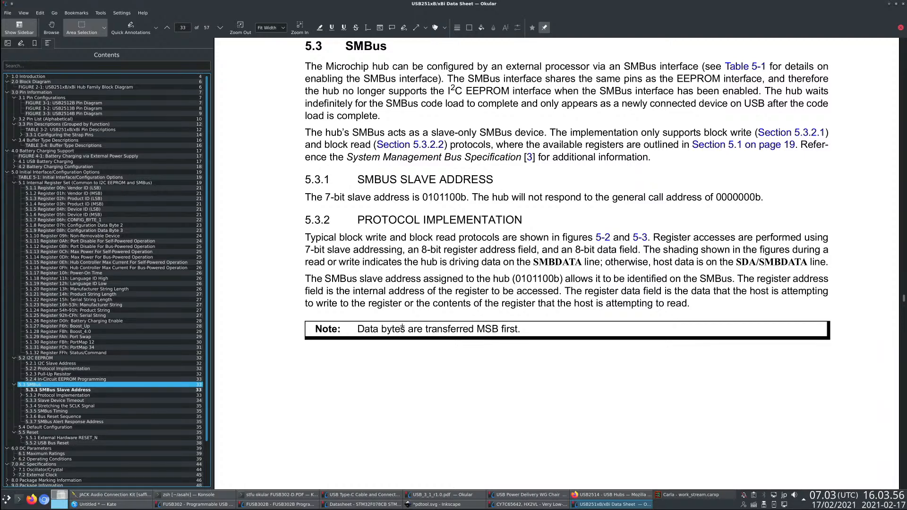
scroll(402, 327, down, 8)
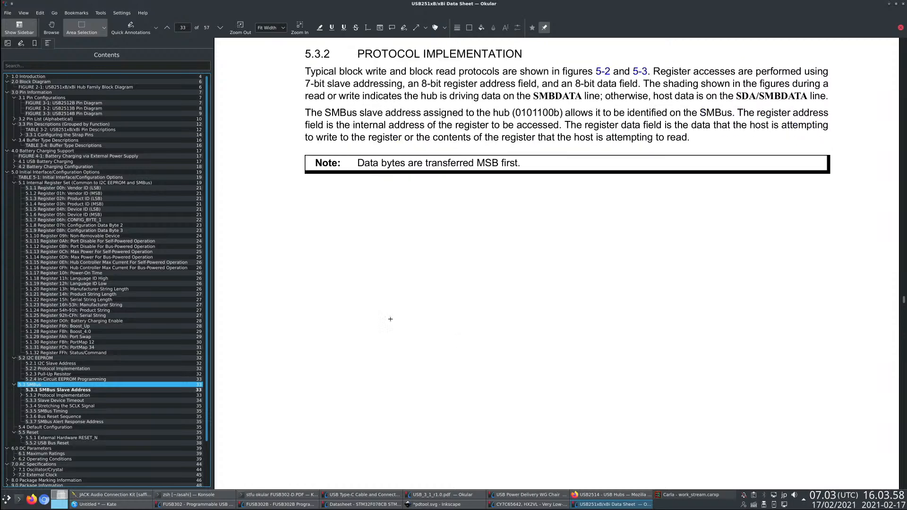
scroll(387, 320, down, 12)
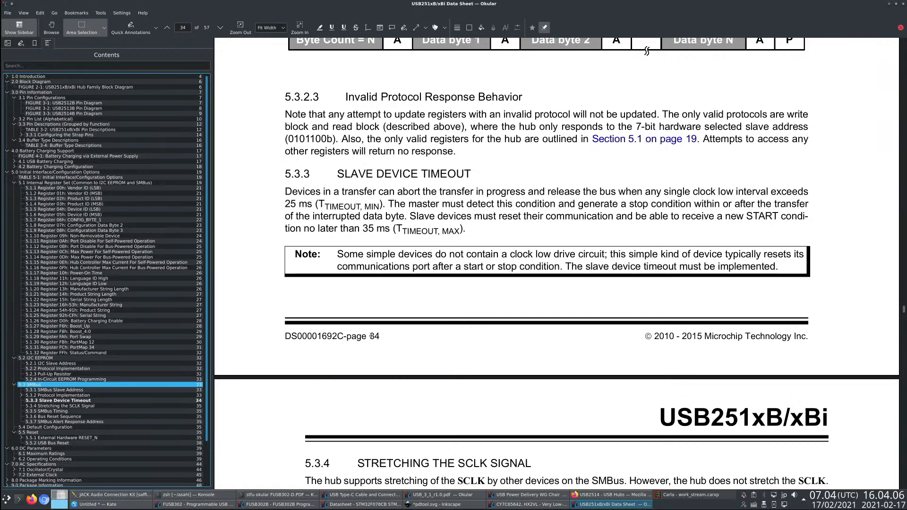
scroll(372, 335, down, 10)
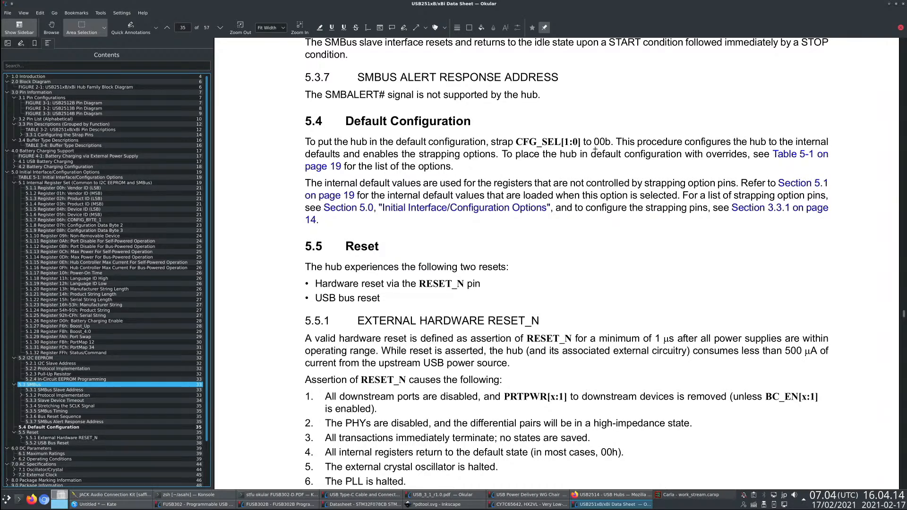
scroll(591, 179, up, 5)
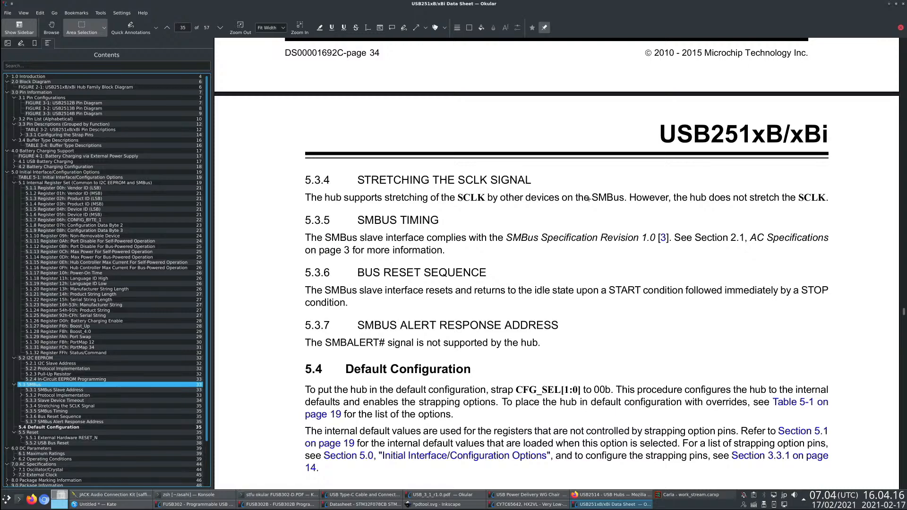
scroll(588, 199, down, 4)
scroll(589, 199, up, 4)
scroll(589, 199, down, 7)
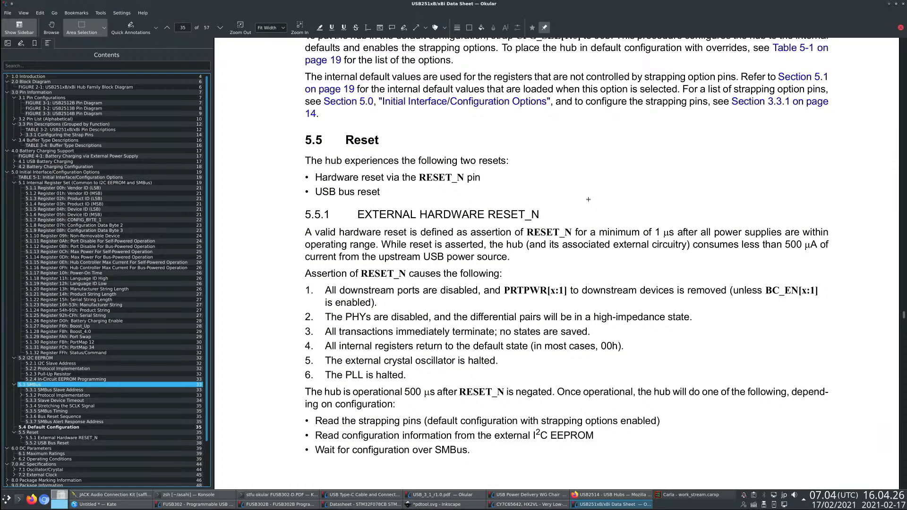
- Review the External Hardware RESET_N behaviour and timing tables, continuing to the maximum ratings and operating conditions in section 6.0
scroll(589, 200, down, 3)
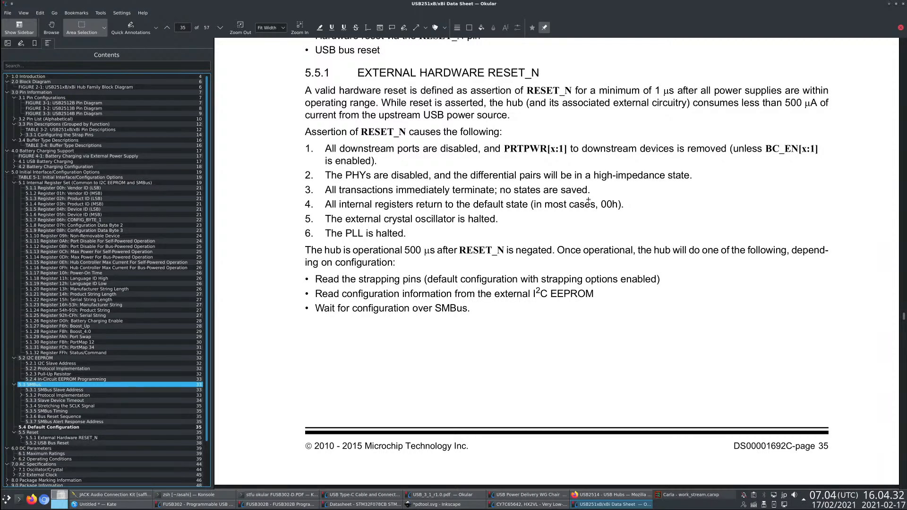
scroll(588, 200, down, 10)
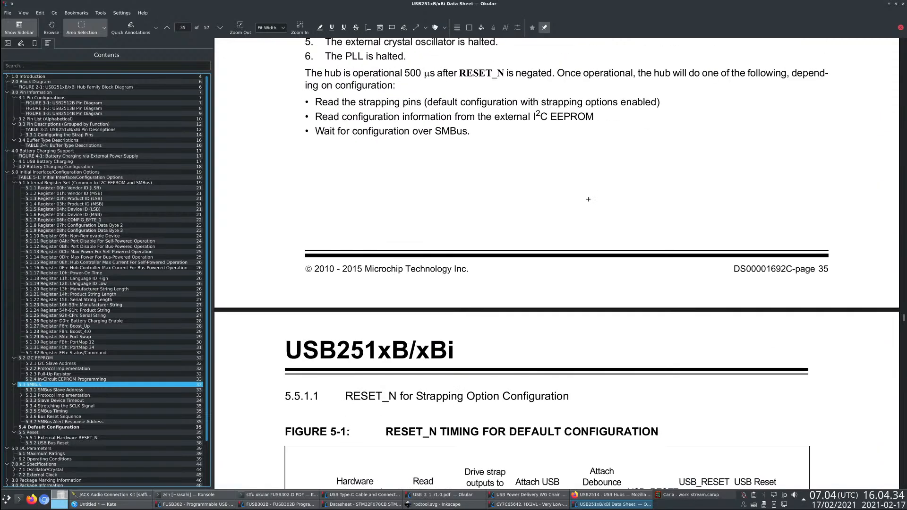
scroll(588, 201, down, 15)
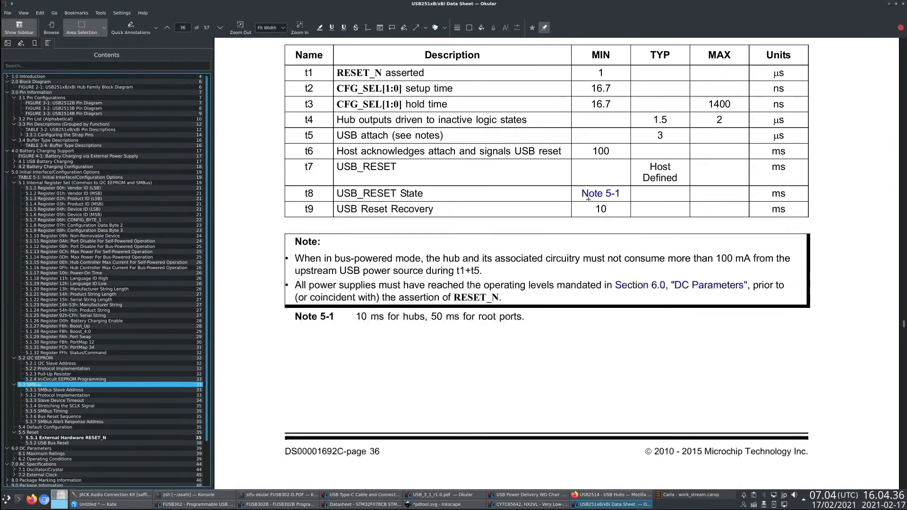
scroll(588, 199, down, 8)
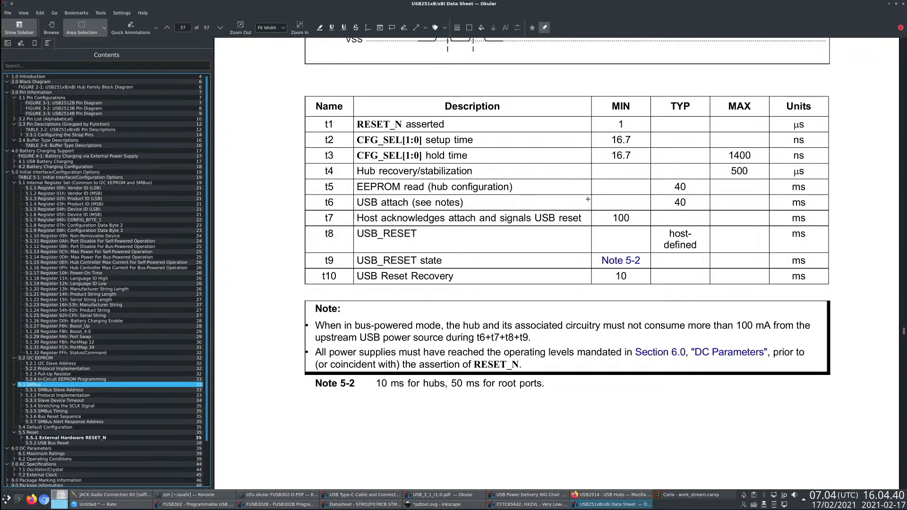
scroll(589, 200, down, 12)
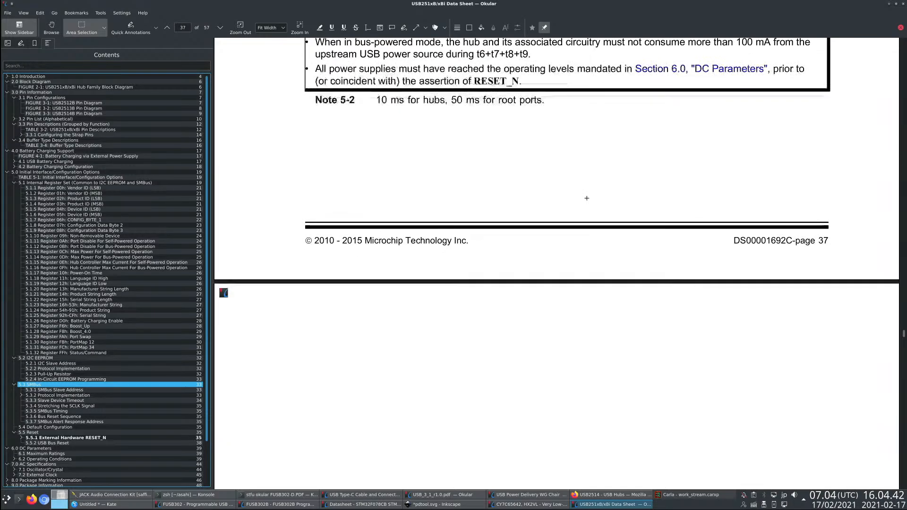
scroll(585, 202, down, 15)
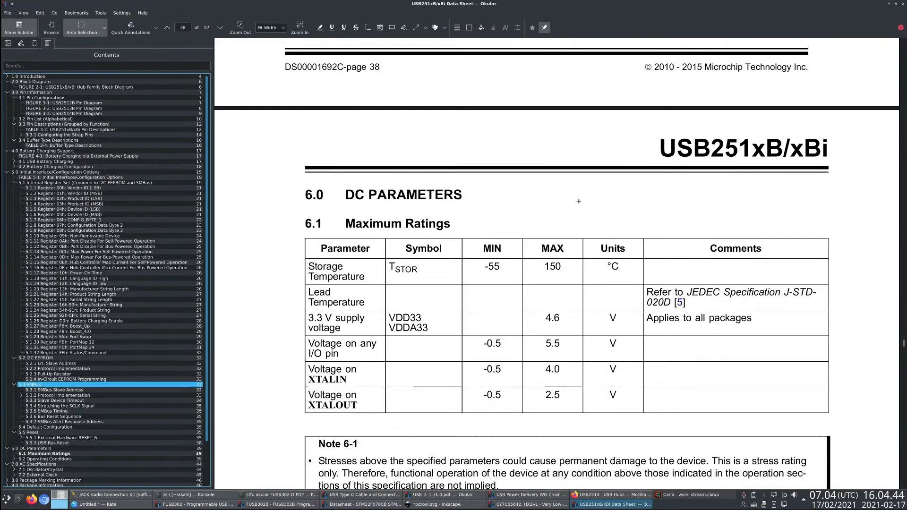
scroll(578, 202, down, 5)
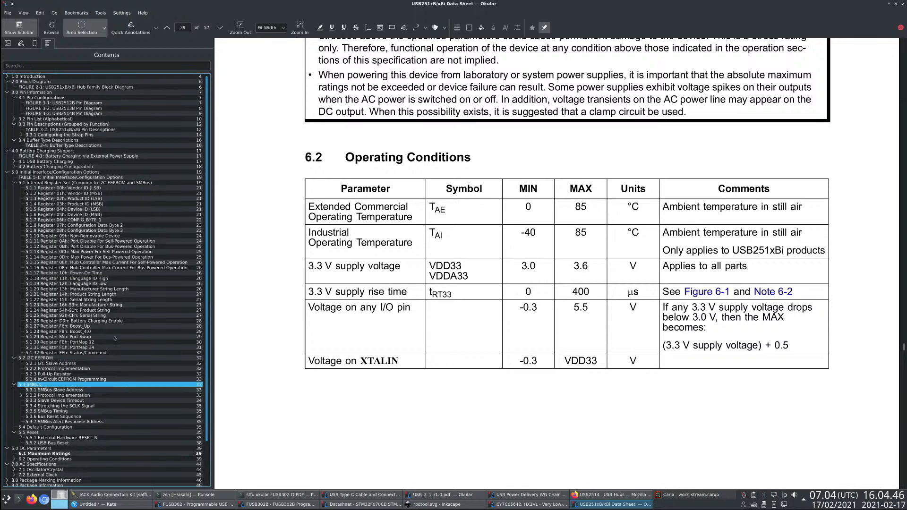
- Revisit the Status/Command register and the I2C EEPROM protocol implementation, ending at the start of section 5.3 SMBus
click(106, 353)
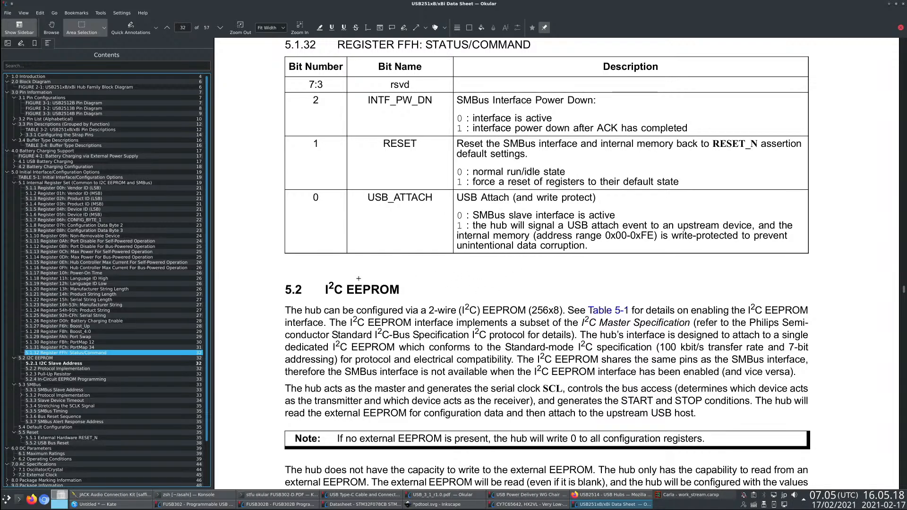
scroll(358, 279, down, 5)
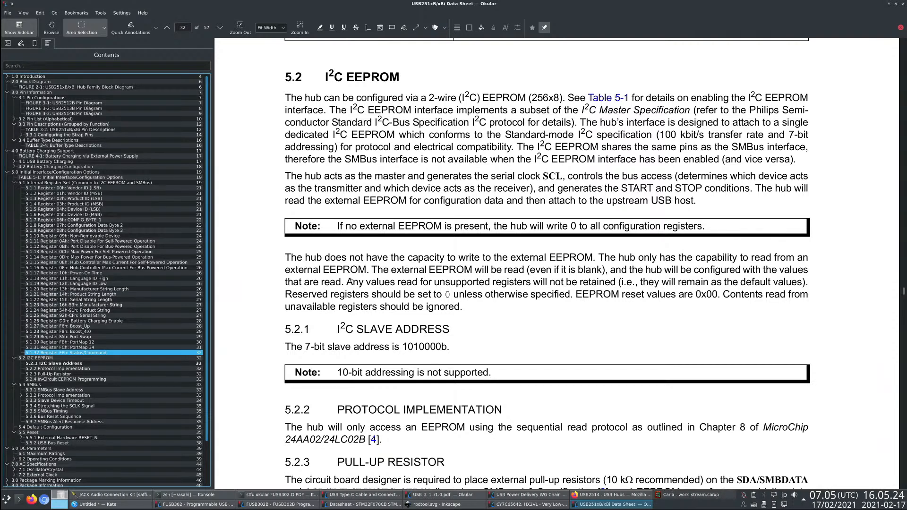
click(86, 370)
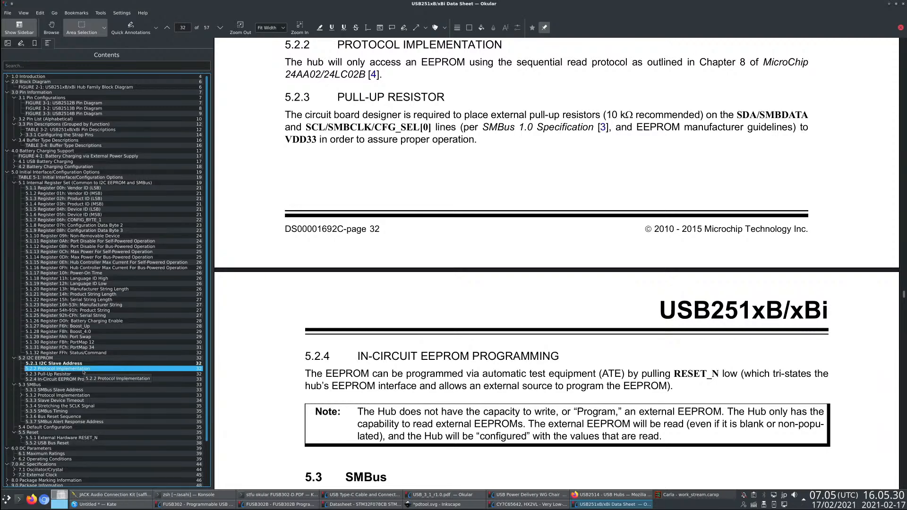
double_click(78, 385)
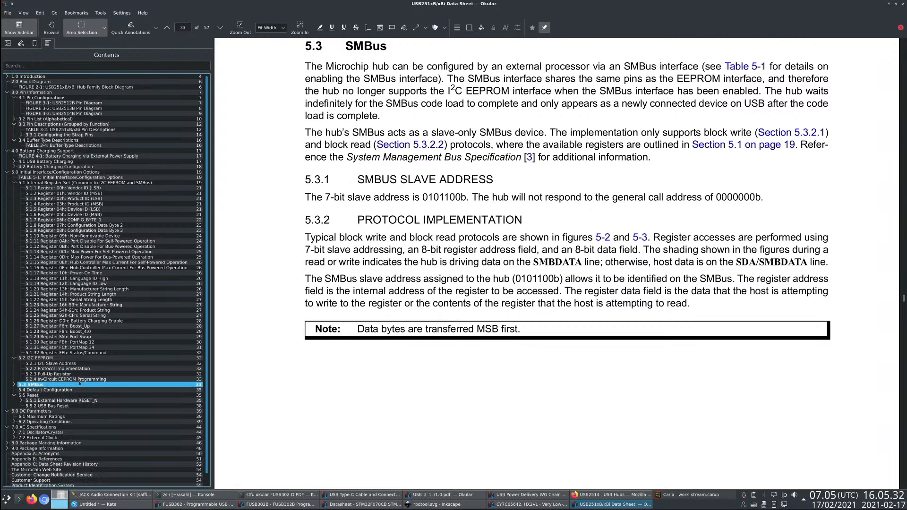
- Read section 5.2.4 In-Circuit EEPROM Programming and close the USB251xB/xBi data sheet
click(83, 380)
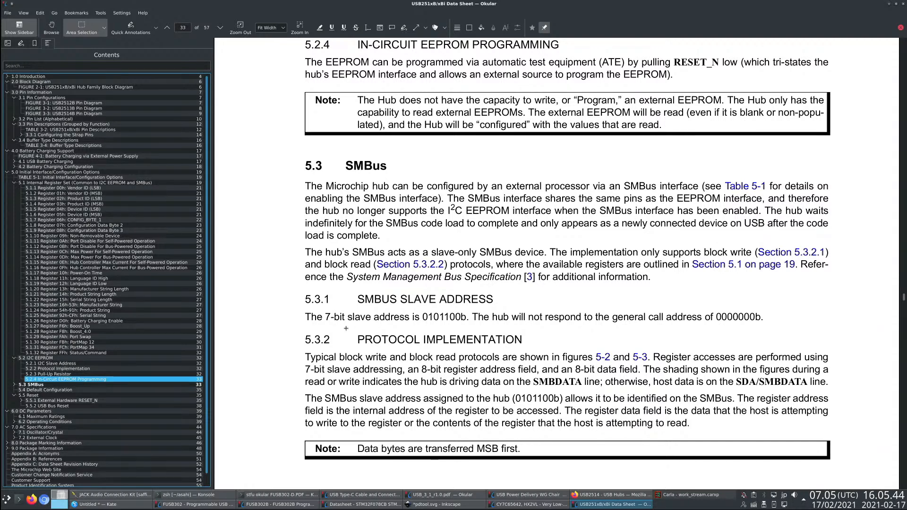
scroll(73, 424, down, 1)
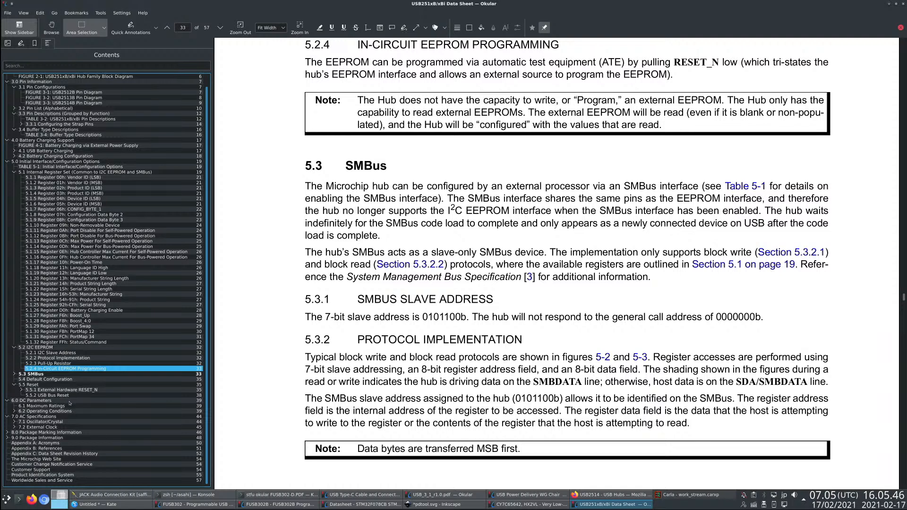
scroll(5, 441, up, 1)
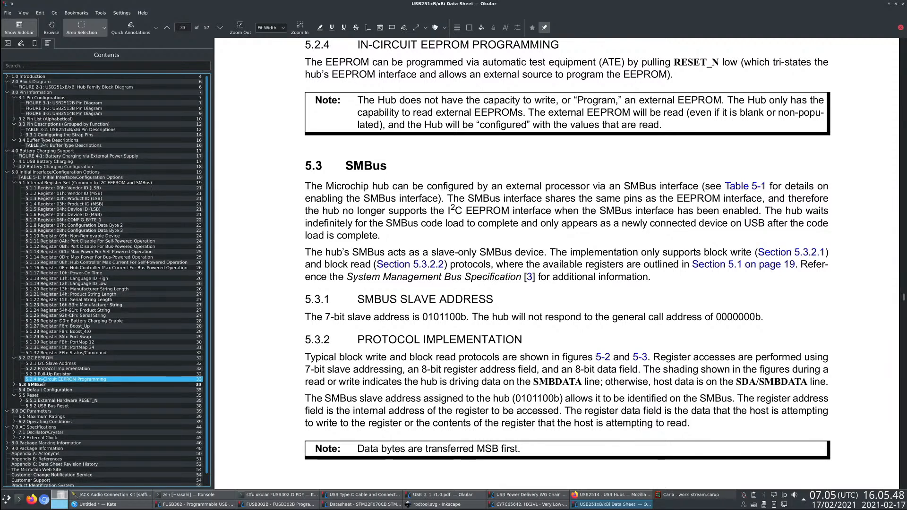
click(905, 3)
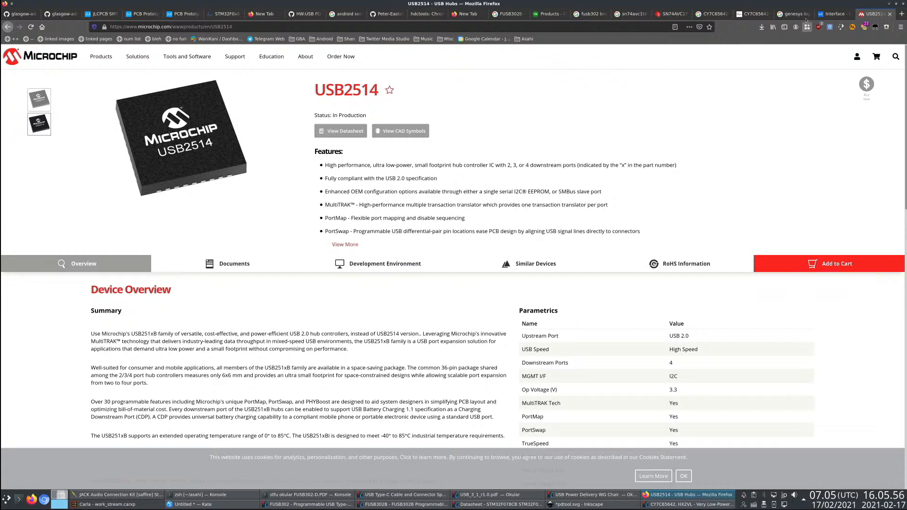
- Reopen LCSC's Interface - Controllers category without the keyword search, filter the Function to Hub Controller, and review the remaining parts
click(829, 13)
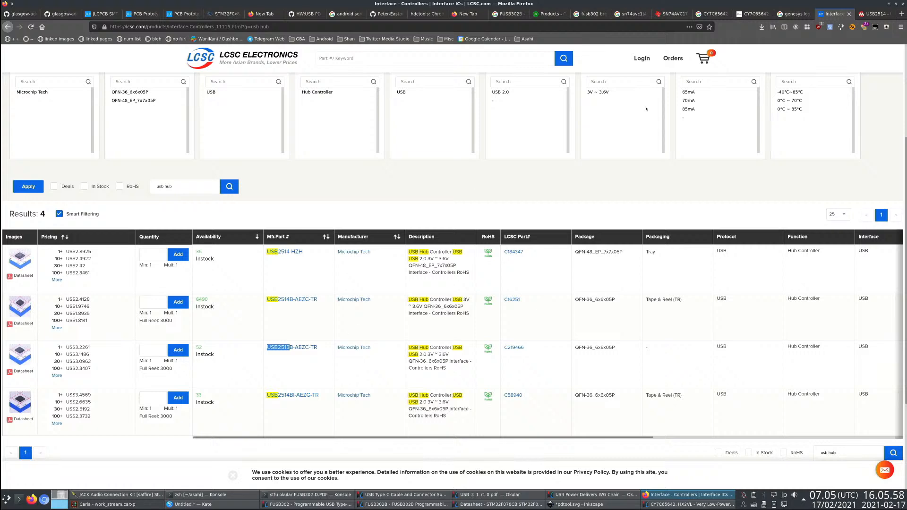
scroll(301, 283, up, 3)
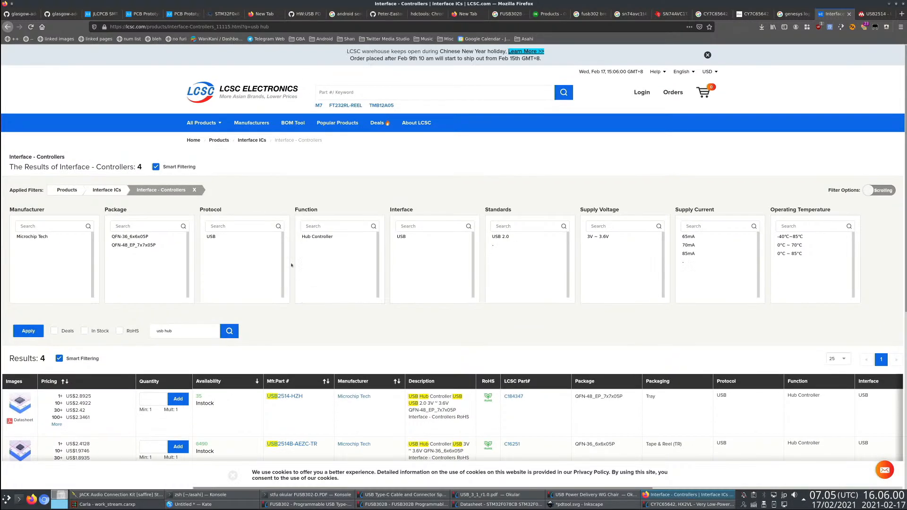
click(149, 191)
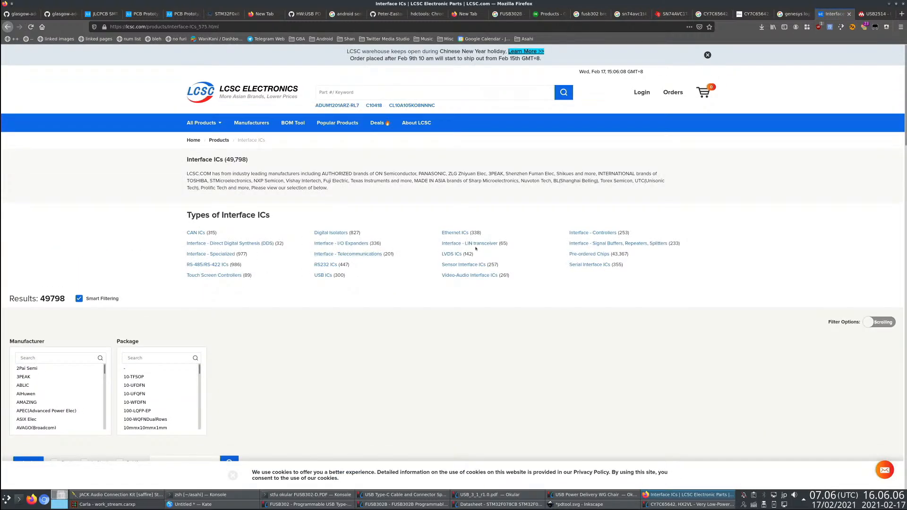
click(593, 233)
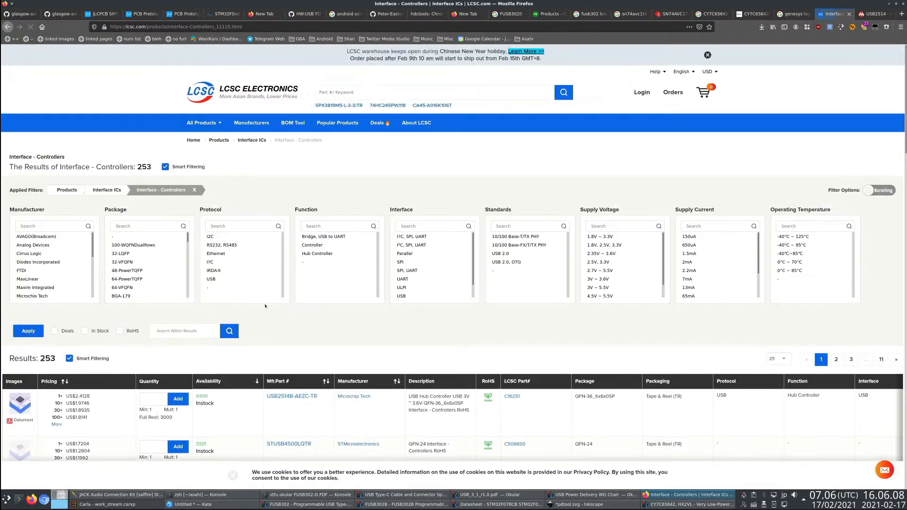
click(323, 255)
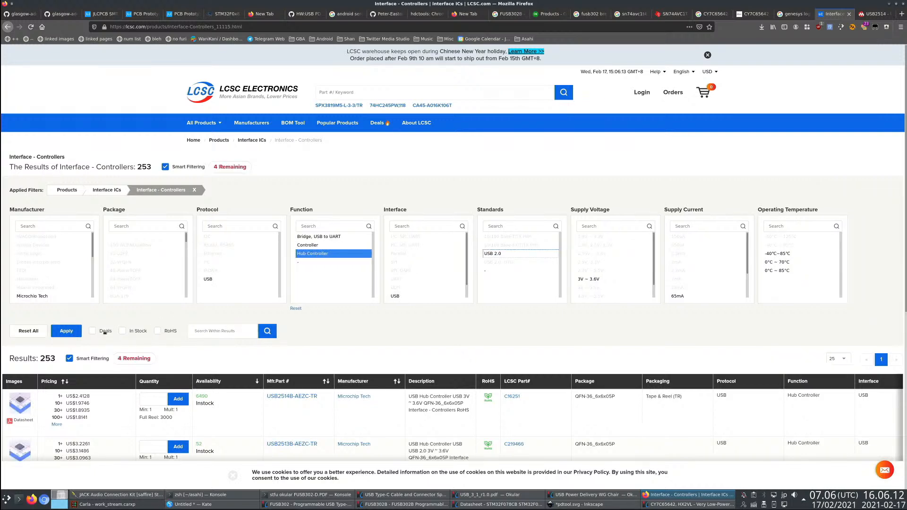
scroll(314, 349, down, 3)
scroll(315, 349, down, 1)
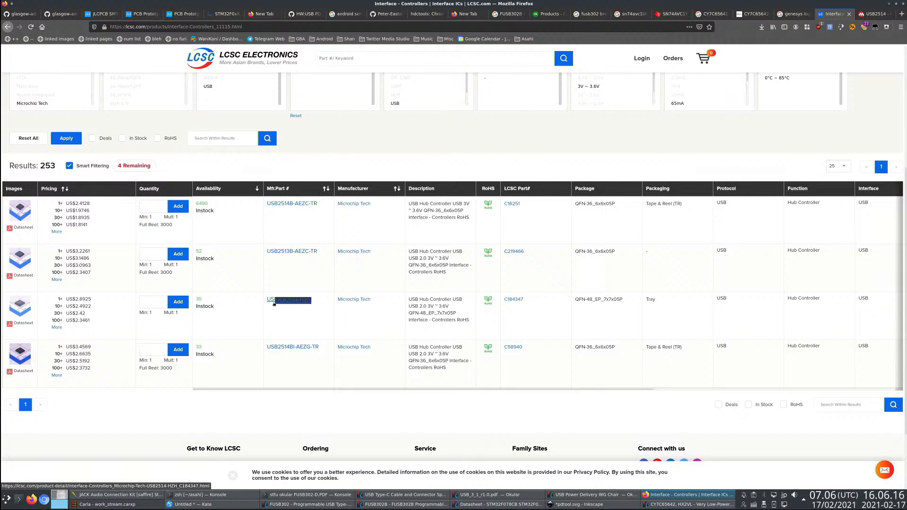
- Copy the part number USB2514-HZH from the LCSC results and switch to the JLCPCB SMT parts library
mouse_move(269, 302)
mouse_down()
mouse_move(298, 312)
mouse_move(269, 302)
mouse_up()
key(ctrl+c)
click(317, 305)
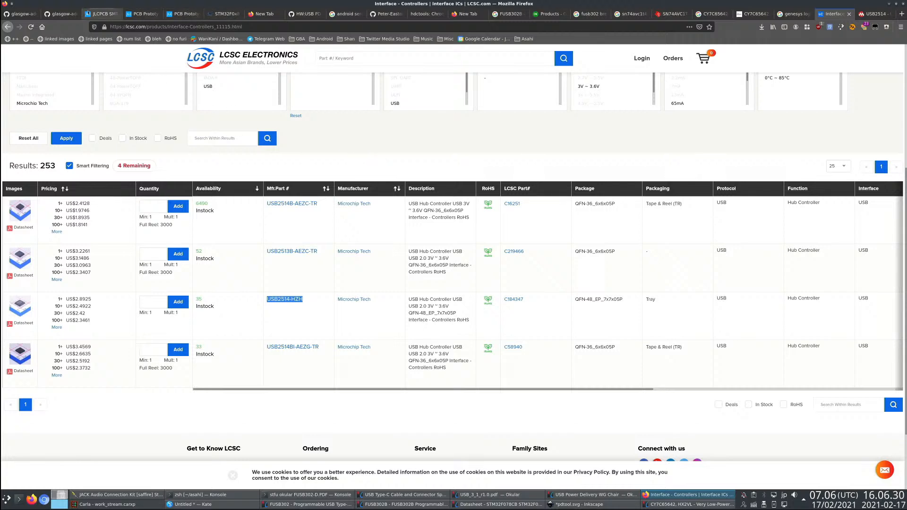
click(184, 14)
click(225, 14)
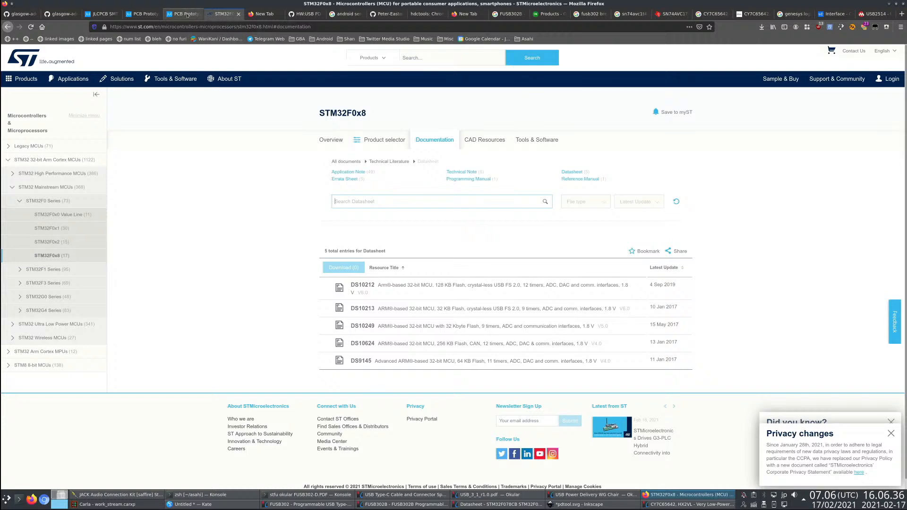
click(185, 15)
click(98, 17)
- Search the JLCPCB parts library for USB2514, replacing the existing query with the copied part number without its -HZH suffix
drag(286, 57, 196, 47)
key(ctrl+v)
key(BackSpace)
key(BackSpace)
key(BackSpace)
key(BackSpace)
key(Return)
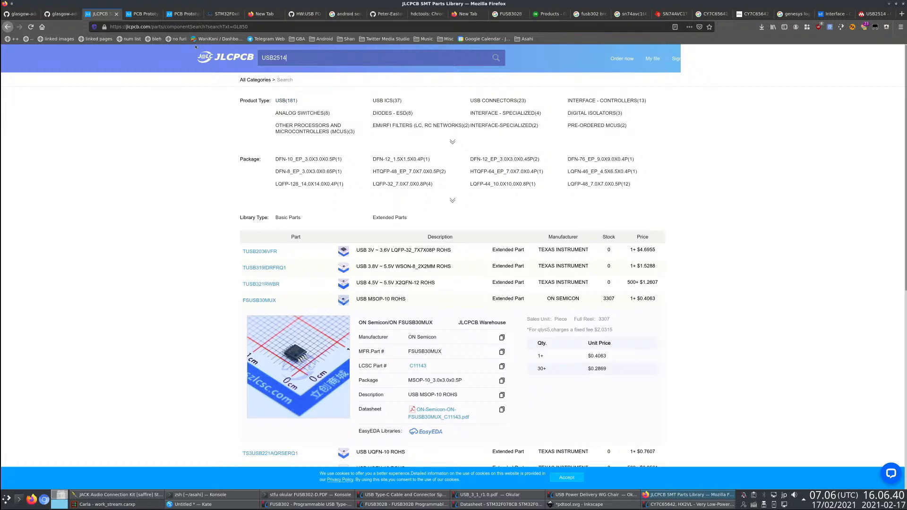